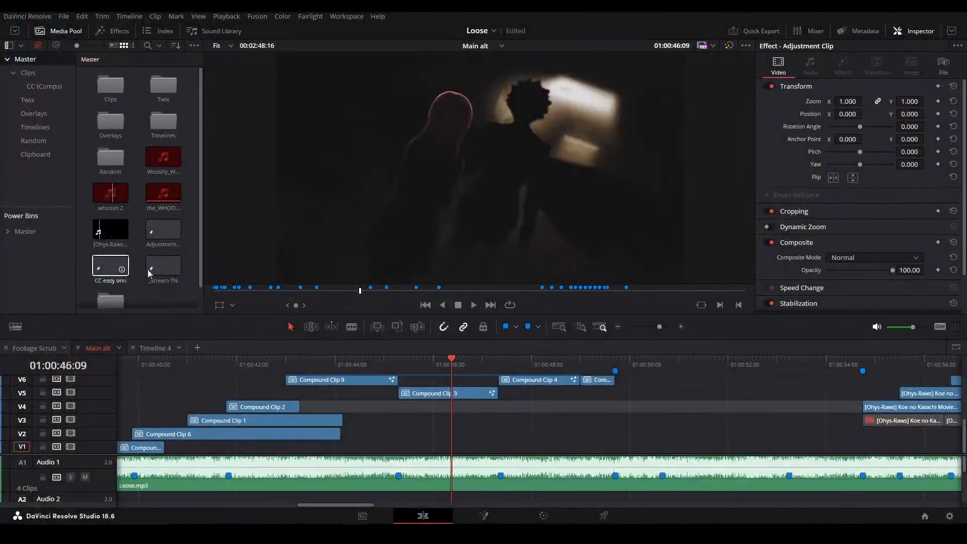
Look over the clips on the Main alt timeline, moving back to the section around 01:00:29
click(528, 442)
drag(151, 361, 118, 365)
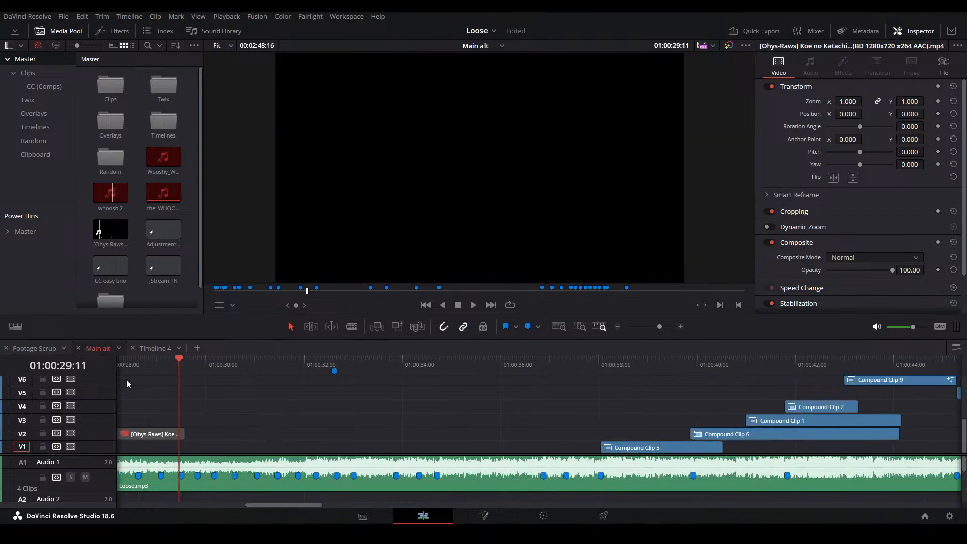
mouse_move(274, 409)
mouse_down()
mouse_move(304, 397)
mouse_move(479, 390)
mouse_up()
drag(146, 384, 542, 385)
scroll(237, 399, down, 3)
scroll(237, 402, down, 3)
drag(130, 365, 109, 365)
drag(173, 395, 315, 397)
Play the Main alt timeline through the compound clip section and stop at about 01:00:56
key(space)
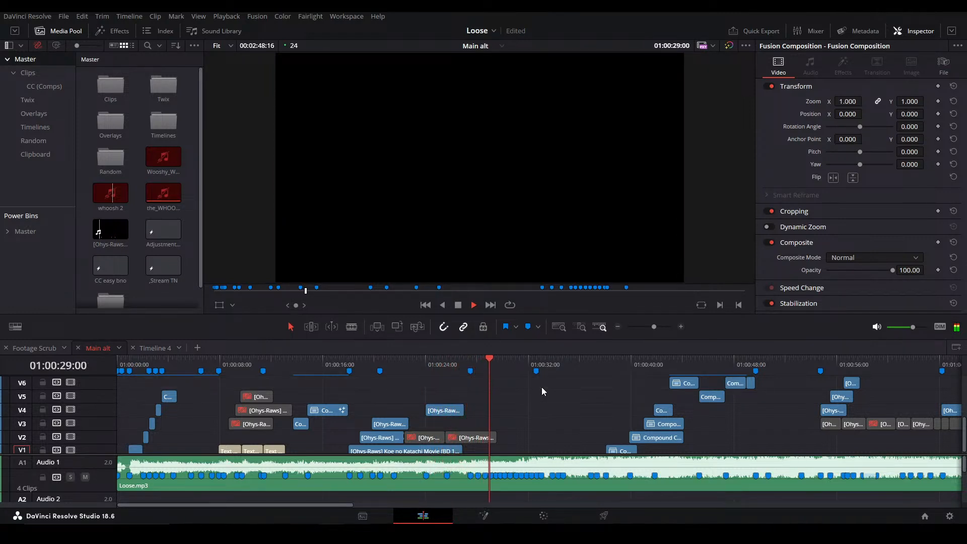
click(594, 357)
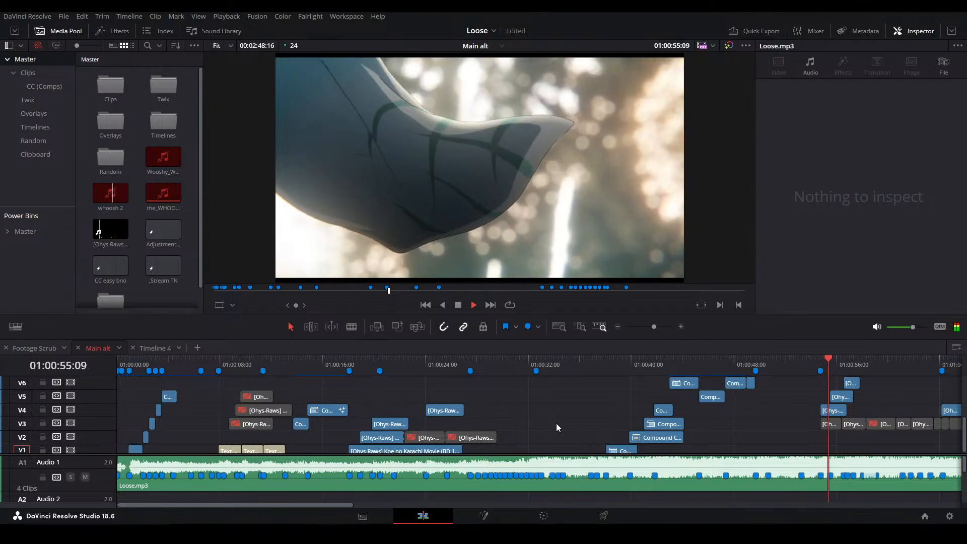
key(space)
Examine the overall clip layout of the Main alt timeline from its start to the later audio clips
key(shift+z)
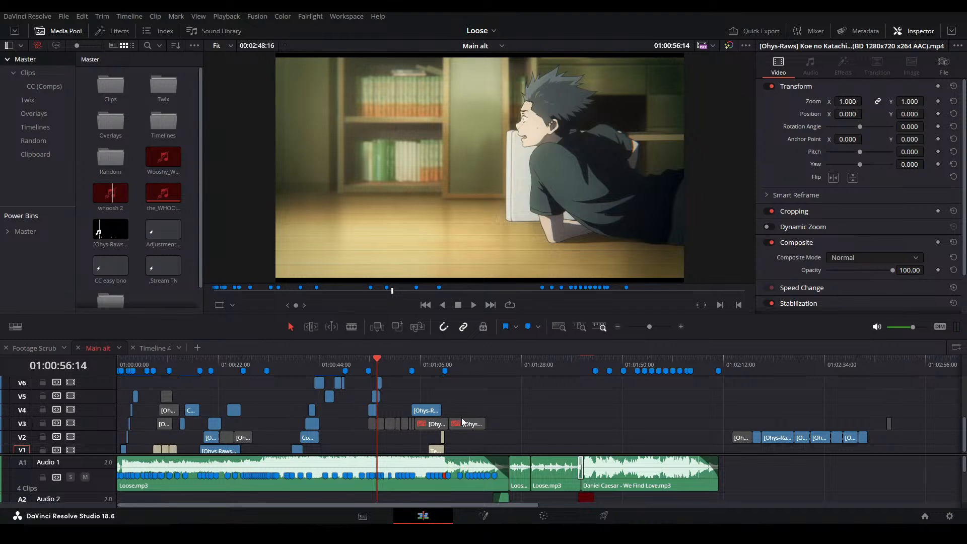
scroll(395, 418, up, 2)
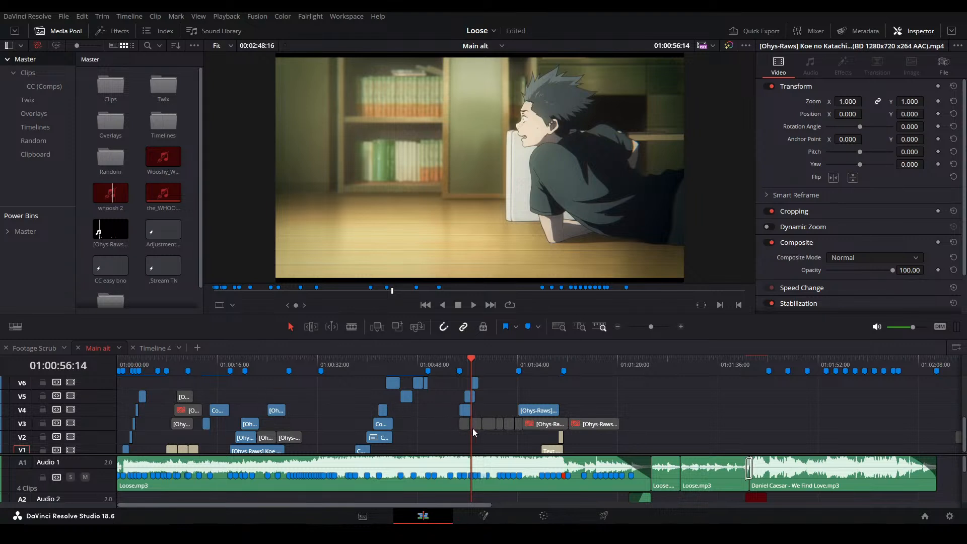
scroll(395, 436, up, 3)
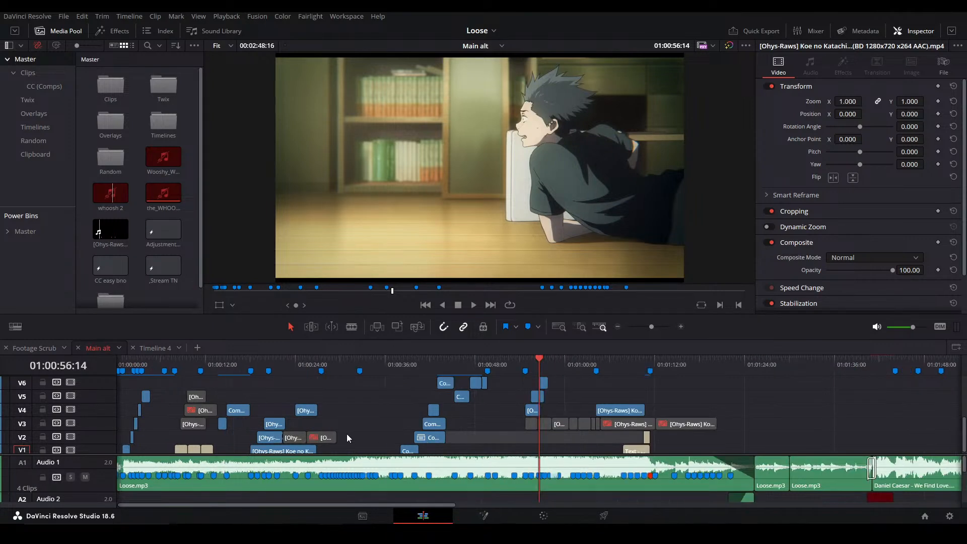
drag(342, 432, 544, 395)
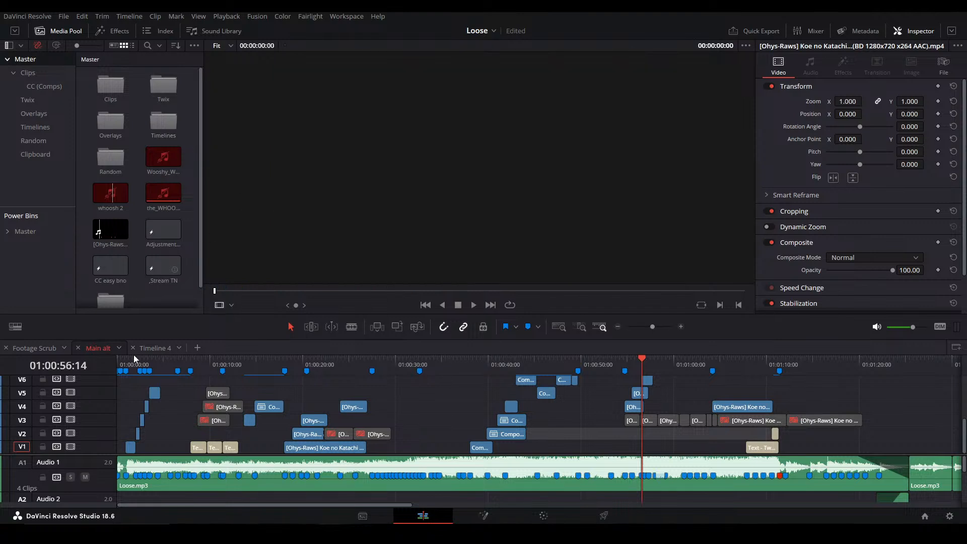
click(183, 406)
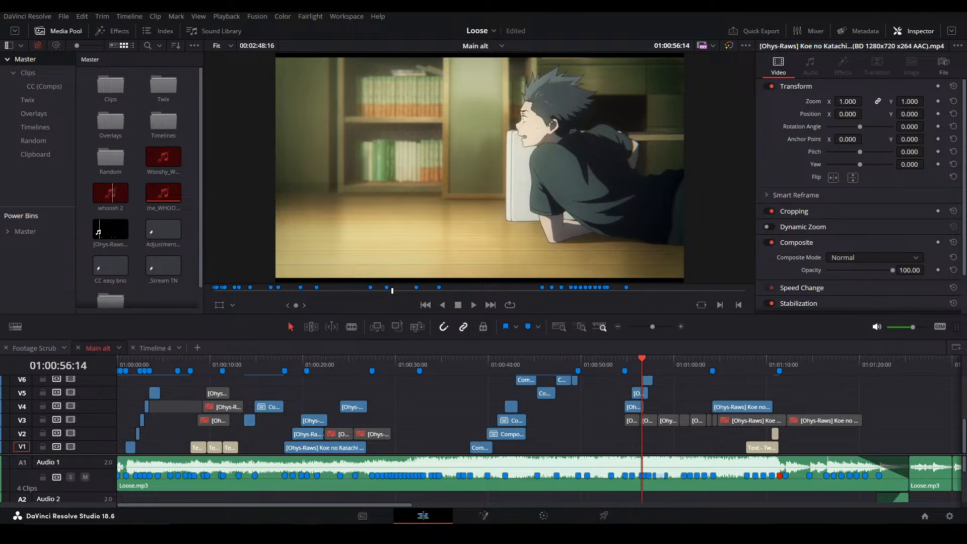
Switch to Discord to view the posts in the community-tools channel, and return to DaVinci Resolve
key(alt+Tab)
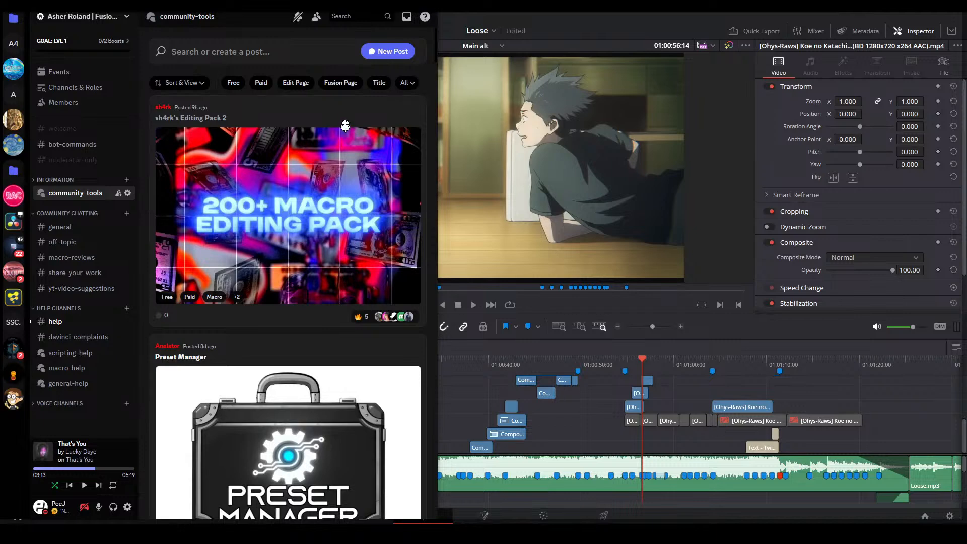
key(alt+Tab)
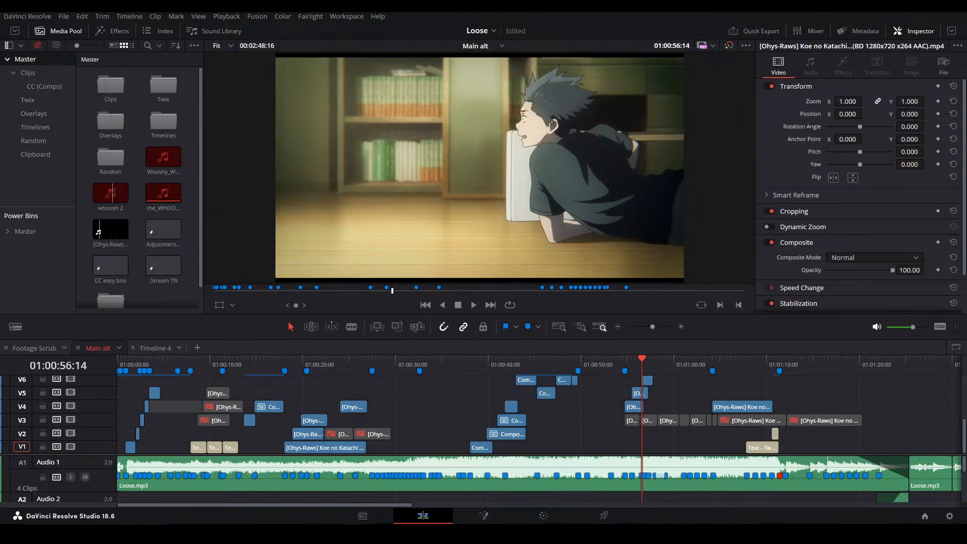
drag(966, 15, 730, 12)
scroll(707, 259, down, 1)
scroll(705, 252, down, 1)
Enlarge the video track area and place the playhead at 01:00:43:00, at the start of Compound Clip 9
click(423, 408)
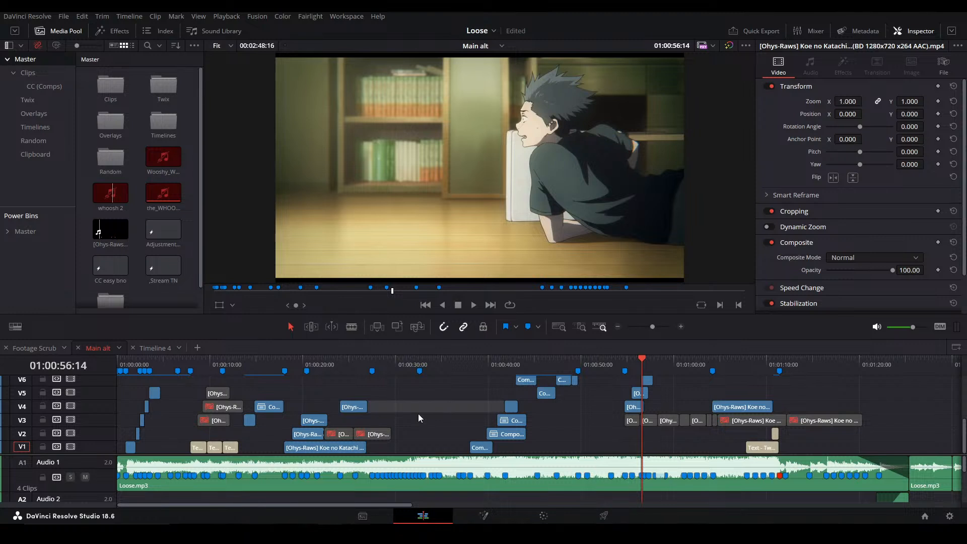
click(581, 407)
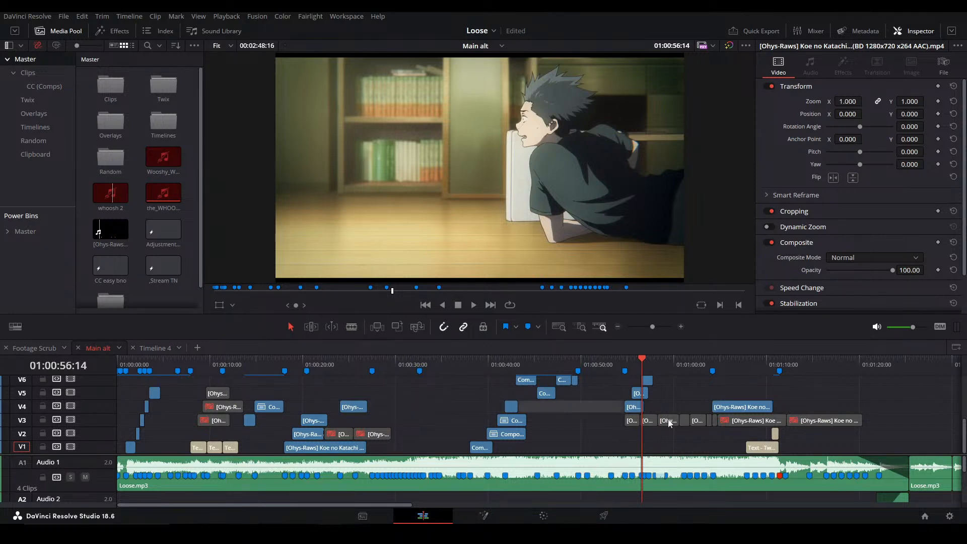
scroll(485, 434, up, 3)
scroll(473, 428, down, 3)
drag(428, 455, 432, 487)
click(516, 367)
scroll(553, 403, up, 5)
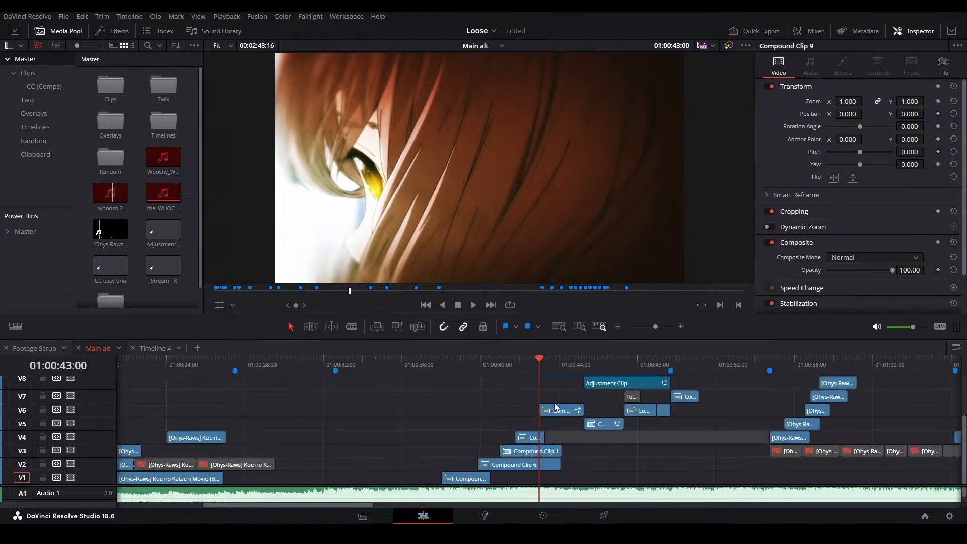
click(485, 402)
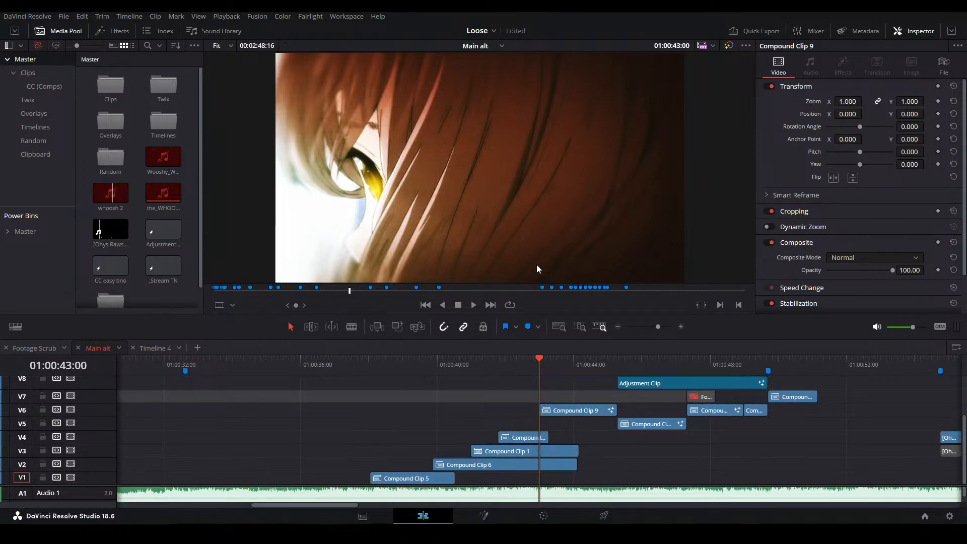
Play the section from 01:00:43:00 through the clips under the adjustment clip, stopping at 01:00:49:04
click(460, 412)
key(space)
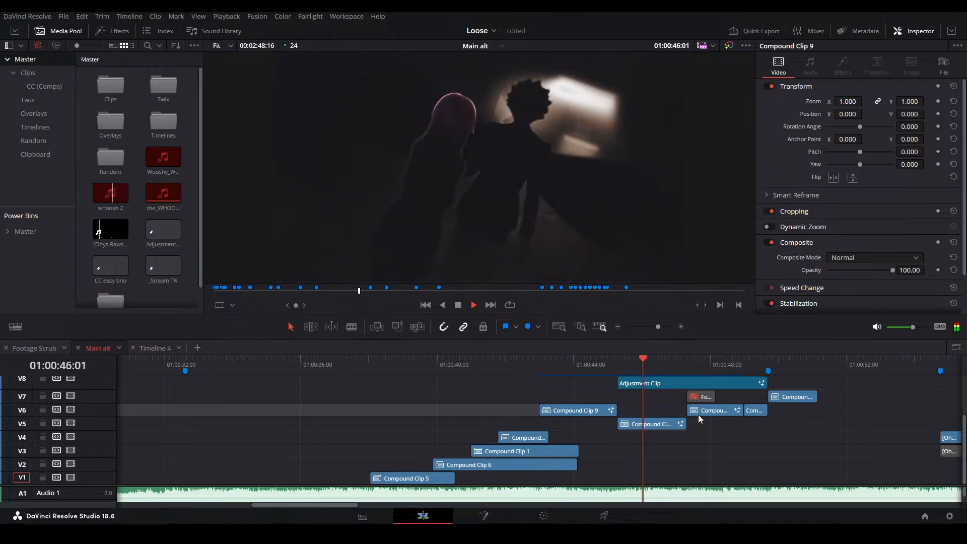
drag(719, 429, 641, 434)
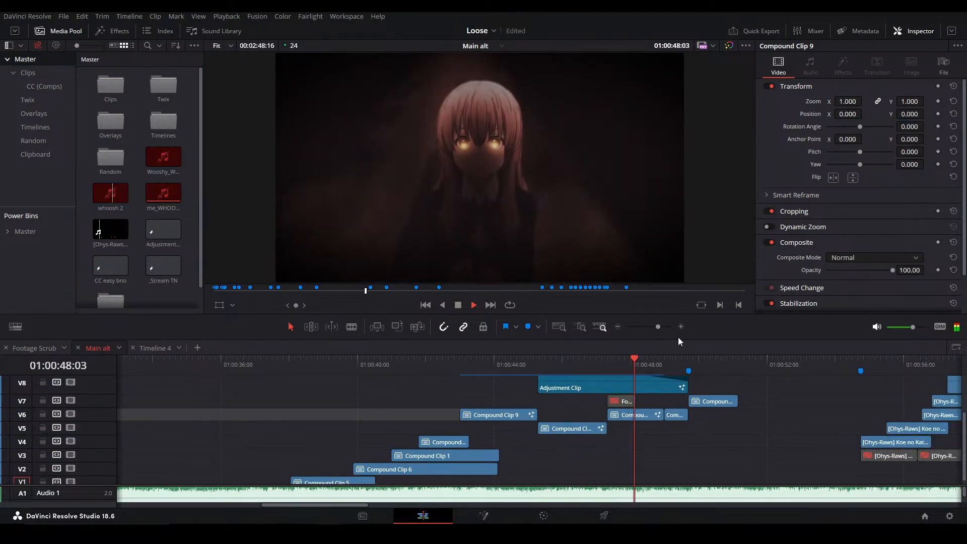
key(space)
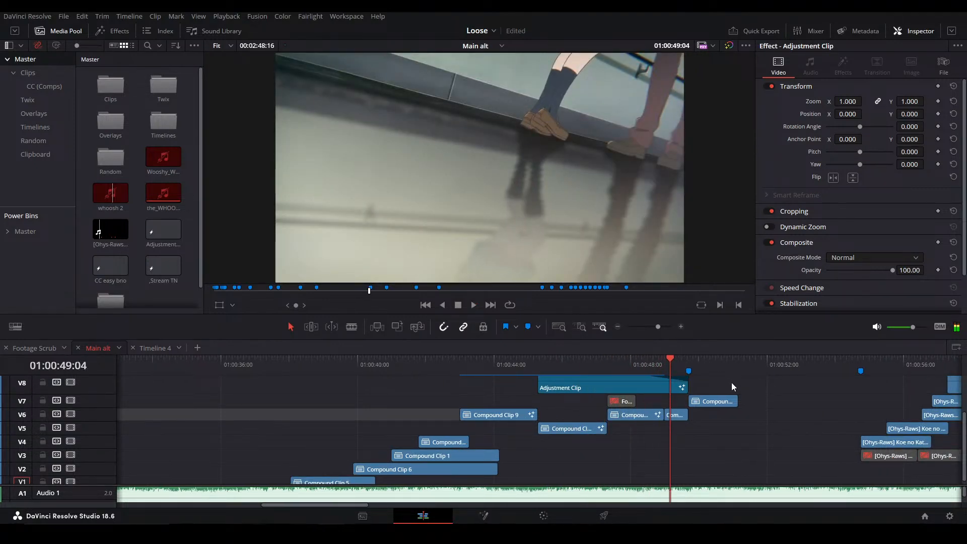
drag(736, 387, 676, 400)
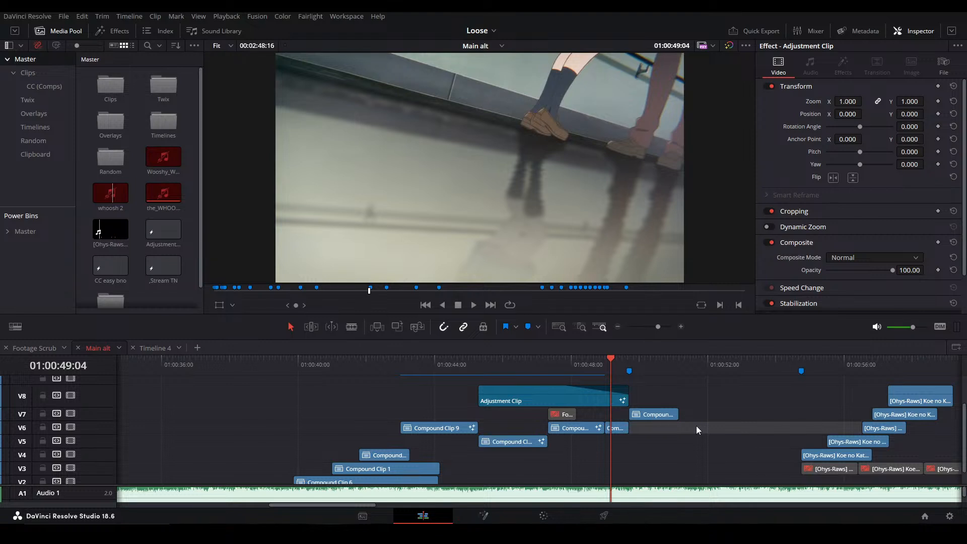
Play on past Compound Clip 7 and return the playhead to 01:00:48:04 over Compound Clip 4
key(space)
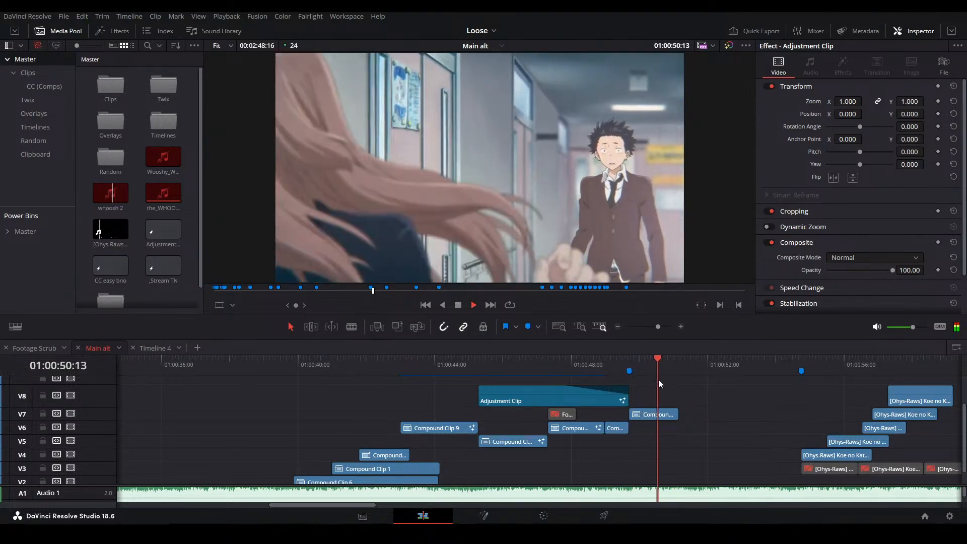
click(575, 363)
key(space)
click(575, 373)
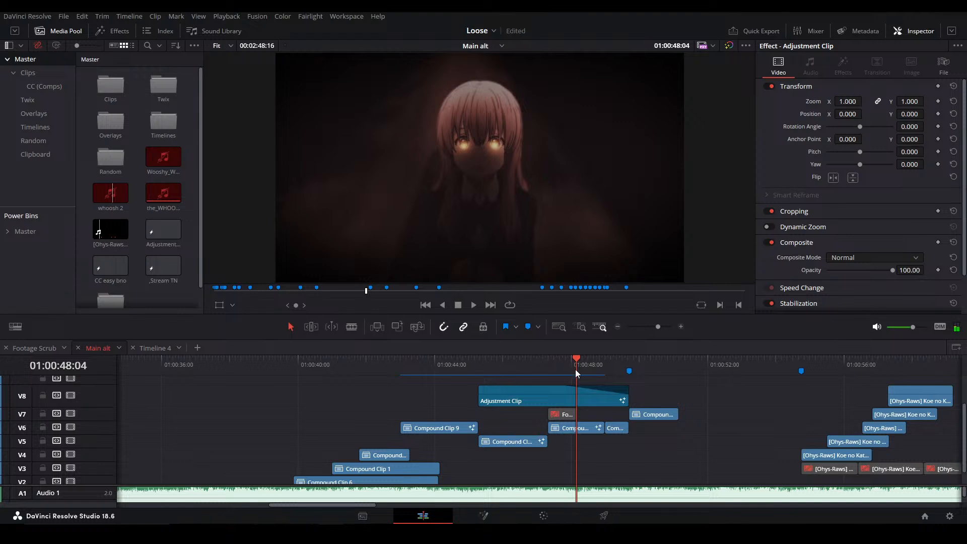
click(606, 370)
click(623, 433)
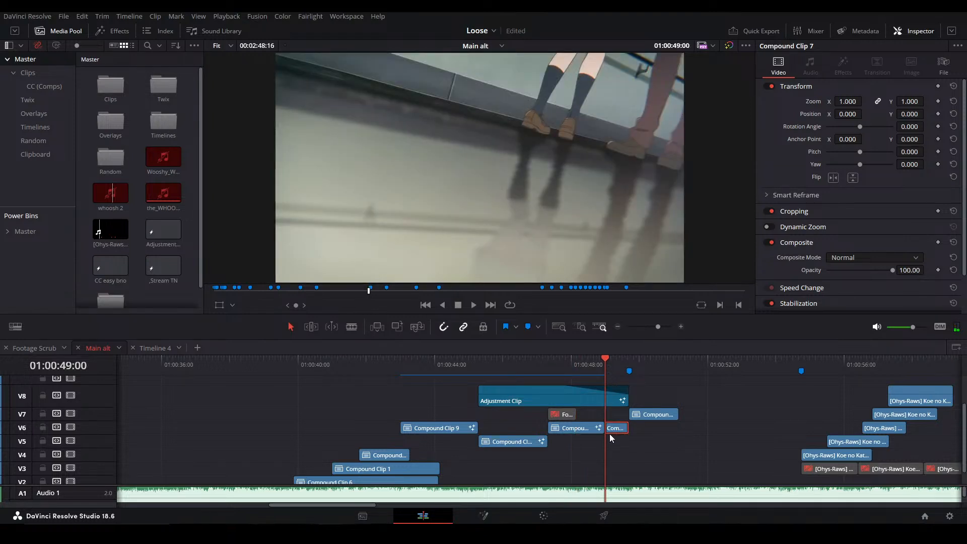
key(shift+5)
click(443, 514)
Open Compound Clip 4 in Fusion with the playhead at 01:00:47:21
click(566, 368)
click(571, 428)
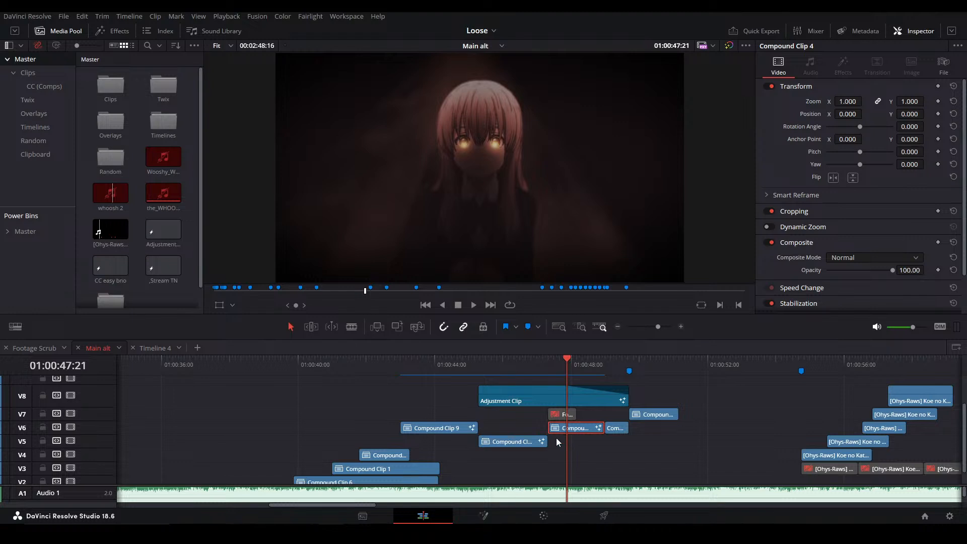
key(shift+5)
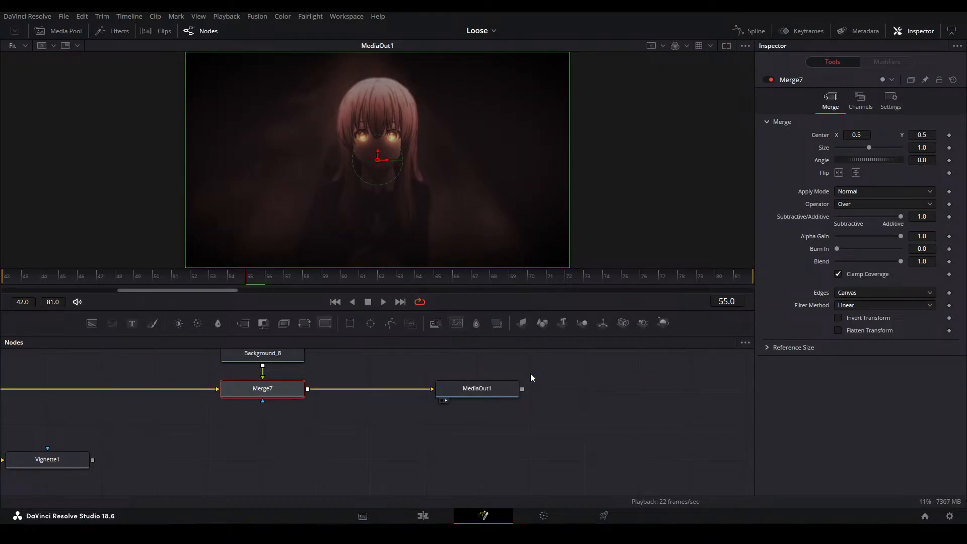
Examine the end of the node graph from MediaOut1 and Merge7 back through ColorCorrector2 and ColorCurves1_1
click(354, 430)
drag(354, 432, 516, 419)
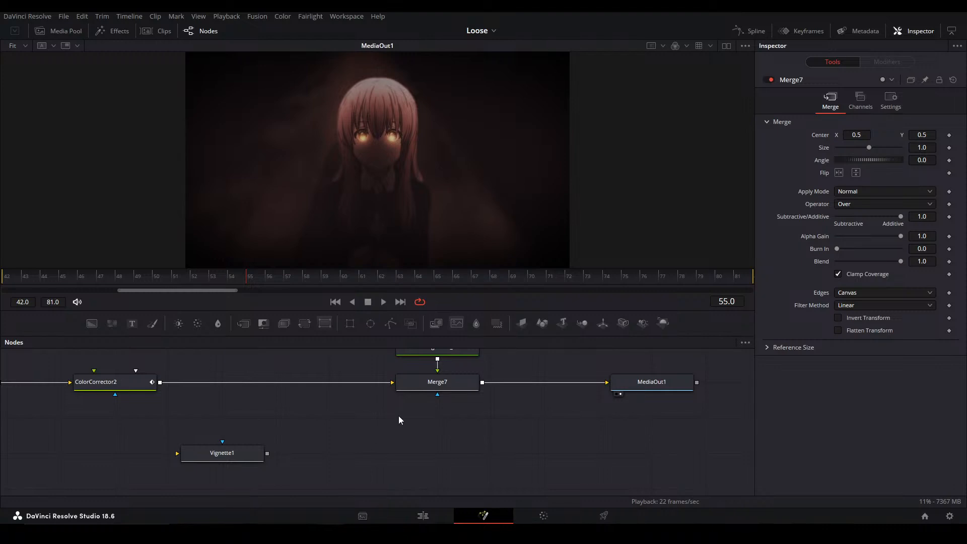
drag(437, 418, 546, 466)
drag(462, 449, 538, 447)
drag(414, 404, 392, 388)
drag(620, 443, 339, 442)
drag(416, 427, 514, 453)
drag(225, 408, 387, 409)
drag(268, 397, 380, 397)
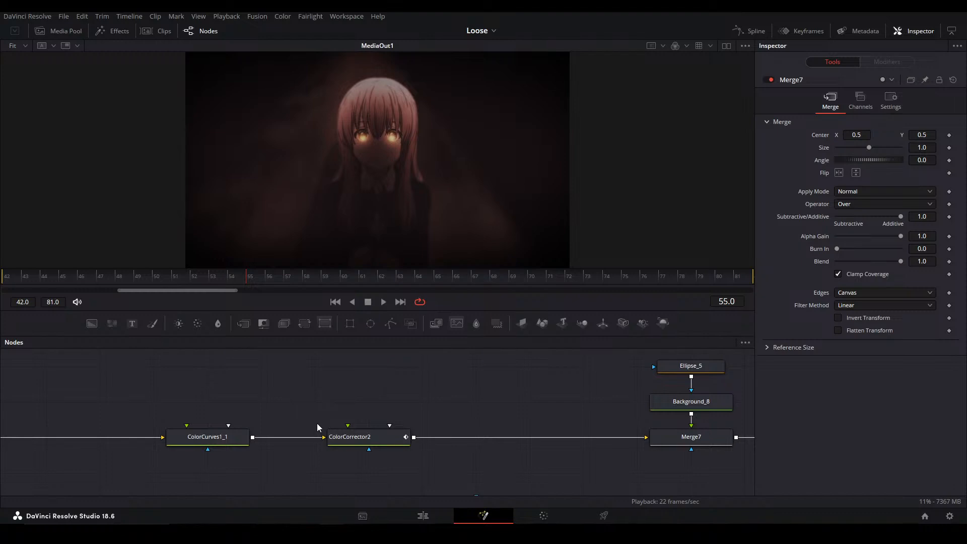
drag(298, 425, 412, 421)
scroll(381, 443, down, 3)
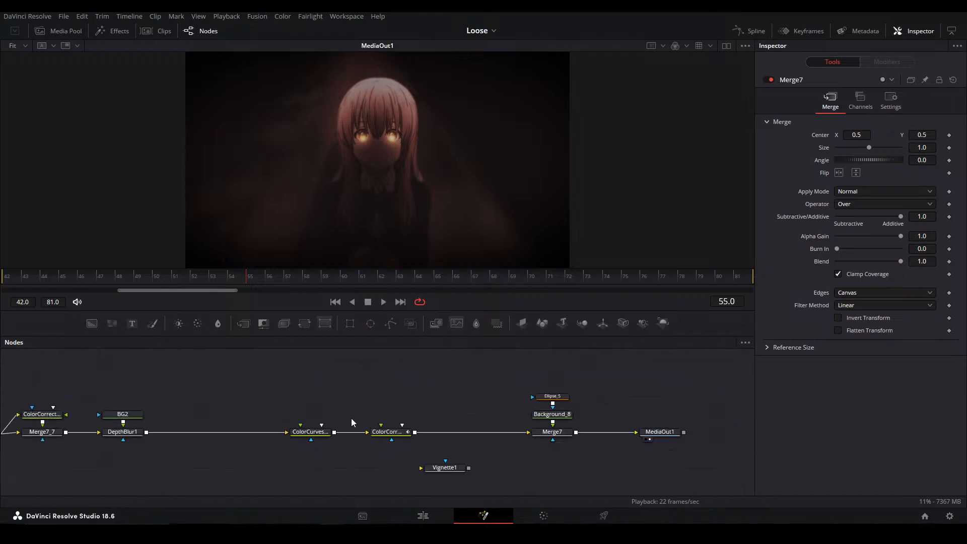
Preview the ColorCurves1_1 and ColorCorrector2 results in the viewer and select both nodes
click(309, 431)
key(1)
click(386, 431)
drag(283, 398, 390, 447)
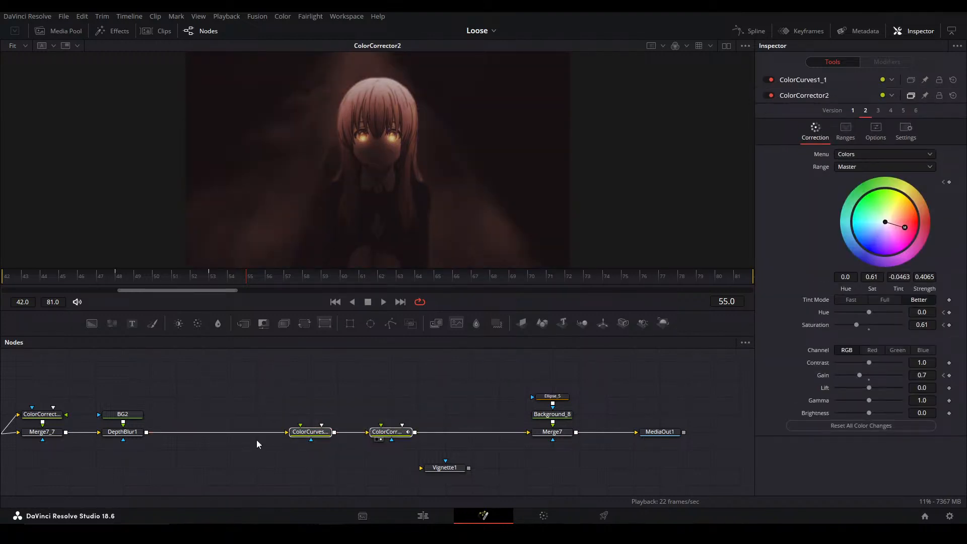
Select the chain of nodes from PipeRouter1 through ColorCorrector2 and look at the branches feeding it
drag(273, 445, 523, 425)
drag(421, 447, 239, 368)
drag(641, 438, 649, 328)
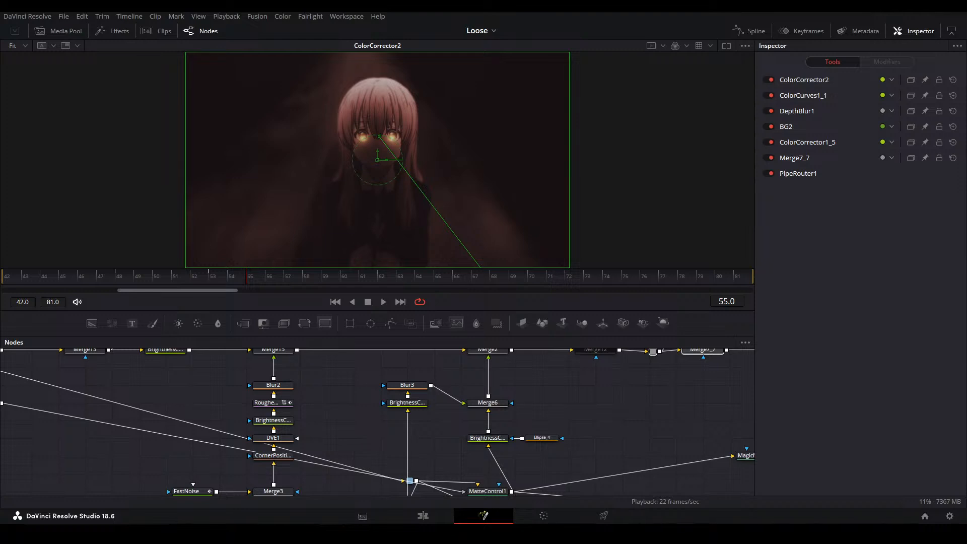
Enter pin mode in the DeskPins utility
right_click(868, 533)
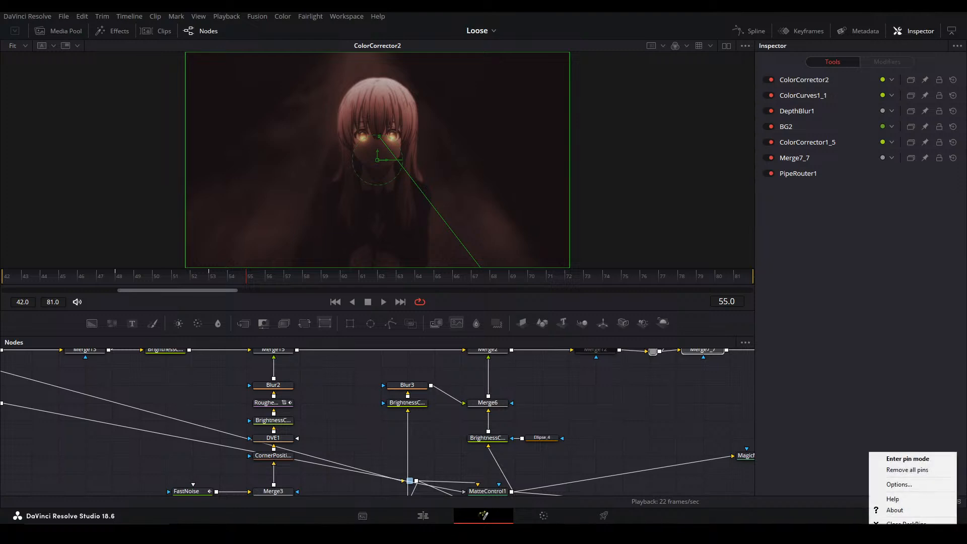
click(907, 459)
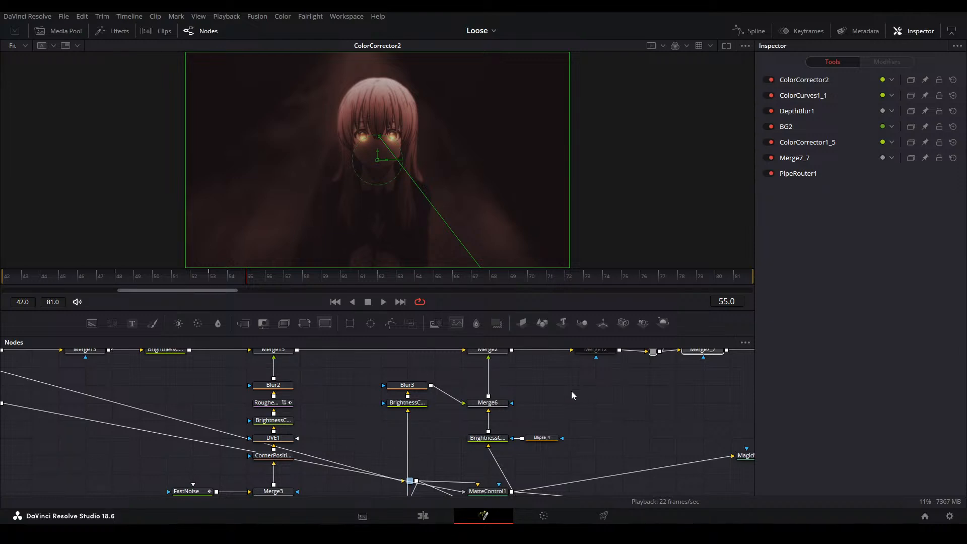
Examine the remaining node branches around Merge2, Merge6 and MatteControl1 in the composition
drag(614, 423, 460, 439)
drag(531, 449, 444, 459)
drag(550, 407, 449, 447)
click(450, 452)
drag(681, 367, 272, 433)
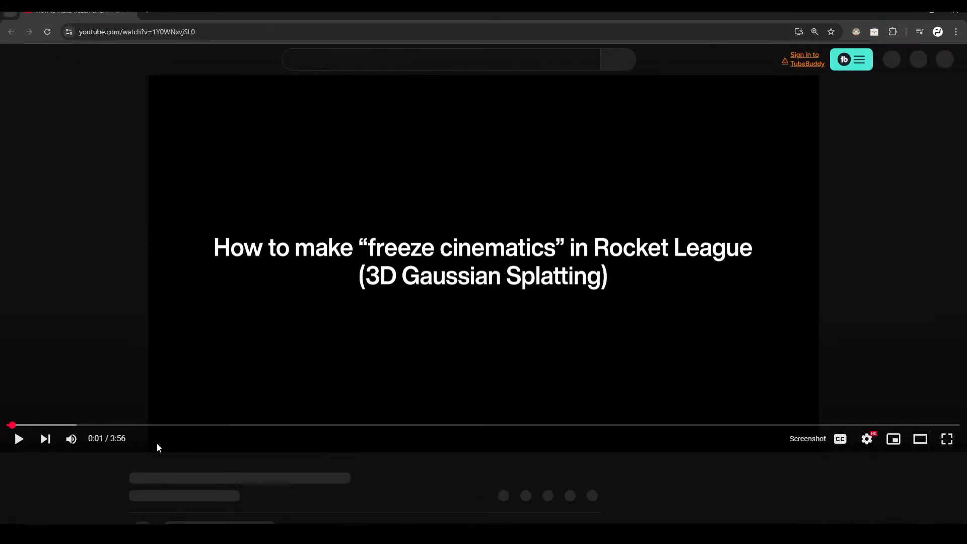
Switch to YouTube and skim the Rocket League 3D Gaussian Splatting tutorial at 0:44, 0:51, 1:24 and 1:48
click(186, 433)
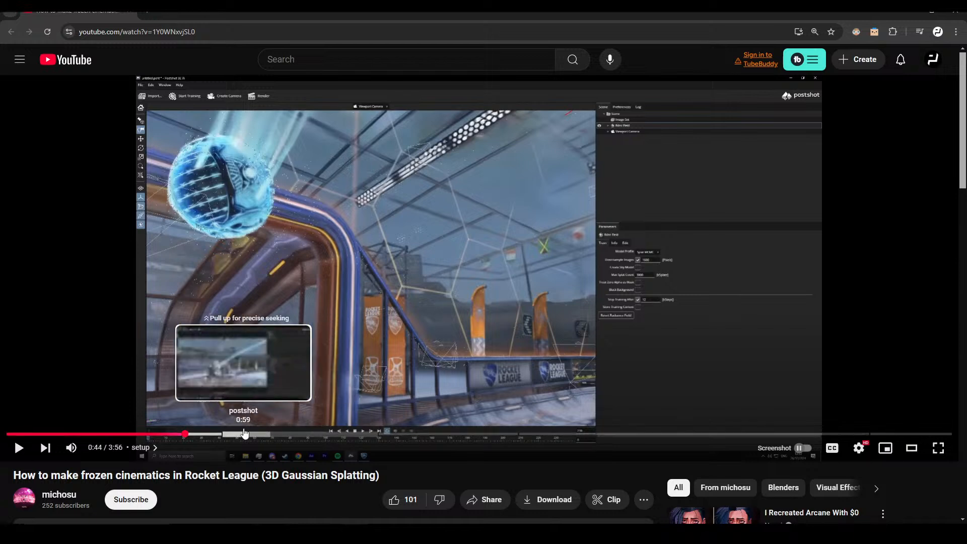
click(212, 434)
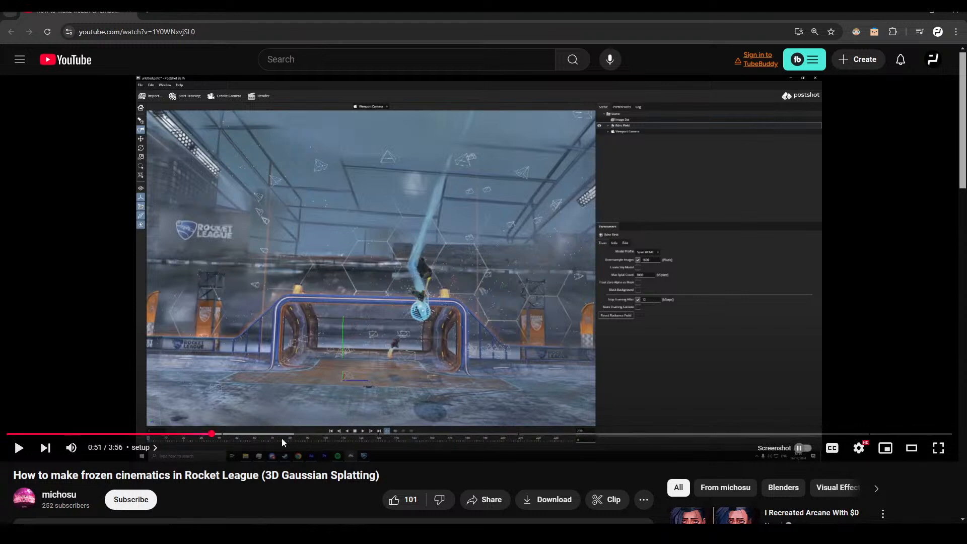
click(267, 433)
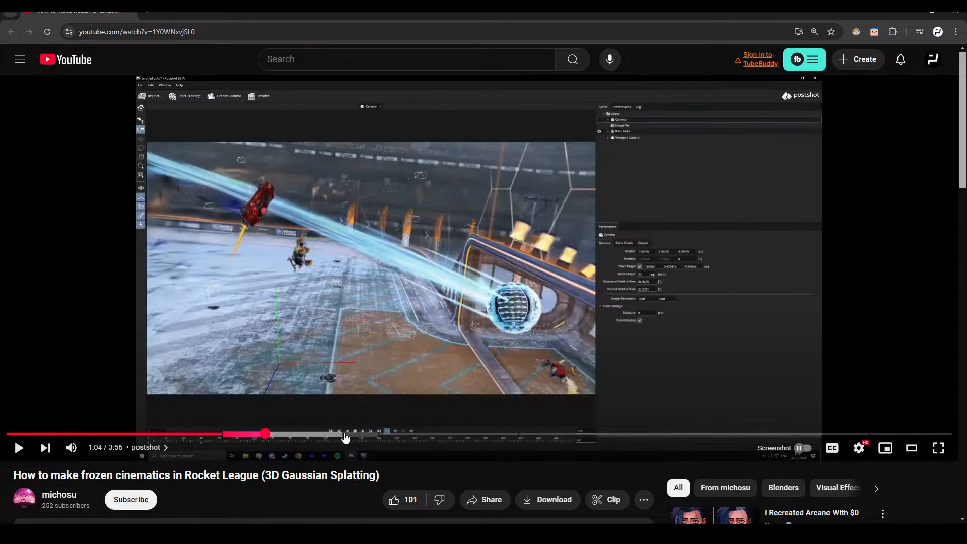
click(345, 435)
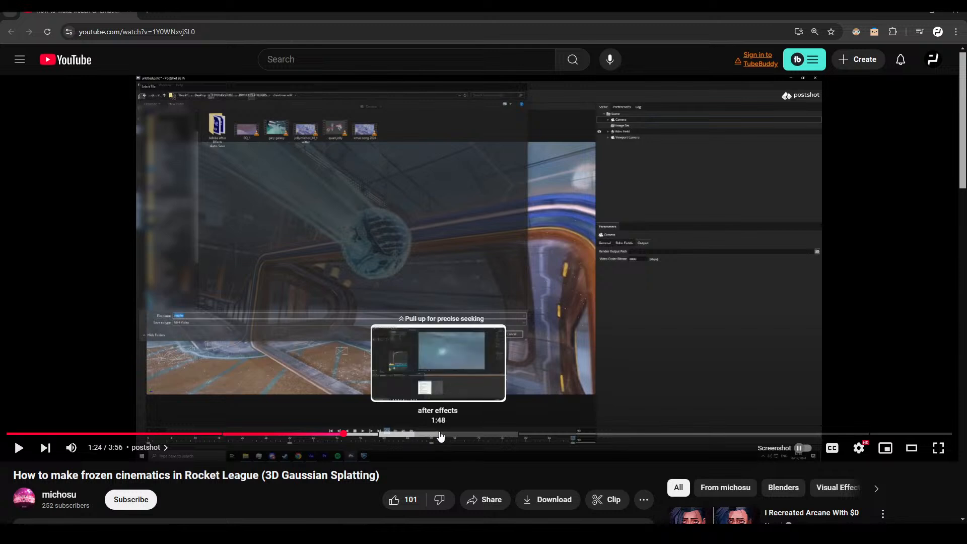
click(441, 434)
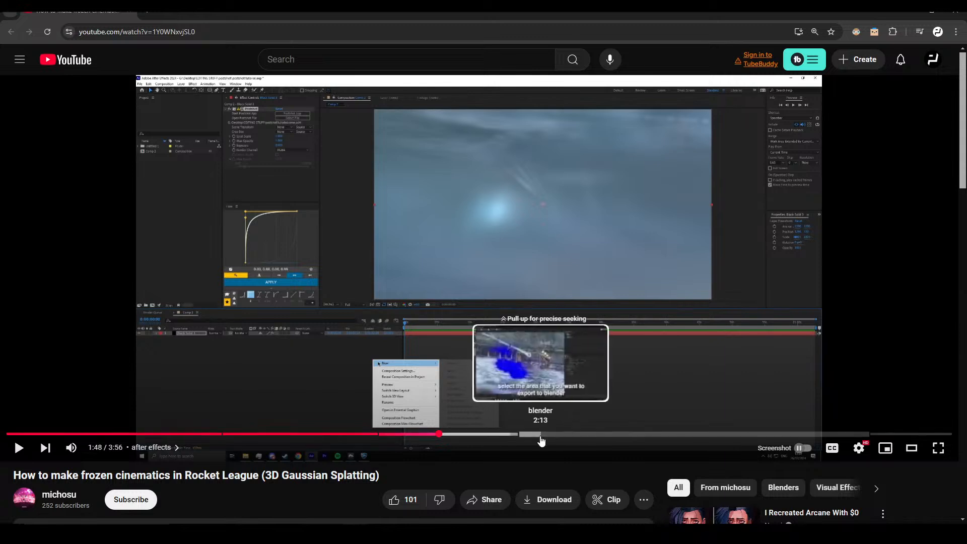
Skim the Rocket League splatting tutorial at 1:26, 1:41, 1:55 and 2:16
click(495, 434)
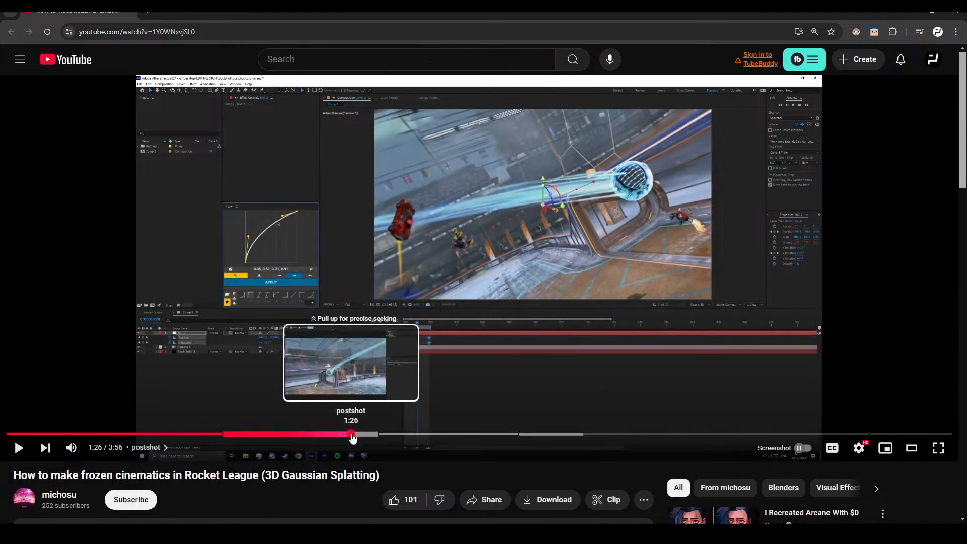
click(351, 434)
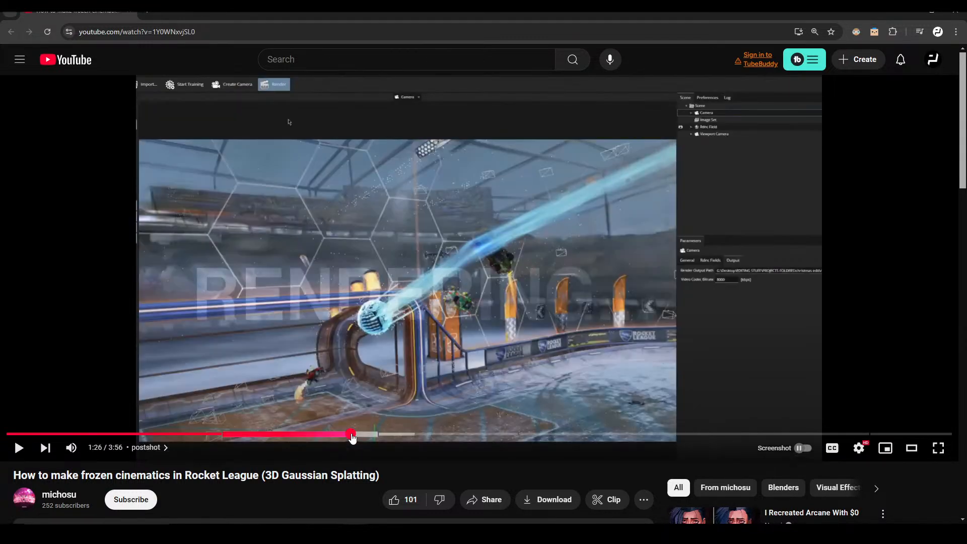
click(412, 434)
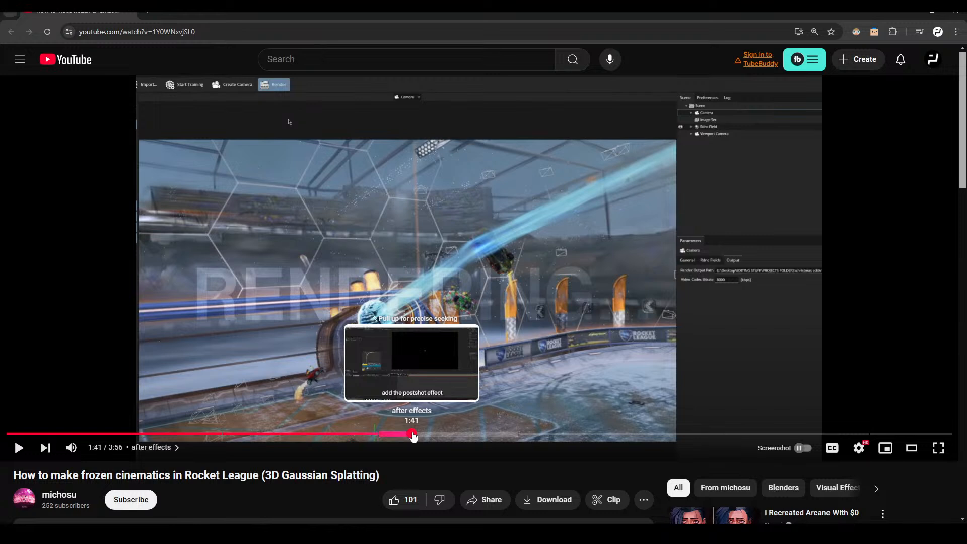
click(469, 434)
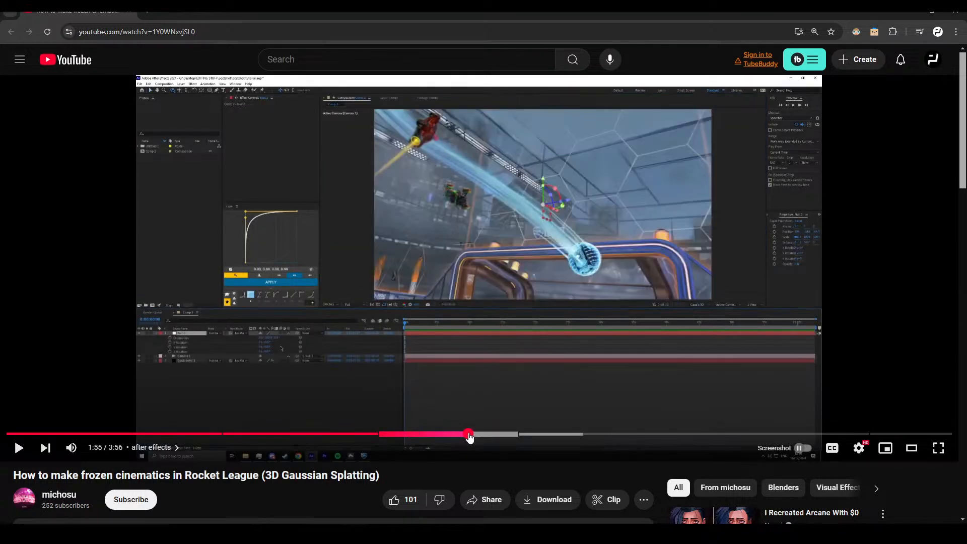
click(546, 434)
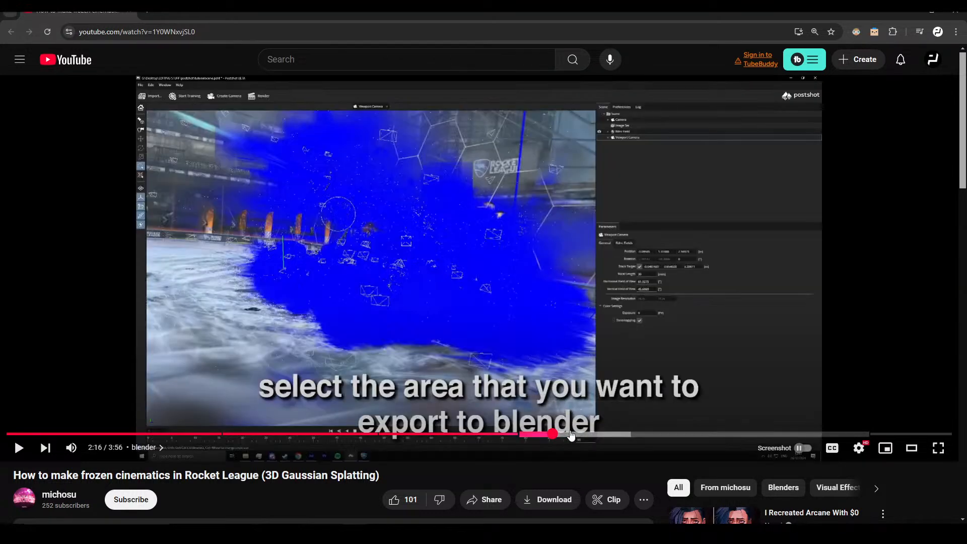
Mute the tutorial and skim its blender chapter from 2:17 to 3:25, pausing it at the part on combining scans
click(638, 409)
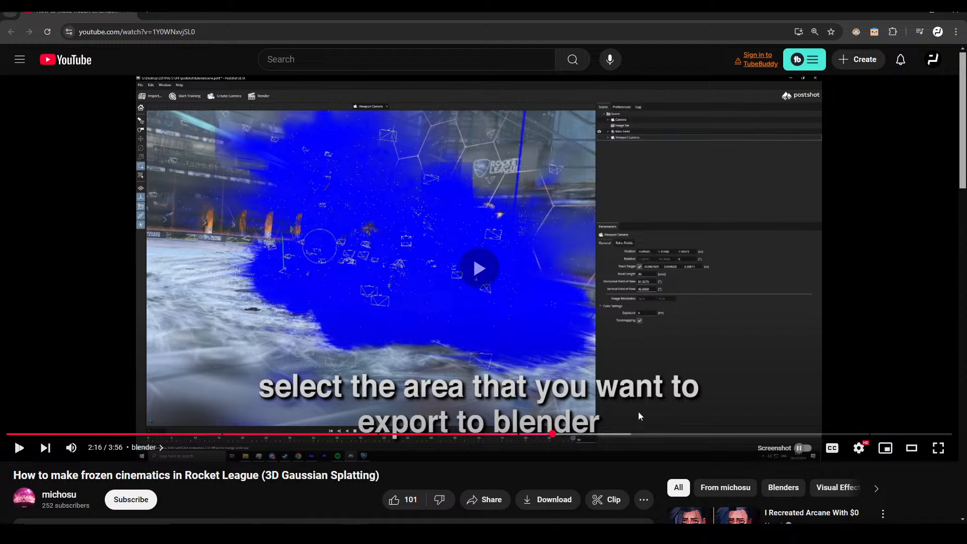
click(599, 381)
click(71, 447)
click(603, 366)
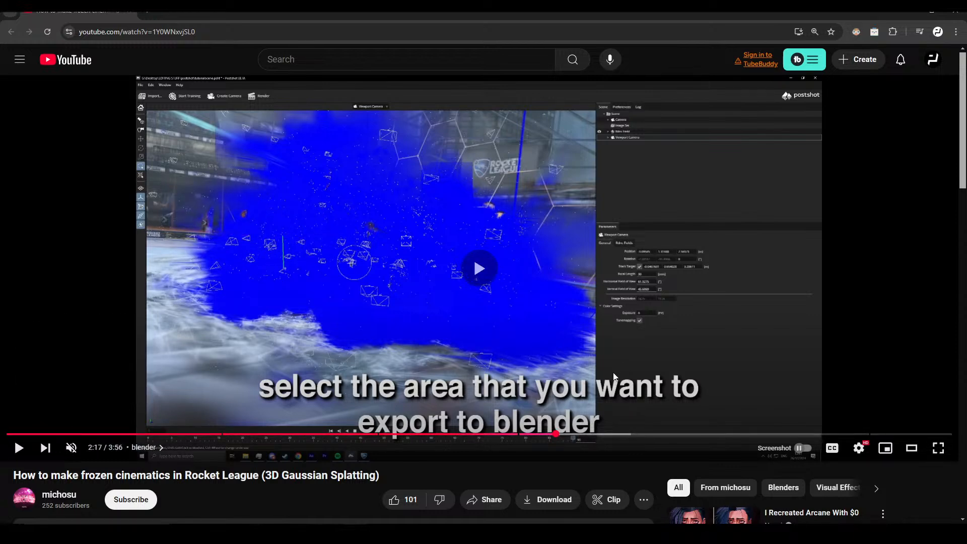
click(612, 434)
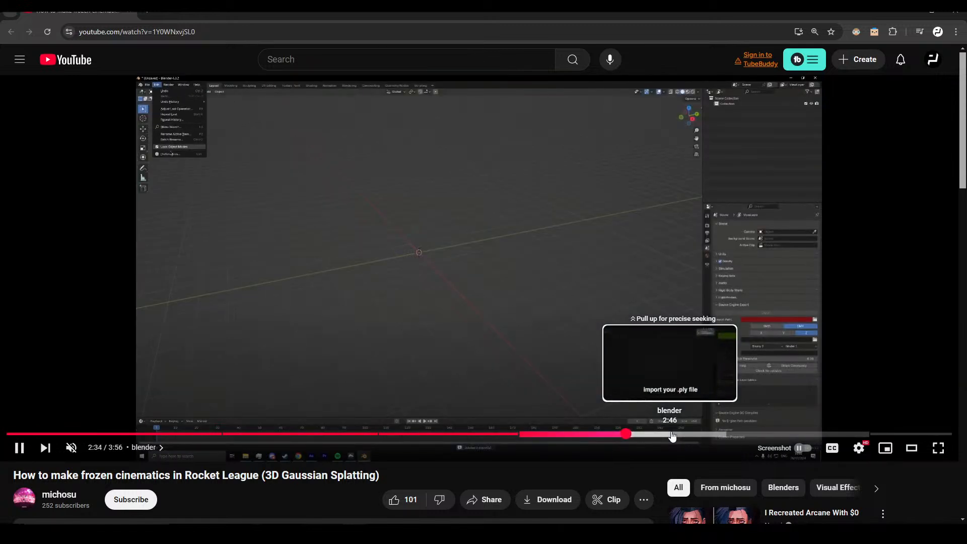
click(662, 435)
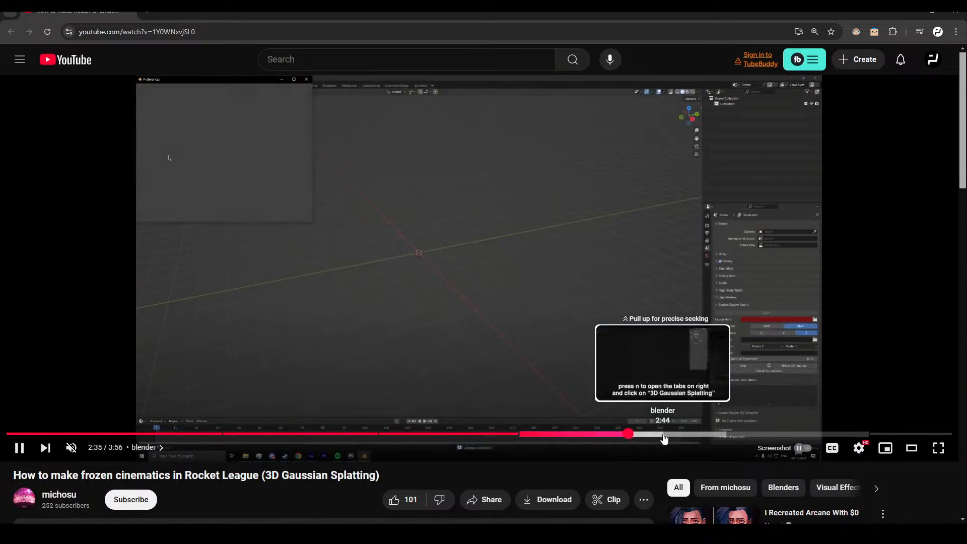
click(713, 435)
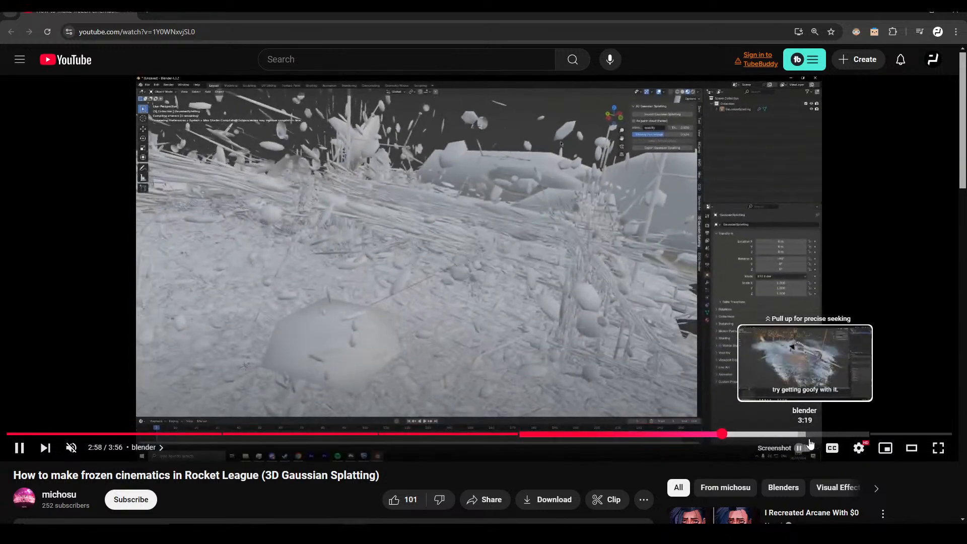
click(810, 441)
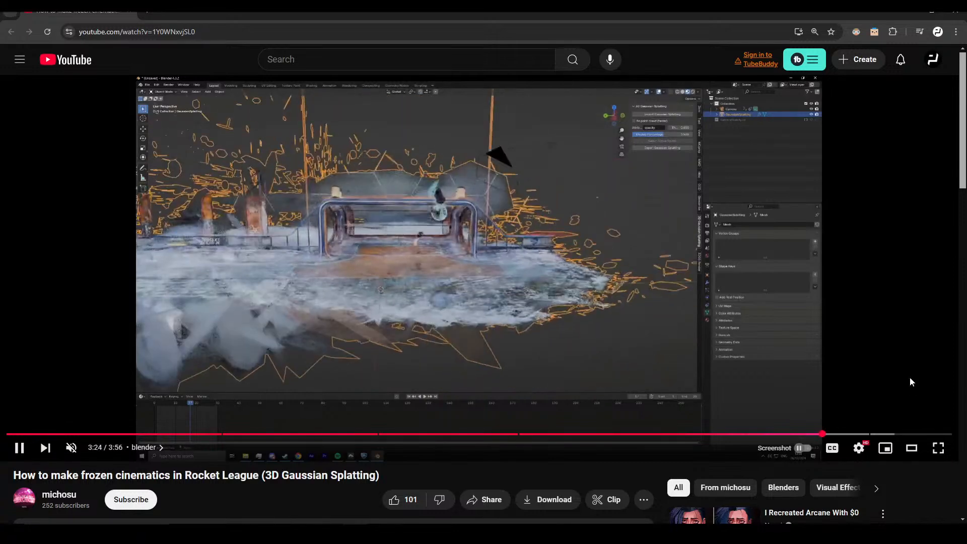
click(639, 265)
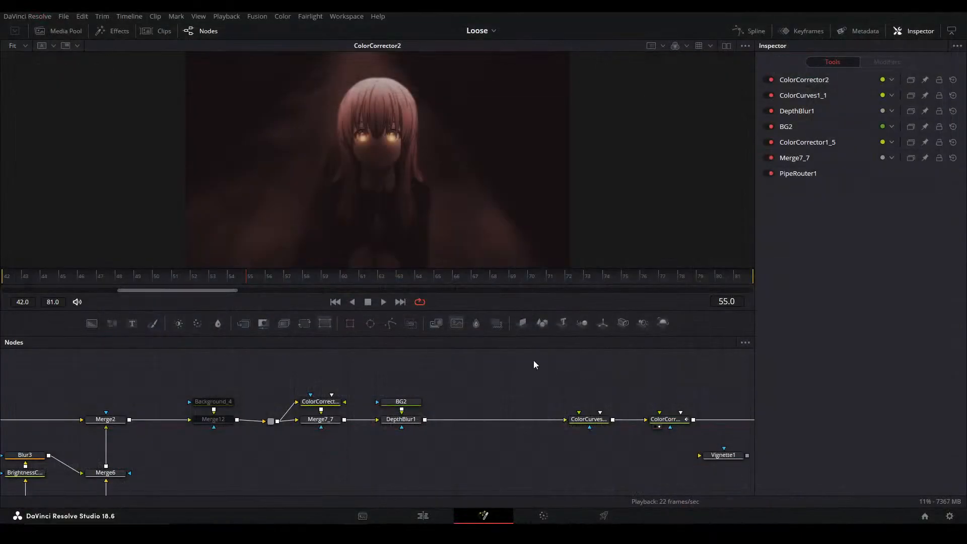
Return to DaVinci Resolve, undo the disconnection between DepthBlur1 and ColorCurves1_1, and show DepthBlur1 in the viewer
click(500, 421)
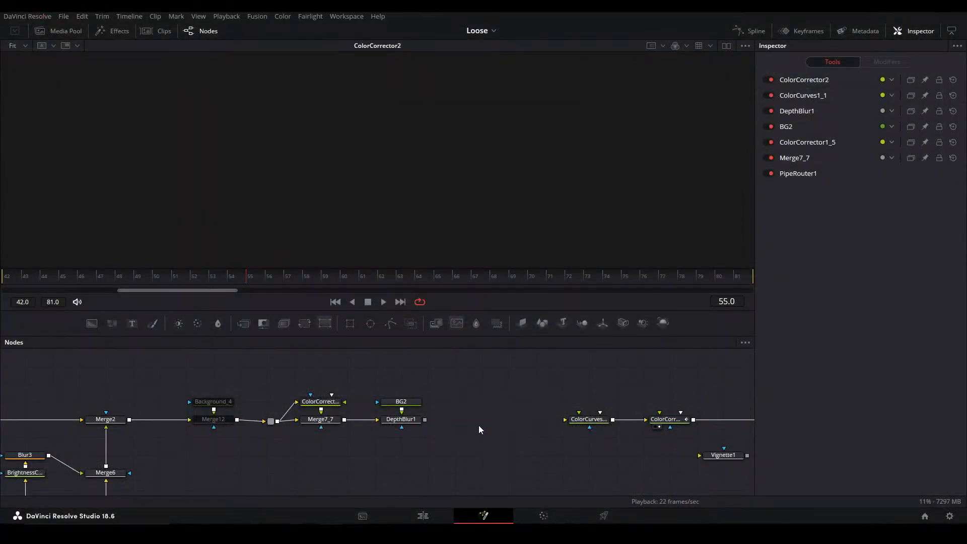
key(ctrl+z)
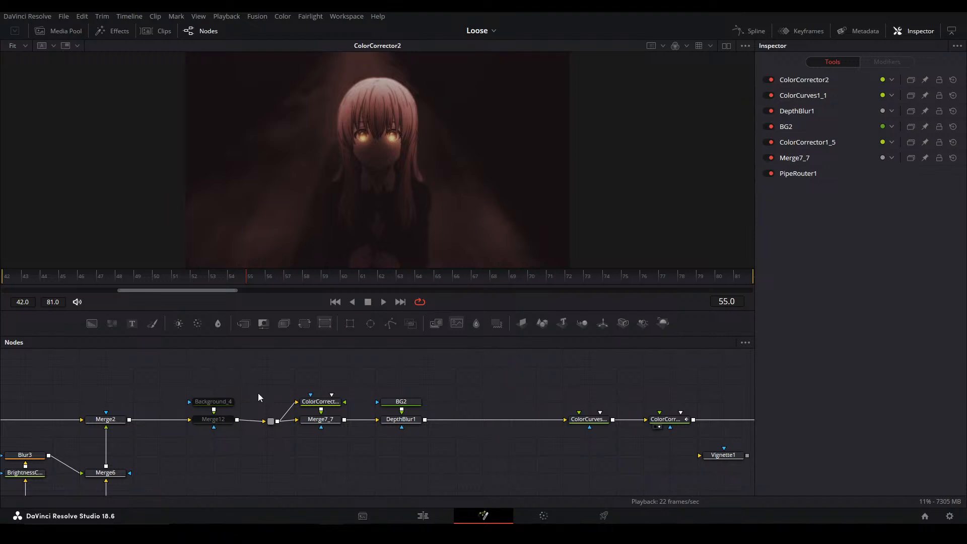
click(400, 419)
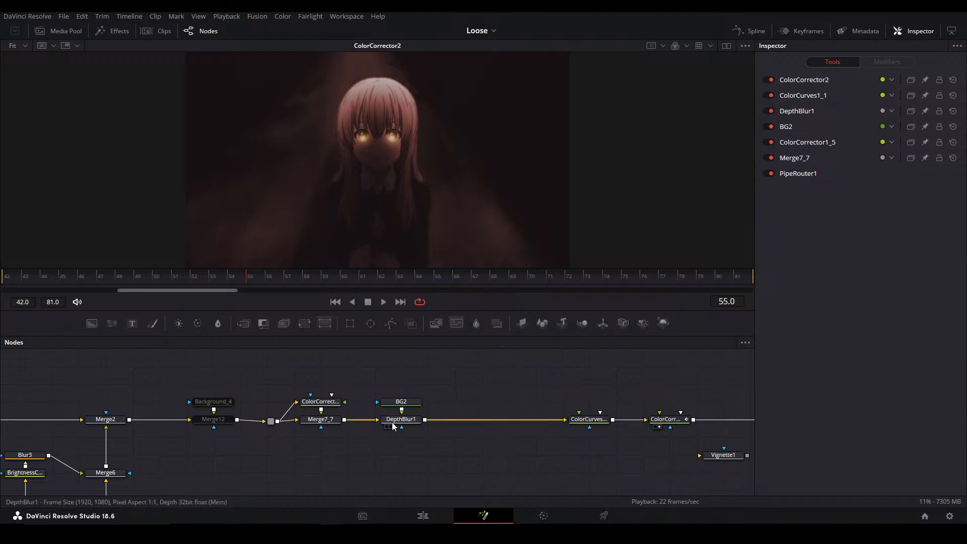
key(1)
Examine the node branches between MediaIn1 and DepthBlur1, including those around Blur2, DVE1, Merge6 and the MatteControl nodes
drag(270, 445, 669, 391)
drag(255, 403, 420, 318)
scroll(407, 418, down, 2)
scroll(408, 418, up, 2)
drag(410, 466, 416, 477)
scroll(392, 406, down, 4)
drag(393, 404, 406, 403)
scroll(357, 388, up, 3)
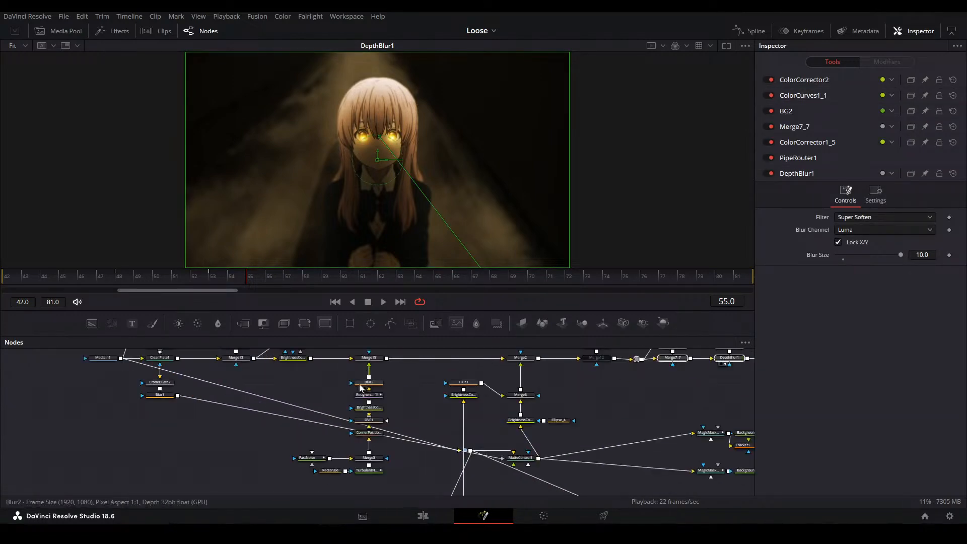
drag(444, 428, 414, 463)
drag(274, 416, 291, 485)
drag(266, 453, 247, 351)
click(383, 411)
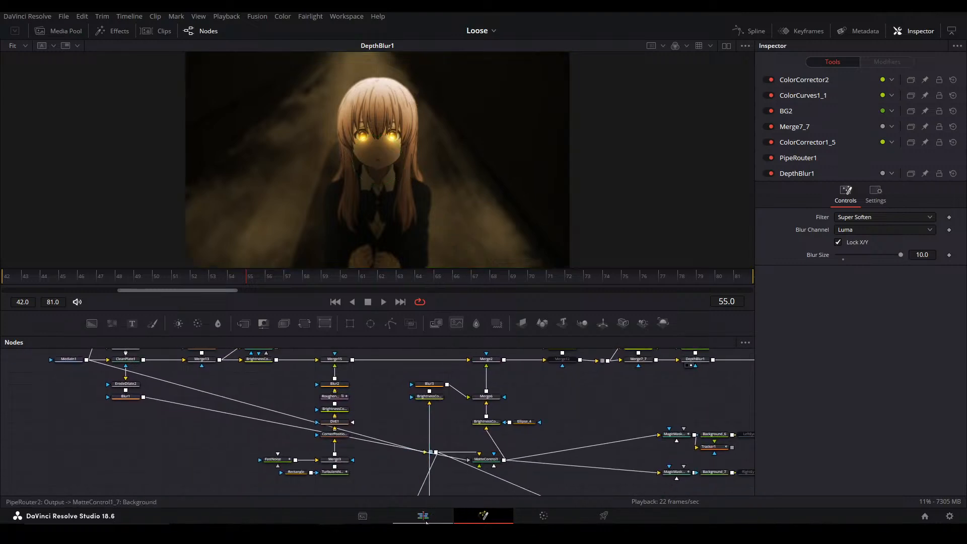
Go to 01:00:45:17 in the Main alt timeline and open Compound Clip 3 on track V5 in Fusion
click(423, 516)
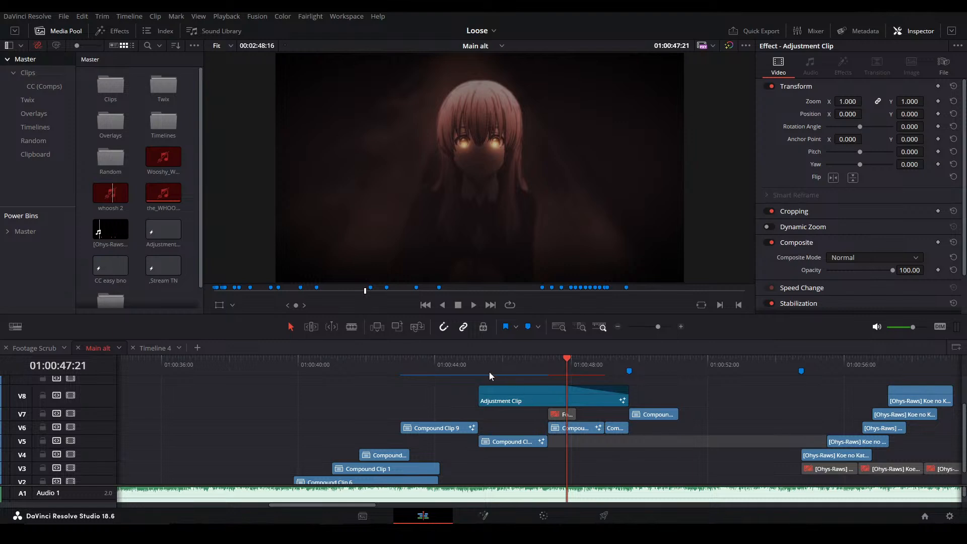
click(491, 366)
click(513, 440)
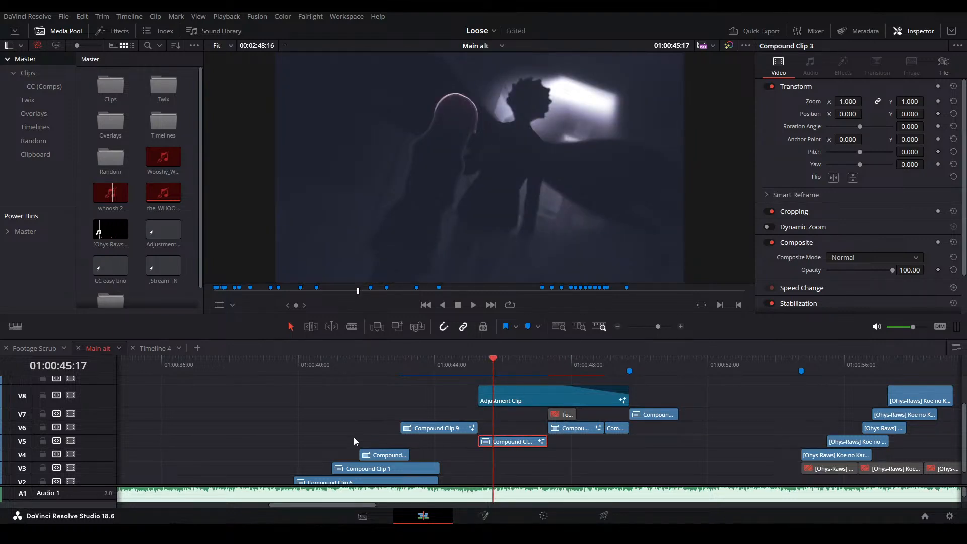
key(shift+5)
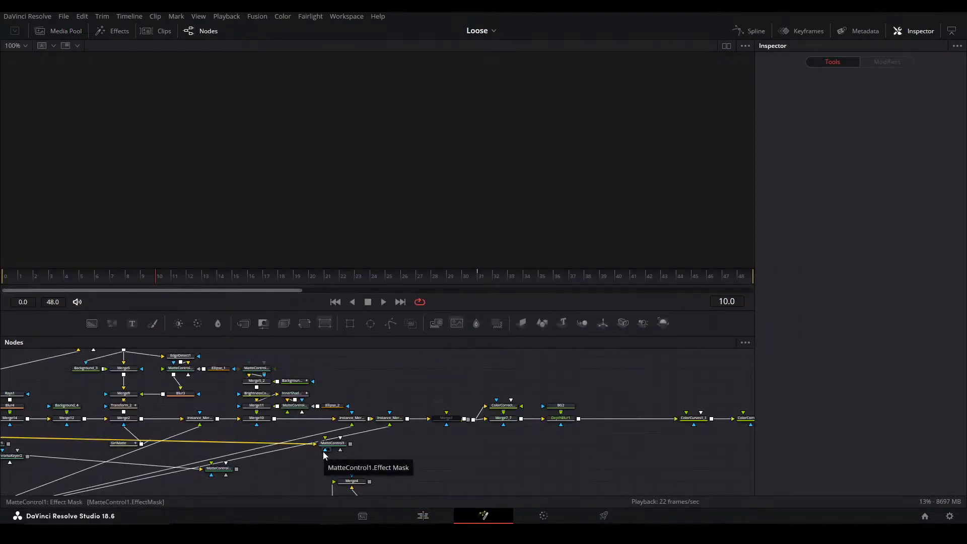
Examine the main node chain of Compound Clip 3 from MediaIn1 to the output, highlighting Merge12 and Background_4
drag(351, 398, 506, 387)
drag(447, 408, 480, 401)
scroll(438, 416, down, 3)
drag(291, 445, 402, 409)
scroll(403, 408, up, 2)
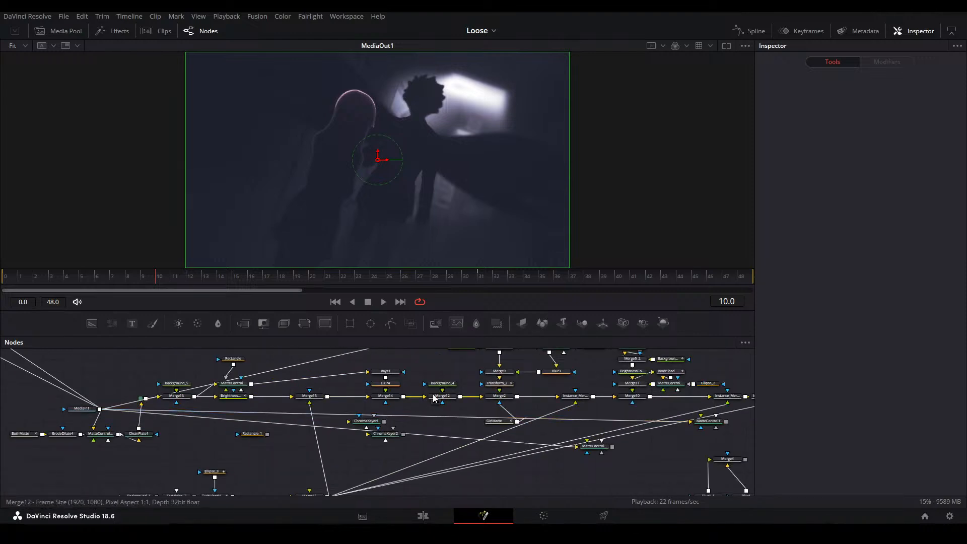
drag(418, 371, 297, 411)
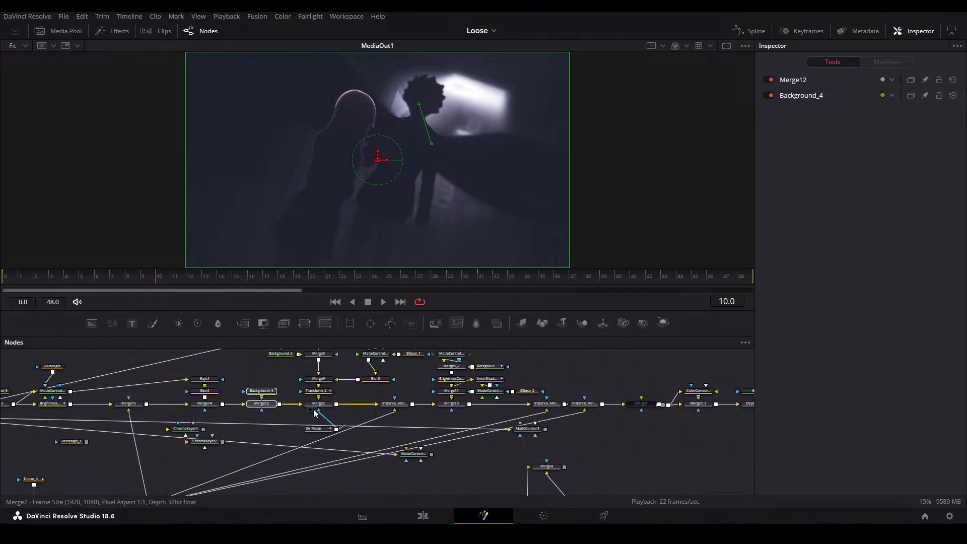
drag(462, 424, 330, 418)
drag(546, 442, 375, 452)
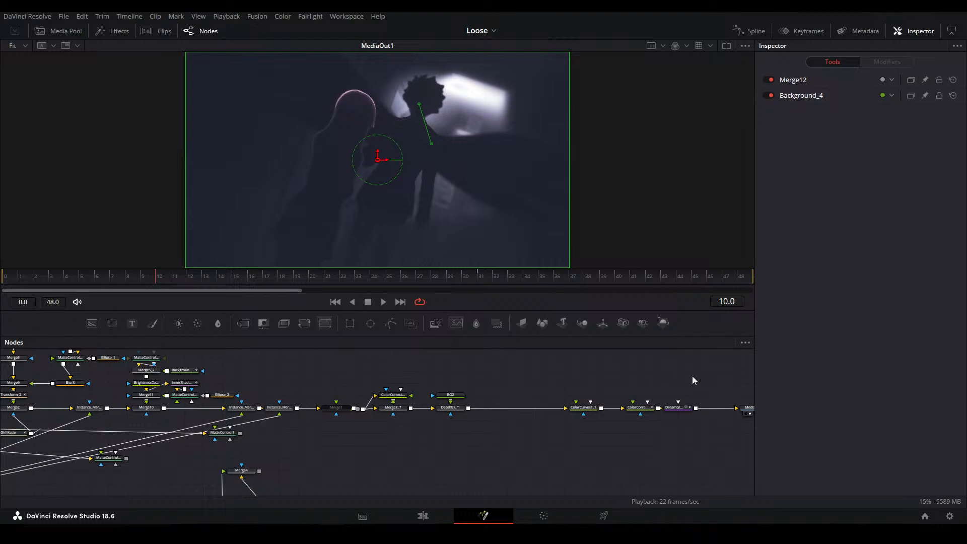
Select the nodes from PipeRouter1 through ColorCorrector2 plus the Background_1, FastNoise_2, TurbulentNoise1, Ellipse_3 and Merge16 branch
drag(653, 367, 358, 425)
scroll(274, 412, left, 10)
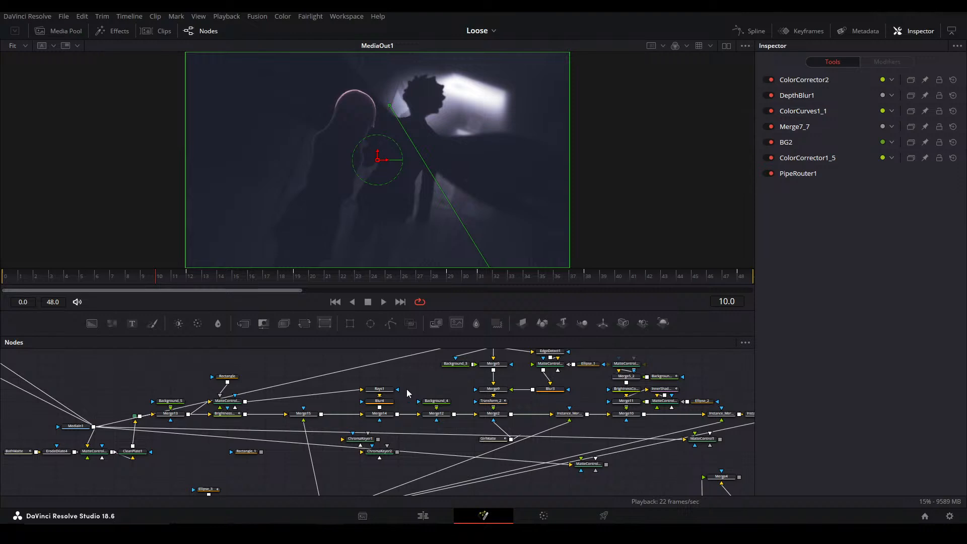
drag(350, 426, 331, 340)
drag(333, 403, 353, 446)
drag(307, 472, 324, 483)
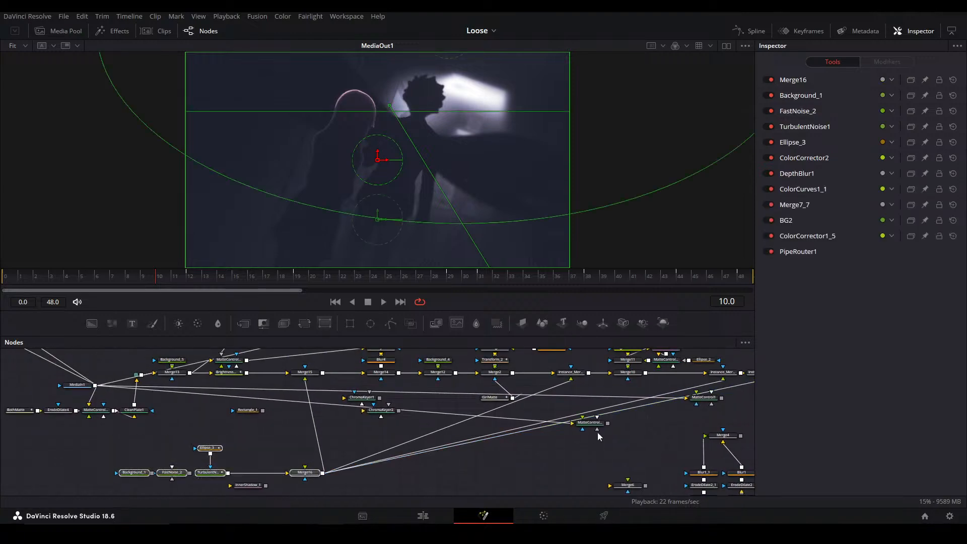
Add Instance_Merge15_1 and Instance_Merge15_2 to the node selection, copy the selected nodes and clear the selection
drag(631, 423, 365, 455)
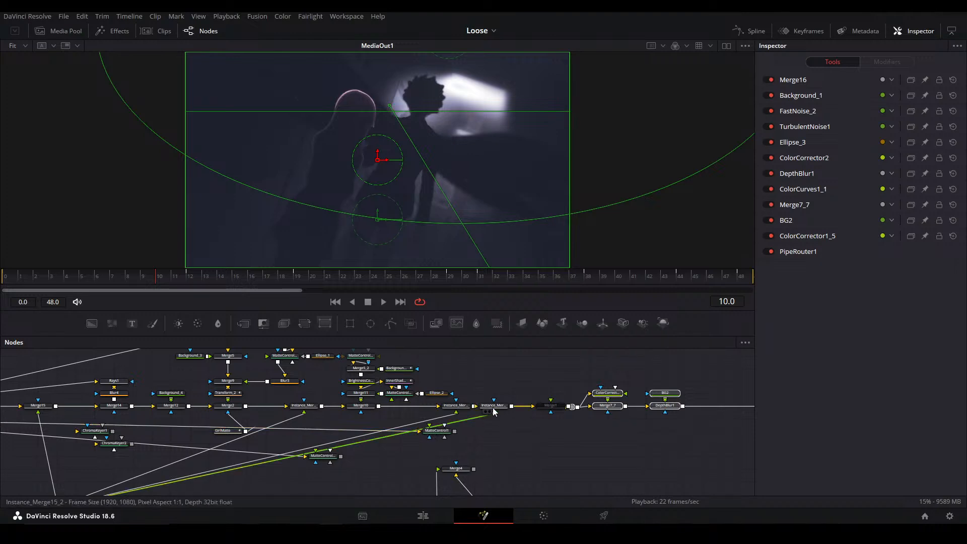
drag(508, 423, 445, 403)
drag(431, 388, 506, 408)
drag(364, 417, 435, 431)
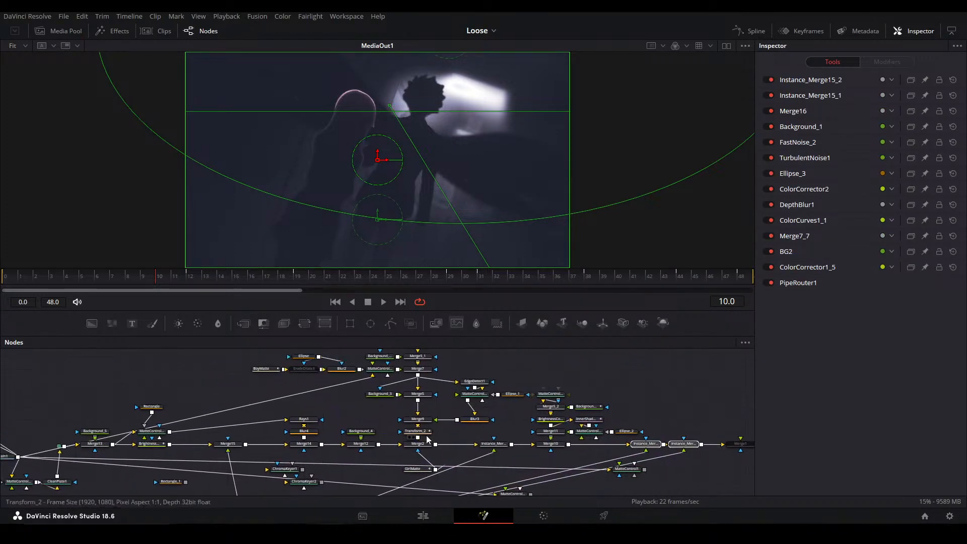
drag(358, 443, 420, 432)
drag(269, 437, 306, 398)
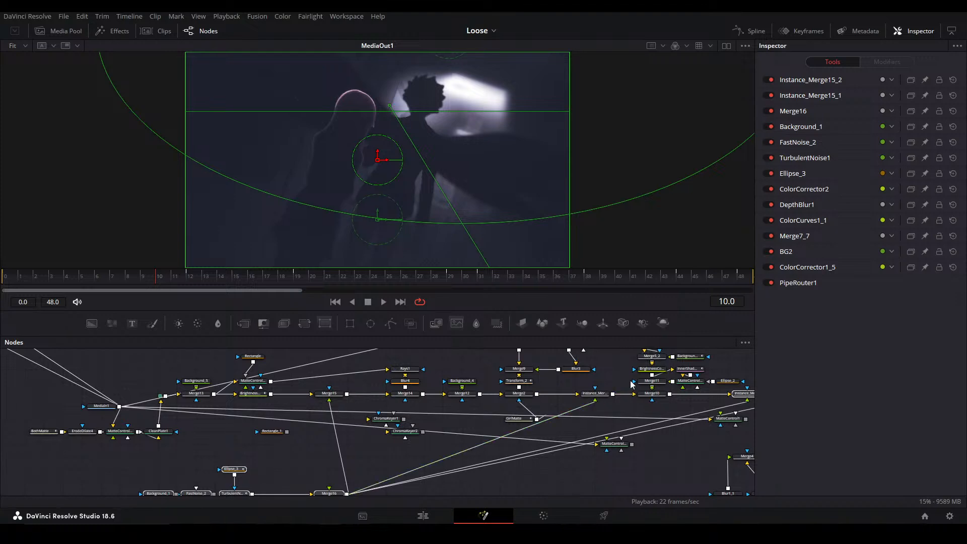
click(609, 383)
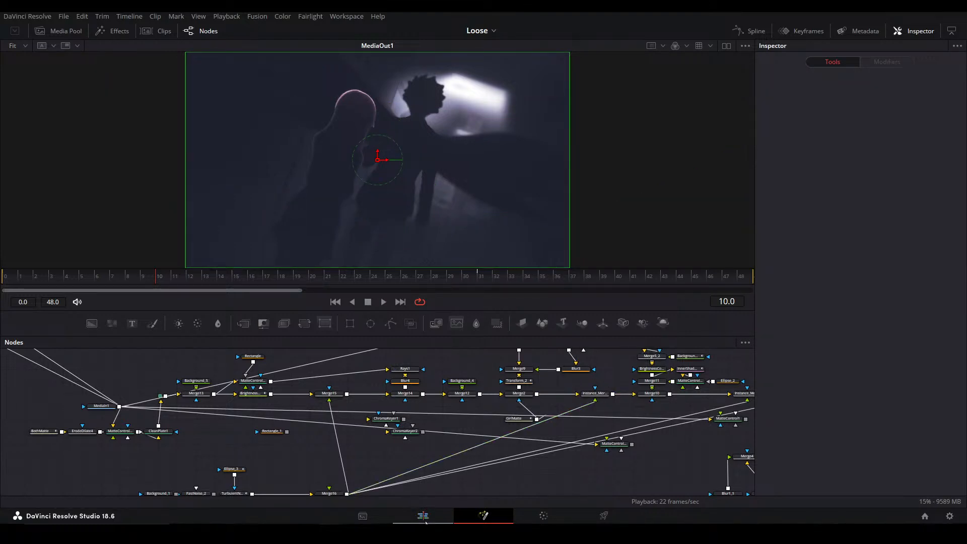
Go to 01:00:49:08 in the Main alt timeline and open Compound Clip 7 on track V6 in Fusion
click(423, 514)
click(589, 456)
drag(527, 367, 616, 369)
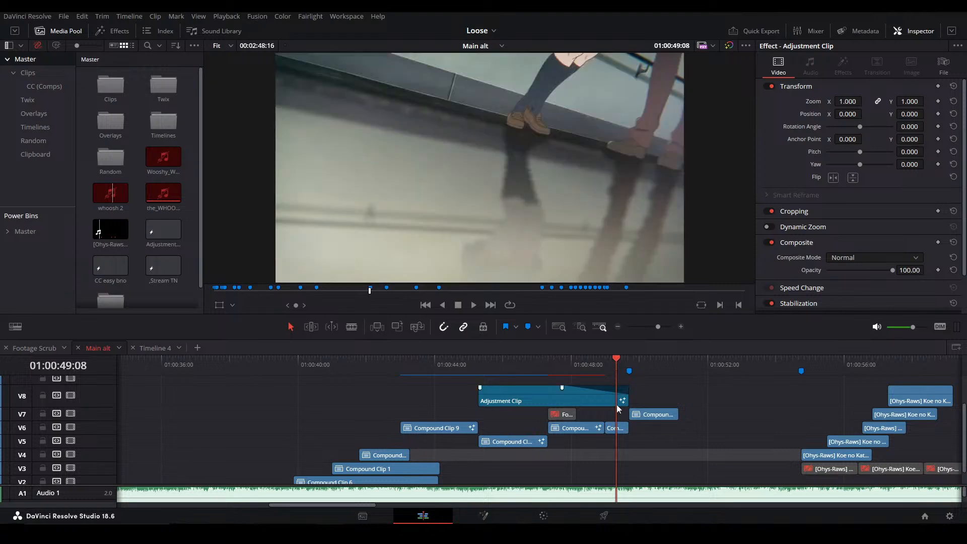
click(613, 429)
key(shift+5)
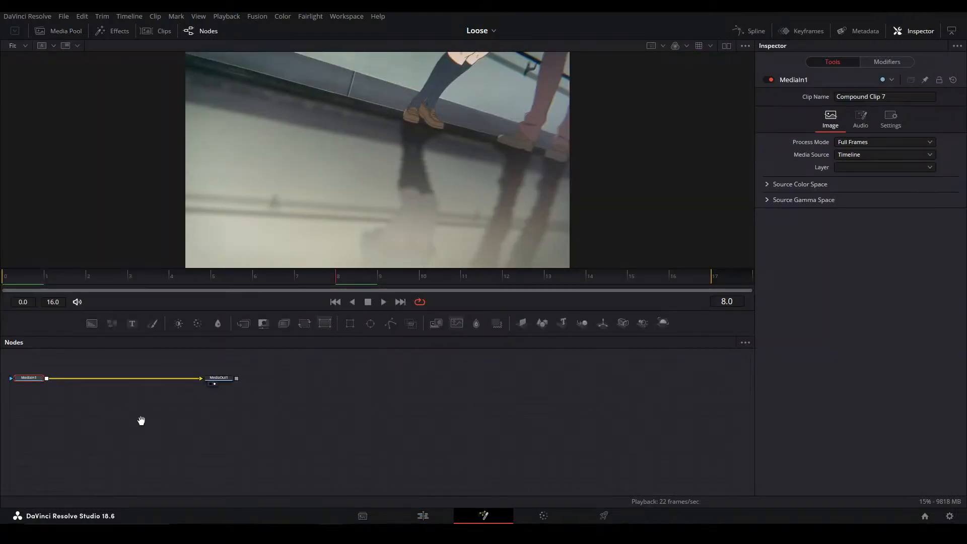
Paste the copied nodes into the composition and place their grading chain above MediaIn1 and MediaOut1
key(ctrl+v)
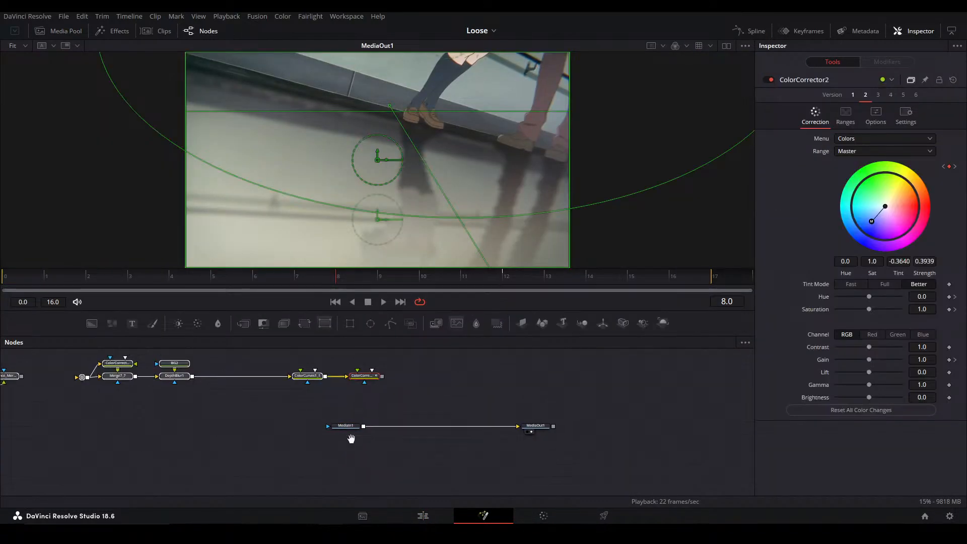
click(364, 444)
drag(365, 444, 751, 393)
scroll(363, 423, down, 3)
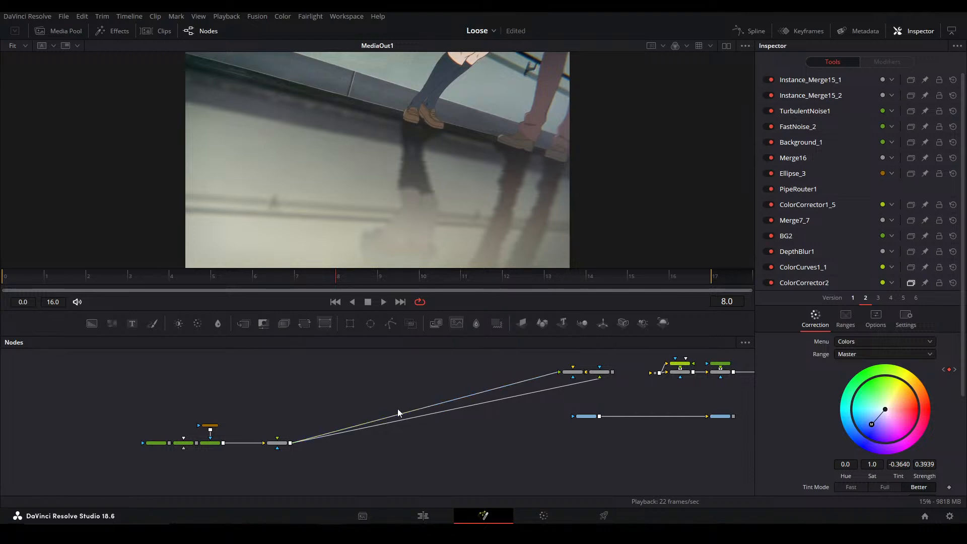
Move the noise branch from Background_1 to Merge16 next to the Instance_Merge15 nodes and save the project
drag(340, 473, 104, 399)
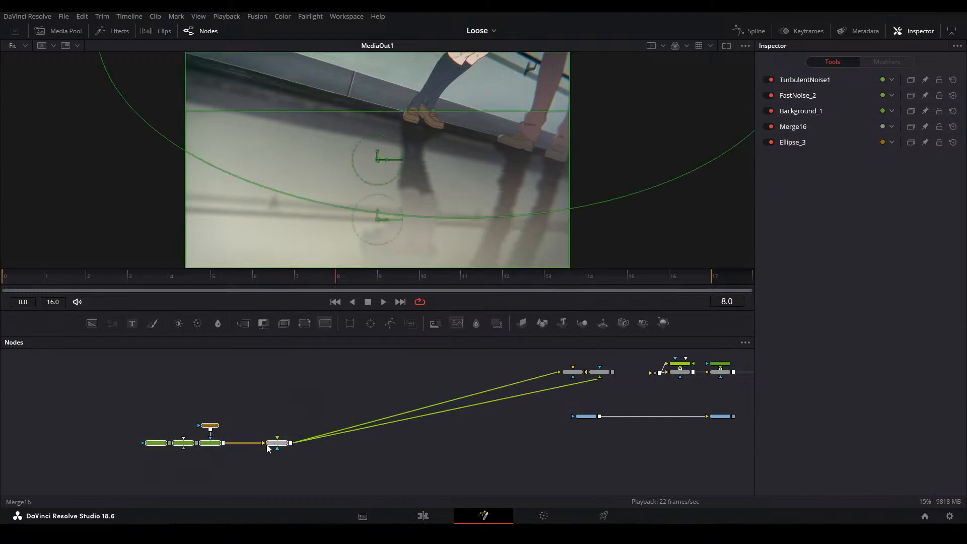
drag(280, 443, 218, 409)
click(608, 395)
key(ctrl+s)
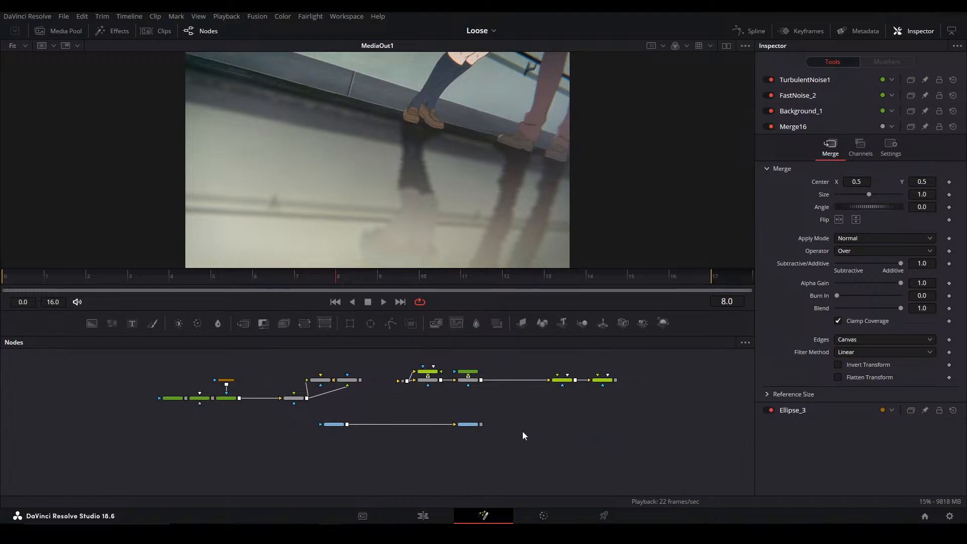
Open Compound Clip 9 from track V6 of the Main alt timeline, examine its layers, and return to Main alt
key(shift+4)
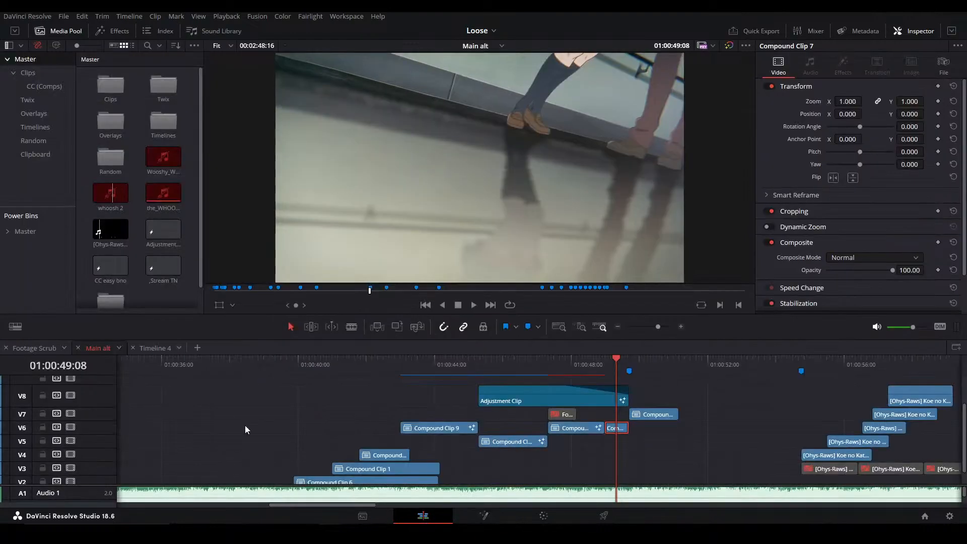
click(443, 427)
click(426, 359)
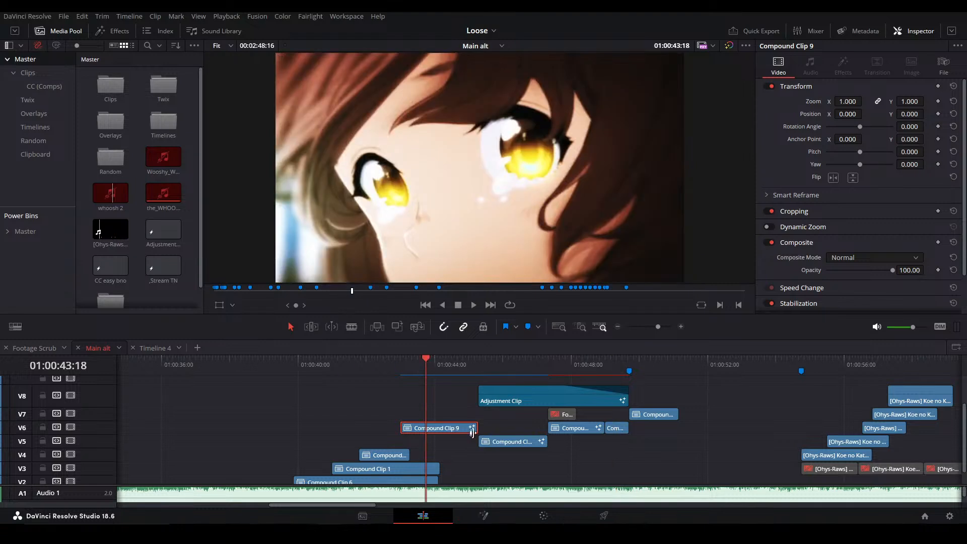
double_click(415, 429)
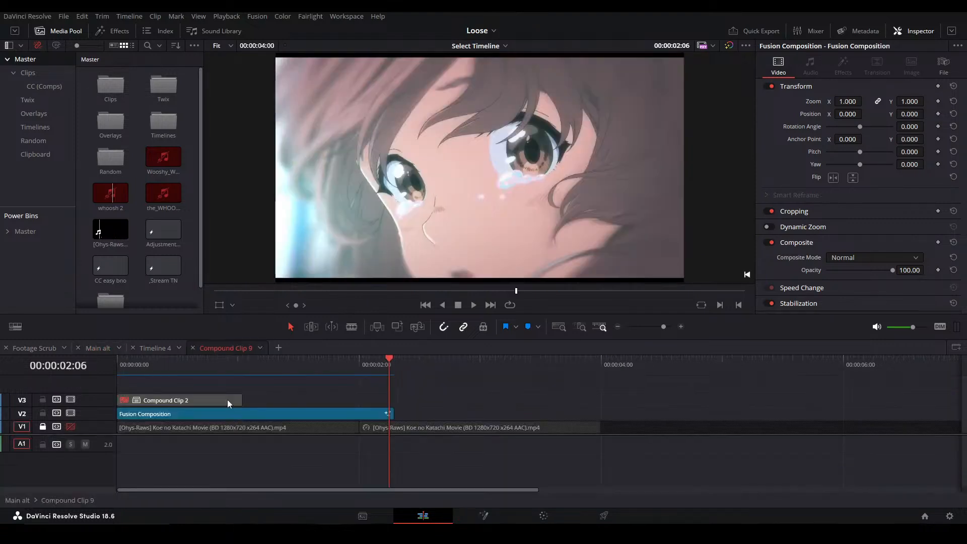
drag(529, 390, 160, 455)
click(181, 464)
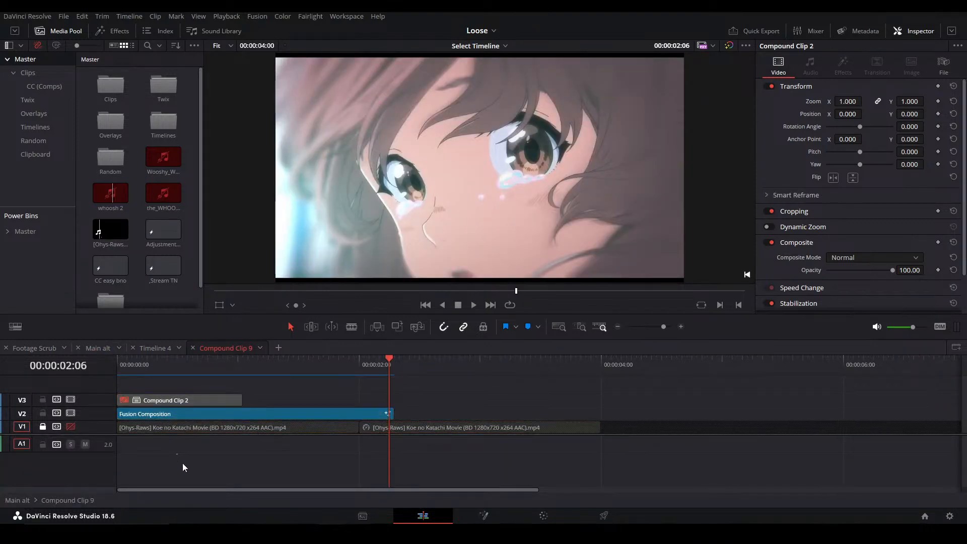
click(192, 348)
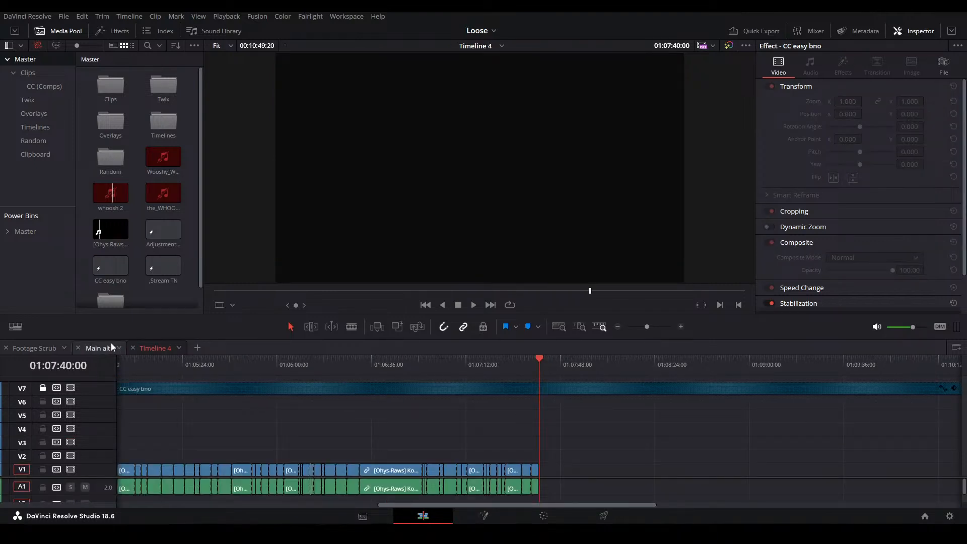
click(97, 348)
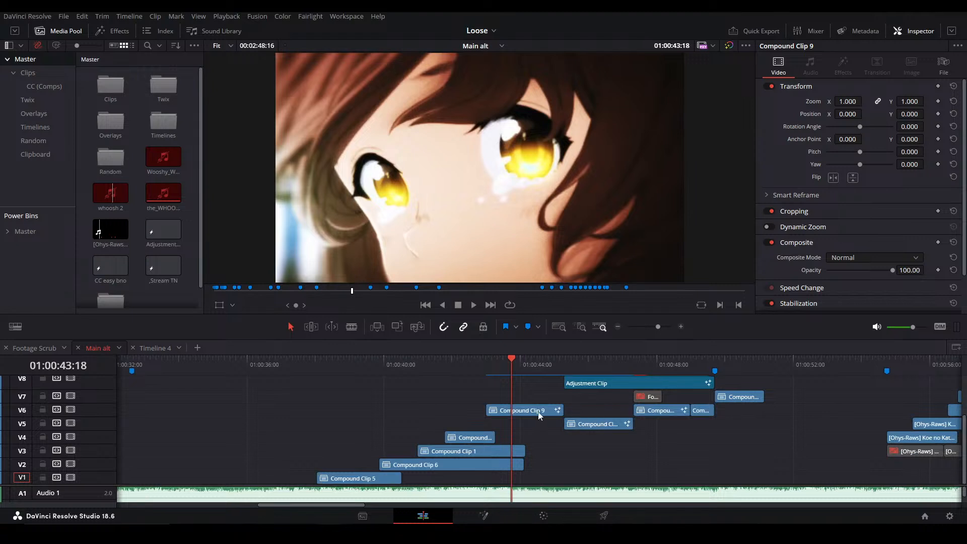
Go to 01:00:49:07 in the Main alt timeline and open Compound Clip 7 on track V6 in Fusion
click(636, 435)
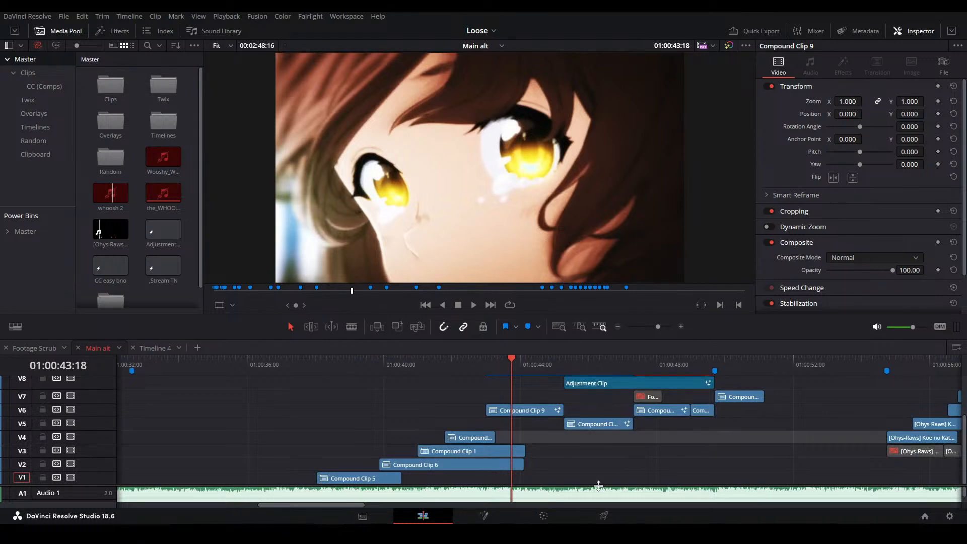
click(579, 366)
click(661, 360)
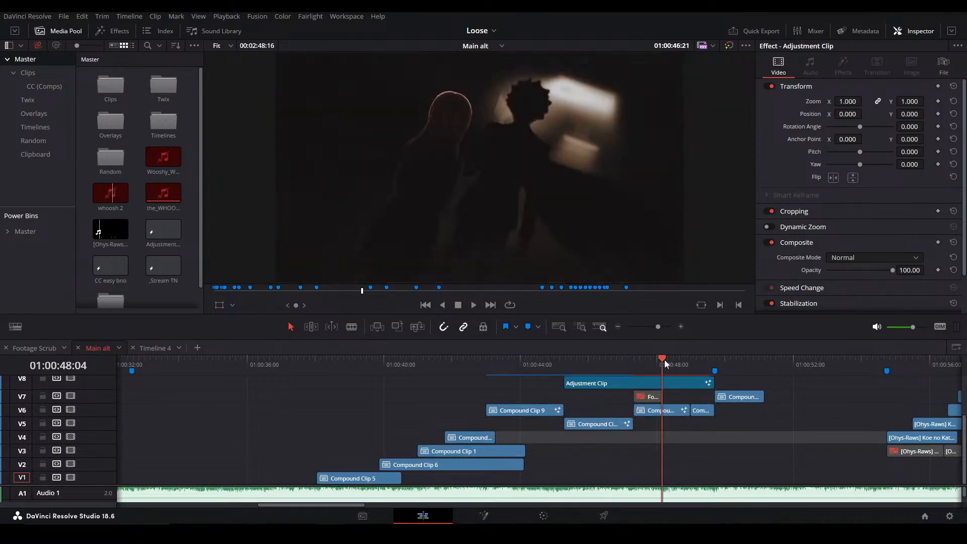
click(701, 365)
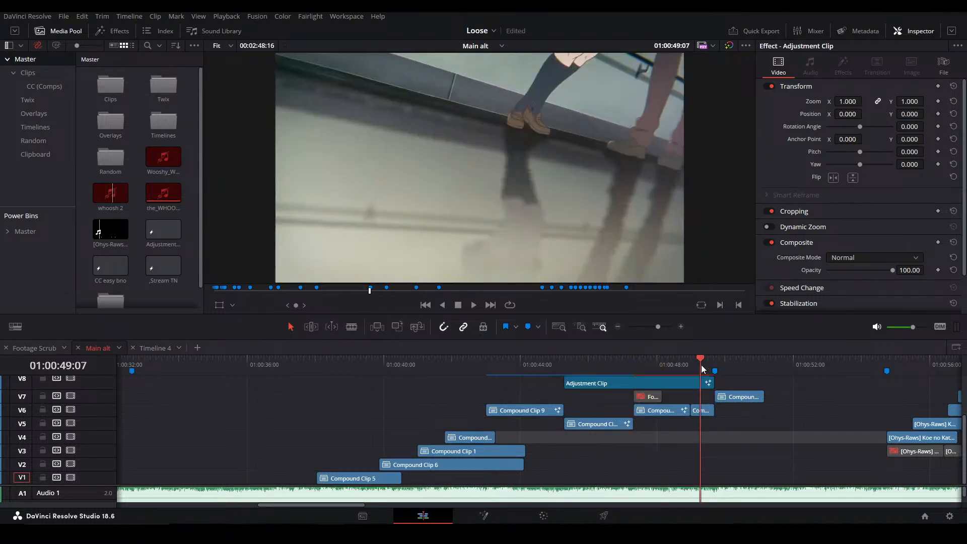
click(706, 411)
key(shift+5)
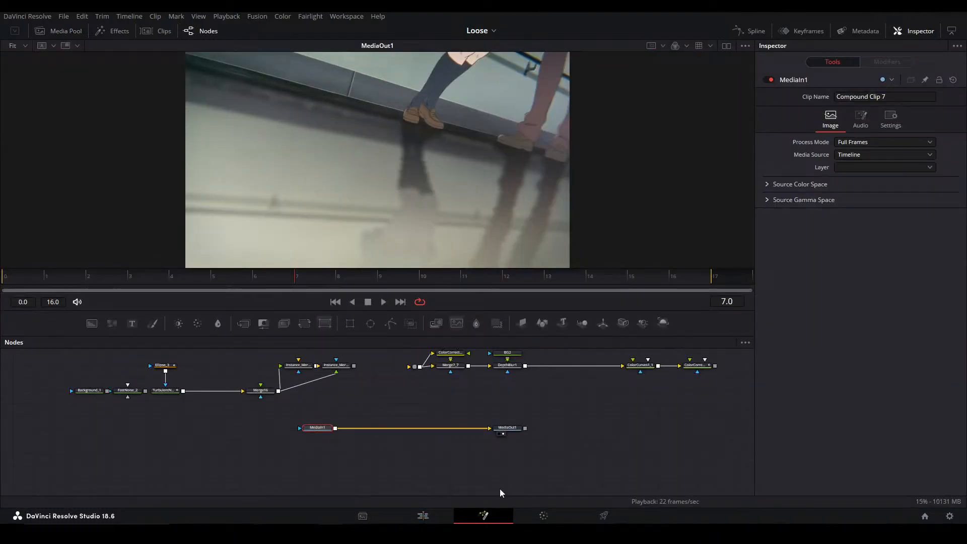
Insert ColorCurves1_1 and ColorCorrector2 between MediaIn1 and MediaOut1 and go to frame 0
drag(392, 433, 371, 465)
click(388, 429)
drag(495, 441, 443, 418)
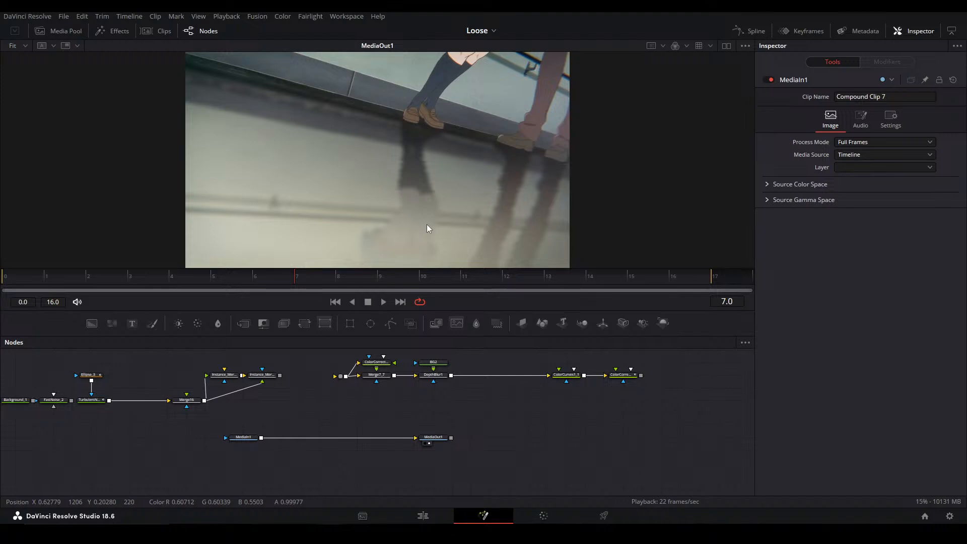
drag(580, 377, 622, 443)
drag(636, 379, 483, 441)
click(20, 278)
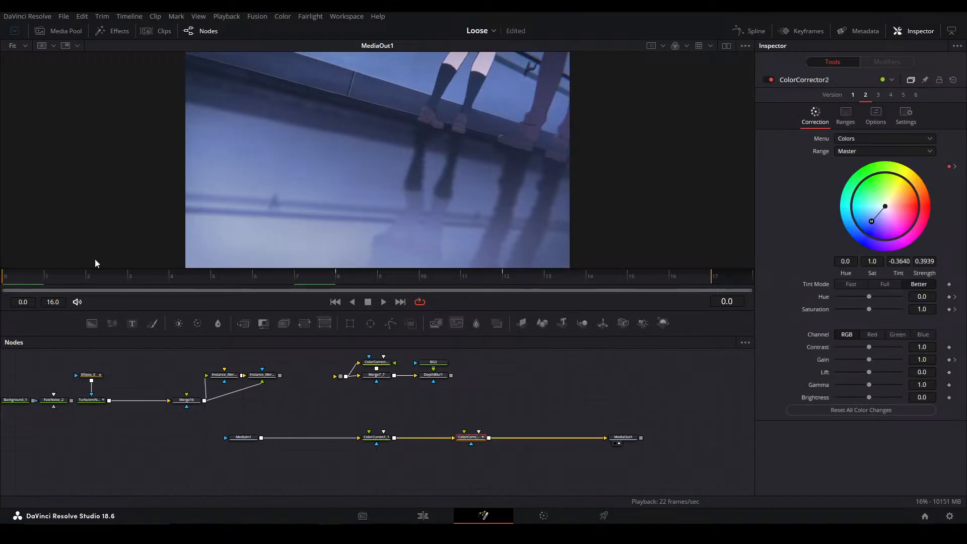
Delete all ColorCorrector2 keyframes before frame 0 in the spline editor and close the editor
click(749, 31)
click(394, 369)
scroll(650, 409, down, 5)
drag(670, 401, 634, 402)
click(667, 394)
scroll(607, 404, up, 3)
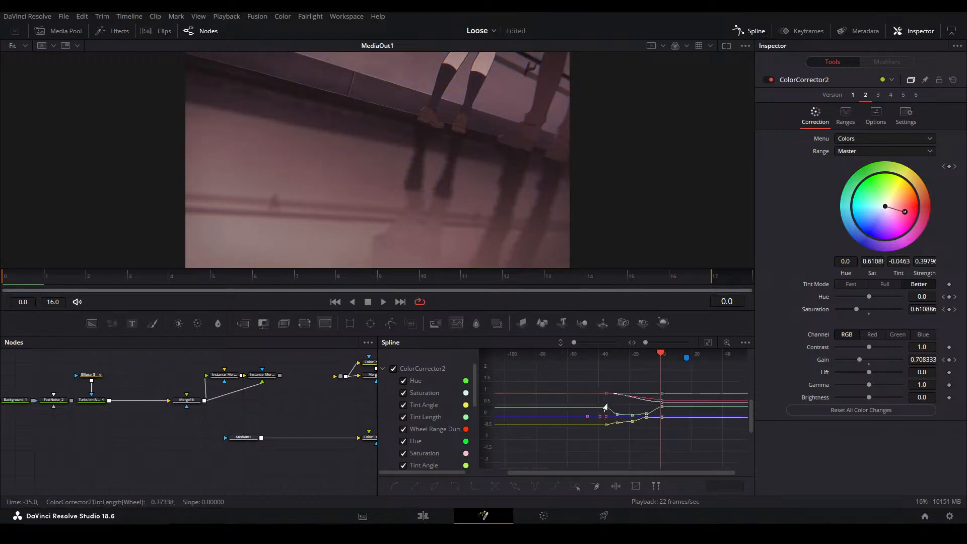
drag(579, 444, 636, 379)
key(Delete)
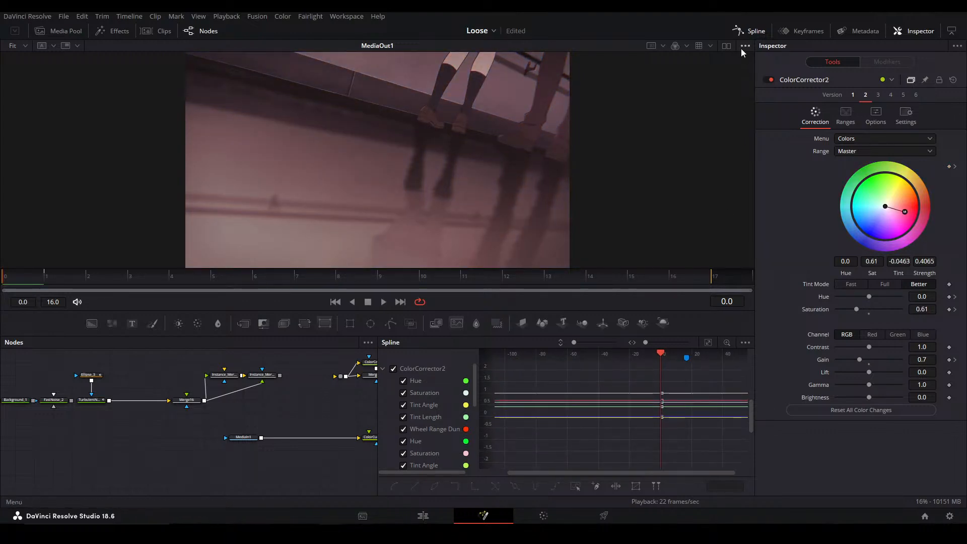
click(750, 31)
Move ColorCorrector2 and ColorCurves1_1 next to MediaOut1 and save the project
drag(465, 442, 560, 438)
drag(376, 436, 529, 436)
click(540, 422)
key(ctrl+s)
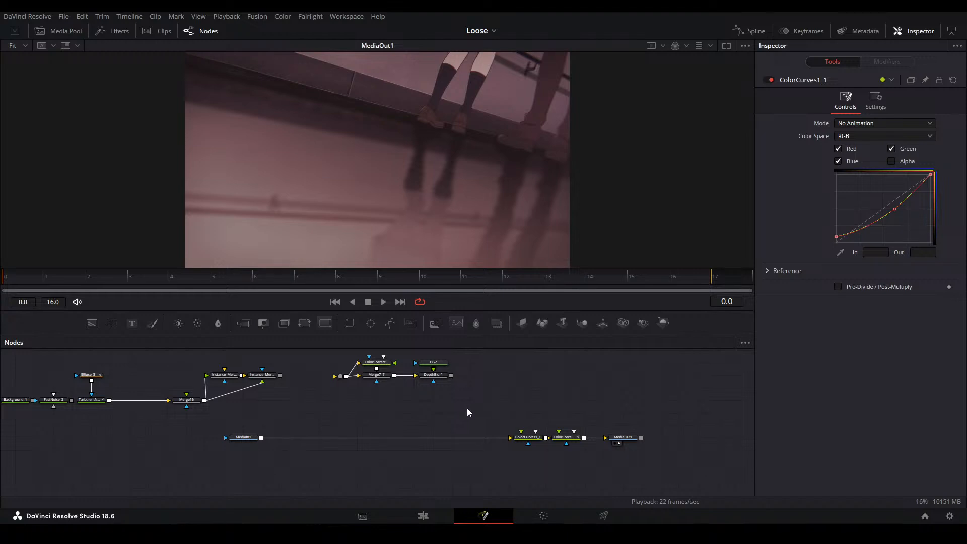
Move the noise branch with Merge16 and both Instance_Merge15 nodes below the MediaIn1 to MediaOut1 line
drag(529, 388, 457, 437)
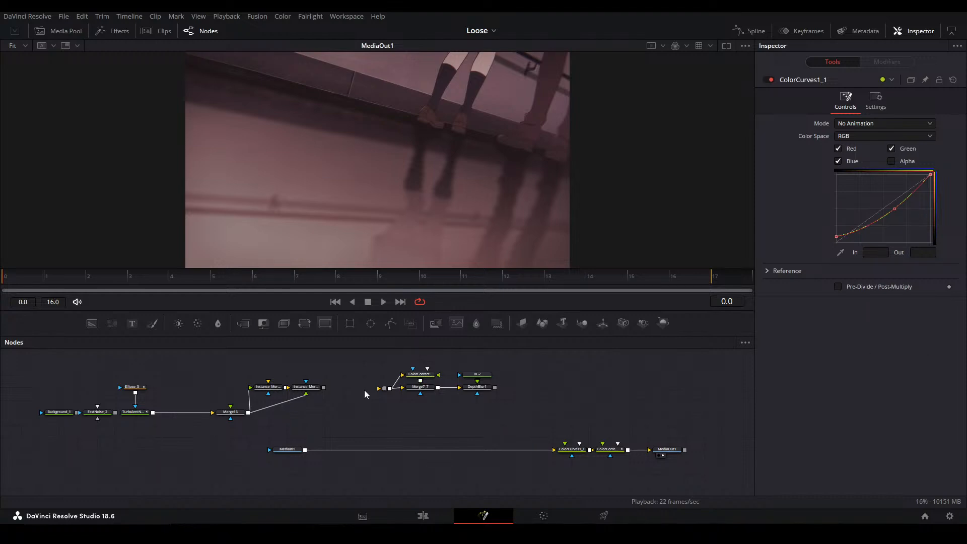
drag(425, 385, 483, 435)
drag(54, 436, 429, 474)
click(400, 420)
drag(399, 419, 337, 378)
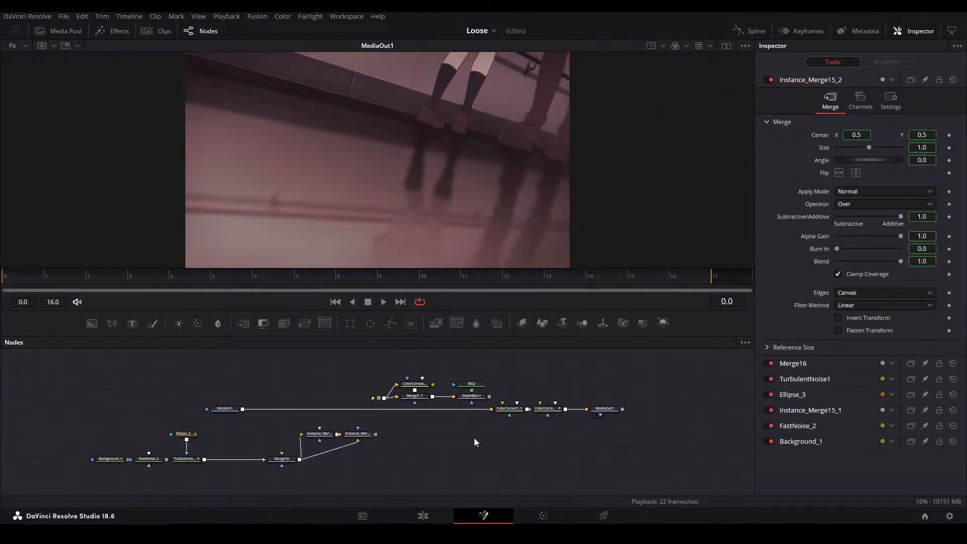
Move Instance_Merge15_2 aside and insert Instance_Merge15_1 between MediaIn1 and ColorCurves1_1
scroll(459, 454, up, 4)
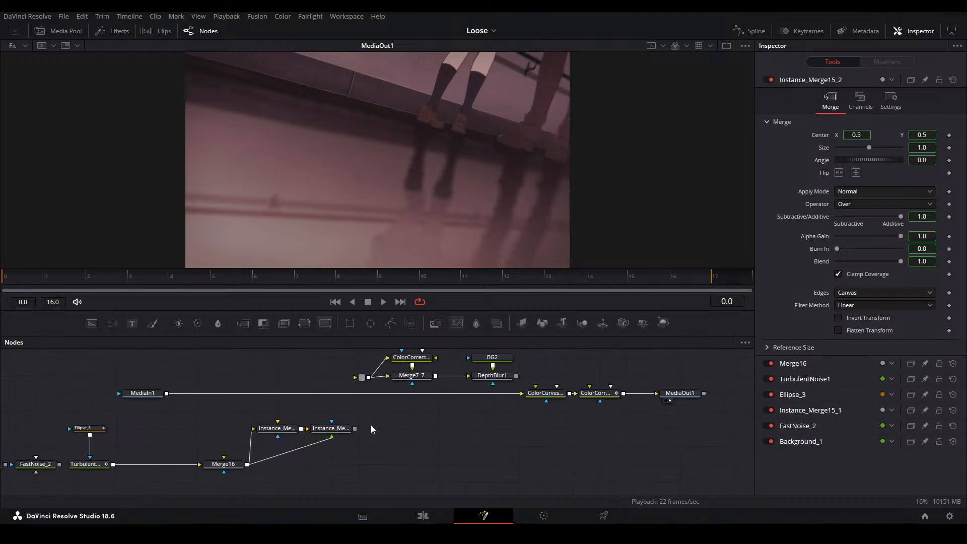
drag(371, 425, 483, 419)
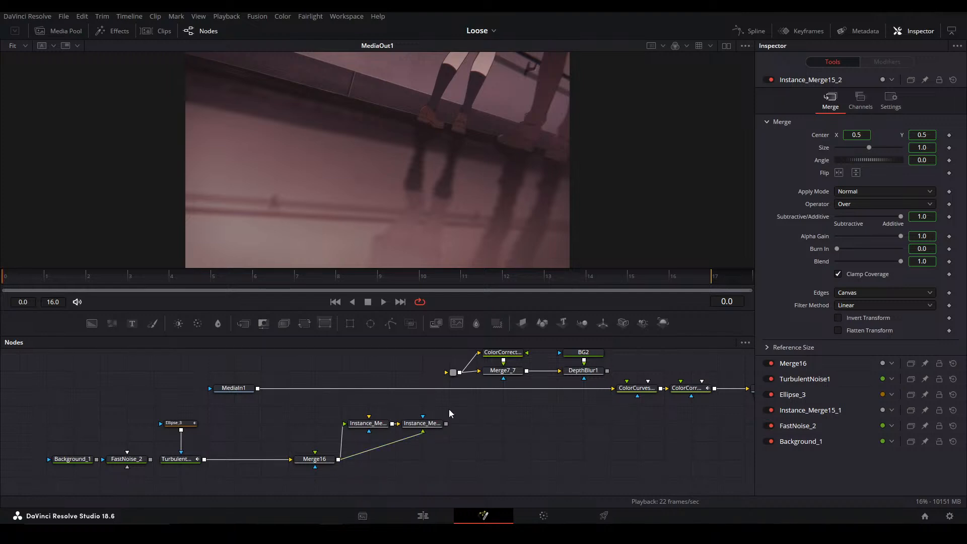
drag(422, 424, 530, 423)
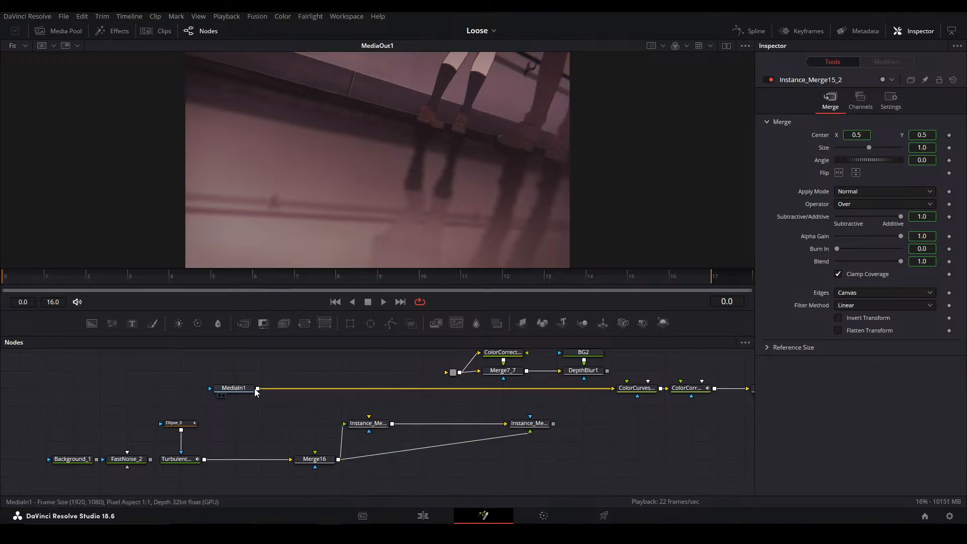
drag(257, 389, 342, 389)
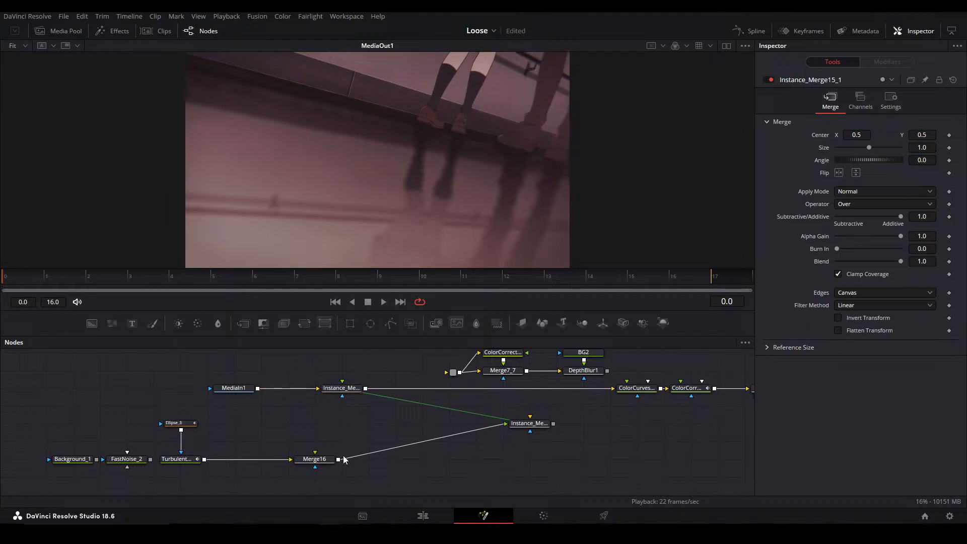
click(358, 431)
Detach Merge16 and Instance_Merge15_2 from the noise branch and connect TurbulentNoise1 to Instance_Merge15_1's foreground
drag(332, 459, 547, 459)
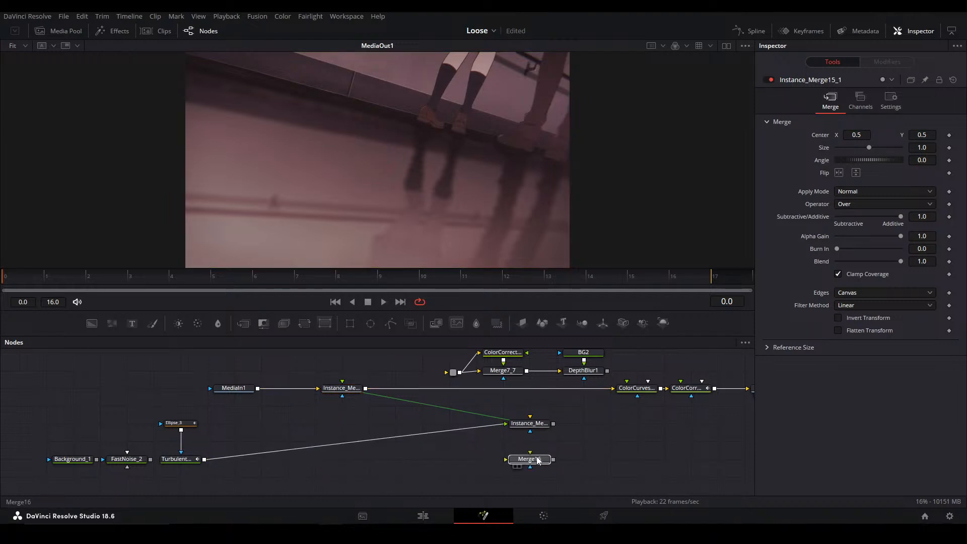
click(621, 447)
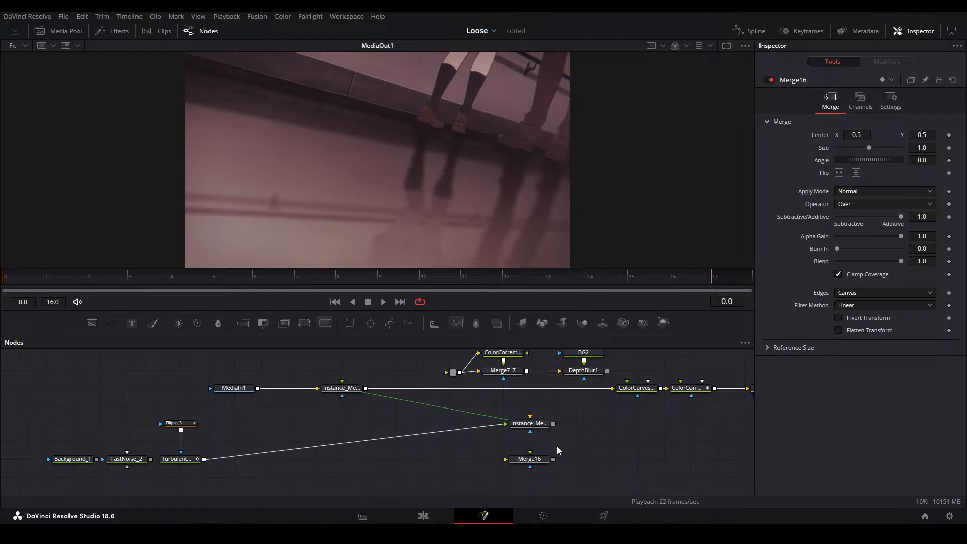
drag(532, 424, 585, 442)
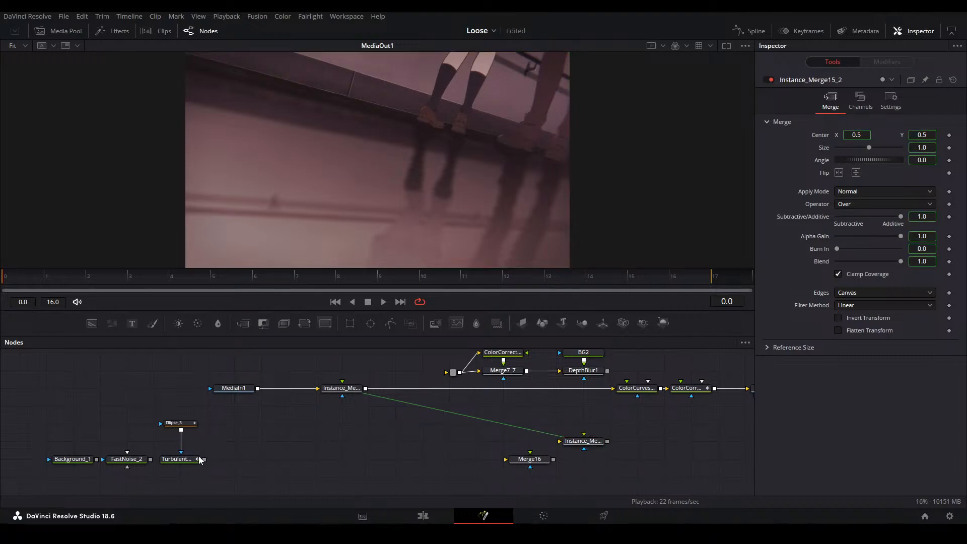
drag(205, 459, 342, 396)
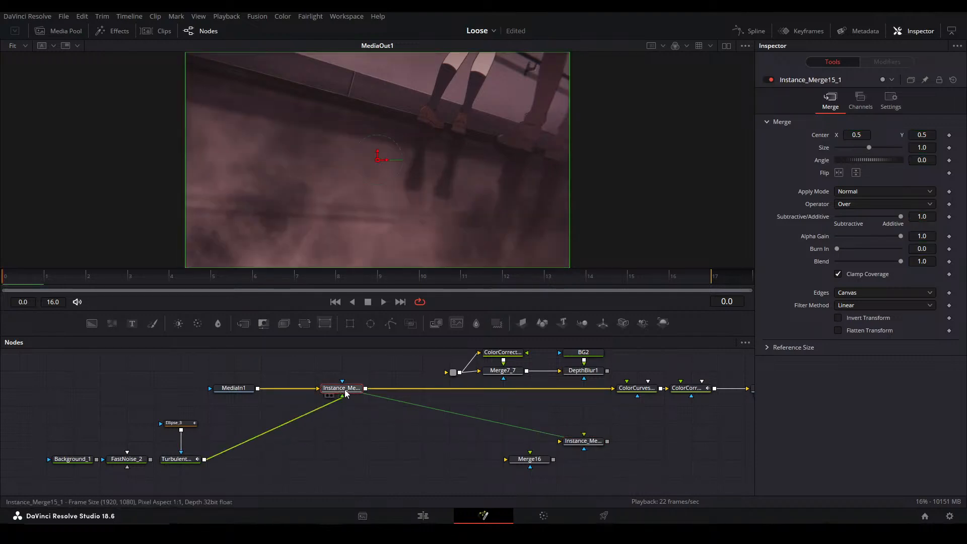
Inspect Ellipse_3 and detach TurbulentNoise1 from it, keeping the noise connected to Instance_Merge15_1
click(173, 423)
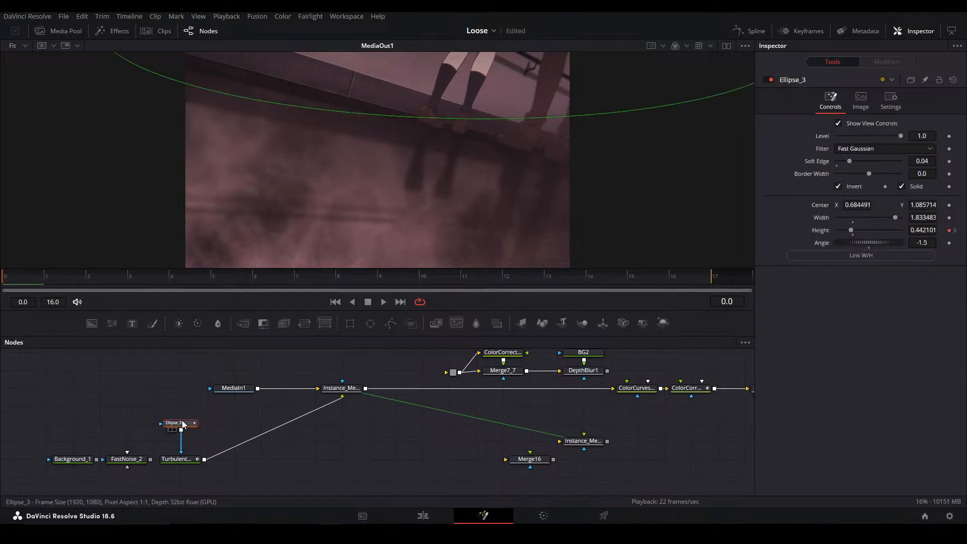
shift+click(178, 425)
drag(190, 460, 302, 460)
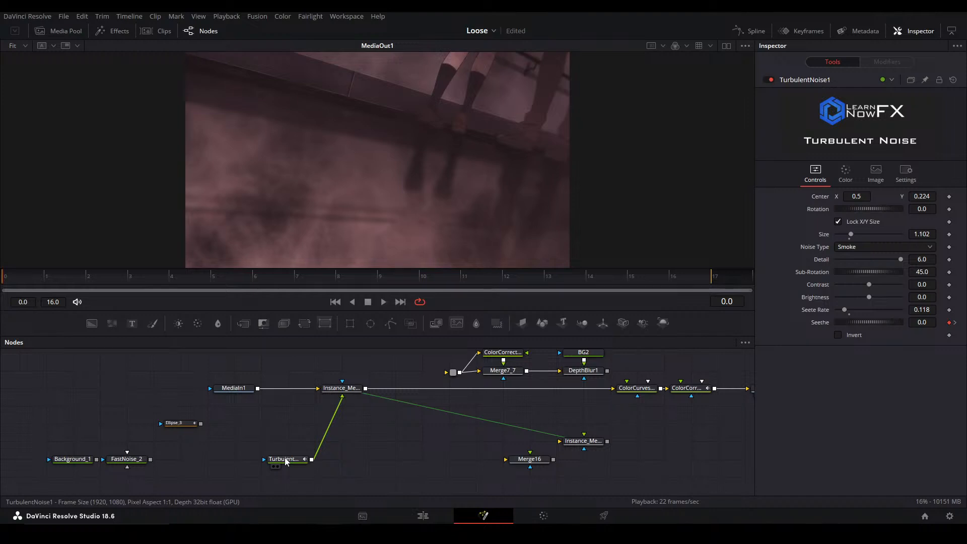
Preview Instance_Merge15_1, move TurbulentNoise1's center to about X 0.497, Y 0.483 and set its size to 0.451
key(1)
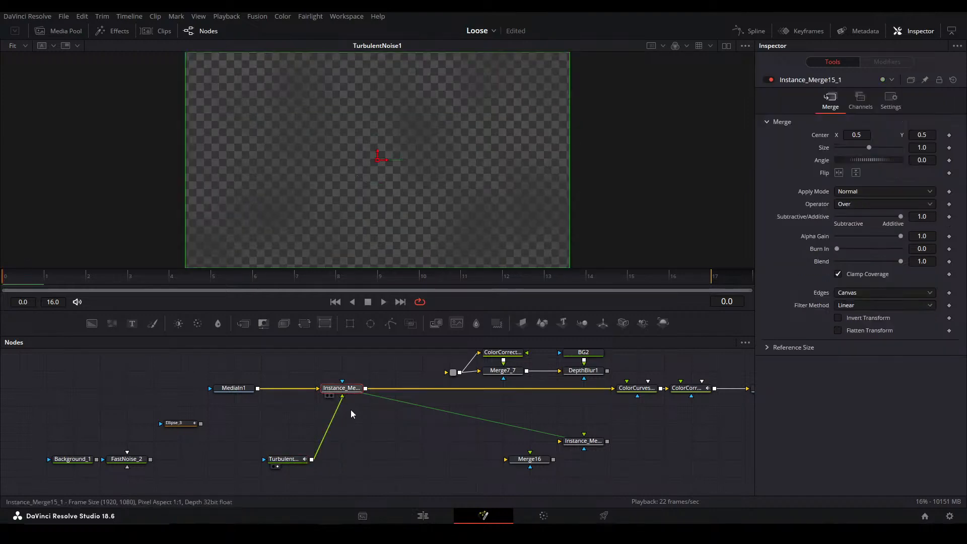
key(1)
drag(465, 194, 465, 138)
drag(910, 231, 581, 228)
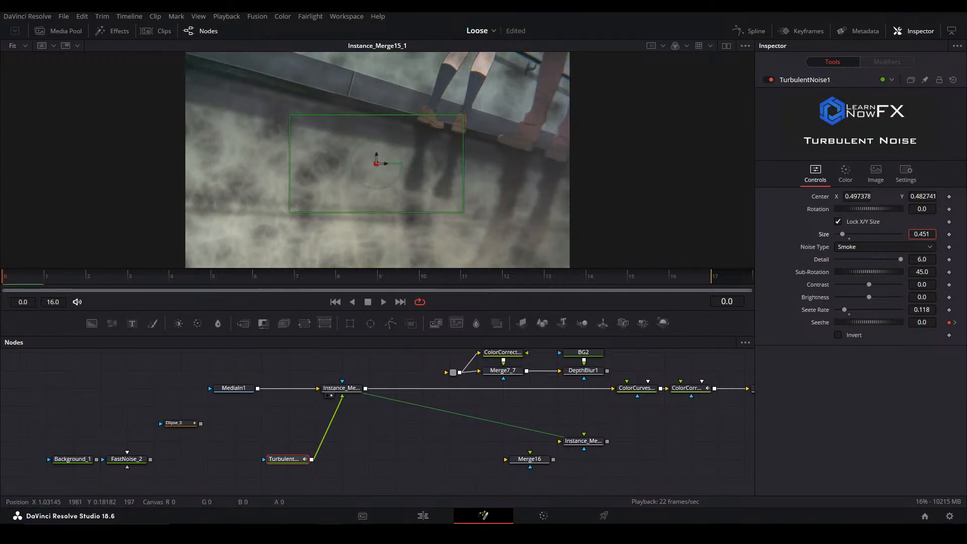
Connect Ellipse_3 as the mask of TurbulentNoise1 and place it directly above that node
click(207, 419)
drag(202, 423, 286, 463)
drag(182, 426, 290, 426)
Move Ellipse_3's center to about X 0.720, Y 1.254 and fit the image to the viewer
drag(491, 152, 481, 126)
drag(613, 116, 610, 66)
scroll(573, 119, down, 2)
click(346, 427)
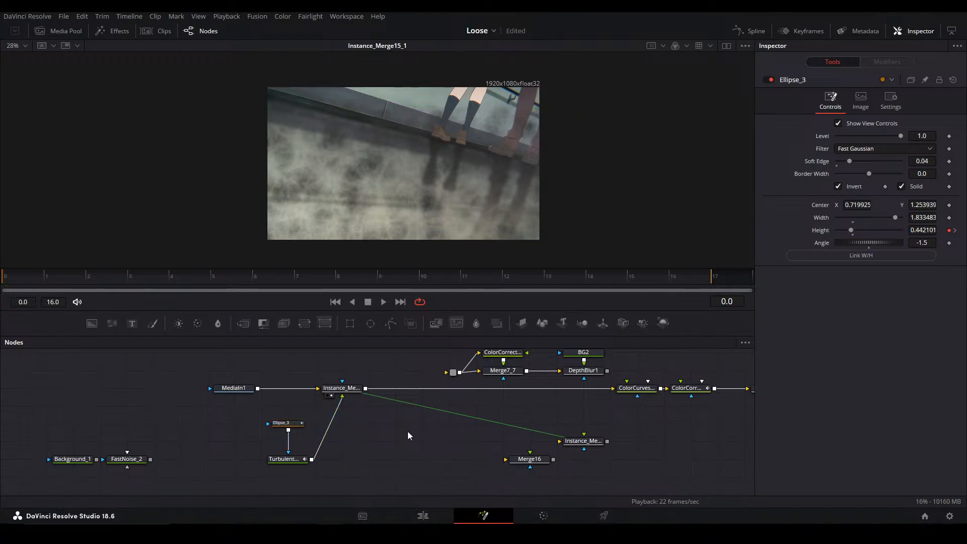
drag(379, 452, 383, 452)
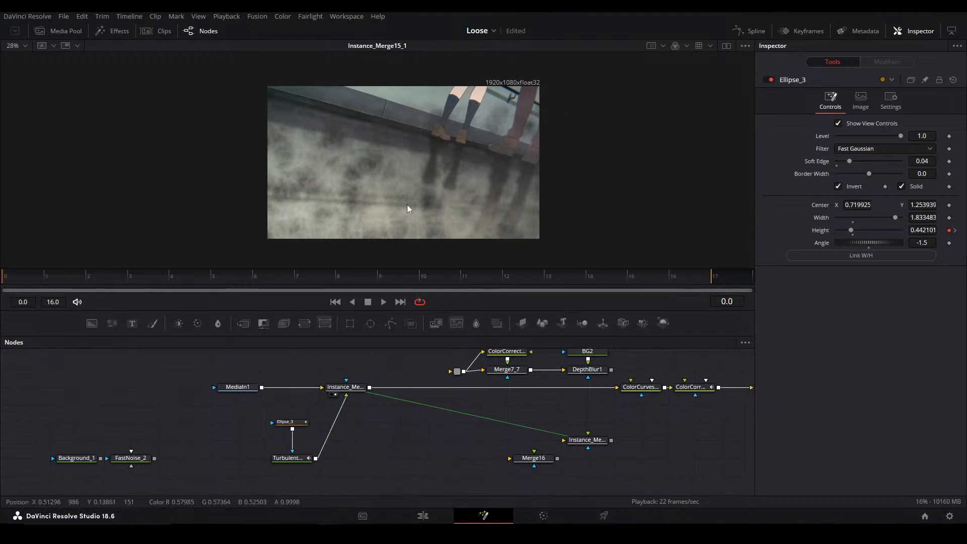
key(ctrl+f)
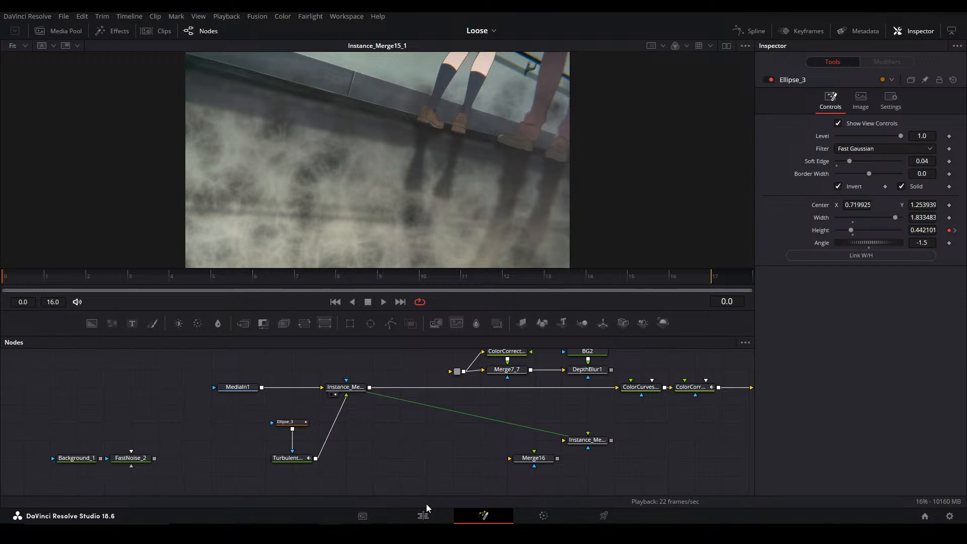
Unlock TurbulentNoise1's X/Y size and set X Size to 0.58 and Y Size to 0.319
click(311, 458)
click(376, 449)
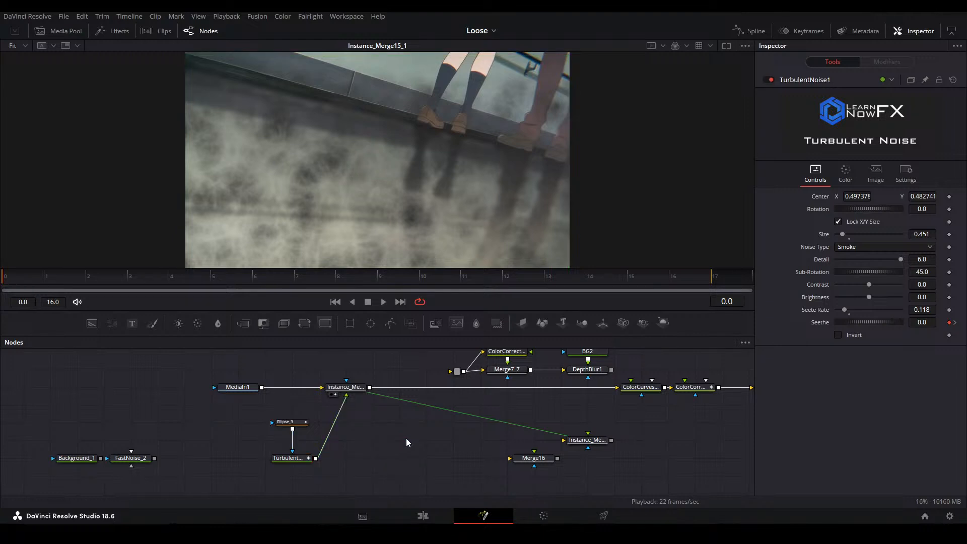
click(303, 459)
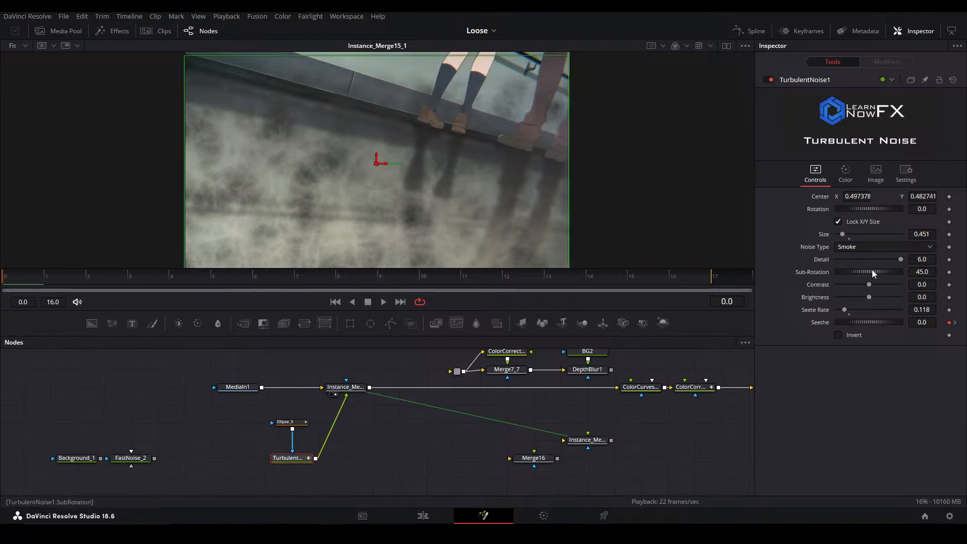
click(837, 222)
mouse_move(922, 248)
mouse_down()
mouse_move(888, 247)
mouse_move(931, 235)
mouse_up()
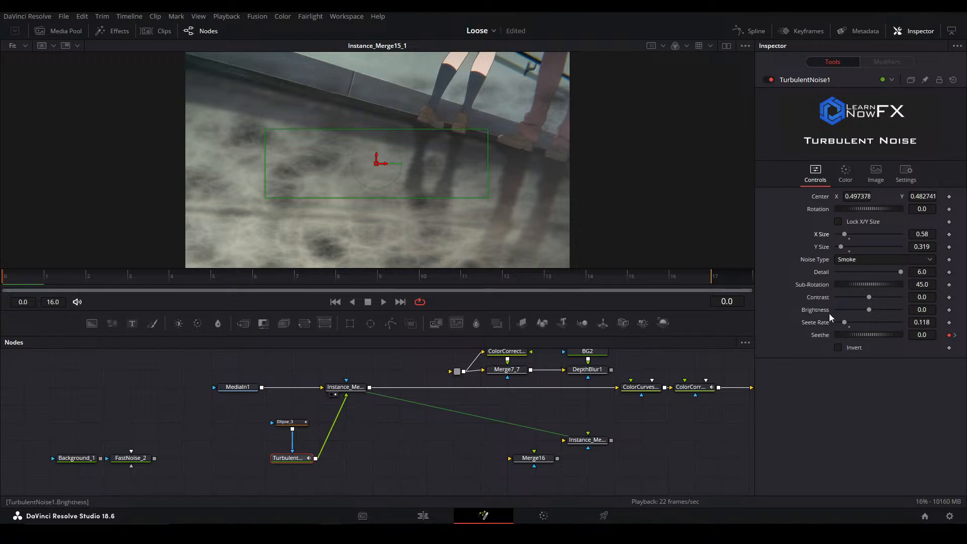
Set TurbulentNoise1's rotation to -10.846, center to about X 0.520, Y 0.641, X Size to 0.866 and Y Size to 0.157
mouse_move(924, 209)
mouse_down()
mouse_move(871, 208)
mouse_move(916, 212)
mouse_up()
drag(378, 158, 386, 129)
drag(844, 234, 841, 247)
click(428, 435)
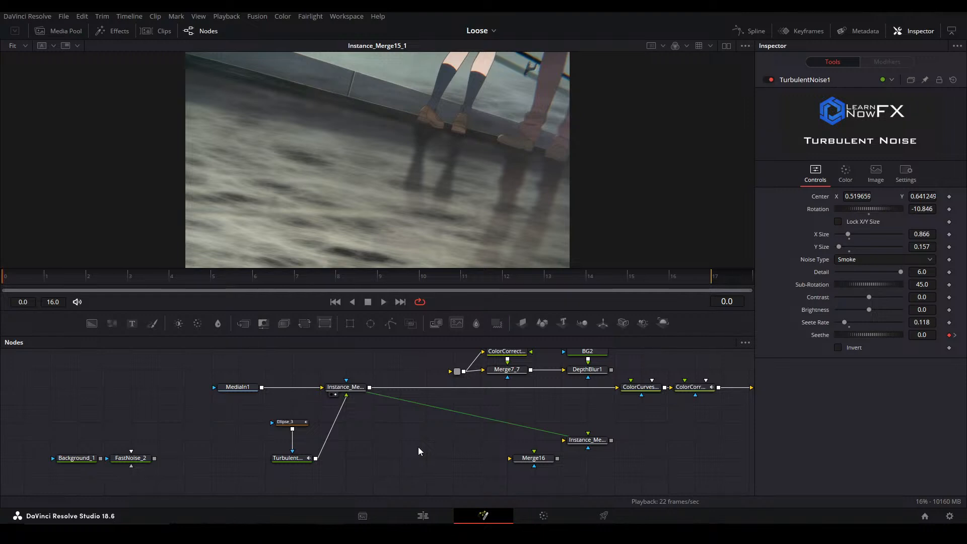
Add the Grungev1 tool in an empty area of the node graph and show Filter1_3's output in the viewer
click(303, 441)
click(363, 448)
drag(346, 443, 173, 373)
key(shift+space)
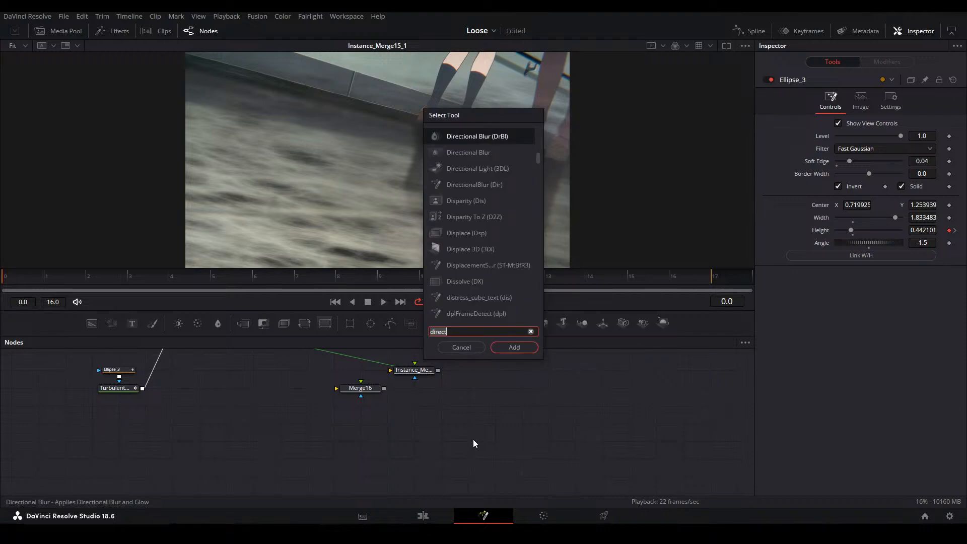
text(grung)
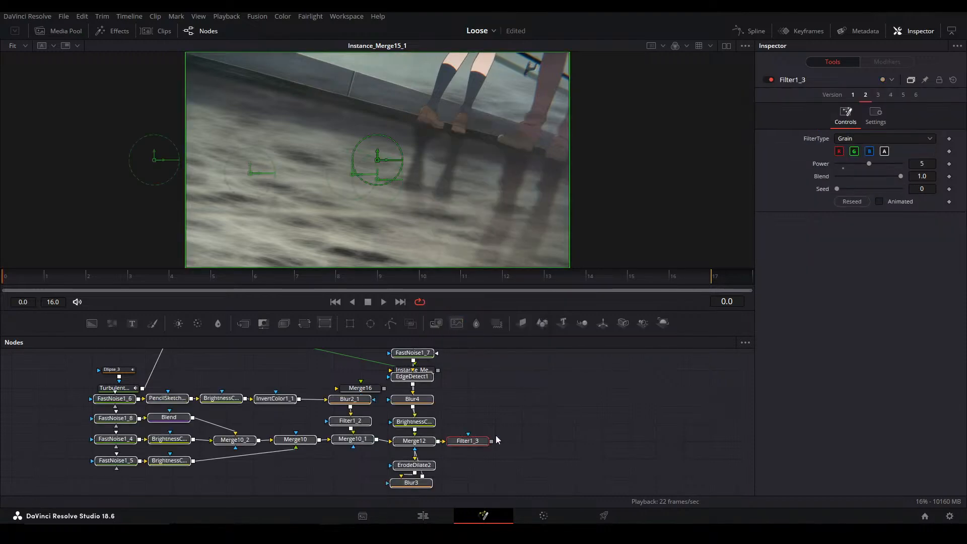
drag(494, 437, 600, 410)
click(532, 451)
click(540, 443)
key(2)
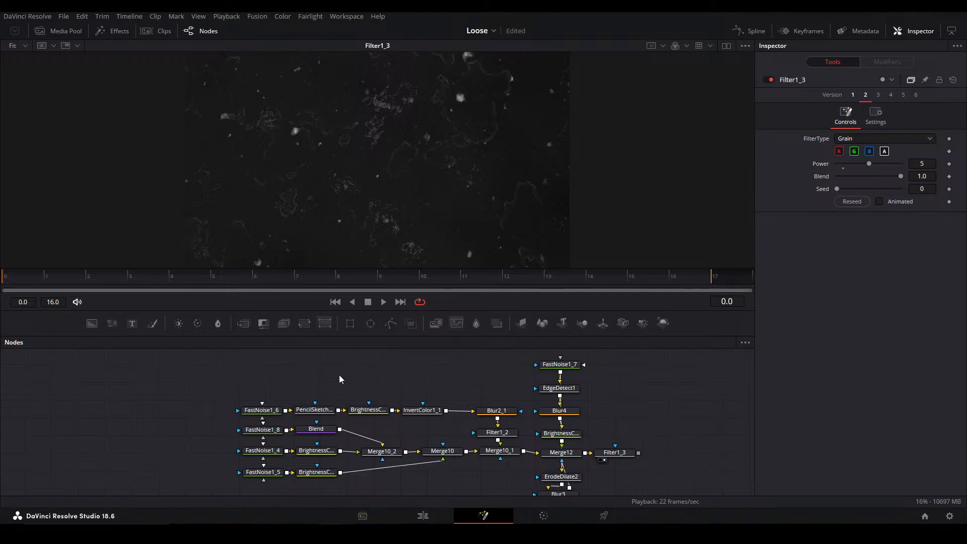
Return to the main node chain and show Instance_Merge15_1's output in the viewer
drag(296, 368, 373, 477)
drag(329, 393, 361, 431)
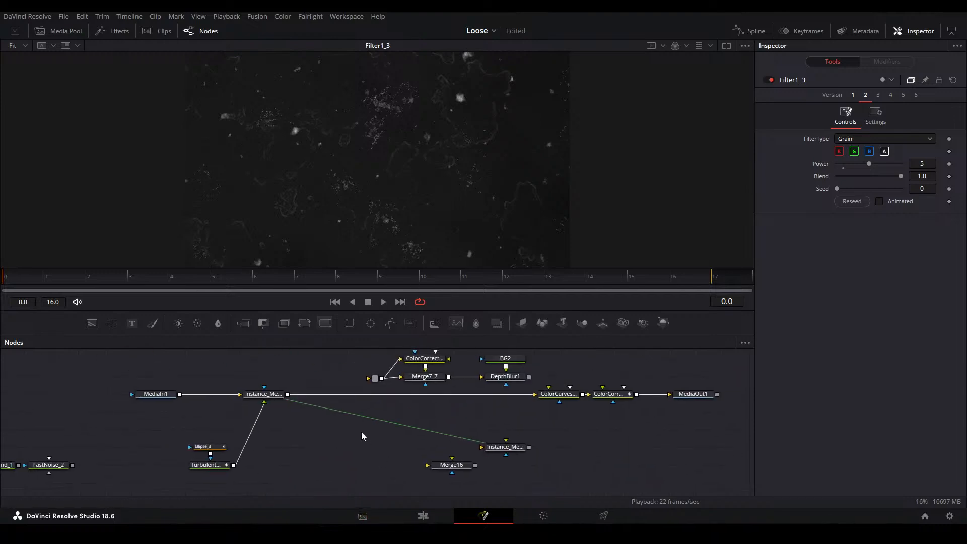
click(274, 398)
key(2)
click(275, 433)
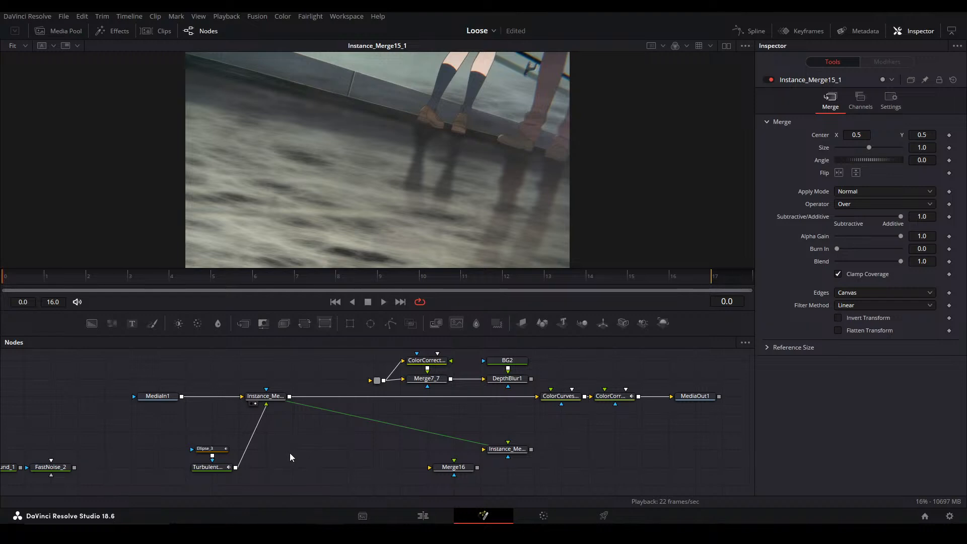
Place Ellipse_3 and TurbulentNoise1 directly above Instance_Merge15_1 and save the project
drag(168, 423, 283, 380)
scroll(249, 482, up, 1)
click(269, 418)
click(290, 461)
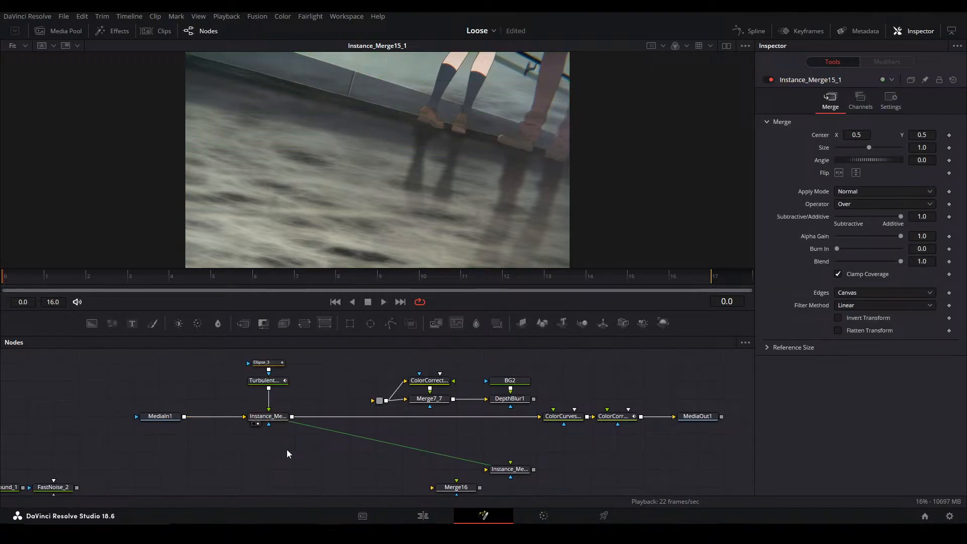
scroll(323, 433, up, 1)
key(ctrl+s)
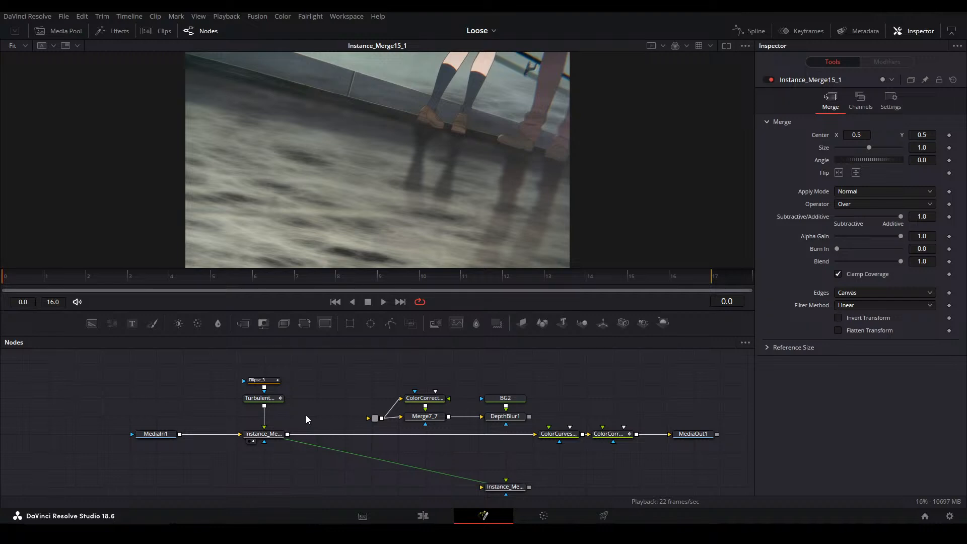
Add a Background node feeding a Transform node in an empty area of the graph, spaced apart
drag(303, 391, 441, 425)
click(230, 392)
key(ctrl+v)
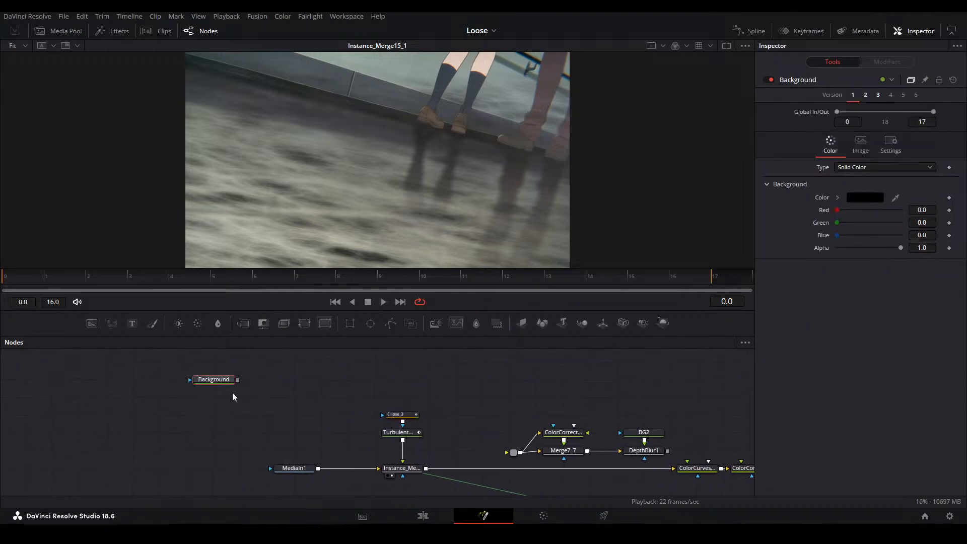
key(t)
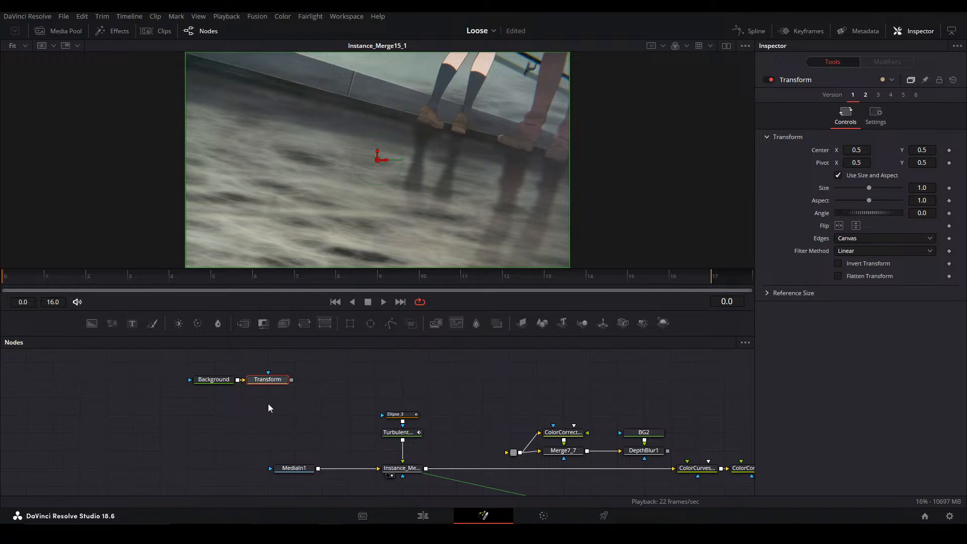
click(287, 391)
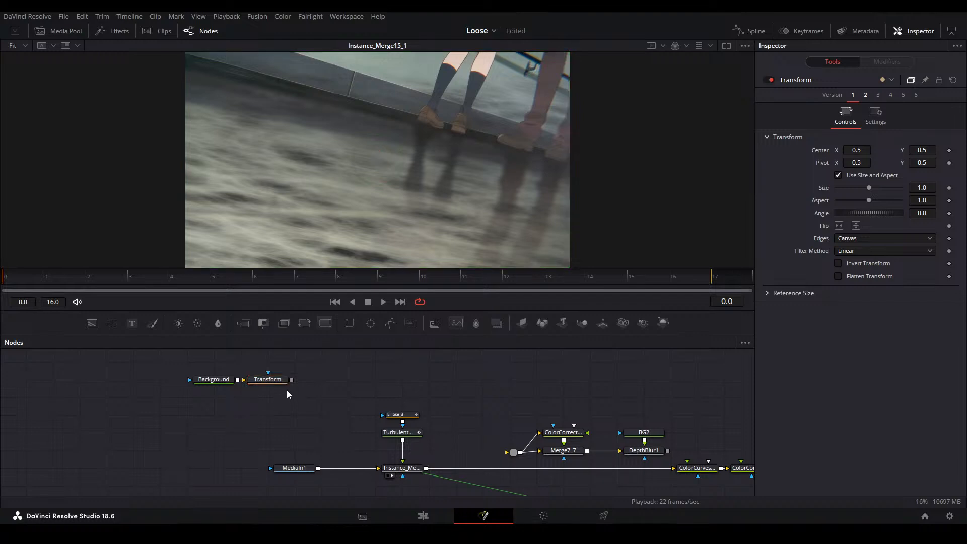
drag(285, 382, 312, 382)
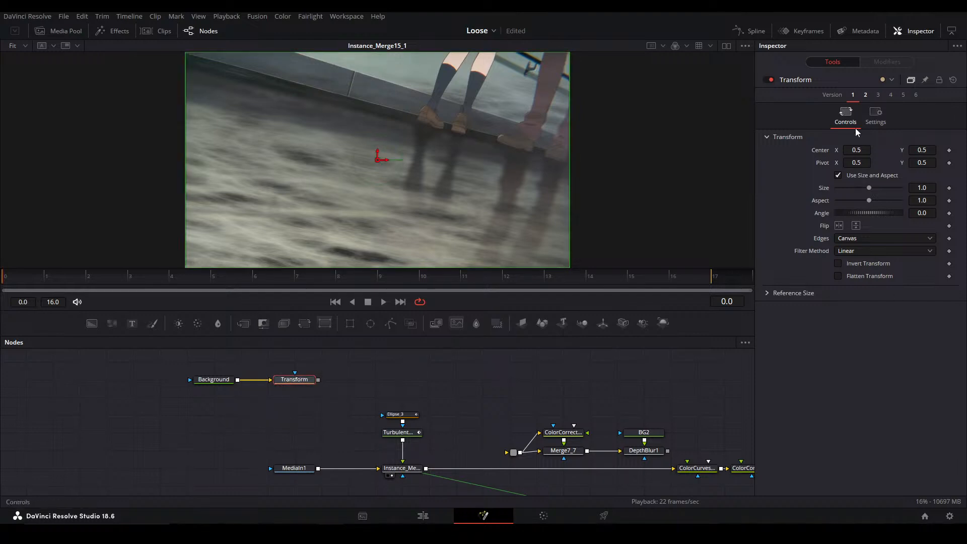
Write self.Input.Width in the Transform node's Frame Render Script and cut it out again
click(875, 120)
click(821, 414)
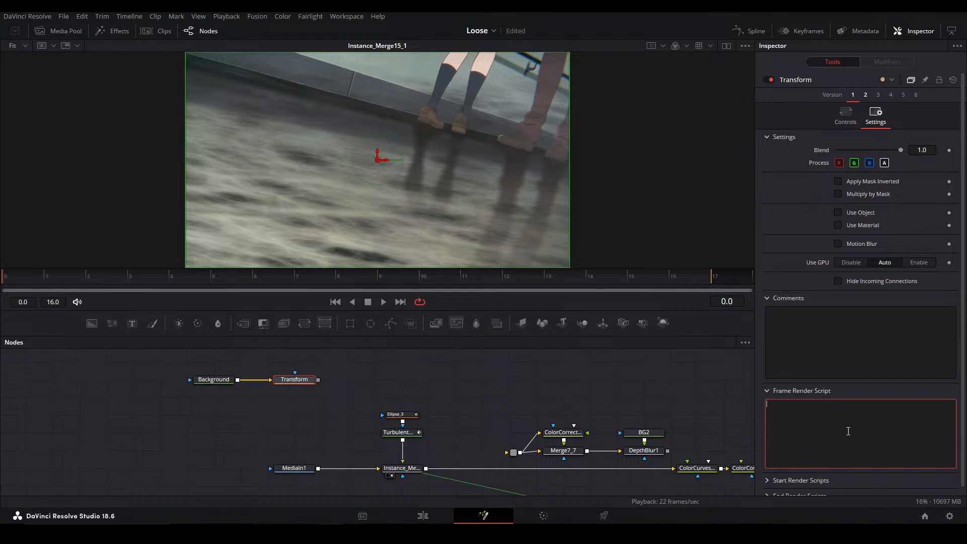
text(slef)
key(BackSpace)
key(BackSpace)
text(elf/)
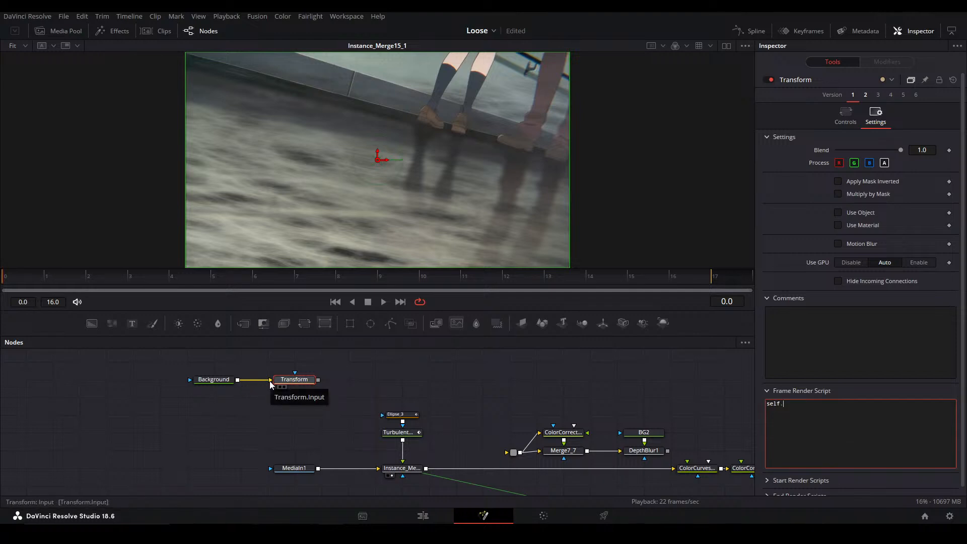
text(Input.Wdith)
key(BackSpace)
key(BackSpace)
key(BackSpace)
key(BackSpace)
text(idth)
key(shift+Left)
key(shift+Left)
key(shift+Left)
key(shift+Left)
key(shift+Left)
key(shift+Left)
key(shift+Left)
key(shift+Left)
key(shift+Left)
key(shift+Left)
key(shift+Left)
key(shift+Left)
key(shift+Left)
key(shift+Left)
key(shift+Left)
key(shift+Left)
key(ctrl+c)
key(BackSpace)
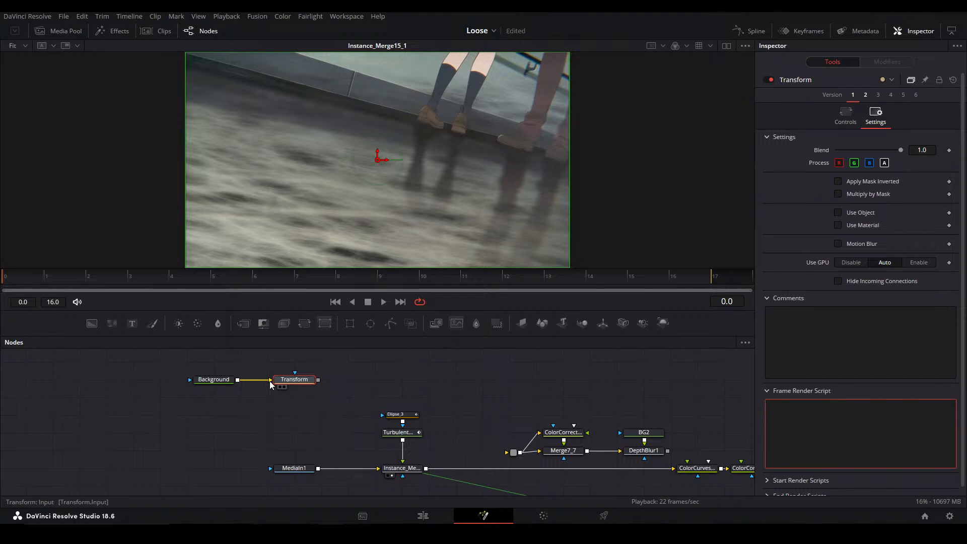
Give the Transform node's Blend value the expression self.Input.Width
double_click(930, 149)
text(=)
click(760, 314)
click(897, 166)
key(ctrl+v)
key(Return)
click(894, 162)
drag(894, 162, 820, 158)
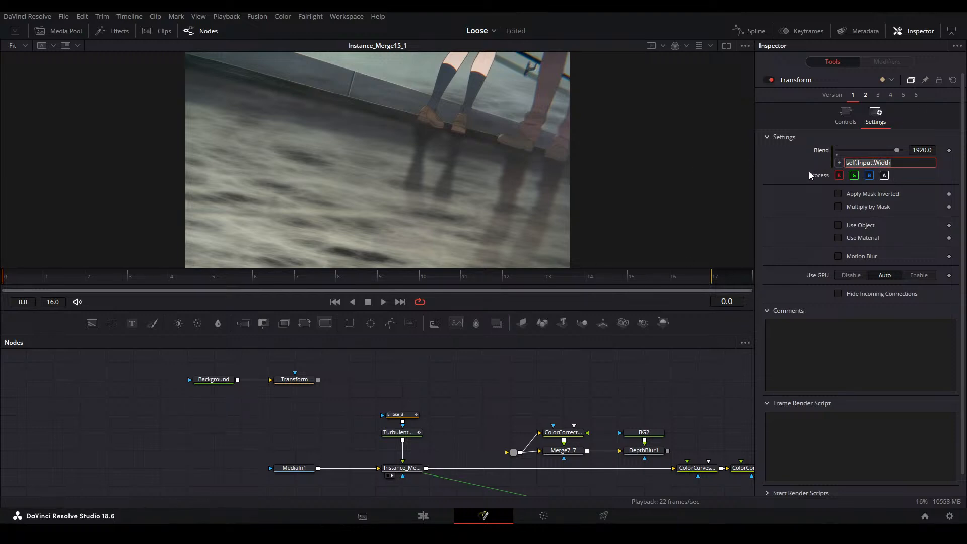
click(705, 380)
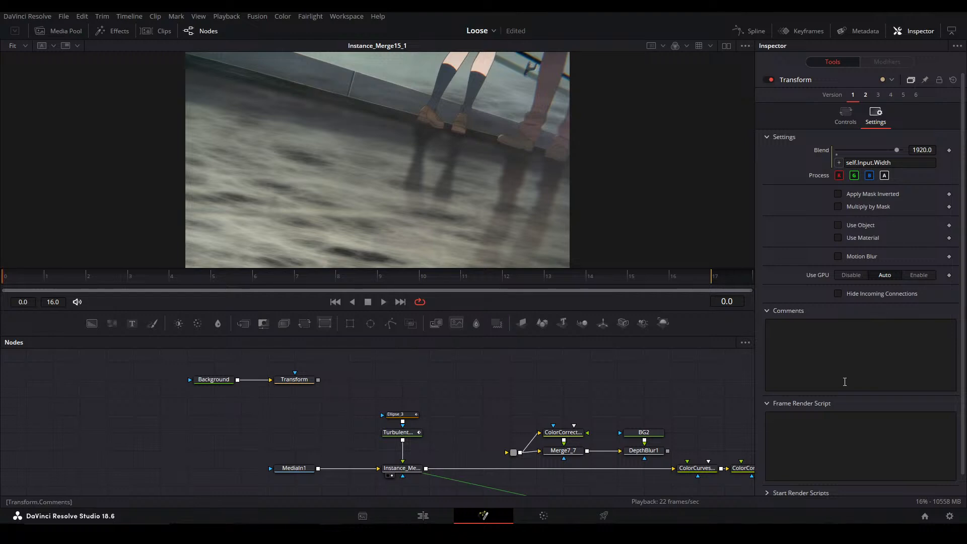
Turn off Auto Resolution on the Background node, set its width to 1065 and check the Transform's Blend value
drag(219, 382, 166, 381)
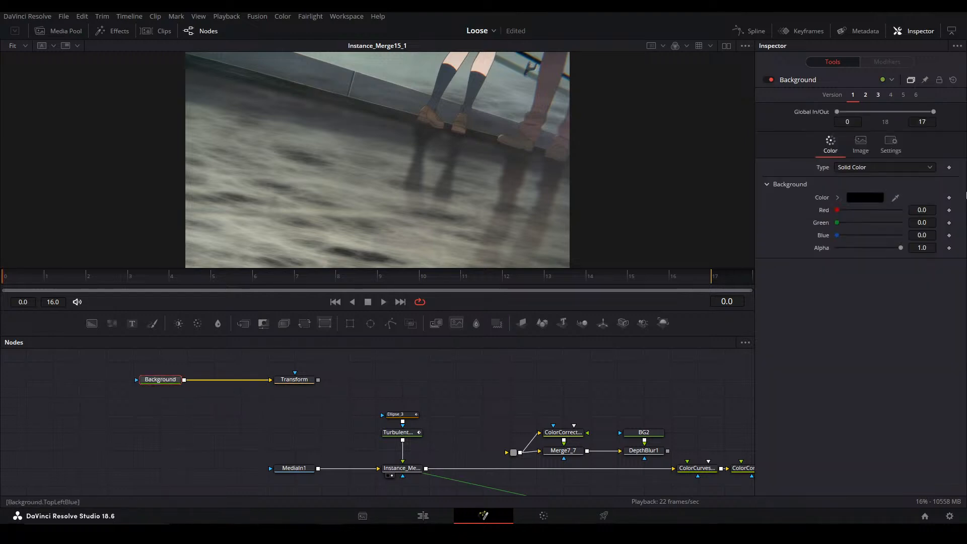
click(862, 141)
click(839, 234)
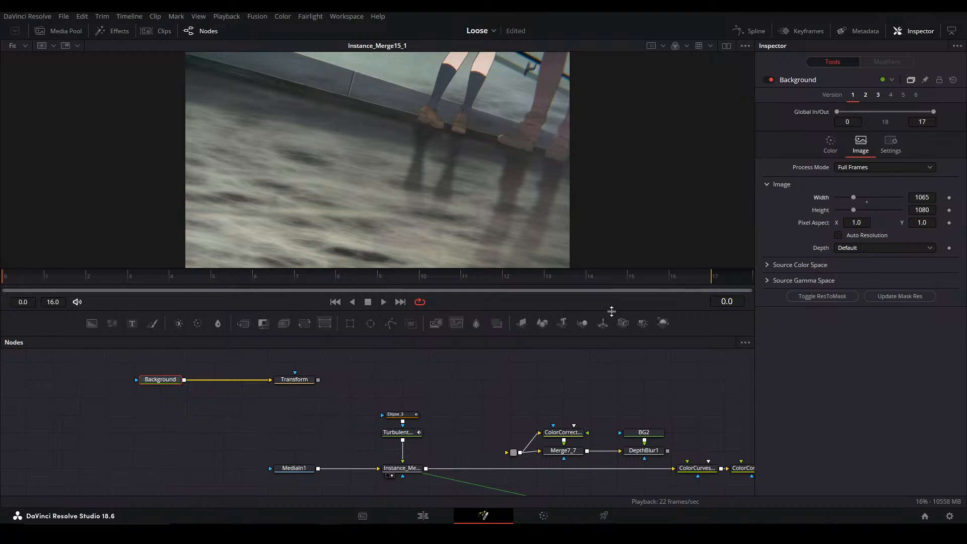
click(297, 381)
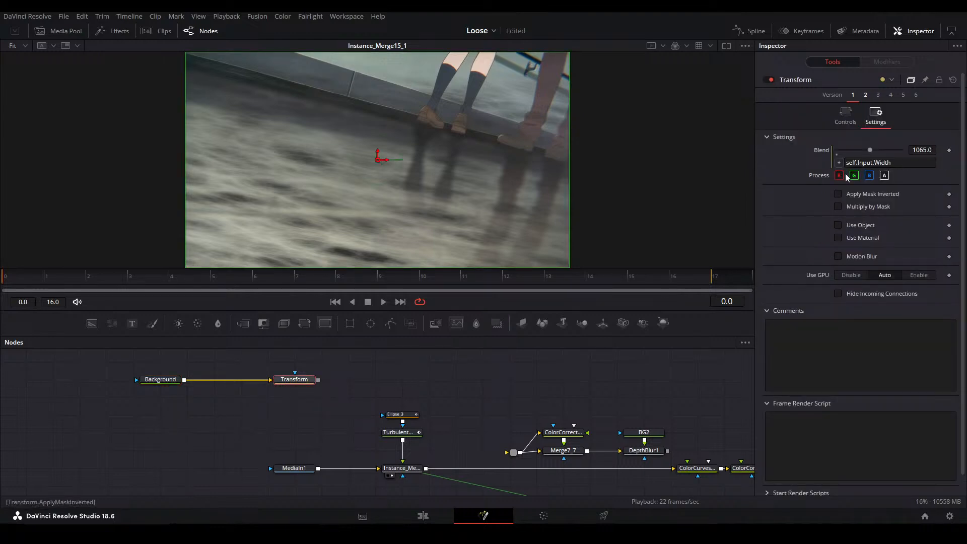
Delete the Background and Transform nodes used for the expression test
drag(150, 412, 310, 373)
key(Delete)
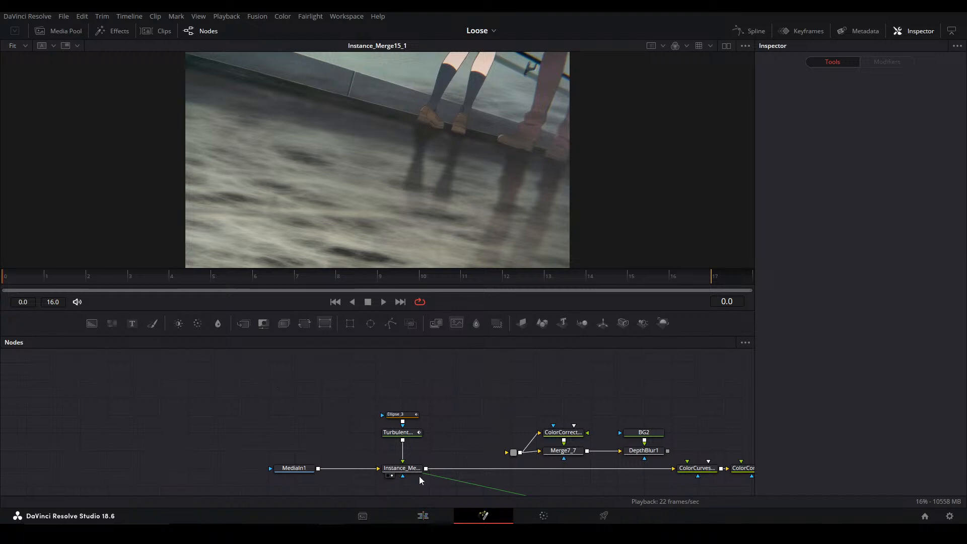
View TurbulentNoise1's output on its own, then merged in Instance_Merge15_1, and select the noise node
drag(416, 448, 401, 379)
click(385, 364)
key(1)
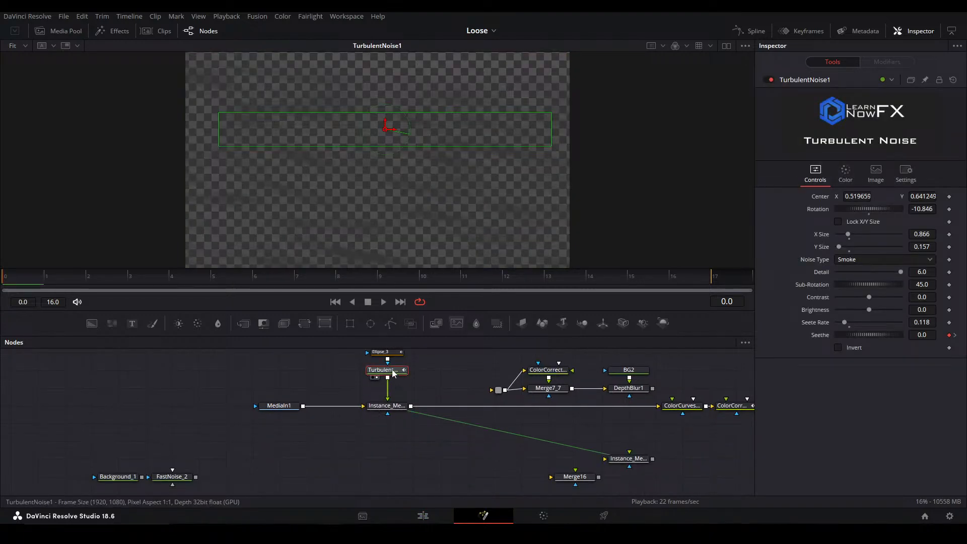
drag(484, 418, 426, 386)
drag(295, 412, 348, 438)
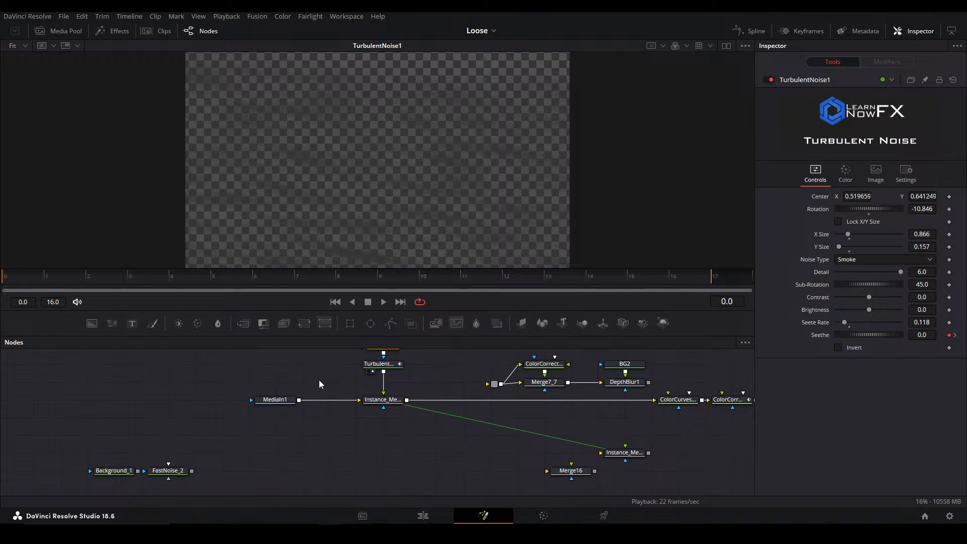
drag(440, 380, 428, 411)
click(382, 430)
key(1)
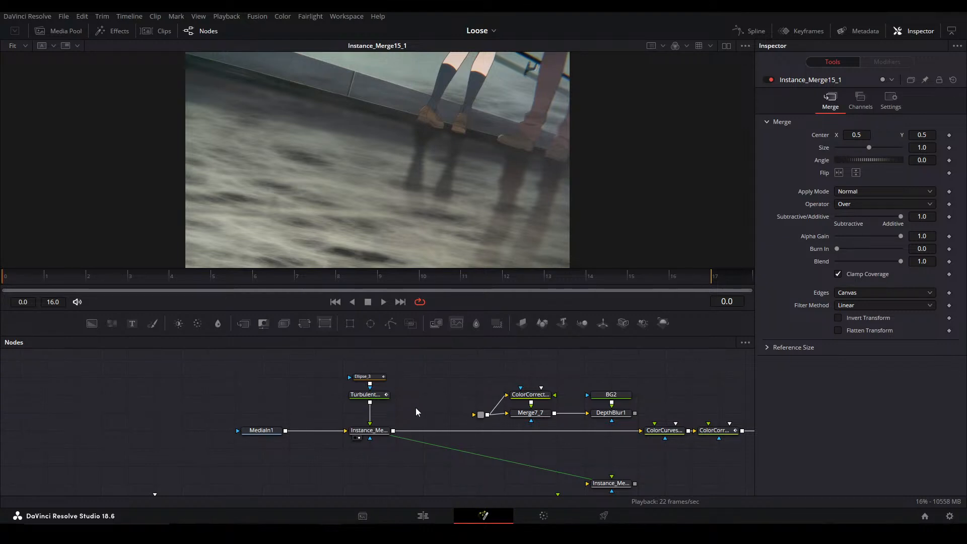
click(379, 397)
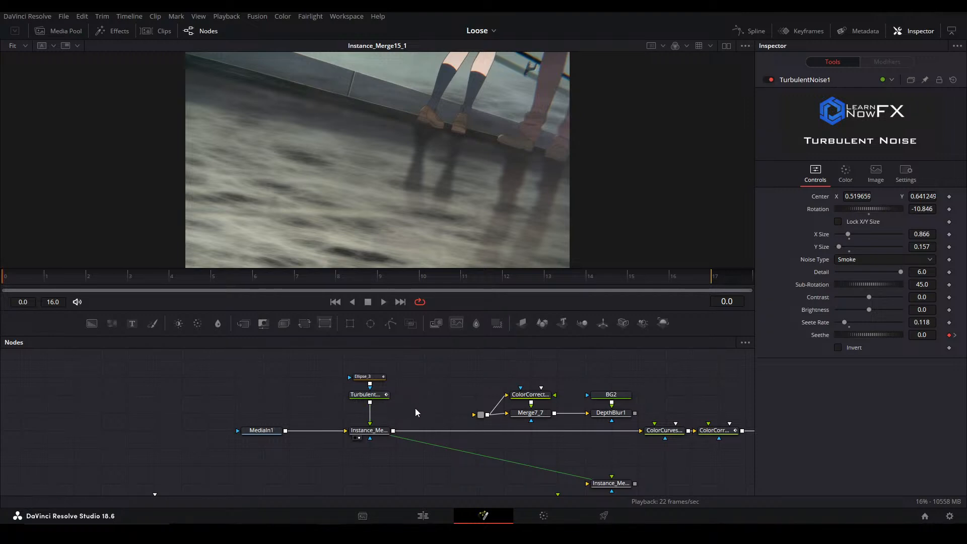
click(378, 396)
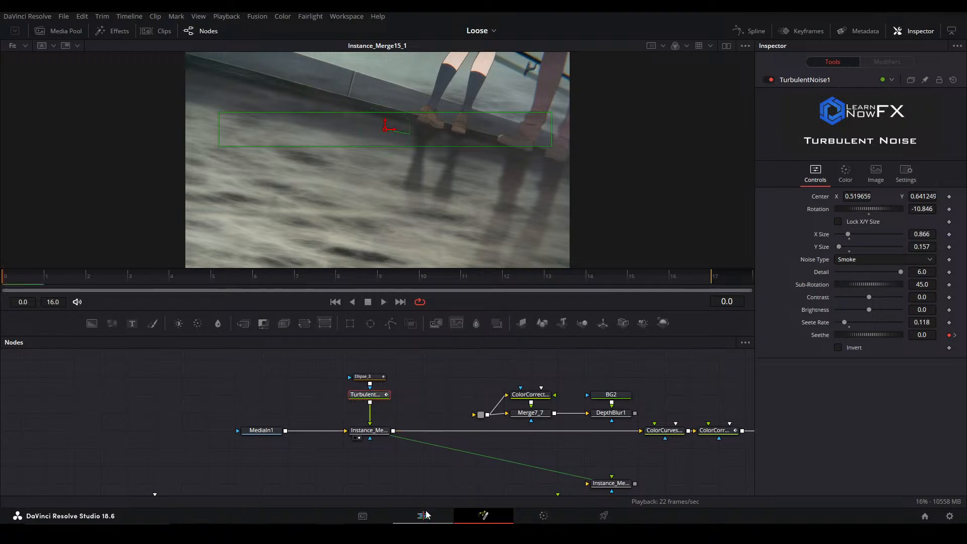
Go back to the main timeline, find Compound Clip 3 at about 01:00:46:02 and open its Fusion composition
key(shift+4)
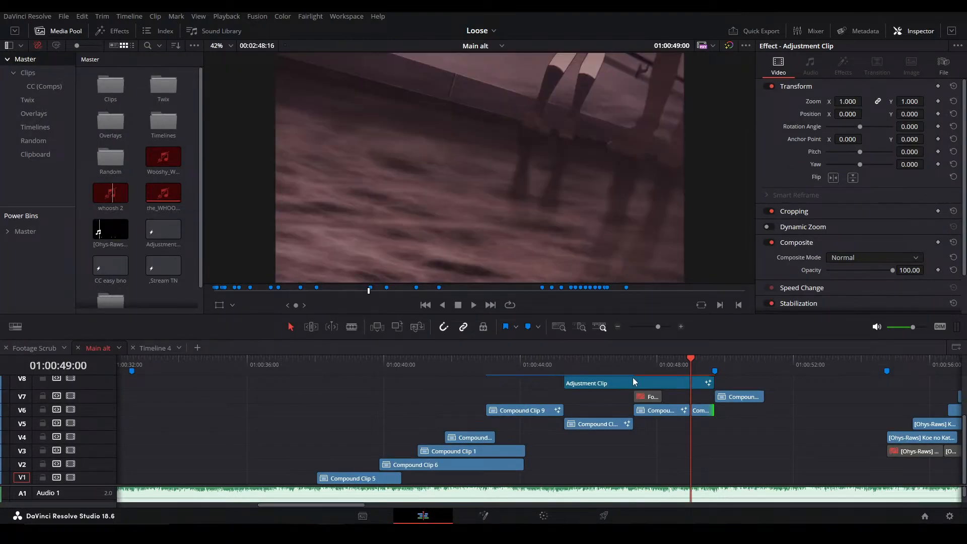
click(524, 368)
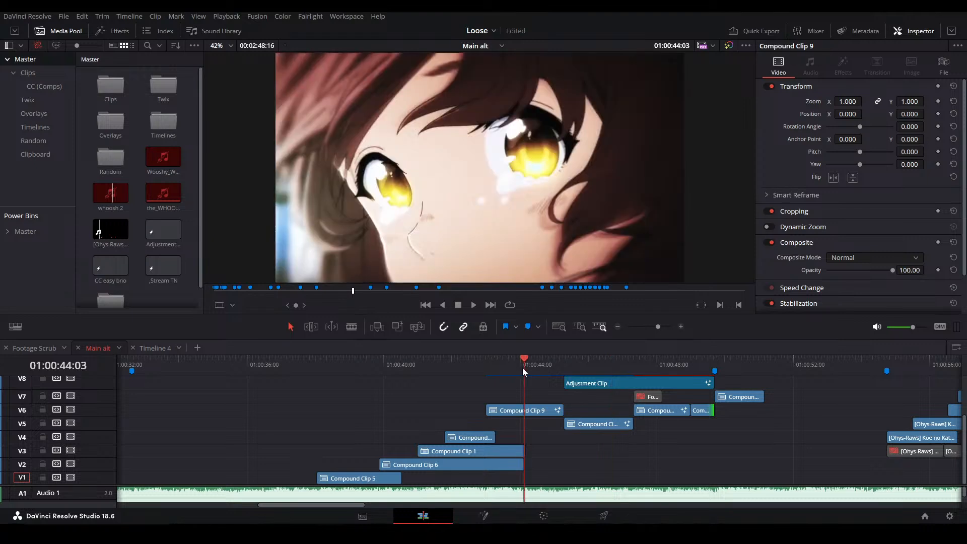
click(592, 369)
click(598, 425)
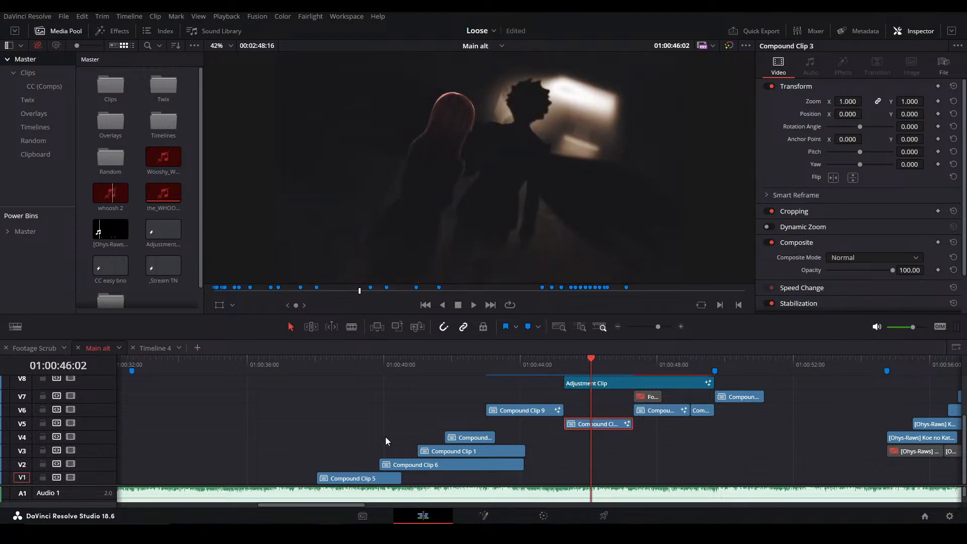
key(shift+5)
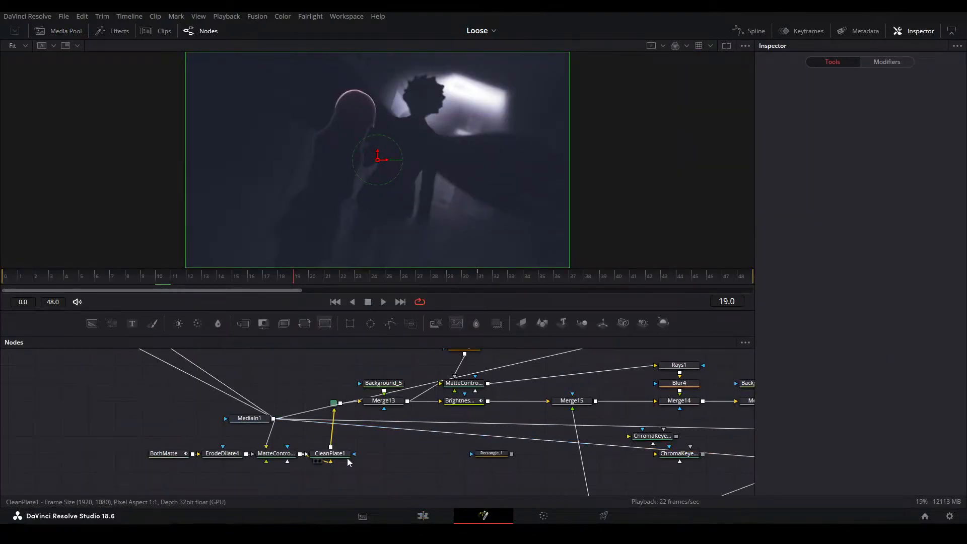
Inspect TurbulentNoise1 and Merge16 in Compound Clip 3's composition by viewing their outputs
drag(371, 464, 261, 368)
click(324, 447)
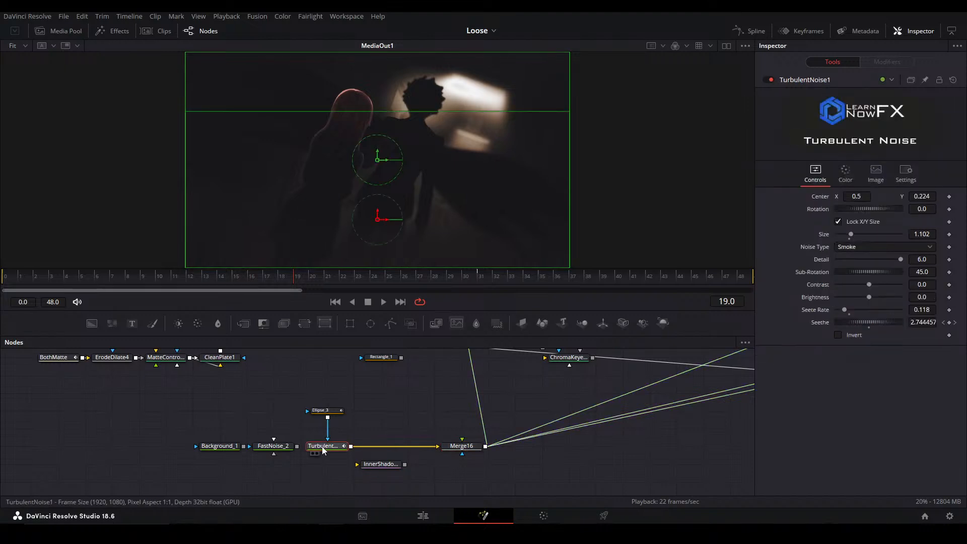
key(2)
click(471, 447)
key(2)
drag(442, 421, 421, 527)
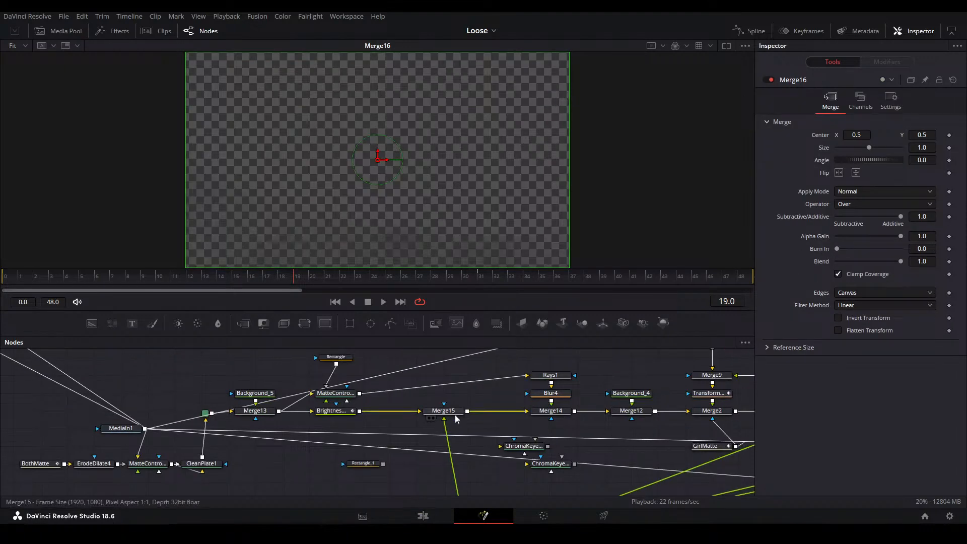
Compare Merge15's output with that of BrightnessContrast2 to examine the noise's effect on the background
click(454, 413)
key(2)
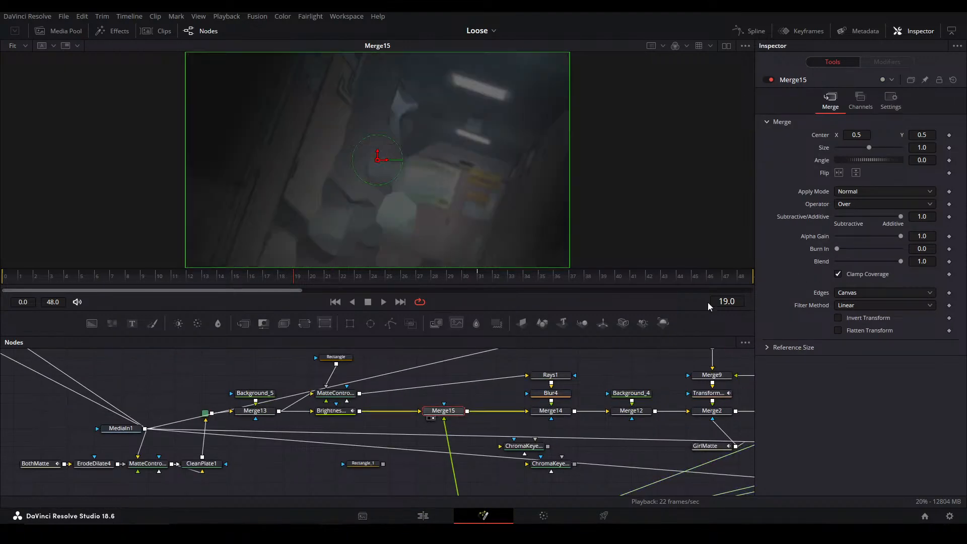
click(352, 413)
key(2)
click(454, 414)
key(2)
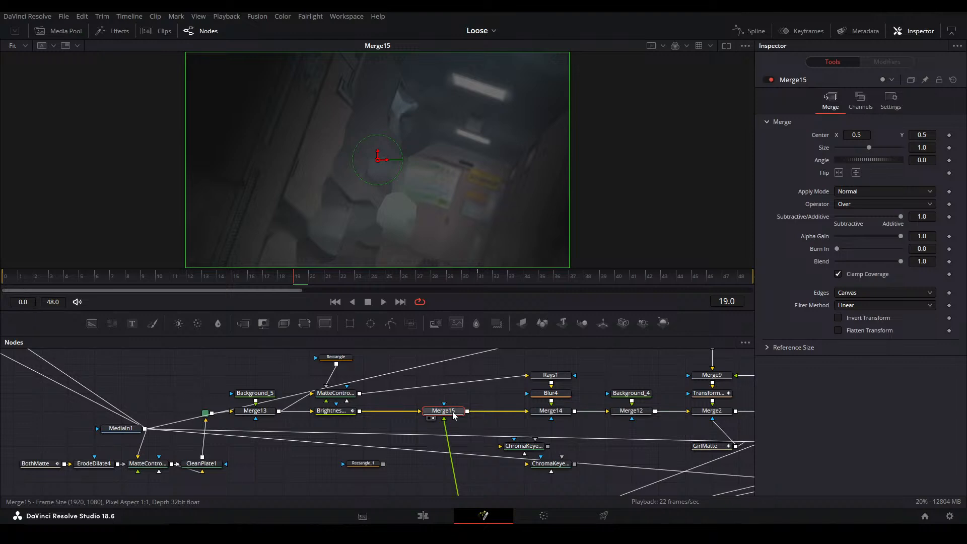
View the outputs of the three Instance_Merge15 nodes along Compound Clip 3's main node chain
drag(561, 419, 229, 419)
drag(352, 377, 290, 418)
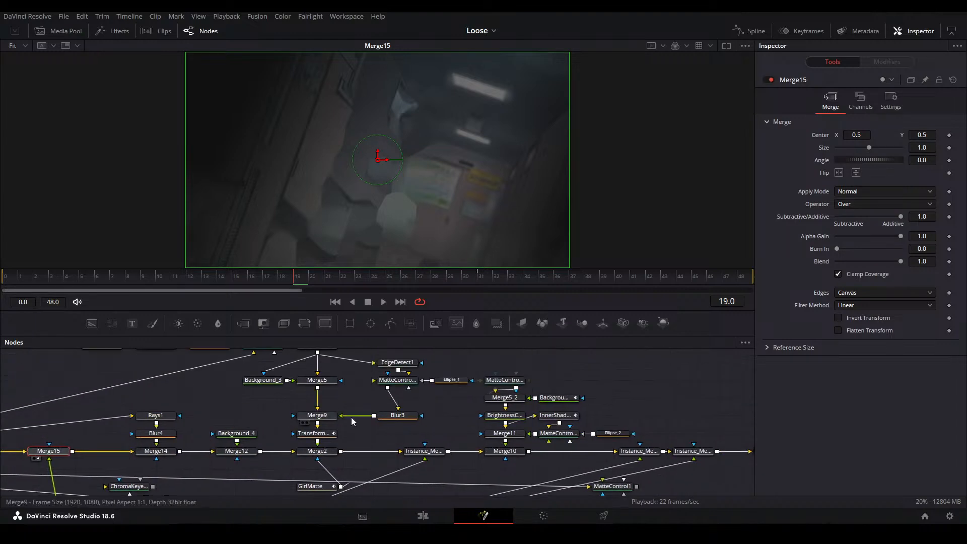
drag(529, 429, 400, 398)
click(295, 424)
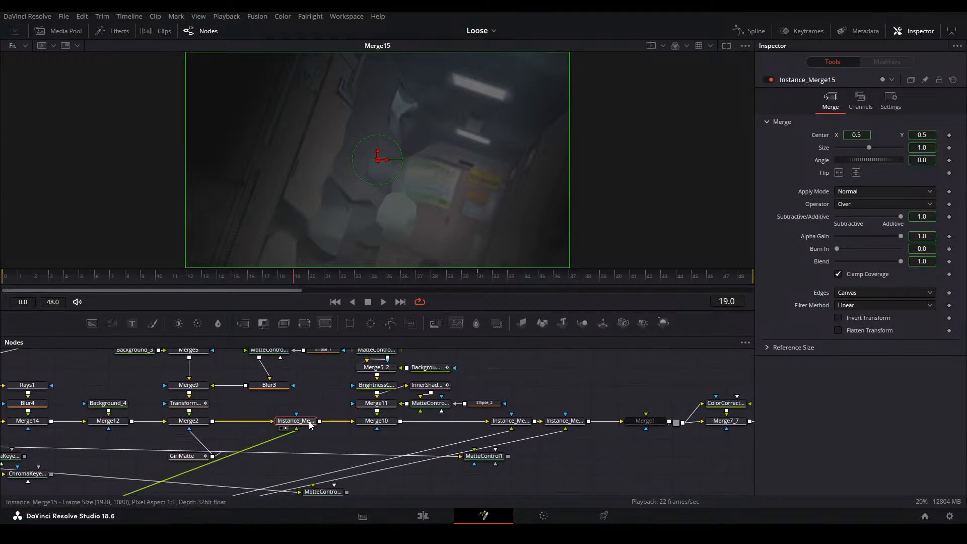
key(2)
click(518, 424)
key(2)
click(565, 424)
key(2)
View the output of Merge7_7 near the end of the chain to check the graded result
click(643, 464)
drag(642, 462, 427, 426)
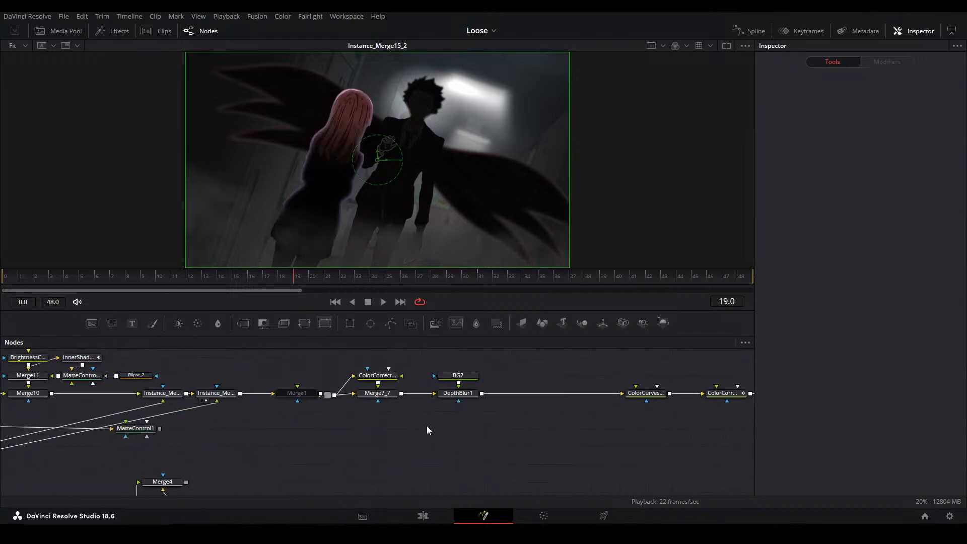
click(377, 394)
key(2)
click(438, 493)
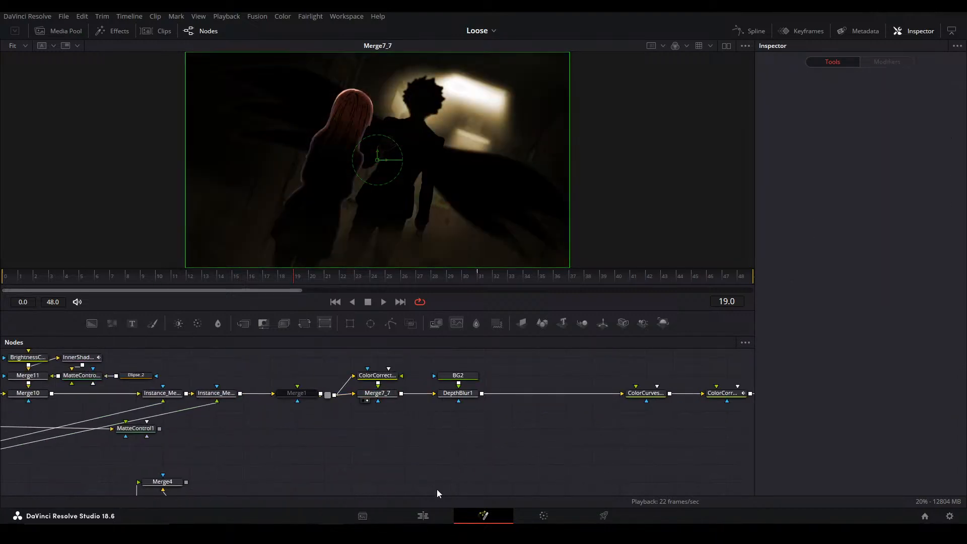
Return to the main timeline and open the Fusion composition of the V6 compound clip at about 01:00:48:04
click(423, 515)
click(636, 368)
click(662, 365)
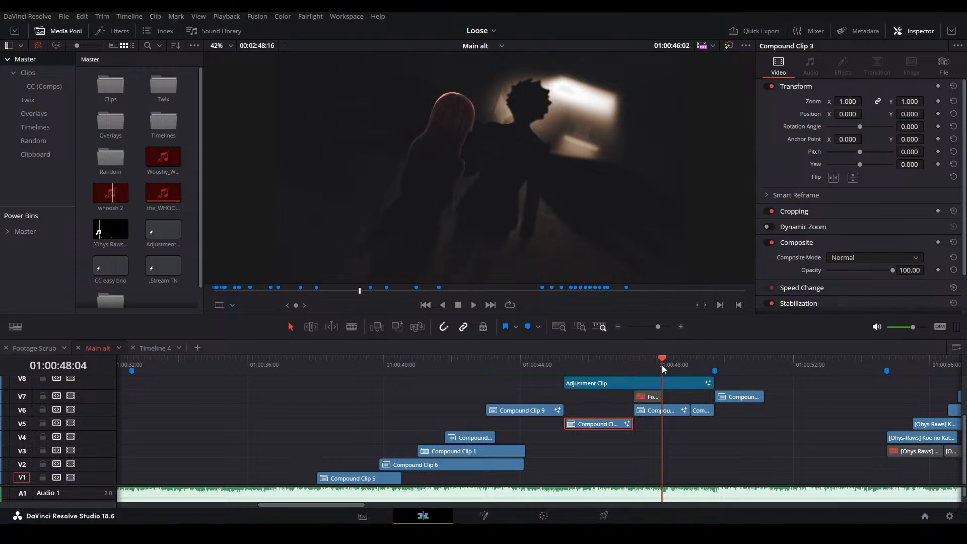
click(664, 414)
key(shift+5)
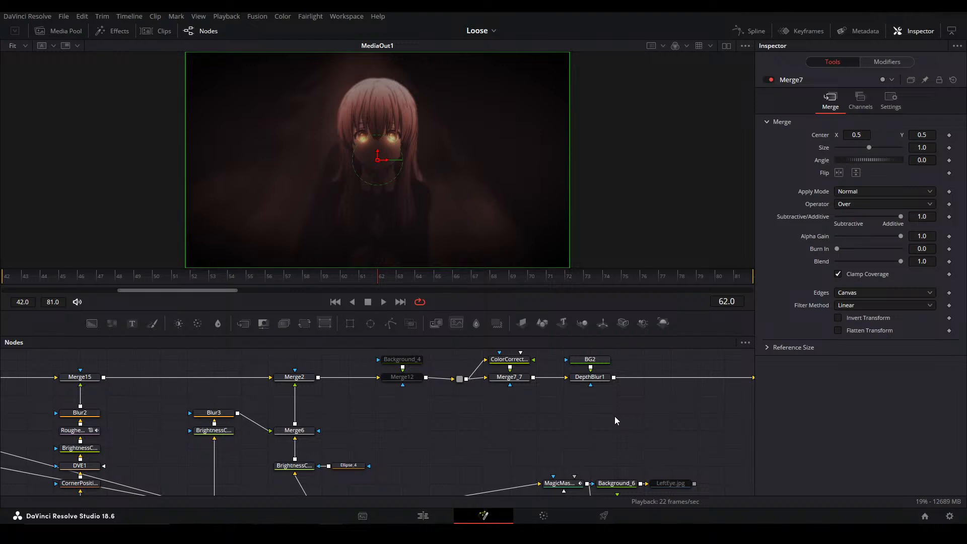
Look through the node tree for the noise branch feeding Merge15 and view CornerPositioner1's output
drag(516, 428, 486, 367)
drag(449, 414, 463, 378)
scroll(406, 380, down, 2)
drag(442, 422, 365, 361)
click(536, 400)
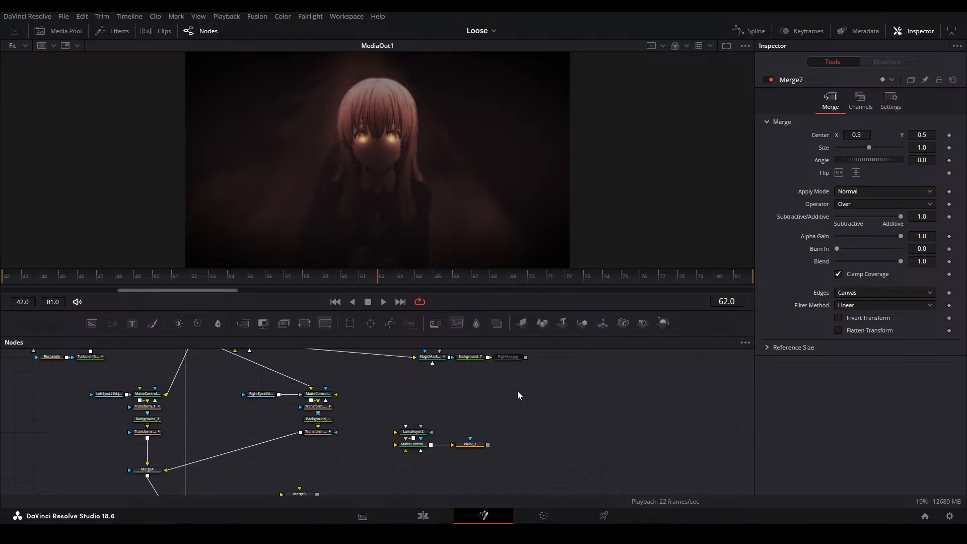
drag(502, 401, 565, 429)
drag(475, 388, 527, 386)
scroll(535, 387, down, 1)
scroll(539, 421, up, 2)
drag(478, 417, 521, 367)
drag(284, 355, 368, 407)
drag(357, 372, 383, 407)
drag(454, 479, 463, 276)
drag(464, 354, 476, 410)
drag(513, 363, 417, 473)
drag(478, 403, 425, 494)
drag(347, 390, 399, 398)
click(328, 452)
key(2)
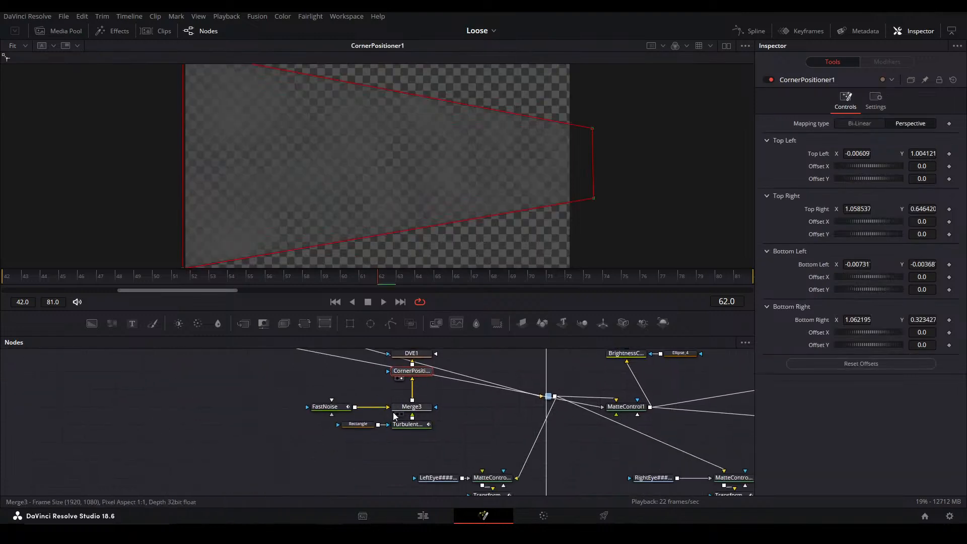
Inspect TurbulentNoise1 and Merge3 by viewing each node's output
click(398, 426)
key(2)
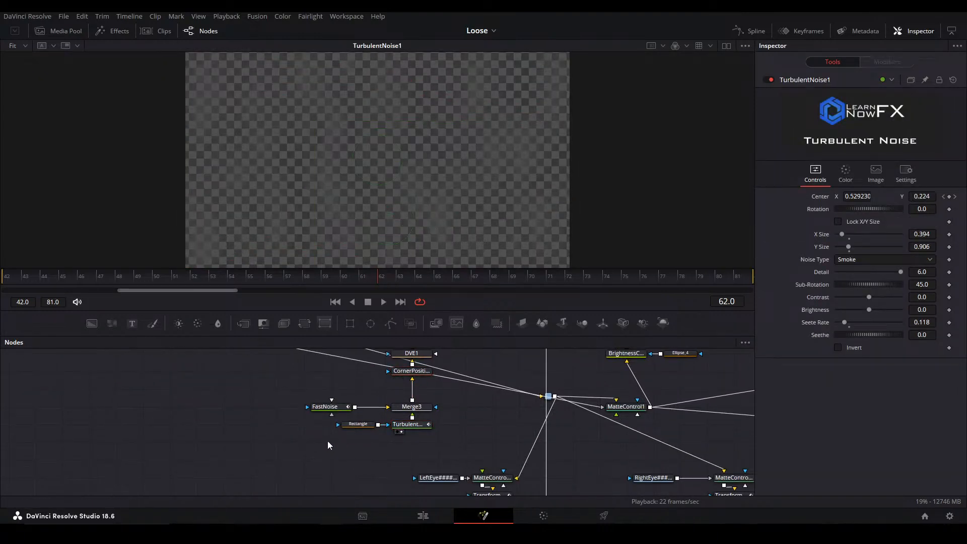
drag(285, 440, 464, 449)
click(467, 409)
click(421, 408)
key(2)
click(469, 404)
Select and copy the noise chain from FastNoise, Rectangle and TurbulentNoise1 through Merge3 up to Blur2
drag(252, 484, 426, 440)
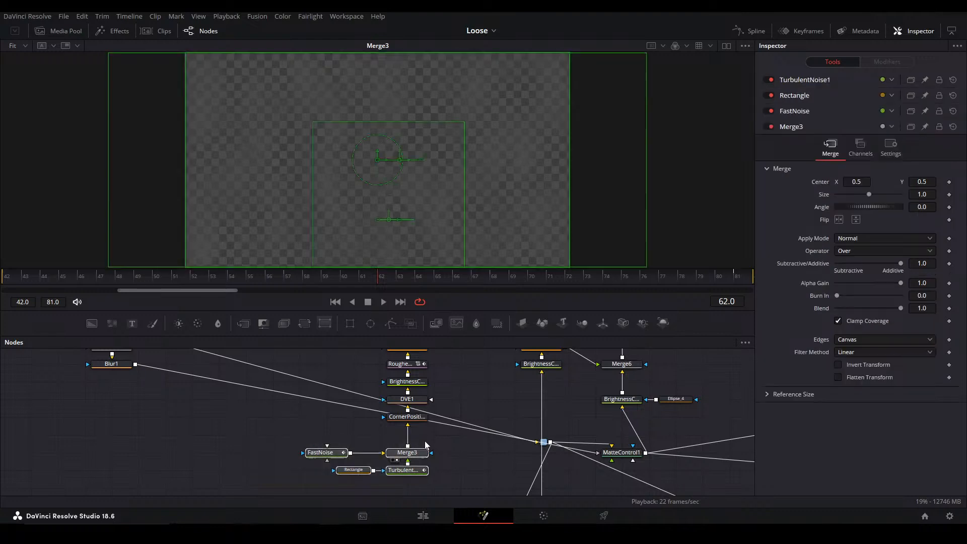
drag(260, 484, 440, 380)
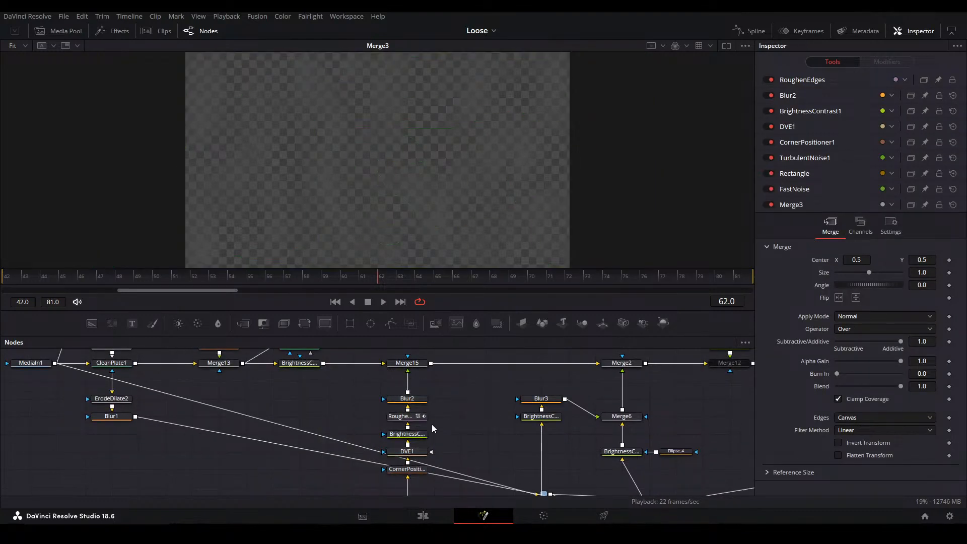
Return to the main timeline, find Compound Clip 7 at about 01:00:49:07 and open its Fusion composition
click(423, 515)
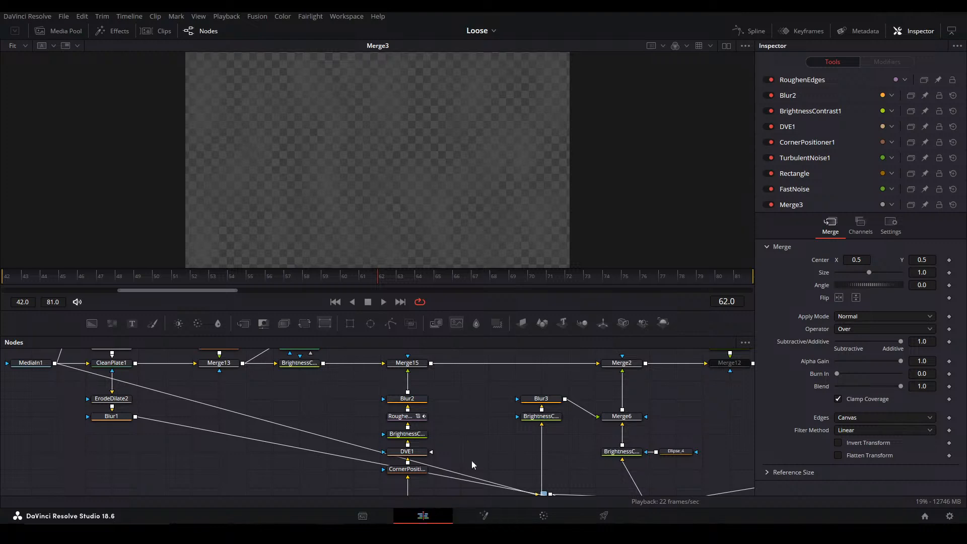
click(618, 383)
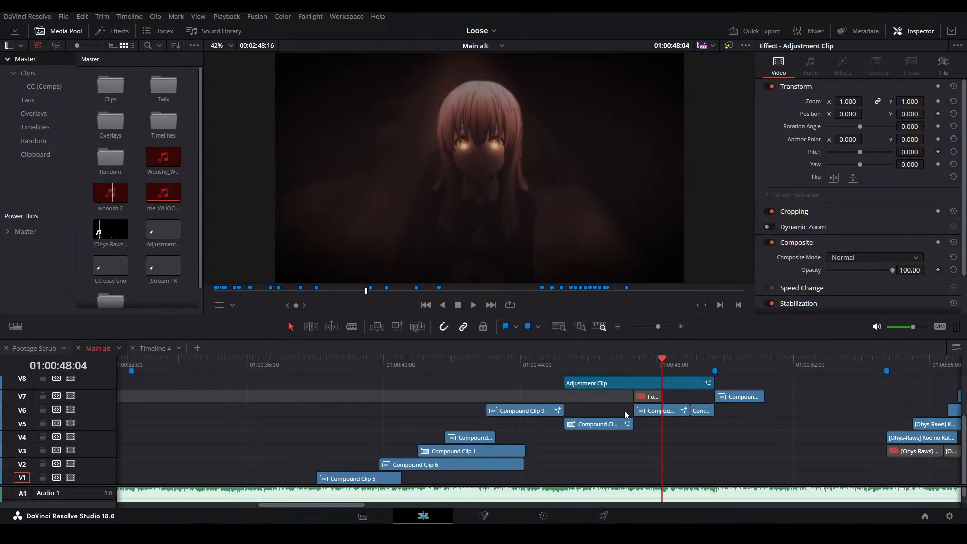
drag(689, 365, 700, 368)
click(705, 413)
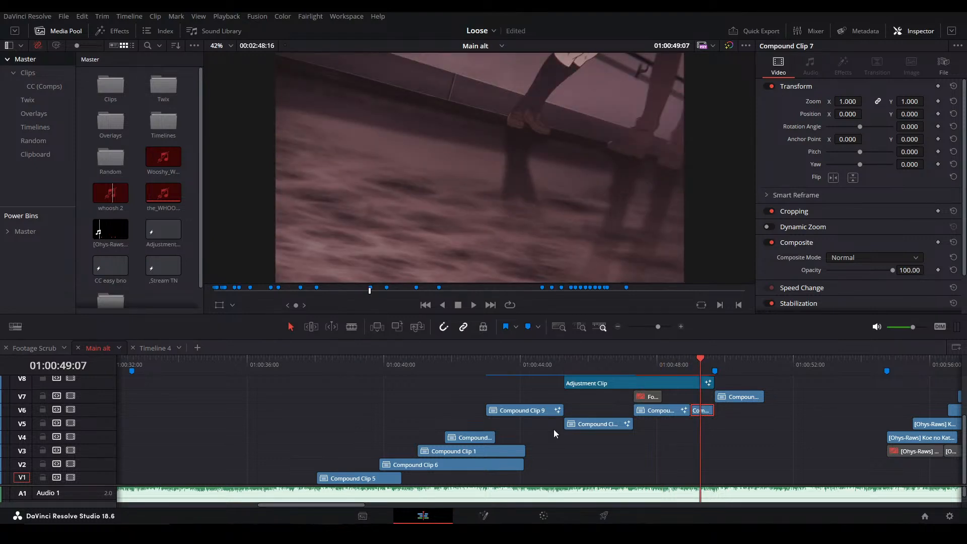
key(shift+5)
drag(335, 453, 280, 413)
scroll(330, 402, down, 3)
drag(427, 414, 356, 404)
drag(297, 456, 601, 485)
key(Delete)
key(ctrl+z)
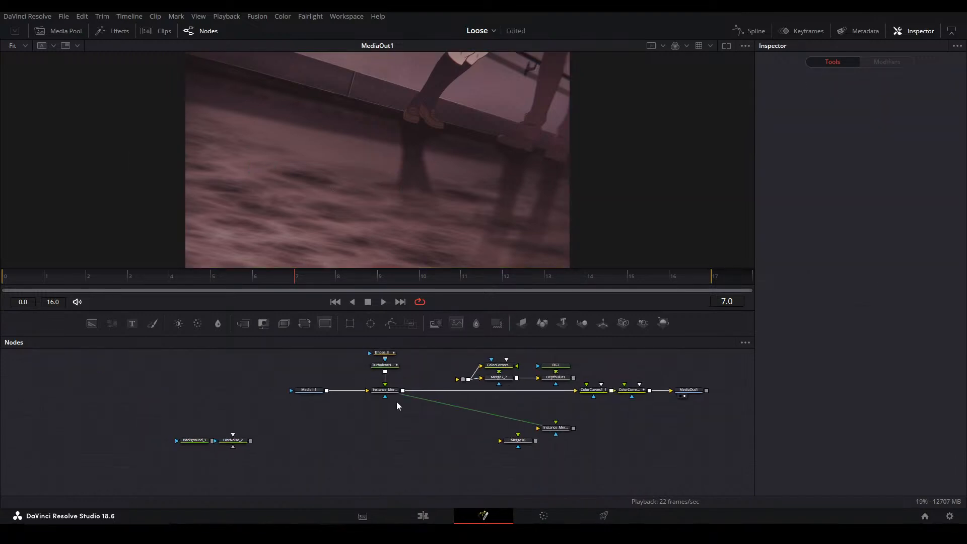
Paste the copied noise chain, from FastNoise and TurbulentNoise1 up to Blur2, into free space below MediaIn1
scroll(398, 398, up, 2)
scroll(424, 403, up, 1)
drag(425, 403, 403, 418)
scroll(329, 422, up, 1)
scroll(383, 424, down, 1)
scroll(383, 434, down, 2)
drag(367, 448, 247, 407)
drag(315, 418, 375, 392)
click(464, 376)
drag(523, 402, 399, 370)
drag(291, 457, 223, 445)
key(ctrl+v)
click(317, 422)
drag(316, 422, 320, 435)
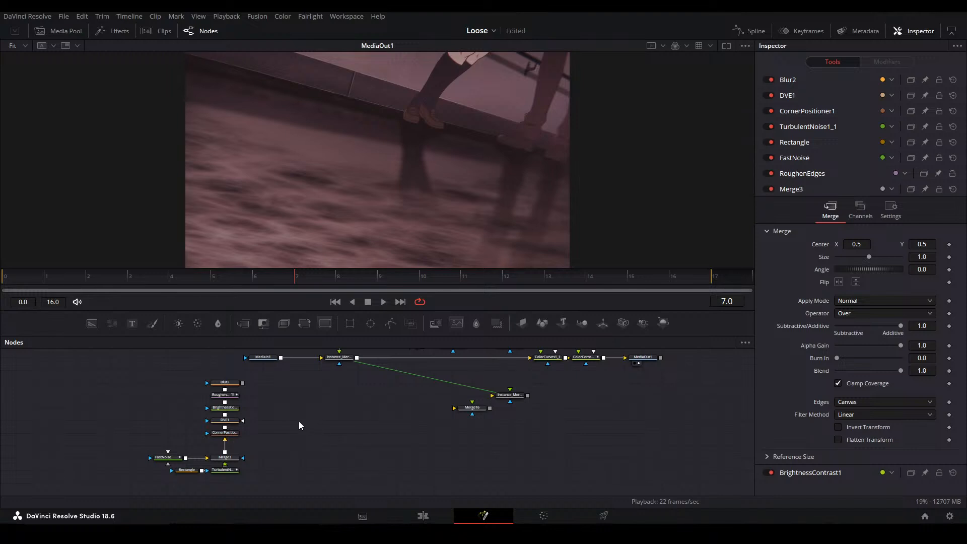
View the output of the pasted Blur2 node to examine the noise chain on its own
scroll(328, 425, up, 2)
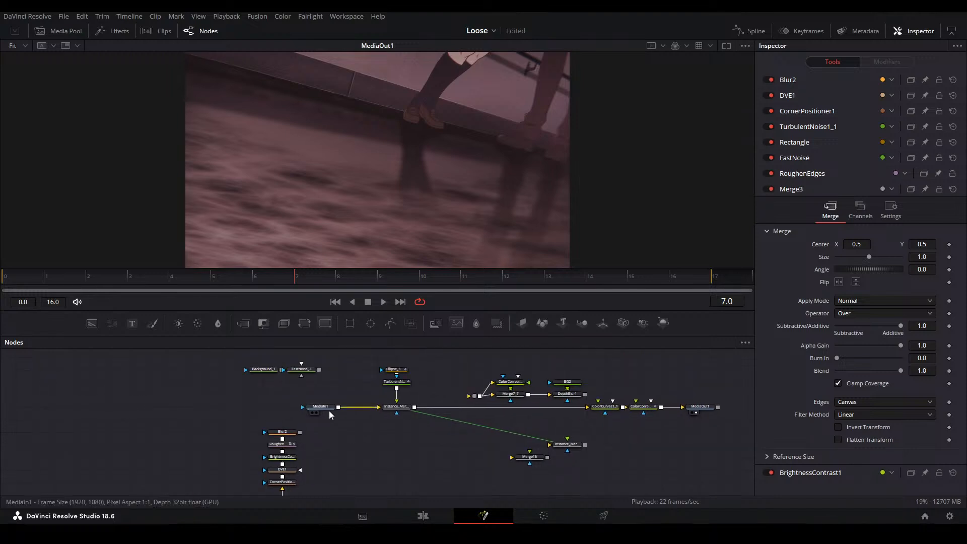
scroll(333, 418, up, 2)
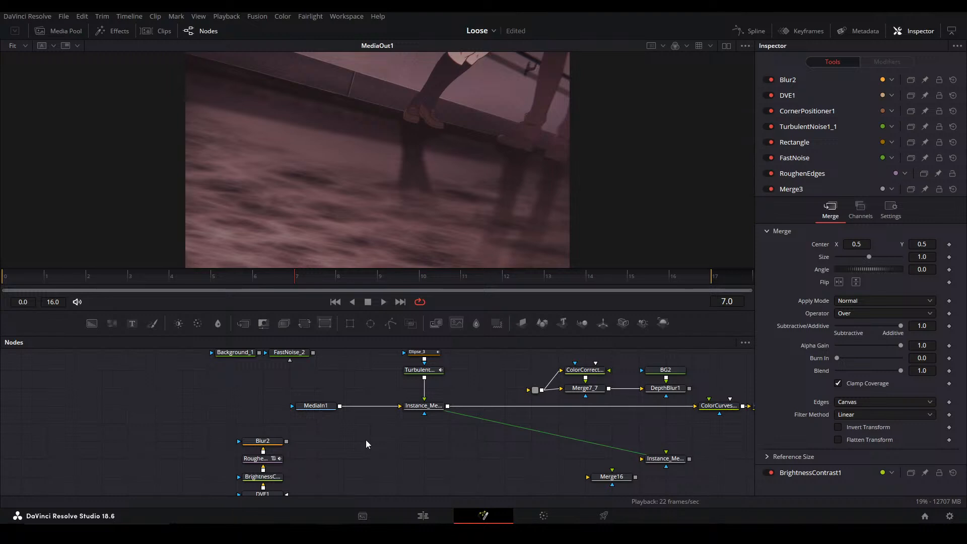
drag(374, 430, 359, 398)
click(272, 410)
key(1)
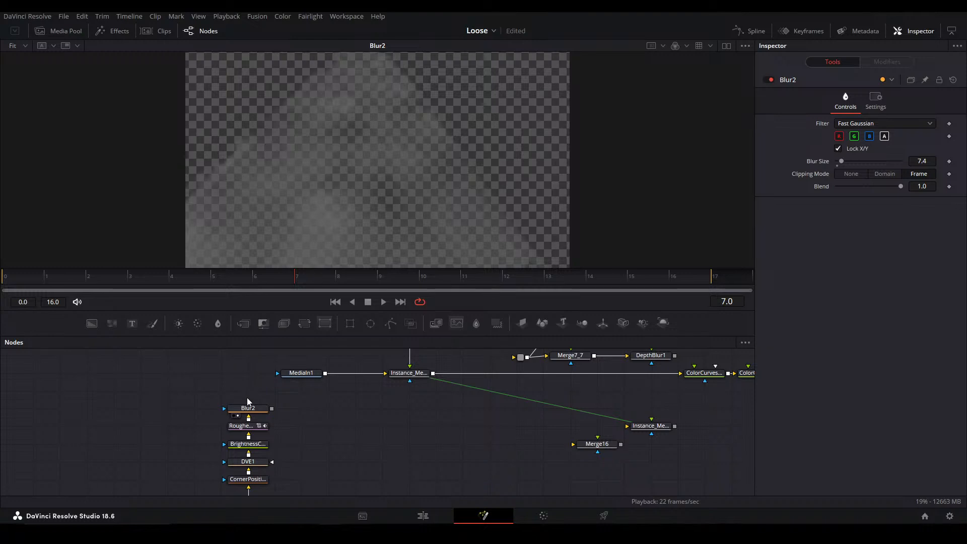
Leave the composition and open the project asd from the project manager
click(421, 516)
click(400, 410)
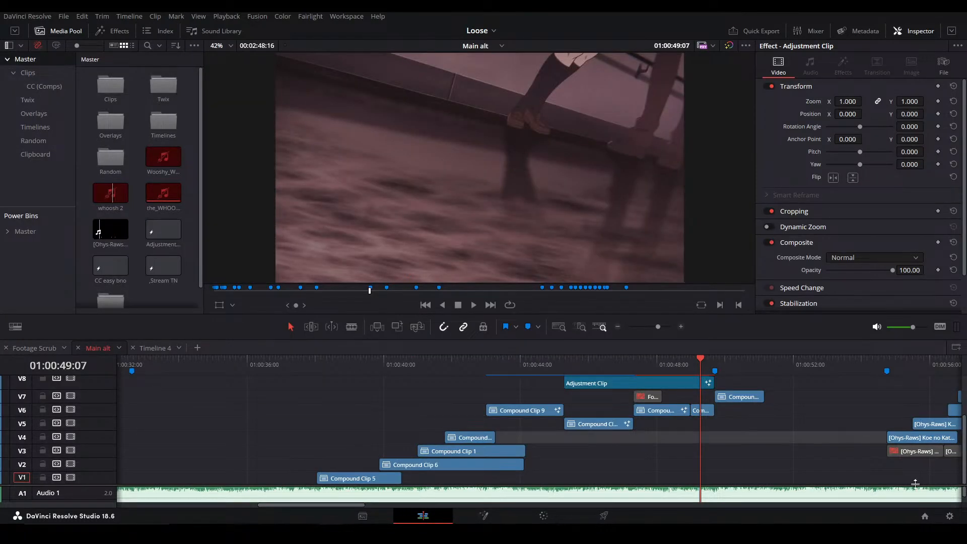
click(925, 515)
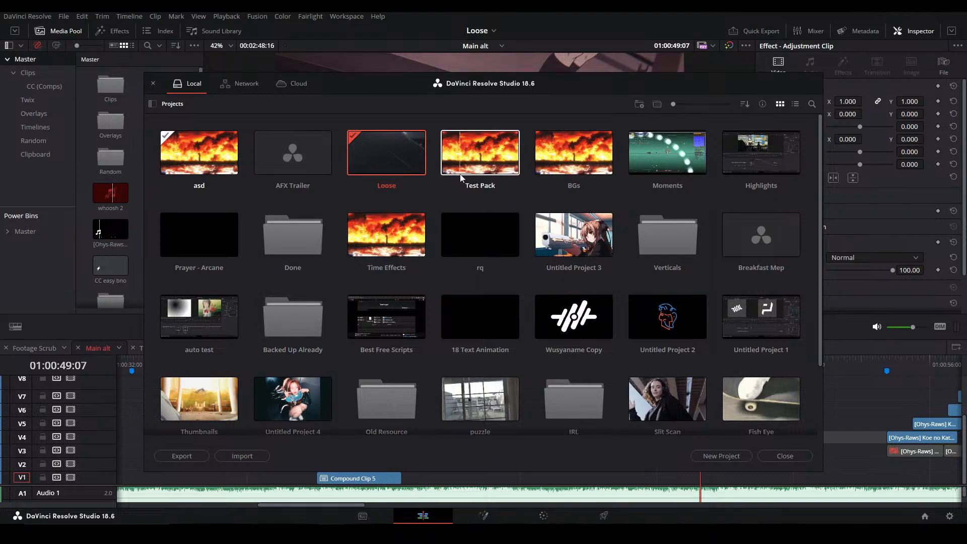
double_click(194, 169)
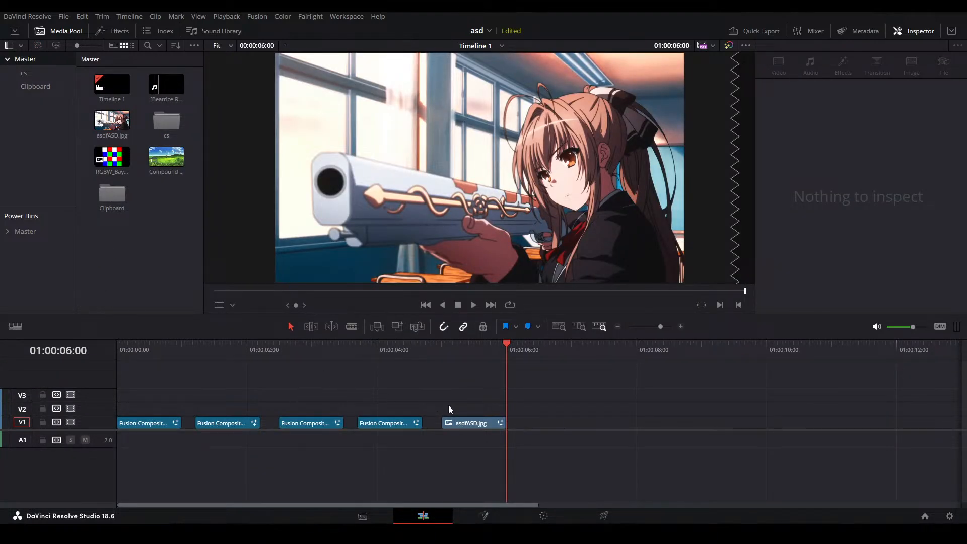
Import the fromis_9 'WE GO' video and place it on track V1 after the asdfASD.jpg clip
click(519, 356)
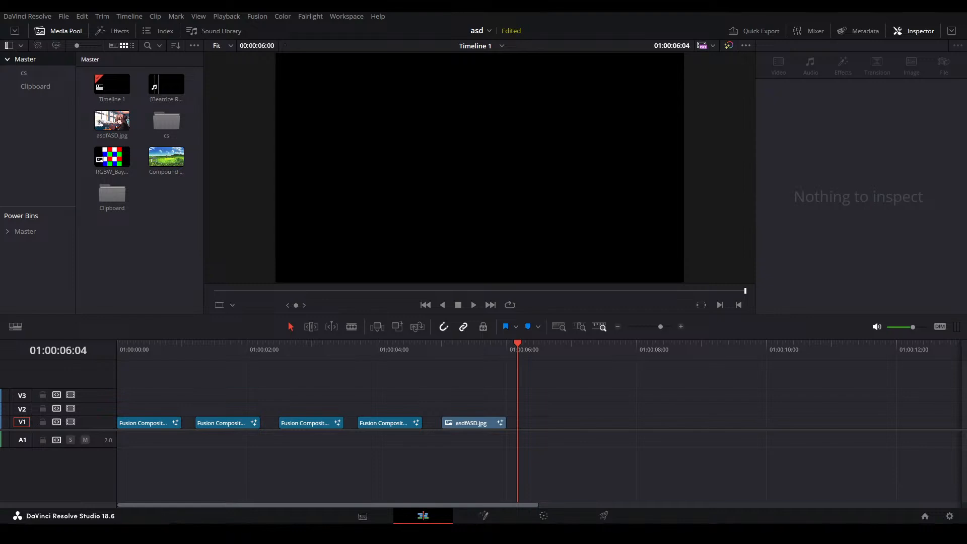
drag(1, 260, 120, 260)
drag(176, 196, 518, 424)
Scrub through the fromis_9 clip to look for a usable shot around 01:01:02:22
click(545, 355)
drag(545, 356, 728, 357)
scroll(655, 393, down, 5)
click(335, 357)
drag(335, 358, 593, 357)
scroll(455, 410, down, 9)
scroll(280, 392, up, 2)
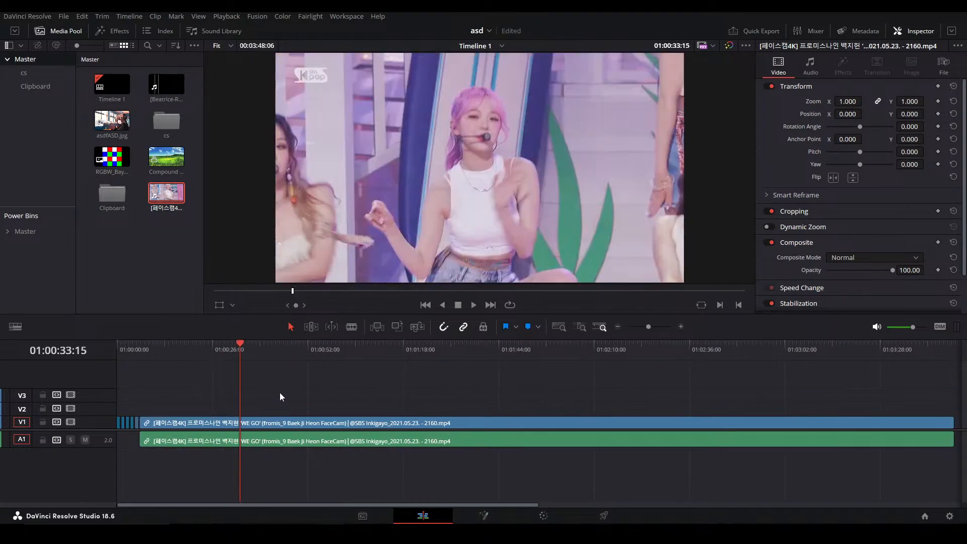
drag(261, 349, 277, 349)
click(391, 347)
click(383, 352)
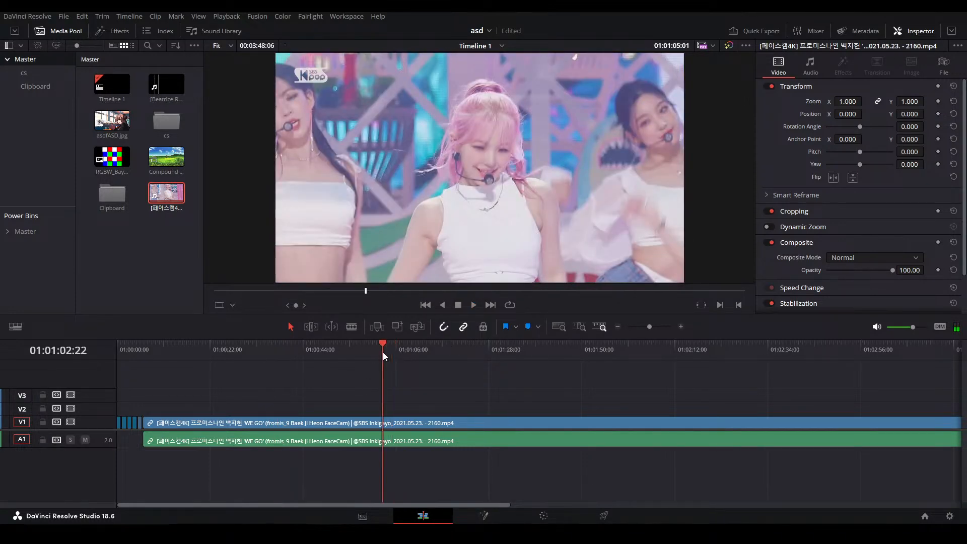
Play the fromis_9 clip up to about 01:01:10:06 to narrow down the start of the shot
key(space)
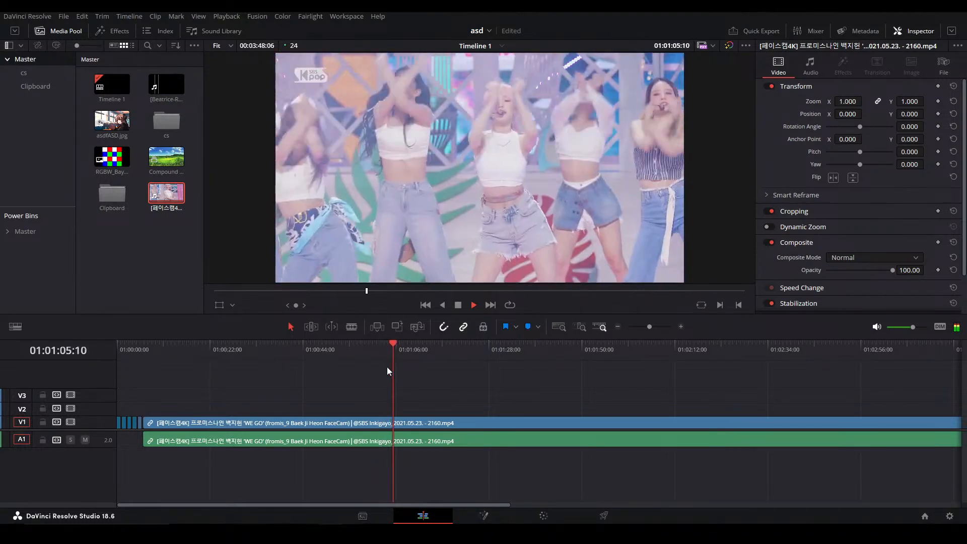
click(388, 352)
drag(387, 353, 416, 349)
click(405, 346)
key(space)
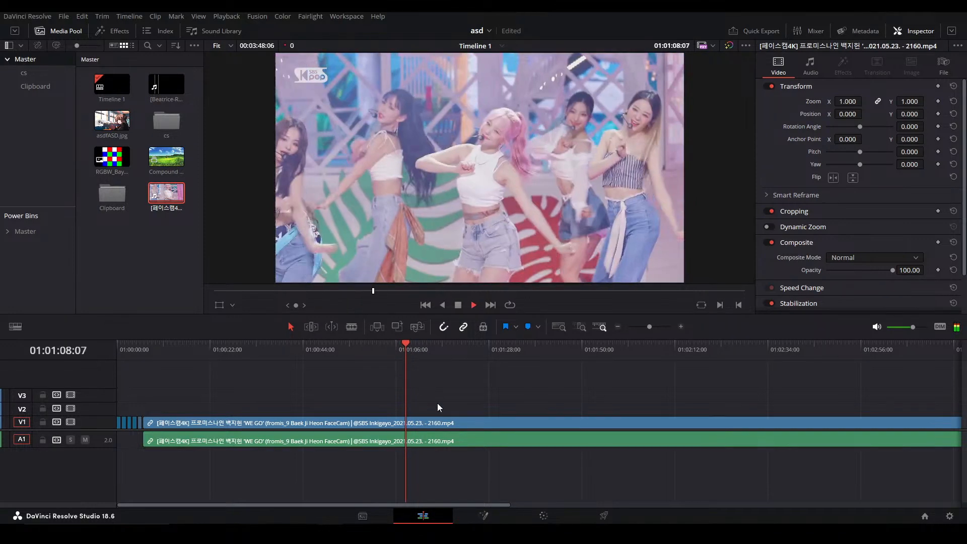
scroll(457, 386, up, 1)
key(space)
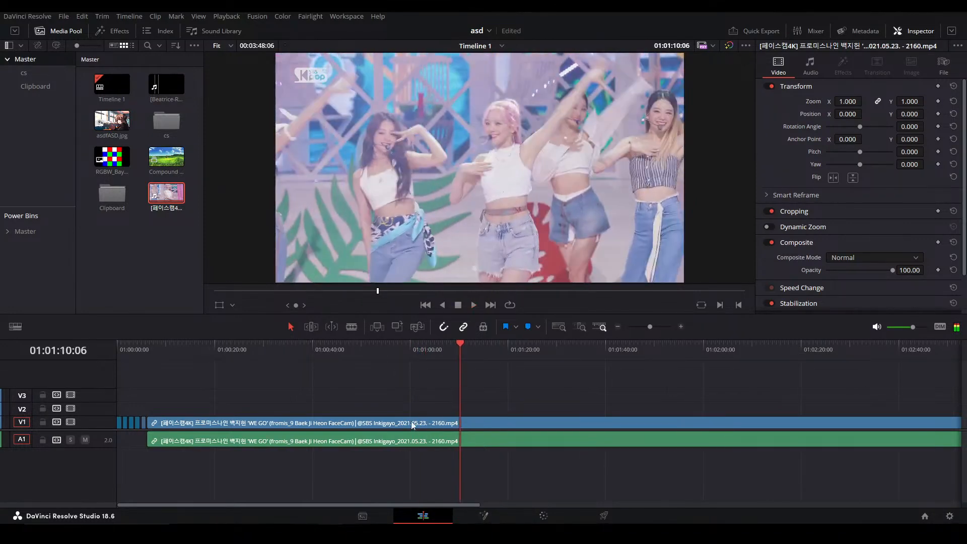
Delete the fromis_9 clip's audio from track A1 and replay the passage to about 01:01:11:22
alt+click(421, 437)
key(Delete)
key(space)
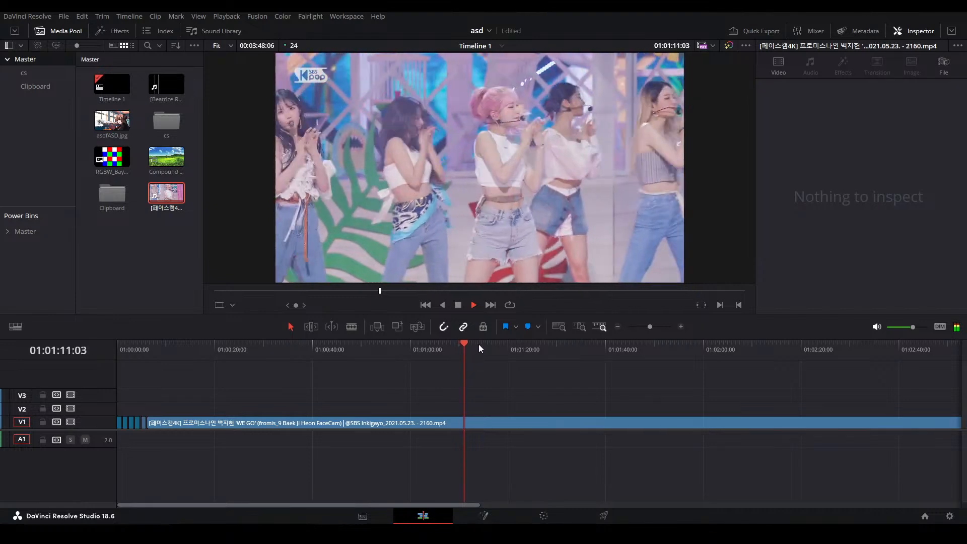
drag(476, 348, 459, 352)
key(space)
key(space)
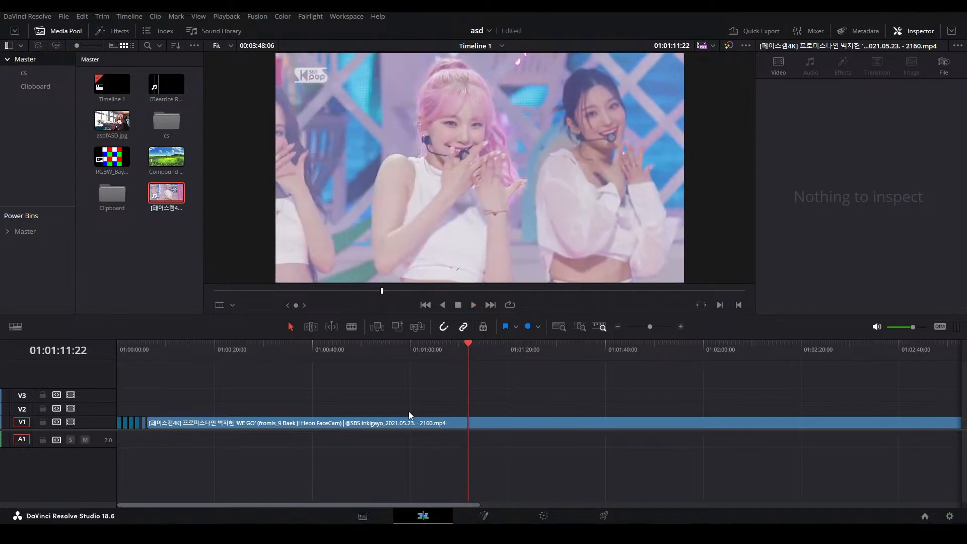
Step to the start of the close-up at 01:01:11:12 and split the fromis_9 clip there
key(j)
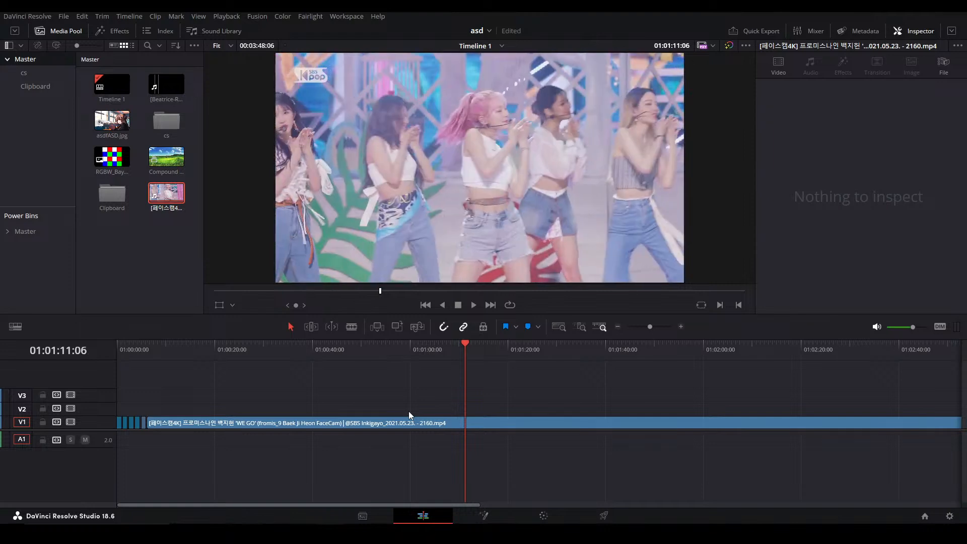
key(Right)
key(Right)
key(Right)
key(Right)
key(ctrl+b)
Delete the part before the cut and move the remaining clip to start at about 01:00:08:20
drag(364, 406, 338, 455)
key(BackSpace)
drag(493, 424, 188, 410)
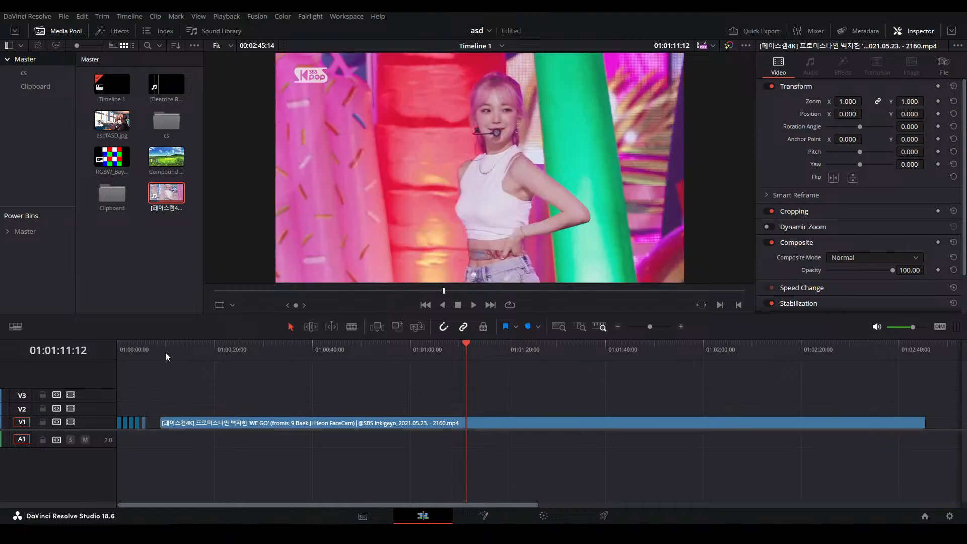
Play the fromis_9 clip from its start, split it at about 01:00:13:15 and delete the part after the cut
click(168, 352)
scroll(252, 385, up, 2)
scroll(272, 385, down, 1)
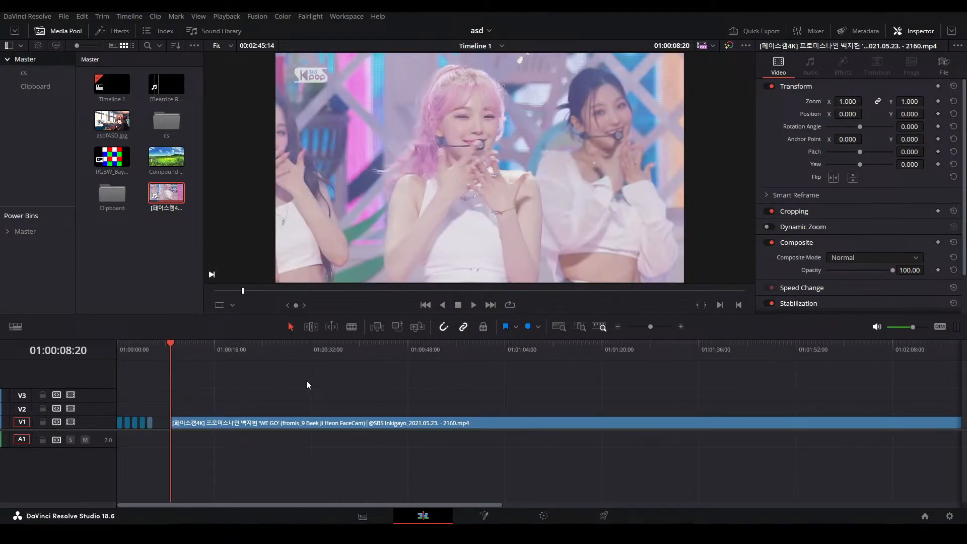
click(183, 355)
scroll(237, 382, up, 1)
scroll(250, 395, up, 1)
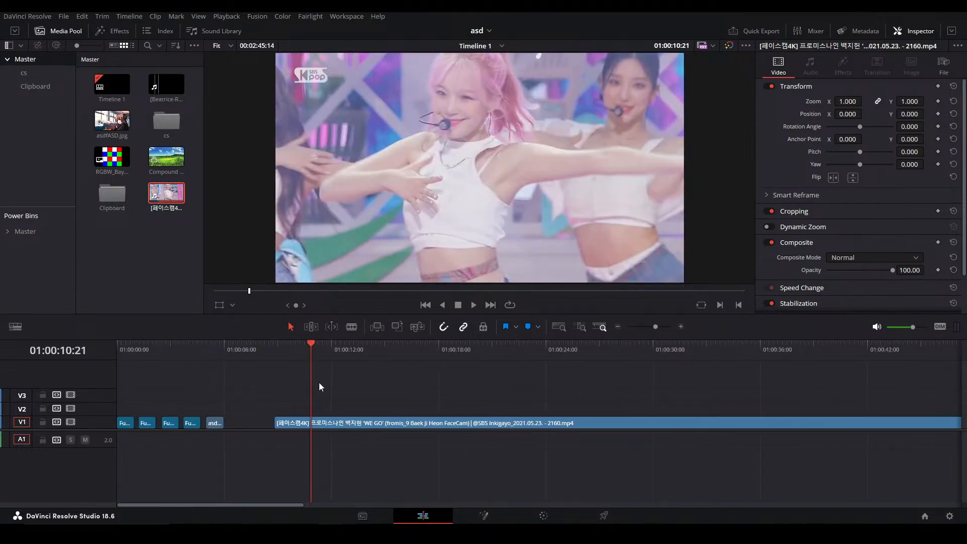
key(space)
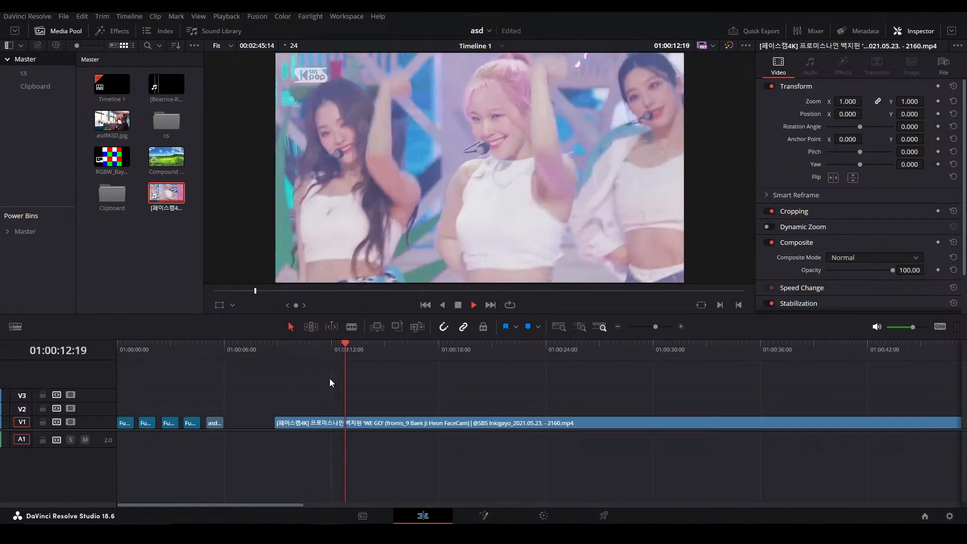
key(space)
key(ctrl+b)
key(Delete)
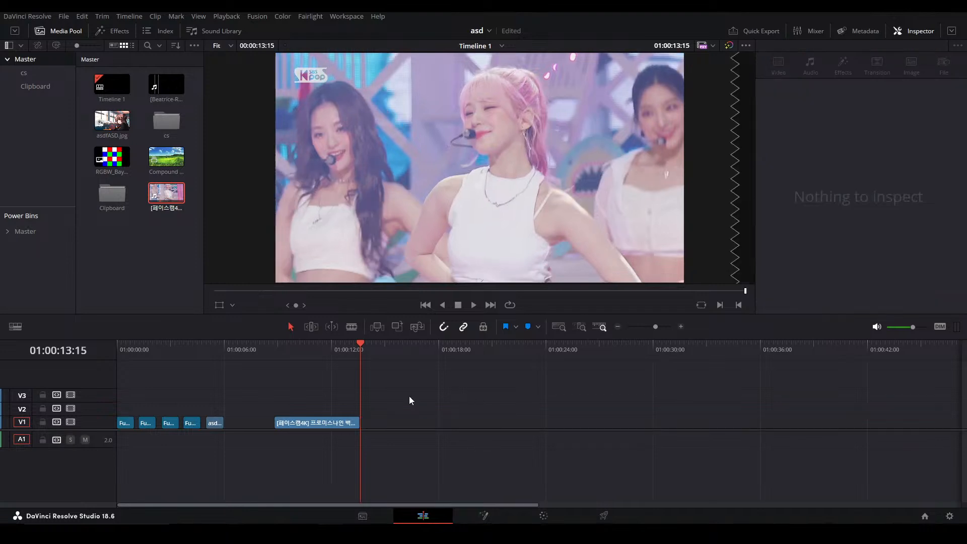
Play the trimmed fromis_9 clip from 01:00:08:20 and review it up to about 01:00:10:23
click(301, 356)
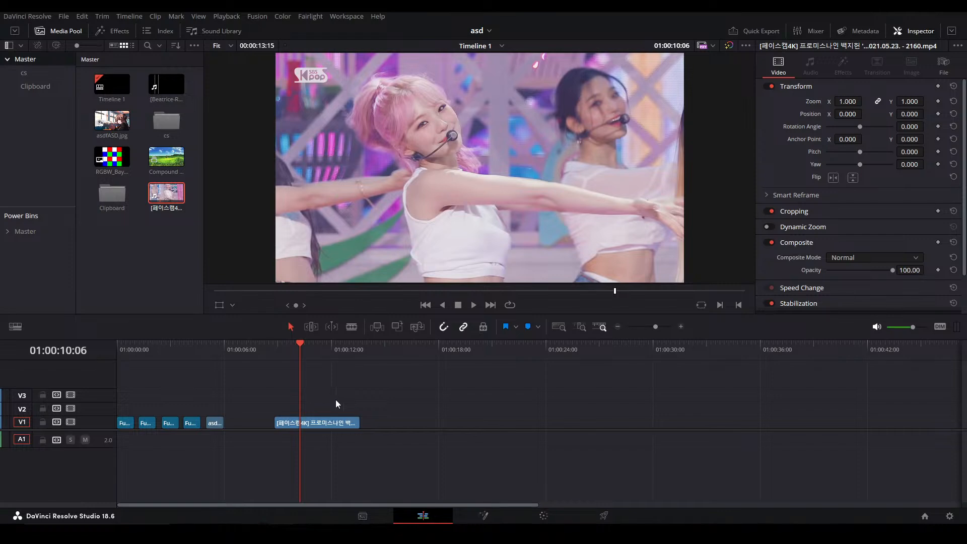
scroll(398, 374, up, 2)
click(404, 347)
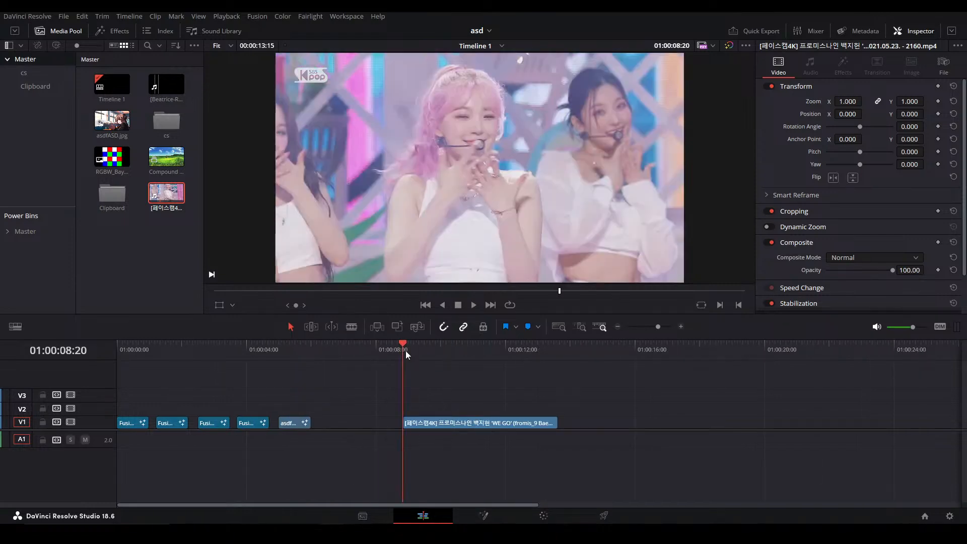
key(space)
key(space)
drag(473, 357, 471, 356)
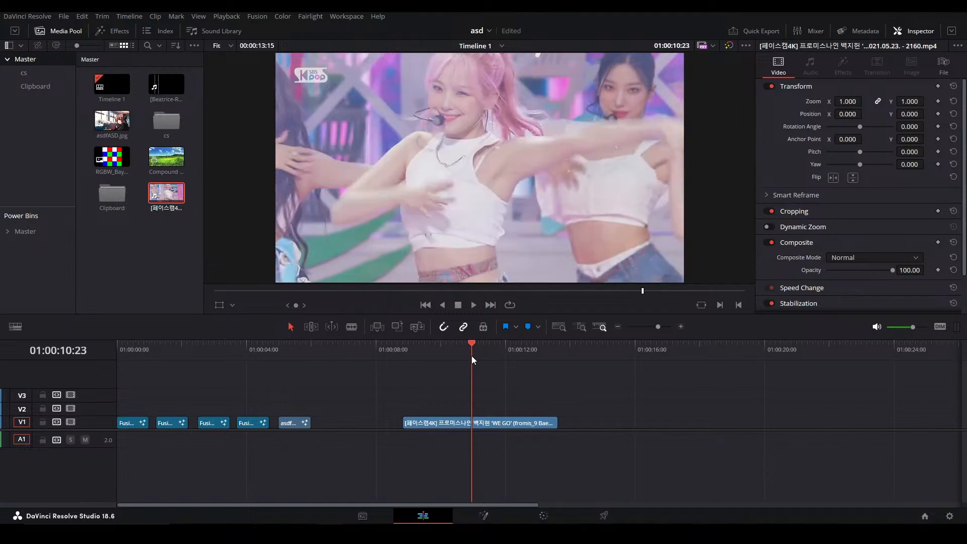
Turn the trimmed fromis_9 clip into a new compound clip
drag(389, 383, 465, 429)
key(ctrl+shift+c)
click(551, 296)
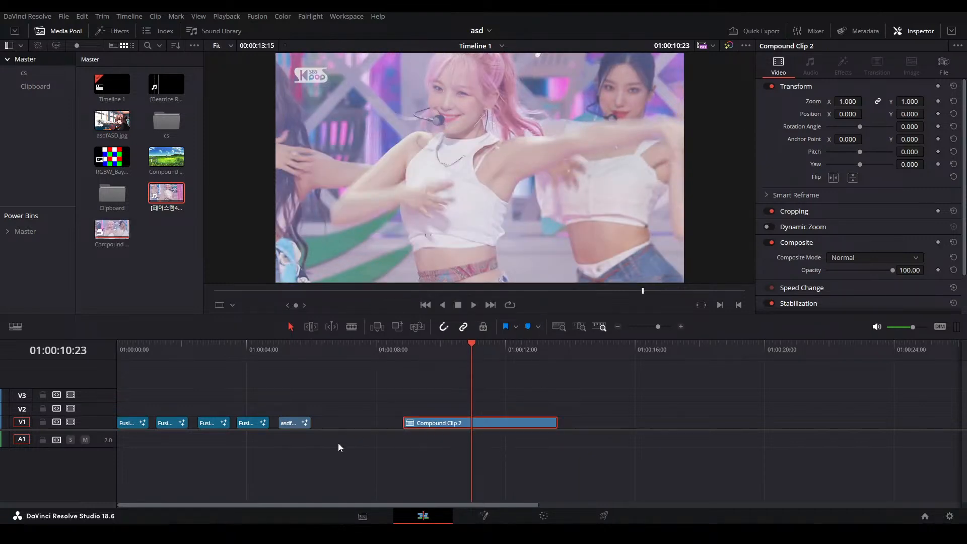
Open the compound clip in the Fusion page and insert a TimeStretcher node between MediaIn1 and MediaOut1
key(shift+5)
drag(248, 409, 455, 442)
scroll(334, 388, up, 3)
drag(276, 400, 175, 365)
click(87, 422)
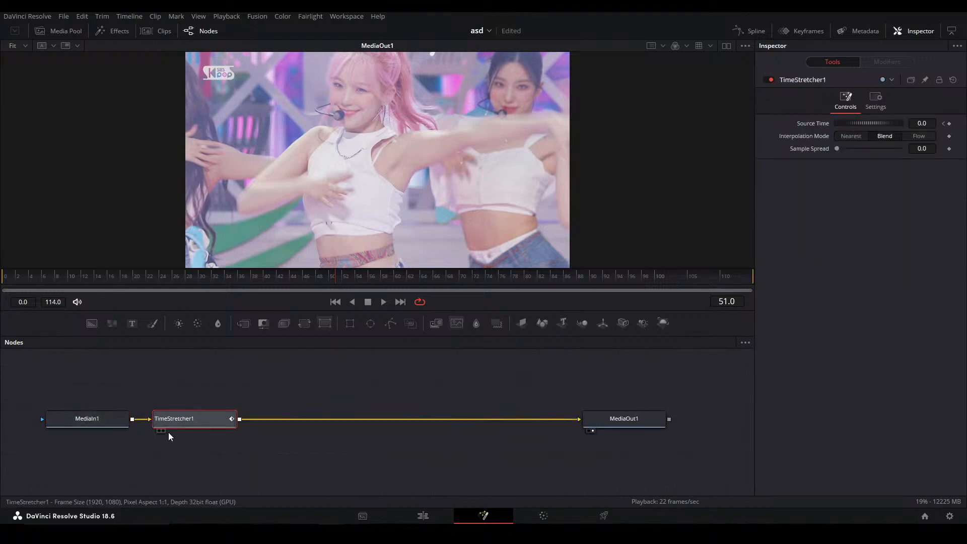
drag(169, 432, 223, 432)
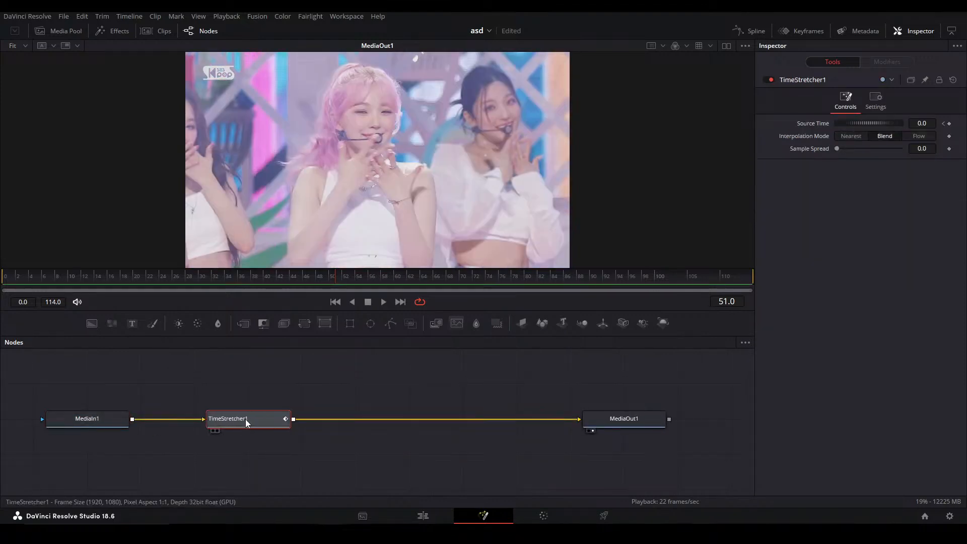
Keyframe the TimeStretcher's Source Time at 0 on frame 0 and 35 on frame 114
click(11, 279)
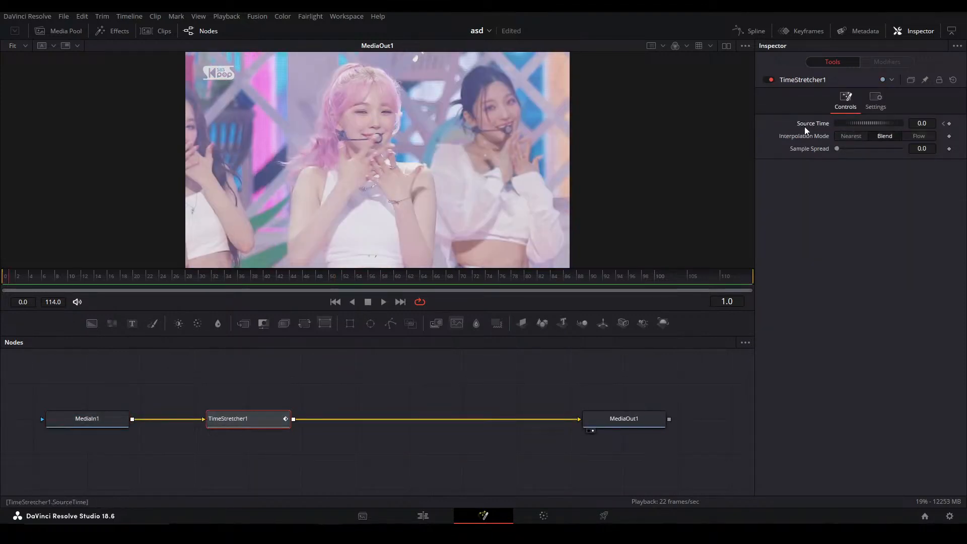
click(5, 279)
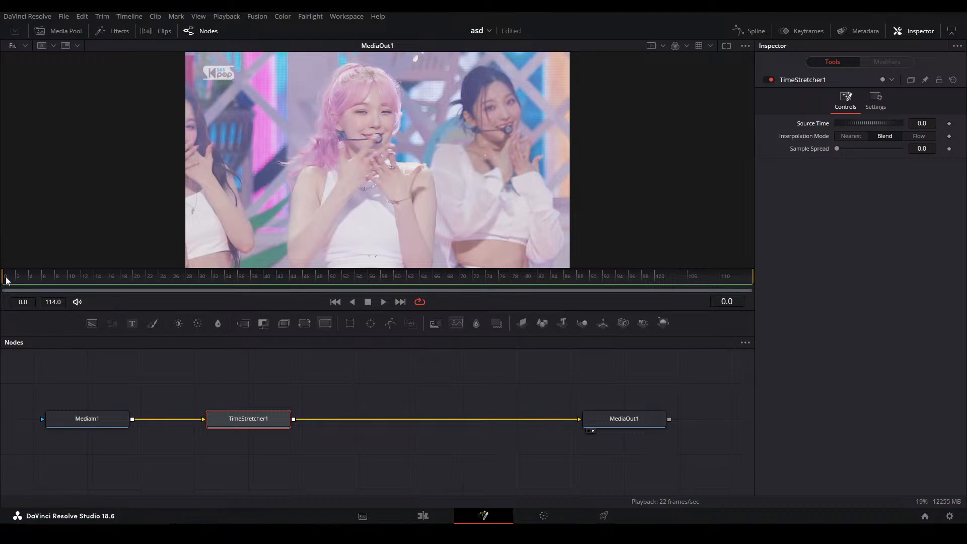
click(949, 124)
click(749, 278)
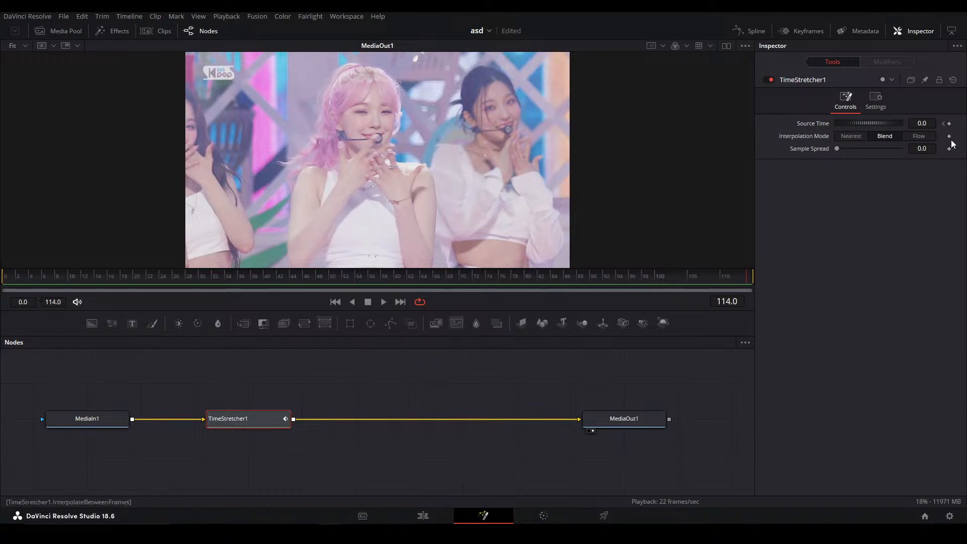
drag(924, 124, 940, 124)
double_click(924, 124)
text(35)
key(Return)
drag(244, 418, 352, 418)
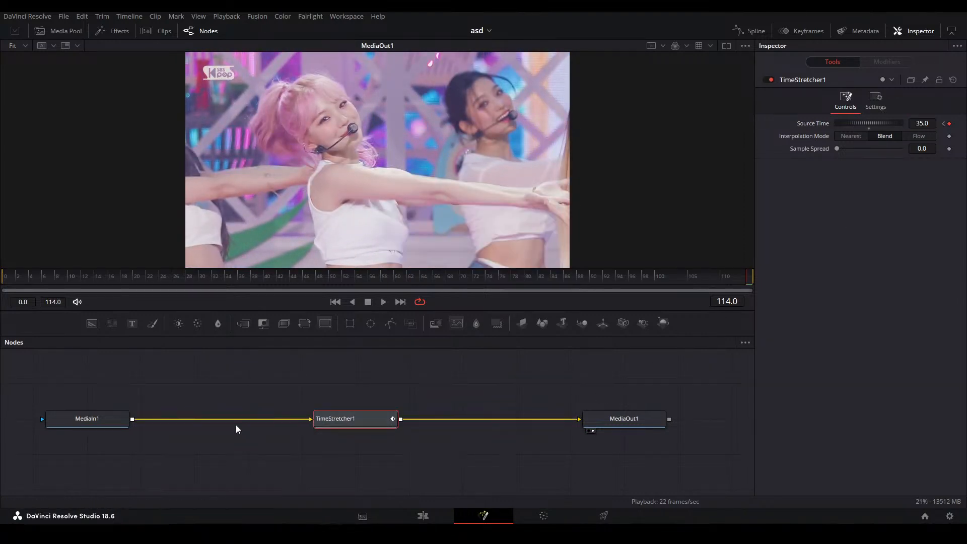
Smooth the Source Time curve in the Spline editor and bend its end handles into a fast-slow-fast speed ramp
click(10, 279)
click(753, 31)
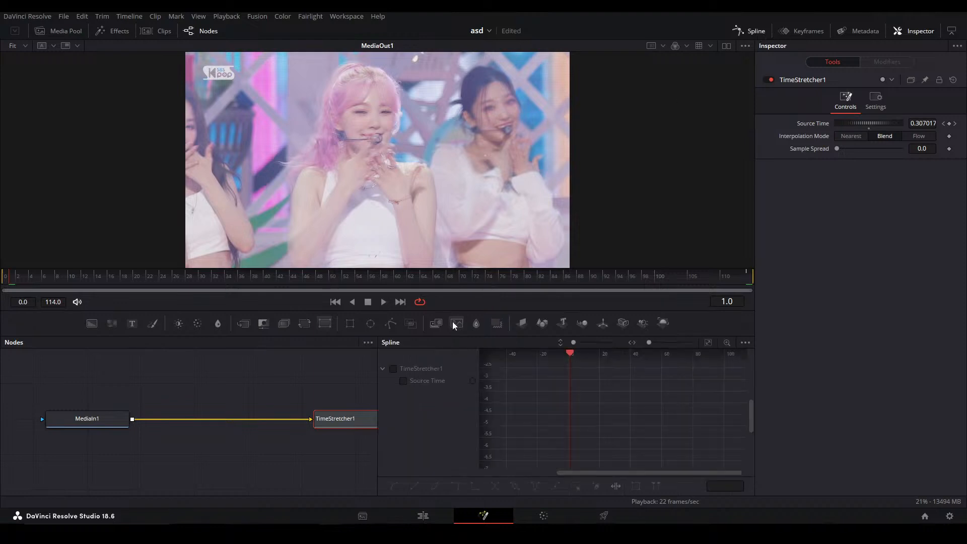
click(403, 381)
key(ctrl+a)
key(shift+s)
click(6, 280)
drag(586, 460, 533, 388)
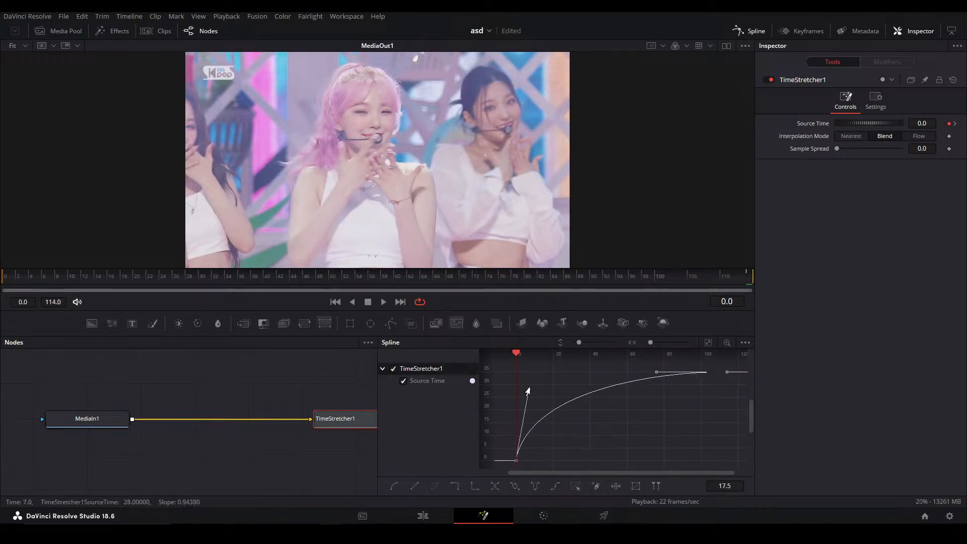
drag(656, 372, 726, 436)
click(574, 384)
Preview the speed ramp and add a Source Time keyframe of about 22.65 at frame 39
key(space)
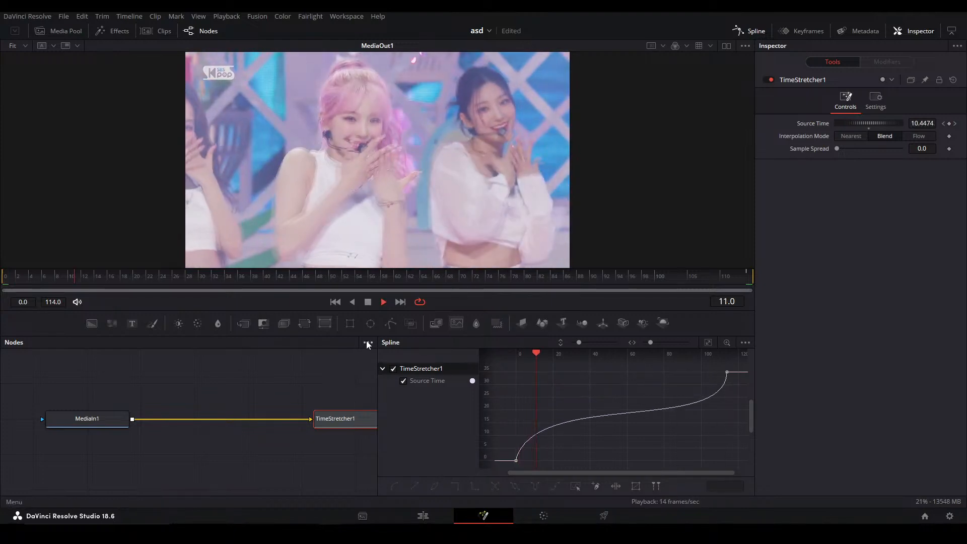
key(space)
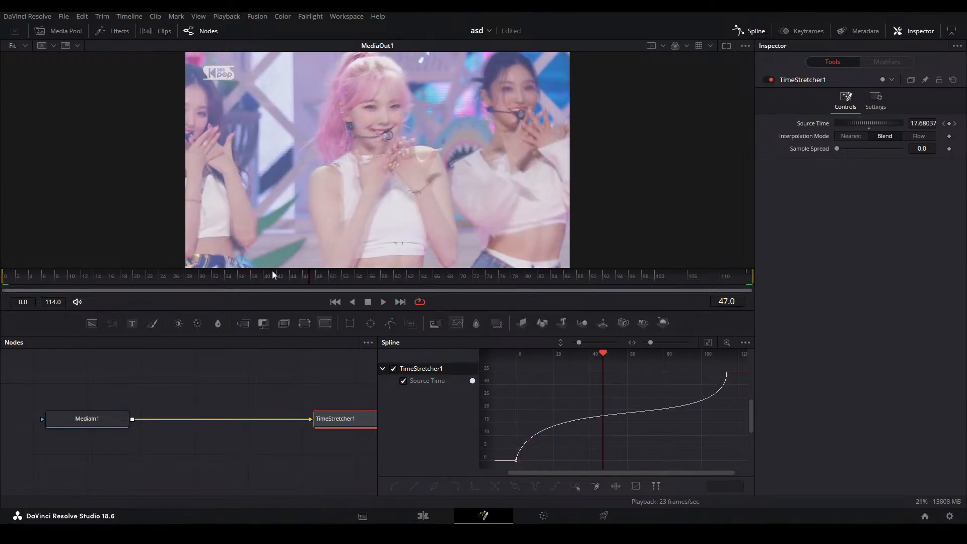
drag(309, 279, 256, 276)
click(949, 123)
mouse_move(922, 124)
mouse_down()
mouse_move(960, 124)
mouse_move(923, 124)
mouse_up()
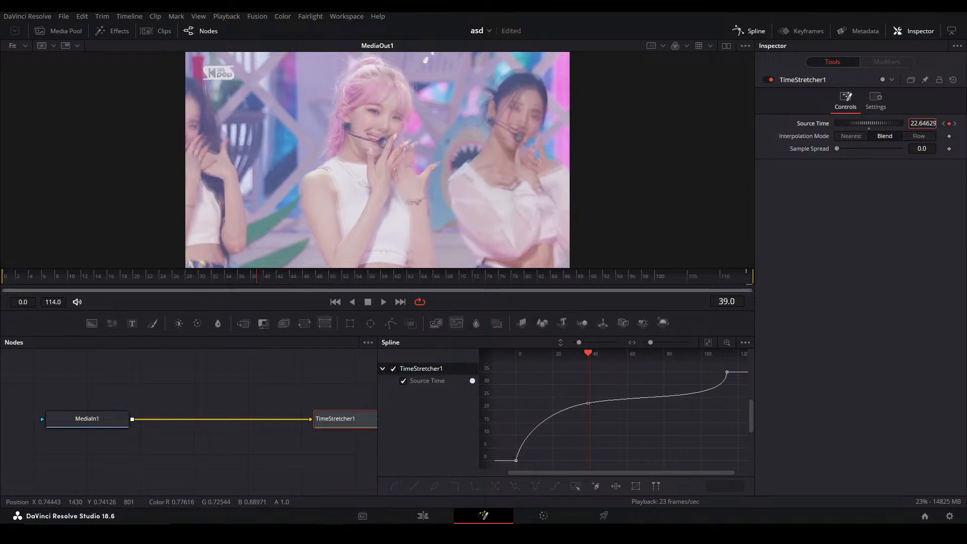
key(space)
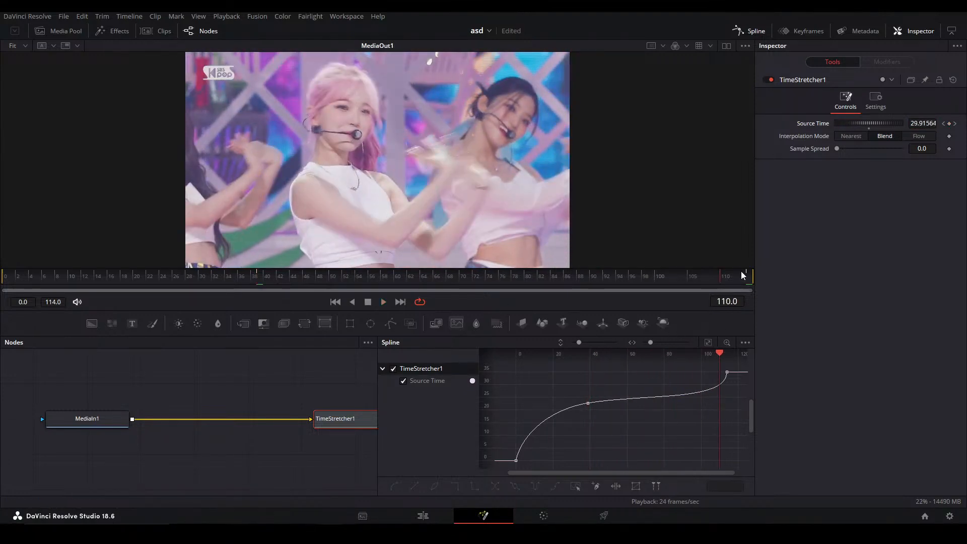
Set the Source Time to 37.1 at frame 114 and reshape the spline handles to rise quickly after frame 39 and level off
mouse_move(928, 121)
mouse_down()
mouse_move(947, 121)
mouse_move(938, 120)
mouse_up()
drag(579, 411, 756, 363)
drag(726, 400, 602, 372)
drag(648, 395, 626, 402)
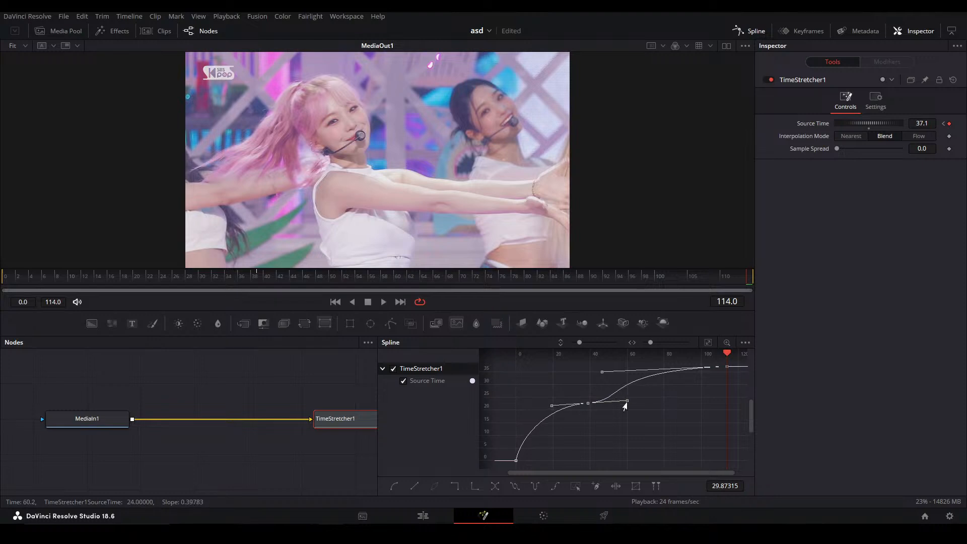
drag(602, 372, 566, 377)
click(626, 406)
click(587, 404)
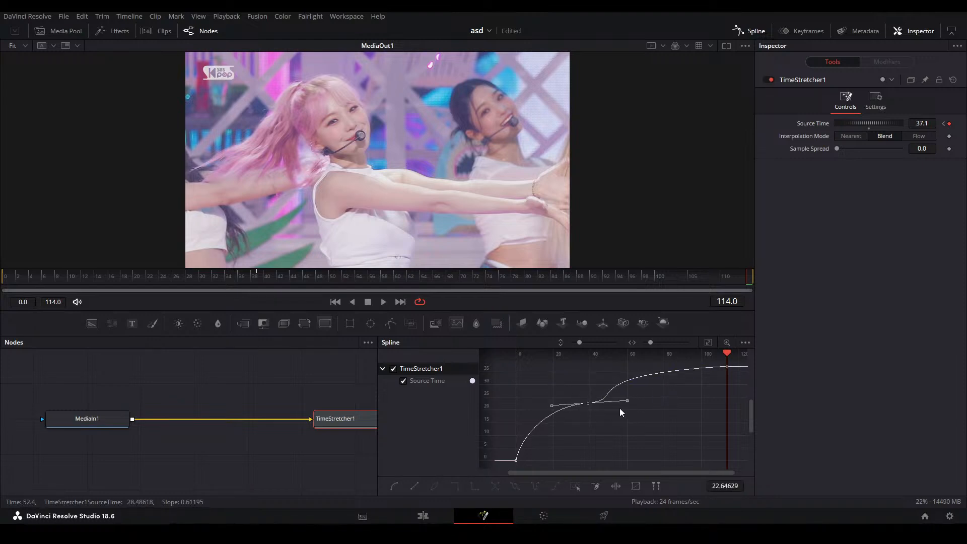
drag(627, 400, 605, 404)
Play and scrub through the retimed section from about frame 39 to check the blended in-between frames
drag(278, 283, 258, 283)
key(space)
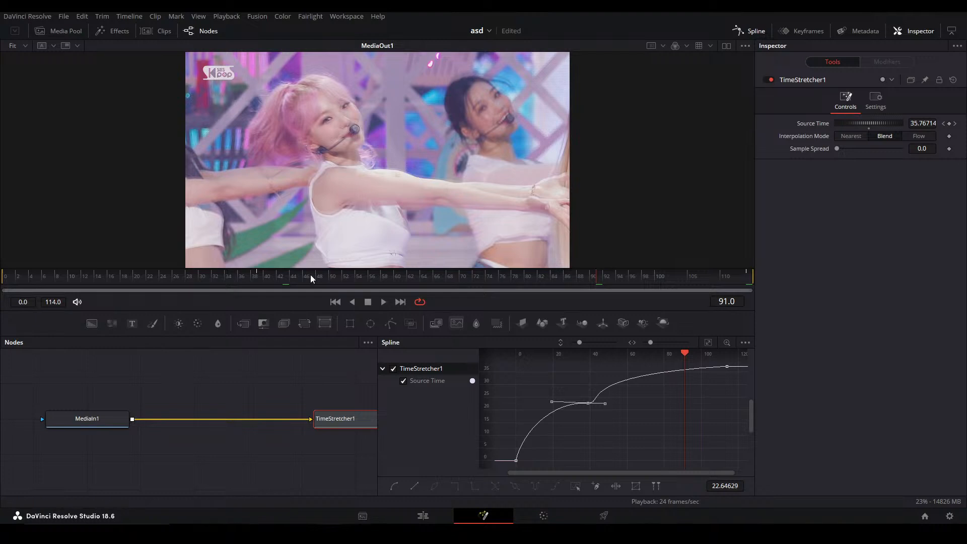
click(268, 279)
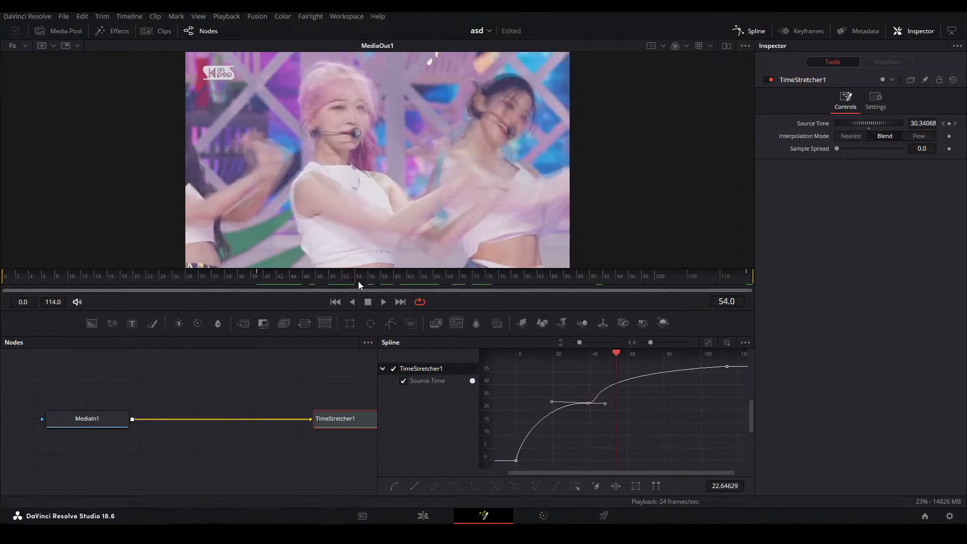
Insert an OpticalFlow node between MediaIn1 and TimeStretcher1 and set the TimeStretcher's interpolation mode to Flow
click(107, 418)
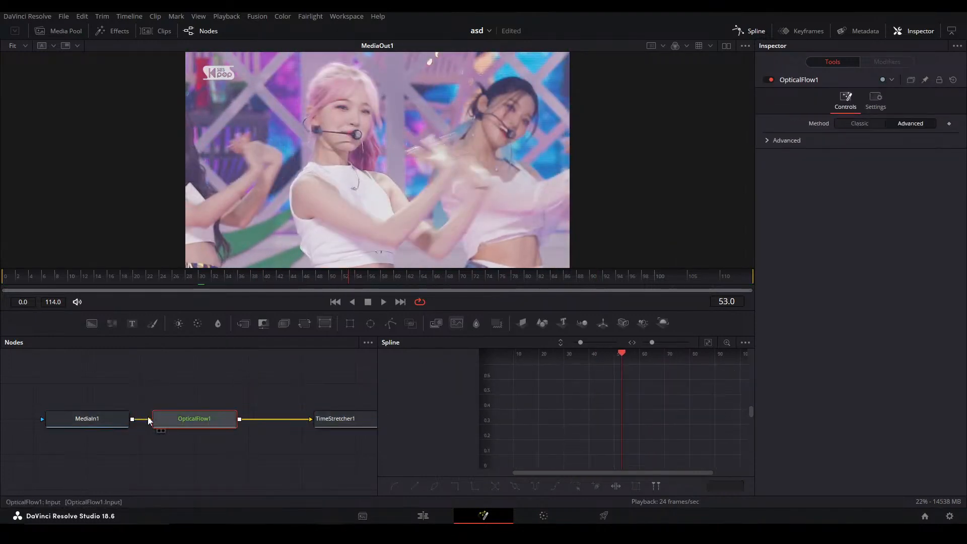
drag(212, 419, 265, 419)
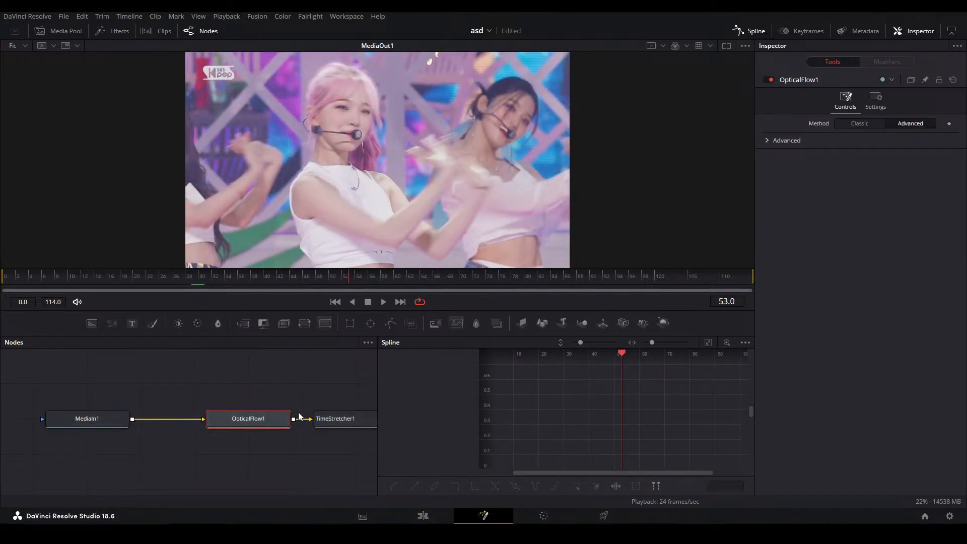
click(339, 418)
click(919, 135)
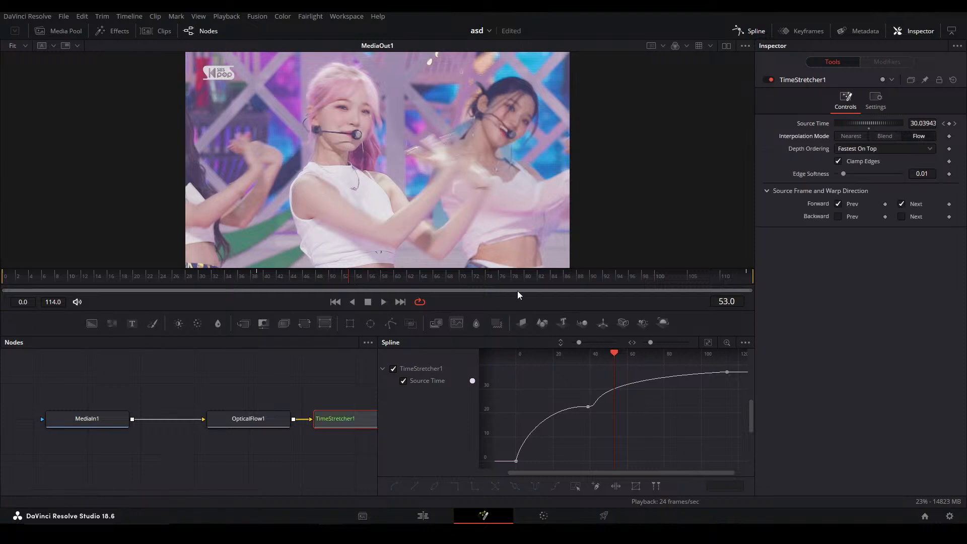
click(289, 388)
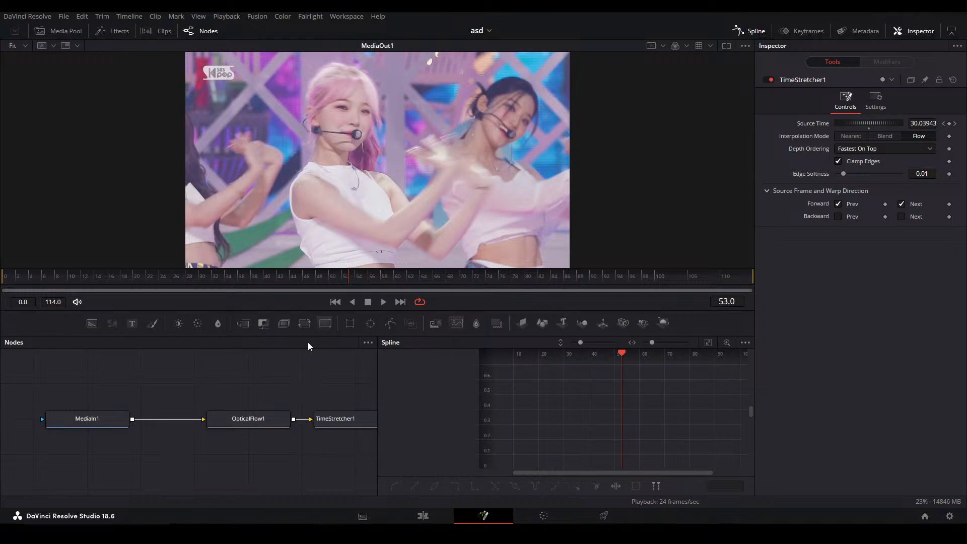
Close the Spline editor and return to the Edit page
key(F8)
drag(337, 385, 378, 401)
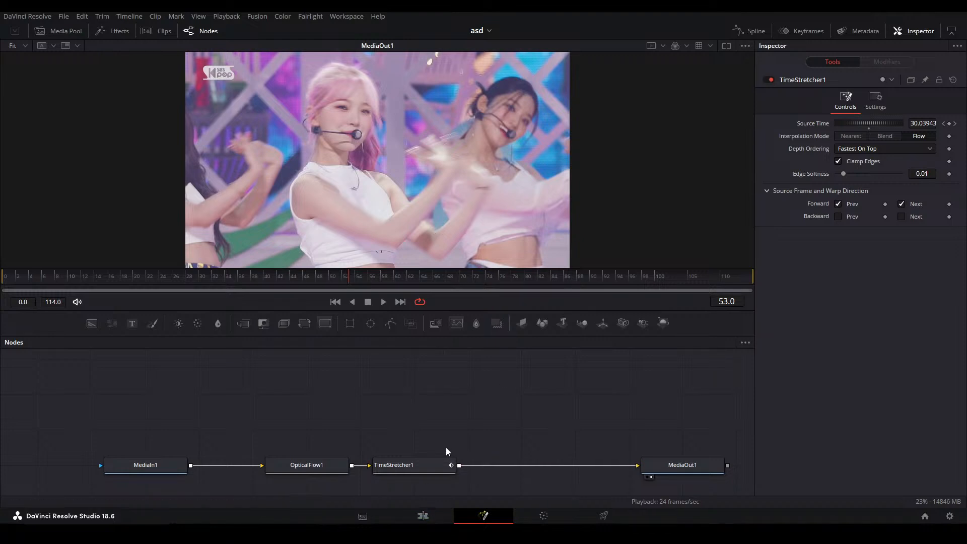
click(423, 515)
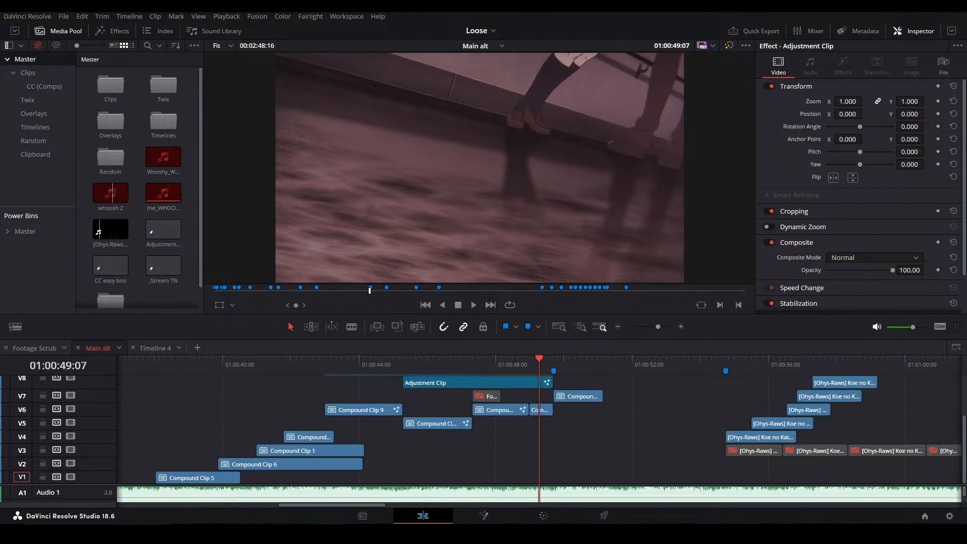
Open the short compound clip on track V6 at 01:00:49:07 in the Fusion page to examine its node graph
click(618, 427)
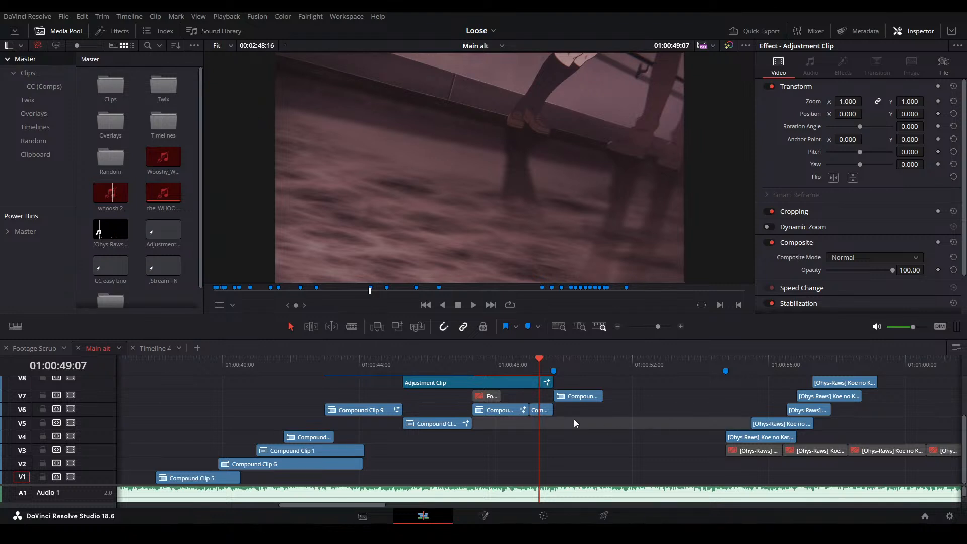
click(544, 411)
key(shift+5)
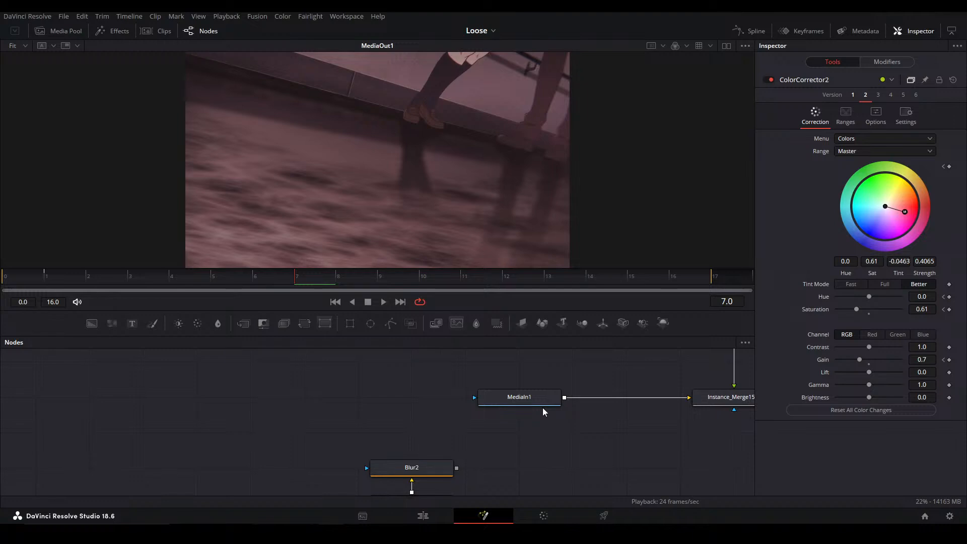
drag(591, 410, 395, 430)
scroll(391, 422, down, 3)
drag(292, 456, 363, 389)
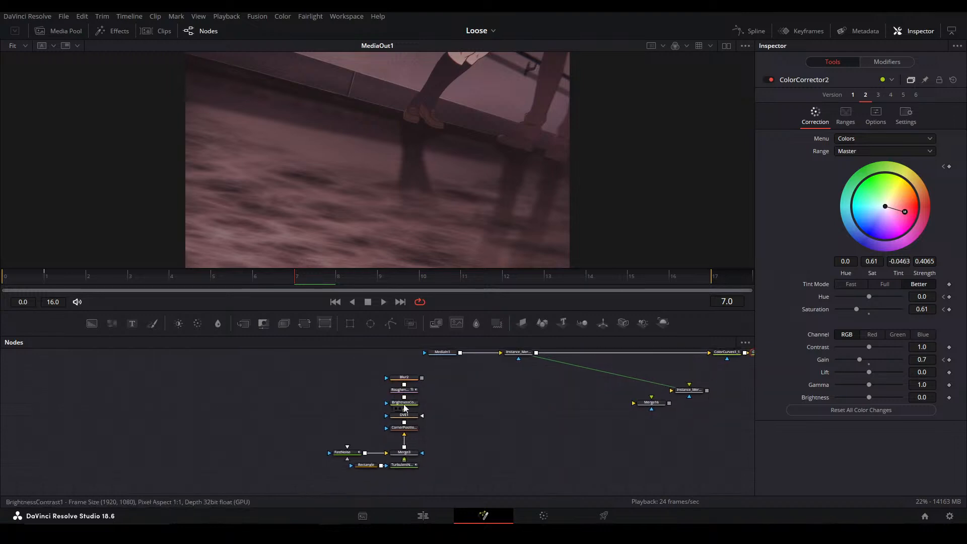
Inspect the noise chain by viewing the Merge3 and corner-positioning outputs and selecting the DVE1 node
scroll(401, 401, up, 2)
click(400, 450)
key(1)
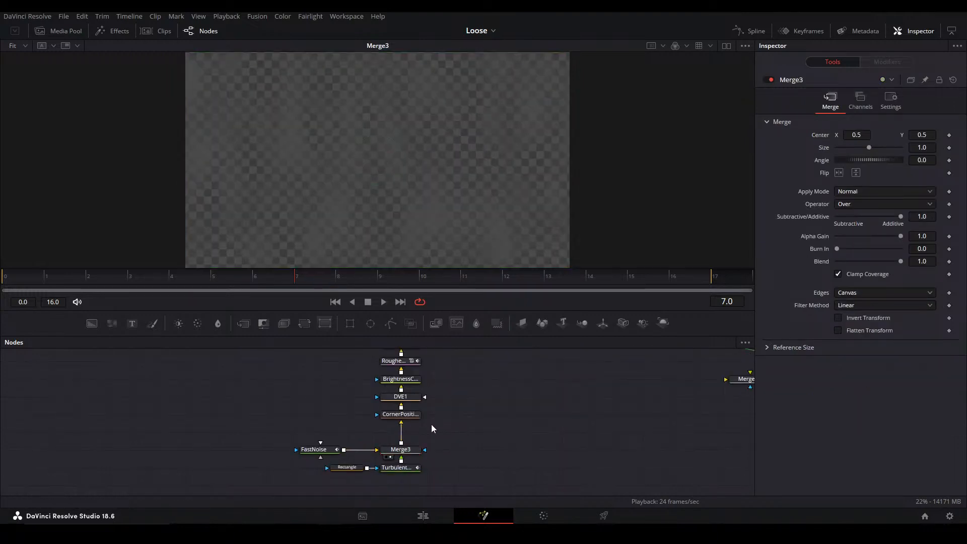
click(406, 414)
key(1)
click(409, 396)
drag(475, 363, 310, 463)
View the Instance_Merge15_1 output and examine the TurbulentNoise1 branch that feeds it
click(412, 409)
key(2)
drag(420, 386, 384, 365)
drag(400, 396, 401, 361)
click(333, 407)
drag(293, 445, 317, 437)
scroll(351, 429, down, 1)
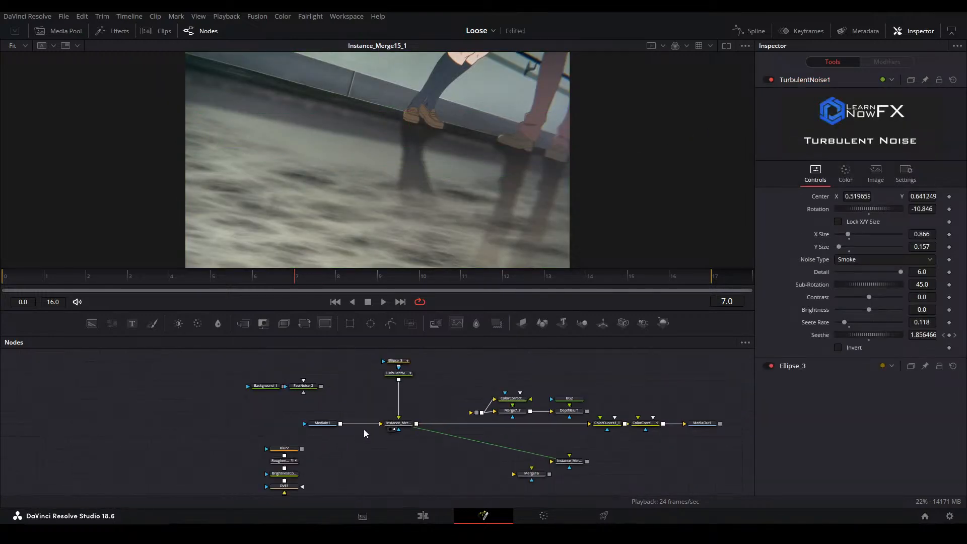
Detach the Ellipse_3 mask from TurbulentNoise1 and show the noise node's settings
scroll(395, 372, up, 3)
click(406, 371)
shift+drag(412, 351, 260, 355)
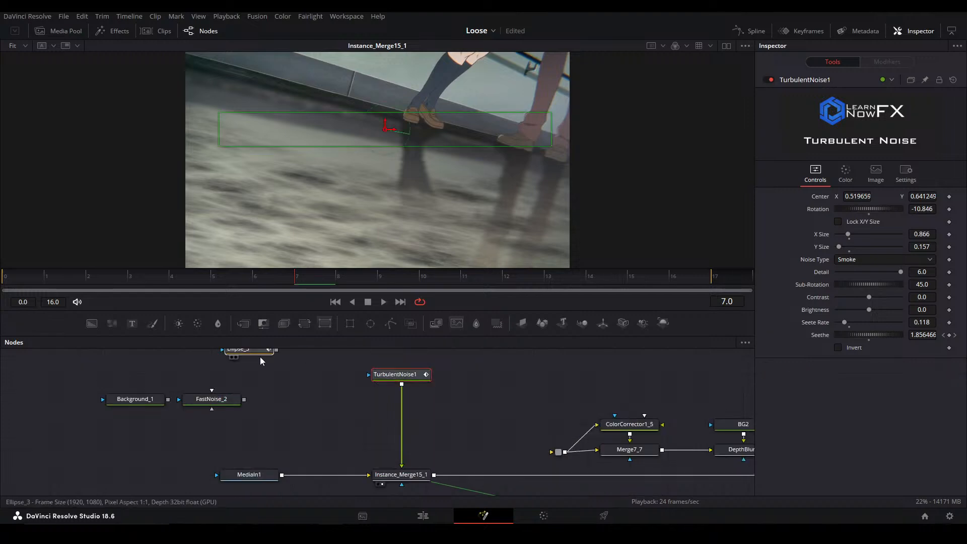
click(405, 379)
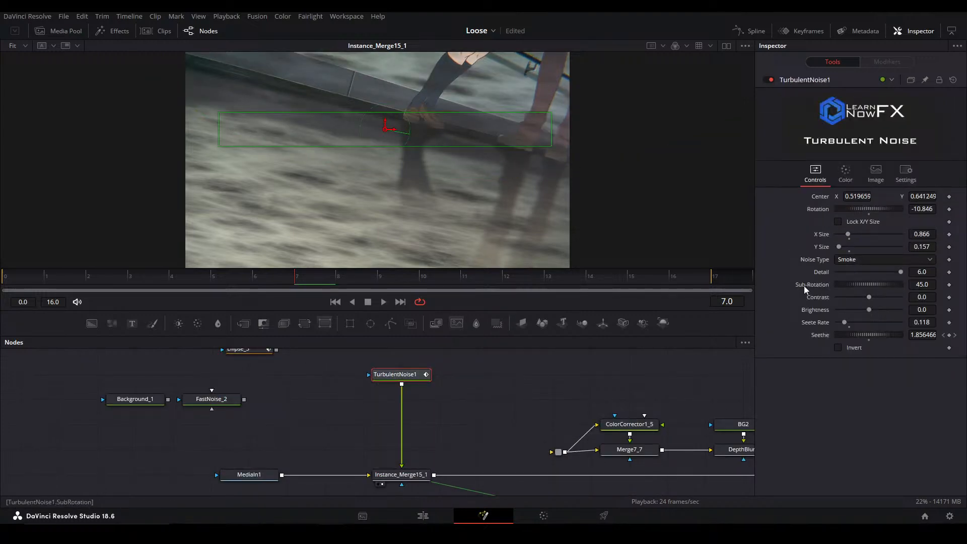
Reset TurbulentNoise1's rotation to 0 and add a Corner Positioner node directly after it
double_click(818, 209)
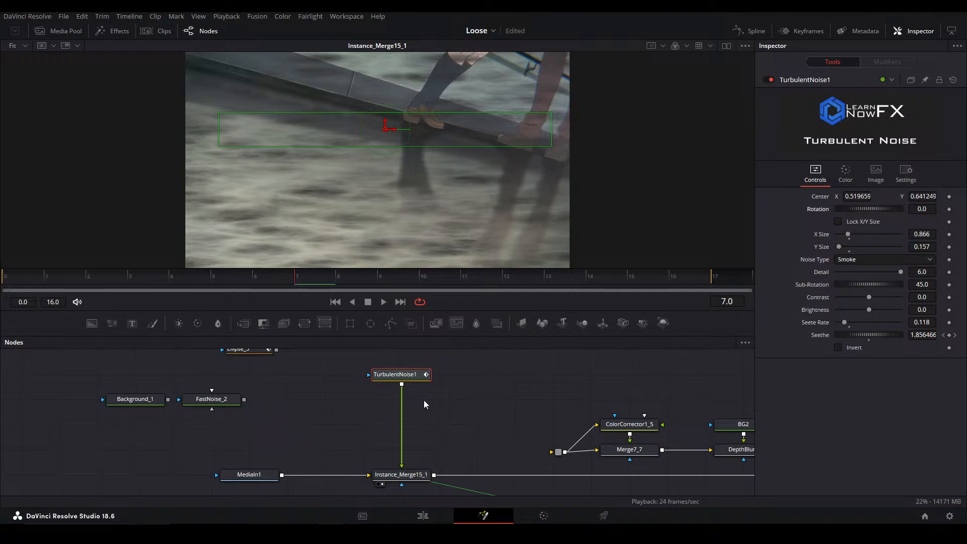
key(shift+space)
text(corner)
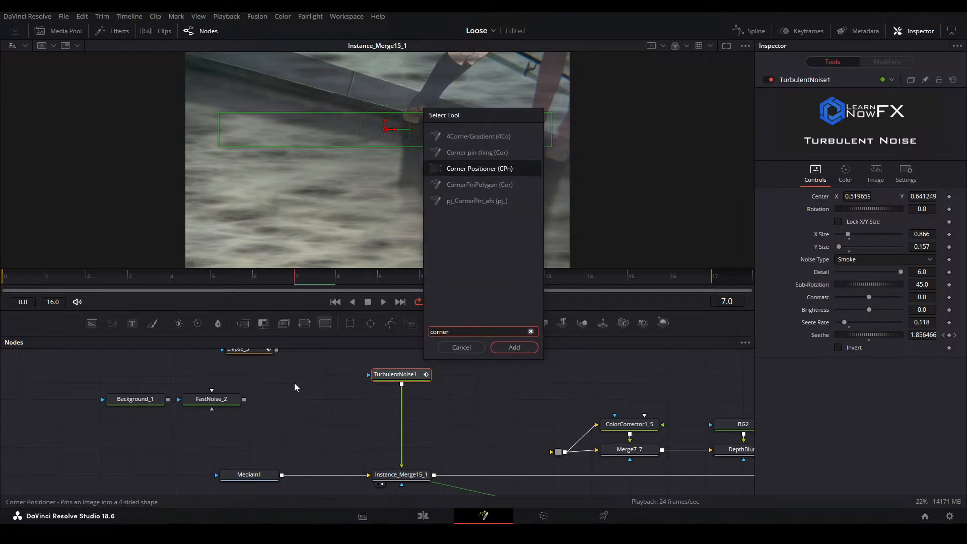
key(Return)
Pin the noise over the ground with corners at about top left -0.12/1.14, top right 1.11/0.71, bottom left -0.59/0.04, bottom right 1.11/-0.36
scroll(424, 194, up, 2)
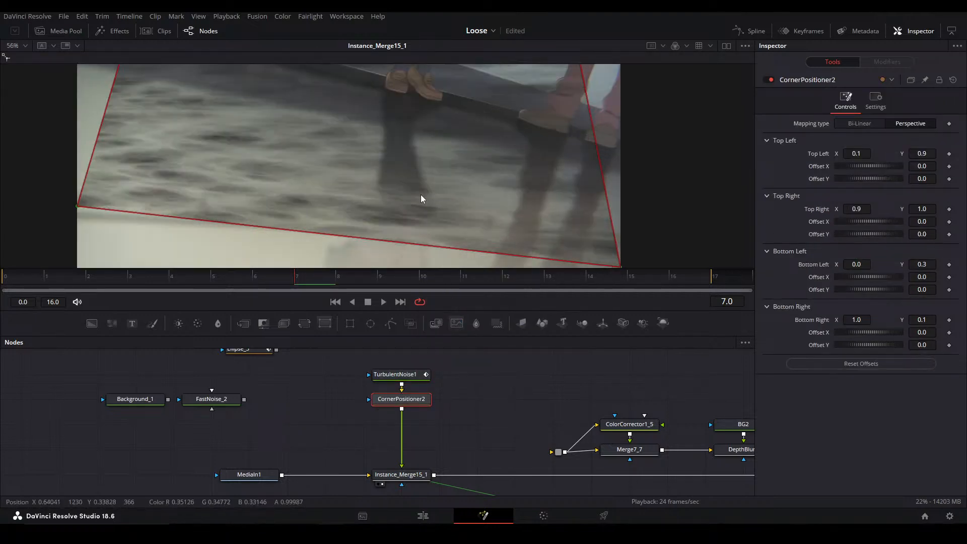
scroll(327, 186, down, 2)
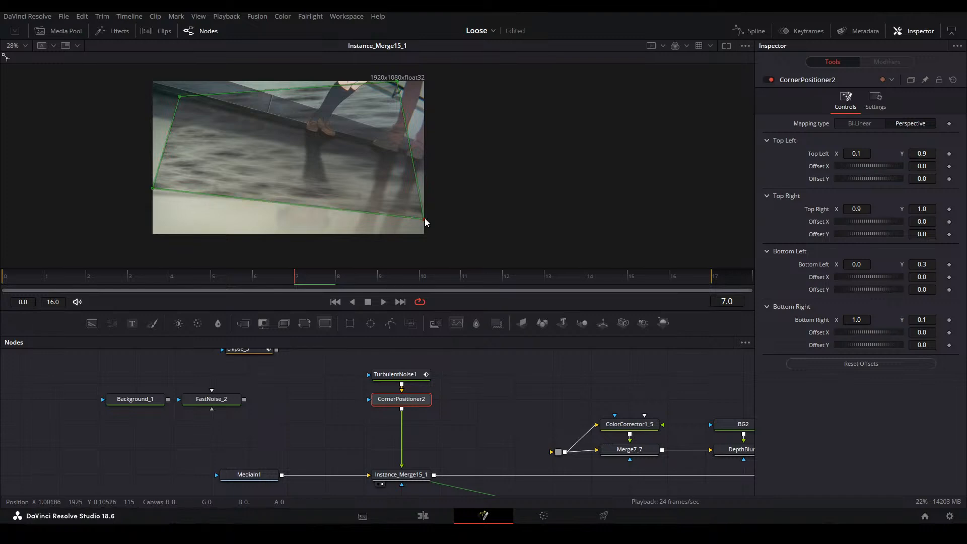
drag(424, 219, 466, 264)
drag(153, 189, 16, 198)
drag(184, 109, 115, 92)
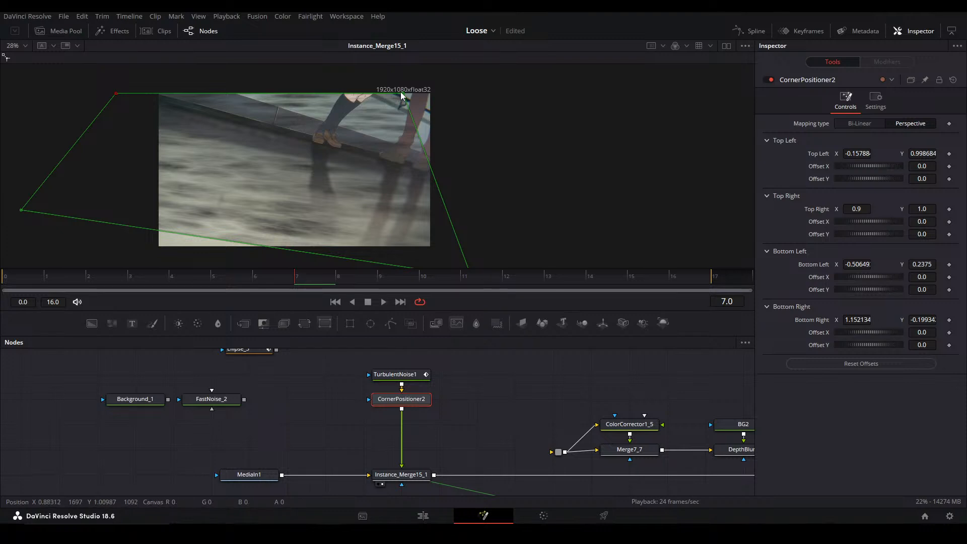
drag(406, 95, 459, 138)
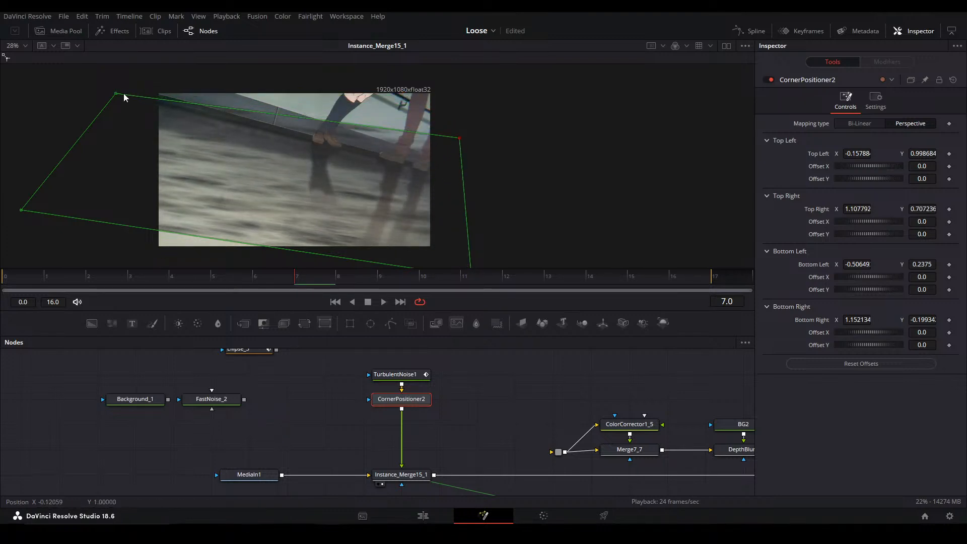
drag(117, 93, 125, 70)
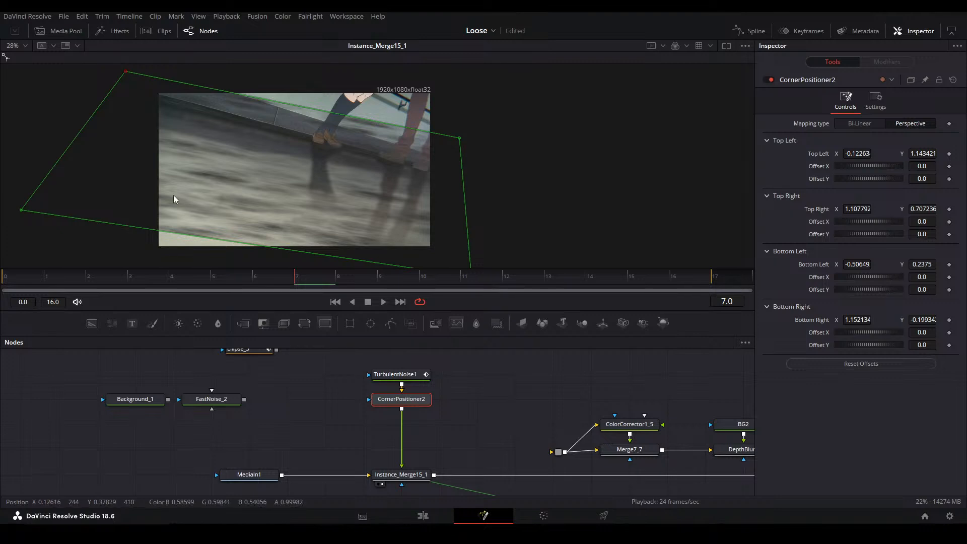
drag(70, 198, 47, 229)
drag(513, 265, 488, 230)
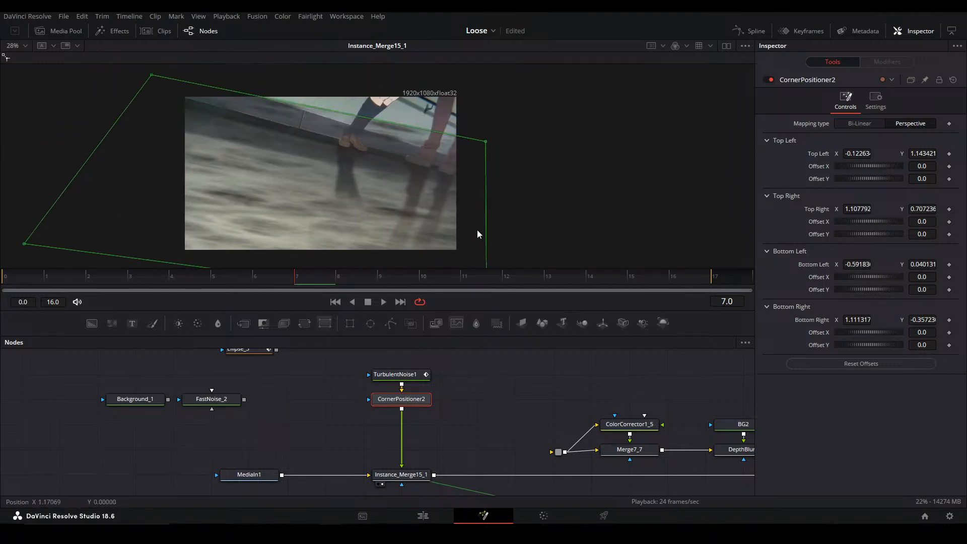
click(507, 352)
key(ctrl+f)
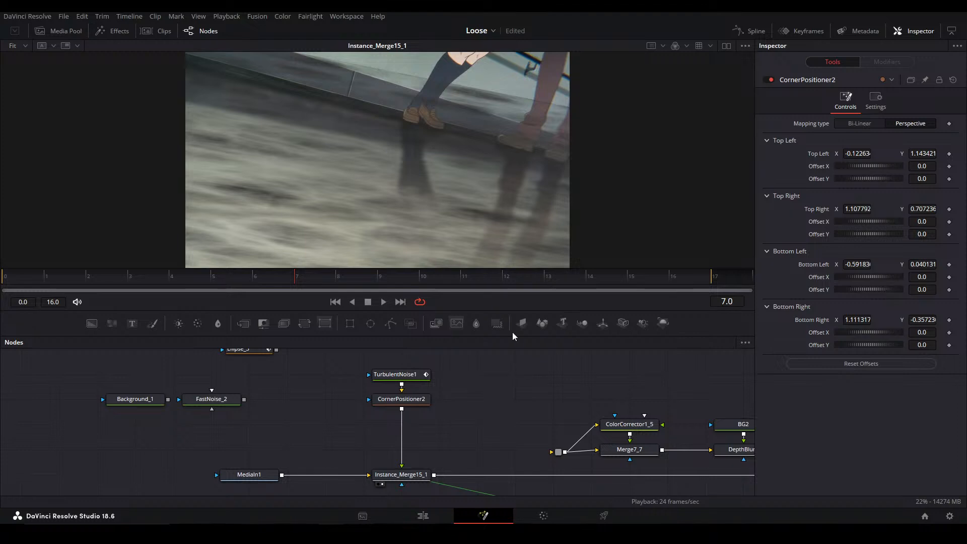
Try the RoughenEdges node between CornerPositioner2 and Instance_Merge15_1, and take it back out of the chain
drag(358, 362, 379, 420)
drag(277, 483, 373, 323)
scroll(362, 371, down, 2)
drag(361, 372, 407, 319)
drag(431, 393, 403, 339)
click(292, 431)
drag(263, 460, 426, 404)
click(427, 404)
drag(358, 418, 387, 378)
drag(308, 400, 317, 387)
click(303, 406)
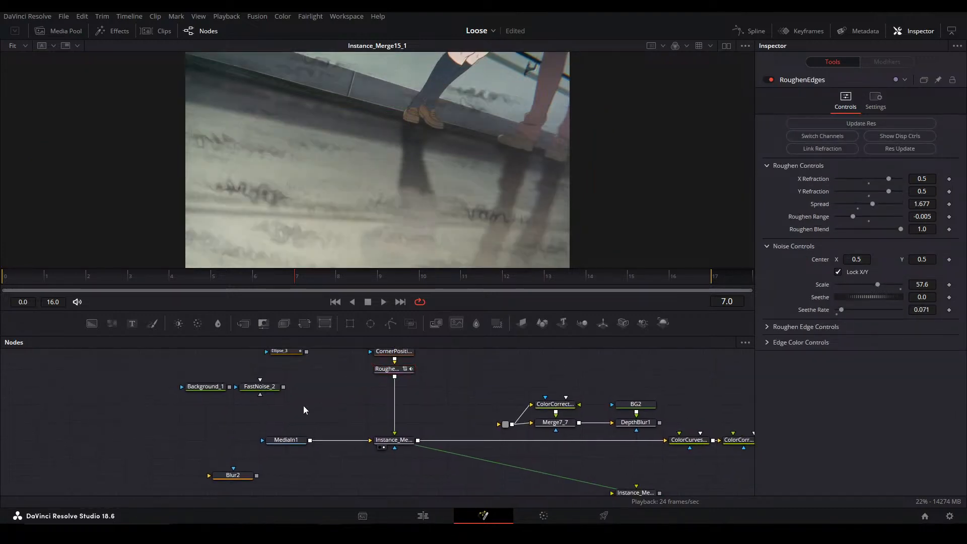
click(397, 372)
drag(400, 372, 265, 425)
Wire BrightnessContrast1 and Blur2 in sequence between CornerPositioner2 and Instance_Merge15_1
click(228, 447)
drag(228, 452, 368, 358)
drag(272, 444, 343, 366)
drag(364, 371, 391, 389)
click(413, 374)
drag(406, 355, 383, 439)
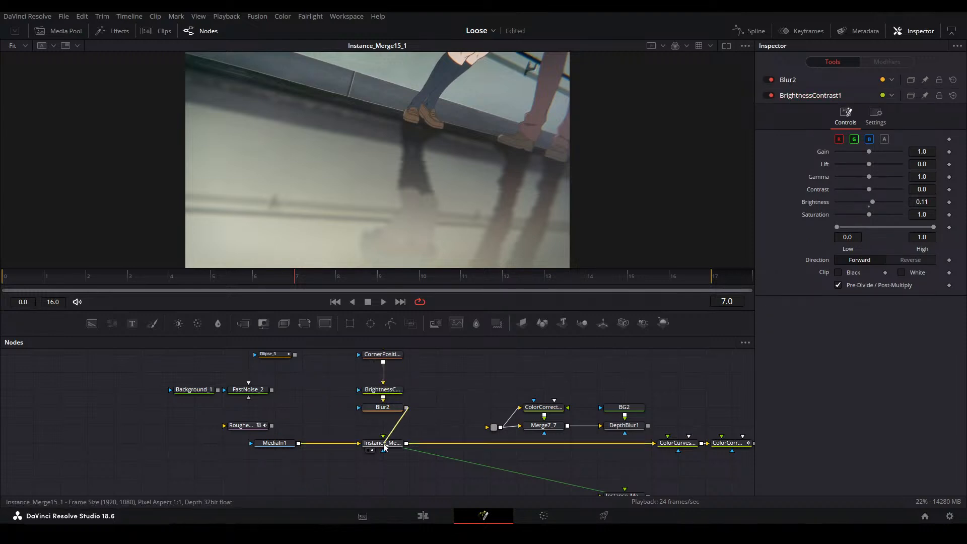
scroll(417, 406, up, 2)
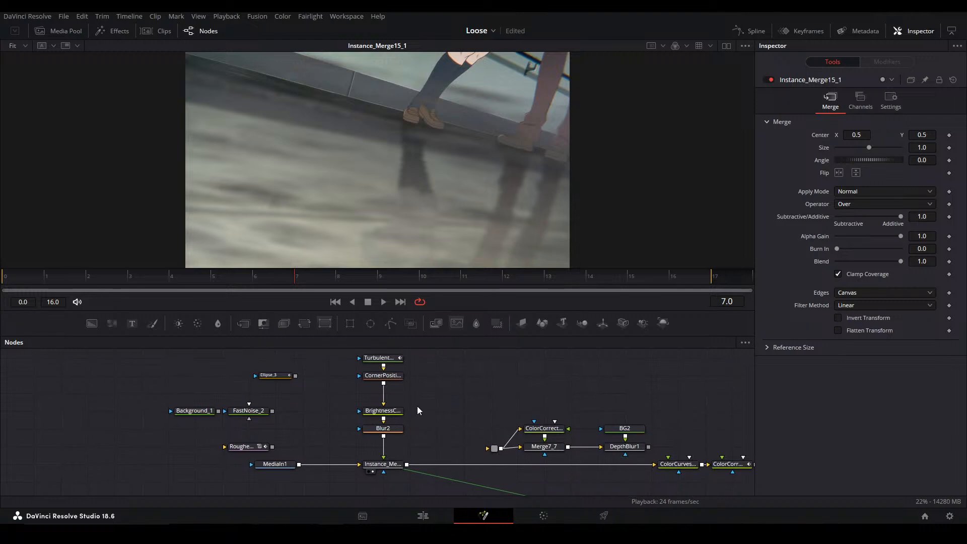
key(ctrl+f)
Tidy the noise chain by moving TurbulentNoise1 and CornerPositioner2 closer to BrightnessContrast1
click(572, 287)
drag(434, 389, 370, 334)
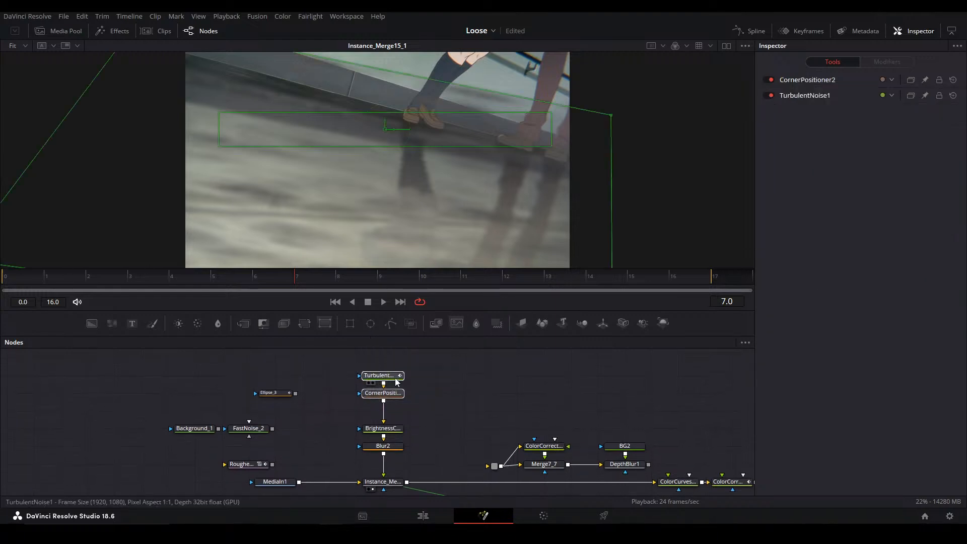
click(387, 393)
click(397, 446)
scroll(413, 443, down, 3)
click(402, 452)
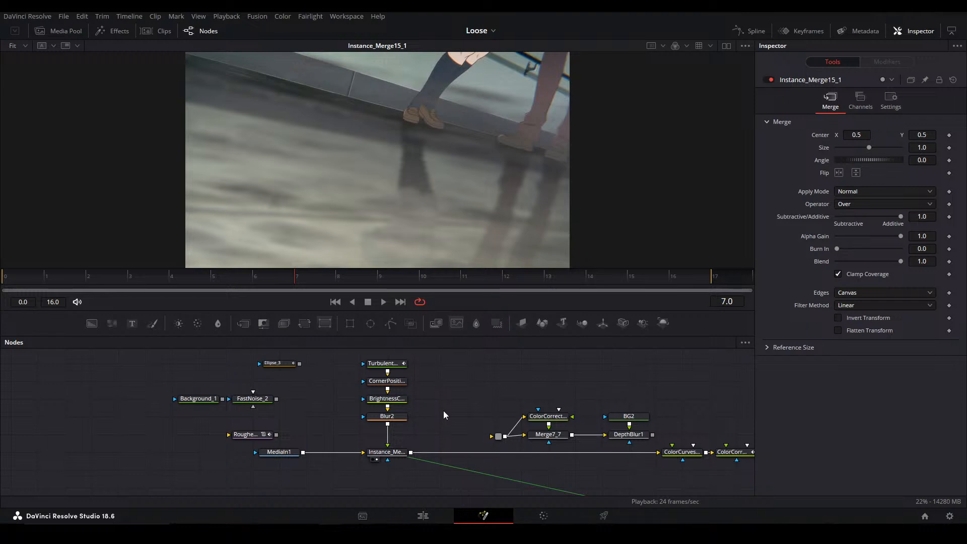
Add two different Edge Detect tools as separate unconnected nodes in the empty space above the noise chain
drag(503, 351, 458, 426)
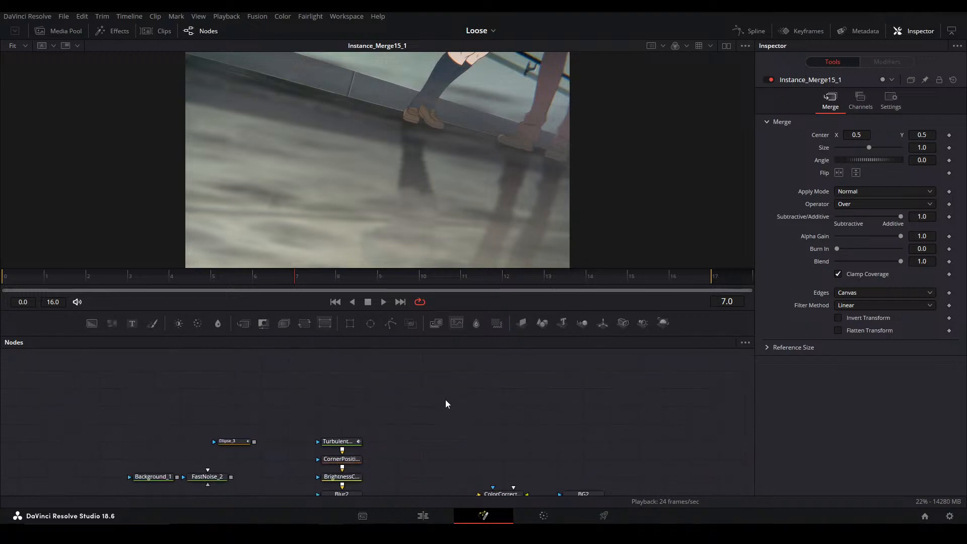
key(shift+space)
text(edge)
key(Return)
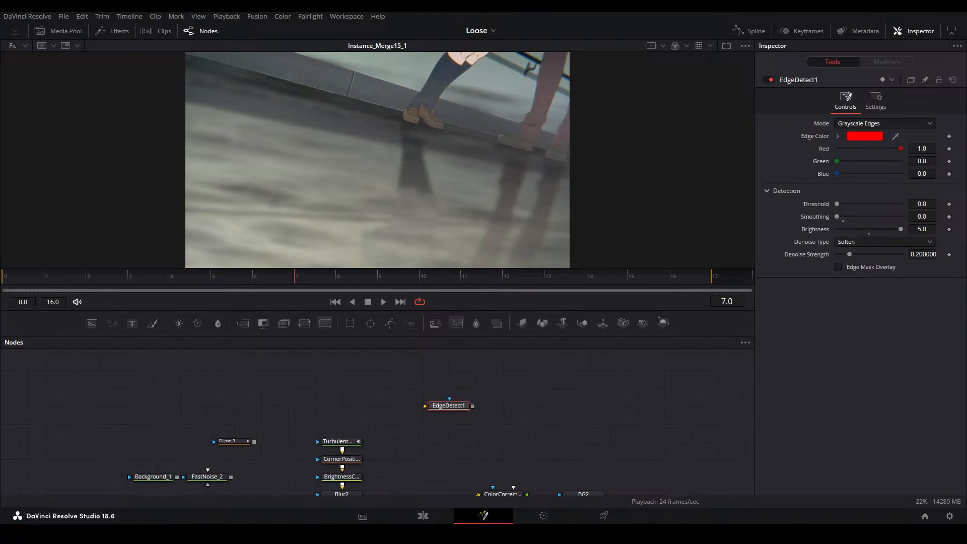
click(535, 406)
key(shift+space)
text(edge)
key(Up)
key(Return)
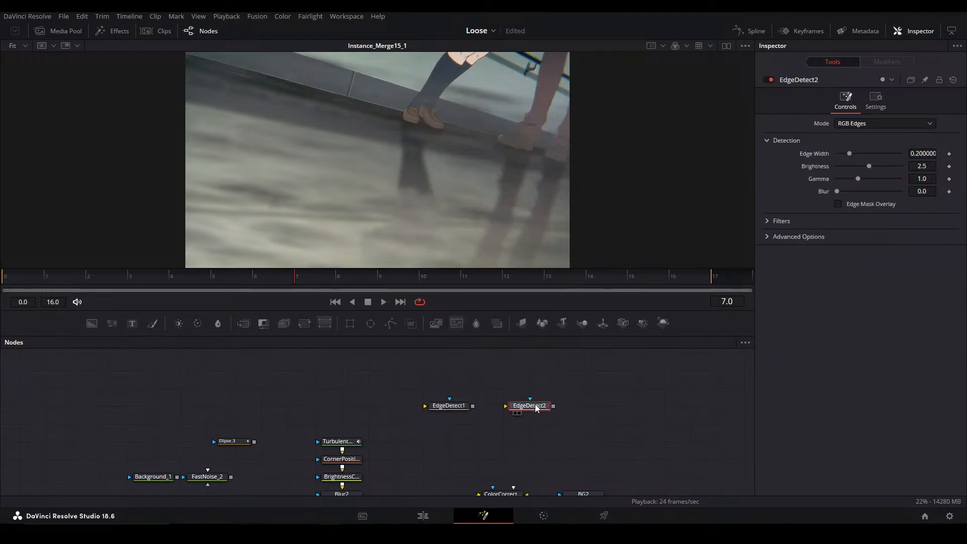
Examine the settings of both Edge Detect nodes and set EdgeDetect2's mode to Grayscale Edges
scroll(472, 411, up, 3)
click(461, 403)
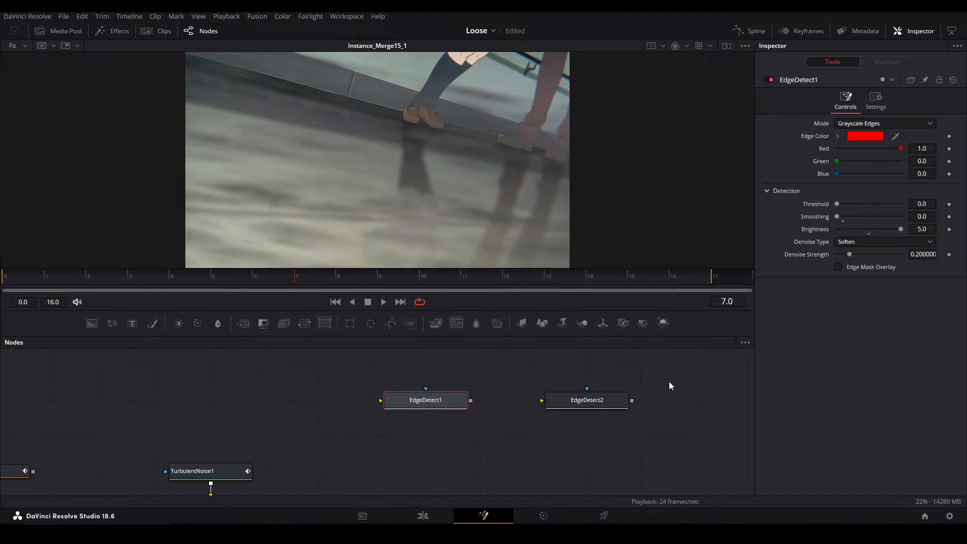
click(605, 409)
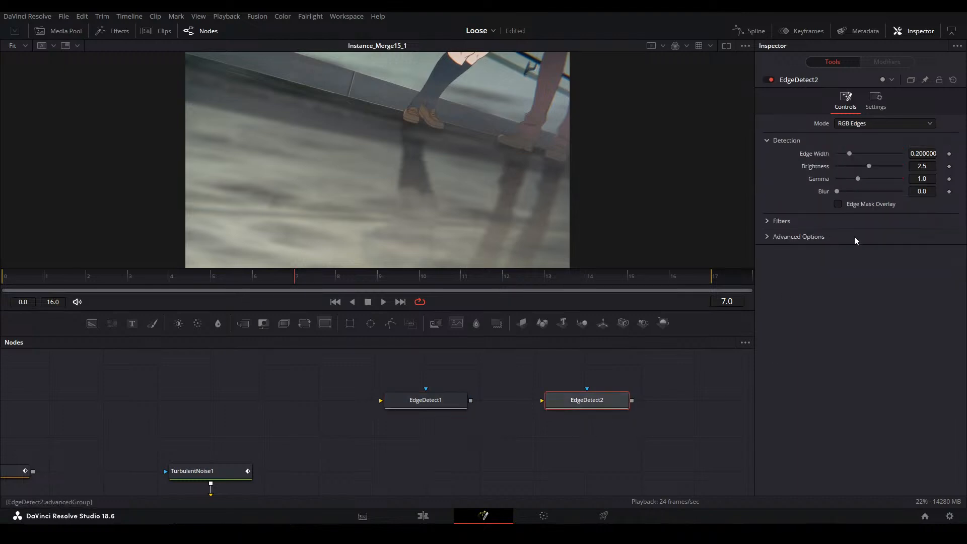
click(768, 224)
click(766, 224)
click(766, 237)
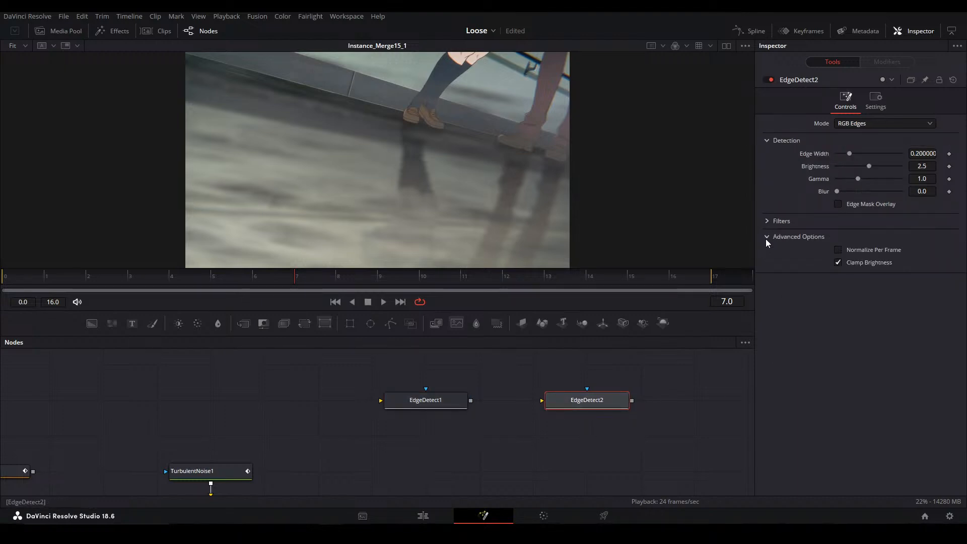
click(768, 237)
click(859, 124)
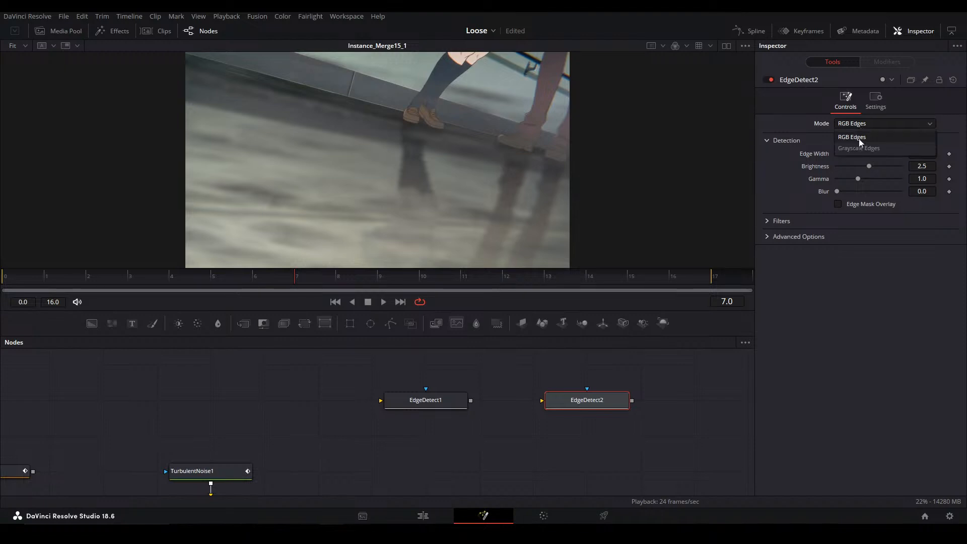
click(853, 149)
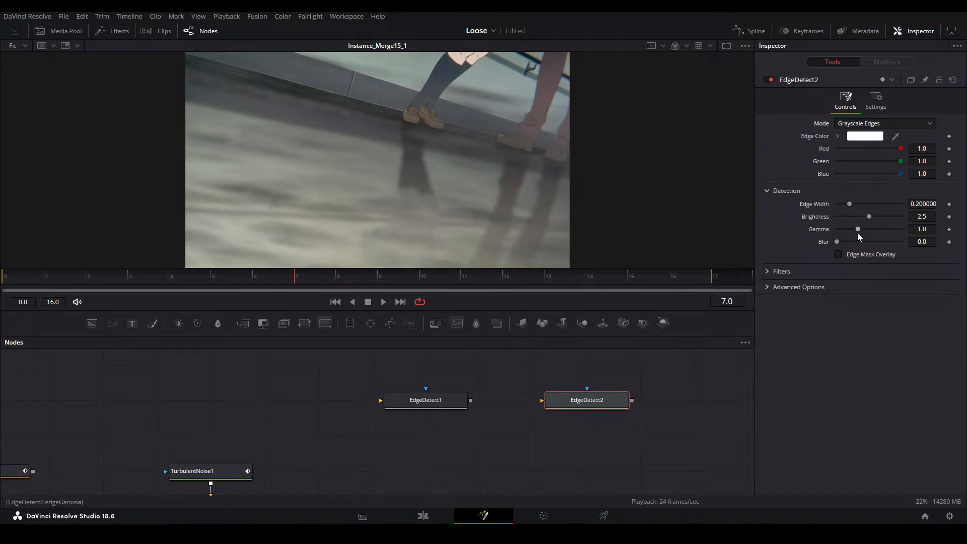
Pin the settings of both Edge Detect nodes open together to compare their detection options
drag(400, 451, 590, 365)
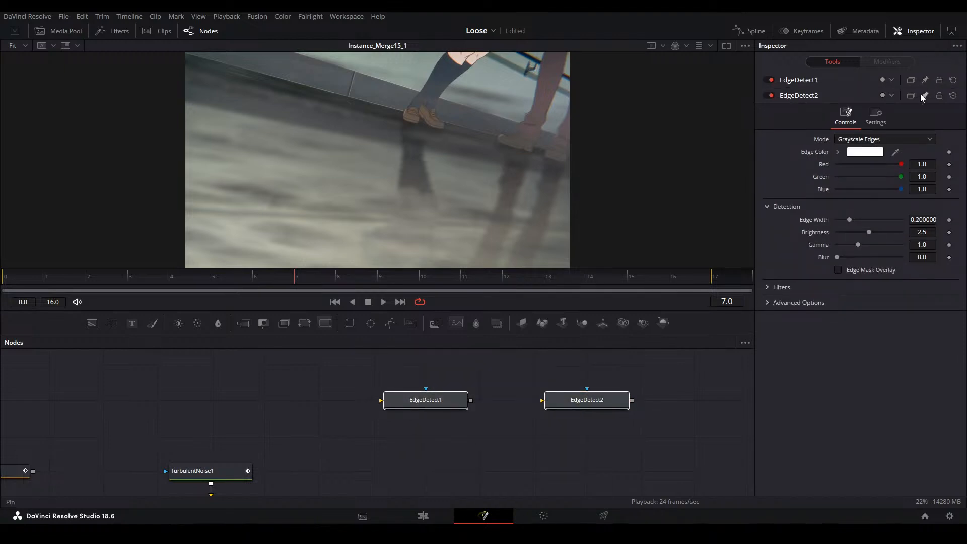
click(847, 83)
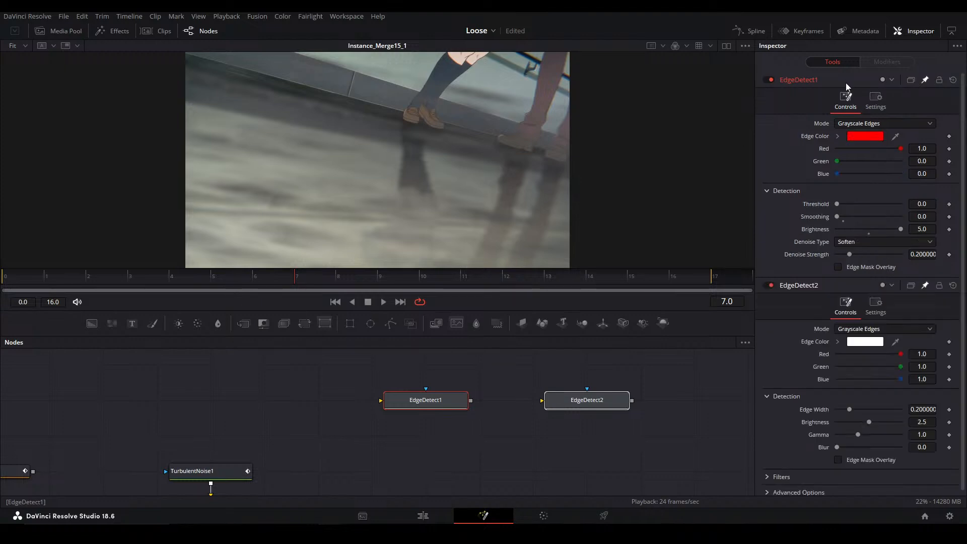
click(652, 411)
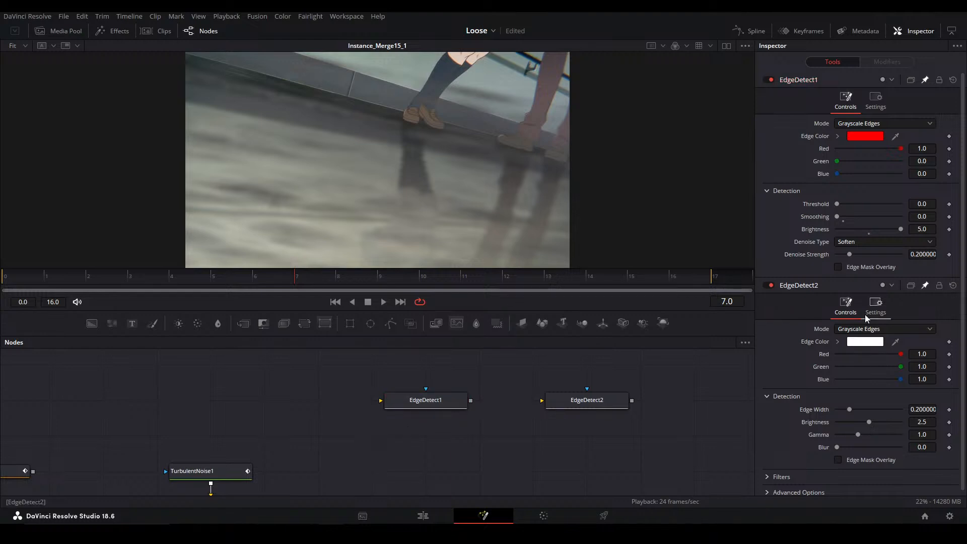
Delete the two Edge Detect nodes from the node graph
drag(254, 437, 635, 365)
scroll(367, 417, down, 2)
key(Delete)
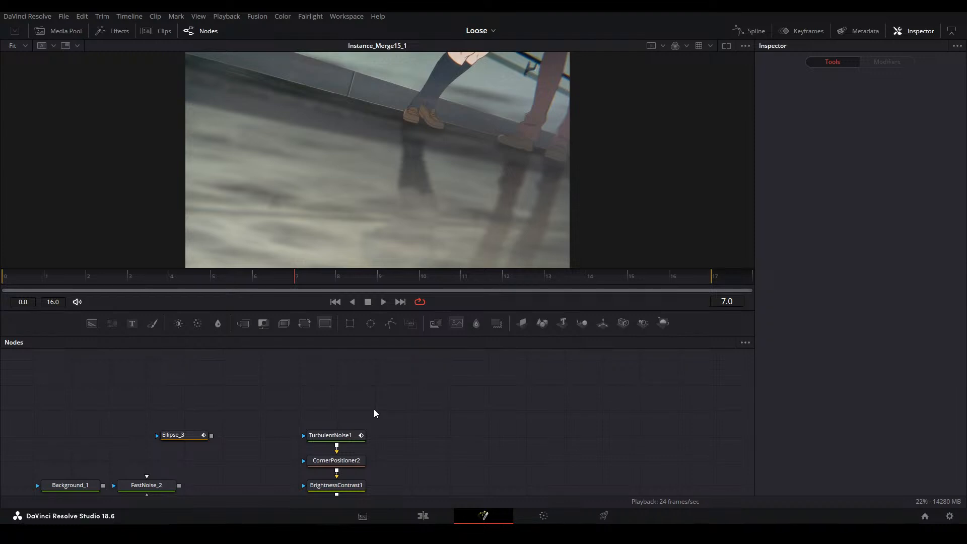
Display the final MediaOut1 result of the node chain in the viewer
drag(390, 492, 435, 392)
drag(541, 444, 305, 426)
mouse_move(563, 415)
mouse_down()
mouse_move(408, 449)
mouse_move(565, 431)
mouse_up()
click(646, 475)
key(2)
click(563, 434)
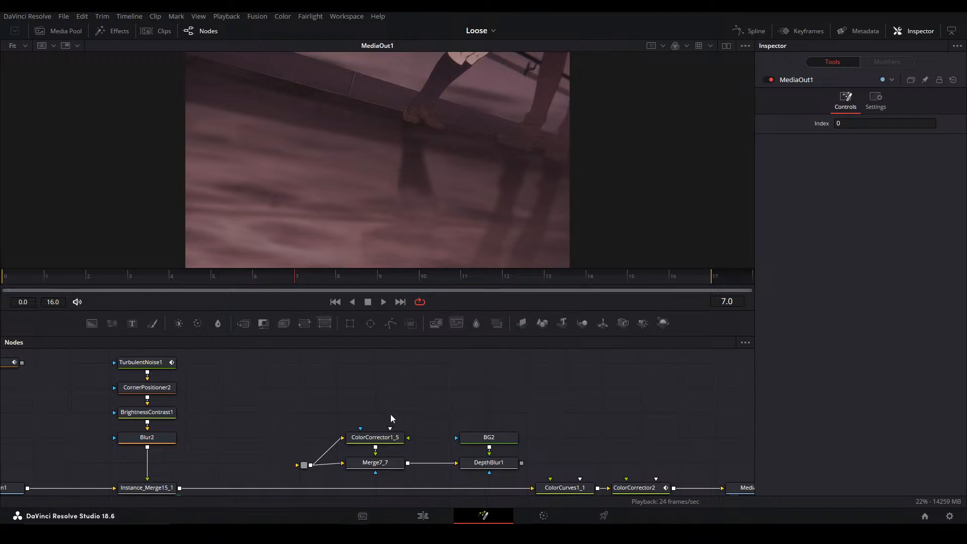
Wire the ColorCorrector1_5, Merge7_7 and DepthBlur1 branch between Instance_Merge15_1 and ColorCurves1_1, aligned with the main node row
drag(321, 413, 298, 392)
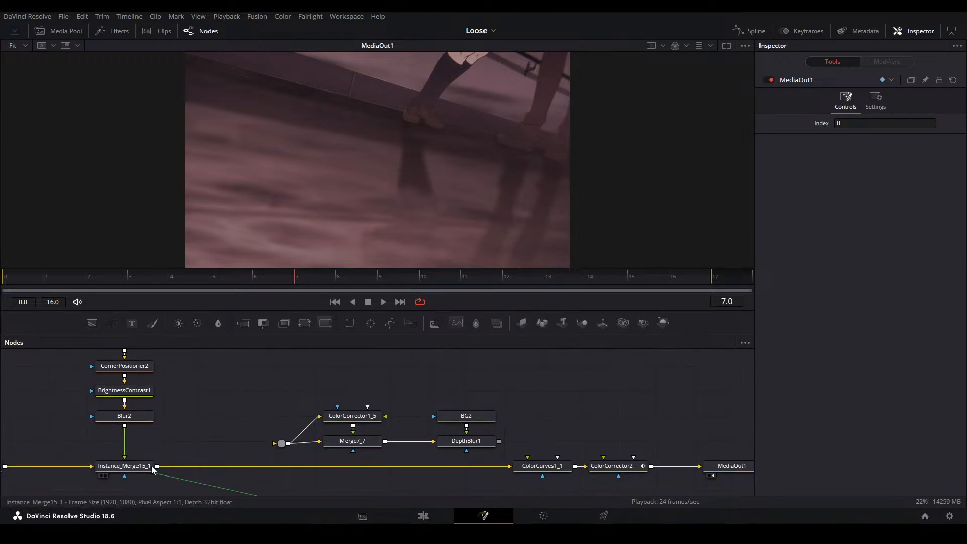
drag(157, 466, 276, 445)
click(487, 466)
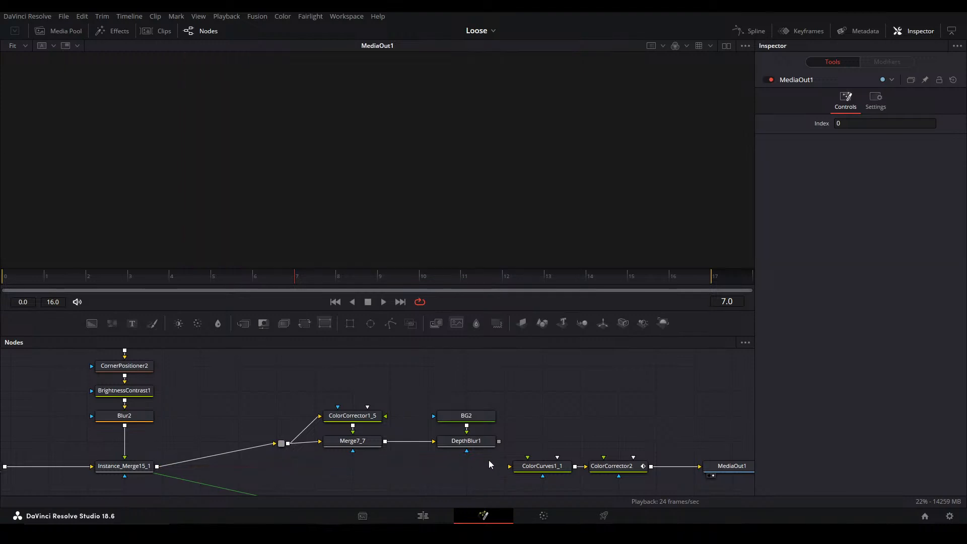
drag(498, 442, 513, 468)
drag(242, 477, 427, 441)
Inspect the output after each stage: Merge7_7, DepthBlur1, ColorCurves1_1, ColorCorrector2 and finally MediaOut1
click(428, 469)
key(2)
click(475, 425)
click(316, 469)
key(2)
click(427, 466)
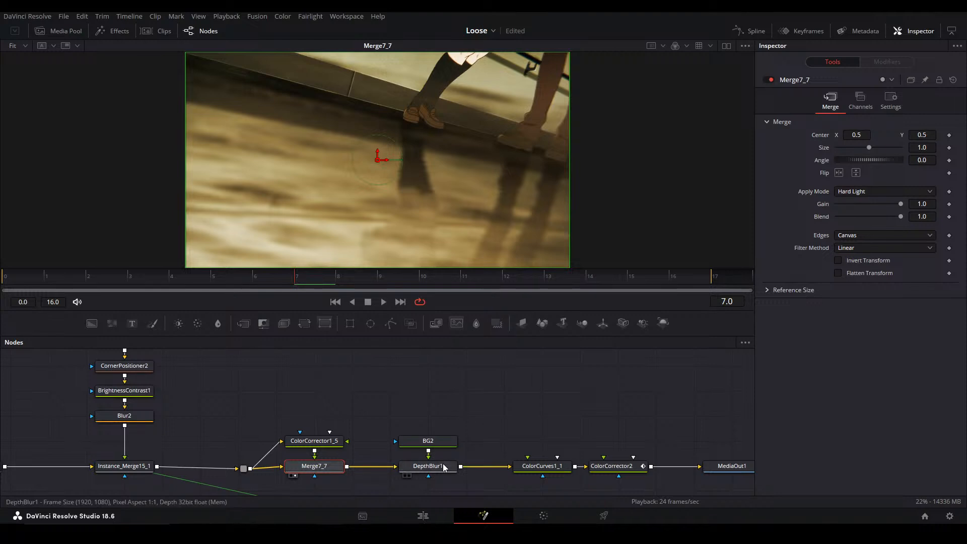
key(2)
click(542, 465)
key(2)
click(611, 466)
key(2)
click(630, 439)
drag(535, 407, 438, 397)
click(631, 456)
key(2)
click(476, 411)
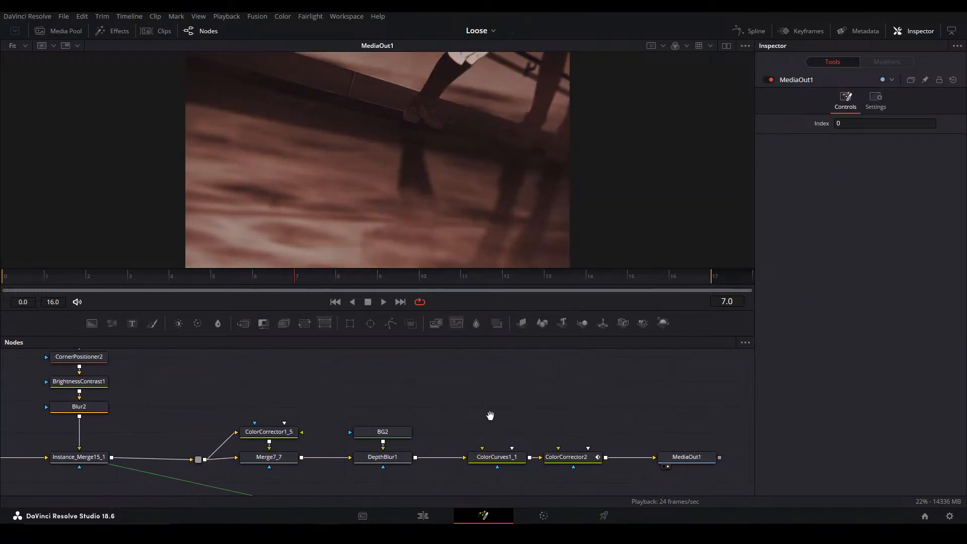
Move Instance_Merge15_1 and the noise nodes stacked above it closer to MediaIn1
scroll(418, 408, down, 3)
drag(268, 427, 374, 436)
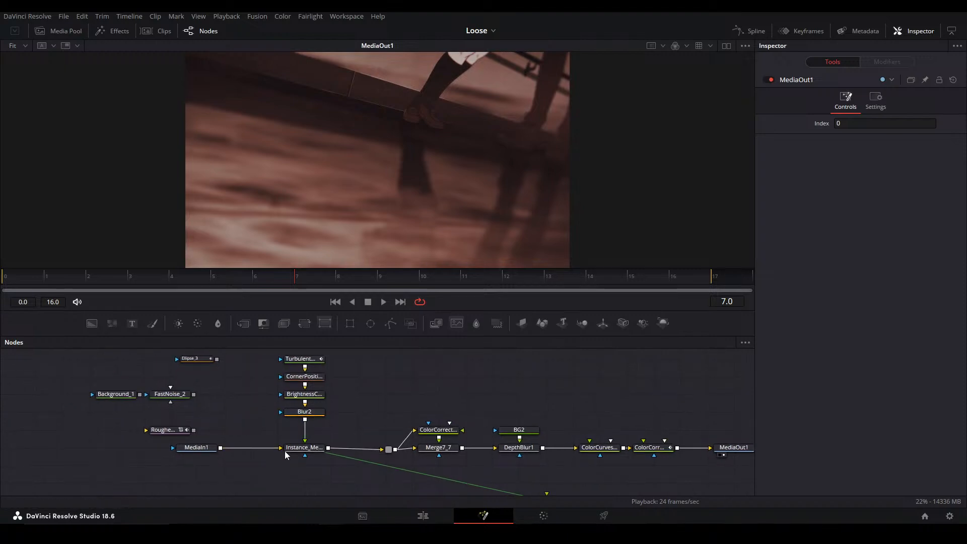
drag(276, 465, 325, 353)
drag(319, 390, 295, 393)
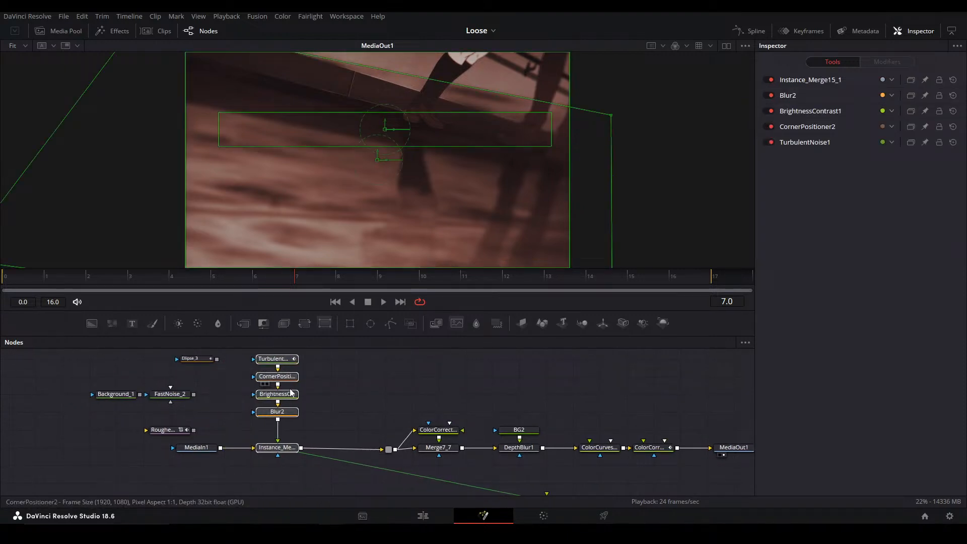
Make room below CornerPositioner2 and insert a Merge node ahead of BrightnessContrast1
drag(279, 407, 305, 367)
drag(340, 409, 340, 391)
click(352, 411)
click(328, 390)
key(m)
Connect FastNoise_2 to the new Merge1 node beside it and display Merge1's result in the viewer
drag(242, 426, 317, 408)
click(248, 416)
drag(242, 424, 316, 409)
click(317, 409)
key(2)
drag(228, 424, 283, 407)
click(314, 406)
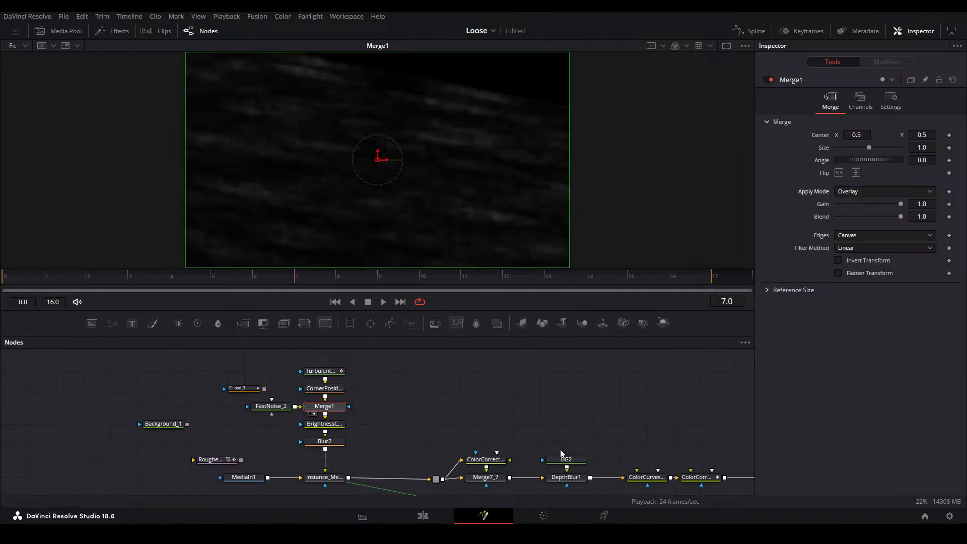
Try Merge1's Darken and Lighten apply modes, and settle on Linear Dodge
click(853, 195)
click(854, 232)
click(843, 192)
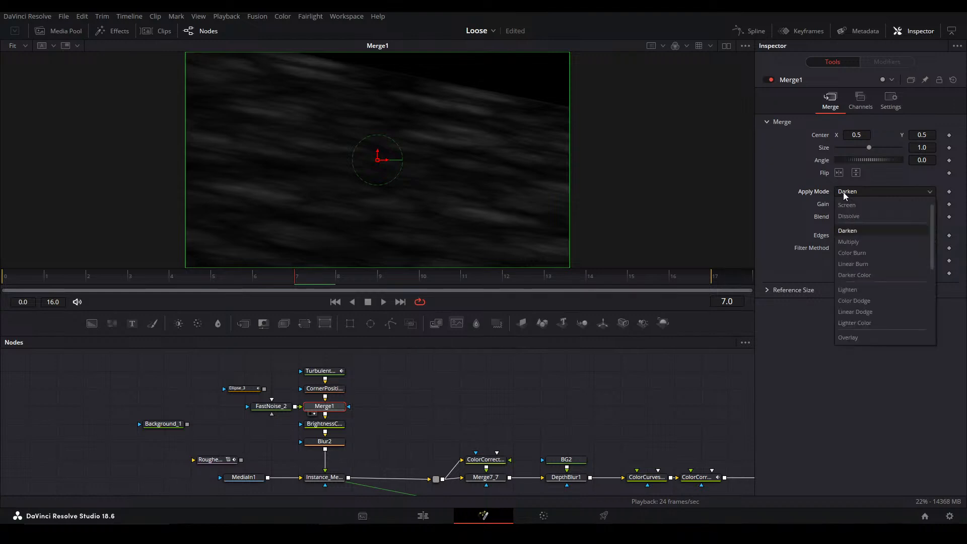
click(851, 290)
scroll(825, 196, down, 5)
scroll(825, 196, up, 1)
scroll(826, 196, up, 1)
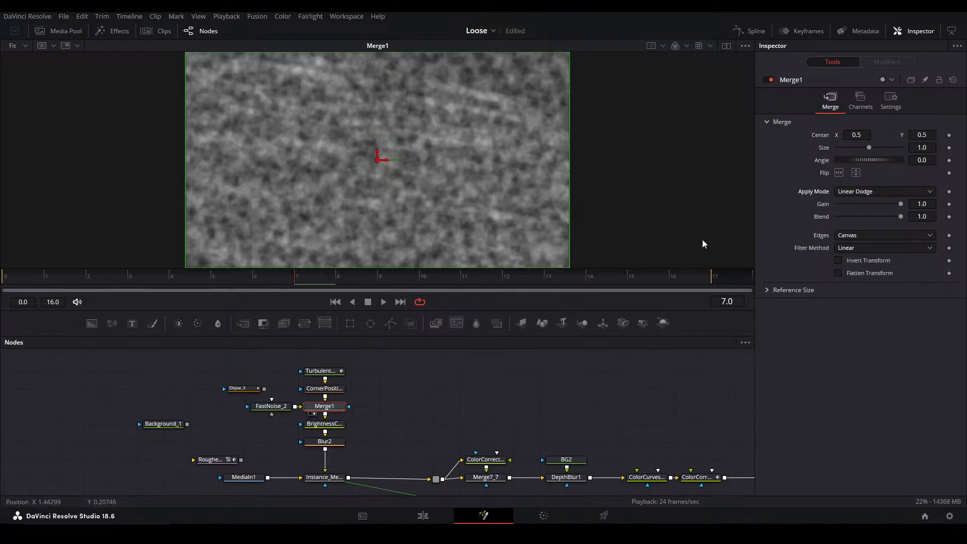
View the composite at Instance_Merge15_1 and pull FastNoise_2 back out of Merge1
click(332, 479)
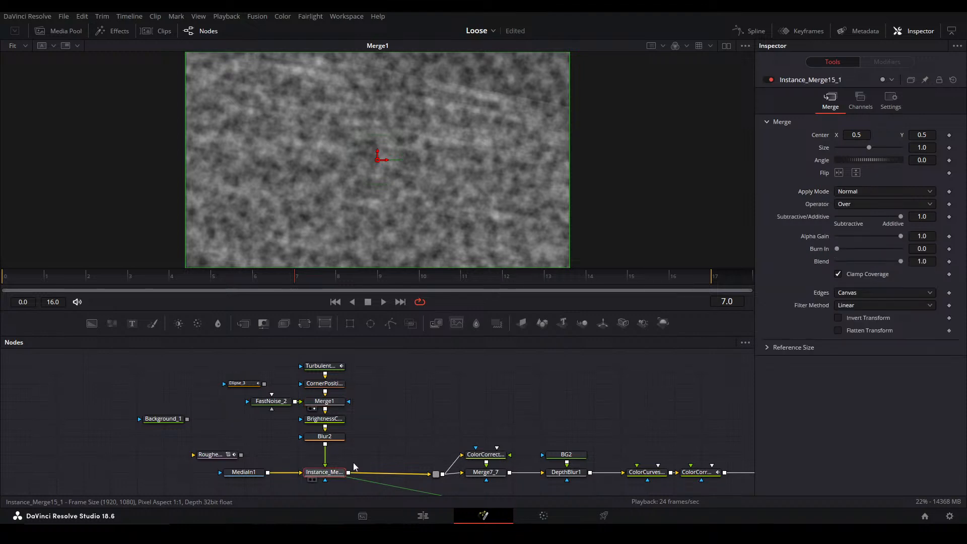
key(2)
click(377, 446)
click(340, 478)
drag(283, 402, 245, 401)
click(384, 411)
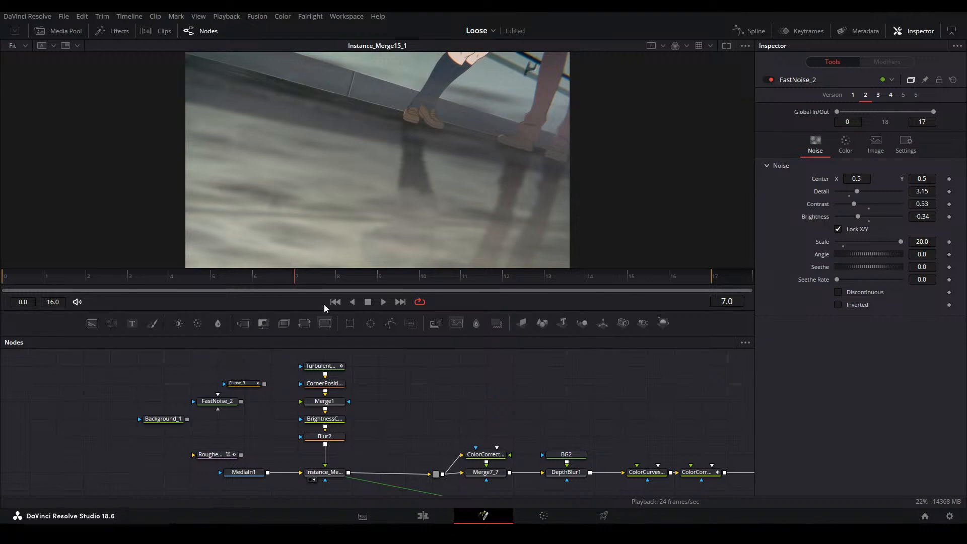
Save the Loose project
drag(411, 395, 400, 387)
key(ctrl+s)
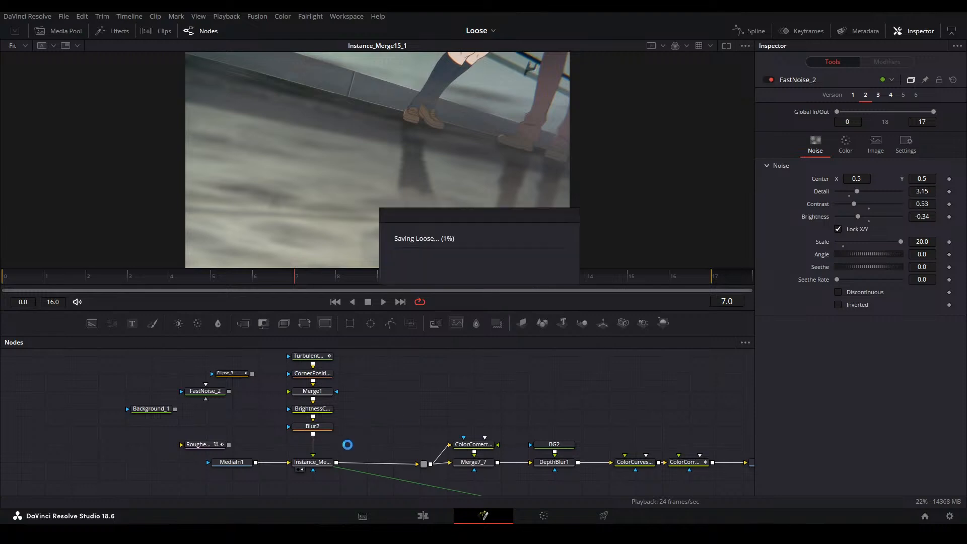
drag(345, 442, 351, 449)
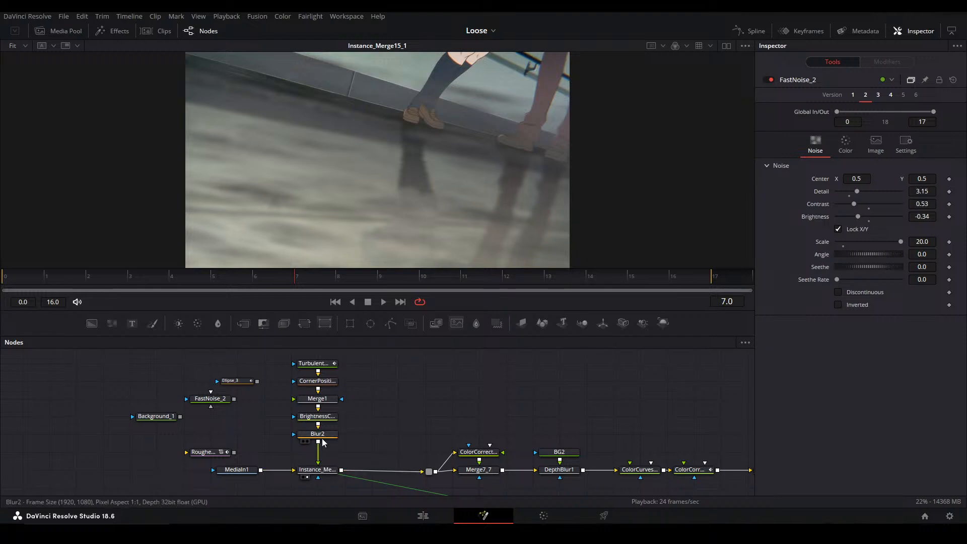
View Blur2 and Instance_Merge15_1, and shift the stack from TurbulentNoise1 to Blur2 down directly above Instance_Merge15_1
click(335, 436)
key(1)
click(317, 469)
key(1)
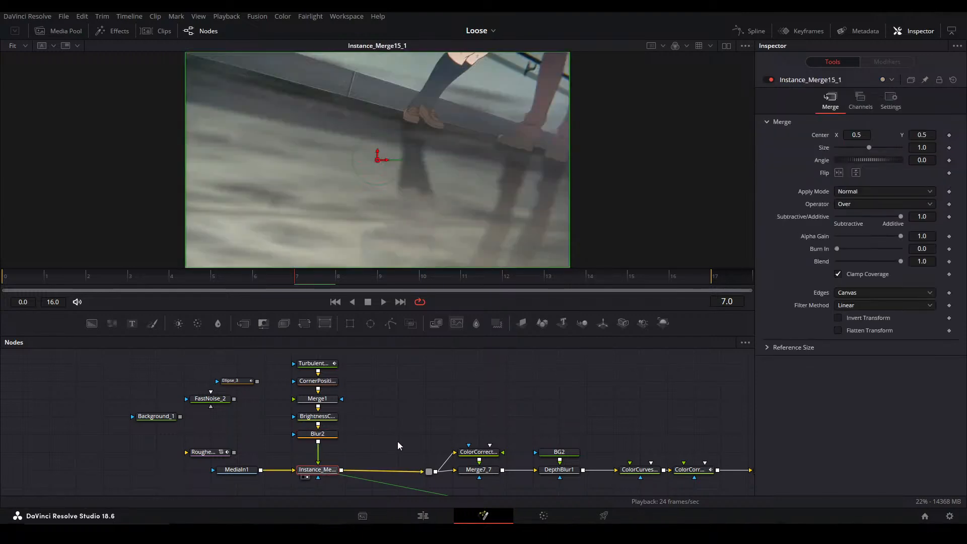
drag(385, 442, 324, 384)
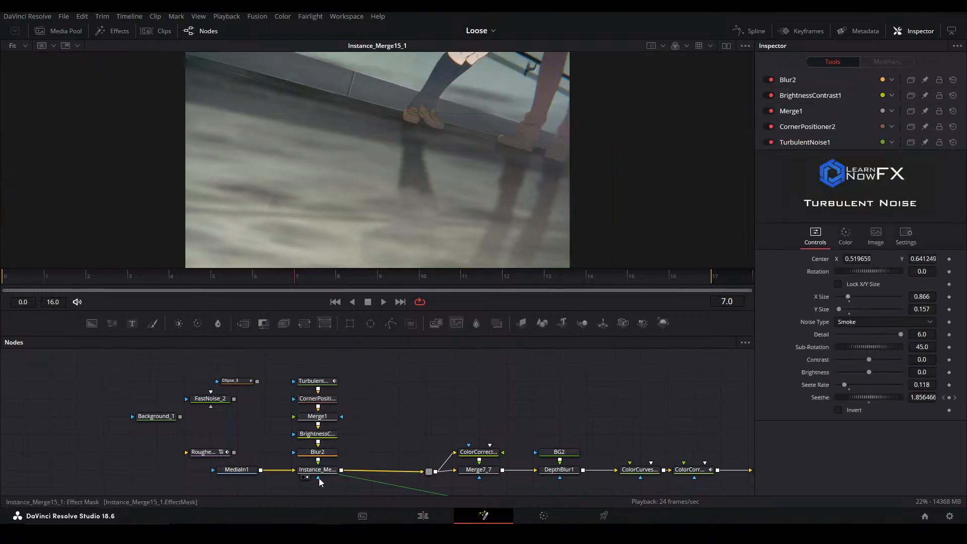
click(384, 435)
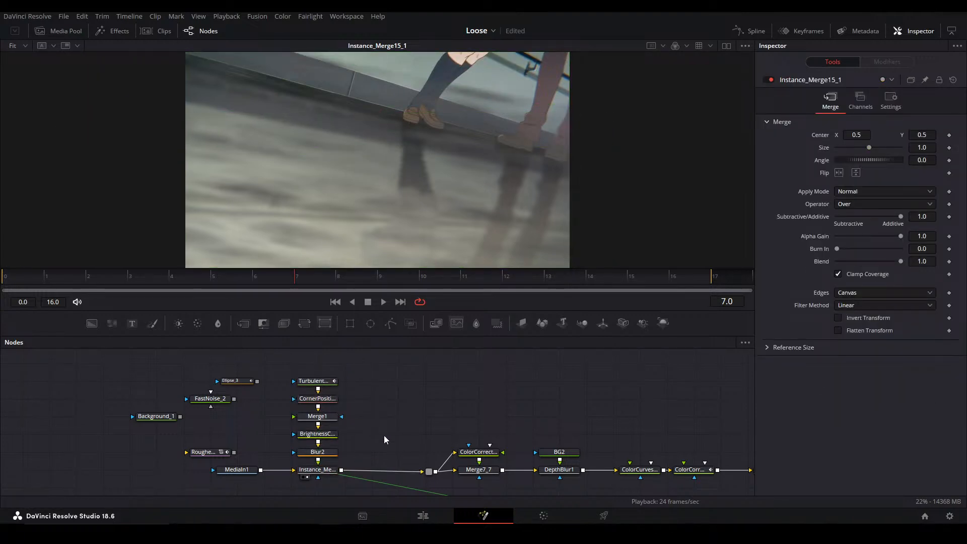
Compare the image at ColorCorrector2, Merge7_7 and DepthBlur1 to see how grading affects the noise
scroll(373, 448, down, 3)
scroll(373, 434, up, 4)
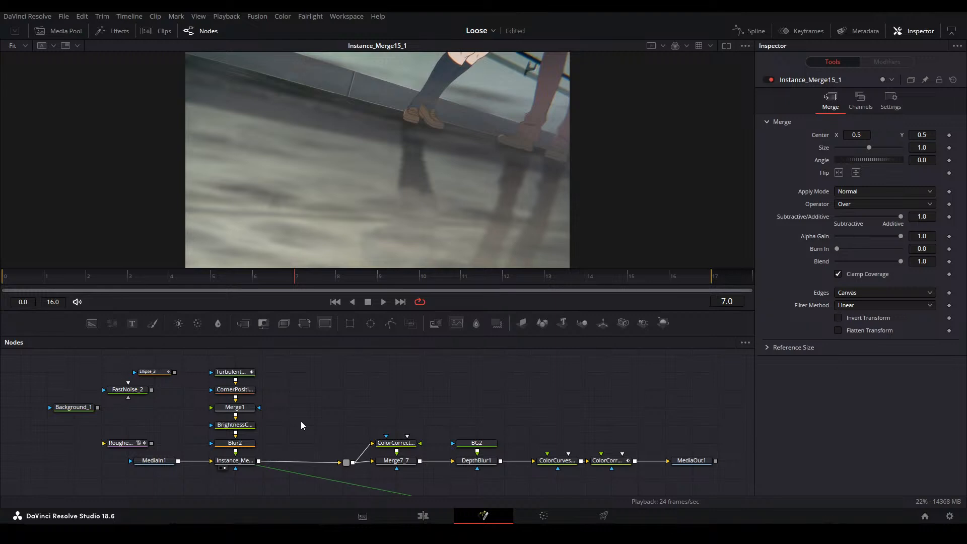
click(619, 461)
key(1)
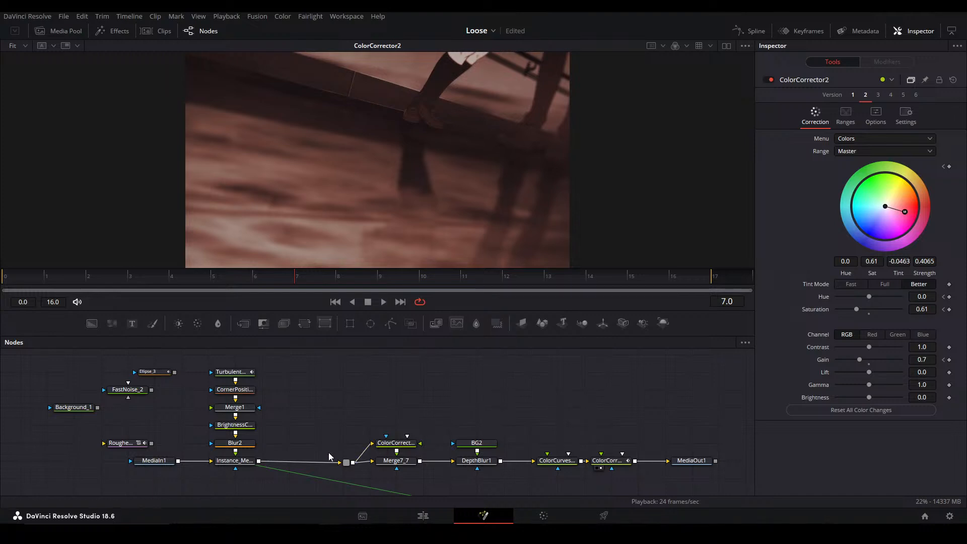
click(397, 461)
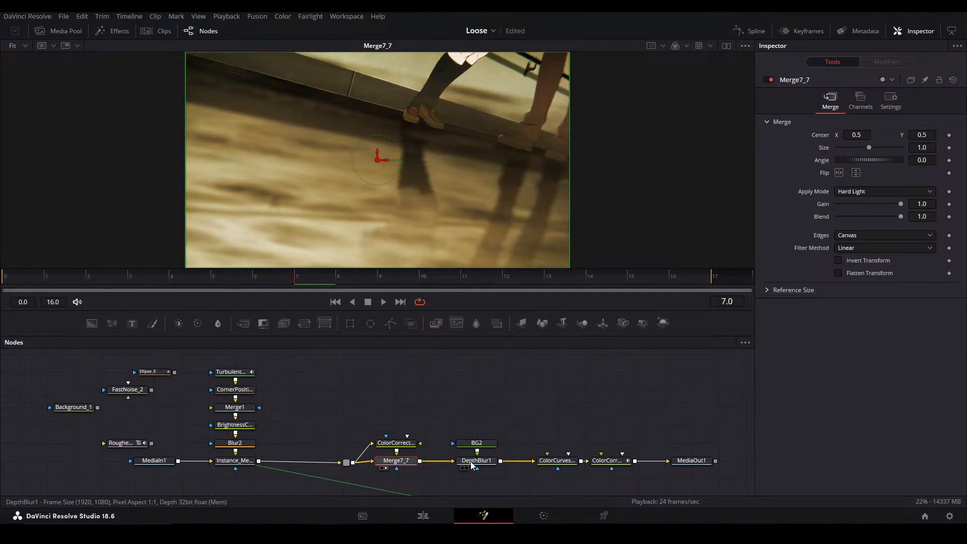
click(476, 460)
click(607, 460)
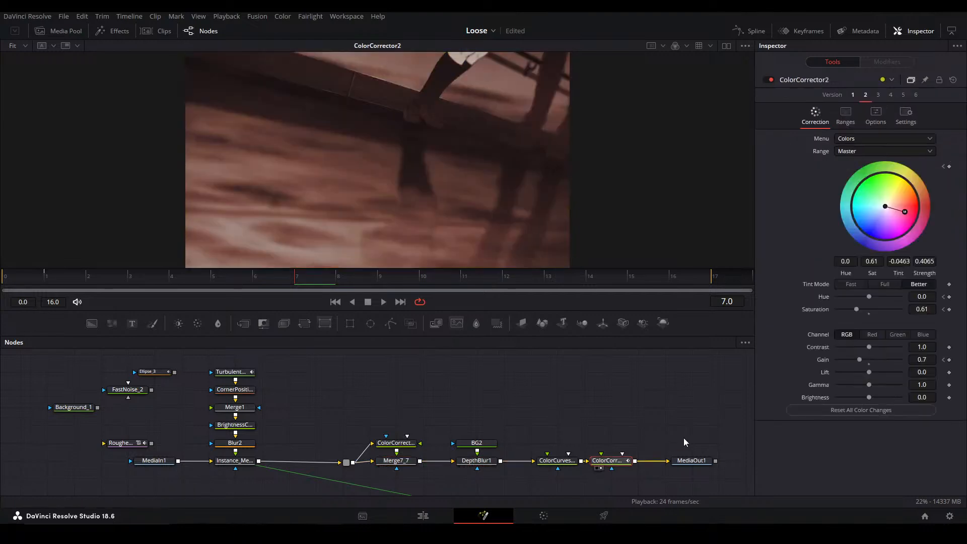
Compare the isolated noise at Blur2 with the composite at Instance_Merge15_1
click(240, 461)
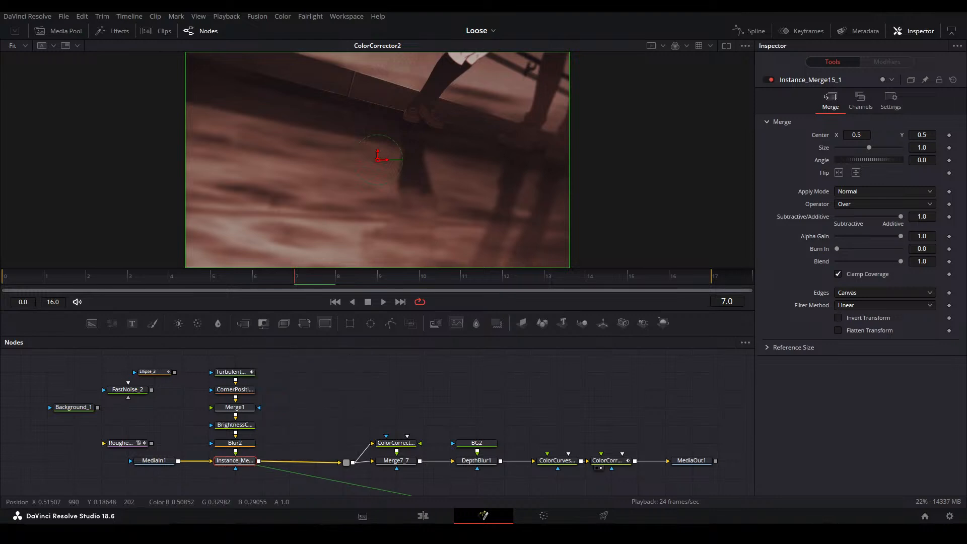
click(244, 444)
key(2)
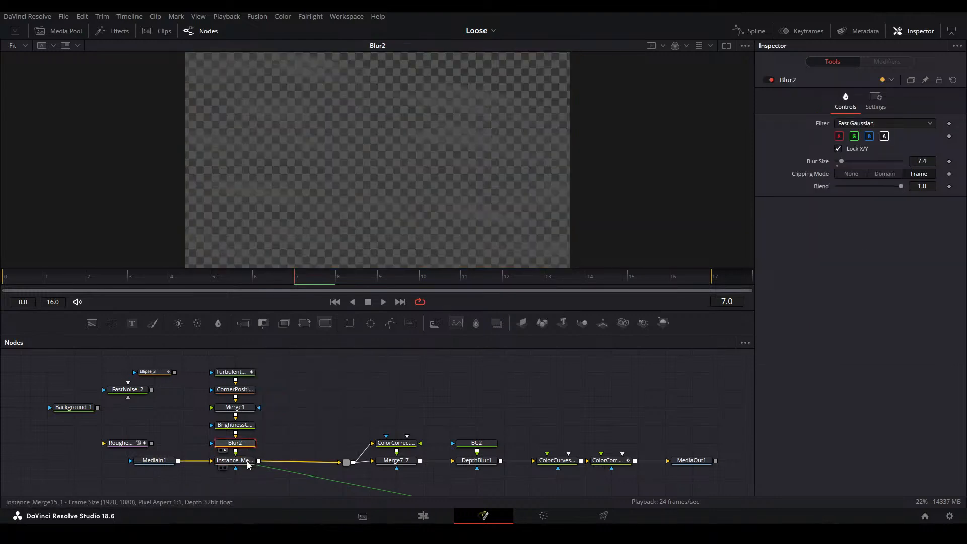
click(247, 462)
key(2)
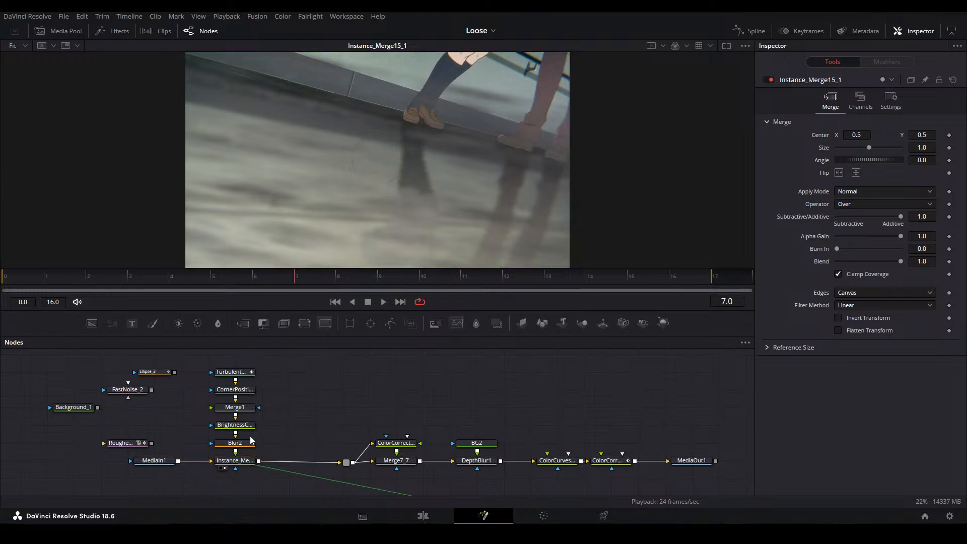
click(244, 443)
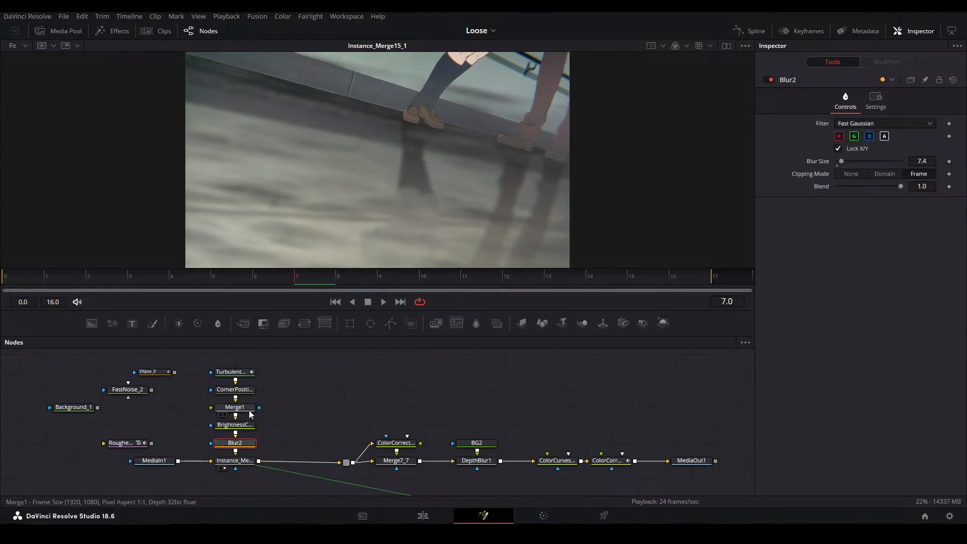
Extract Merge1 from the noise chain and set BrightnessContrast1's brightness to 0.193
drag(245, 409, 300, 409)
click(235, 424)
drag(915, 185, 957, 186)
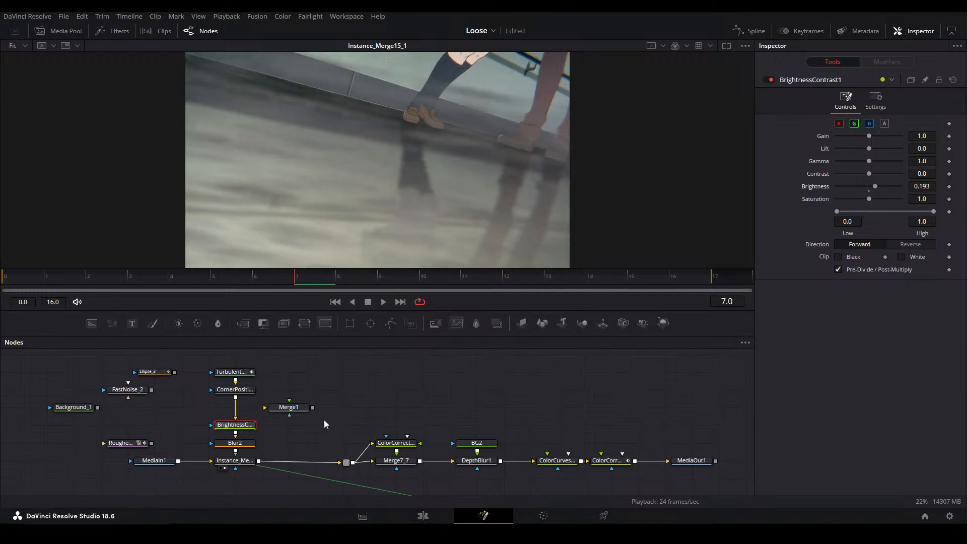
Check the brightened noise at Merge7_7 and in the final MediaOut1 result
click(397, 461)
key(1)
click(479, 464)
click(691, 461)
key(1)
Tidy the graph by placing BrightnessContrast1 directly under CornerPositioner2 and moving the loose Merge1 farther from the noise chain
drag(373, 414, 421, 394)
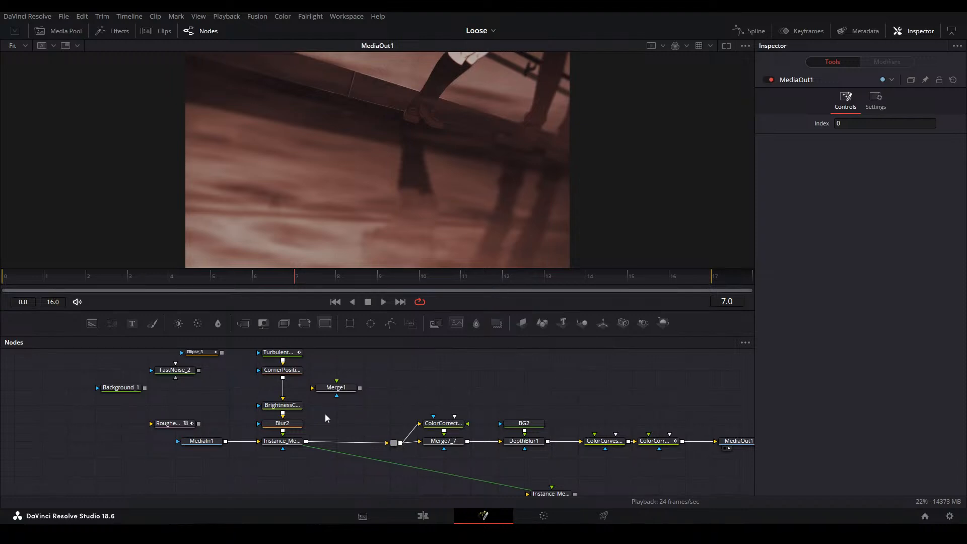
drag(282, 405, 390, 387)
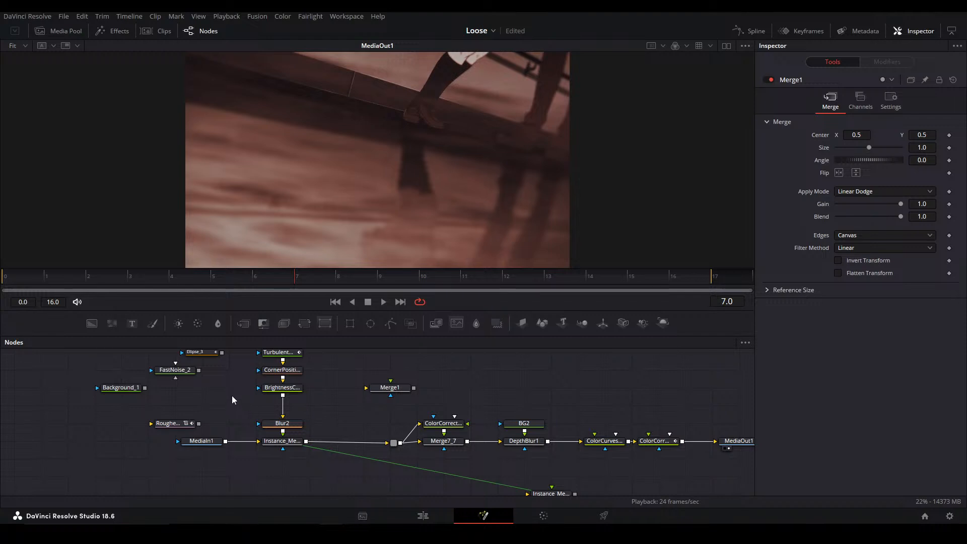
drag(225, 407, 258, 392)
Insert a Merge node after Instance_Merge15_1 and feed it with a new FastNoise node
drag(323, 418, 361, 435)
key(m)
click(291, 374)
drag(112, 324, 421, 395)
Show FastNoise_3 and MediaOut1 in side-by-side viewers and lower the noise's Color 1 alpha to make its dark areas transparent
key(1)
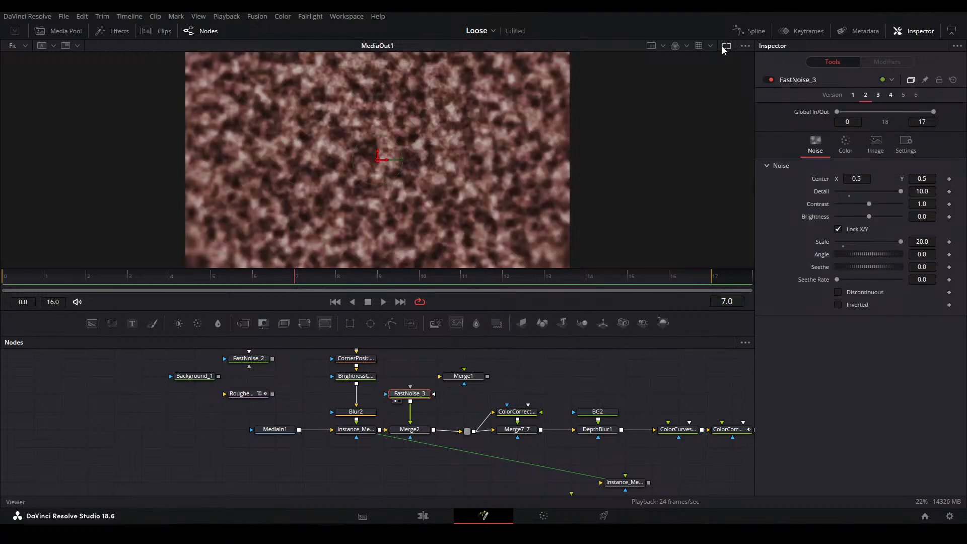
click(726, 47)
click(845, 143)
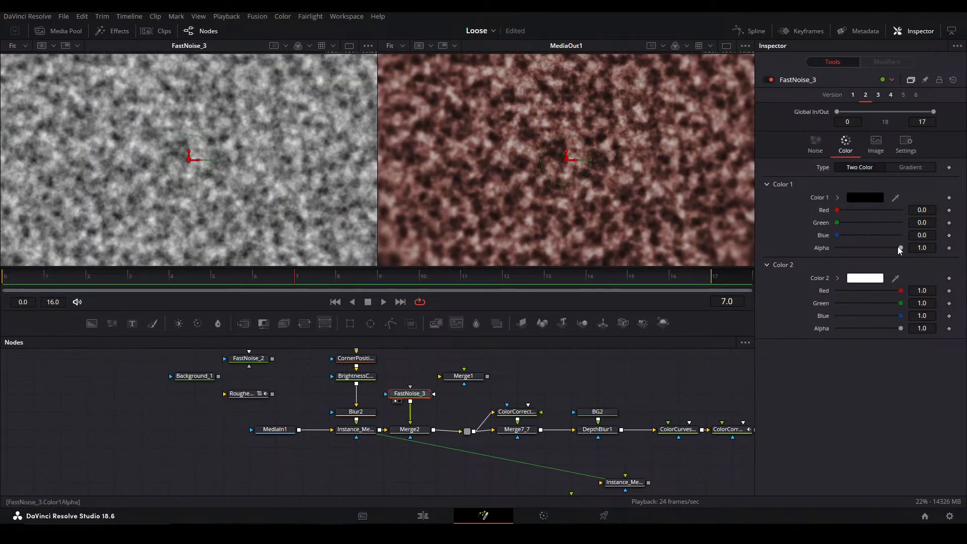
drag(896, 246, 788, 206)
Set FastNoise_3's detail to 2.83, contrast to 1.0, brightness to -0.34 and scale to 2.83
click(813, 146)
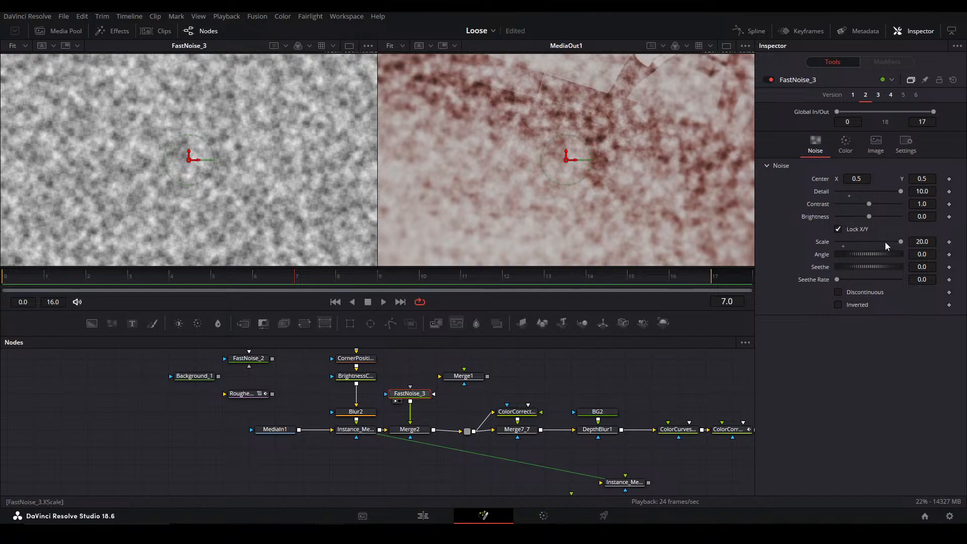
drag(899, 242, 846, 242)
mouse_move(869, 203)
mouse_down()
mouse_move(890, 204)
mouse_move(858, 217)
mouse_move(855, 192)
mouse_up()
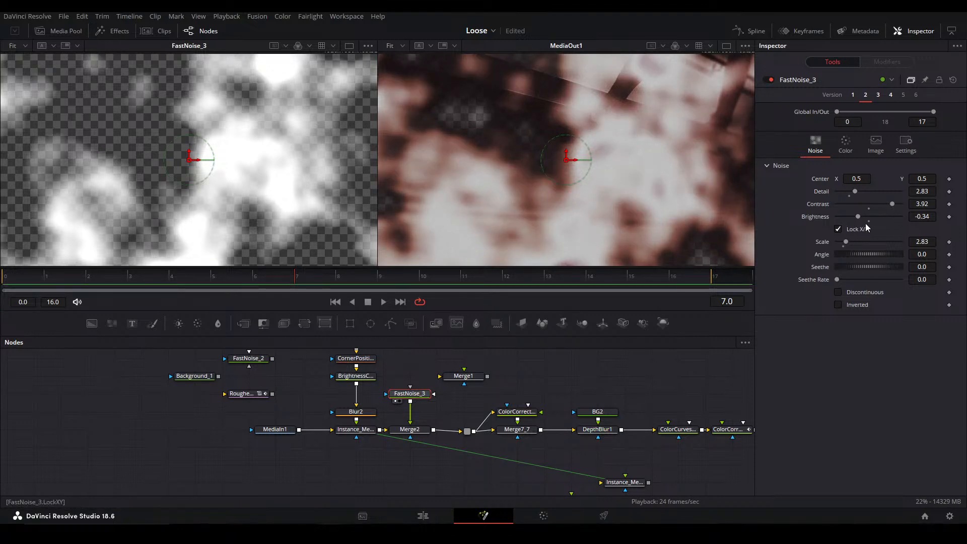
click(871, 204)
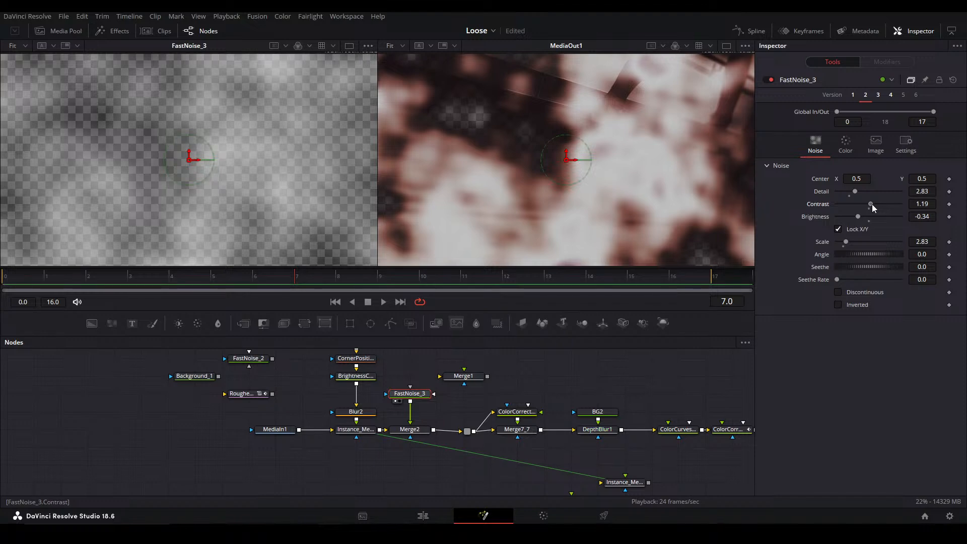
double_click(818, 206)
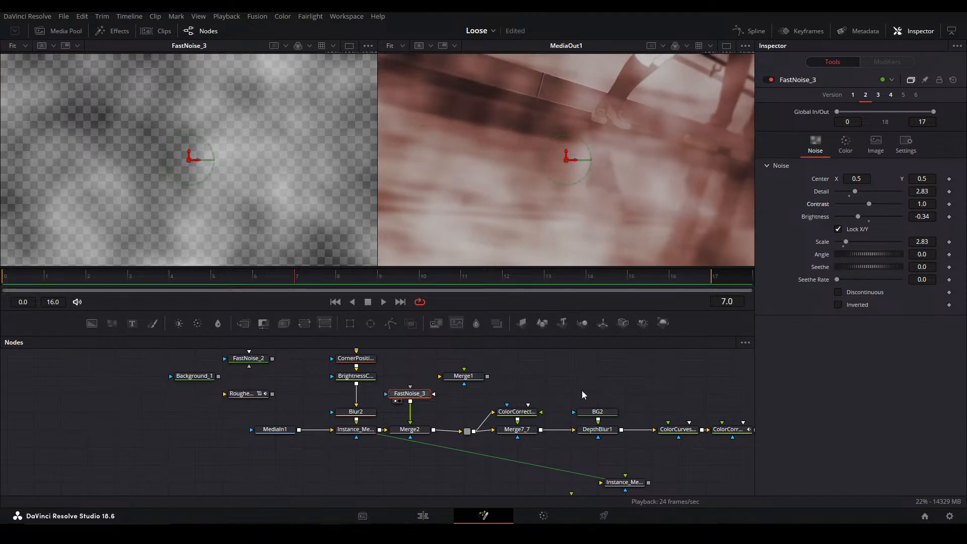
Mask FastNoise_3 with a new ellipse about 1.07 wide and 0.56 high, with a soft edge of 0.04
drag(370, 323, 421, 395)
drag(648, 203, 952, 234)
scroll(252, 131, down, 5)
scroll(481, 126, down, 5)
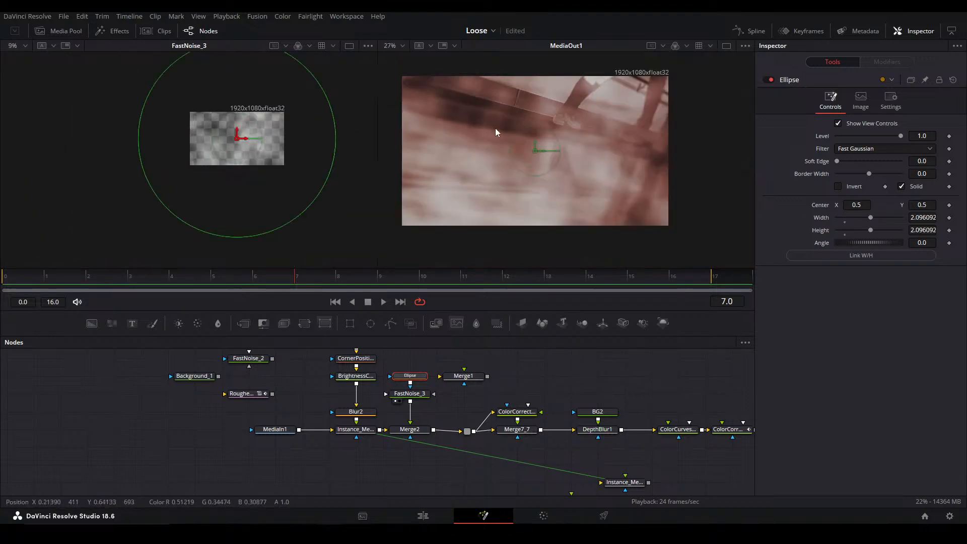
drag(462, 113, 520, 163)
drag(837, 162, 850, 161)
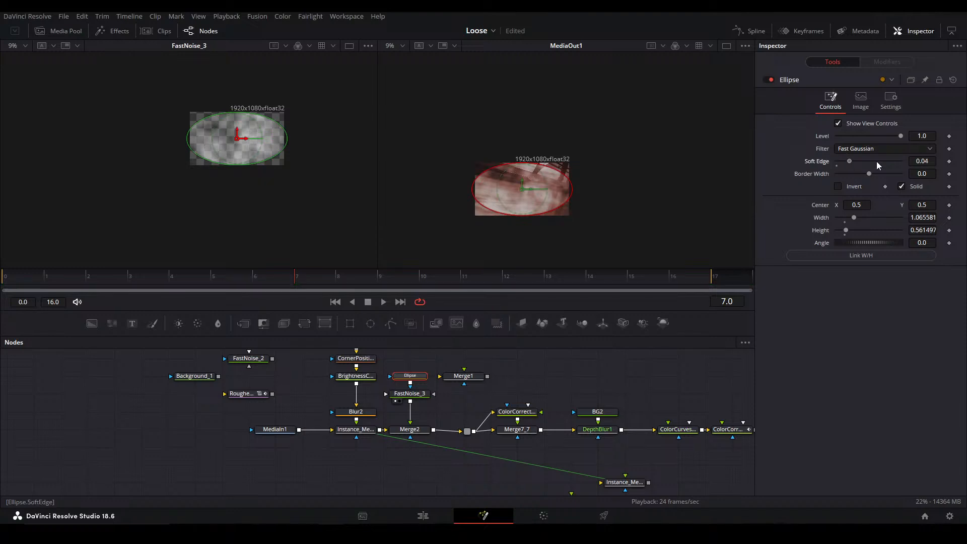
Shift the ellipse mask down so its center Y is about 0.46
scroll(519, 180, up, 2)
key(ctrl+f)
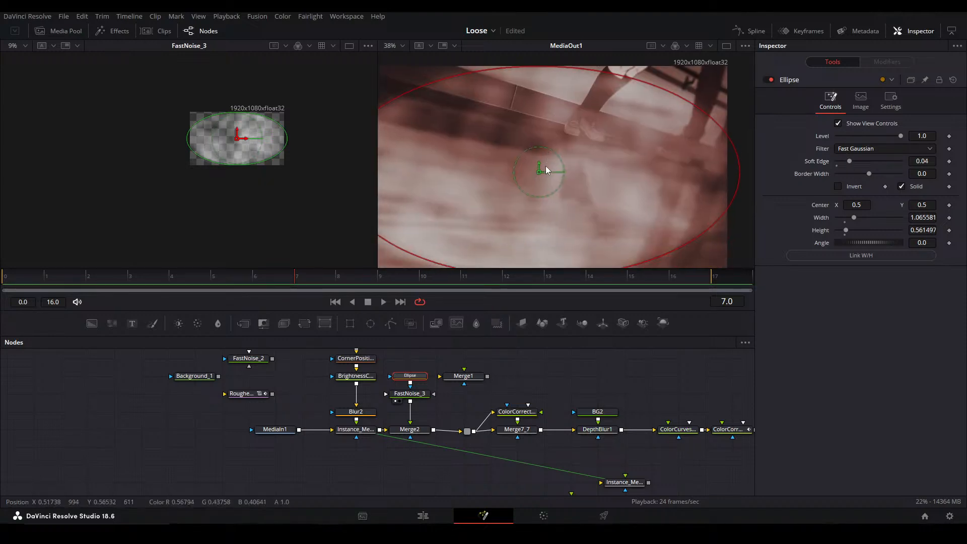
drag(567, 160, 567, 167)
scroll(568, 167, down, 2)
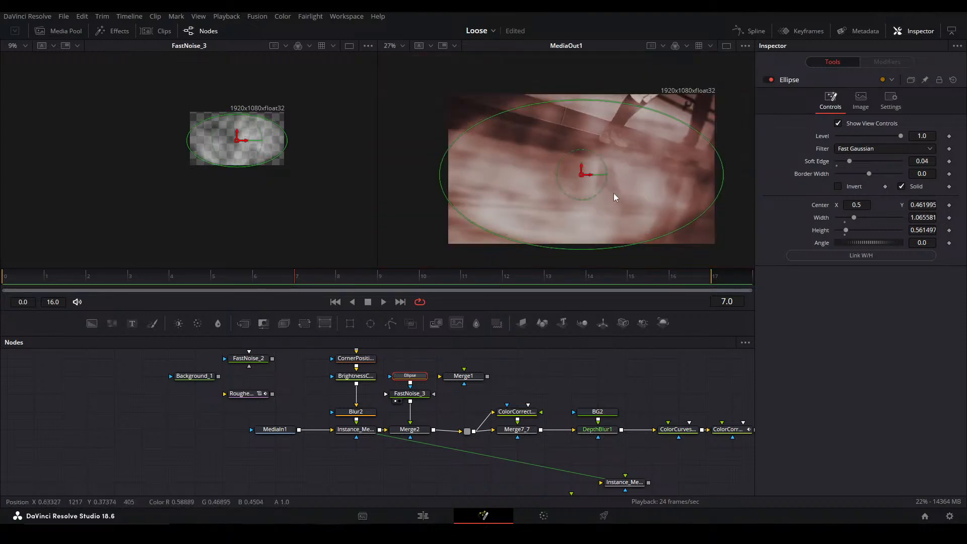
Unlock FastNoise_3's X and Y scale, set the Y scale to 5.92 and rotate the noise to -14.6
click(411, 394)
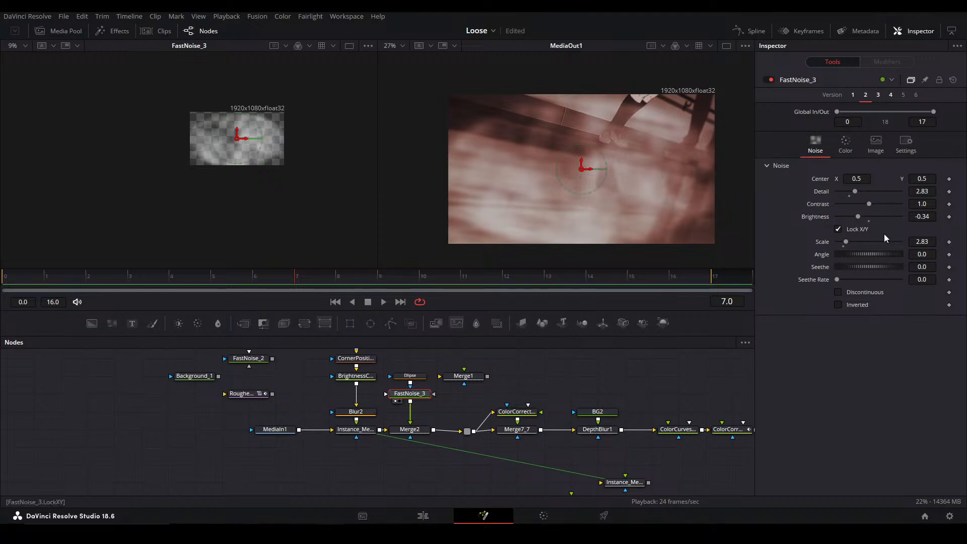
drag(846, 242, 966, 254)
key(ctrl+z)
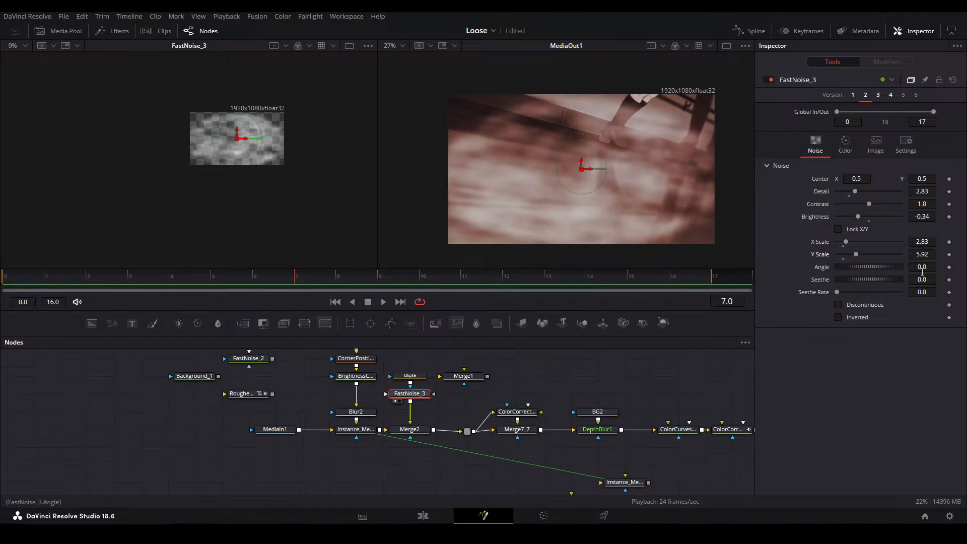
drag(922, 267, 906, 267)
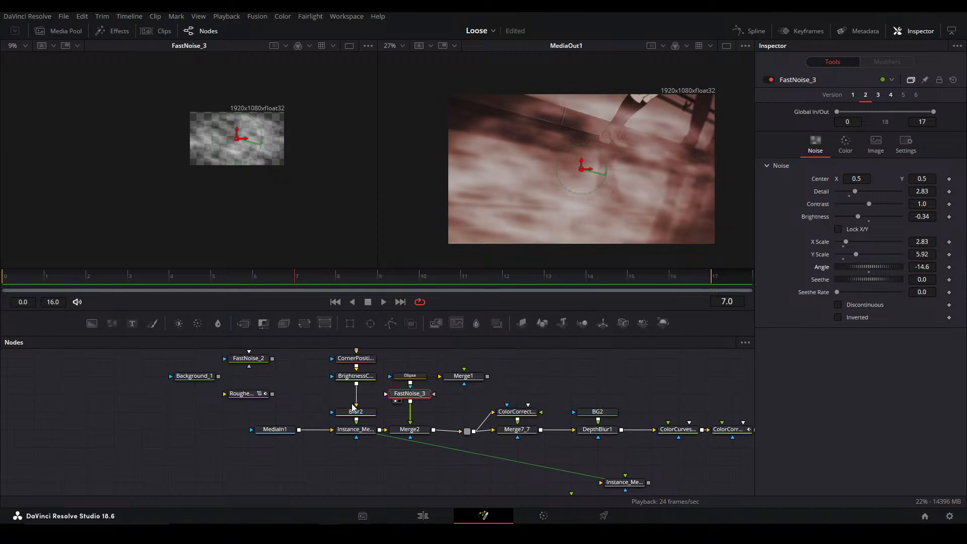
Rotate the ellipse mask to -14.6 and enlarge it to about 1.20 wide and 0.59 high
click(410, 376)
text(-14.6)
key(Return)
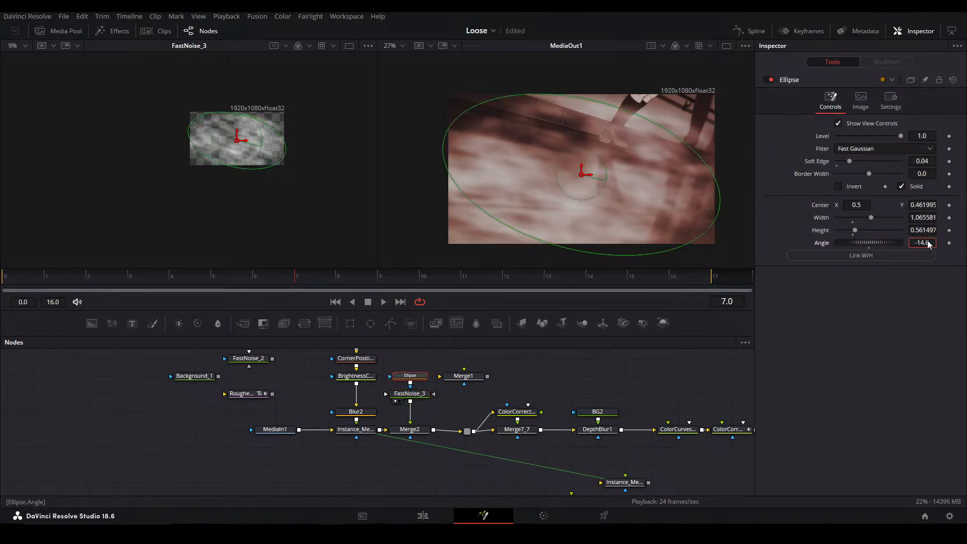
drag(721, 218, 736, 210)
drag(511, 231, 509, 235)
drag(545, 184, 518, 182)
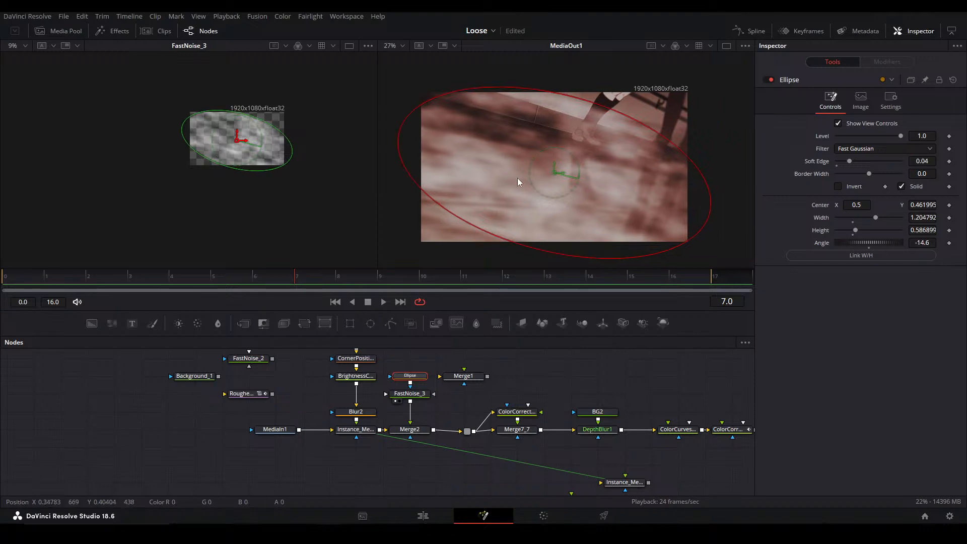
key(ctrl+f)
click(575, 371)
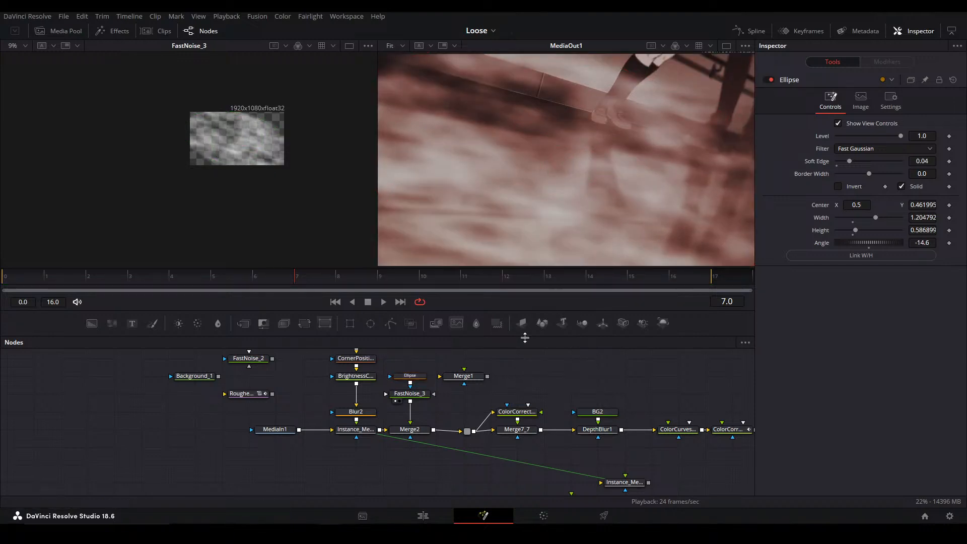
Set Merge2's blend to 0.7
click(409, 429)
click(839, 264)
click(839, 264)
click(839, 264)
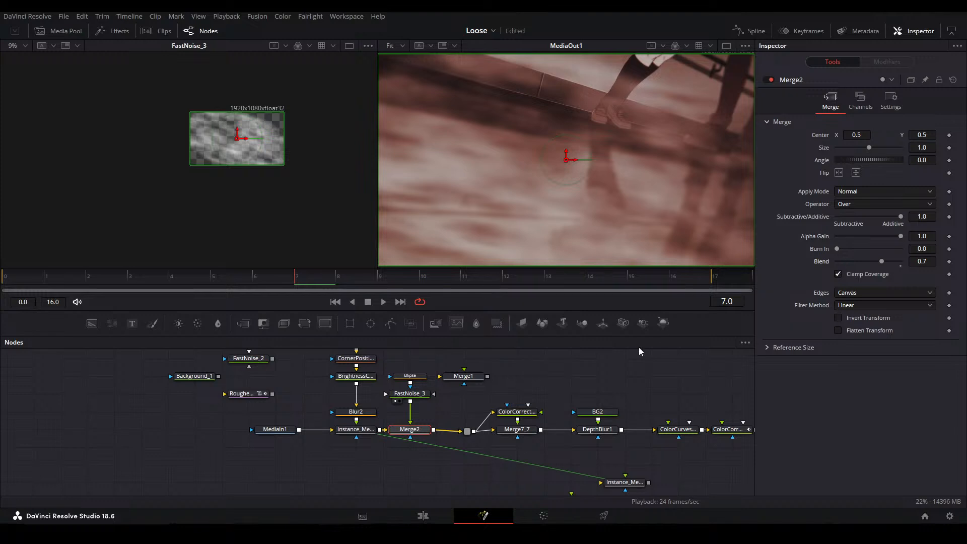
click(528, 389)
Compare the shot with Instance_Merge15_1 and Merge2 bypassed and enabled, and fit FastNoise_3 to its viewer
drag(358, 460, 430, 424)
key(ctrl+p)
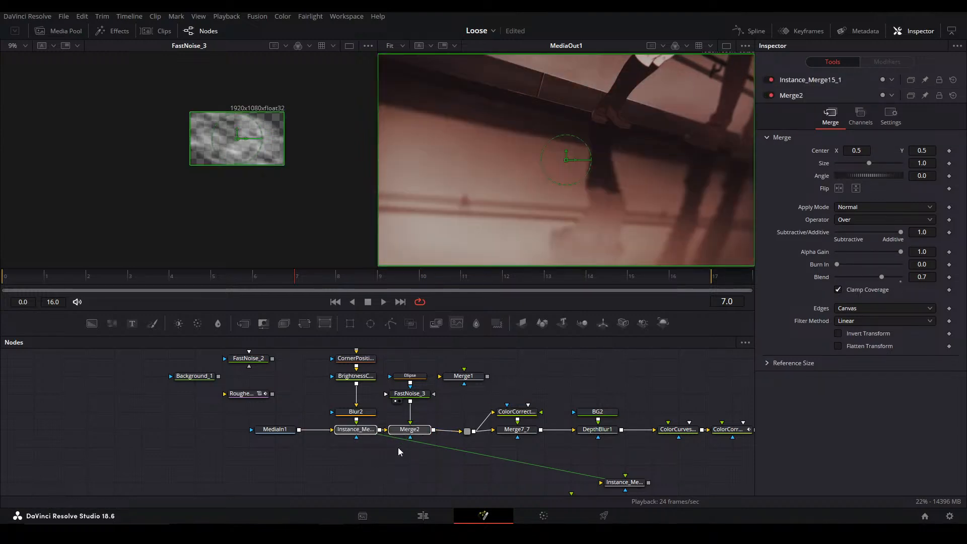
click(375, 472)
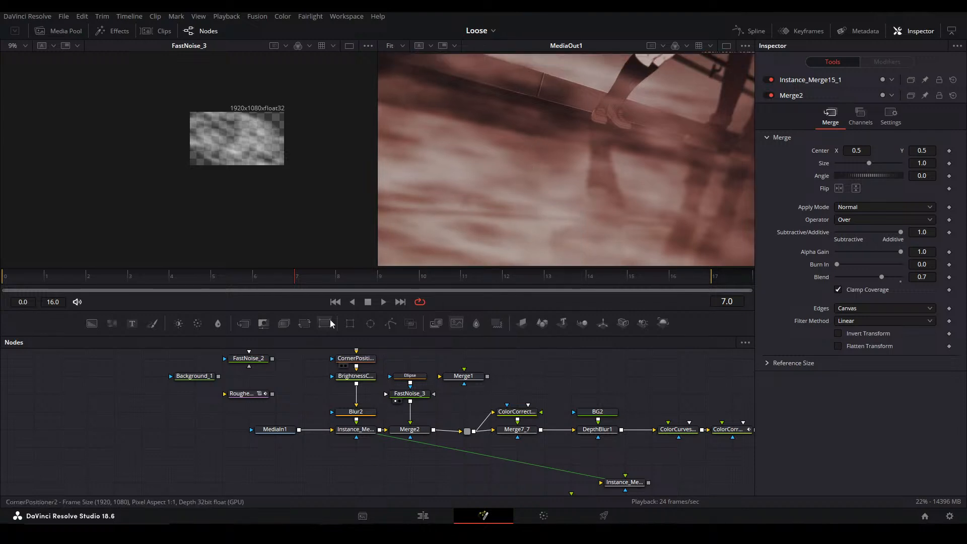
drag(317, 166, 283, 166)
key(ctrl+f)
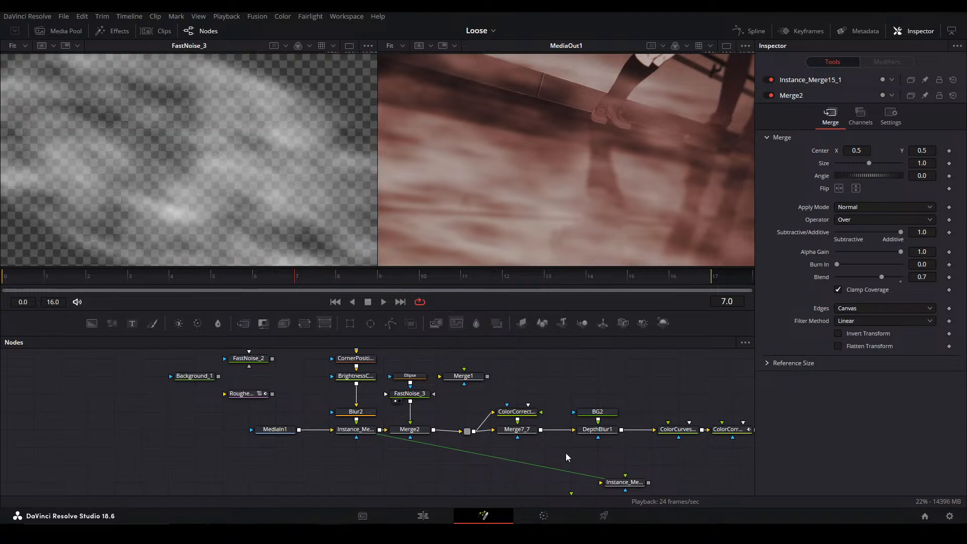
Move the grading chain from the pipe router through MediaOut1, with the two loose merges, farther away from Merge2
drag(700, 437, 390, 428)
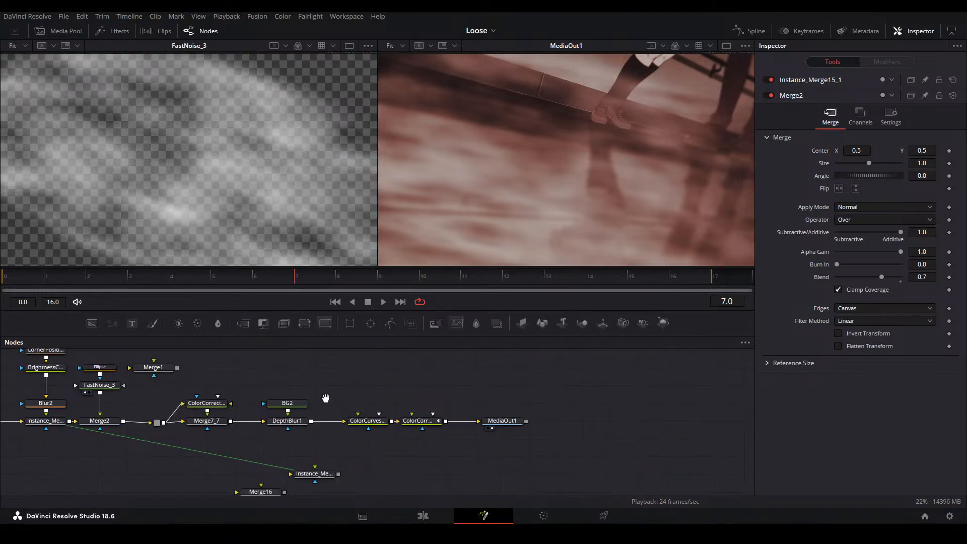
drag(207, 428, 382, 392)
drag(329, 422, 306, 430)
drag(308, 482, 715, 353)
drag(362, 396, 496, 399)
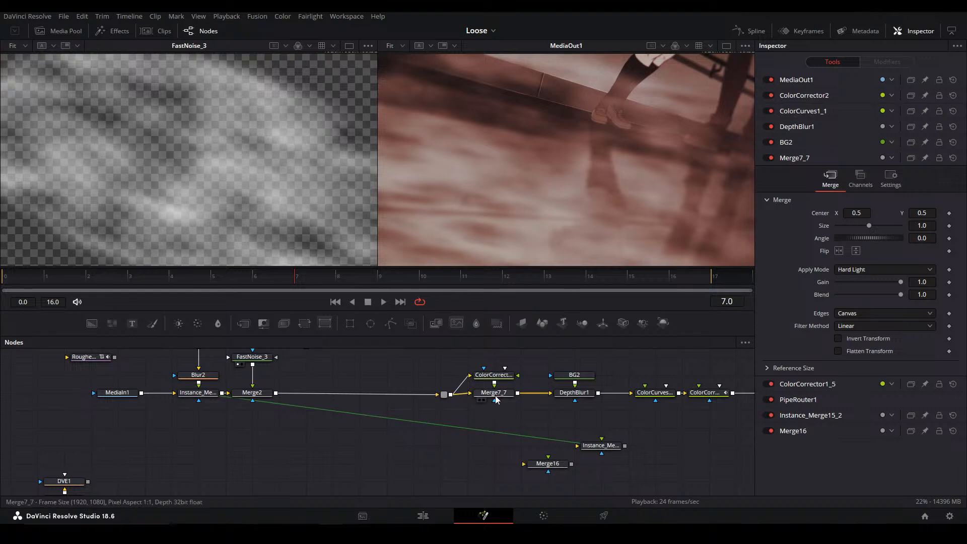
View the outputs of Merge7_7, DepthBlur1 and MediaOut1 in turn in the second viewer
click(495, 396)
key(2)
click(575, 397)
key(2)
drag(730, 397, 573, 403)
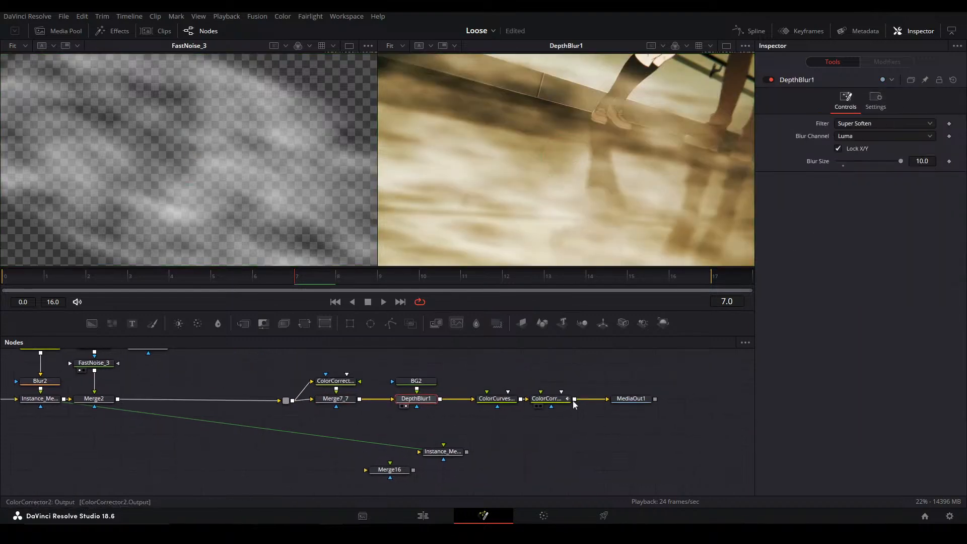
click(625, 400)
key(2)
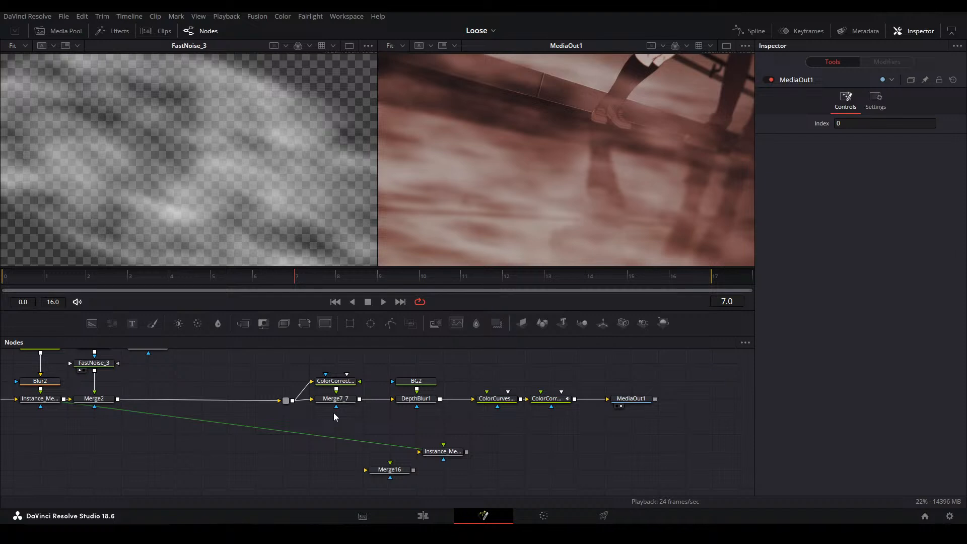
drag(296, 442, 393, 445)
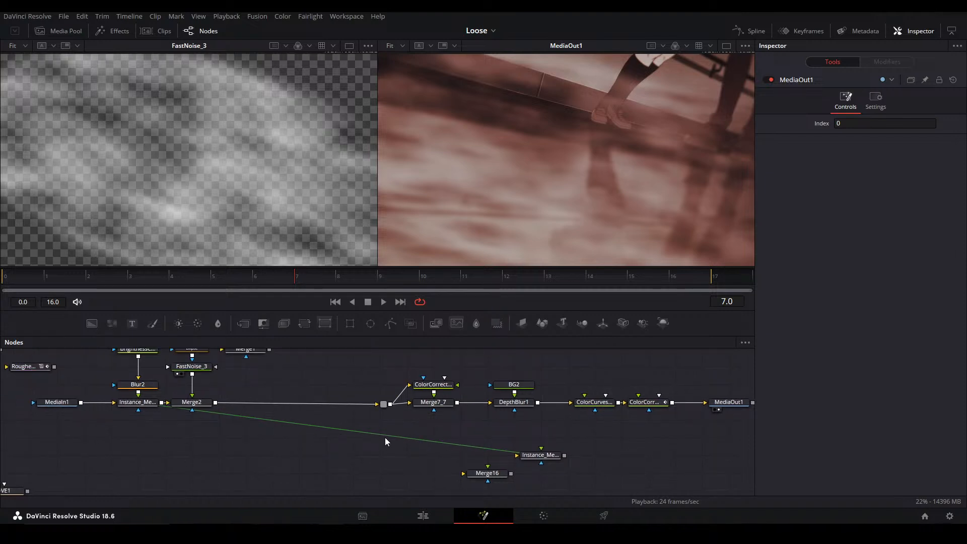
scroll(304, 390, down, 8)
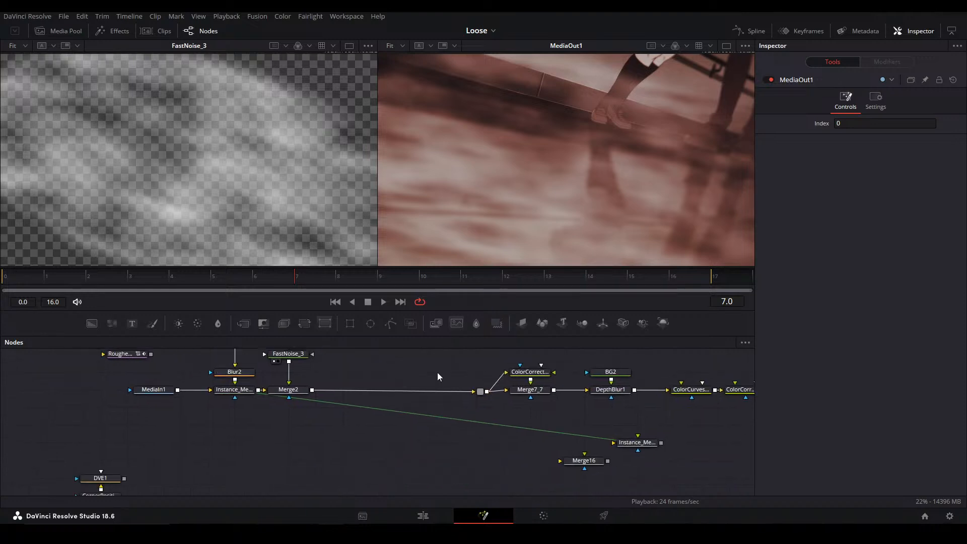
scroll(365, 410, up, 3)
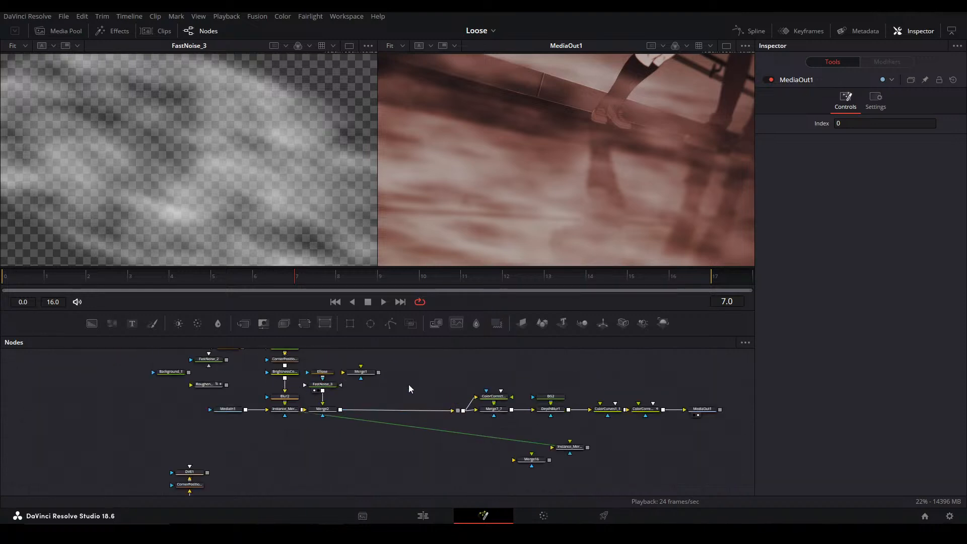
Return to the Main alt timeline and open Compound Clip 3's Fusion composition at about 01:00:46:10
click(423, 515)
click(501, 367)
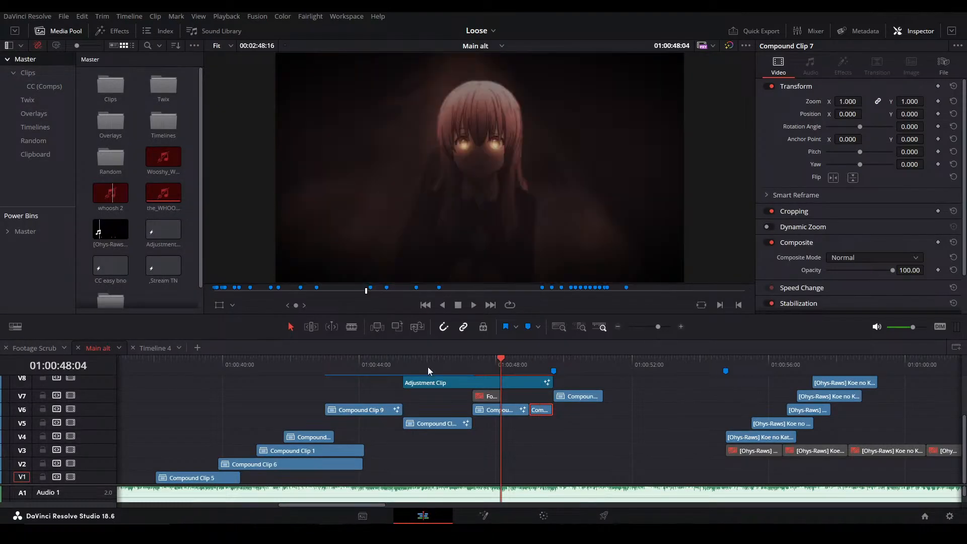
click(441, 361)
click(440, 423)
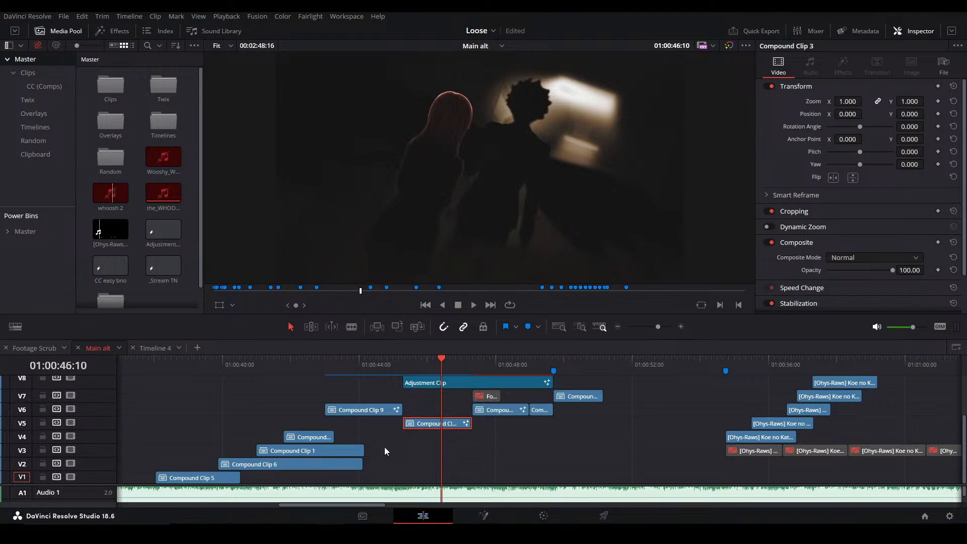
key(shift+5)
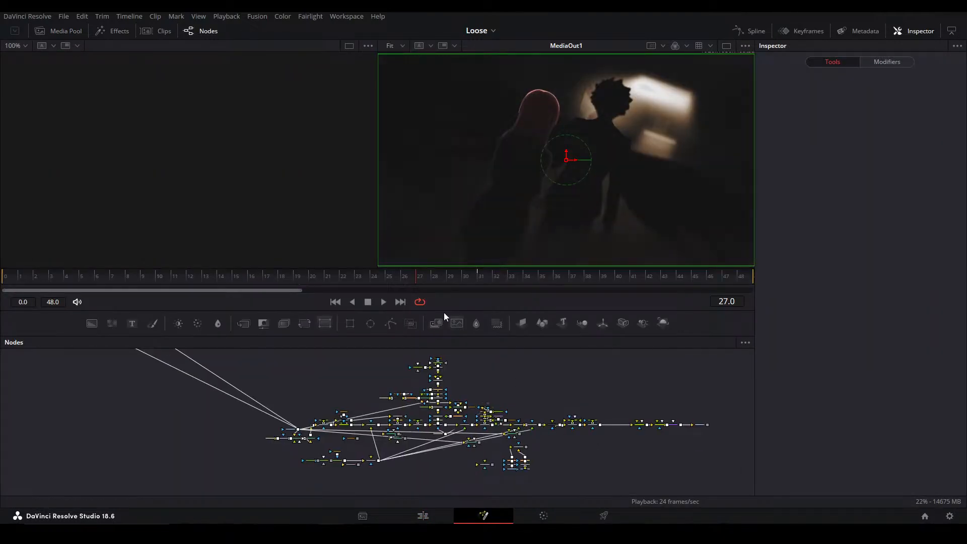
drag(440, 311, 439, 255)
scroll(469, 335, up, 3)
drag(465, 339, 724, 379)
scroll(461, 371, up, 5)
drag(427, 261, 427, 344)
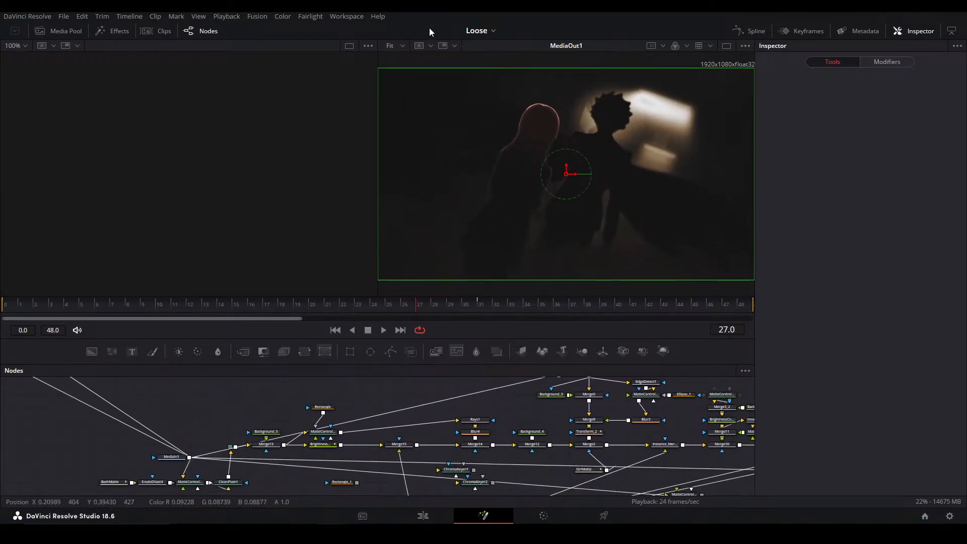
Apply the Mid Flow Fusion layout preset with a single viewer and widen the node graph area
click(346, 16)
mouse_move(387, 170)
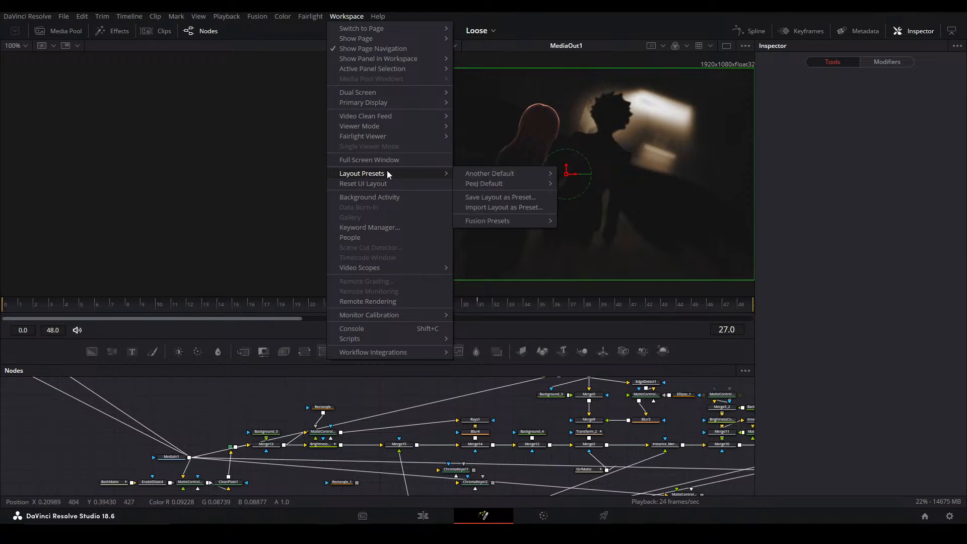
mouse_move(505, 225)
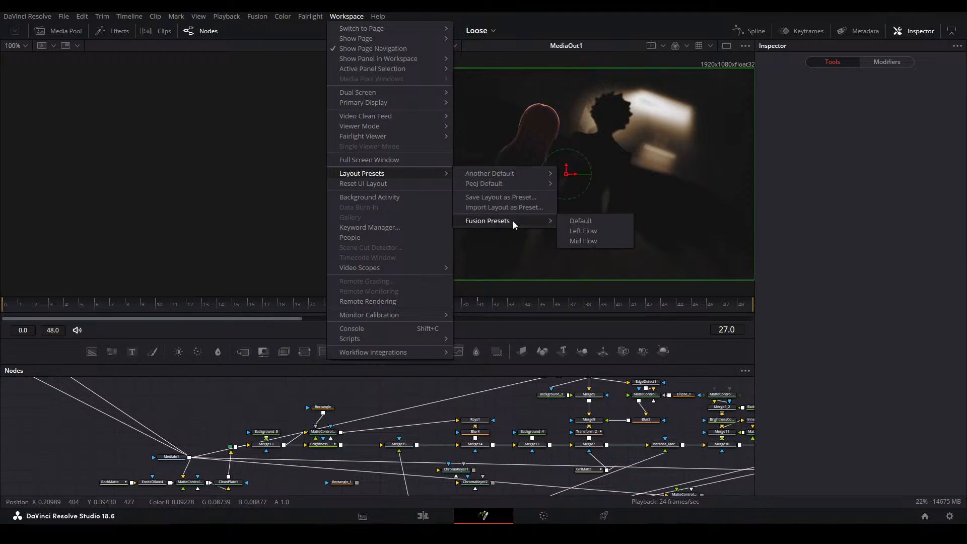
click(602, 238)
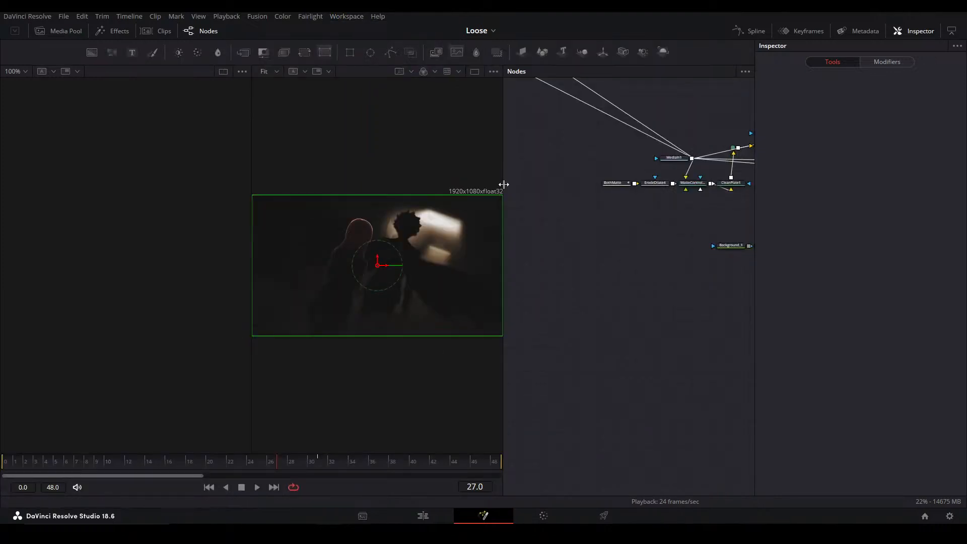
click(474, 72)
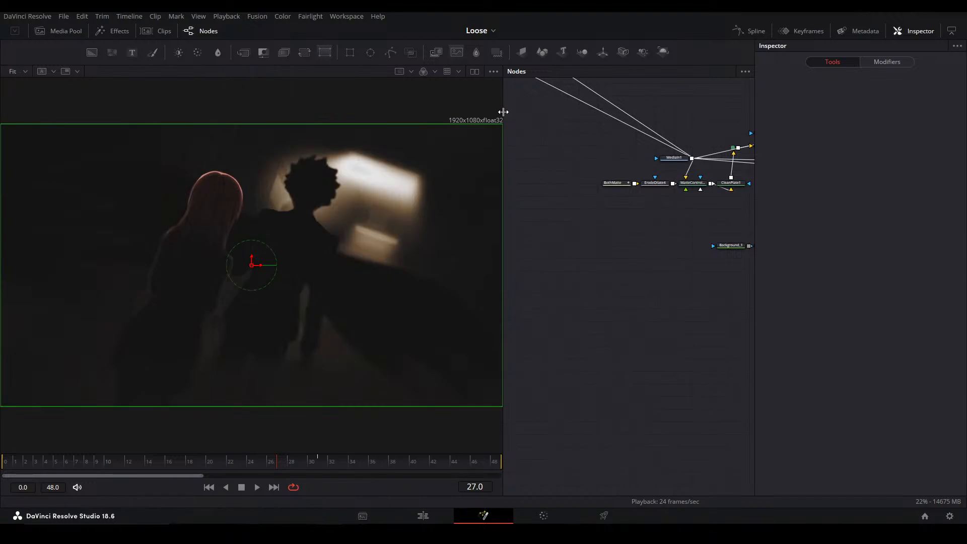
drag(468, 295, 473, 334)
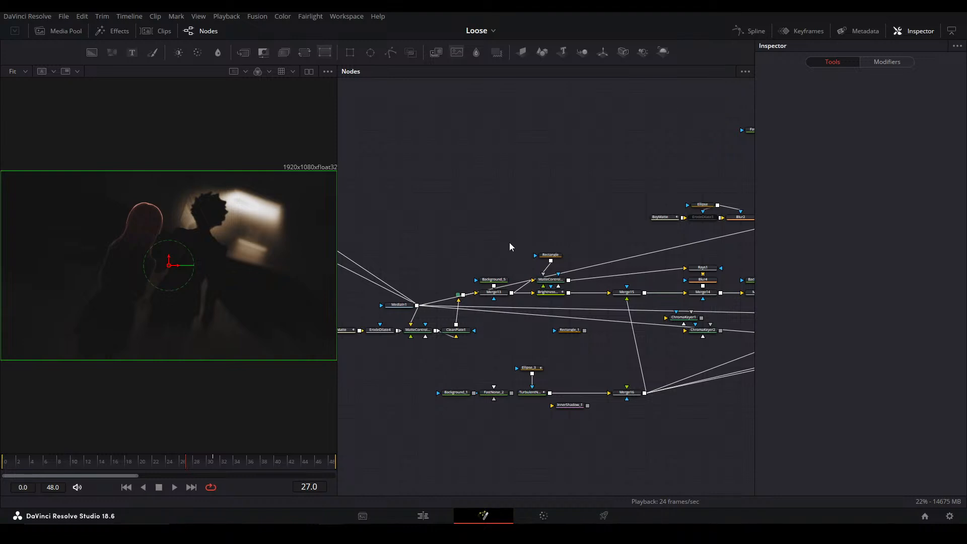
Move the grading nodes from ColorCurves1_1 through MediaOut1 closer to DepthBlur1
drag(692, 249, 385, 287)
drag(514, 310, 487, 317)
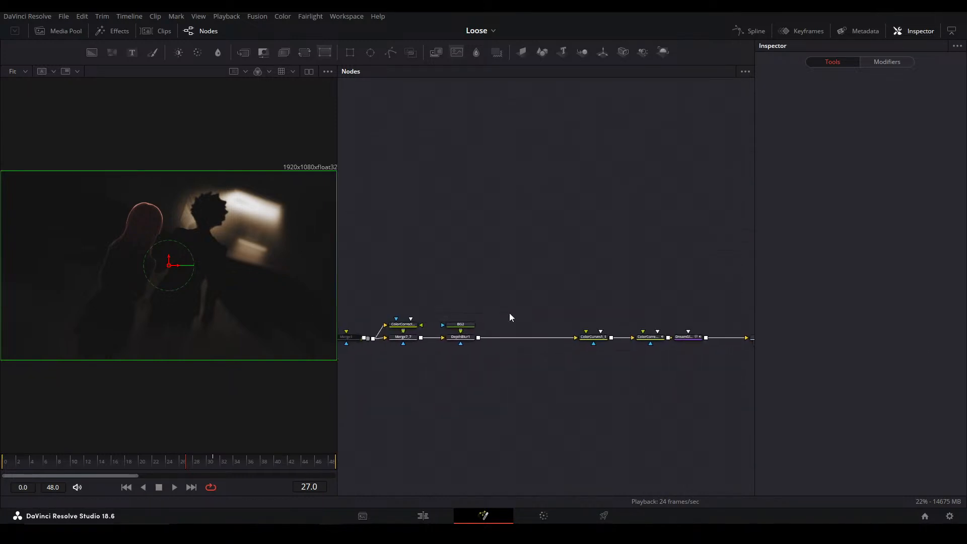
drag(553, 281, 418, 271)
drag(418, 272, 656, 360)
drag(500, 377, 646, 383)
drag(598, 336, 516, 339)
click(519, 371)
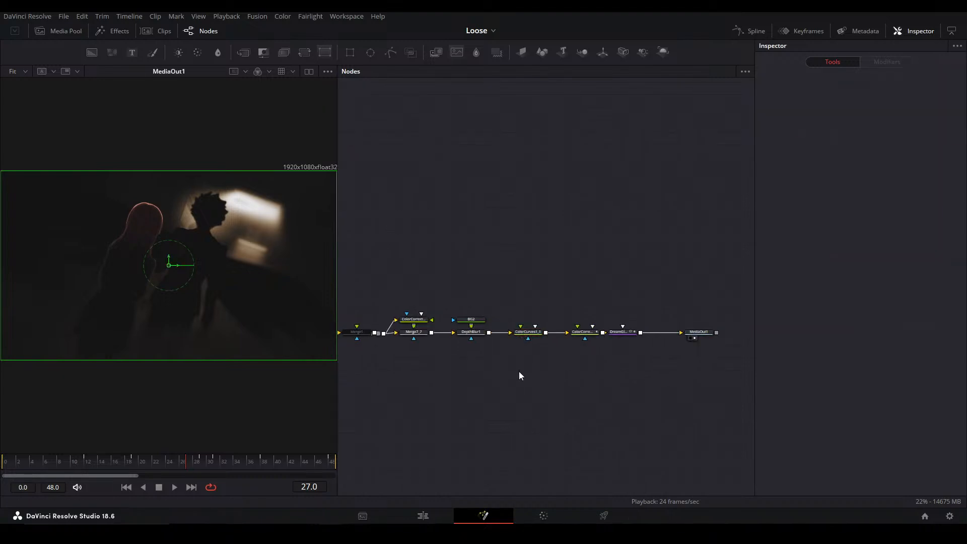
Look over the node graph from the grading chain back to MediaIn1 and the noise nodes feeding Merge16
drag(445, 387, 602, 368)
drag(483, 400, 629, 380)
drag(402, 367, 657, 387)
drag(510, 392, 639, 363)
drag(439, 387, 394, 418)
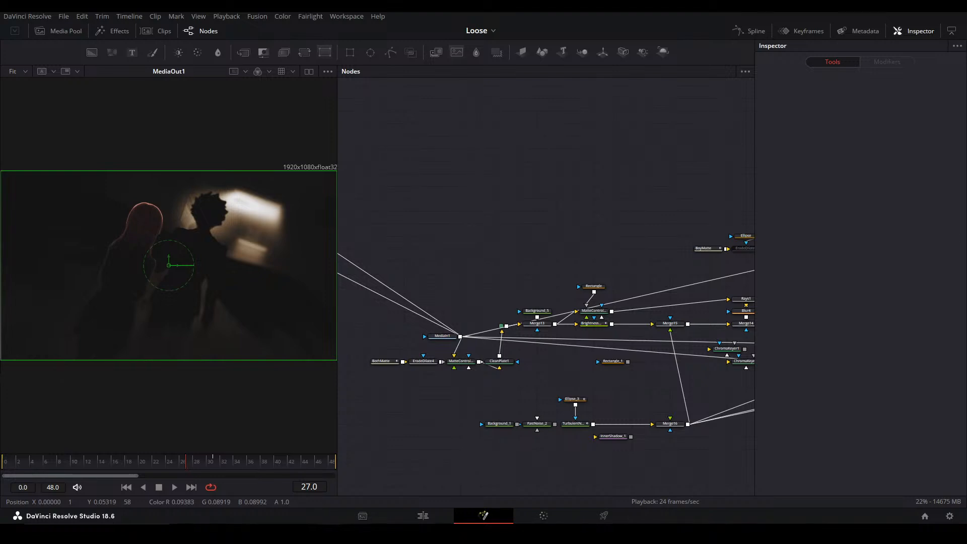
key(ctrl+shift+Escape)
drag(256, 86, 0, 112)
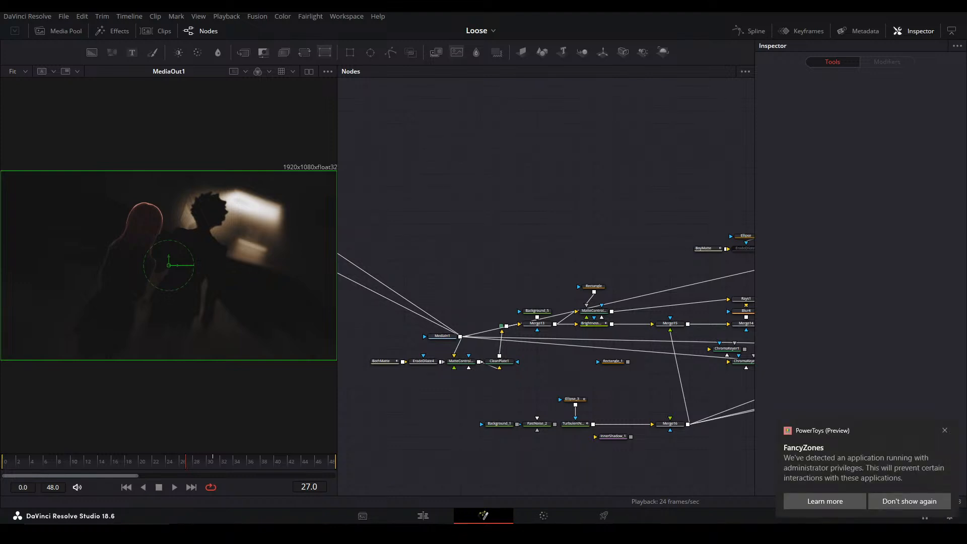
click(945, 430)
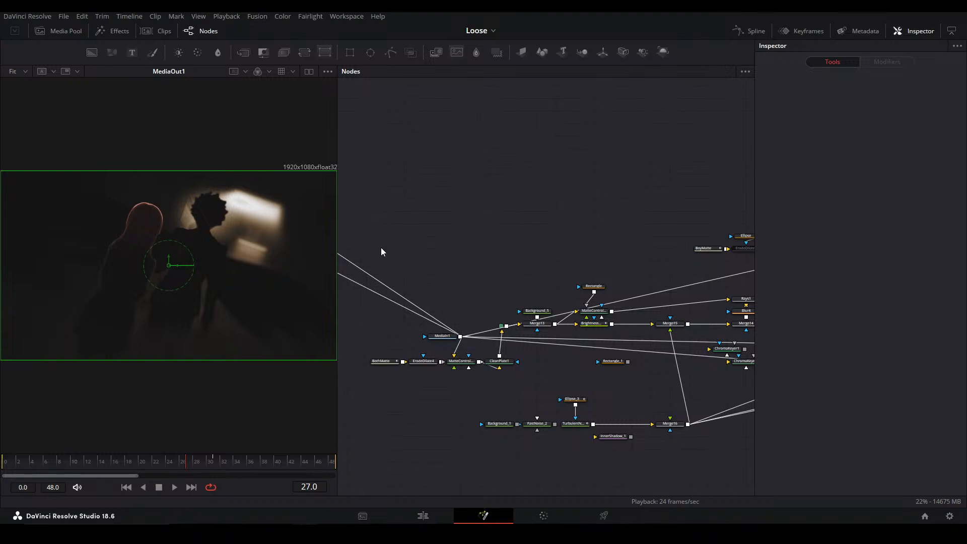
mouse_move(597, 265)
mouse_down()
mouse_move(497, 254)
mouse_move(606, 256)
mouse_up()
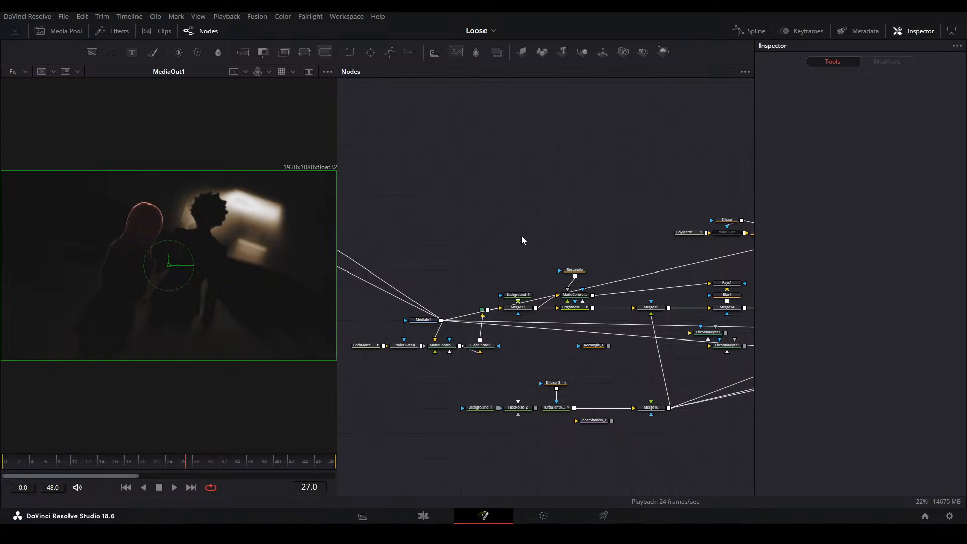
drag(564, 276, 453, 271)
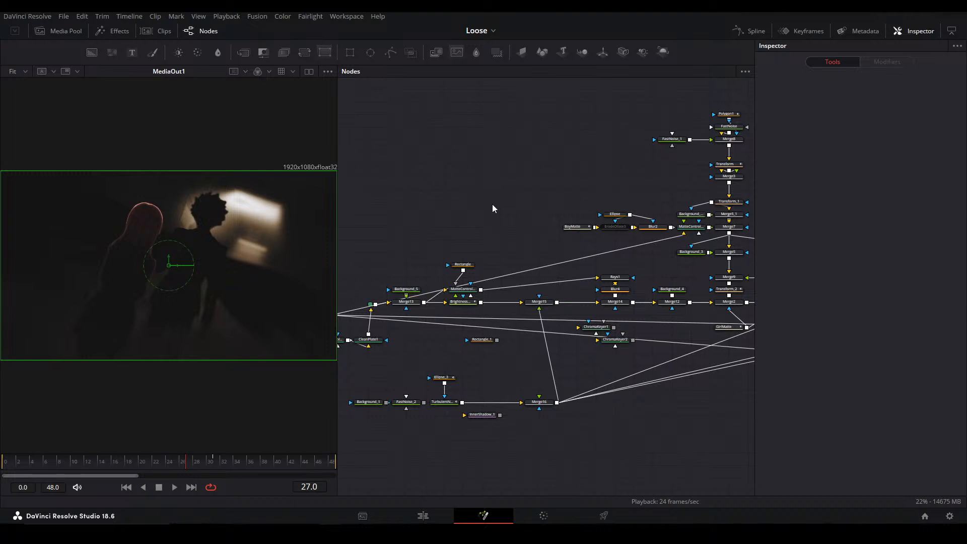
drag(627, 305, 714, 317)
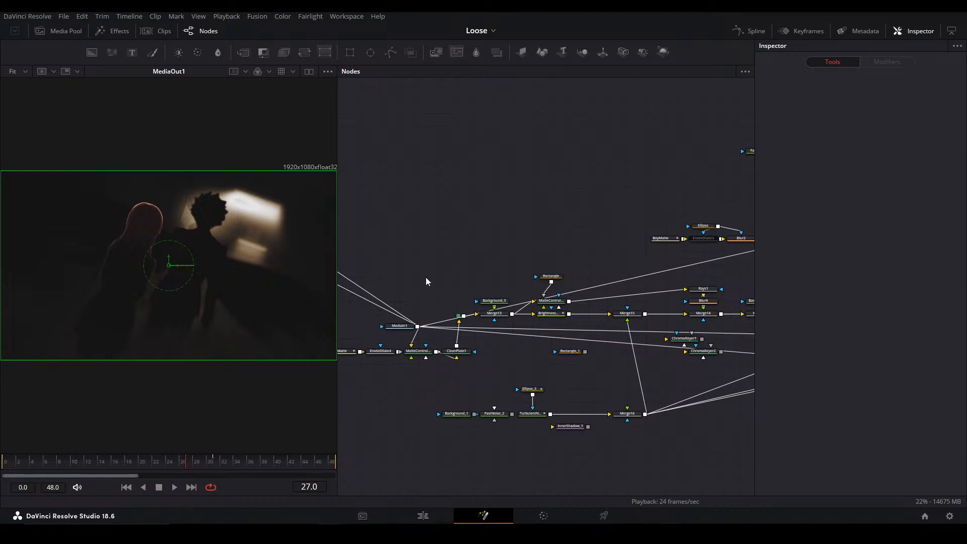
mouse_move(594, 321)
mouse_down()
mouse_move(549, 330)
mouse_move(591, 329)
mouse_up()
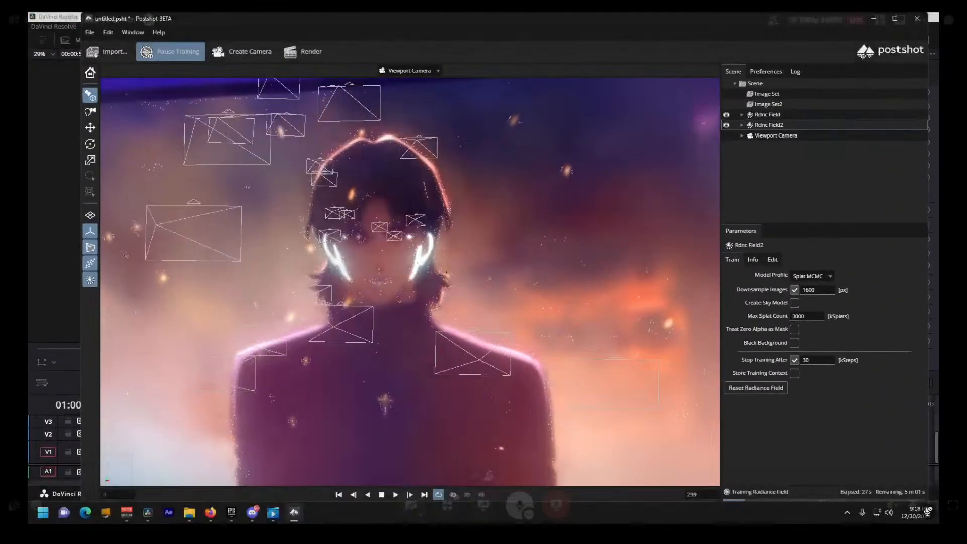
Switch to the shared Postshot stream and examine the character's radiance field from several angles and distances
drag(403, 282, 440, 275)
scroll(449, 255, down, 1)
scroll(450, 254, up, 2)
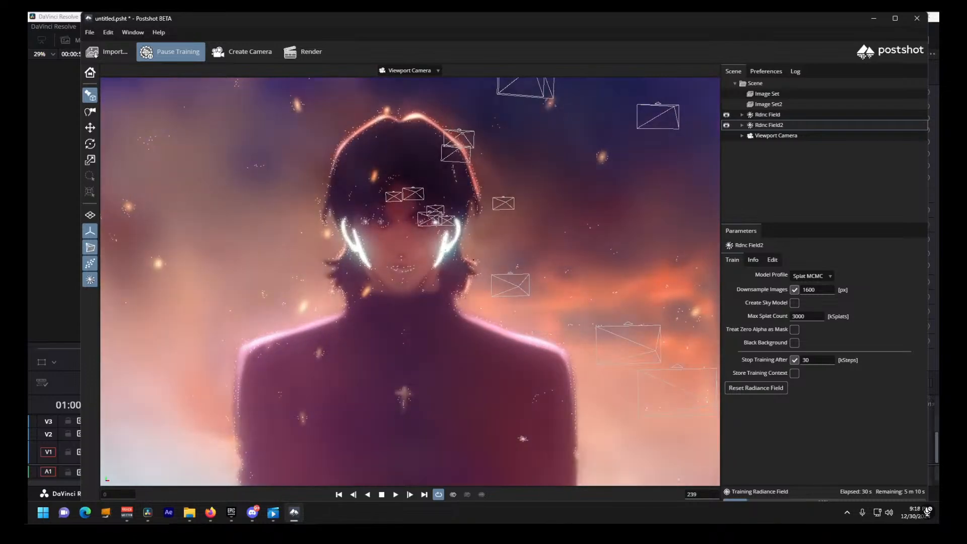
drag(572, 195, 468, 230)
drag(540, 281, 541, 292)
scroll(541, 292, up, 1)
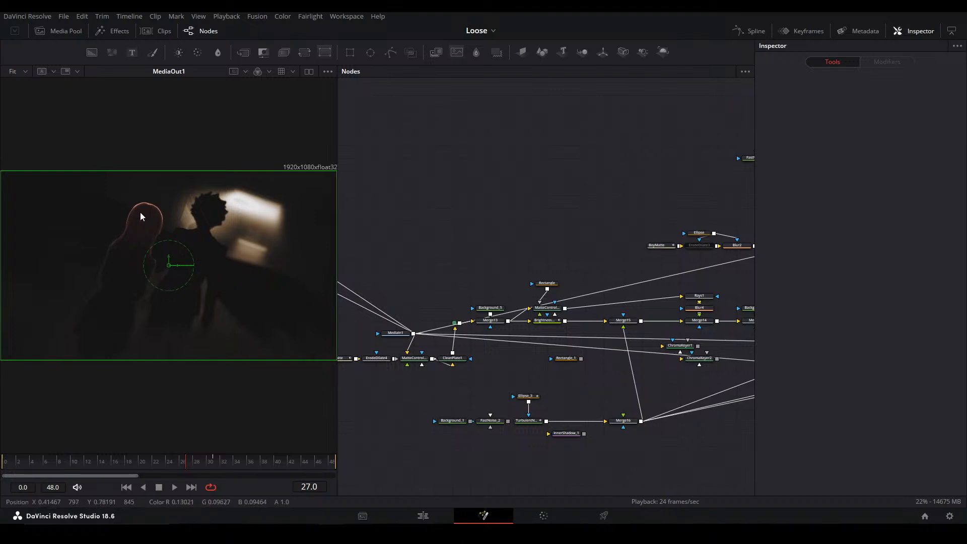
Inspect the silhouettes in the final image, and view the BrightnessContrast2 and Merge13 outputs
scroll(194, 227, up, 5)
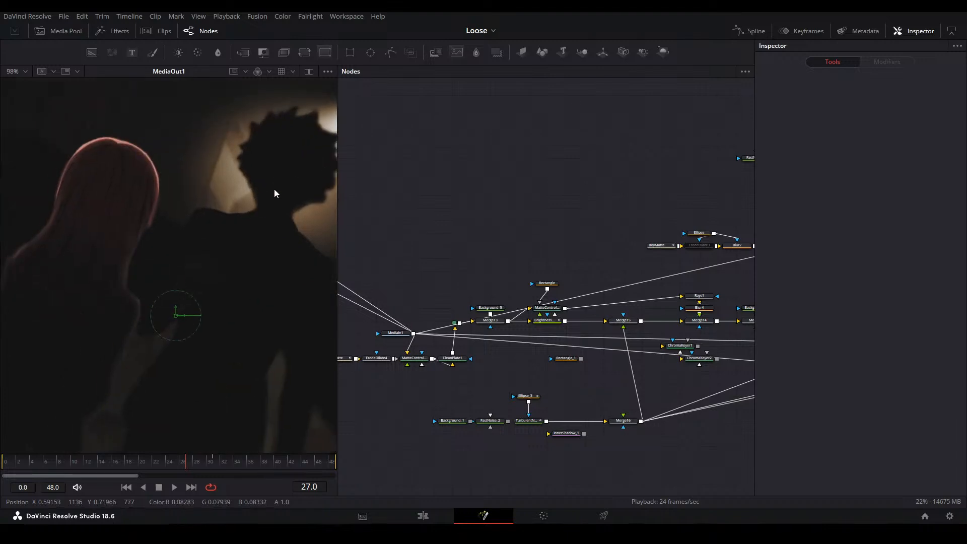
scroll(240, 232, down, 4)
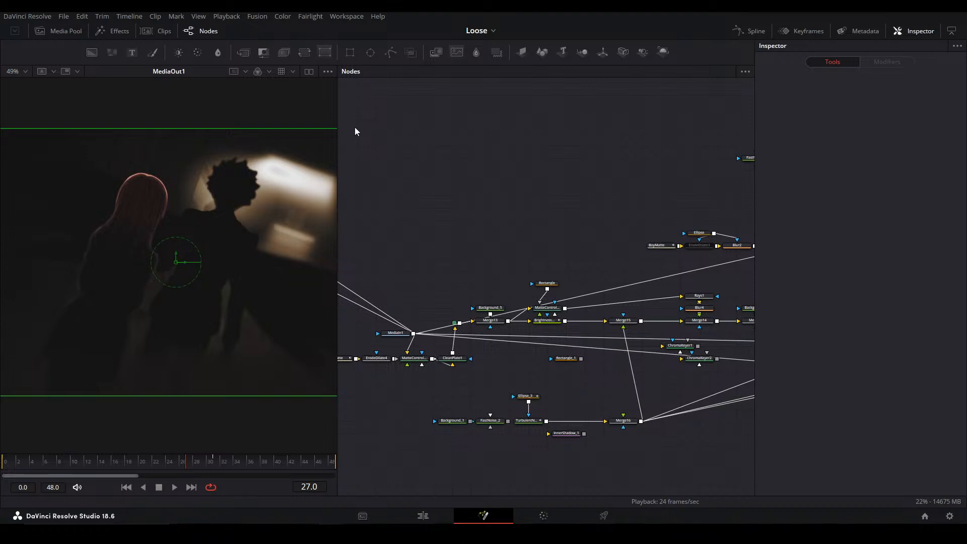
click(543, 326)
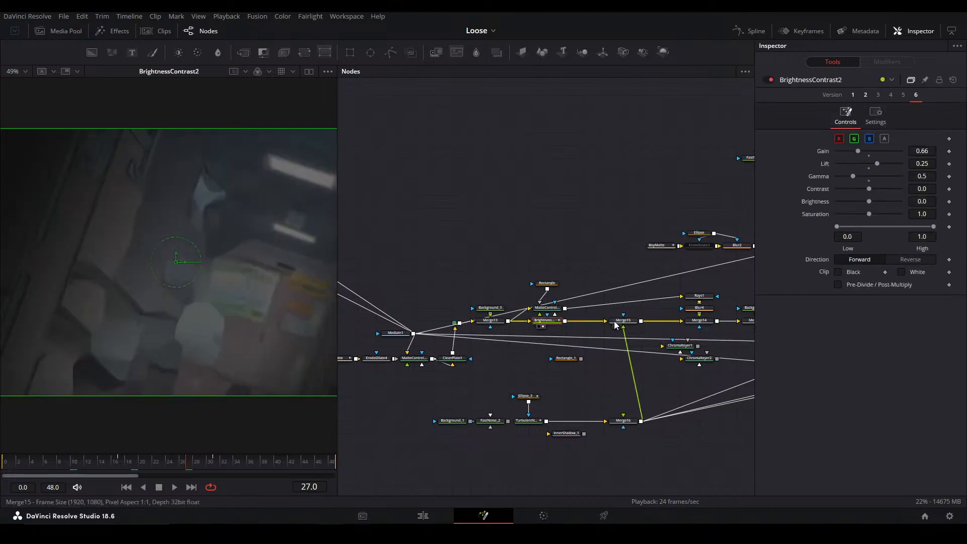
click(577, 250)
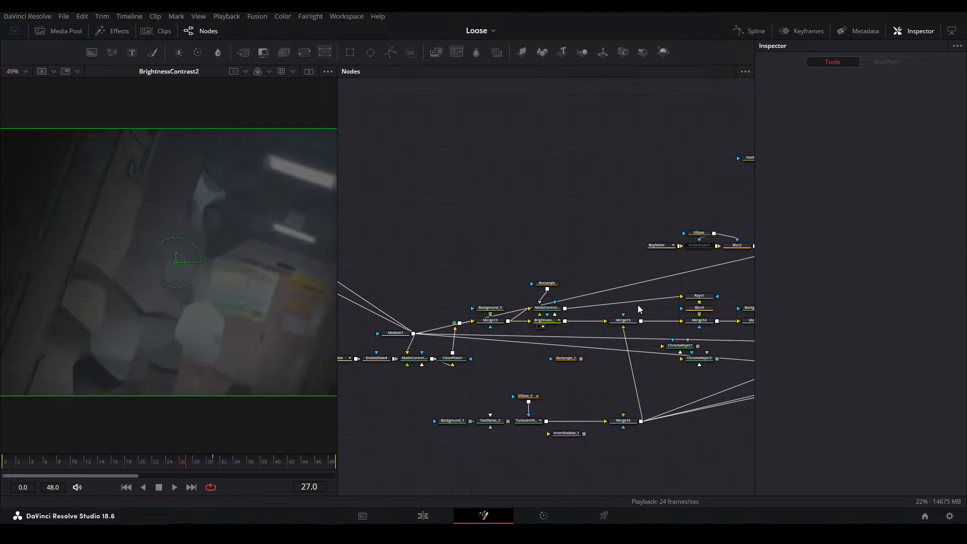
click(503, 324)
key(2)
Display MediaOut1 from the end of the node graph and return to the nodes around MediaIn1
drag(695, 342, 393, 323)
drag(740, 329, 463, 330)
drag(614, 317, 252, 329)
click(560, 312)
key(2)
drag(373, 366, 705, 385)
drag(418, 396, 695, 378)
mouse_move(382, 400)
mouse_down()
mouse_move(699, 387)
mouse_move(704, 413)
mouse_up()
drag(458, 398, 413, 379)
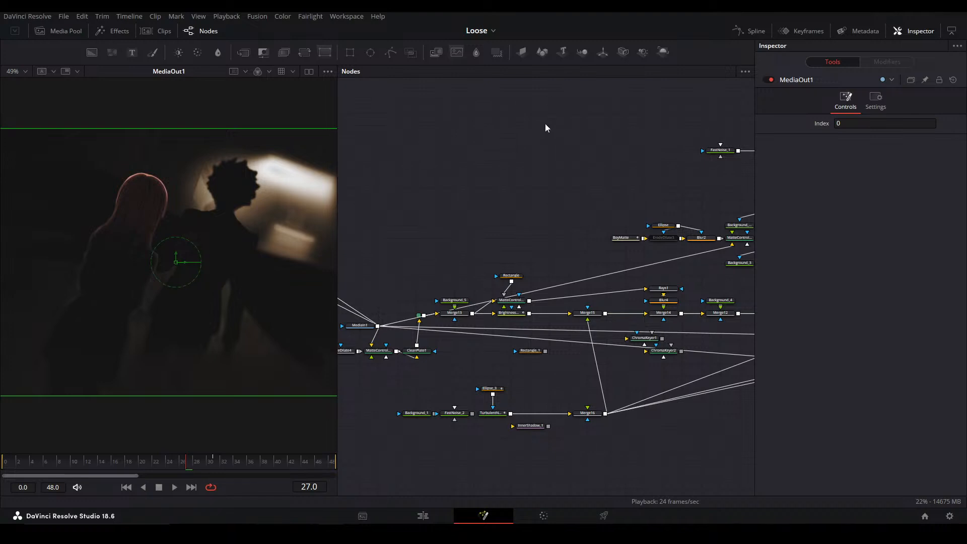
drag(481, 365, 535, 372)
click(454, 253)
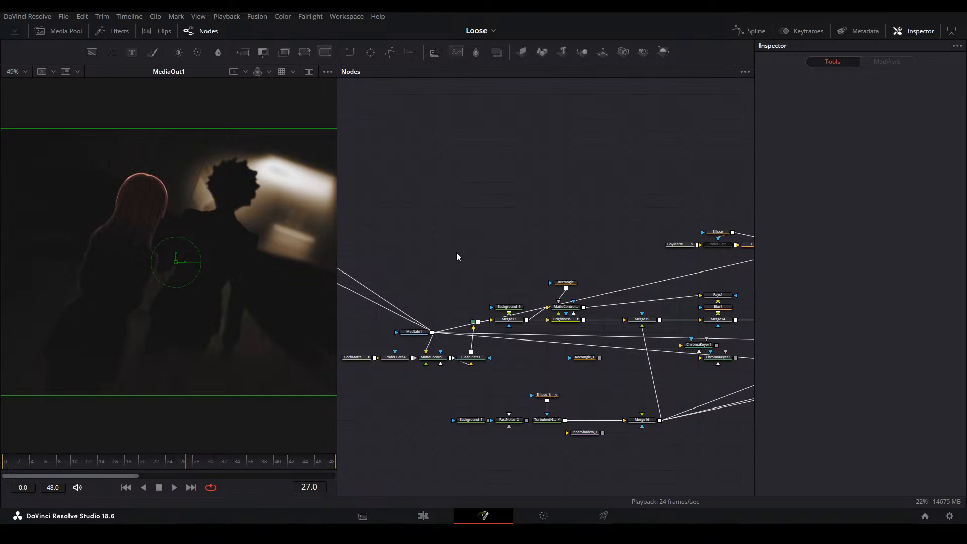
Compare the original MediaIn1 clip with the finished MediaOut1 result in the viewer
click(414, 332)
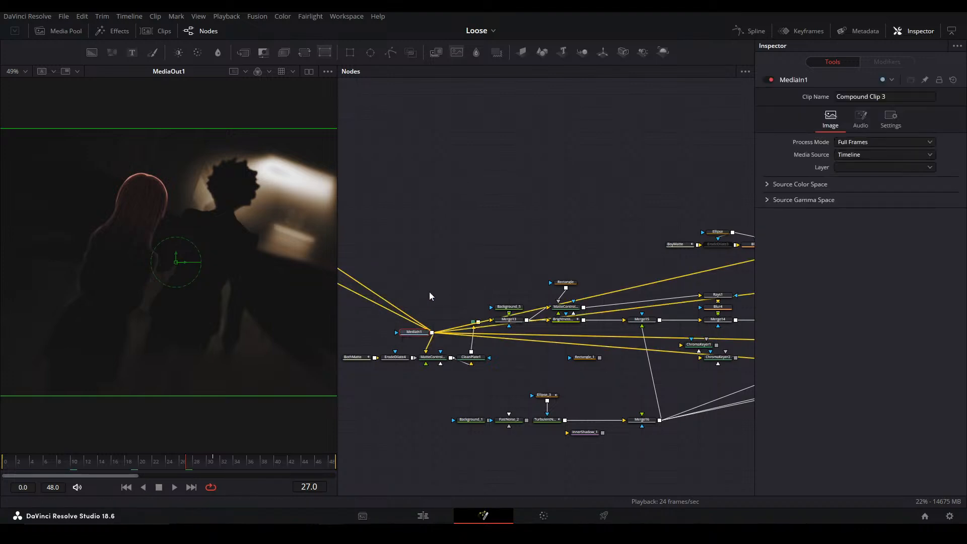
key(1)
click(444, 270)
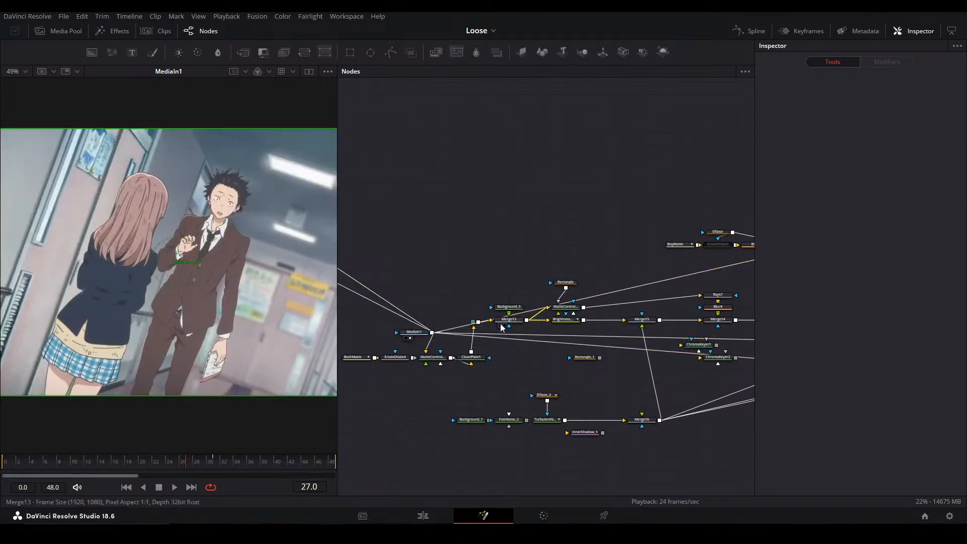
drag(694, 348, 242, 348)
drag(684, 328, 401, 338)
drag(579, 350, 709, 317)
click(575, 326)
click(557, 326)
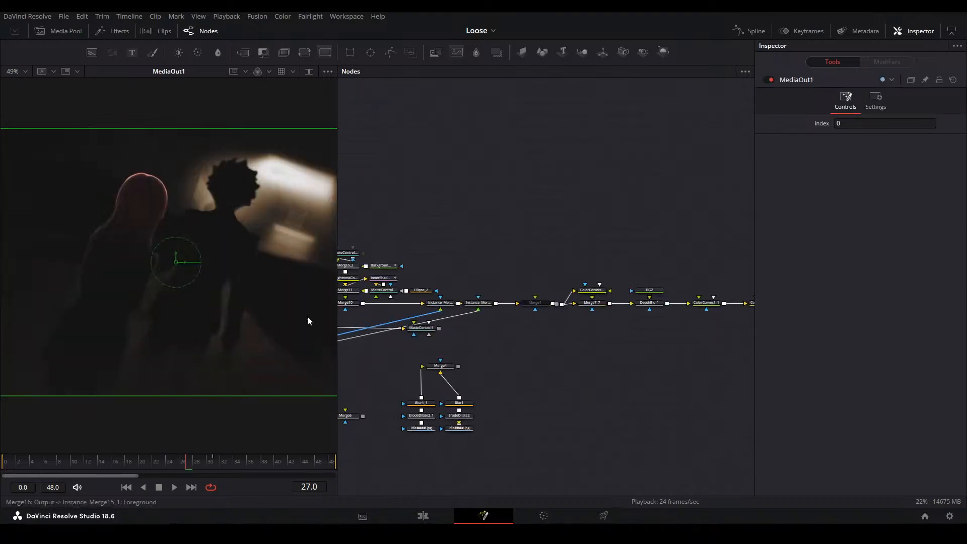
View the girl's matte chain at the far end of the graph: the ChromaKeyer, ErodeDilate1 and Saver2 idle.jpg
drag(407, 283, 386, 283)
drag(553, 273, 856, 267)
drag(373, 312, 700, 304)
click(404, 299)
drag(508, 335, 708, 435)
drag(397, 358, 464, 415)
click(457, 203)
key(2)
click(457, 215)
key(2)
click(453, 253)
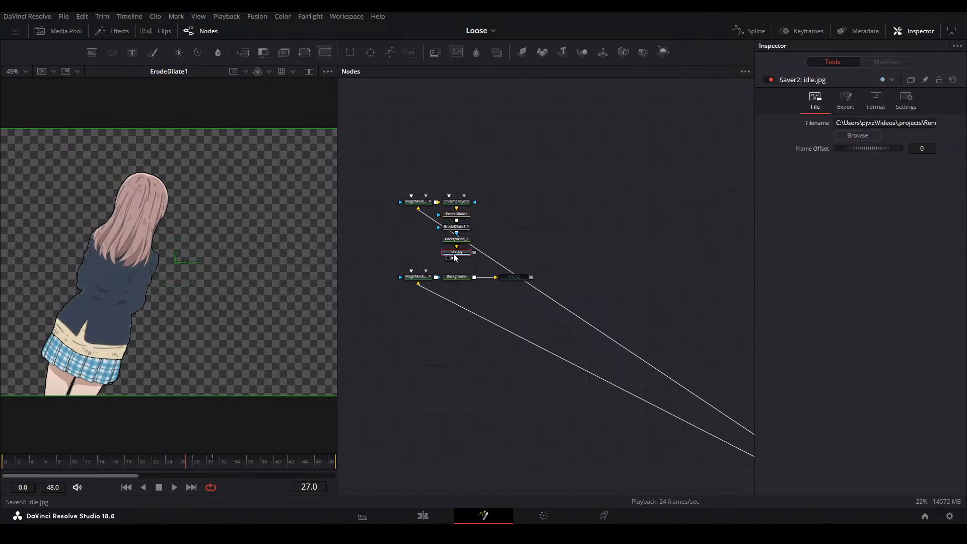
key(2)
click(557, 212)
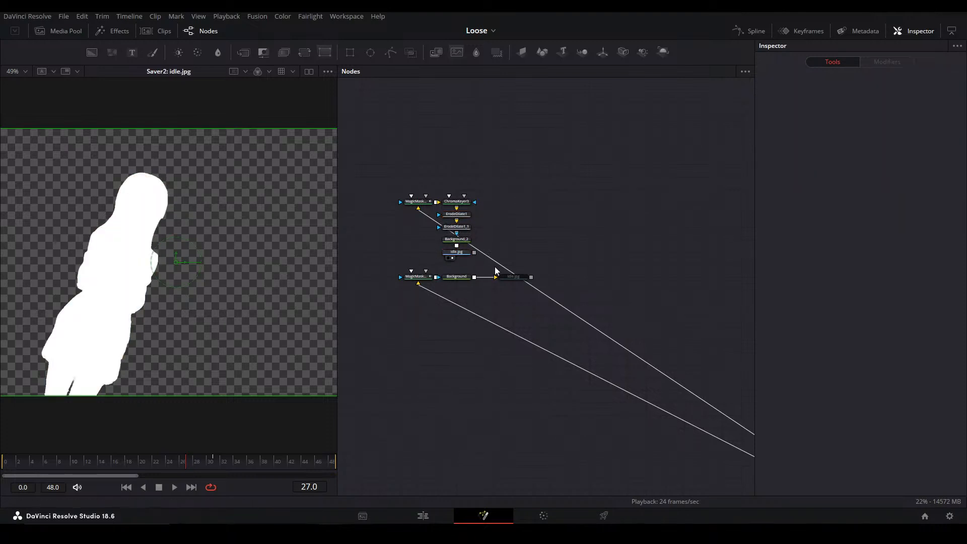
View the boy's white matte from the Background node, and go back to the MediaIn1 clip
click(457, 276)
key(2)
drag(460, 343, 348, 310)
drag(730, 353, 492, 301)
drag(598, 348, 741, 308)
drag(394, 287, 580, 310)
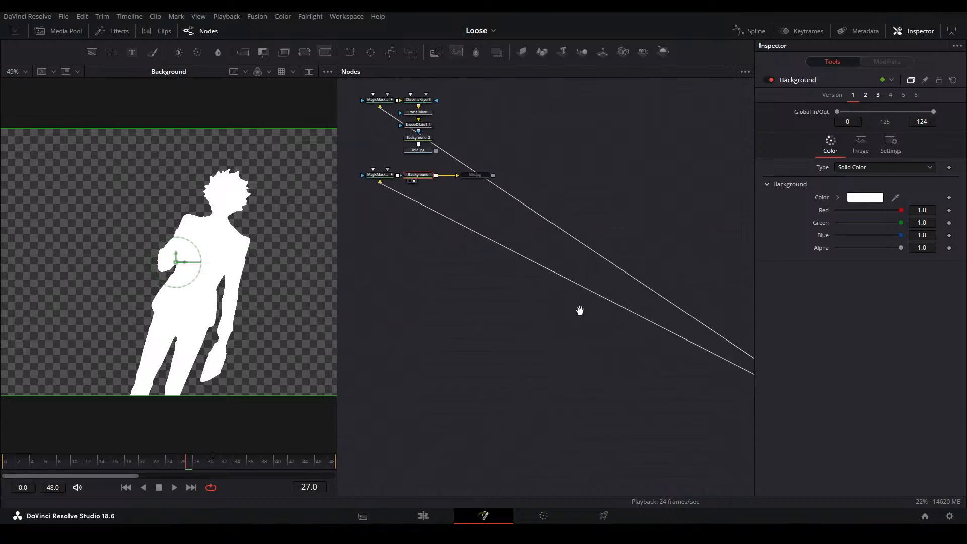
drag(745, 383, 487, 264)
drag(618, 342, 733, 465)
drag(463, 204, 265, 179)
click(551, 230)
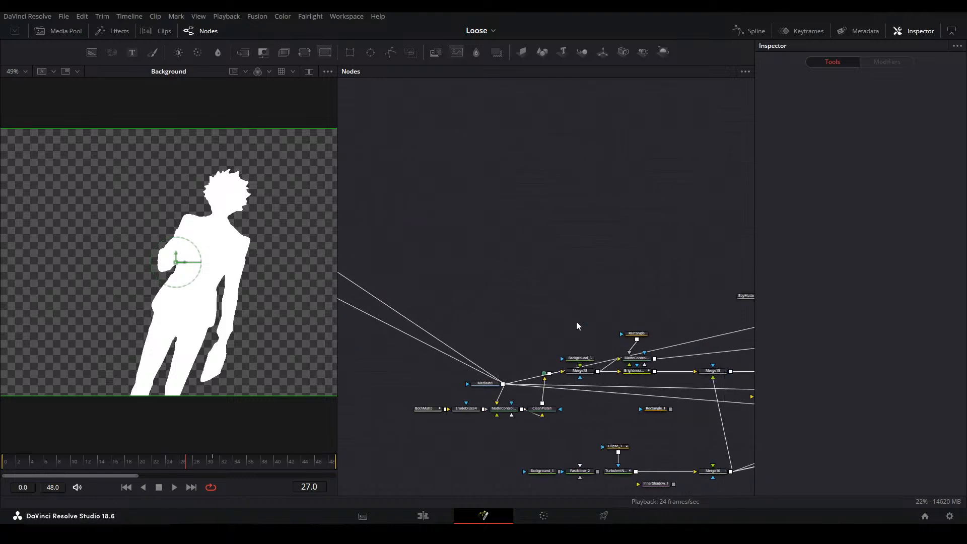
click(484, 384)
key(1)
click(409, 266)
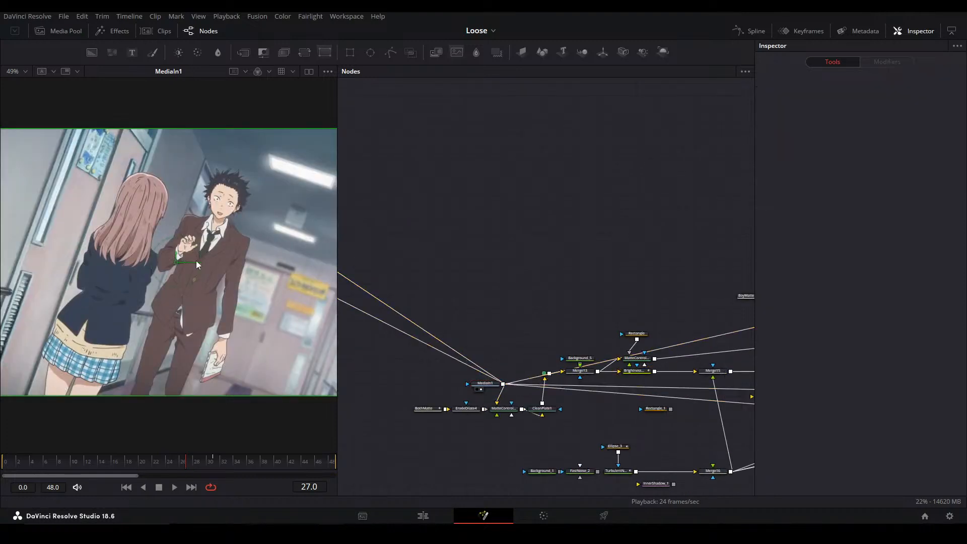
Display the GirlMatte wireless node below Merge2 in the viewer
drag(589, 377, 537, 371)
mouse_move(734, 371)
mouse_down()
mouse_move(466, 376)
mouse_move(566, 278)
mouse_move(746, 289)
mouse_up()
drag(491, 293, 429, 253)
drag(611, 333, 298, 318)
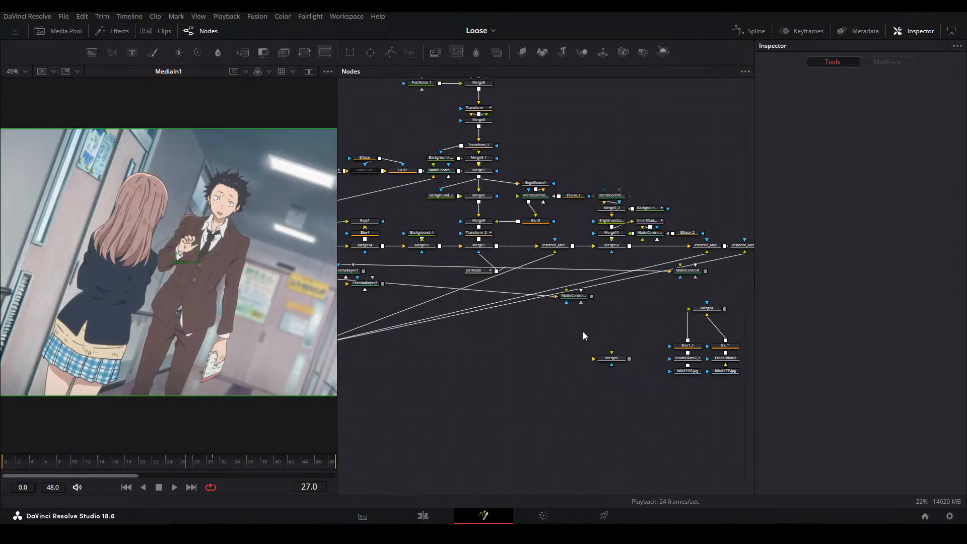
click(473, 271)
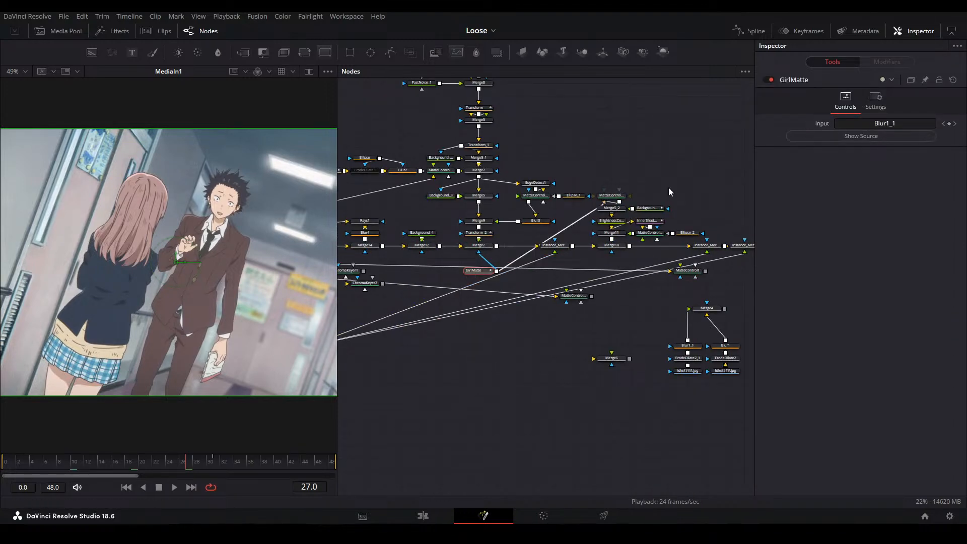
key(1)
click(473, 412)
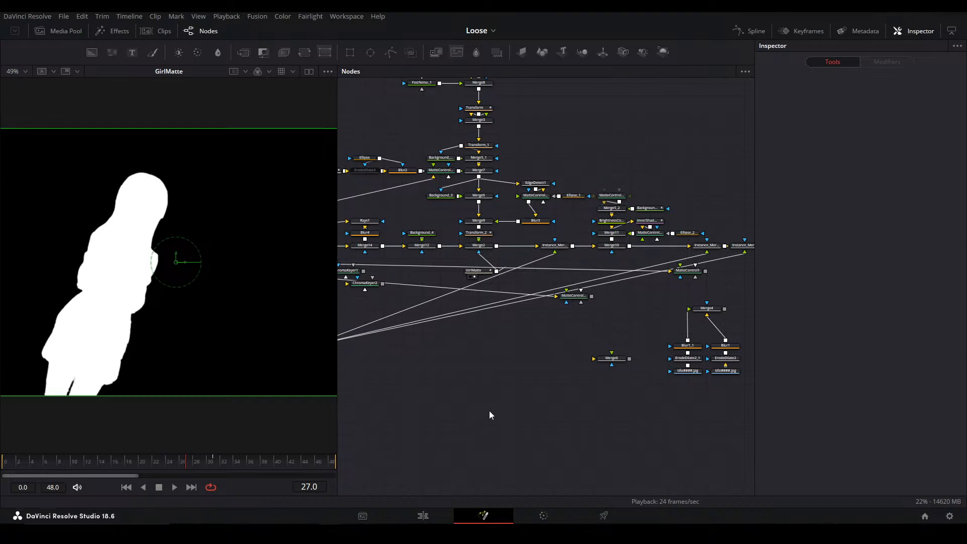
Add a Wireless Link node in the empty area below the main node chain
key(shift+space)
text(wirel)
key(Down)
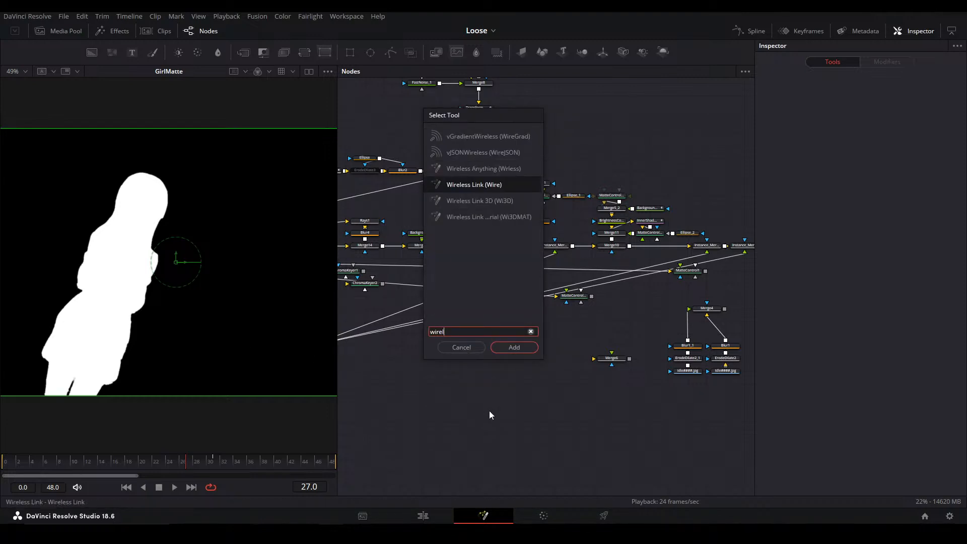
key(Return)
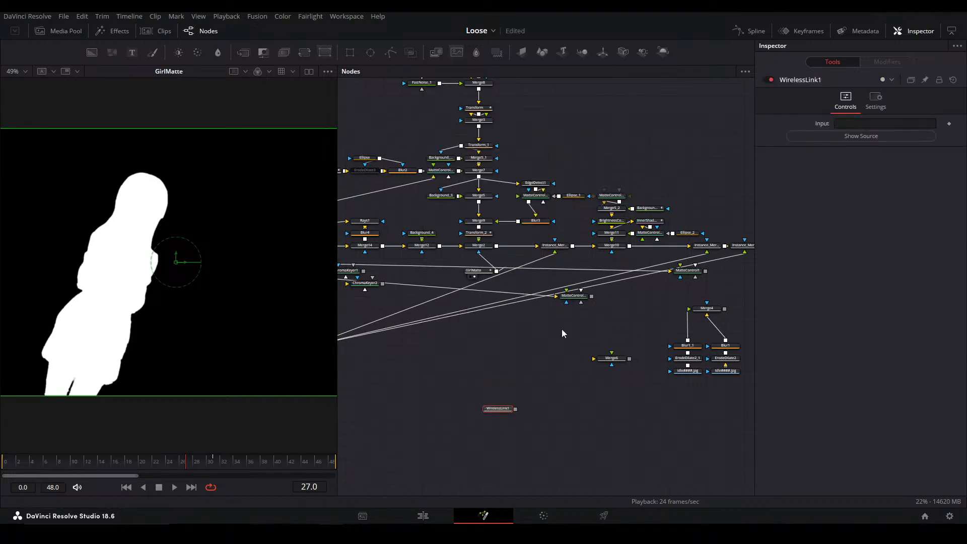
View MatteControl1_1_1 and the Blur1_1 matte, and link WirelessLink1's input to Blur1_1
click(577, 296)
key(2)
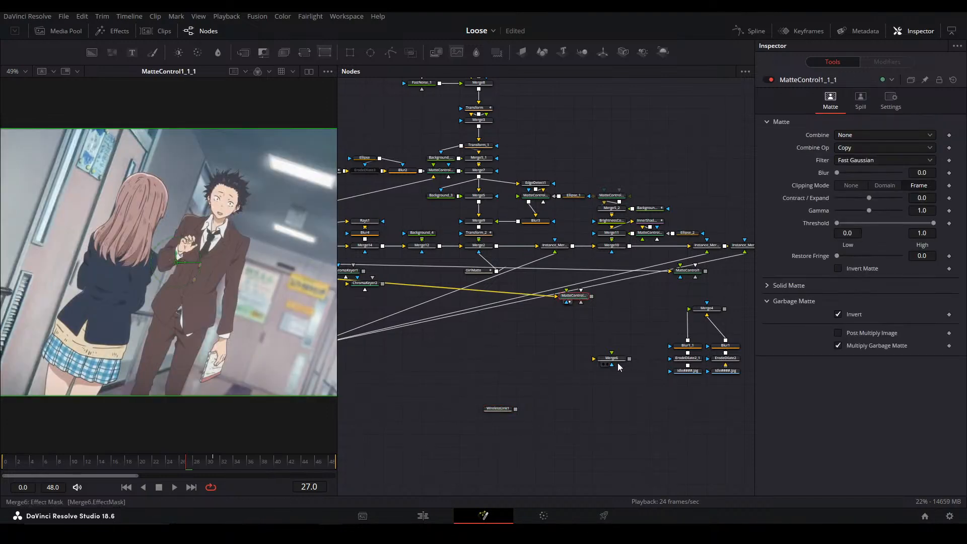
click(690, 346)
key(2)
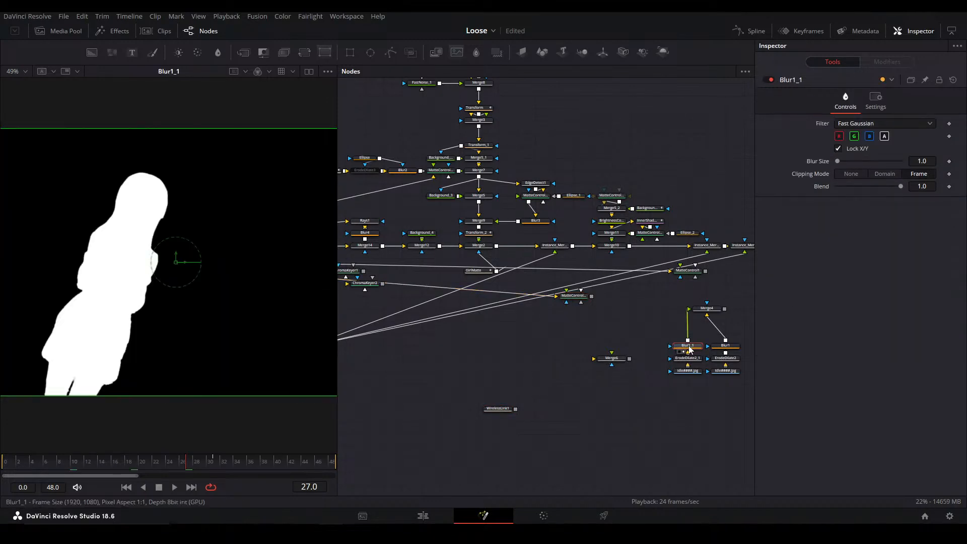
click(499, 409)
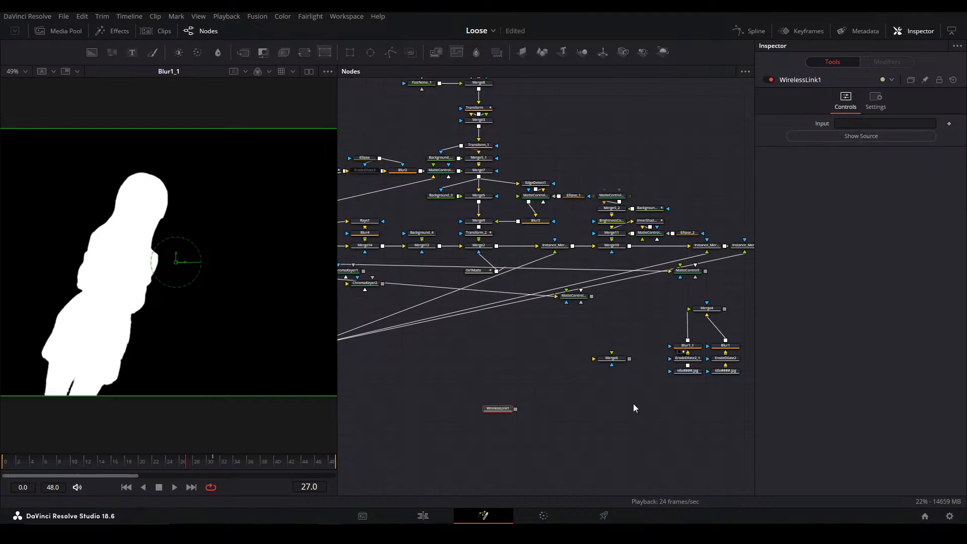
drag(689, 354, 685, 338)
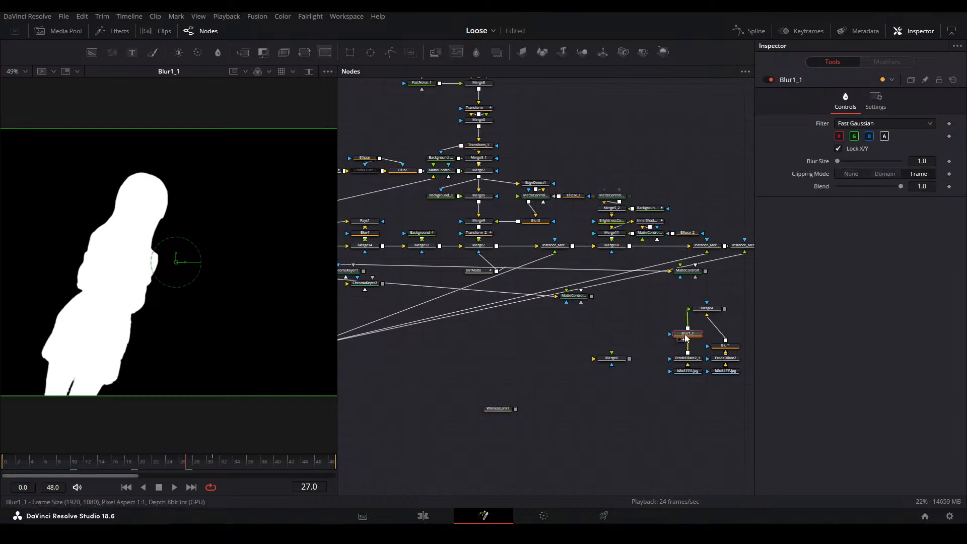
click(498, 408)
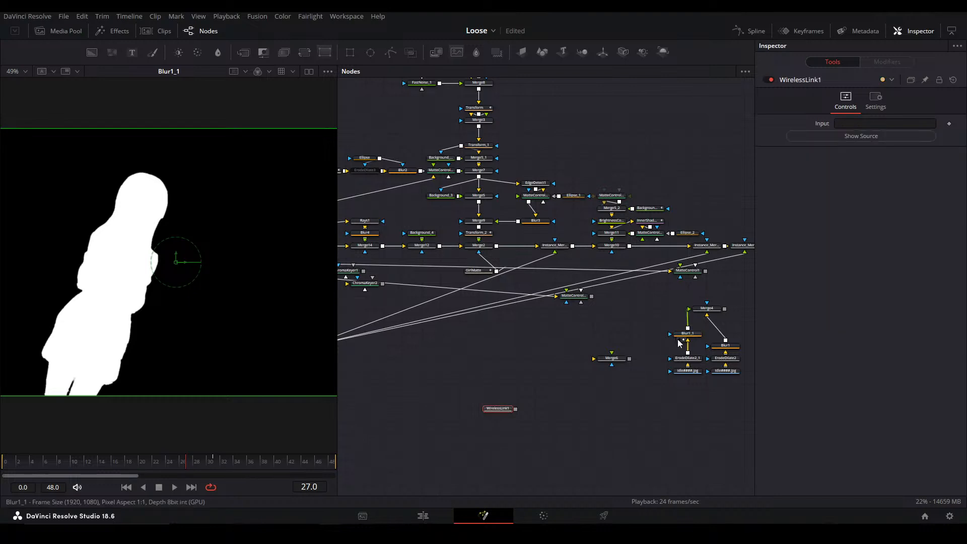
drag(685, 339, 871, 137)
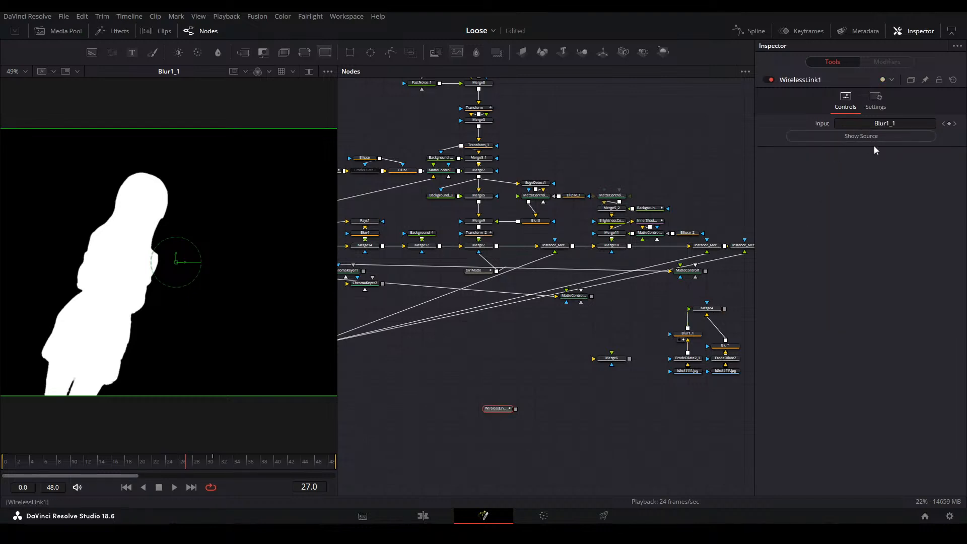
View the output of WirelessLink1 and delete the node
click(507, 406)
click(508, 408)
key(2)
key(Delete)
View the Merge13 clean plate result and inspect the ErodeDilate4 and BothMatte nodes feeding it
drag(382, 338, 638, 416)
click(412, 326)
key(2)
drag(413, 327, 519, 328)
drag(463, 382, 580, 372)
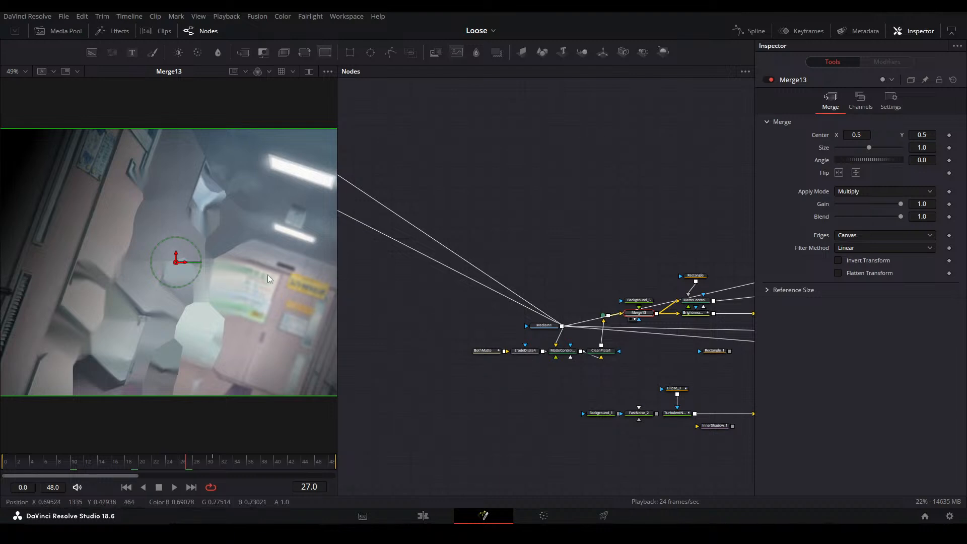
click(524, 352)
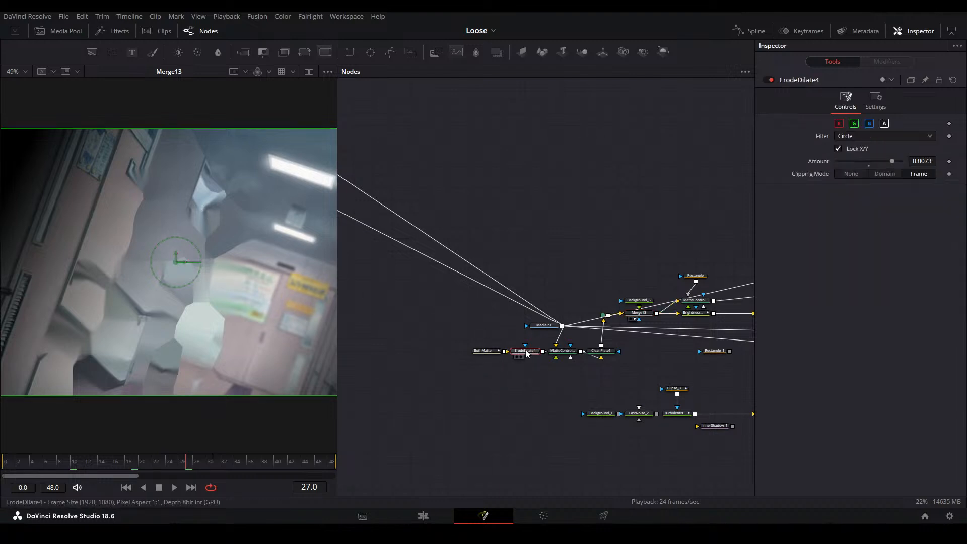
click(489, 353)
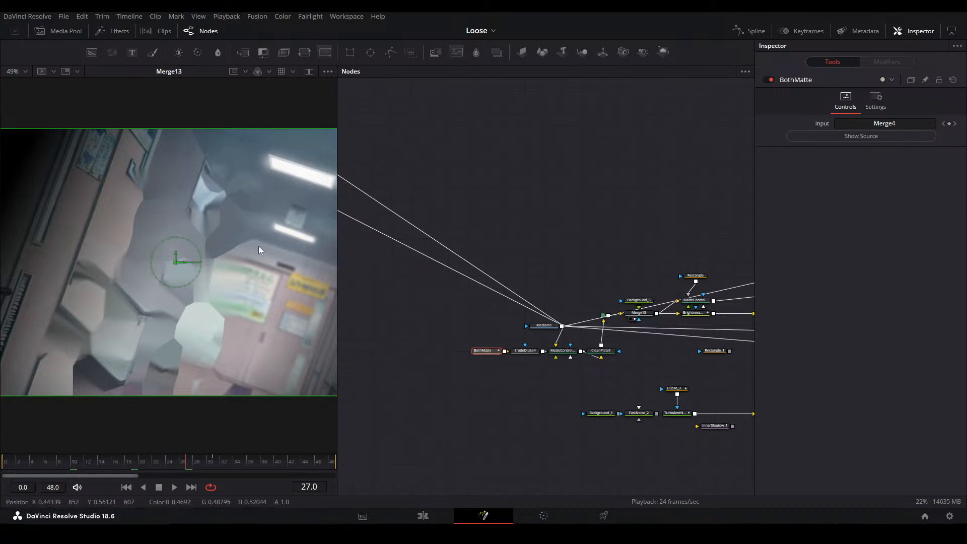
click(410, 378)
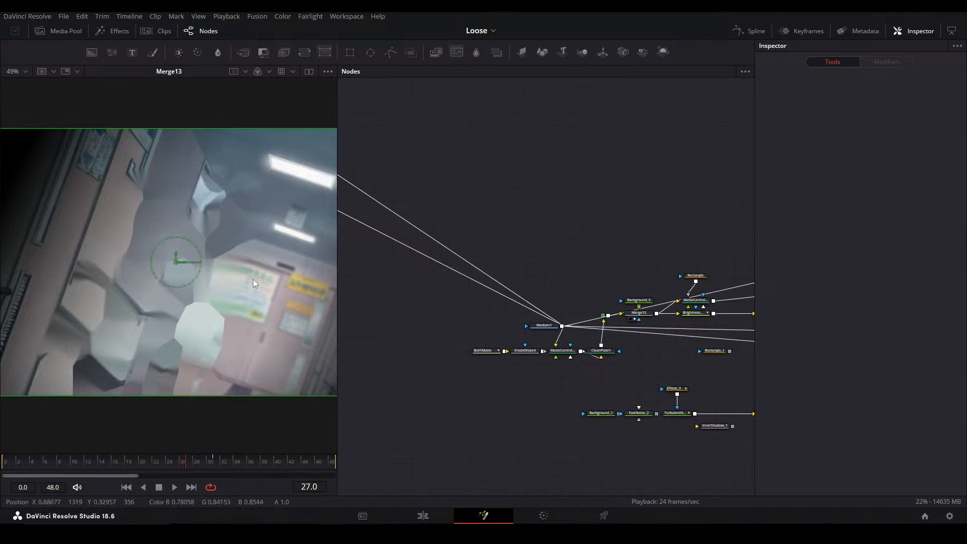
View the CleanPlate1 output and set its Grow Edges to 0.0898
scroll(576, 345, up, 5)
click(612, 360)
key(2)
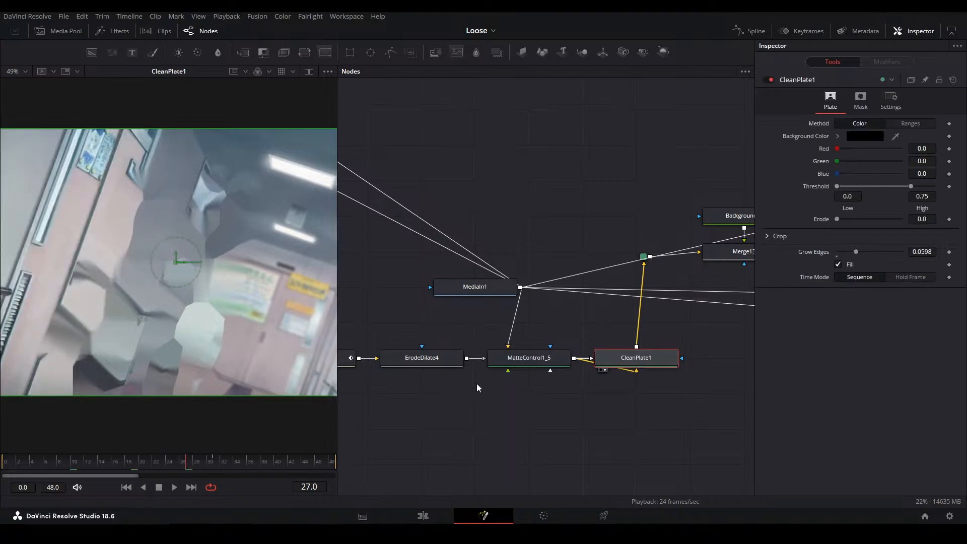
drag(452, 385, 472, 378)
mouse_move(858, 250)
mouse_down()
mouse_move(832, 253)
mouse_move(866, 252)
mouse_up()
drag(288, 381, 423, 387)
key(ctrl+f)
drag(481, 429, 511, 423)
drag(377, 407, 485, 399)
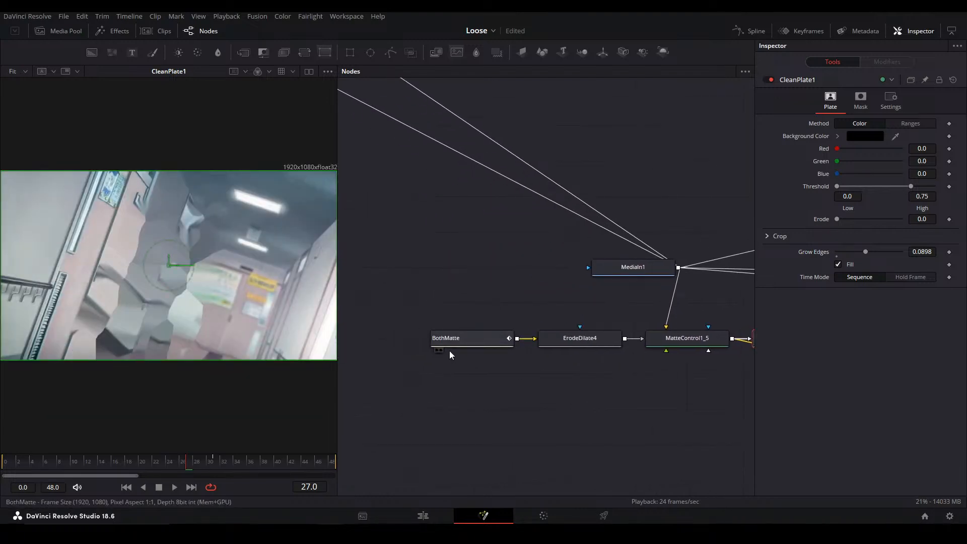
scroll(204, 264, up, 2)
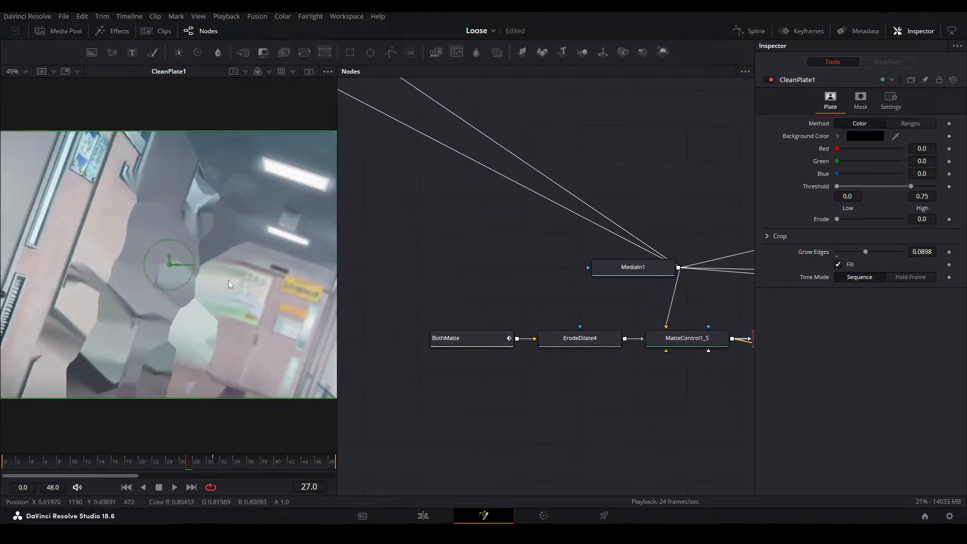
Inspect the BothMatte node's input source and view the CleanPlate1 result again
click(436, 403)
scroll(436, 403, down, 2)
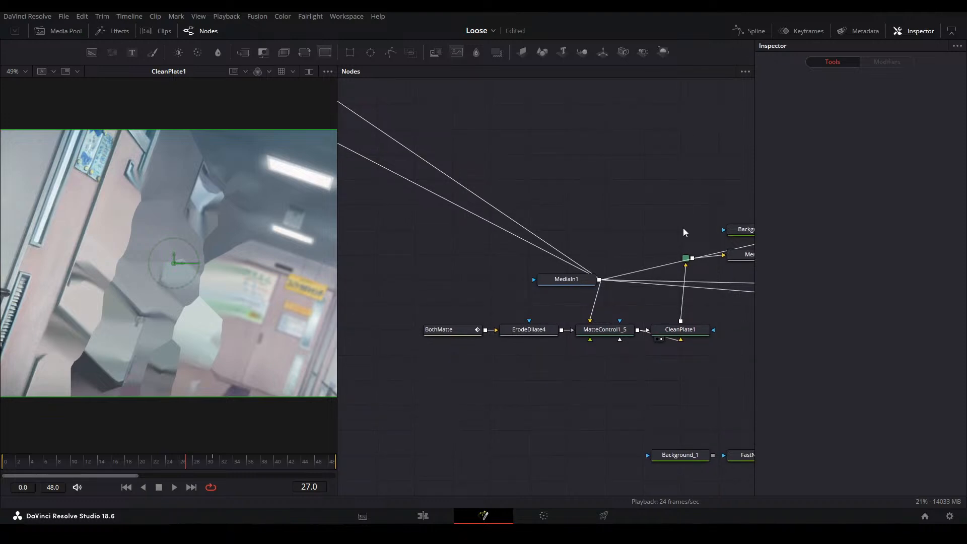
click(451, 330)
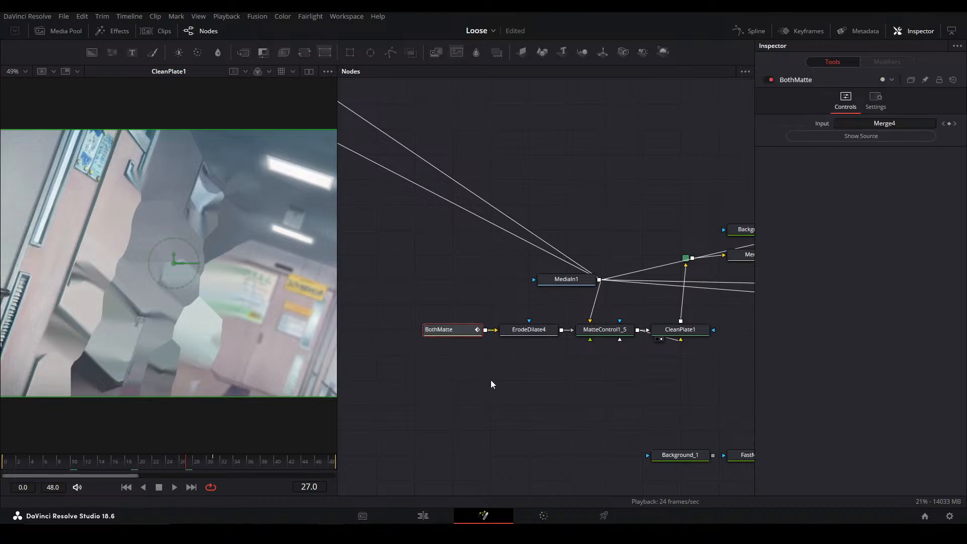
key(2)
click(693, 330)
key(2)
click(512, 416)
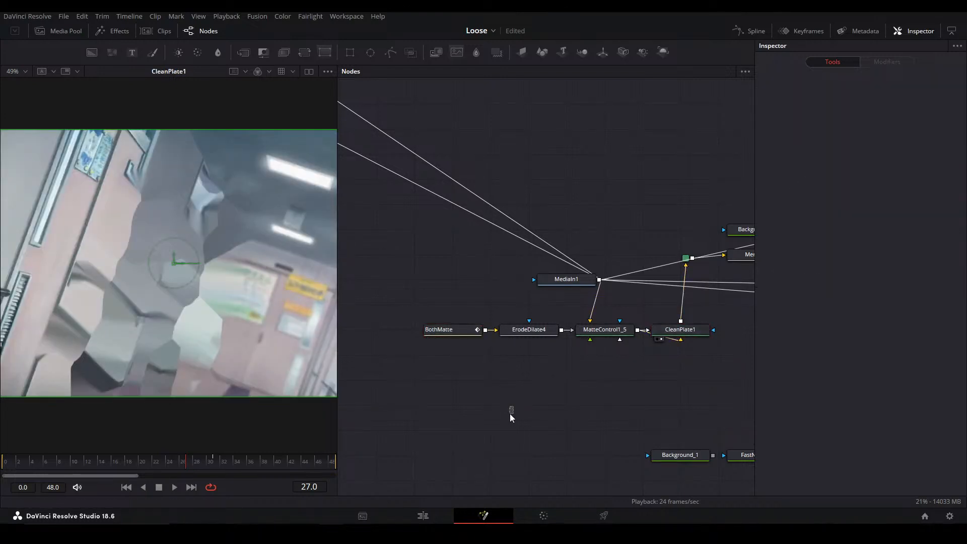
Search the Fusion tool list for "object removal" and close the search without adding a tool
key(shift+space)
text(objecrt)
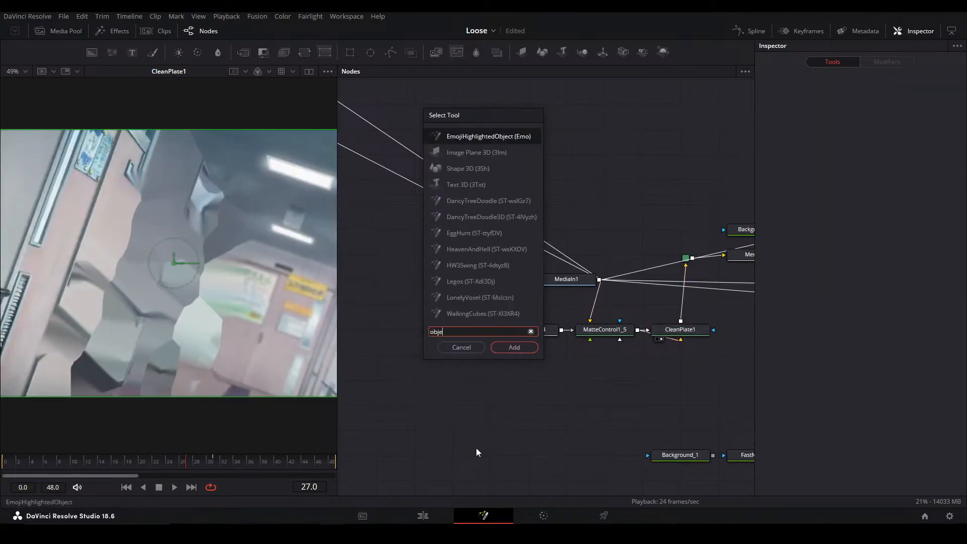
key(BackSpace)
key(BackSpace)
text(t re)
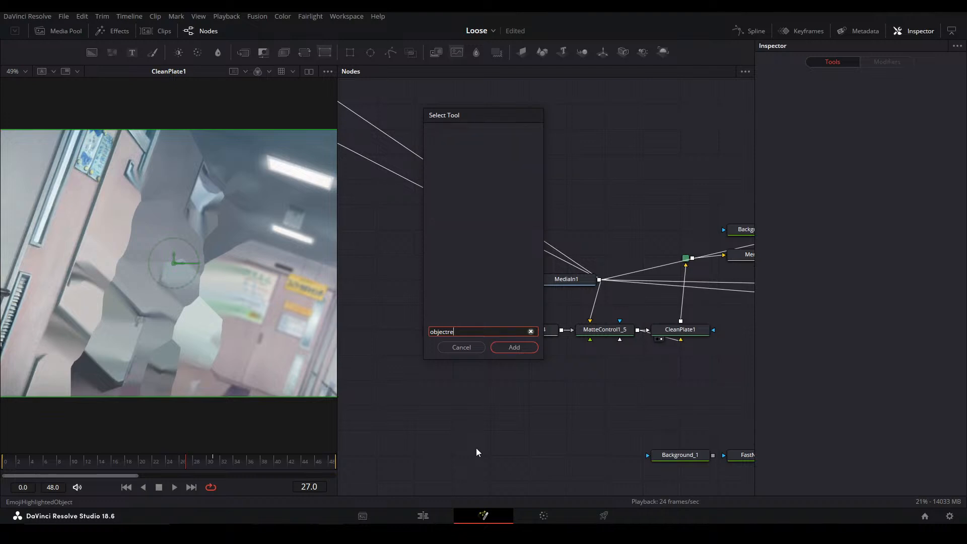
key(BackSpace)
key(BackSpace)
key(BackSpace)
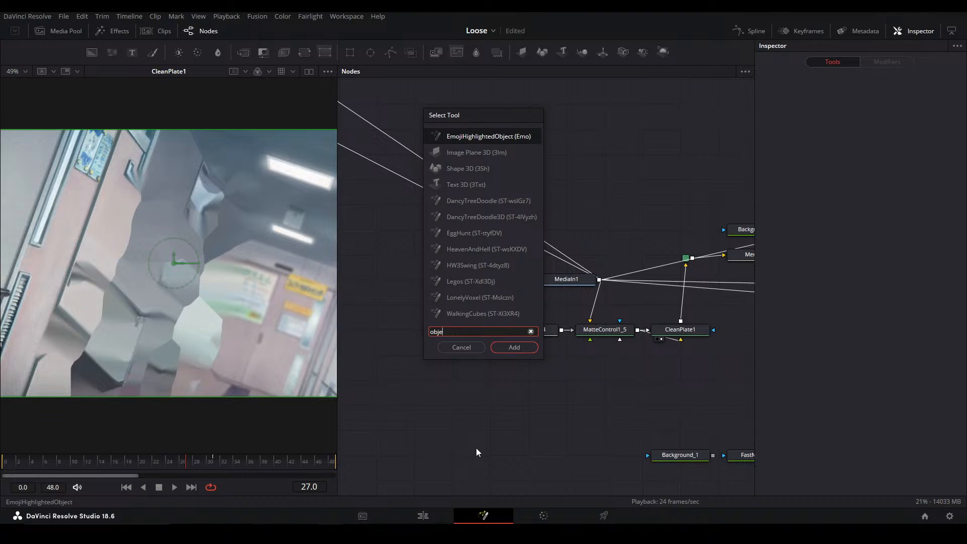
text(ct remo)
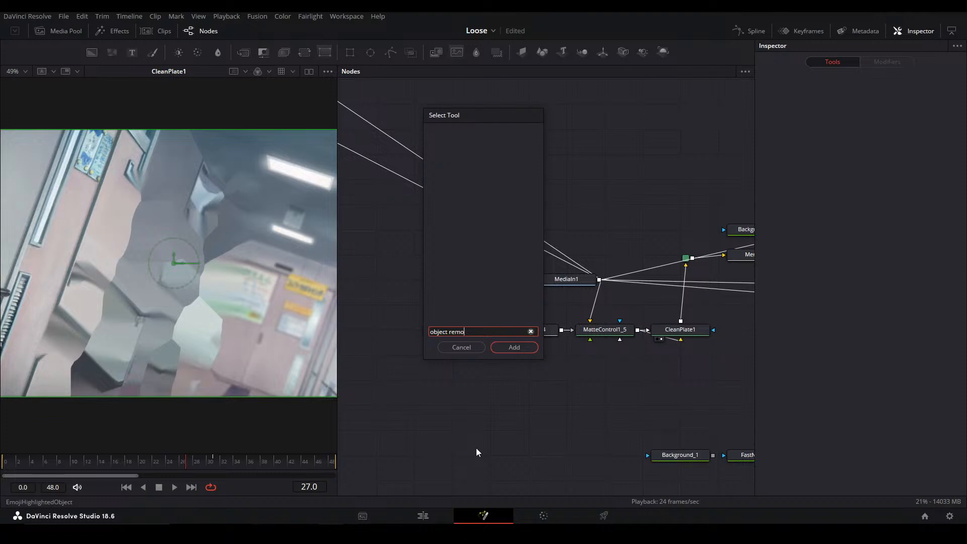
key(BackSpace)
key(BackSpace)
key(BackSpace)
key(BackSpace)
key(BackSpace)
key(BackSpace)
key(BackSpace)
key(BackSpace)
key(BackSpace)
key(BackSpace)
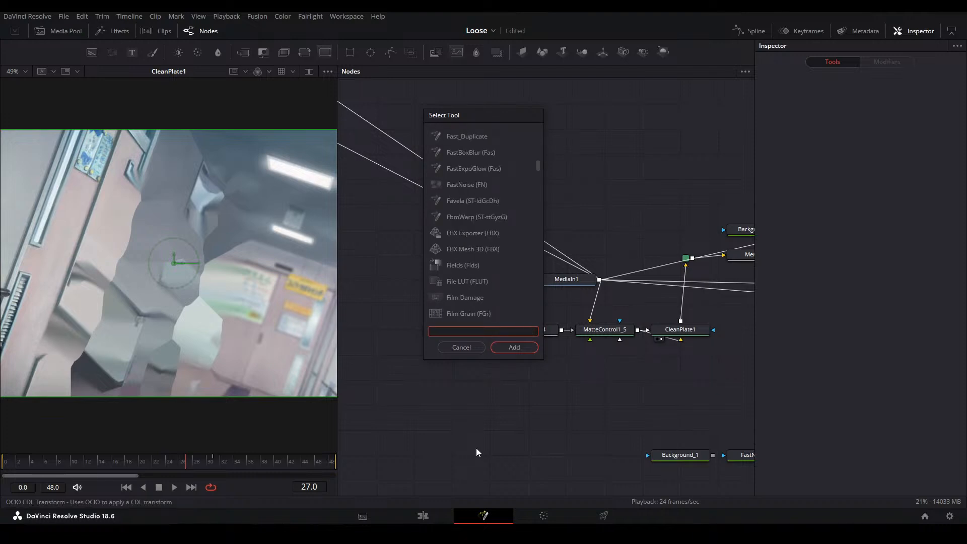
text(object)
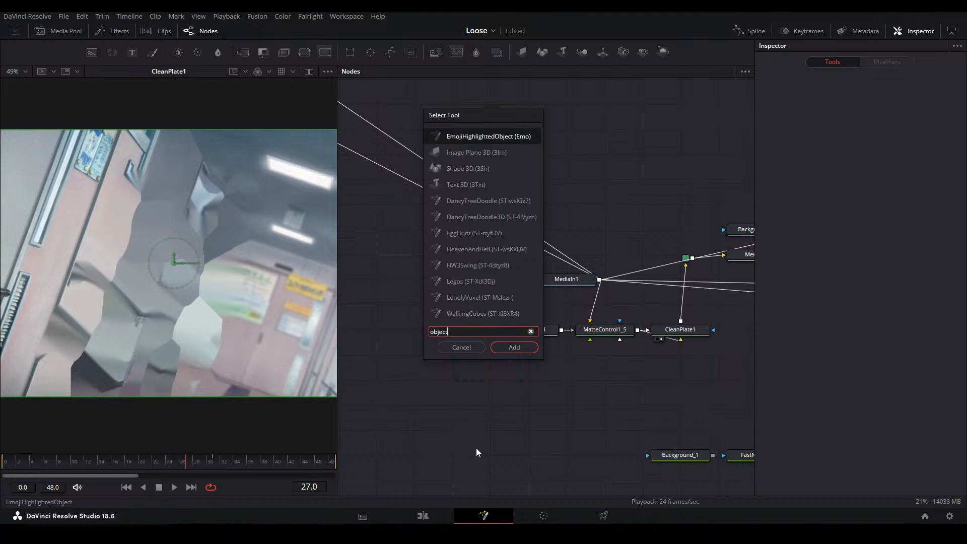
text( remvoal)
key(BackSpace)
key(BackSpace)
key(BackSpace)
key(BackSpace)
key(BackSpace)
text(moval)
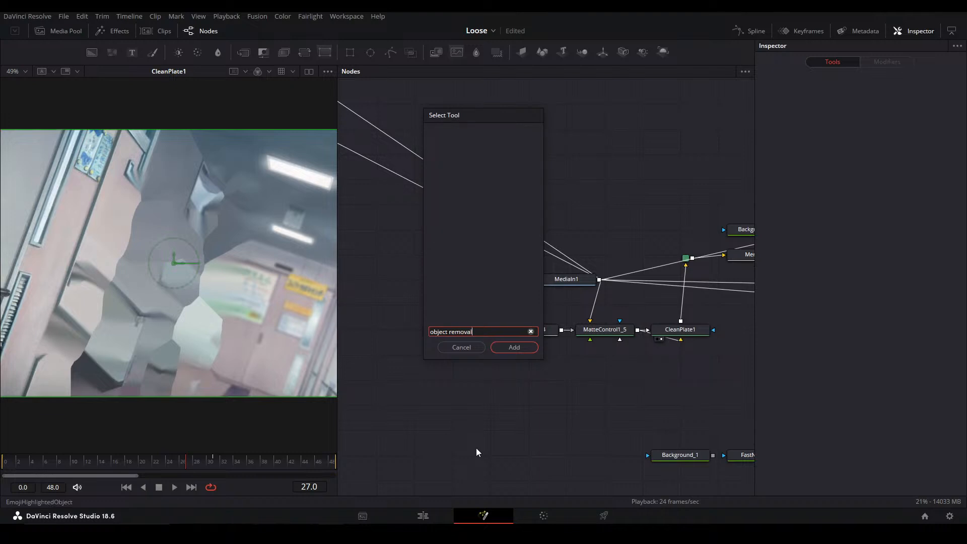
key(Escape)
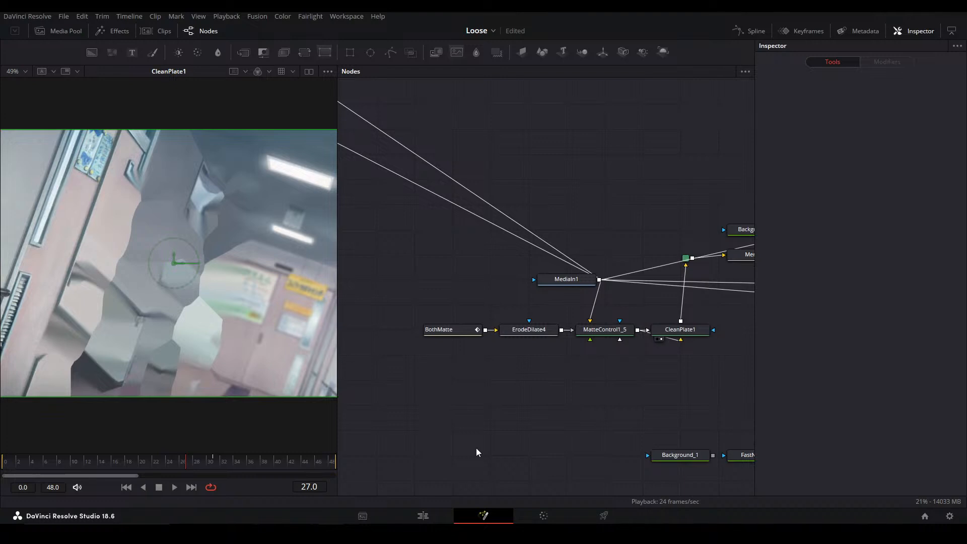
Search the Fusion tool list for "object", look through the matching tools and close the list
key(shift+space)
text(ob)
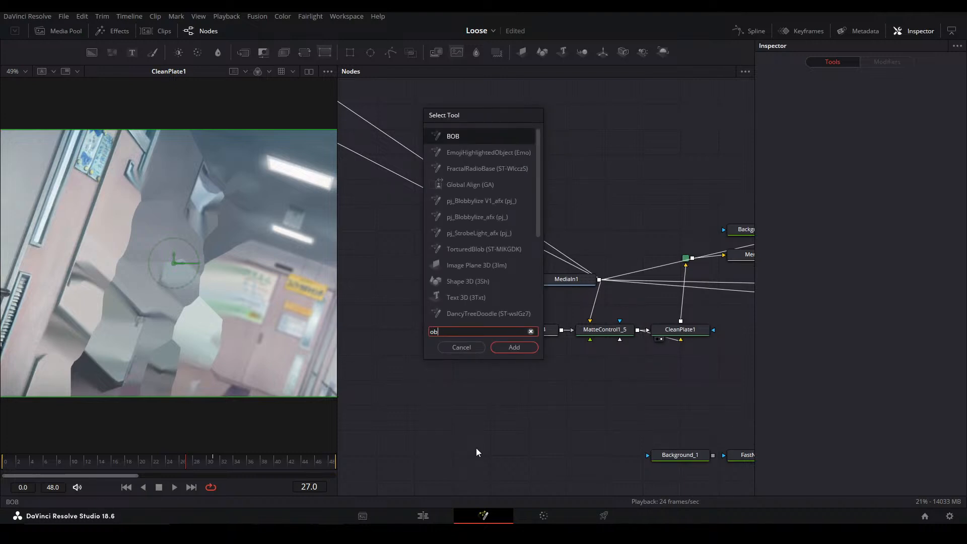
text(ject)
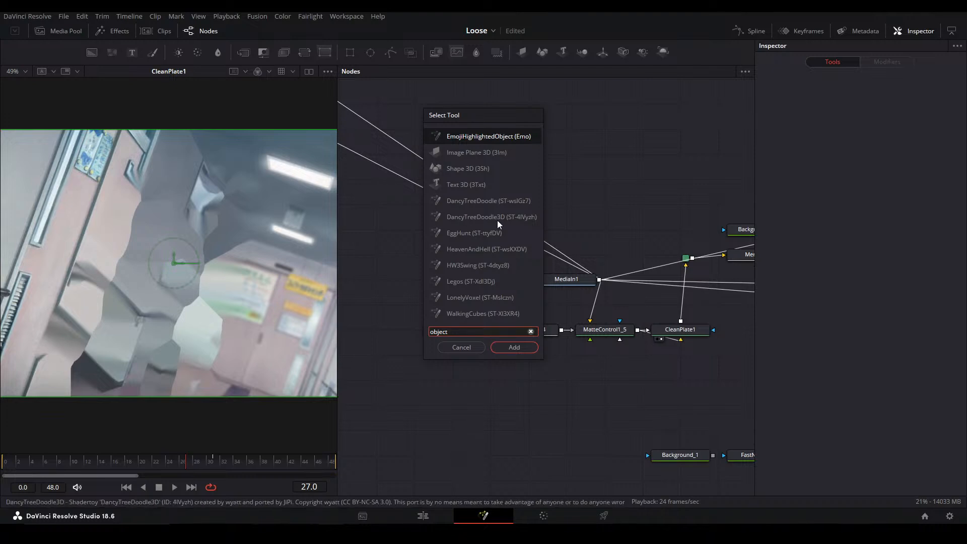
key(Down)
key(Down)
key(Down)
key(Down)
key(Down)
key(Down)
key(Down)
key(Down)
key(Down)
key(Down)
key(Down)
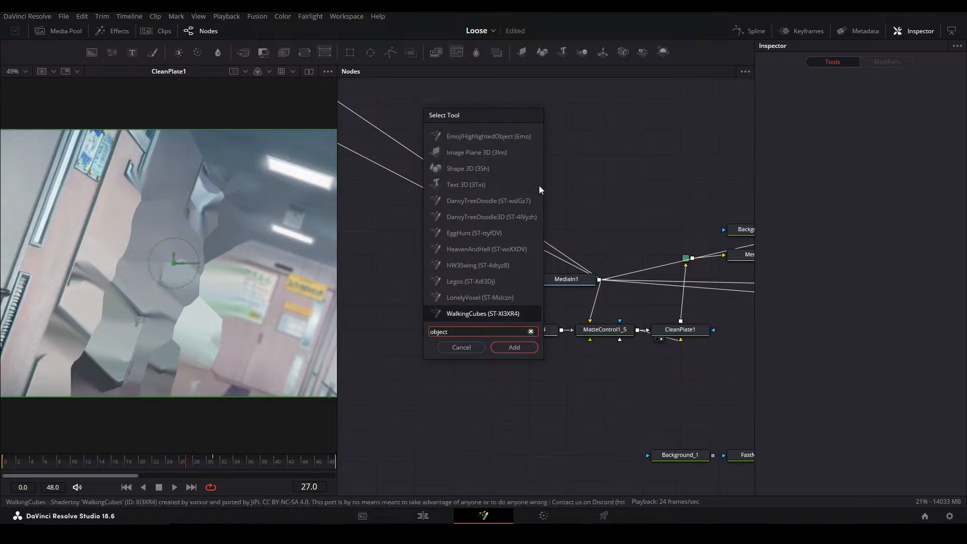
key(Return)
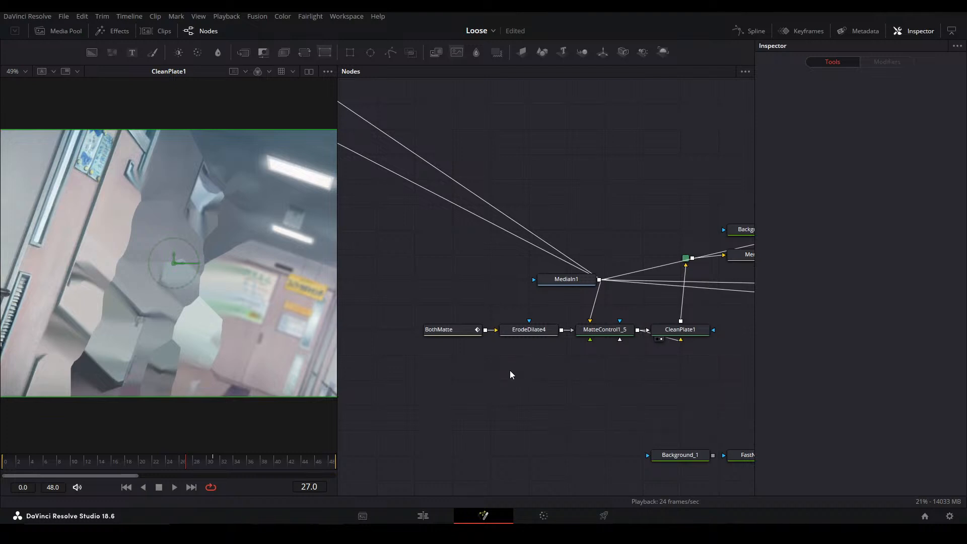
View the BothMatte, ErodeDilate4 and MatteControl1_5 outputs in turn to examine how the characters are cut out
click(534, 330)
click(445, 330)
key(1)
click(540, 385)
click(449, 332)
click(537, 331)
key(1)
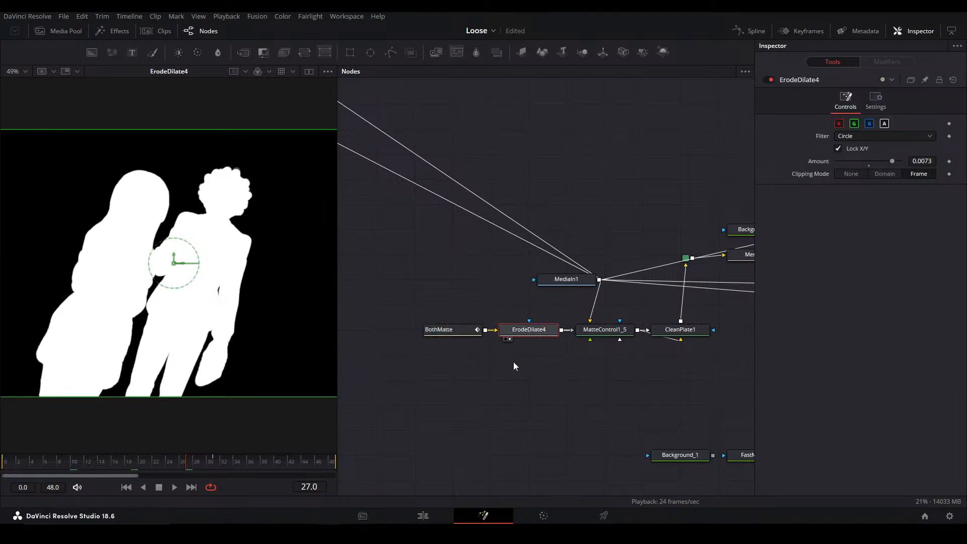
click(589, 331)
key(1)
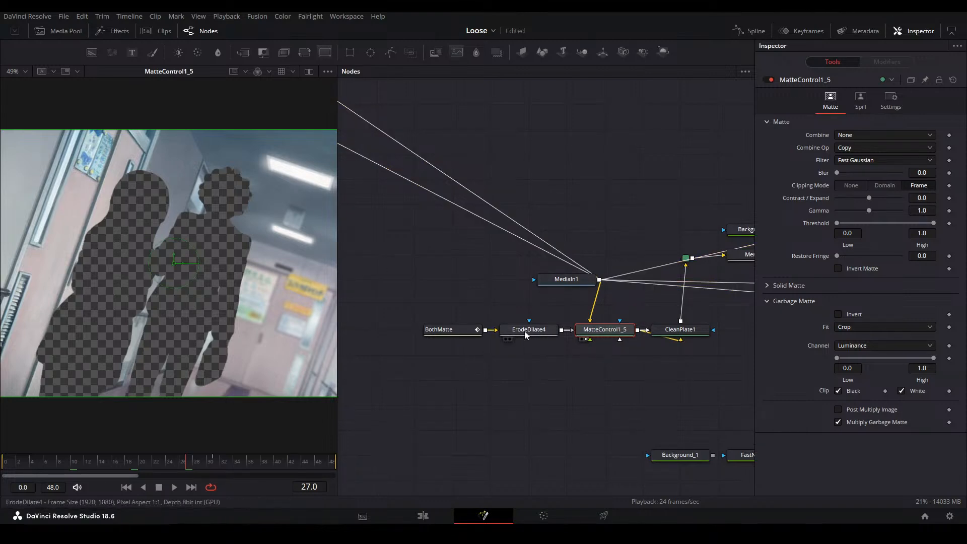
Compare the CleanPlate1 output with the MatteControl1_5 cutout that feeds it
drag(665, 376, 602, 343)
click(613, 299)
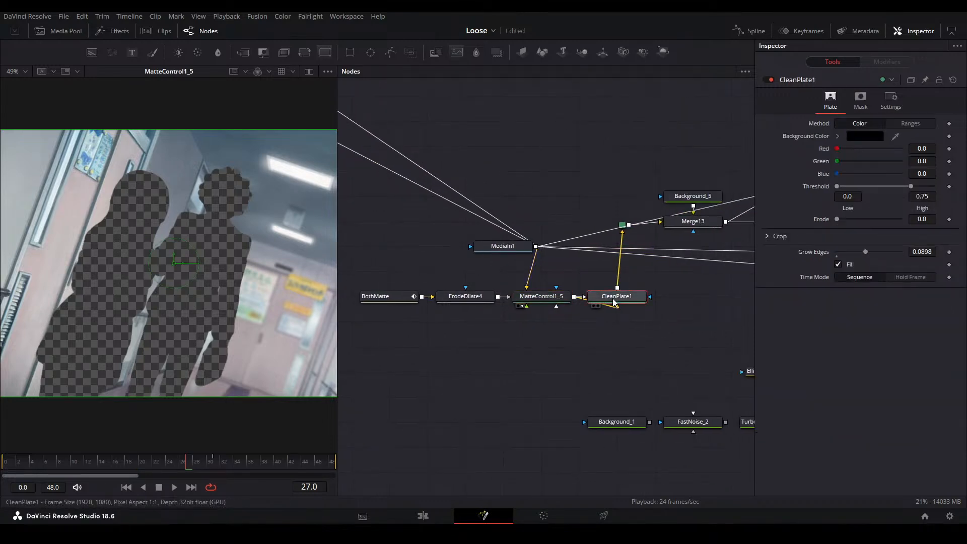
key(1)
click(623, 327)
click(559, 301)
key(1)
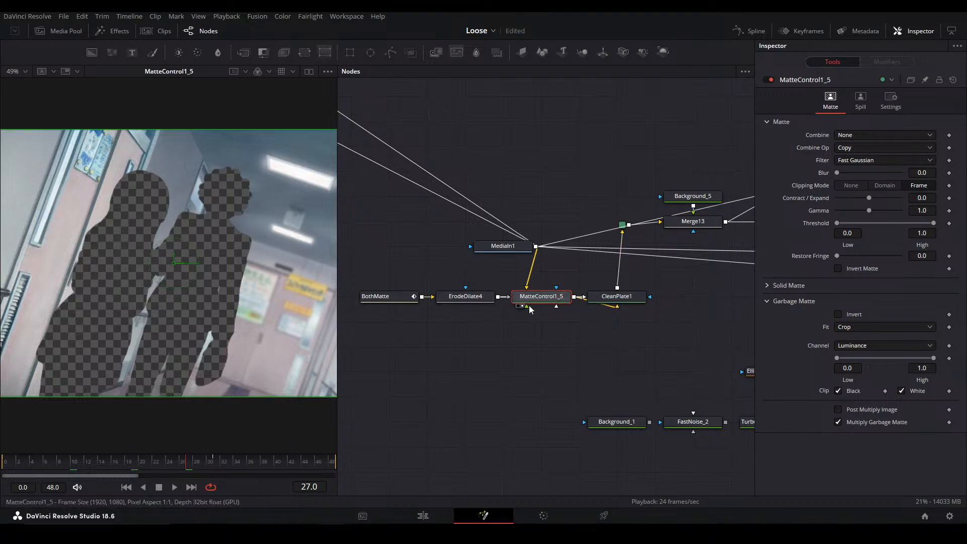
Move the CleanPlate1 node below MatteControl1_5 to examine its two incoming connections and view its output
drag(614, 301, 614, 384)
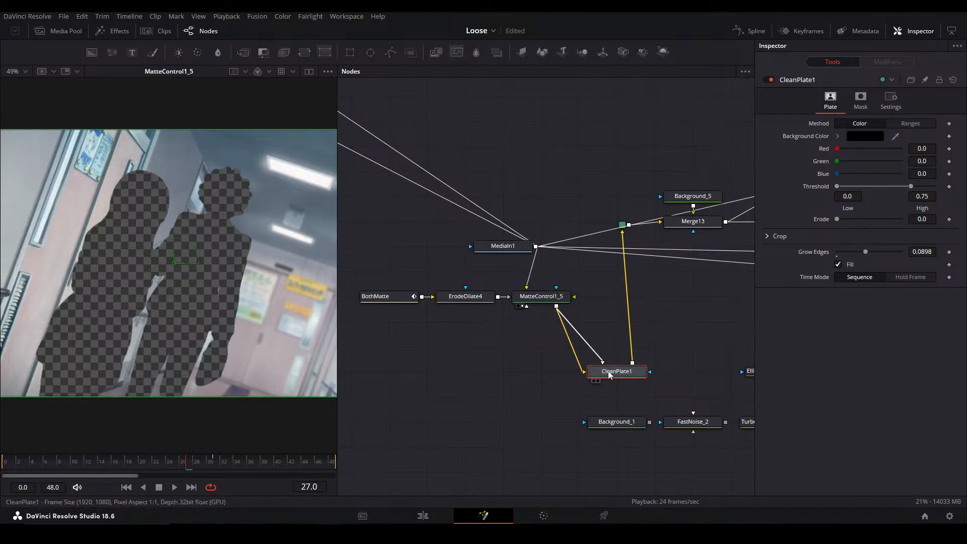
key(1)
drag(617, 369, 392, 359)
View Merge13, inspect the Background_5 gradient multiplied over the clean plate, and return to the Merge13 result
click(525, 282)
key(2)
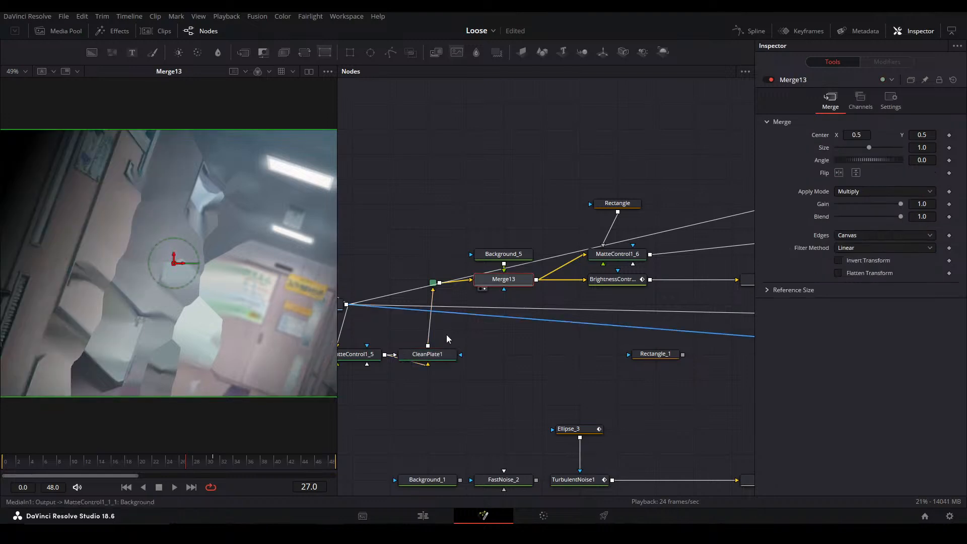
scroll(221, 273, down, 3)
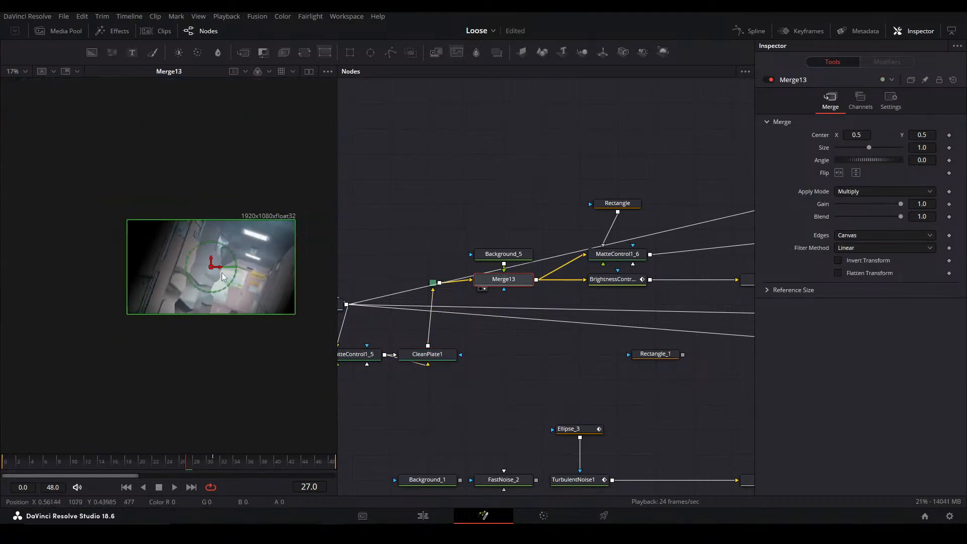
scroll(221, 277, up, 1)
click(502, 254)
key(1)
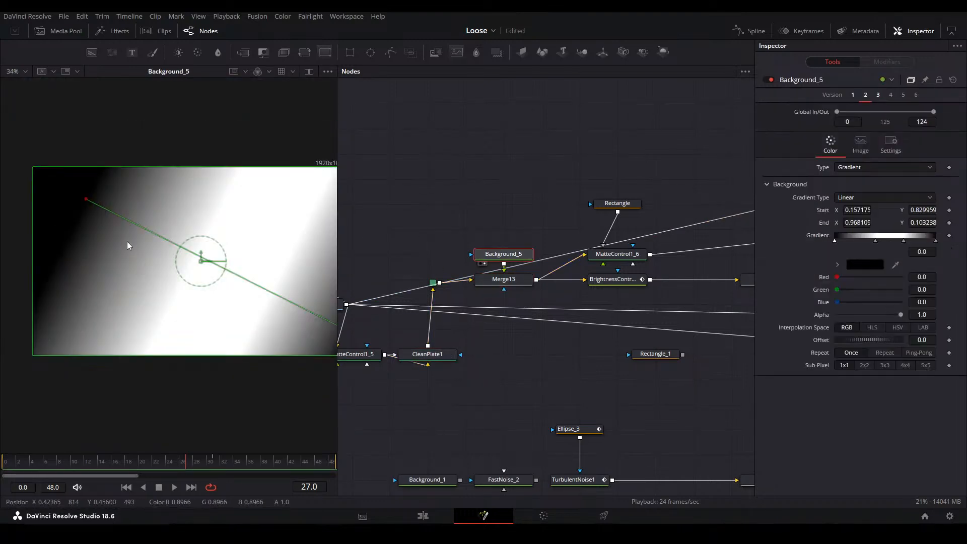
click(504, 279)
key(1)
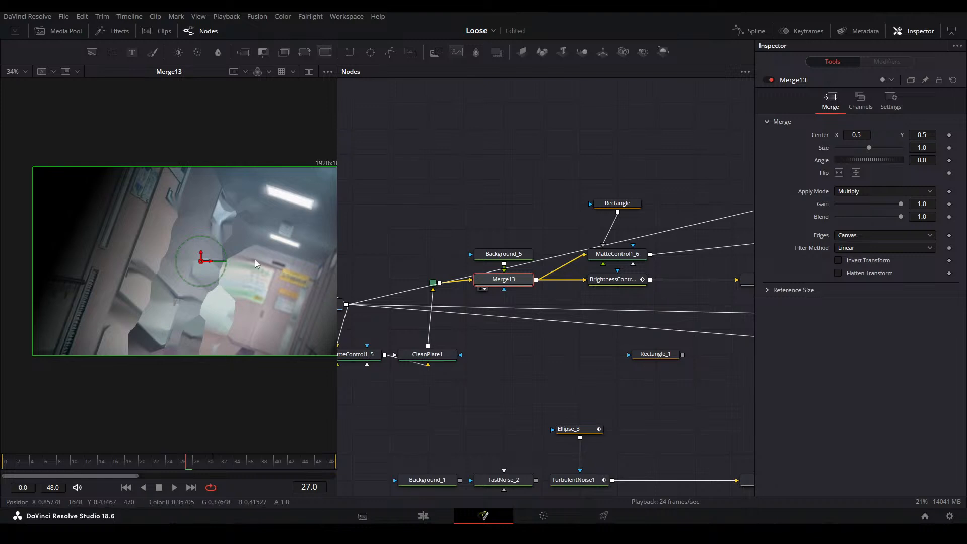
drag(210, 225, 189, 221)
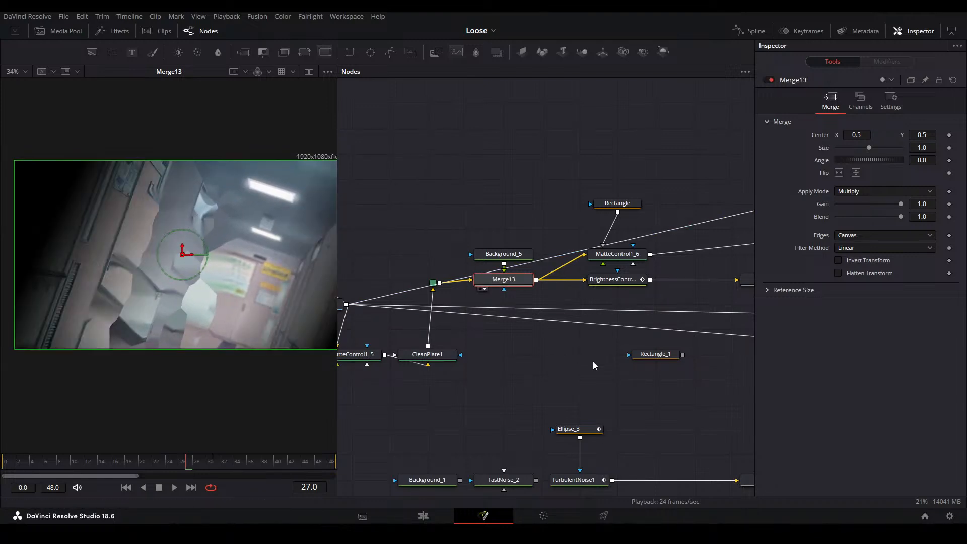
View the BrightnessContrast2 darkening and the MatteControl1_6 crop of the ceiling lights
click(612, 280)
key(1)
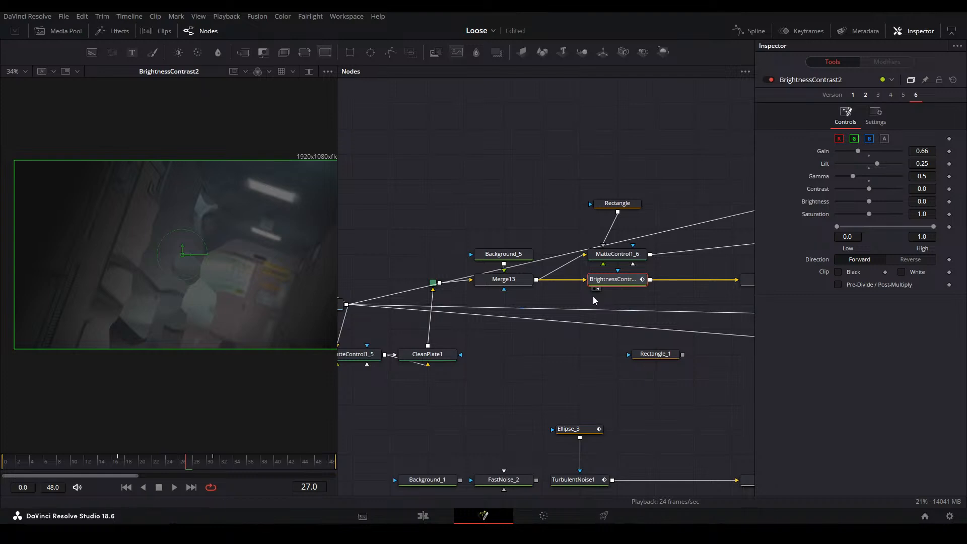
drag(639, 267, 541, 306)
click(541, 296)
key(1)
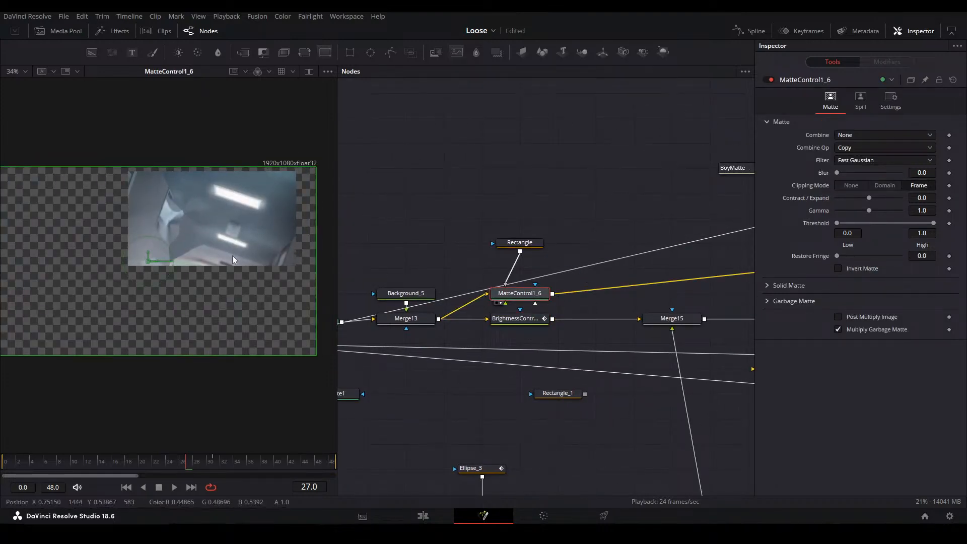
scroll(228, 219, up, 2)
View the Rays1 light rays, the Blur4 softening and their combination with the background in Merge14
drag(562, 326, 330, 351)
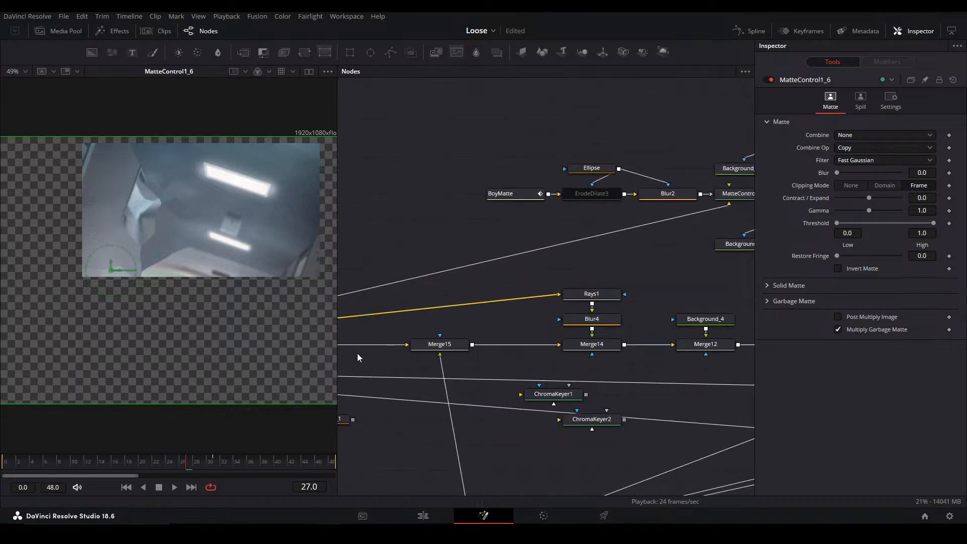
click(611, 294)
key(1)
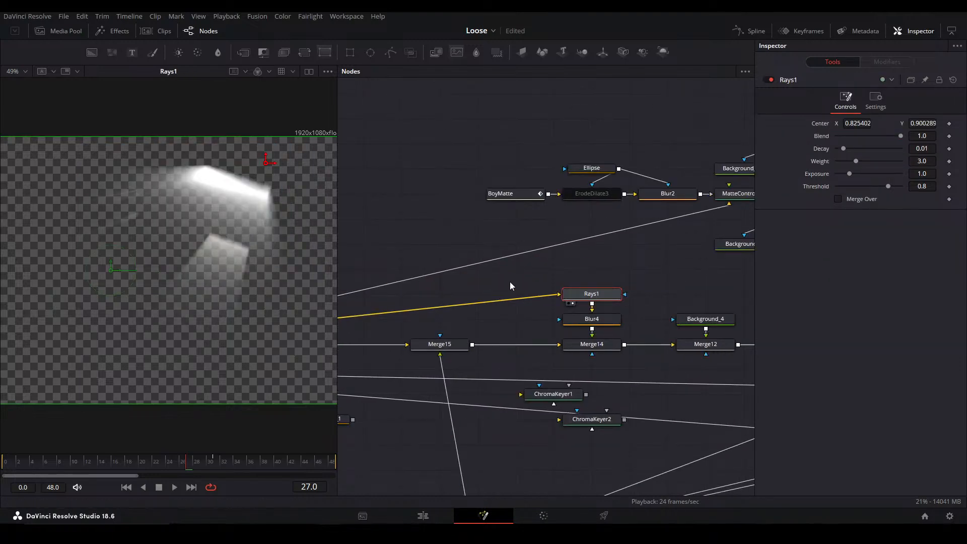
mouse_move(197, 210)
mouse_down()
mouse_move(239, 214)
mouse_move(194, 204)
mouse_up()
click(589, 319)
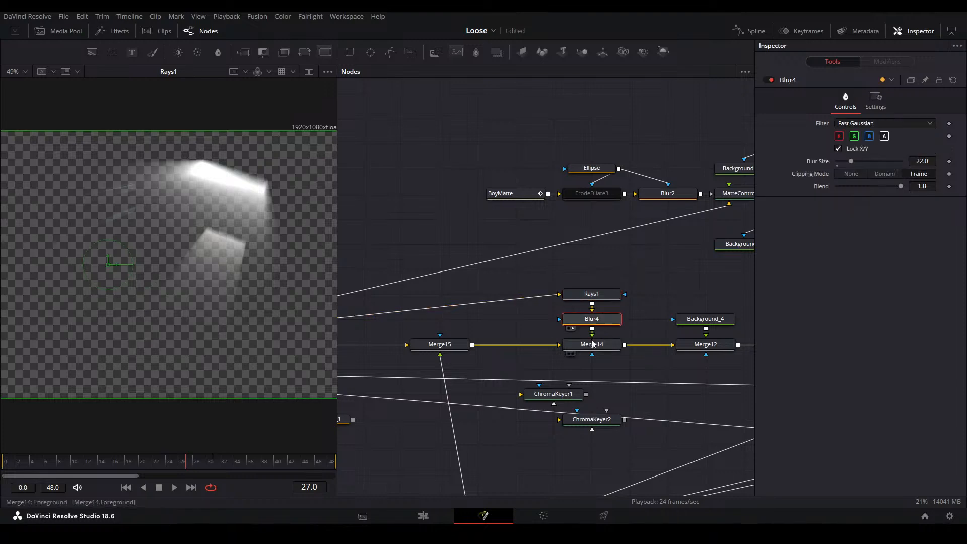
key(1)
click(596, 346)
key(1)
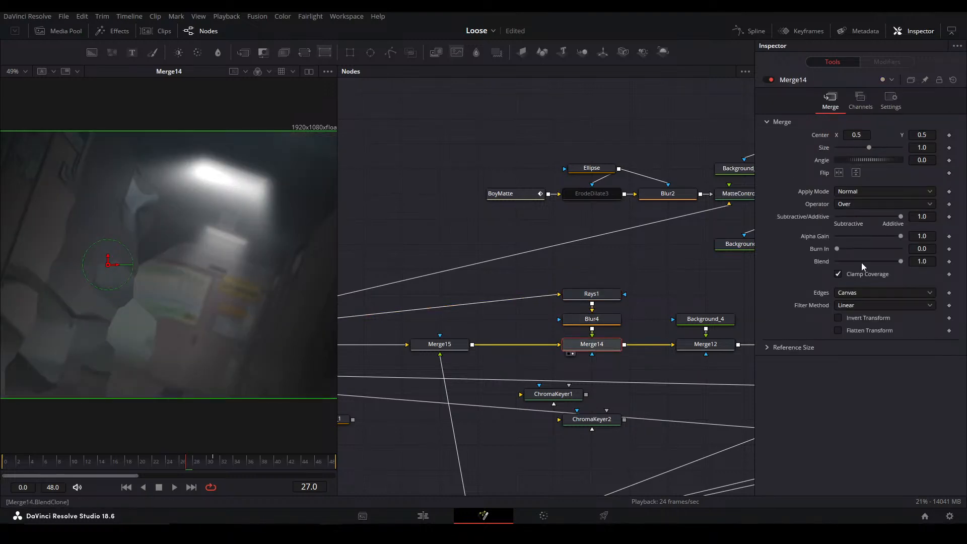
drag(547, 313, 618, 305)
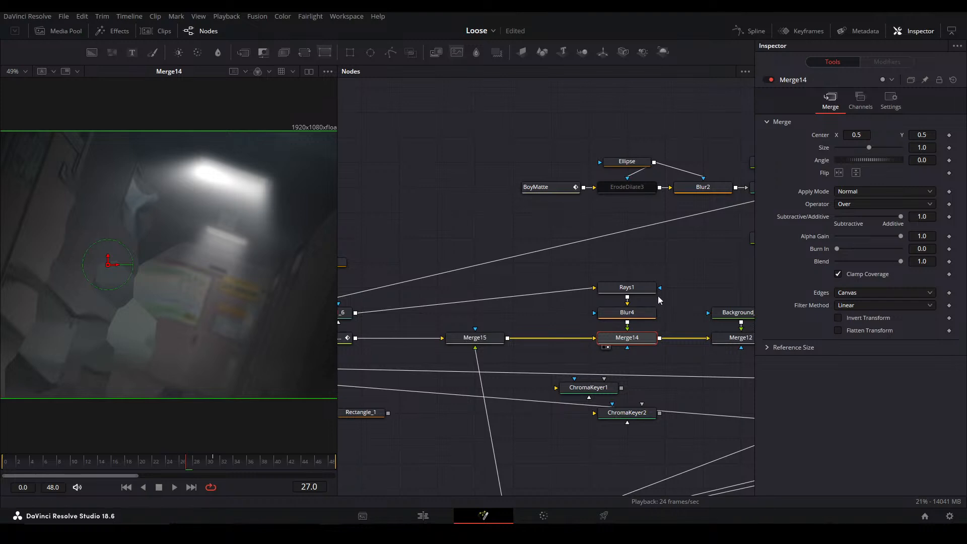
View the BrightnessContrast2 result and Merge15, and trace the Merge16 noise input feeding Merge15
drag(343, 369, 523, 348)
click(502, 321)
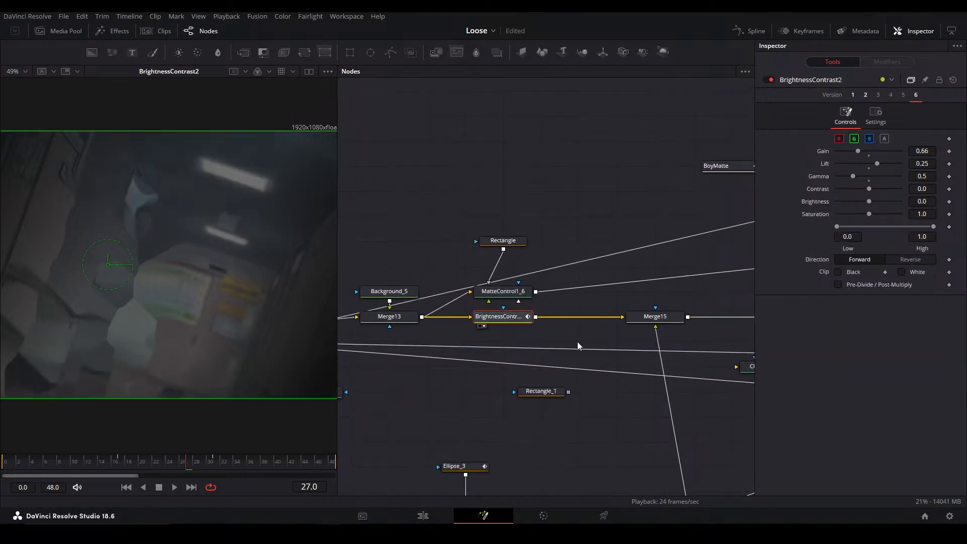
click(650, 318)
scroll(555, 315, down, 3)
drag(555, 315, 672, 355)
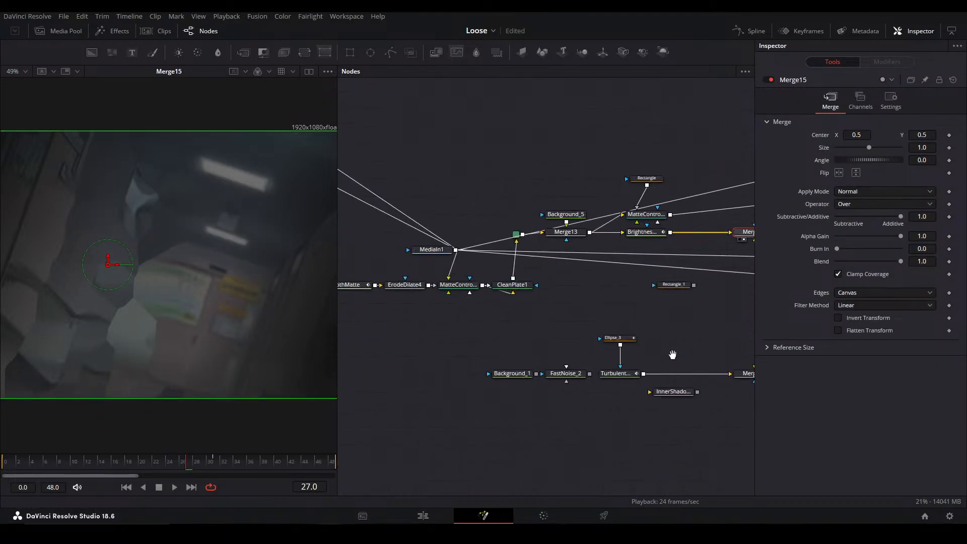
drag(600, 391, 512, 388)
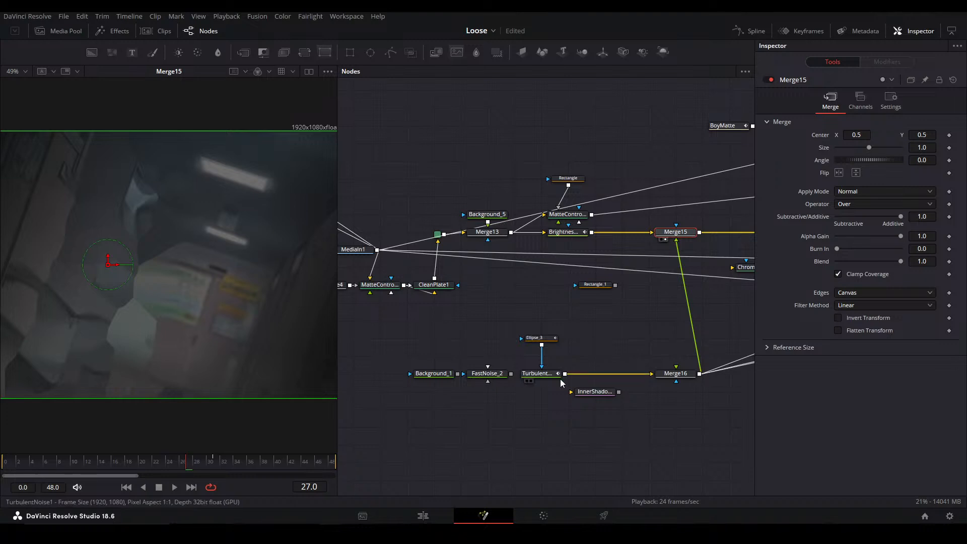
click(675, 373)
click(675, 231)
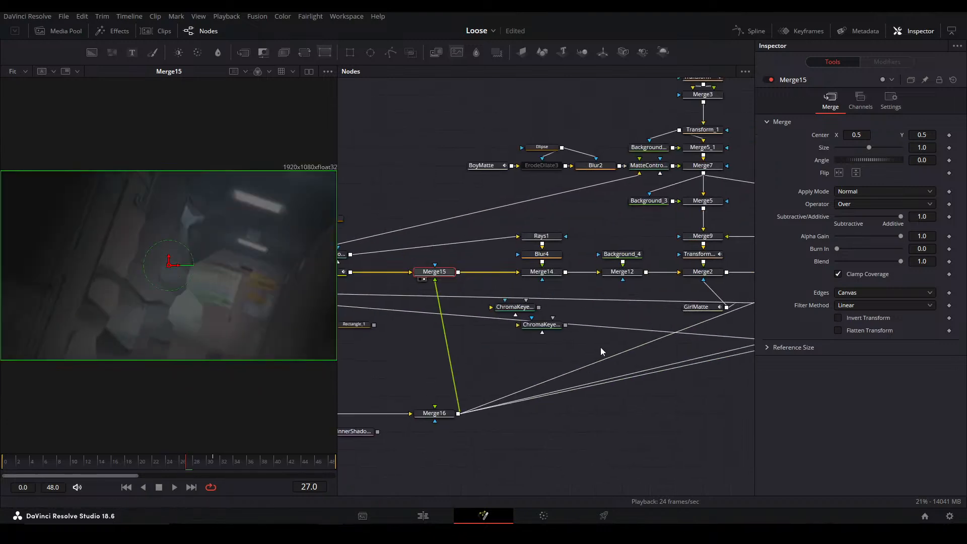
View Merge14 and Merge12, inspecting the Background_4 glow screened over the light rays
click(544, 273)
click(622, 276)
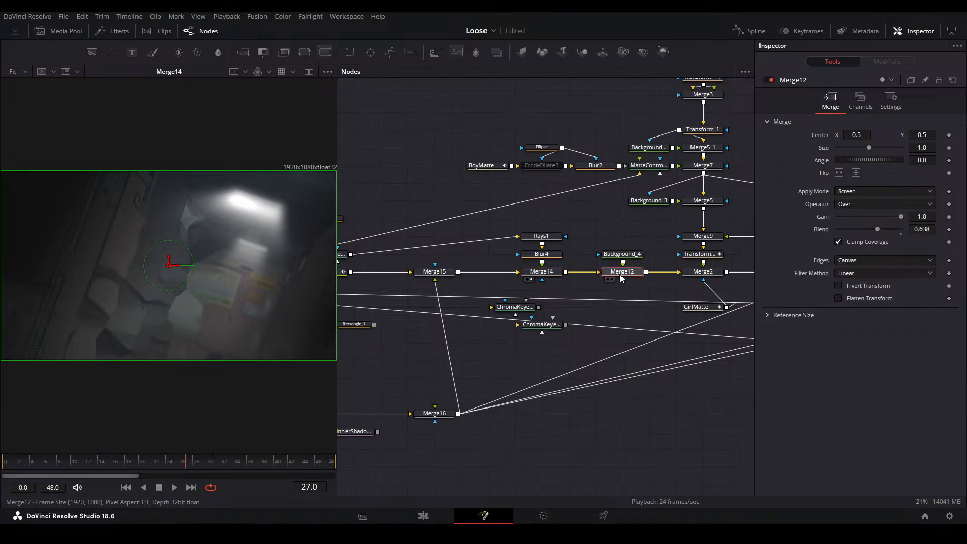
scroll(210, 207, up, 5)
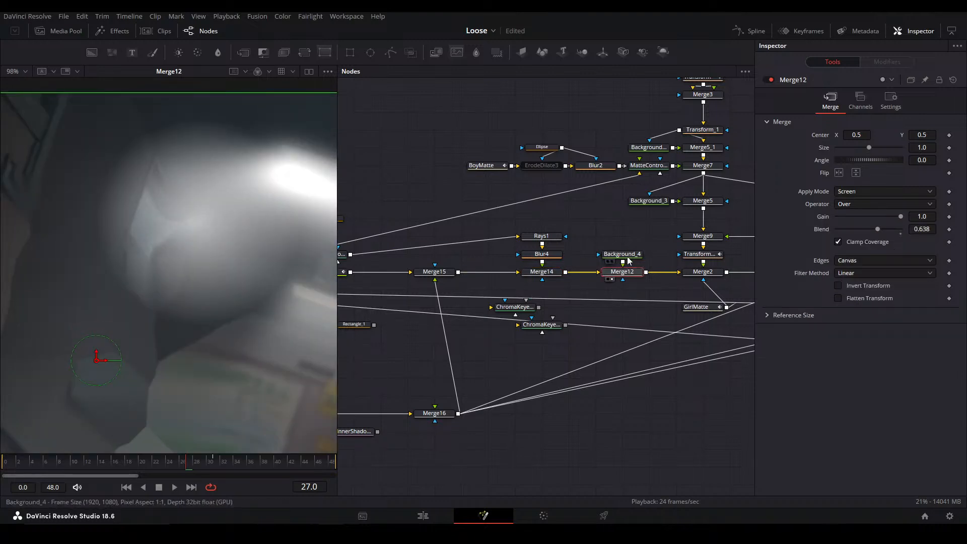
click(629, 256)
click(615, 271)
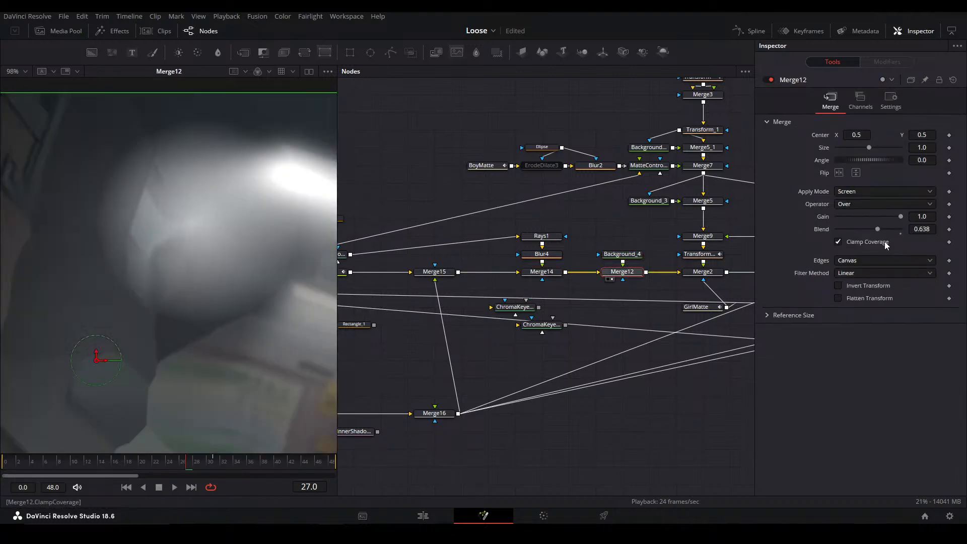
key(ctrl+f)
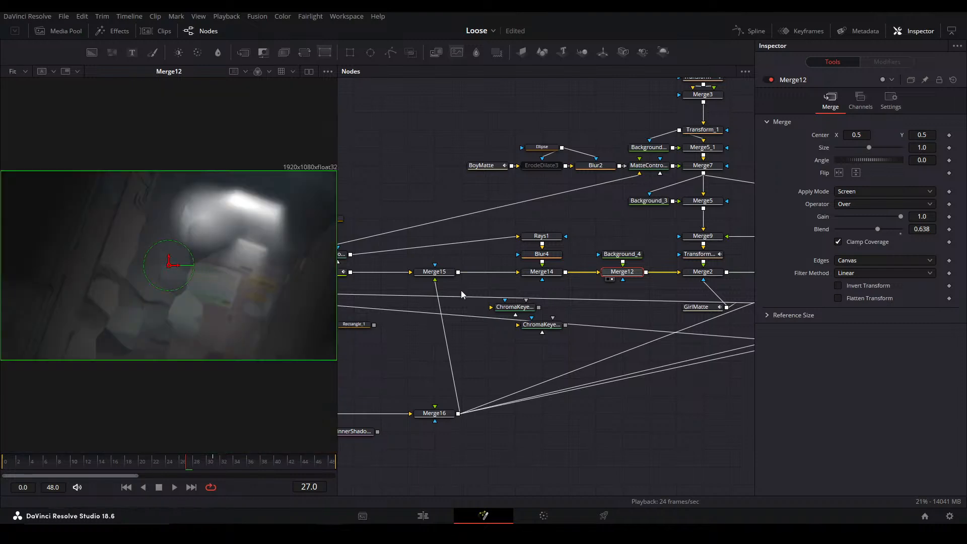
View Merge2 and examine the winged boy silhouette against the glowing background up close and in full frame
click(699, 274)
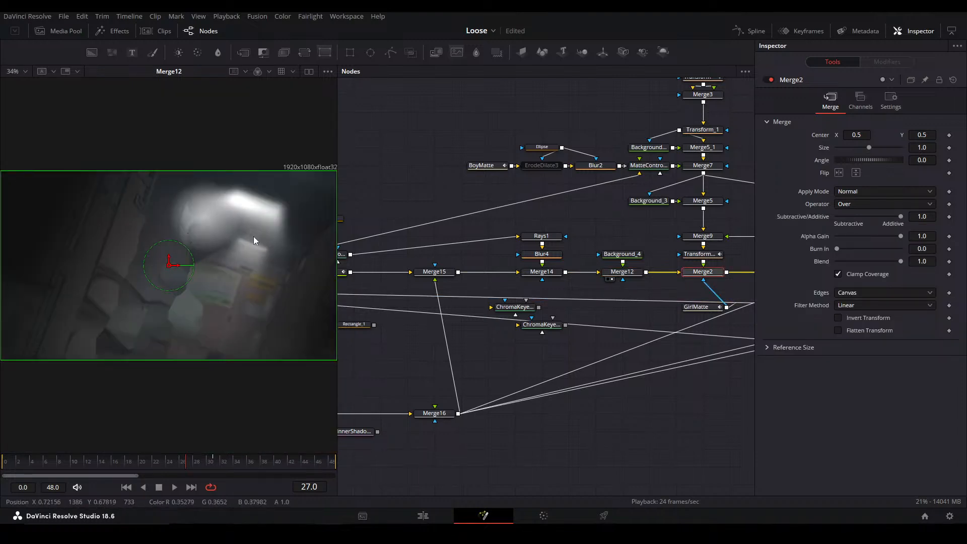
key(1)
scroll(204, 207, up, 6)
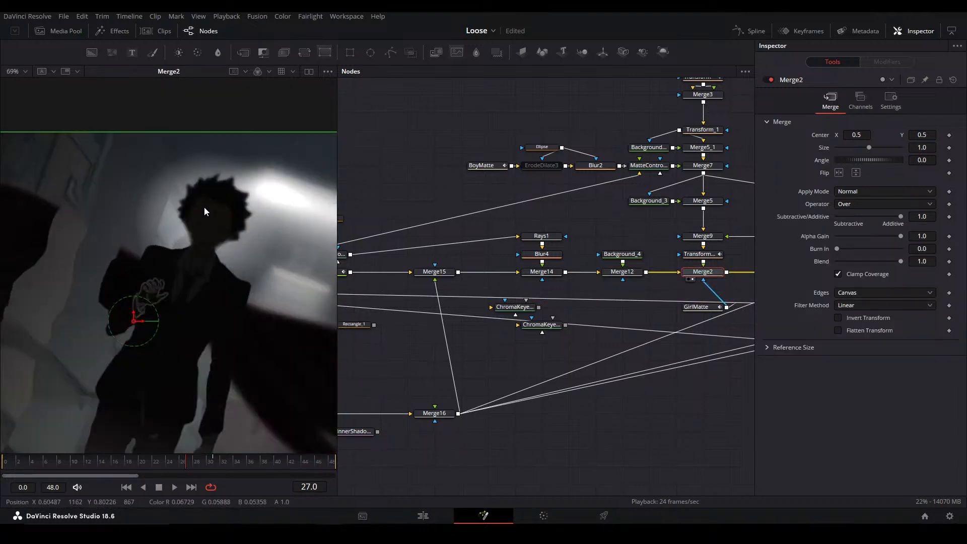
drag(290, 264, 274, 235)
key(ctrl+f)
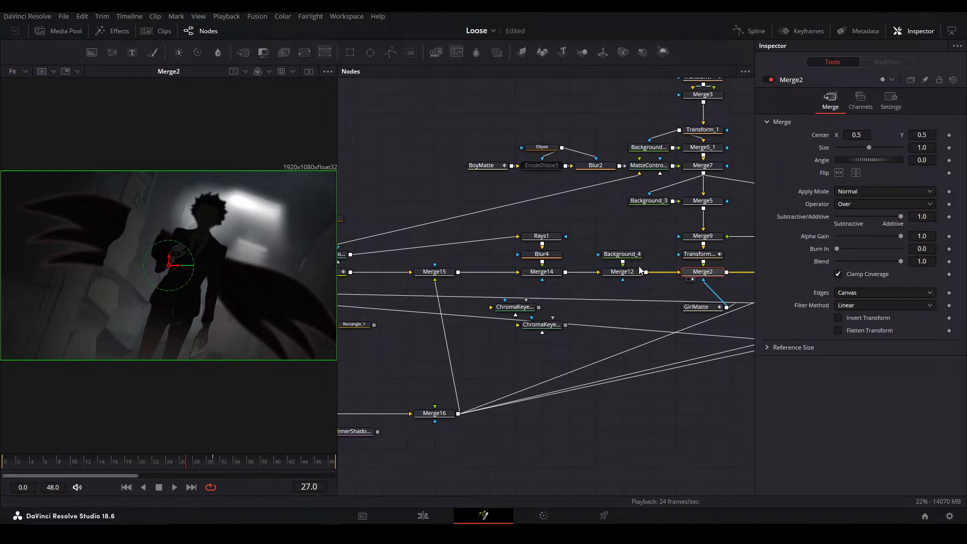
Disable and re-enable Merge12 to compare the Merge2 image without and with the glow
click(632, 276)
key(ctrl+p)
key(ctrl+p)
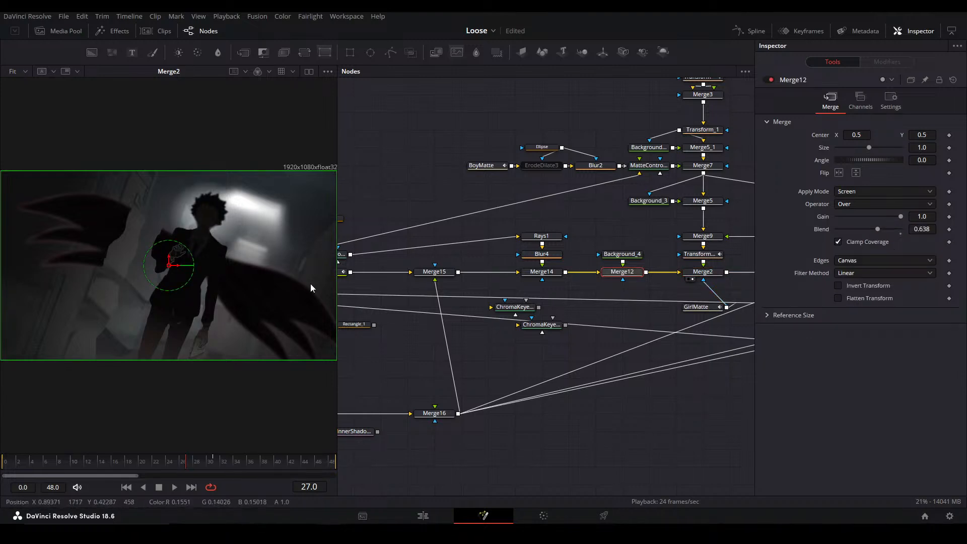
View the wing's FastNoise texture, its Polygon1 mask and the combined noise layers in Merge8
drag(540, 289, 442, 282)
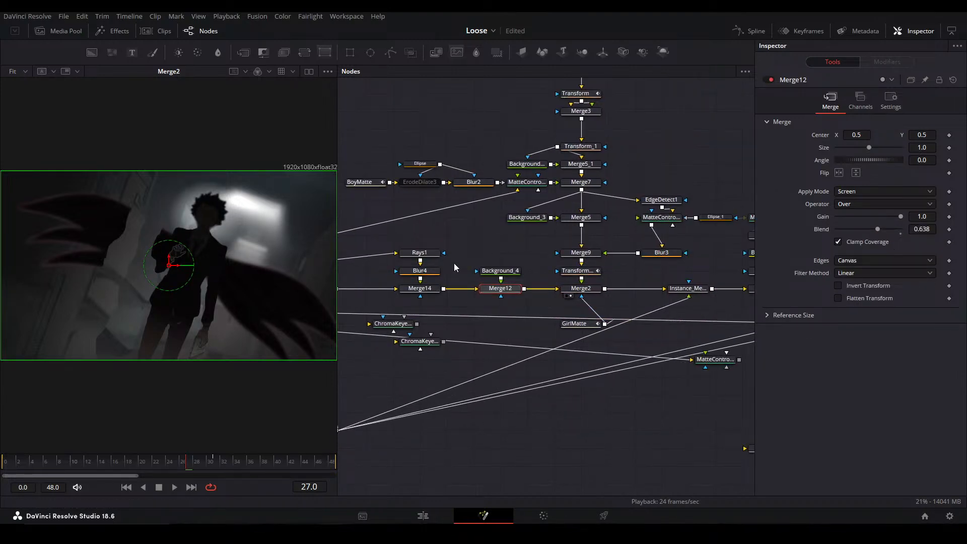
drag(536, 261, 562, 402)
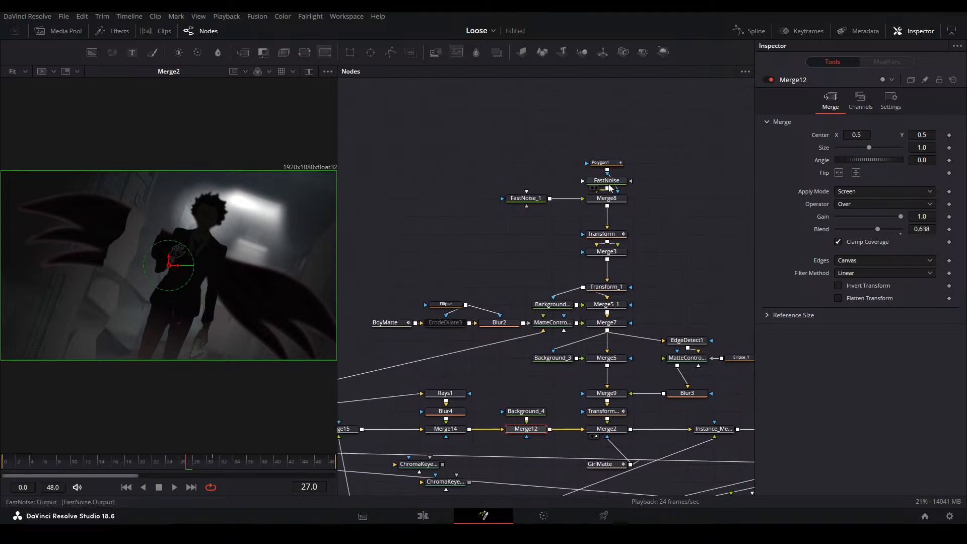
click(607, 181)
key(1)
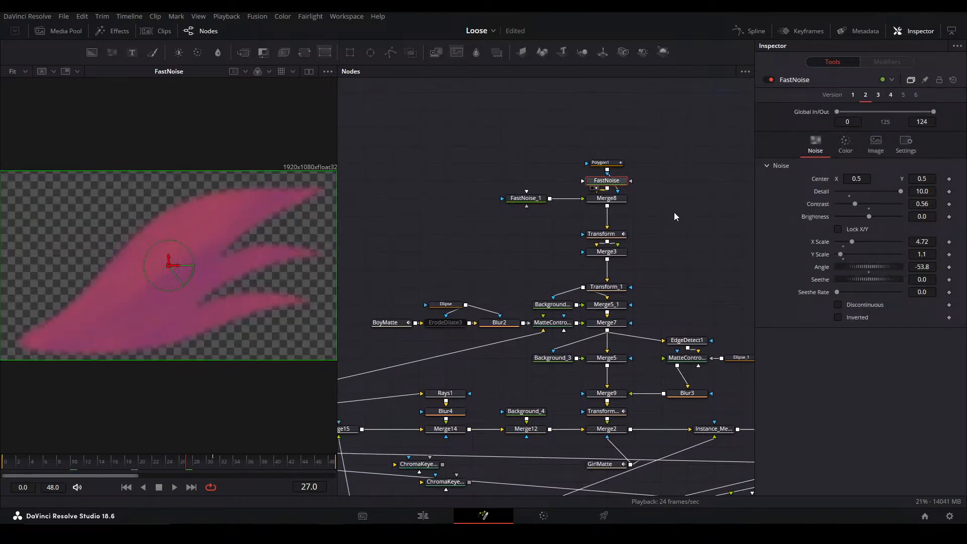
click(607, 164)
key(2)
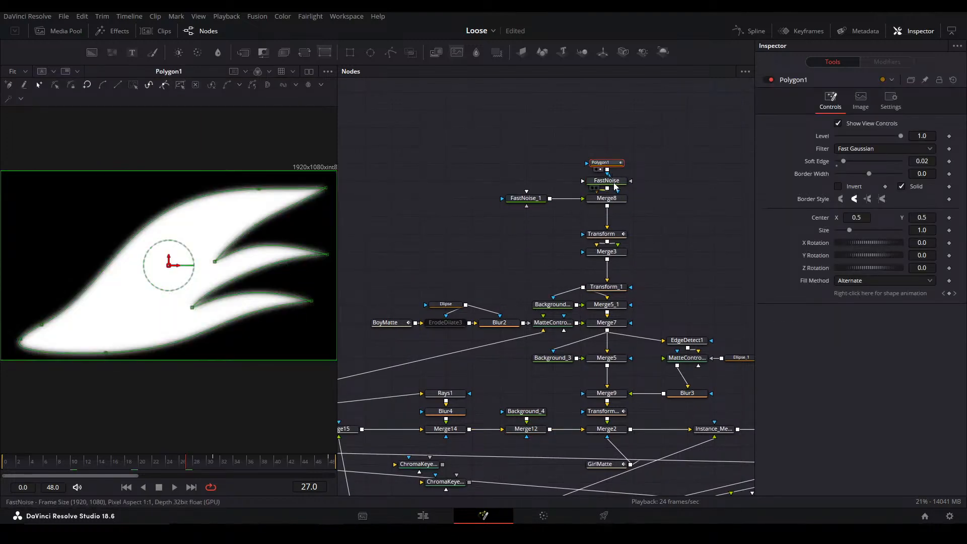
click(612, 181)
key(2)
click(604, 198)
key(1)
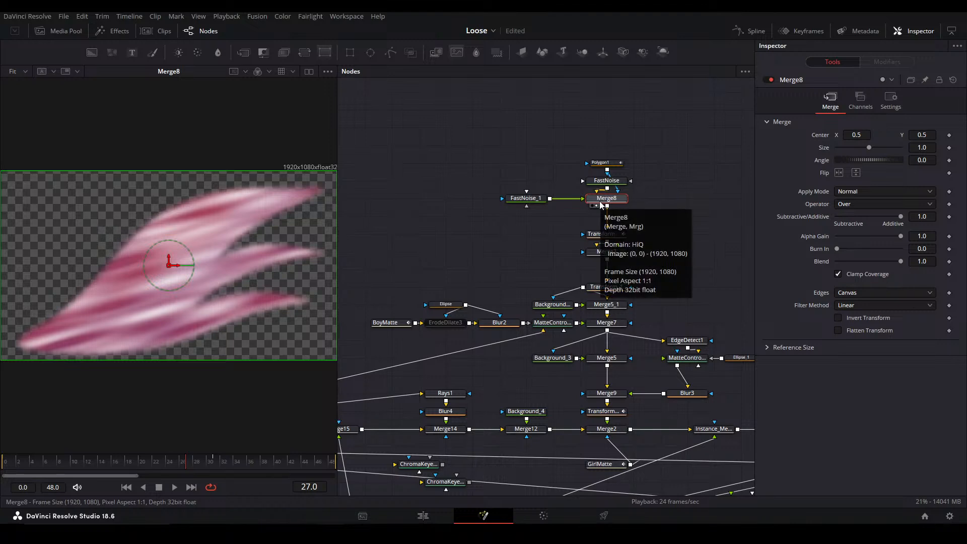
click(651, 216)
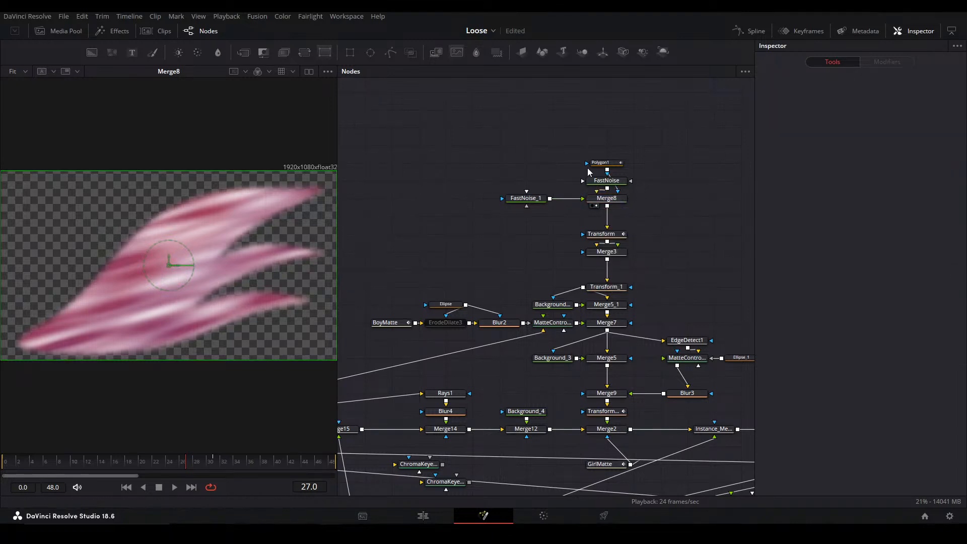
View the Transform that positions the single wing and the mirrored wing pair in Merge3
click(608, 235)
key(1)
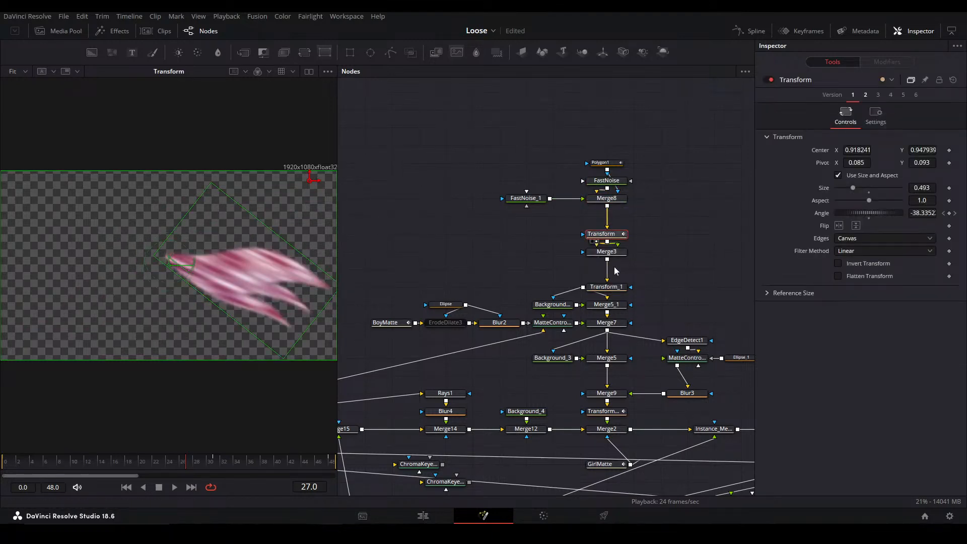
click(614, 252)
key(1)
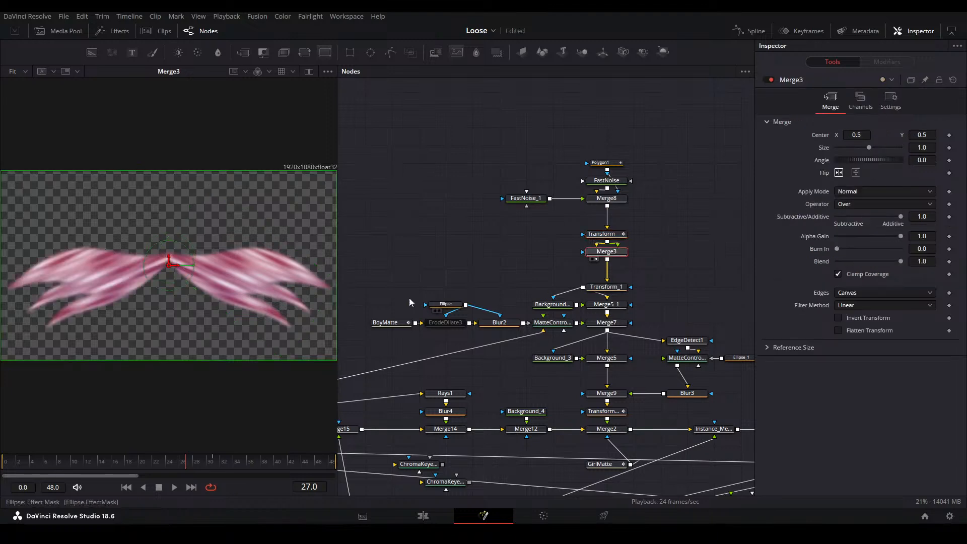
View the Transform_1 rotation of the wing pair and the multiplied darkening in Merge5_1
click(609, 288)
key(1)
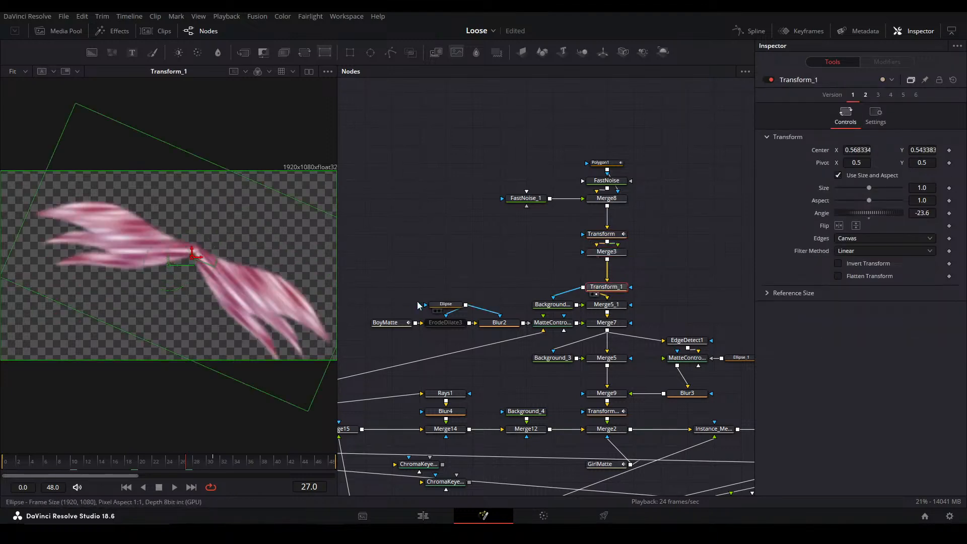
click(608, 306)
key(1)
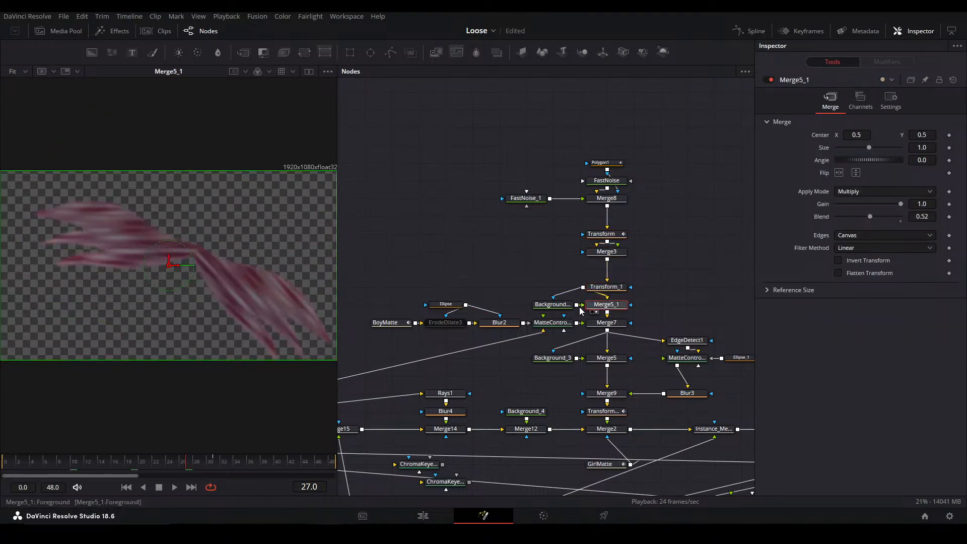
View Merge7, and trace the boy cutout from BoyMatte through Ellipse and Blur2 to its matte control
click(604, 323)
key(1)
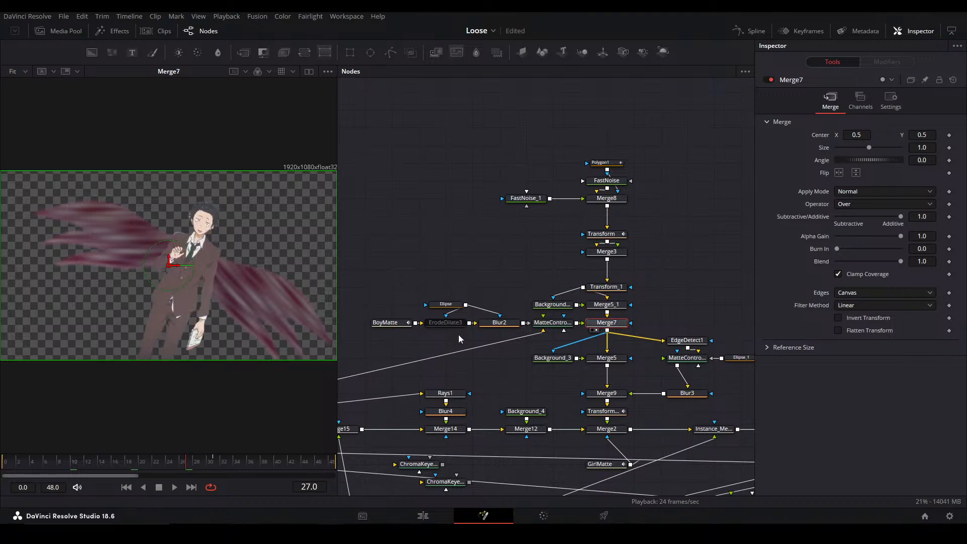
click(389, 323)
key(1)
click(446, 305)
key(1)
click(489, 323)
key(1)
click(547, 324)
key(1)
Recheck the Blur2 and matte control outputs, and return to the boy and wings combined in Merge7
mouse_move(448, 365)
mouse_down()
mouse_move(617, 306)
mouse_move(637, 337)
mouse_up()
drag(729, 306, 355, 382)
click(493, 306)
key(1)
click(534, 304)
key(1)
click(593, 306)
key(1)
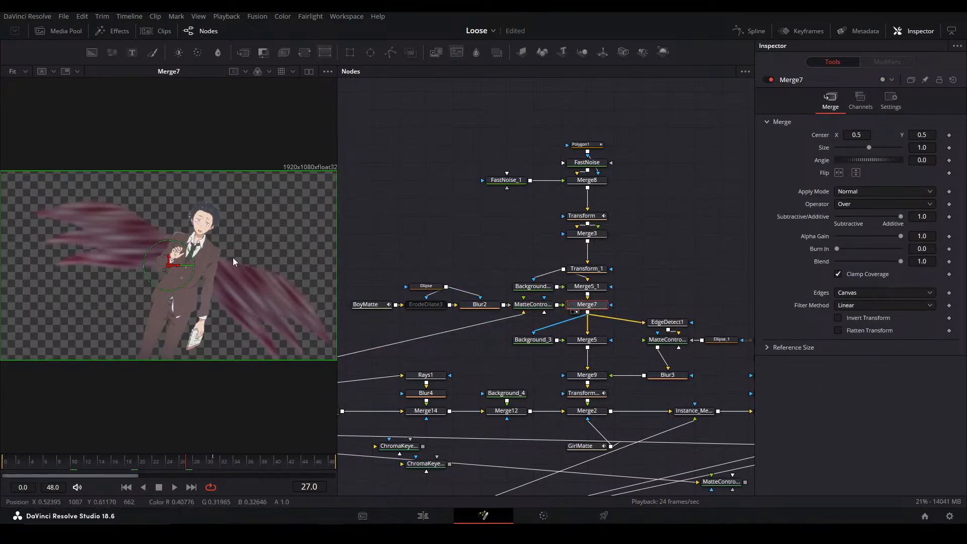
View Merge5 and the Background_3 linear gradient that darkens the boy and wings
click(595, 342)
key(1)
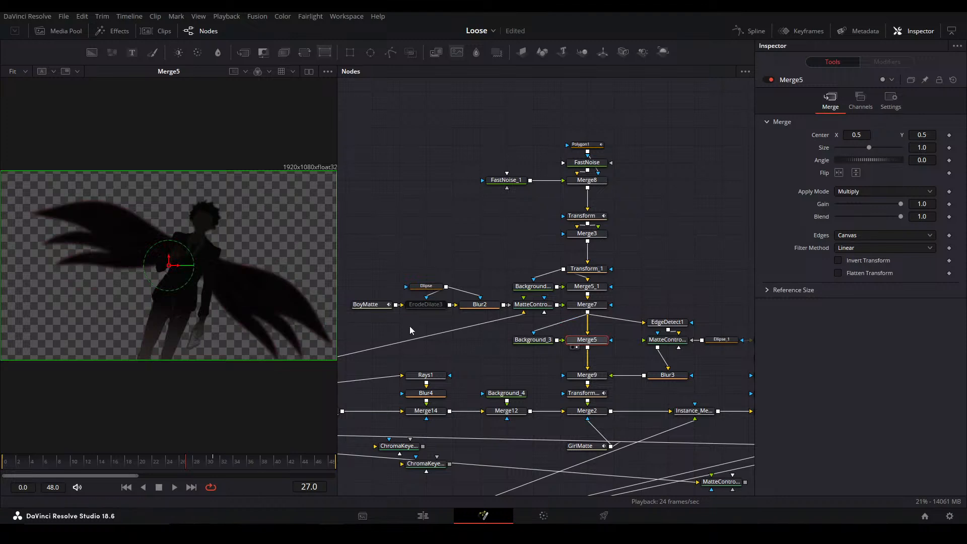
scroll(176, 219, up, 3)
click(538, 340)
key(2)
drag(215, 322, 197, 266)
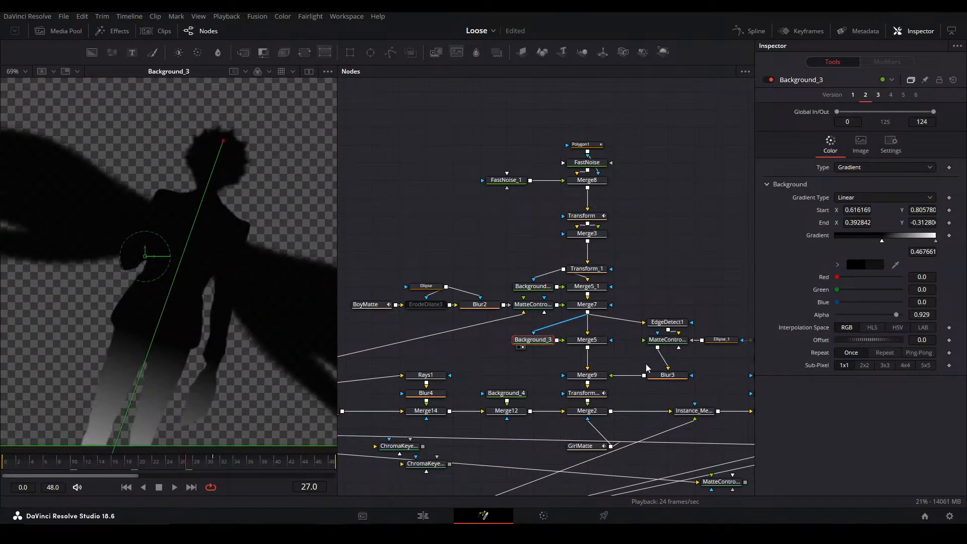
Return to Merge5 and examine the multiplied gradient on the boy's silhouette up close
click(593, 341)
key(2)
mouse_move(273, 251)
mouse_down()
mouse_move(284, 241)
mouse_move(265, 267)
mouse_up()
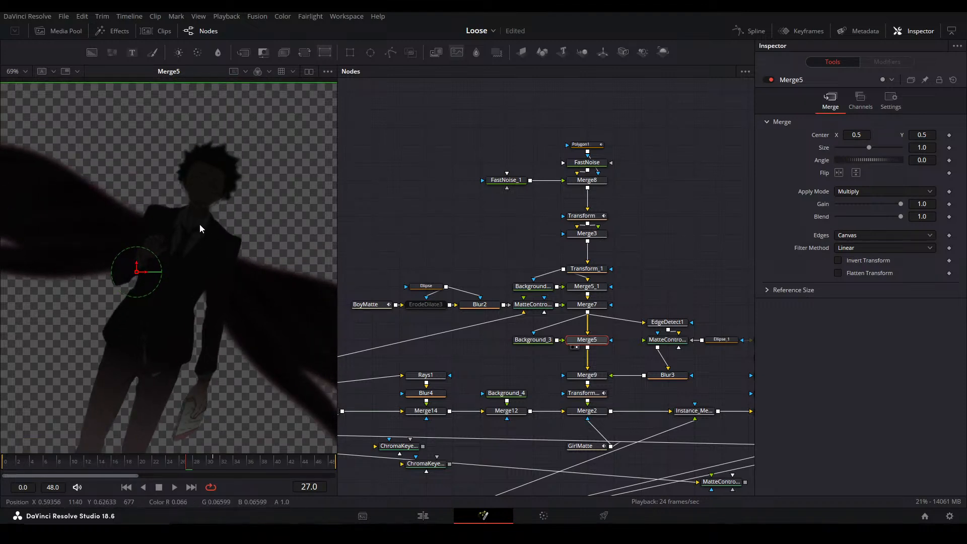
drag(224, 252, 202, 252)
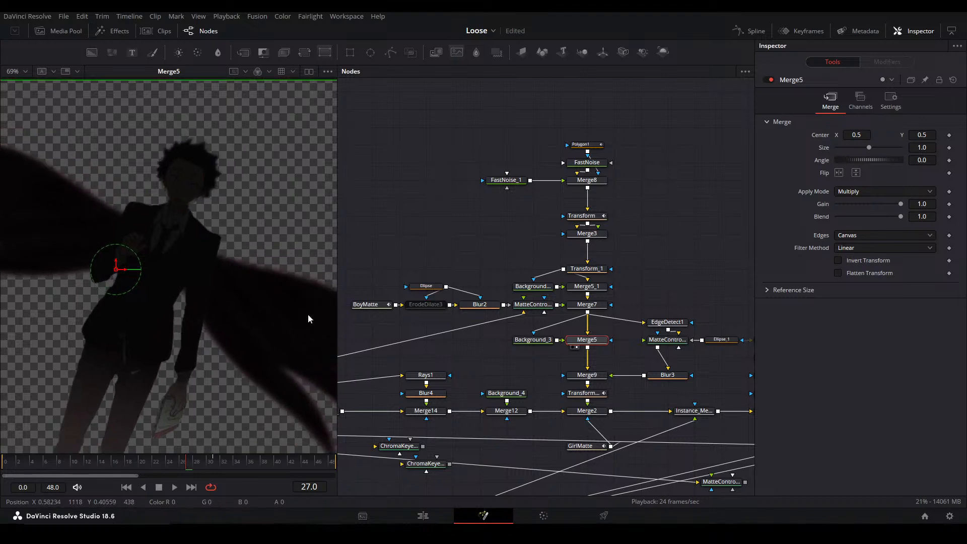
View the EdgeDetect1 outlines, the MatteControl1_2 crop around the hand and the Blur3 softening
drag(608, 353, 538, 366)
drag(604, 340, 174, 310)
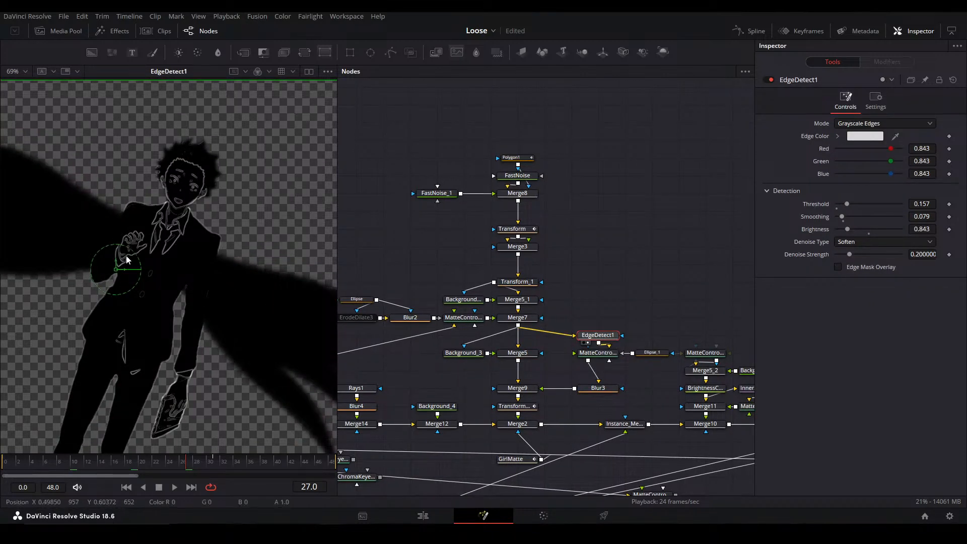
click(593, 355)
key(2)
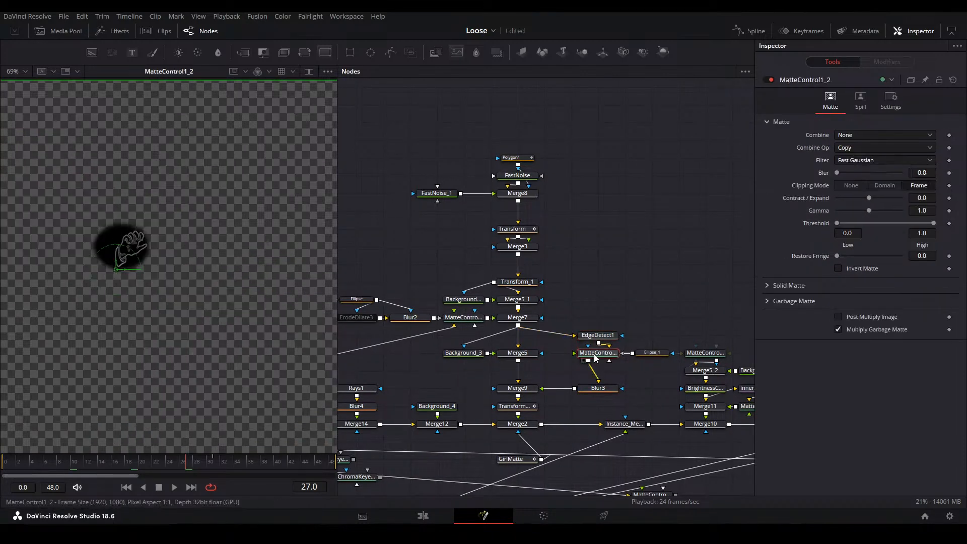
click(613, 390)
key(2)
View Merge9 to examine the blurred hand outlines added to the silhouette
click(576, 389)
click(524, 389)
key(2)
click(555, 387)
drag(539, 406, 593, 363)
View Transform_2 in full frame and check its animated movement at frames 18 and 30
click(576, 366)
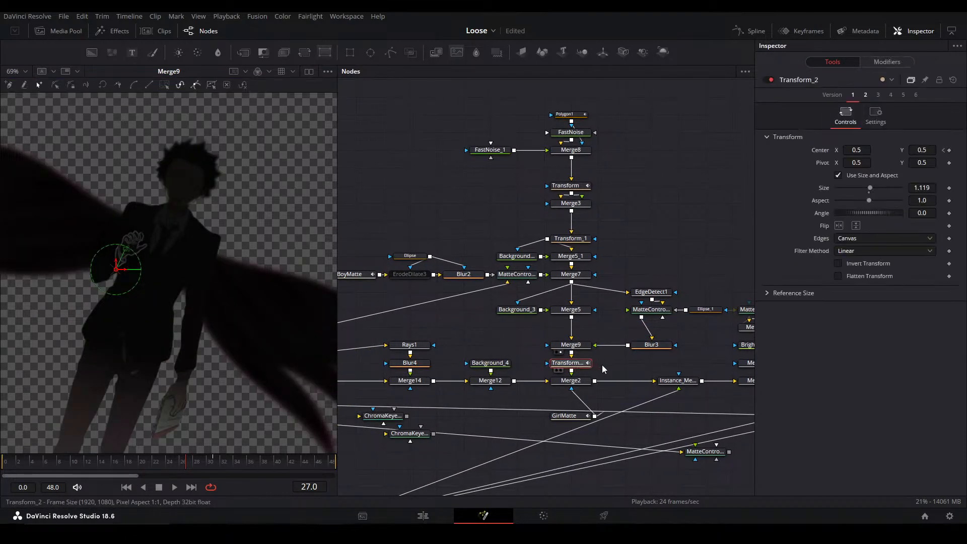
key(2)
key(ctrl+f)
click(129, 460)
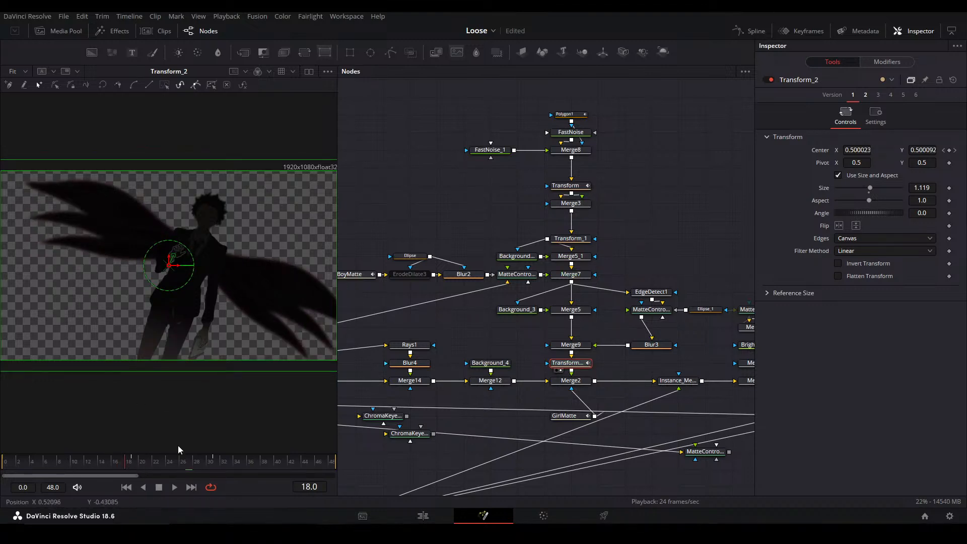
click(210, 463)
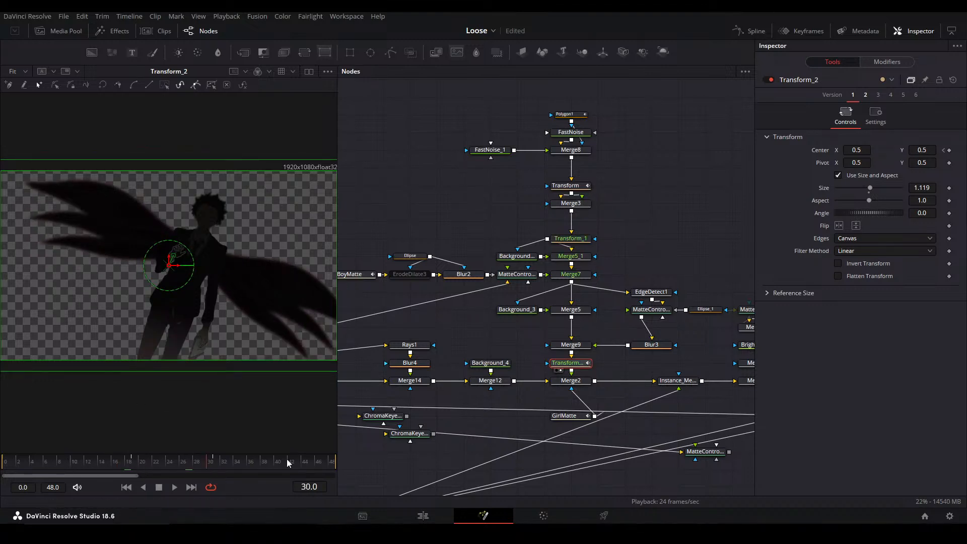
View Merge2 at frame 30 to examine the silhouette over the background, and locate its GirlMatte input
click(570, 380)
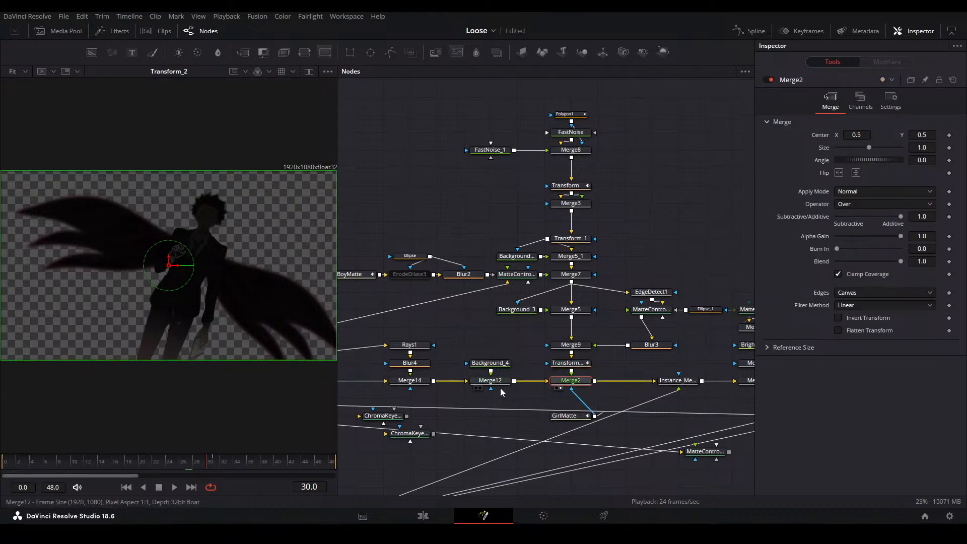
key(2)
drag(593, 391, 489, 397)
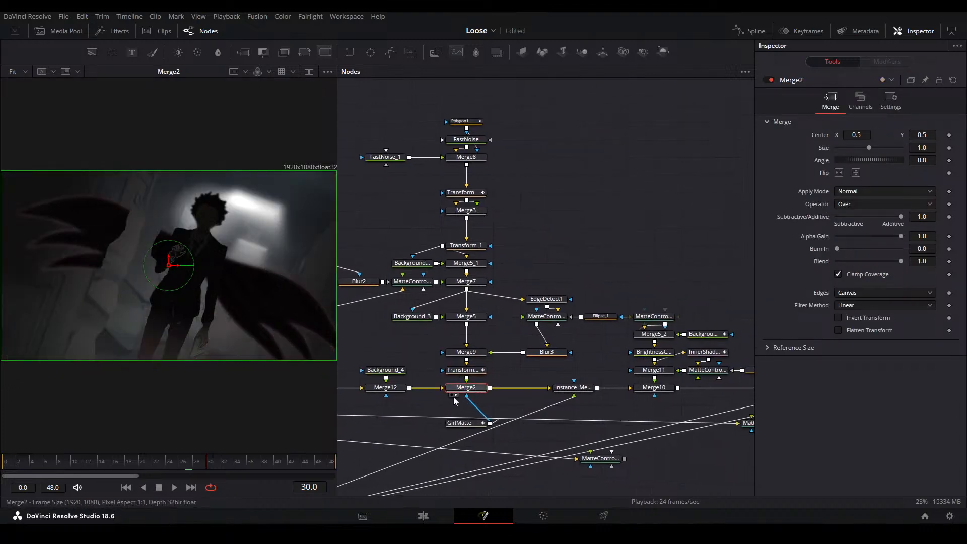
View GirlMatte, Merge2 and the Instance_Merge15 node that follows it to compare their output at frame 30
click(459, 423)
key(2)
click(454, 390)
key(2)
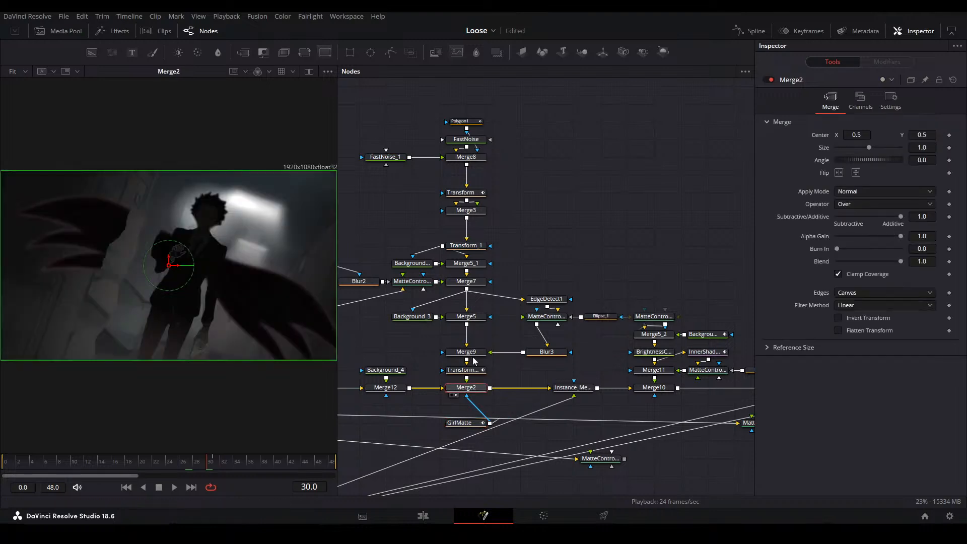
click(573, 389)
key(2)
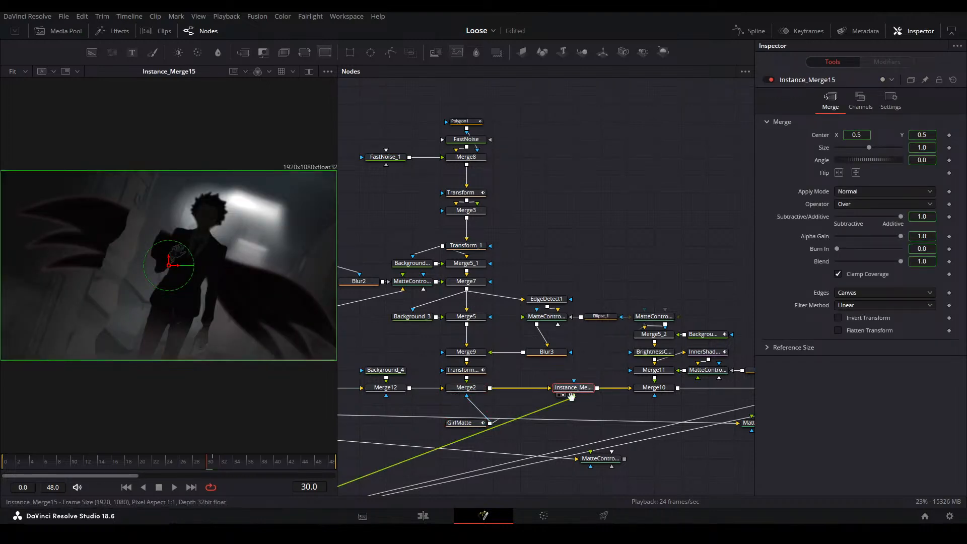
View Merge10 and enlarge the preview to examine the girl composited in front of the silhouette
drag(654, 391, 488, 367)
click(489, 364)
key(2)
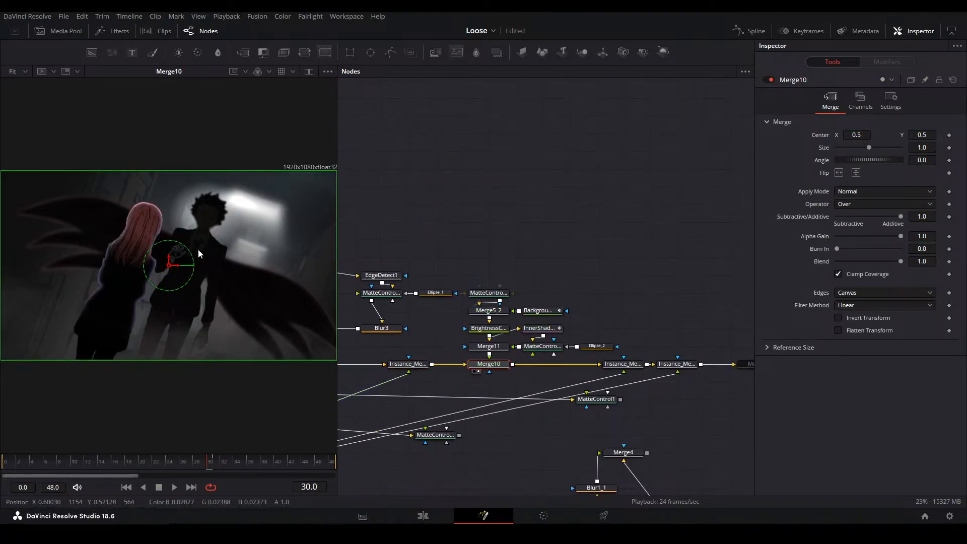
scroll(116, 258, up, 2)
drag(484, 345, 598, 341)
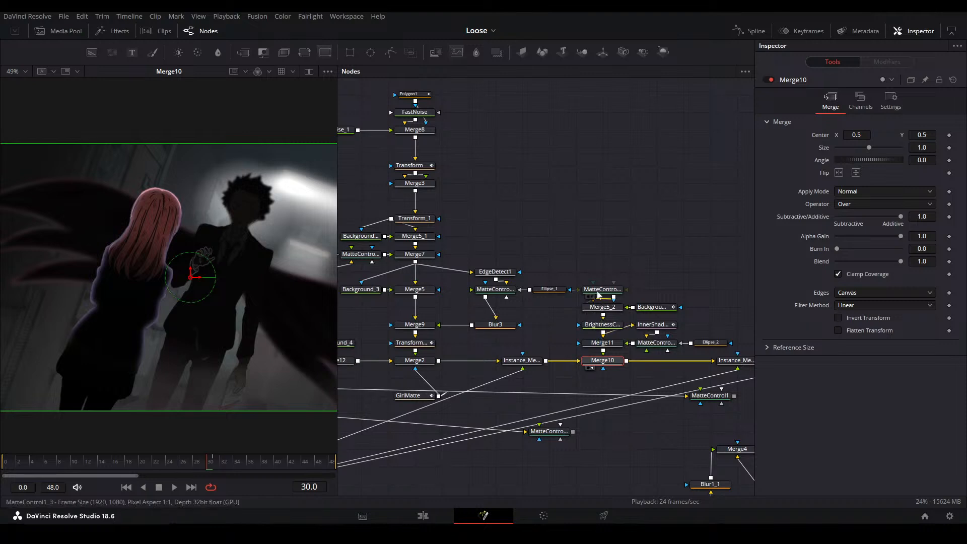
View MatteControl1_3, the Multiply blend in Merge5_2 and BrightnessContrast1 to follow how the girl is darkened
click(601, 291)
key(2)
click(611, 309)
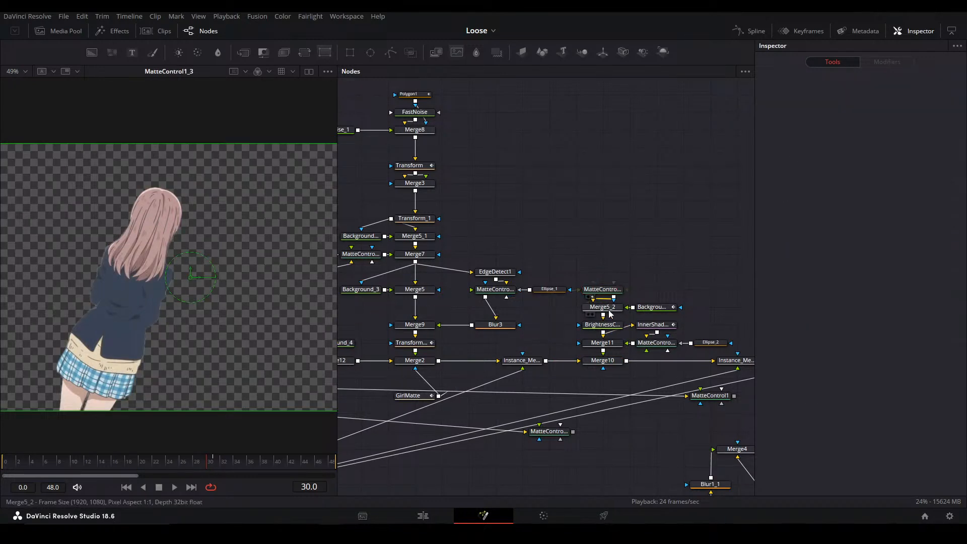
key(2)
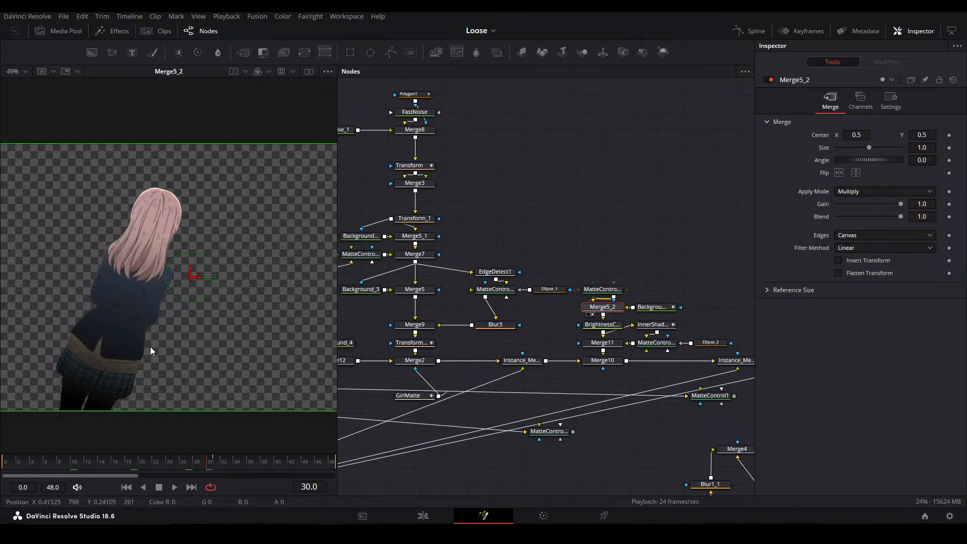
click(603, 324)
key(2)
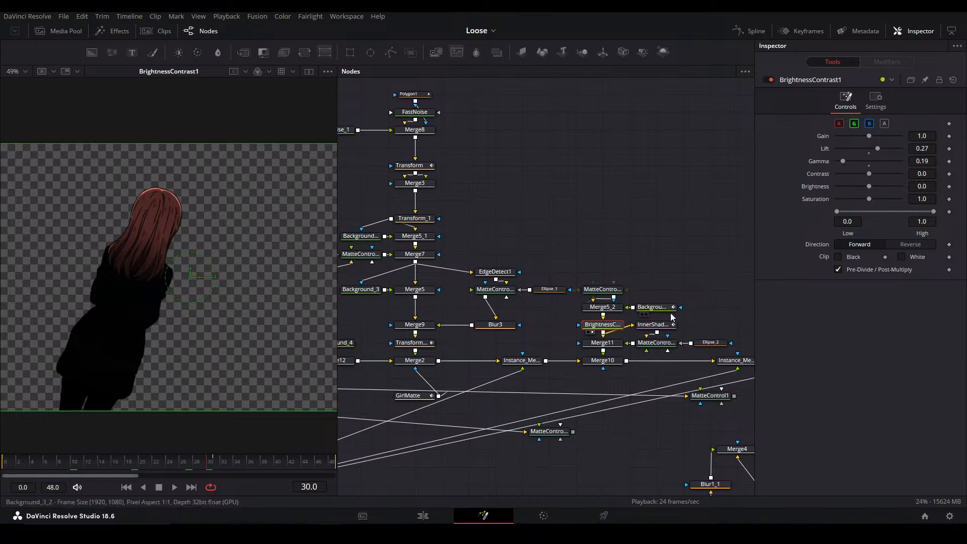
View the InnerShadow rim, its Ellipse_2-masked matte control and Merge11 to examine the edge glow added to the girl
click(653, 325)
key(2)
click(644, 222)
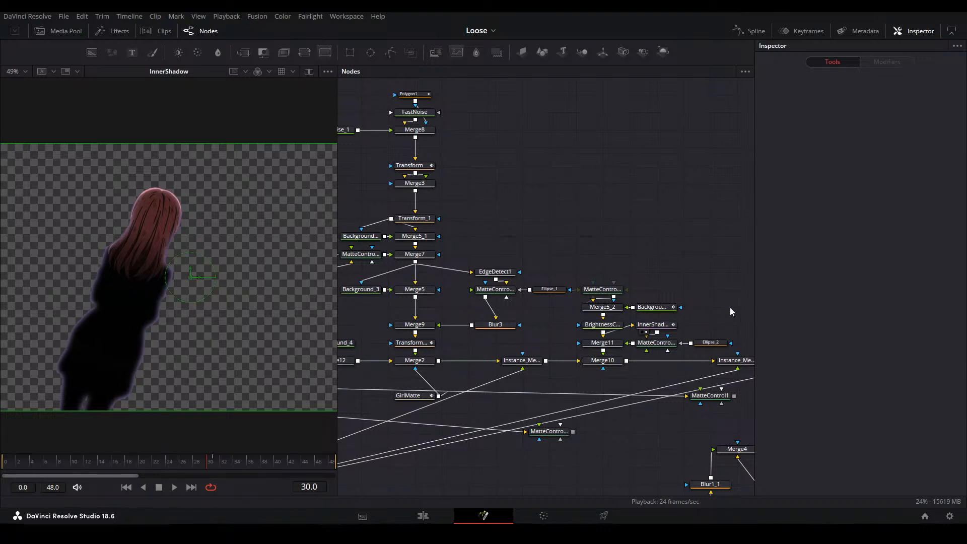
click(656, 343)
key(2)
click(593, 346)
key(2)
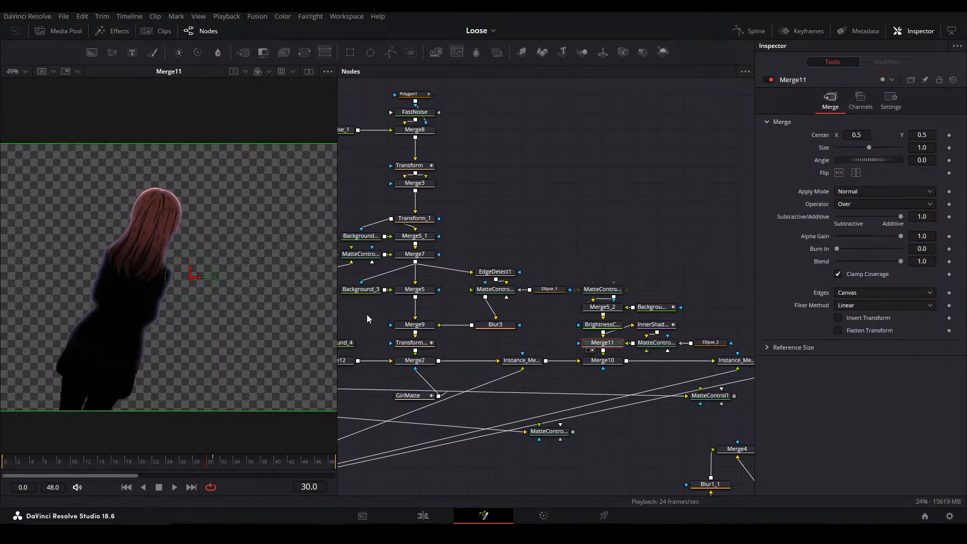
View Merge10 and the two instance merges after it to check the layers added over the couple
click(597, 361)
key(2)
drag(614, 388, 499, 391)
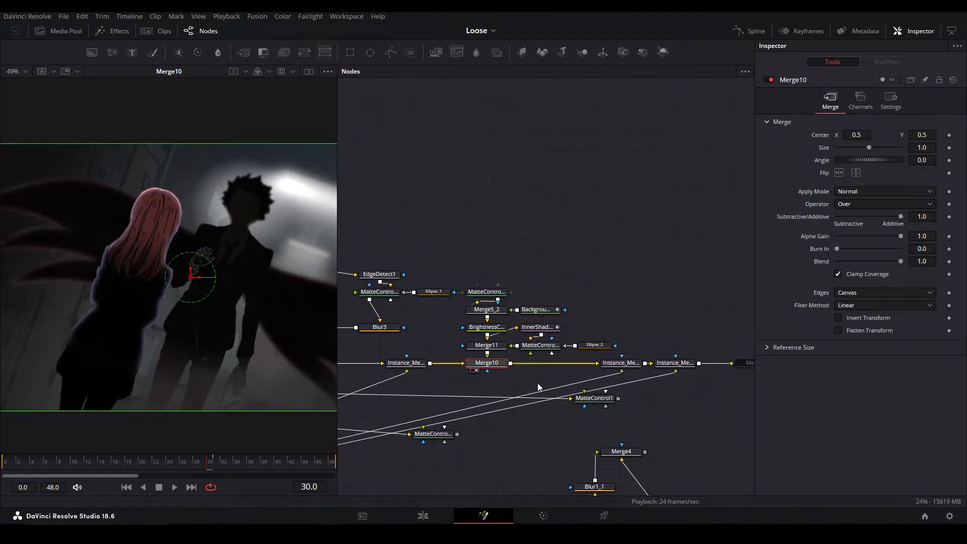
click(626, 367)
key(2)
click(679, 366)
key(2)
View the Hard Light color correction in Merge7_7 and widen the viewer area
drag(654, 372, 372, 364)
click(544, 356)
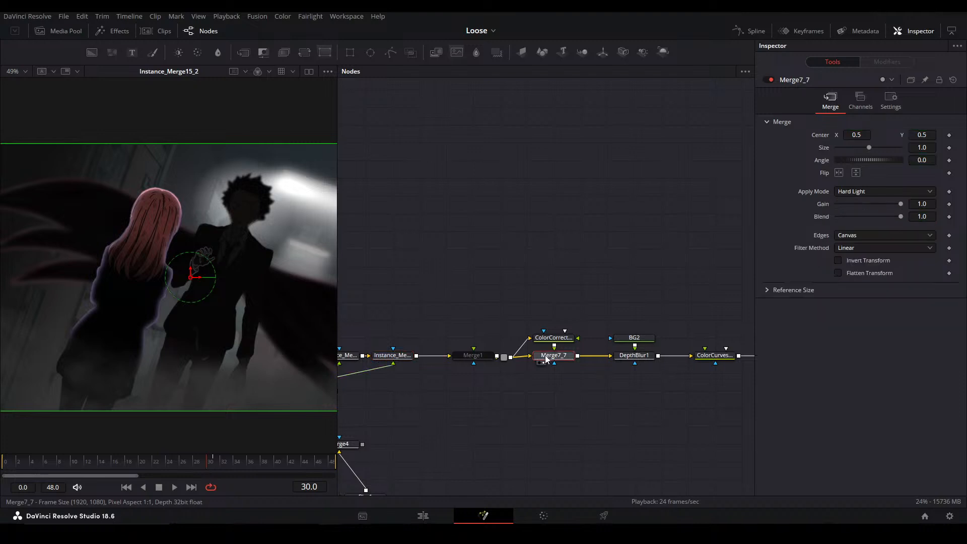
key(2)
click(495, 292)
drag(337, 265, 415, 266)
drag(454, 325, 458, 325)
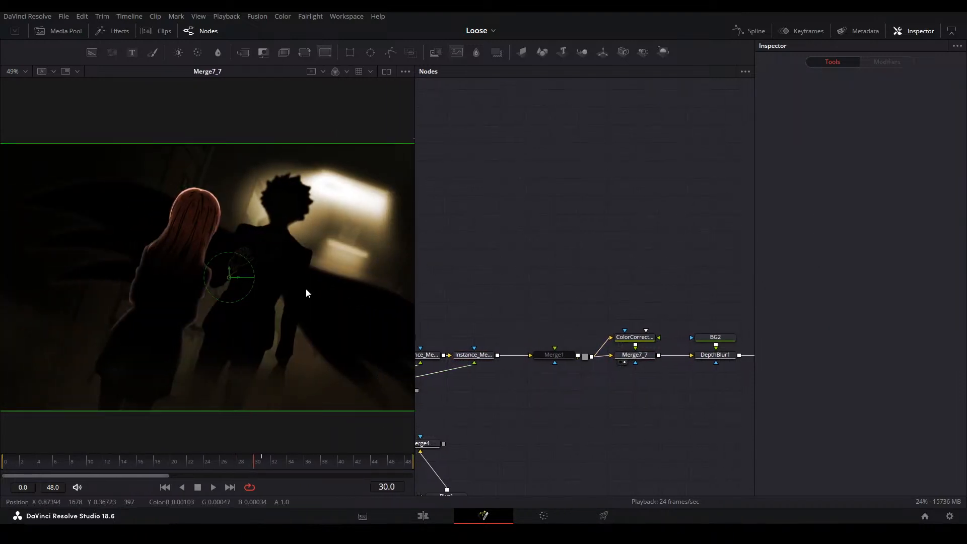
Compare the DepthBlur1 output with Merge7_7, and view the ColorCurves1_1 adjustment
drag(689, 309, 566, 304)
click(610, 349)
key(1)
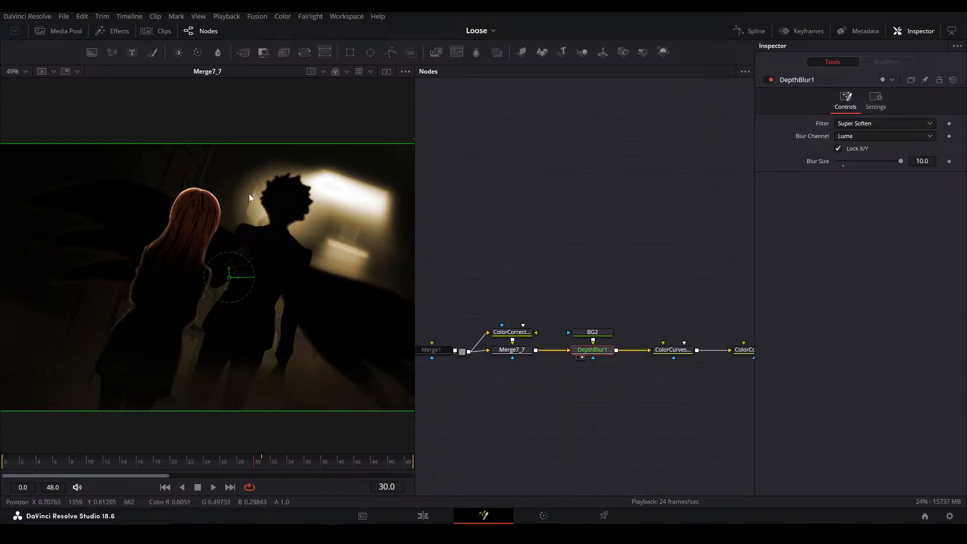
click(510, 351)
key(1)
click(591, 352)
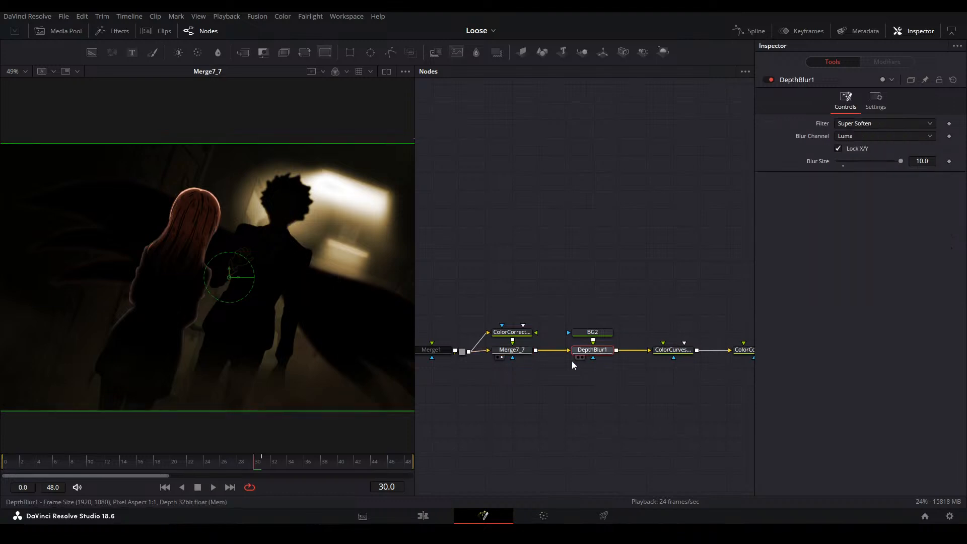
click(671, 351)
key(1)
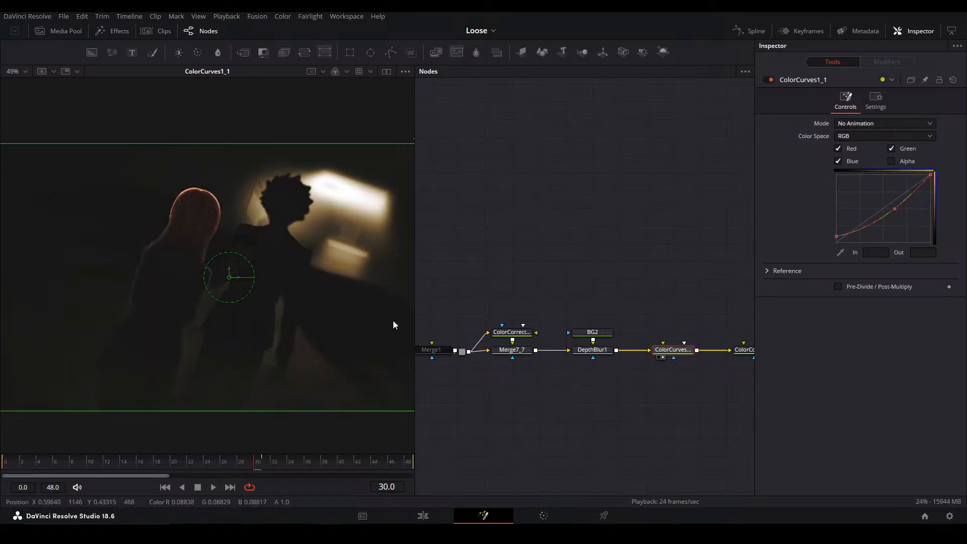
View ColorCorrector2 and DreamGlow to examine the tint and glow at frame 47
drag(682, 346, 608, 340)
drag(589, 403, 545, 404)
click(635, 346)
key(2)
click(611, 402)
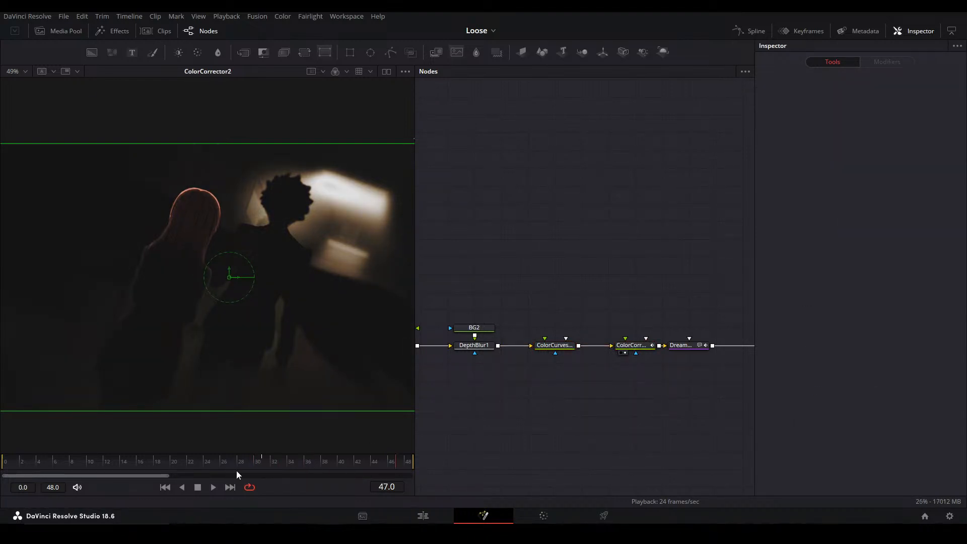
click(687, 348)
key(2)
click(660, 416)
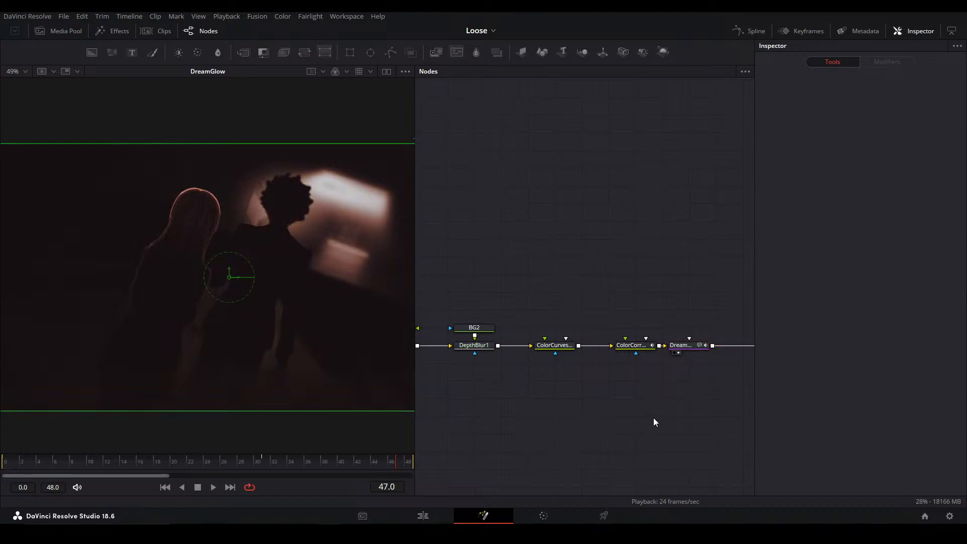
View MediaOut1 to check the final output of the composition at frame 47
drag(745, 421, 637, 447)
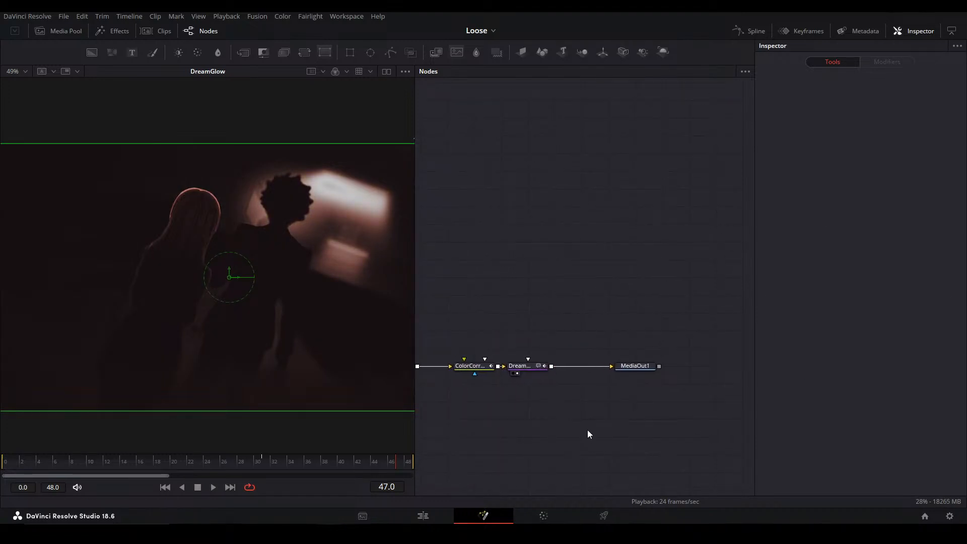
click(648, 367)
key(2)
click(568, 337)
drag(486, 312, 585, 295)
Load a Fusion layout preset that places the viewer above the node editor
click(346, 17)
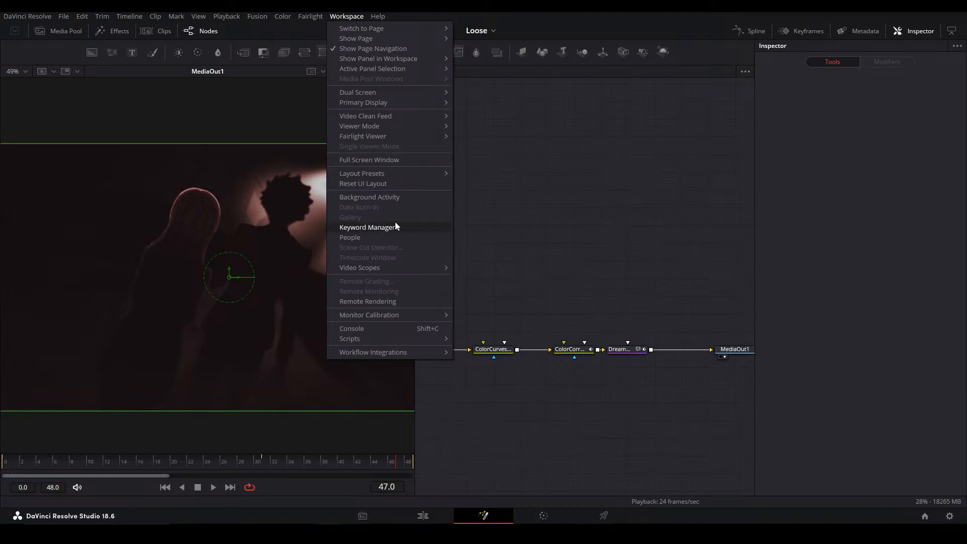
mouse_move(403, 174)
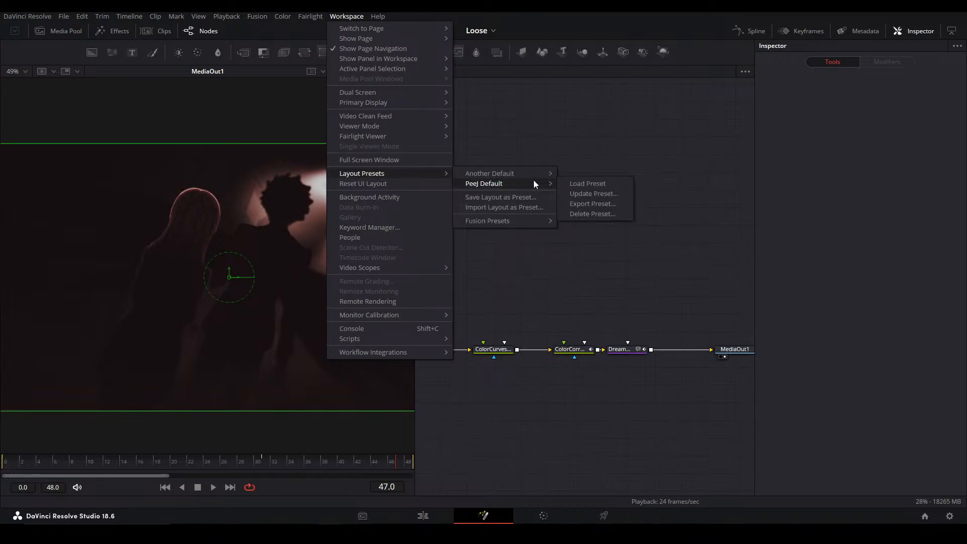
mouse_move(530, 221)
click(580, 222)
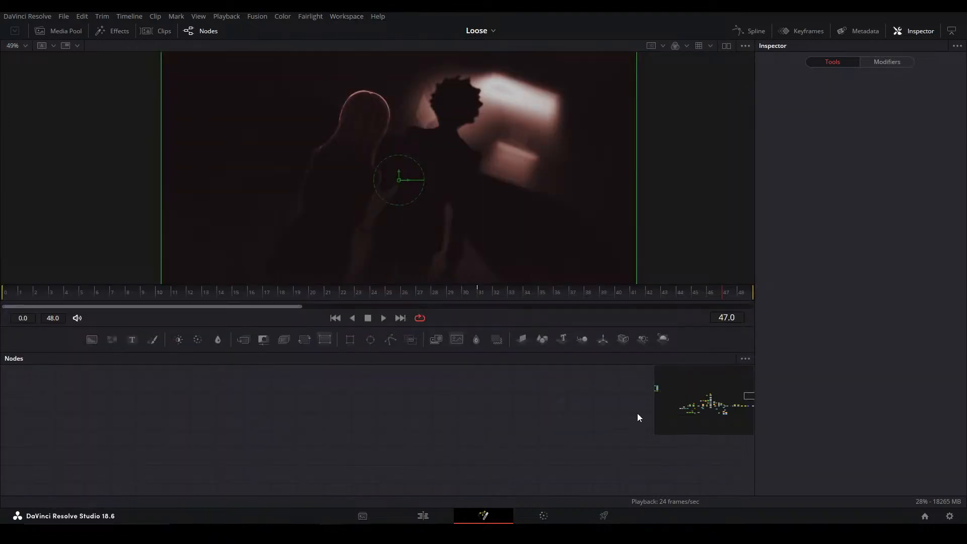
Look over the whole node graph and return to the Edit page
click(706, 404)
drag(490, 438, 144, 412)
drag(606, 419, 143, 330)
click(440, 511)
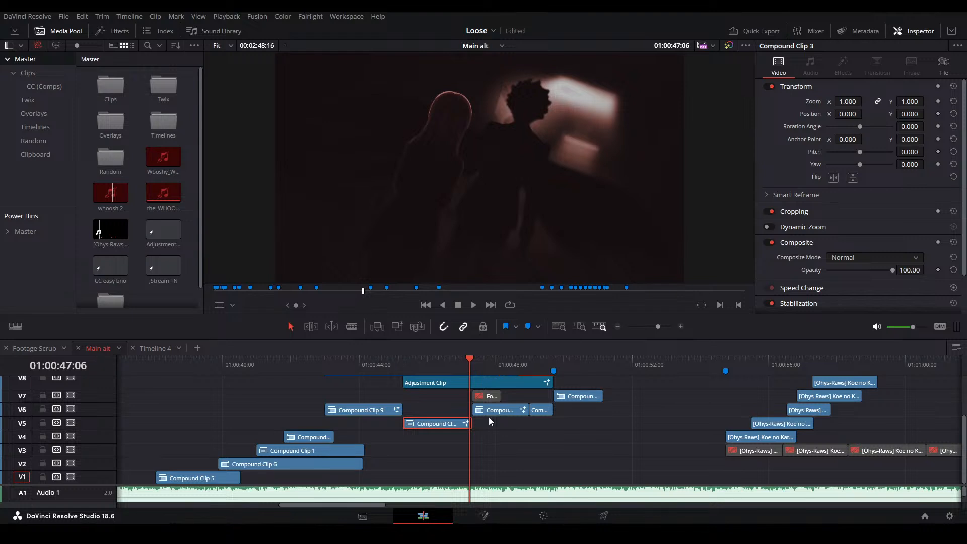
Select the Adjustment Clip on V8 and play the section of the edit around it
click(482, 379)
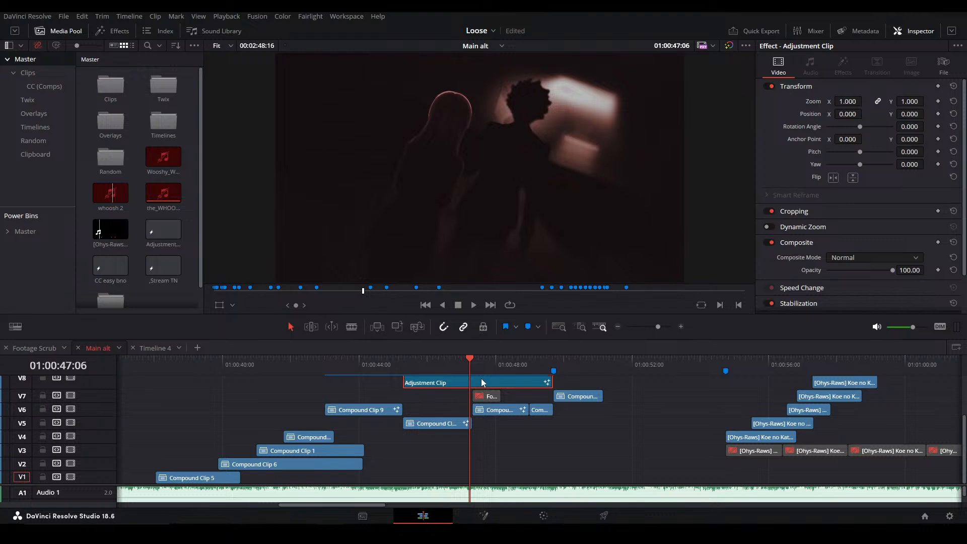
click(385, 363)
key(space)
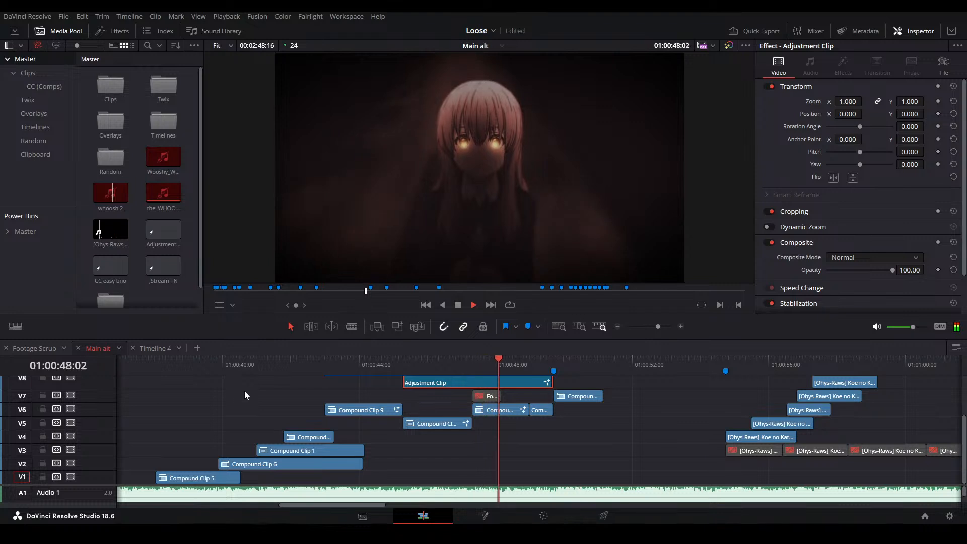
click(533, 363)
click(335, 364)
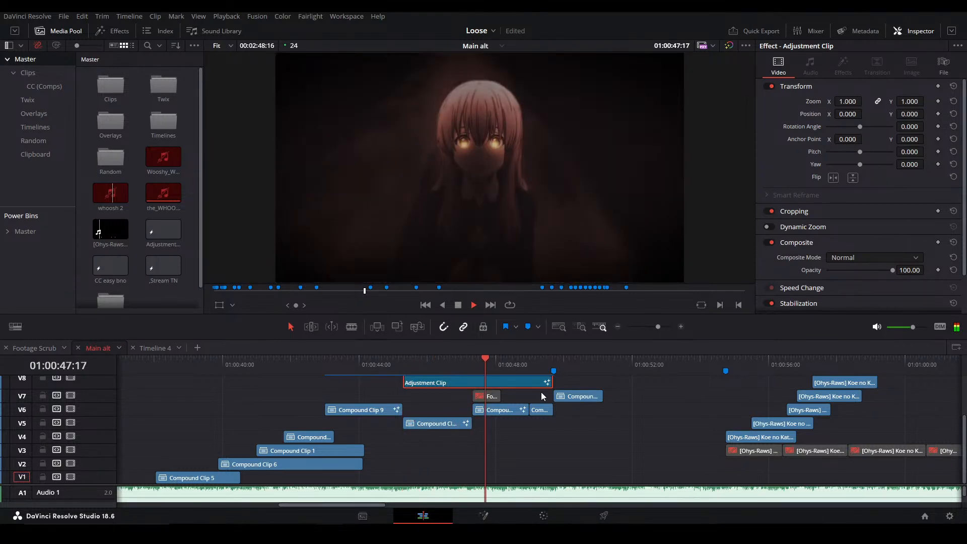
Open Compound Clip 7 in Fusion at 01:00:49:09
click(542, 364)
click(541, 411)
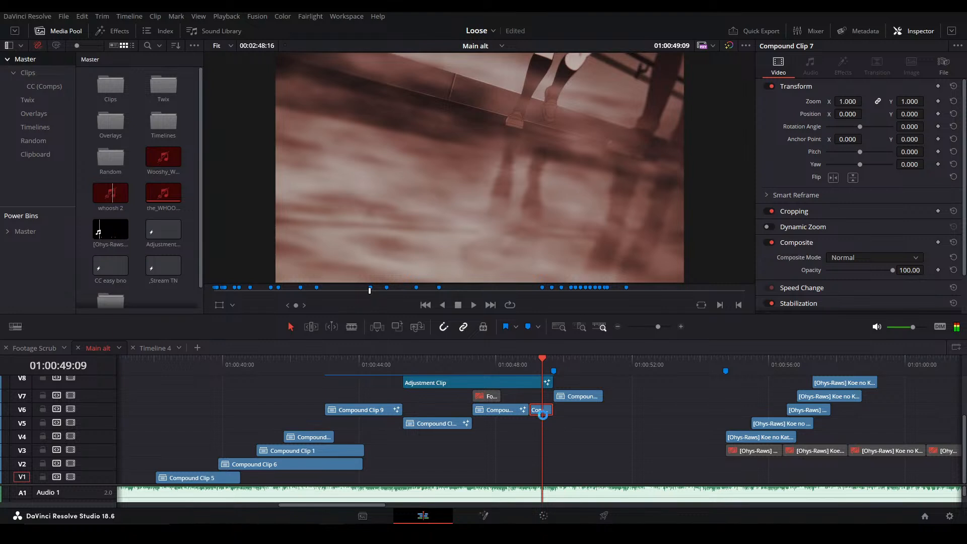
key(shift+5)
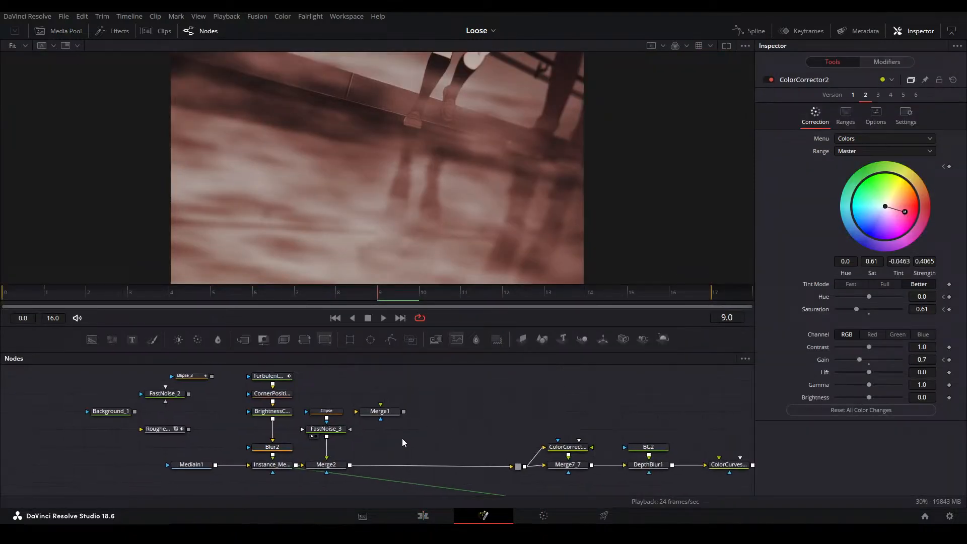
Keyframe FastNoise_3's Center from 0.5, 0.5 at frame 0 to about -0.044, 0.832 at frame 16, and play it
click(335, 429)
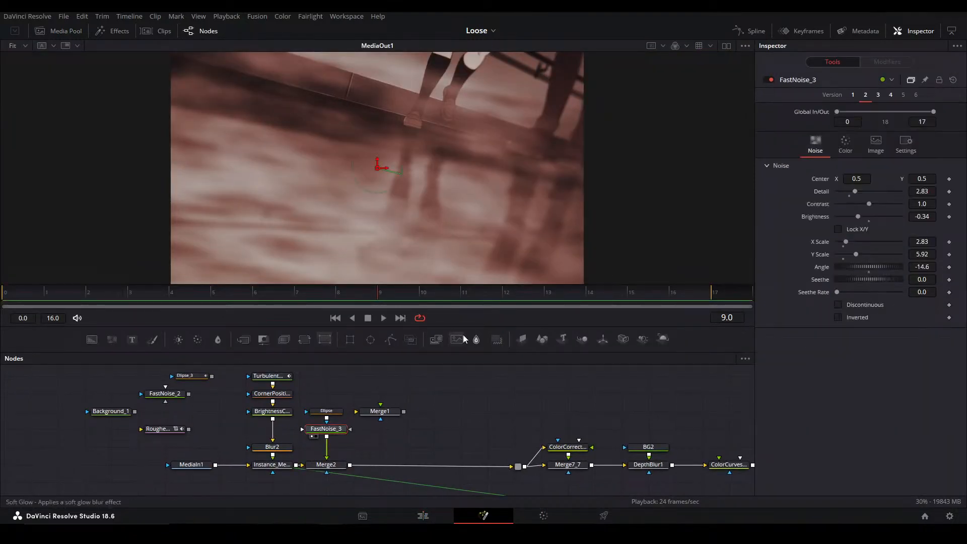
click(948, 179)
click(675, 294)
drag(374, 187, 225, 124)
click(17, 293)
drag(161, 240, 152, 229)
key(space)
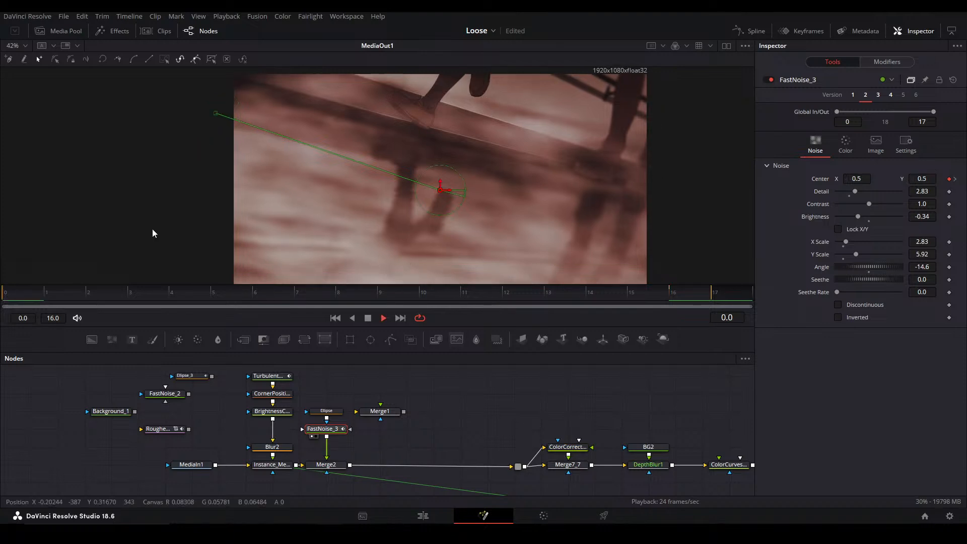
View Merge2 in full frame and play the drifting noise over the footage
drag(523, 215, 456, 192)
click(332, 466)
key(2)
click(457, 414)
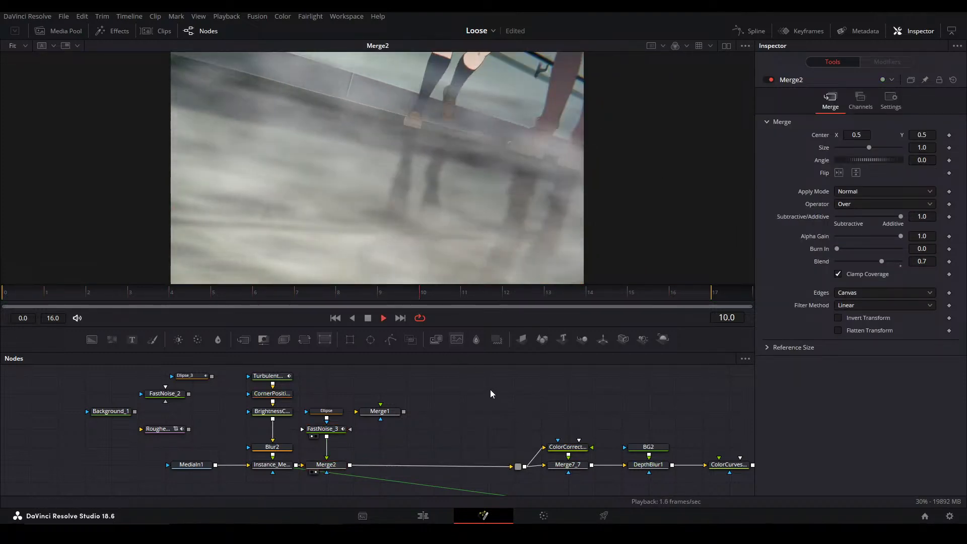
key(space)
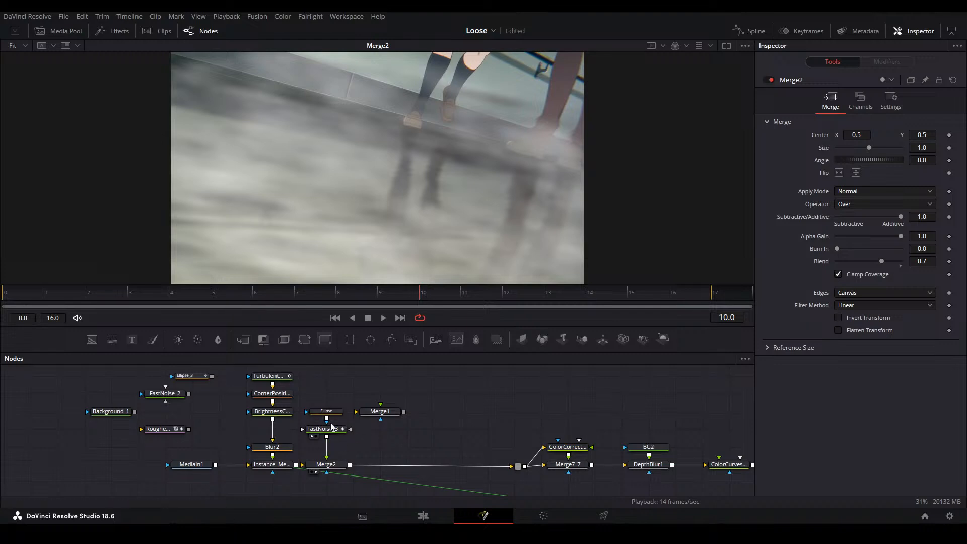
Shorten the noise drift by moving FastNoise_3's Center at frame 16 to about 0.302, 0.543, and play the result
click(328, 431)
drag(15, 293, 655, 286)
click(673, 292)
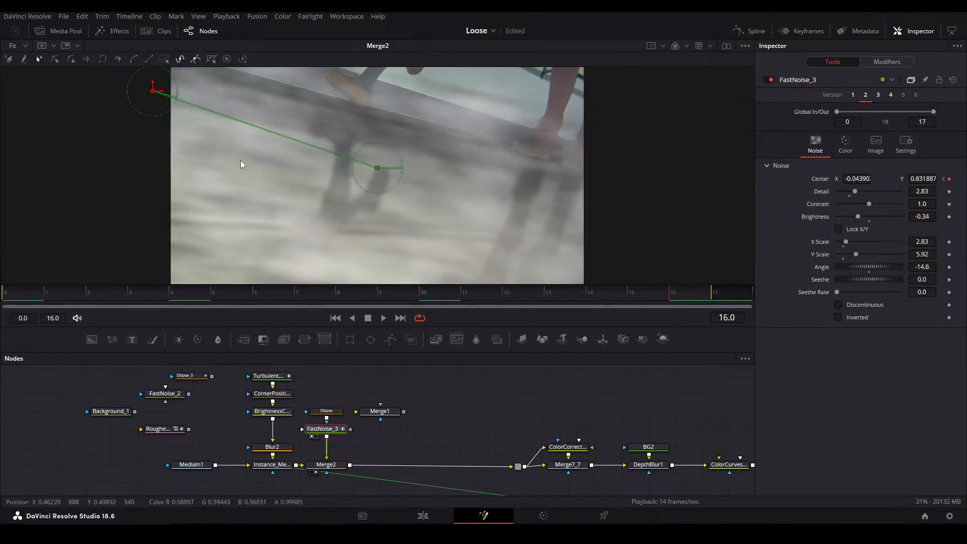
drag(155, 93, 237, 152)
key(space)
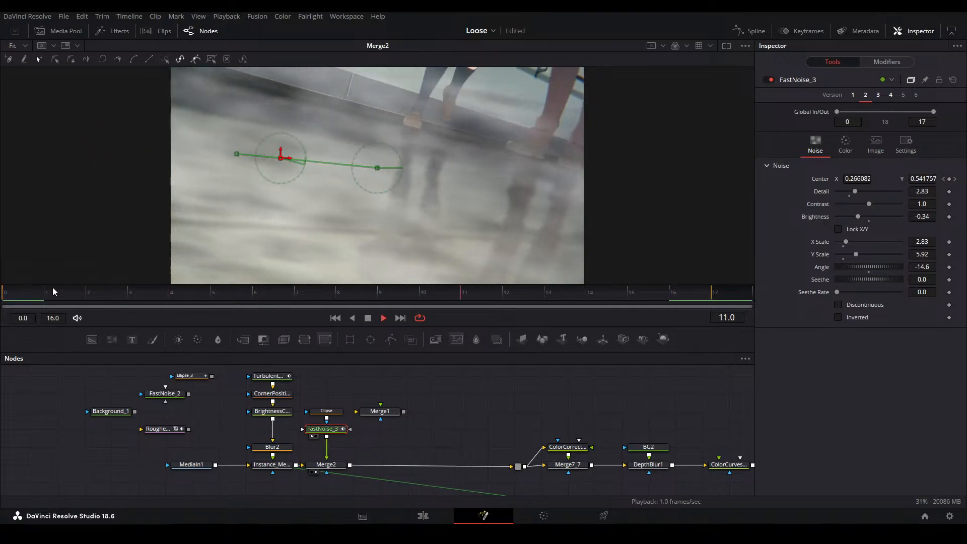
click(686, 299)
drag(234, 154, 295, 156)
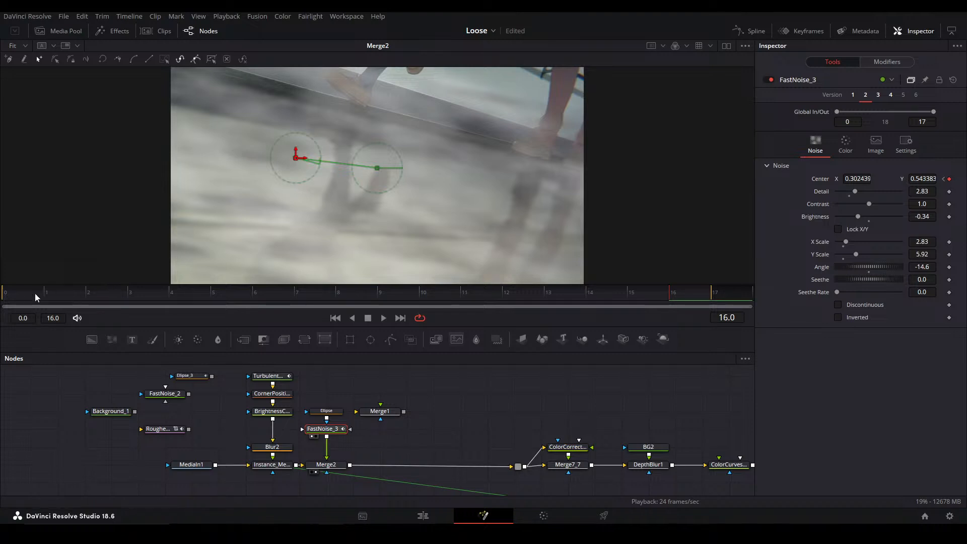
key(space)
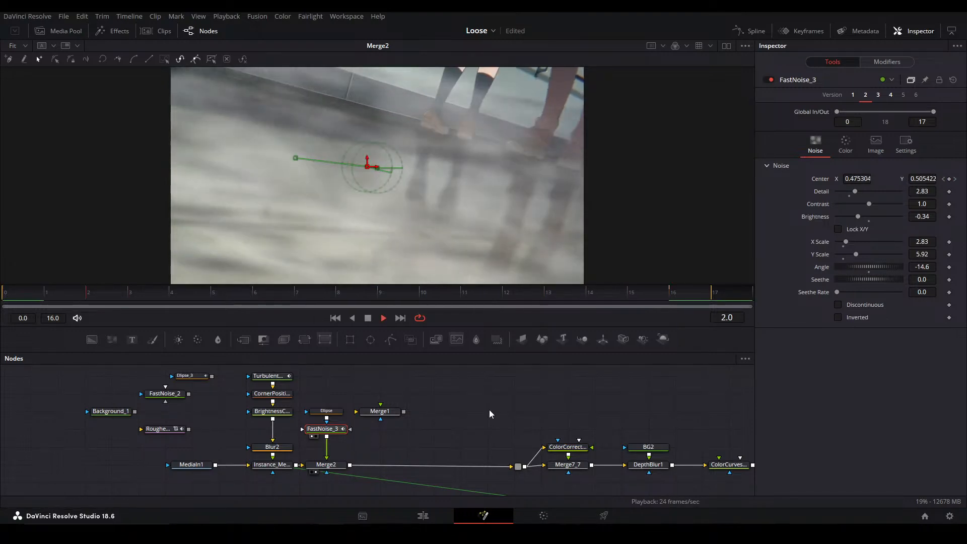
Save the project, and compare the footage before and after the noise by viewing Instance_Merge15_1 and Merge2
key(ctrl+s)
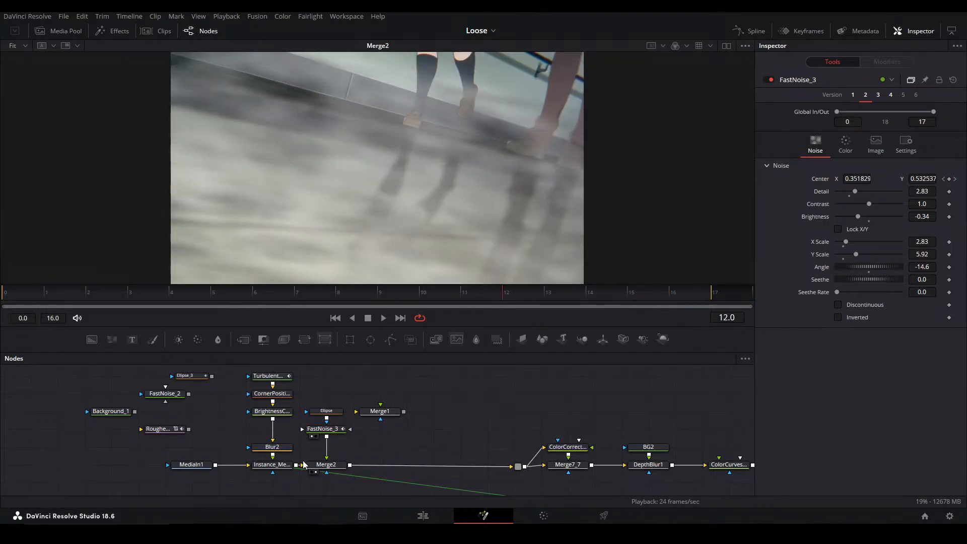
click(273, 466)
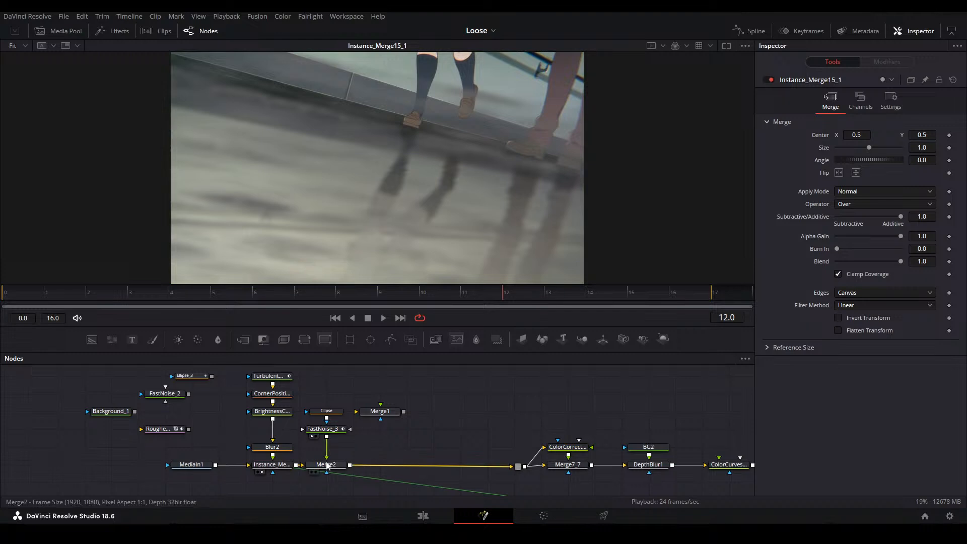
click(326, 465)
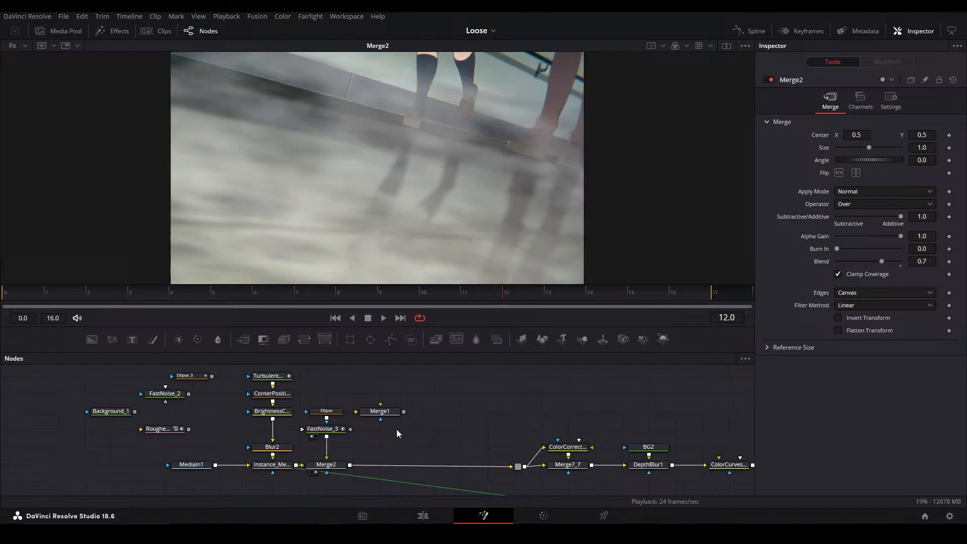
Shorten the noise drift further by moving FastNoise_3's Center at frame 16 to about 0.404, 0.528, play the result and save the project
click(328, 434)
click(679, 290)
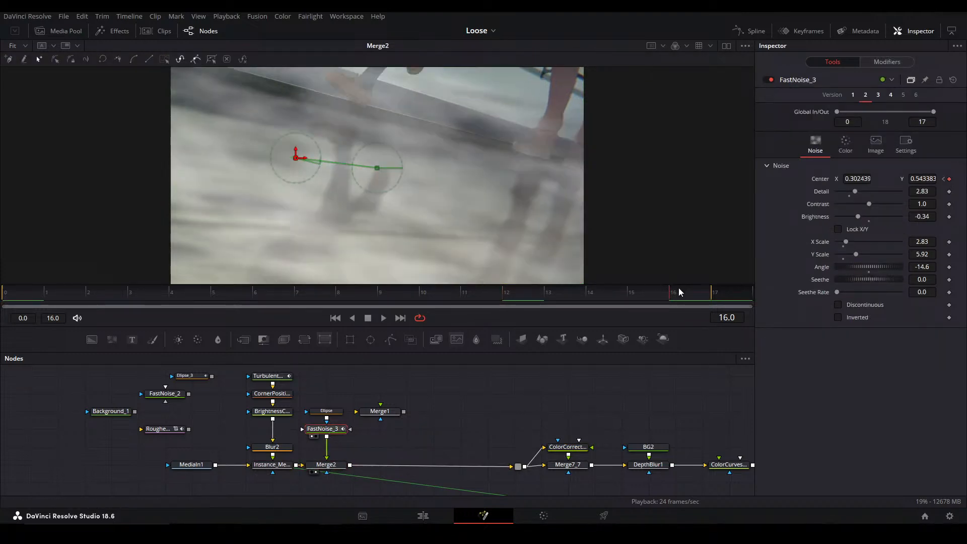
drag(303, 162, 337, 161)
click(446, 389)
key(space)
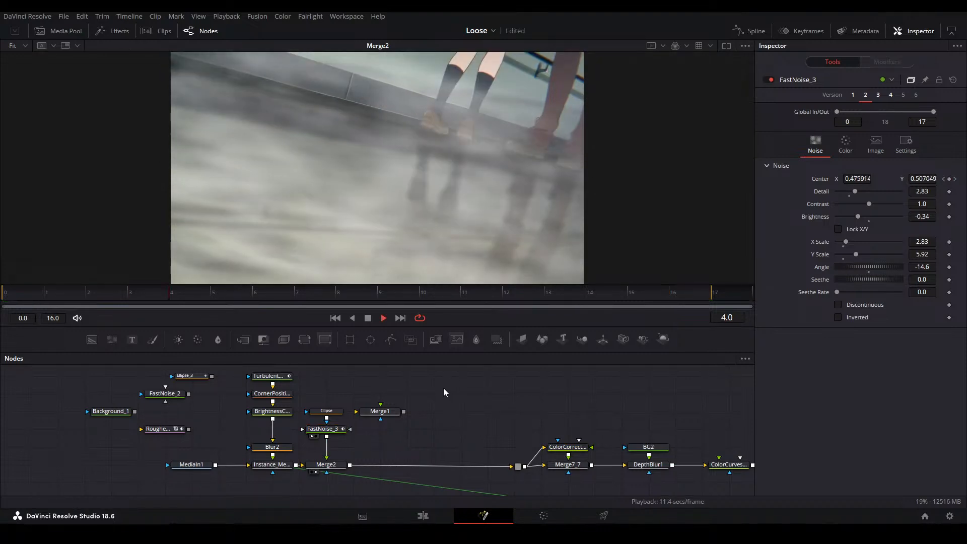
key(ctrl+s)
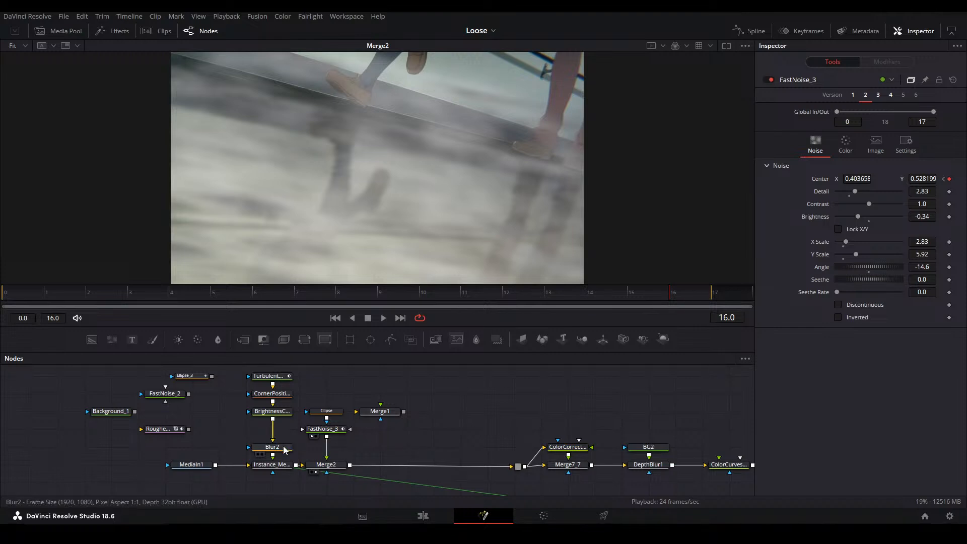
View Instance_Merge15_1 and Merge2 in turn at frame 16 to compare the image without and with the noise layer
click(271, 464)
key(1)
click(335, 466)
key(1)
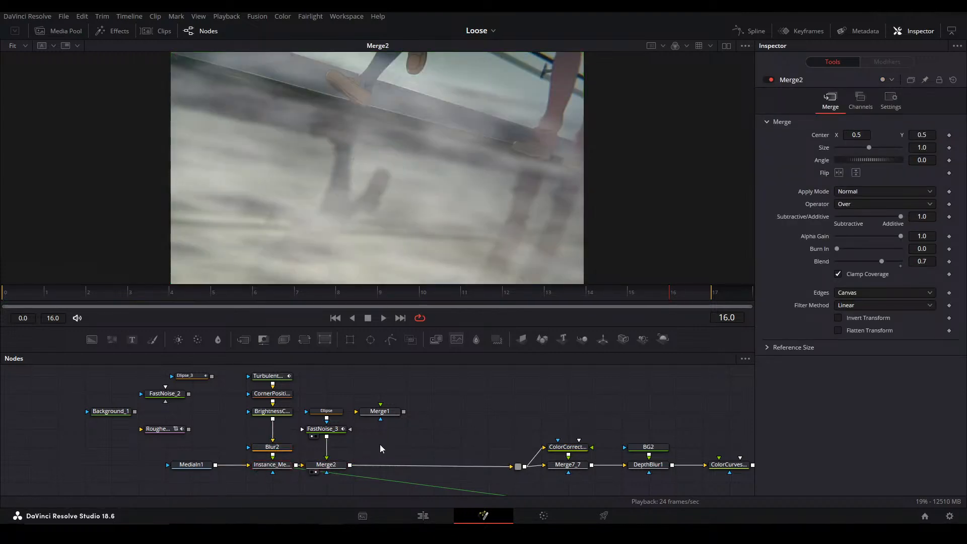
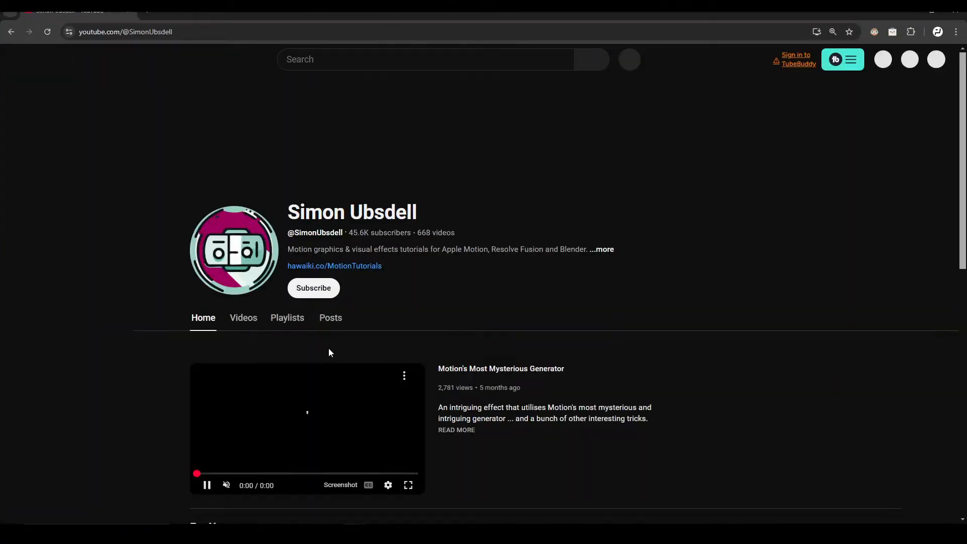
Open the channel's Compositing School for Resolve Fusion playlist on YouTube and look through its videos
click(285, 319)
scroll(534, 289, down, 2)
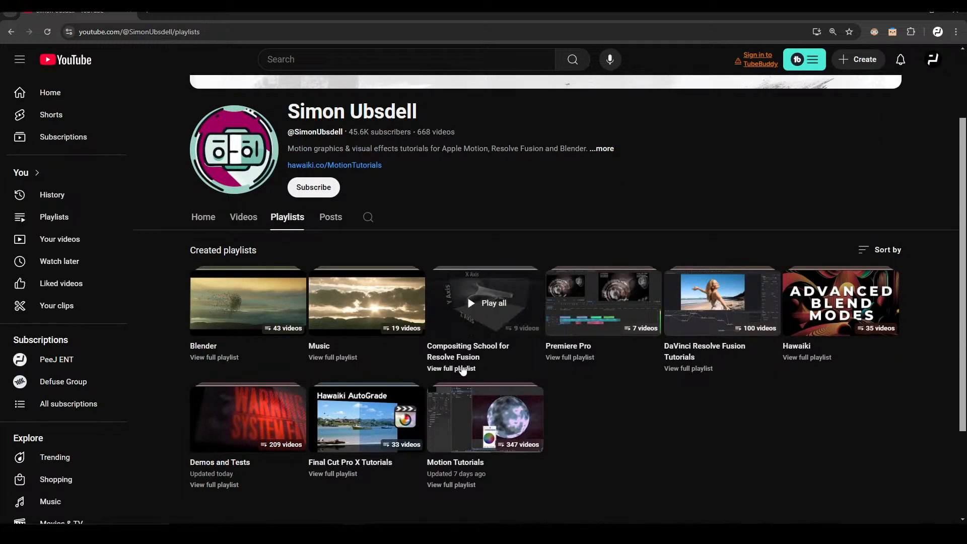
click(463, 369)
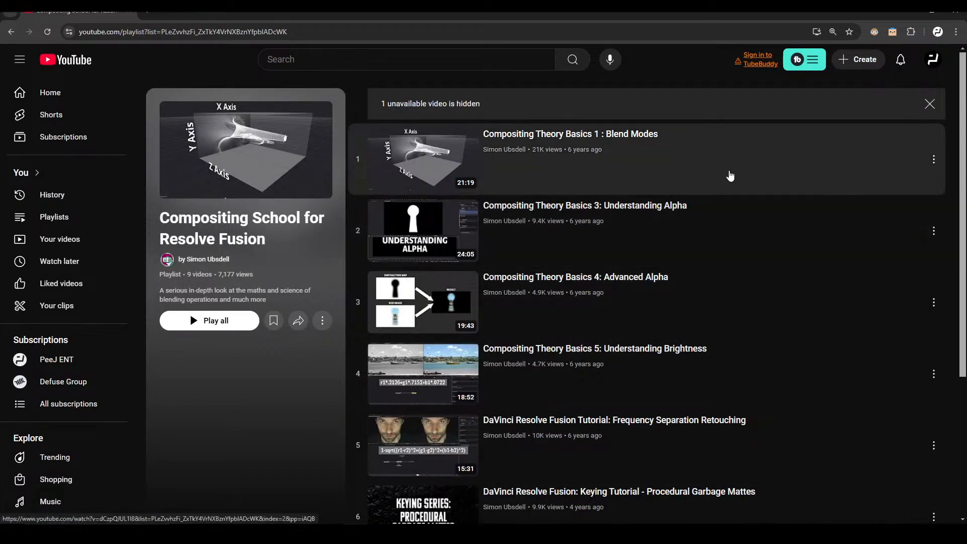
scroll(808, 184, down, 3)
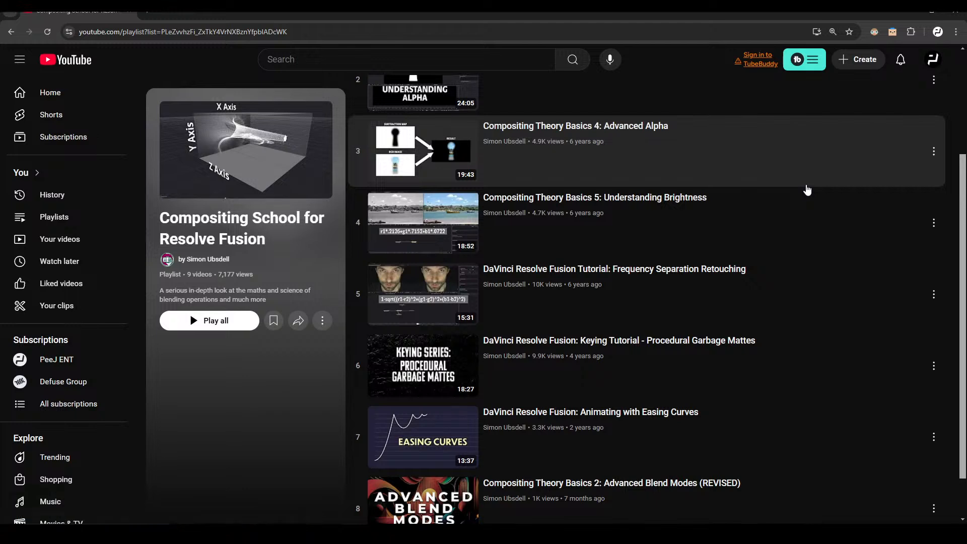
scroll(808, 206, up, 3)
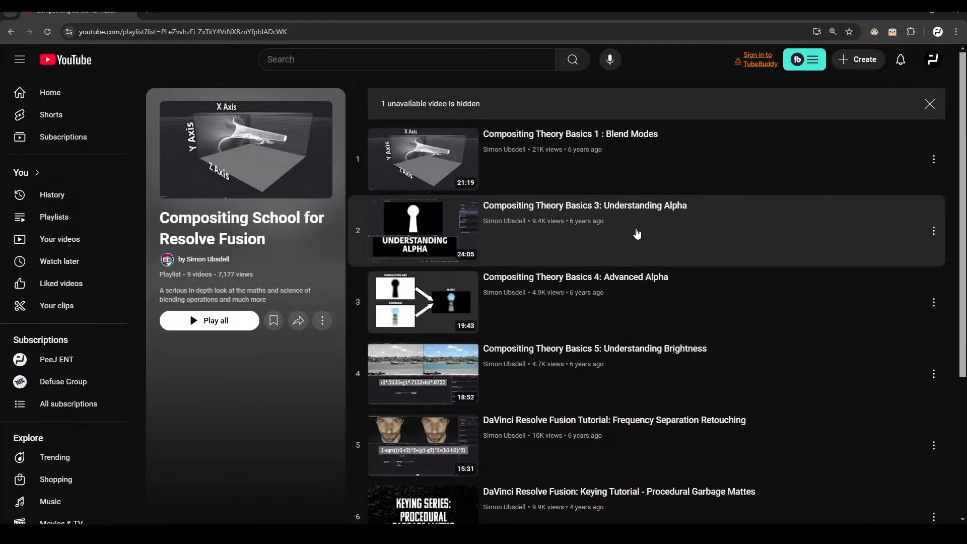
scroll(645, 236, down, 4)
scroll(730, 302, up, 3)
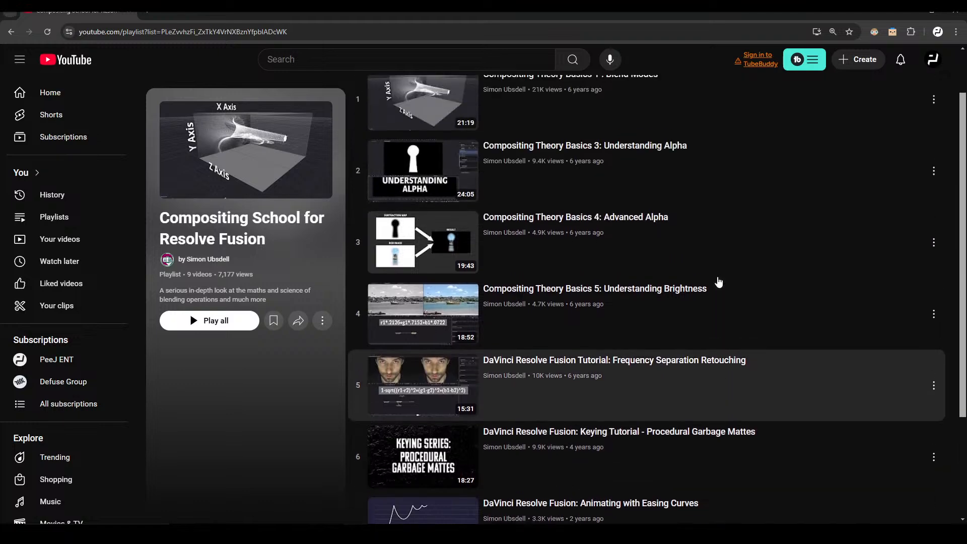
scroll(715, 261, up, 2)
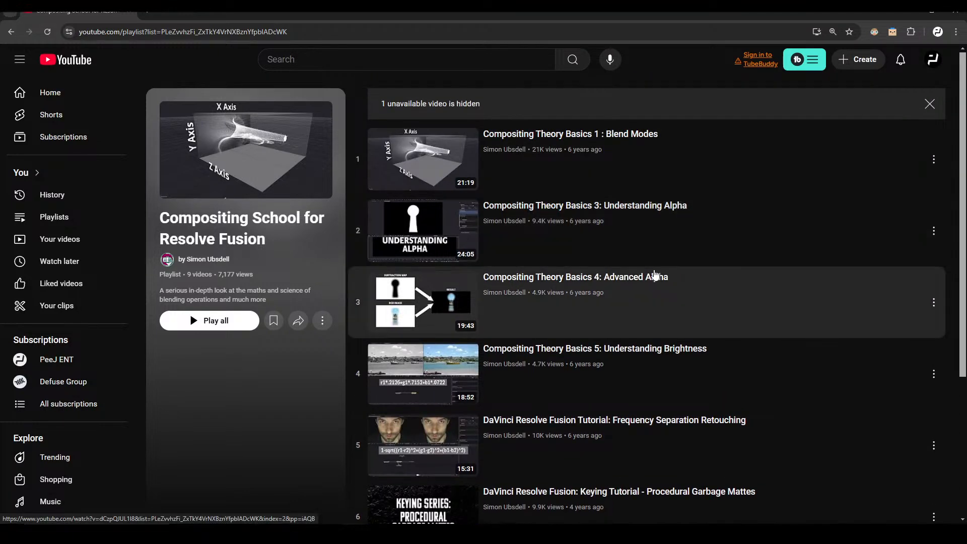
scroll(650, 254, down, 2)
scroll(573, 403, down, 3)
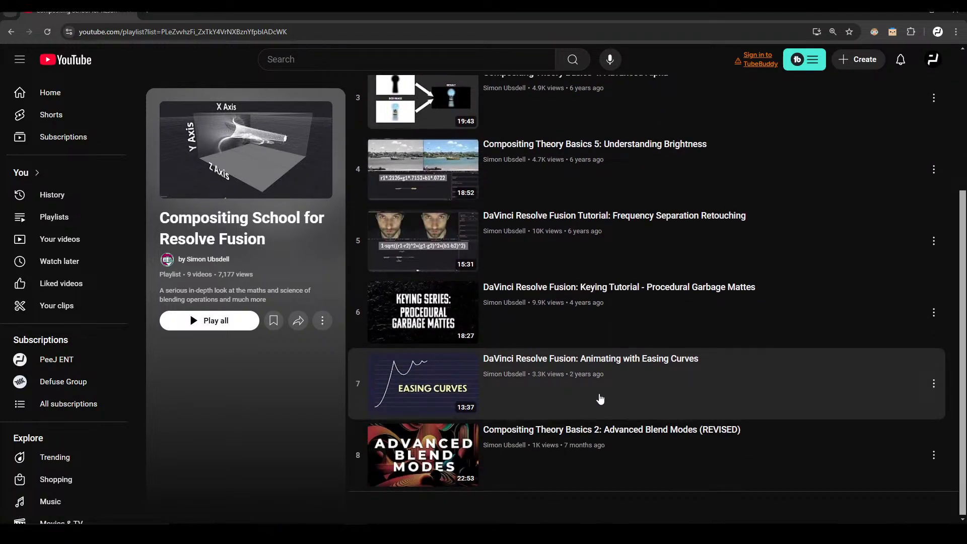
scroll(599, 399, up, 4)
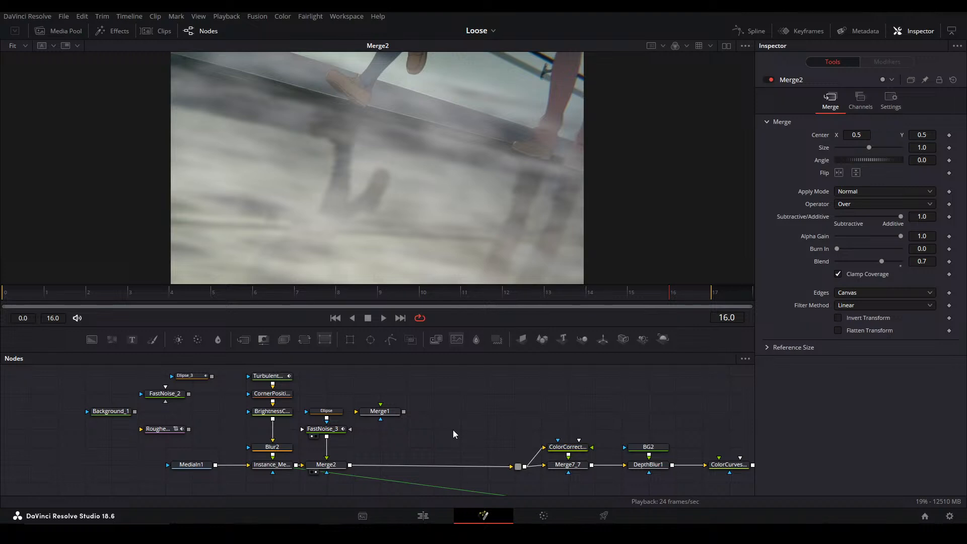
Compare the final output with the noise merge at frame 16 by viewing MediaOut1, Merge2 and MediaOut1 again
scroll(428, 432, right, 5)
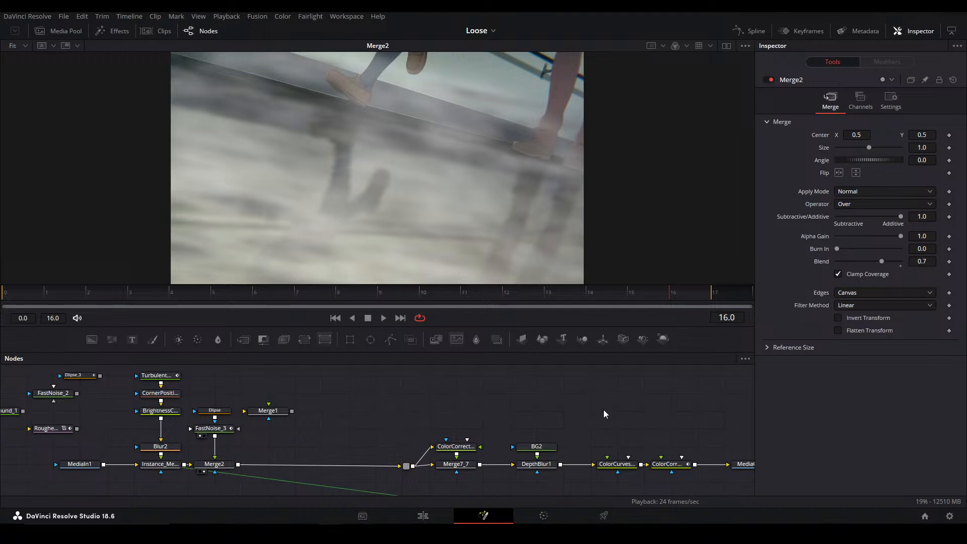
drag(721, 476, 555, 455)
click(588, 446)
key(1)
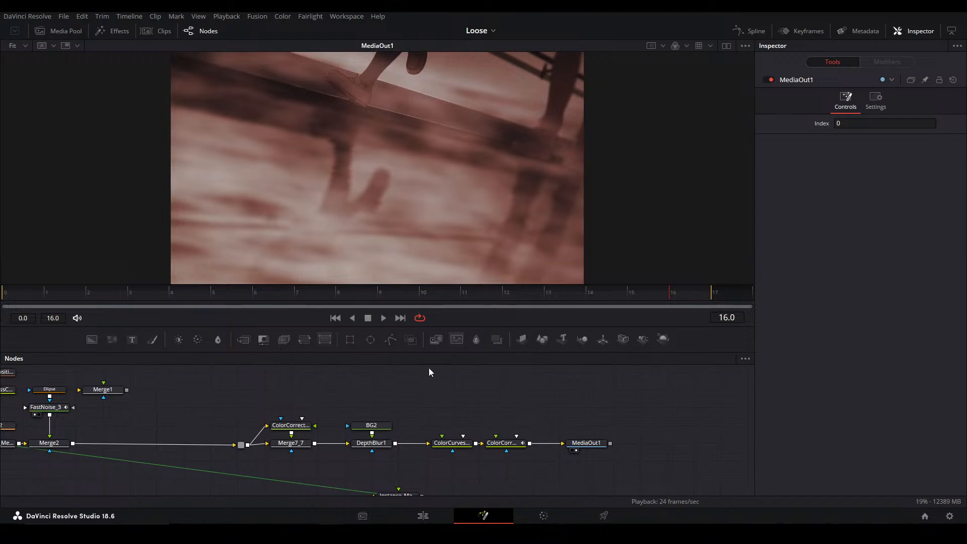
drag(349, 404, 536, 397)
click(237, 436)
key(1)
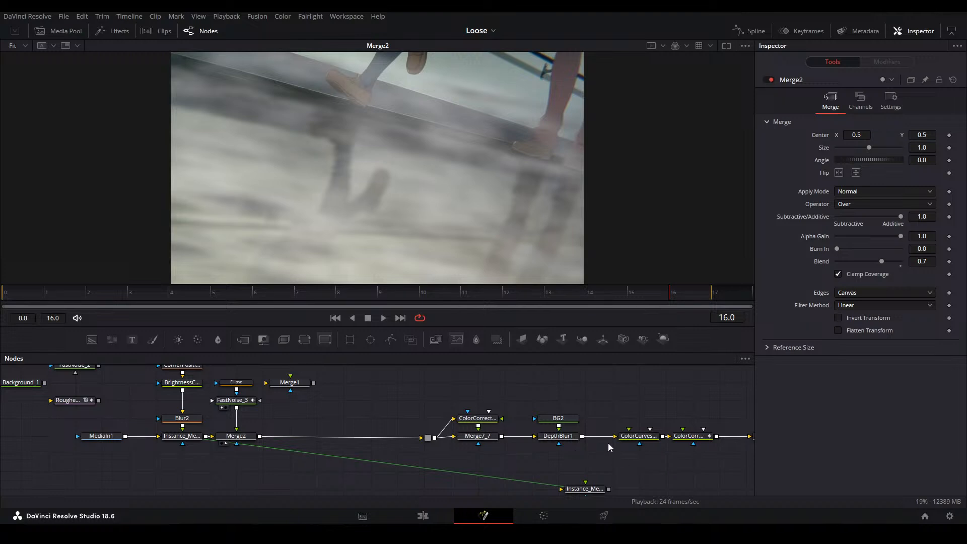
drag(605, 440, 473, 430)
click(647, 427)
key(1)
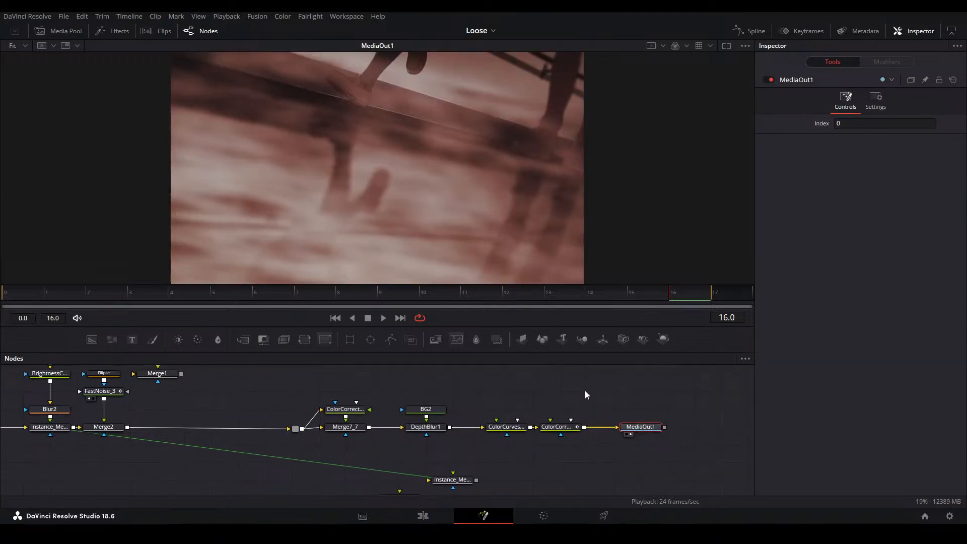
click(605, 401)
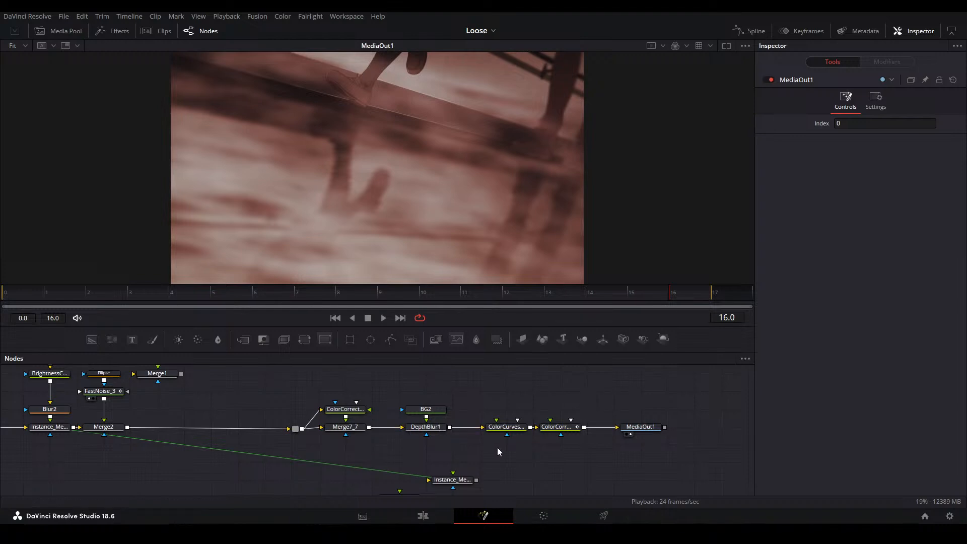
drag(469, 435, 479, 429)
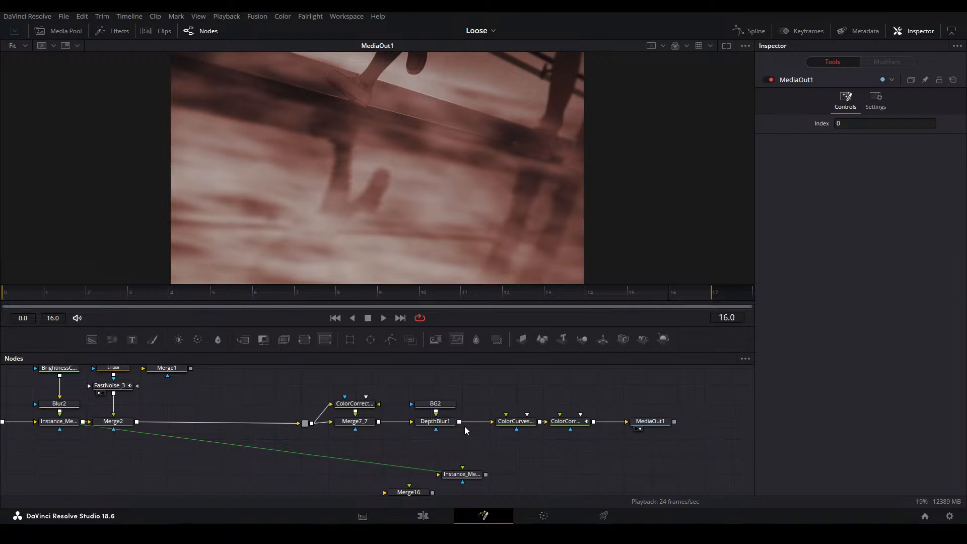
View Merge7_7, DepthBlur1, the last color corrector and MediaOut1 in turn to examine each color stage at frame 16
click(370, 421)
key(1)
click(436, 423)
key(1)
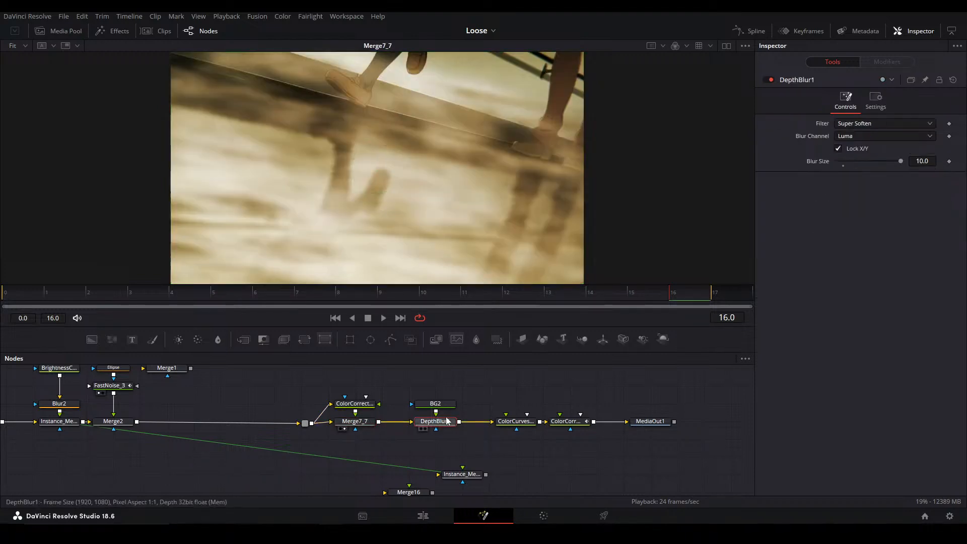
click(567, 421)
key(1)
click(652, 421)
key(1)
click(624, 403)
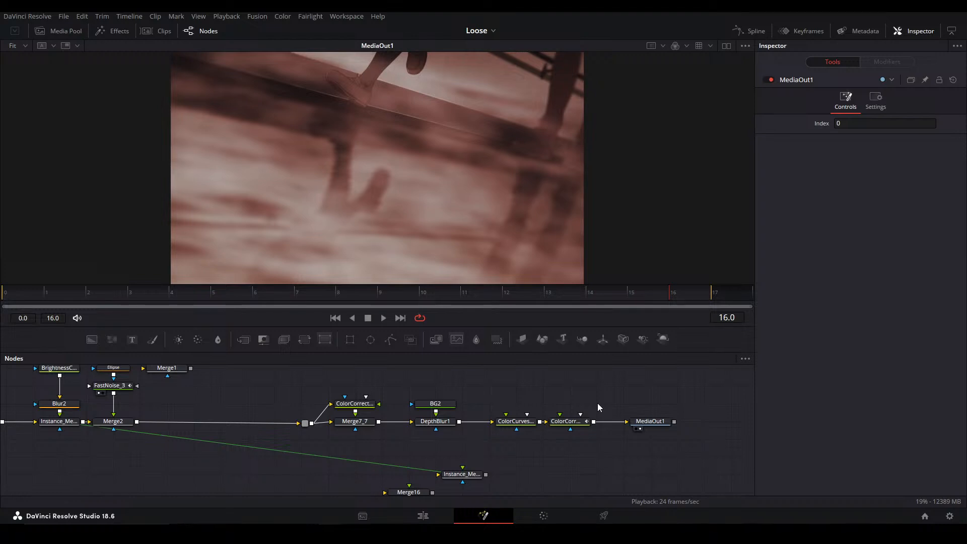
Return to the Main alt timeline on the Edit page and show the frame at 01:00:46:16
click(423, 515)
click(490, 449)
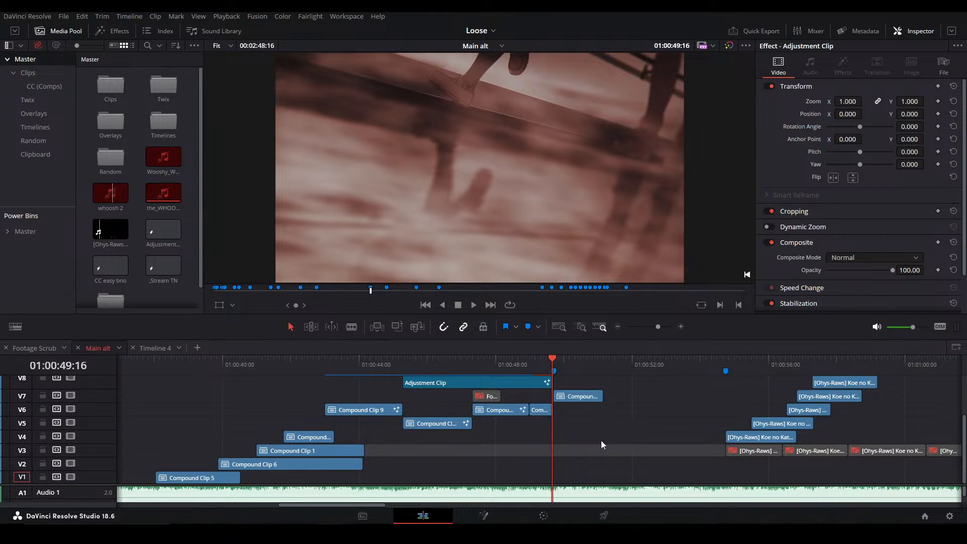
scroll(600, 440, down, 3)
click(564, 435)
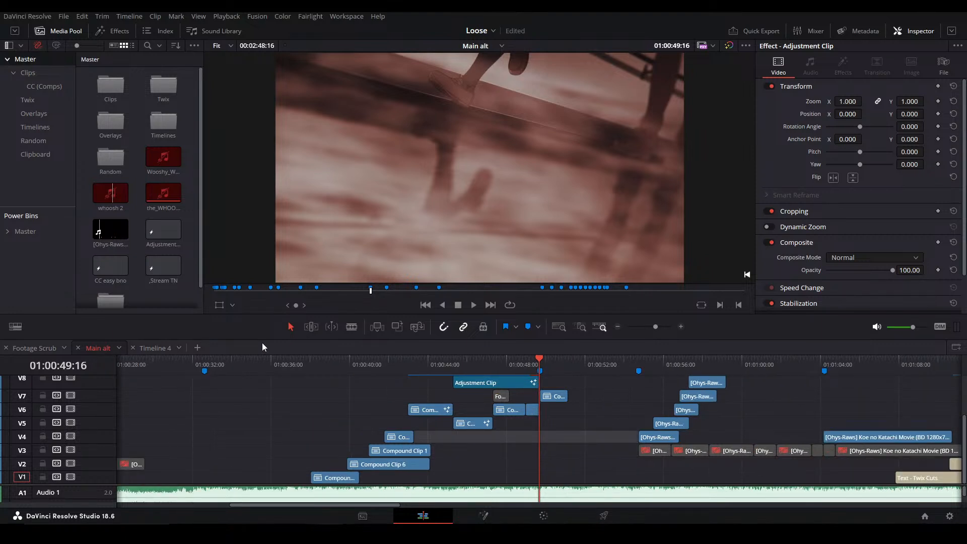
click(481, 367)
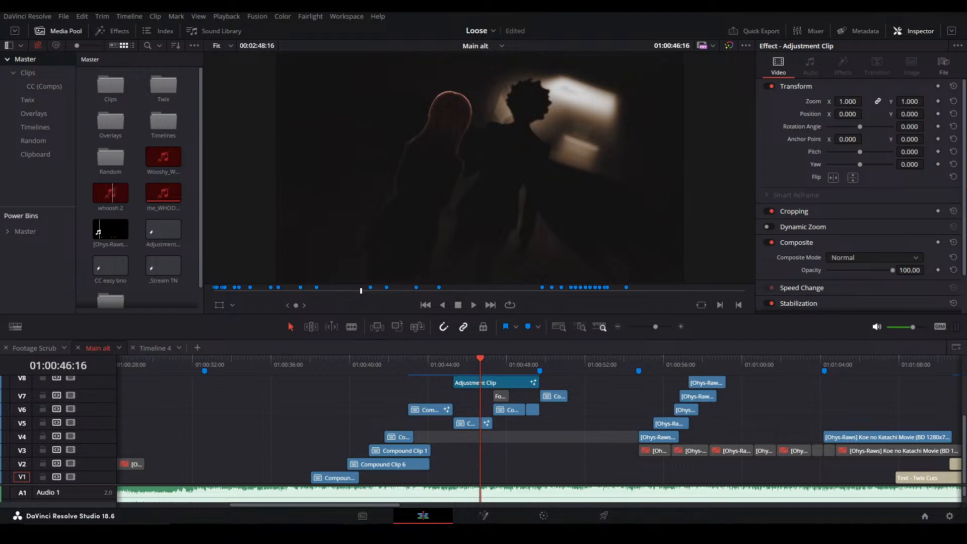
Switch to the browser, watch the "Do it for her" Instagram edit full screen with sound, and return to DaVinci Resolve
drag(580, 1, 569, 1)
click(554, 256)
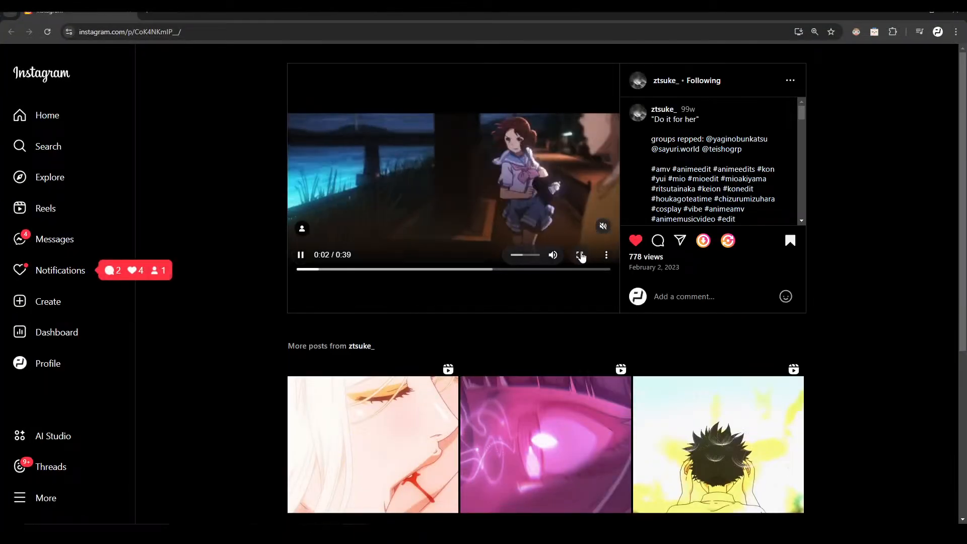
click(580, 256)
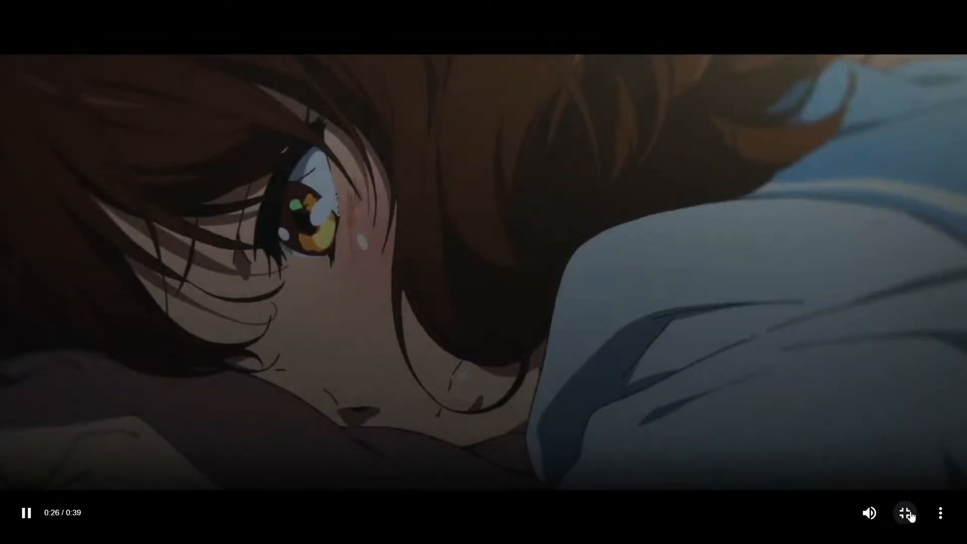
click(906, 513)
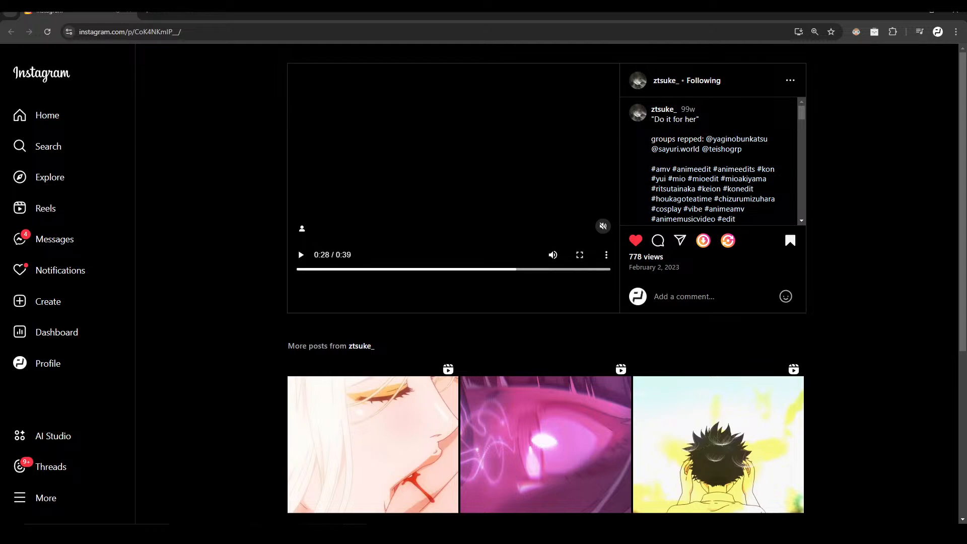
key(alt+Tab)
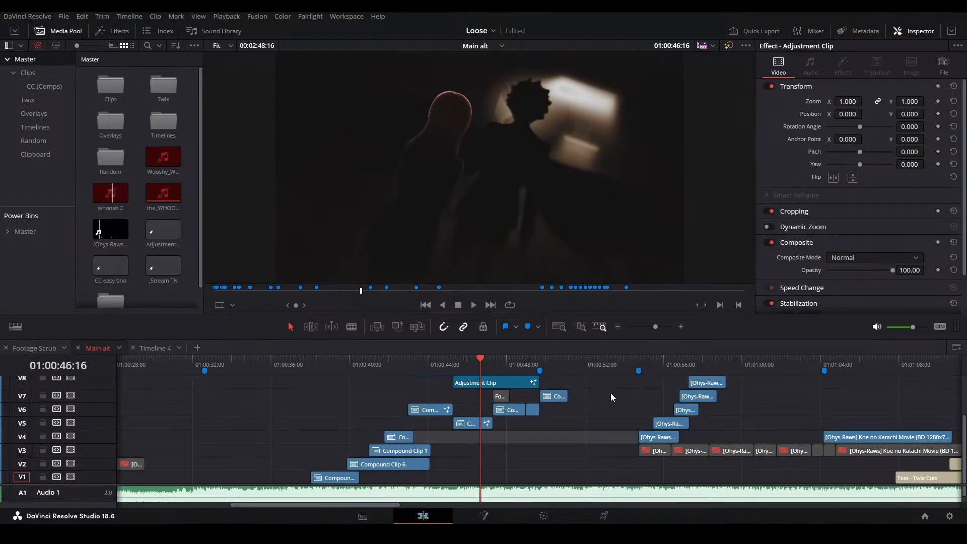
click(565, 431)
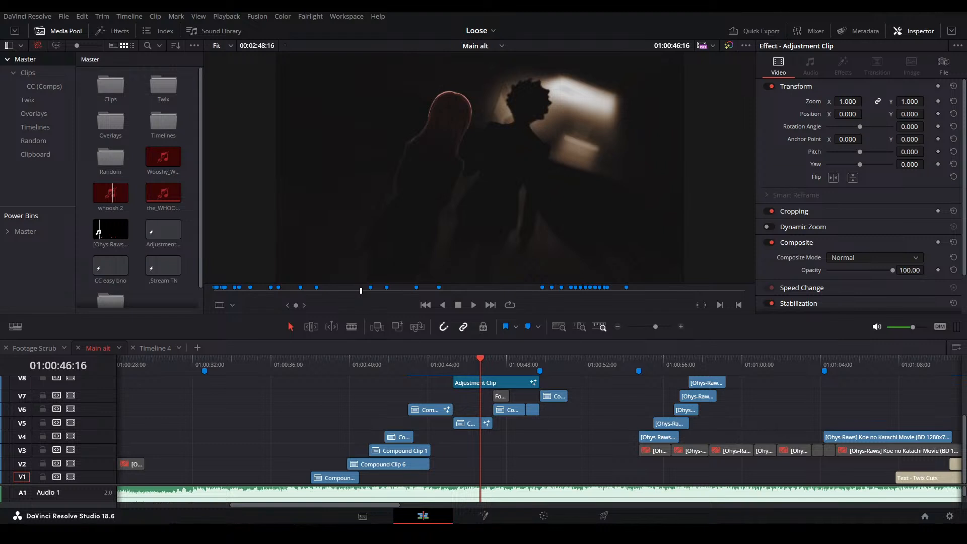
Switch to the browser and watch the YouTube edit "cpr" with sound, pausing it near the end
drag(0, 226, 252, 13)
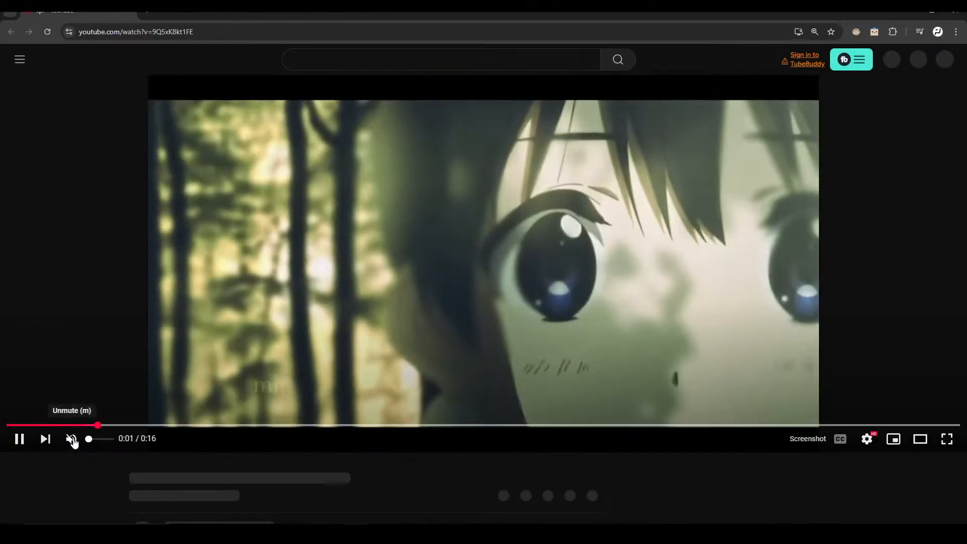
click(71, 438)
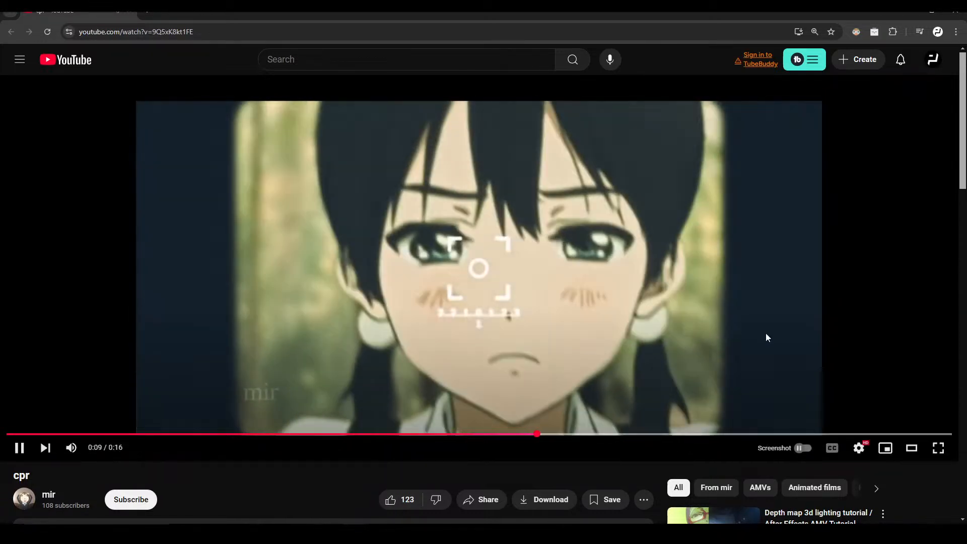
click(787, 323)
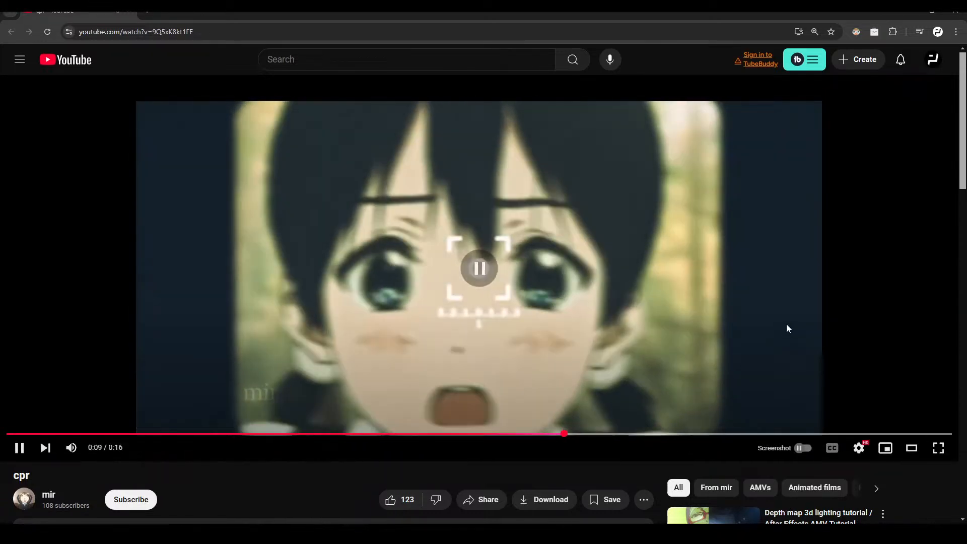
click(796, 297)
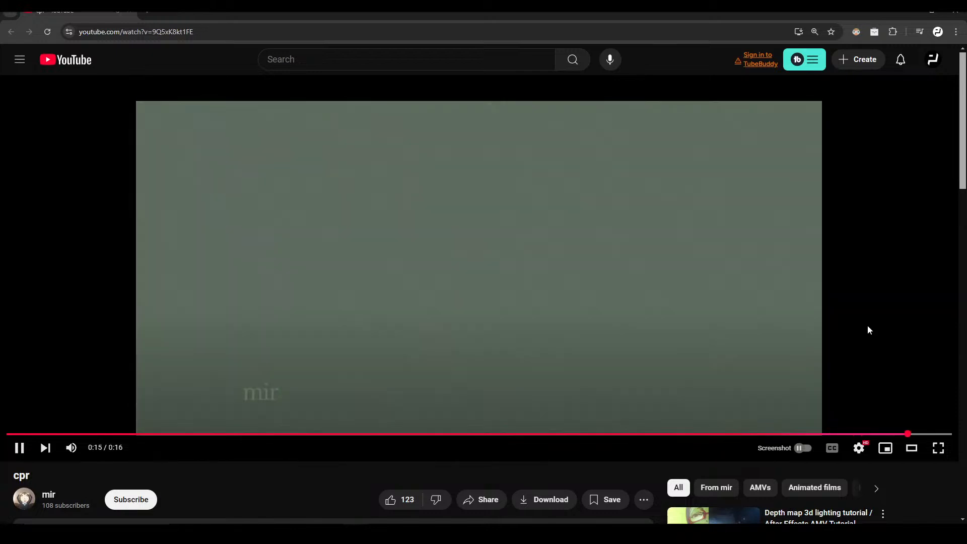
click(505, 330)
Like the "cpr" video and jump back to 0:03
scroll(677, 342, down, 2)
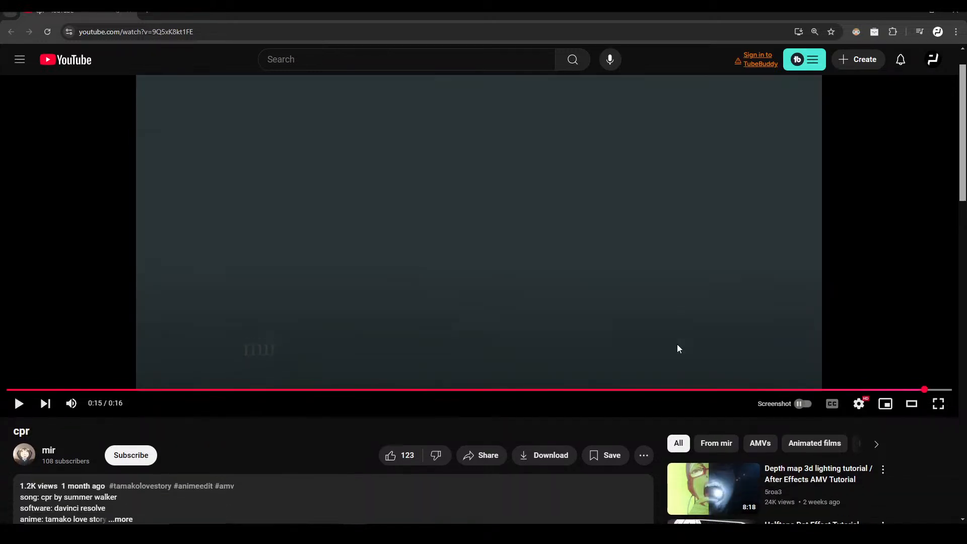
click(393, 398)
scroll(333, 393, up, 2)
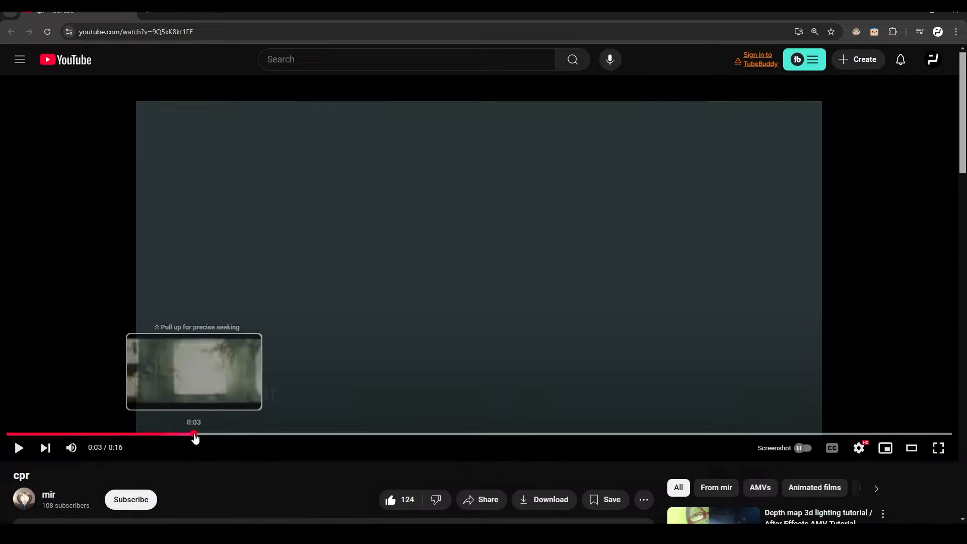
click(193, 434)
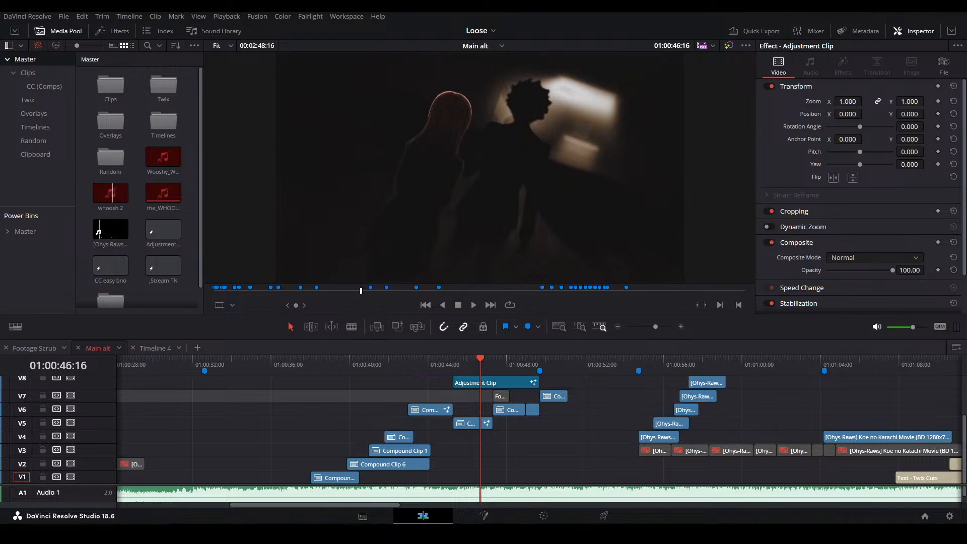
Return to DaVinci Resolve and play the Main alt timeline from its start at 01:00:00:00
click(521, 439)
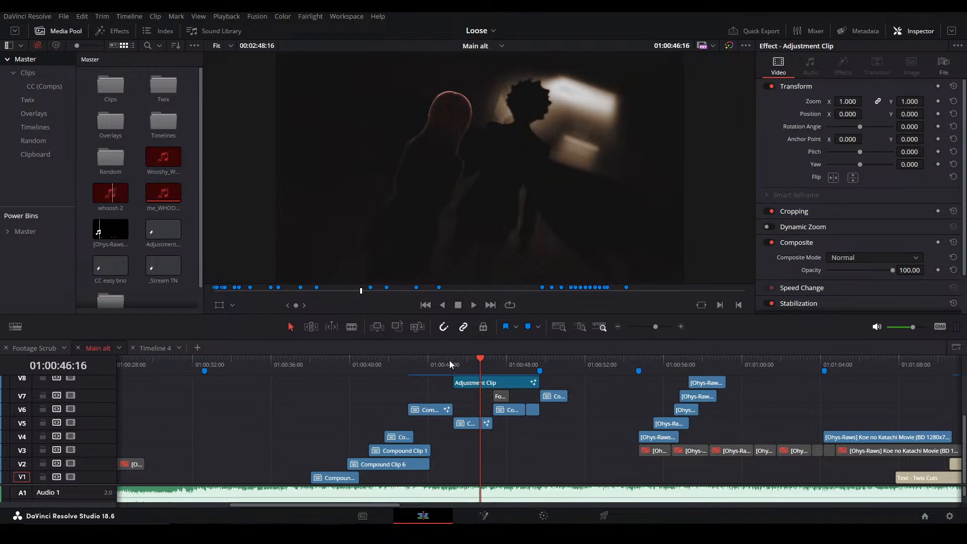
click(402, 367)
scroll(359, 394, left, 10)
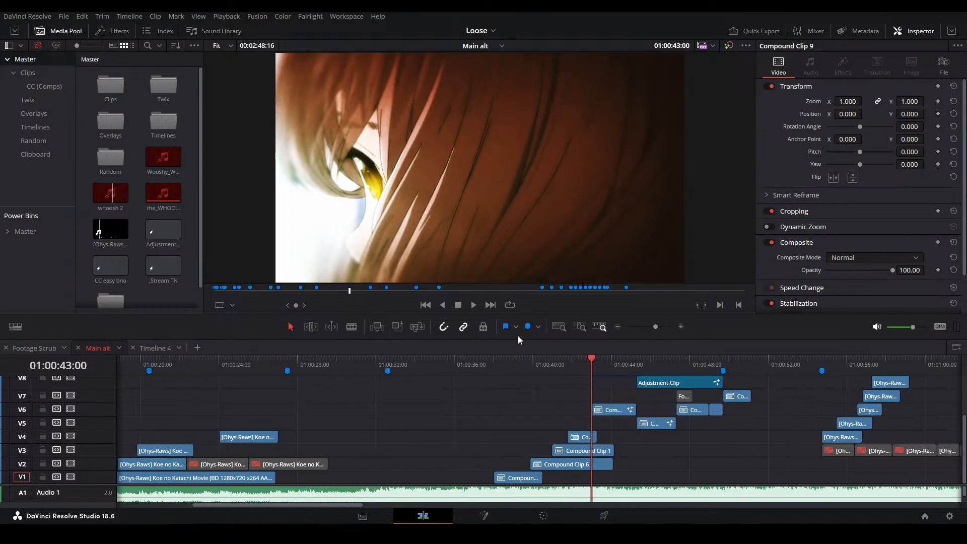
scroll(499, 399, left, 4)
click(120, 362)
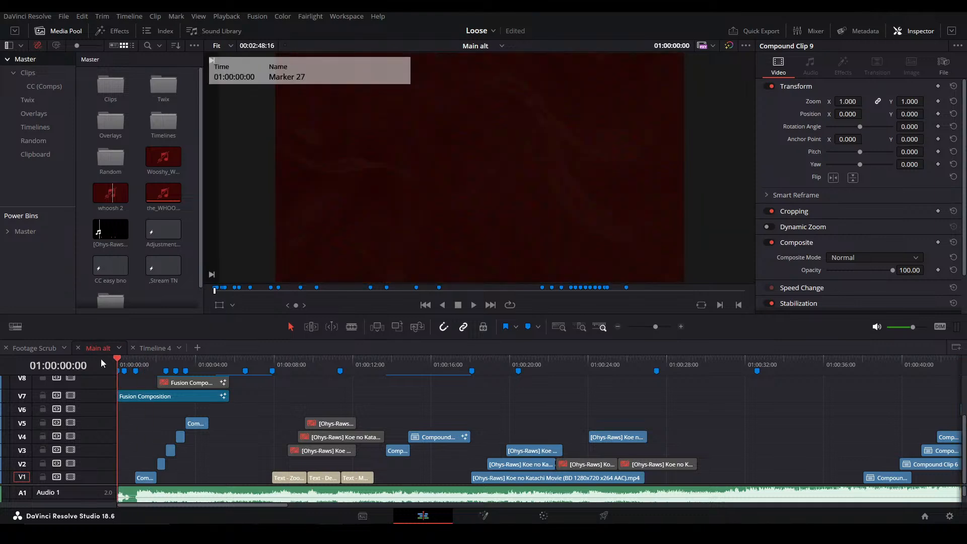
key(space)
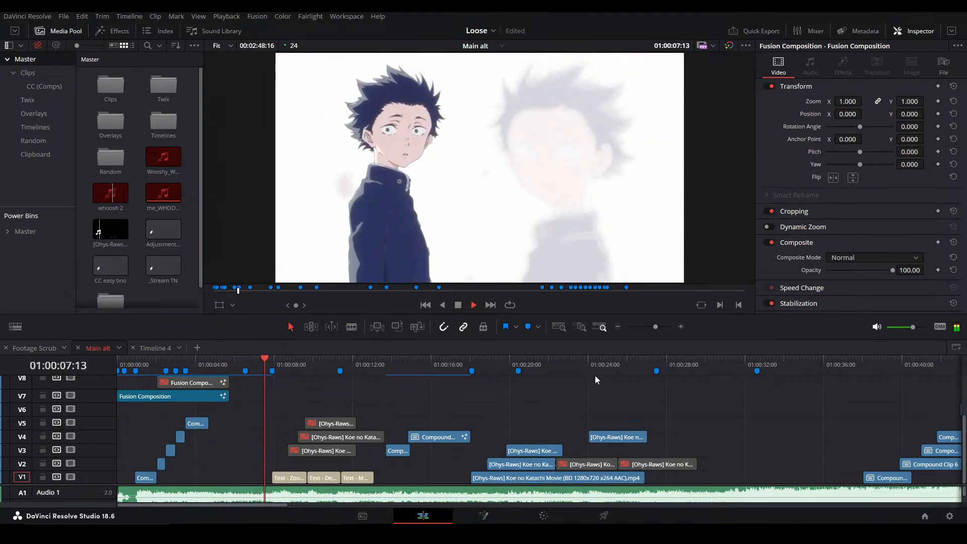
Stop playback on the "Zoom Into Fusion Comp with weird scene" title and save the project
key(space)
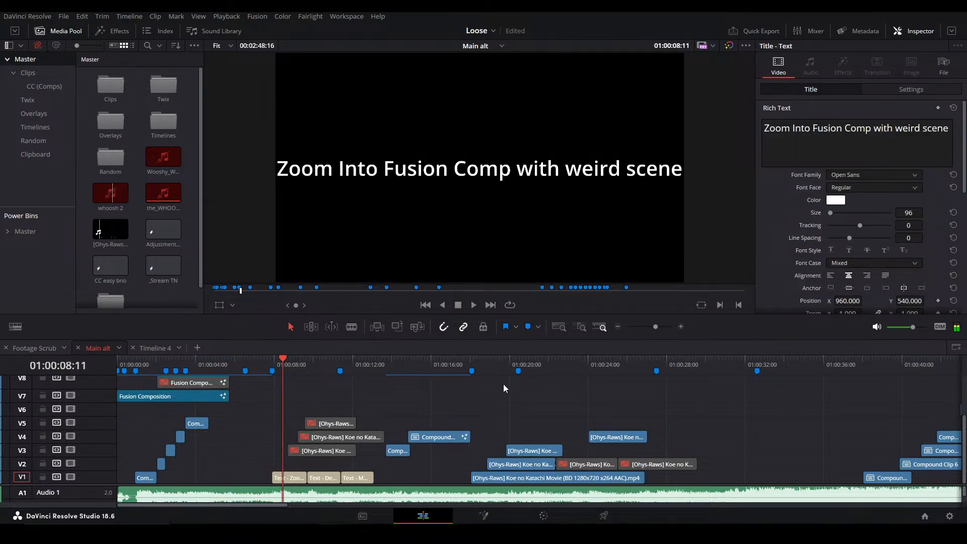
click(515, 393)
key(ctrl+s)
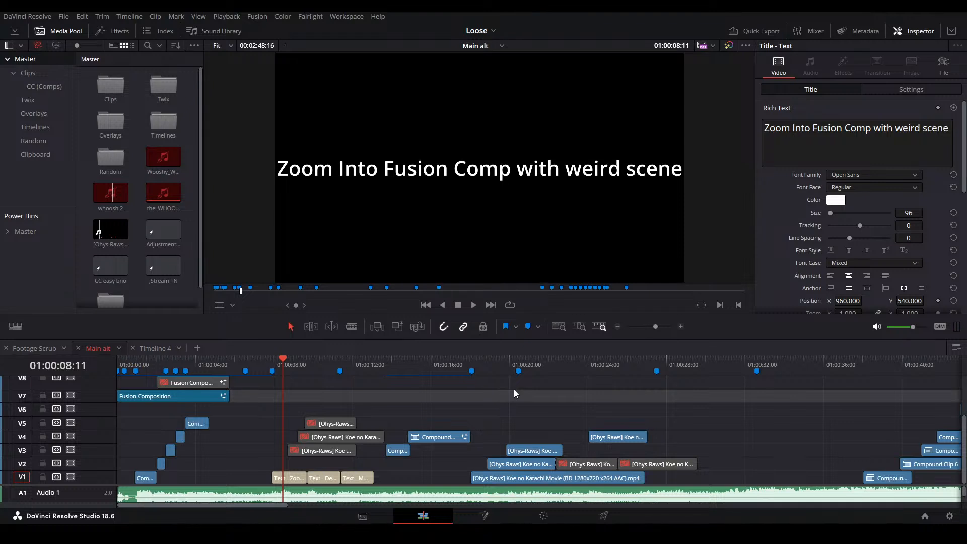
Replay the timeline from 01:00:05:17 through Compound Clip 16 and go to the clip's end at 01:00:07:22
key(ctrl+equal)
click(393, 363)
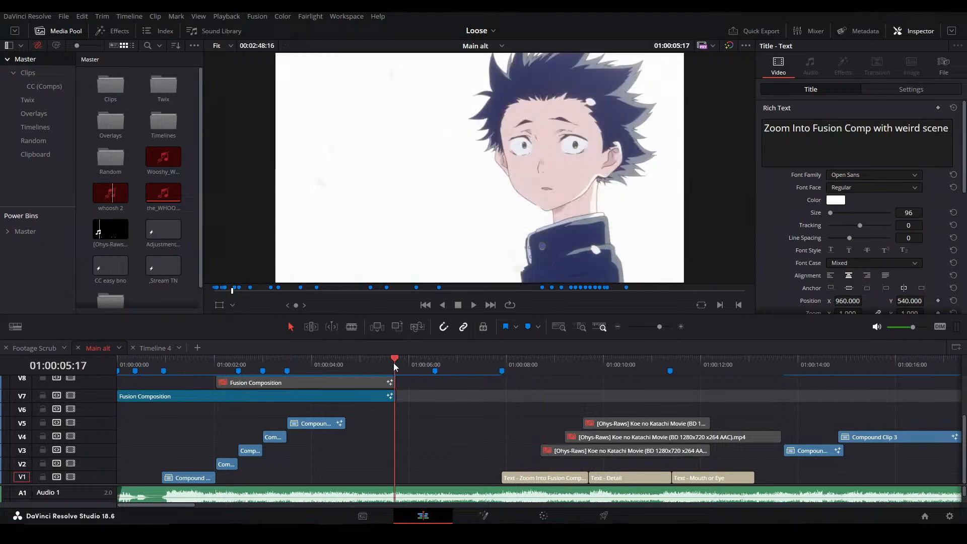
scroll(427, 446, up, 3)
key(space)
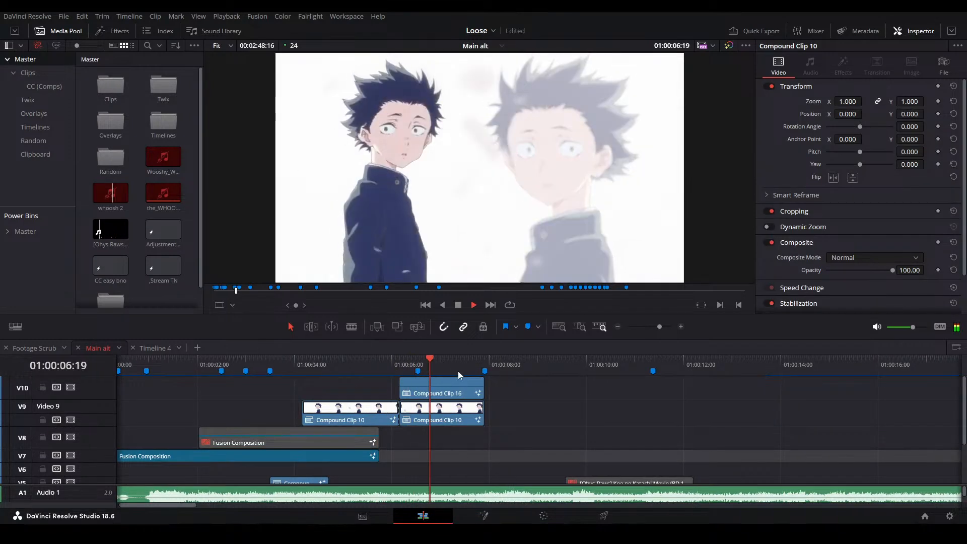
key(space)
click(472, 388)
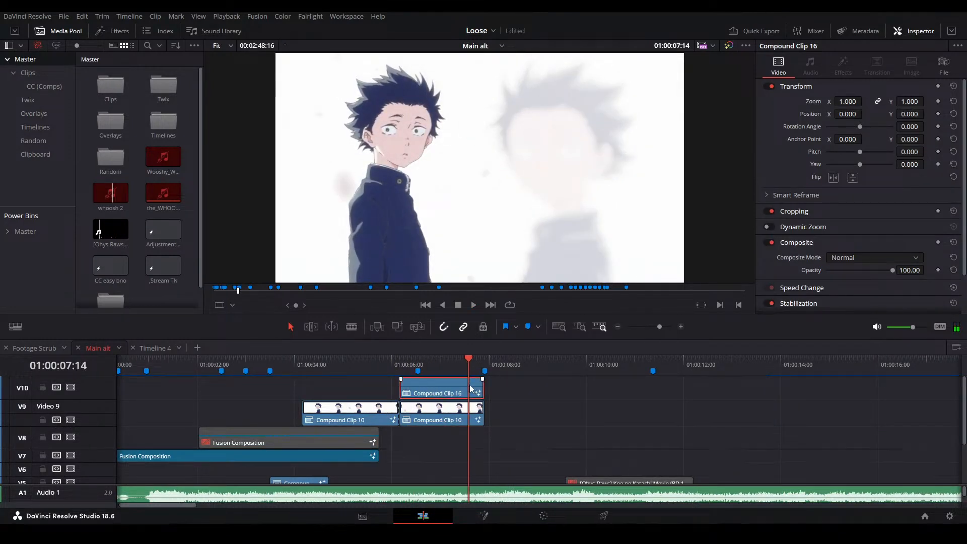
key(shift+Down)
click(522, 383)
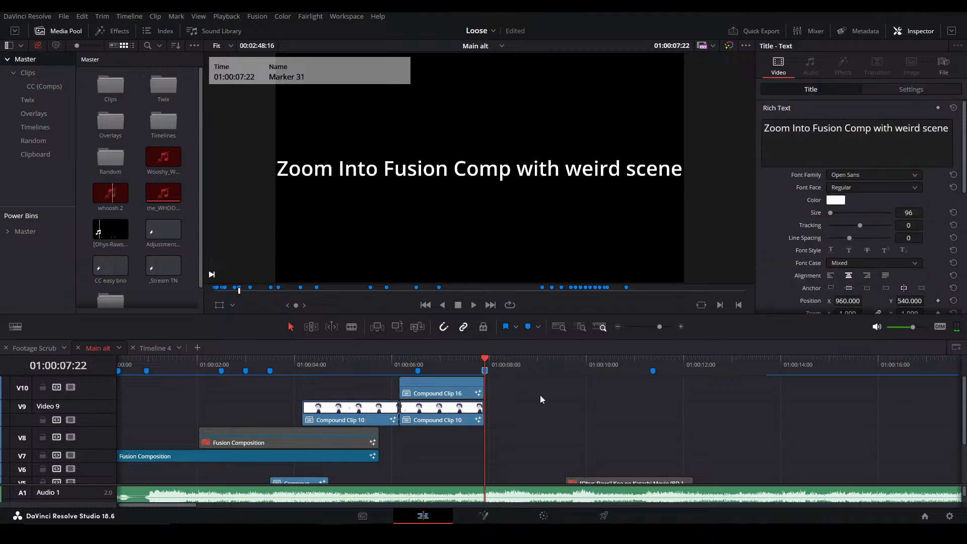
Run the Editing Hot Keys script from the desktop and return to DaVinci Resolve
key(super+d)
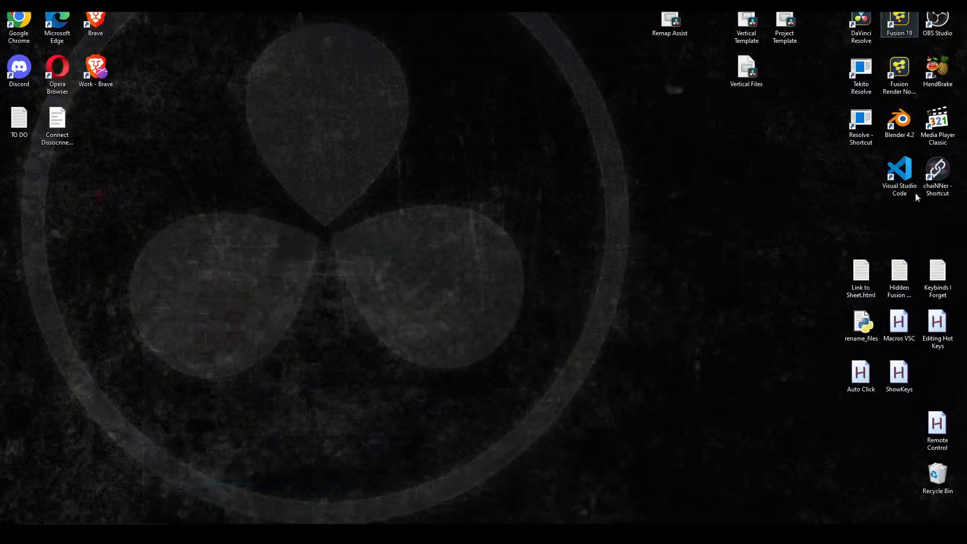
double_click(942, 318)
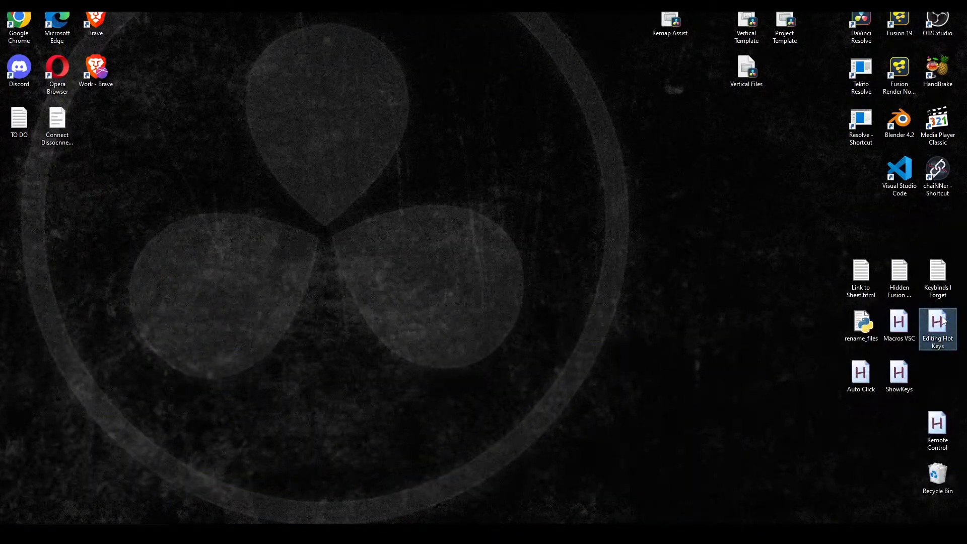
key(alt+Tab)
click(239, 211)
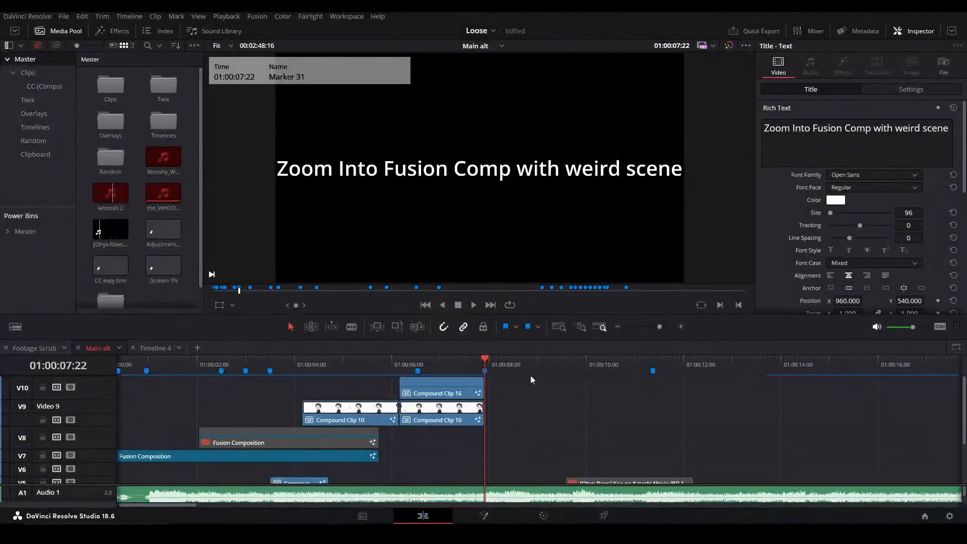
key(alt+Tab)
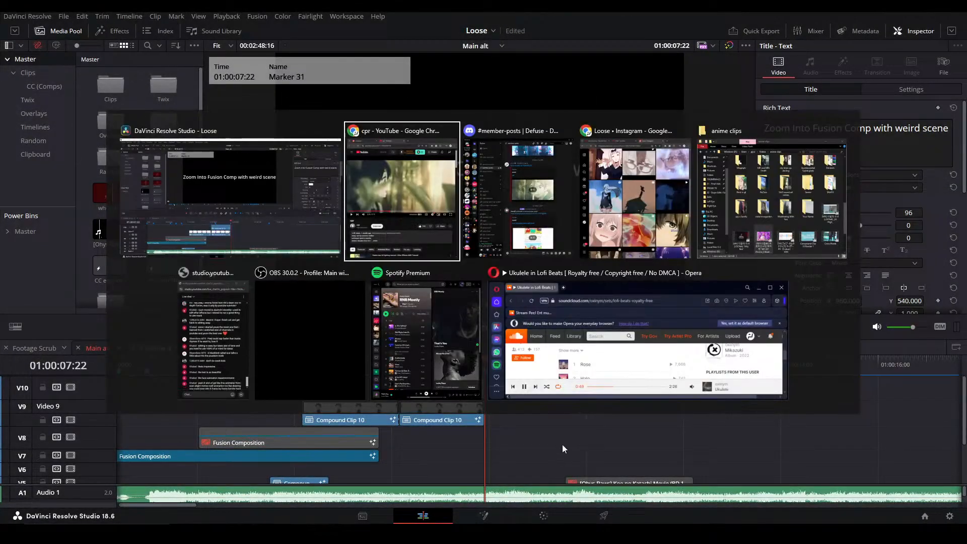
click(646, 448)
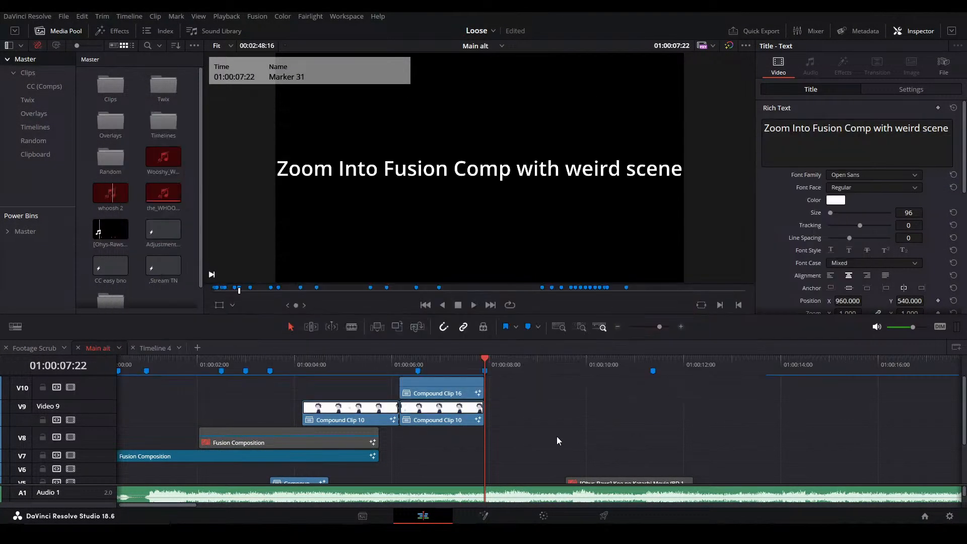
Step back and forth over the last four frames of Compound Clip 16 and park the playhead at 01:00:07:18
click(557, 436)
key(Left)
key(Left)
key(Left)
key(Left)
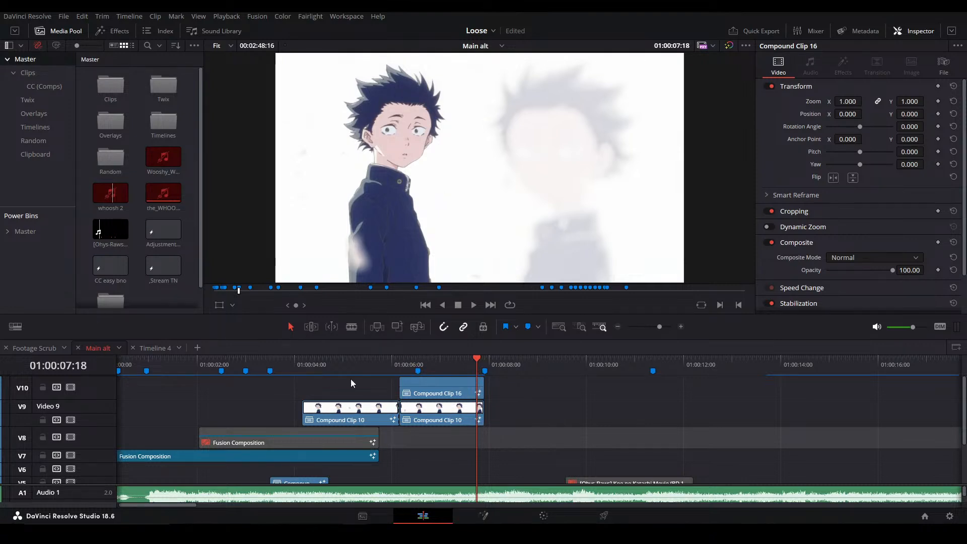
key(Right)
key(Right)
key(Right)
key(Right)
key(Left)
key(Left)
key(Left)
key(Left)
Open Compound Clip 16 in Fusion and move MediaOut1 further down the node chain to make room
click(468, 387)
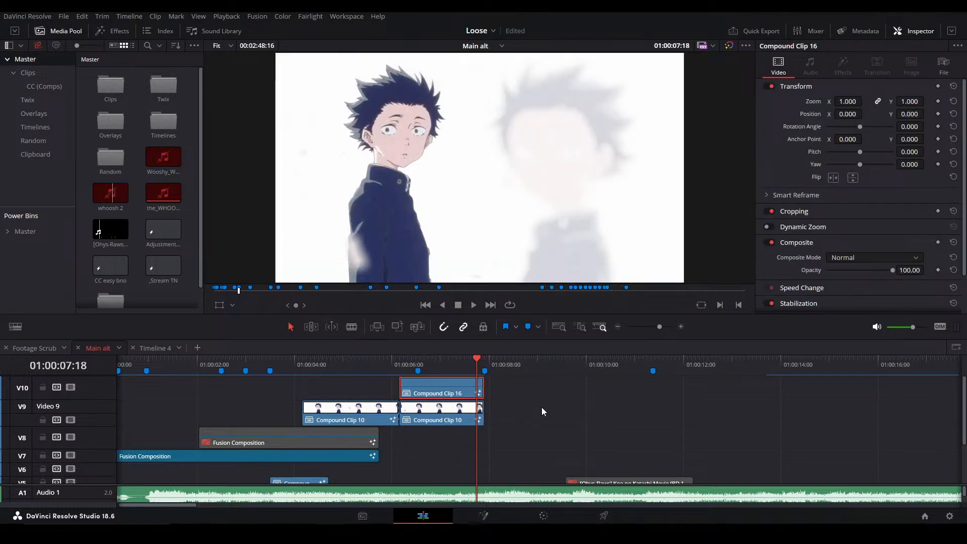
key(shift+5)
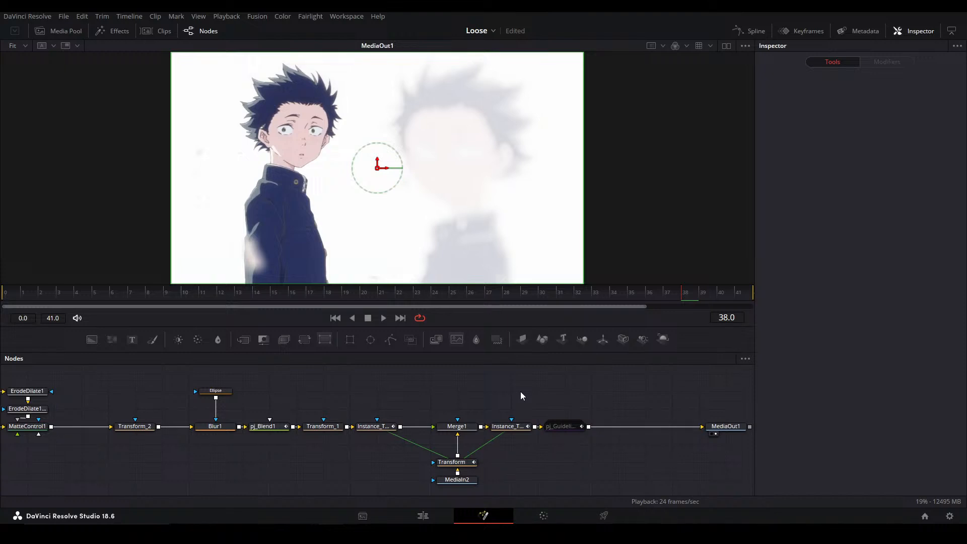
drag(581, 397, 364, 381)
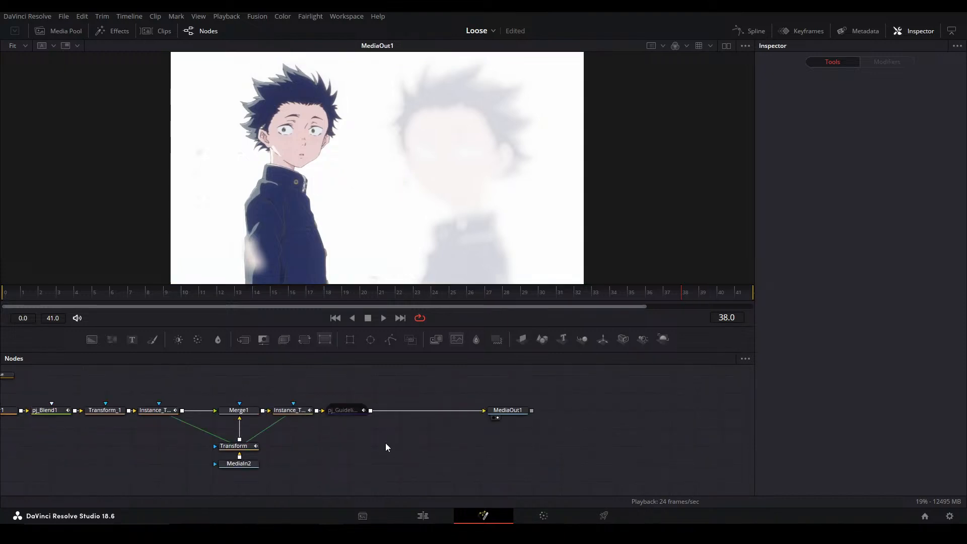
drag(412, 425, 395, 428)
drag(483, 412, 562, 412)
View the output of the Transform node above MediaIn2 and the output of Merge1
click(217, 448)
key(1)
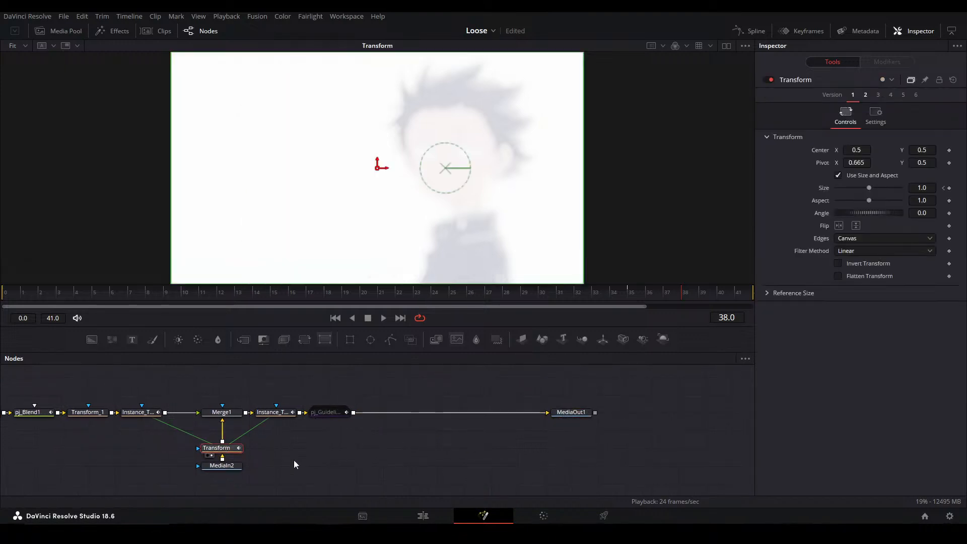
click(227, 413)
key(1)
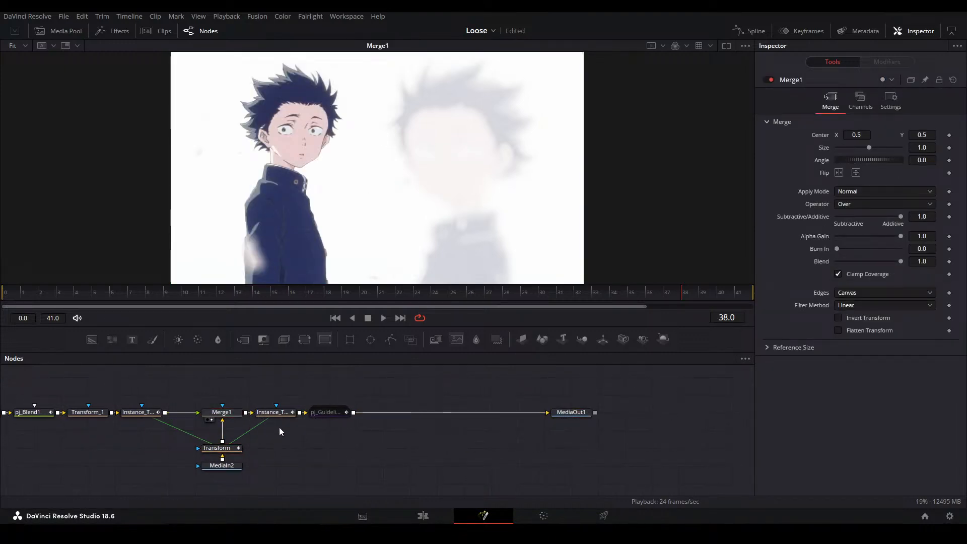
Move pj_Guidelines beside MediaOut1 and insert a new Transform node between Instance_Transform_1 and pj_Guidelines
drag(329, 412, 489, 412)
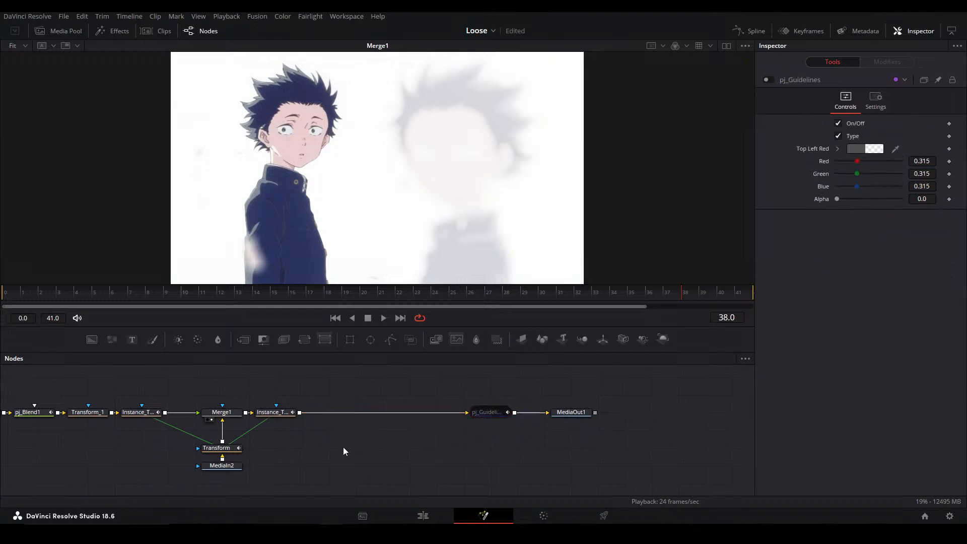
click(283, 416)
key(ctrl+v)
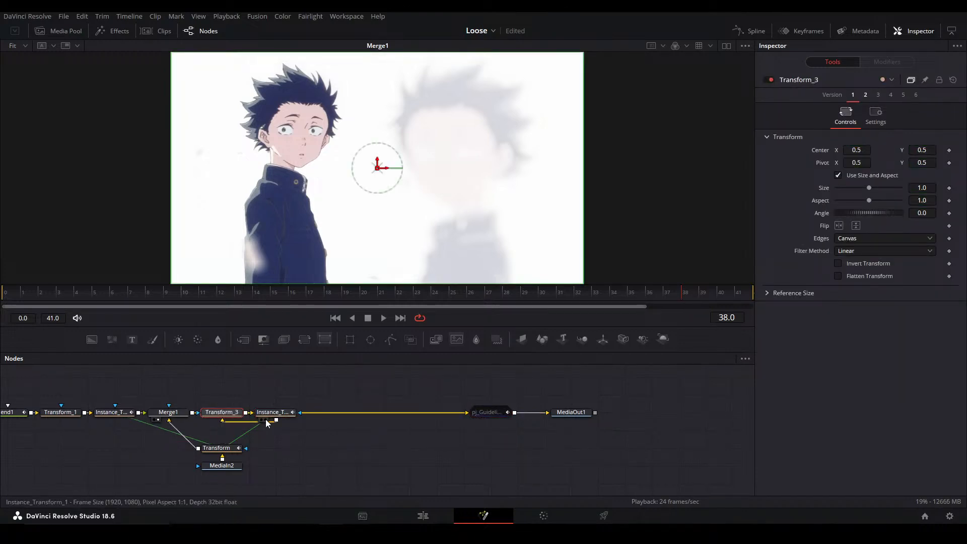
drag(232, 415, 447, 414)
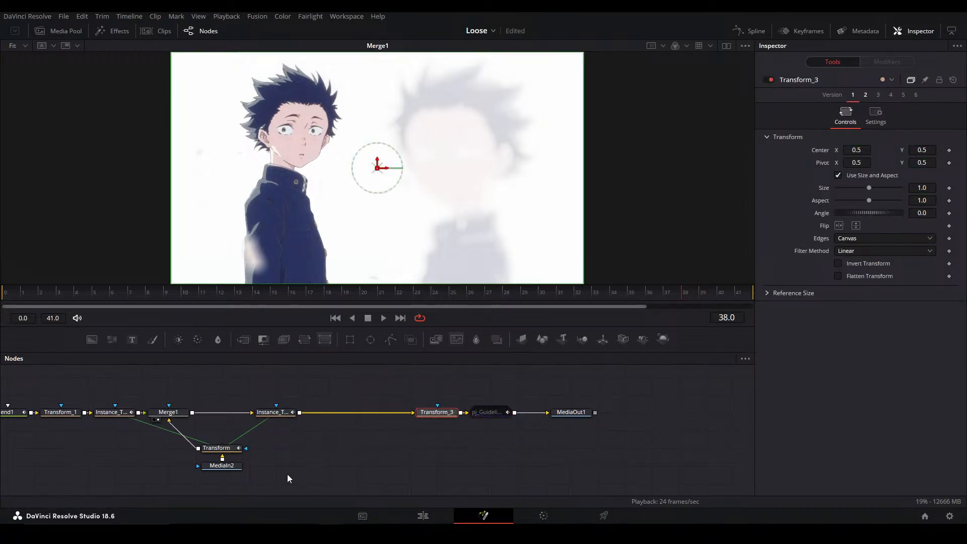
Move Transform and MediaIn2 beneath Instance_Transform_1 and view the output of Transform_3
drag(234, 461, 438, 455)
click(434, 452)
drag(502, 470, 478, 443)
click(641, 406)
drag(680, 442, 479, 451)
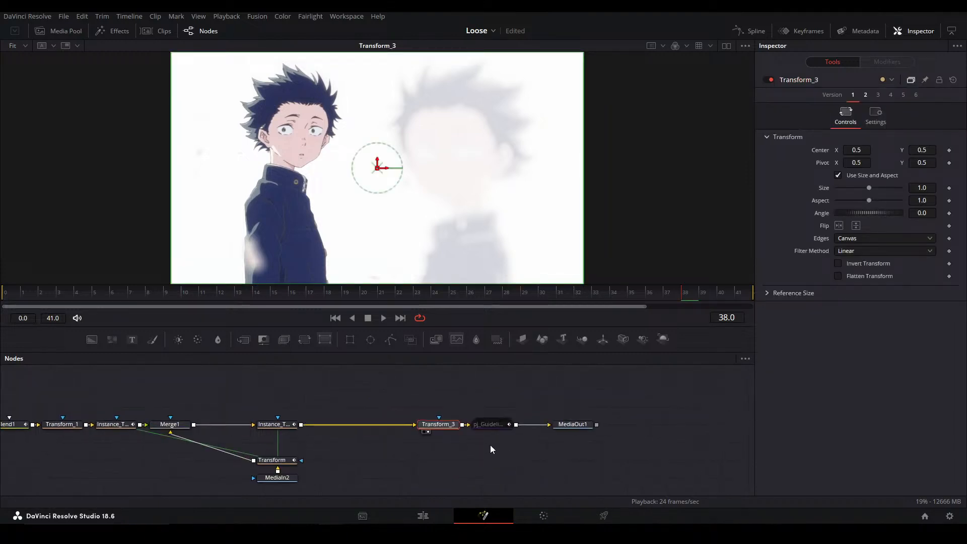
Keyframe Transform_3's Size at 1.0 on frame 38 and 2.0 on frame 41
click(949, 188)
key(End)
drag(924, 188, 966, 188)
Shape Transform_3's Size curve in the Spline editor into an ease-in that starts flat and rises steeply at frame 41
click(749, 31)
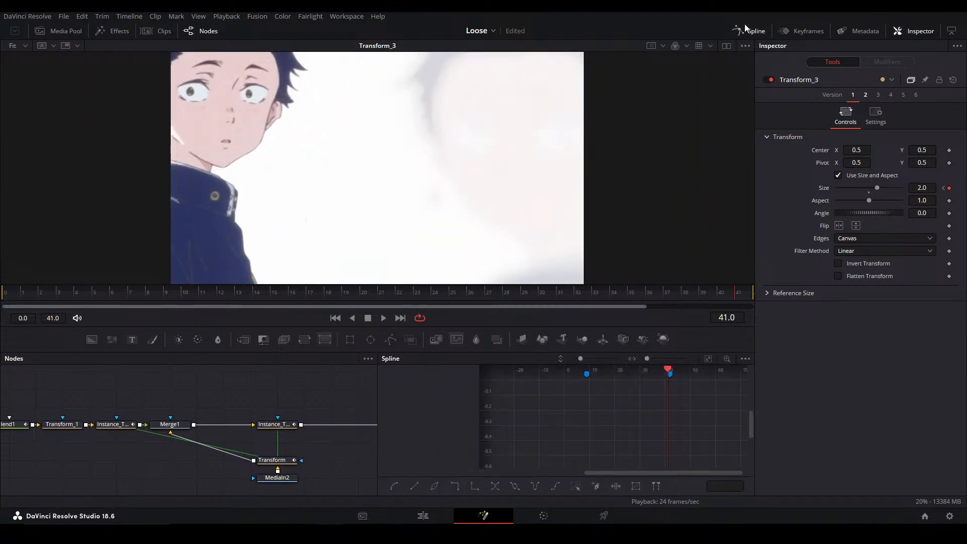
drag(367, 419, 98, 412)
click(128, 418)
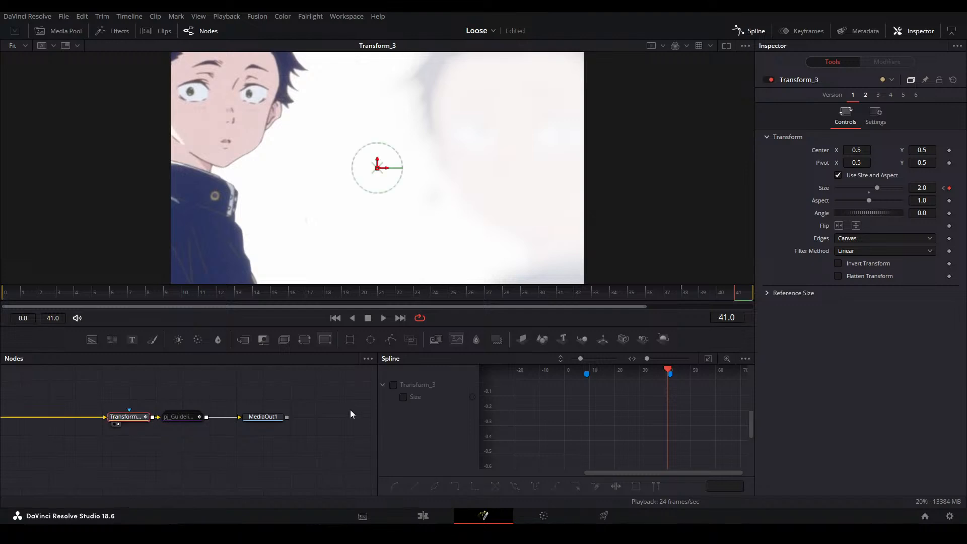
click(412, 398)
key(ctrl+a)
key(f)
drag(656, 386, 707, 459)
drag(586, 462, 611, 462)
click(604, 416)
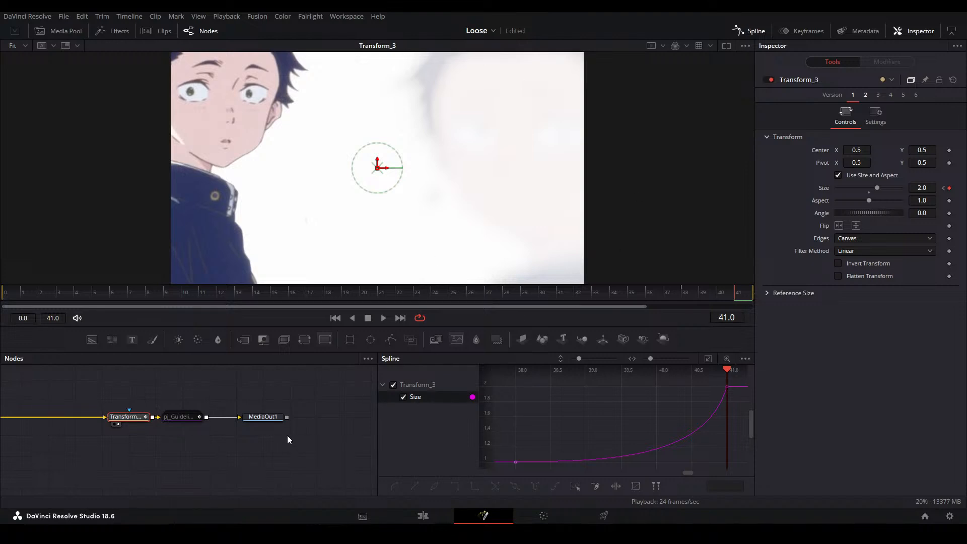
View MediaOut1, hide the Spline editor and play back the composition with the new zoom
click(255, 428)
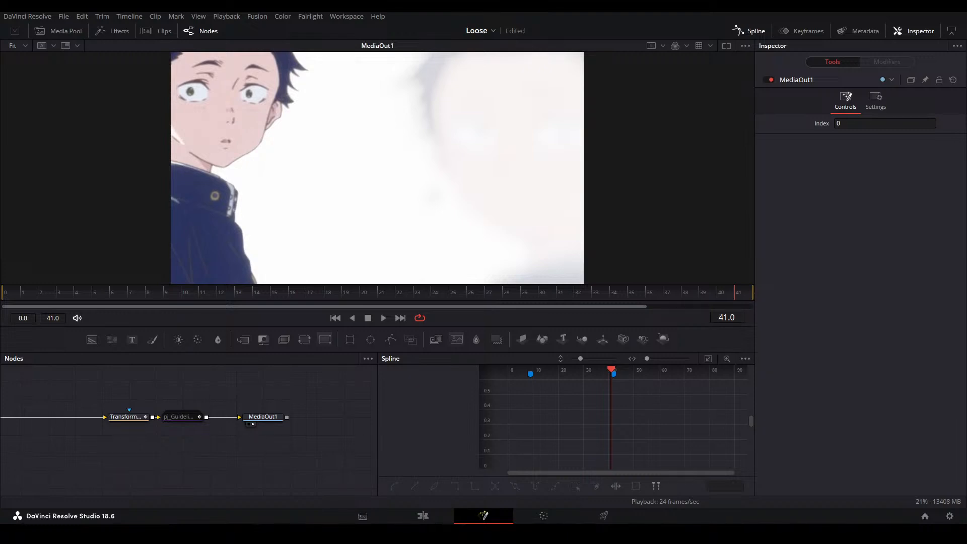
double_click(688, 201)
key(F7)
drag(238, 446, 367, 440)
drag(436, 454, 511, 445)
click(330, 401)
drag(708, 298, 680, 298)
key(space)
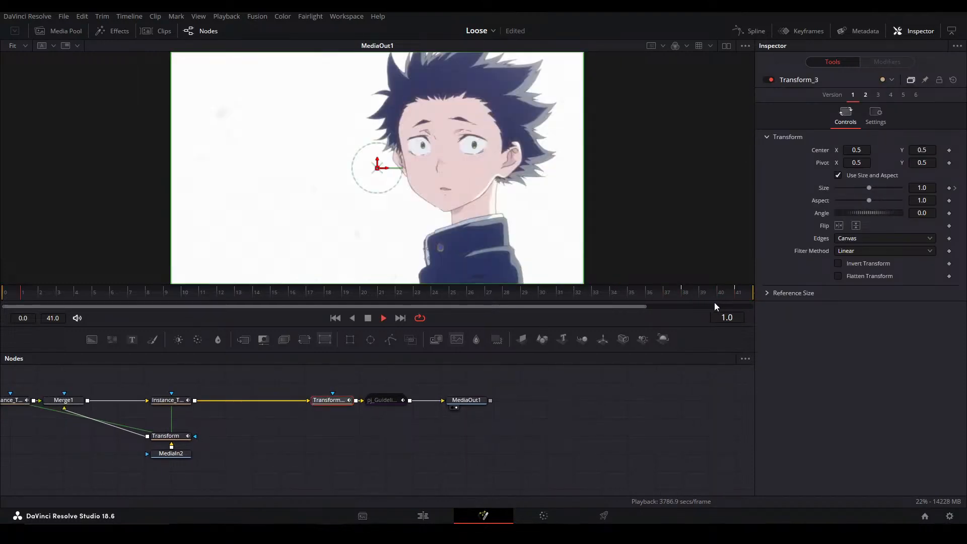
Stop on frame 38 and save the project
click(687, 294)
click(524, 416)
key(ctrl+s)
Compare the output of Merge1 with the output of MediaOut1 at frame 38
drag(335, 409, 580, 404)
click(310, 396)
key(1)
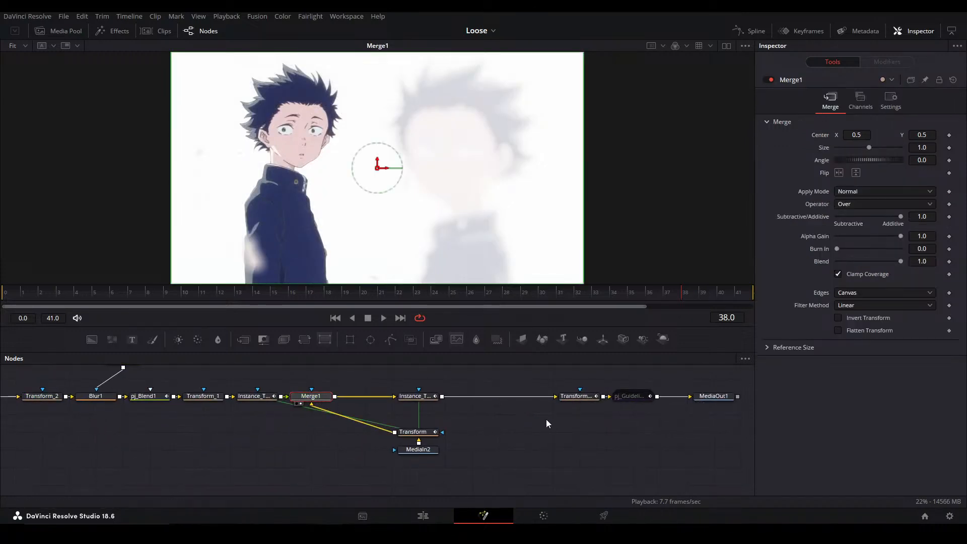
click(655, 428)
click(319, 397)
drag(620, 416, 568, 416)
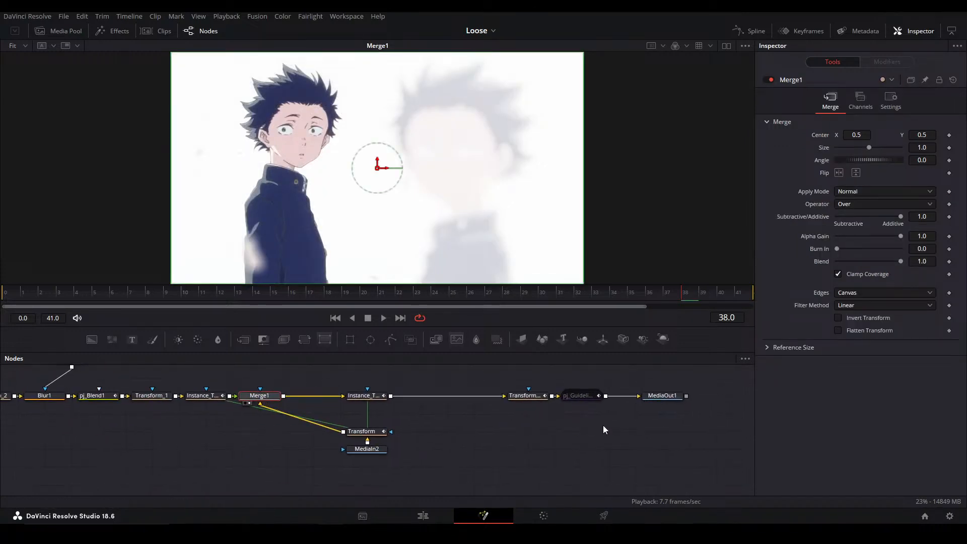
click(659, 397)
key(1)
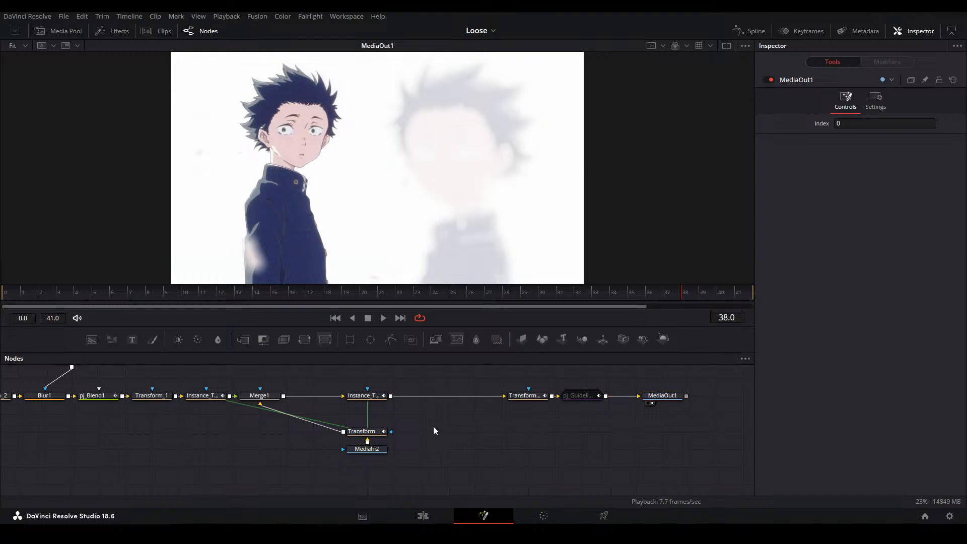
Shift Transform and MediaIn2 further below the main chain and add a new unconnected Transform node beside them
drag(441, 480, 362, 449)
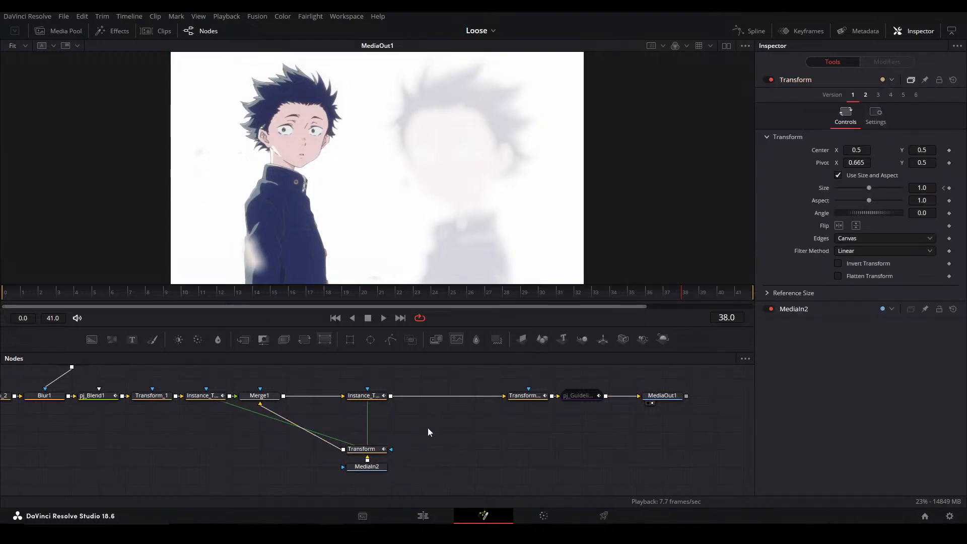
click(439, 442)
key(ctrl+v)
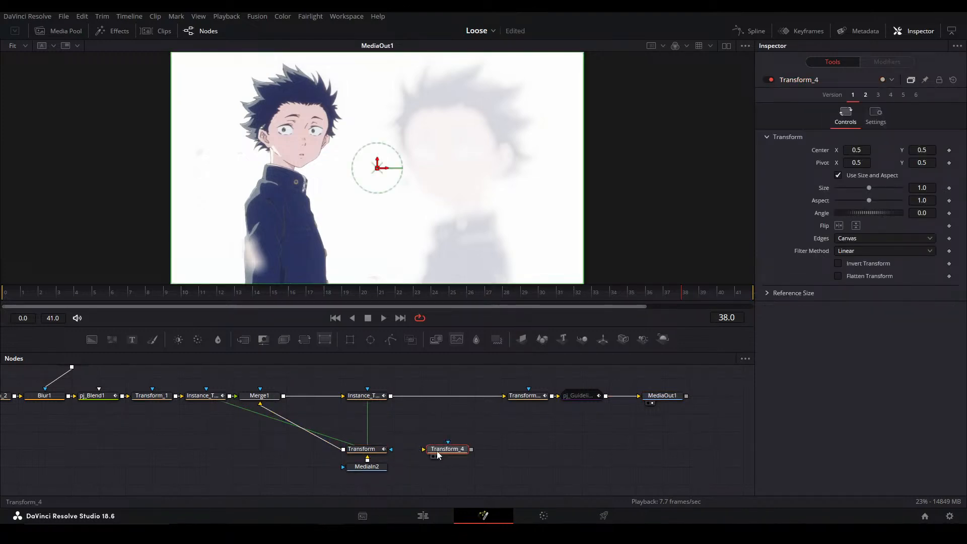
drag(451, 448, 448, 426)
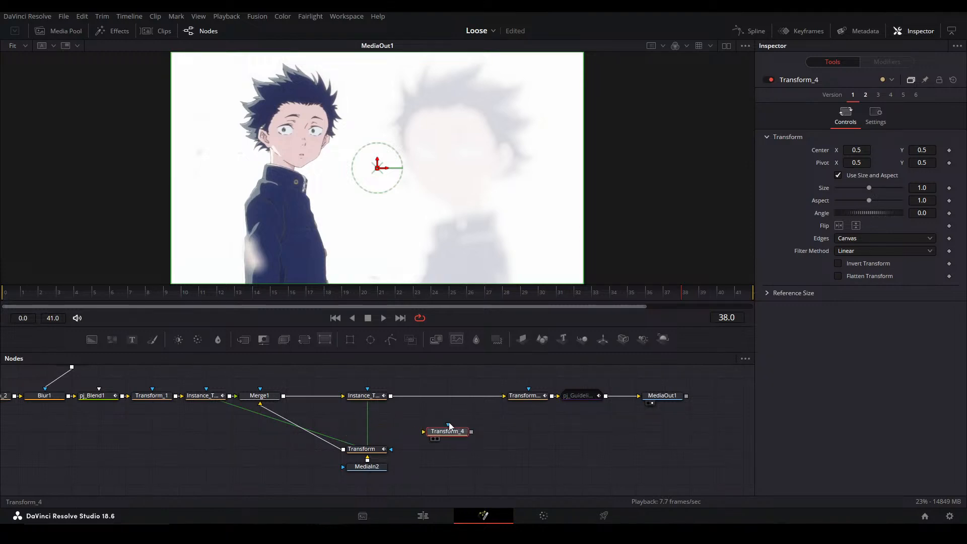
Align Merge1, Transform and MediaIn2 in one column and insert Transform_4 between Transform and Merge1
drag(448, 501, 290, 449)
drag(384, 473, 354, 394)
drag(406, 474, 335, 450)
drag(443, 434, 341, 419)
Keyframe Transform_4's Center at X 0.5 on frame 38 and X 0.749 on frame 41, and select Merge1
drag(856, 150, 766, 150)
key(ctrl+z)
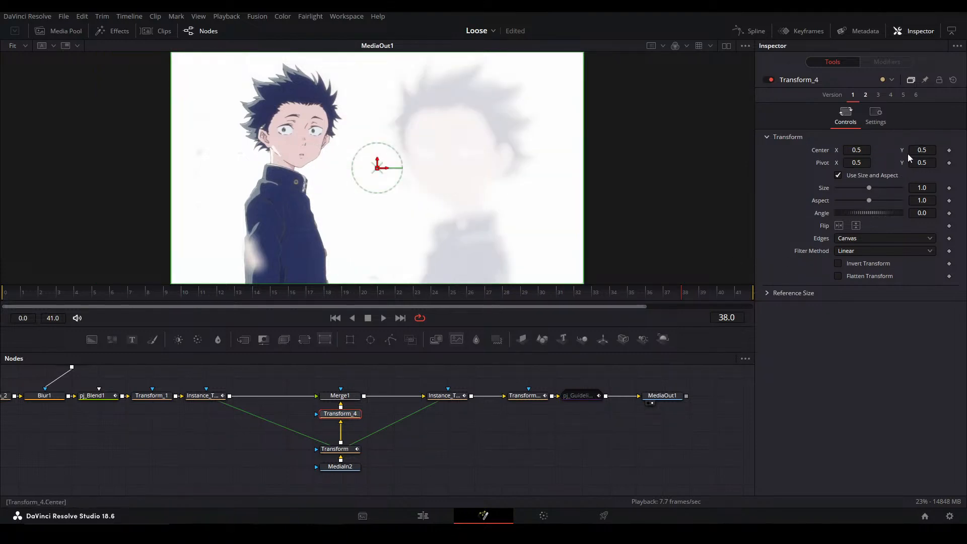
click(948, 151)
key(Right)
key(Right)
key(Right)
drag(391, 168, 596, 168)
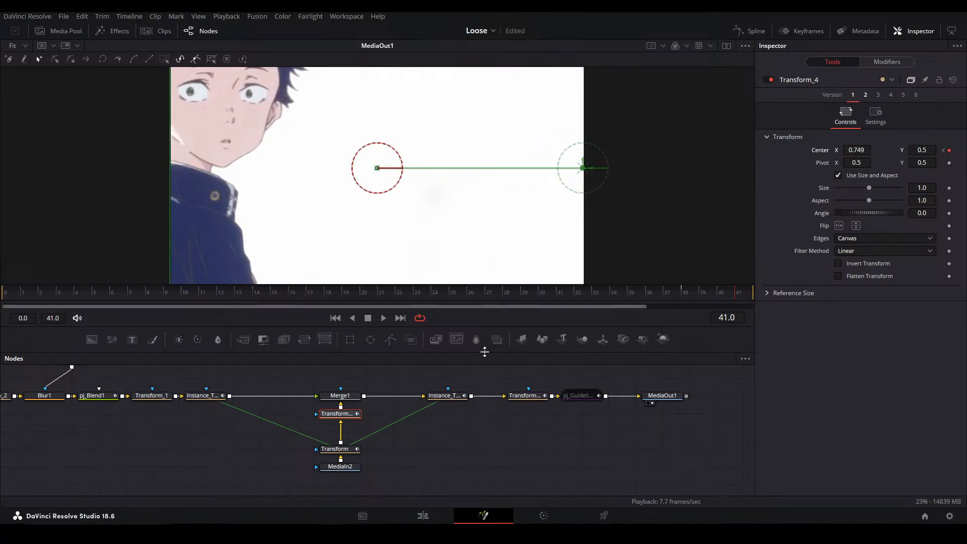
click(340, 395)
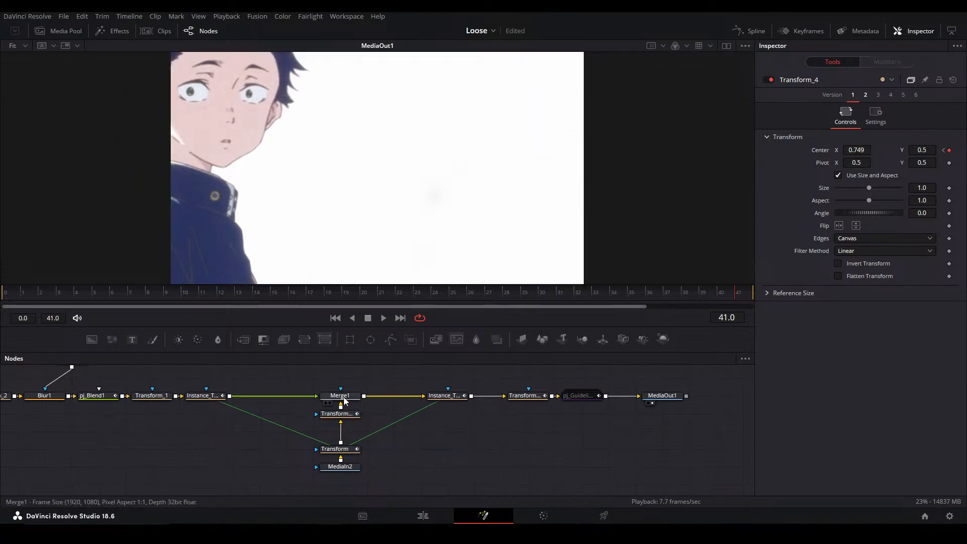
Insert a new Transform node on the main chain between Instance_Transform and Merge1
click(212, 396)
key(t)
drag(263, 399, 290, 398)
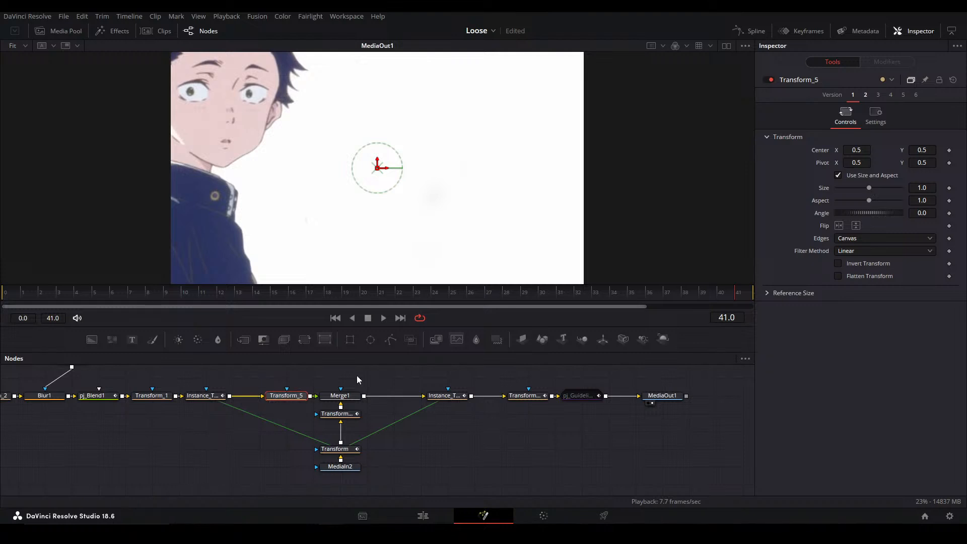
Keyframe Transform_5's Center at X 0.5 on frame 36 and X 0.211 on frame 41
click(949, 151)
key(Left)
key(Left)
key(Left)
key(Left)
key(Left)
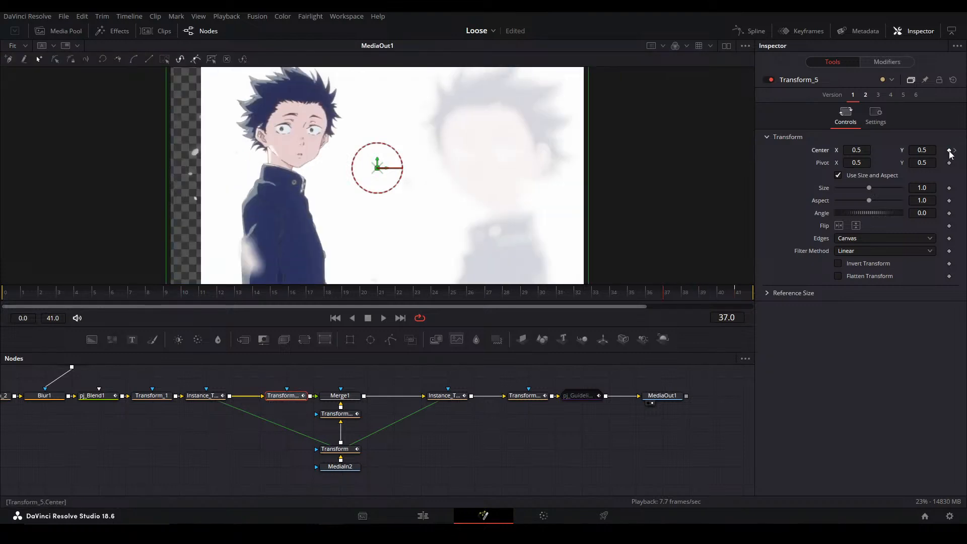
drag(865, 150, 832, 149)
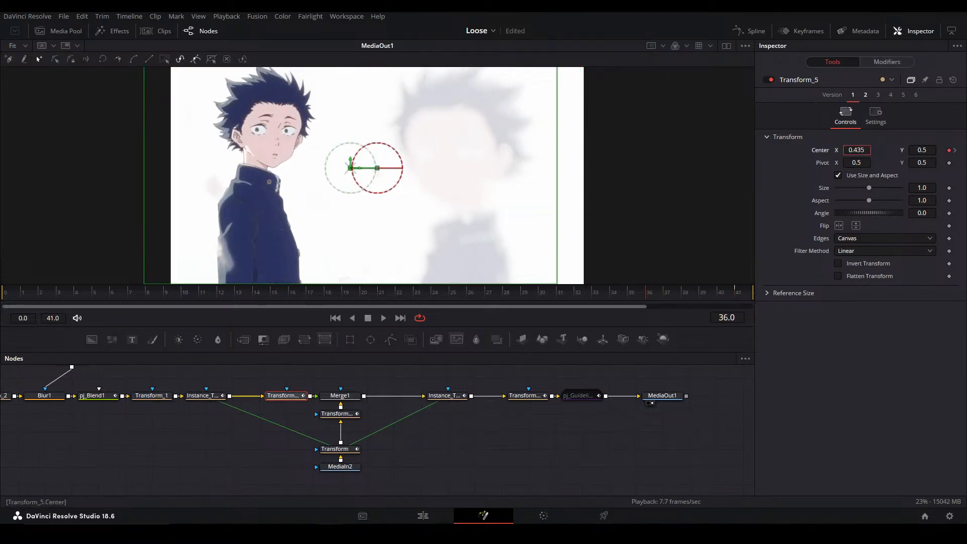
click(954, 151)
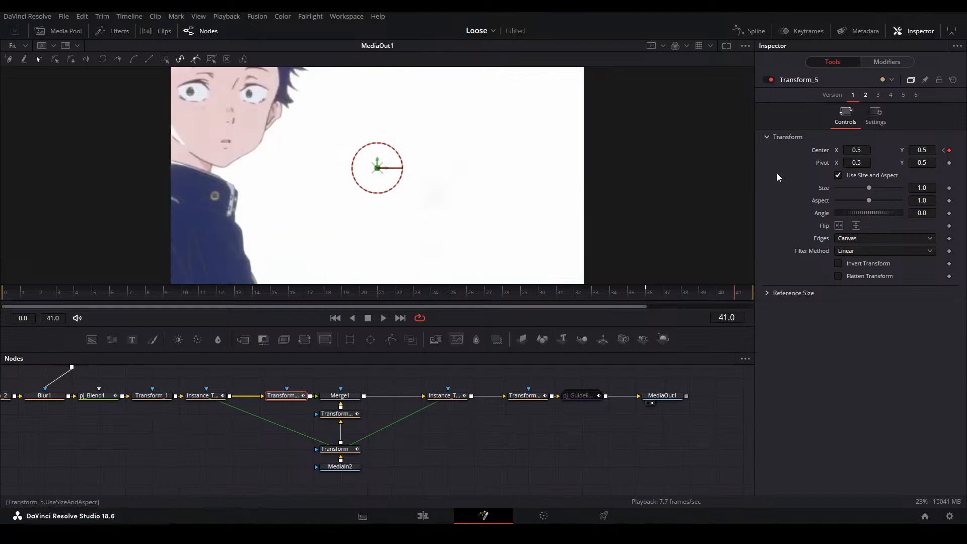
drag(859, 149, 602, 144)
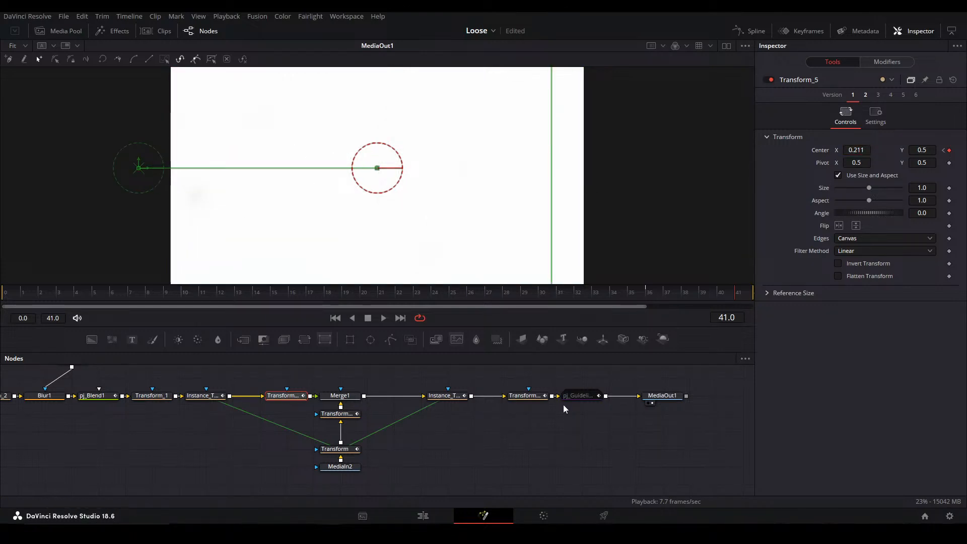
Show the Center displacement curves of Transform_4 and Transform_5 in the Spline editor and align their first keyframes on frame 38
click(751, 31)
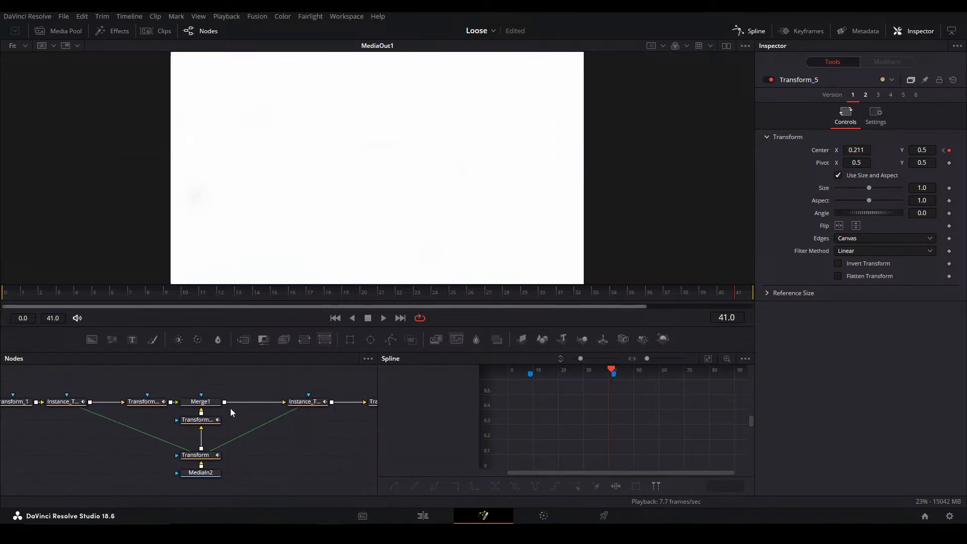
ctrl+click(147, 401)
click(414, 408)
click(412, 445)
click(576, 403)
click(686, 293)
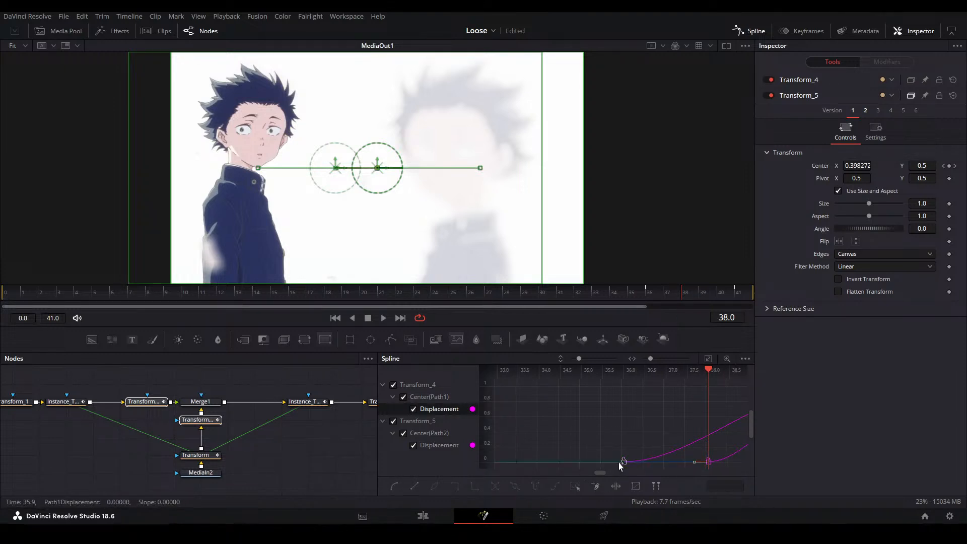
drag(622, 461, 630, 410)
key(ctrl+f)
click(657, 406)
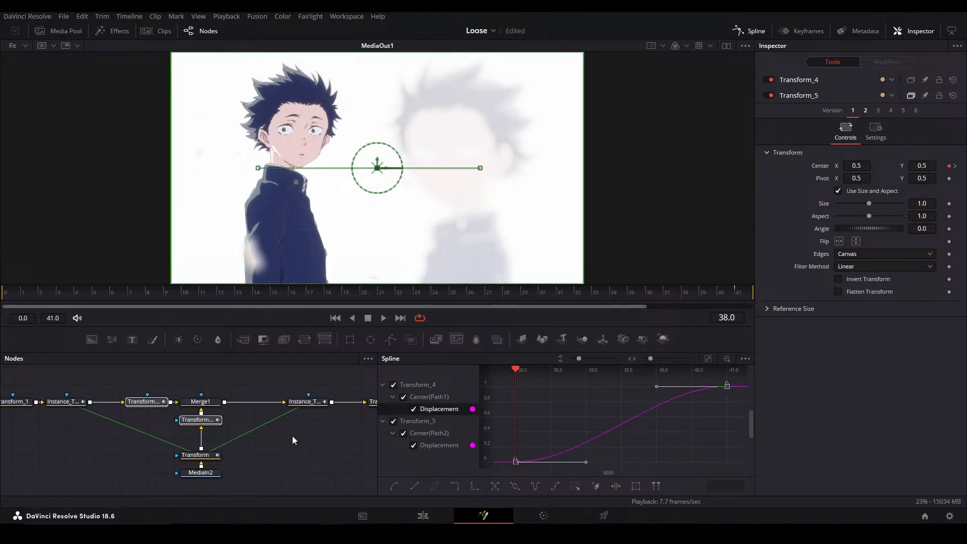
Open Ease Copy, apply the RS Loose ease to both Center displacement curves and play back the movement
key(ctrl+e)
click(561, 425)
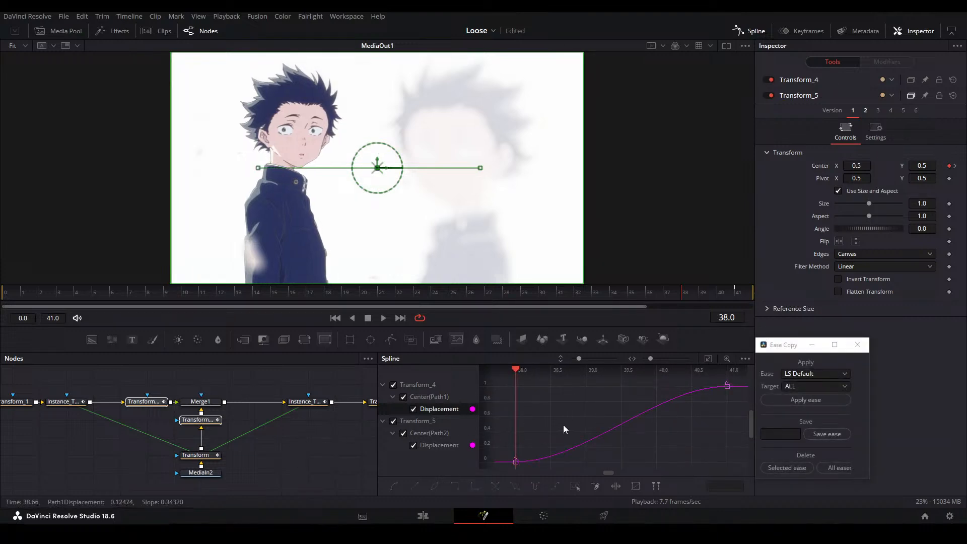
click(708, 291)
drag(723, 435, 586, 430)
key(ctrl+a)
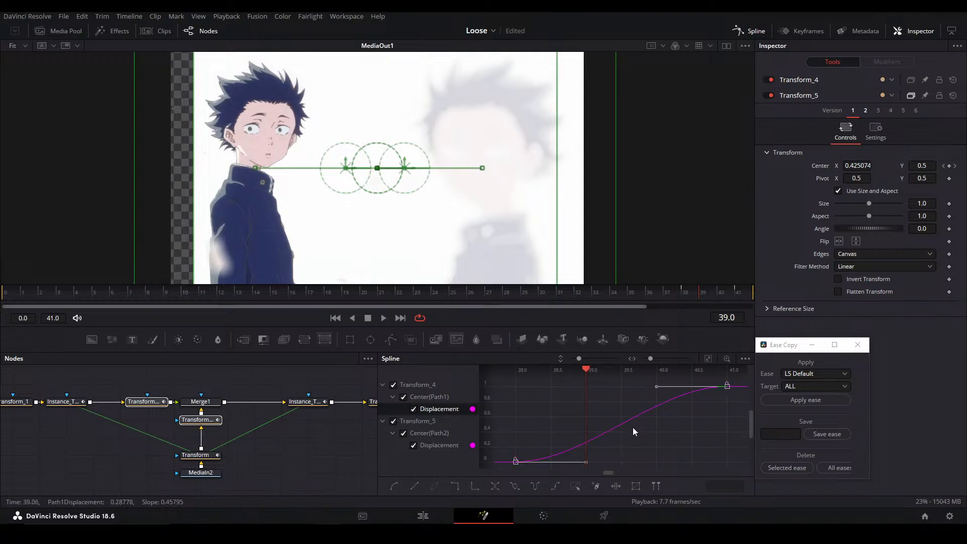
click(814, 376)
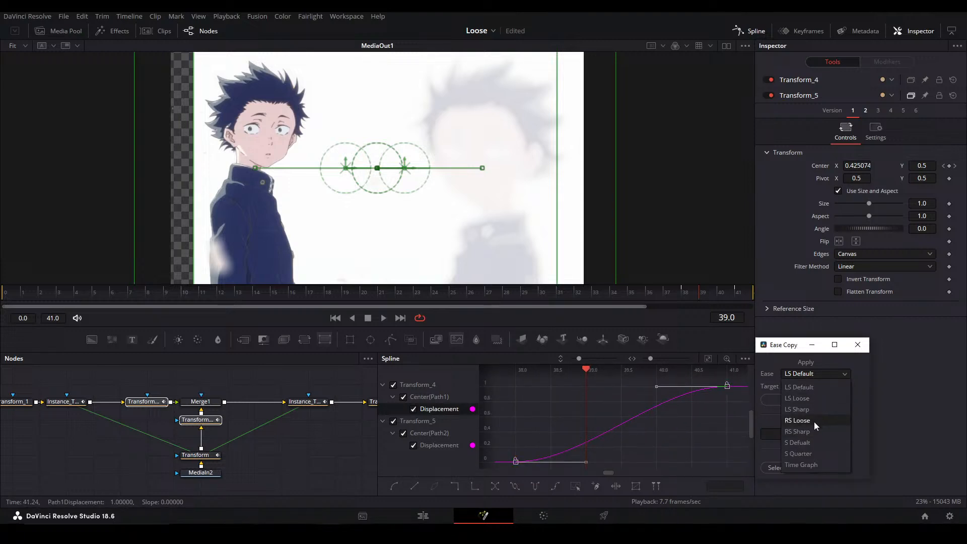
click(814, 422)
click(806, 400)
key(space)
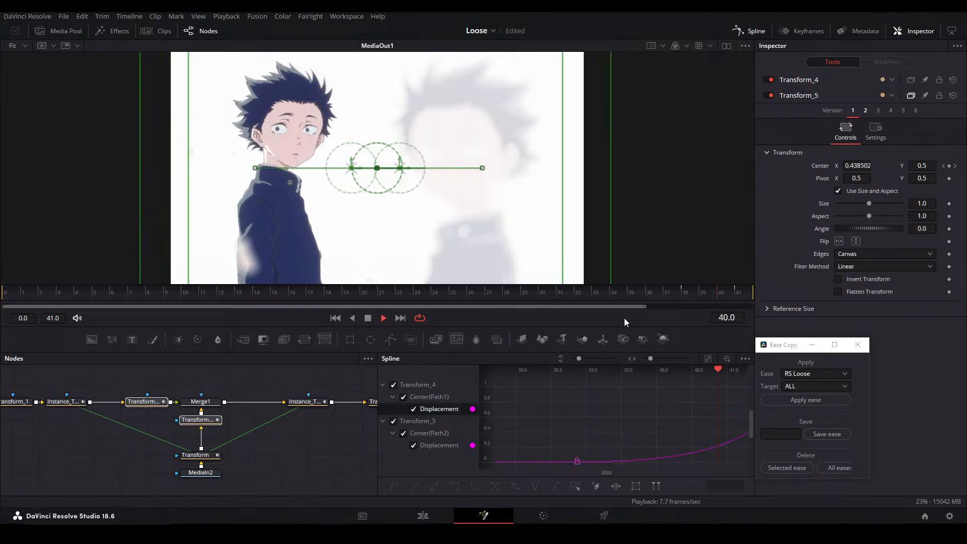
Move the first Center keyframes of Transform_4 and Transform_5 to frame 36 and reapply the RS Loose ease to both curves
drag(689, 290, 603, 299)
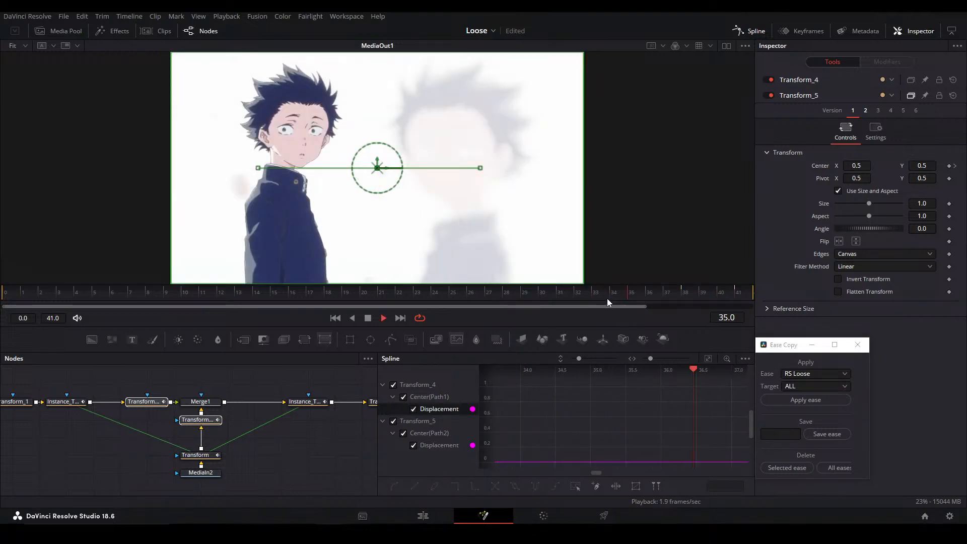
mouse_move(670, 294)
mouse_down()
mouse_move(681, 293)
mouse_move(662, 291)
mouse_up()
drag(708, 407, 558, 429)
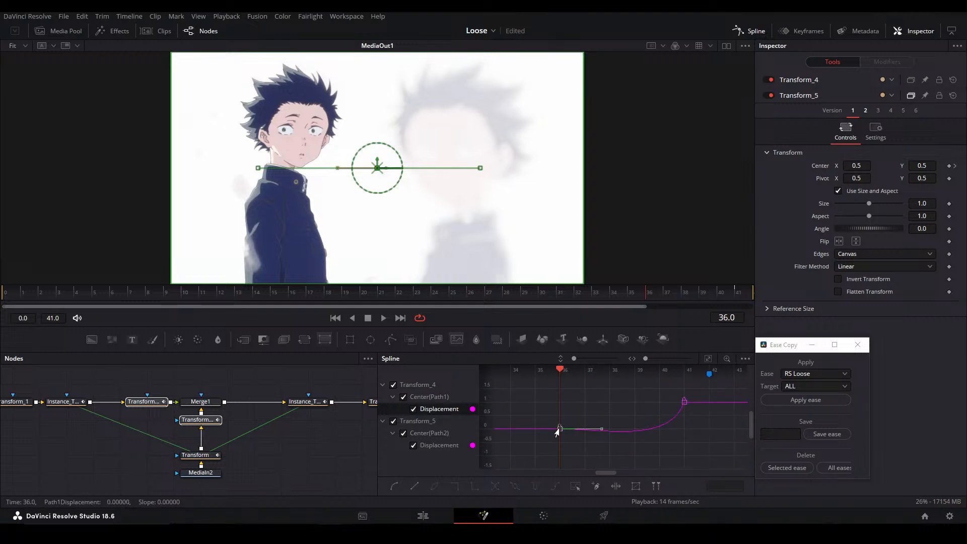
key(ctrl+a)
key(f)
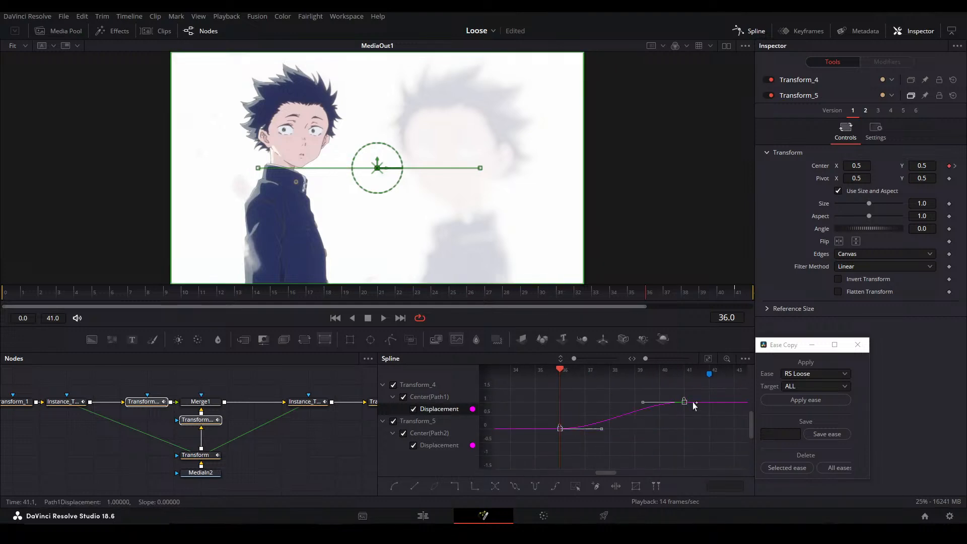
click(777, 401)
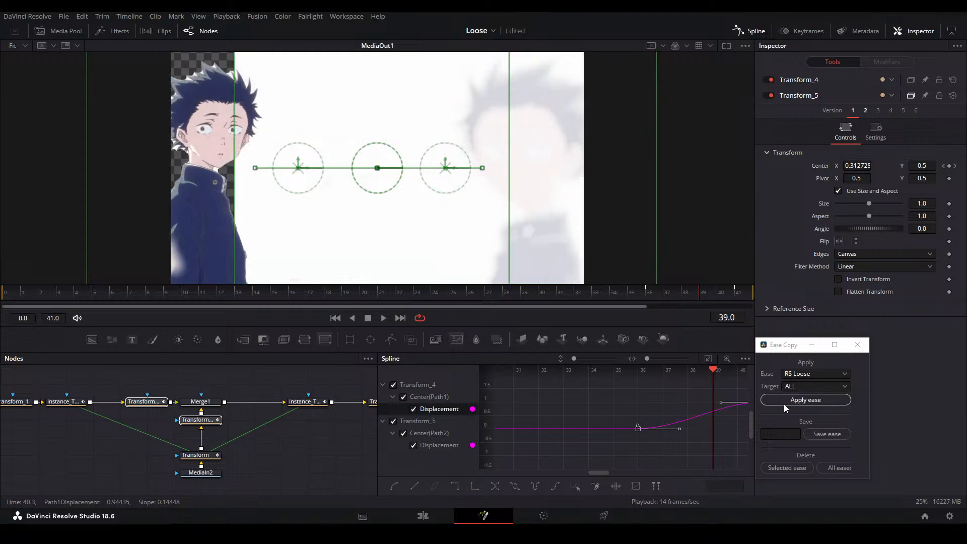
drag(673, 427, 609, 432)
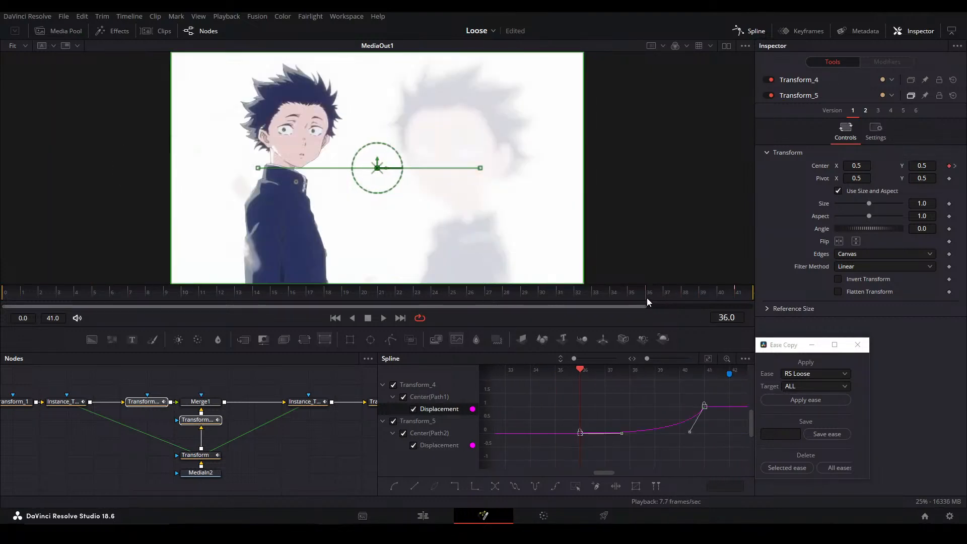
drag(659, 292, 698, 290)
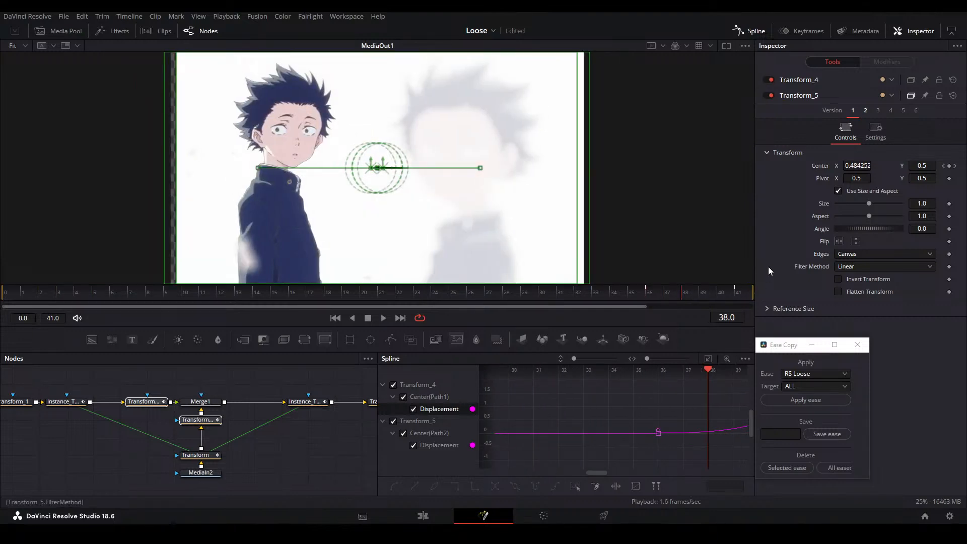
Set Edges to Duplicate on both Transform_5 and Transform_4
click(146, 401)
click(856, 238)
click(856, 273)
click(197, 419)
click(851, 239)
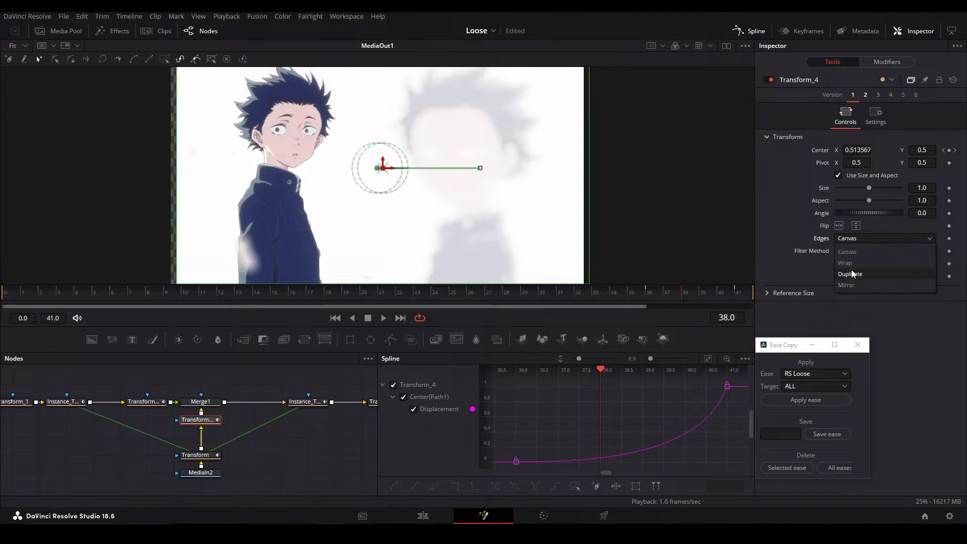
click(850, 273)
click(276, 474)
key(ctrl+f)
click(576, 288)
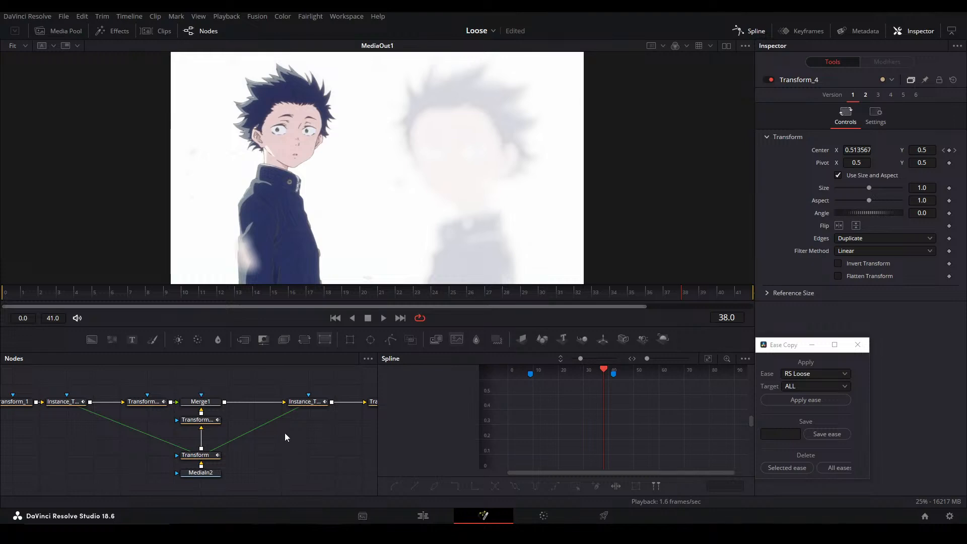
drag(369, 414, 277, 400)
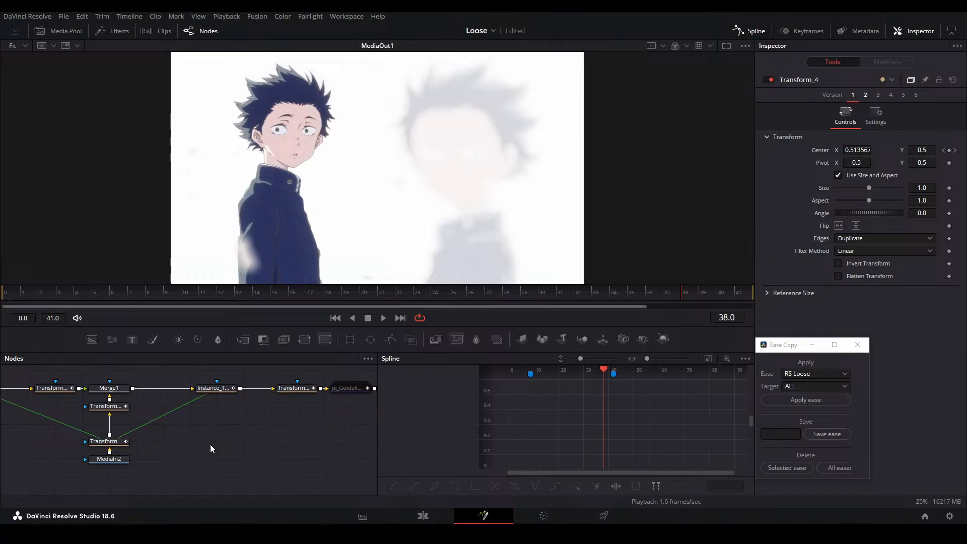
click(918, 14)
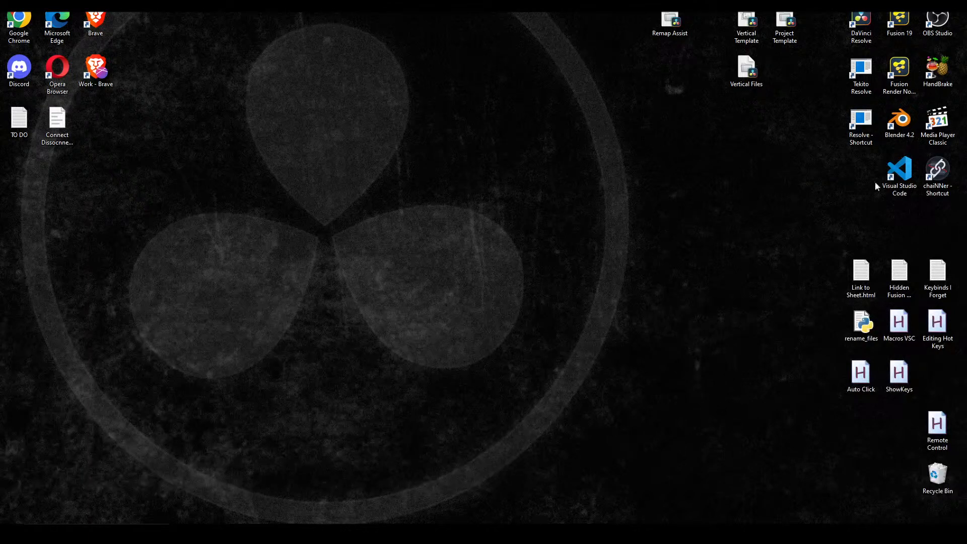
click(157, 534)
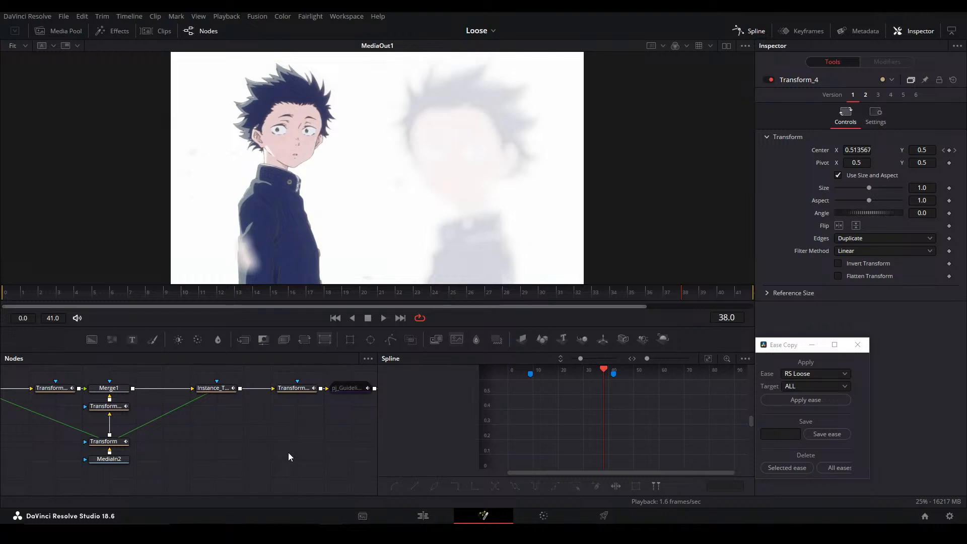
Play the composition and step back and forth through the last frames from 38 to 41 to check the zoom movement
key(space)
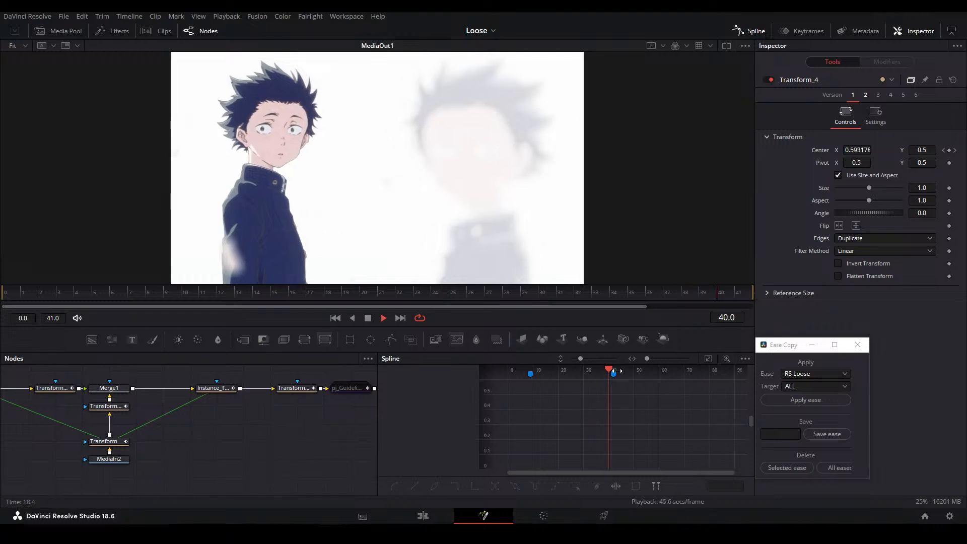
key(space)
key(Right)
key(Right)
key(Right)
key(Left)
key(Left)
key(Left)
key(Left)
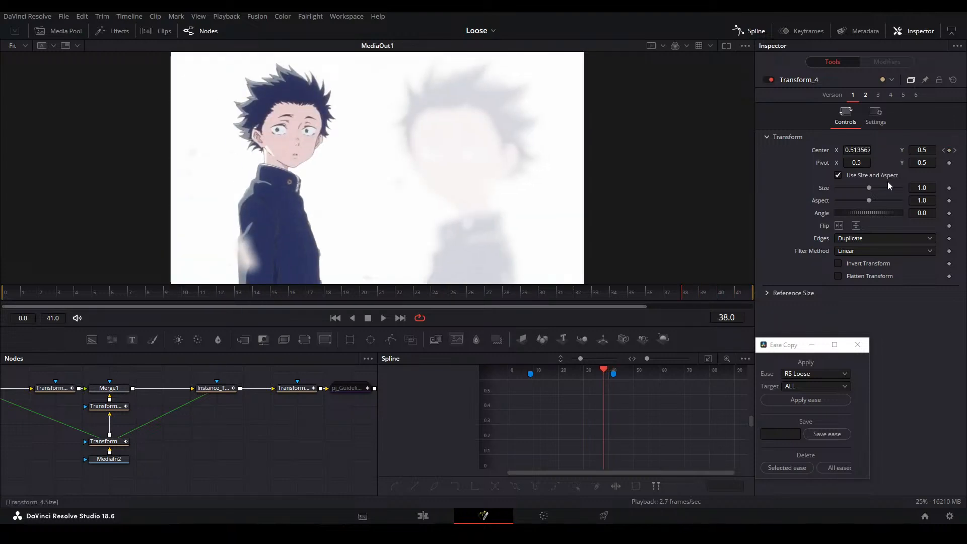
Lengthen the first keyframes' ease handles on the Center curves of Transform_4 and Transform_5 for a slower start
drag(228, 384, 295, 396)
ctrl+click(113, 403)
ctrl+click(176, 419)
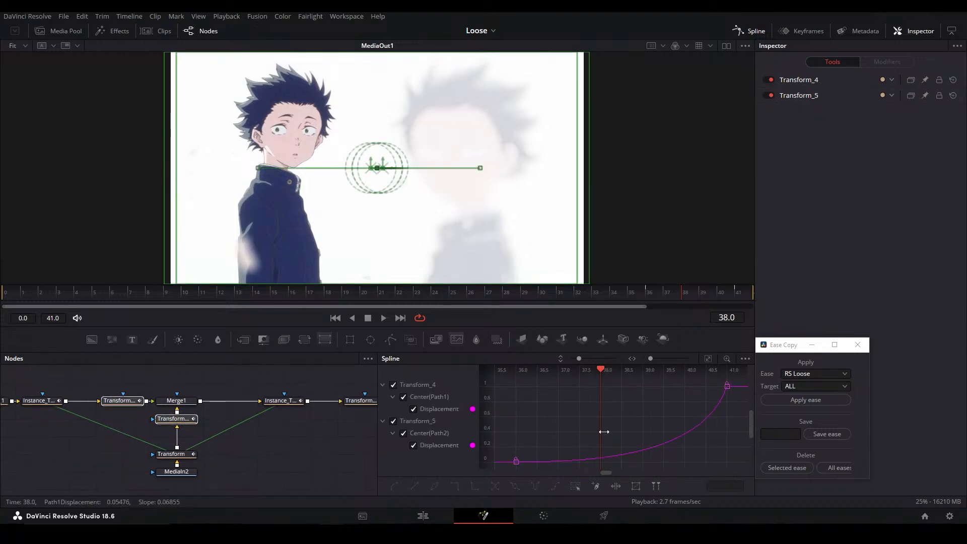
click(658, 435)
drag(593, 462, 631, 462)
click(630, 422)
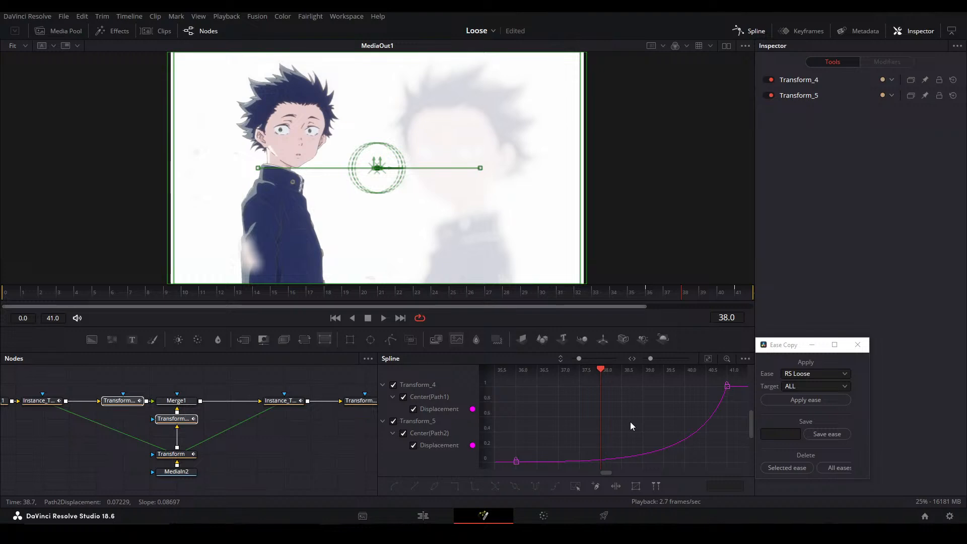
click(311, 447)
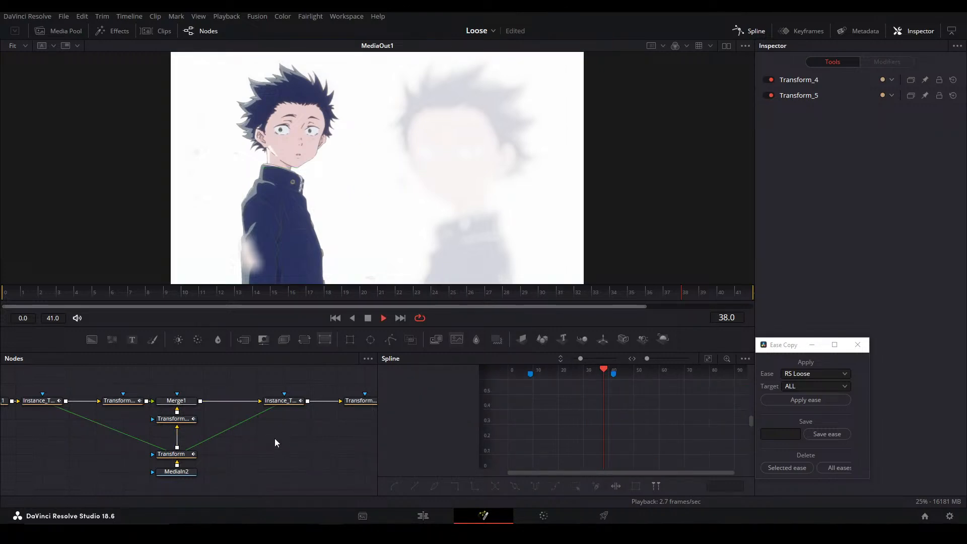
Play and step through frames 38 to 41 to examine how the two layers separate with the adjusted easing
key(space)
click(696, 289)
key(Right)
key(Right)
key(Right)
key(Left)
key(Left)
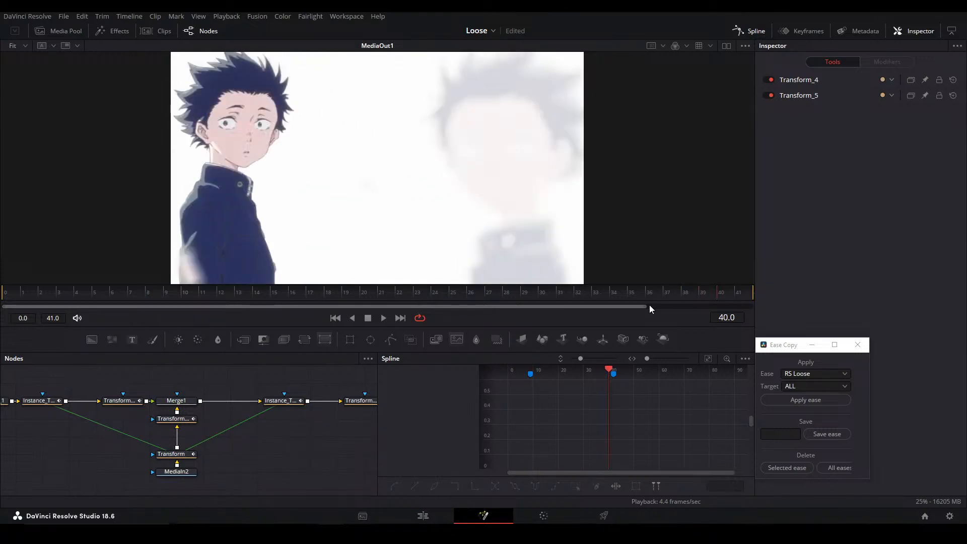
key(Right)
key(Left)
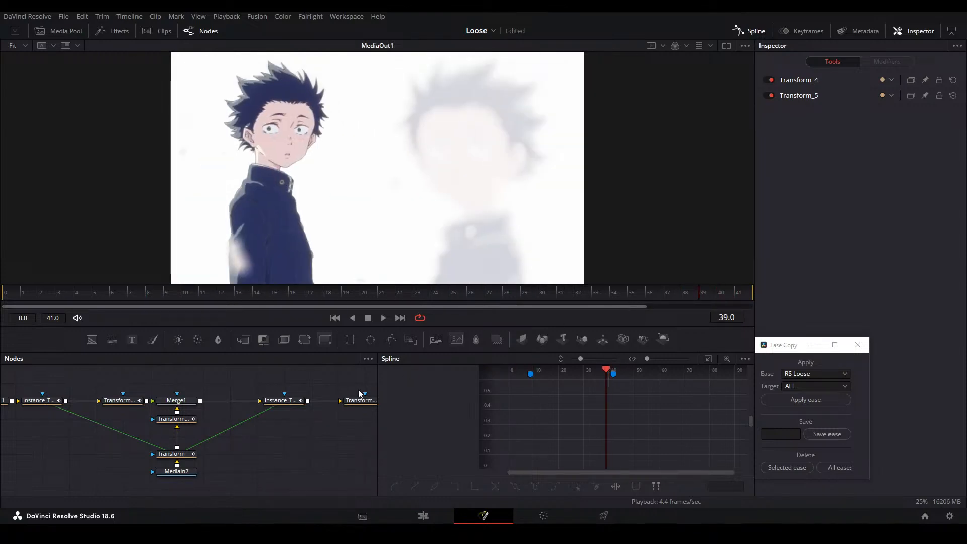
Sharpen the late acceleration of Transform_4's and Transform_5's Center curves by moving their start and end handles to later frames, and save the project
key(ctrl+a)
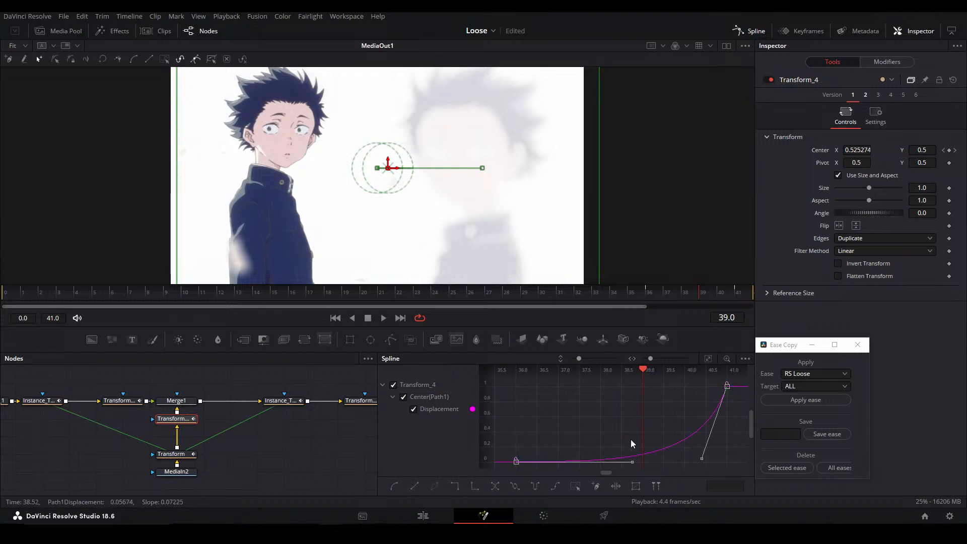
drag(701, 461, 718, 464)
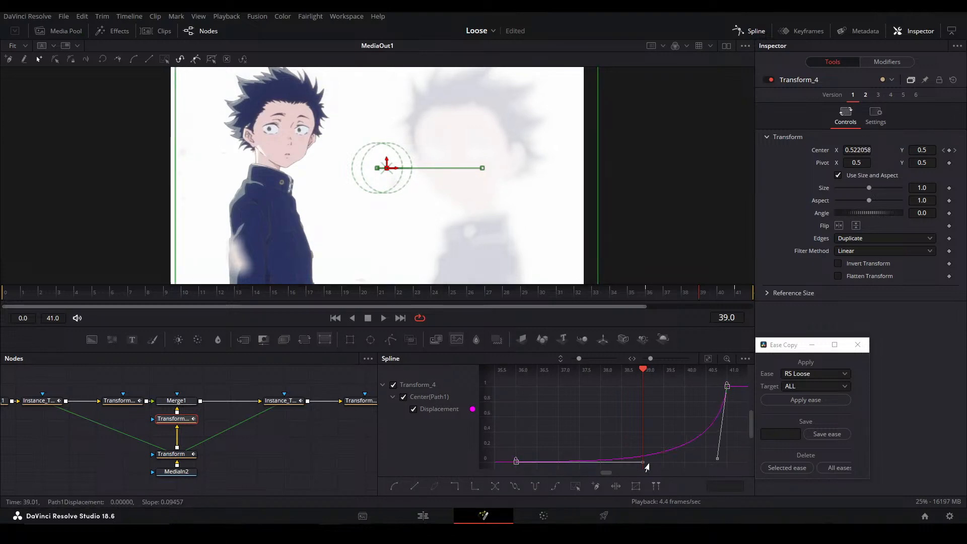
click(123, 402)
key(ctrl+a)
drag(699, 458, 714, 459)
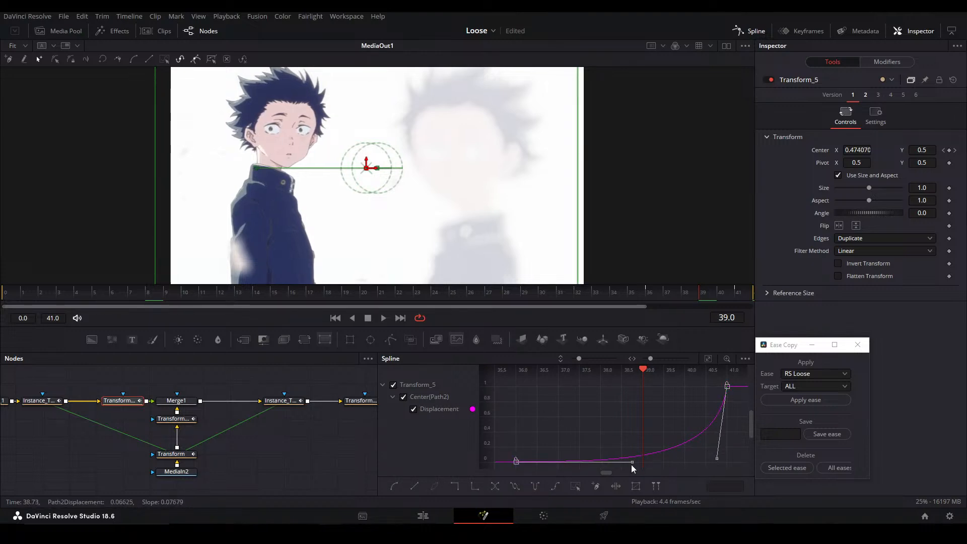
drag(632, 462, 673, 461)
click(669, 428)
key(ctrl+s)
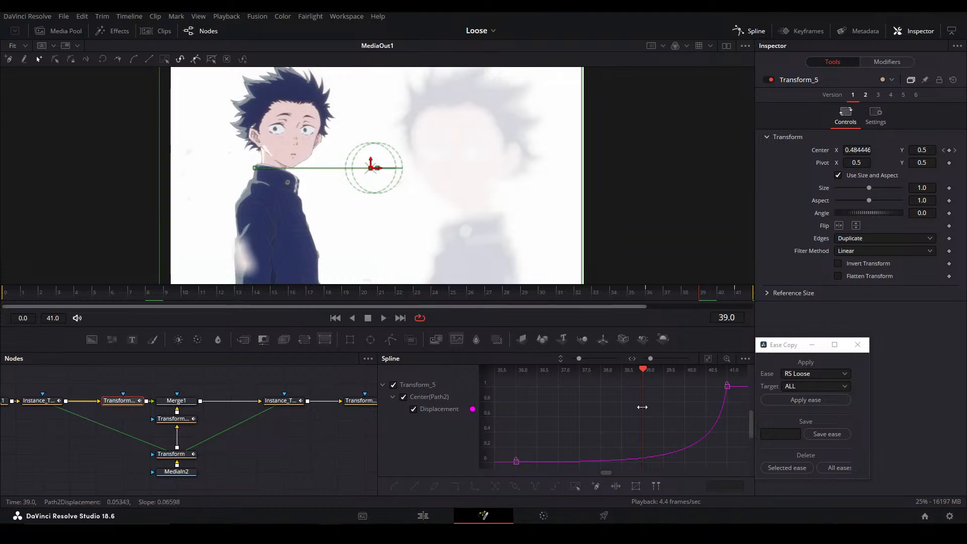
click(654, 291)
key(space)
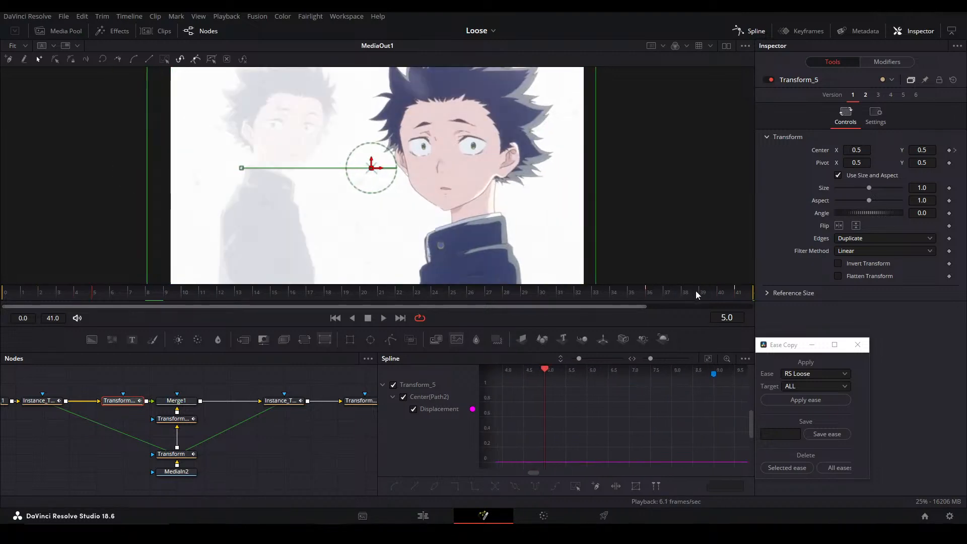
Step through frames 38 to 41 of the composition to check how far the layers travel with the sharper easing
click(696, 293)
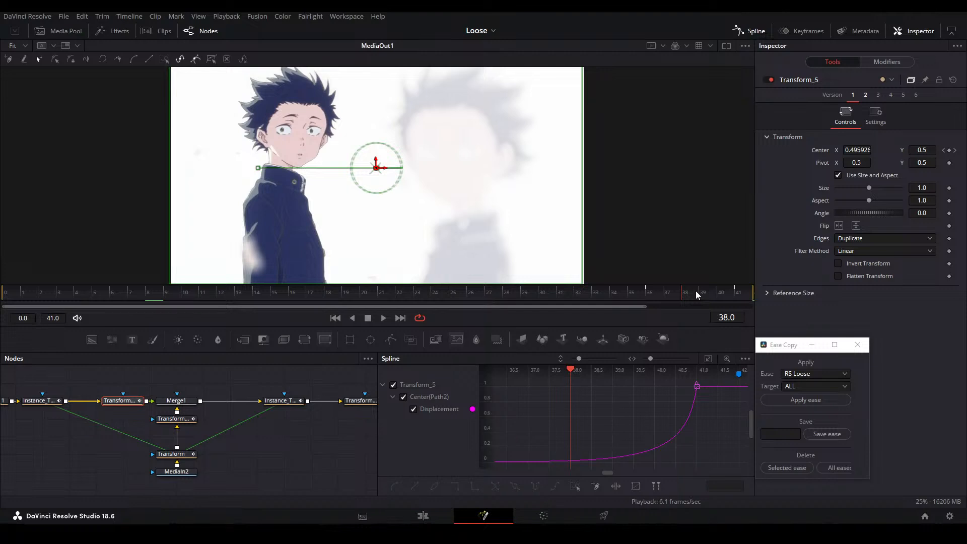
click(704, 293)
mouse_move(704, 292)
mouse_down()
mouse_move(663, 298)
mouse_move(696, 307)
mouse_move(699, 294)
mouse_up()
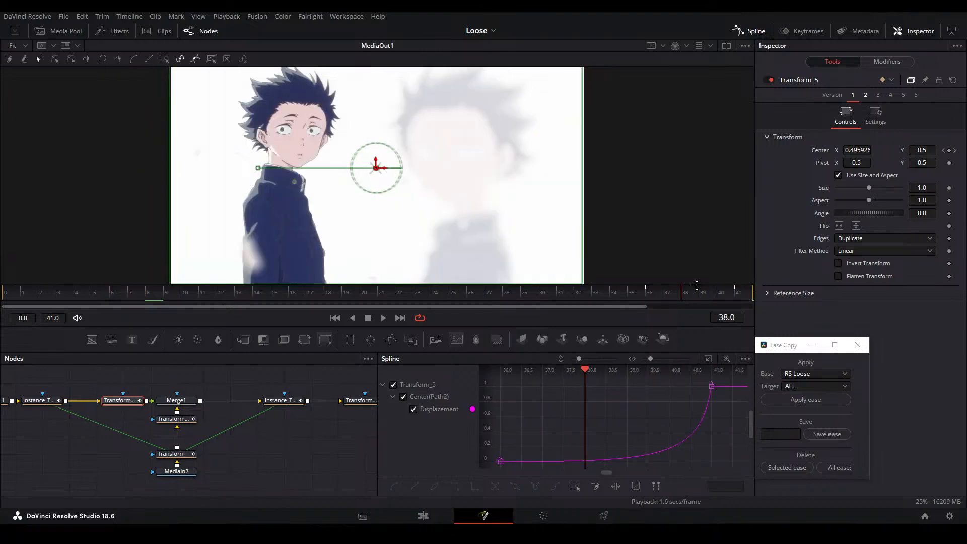
key(Right)
key(Right)
key(Right)
key(Left)
key(Right)
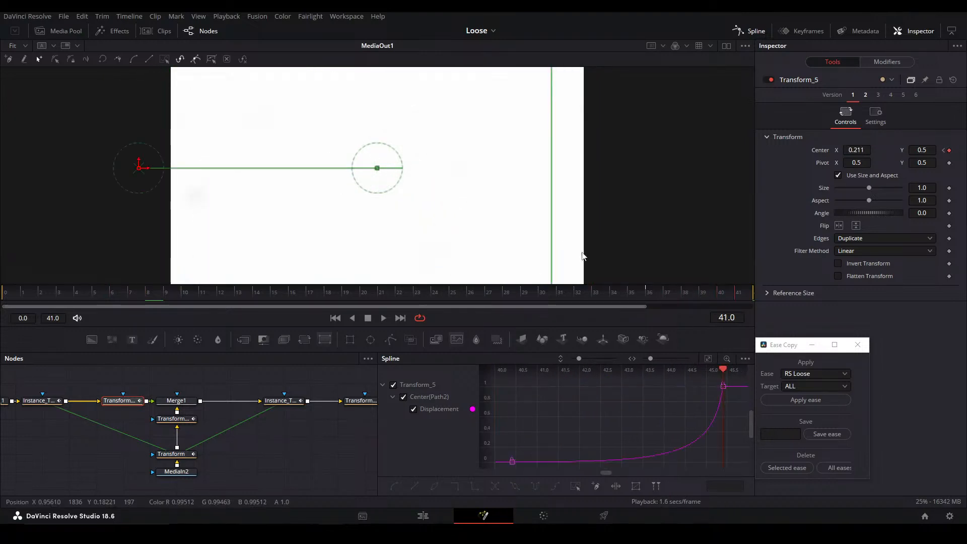
Reduce the split at frame 41 by setting Center X to 0.373 on Transform_5 and 0.653 on Transform_4, and play it back
drag(857, 150, 932, 150)
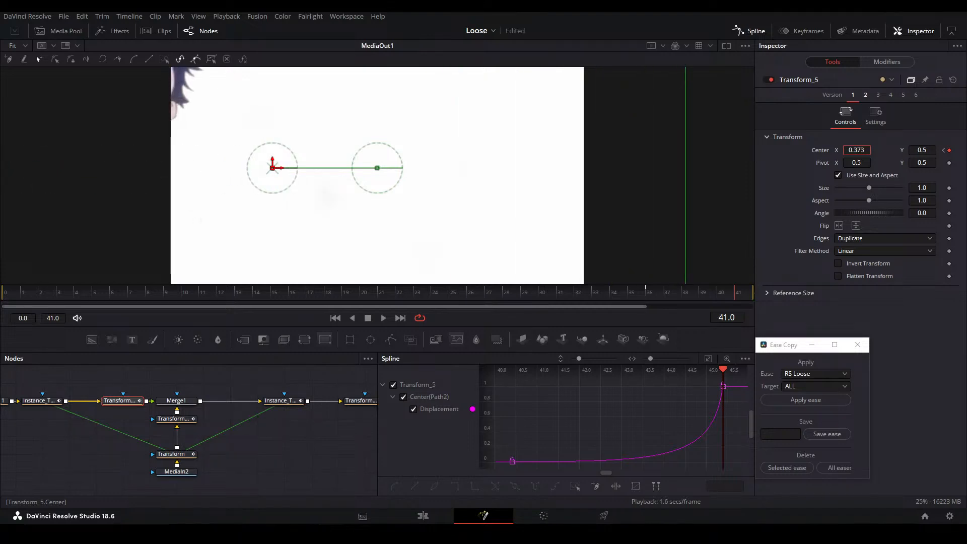
click(180, 423)
drag(856, 150, 809, 150)
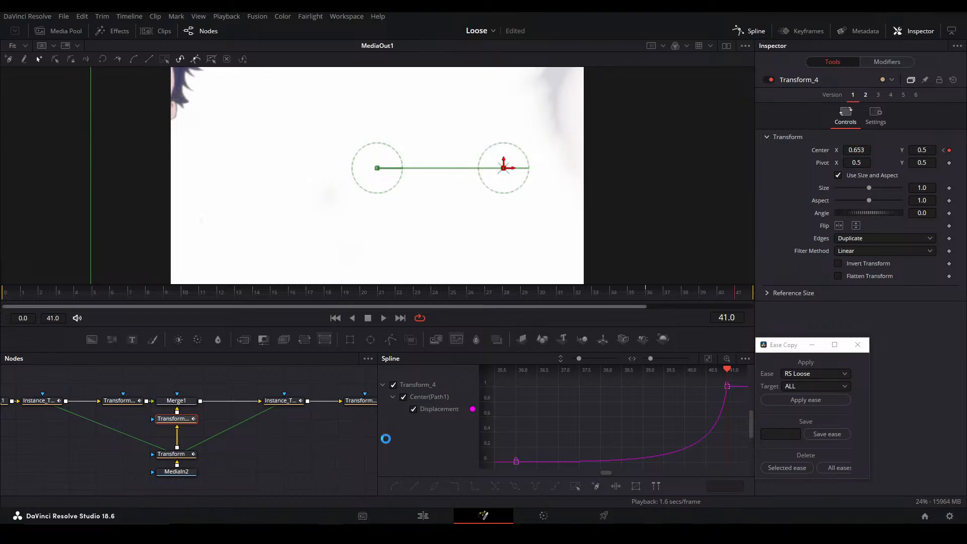
click(645, 294)
key(space)
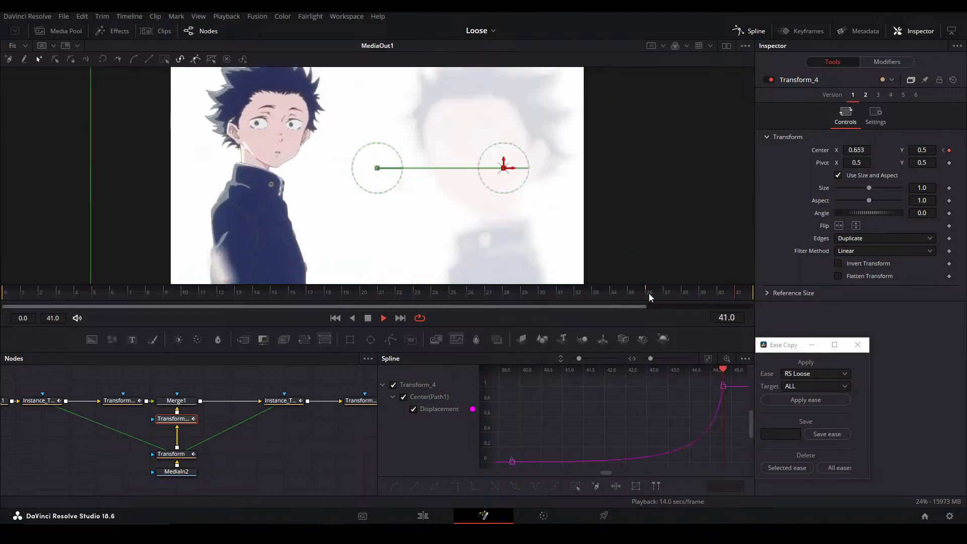
key(space)
mouse_move(731, 285)
mouse_down()
mouse_move(707, 284)
mouse_move(742, 284)
mouse_move(729, 284)
mouse_up()
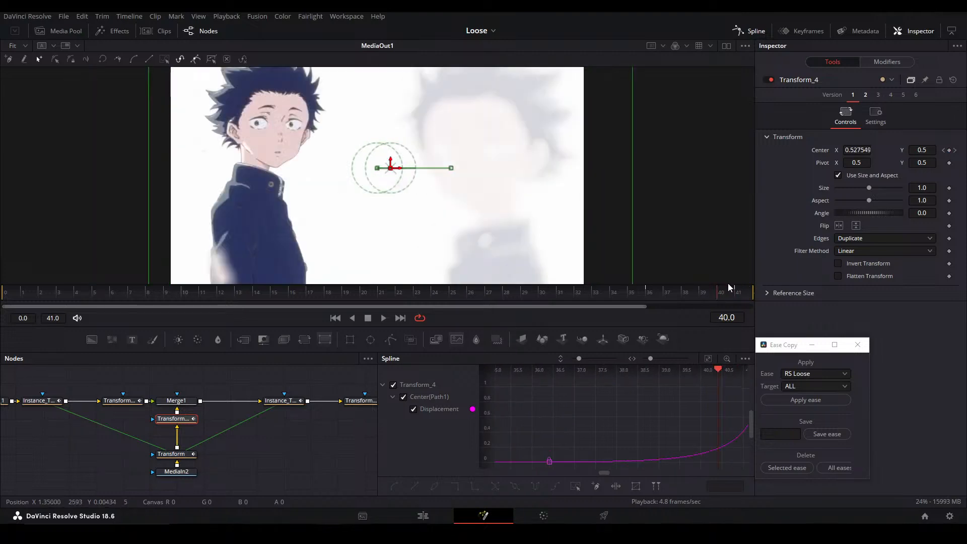
Soften the acceleration of Transform_4's and Transform_5's Center curves by moving their start and end handles to earlier frames, play the result and save
ctrl+click(126, 402)
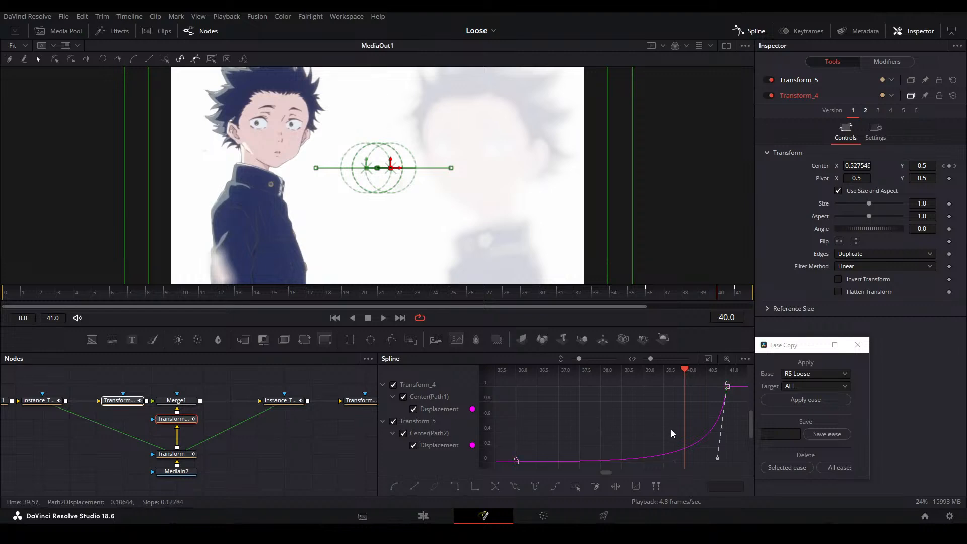
drag(672, 462, 612, 463)
drag(674, 462, 621, 462)
drag(717, 458, 703, 458)
click(642, 294)
key(space)
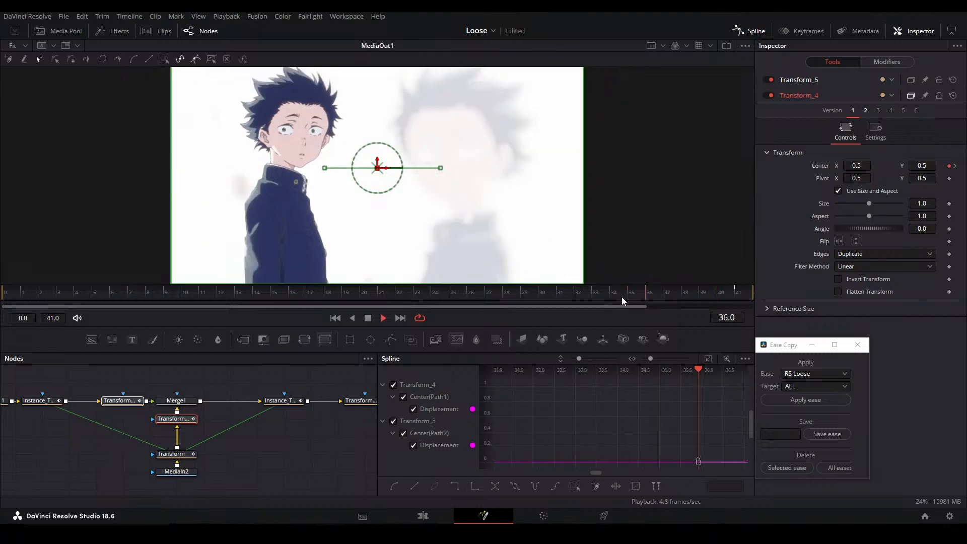
click(654, 294)
key(space)
key(ctrl+s)
Close the Spline editor, return to the Edit page and save the project
click(318, 429)
key(F8)
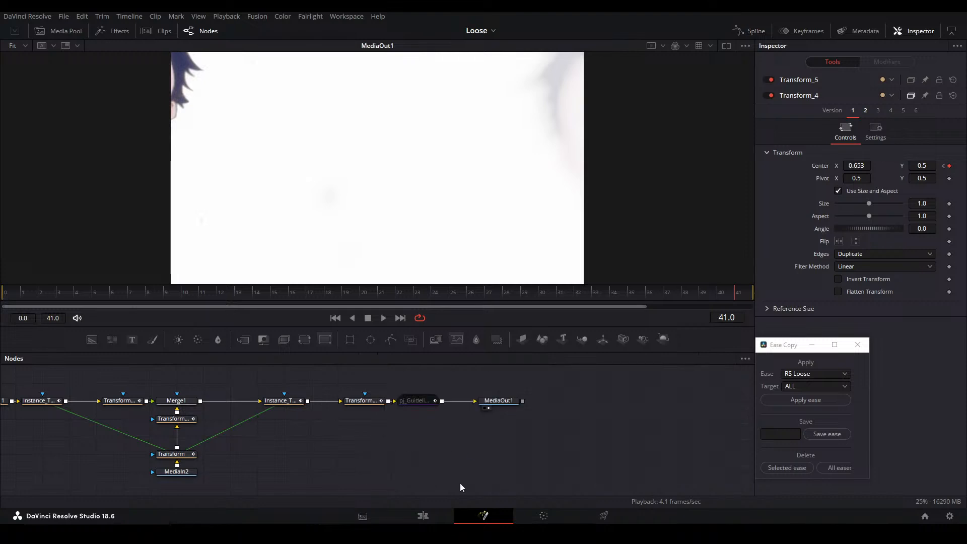
key(shift+4)
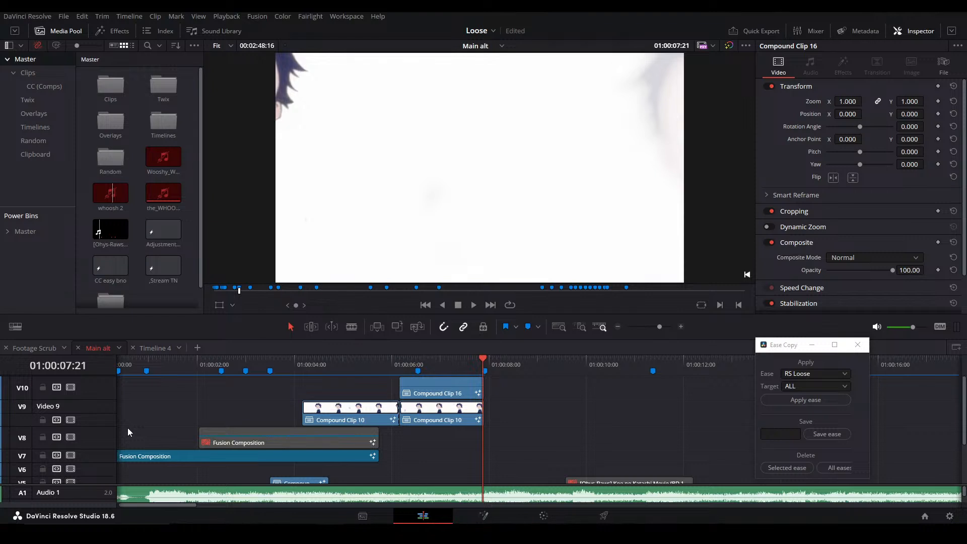
key(ctrl+s)
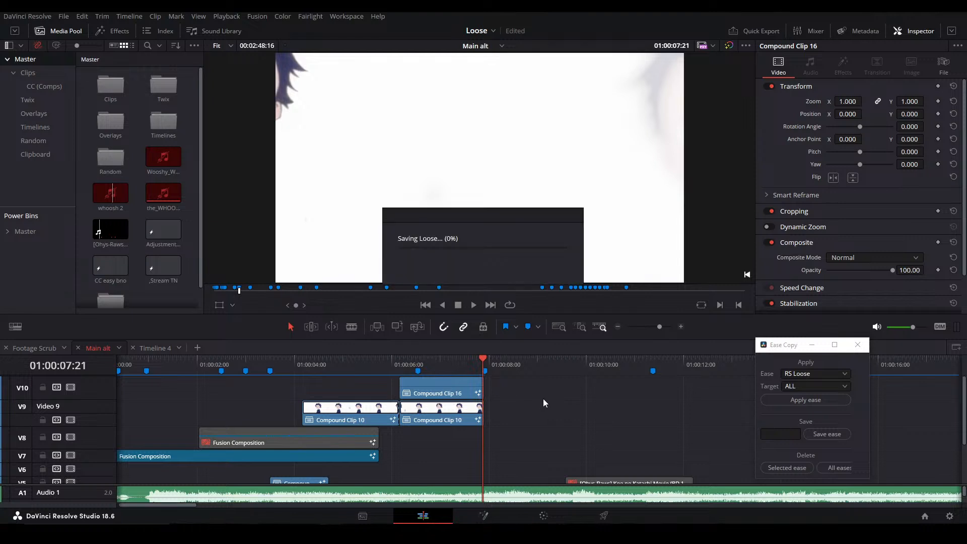
Play Compound Clip 16 from its start on the timeline, step frame by frame through its ending and save
click(397, 366)
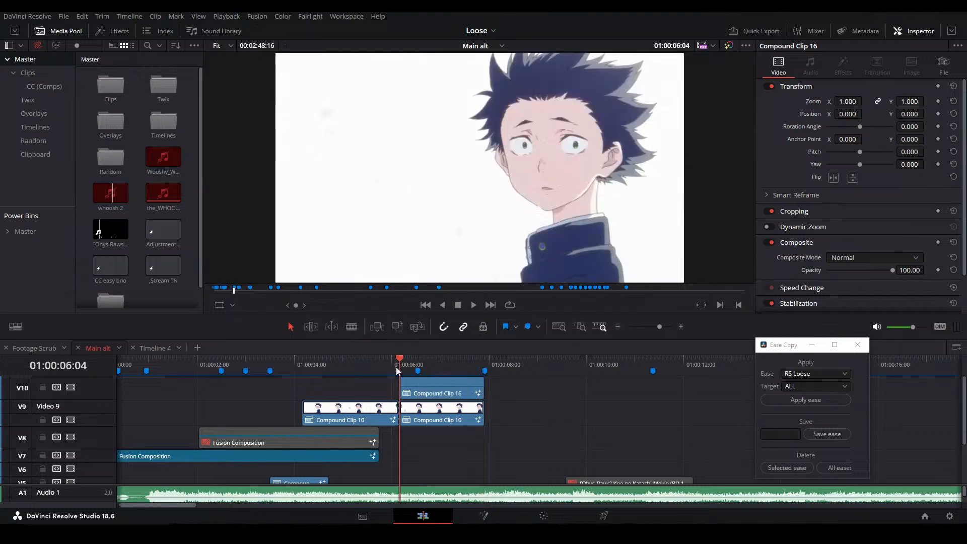
key(space)
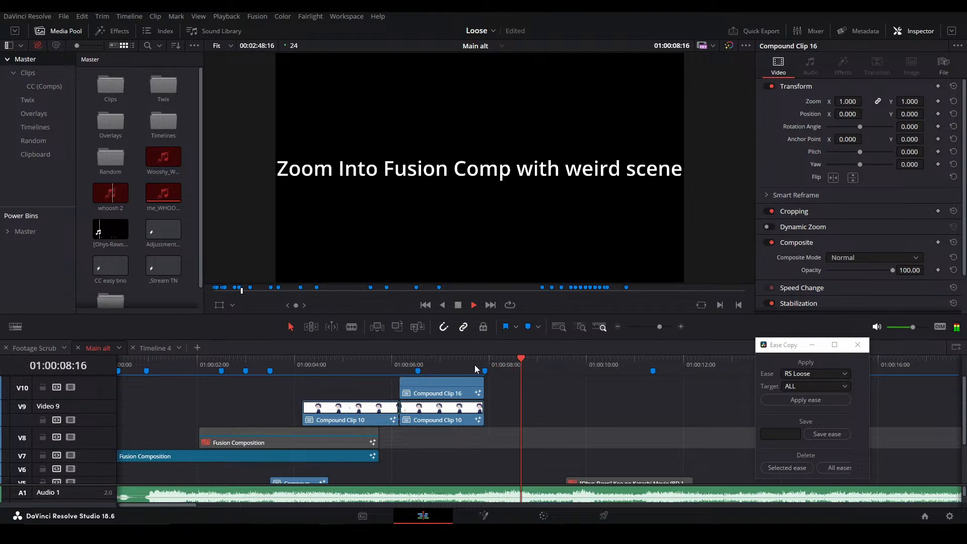
click(465, 359)
key(space)
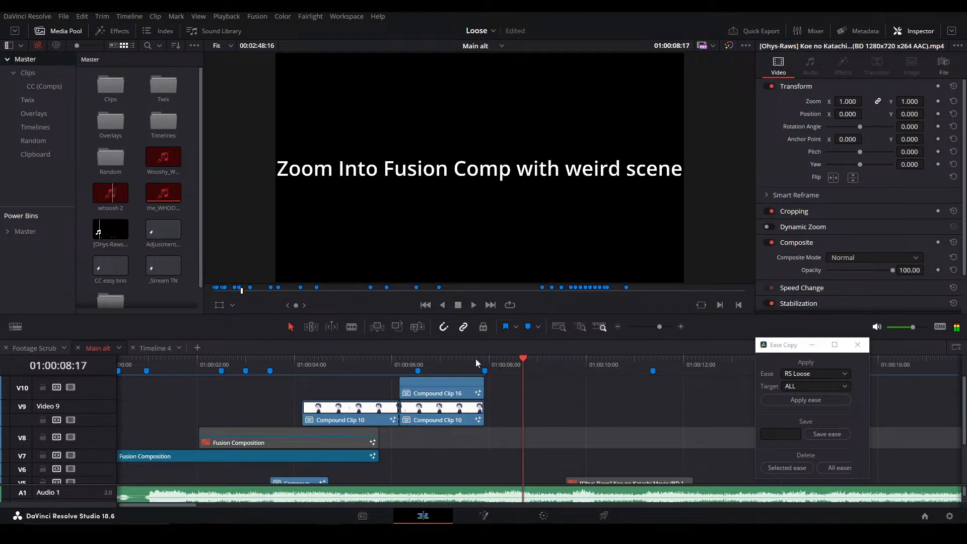
click(473, 359)
key(Right)
key(Right)
key(Right)
click(549, 406)
key(ctrl+s)
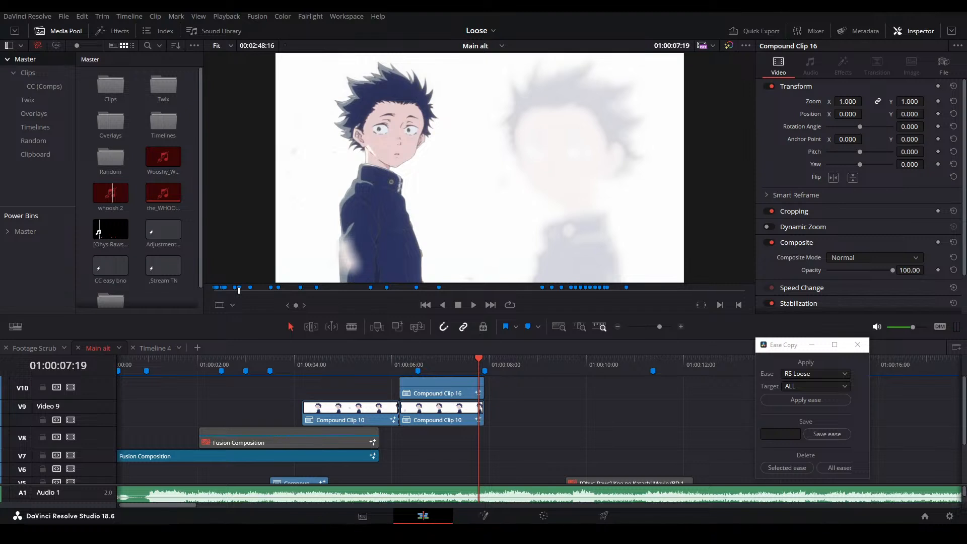
Replay from just before Compound Clip 16 and step through its final frames to 01:00:07:21 to examine the transition, saving the project
click(806, 399)
click(521, 400)
click(382, 362)
key(space)
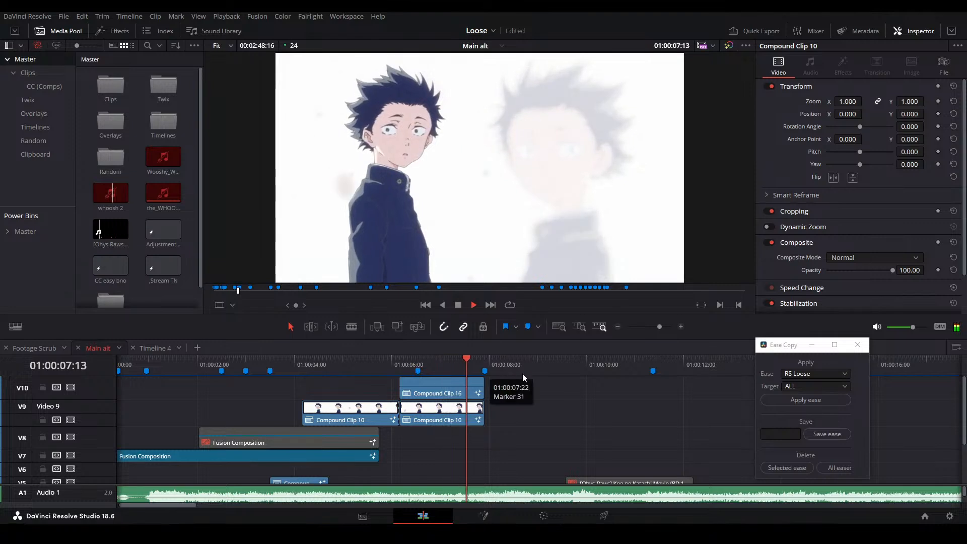
key(space)
click(476, 362)
key(Right)
key(Right)
key(Right)
key(ctrl+s)
key(Right)
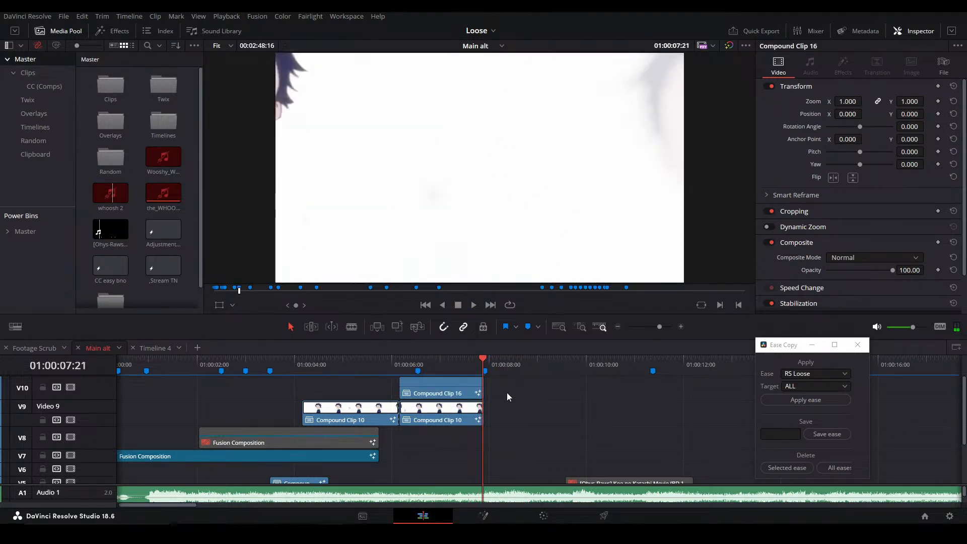
Close the floating Ease Copy window
scroll(515, 431, right, 2)
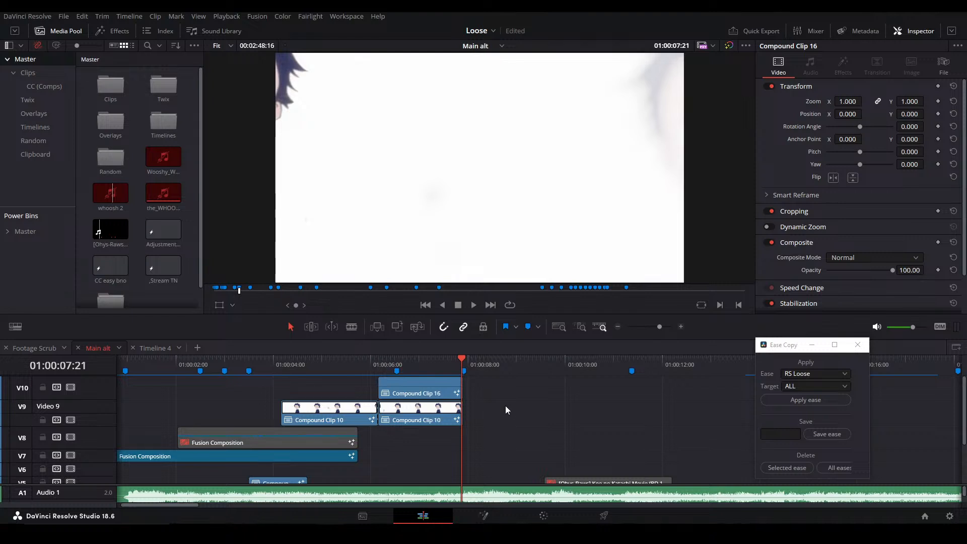
scroll(505, 424, left, 1)
click(858, 344)
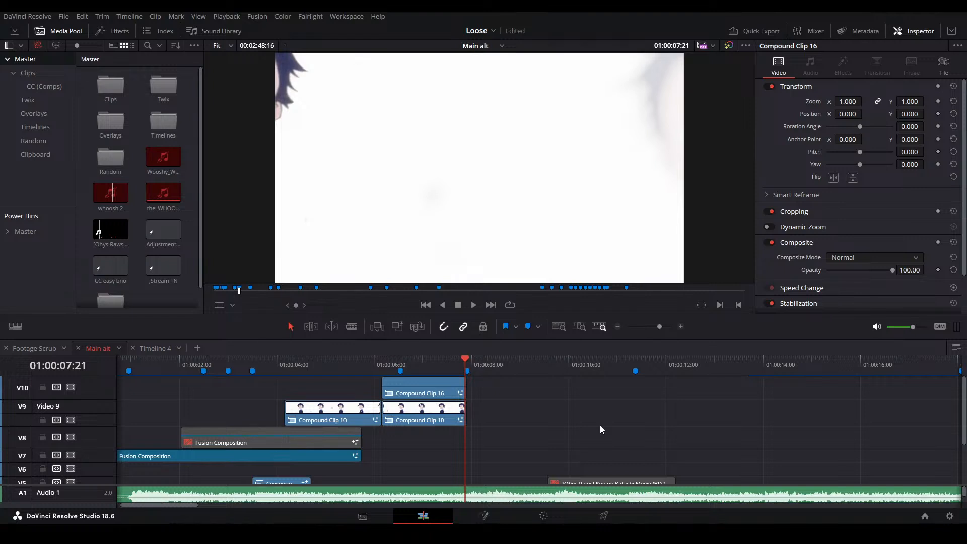
Play the end of Compound Clip 16, step back to 01:00:07:20 to examine the zoomed frame, and save the project
click(438, 371)
key(space)
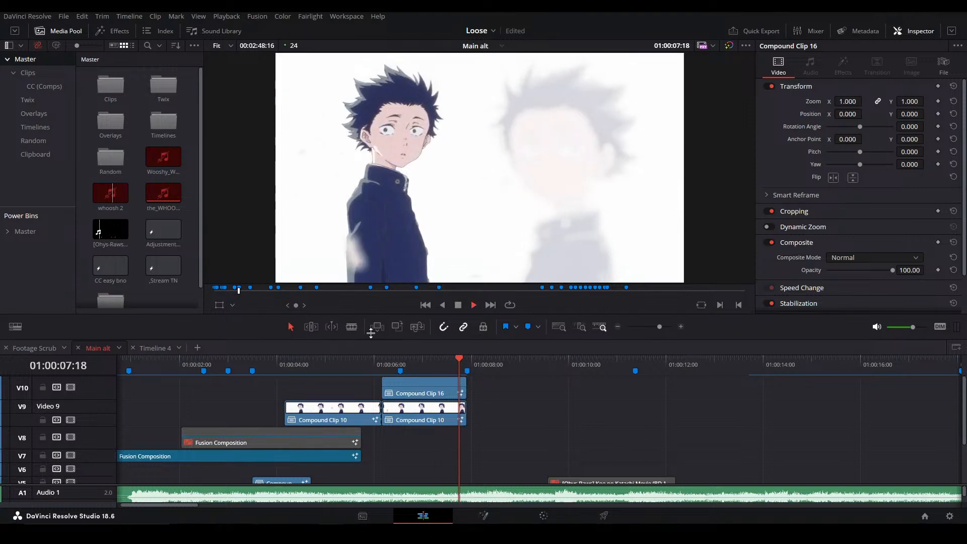
key(space)
click(464, 363)
drag(562, 414, 629, 439)
key(Left)
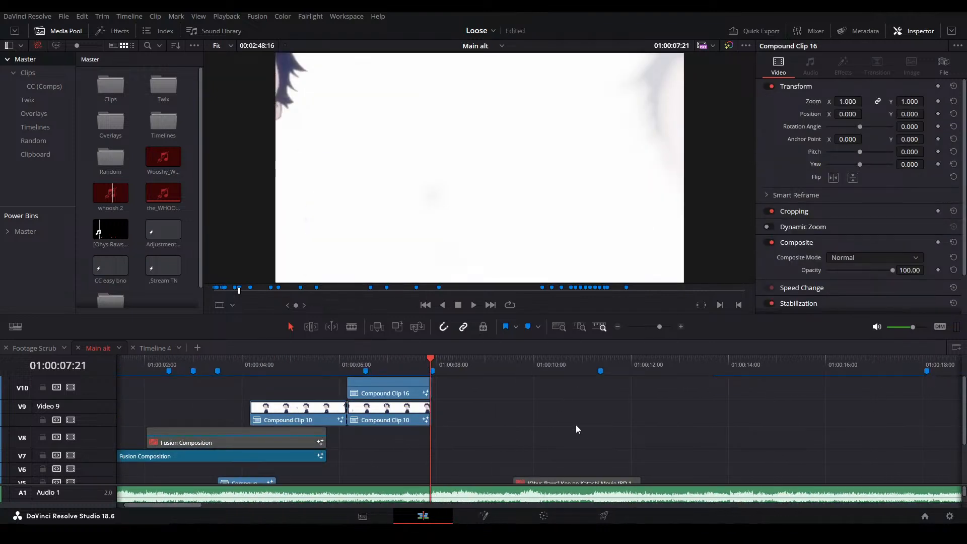
drag(503, 412, 541, 439)
key(Left)
scroll(502, 422, up, 7)
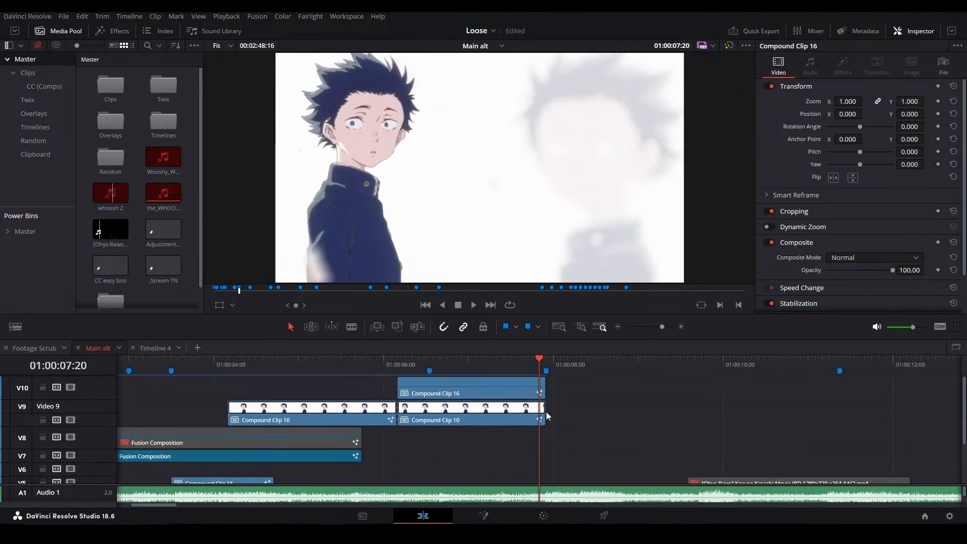
key(ctrl+s)
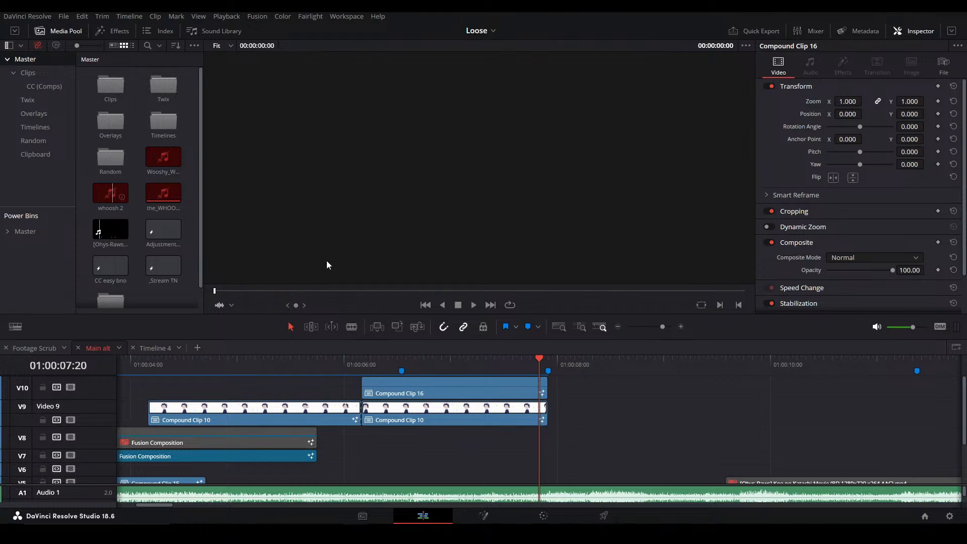
Play Compound Clip 16 once more and open it in Fusion at 01:00:07:20
click(388, 364)
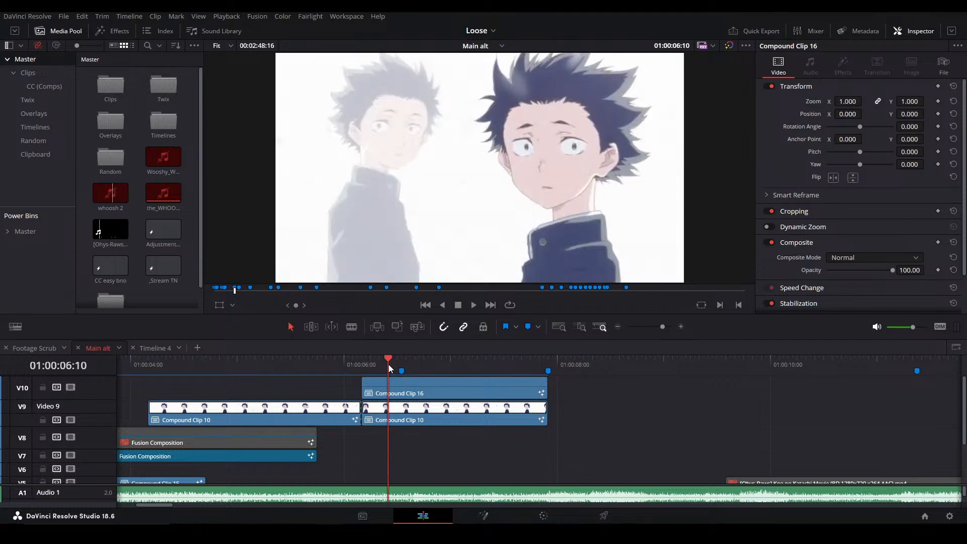
key(space)
click(539, 363)
click(513, 386)
key(shift+5)
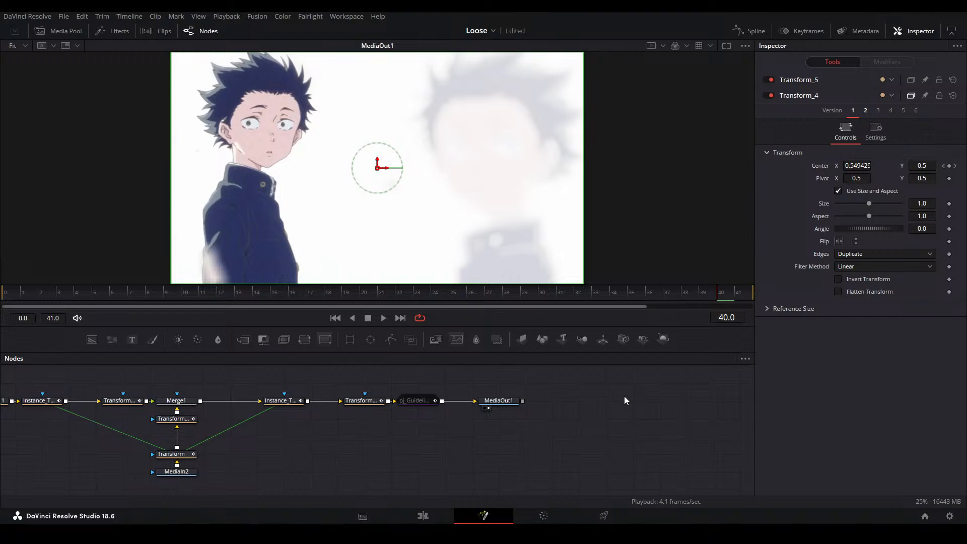
Move MediaOut1 further along the node chain and insert a Matte Control node between pj_Guidelines and MediaOut1
drag(464, 428, 439, 439)
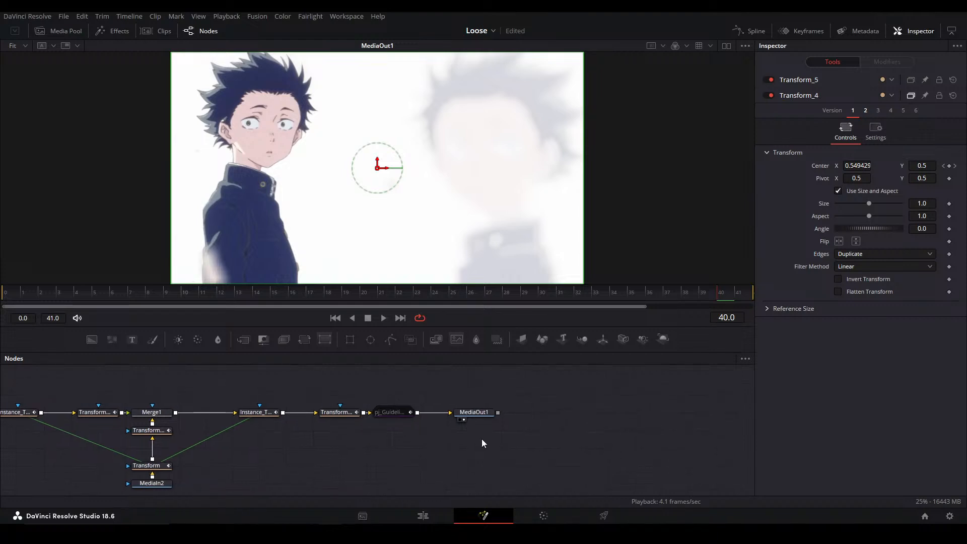
drag(483, 415, 563, 416)
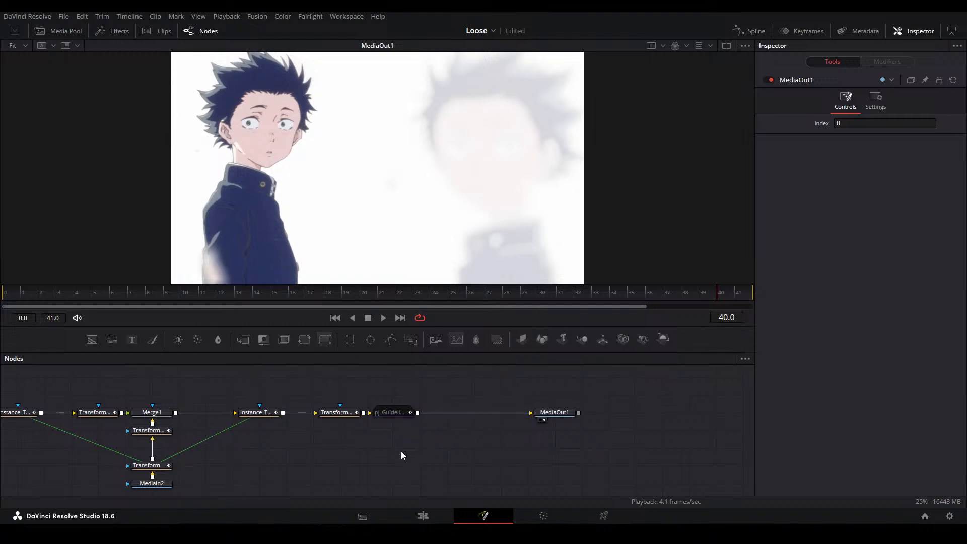
key(Left)
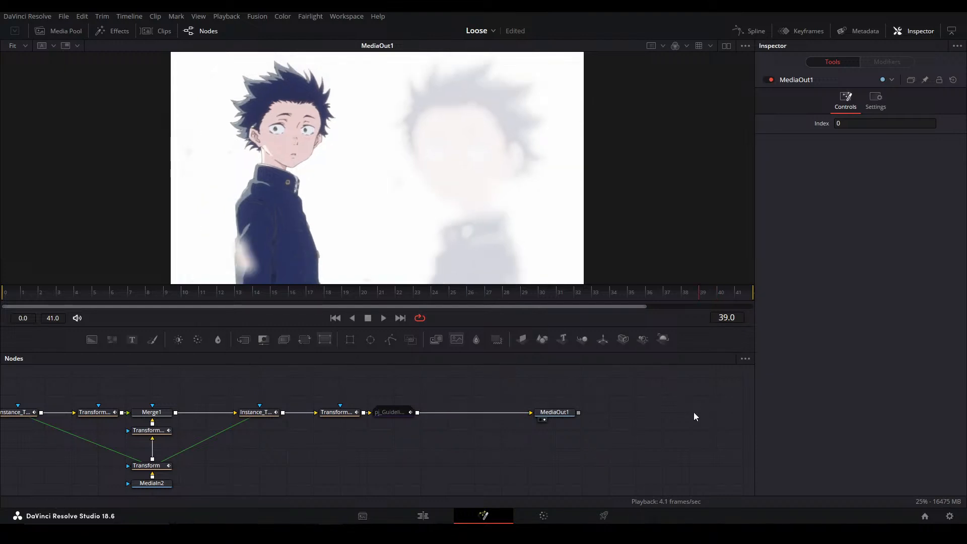
click(395, 413)
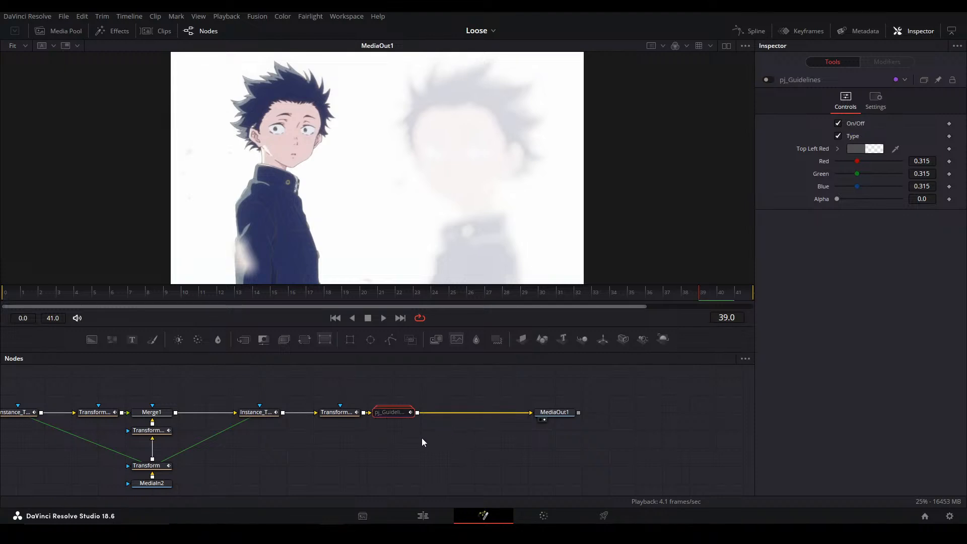
key(shift+space)
text(matte)
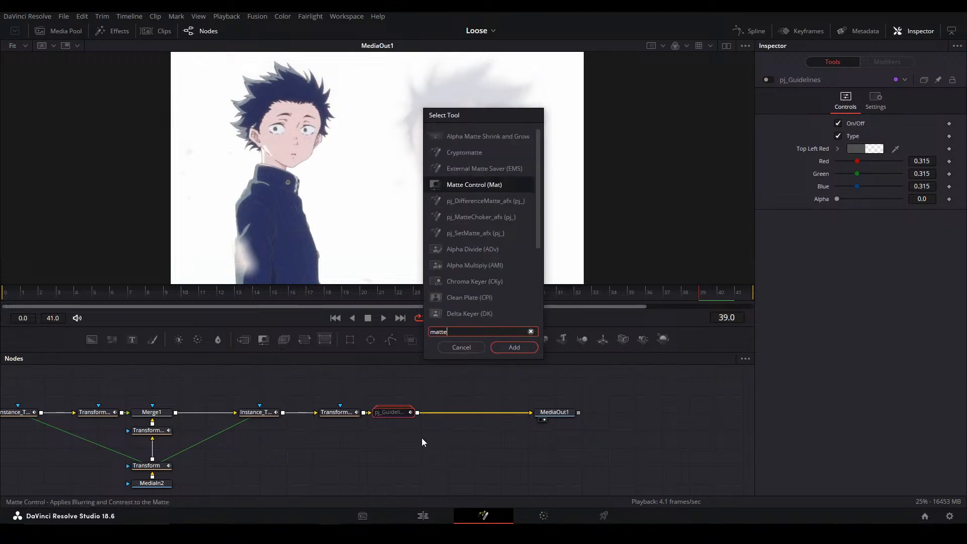
key(Return)
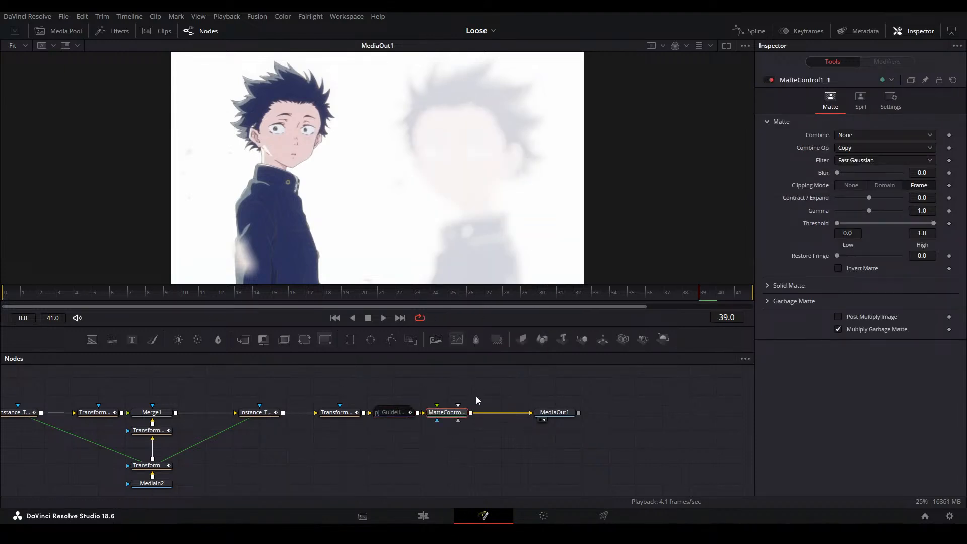
Move the Matte Control node closer to MediaOut1 and connect a new Ellipse mask to its matte input
mouse_move(456, 414)
mouse_down()
mouse_move(508, 415)
mouse_move(466, 414)
mouse_up()
click(464, 411)
drag(370, 340, 591, 426)
drag(497, 394, 516, 433)
click(537, 454)
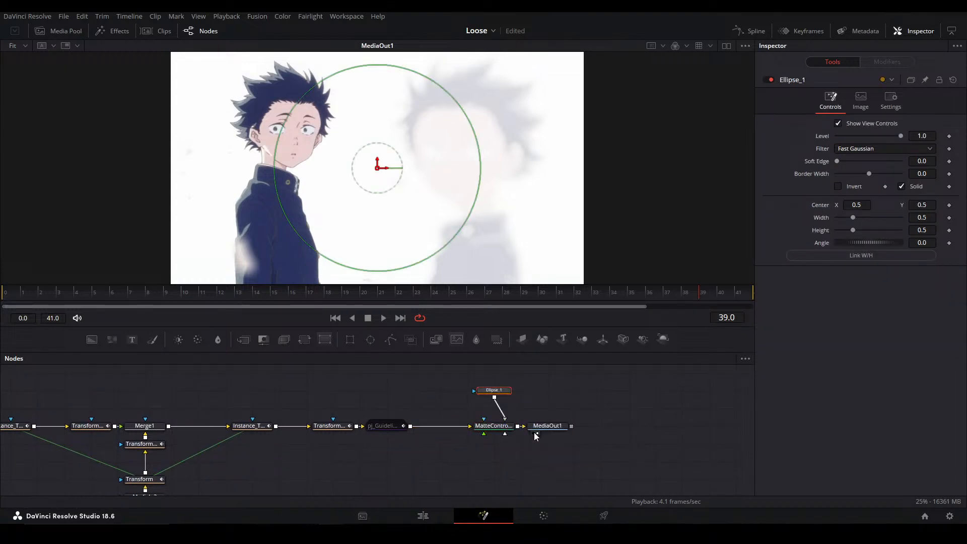
Invert the Ellipse mask and set its soft edge to 0.08 to cut a feathered circular hole in the image
click(838, 186)
click(888, 160)
click(893, 162)
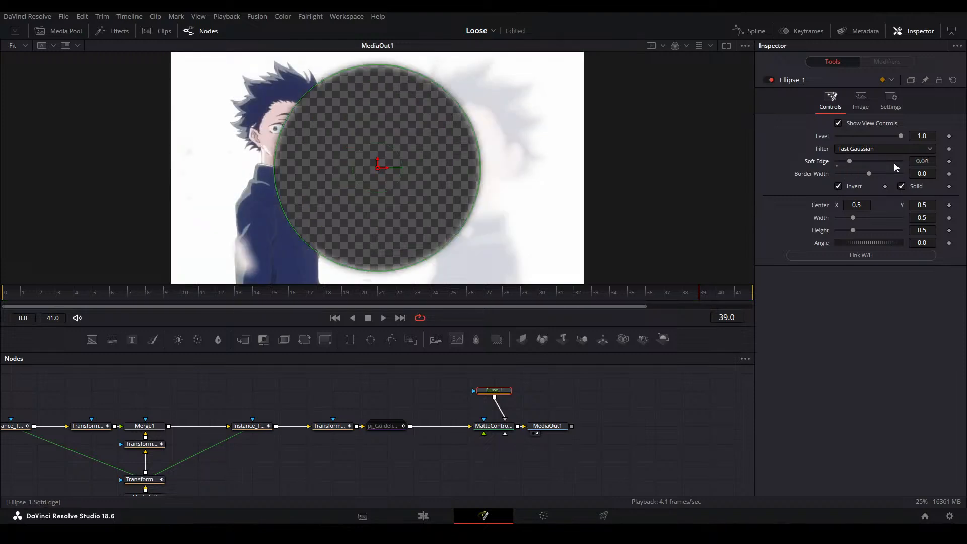
click(893, 162)
click(892, 163)
click(618, 421)
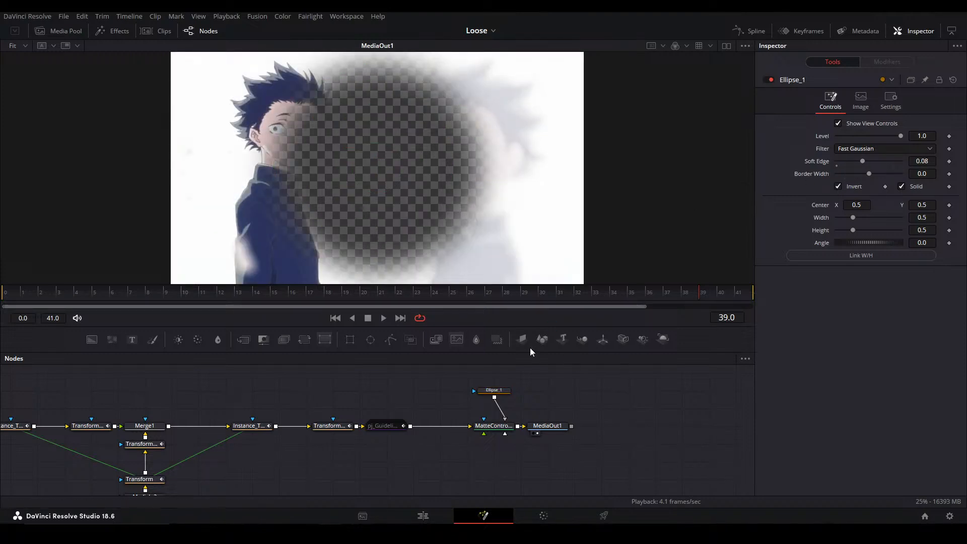
Keyframe the Matte Control node's Blend at 0.0 on frame 38 and 1.0 on frame 39
click(508, 390)
click(498, 424)
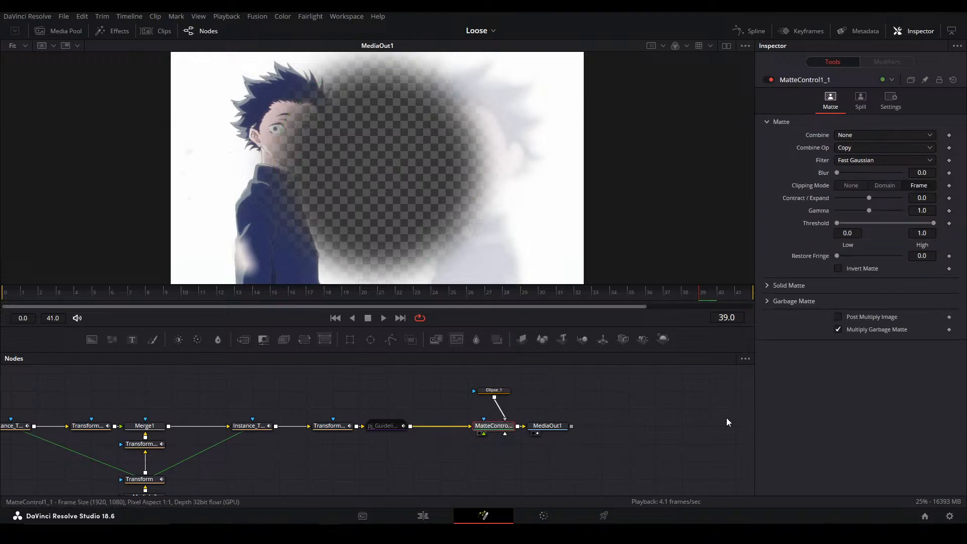
click(891, 102)
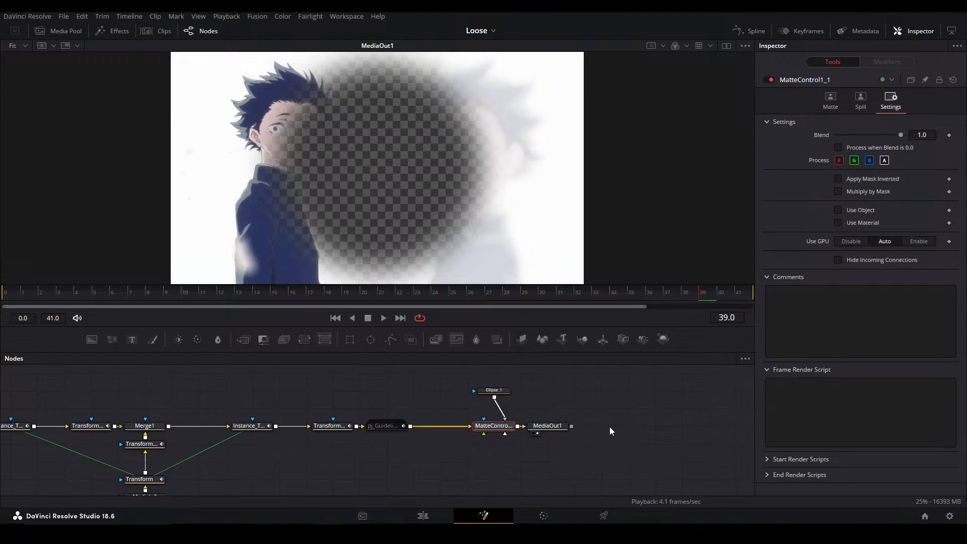
key(shift+v)
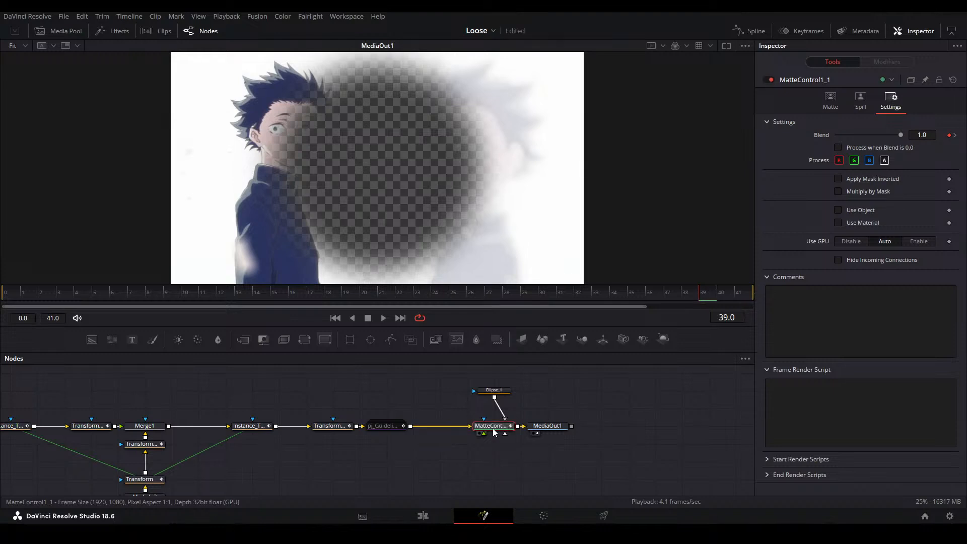
key(Right)
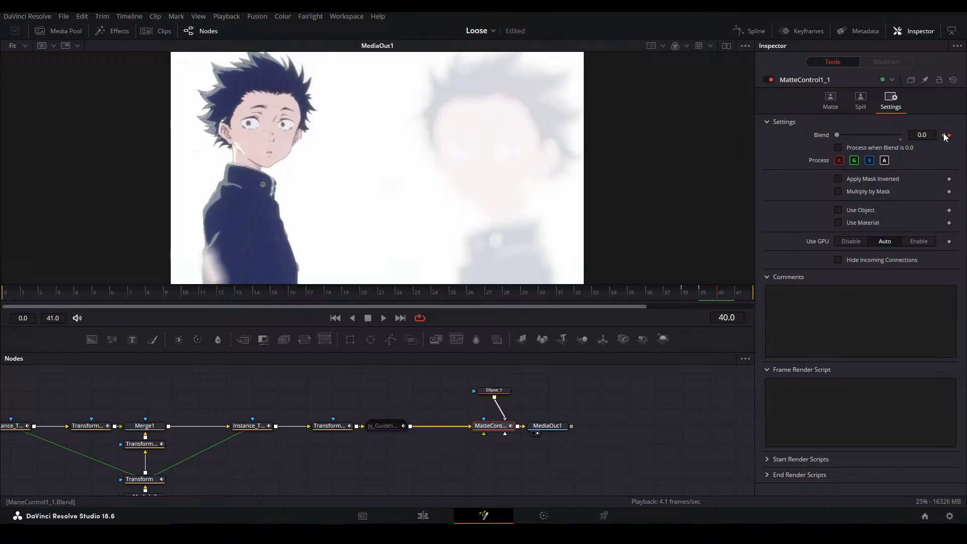
click(949, 135)
key(Left)
key(ctrl+s)
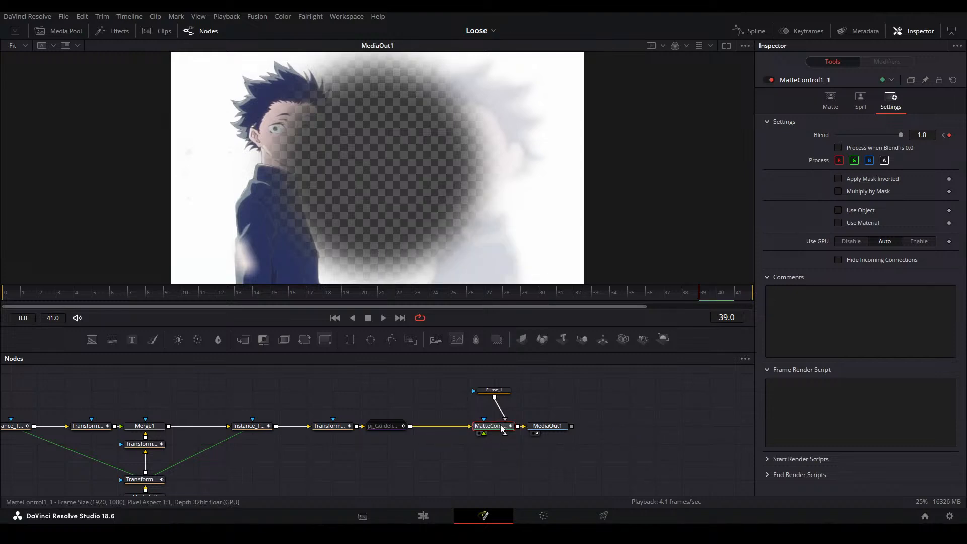
mouse_move(502, 428)
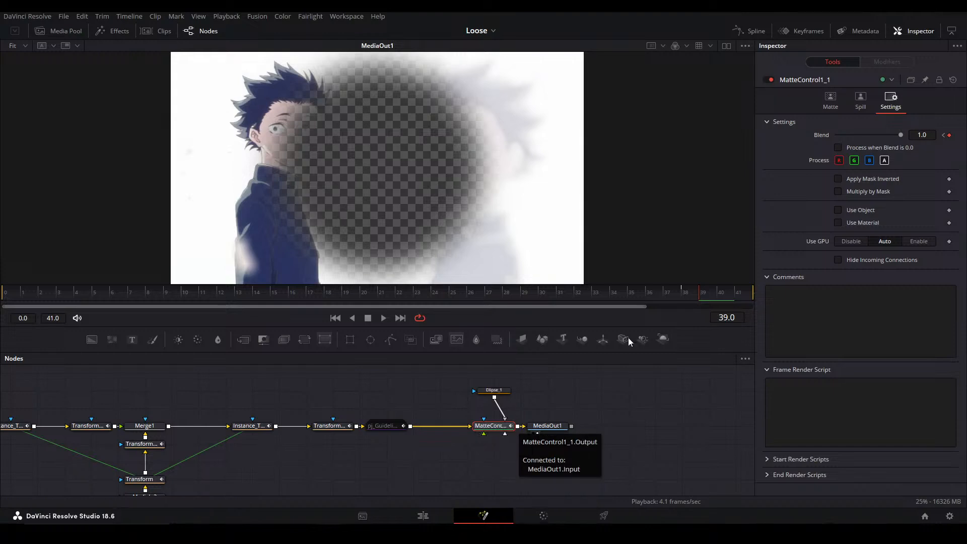
click(688, 291)
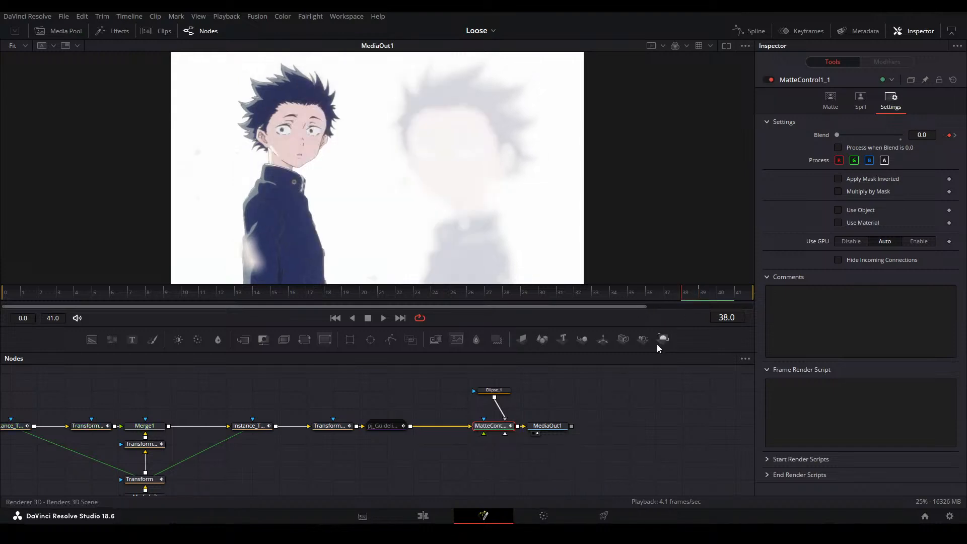
Examine the transform nodes around Merge1 and display Merge1's output in the viewer
click(493, 390)
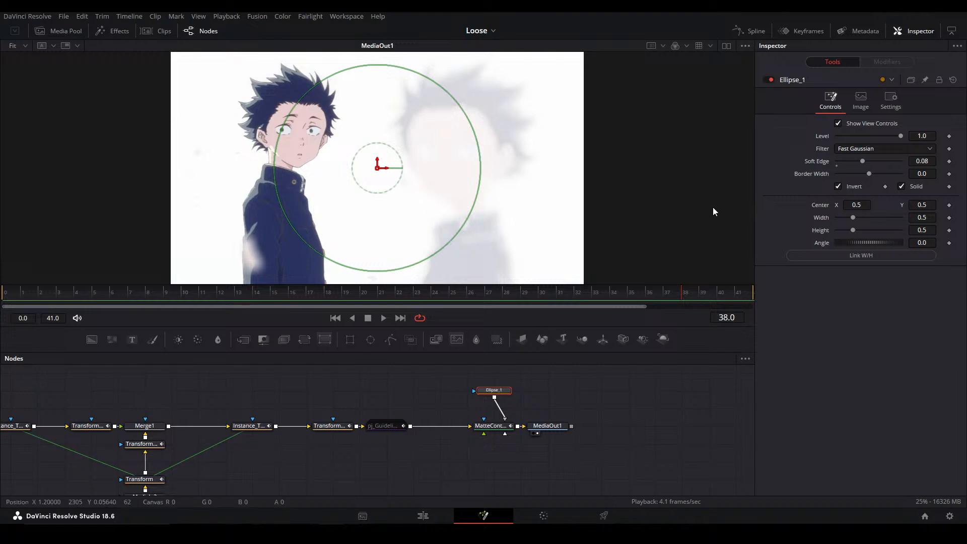
drag(162, 444, 320, 413)
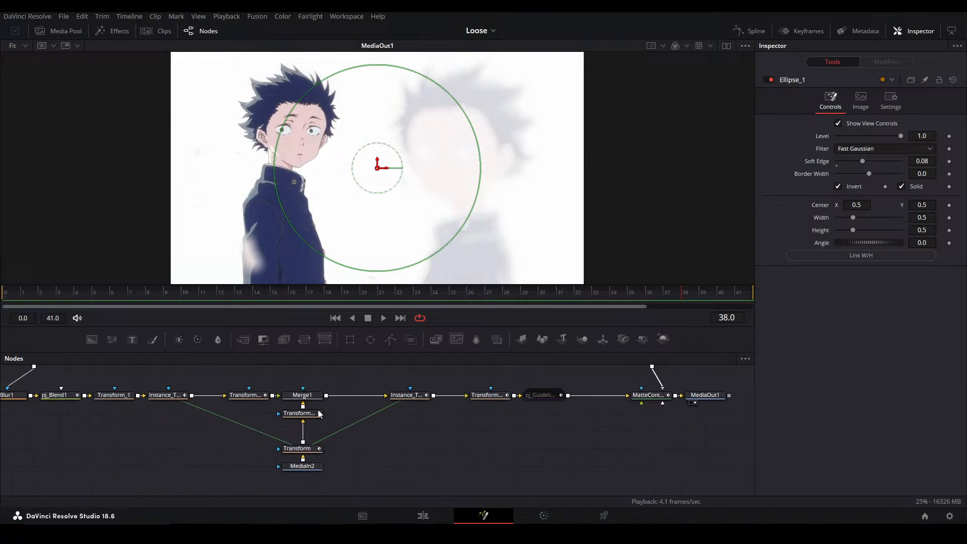
click(252, 398)
key(2)
click(408, 396)
click(488, 397)
click(408, 395)
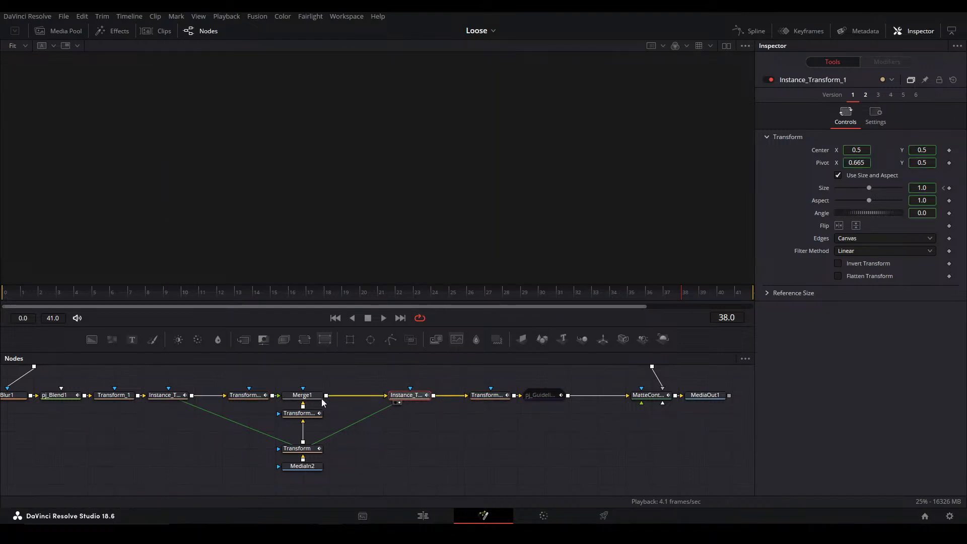
click(302, 396)
key(2)
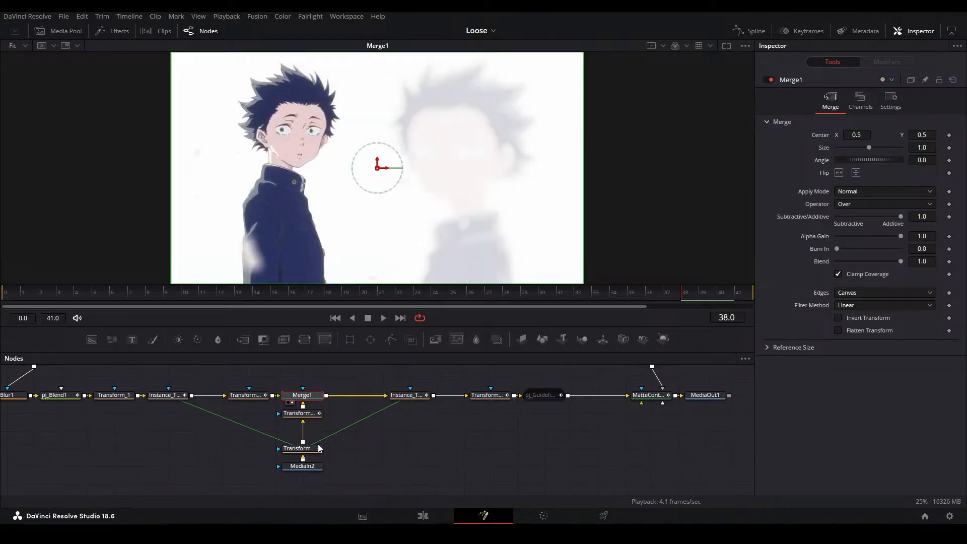
Relocate the Matte Control node between Transform_4 and Merge1 and connect Ellipse_1 to its Garbage Matte input
drag(359, 468, 280, 402)
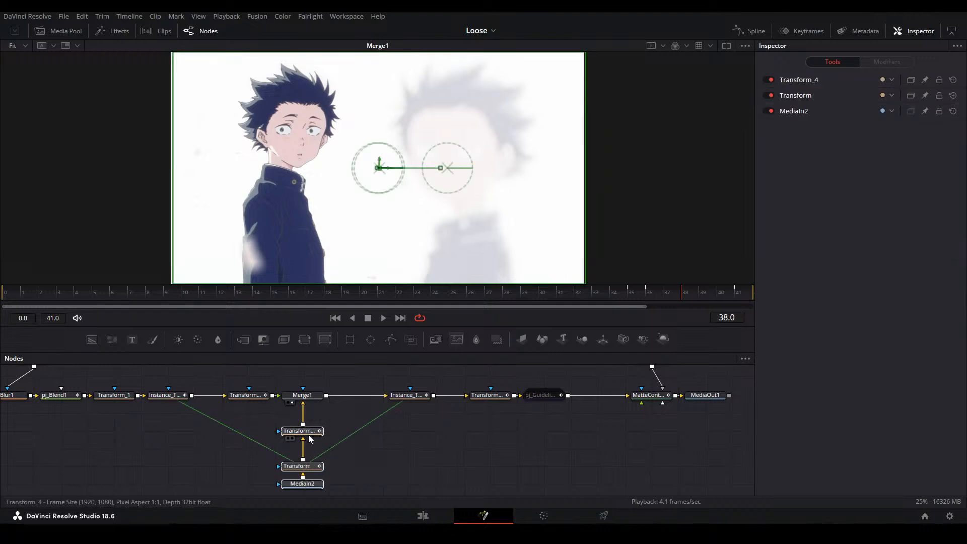
drag(603, 436, 258, 454)
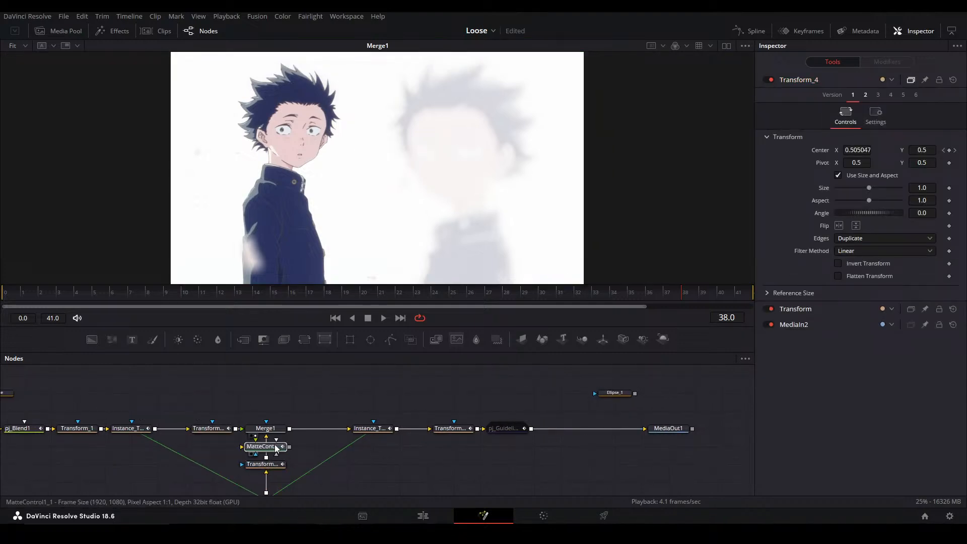
drag(614, 393, 256, 450)
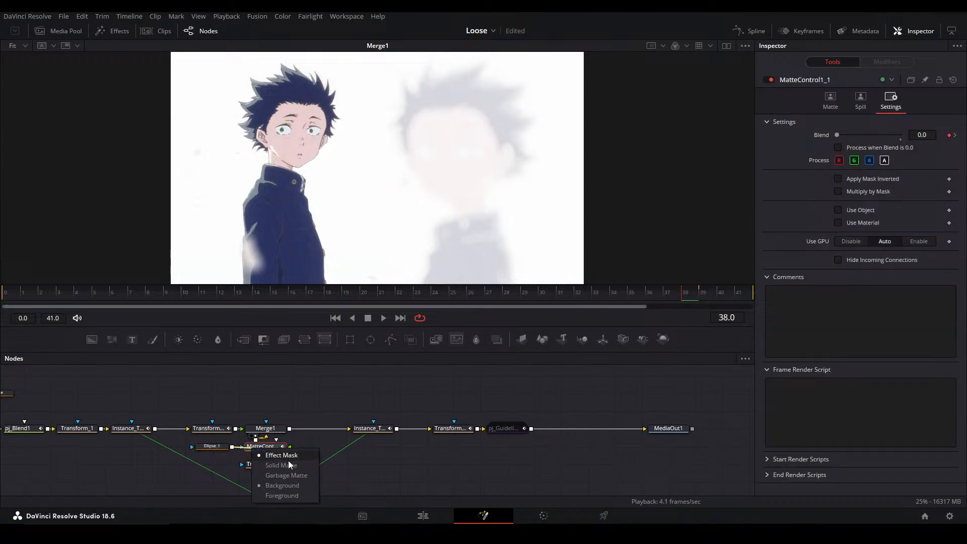
click(294, 475)
Play the relocated cutout and step back to frame 38 to check where the hole starts
key(space)
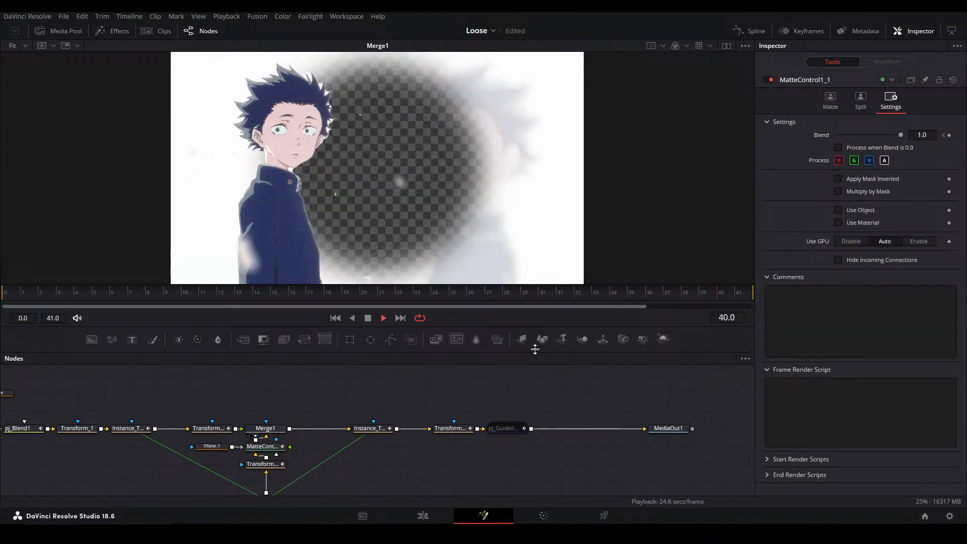
key(space)
click(271, 447)
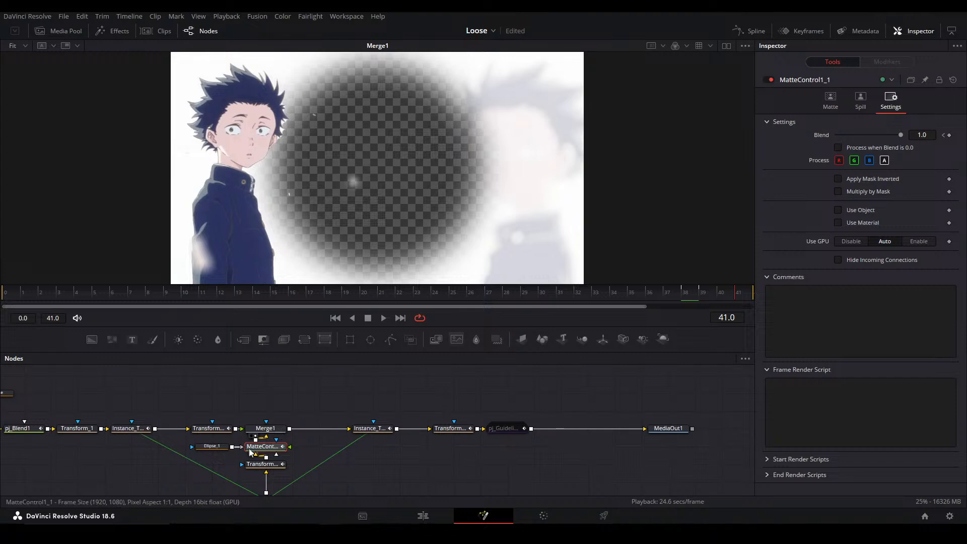
click(214, 447)
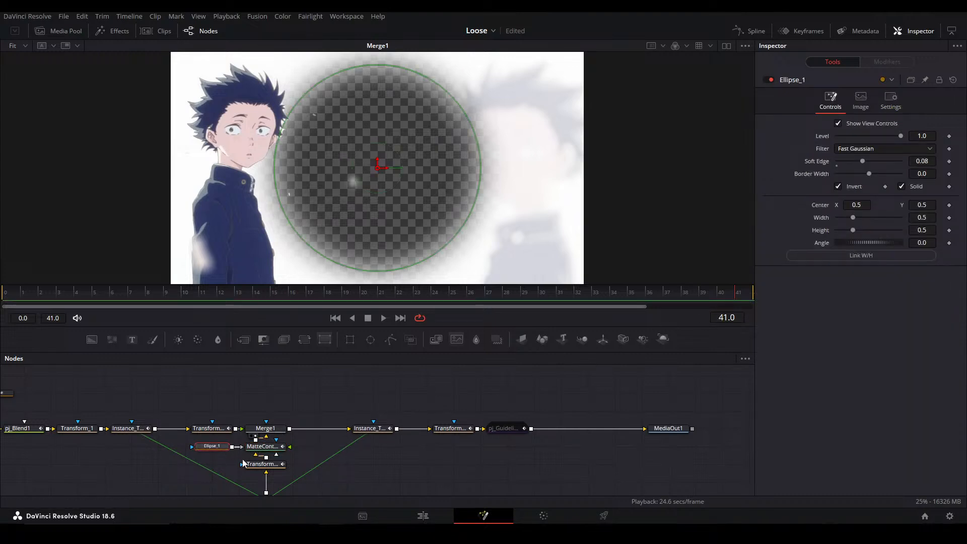
drag(315, 455, 207, 447)
key(Left)
key(Left)
key(Left)
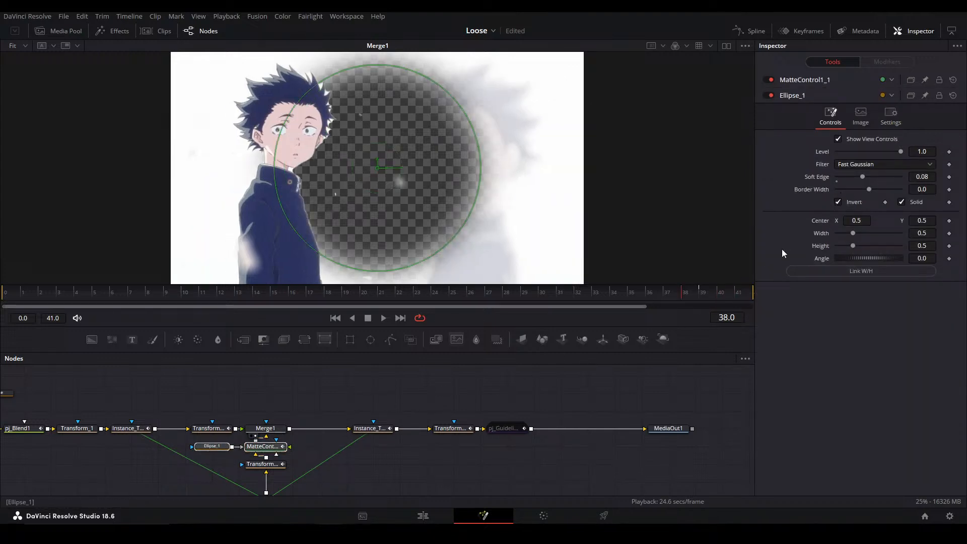
key(Right)
key(Left)
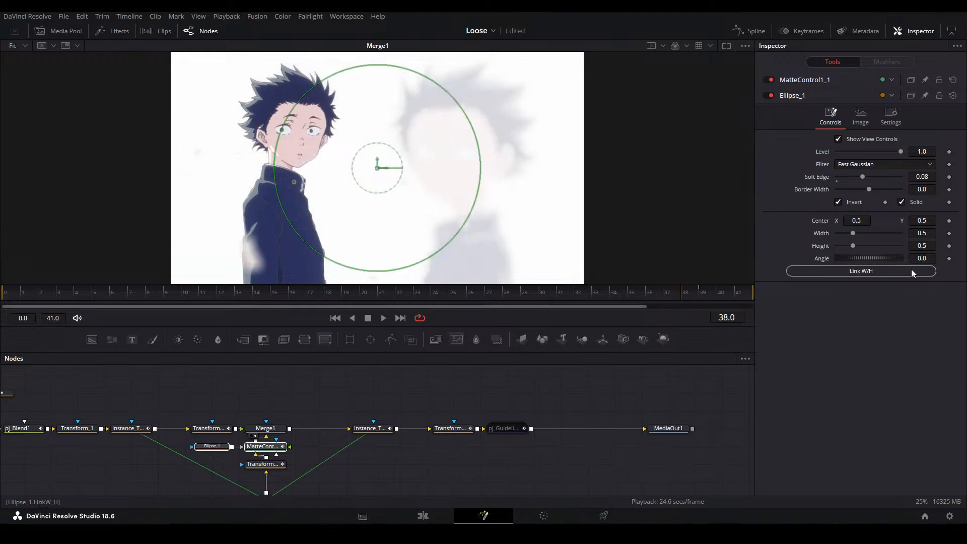
Link the ellipse's height to its width and keyframe the width at 0.0 on frame 38 and 0.5 on frame 41
click(211, 446)
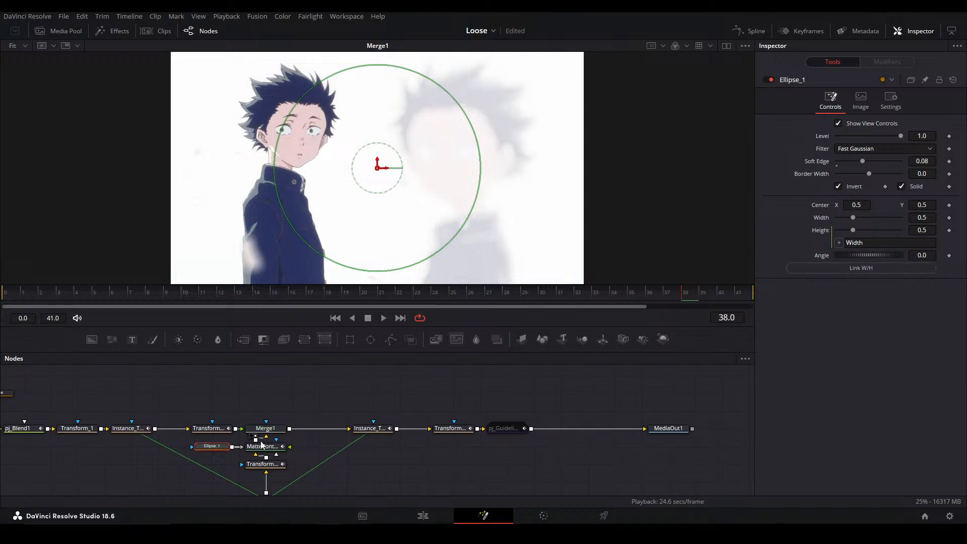
click(948, 218)
key(Right)
key(Right)
key(Right)
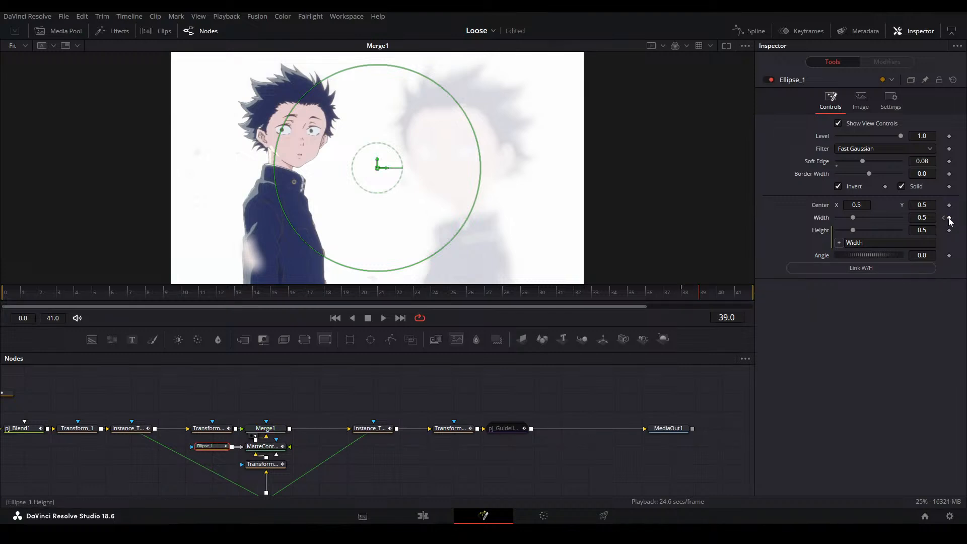
click(946, 217)
click(943, 219)
click(225, 459)
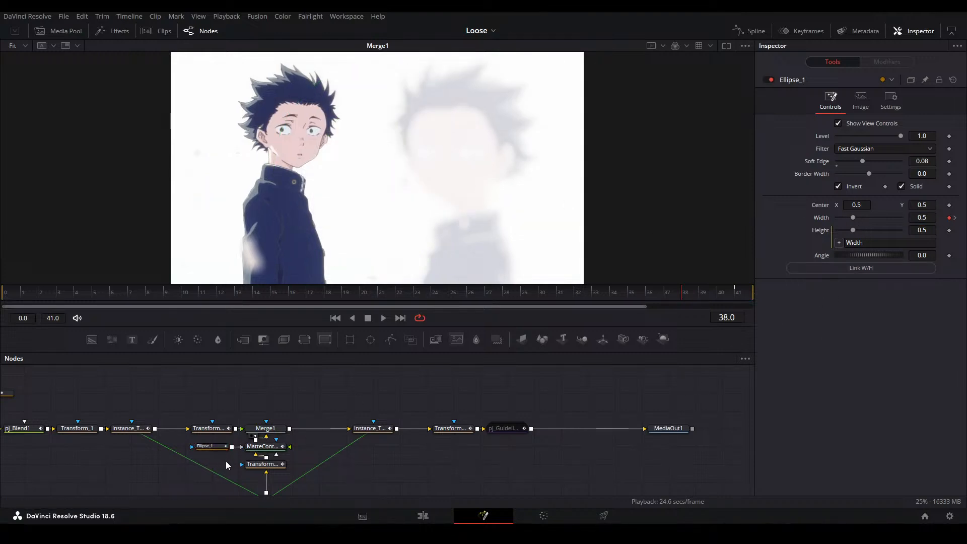
click(219, 448)
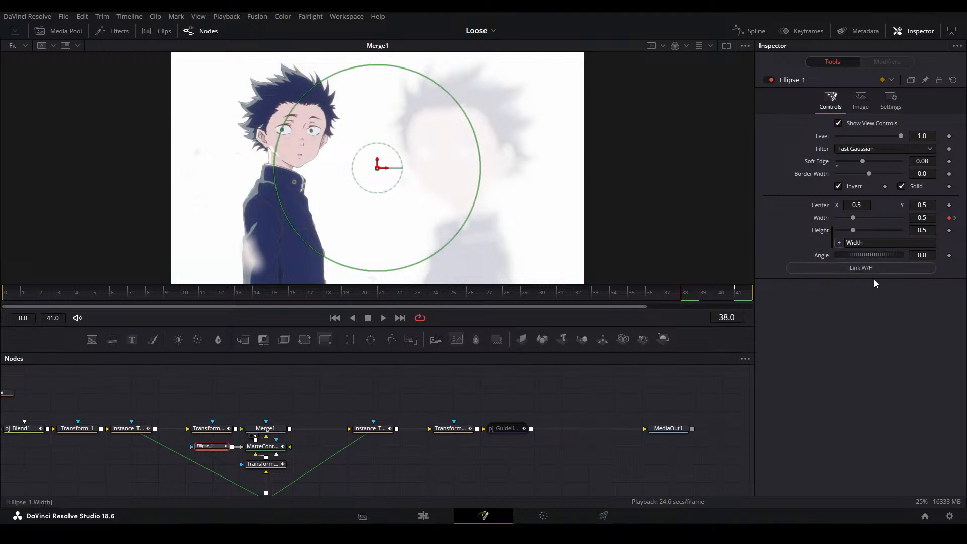
drag(853, 218, 770, 237)
Reshape the ellipse's Width curve in the spline editor into a slow ease-in from frame 38 and check frames 38 to 40
click(755, 31)
click(414, 401)
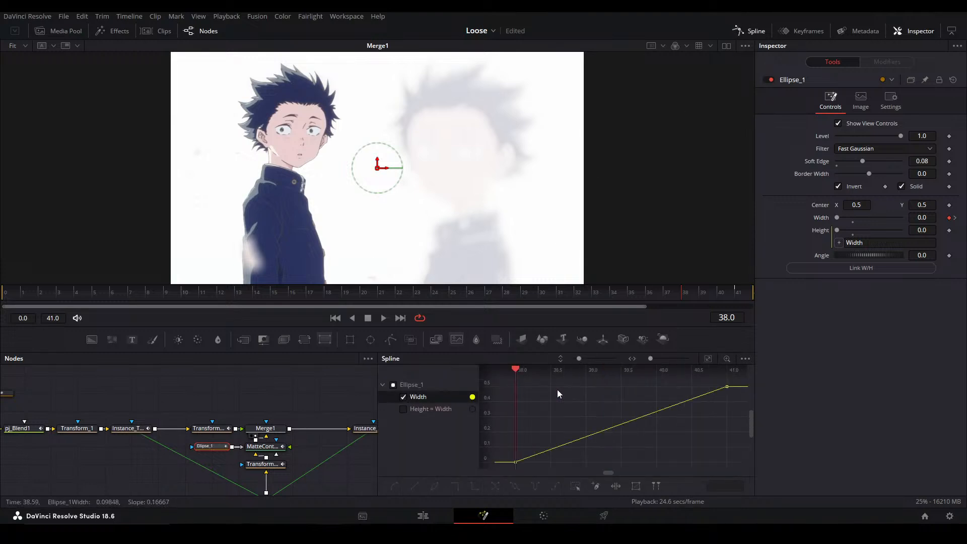
drag(656, 386, 714, 449)
click(655, 413)
key(Right)
key(Right)
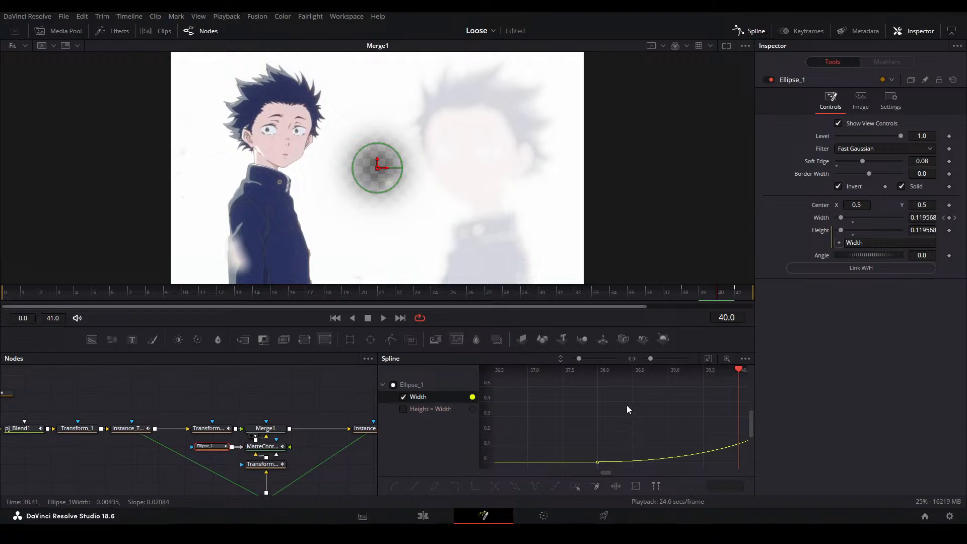
key(Left)
key(Left)
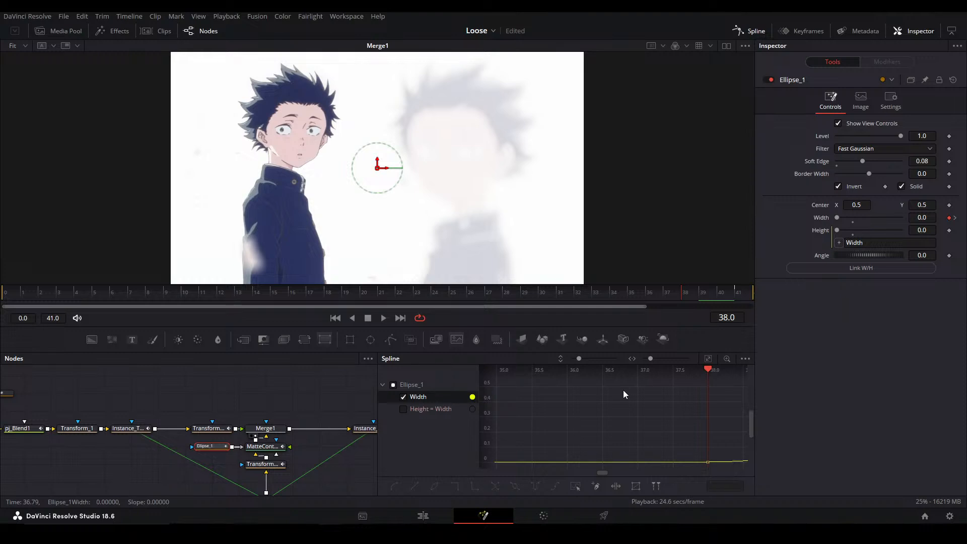
Watch the reference video heh.mov in its player window and close it
click(296, 396)
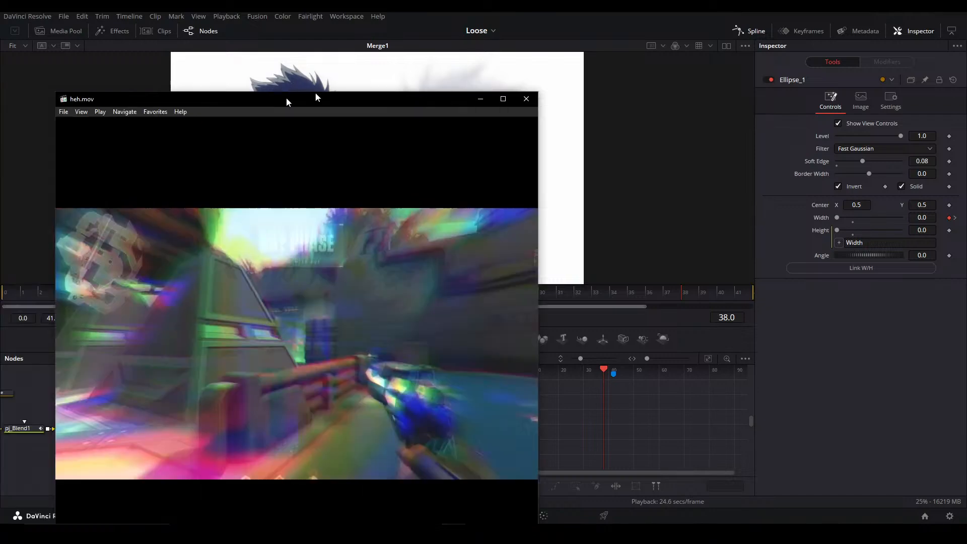
drag(316, 91, 418, 58)
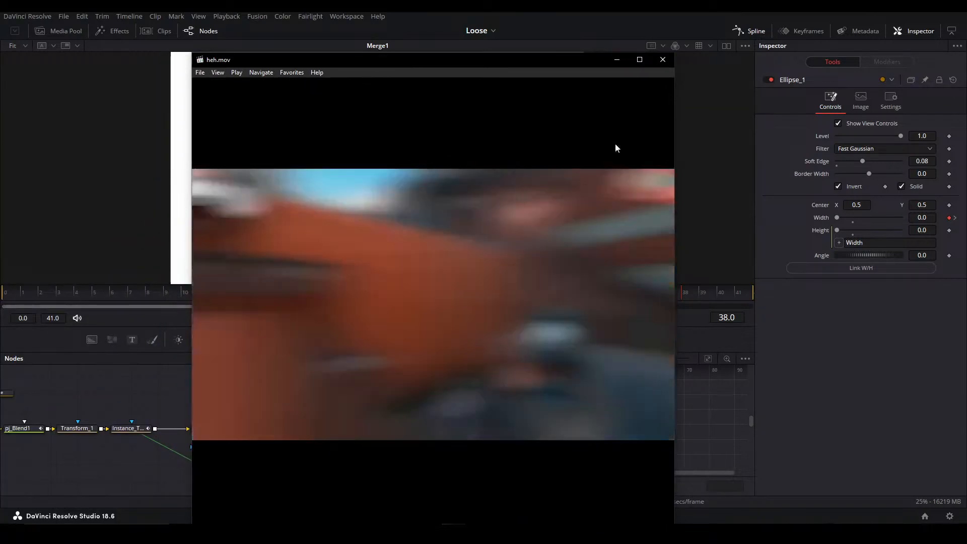
click(654, 62)
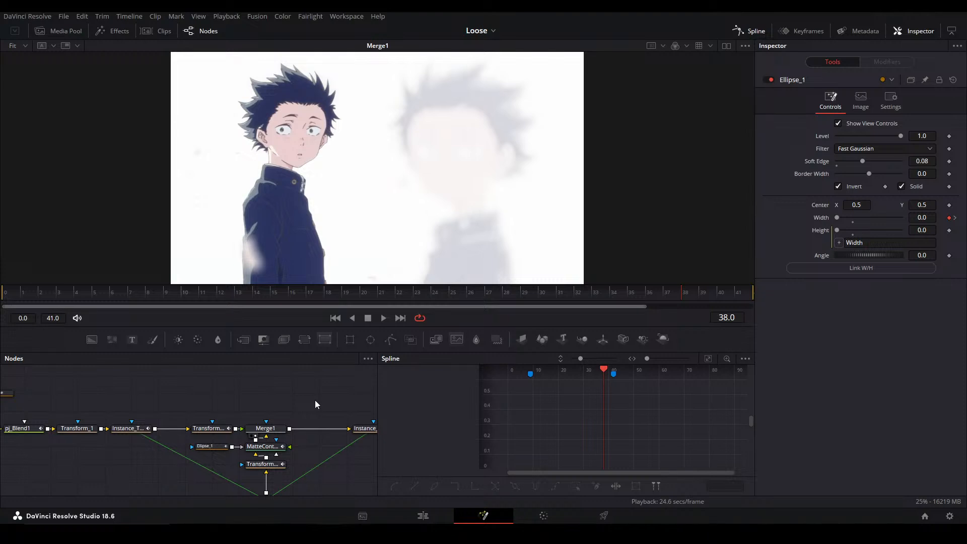
Hide the spline editor, view MediaOut1 and scrub from frame 38 towards frame 41 to review the transition
key(F8)
click(656, 436)
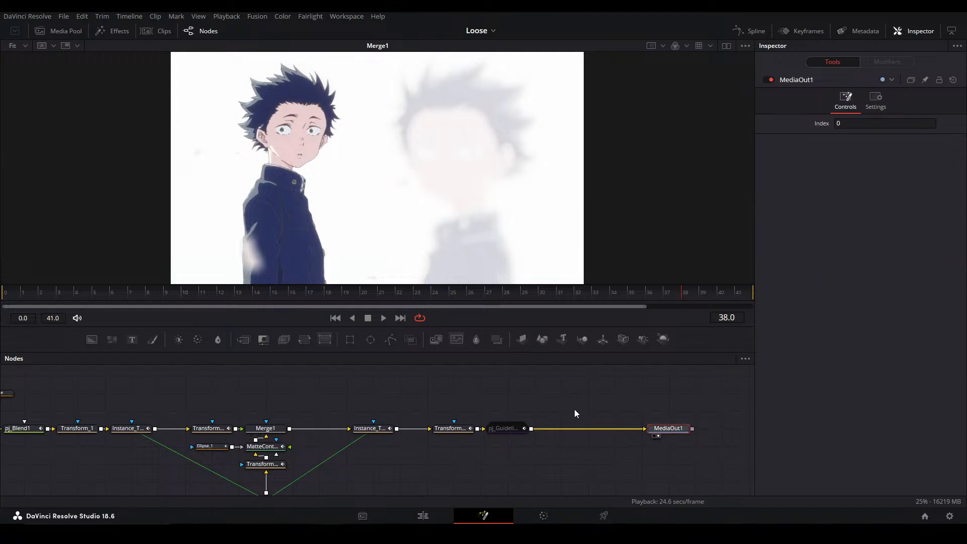
click(279, 446)
drag(676, 298, 738, 294)
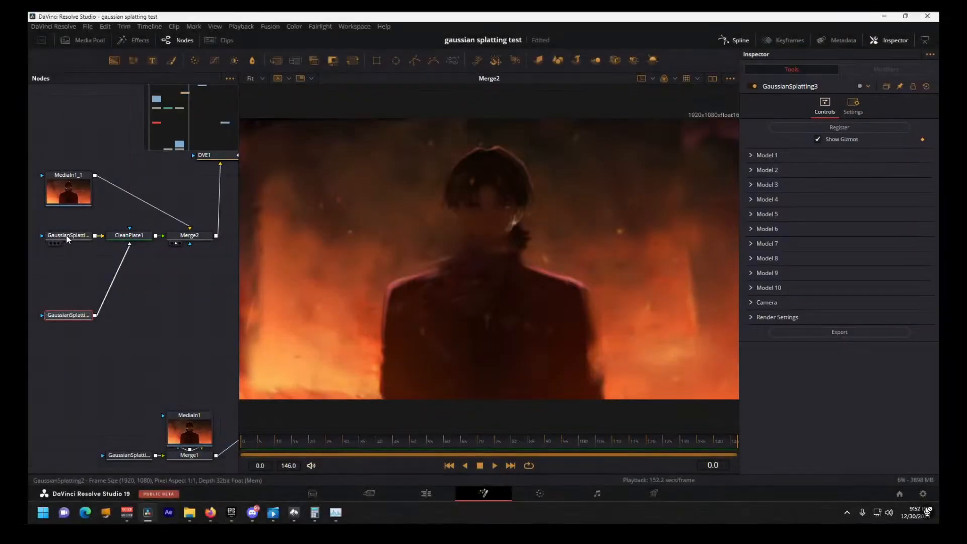
In the gaussian splatting test project, set GaussianSplatting2's Noise Amplitude for model 1 to 0.084
click(760, 186)
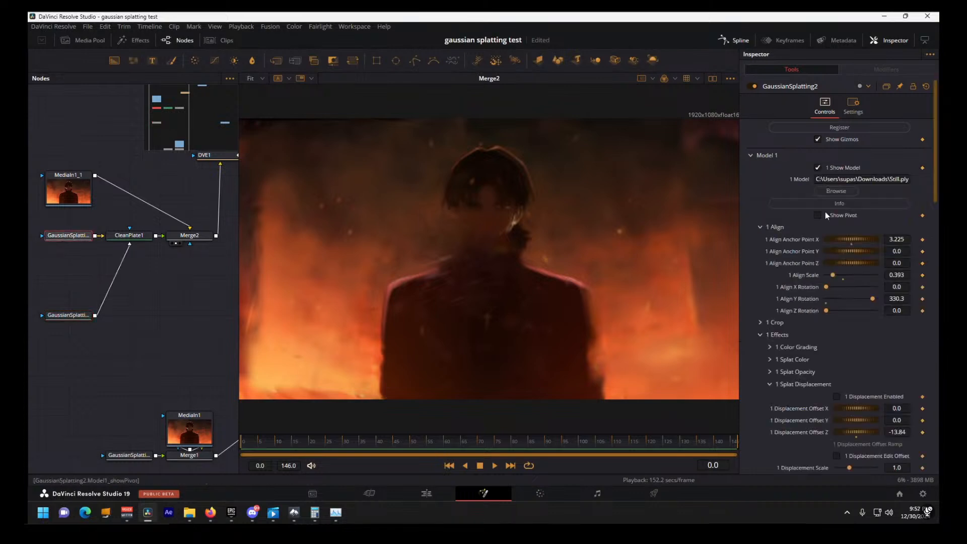
scroll(839, 400, down, 3)
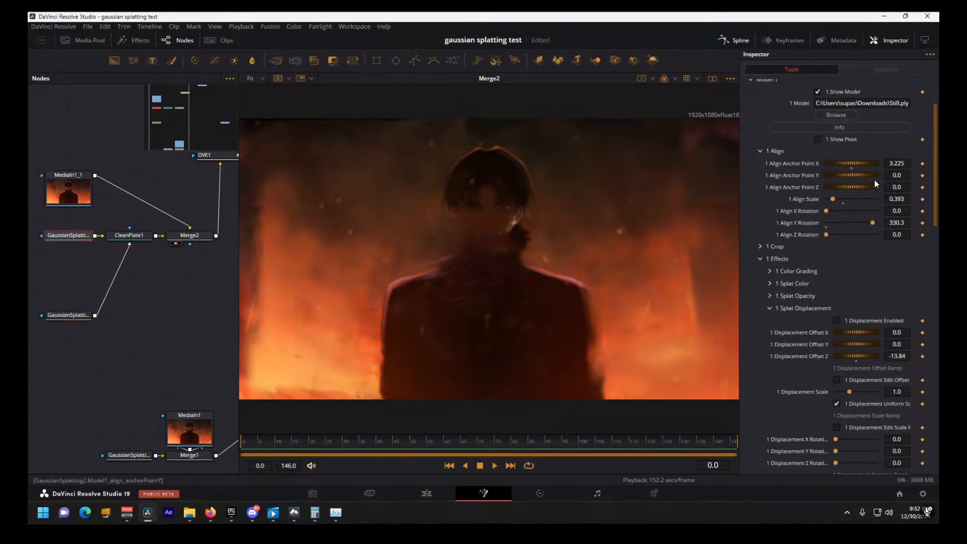
scroll(862, 386, down, 14)
drag(876, 293, 854, 294)
drag(837, 293, 836, 293)
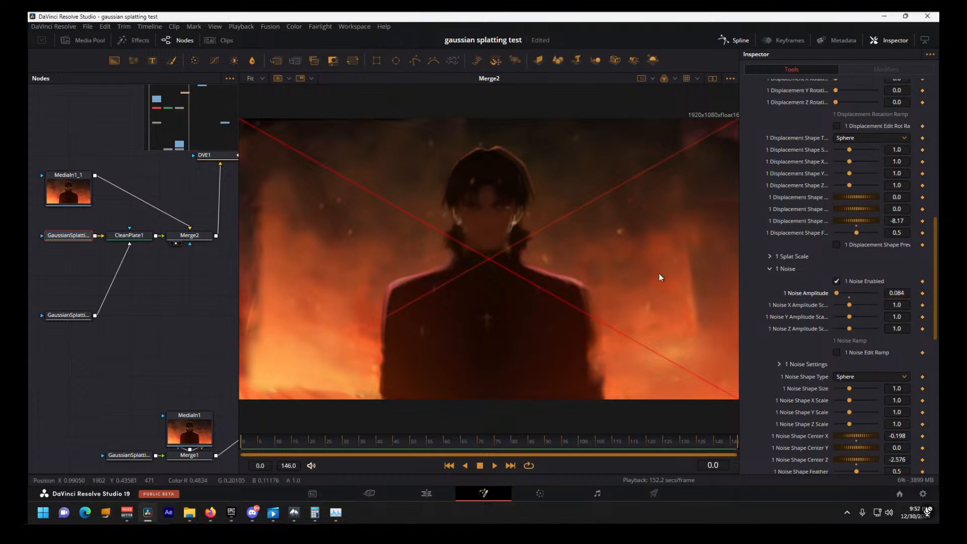
View MediaIn1_1 and DVE1 in turn in the viewer and scrub near the start of the composition
drag(73, 186, 315, 164)
click(213, 157)
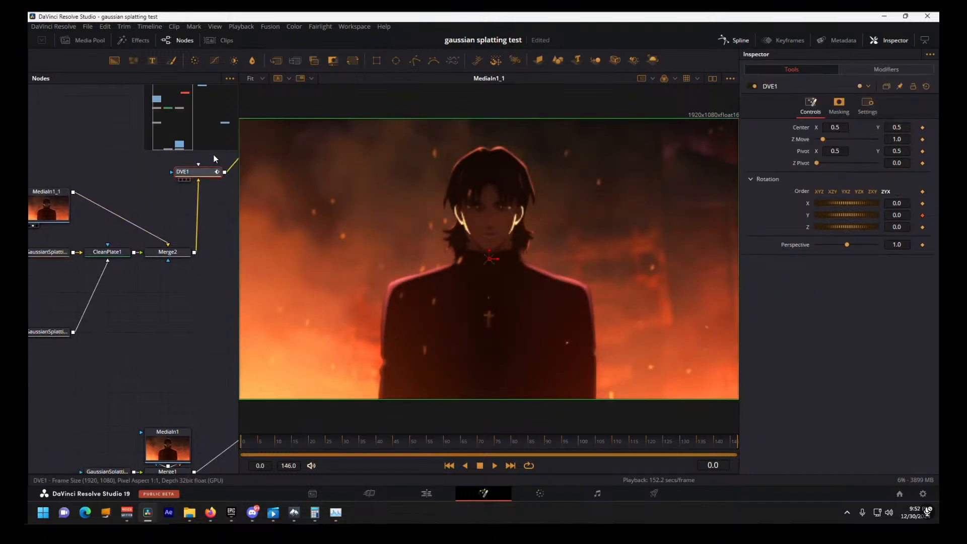
drag(201, 172, 313, 367)
drag(254, 446, 127, 495)
Switch to Postshot, examine the trained splat scene of the character from the viewport camera, and return to DaVinci Resolve
key(alt+Tab)
key(alt+Tab)
key(alt+Tab)
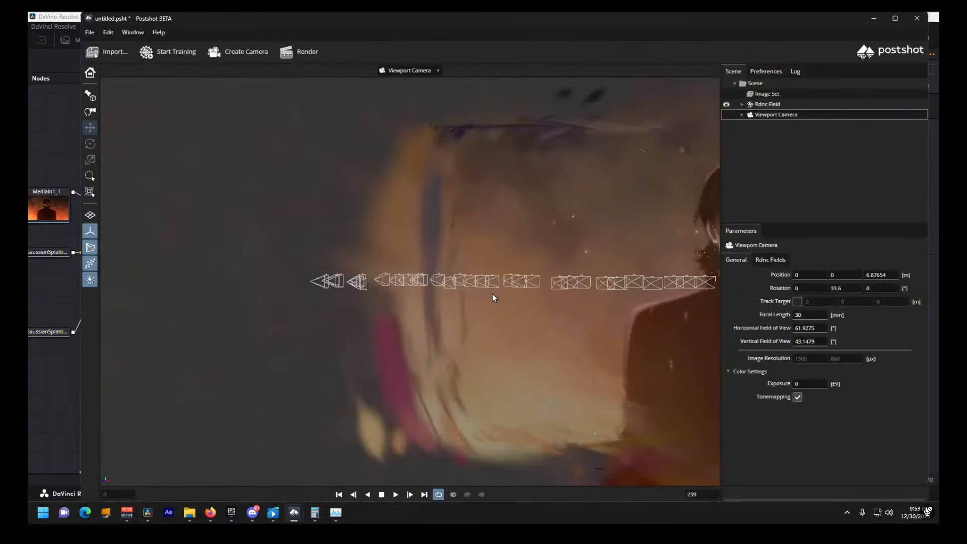
scroll(623, 304, down, 8)
drag(707, 312, 616, 307)
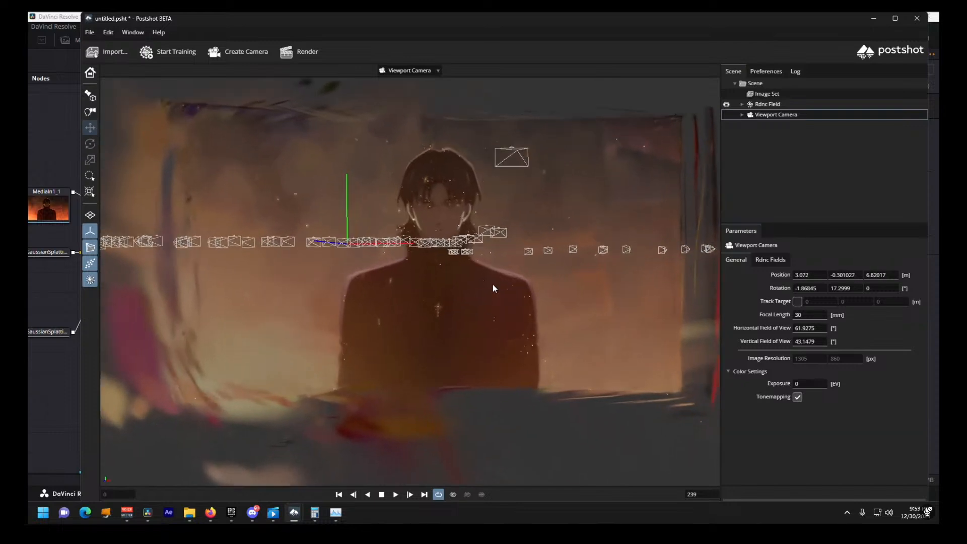
key(alt+Tab)
click(317, 221)
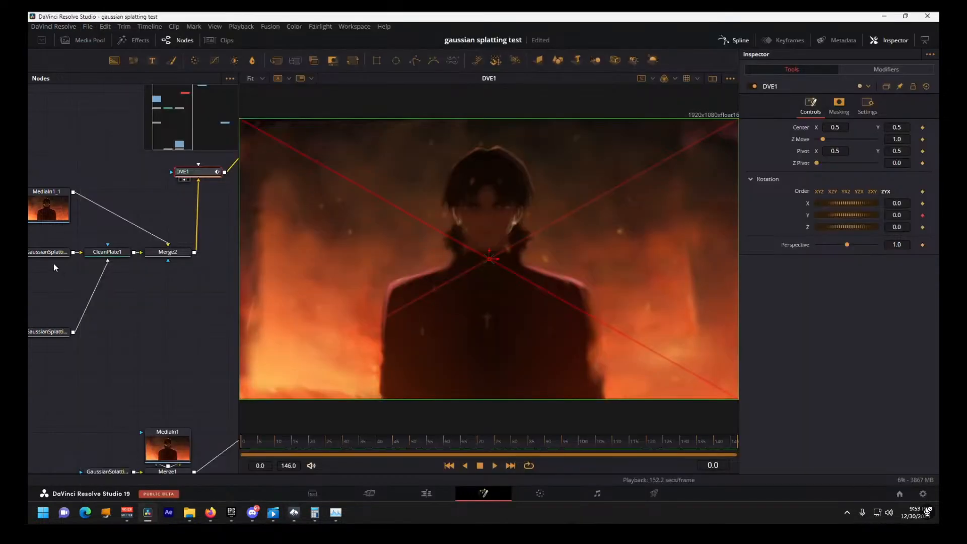
Examine the GaussianSplatting2, CleanPlate1, Merge2 and GaussianSplatting3 outputs one by one in the viewer, ending on CleanPlate1
key(1)
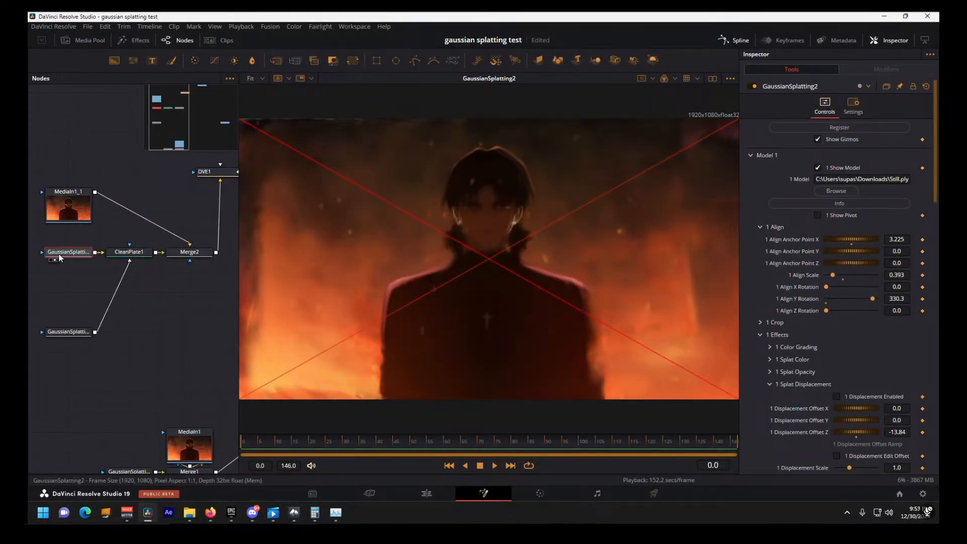
key(1)
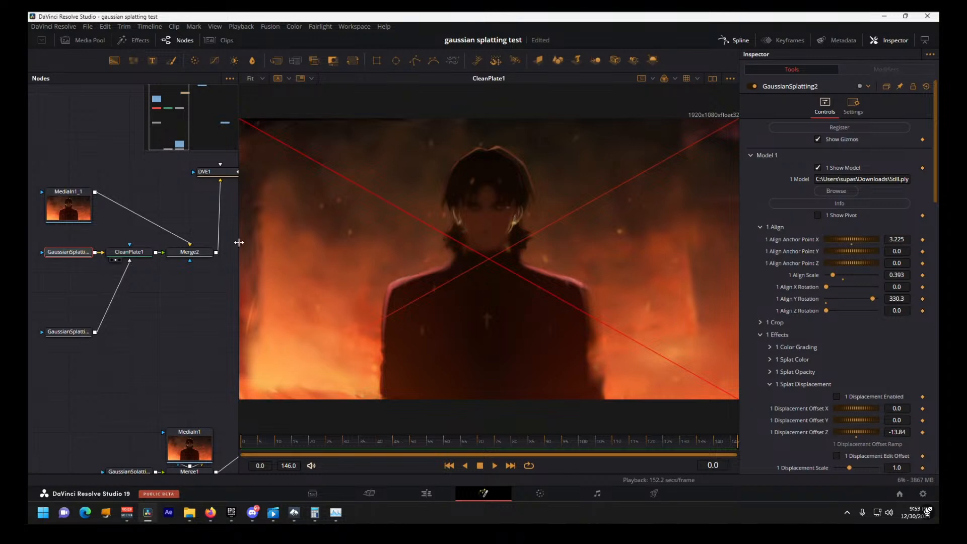
click(131, 248)
key(1)
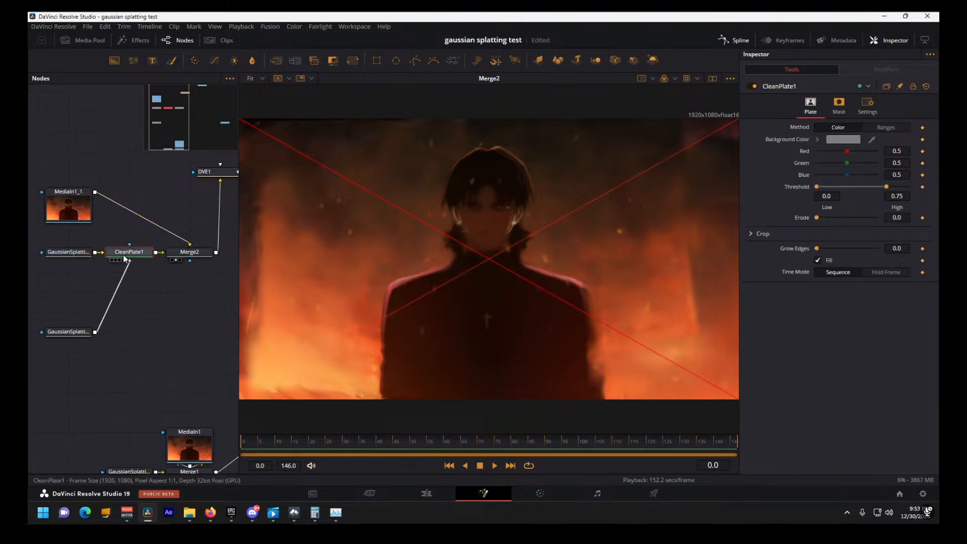
drag(79, 333, 481, 321)
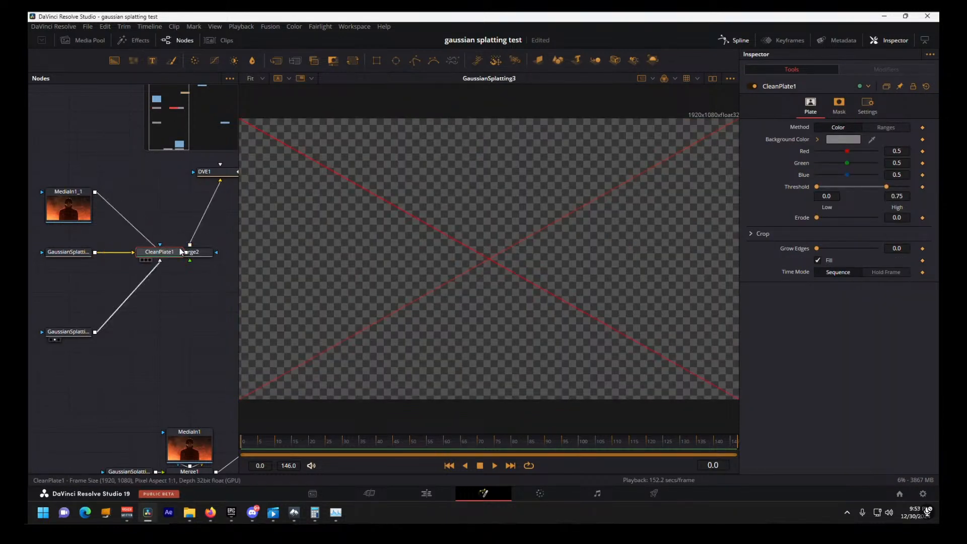
key(1)
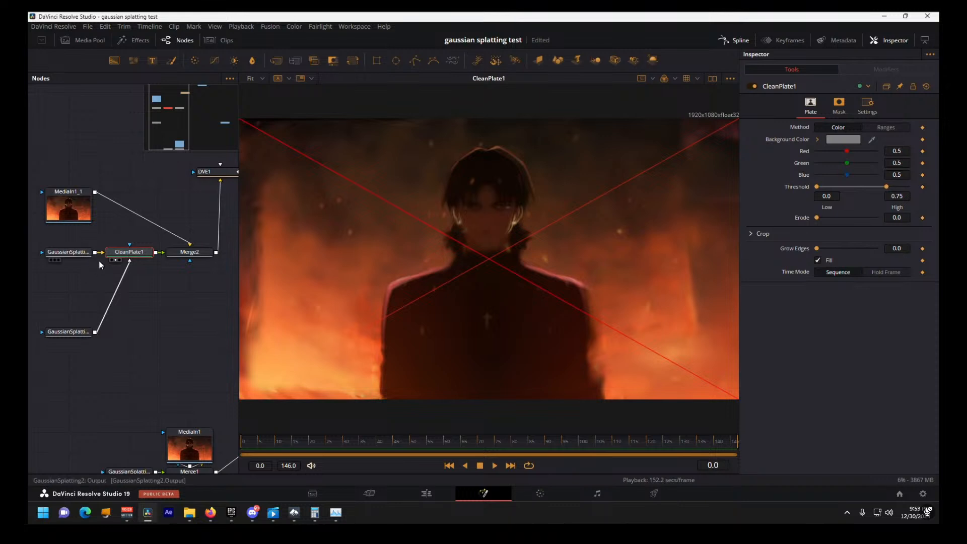
Disconnect GaussianSplatting3 from CleanPlate1, reconnect it, and select Merge2
drag(129, 264, 129, 262)
drag(96, 332, 130, 262)
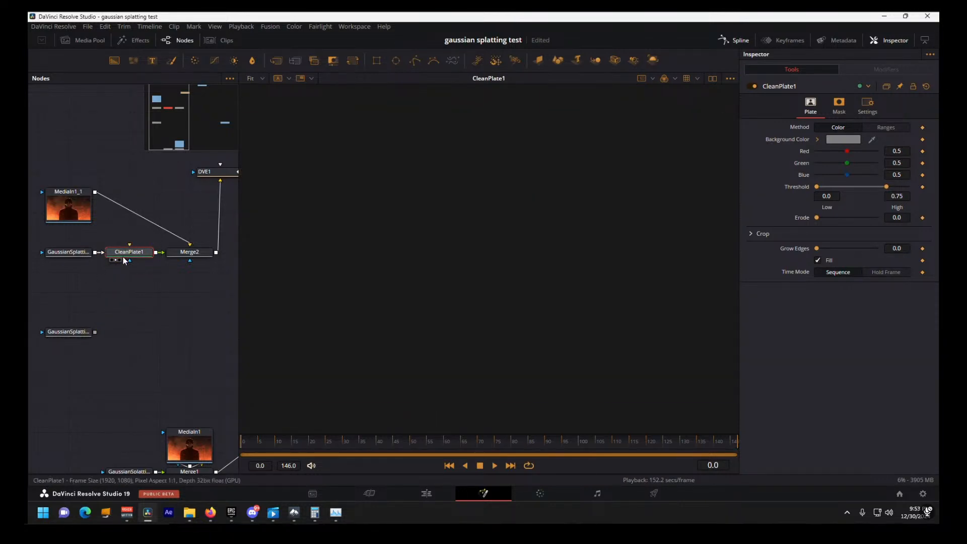
click(188, 253)
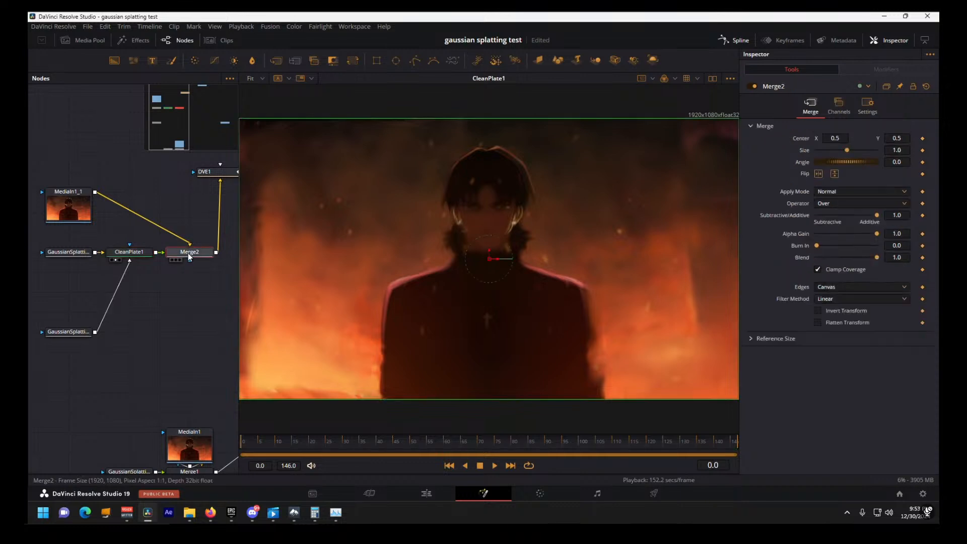
Set GaussianSplatting2's Noise Amplitude for model 1 to 1.097
click(70, 254)
scroll(786, 348, down, 6)
scroll(787, 346, up, 3)
scroll(797, 251, down, 5)
scroll(796, 254, down, 1)
drag(895, 311, 931, 312)
Set model 1's Noise Shape Size to 0.124, X and Z Scale to 3.0 and Center X to 0.122, and disable the noise
scroll(848, 413, down, 2)
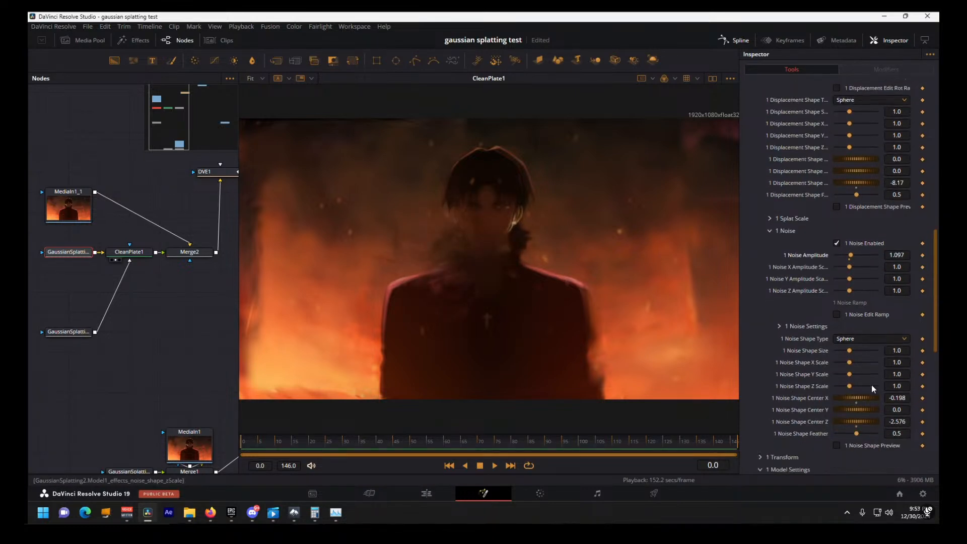
drag(856, 398, 905, 378)
mouse_move(850, 362)
mouse_down()
mouse_move(891, 359)
mouse_move(837, 350)
mouse_up()
click(837, 244)
Preview model 1's Splat Color with Shape Size 2.924, X Scale 1.319 and Center X -0.144, and disable the effect
scroll(820, 289, down, 2)
scroll(763, 355, up, 8)
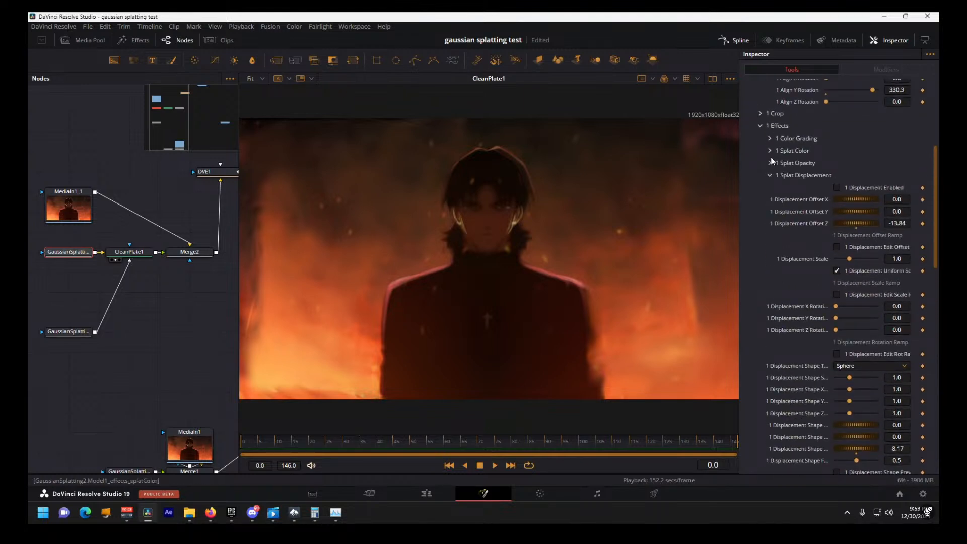
click(770, 157)
click(770, 150)
click(838, 164)
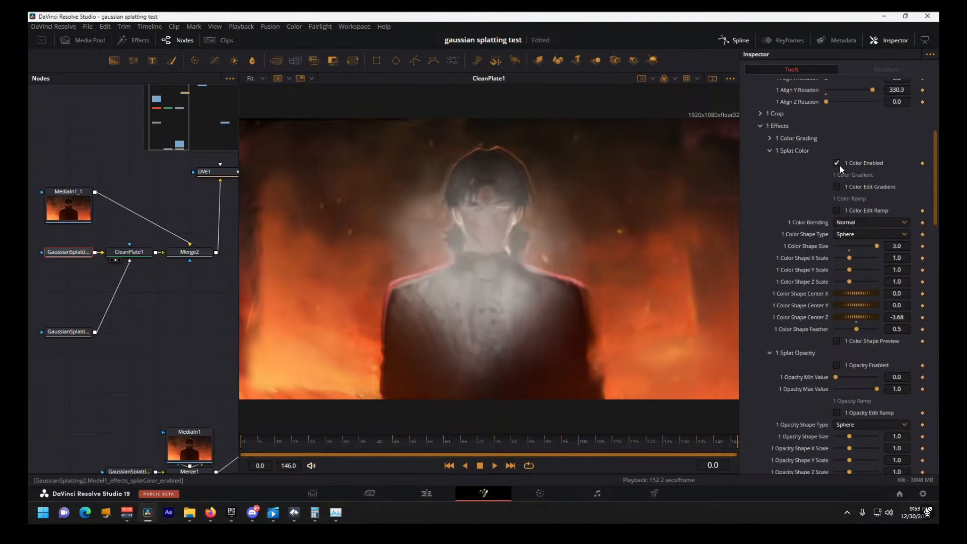
drag(877, 246, 854, 259)
mouse_move(860, 294)
mouse_down()
mouse_move(821, 294)
mouse_move(894, 293)
mouse_move(856, 293)
mouse_up()
click(837, 163)
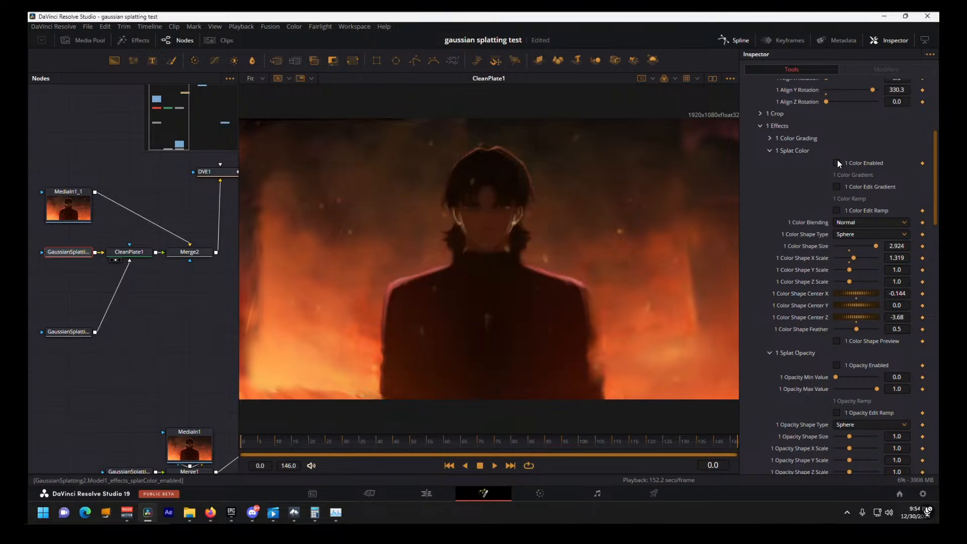
click(760, 125)
scroll(778, 285, down, 1)
scroll(775, 275, up, 1)
scroll(775, 277, down, 1)
mouse_move(846, 314)
mouse_down()
mouse_move(876, 315)
mouse_move(820, 315)
mouse_move(857, 314)
mouse_up()
key(ctrl+z)
scroll(826, 237, up, 2)
scroll(826, 237, up, 2)
click(761, 223)
click(762, 222)
click(761, 223)
click(757, 208)
Collapse the Splat Color, Splat Opacity, Splat Displacement and Noise groups in model 1's Effects
scroll(769, 232, down, 1)
click(769, 196)
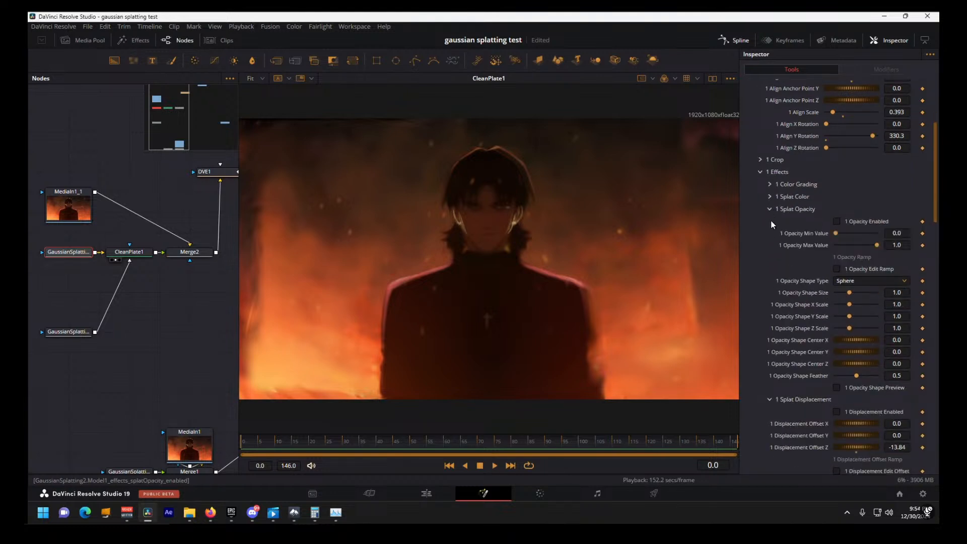
click(770, 209)
click(837, 233)
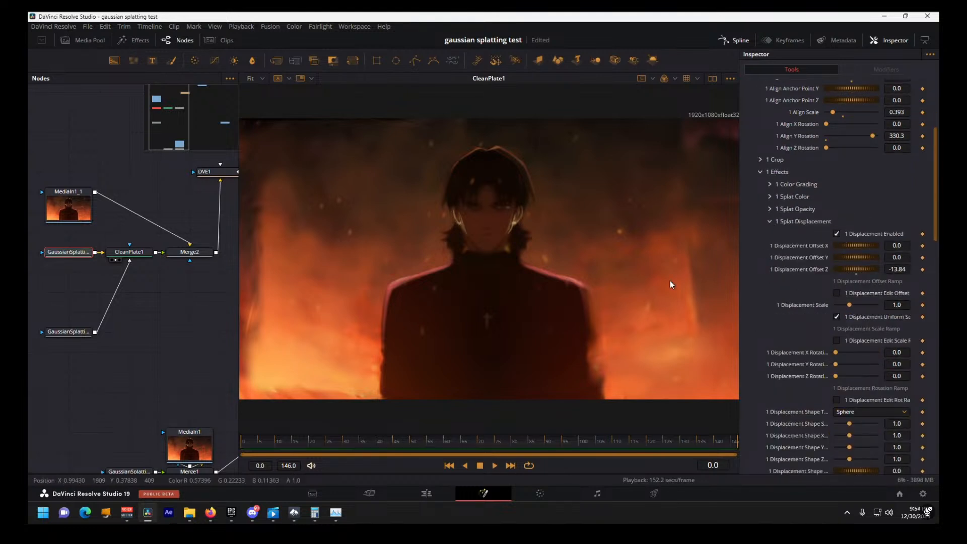
click(770, 220)
scroll(780, 311, down, 3)
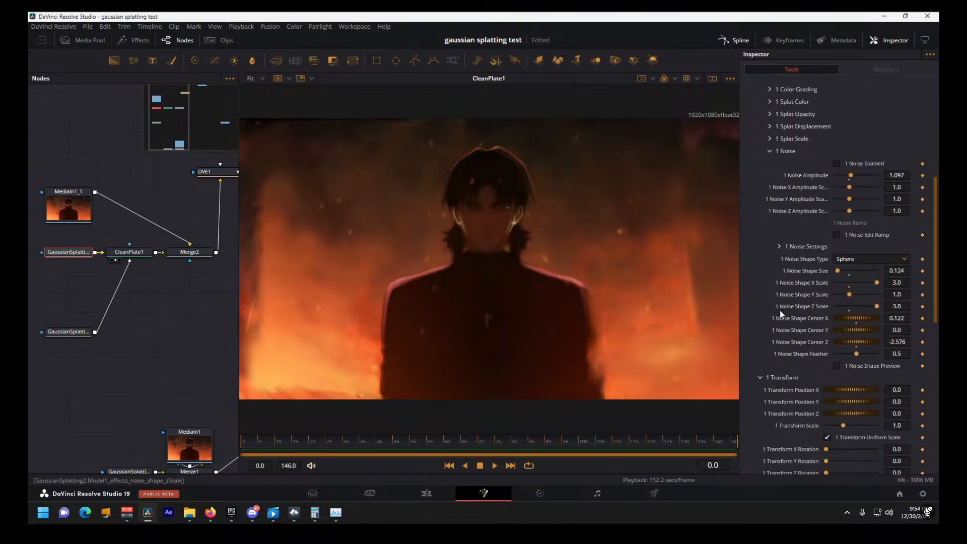
click(769, 150)
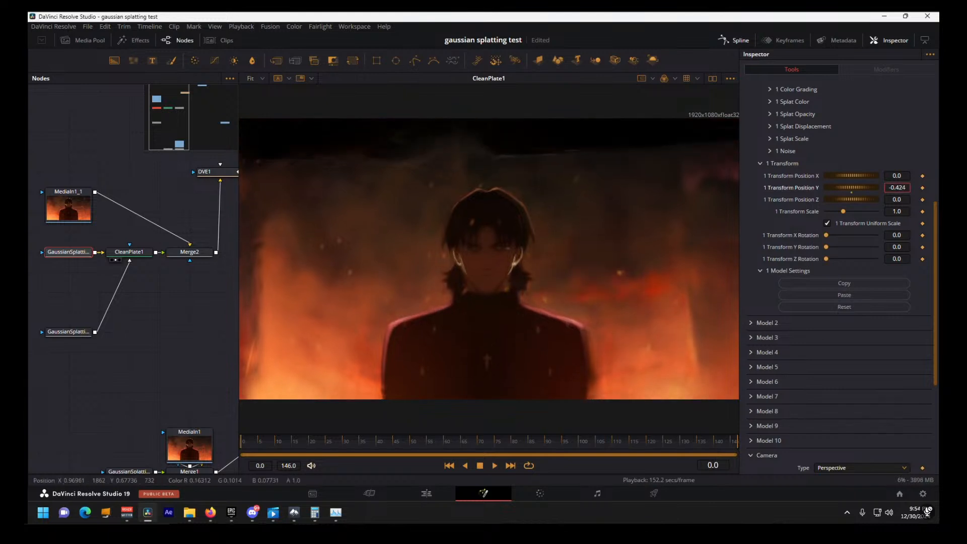
Try moving model 1 with Transform Position Y at -0.424 and adjusting its Y Rotation, and restore the transform
mouse_move(826, 246)
mouse_down()
mouse_move(875, 247)
mouse_move(826, 247)
mouse_up()
scroll(826, 154, up, 1)
scroll(822, 149, up, 5)
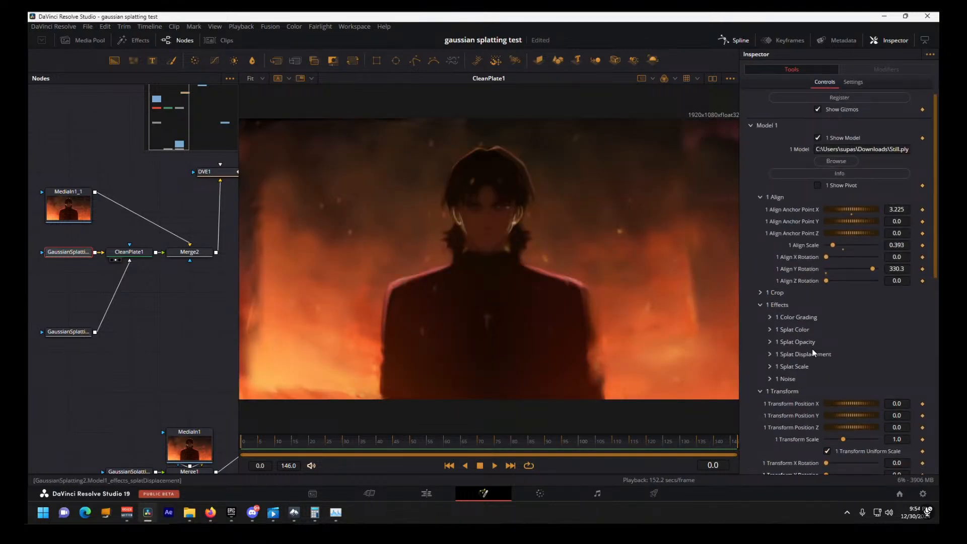
Switch to the Loose project, scrub the composition near frame 41, and play the end of Compound Clip 16 on the Edit page
key(alt+Tab)
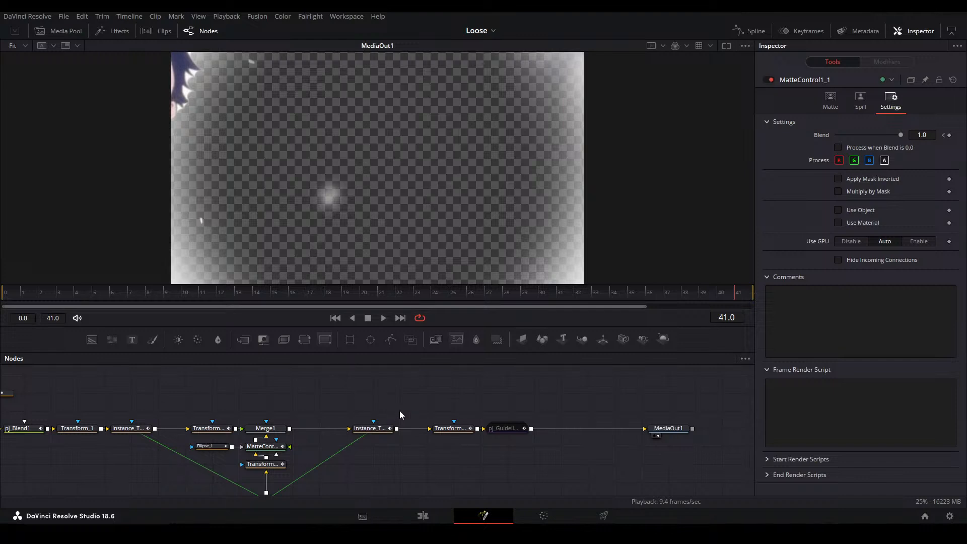
drag(719, 301, 748, 293)
click(423, 515)
click(519, 366)
key(space)
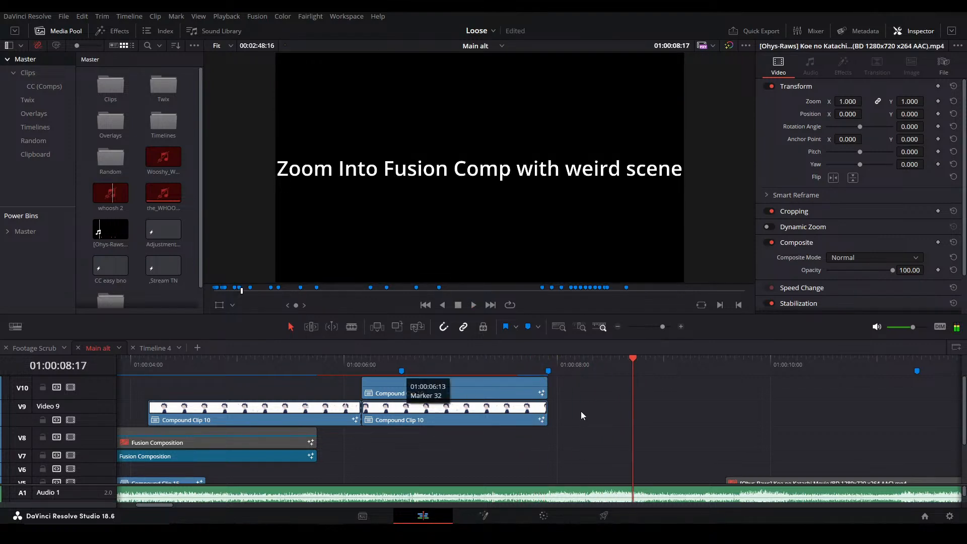
Step frame by frame through the end of Compound Clip 16 around 01:00:07:20 and save the project
click(531, 372)
key(Right)
key(Right)
key(Right)
key(Right)
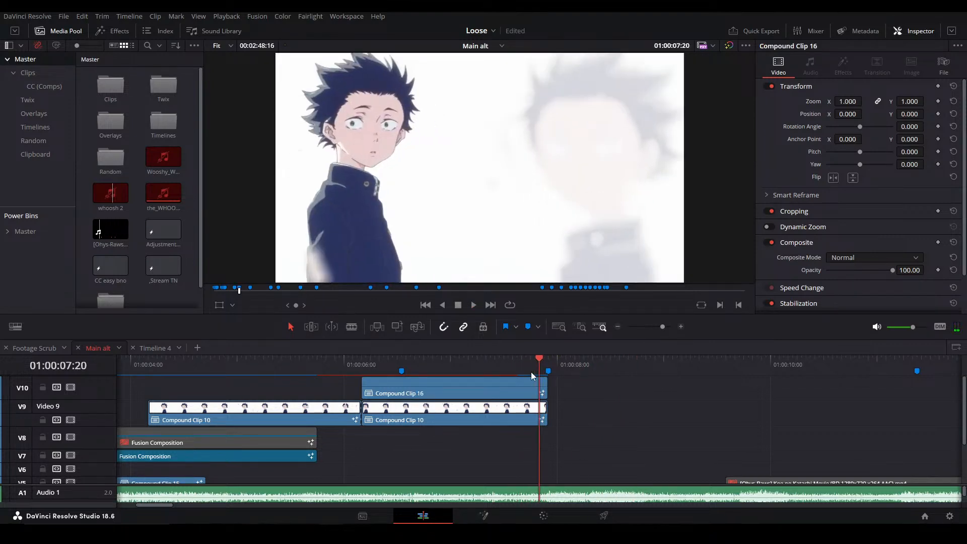
key(Left)
key(Left)
key(Left)
key(Left)
key(Right)
key(Right)
key(Right)
key(ctrl+s)
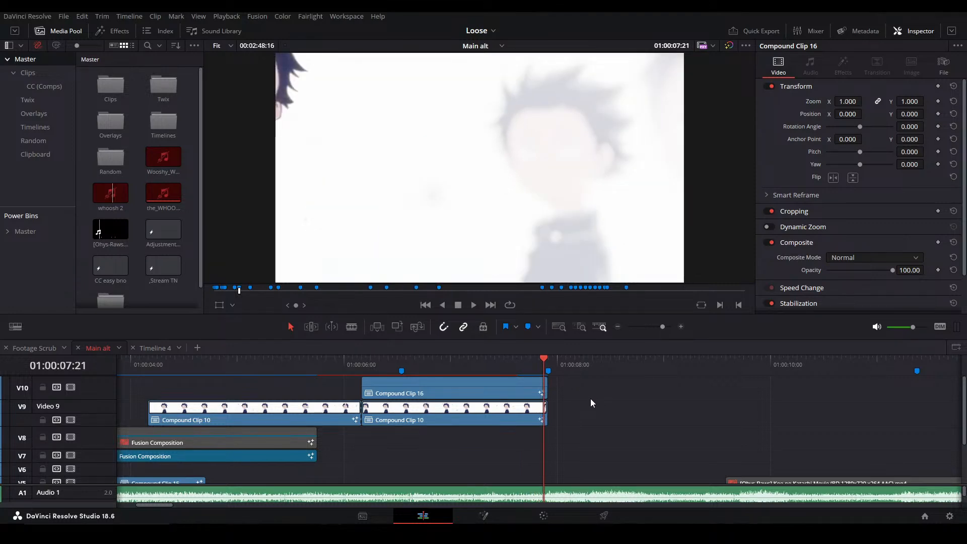
Open Compound Clip 16 in Fusion and select its Ellipse_1 and MatteControl1_1 nodes
click(516, 393)
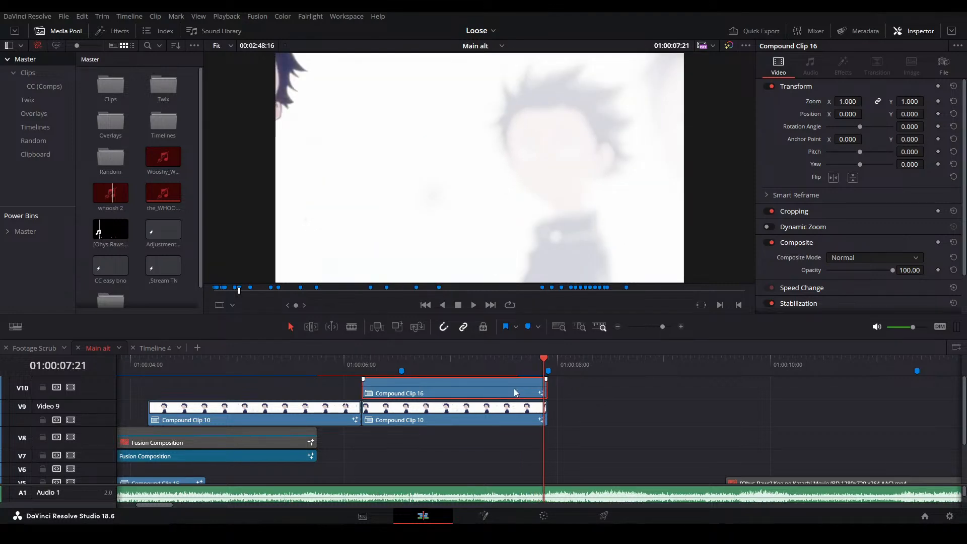
key(shift+5)
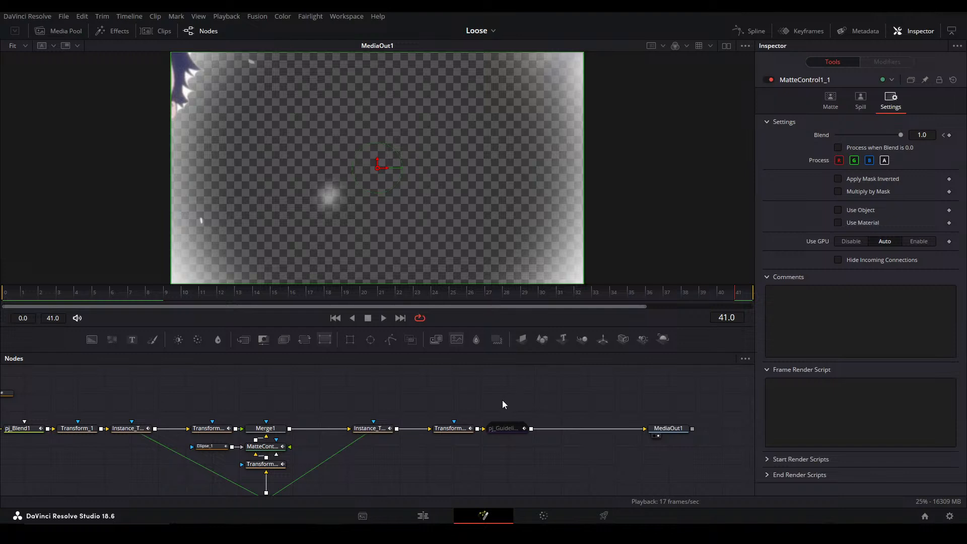
click(423, 517)
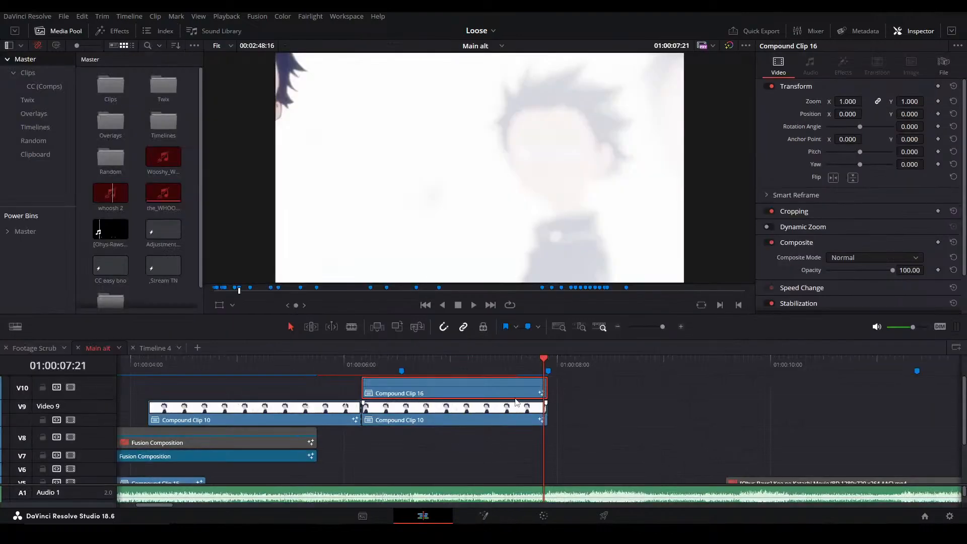
scroll(572, 448, left, 1)
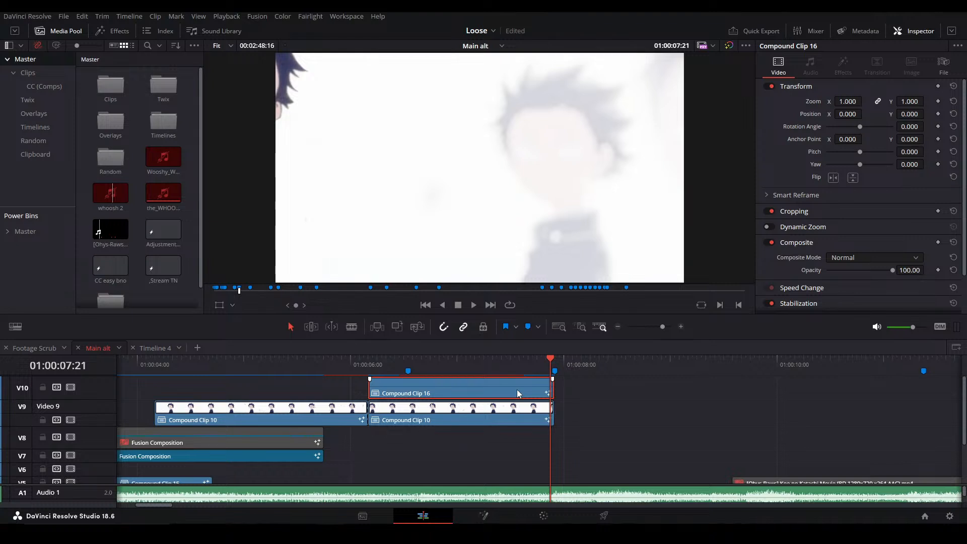
key(shift+5)
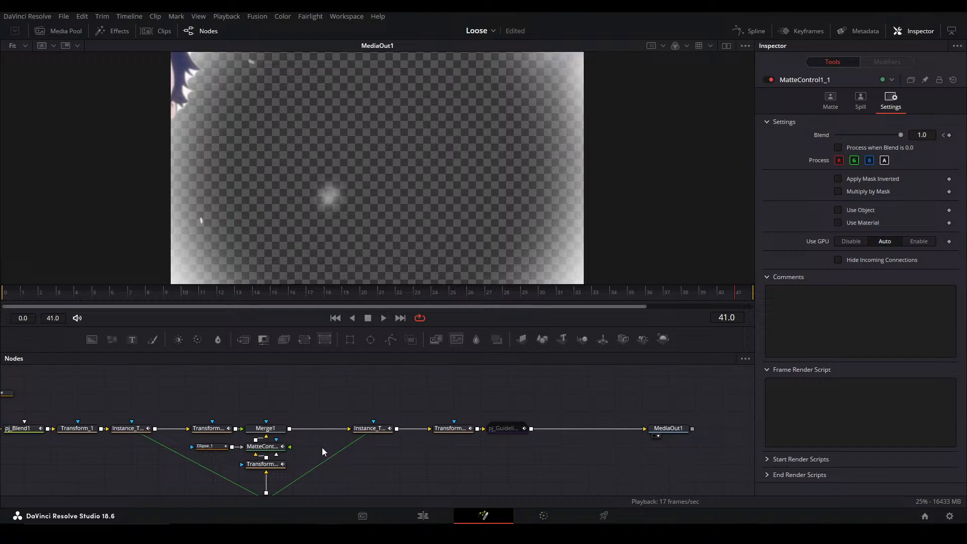
drag(187, 453, 280, 451)
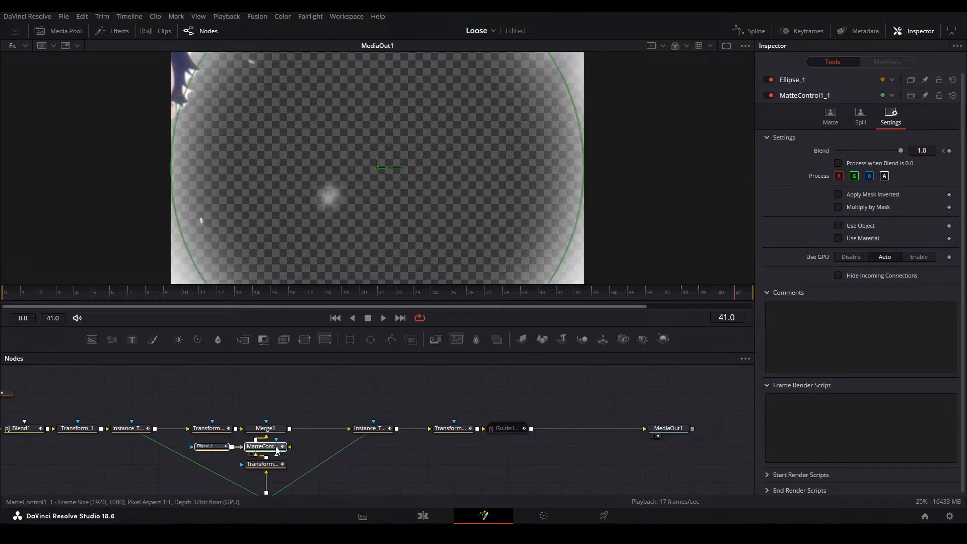
Return to the Edit page, play Compound Clip 16's ending, park the playhead at 01:00:07:22, and save the project
key(shift+4)
click(599, 421)
key(ctrl+s)
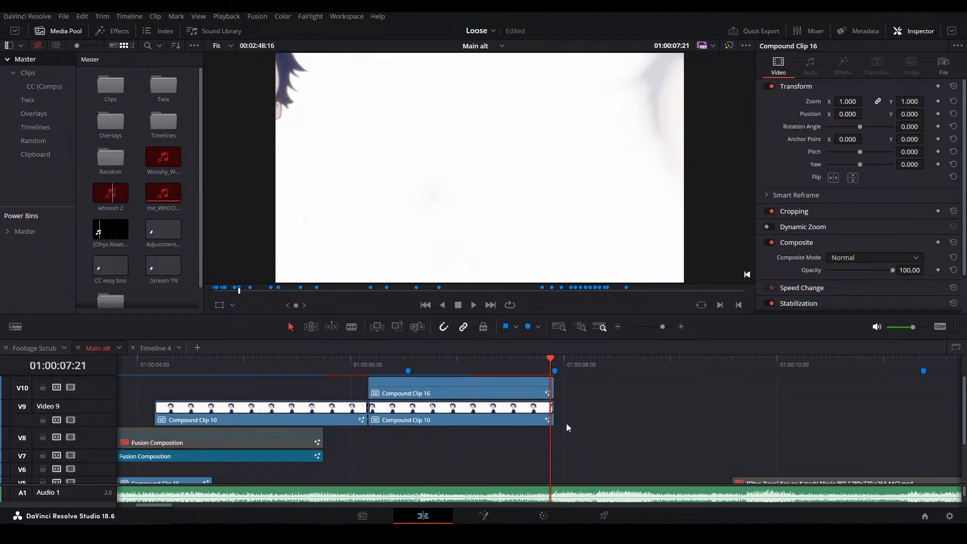
click(559, 446)
click(534, 367)
key(space)
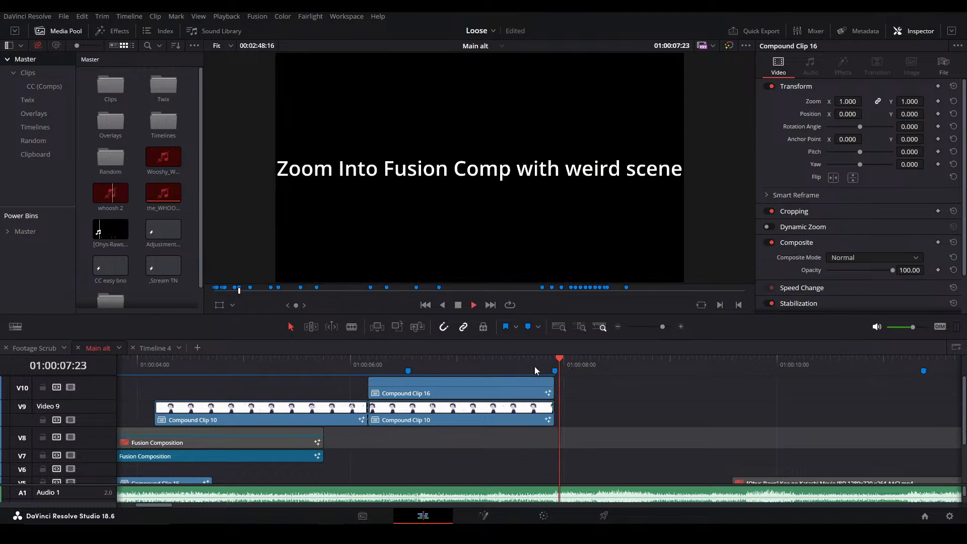
click(557, 362)
key(ctrl+s)
Look over the timeline clips following Compound Clip 16 and move the playhead to 01:00:07:19
mouse_move(635, 443)
mouse_down()
mouse_move(515, 416)
mouse_move(403, 416)
mouse_up()
click(117, 278)
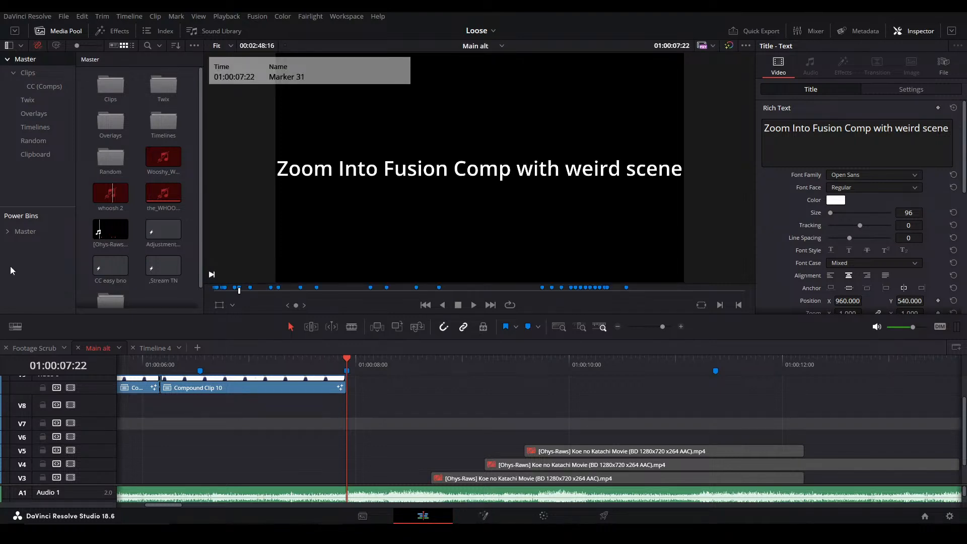
drag(411, 416, 539, 483)
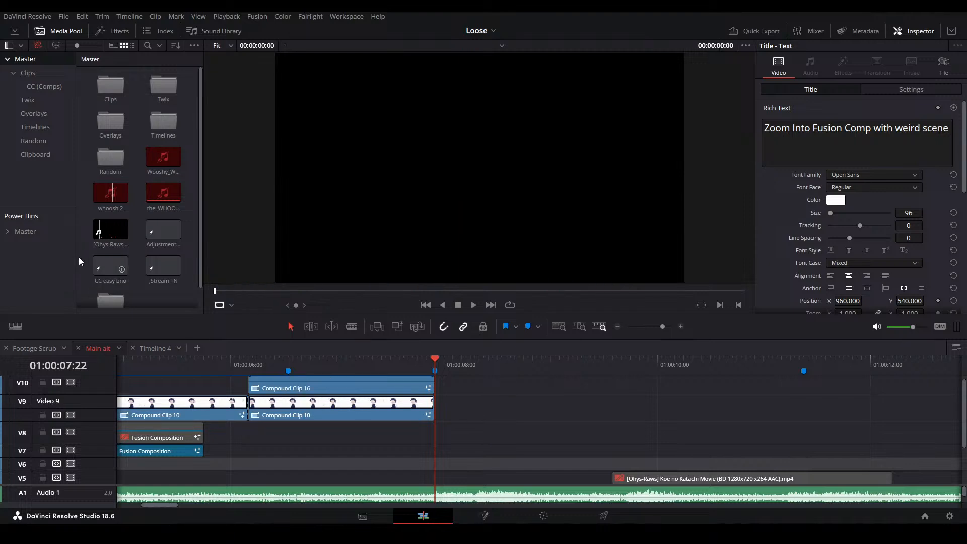
click(421, 362)
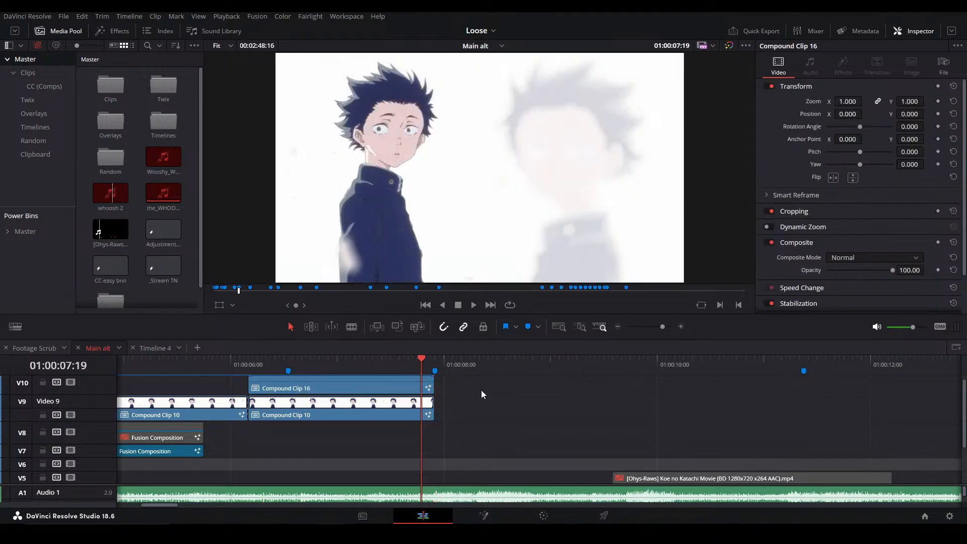
Move the playhead to 01:00:49:00 and open the short compound clip under the adjustment clip in Fusion
key(space)
click(436, 368)
drag(798, 478, 668, 422)
scroll(669, 417, down, 5)
scroll(688, 410, down, 1)
mouse_move(775, 410)
mouse_down()
mouse_move(497, 460)
mouse_move(332, 453)
mouse_up()
drag(795, 423, 217, 372)
drag(886, 418, 586, 410)
drag(579, 363, 720, 362)
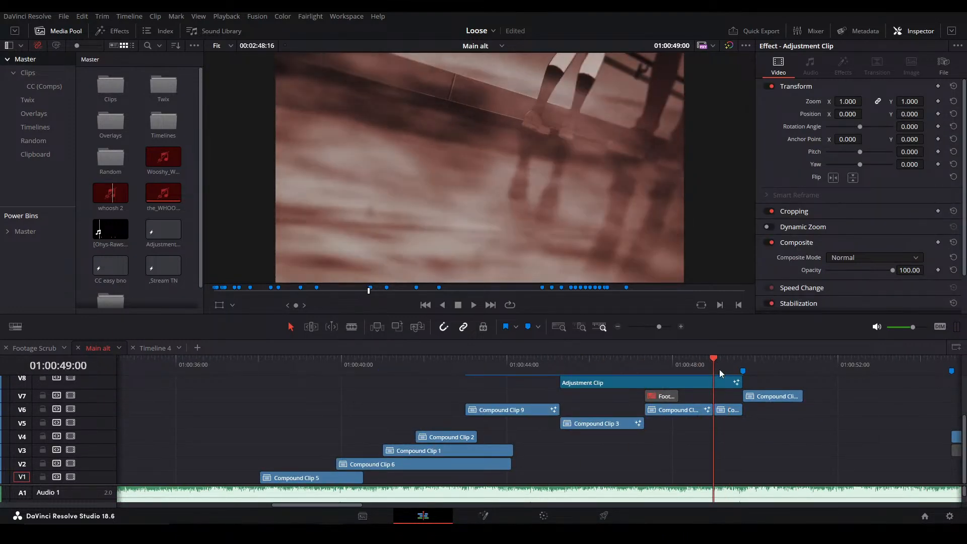
click(731, 411)
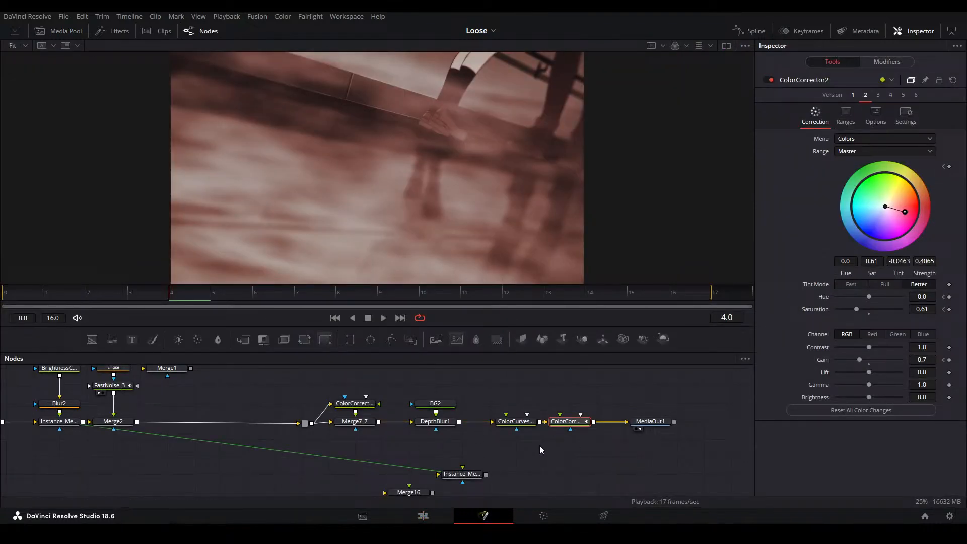
Shift the nodes downstream of Merge7_7 to make room after it, and display Merge7_7 in the viewer
drag(610, 435, 491, 425)
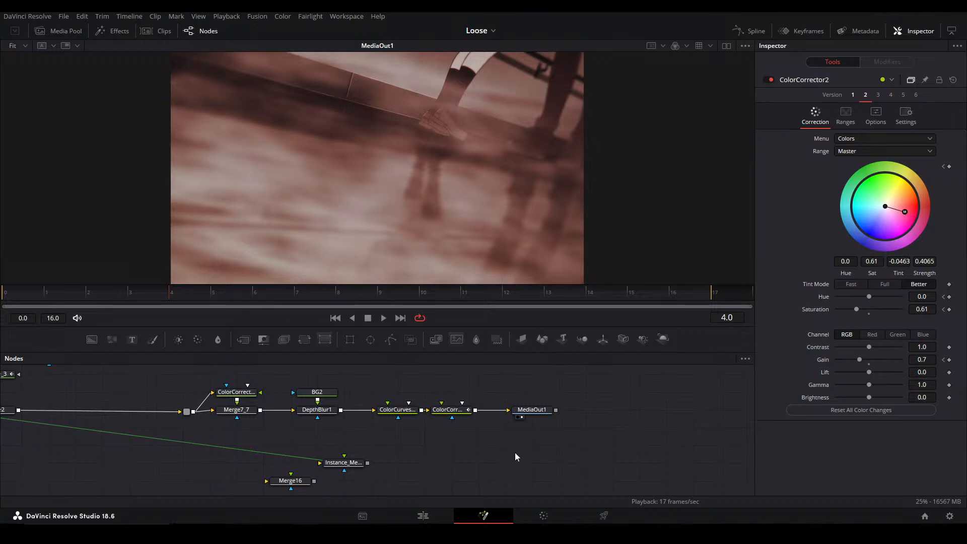
drag(528, 416, 582, 414)
click(234, 410)
key(1)
drag(174, 421, 642, 373)
drag(233, 409, 315, 411)
click(327, 428)
drag(258, 435, 229, 418)
click(259, 426)
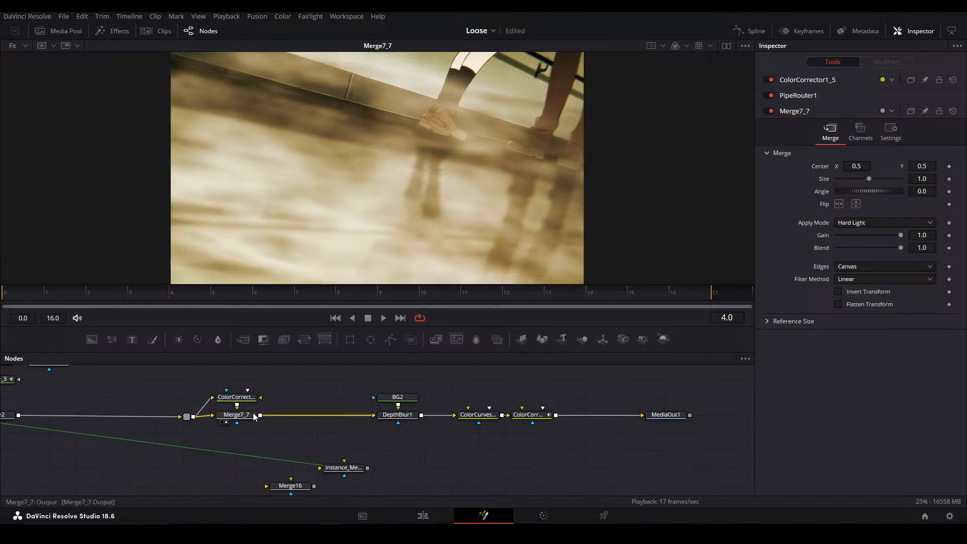
Insert a Merge node between Merge7_7 and DepthBlur1 and connect a new Background node to its foreground
click(287, 417)
key(m)
click(321, 396)
key(b)
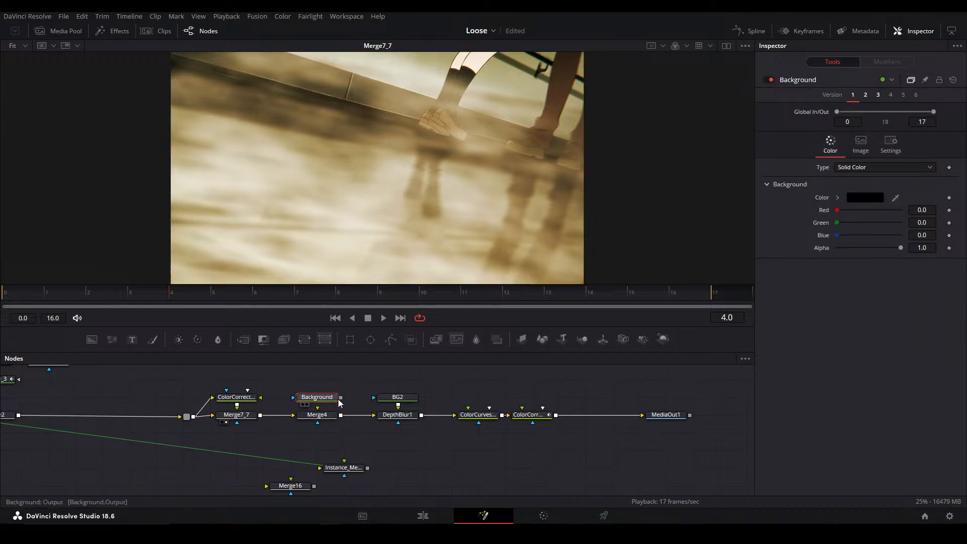
drag(342, 399, 318, 409)
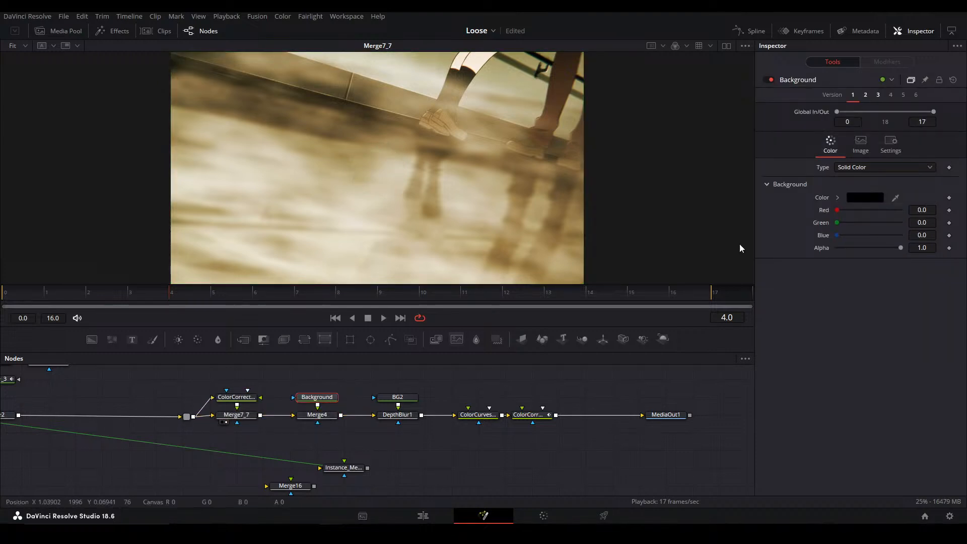
Switch the new Background node to its version 2 linear gradient and display Merge4's output
click(862, 96)
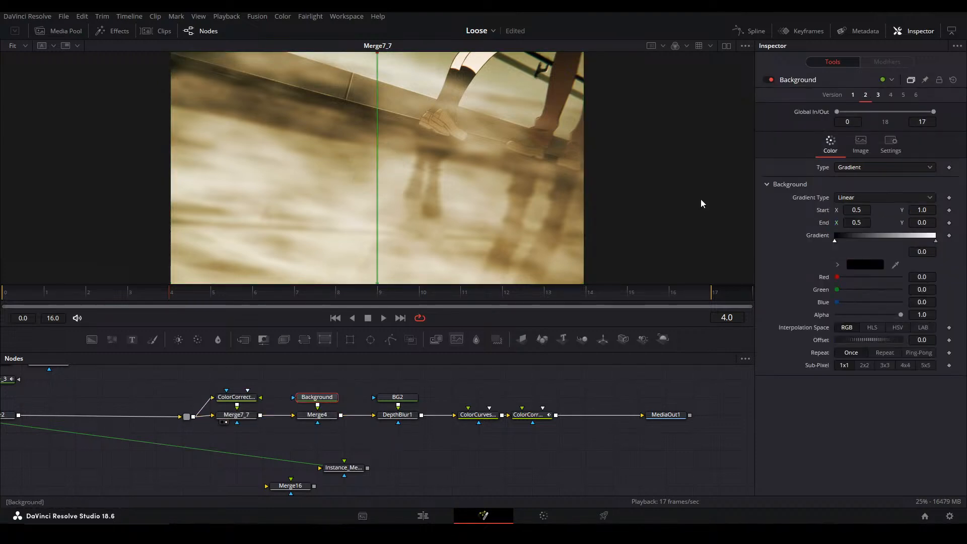
click(325, 415)
key(1)
click(323, 399)
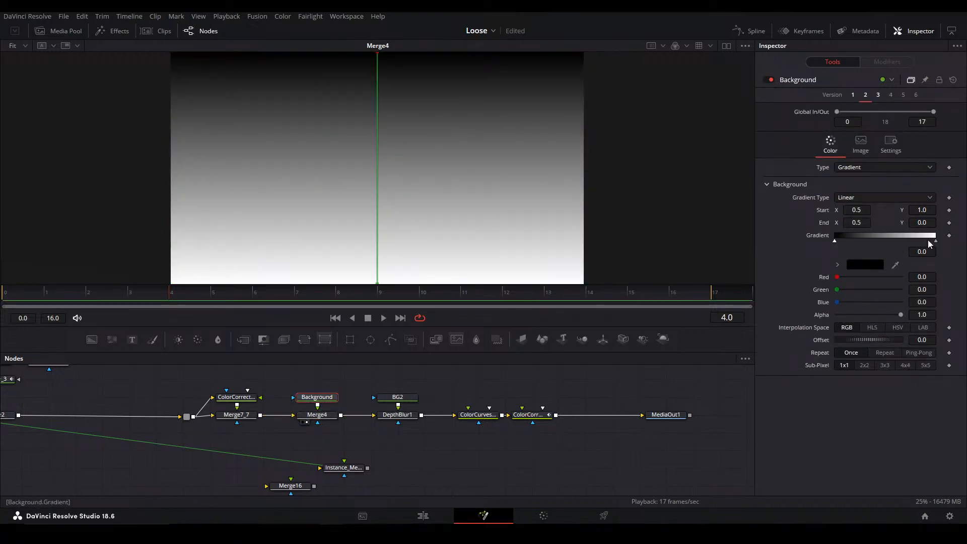
Give the Background gradient black ends around a white middle stop and set Merge4's apply mode to Multiply
mouse_move(936, 242)
mouse_down()
mouse_move(880, 242)
mouse_move(935, 241)
mouse_up()
click(928, 237)
click(837, 265)
click(836, 336)
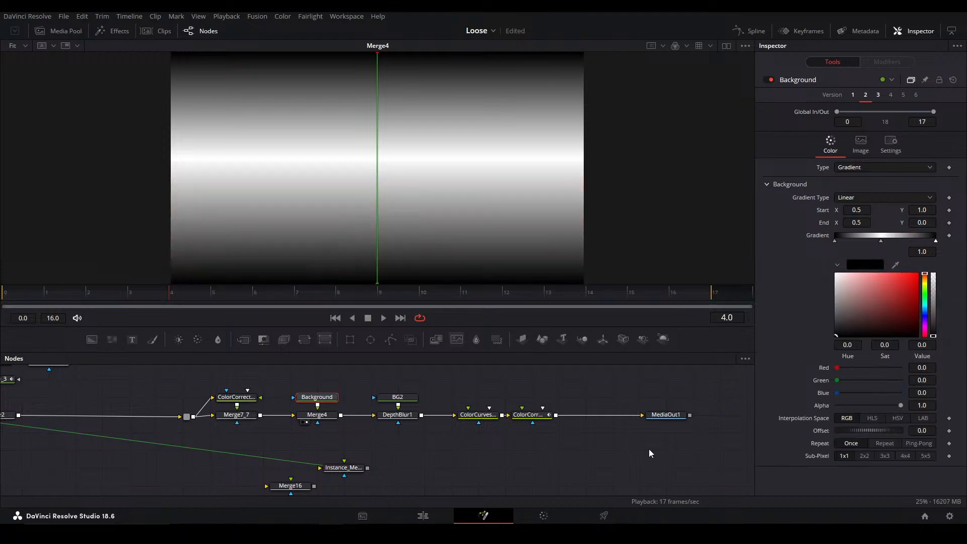
click(323, 416)
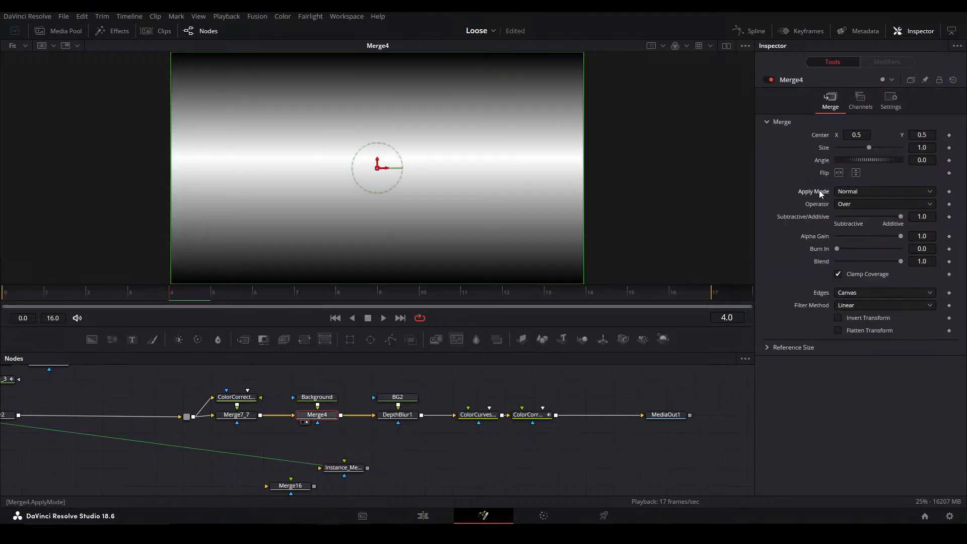
key(ctrl+z)
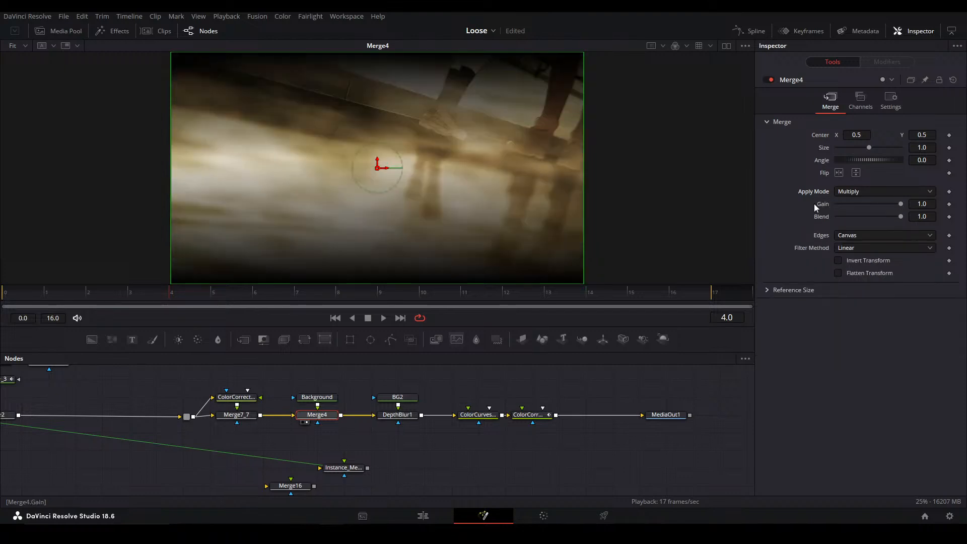
Tilt the Background gradient from about 0.709, 1.215 to about 0.355, -0.265 and set its offset to -0.271
click(330, 424)
click(325, 401)
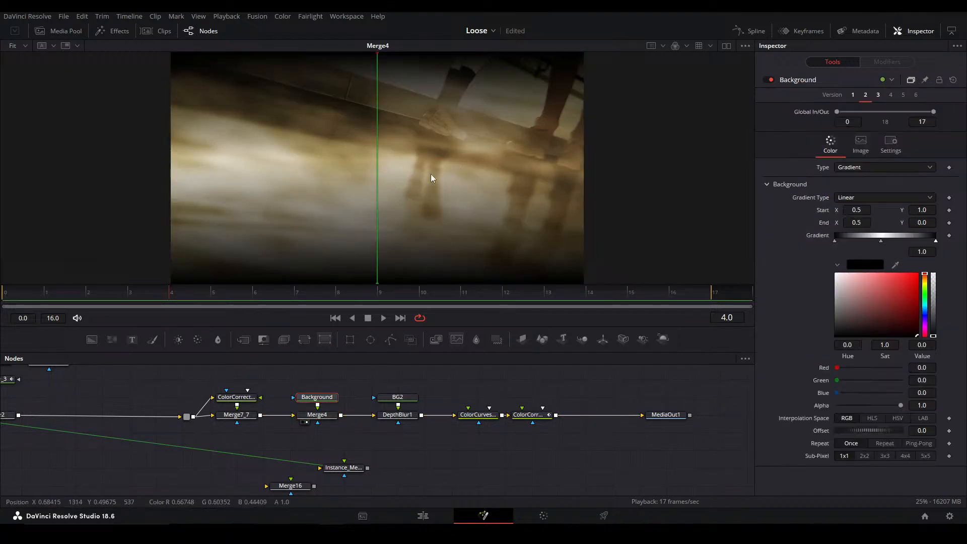
drag(377, 53, 530, 51)
mouse_move(377, 283)
mouse_down()
mouse_move(440, 218)
mouse_move(495, 128)
mouse_move(390, 256)
mouse_move(388, 274)
mouse_up()
drag(524, 113, 463, 181)
mouse_move(922, 432)
mouse_down()
mouse_move(954, 432)
mouse_move(880, 432)
mouse_up()
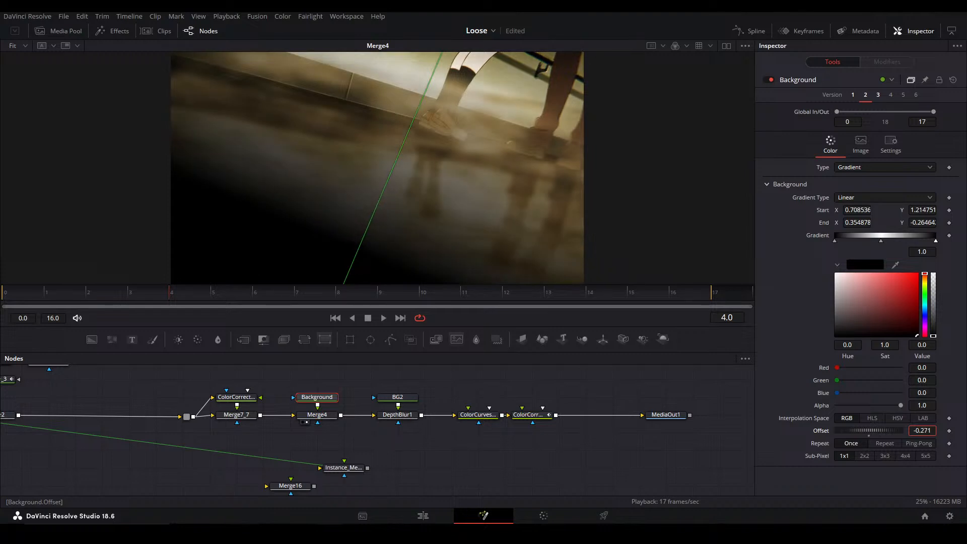
click(373, 469)
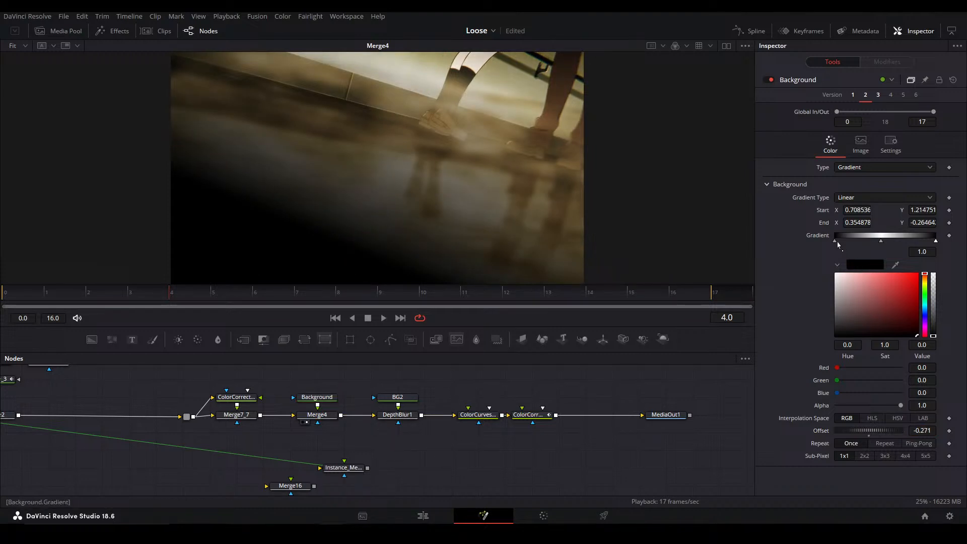
Lighten the Background gradient's two black end stops to dark grey, with the last stop's value at 0.252
click(834, 241)
drag(841, 305, 789, 329)
click(936, 241)
drag(880, 304, 799, 321)
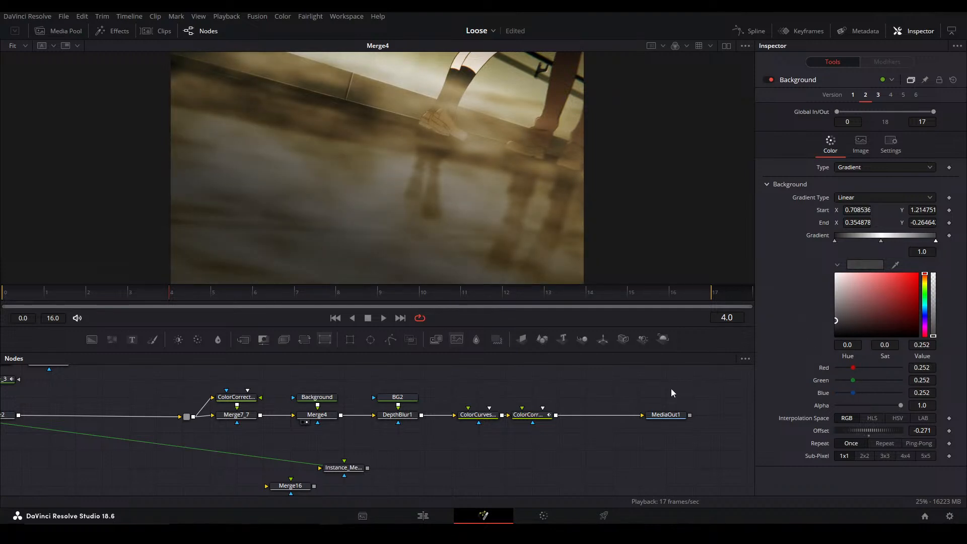
Display MediaOut1 and reposition the Background gradient to start at about 0.717, 1.457 and end at about 0.498, -0.375
click(665, 415)
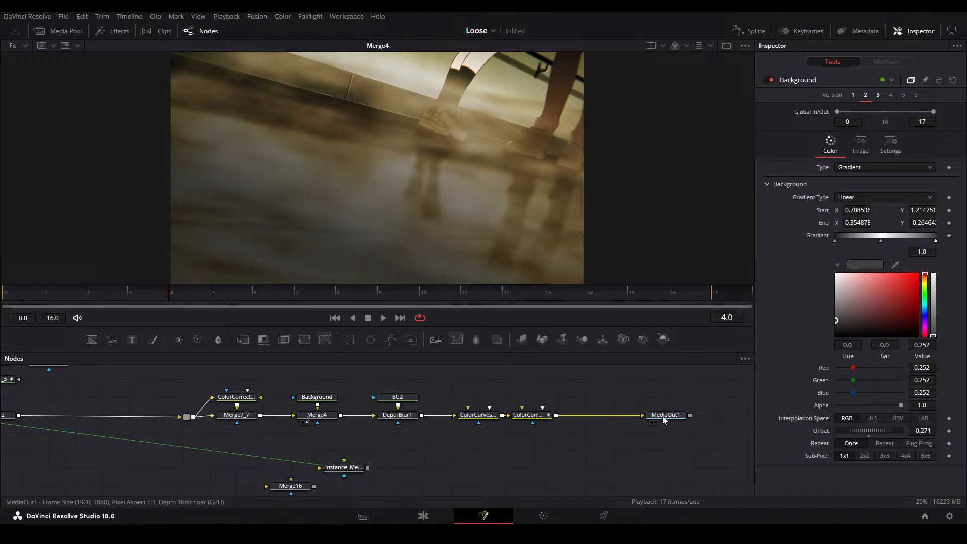
key(1)
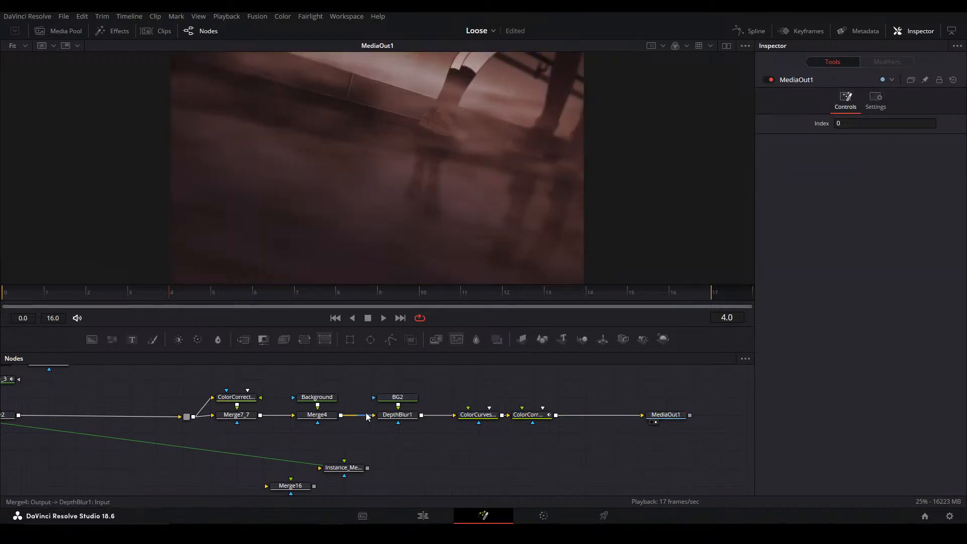
click(320, 398)
drag(395, 241, 431, 222)
drag(452, 179, 423, 265)
drag(460, 204, 440, 153)
scroll(446, 155, down, 2)
drag(445, 212, 478, 124)
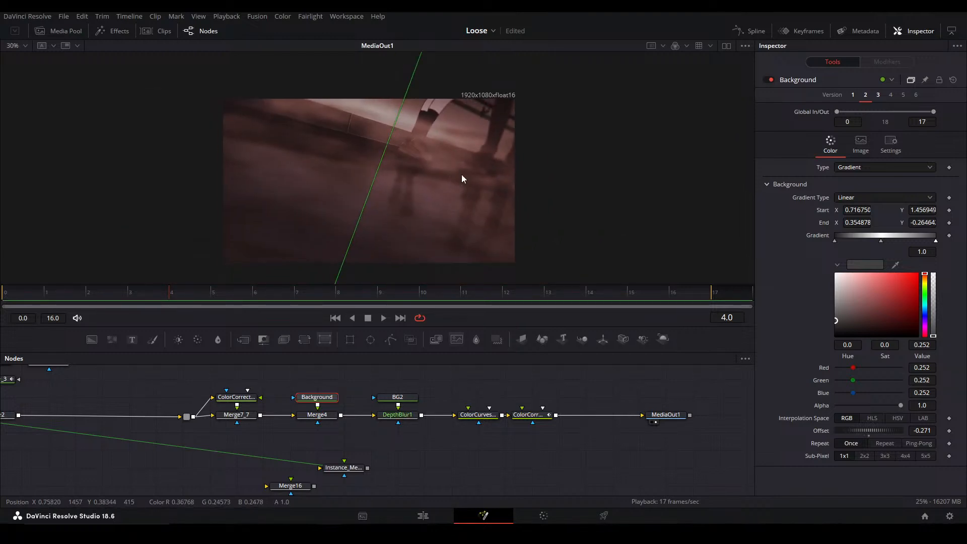
drag(438, 226, 499, 253)
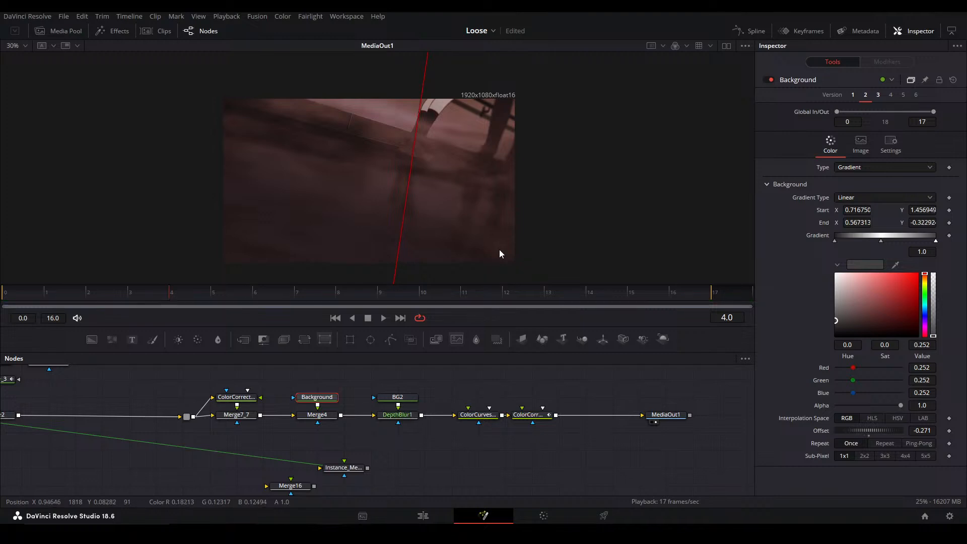
drag(470, 238, 468, 237)
drag(452, 170, 451, 158)
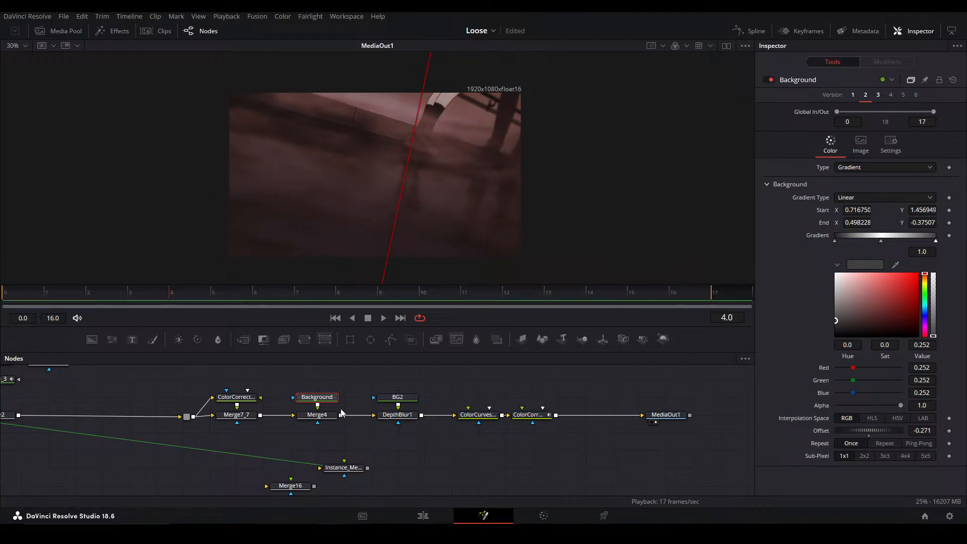
Try the Overlay apply mode on Merge4 and switch it back to Multiply
click(325, 414)
click(856, 192)
scroll(872, 280, down, 3)
click(853, 298)
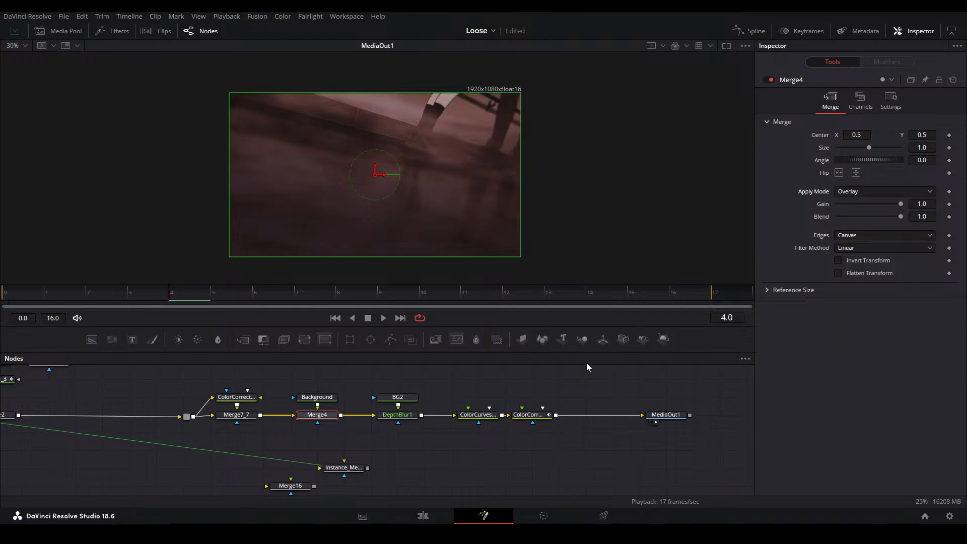
click(326, 398)
drag(424, 233, 422, 174)
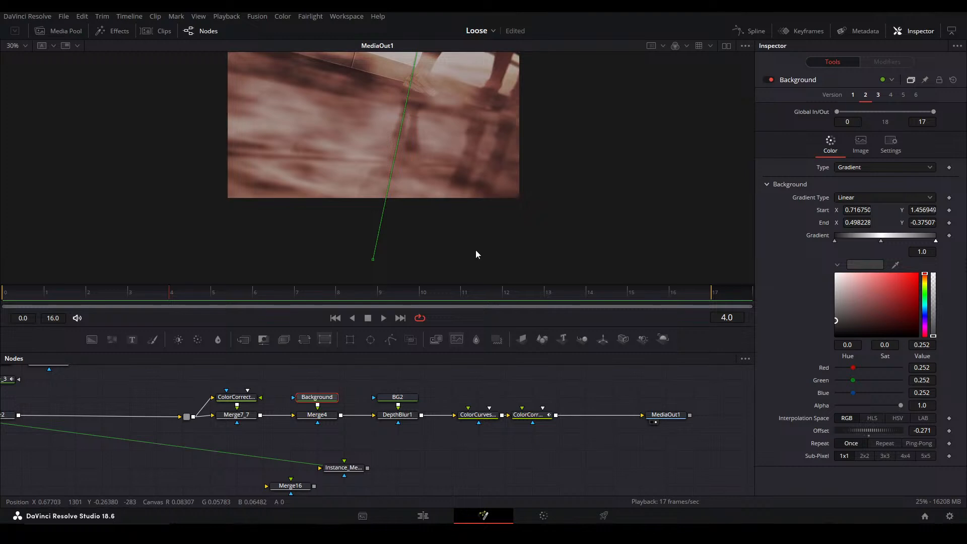
click(325, 419)
click(858, 191)
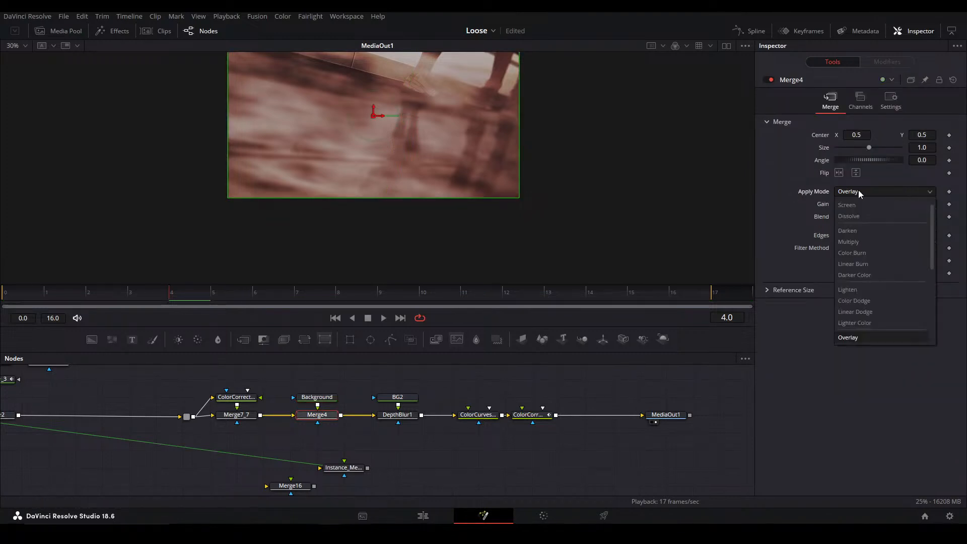
click(851, 241)
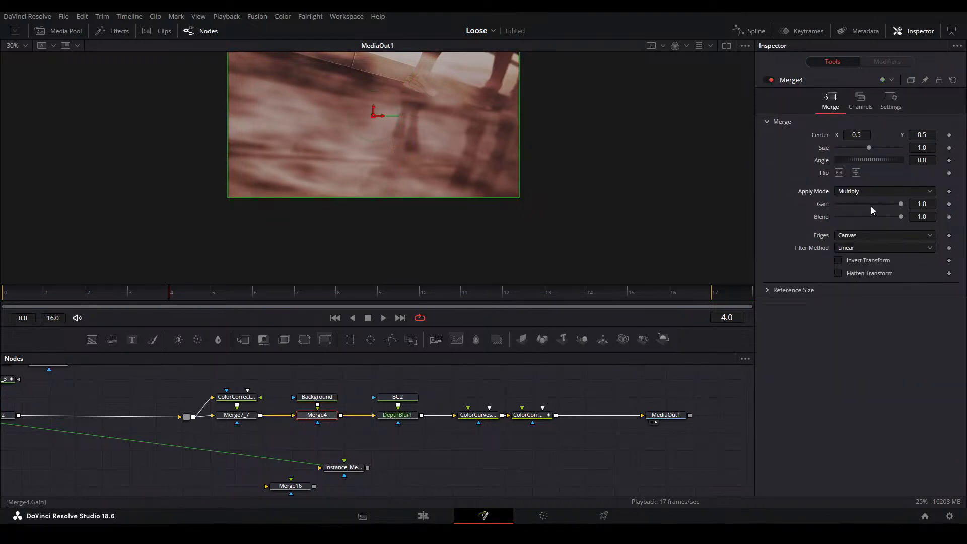
Widen the Background gradient's bright band by adding a pure white stop at about 0.602
click(316, 397)
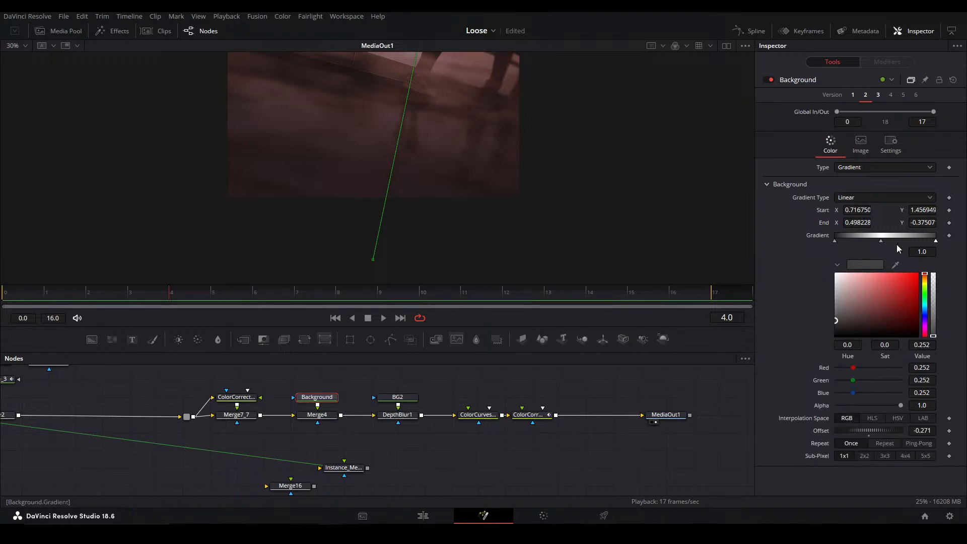
click(896, 236)
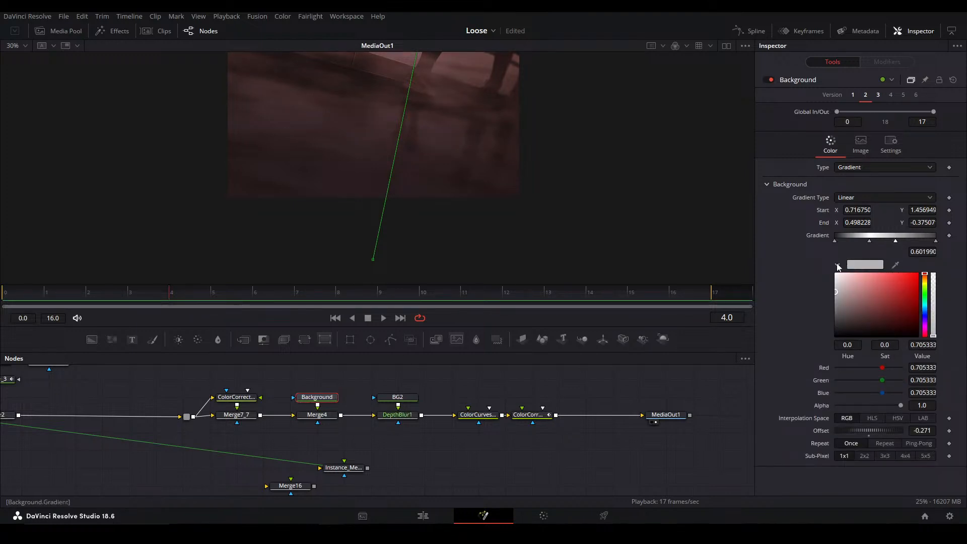
click(838, 266)
click(838, 266)
drag(841, 298, 758, 192)
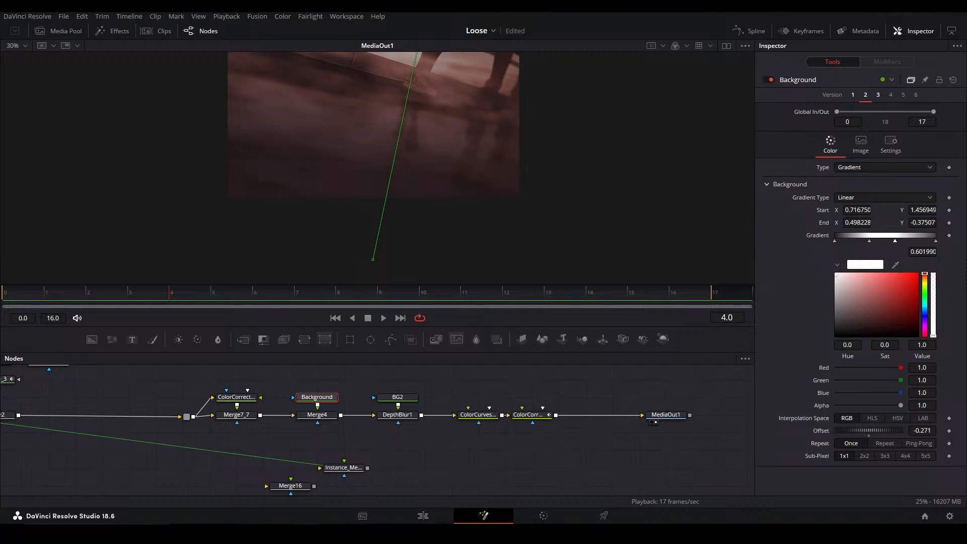
click(516, 394)
Move the Background gradient's start point to about 0.744, 1.364
drag(422, 191, 384, 253)
key(ctrl+f)
drag(433, 221, 440, 240)
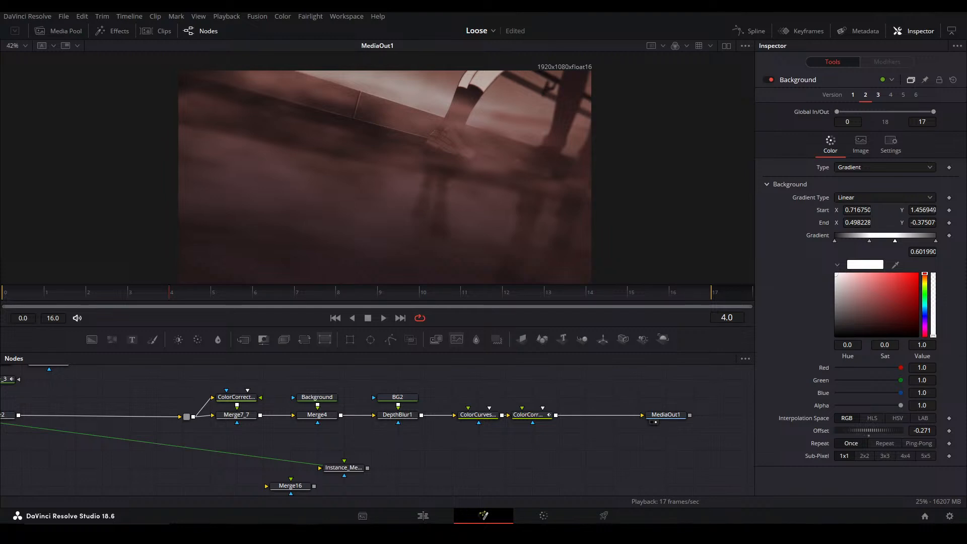
key(ctrl+f)
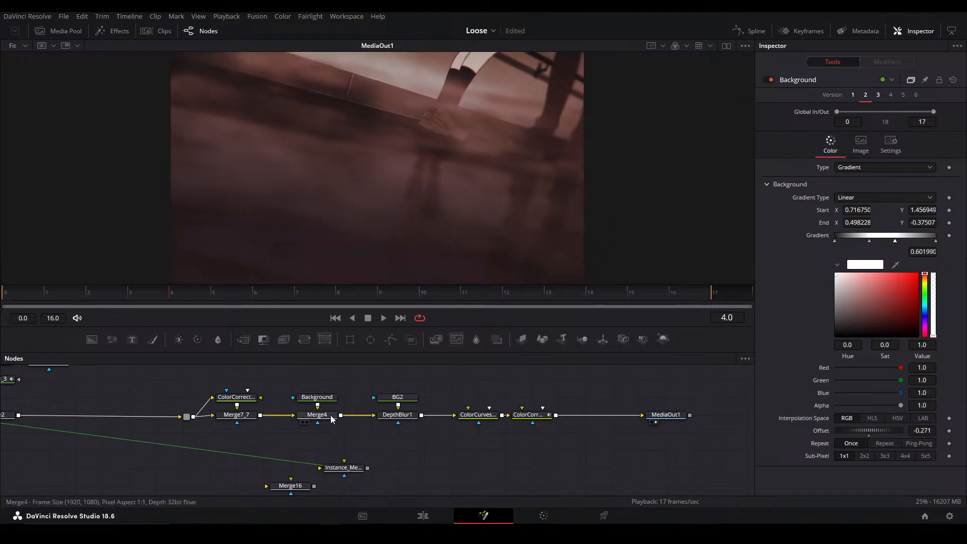
click(317, 396)
key(ctrl+z)
key(ctrl+z)
scroll(489, 174, down, 2)
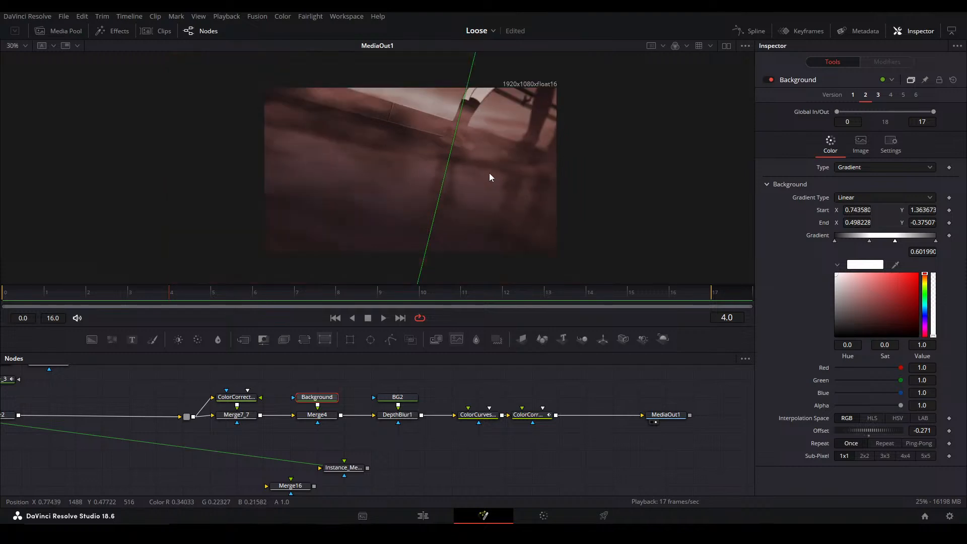
key(ctrl+f)
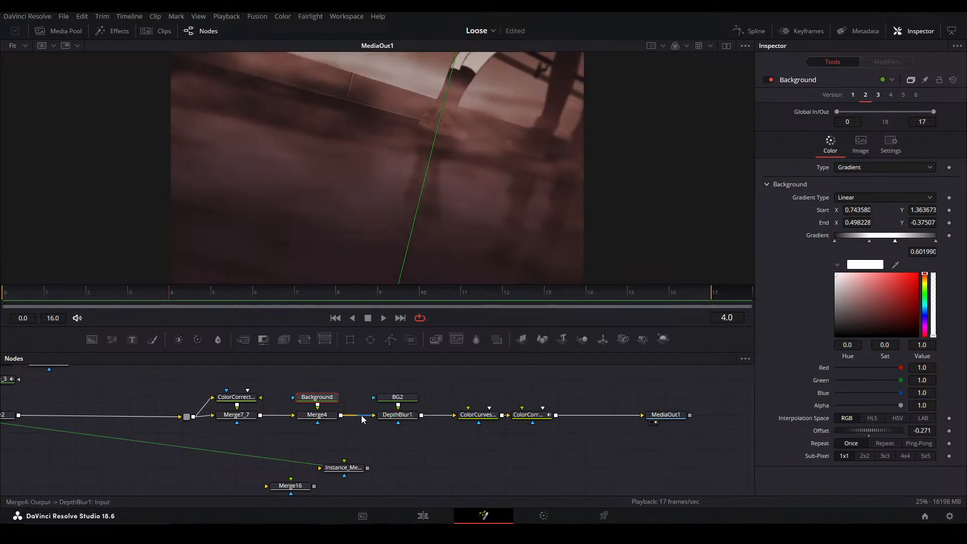
Reposition BG2's radial gradient to start at about 0.809, 0.854 and end at about -0.127, -0.119, and check frame 15
click(398, 397)
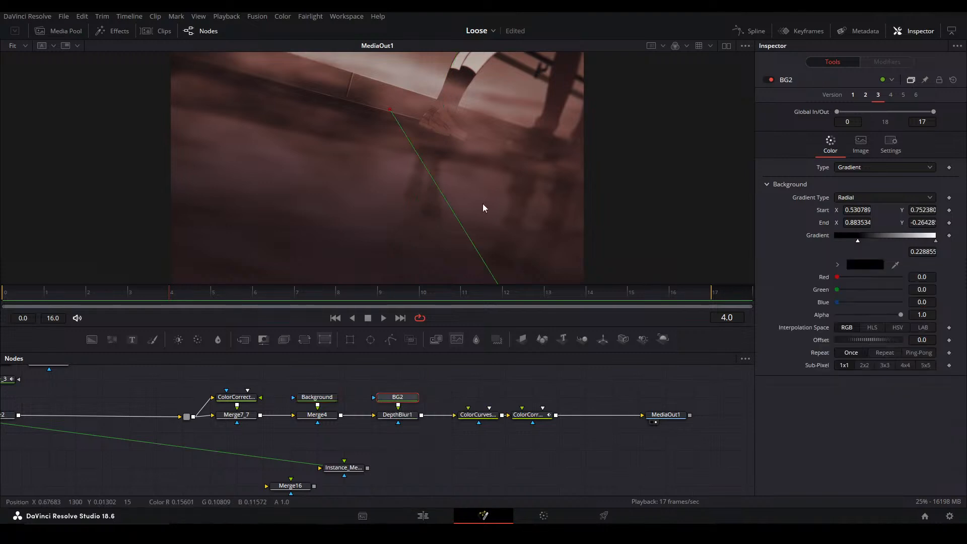
scroll(443, 194, up, 3)
drag(387, 184, 503, 160)
drag(575, 177, 585, 108)
drag(529, 237, 151, 226)
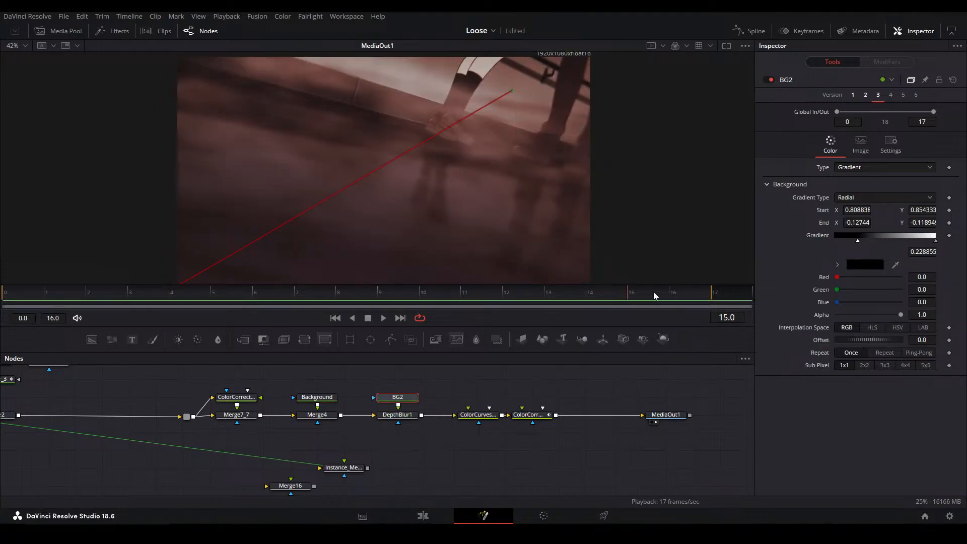
key(ctrl+f)
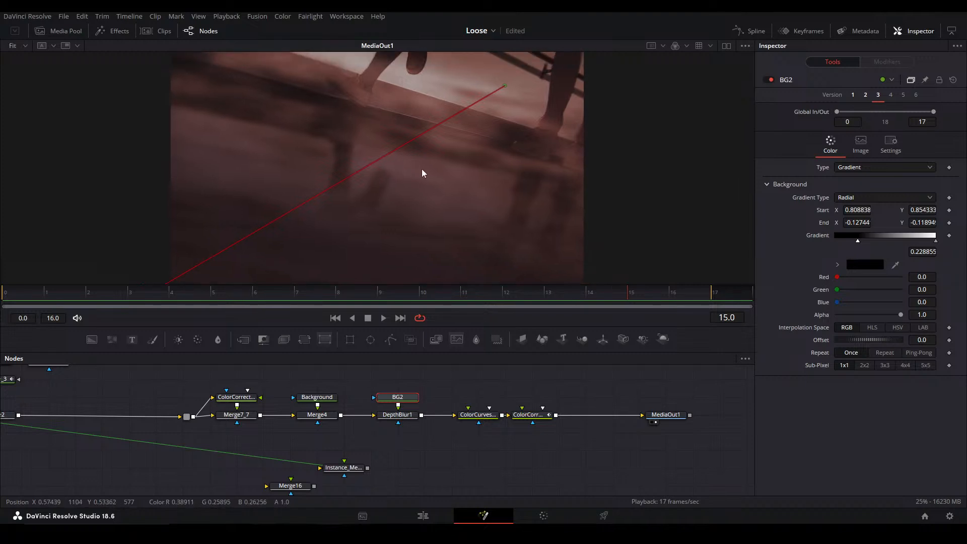
click(591, 384)
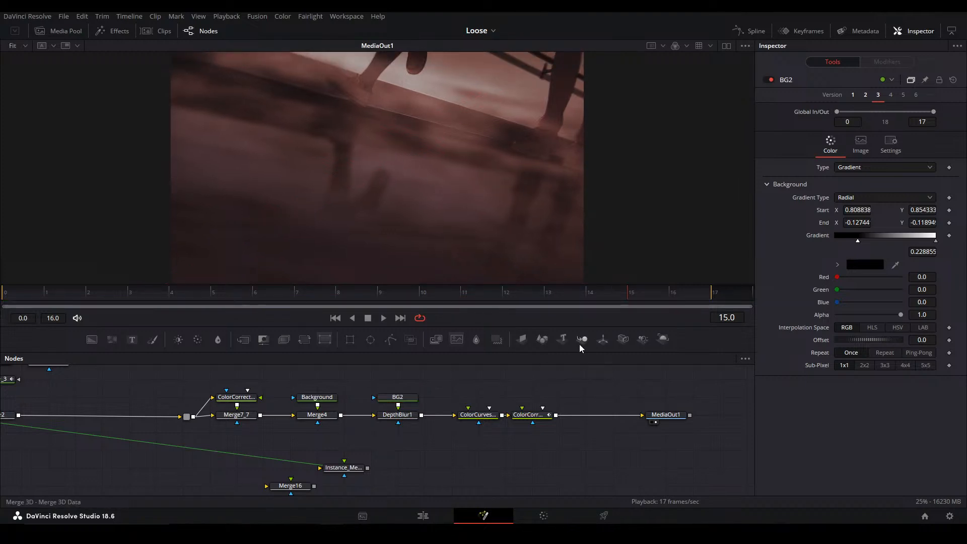
Insert a Transform node between the last ColorCorrector and MediaOut1
drag(278, 442, 127, 448)
click(394, 422)
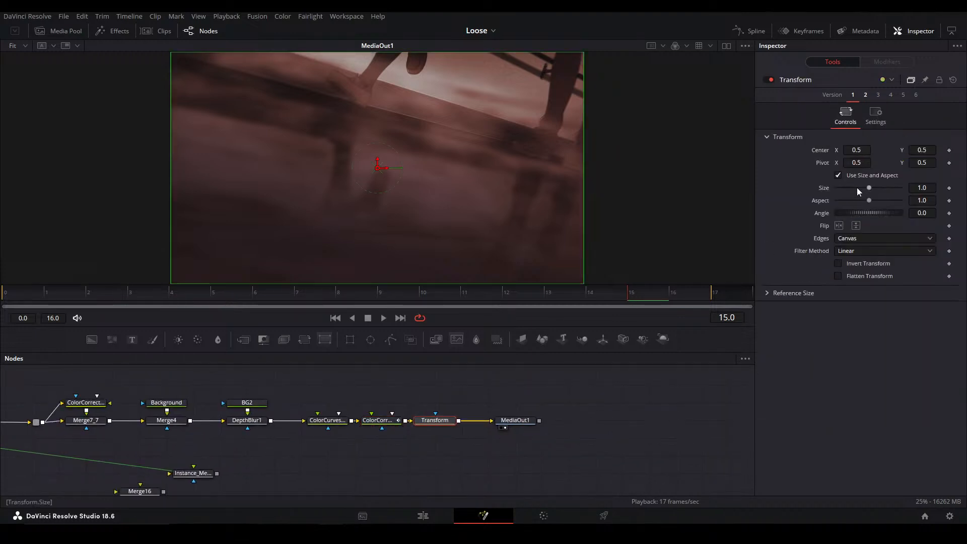
Try enlarging the Transform to a size of 1.862 with its center at about 0.390, -0.114
drag(918, 189, 947, 189)
drag(377, 168, 332, 309)
drag(420, 188, 406, 162)
scroll(406, 161, down, 4)
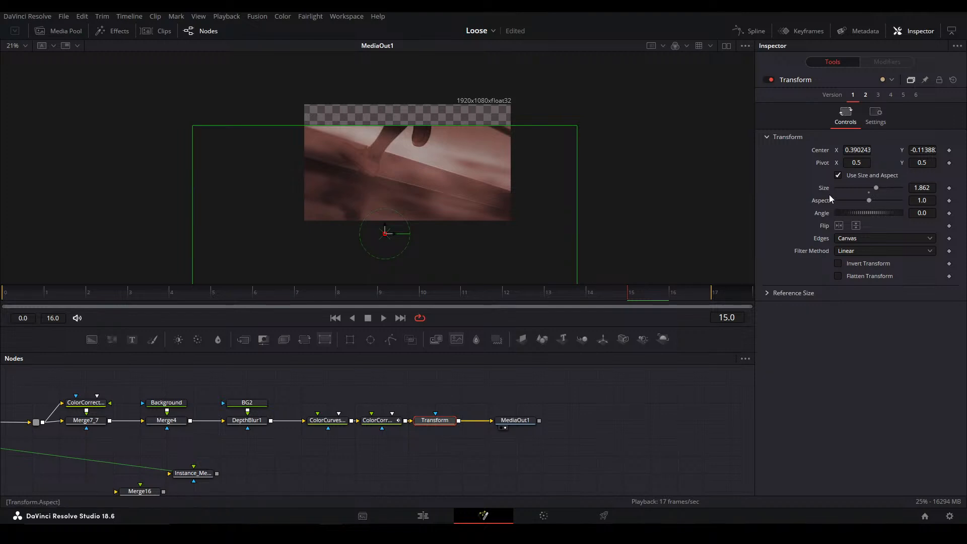
double_click(826, 188)
Set the Transform's size to 1.138 and its center to 0.433, 0.4357, save the project, and play back the shot
mouse_move(920, 187)
mouse_down()
mouse_move(929, 188)
mouse_move(920, 184)
mouse_up()
double_click(815, 154)
drag(851, 152, 818, 152)
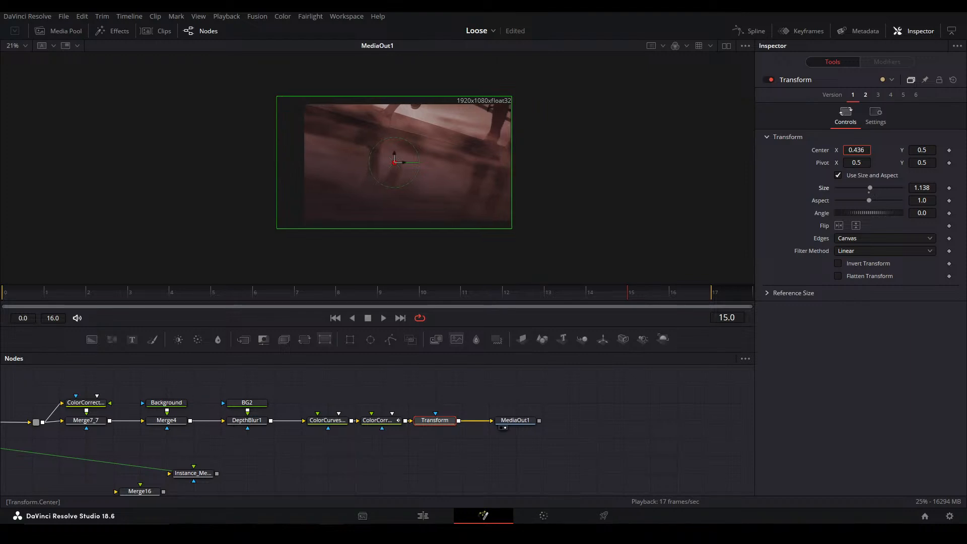
drag(917, 149, 857, 149)
scroll(498, 112, up, 5)
key(ctrl+f)
key(ctrl+s)
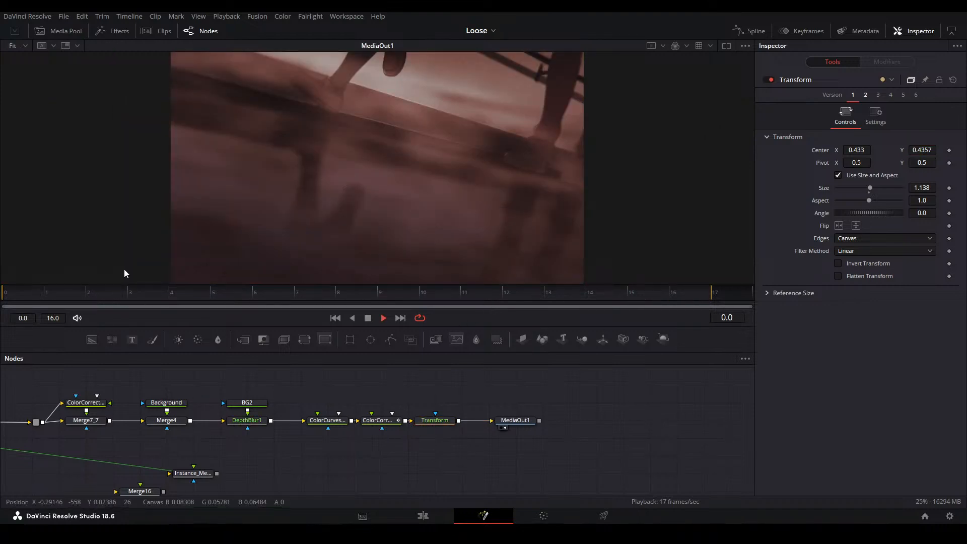
key(space)
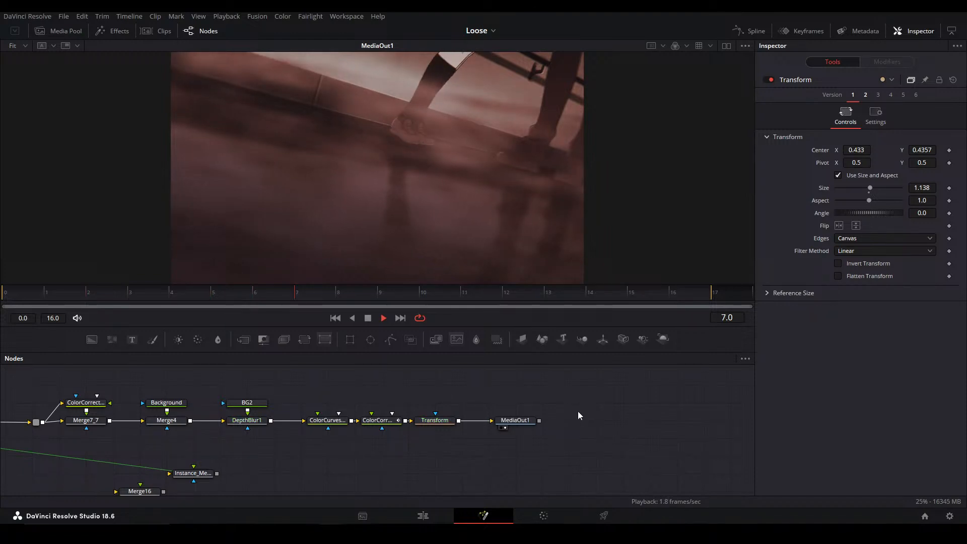
key(space)
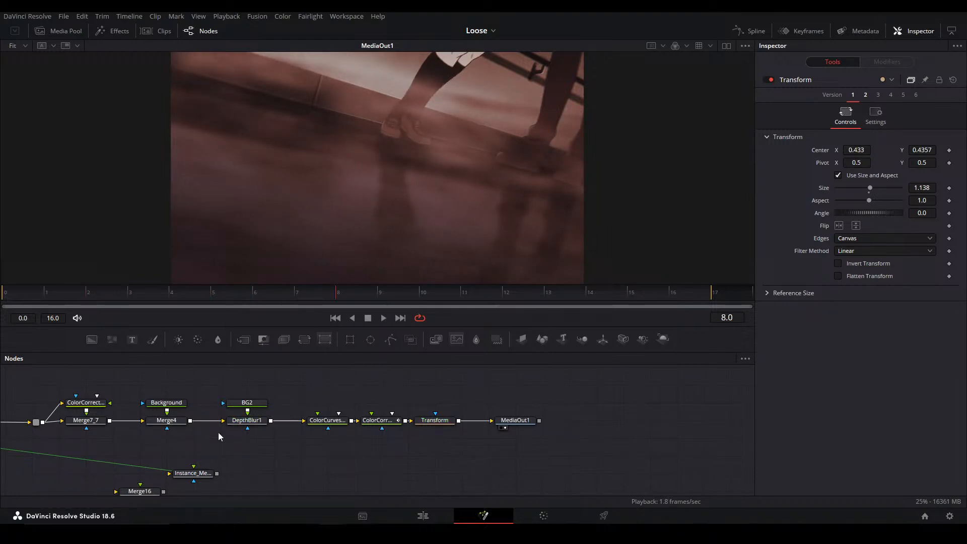
Show the source MediaIn1 in the viewer at frame 0
drag(228, 433, 415, 427)
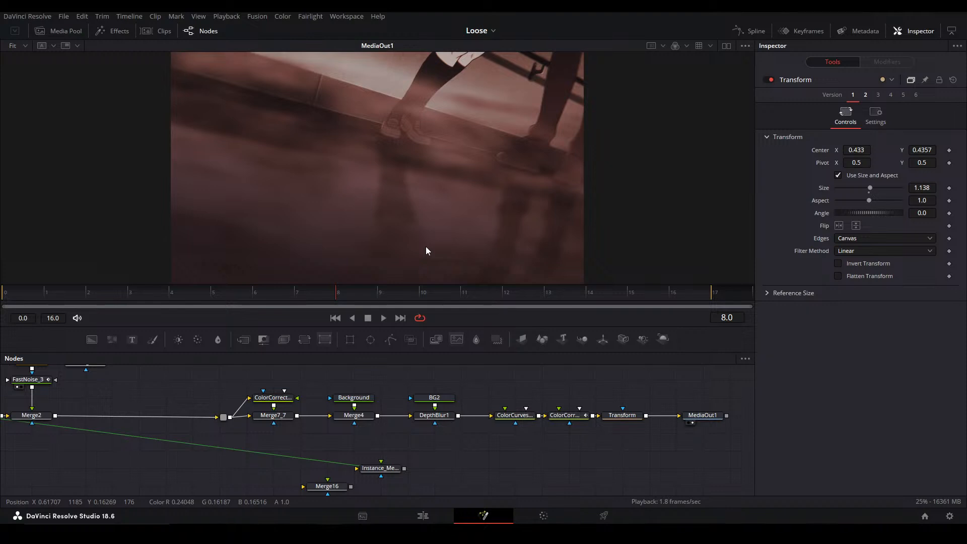
drag(140, 413, 771, 425)
drag(515, 433, 328, 433)
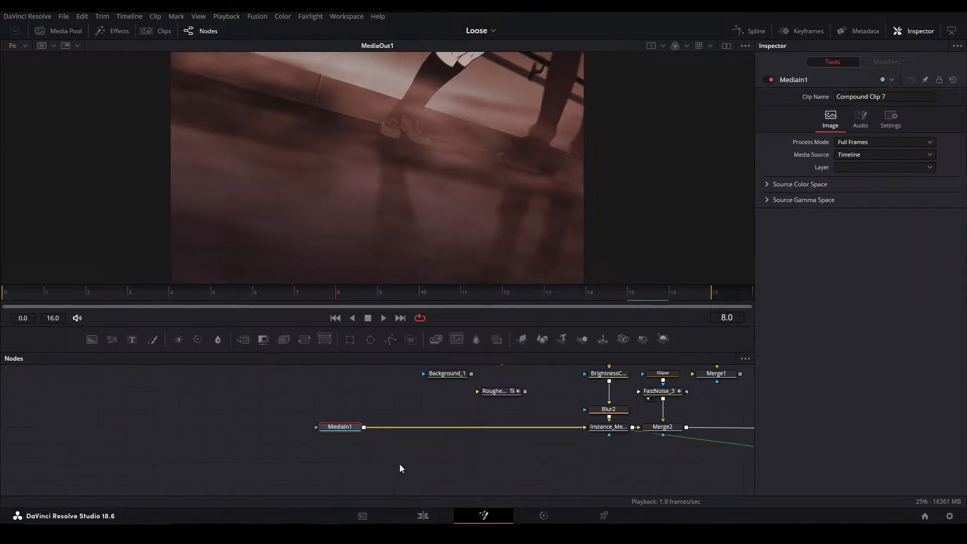
key(1)
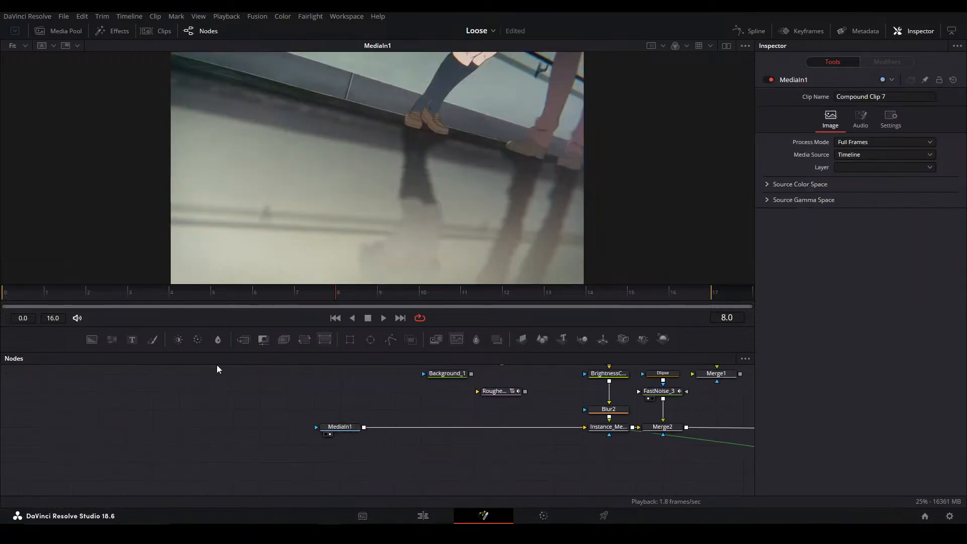
click(20, 290)
Add a Magic Mask node fed from MediaIn1 and show it in the viewer
key(shift+space)
text(magic)
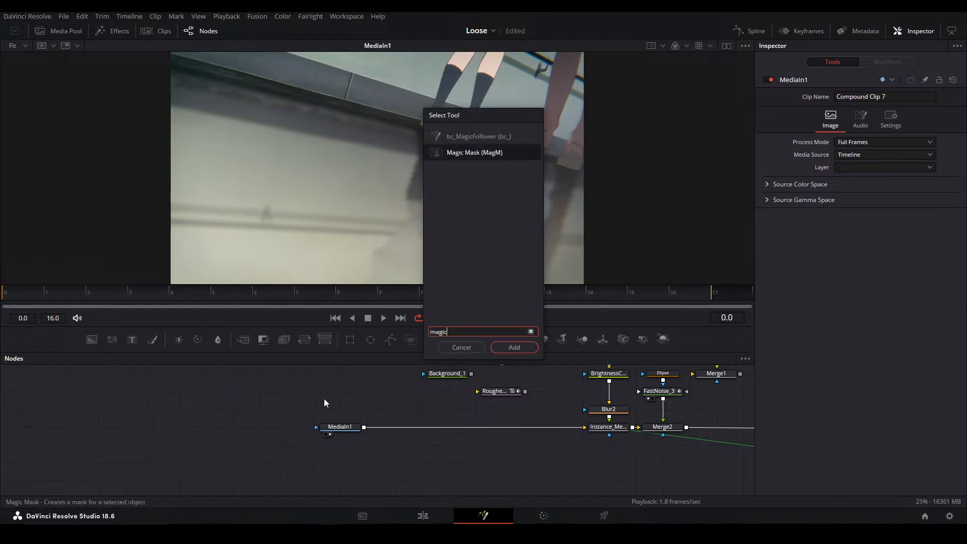
key(Return)
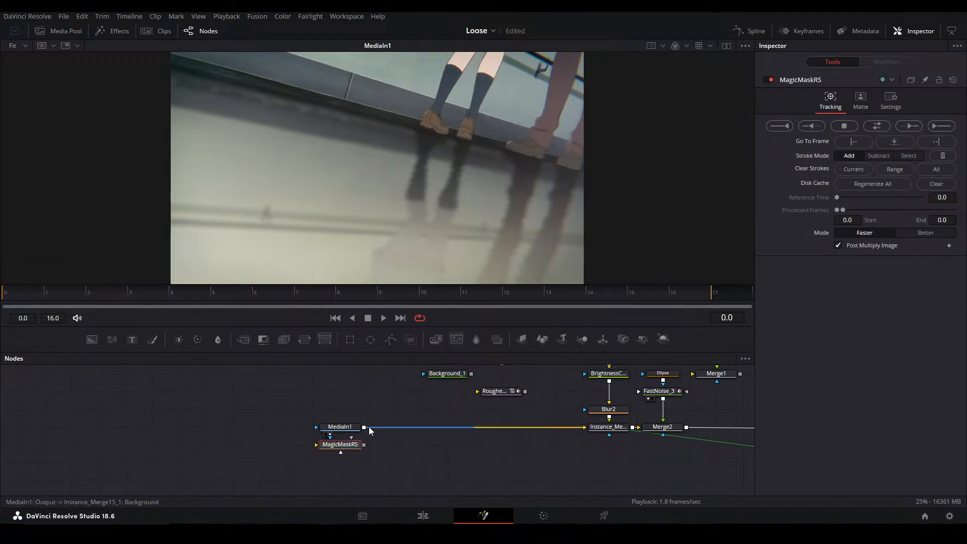
drag(364, 428, 458, 463)
key(2)
Paint one Magic Mask add stroke along each of the two legs in dark socks and inspect the mask edges
scroll(440, 272, up, 6)
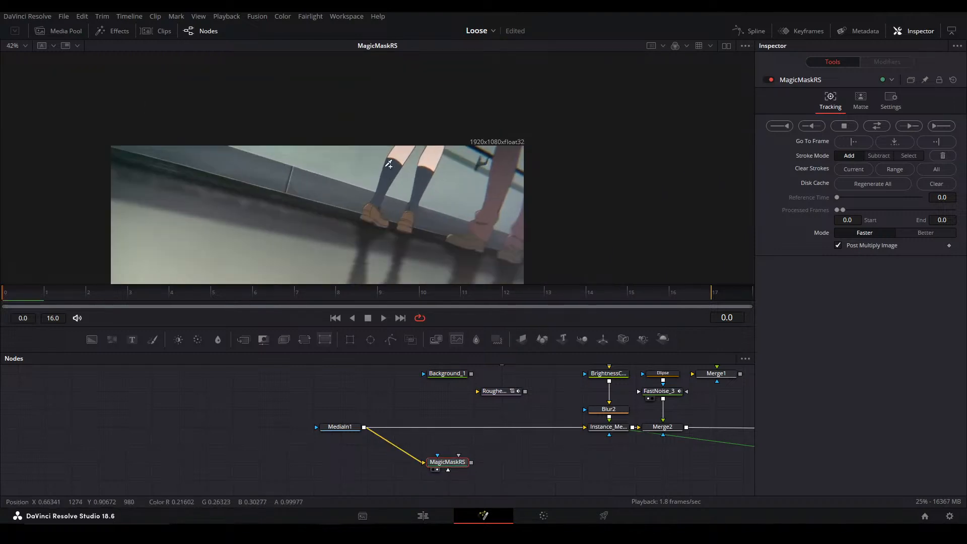
mouse_move(402, 175)
mouse_down()
mouse_move(352, 223)
mouse_move(422, 83)
mouse_up()
drag(439, 197, 477, 91)
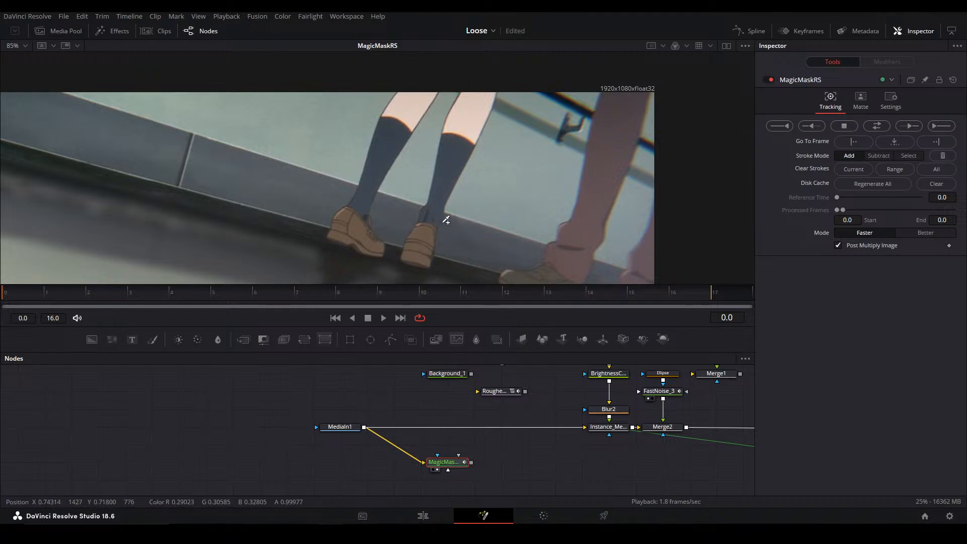
key(shift+f)
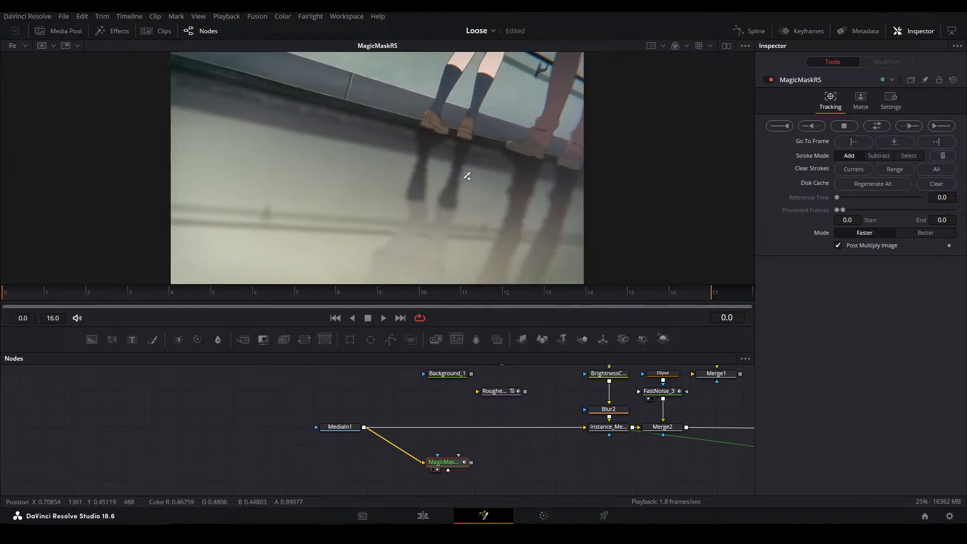
scroll(462, 151, up, 5)
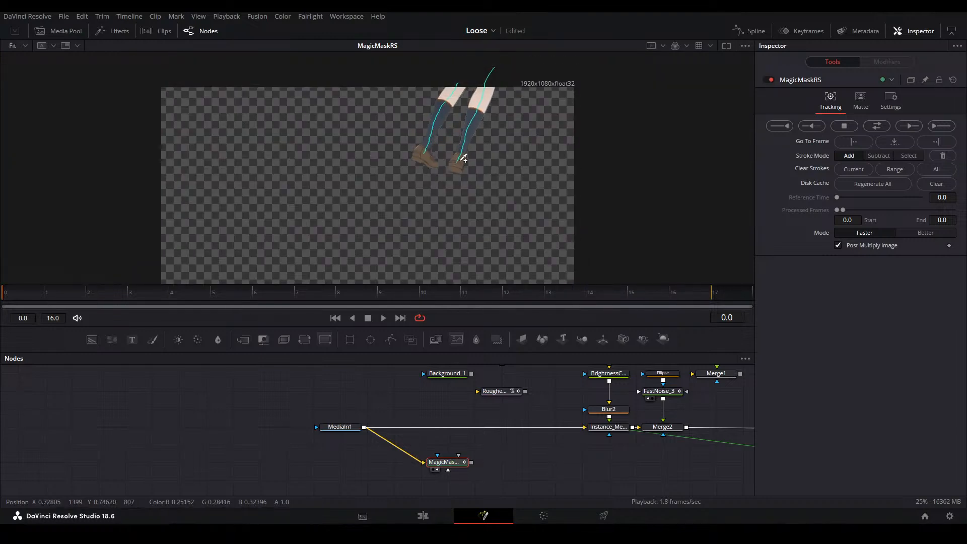
scroll(483, 135, down, 4)
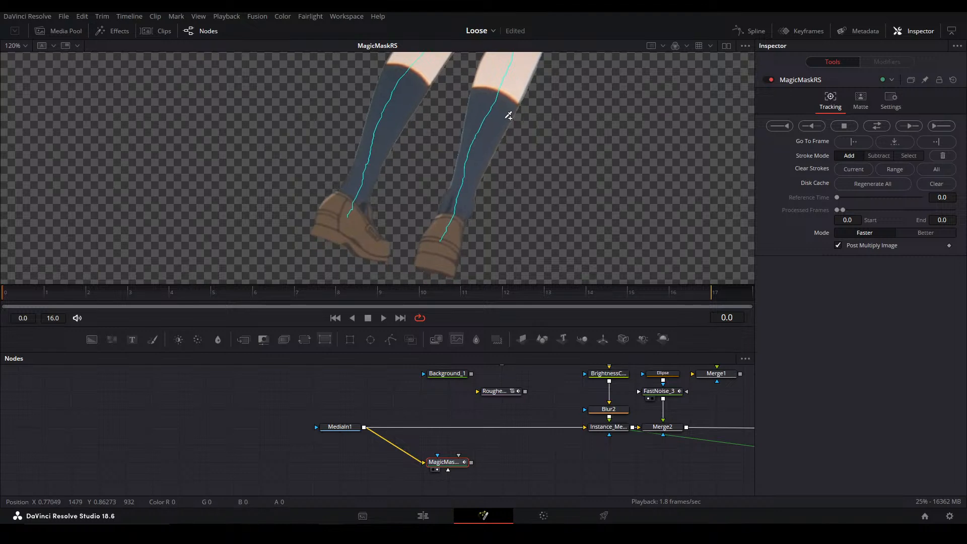
scroll(498, 140, down, 4)
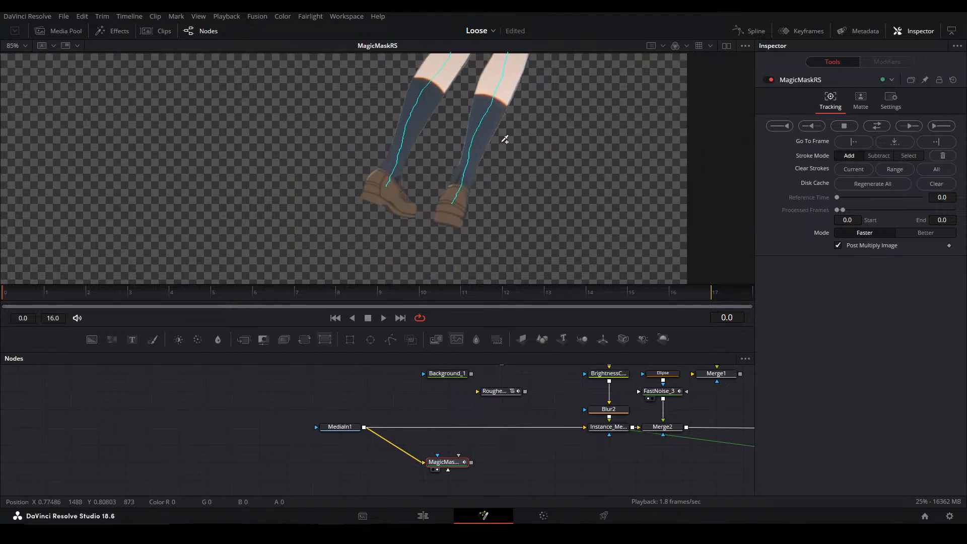
scroll(464, 135, up, 3)
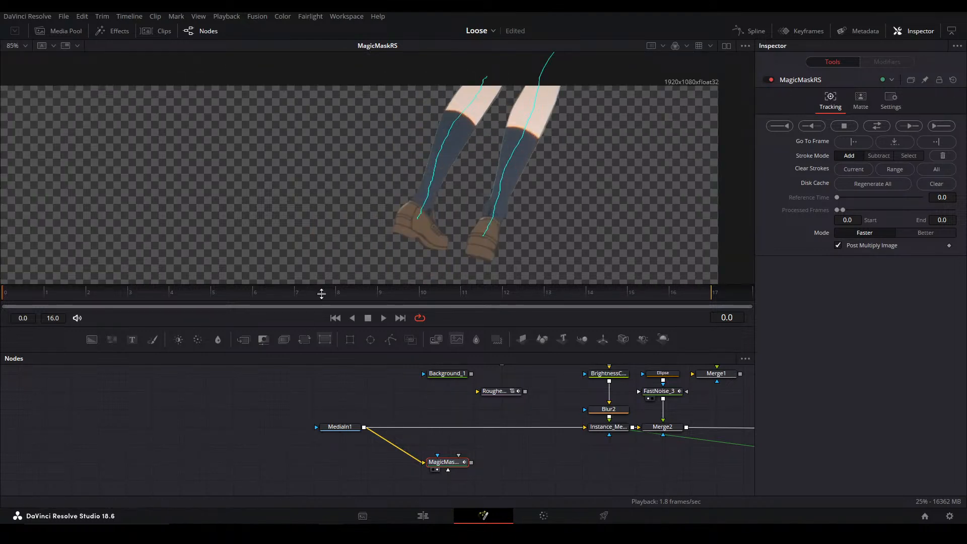
Track the Magic Mask forward through frame 16 and return to frame 0
click(942, 125)
scroll(574, 149, down, 3)
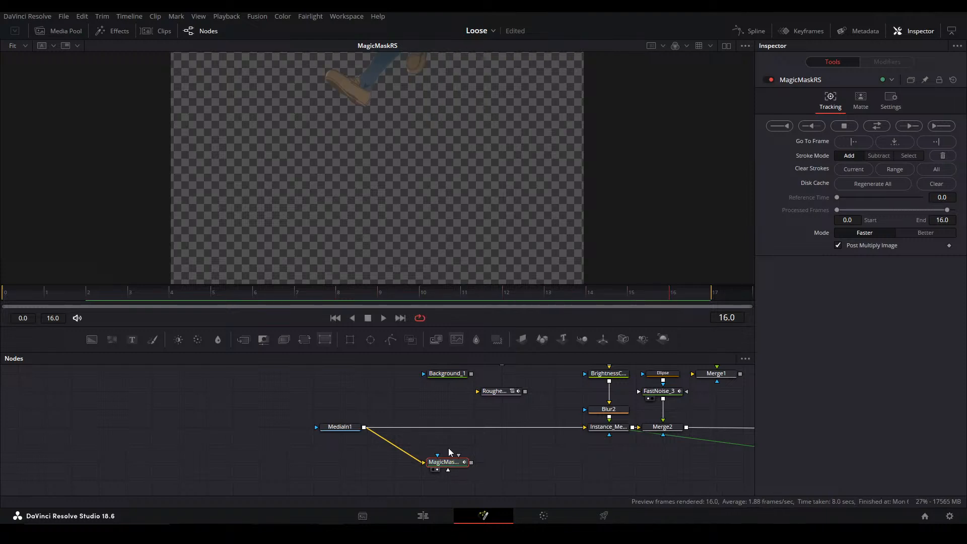
click(20, 294)
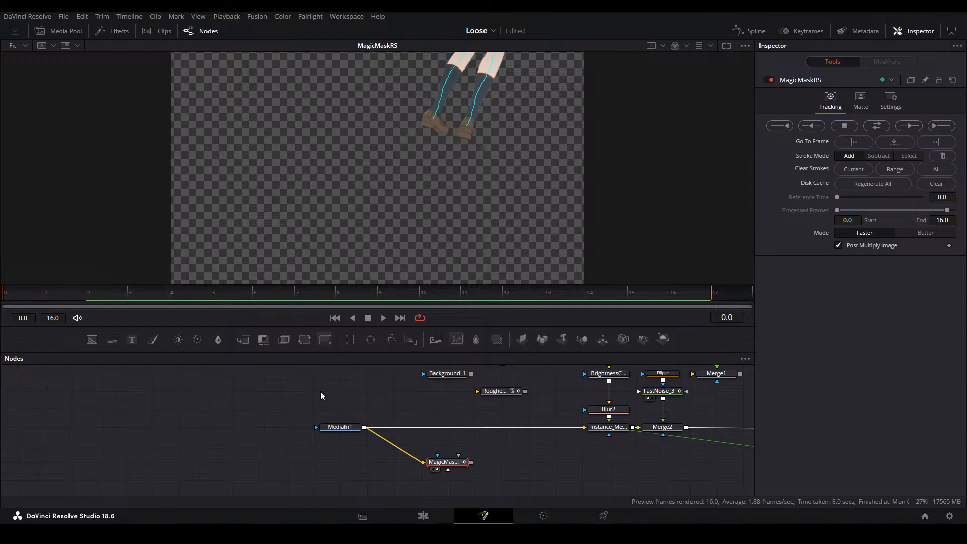
Attach a Saver node to the Magic Mask's output and show it in the viewer
click(275, 441)
drag(276, 441, 286, 405)
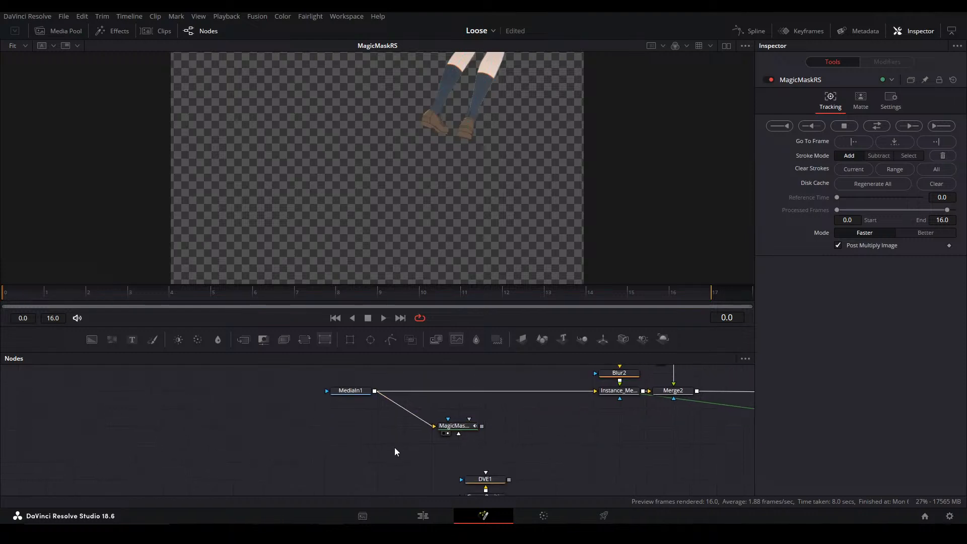
click(476, 427)
key(shift+space)
text(magic)
key(BackSpace)
key(BackSpace)
key(BackSpace)
key(BackSpace)
key(BackSpace)
text(saver)
key(Return)
key(2)
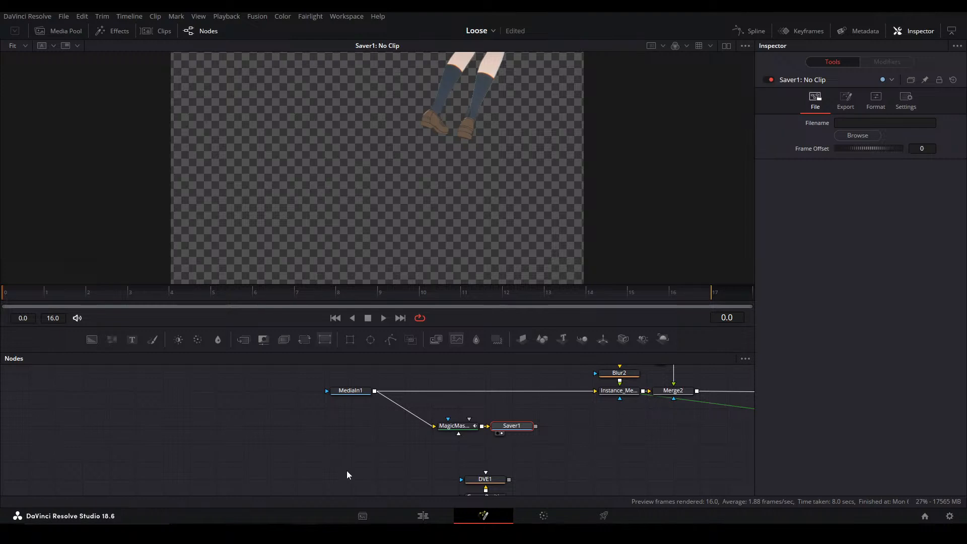
Open the output file browser for Saver1 and cancel it
click(858, 136)
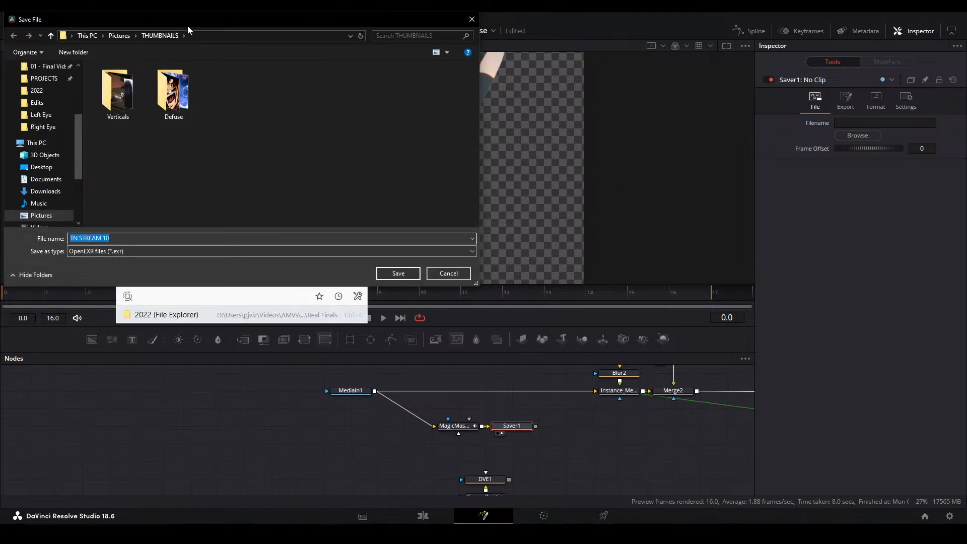
key(Escape)
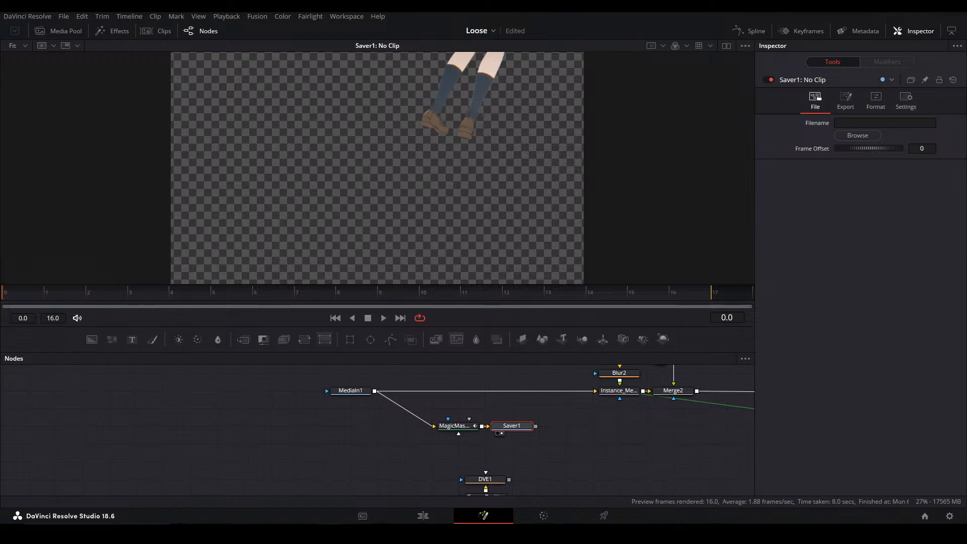
Open Saver1's output file browser and create a folder named Feet Matte One inside Loose Render Outs
drag(476, 116, 469, 95)
click(417, 327)
click(376, 341)
right_click(431, 248)
mouse_move(487, 378)
click(588, 379)
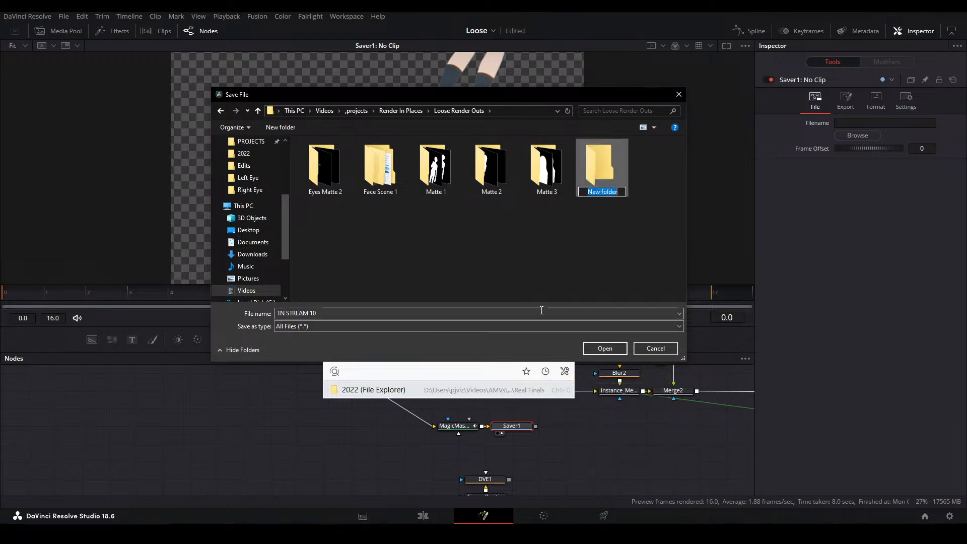
text(Feet Matte One)
key(Return)
Create a subfolder named 1 inside Feet Matte One and set Saver1's output file there as idle.jpeg
double_click(436, 179)
right_click(419, 226)
mouse_move(479, 365)
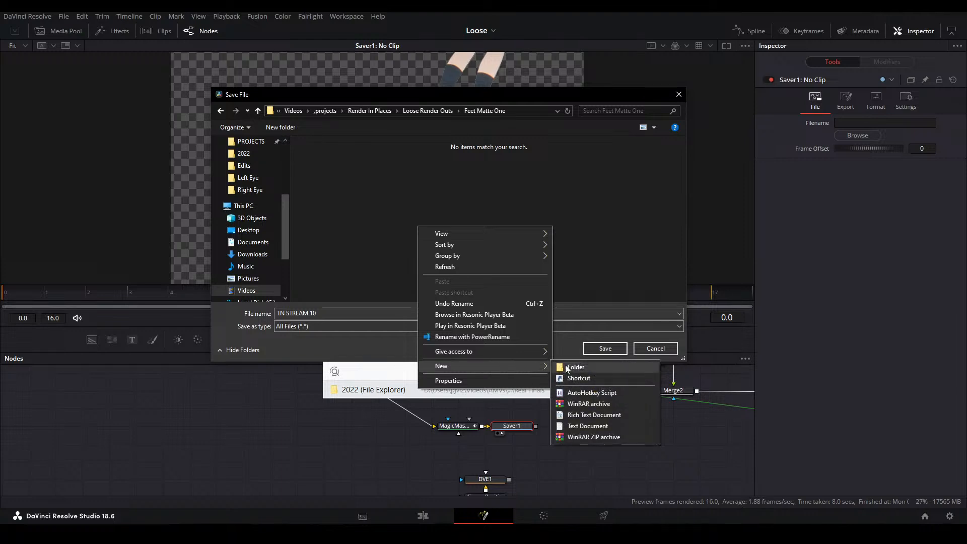
click(575, 367)
text(1)
double_click(320, 163)
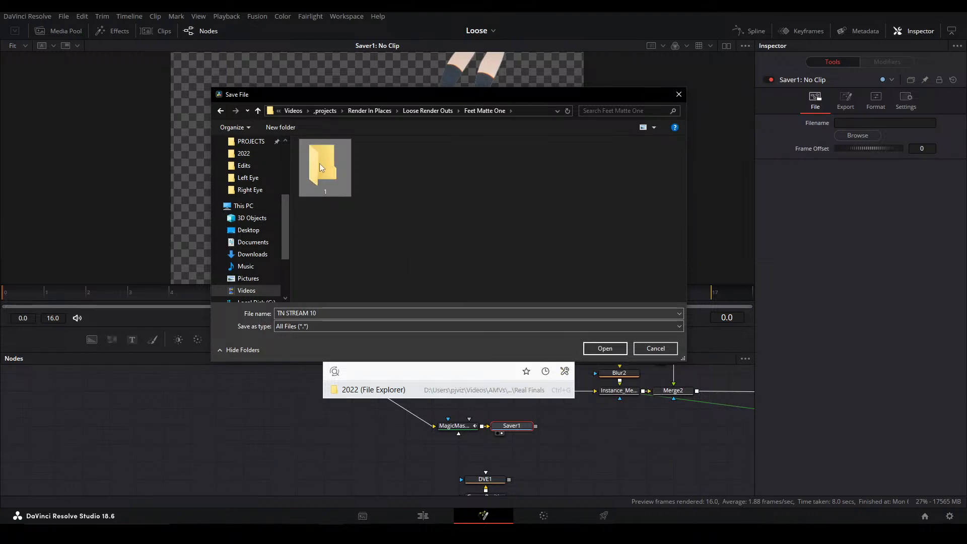
key(ctrl+a)
text(idle)
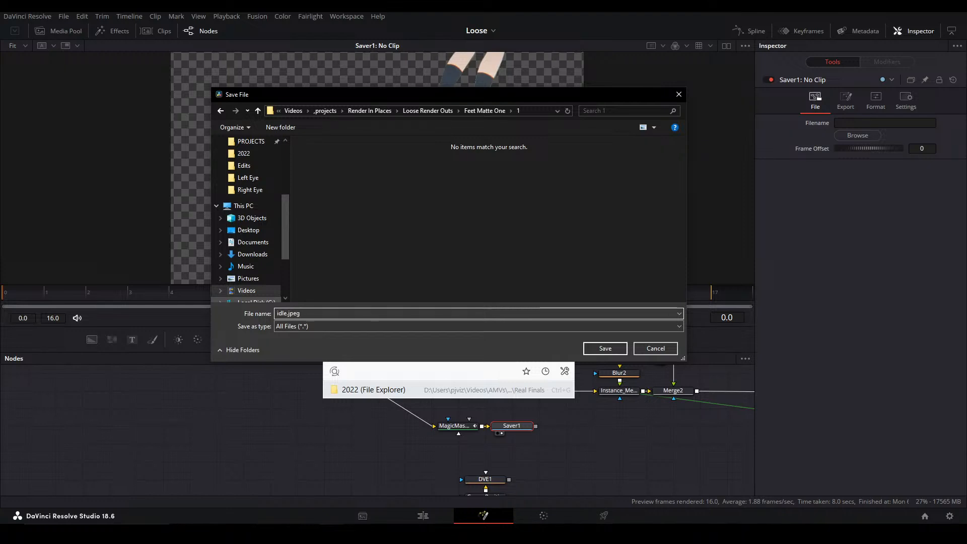
key(Return)
Insert a Background node between the Magic Mask and Saver1, using the Magic Mask as its effect mask
click(542, 436)
drag(529, 427, 545, 442)
key(ctrl+v)
drag(544, 445, 596, 426)
key(2)
drag(539, 408, 538, 425)
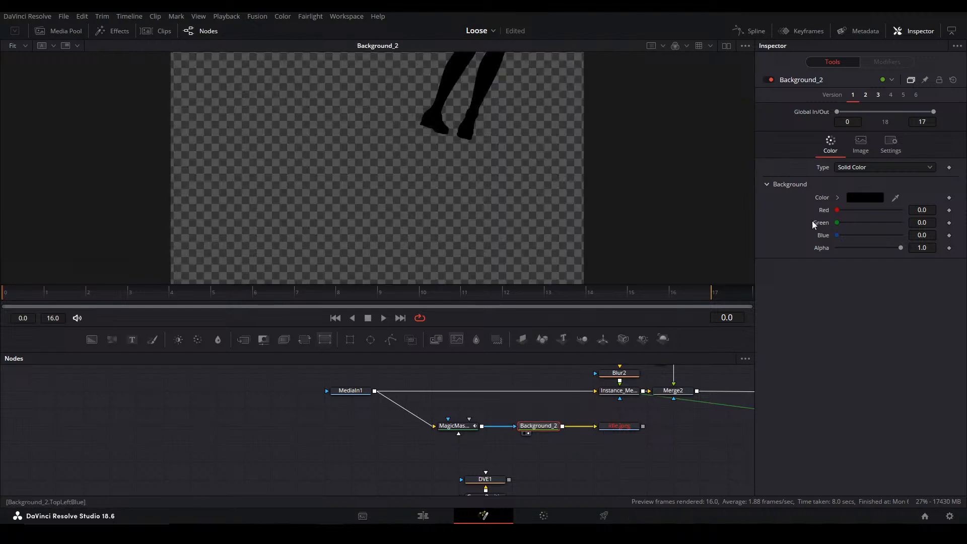
Set the masked Background's colour to solid white
click(851, 198)
click(578, 214)
drag(596, 208, 596, 175)
drag(532, 275, 534, 292)
click(581, 356)
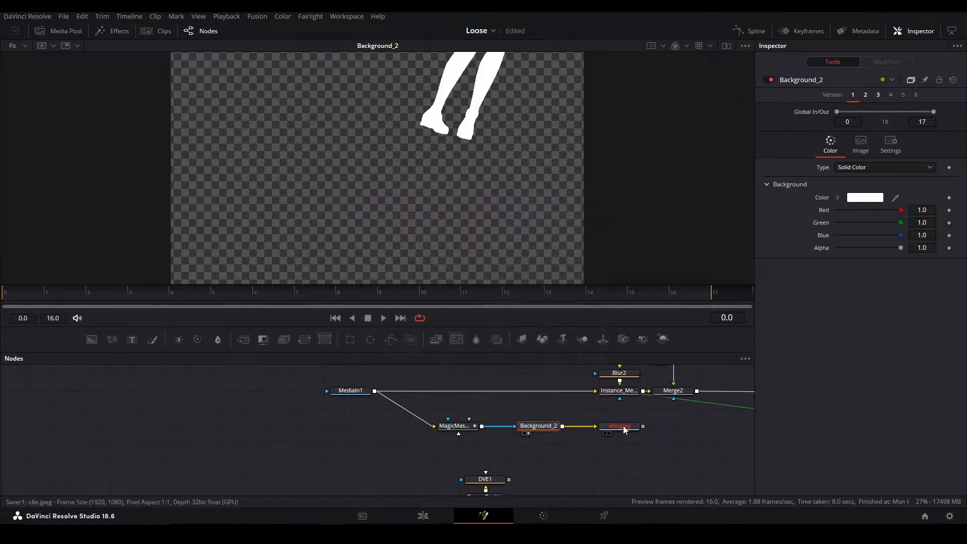
Show the idle.jpeg saver in the viewer and render all savers to write the white leg matte sequence
click(625, 429)
key(1)
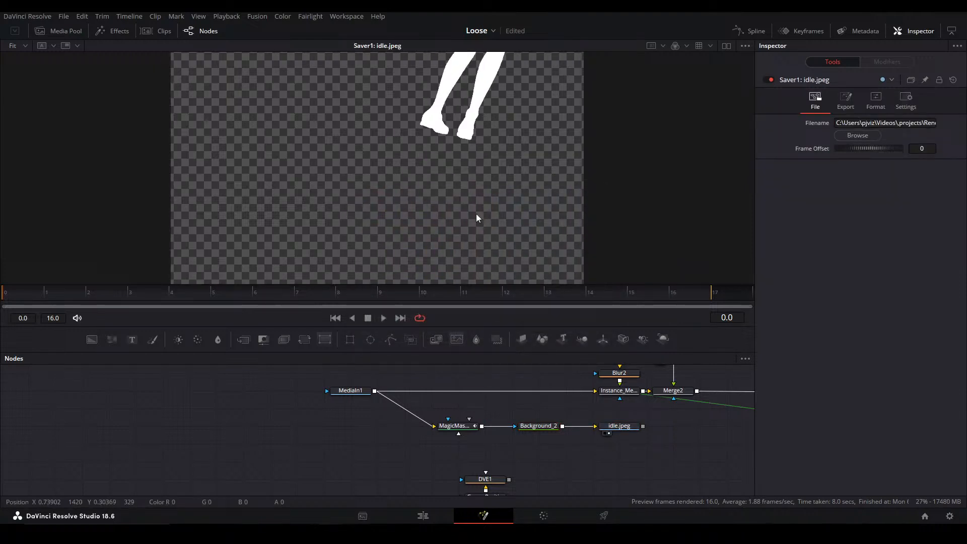
scroll(516, 166, up, 5)
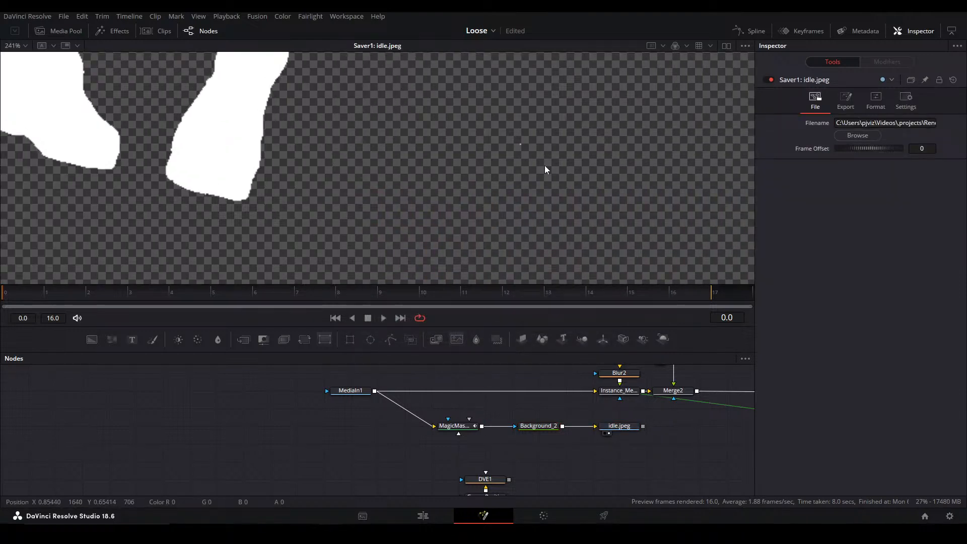
key(ctrl+f)
click(280, 16)
mouse_move(250, 18)
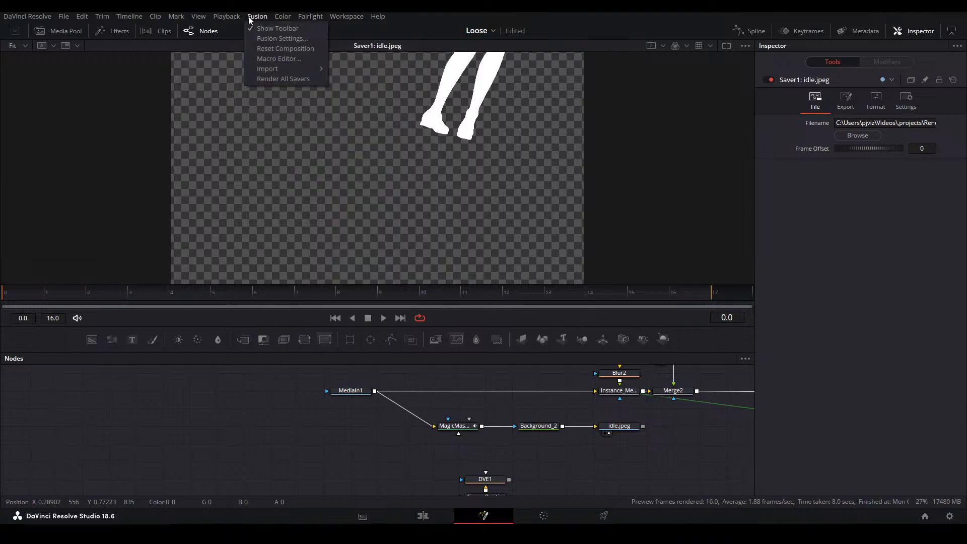
click(282, 79)
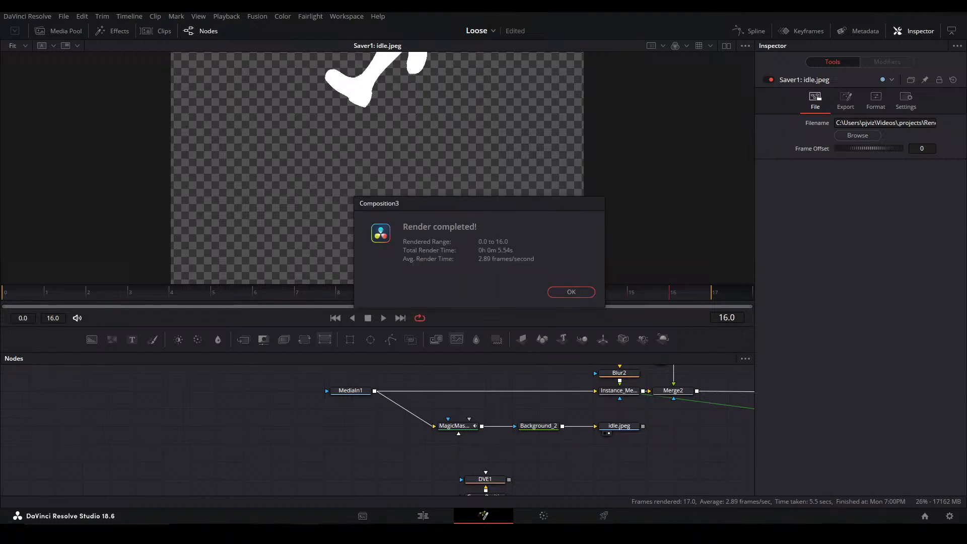
click(578, 292)
Add a Loader below the saver that reads the sequence starting at idle0000, and play it in the viewer
drag(540, 417, 463, 406)
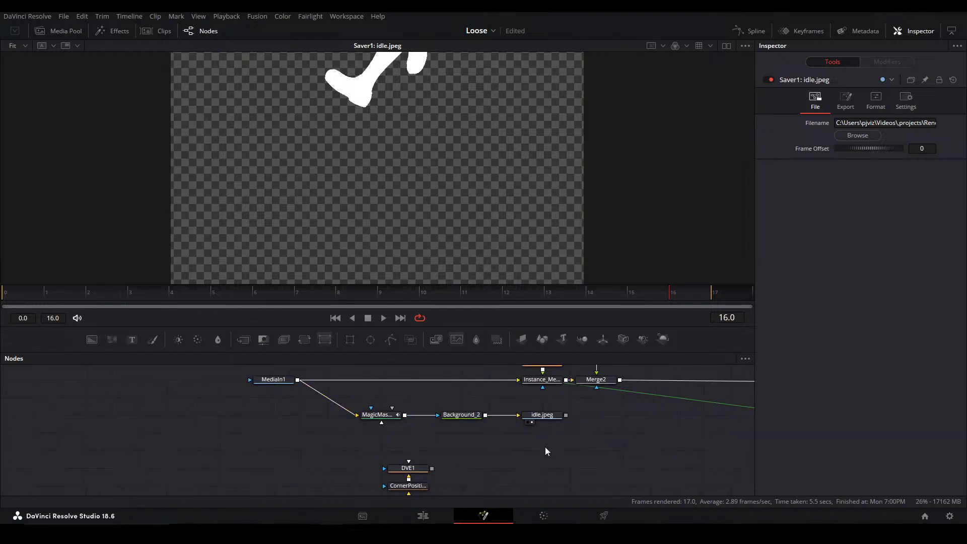
key(shift+space)
text(loader)
key(Return)
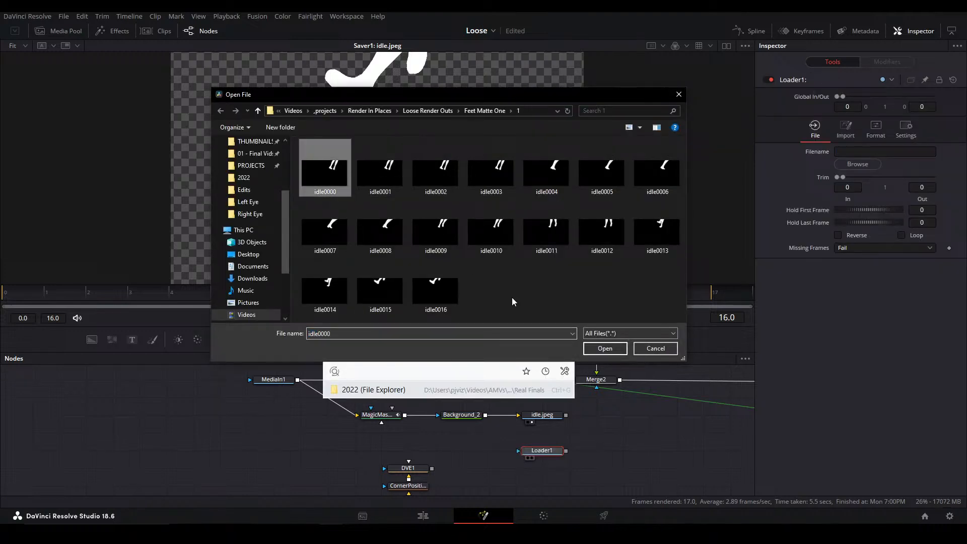
click(605, 348)
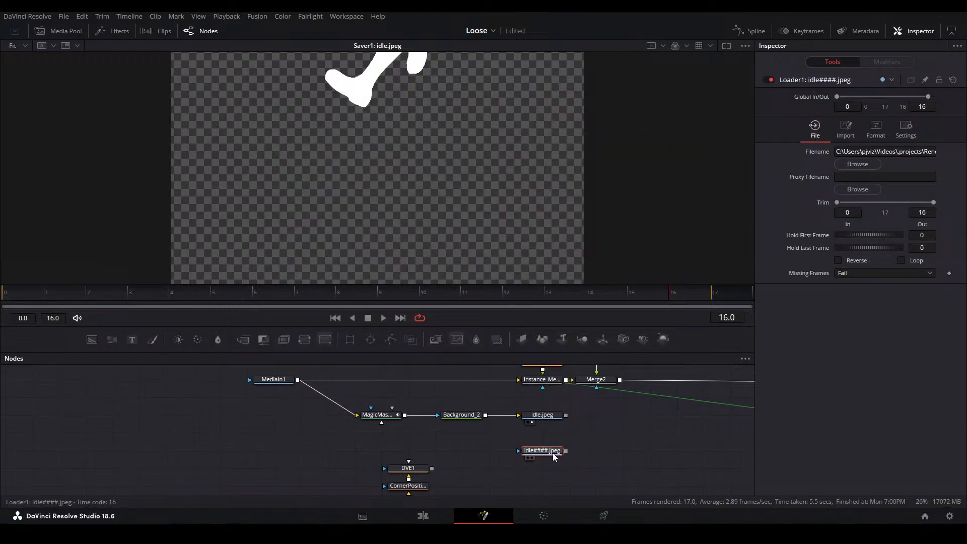
drag(555, 454, 423, 250)
key(space)
key(space)
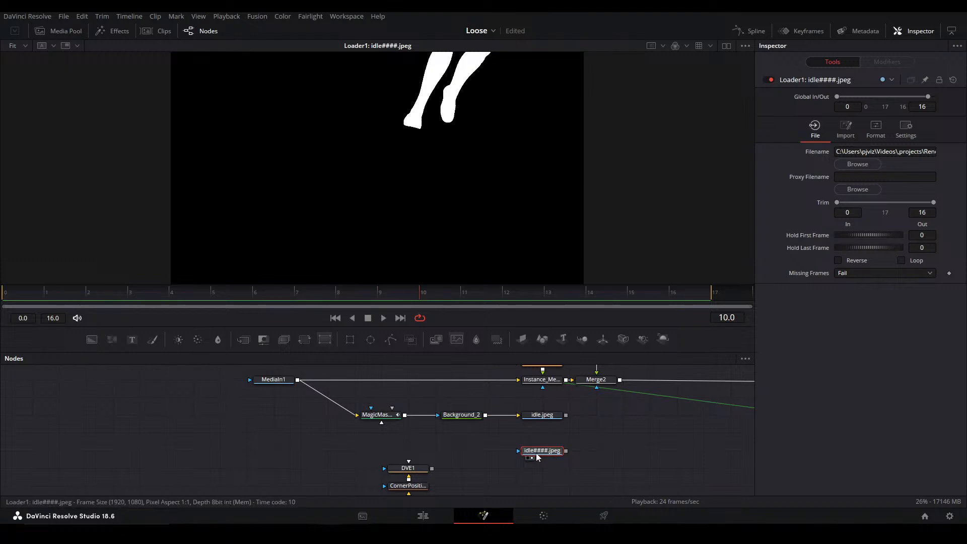
Disconnect the Magic Mask, Background and saver chain from MediaIn1 and park it compactly beside the loaded matte sequence
drag(253, 418, 279, 418)
drag(357, 431, 311, 419)
click(282, 448)
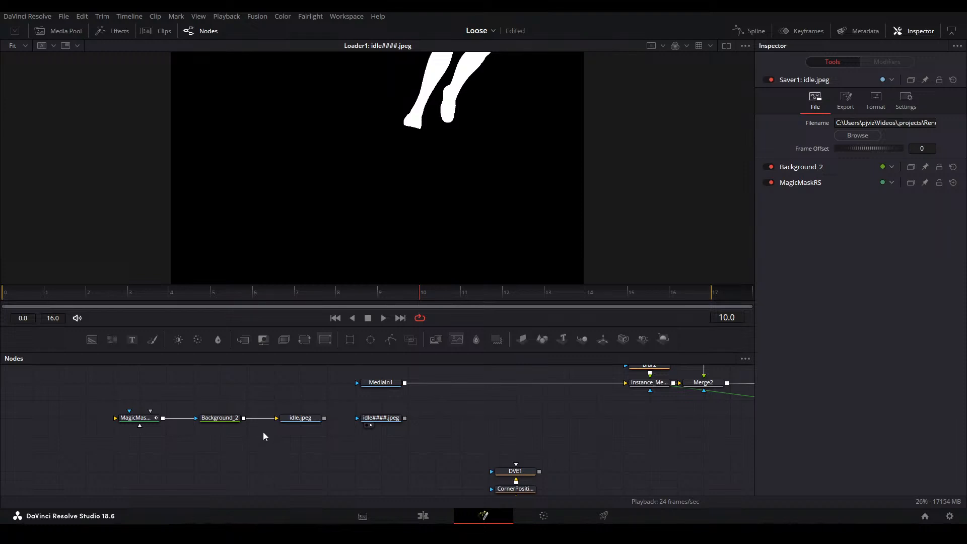
drag(146, 422, 174, 422)
drag(301, 418, 274, 419)
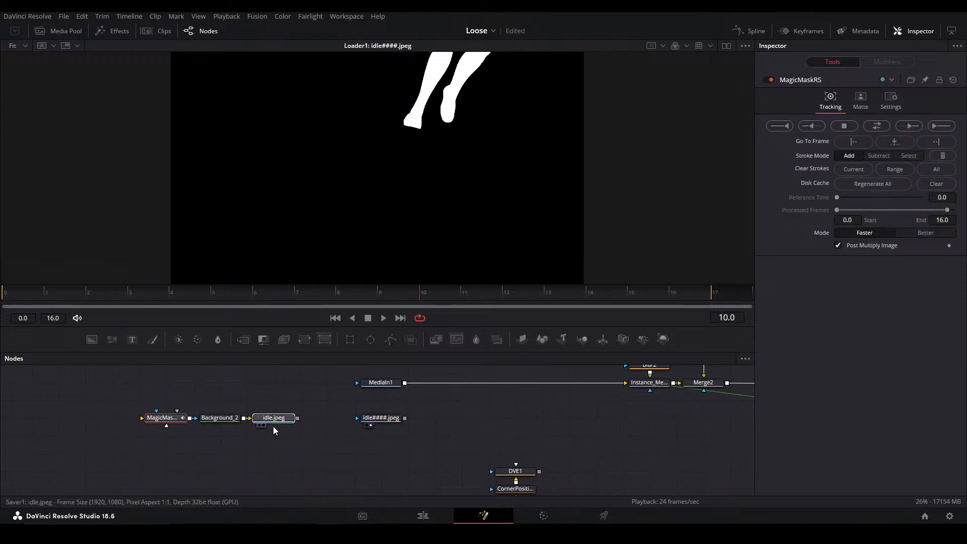
Add a second Magic Mask fed by MediaIn1 and show it in the viewer at frame 0
click(384, 384)
key(1)
key(shift+space)
text(magic)
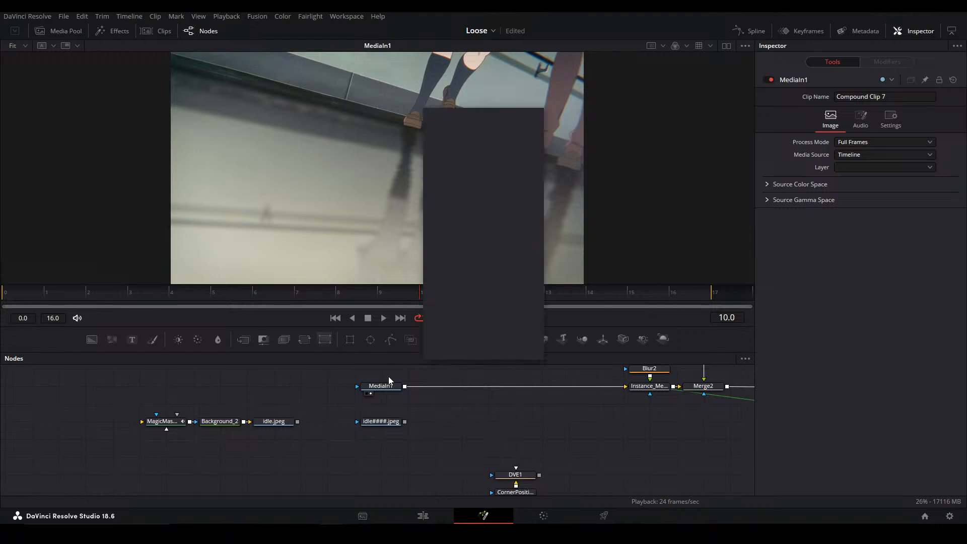
key(Return)
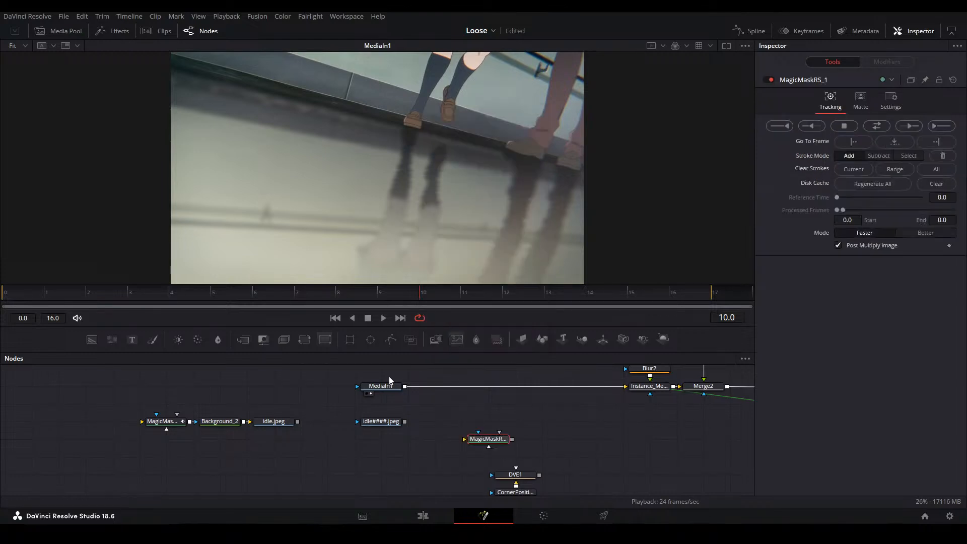
drag(404, 386, 483, 441)
key(2)
click(26, 296)
Paint a Magic Mask add stroke down the fully visible trousered leg and along its shoe
scroll(573, 83, up, 2)
drag(574, 83, 440, 133)
scroll(440, 133, up, 3)
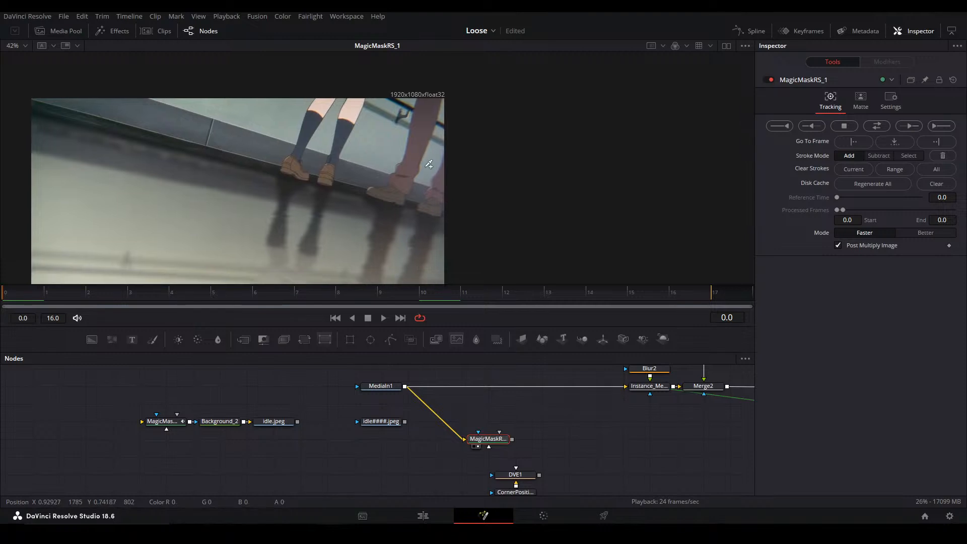
mouse_move(417, 73)
mouse_down()
mouse_move(356, 240)
mouse_move(340, 264)
mouse_move(308, 266)
mouse_up()
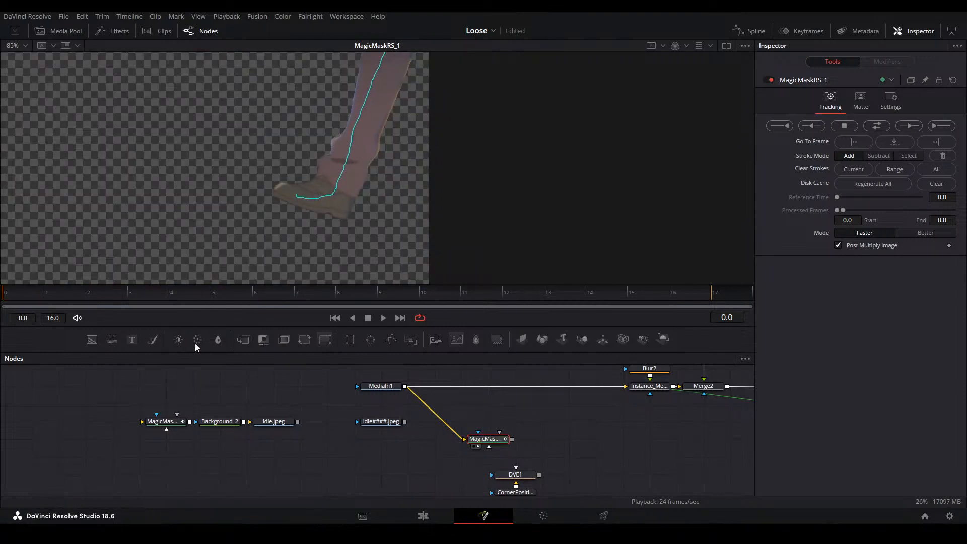
Show MediaIn1 and the mask in dual viewers and paint an add stroke on the trousered leg cropped by the frame
click(388, 389)
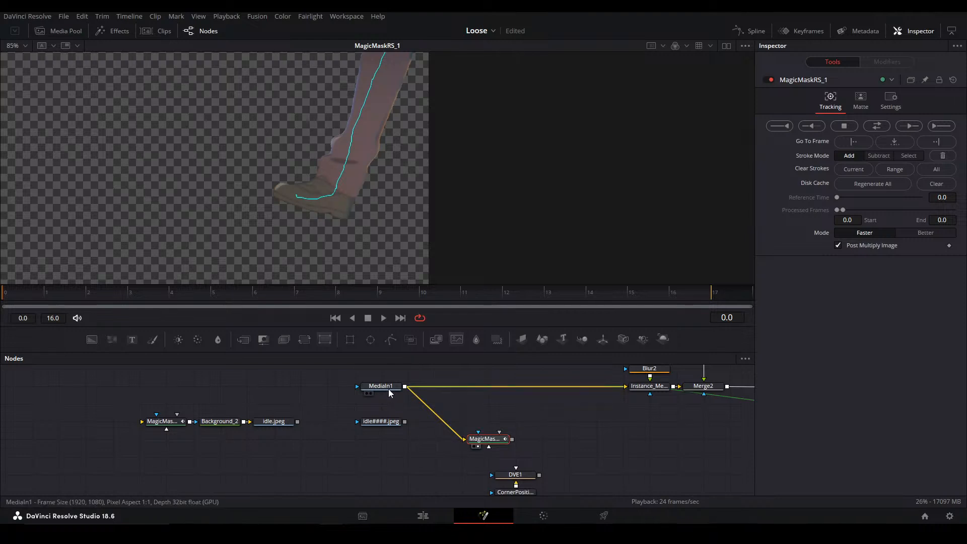
click(726, 46)
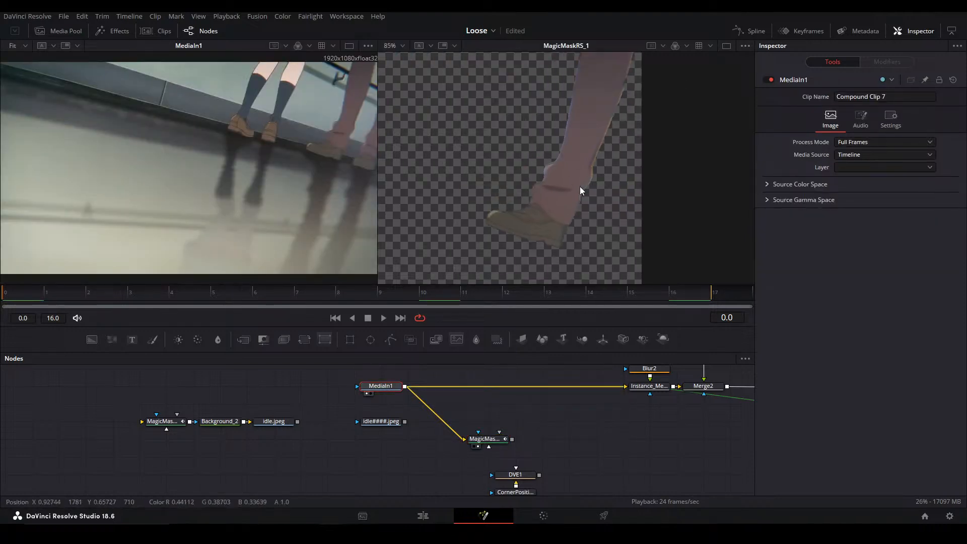
click(492, 446)
scroll(259, 184, up, 3)
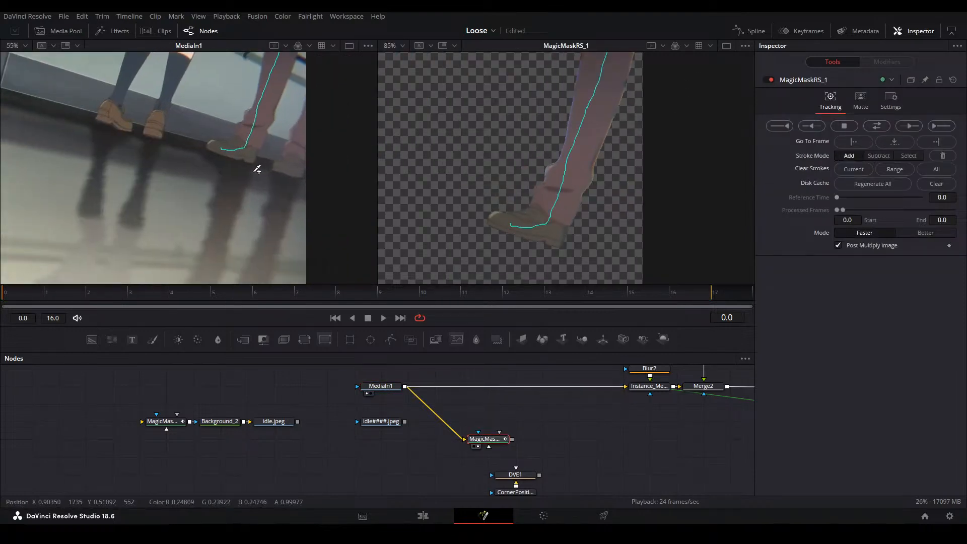
drag(258, 190, 291, 144)
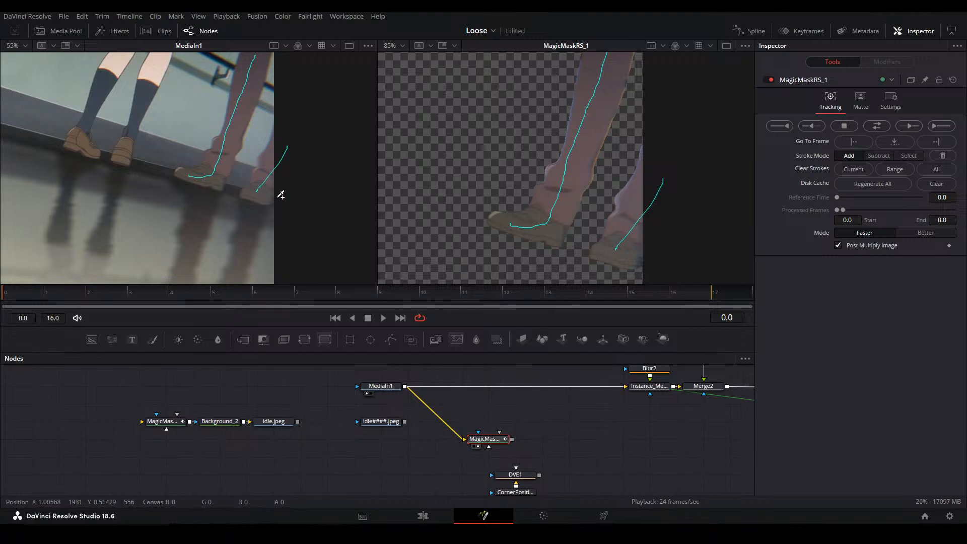
Track the second Magic Mask forward through frame 16 and check the mask at the frame's edge
key(ctrl+f)
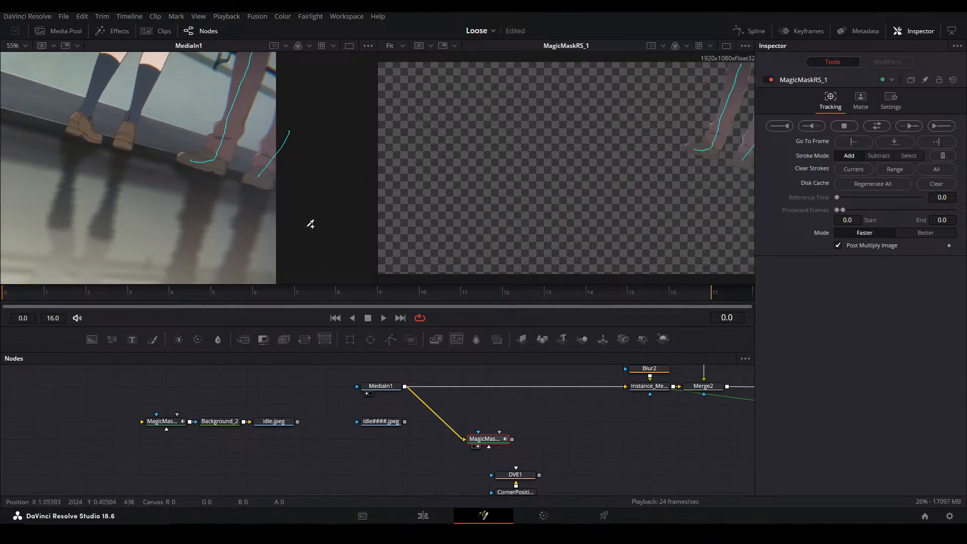
key(ctrl+f)
click(941, 126)
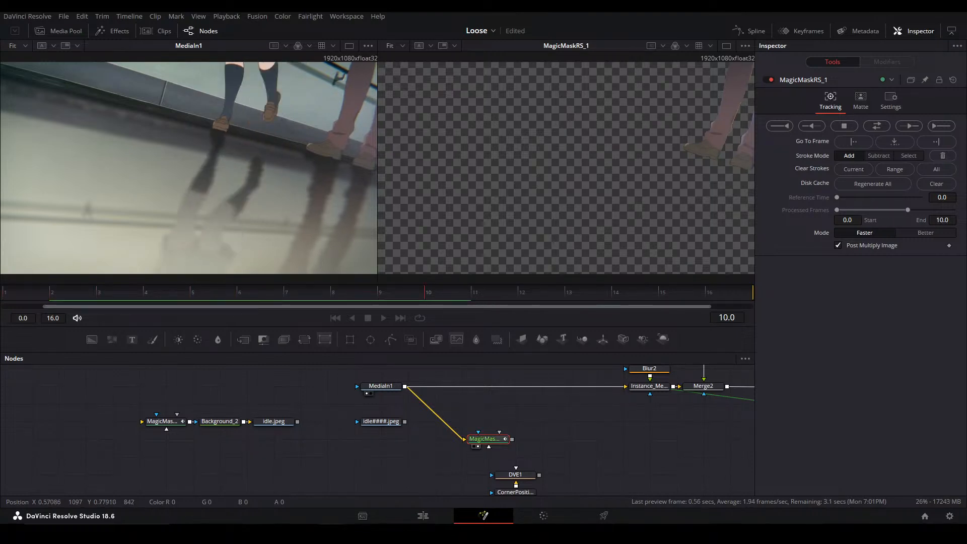
drag(610, 152, 534, 153)
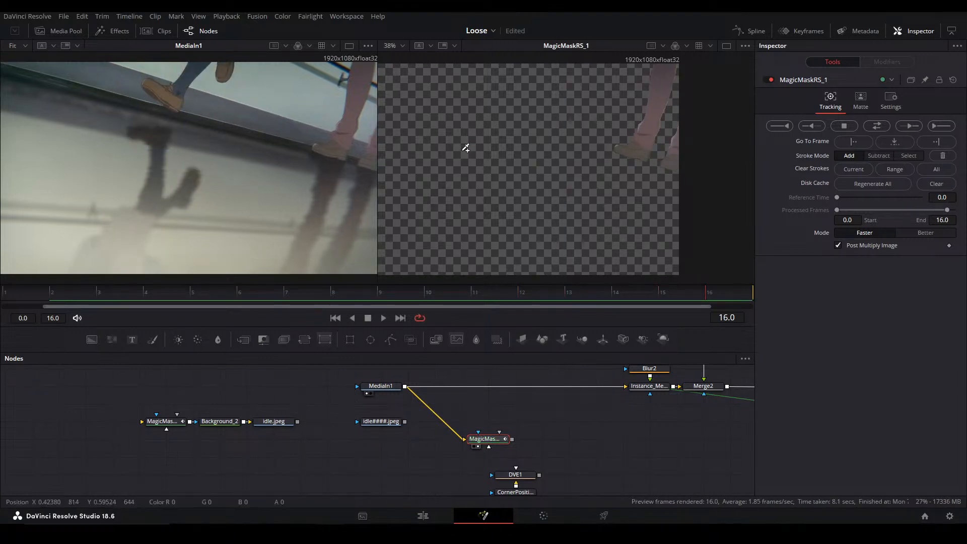
key(ctrl+f)
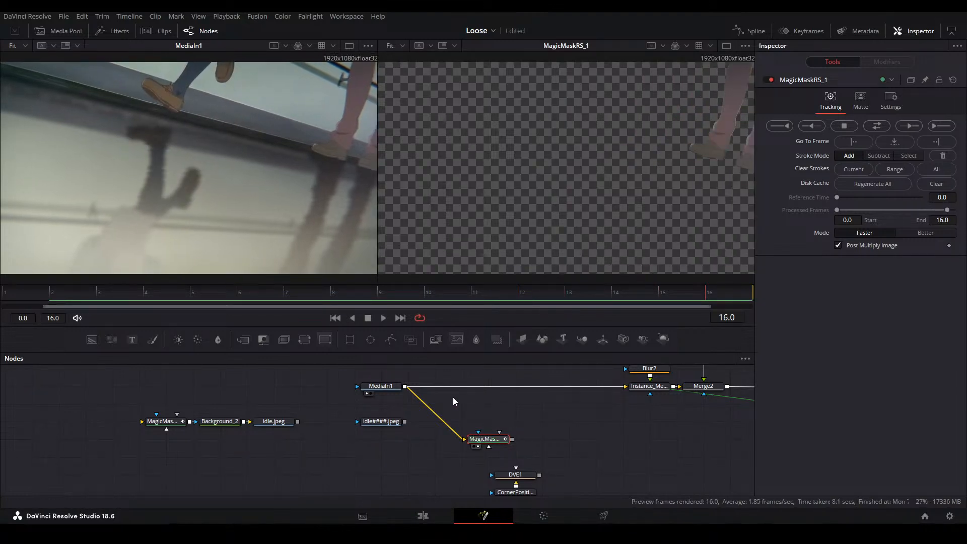
Compare the second Magic Mask with the source footage and save the project
click(375, 391)
key(2)
click(490, 441)
key(2)
drag(606, 213, 580, 216)
key(ctrl+f)
key(ctrl+s)
drag(560, 426, 479, 421)
click(472, 415)
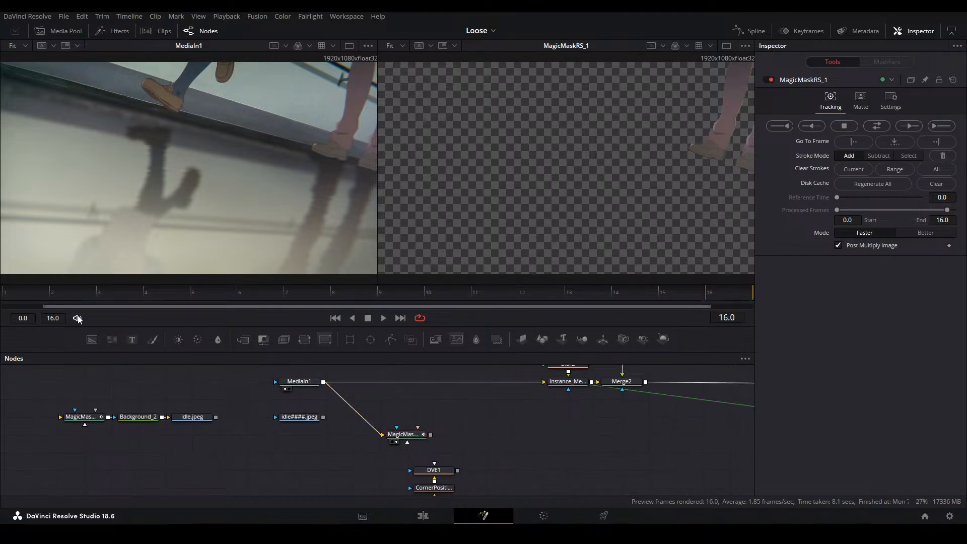
Add a Background node masked by the second Magic Mask and set its colour to white
drag(91, 339, 483, 443)
key(2)
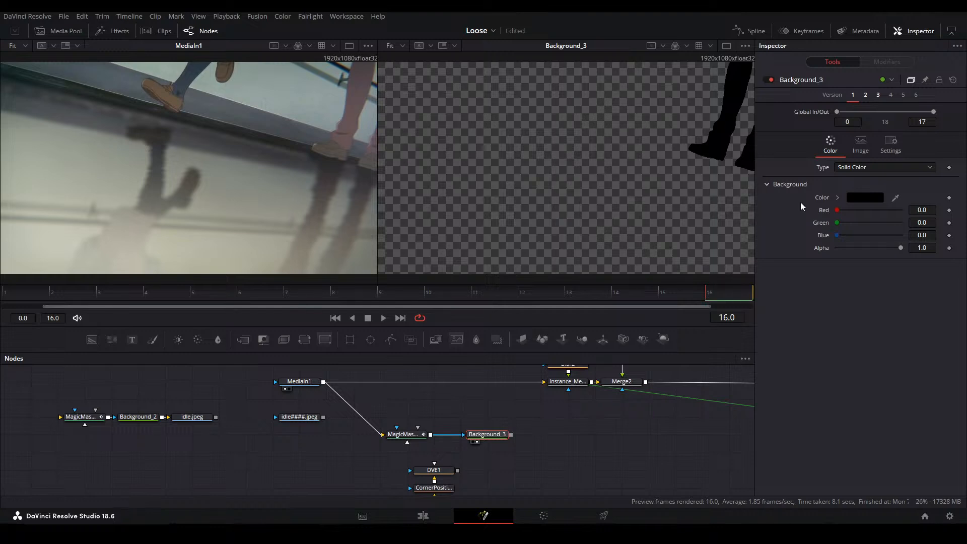
click(837, 198)
drag(841, 214, 604, 93)
click(547, 466)
key(shift+space)
text(loader)
key(Return)
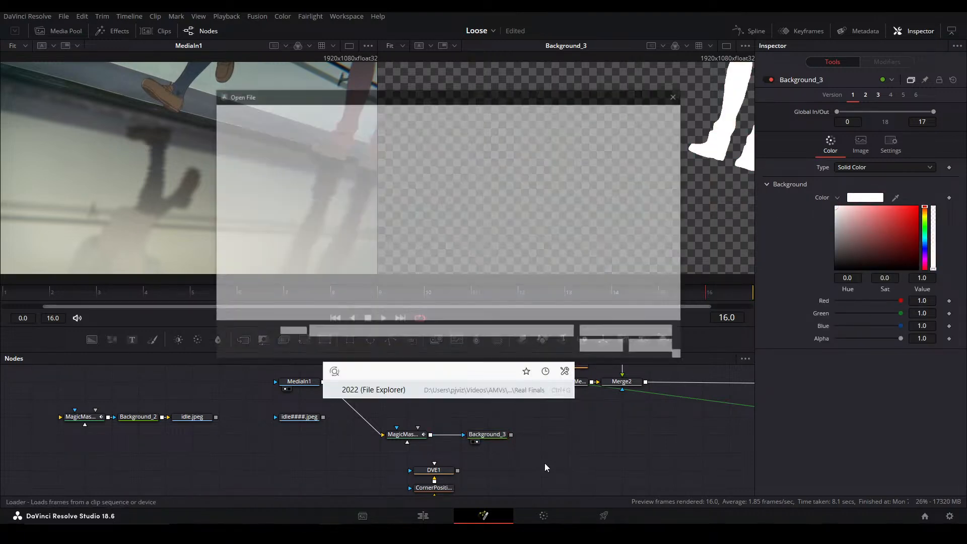
click(655, 348)
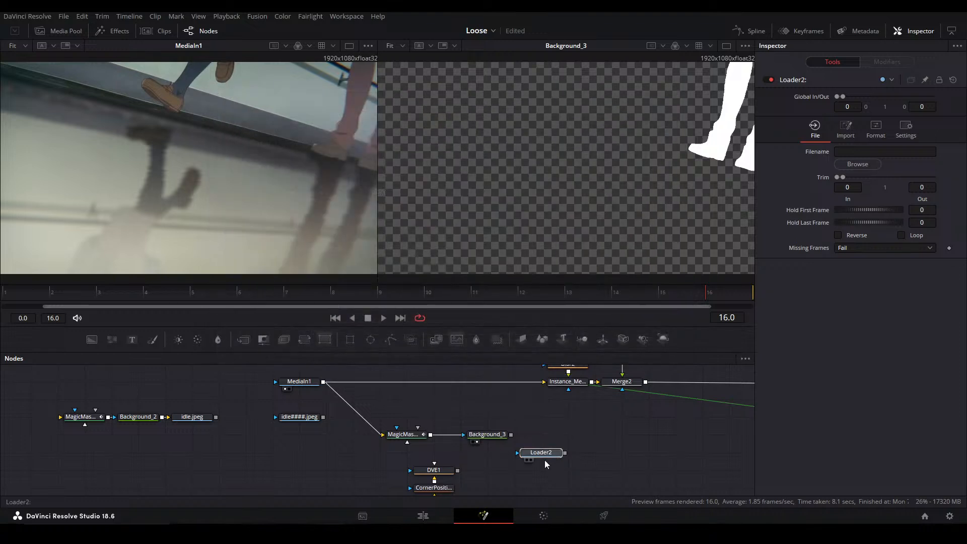
Disable the idle.jpeg saver and add a new Saver connected to the second white Background
key(shift+space)
text(saver)
key(Return)
drag(203, 464, 182, 408)
key(ctrl+p)
drag(510, 435, 561, 439)
click(561, 440)
Browse for the new Saver's output location and create and open a folder named 2 inside Feet Matte One
click(857, 135)
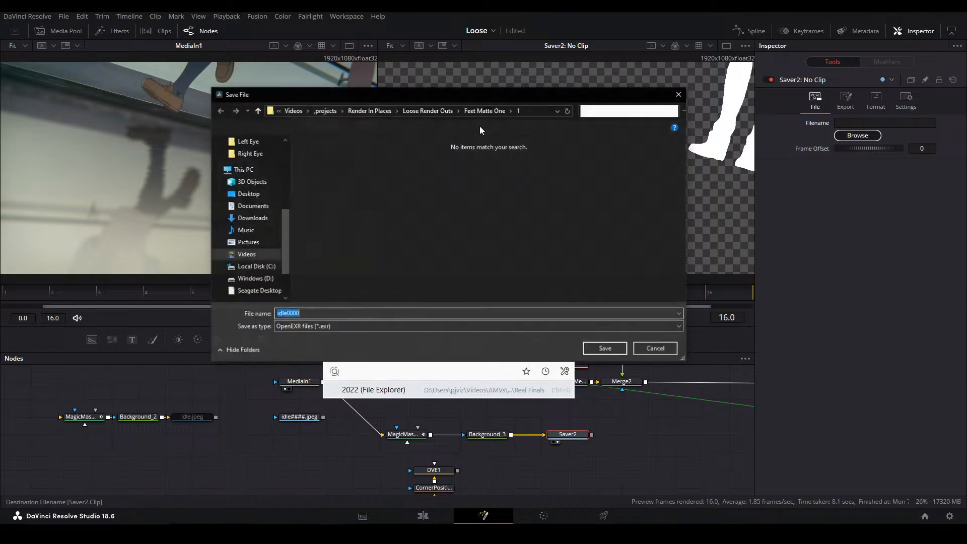
click(483, 111)
right_click(486, 243)
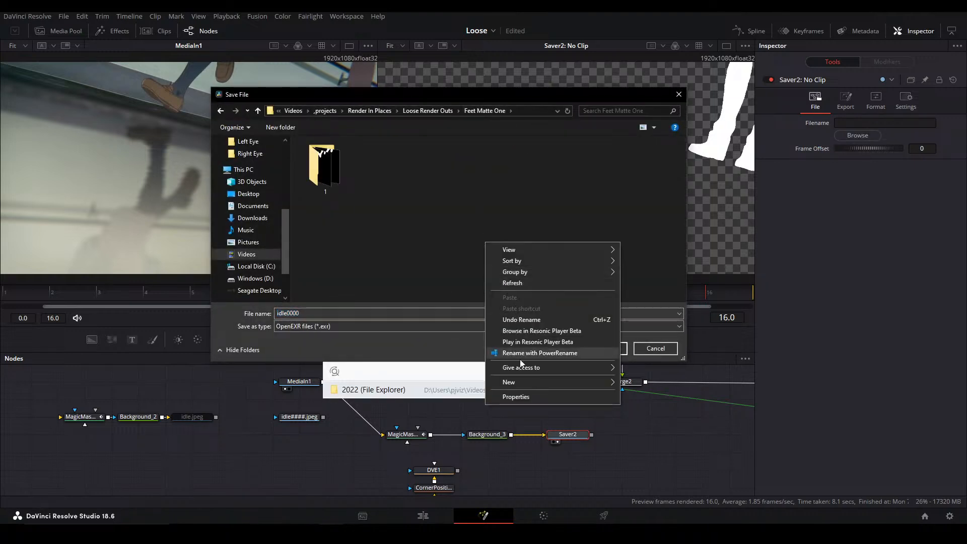
mouse_move(523, 382)
click(643, 382)
text(2)
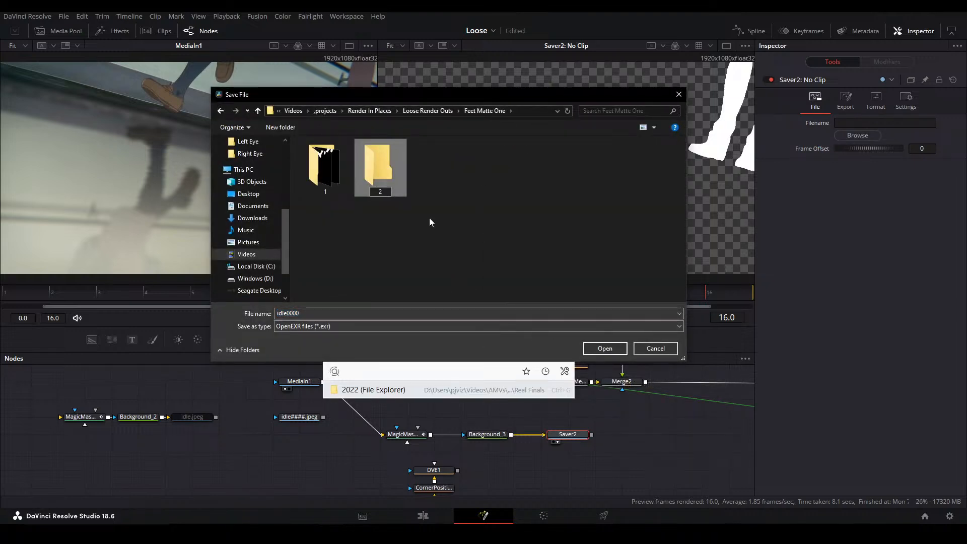
double_click(388, 180)
Set the save type to All Files and name the Saver's output idle.jpeg
click(345, 326)
click(313, 345)
click(319, 313)
text(idle)
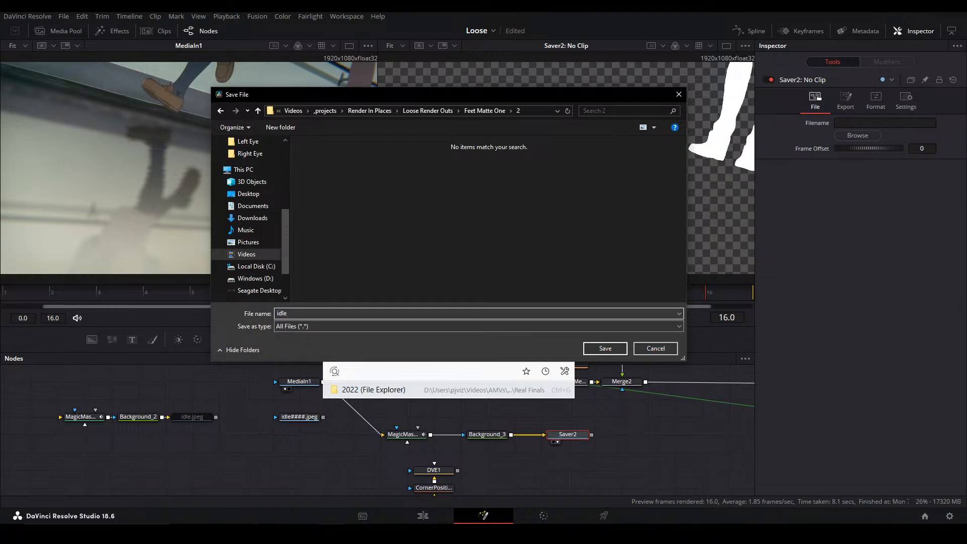
text(.jpeg)
key(Return)
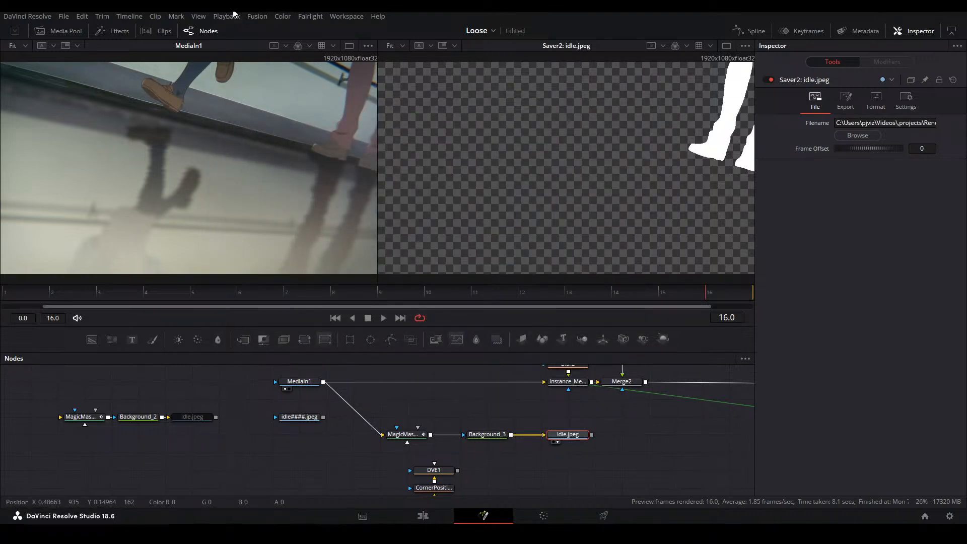
Render all savers to write out the second matte sequence
click(258, 16)
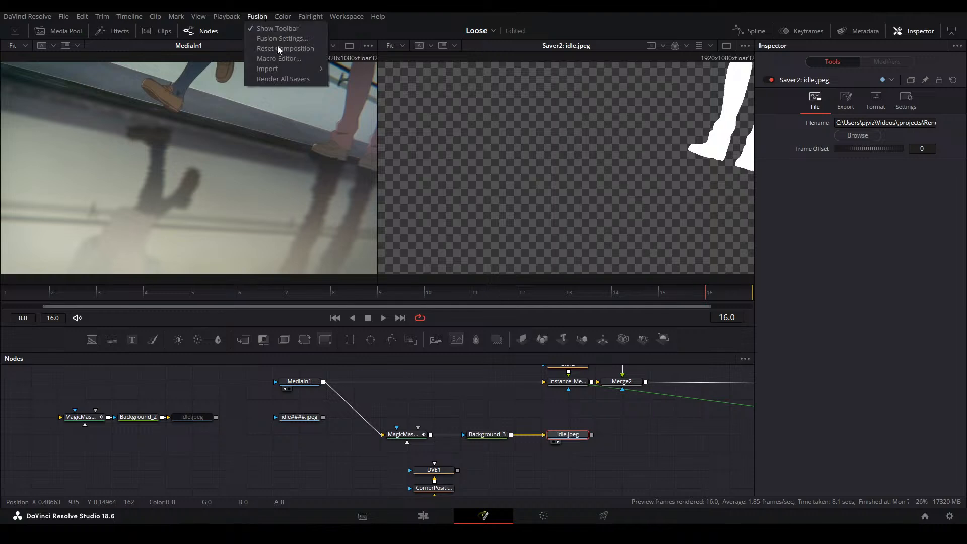
click(292, 80)
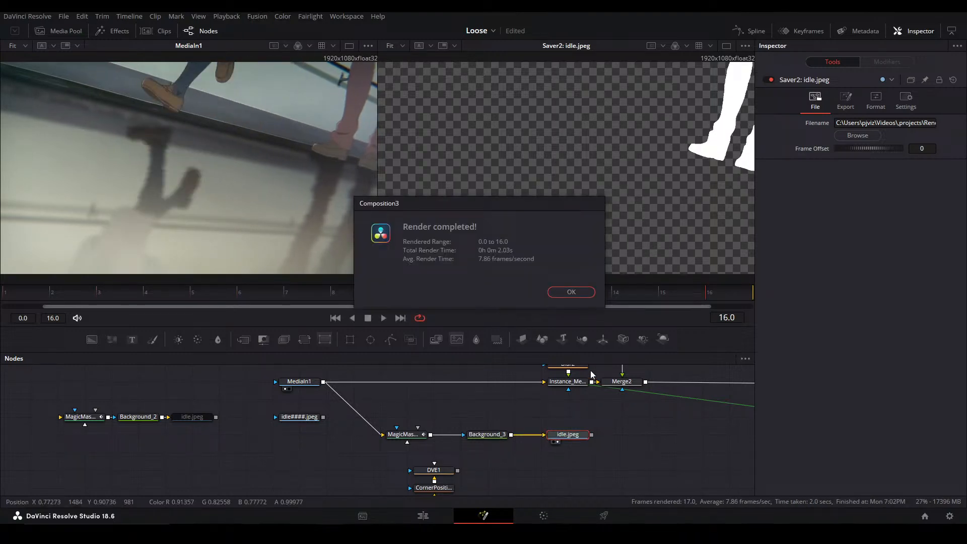
click(567, 292)
Add a Loader for the newly rendered idle image sequence and play it in the second viewer
click(490, 435)
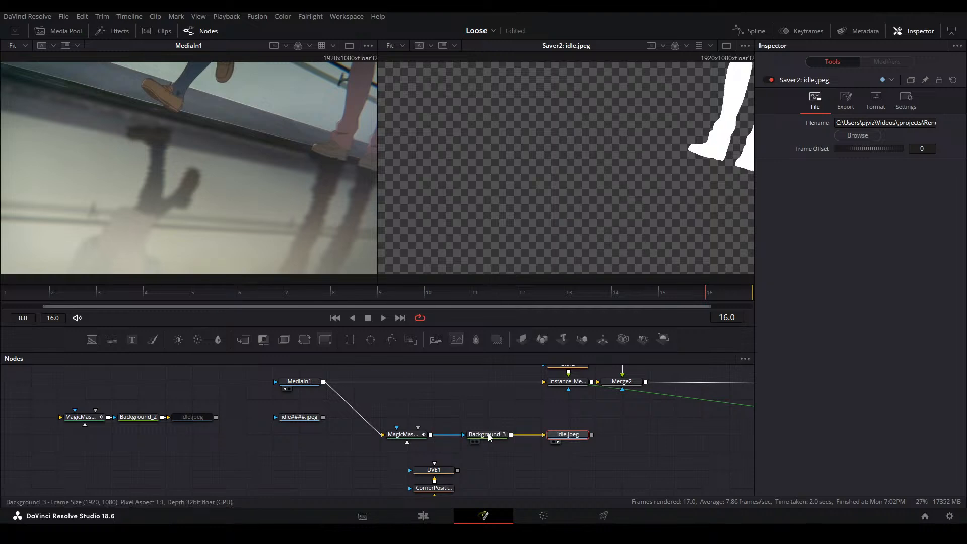
click(563, 442)
key(2)
key(shift+space)
text(load)
key(Return)
click(338, 176)
click(595, 350)
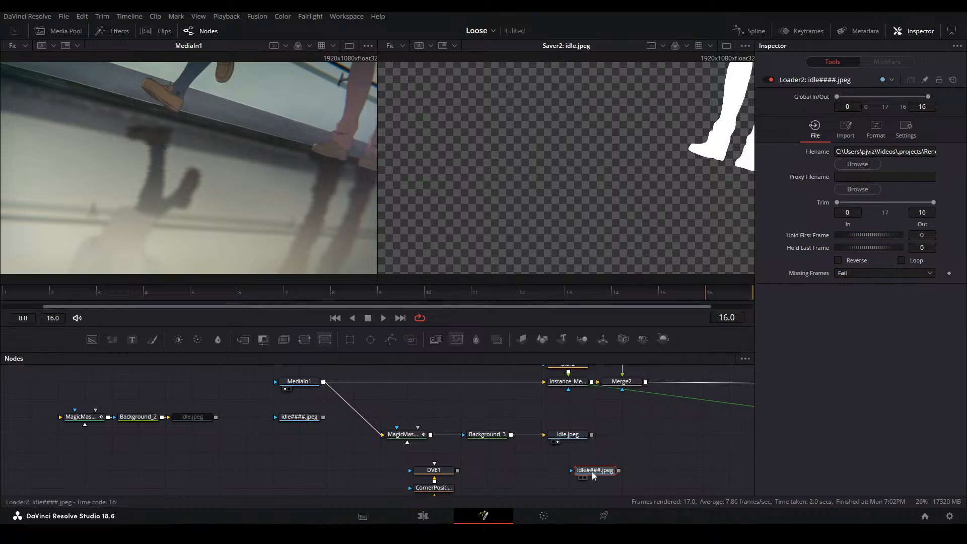
key(2)
key(space)
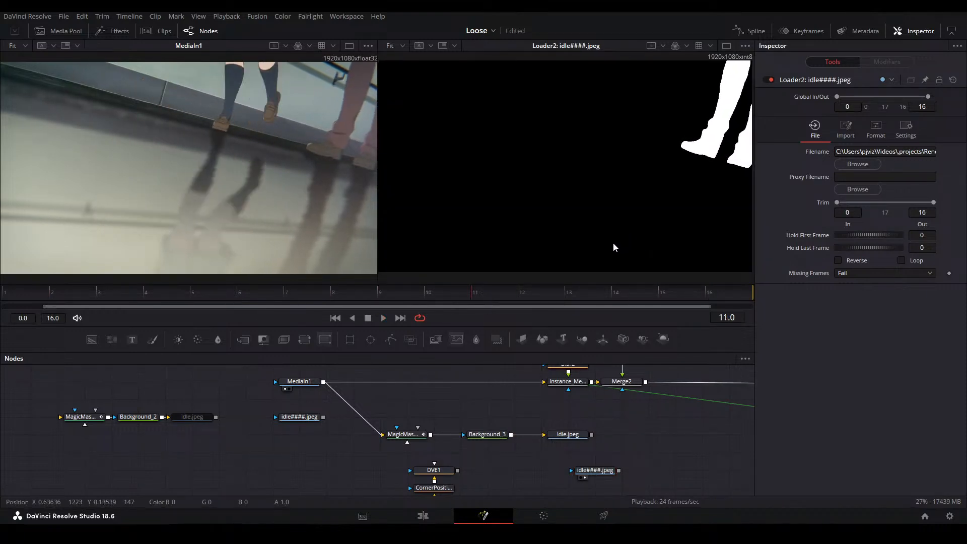
Move the new Loader below the first Loader and disable the second idle.jpeg saver
drag(594, 470, 273, 453)
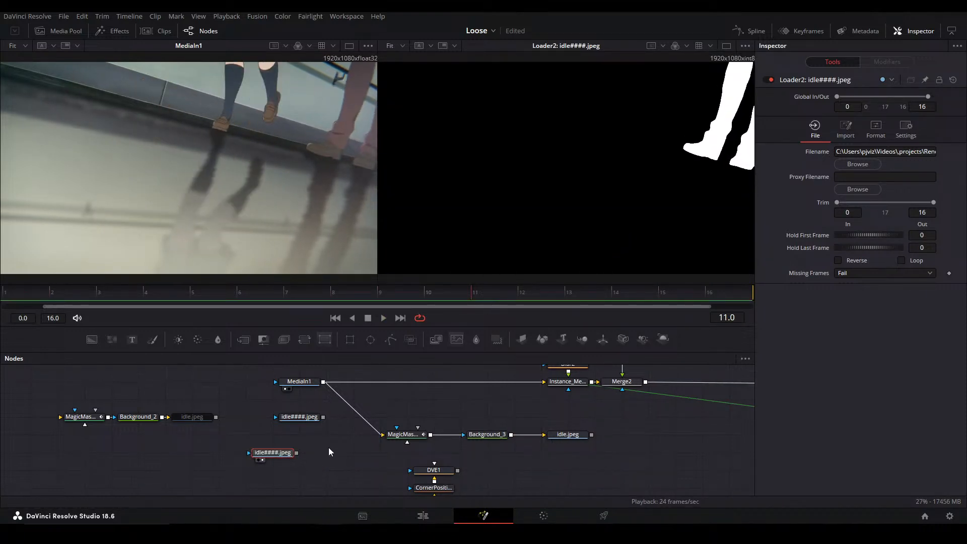
click(575, 437)
key(ctrl+p)
Detach the second Magic Mask from MediaIn1 and line up its Background and Saver beneath the first matte branch
drag(630, 435, 84, 436)
click(379, 432)
click(305, 419)
drag(167, 436, 141, 436)
drag(248, 436, 194, 437)
click(194, 441)
click(450, 432)
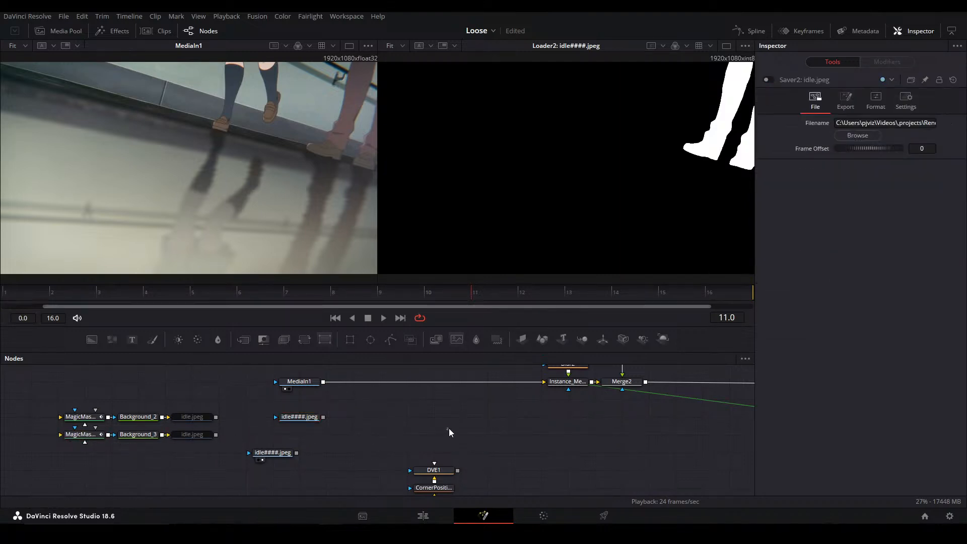
Purge the Fusion cache to free memory
right_click(938, 502)
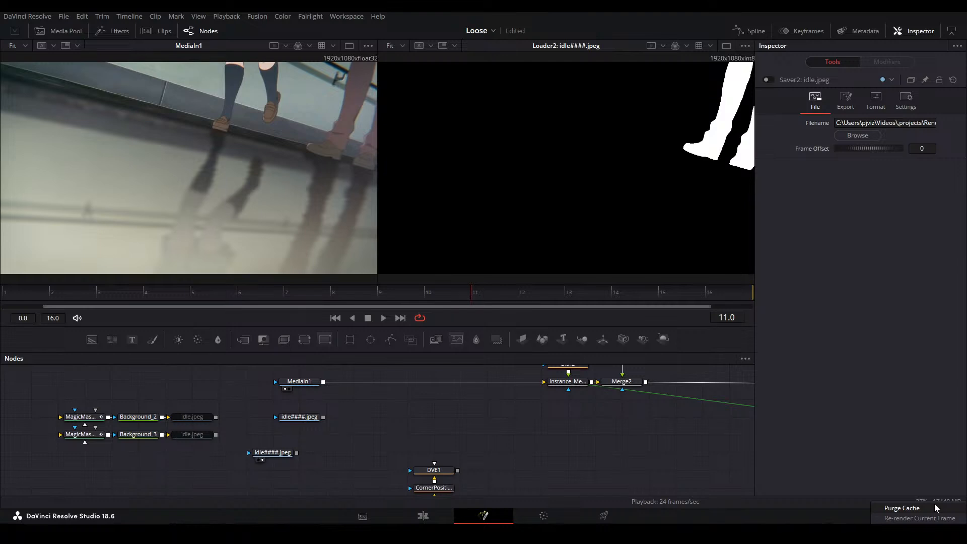
click(935, 508)
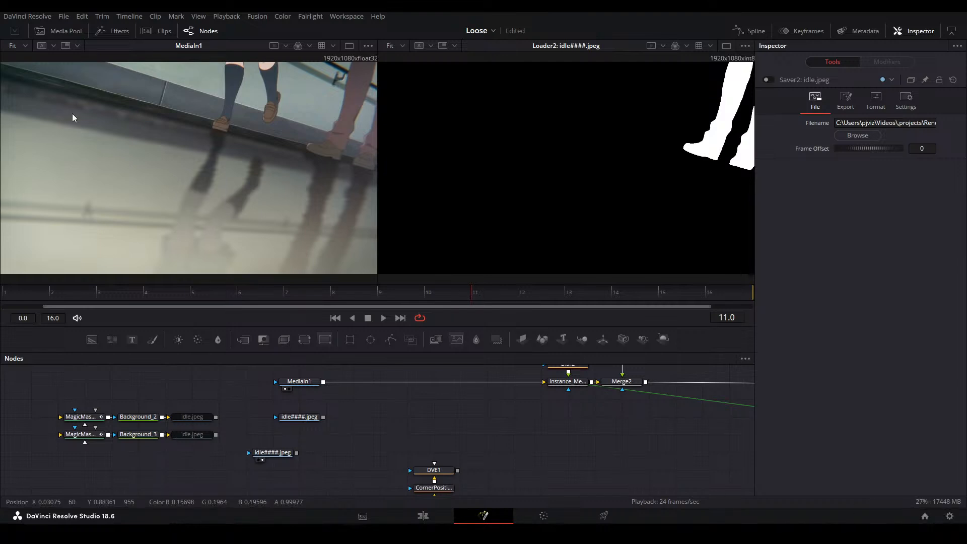
right_click(925, 502)
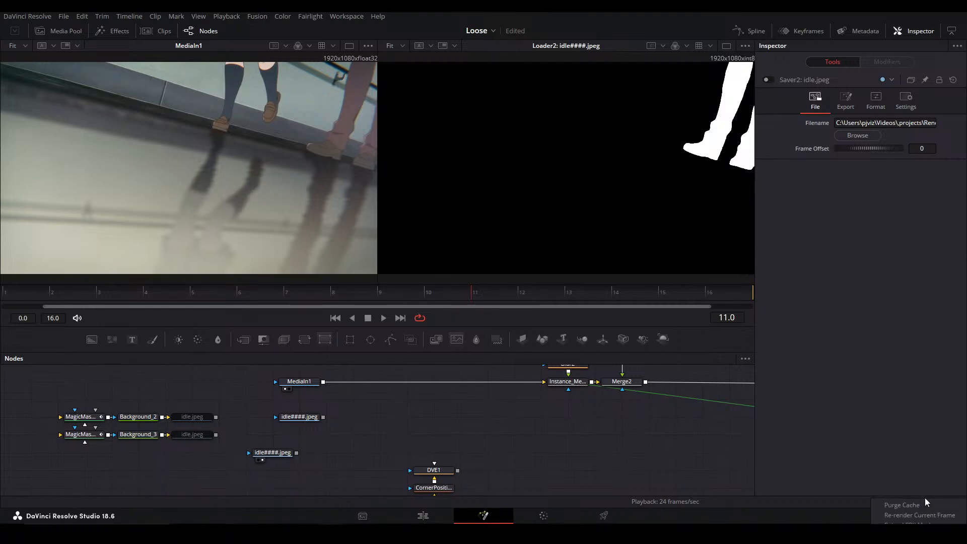
click(929, 508)
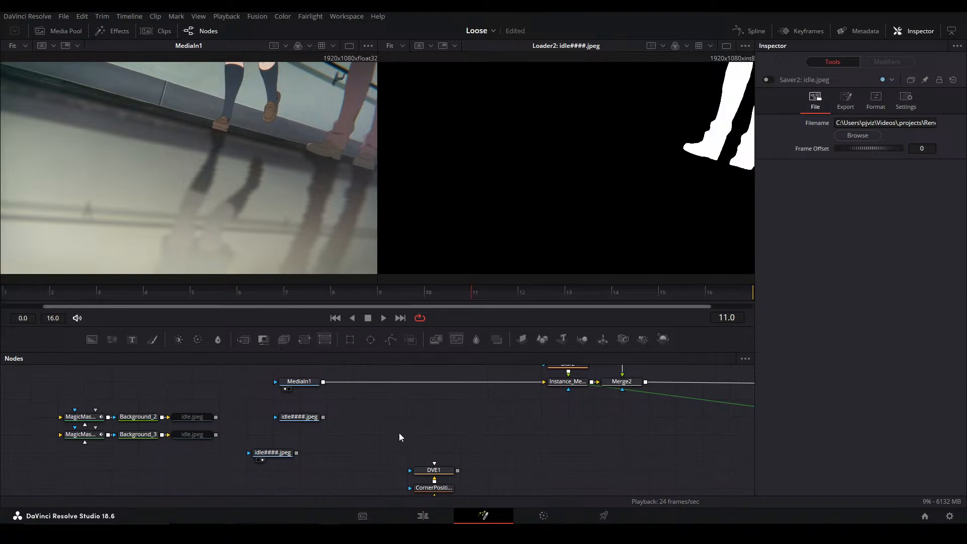
Align the two Loaders beside their matching matte branches
click(308, 423)
drag(308, 423, 281, 423)
drag(276, 457, 275, 440)
click(275, 440)
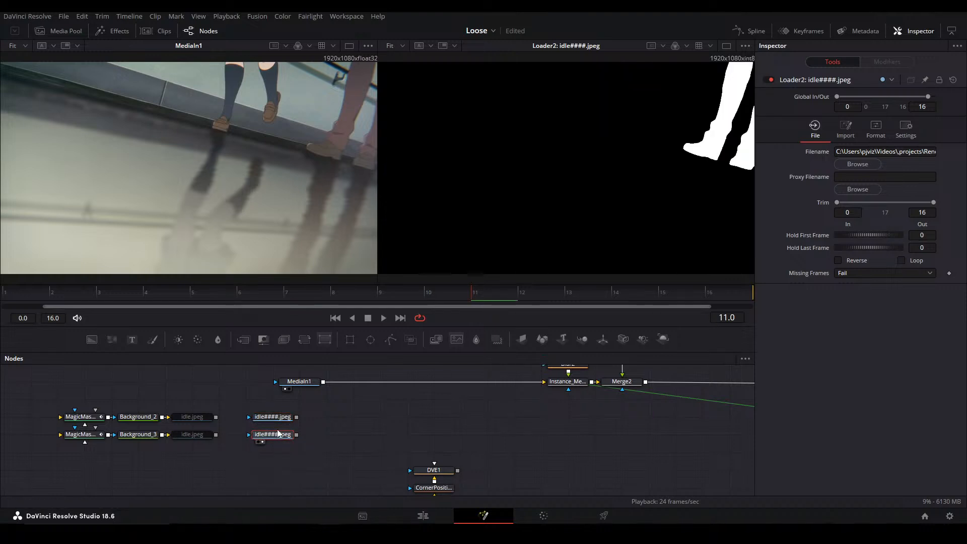
Rename the lower Loader manfeet and the upper Loader girlfeet
key(F2)
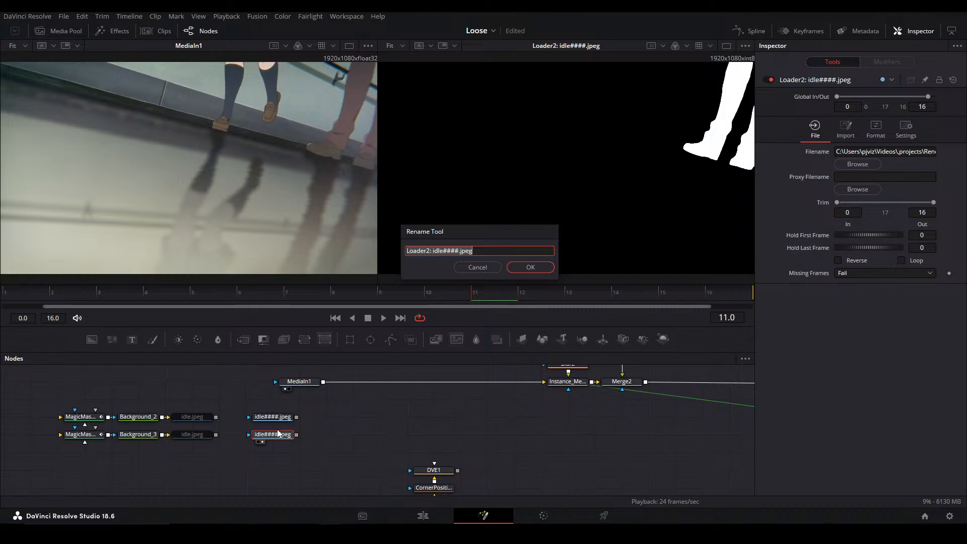
text(man feet)
key(Return)
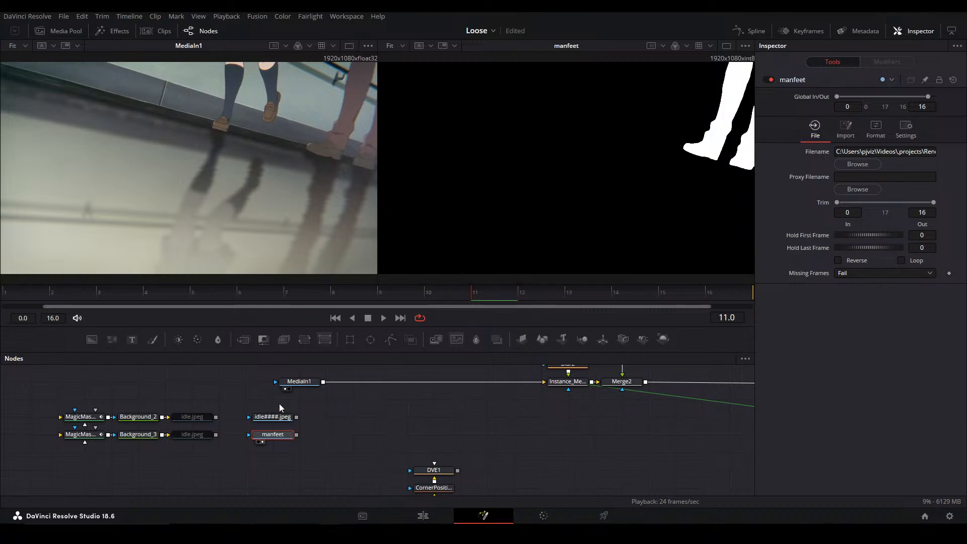
click(275, 417)
key(F2)
text(girlfeet)
key(Return)
Examine MediaIn1, the instanced merge and Merge2 one after another in the second viewer
drag(358, 450, 283, 432)
click(298, 383)
key(2)
key(2)
click(566, 386)
key(2)
click(634, 389)
key(2)
drag(571, 404, 430, 416)
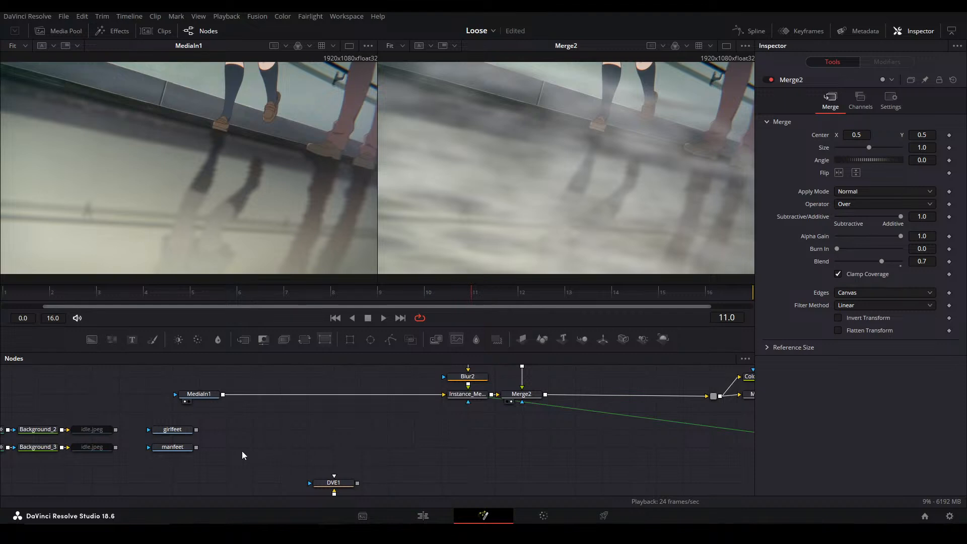
Merge girlfeet over manfeet and place the group below the Magic Mask branches
click(216, 453)
key(ctrl+m)
drag(196, 447, 146, 459)
drag(224, 488, 292, 442)
click(258, 448)
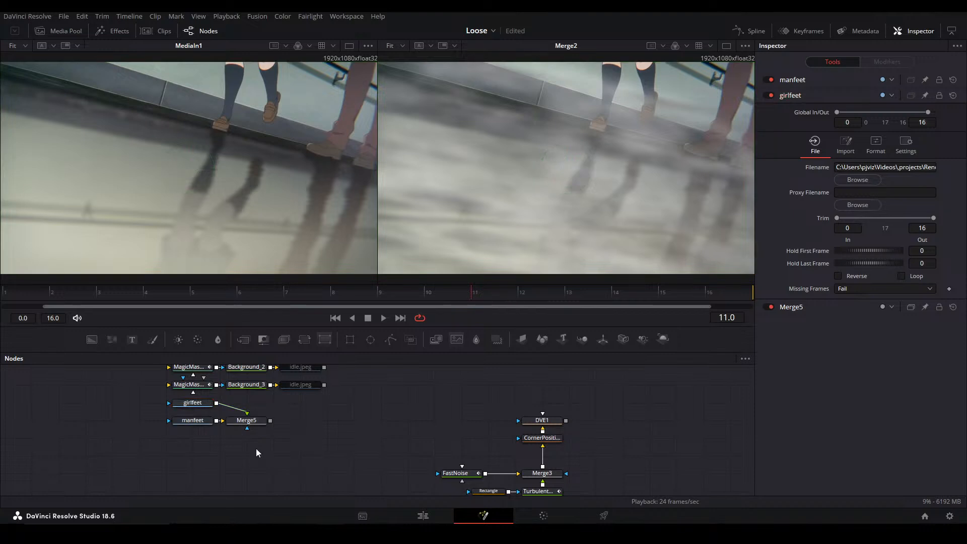
Add a Wireless Link node below the feet merge
key(shift+space)
text(wire)
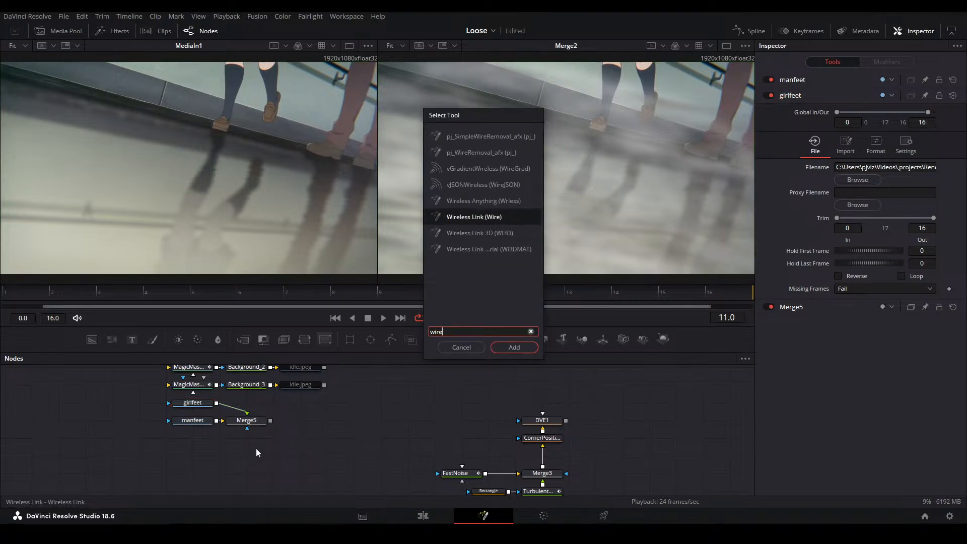
text(les)
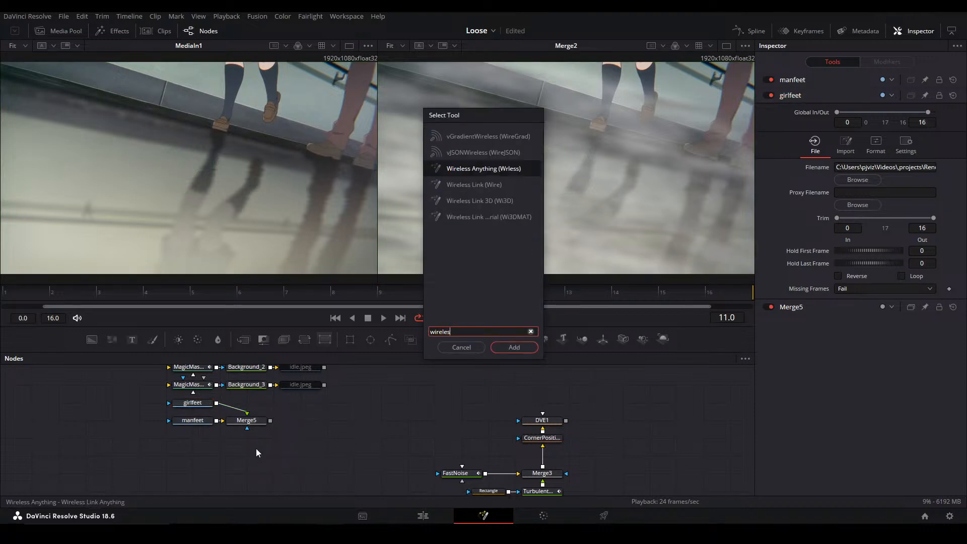
key(Down)
key(Return)
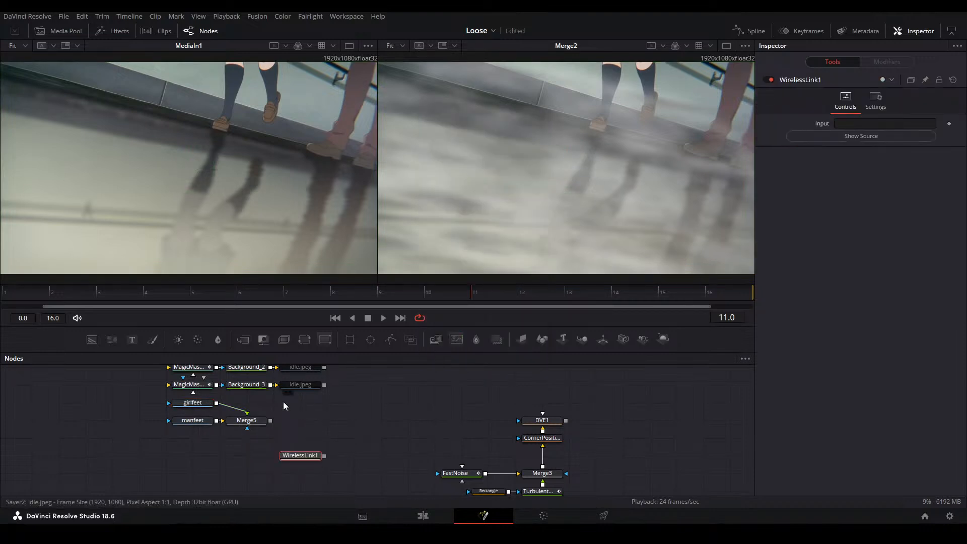
View the feet merge and set its Alpha Gain to 0.0 so both mattes combine
click(260, 424)
key(2)
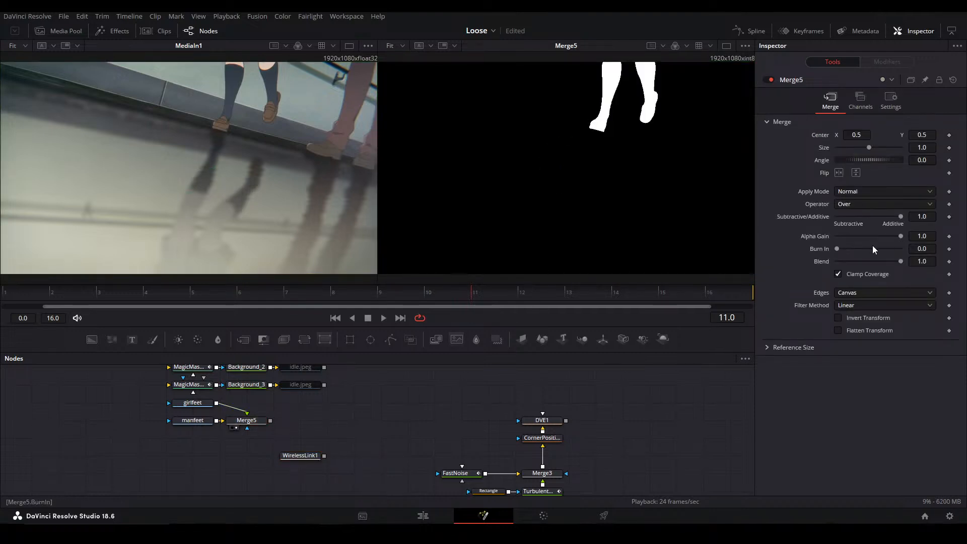
drag(900, 236, 831, 246)
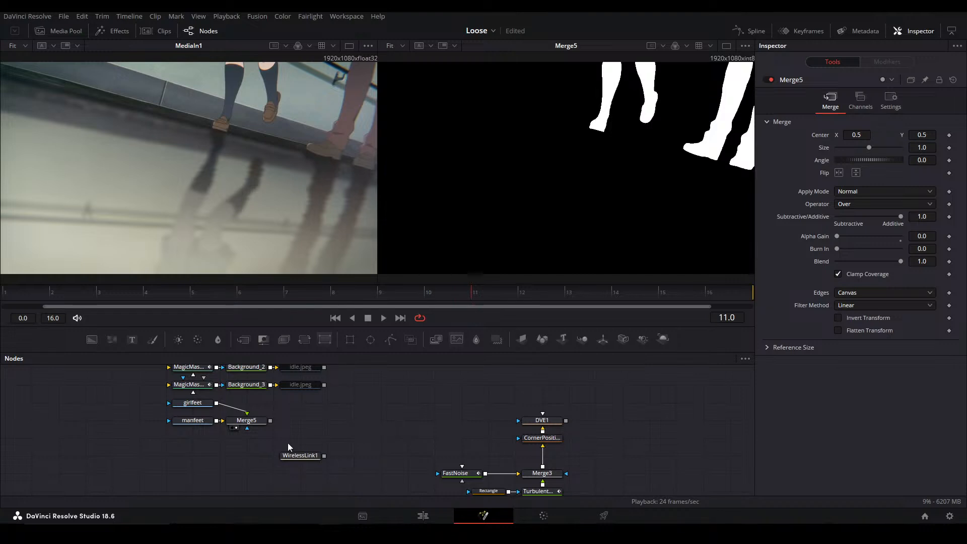
Set the Wireless Link's input to Merge5, rename the link Both and view it in the second viewer
click(295, 455)
drag(908, 122, 905, 123)
key(F2)
text(Both)
key(Return)
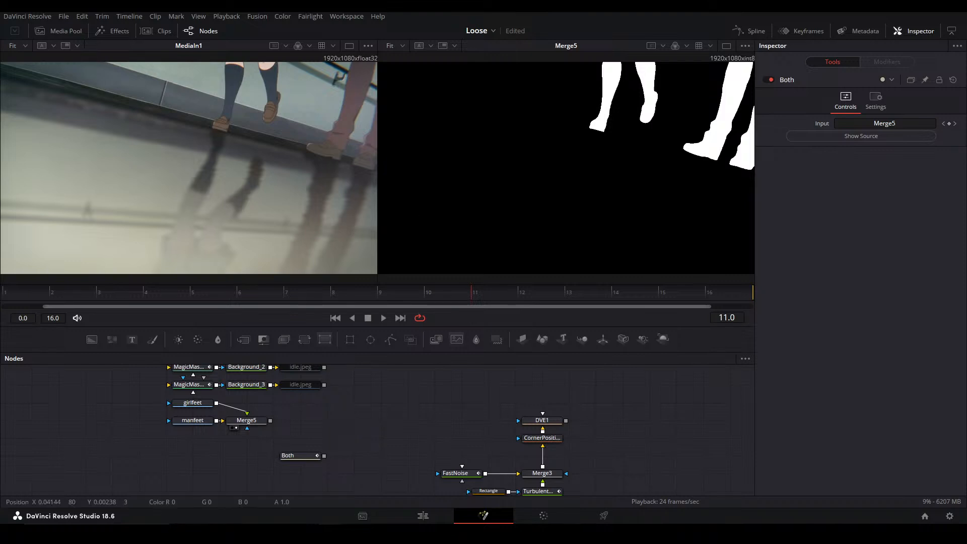
key(2)
Add a second Wireless Link node and set its input to girlfeet
key(shift+space)
text(wireles)
key(BackSpace)
key(BackSpace)
key(Down)
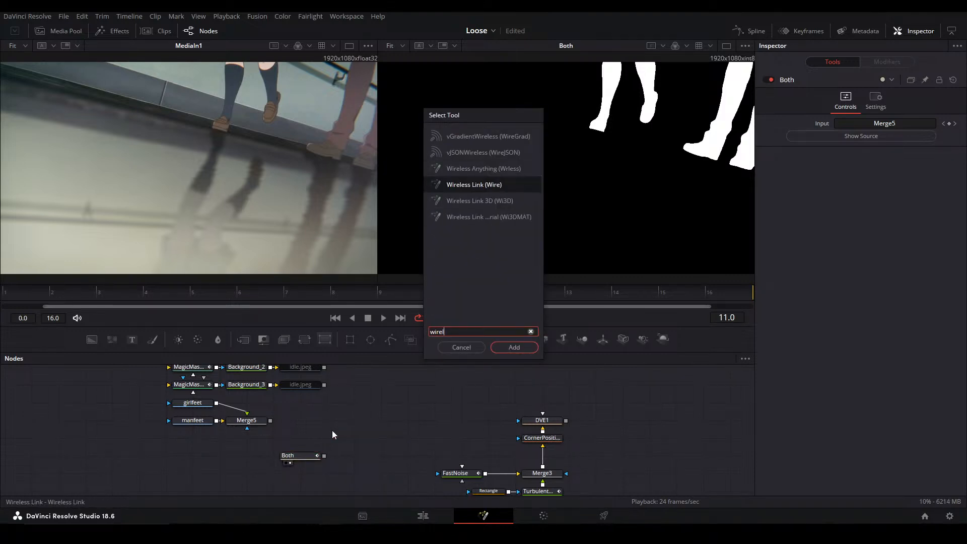
key(Return)
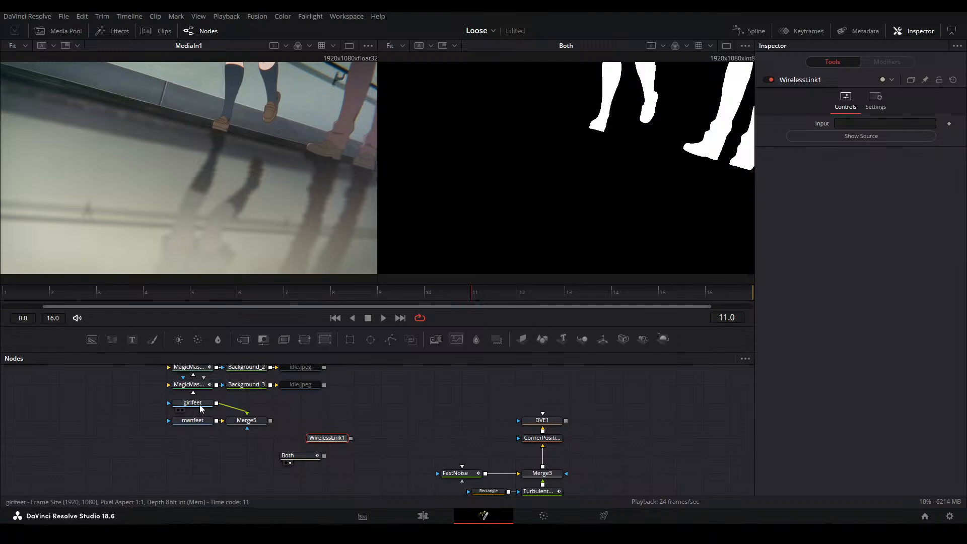
drag(200, 408, 886, 125)
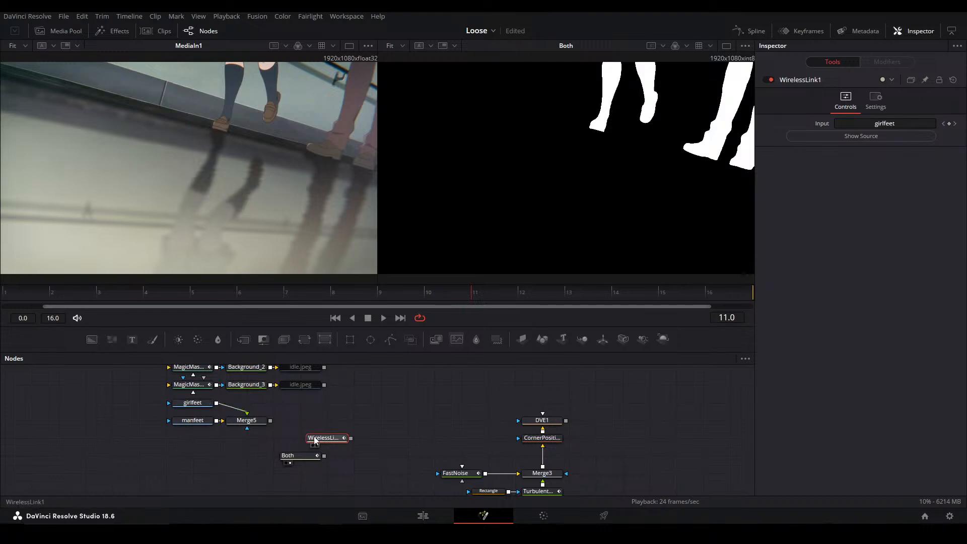
Align the second Wireless Link above Both and rename it gfeet
drag(333, 439, 306, 438)
key(F2)
text(gfeet)
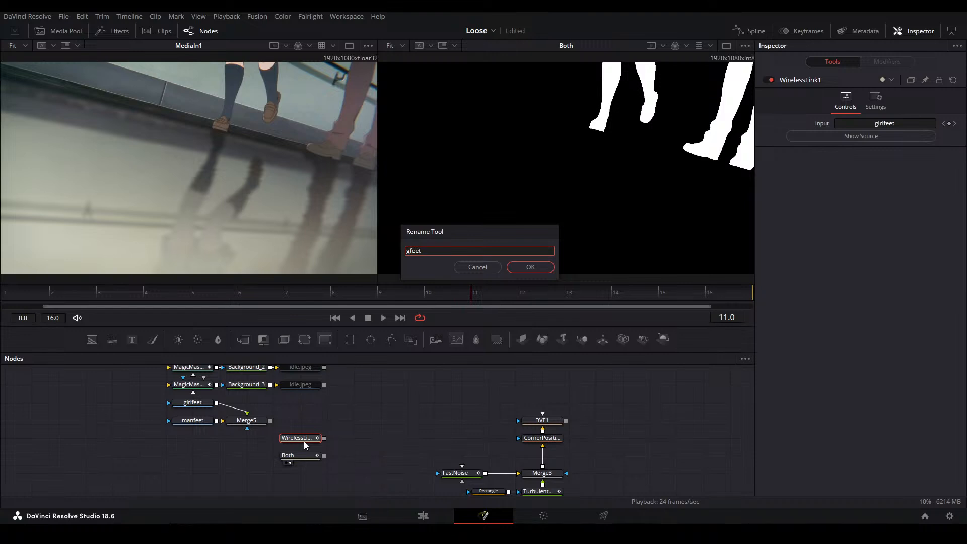
key(Return)
click(418, 426)
key(shift+space)
text(wirel)
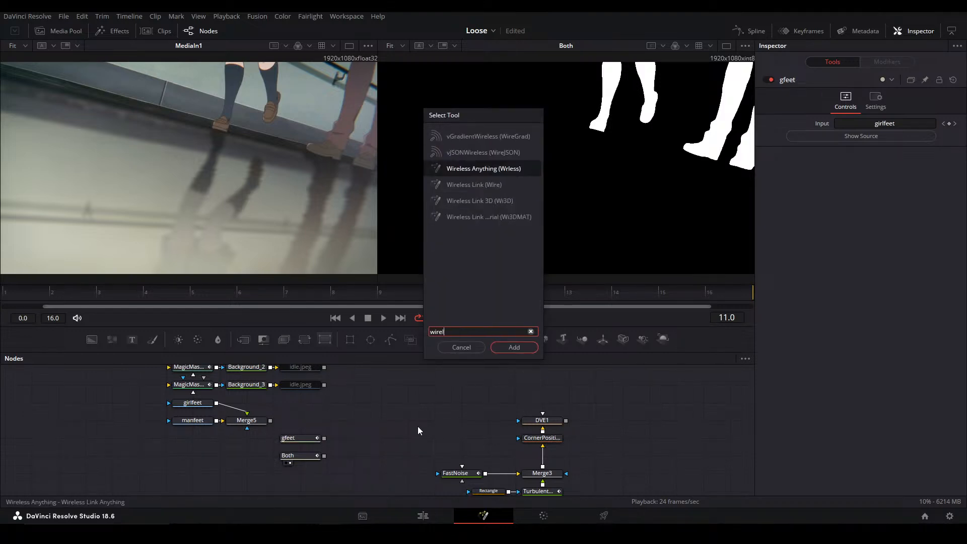
key(Return)
key(Delete)
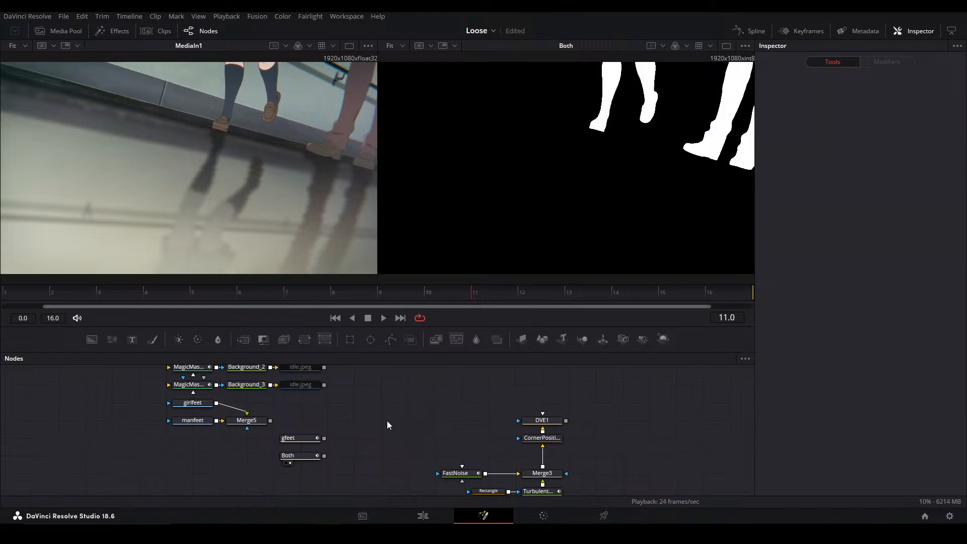
Add a third Wireless Link node and set its input to manfeet
key(shift+space)
text(wirelin)
key(Return)
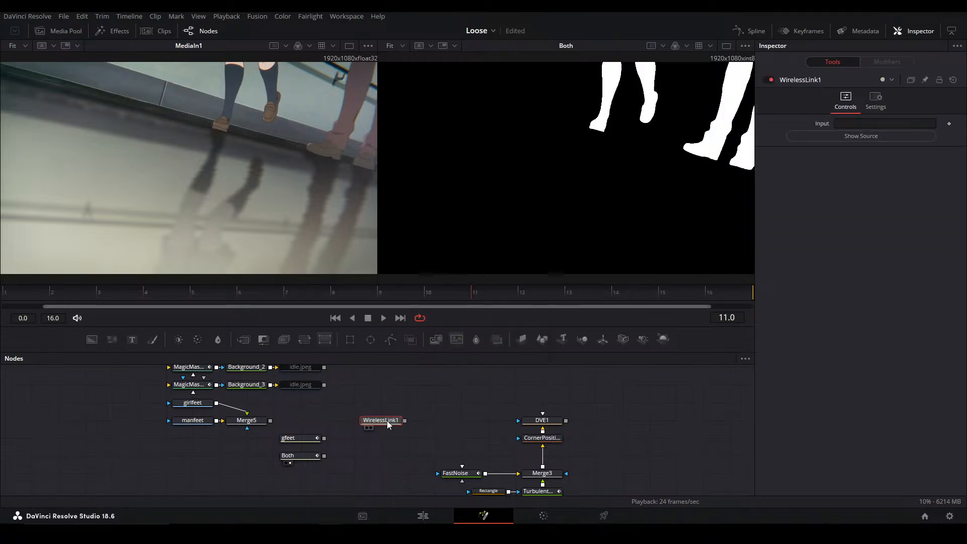
click(197, 422)
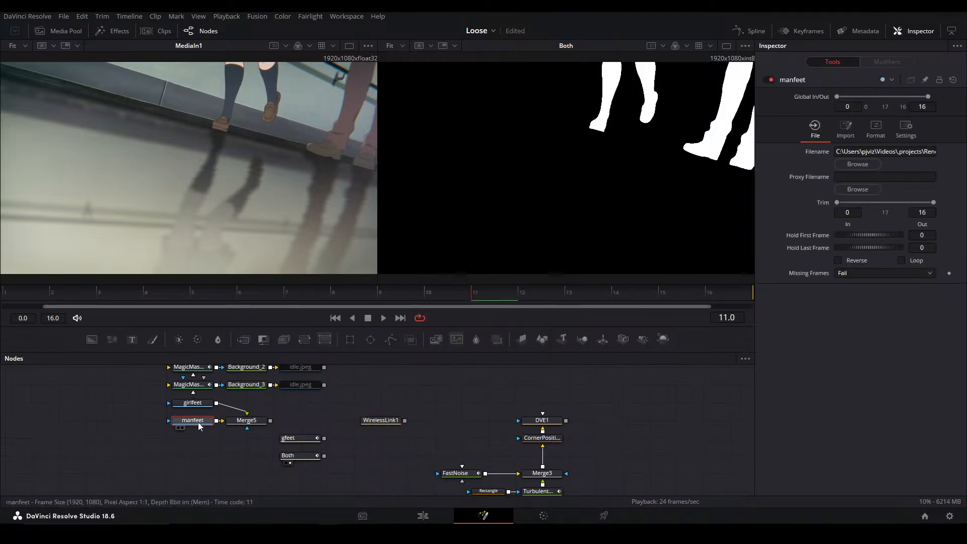
click(377, 422)
drag(905, 128, 905, 128)
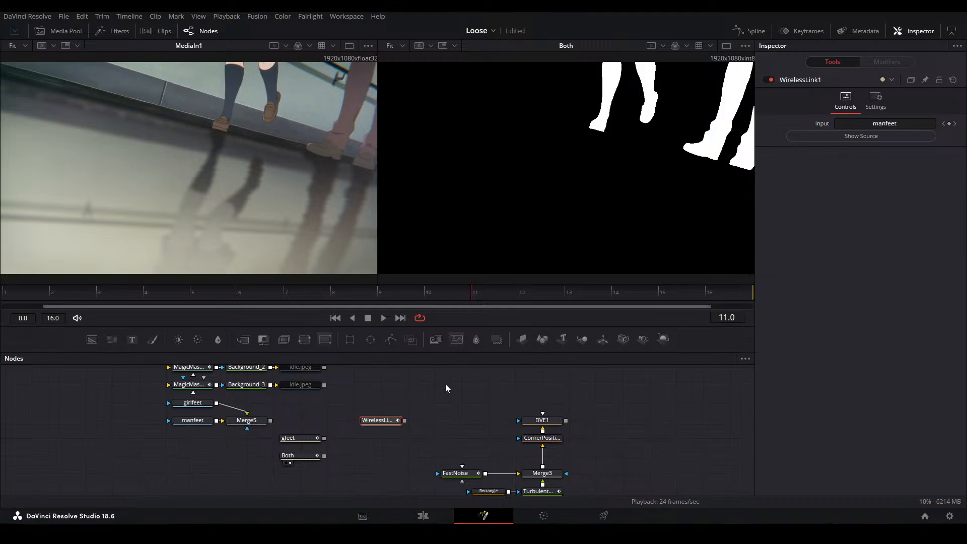
Stack the new Wireless Link above gfeet, move all three links near Instance_Merge15_1, and rename the new one bfeet
drag(362, 421, 283, 421)
drag(324, 454, 541, 434)
click(534, 434)
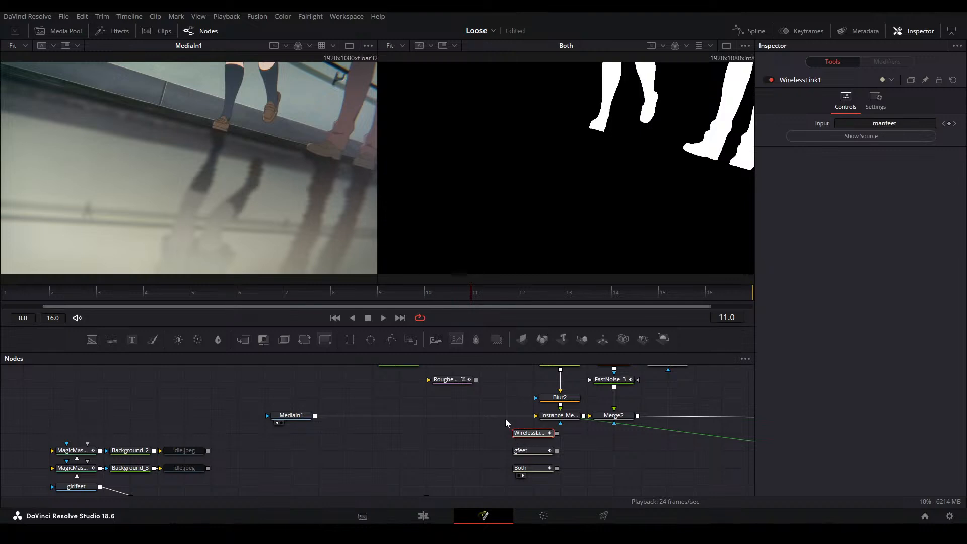
key(F2)
text(bfeet)
key(Return)
View the gfeet, Both and bfeet links one after another in the second viewer
click(545, 453)
key(2)
click(548, 468)
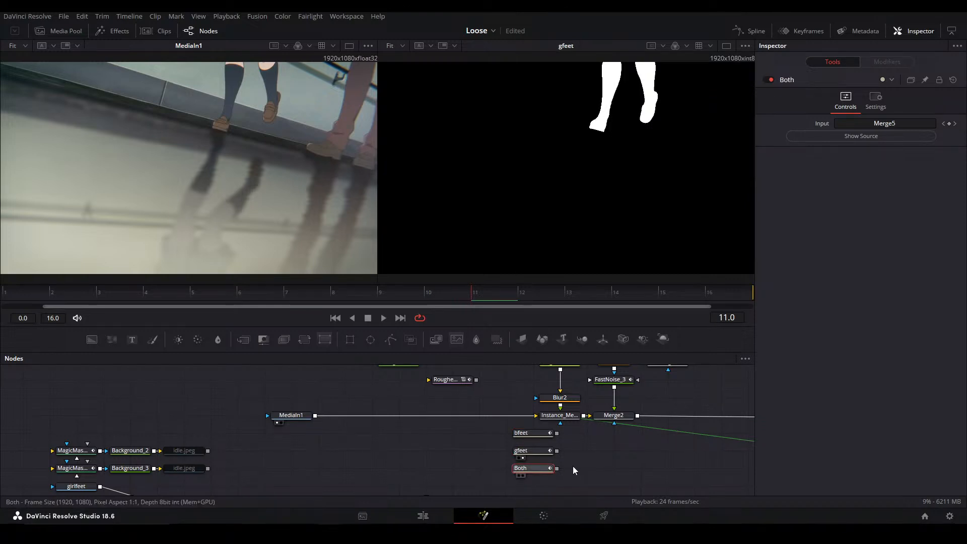
key(2)
click(532, 434)
key(2)
Move the three Wireless Links clear of the merges, below the MediaIn1 connection, and view Merge2 in the second viewer
drag(583, 474, 418, 436)
click(616, 418)
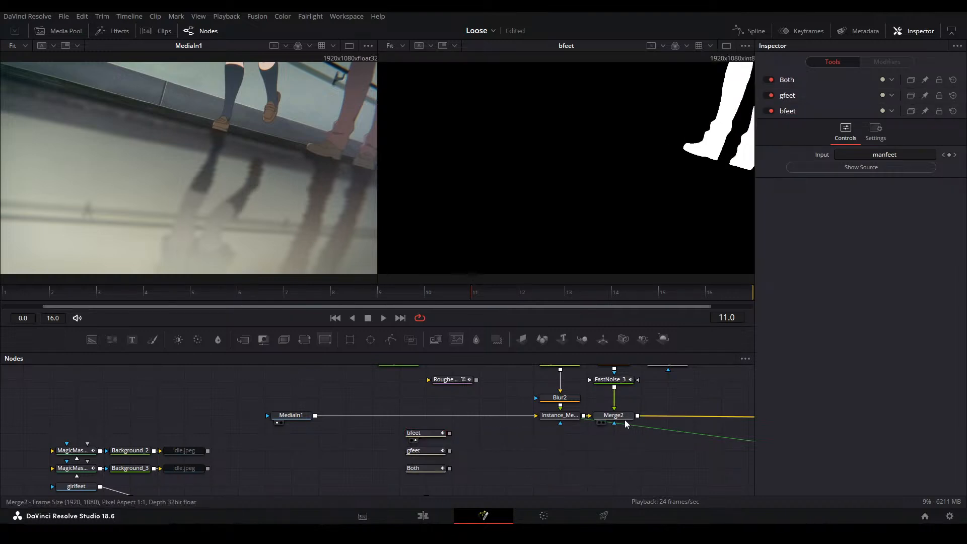
key(2)
drag(632, 421, 348, 405)
click(352, 440)
drag(353, 440, 352, 410)
drag(233, 472, 319, 424)
scroll(320, 424, down, 2)
drag(312, 483, 143, 410)
drag(273, 416, 273, 441)
drag(364, 395, 297, 428)
scroll(388, 393, up, 2)
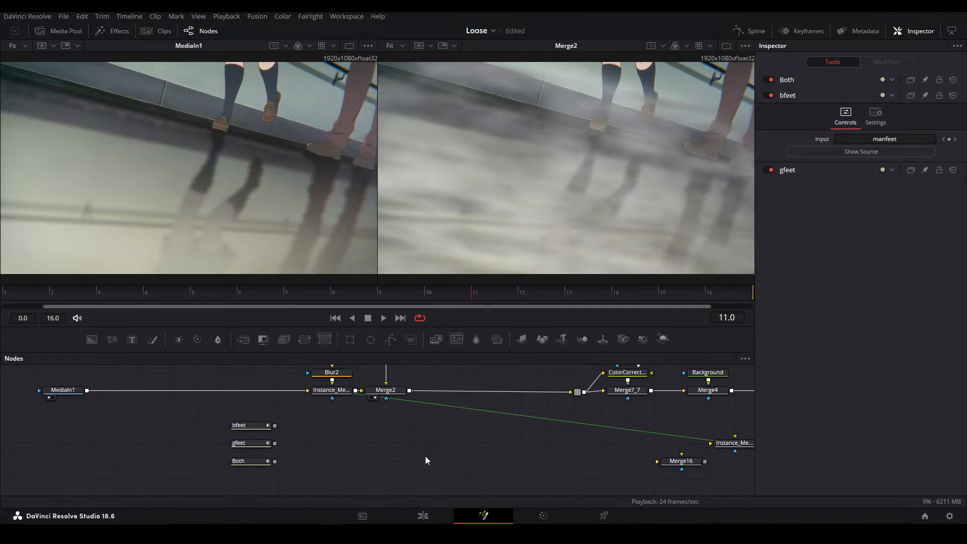
drag(414, 455, 427, 430)
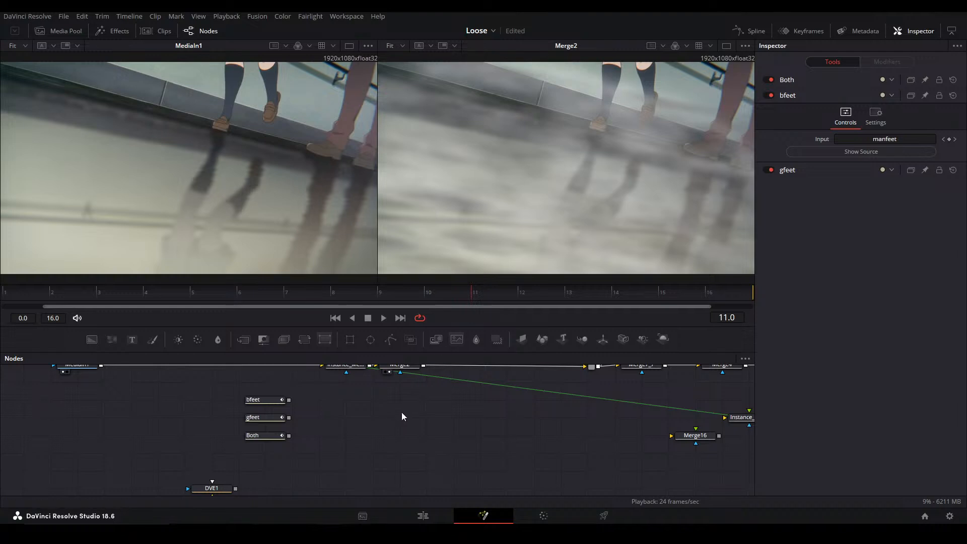
drag(408, 406, 407, 427)
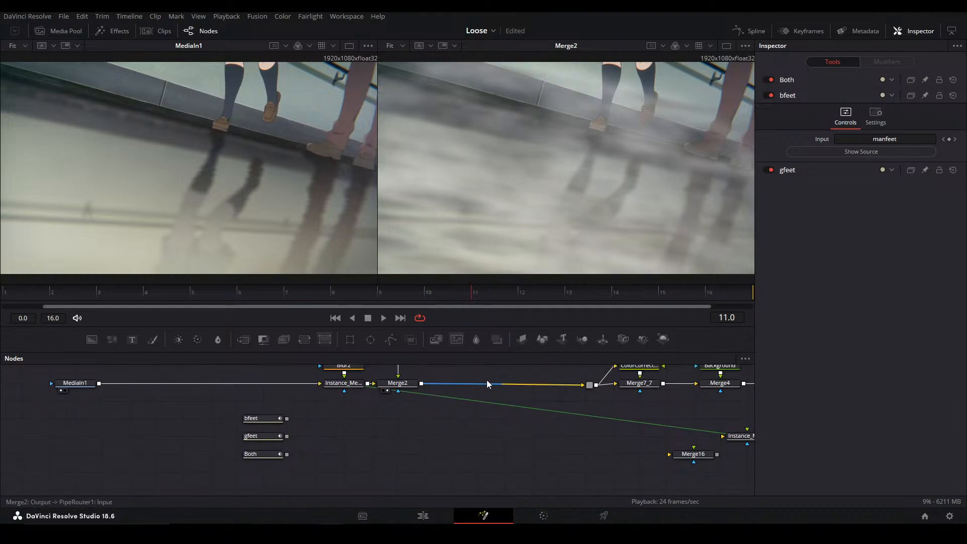
Compare Merge2 with Instance_Merge15_1 in the second viewer
click(409, 385)
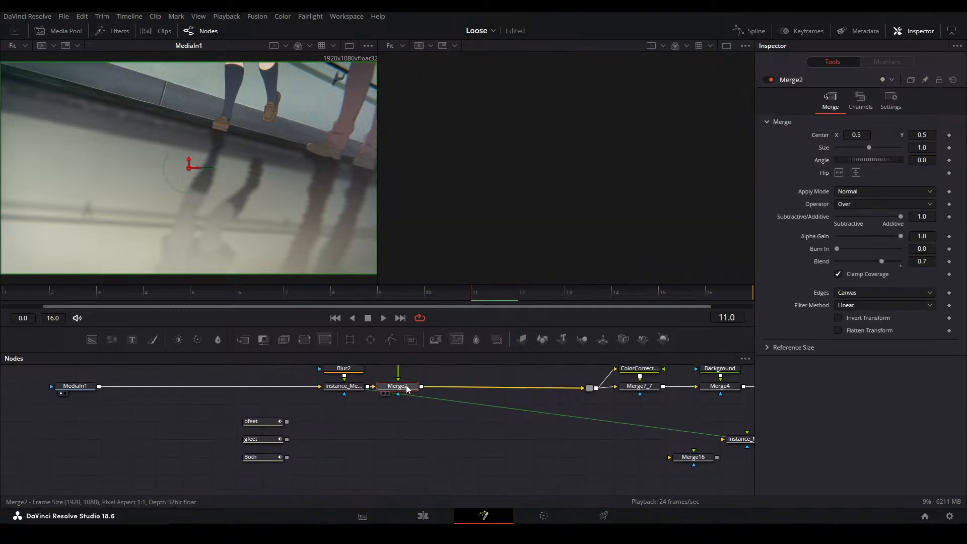
drag(600, 398, 459, 422)
click(493, 411)
key(2)
click(261, 427)
click(192, 411)
key(2)
click(256, 443)
drag(254, 446, 294, 475)
drag(263, 430, 353, 389)
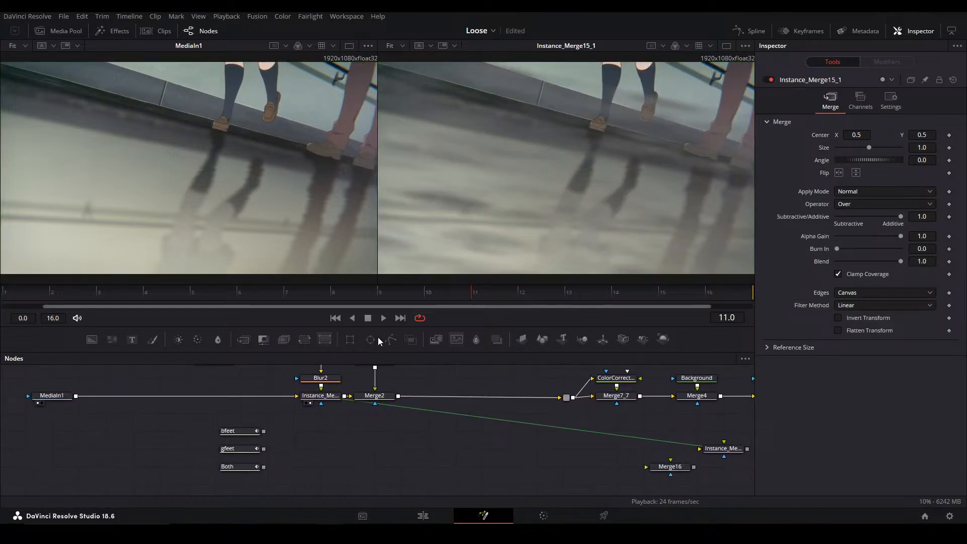
Place the links under MediaIn1, then add and view a Matte Control with MediaIn1 as background and Both as garbage matte
drag(332, 447, 421, 403)
drag(406, 412, 247, 412)
drag(256, 339, 359, 427)
drag(250, 377, 336, 430)
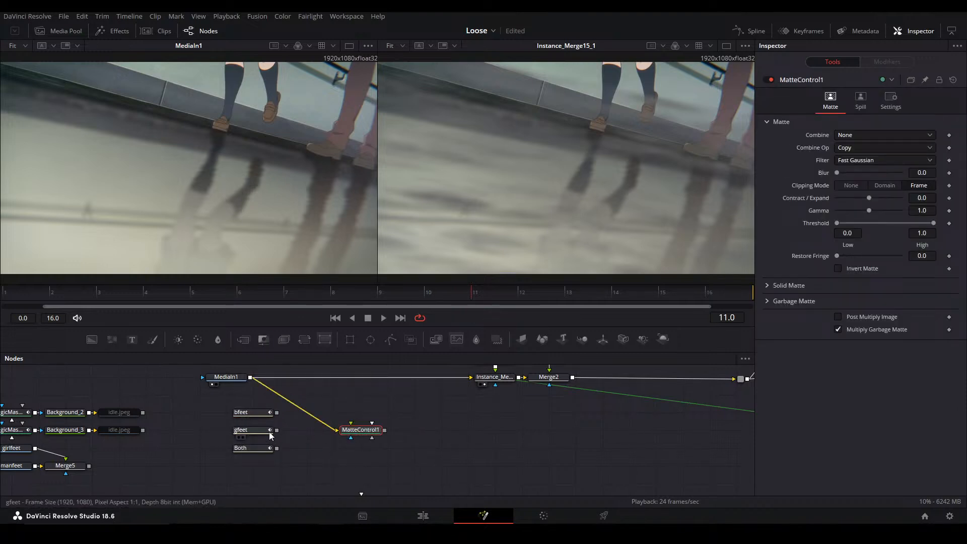
drag(277, 447, 362, 430)
click(386, 455)
key(2)
Set MatteControl1's garbage matte channel to Luminance and turn off Invert to cut out the legs
click(771, 302)
click(856, 345)
click(855, 414)
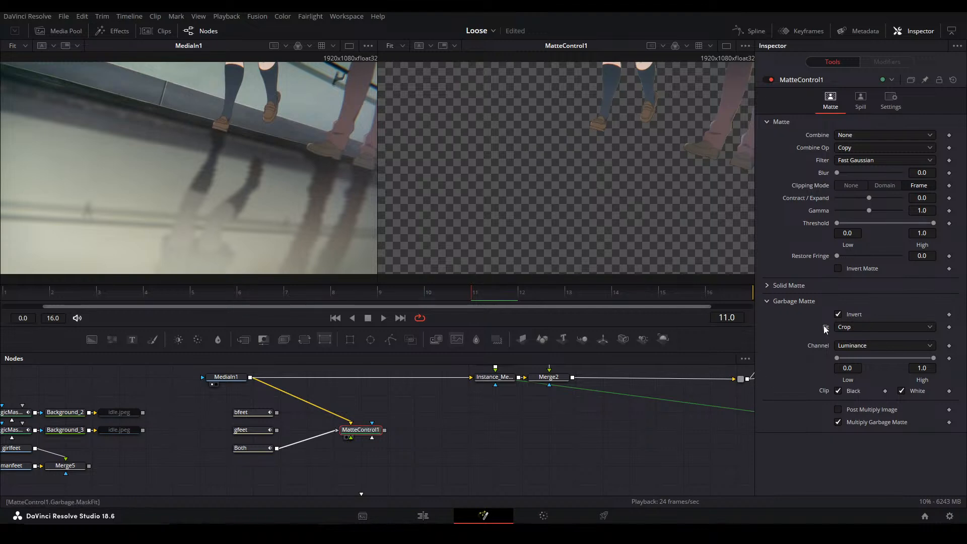
click(838, 314)
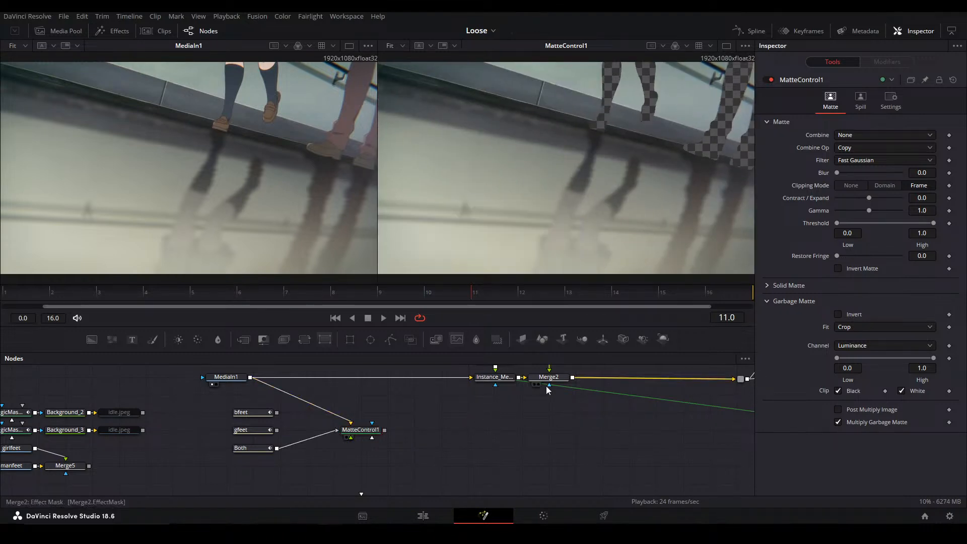
Add a Clean Plate after MatteControl1 and also connect MatteControl1's output to its garbage matte
key(shift+space)
text(clean)
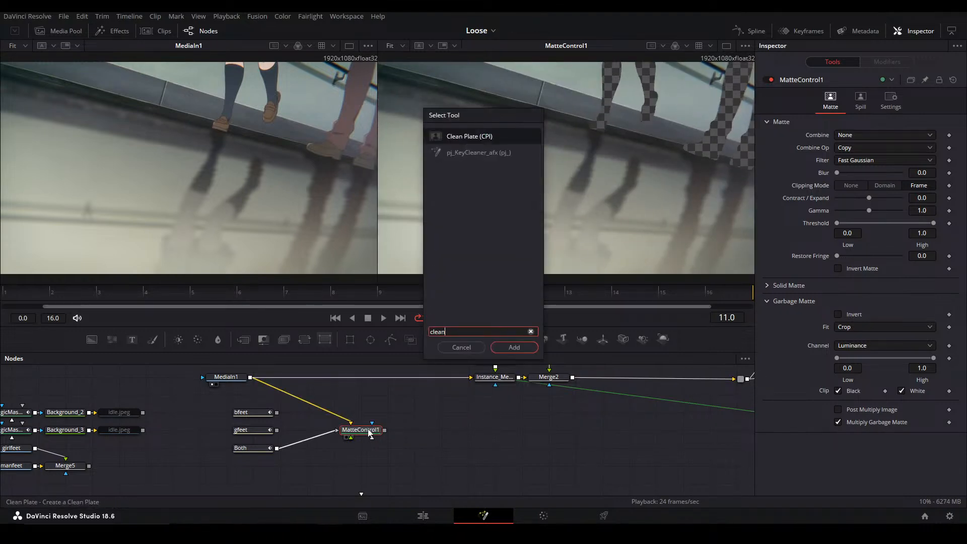
key(Return)
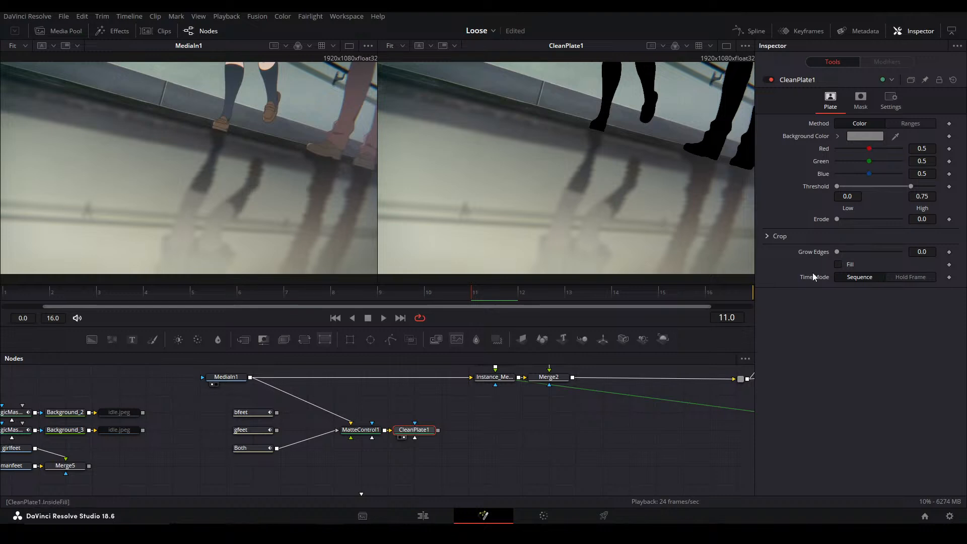
drag(384, 431, 414, 436)
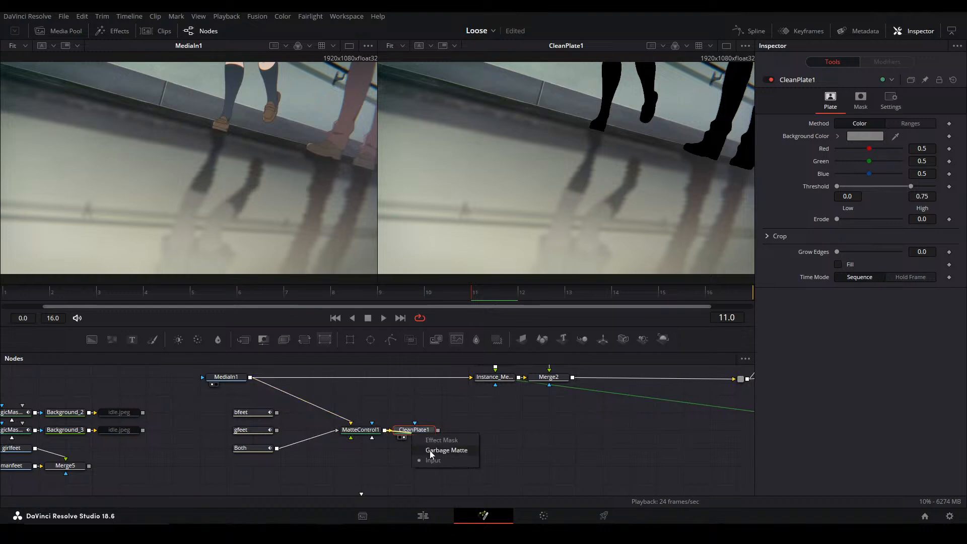
click(431, 453)
Toggle Invert on the Clean Plate's garbage matte and set Grow Edges to 0.2
click(856, 103)
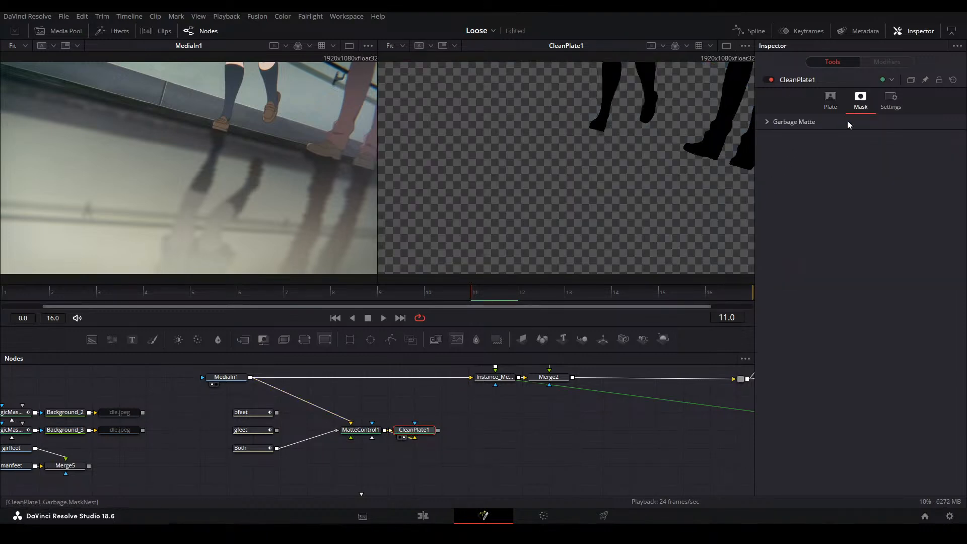
click(794, 125)
click(838, 135)
click(830, 99)
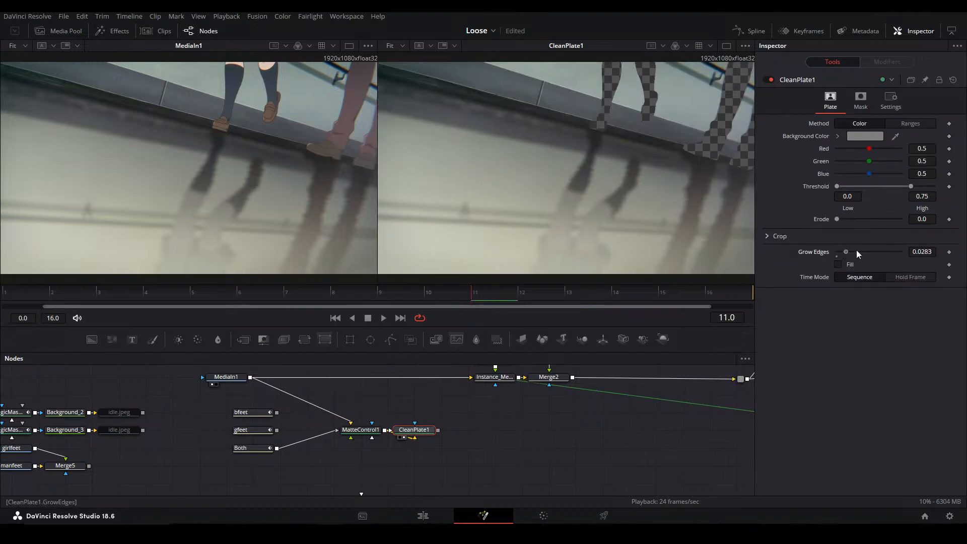
drag(842, 251, 901, 252)
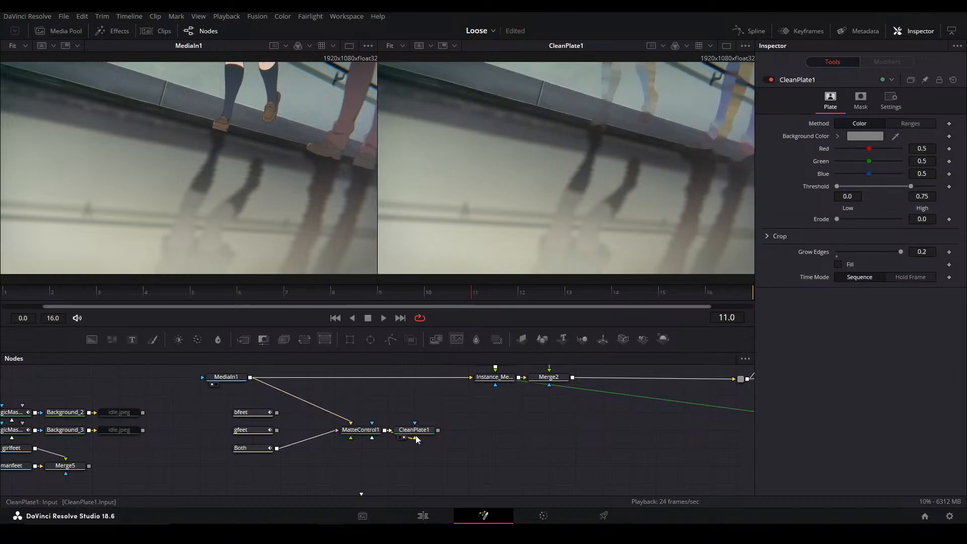
Space the Clean Plate away from MatteControl1 and insert a pipe router on the connections between them
drag(419, 433, 498, 428)
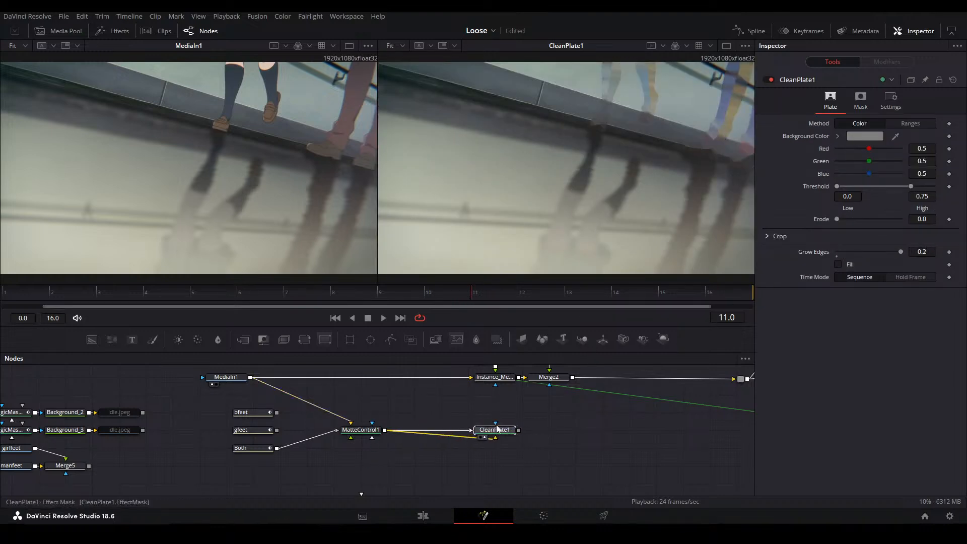
alt+click(397, 431)
drag(397, 430, 442, 430)
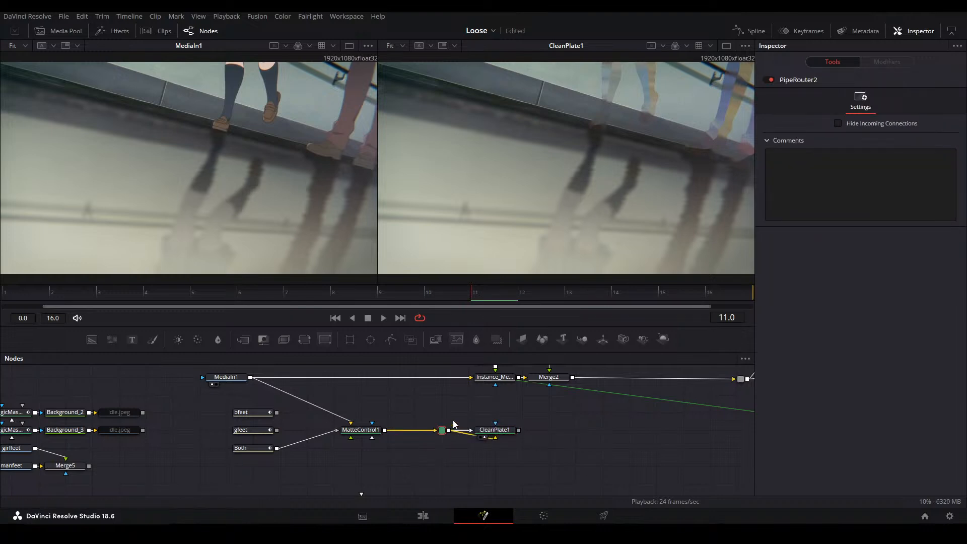
Insert an Erode/Dilate node directly after MatteControl1
click(361, 430)
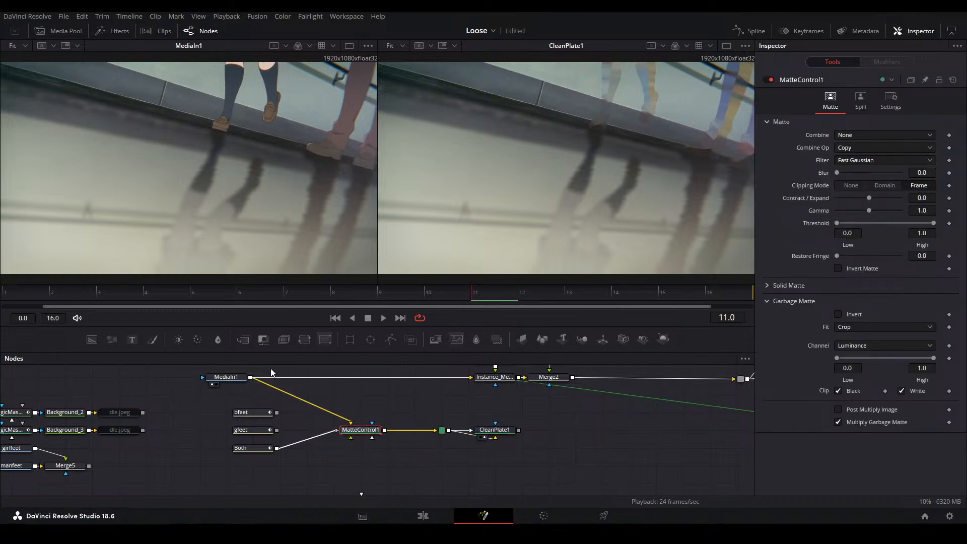
key(shift+space)
text(erode)
key(Return)
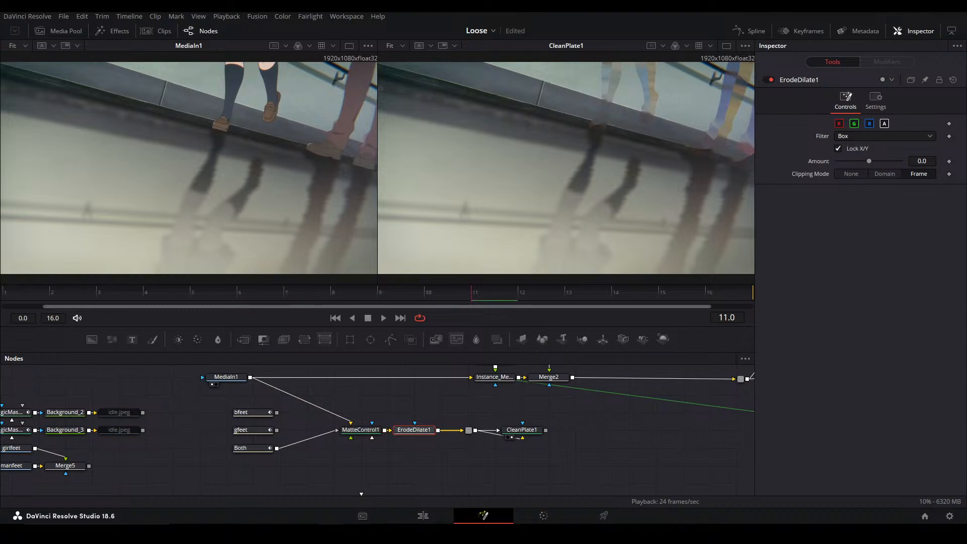
Set the Erode/Dilate filter to Circle and its Amount to -0.0056 while viewing the node
click(871, 137)
click(872, 179)
drag(869, 162, 929, 161)
key(2)
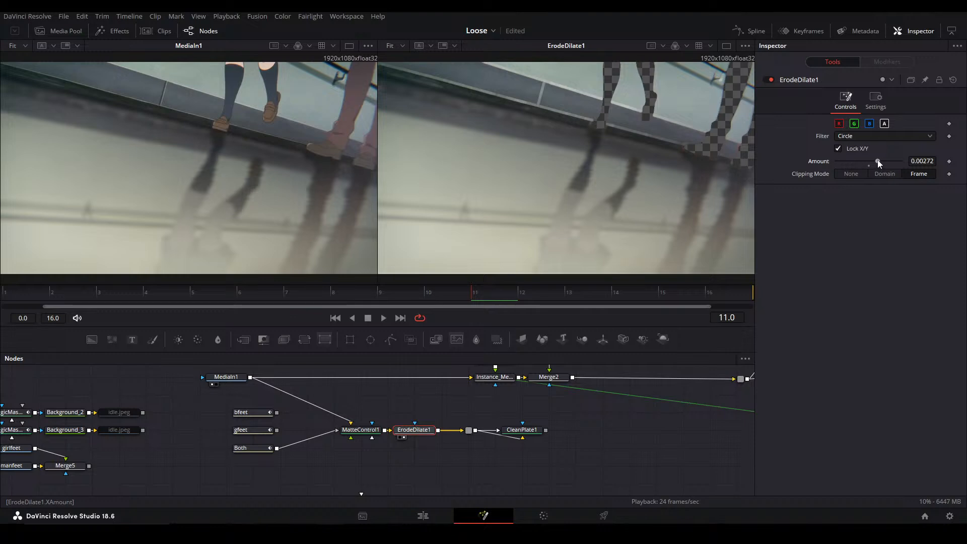
drag(878, 161, 851, 161)
View the Clean Plate and move the Erode/Dilate behind the router so it feeds only the Clean Plate's main input
click(529, 429)
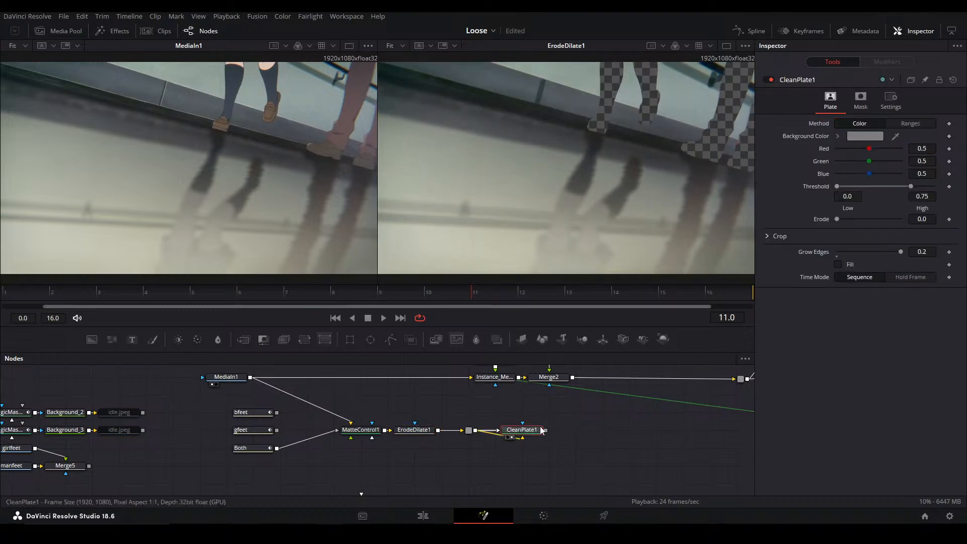
key(2)
drag(421, 436, 469, 437)
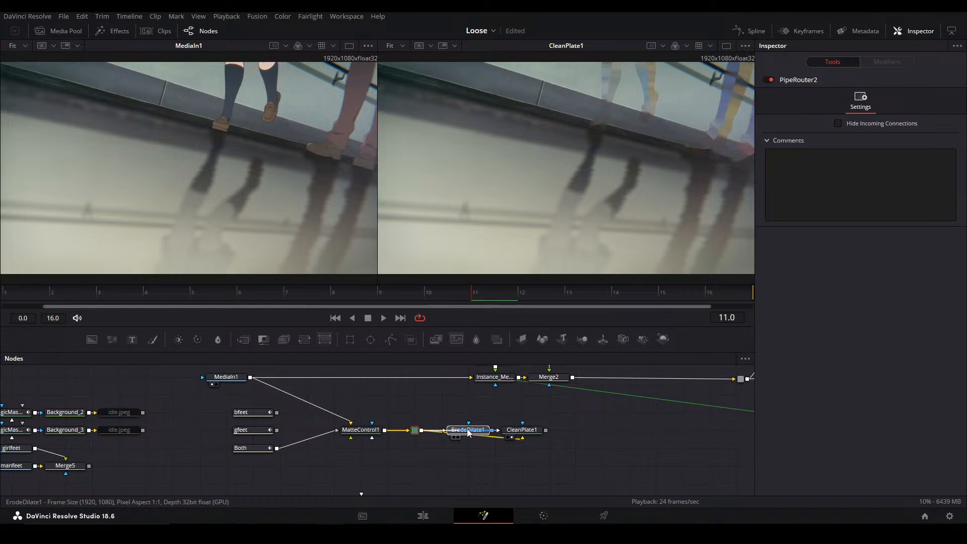
click(468, 431)
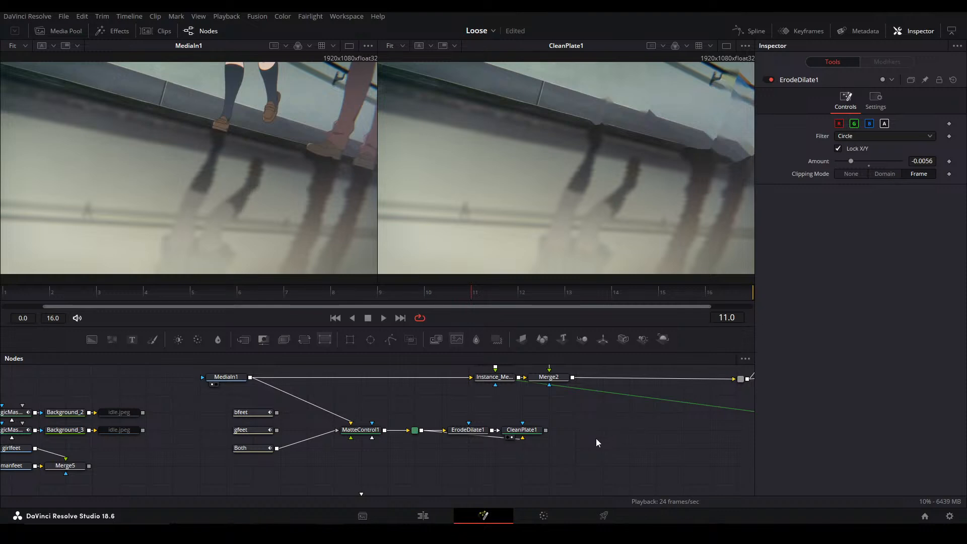
Add a second Matte Control with gfeet as its garbage matte and MediaIn1 as its background
drag(535, 444, 462, 440)
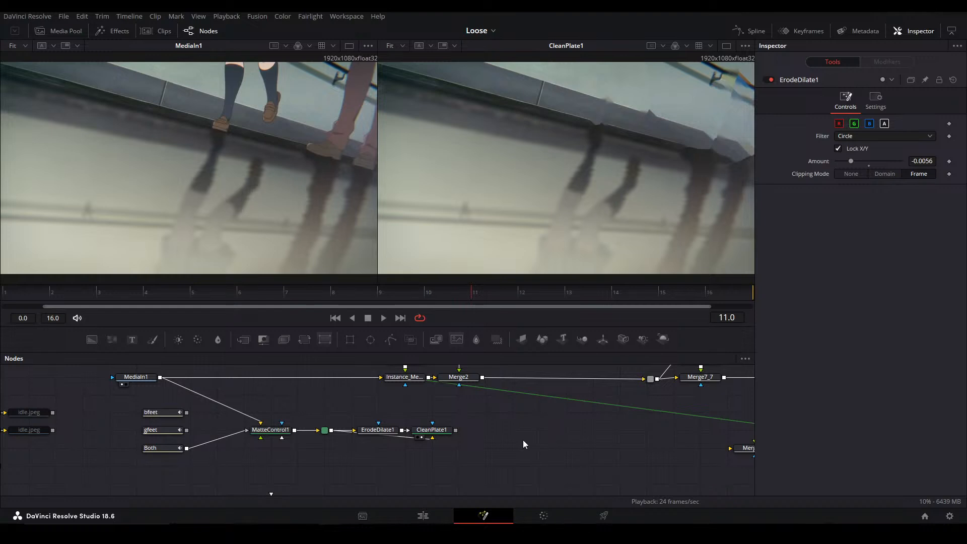
drag(263, 339, 538, 454)
drag(187, 431, 537, 449)
click(553, 471)
drag(161, 378, 512, 432)
key(2)
Merge the second Matte Control over the Clean Plate and view the merge
click(441, 431)
key(m)
key(2)
click(570, 442)
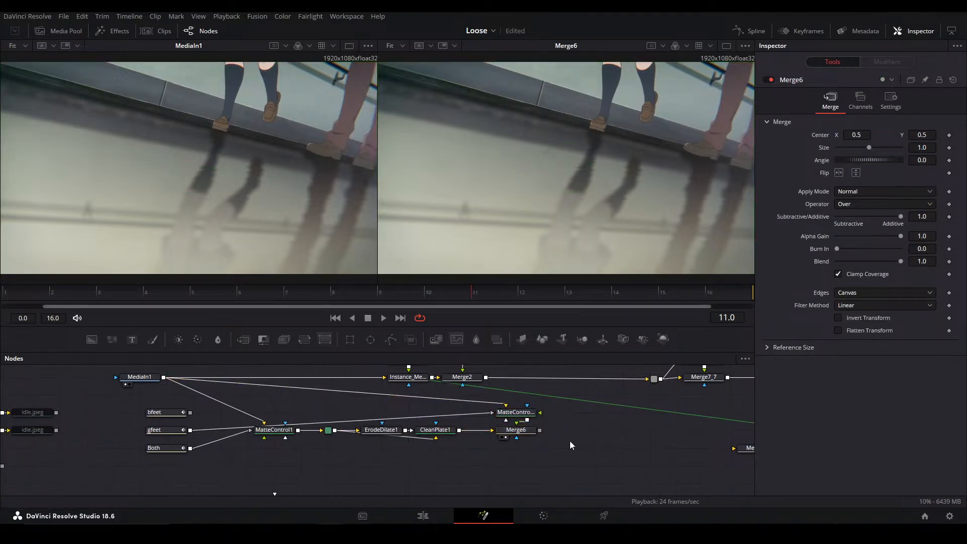
View MatteControl1_1 and set its garbage matte channel to Luminance to isolate the girl's legs
scroll(496, 423, up, 3)
click(533, 412)
key(2)
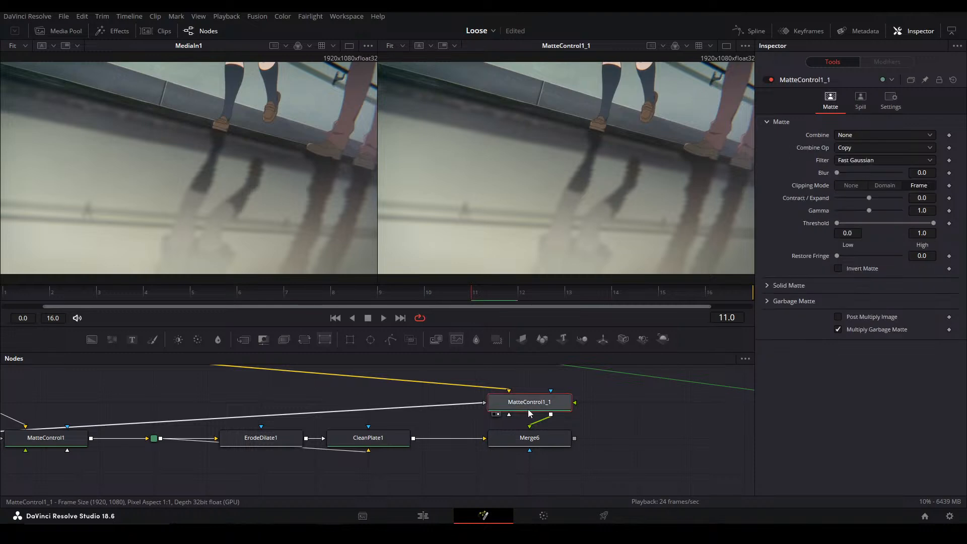
drag(465, 408, 539, 449)
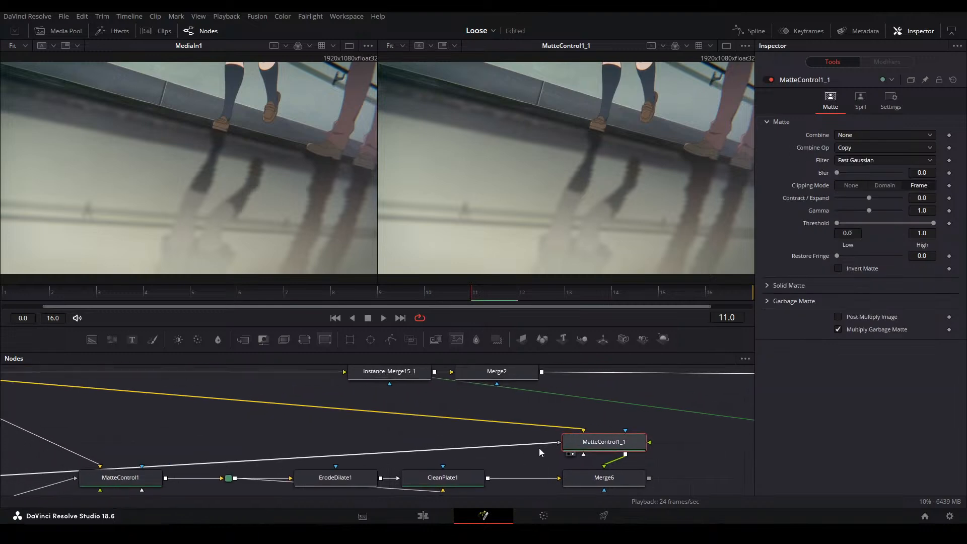
click(770, 302)
click(861, 345)
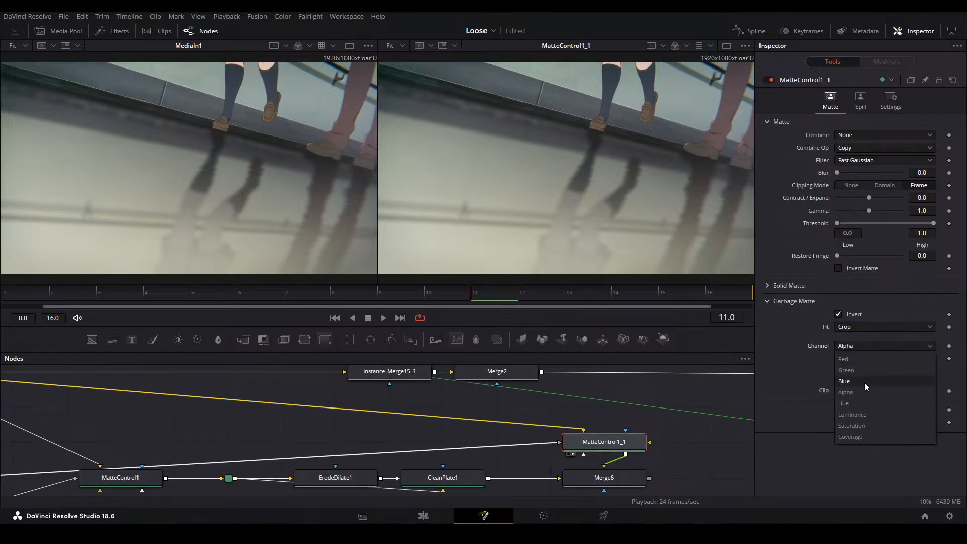
click(862, 414)
click(766, 301)
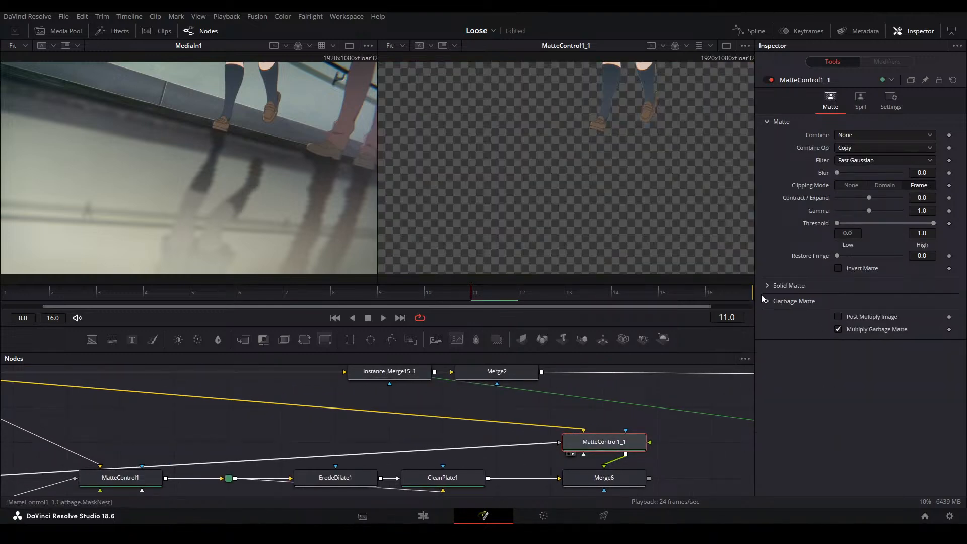
View Merge6 in the second viewer to inspect the girl's legs over the clean plate
click(629, 478)
key(2)
scroll(642, 156, down, 1)
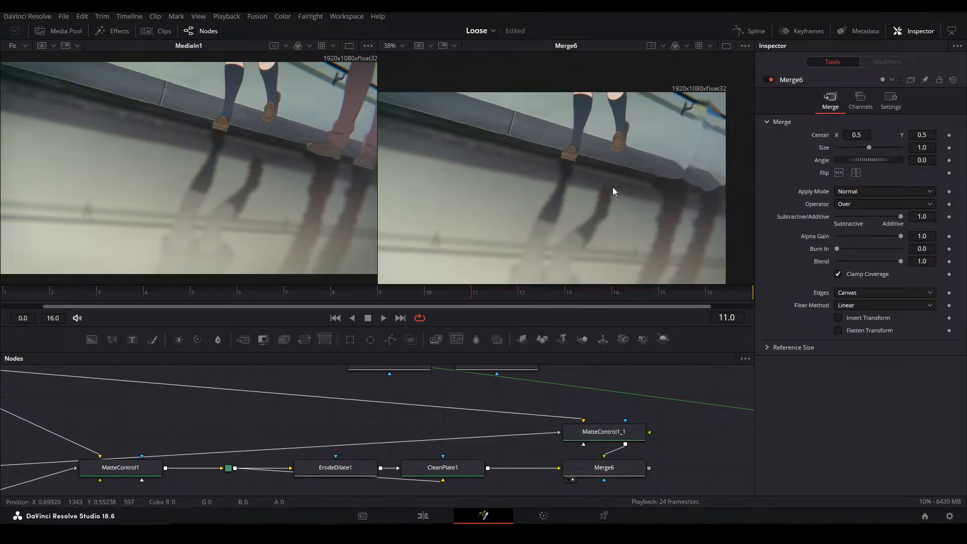
Toggle Merge6 off and on for comparison and fit the composite in the second viewer
click(601, 434)
click(616, 471)
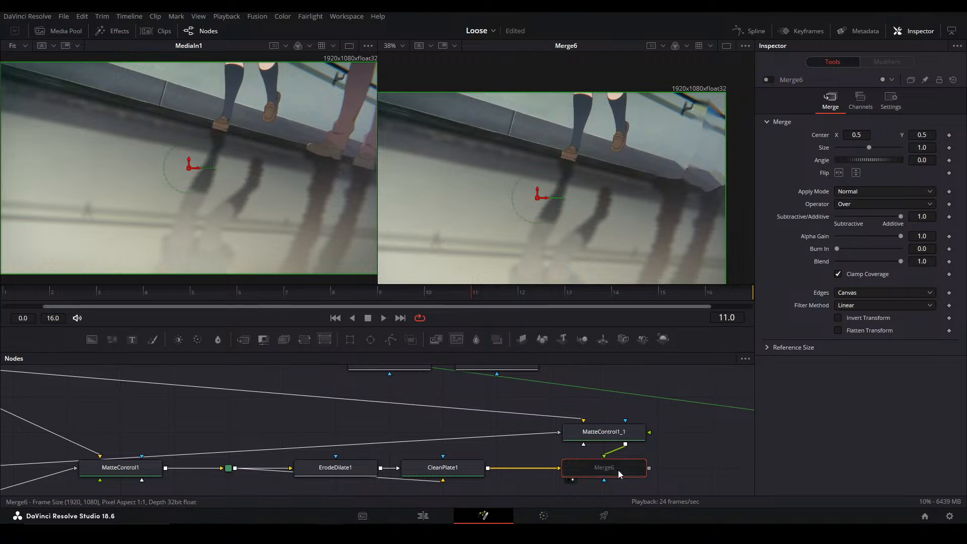
click(693, 448)
key(ctrl+f)
Shift the existing noise, blur and color-correction node chain to the right of Merge6 to make room
scroll(510, 410, down, 3)
drag(505, 404, 364, 466)
scroll(340, 438, down, 2)
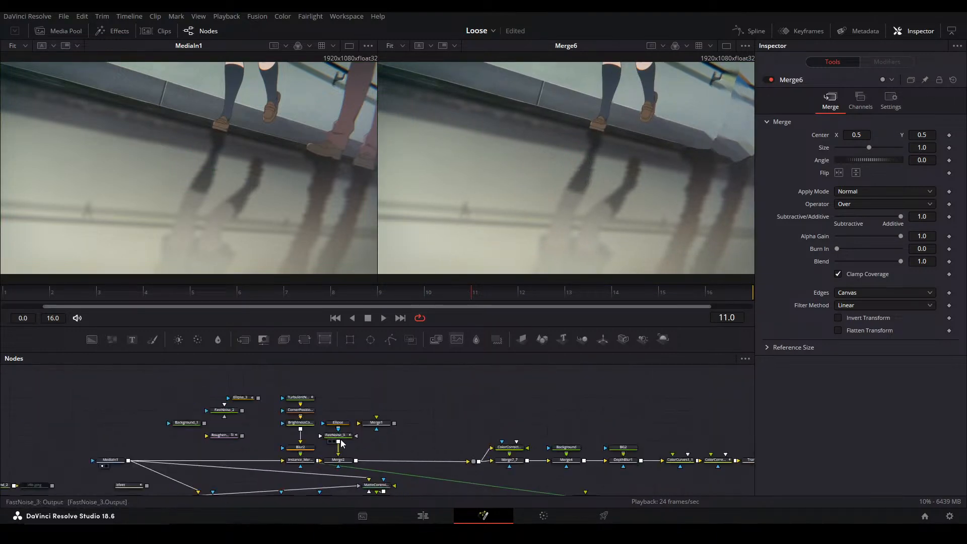
drag(290, 390, 729, 458)
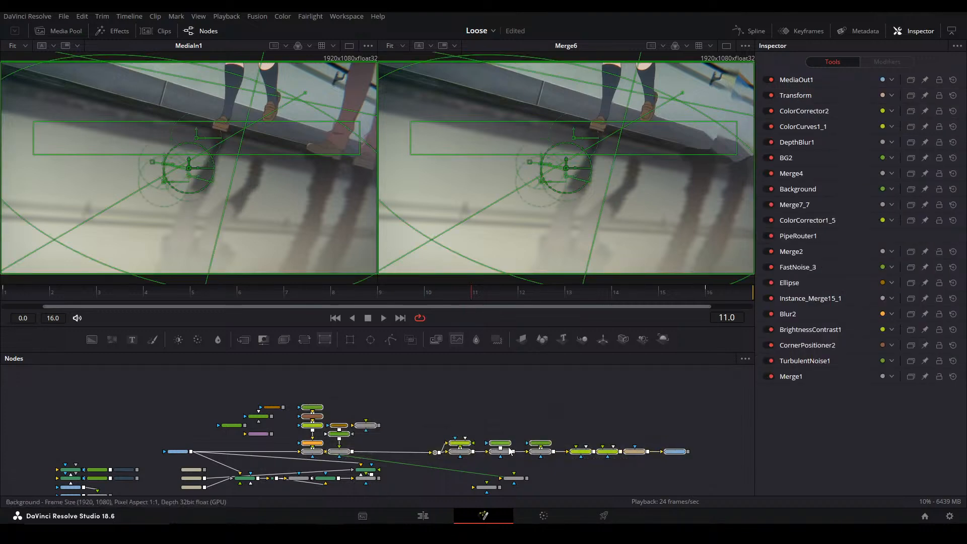
mouse_move(505, 450)
mouse_down()
mouse_move(586, 452)
mouse_move(516, 447)
mouse_up()
Delete the two leftover nodes below the main chain that the noise branch feeds, and save the project
click(509, 420)
scroll(505, 423, up, 2)
ctrl+click(516, 458)
key(Delete)
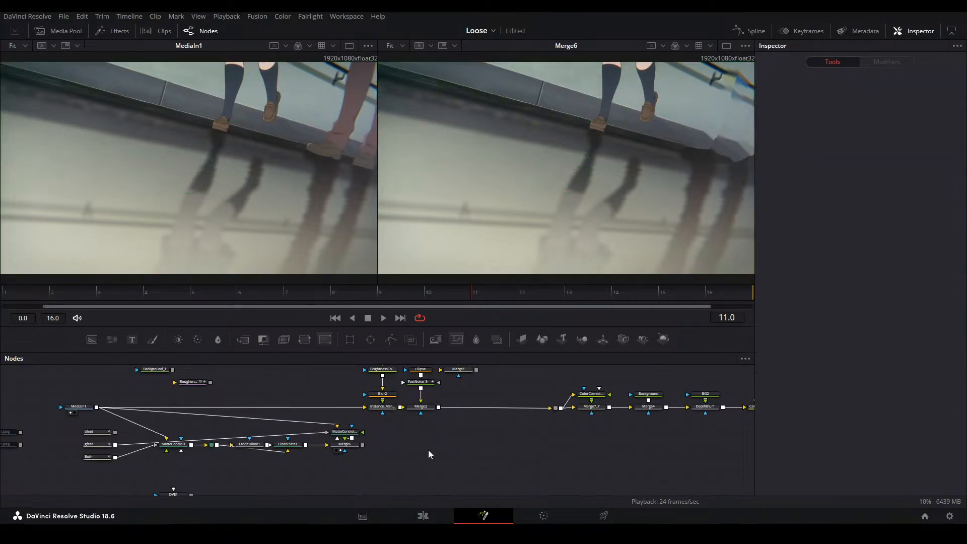
drag(388, 417, 505, 420)
scroll(409, 403, up, 2)
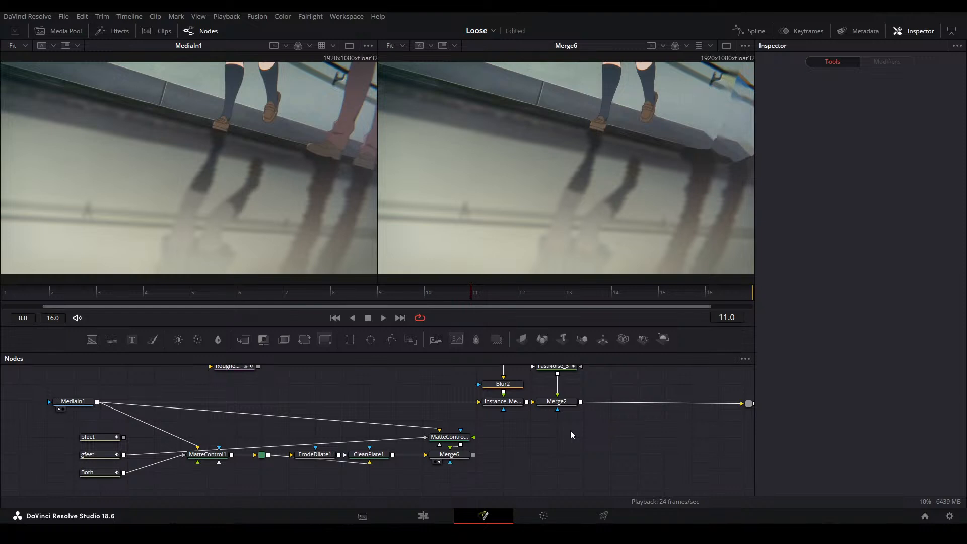
drag(557, 439, 458, 431)
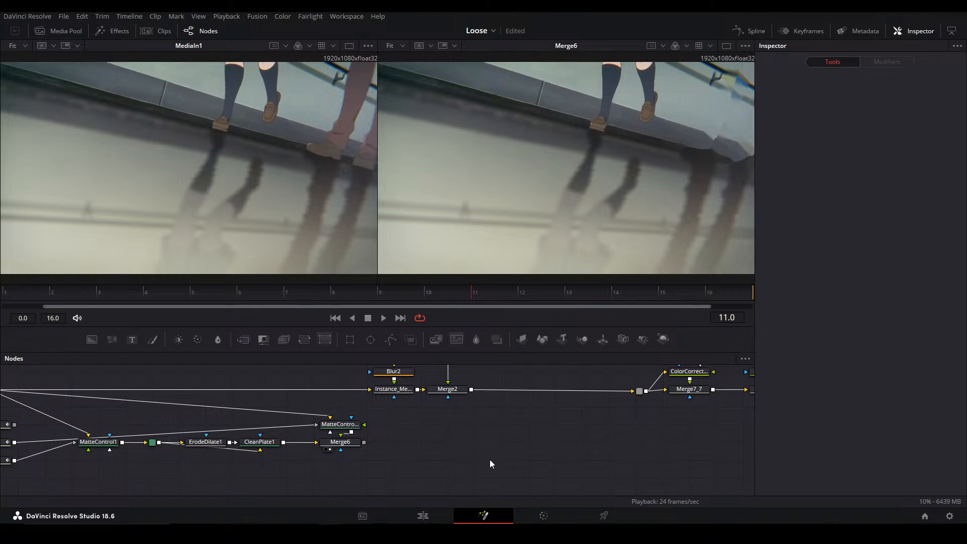
key(ctrl+s)
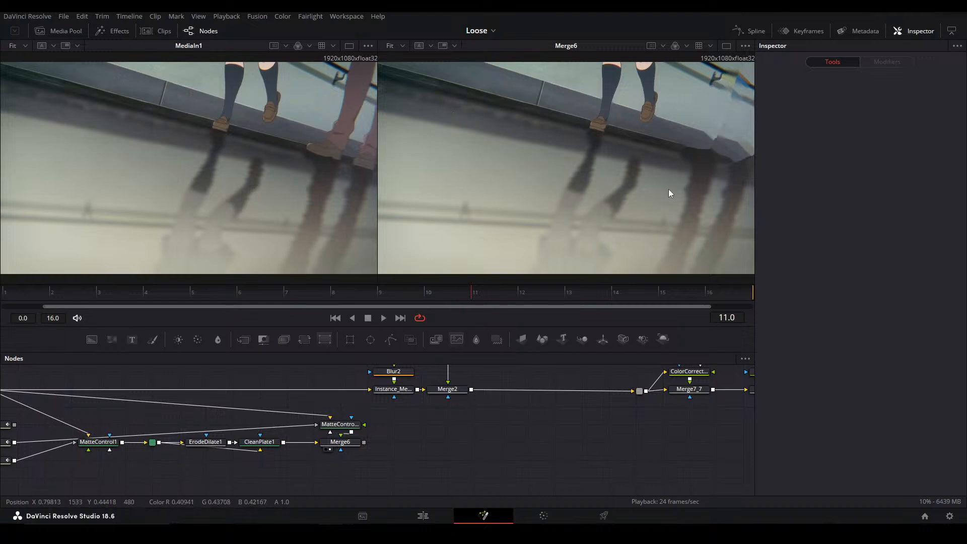
View CleanPlate1 in the second viewer and inspect the clean plate at frame 1
click(350, 429)
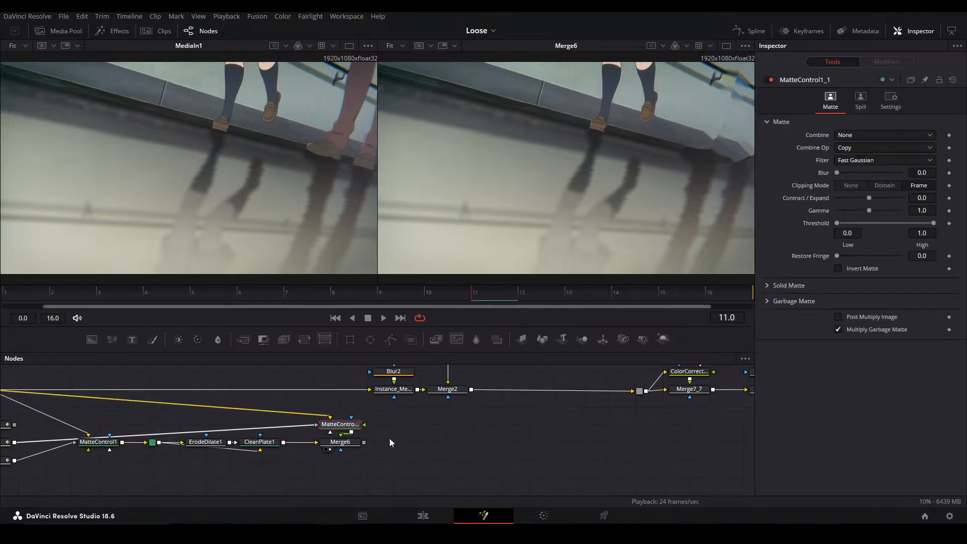
click(266, 443)
key(2)
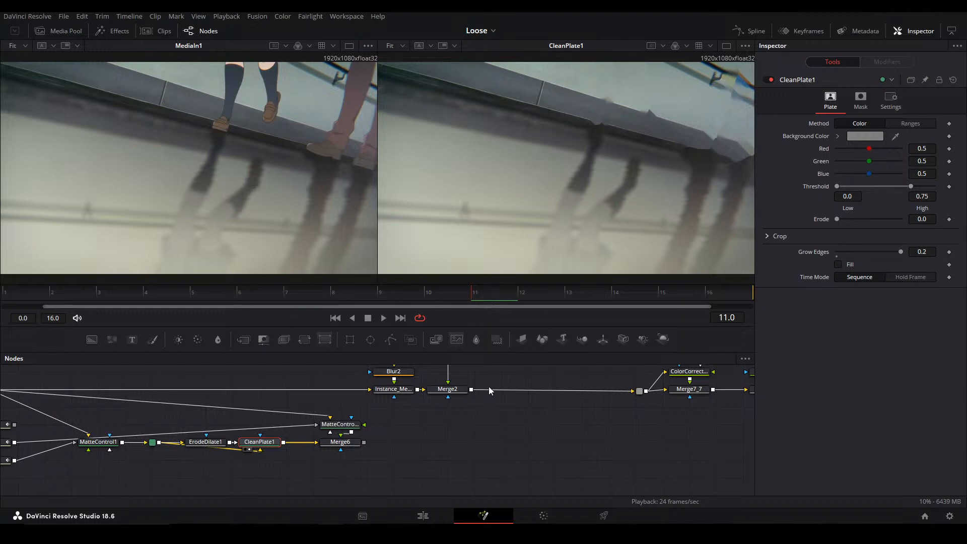
drag(705, 288, 514, 274)
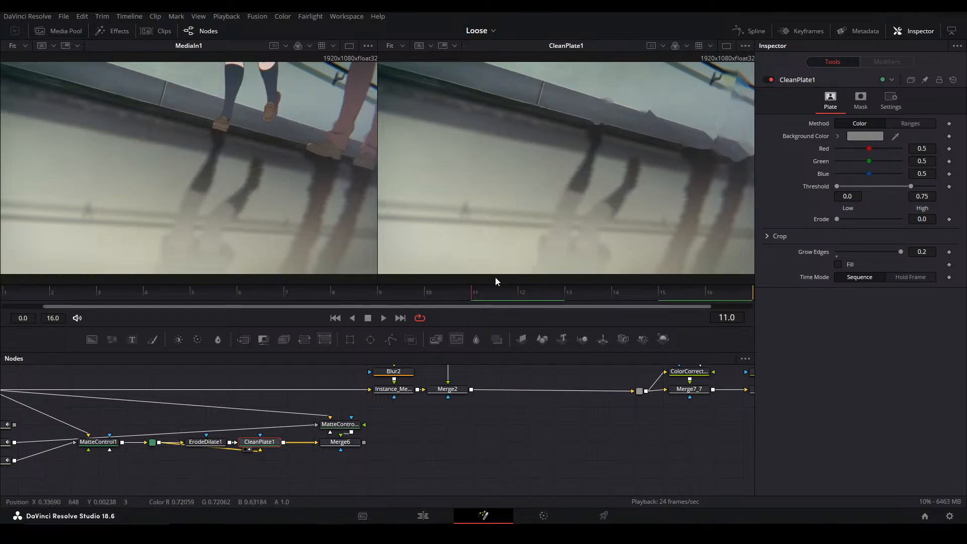
click(28, 294)
click(464, 475)
Insert a Blur with a Rectangle mask between CleanPlate1 and Merge6, and view the Blur in the second viewer
drag(286, 458, 328, 445)
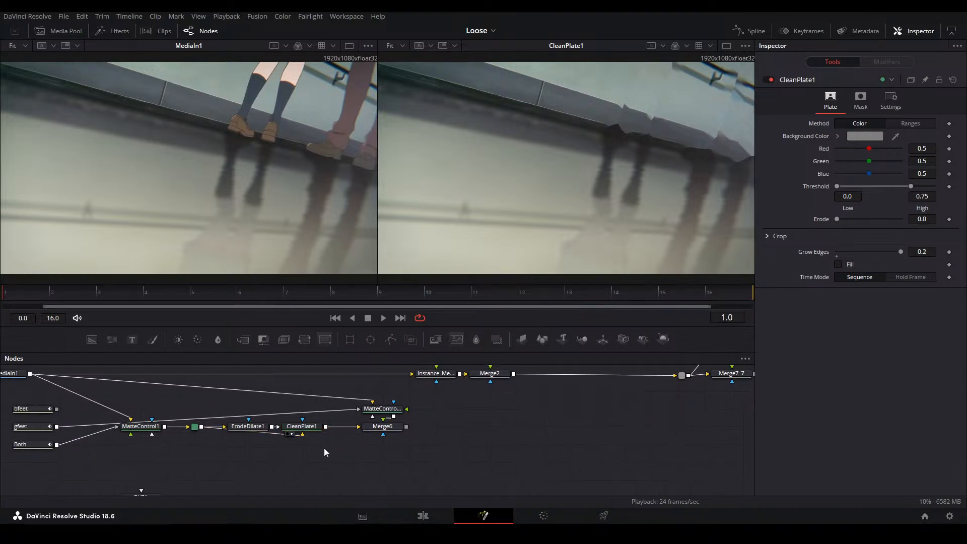
drag(394, 451, 463, 426)
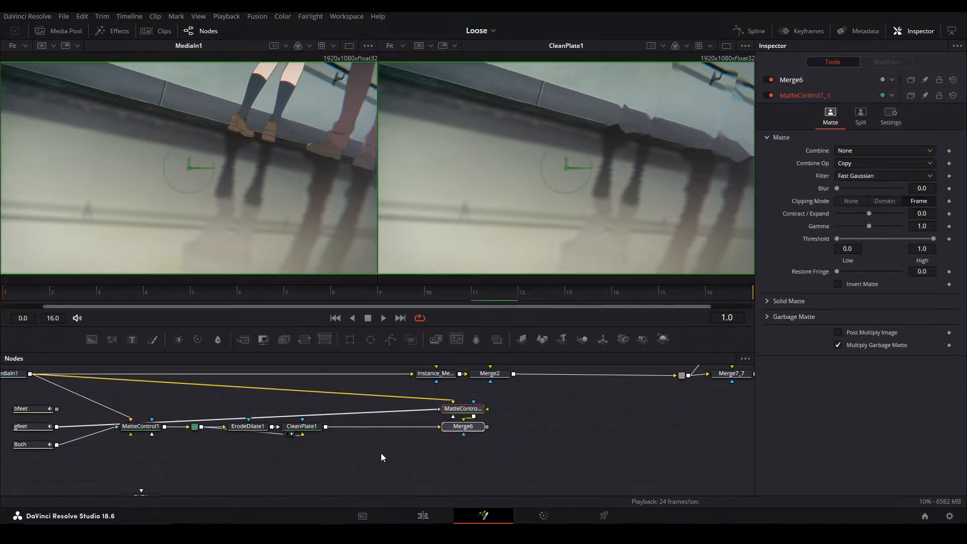
drag(351, 340, 387, 448)
key(Delete)
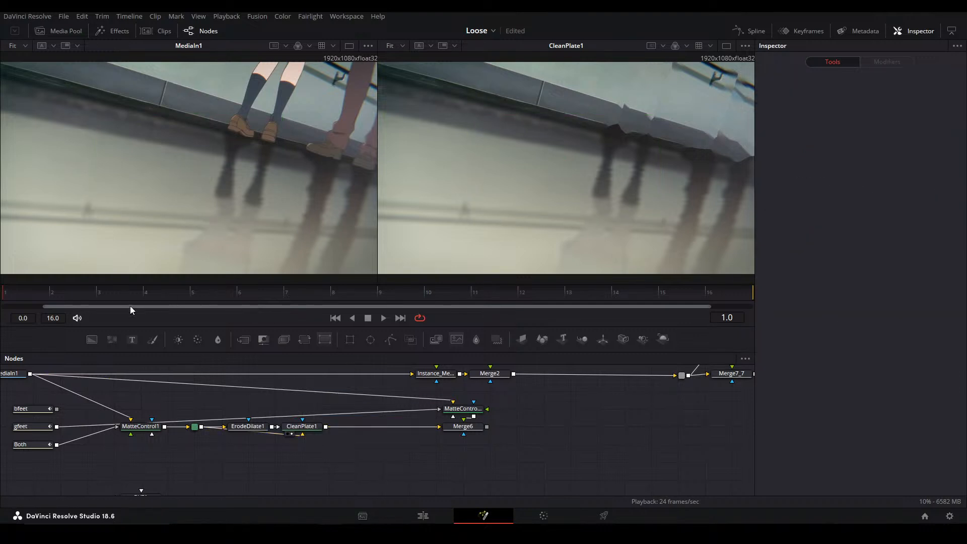
drag(263, 339, 371, 428)
drag(350, 339, 393, 427)
click(391, 427)
key(2)
Rotate the rectangle mask to -14.6, enlarge it to about 2.3 by 1.5, and position it over the ground below the ledge
click(386, 462)
drag(923, 268, 903, 268)
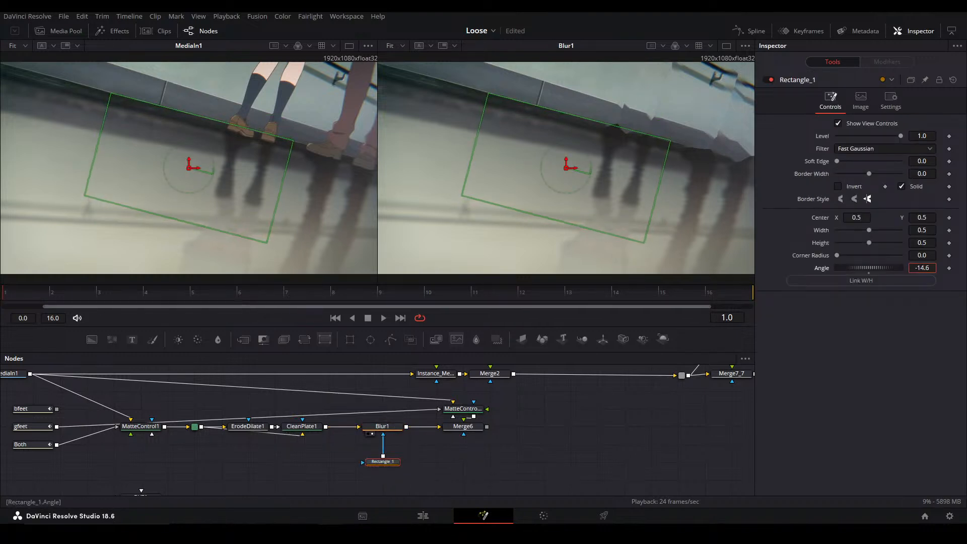
drag(661, 174, 964, 317)
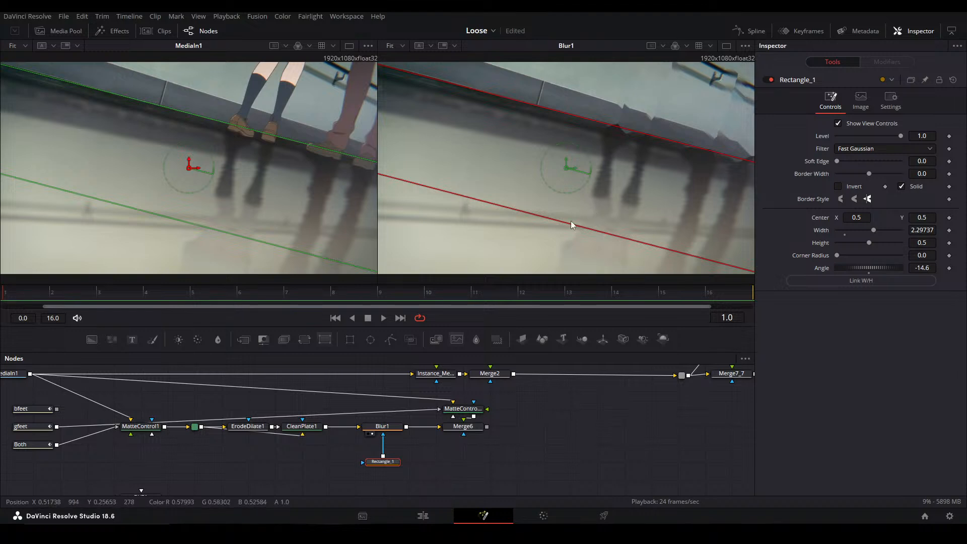
drag(573, 228, 540, 311)
drag(568, 169, 514, 271)
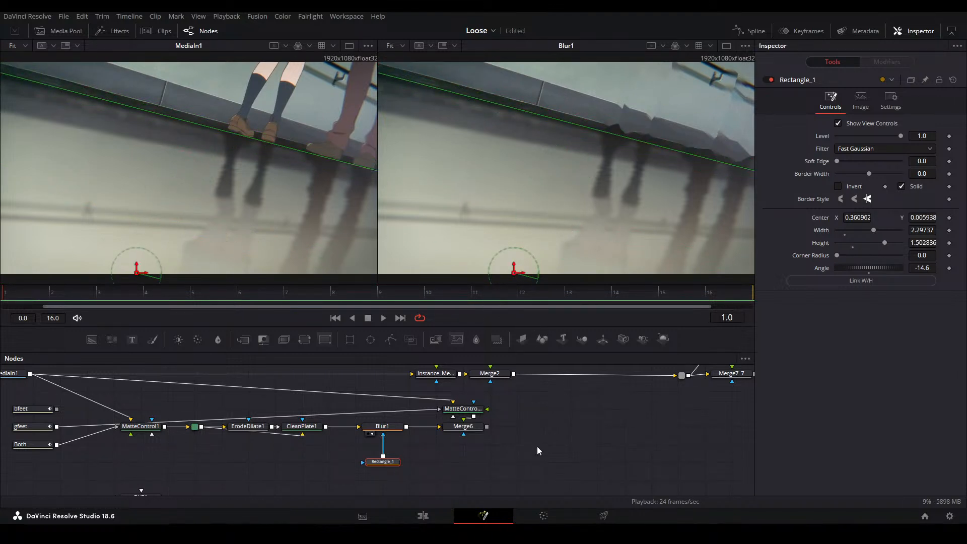
Set Blur1's blur size to 17 and the rectangle mask's soft edge to 0.04
click(382, 427)
click(922, 161)
mouse_move(841, 161)
mouse_down()
mouse_move(867, 161)
mouse_move(847, 161)
mouse_up()
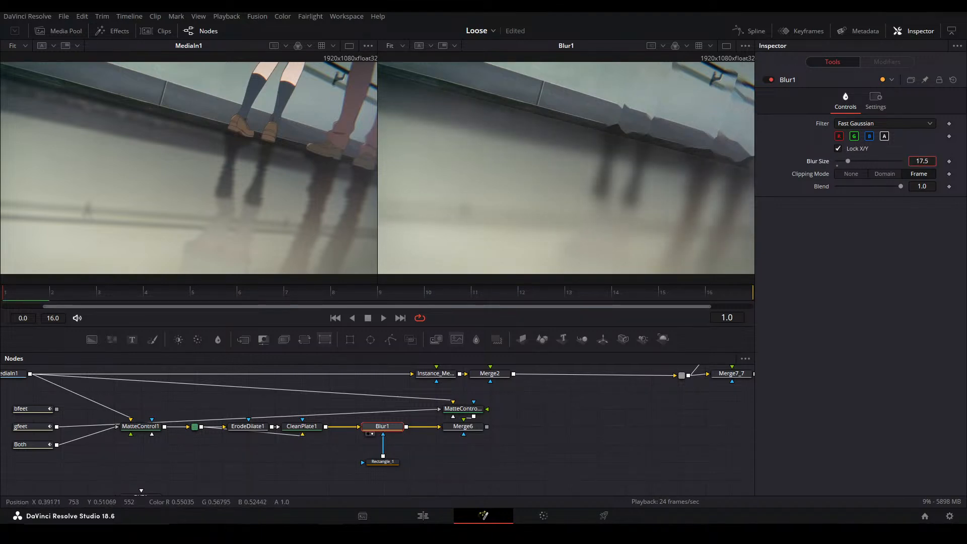
click(388, 463)
drag(877, 161, 886, 161)
click(630, 412)
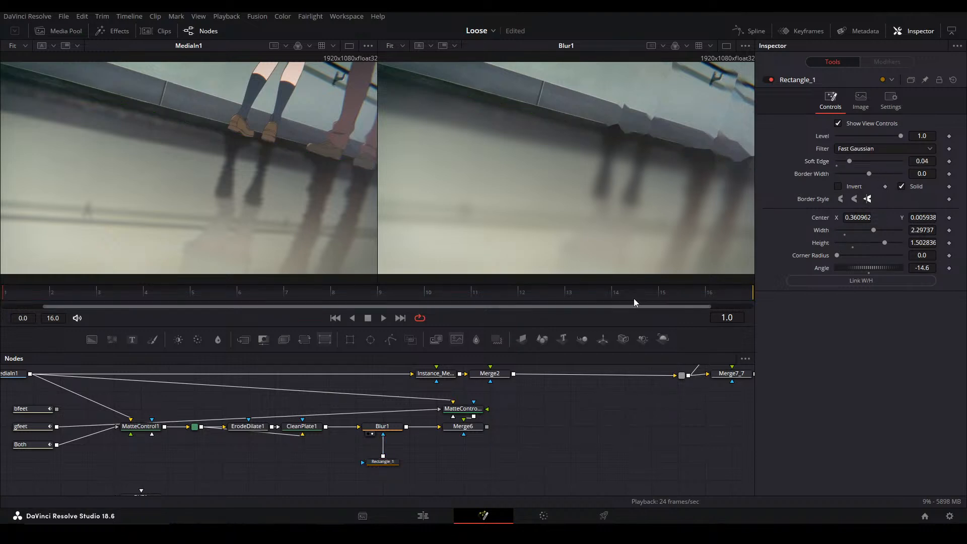
click(382, 426)
click(537, 442)
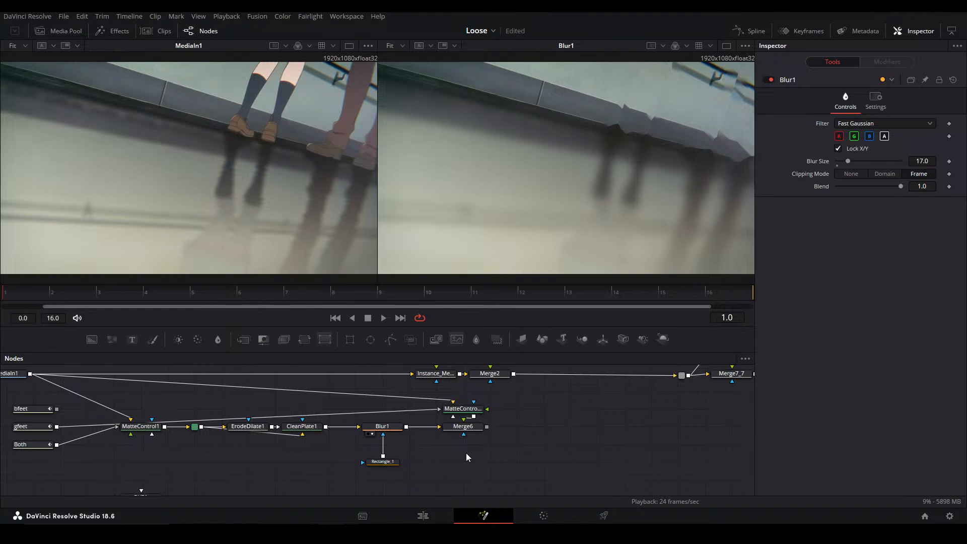
Disable Blur1 and its rectangle mask, and view Merge6 in the second viewer
drag(389, 462, 382, 428)
key(ctrl+p)
click(472, 428)
key(2)
click(517, 427)
drag(484, 426, 424, 457)
click(413, 458)
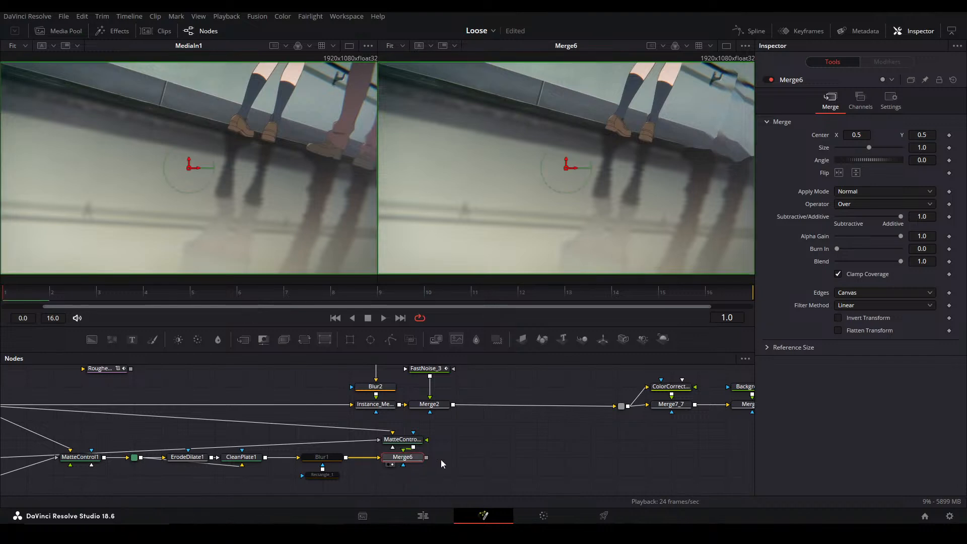
Add a new Merge after Merge6 and paste a copy of MatteControl1_1 above it
key(ctrl+m)
drag(406, 472, 513, 455)
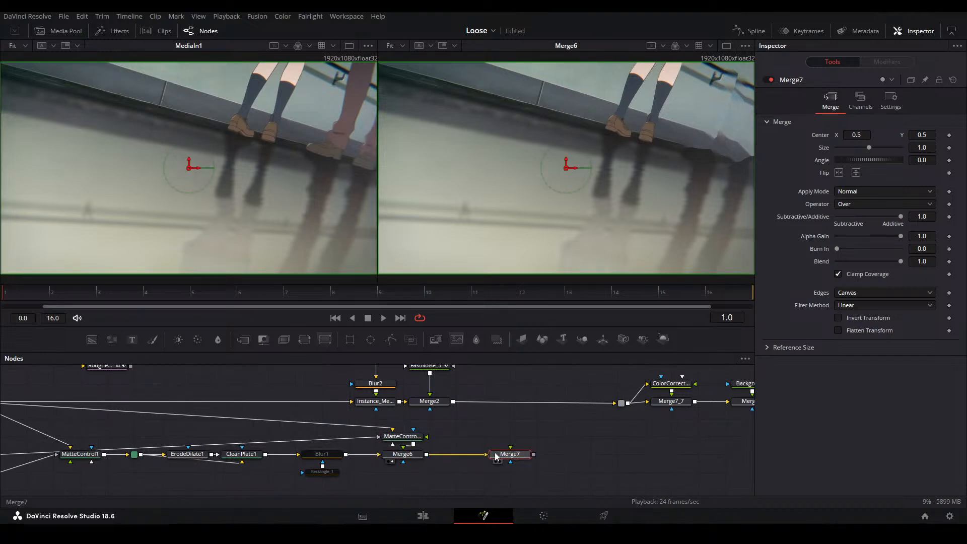
click(416, 439)
key(ctrl+c)
click(517, 437)
key(ctrl+v)
Connect MediaIn1 as the background and bfeet as the garbage matte of the copied Matte Control
scroll(314, 424, left, 5)
scroll(315, 424, up, 1)
drag(144, 434, 677, 471)
scroll(678, 472, right, 5)
scroll(677, 472, down, 1)
drag(126, 456, 645, 459)
click(662, 485)
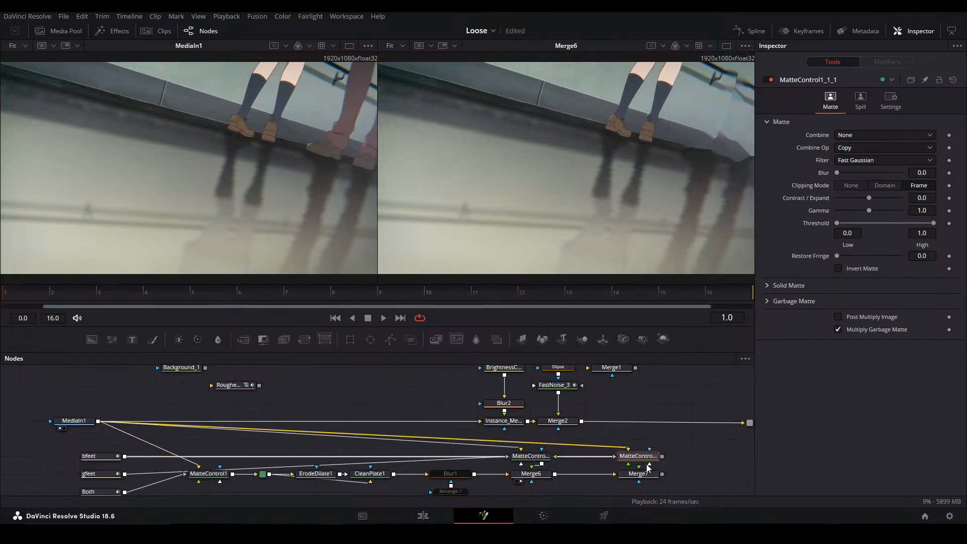
Connect MatteControl1_1_1 to Merge7's foreground and view Merge7 in the second viewer
key(2)
click(635, 474)
key(2)
scroll(497, 451, right, 5)
scroll(496, 451, down, 1)
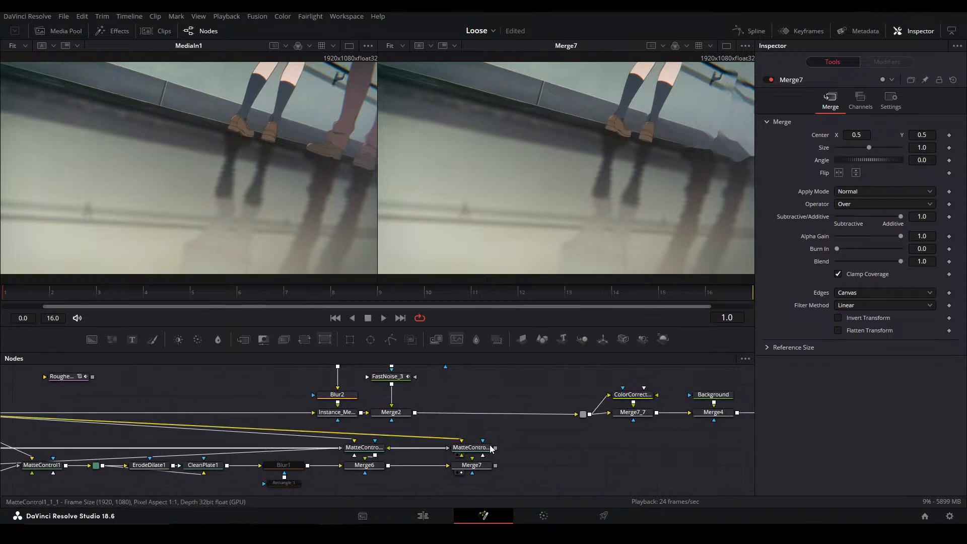
drag(496, 449, 474, 465)
click(475, 465)
key(2)
key(2)
click(520, 454)
Move the noise, blur and color-correction chain farther right, clear of Merge7
scroll(528, 445, down, 6)
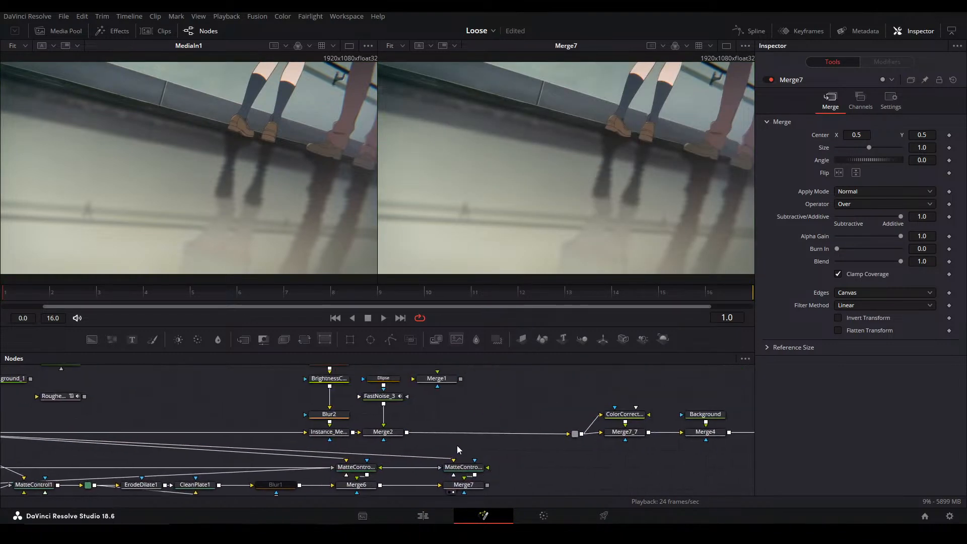
drag(455, 413, 317, 404)
drag(219, 367, 730, 436)
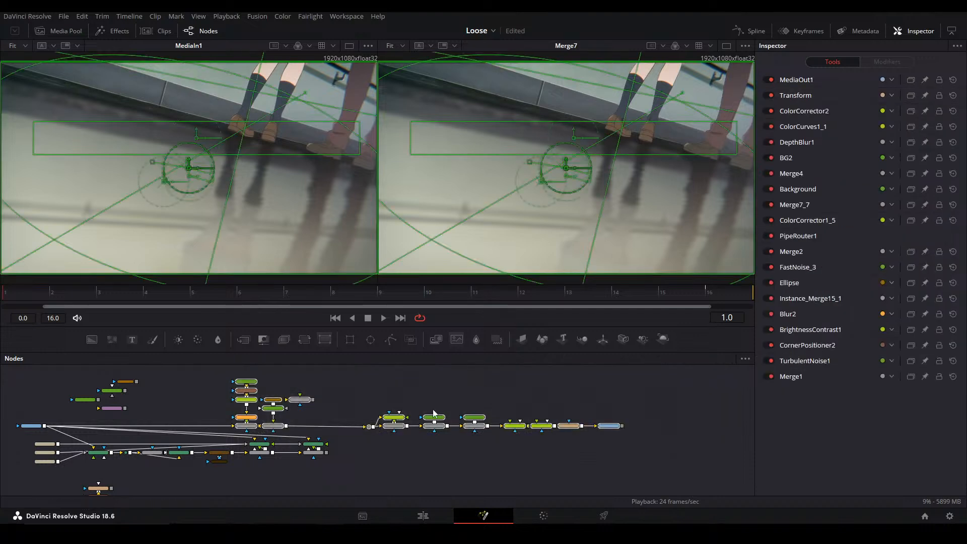
drag(398, 429, 532, 429)
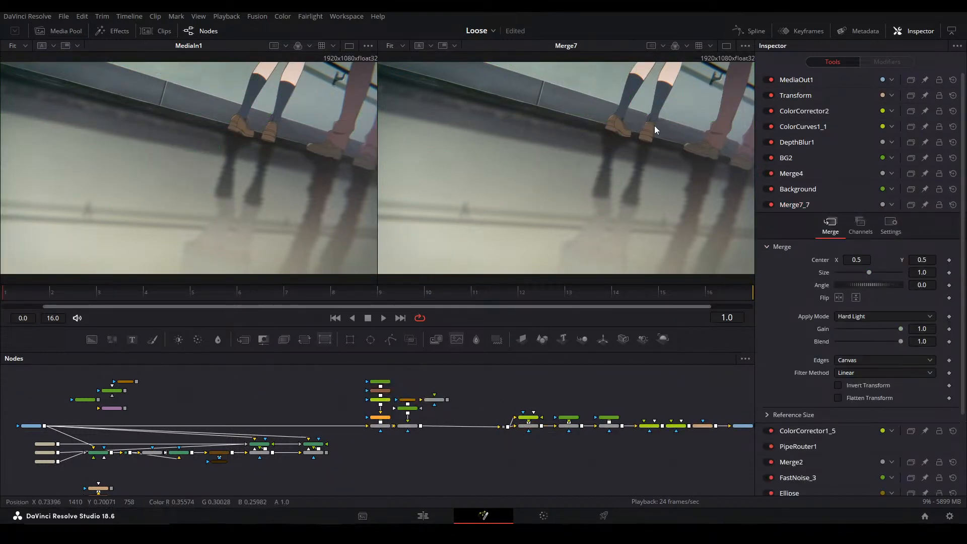
View Merge2 in the second viewer and check the project's master settings without changing them
scroll(404, 399, up, 2)
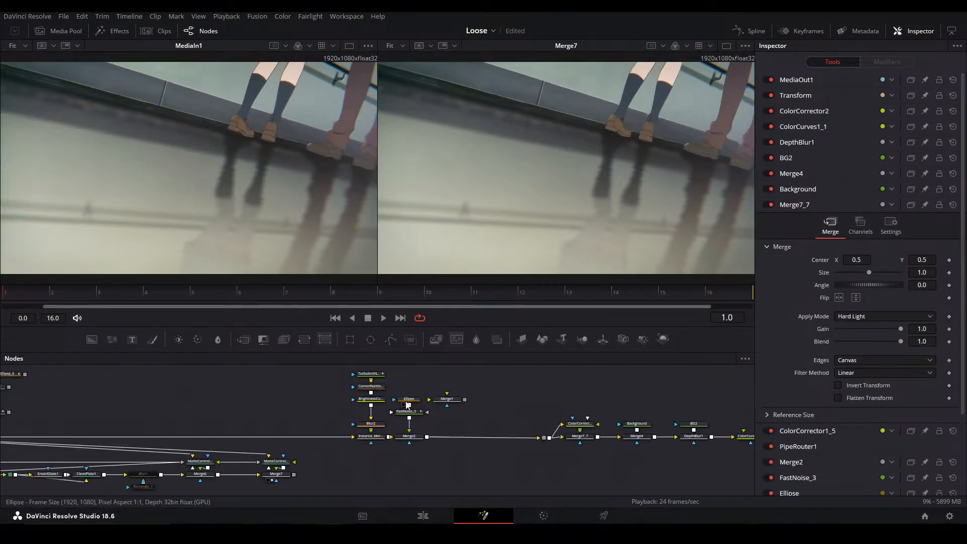
click(408, 436)
key(2)
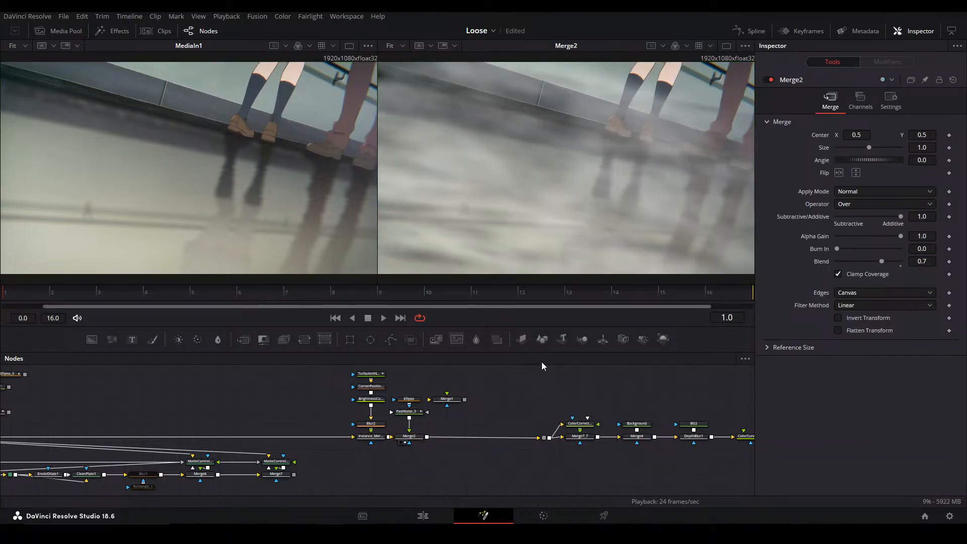
click(954, 515)
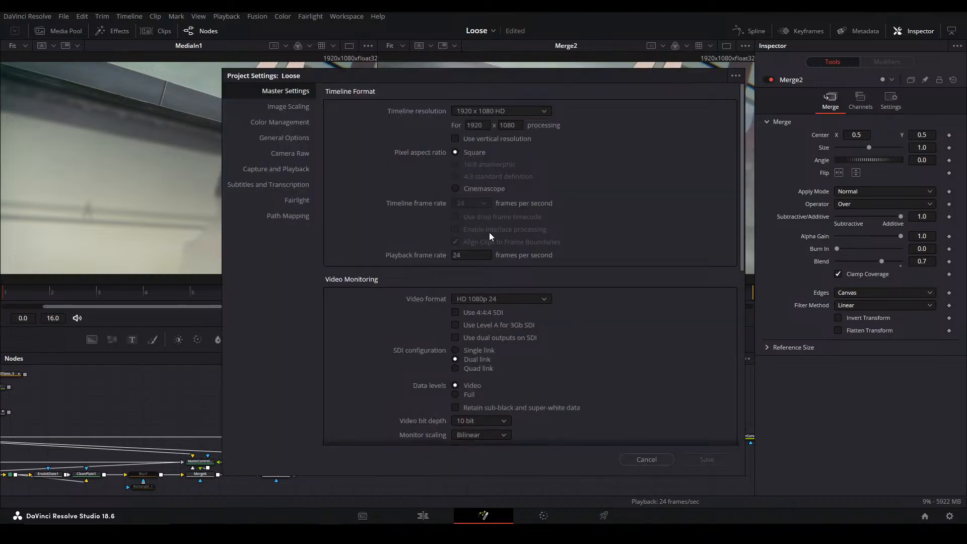
click(637, 458)
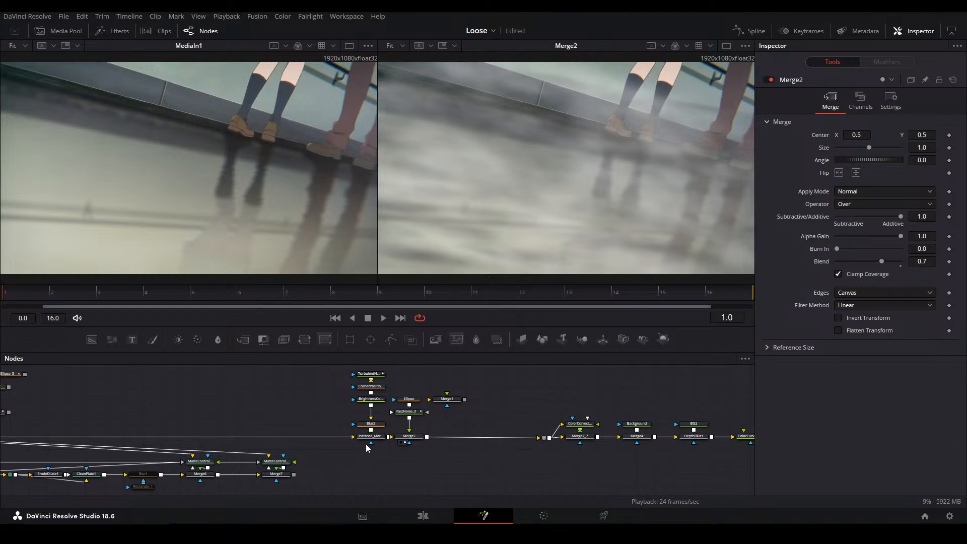
View Merge7 in the second viewer to compare it with the noise composite of Merge2
scroll(368, 446, up, 5)
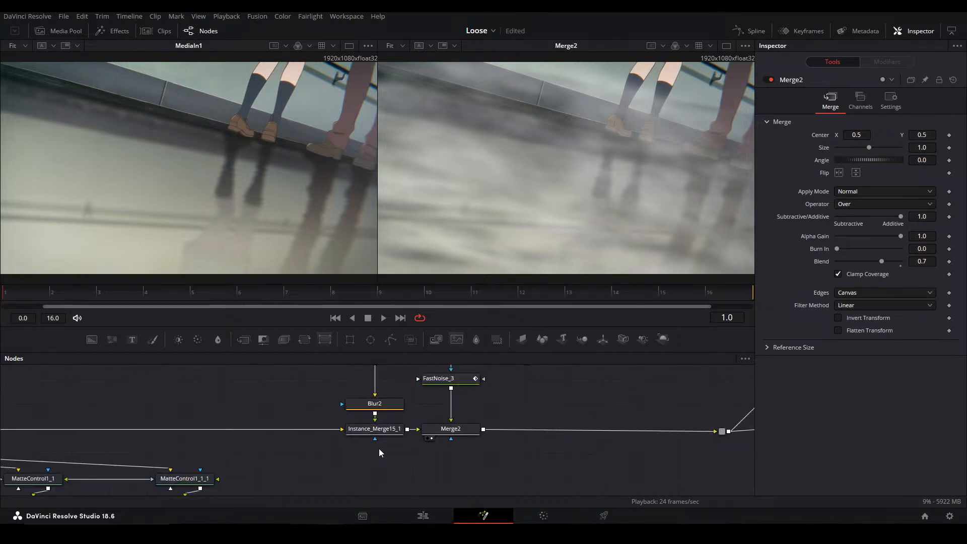
click(425, 418)
click(464, 417)
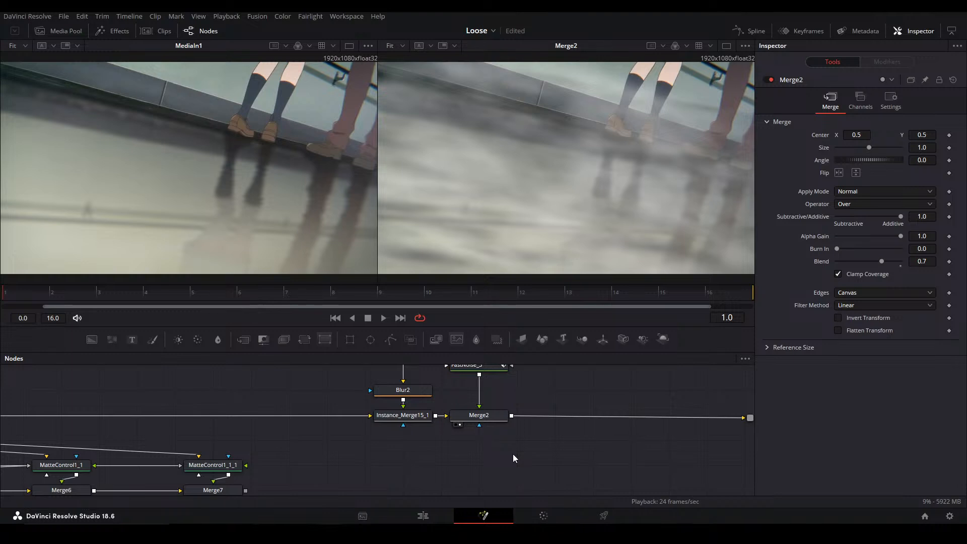
drag(504, 436, 519, 414)
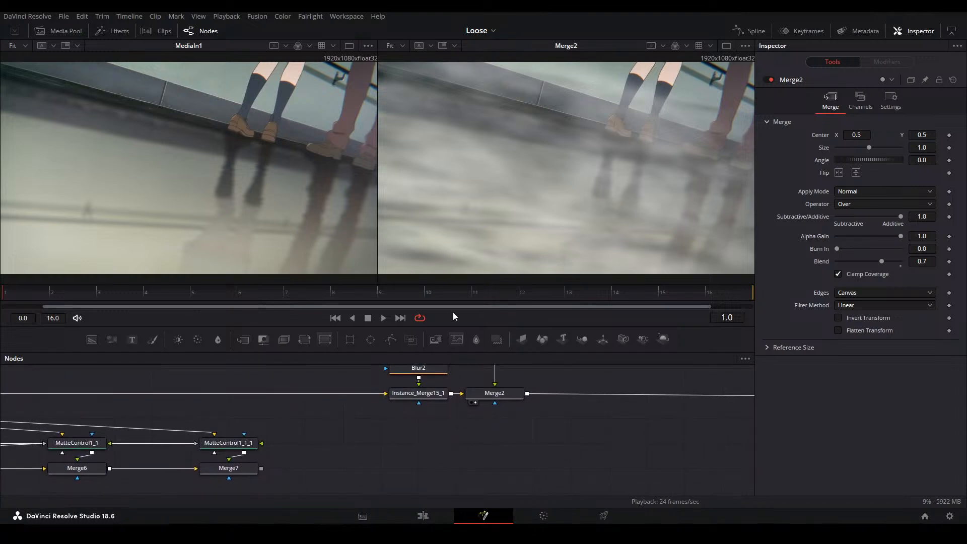
click(231, 467)
key(2)
Move Merge6, Merge7 and their two Matte Controls to the right, leaving a gap after Blur1
click(348, 444)
drag(186, 470, 441, 430)
scroll(275, 445, down, 2)
drag(305, 457, 531, 433)
drag(593, 426, 569, 457)
click(552, 455)
drag(479, 452, 349, 462)
Detach Instance_Merge15_1 and Merge2 with their noise branches from the main chain, and insert them between Blur1 and Merge6
click(371, 421)
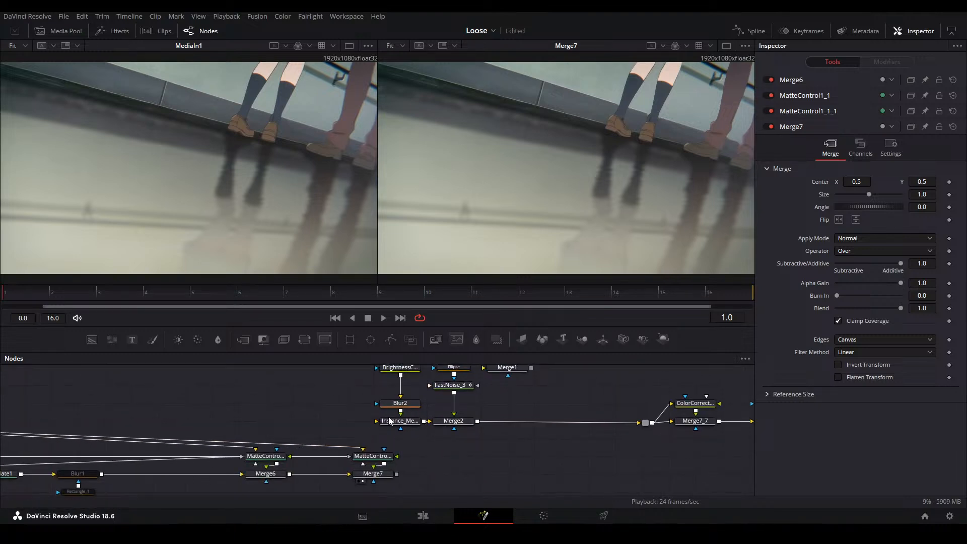
click(607, 422)
drag(506, 439, 367, 361)
drag(479, 488, 537, 417)
drag(513, 386, 178, 421)
drag(198, 420, 224, 438)
drag(294, 438, 301, 437)
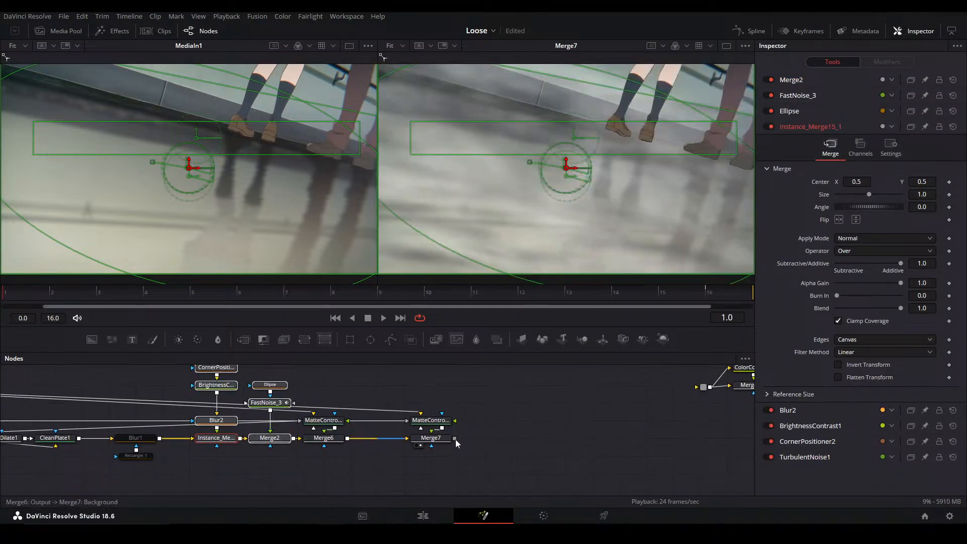
Add a Blur node after gfeet and insert an instance of that blur after bfeet
click(479, 423)
drag(473, 376, 475, 392)
middle_click(632, 159)
drag(436, 439, 540, 423)
drag(341, 412, 673, 426)
drag(284, 434, 538, 400)
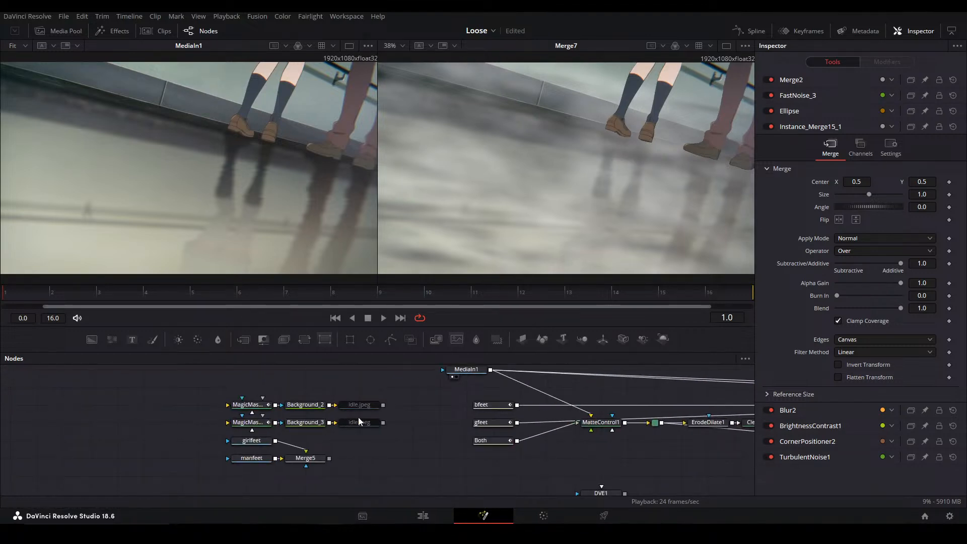
drag(393, 417, 146, 439)
drag(685, 417, 348, 423)
drag(166, 449, 212, 417)
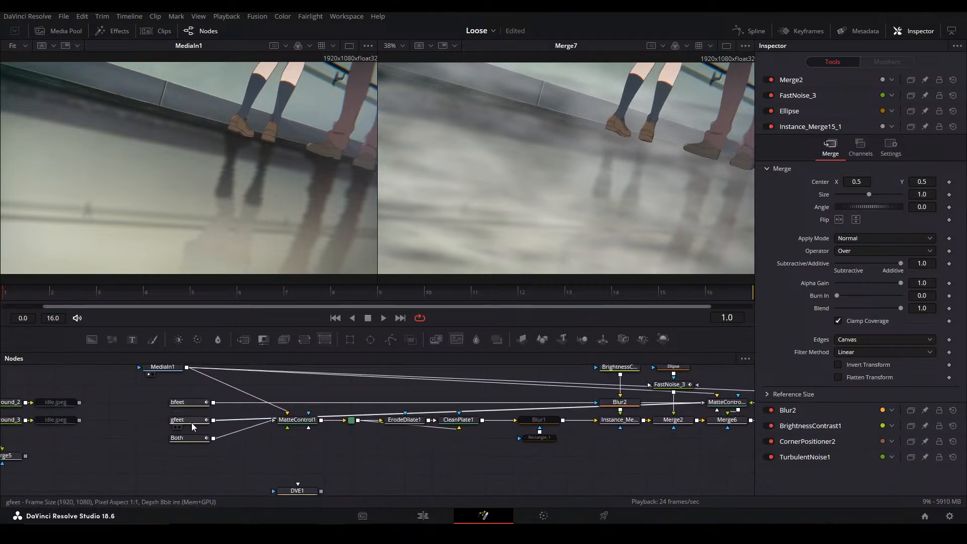
click(197, 422)
click(217, 339)
key(ctrl+c)
click(201, 404)
key(ctrl+shift+v)
Set the Blur Size of the blur after gfeet to 1.9 and refit the composite in the second viewer
click(240, 423)
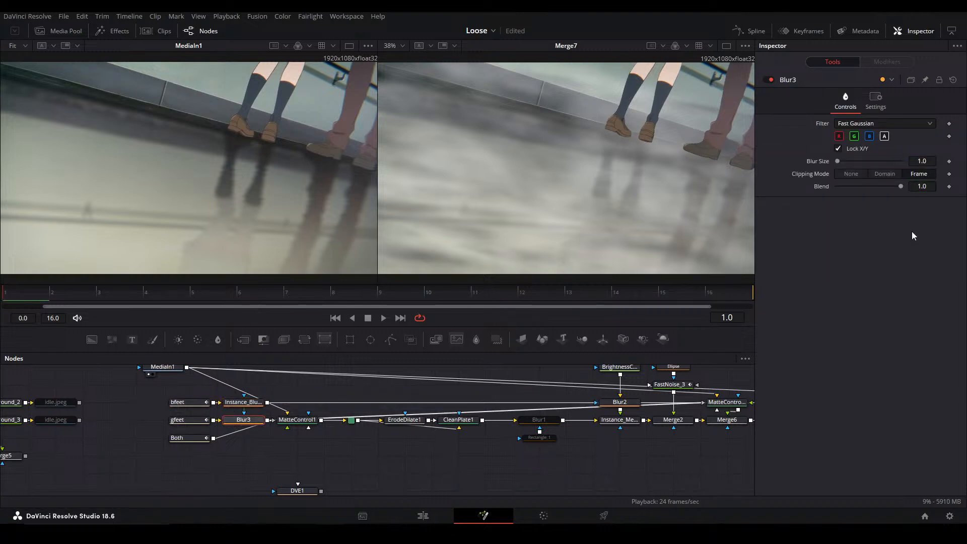
drag(927, 160, 932, 159)
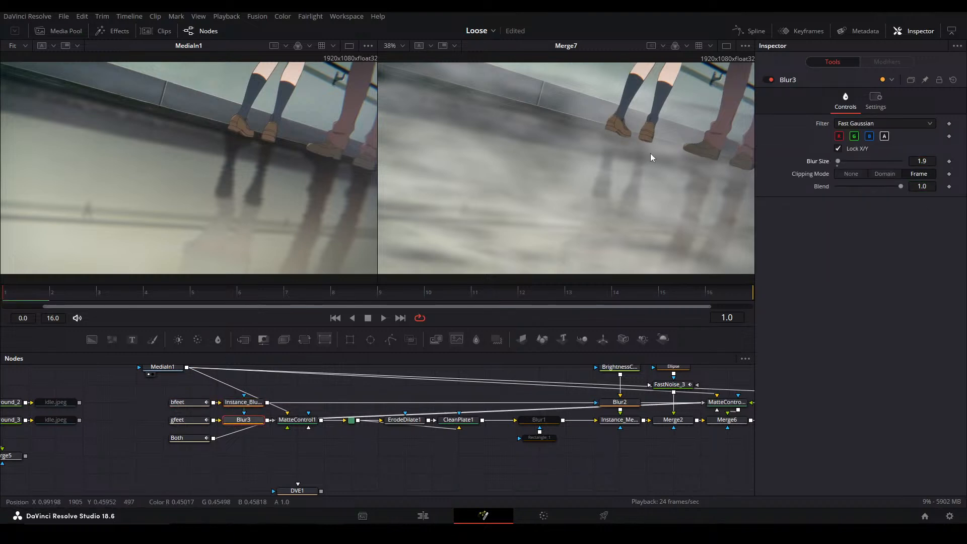
scroll(629, 114, up, 6)
key(ctrl+f)
Duplicate Instance_Merge15_1 and Merge2 with their noise branches, connect the copies after Merge7, and view the final merge in the second viewer
drag(686, 427, 387, 442)
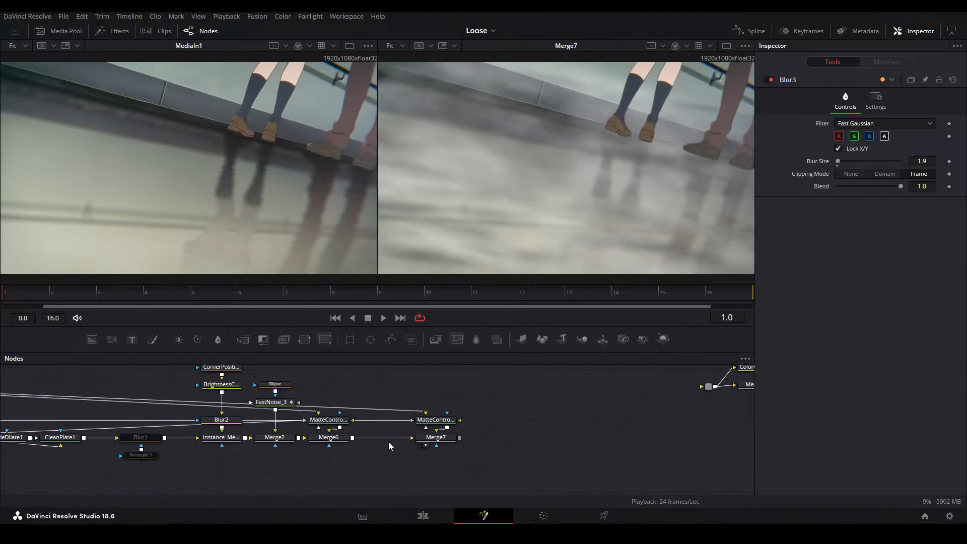
drag(218, 461, 292, 338)
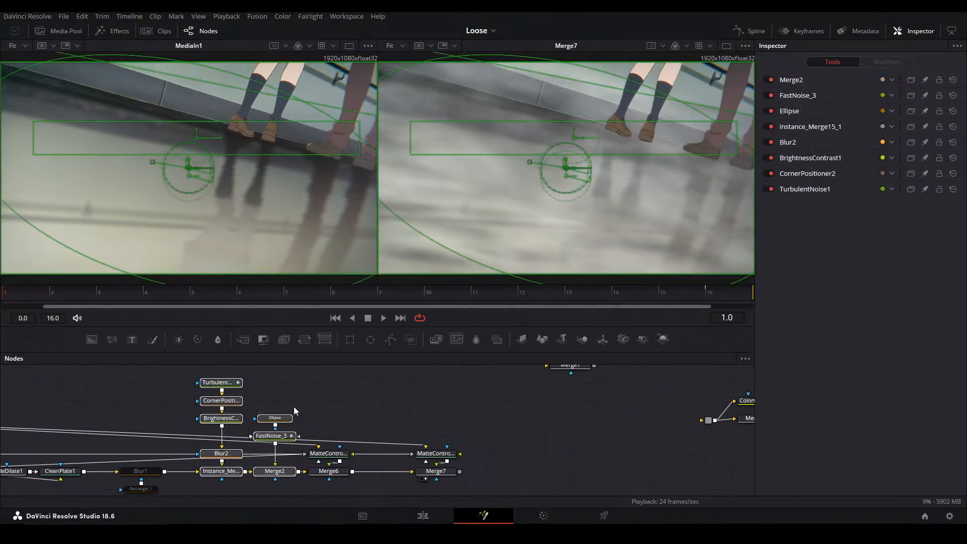
key(ctrl+v)
drag(422, 448, 498, 449)
click(548, 454)
drag(619, 456, 484, 392)
drag(520, 425, 511, 403)
drag(542, 455, 489, 457)
click(573, 458)
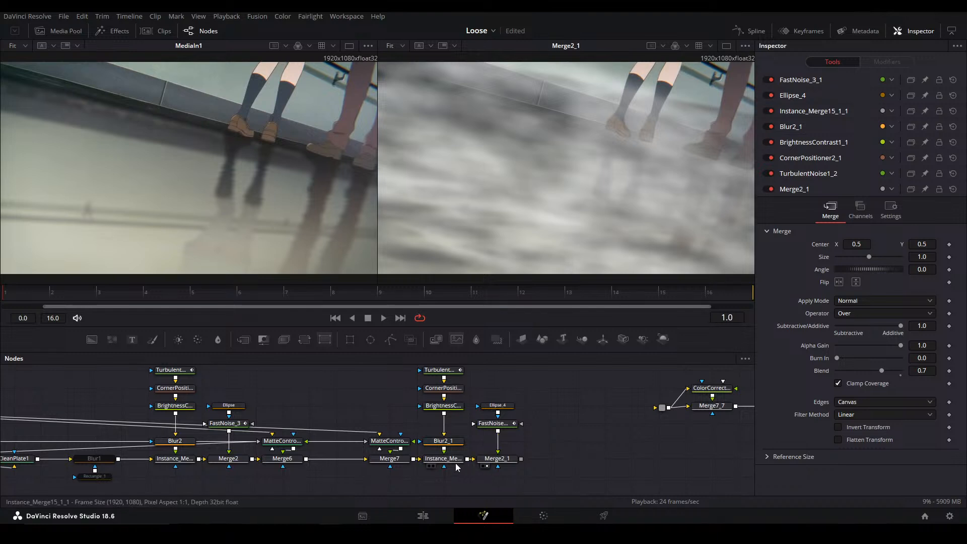
Set the Blend of both Instance_Merge15_1 and Merge2 to 0.3
drag(213, 447, 237, 451)
click(214, 463)
click(843, 261)
click(844, 260)
click(844, 260)
click(843, 261)
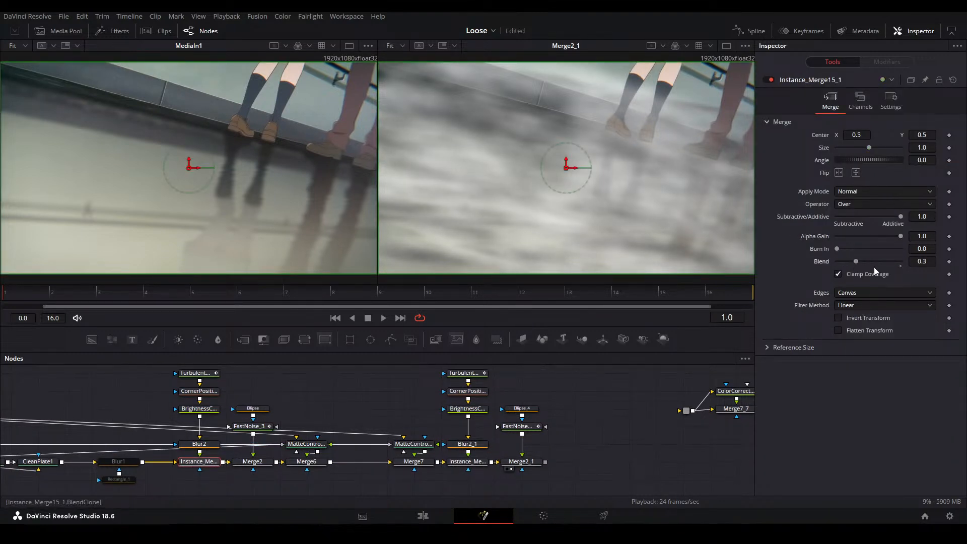
click(252, 462)
click(851, 258)
click(851, 259)
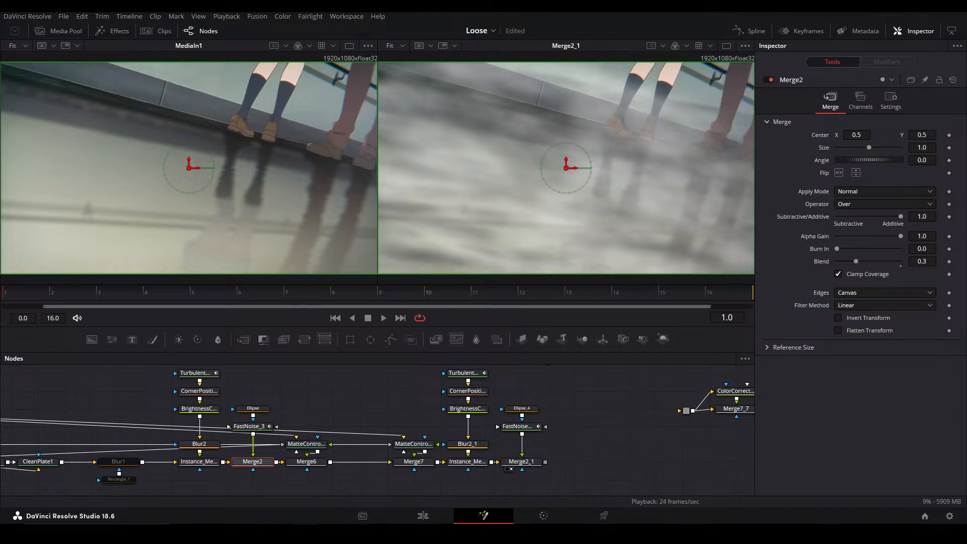
click(607, 417)
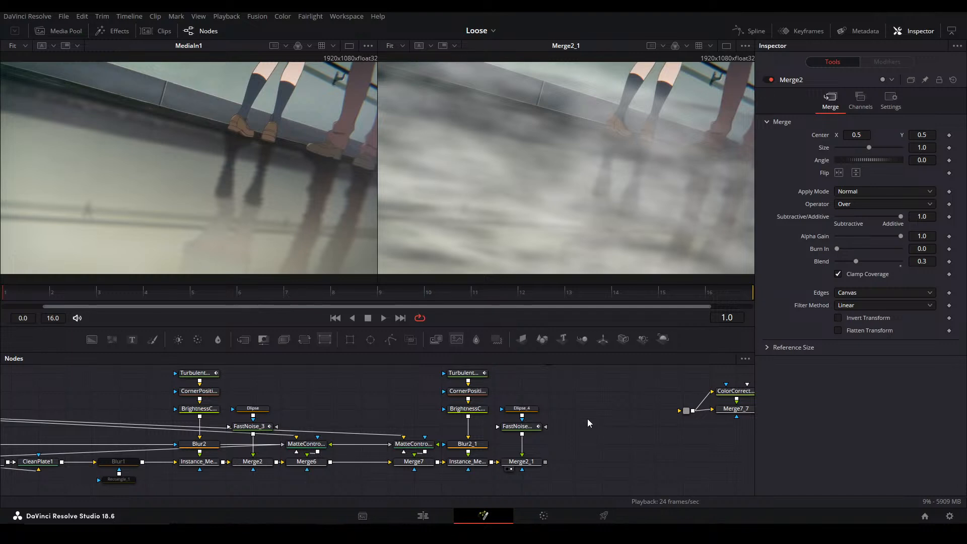
Add an unconnected StopMotion node and a Transform node in the empty space below the main chain
drag(596, 394, 364, 379)
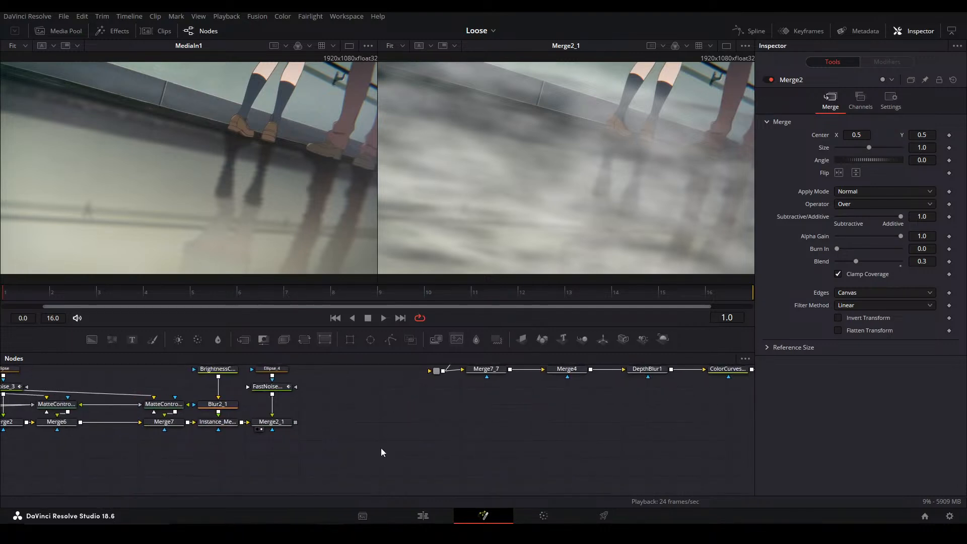
key(shift+space)
text(stop)
key(Return)
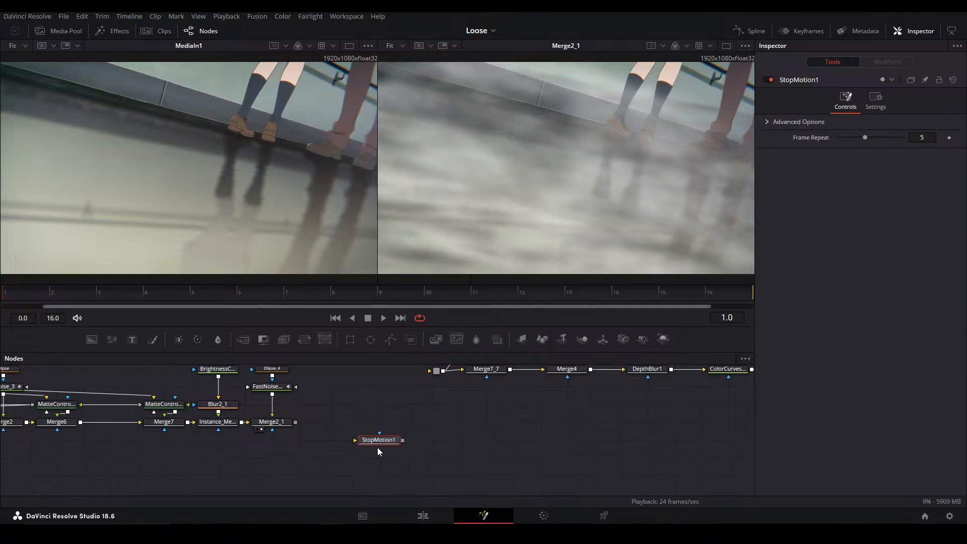
click(323, 443)
drag(298, 446, 420, 449)
scroll(253, 422, down, 3)
scroll(253, 424, up, 4)
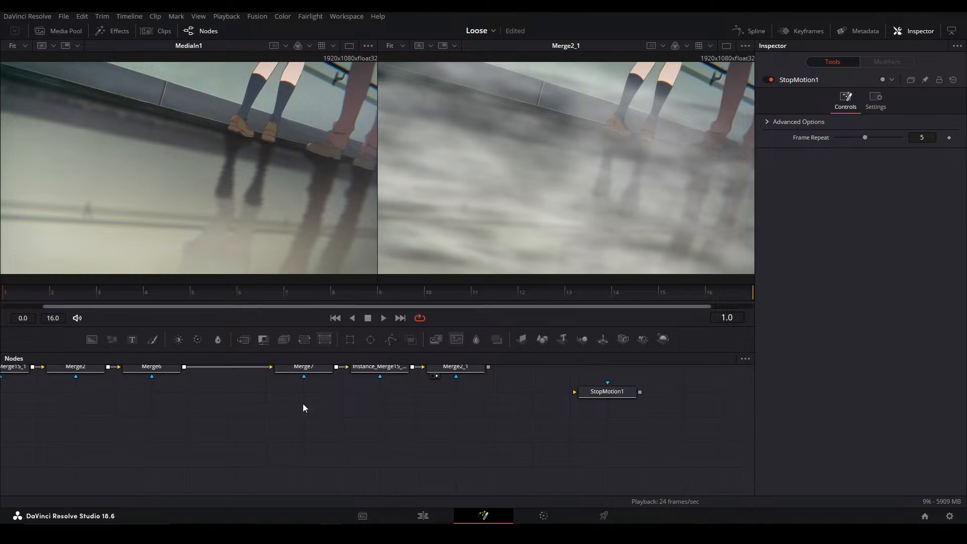
key(ctrl+v)
click(85, 407)
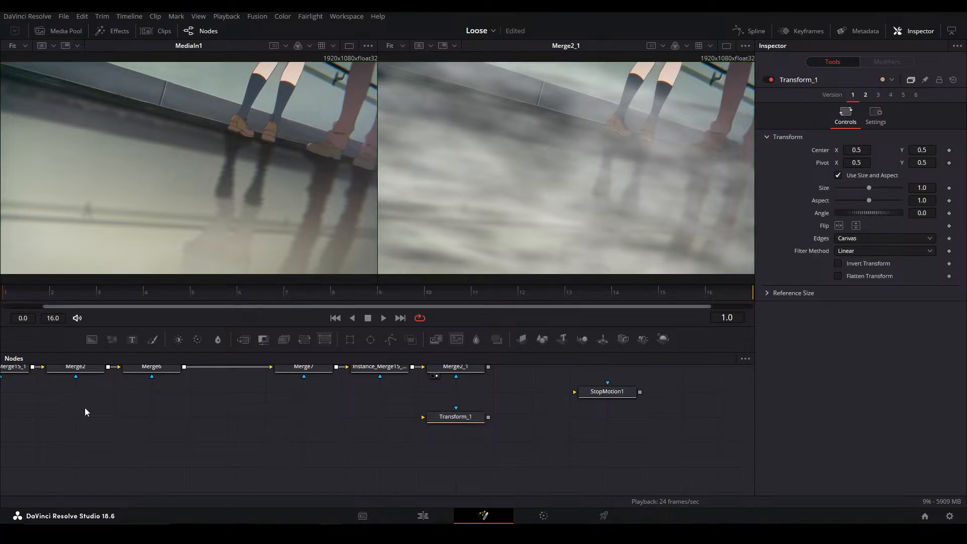
Add the circle shape setup with its ellipse, render and transform nodes
key(shift+space)
text(circel)
key(BackSpace)
key(BackSpace)
text(le)
key(Return)
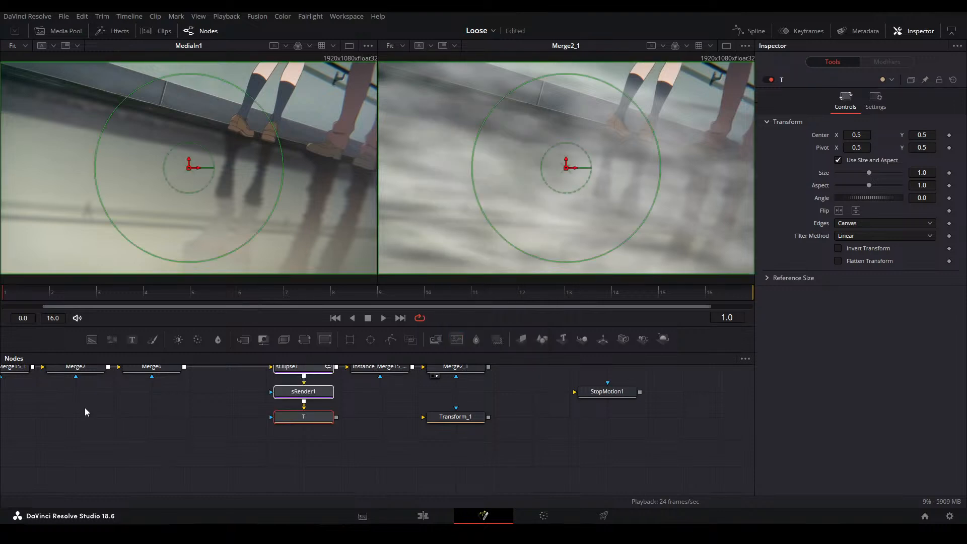
Connect the circle through Transform_1 into StopMotion1, arrange the nodes clear of the main chain, and view StopMotion1 in the second viewer
drag(313, 421, 388, 495)
drag(454, 419, 497, 469)
click(609, 415)
drag(612, 395, 586, 434)
click(473, 404)
drag(473, 403, 596, 434)
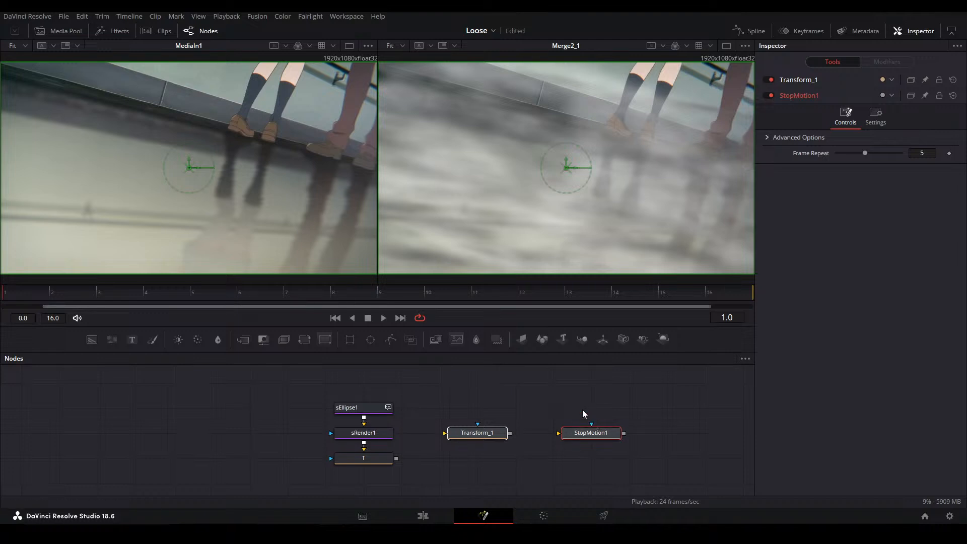
click(421, 468)
drag(396, 459, 572, 434)
click(474, 435)
click(577, 435)
key(2)
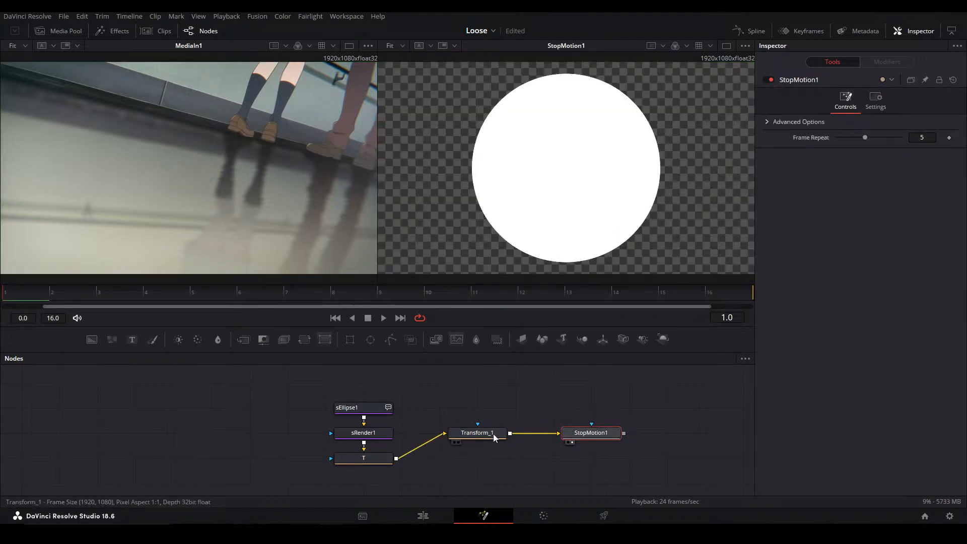
Set Transform_1's Size to 0.488, move its Center X to about 0.135, and keyframe the Center at the first frame
click(489, 434)
drag(924, 188, 666, 186)
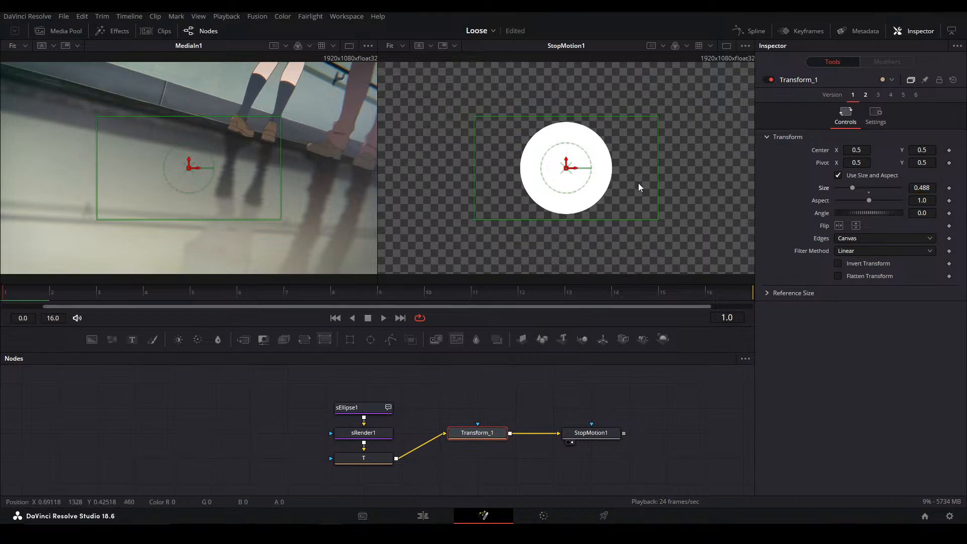
scroll(656, 171, down, 2)
mouse_move(557, 179)
mouse_down()
mouse_move(656, 171)
mouse_move(560, 174)
mouse_up()
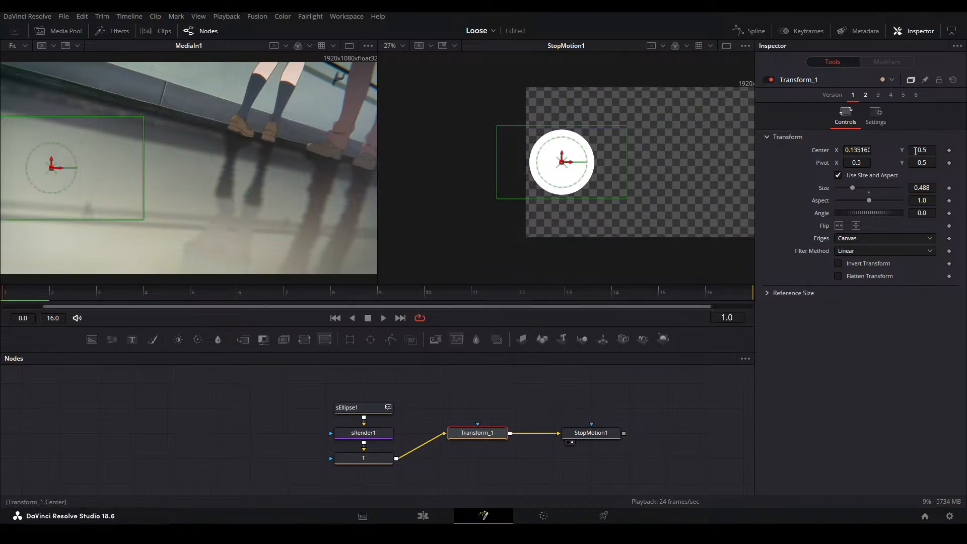
click(948, 151)
key(ctrl+f)
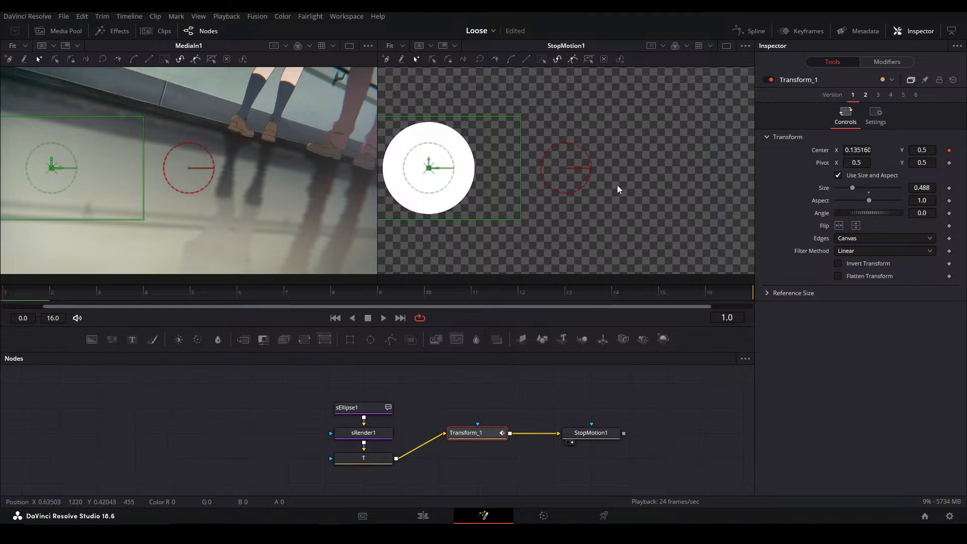
Animate the circle across the frame by setting Transform_1's Center X to about 0.928 at frame 16
click(718, 291)
drag(864, 146, 964, 146)
drag(577, 171, 546, 165)
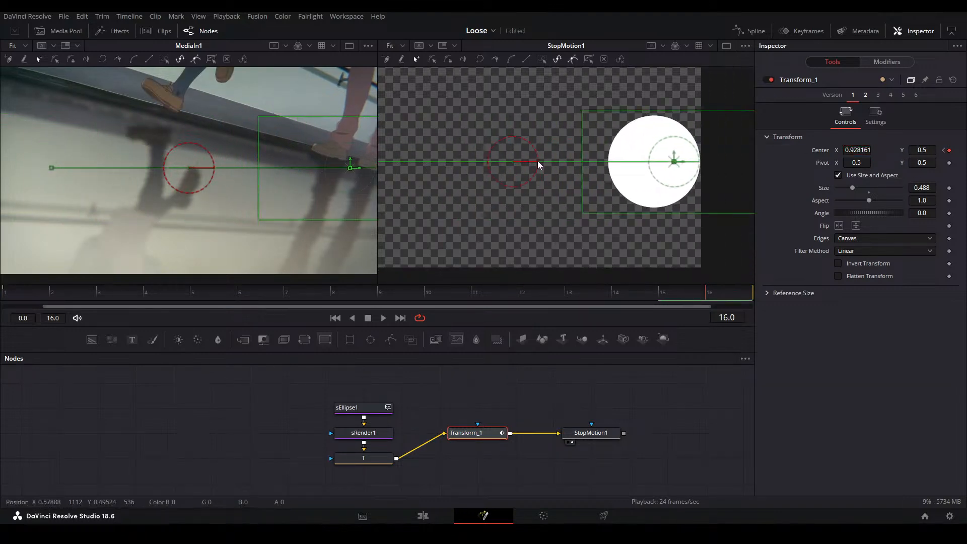
click(640, 412)
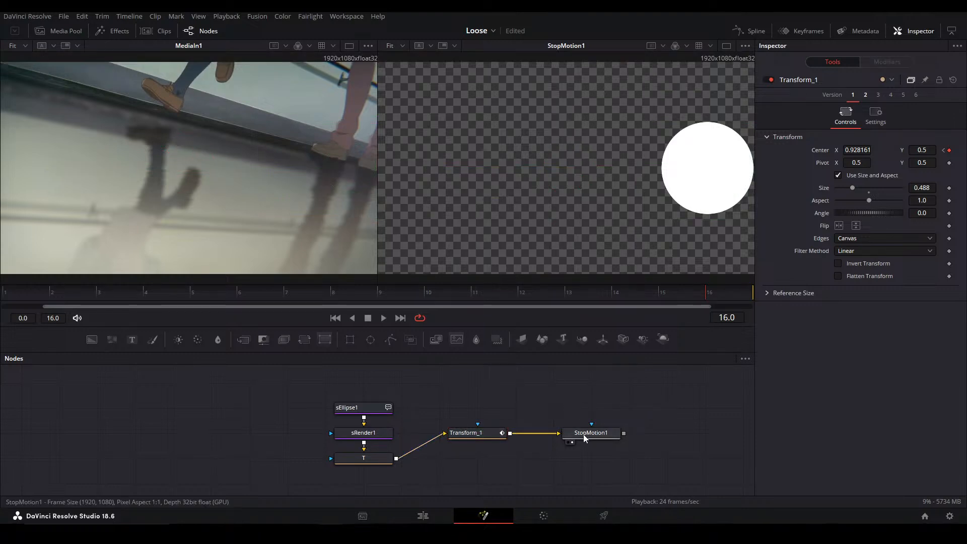
Show Transform_1's motion curve in the Spline editor and preview the circle's stepped movement
click(491, 431)
click(750, 31)
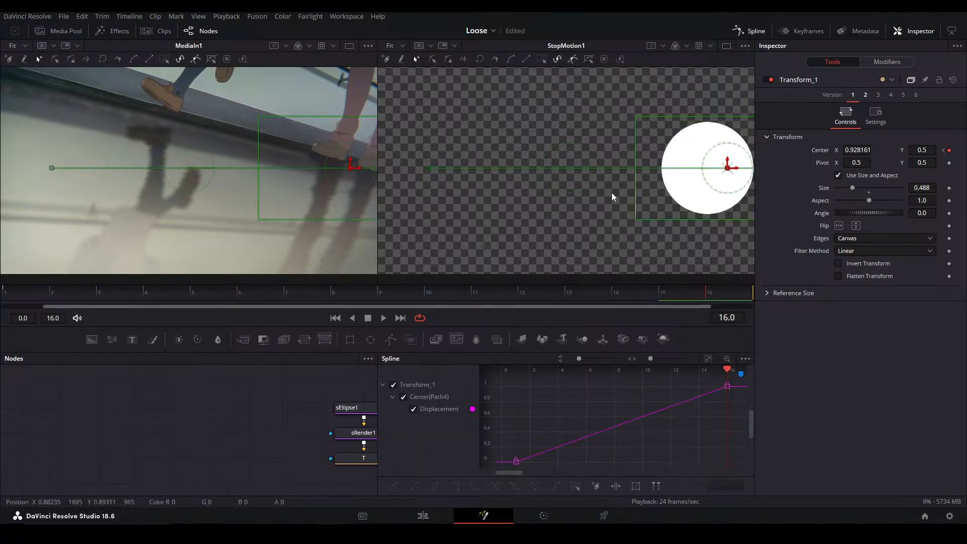
drag(26, 294, 441, 291)
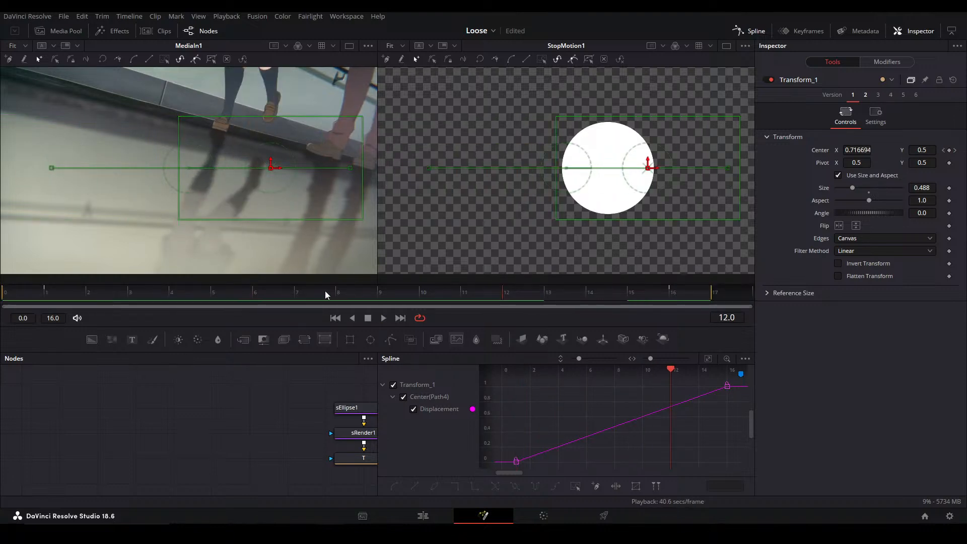
key(space)
Set StopMotion1's Frame Repeat to 2 and play back the circle animation
drag(353, 424, 273, 423)
click(319, 422)
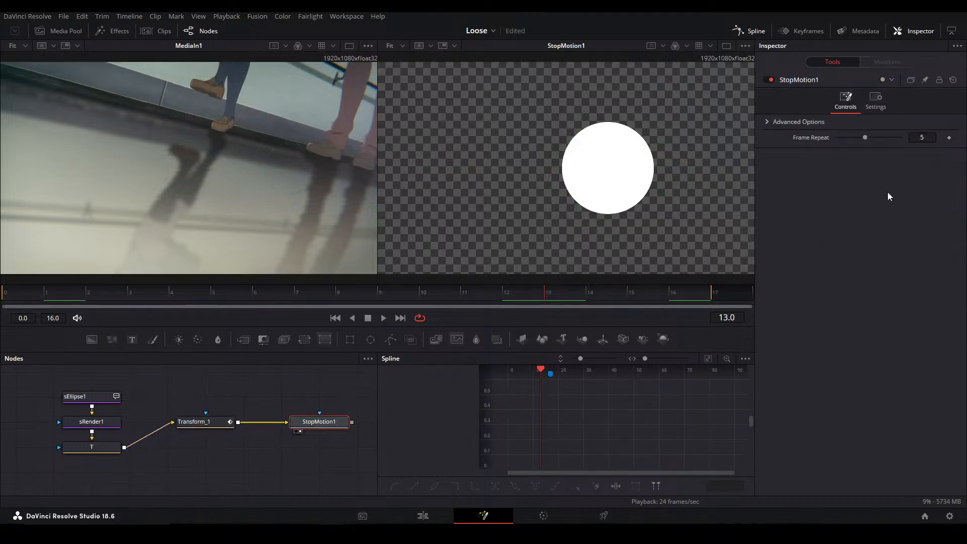
drag(865, 137, 844, 137)
key(space)
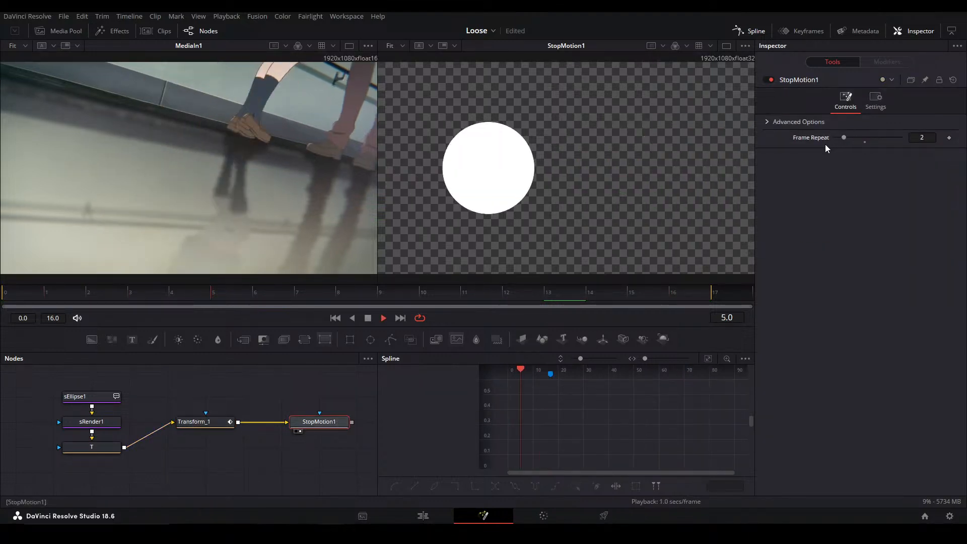
key(space)
Delete the whole circle demo, including its shape nodes, Transform_1 and StopMotion1
click(229, 450)
drag(190, 452, 305, 406)
drag(204, 490, 245, 458)
click(246, 457)
drag(229, 422, 200, 449)
drag(99, 460, 309, 386)
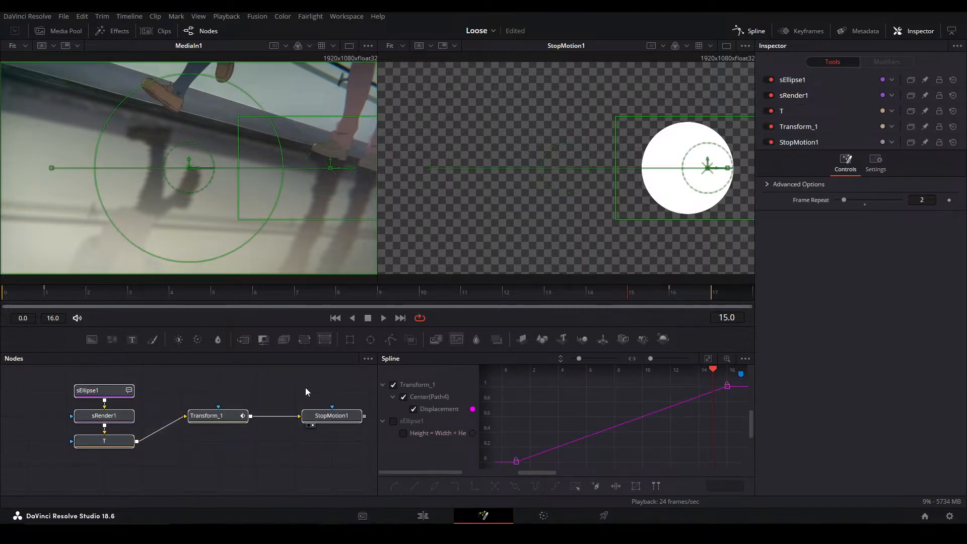
key(Delete)
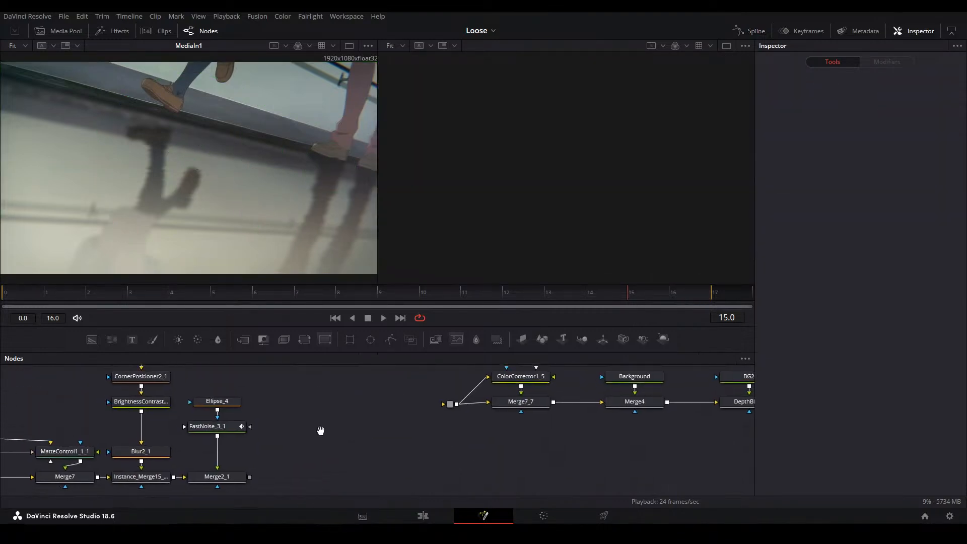
View Merge2_1 in the second viewer and compare it with Instance_Merge15_1_1
drag(320, 431, 408, 400)
click(316, 446)
key(2)
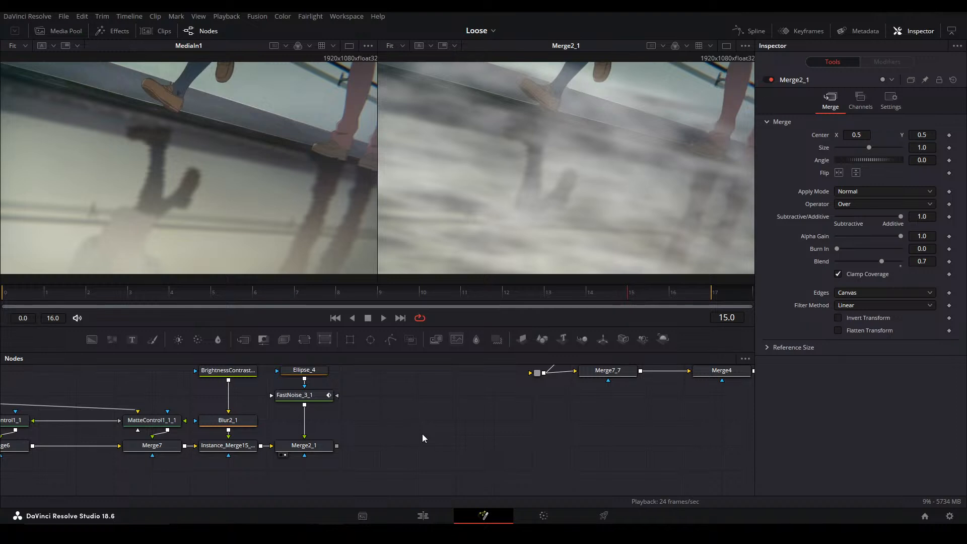
drag(292, 405, 446, 416)
click(397, 455)
key(2)
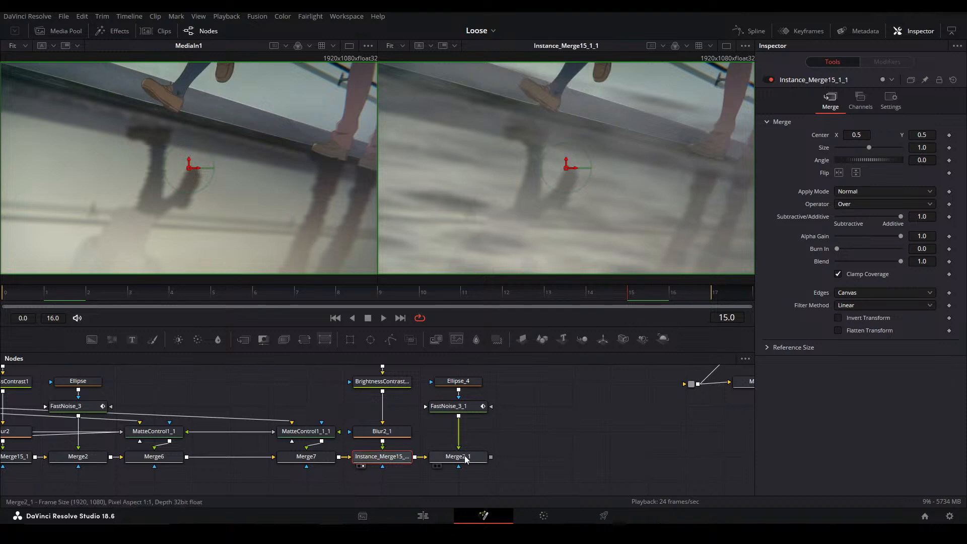
click(465, 456)
key(2)
click(543, 433)
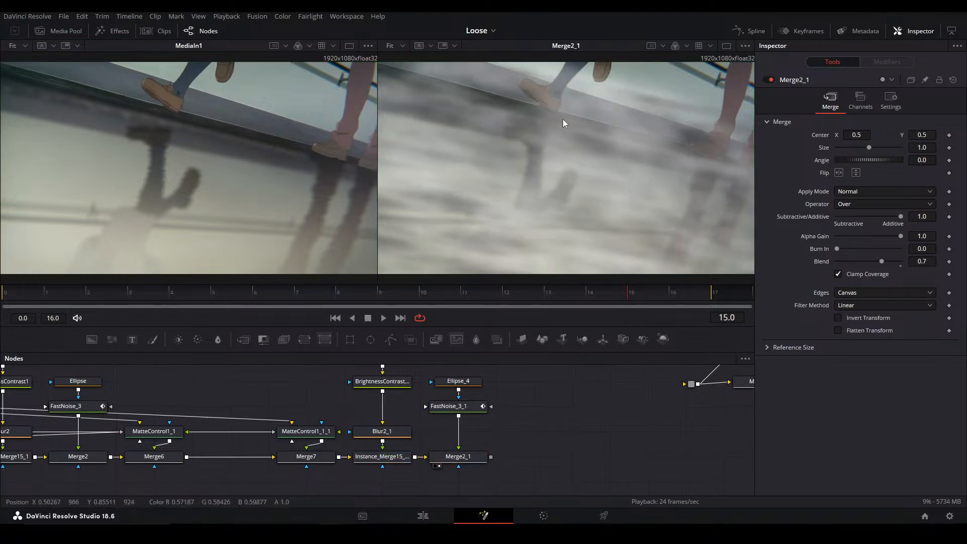
Raise the Blend of Instance_Merge15_1 to strengthen the first noise layer
drag(81, 431, 355, 431)
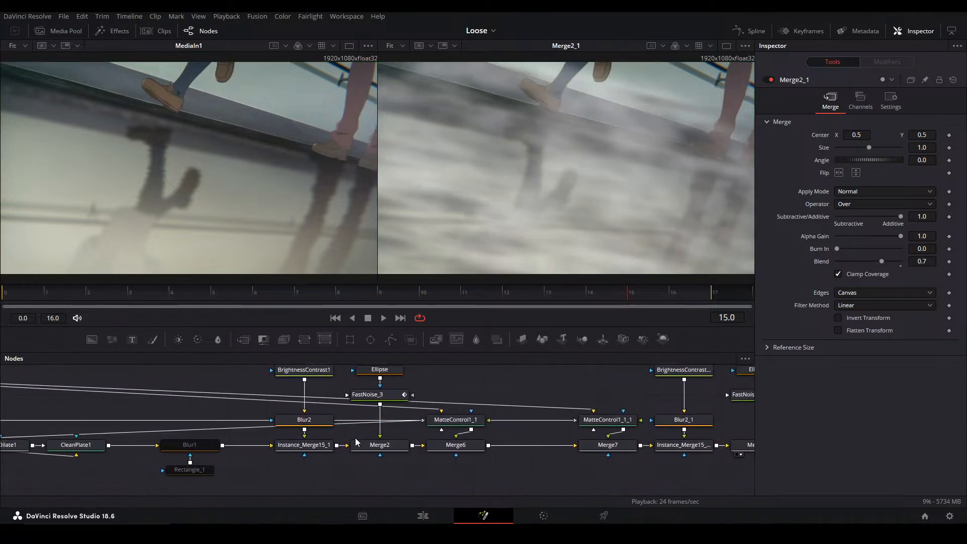
click(313, 450)
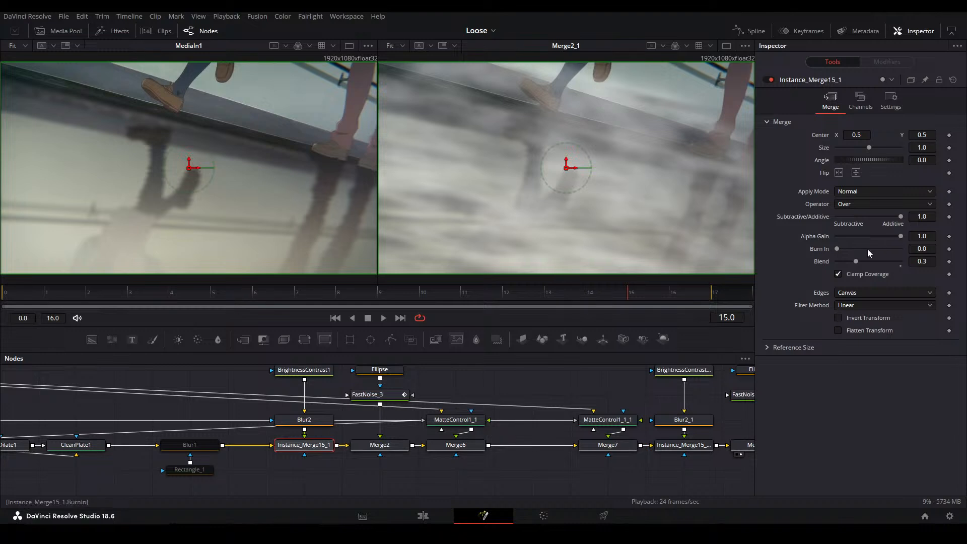
mouse_move(900, 262)
mouse_down()
mouse_move(892, 261)
mouse_move(918, 264)
mouse_up()
Move the Ellipse mask of FastNoise_3 upward to a center of about X 0.607, Y 0.654, and select Merge6
click(371, 449)
scroll(552, 395, up, 3)
click(365, 405)
drag(603, 172, 607, 136)
click(551, 401)
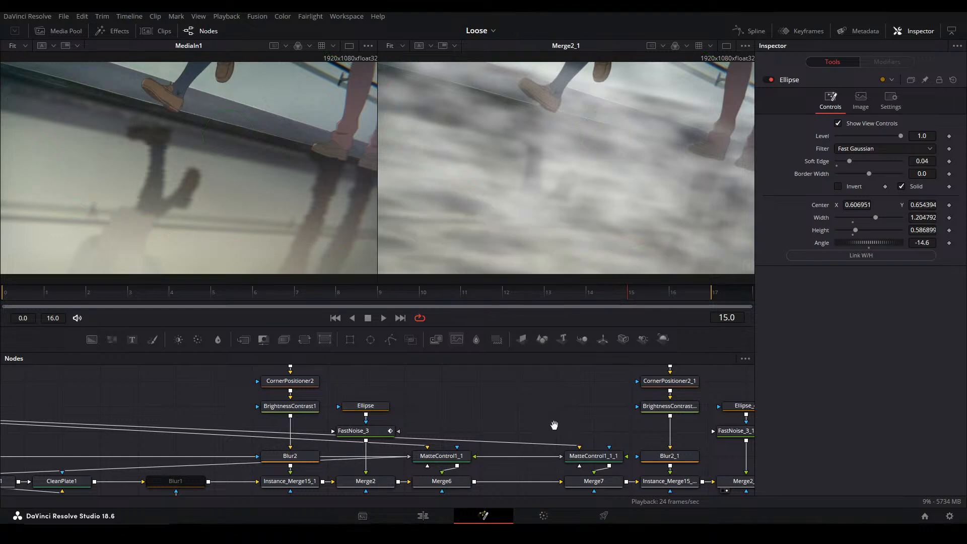
drag(567, 425, 401, 403)
click(278, 459)
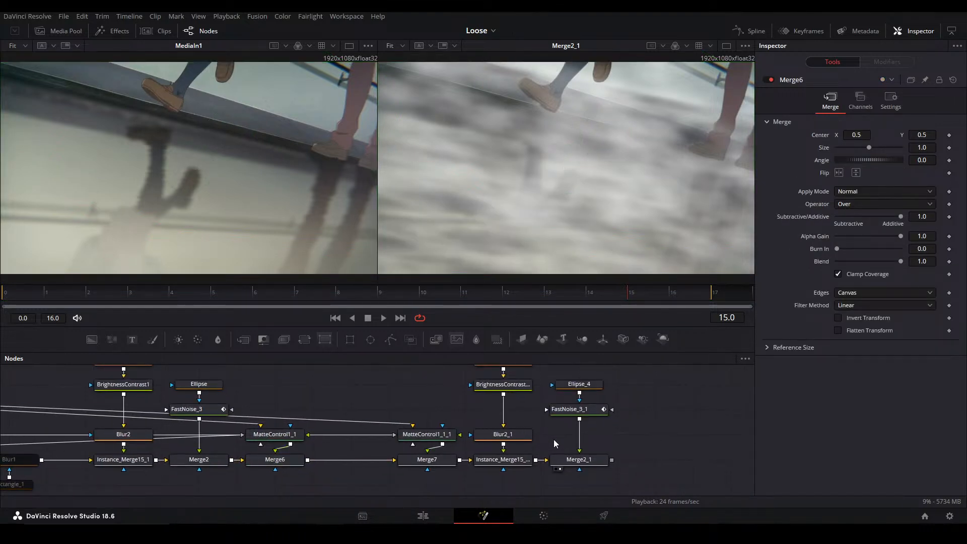
Lower the Blend of Instance_Merge15_1_1 to 0.5 and the Blend of Merge2_1 to 0.3
click(504, 461)
click(851, 261)
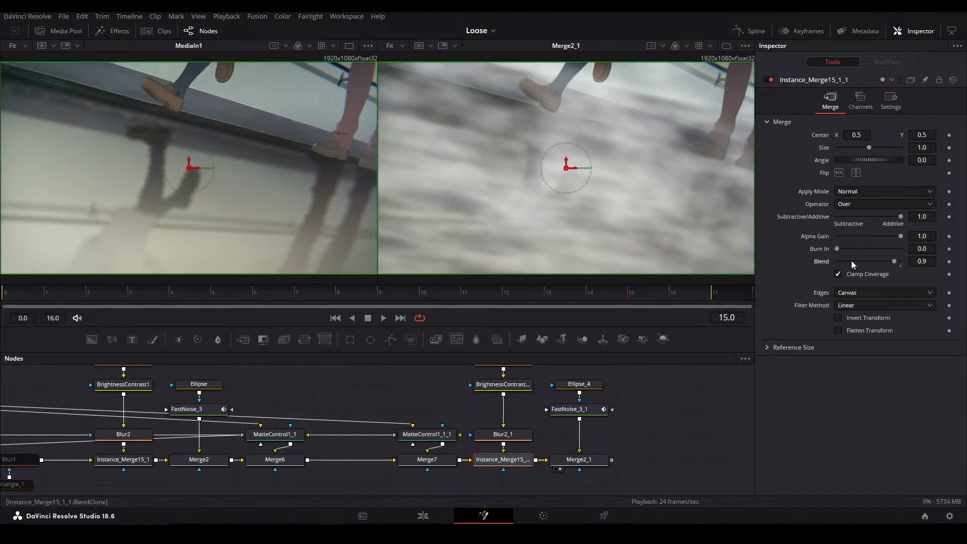
click(591, 460)
click(841, 261)
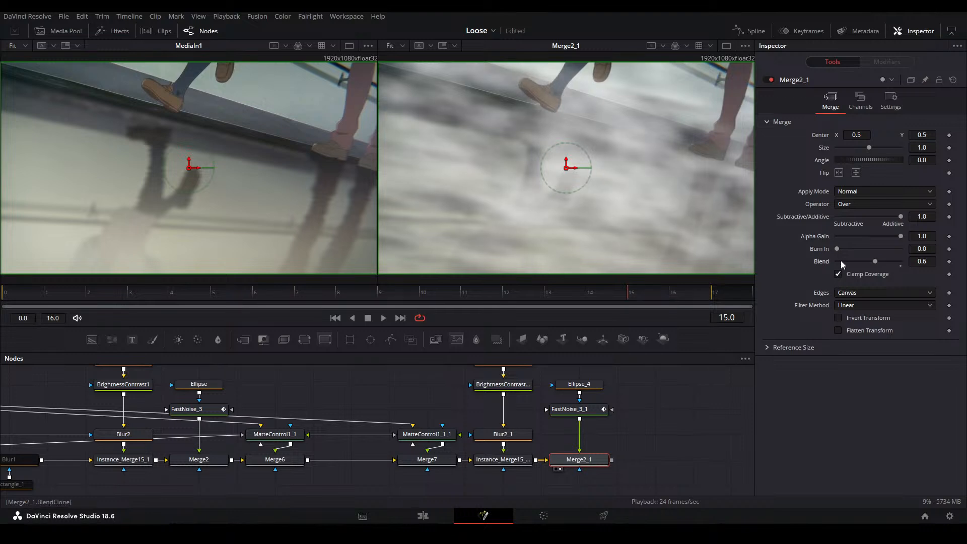
click(839, 261)
click(839, 260)
click(839, 261)
click(524, 402)
Set the Blend of Merge2 to 0.8 and the Blend of Instance_Merge15_1 to 0.774
click(194, 460)
click(855, 263)
click(854, 263)
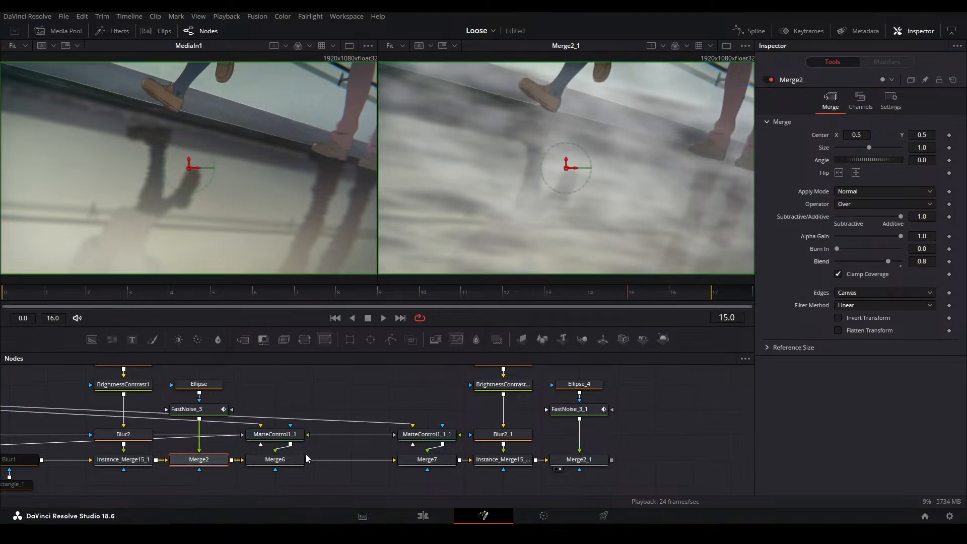
click(136, 461)
click(850, 261)
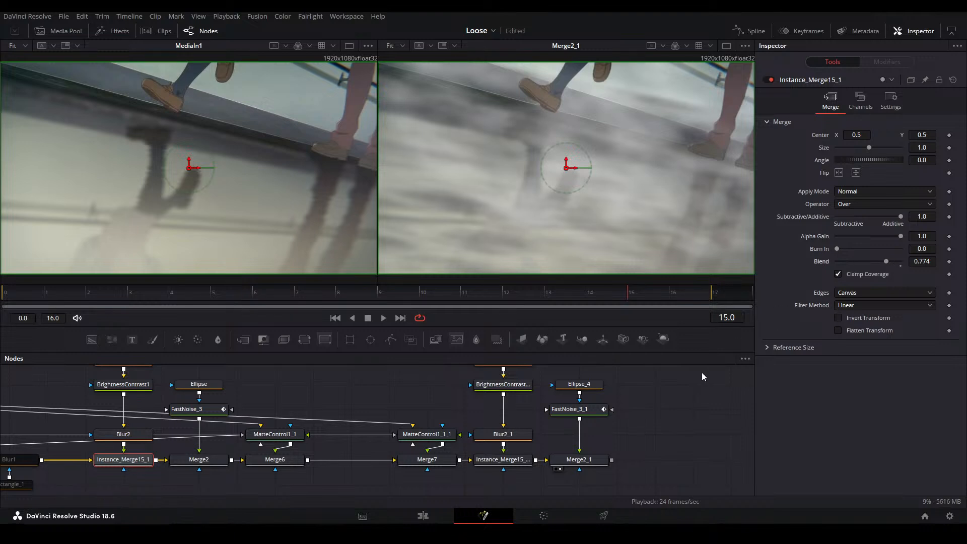
click(639, 361)
drag(676, 205, 608, 244)
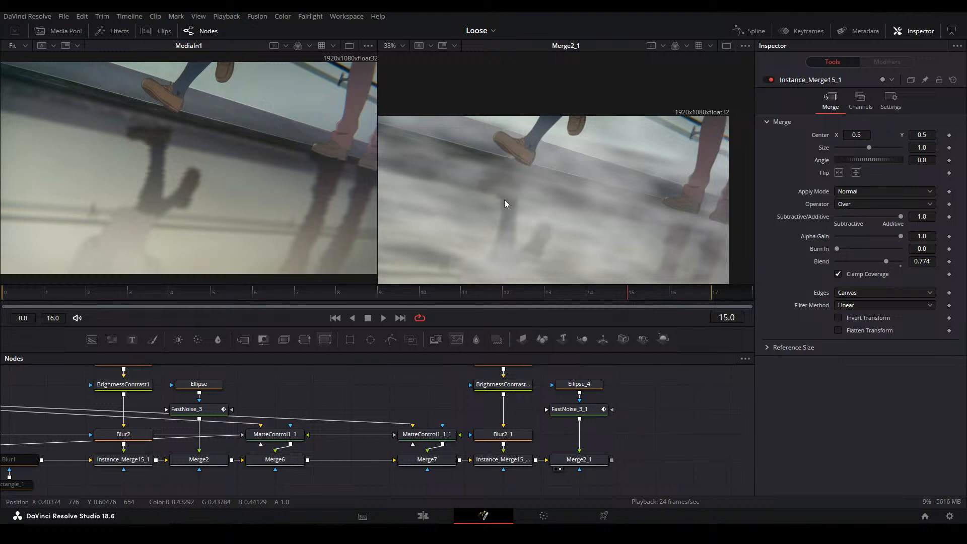
key(ctrl+f)
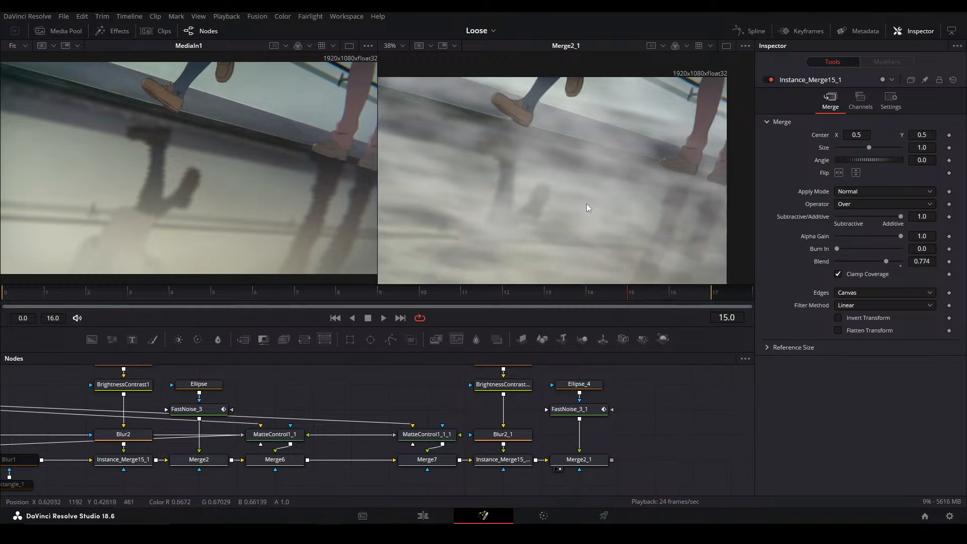
drag(625, 230, 620, 237)
key(ctrl+f)
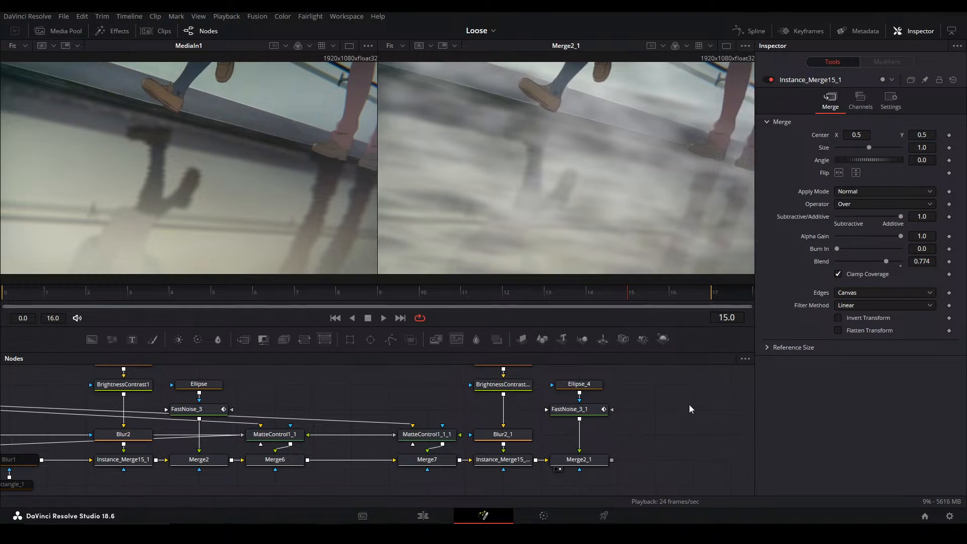
Duplicate the noise branch ending in Merge2_1, connect the copy after Merge2_1, and view the copy's last merge in the second viewer
scroll(611, 427, down, 3)
drag(610, 425, 420, 430)
drag(448, 477, 343, 369)
key(ctrl+c)
key(ctrl+v)
drag(424, 457, 447, 442)
drag(448, 441, 449, 458)
click(481, 474)
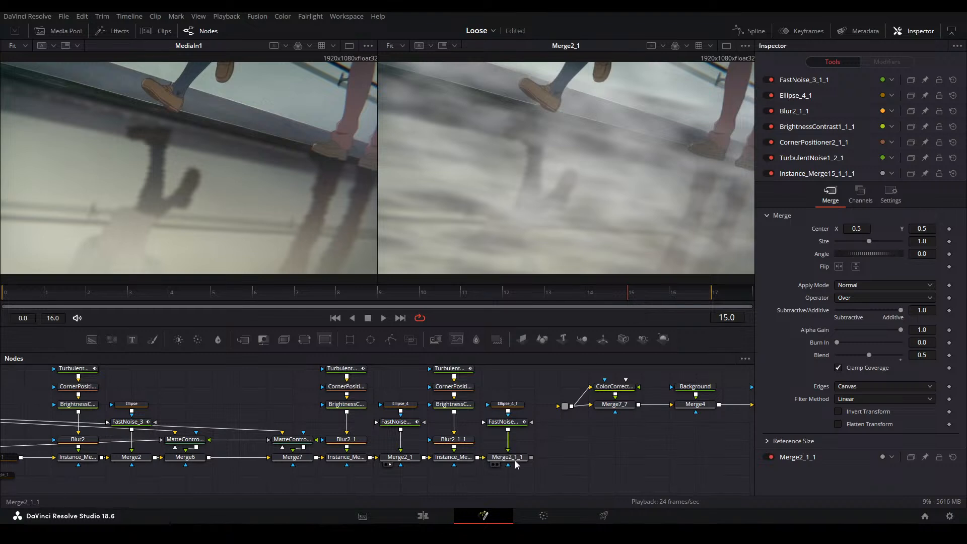
click(514, 459)
key(2)
click(575, 441)
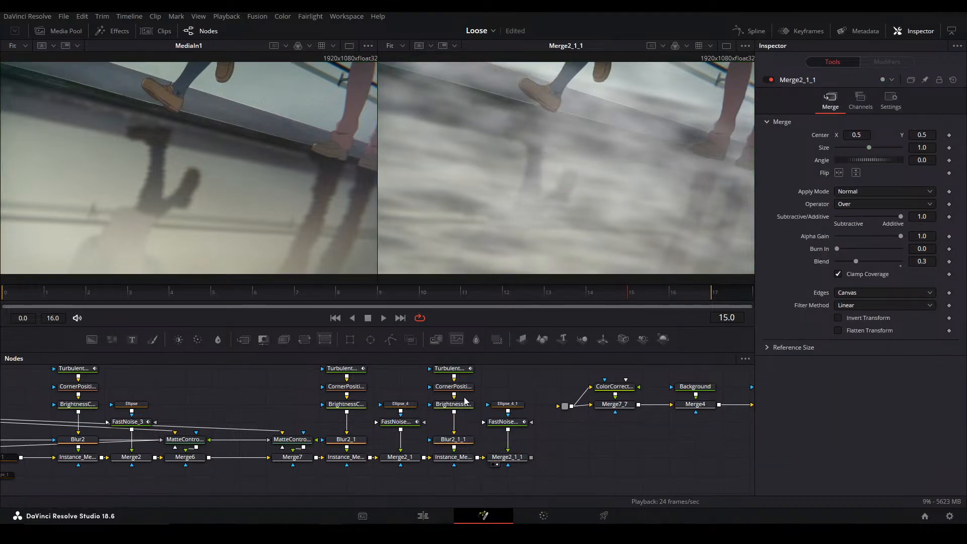
Vary the duplicated noise by raising TurbulentNoise1_2_1's Seethe Rate and setting FastNoise_3_1_1's Seethe to 0.529, and play back the result
scroll(542, 359, up, 1)
click(449, 385)
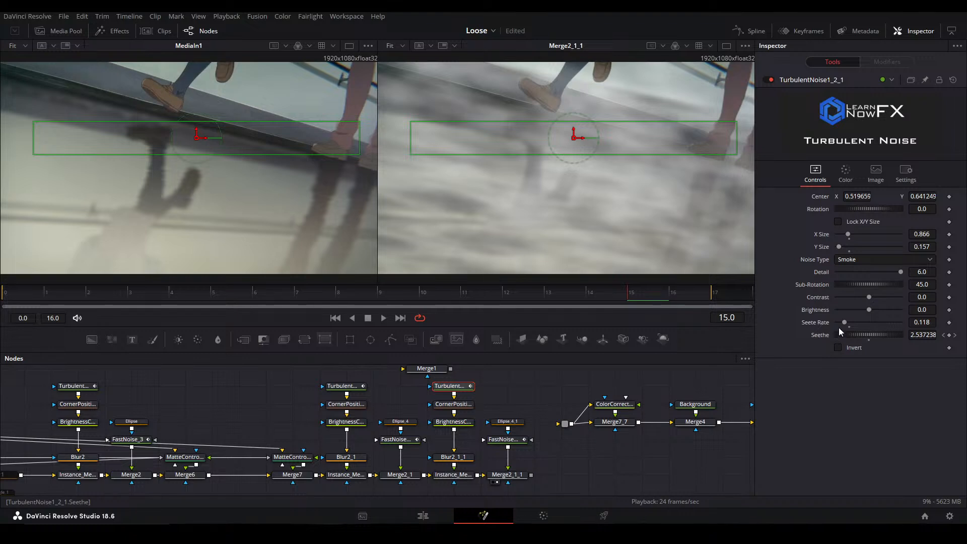
drag(845, 322, 850, 322)
click(493, 439)
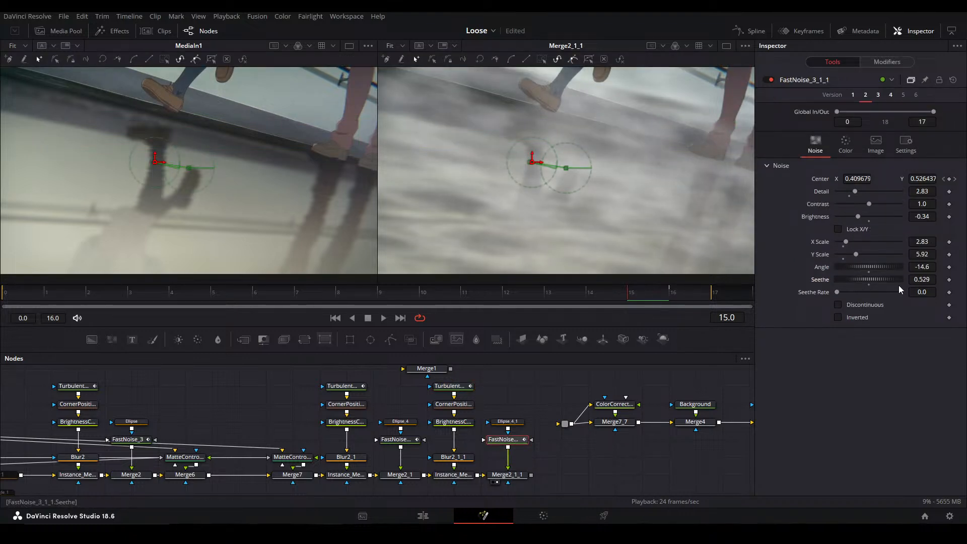
click(565, 476)
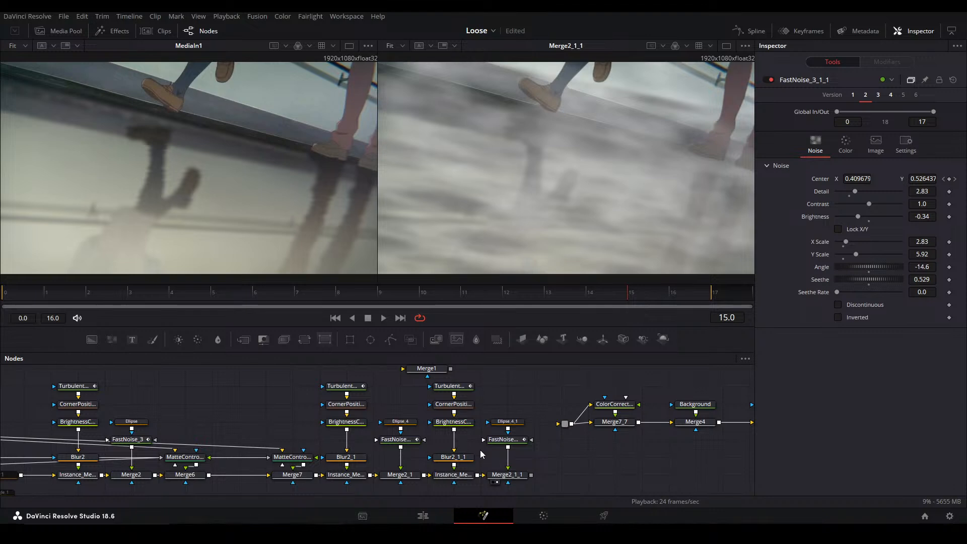
key(space)
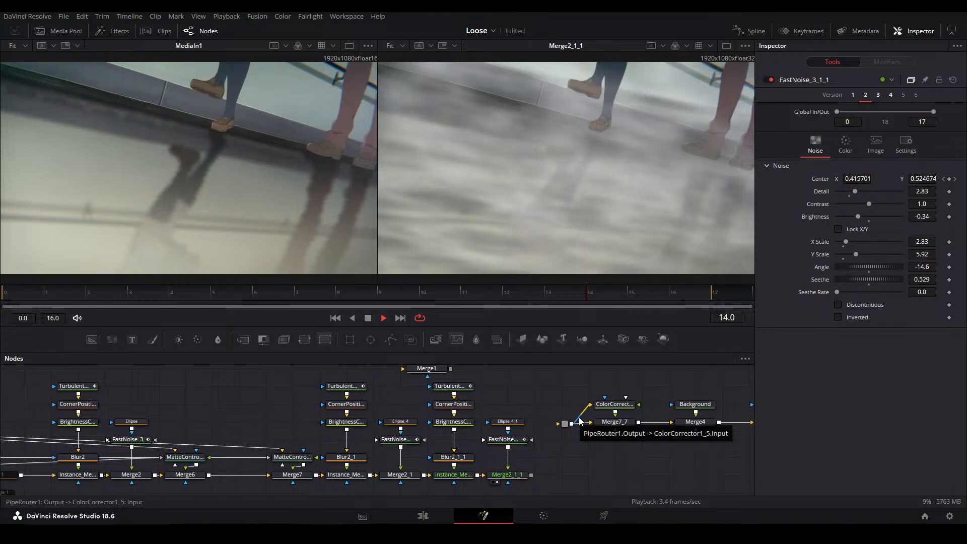
key(space)
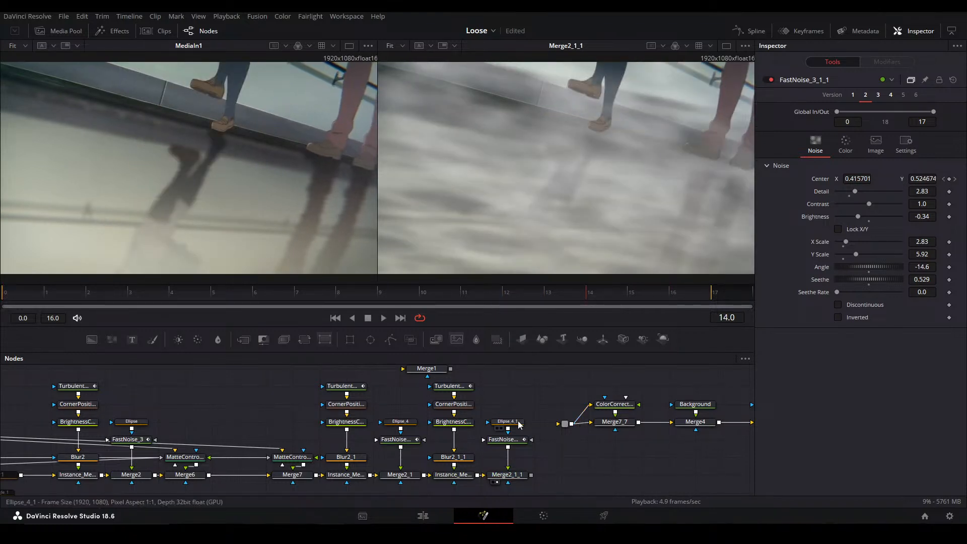
Adjust the Ellipse_4_1 mask to a center of about X 0.587, Y 0.619, and raise the Blend of Merge2_1_1 to 0.8
click(507, 422)
drag(649, 168, 606, 135)
drag(637, 199, 629, 207)
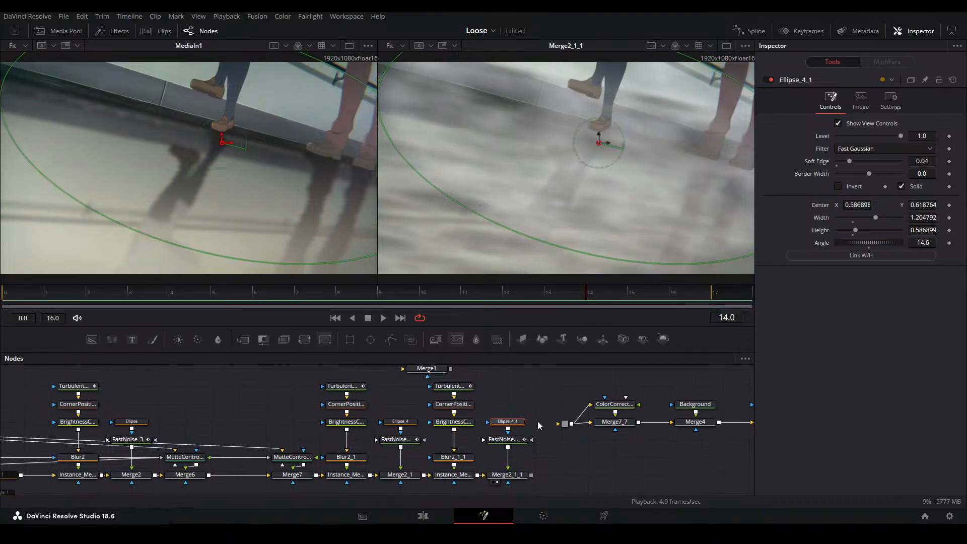
click(507, 475)
click(893, 263)
click(892, 262)
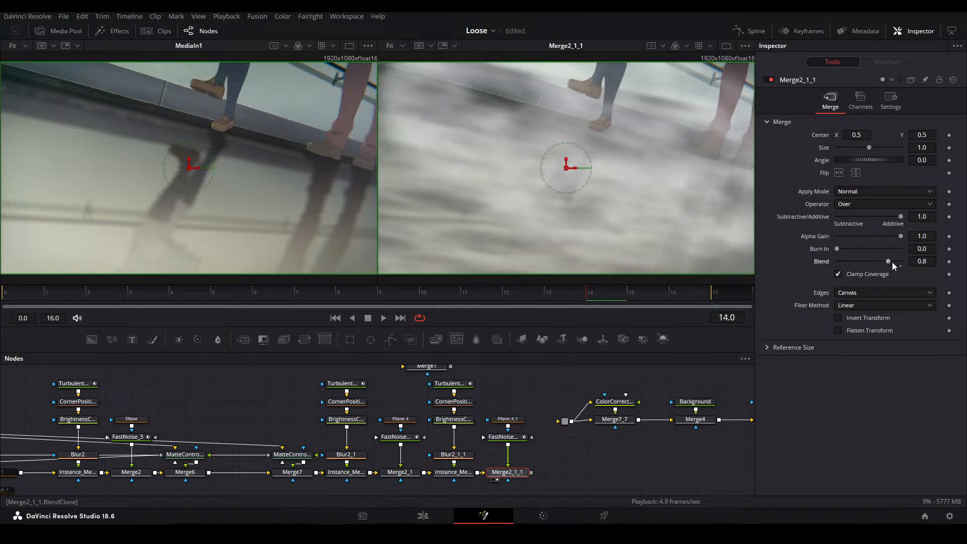
click(519, 387)
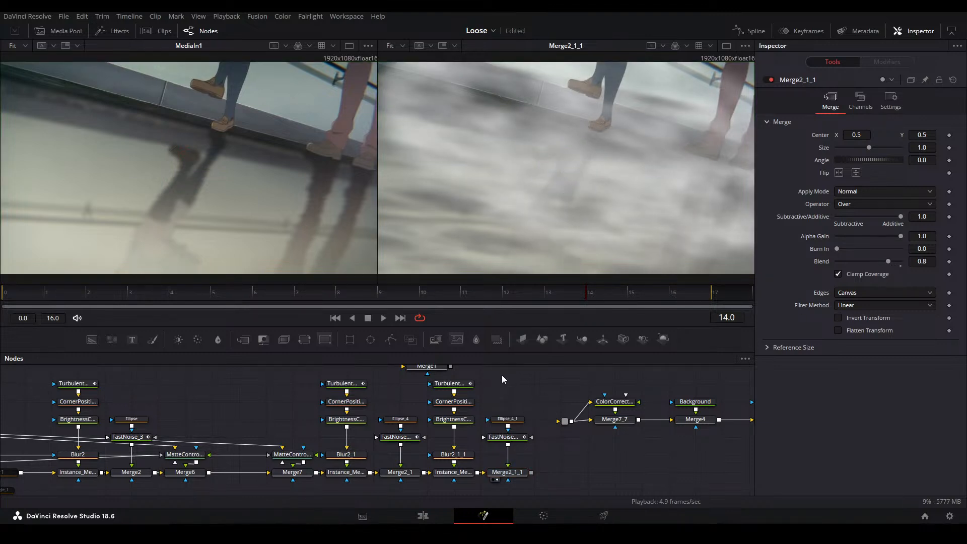
Connect the output of Merge2_1_1 to PipeRouter1 and view ColorCorrector2 in the second viewer
scroll(500, 370, right, 5)
drag(414, 477, 446, 429)
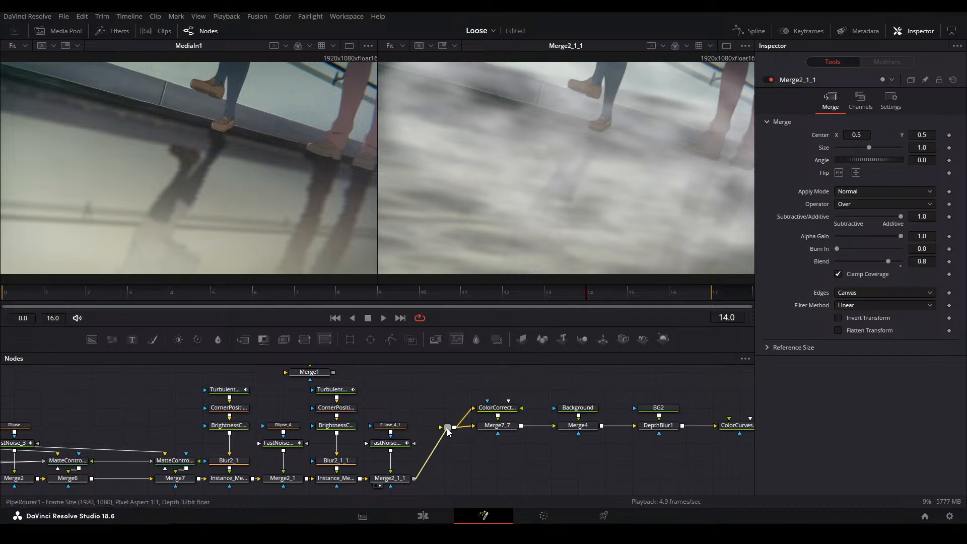
scroll(446, 429, right, 12)
click(489, 430)
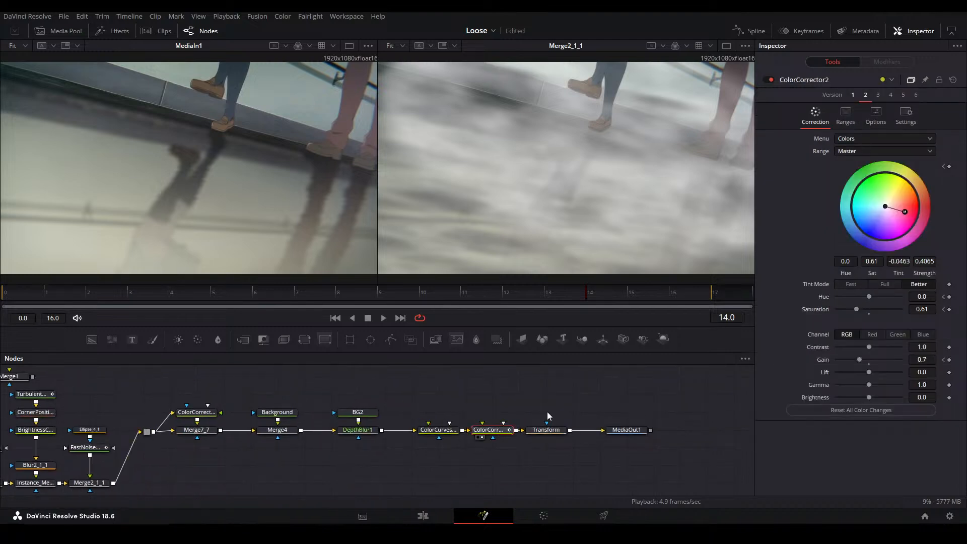
key(2)
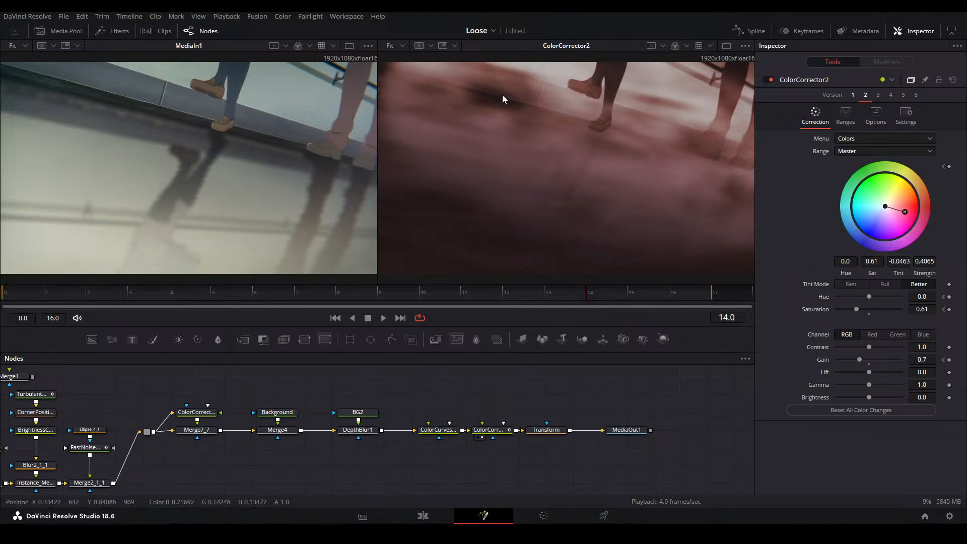
View the second noise layer's brightness/contrast node and FastNoise_3_1 individually in the second viewer
drag(44, 442, 392, 425)
click(277, 413)
key(2)
click(327, 432)
key(2)
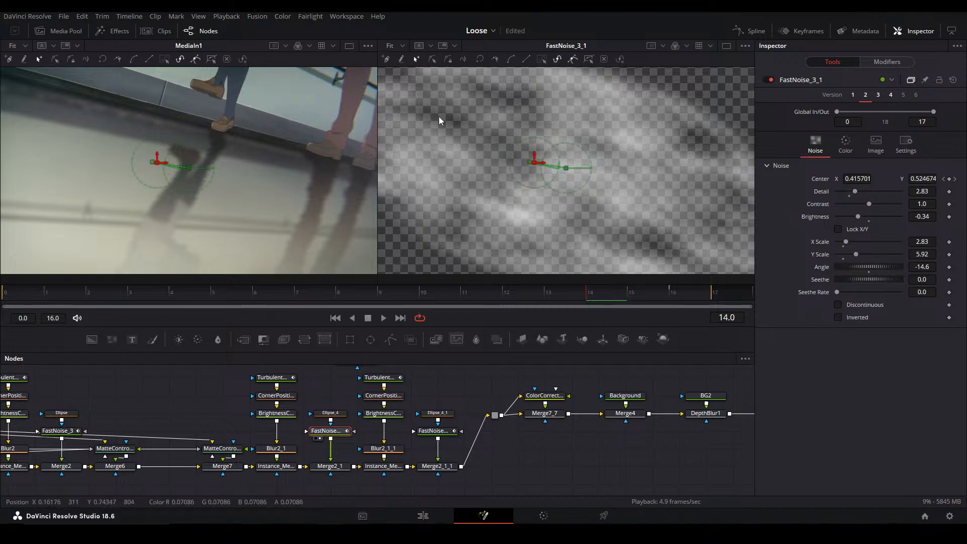
Compare Merge2_1 with Merge2_1_1 in the second viewer and set the Seethe of FastNoise_3_1 to about 0.116
click(330, 466)
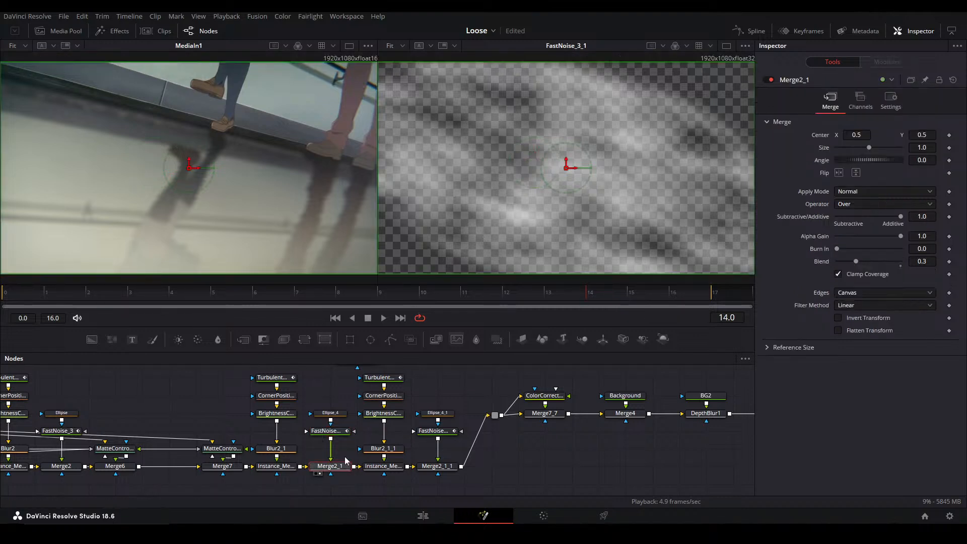
key(2)
click(384, 466)
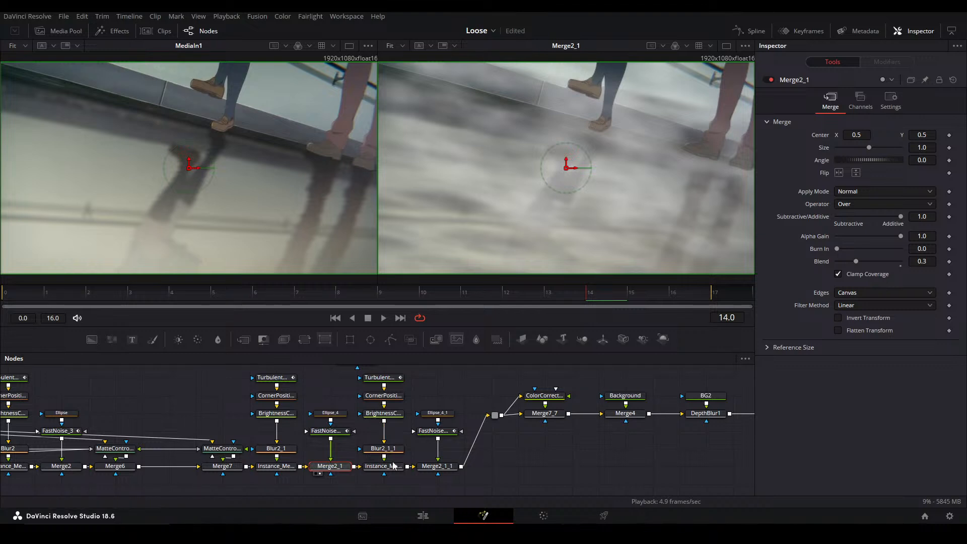
click(436, 466)
key(2)
click(326, 431)
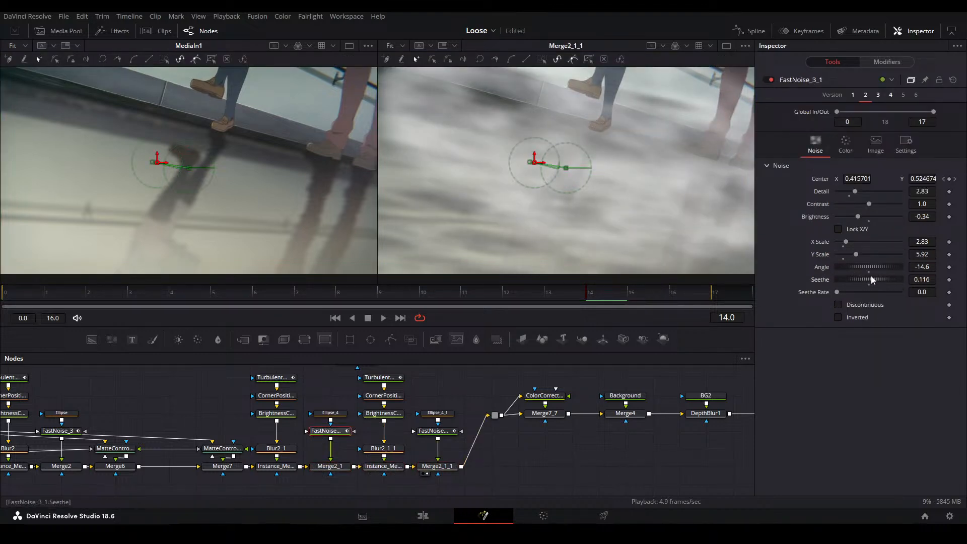
View the finishing stages Merge7_7, DepthBlur1 and Transform one after another in the second viewer
click(552, 414)
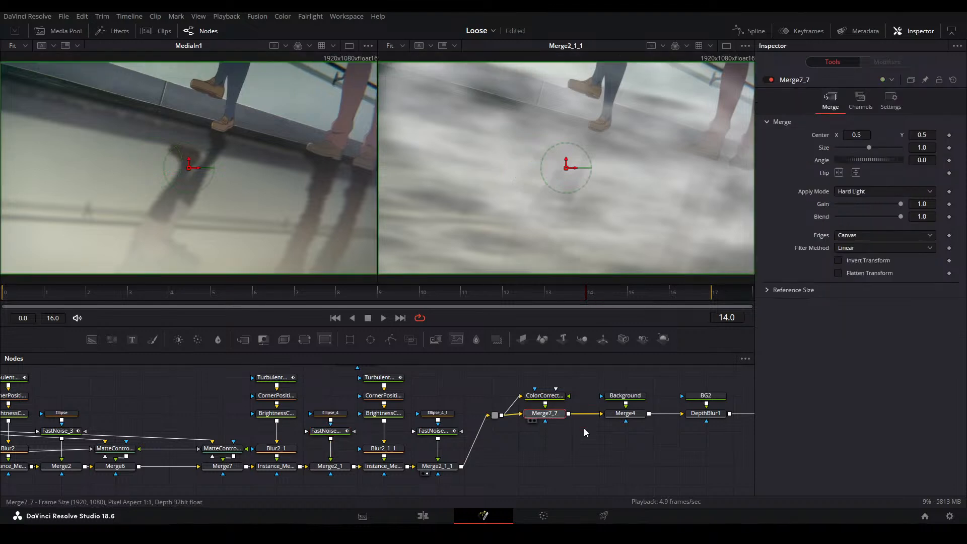
key(2)
drag(620, 447, 510, 448)
click(510, 447)
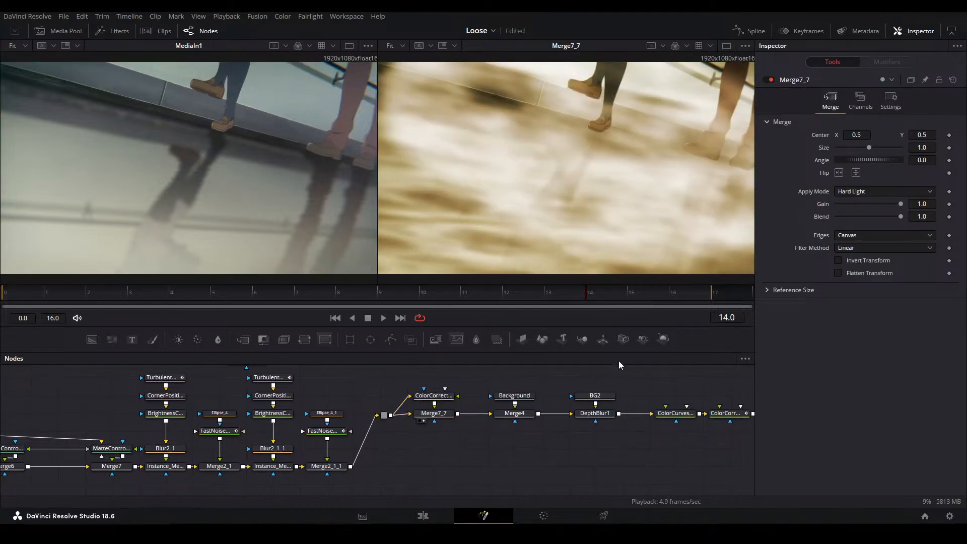
click(597, 415)
key(2)
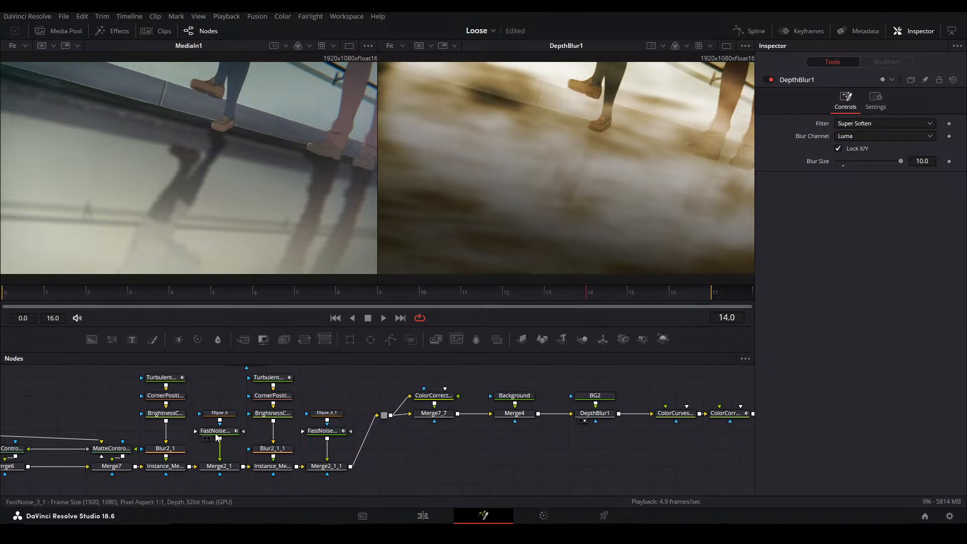
drag(218, 387, 237, 376)
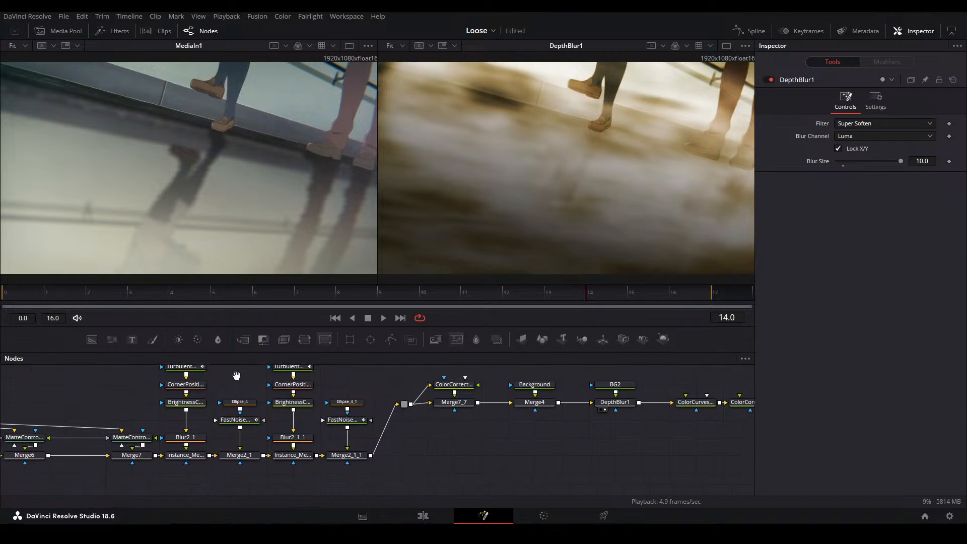
drag(627, 405, 322, 418)
click(515, 419)
key(2)
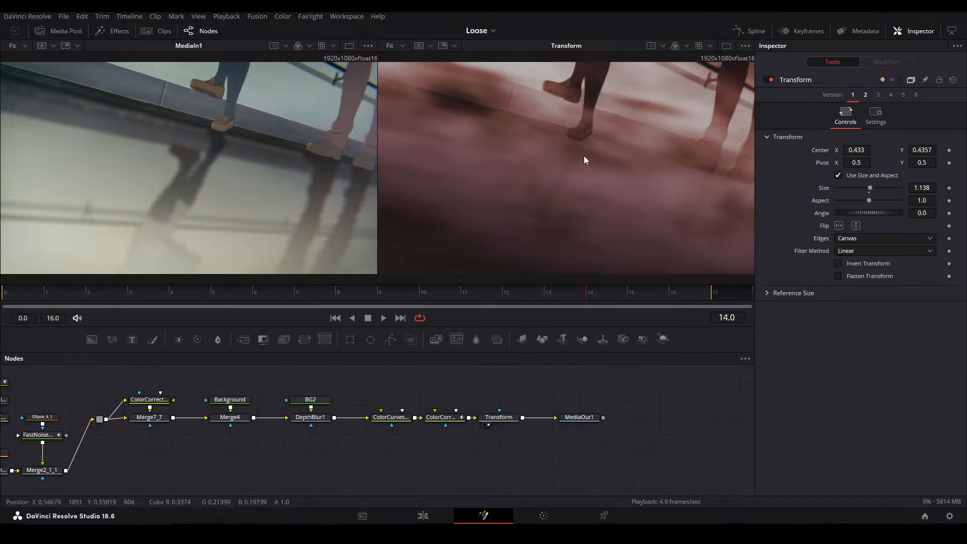
Raise the Blend of both Instance_Merge15_1_1_1 and Merge2_1_1 to 1.0 to strengthen the topmost noise layers
drag(288, 415, 618, 419)
drag(456, 448, 633, 423)
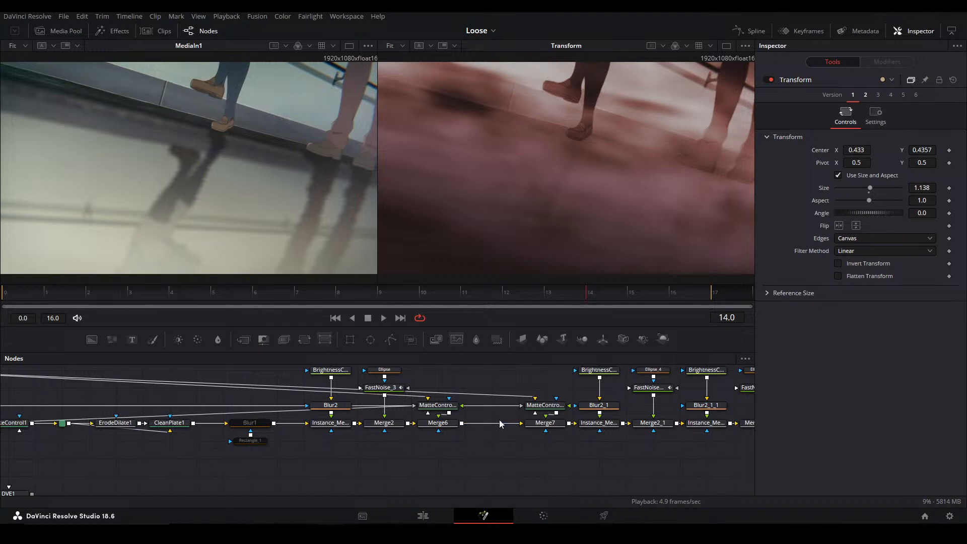
drag(500, 419, 424, 449)
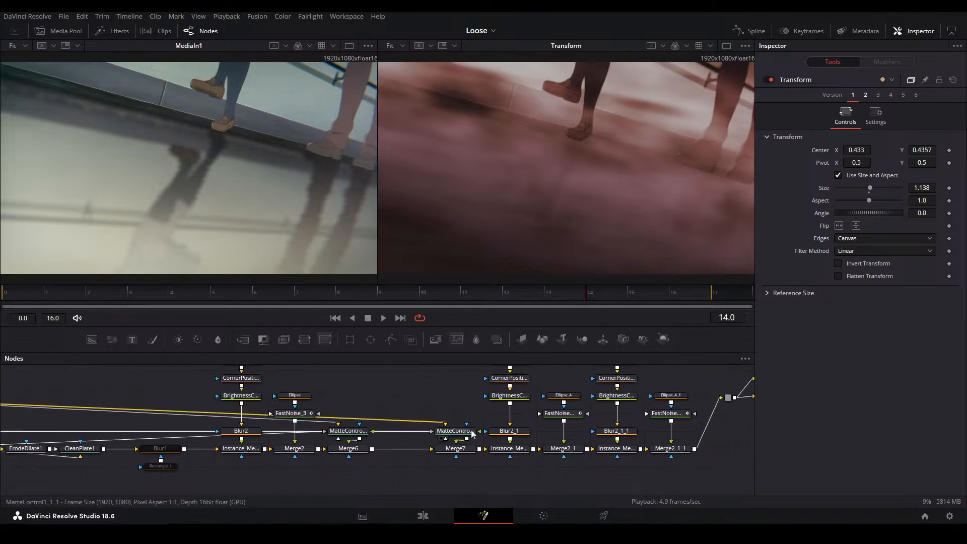
drag(550, 409, 409, 439)
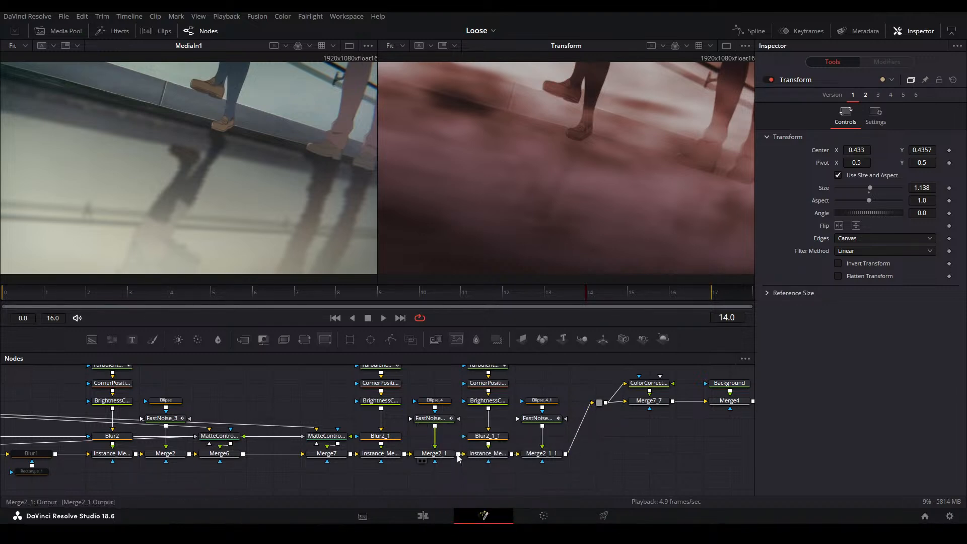
click(485, 453)
drag(869, 261, 906, 262)
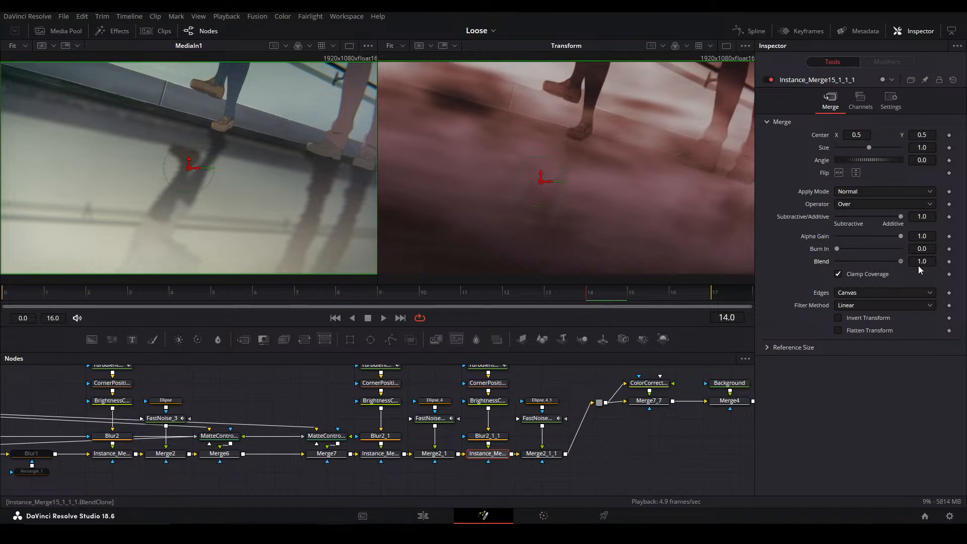
click(553, 454)
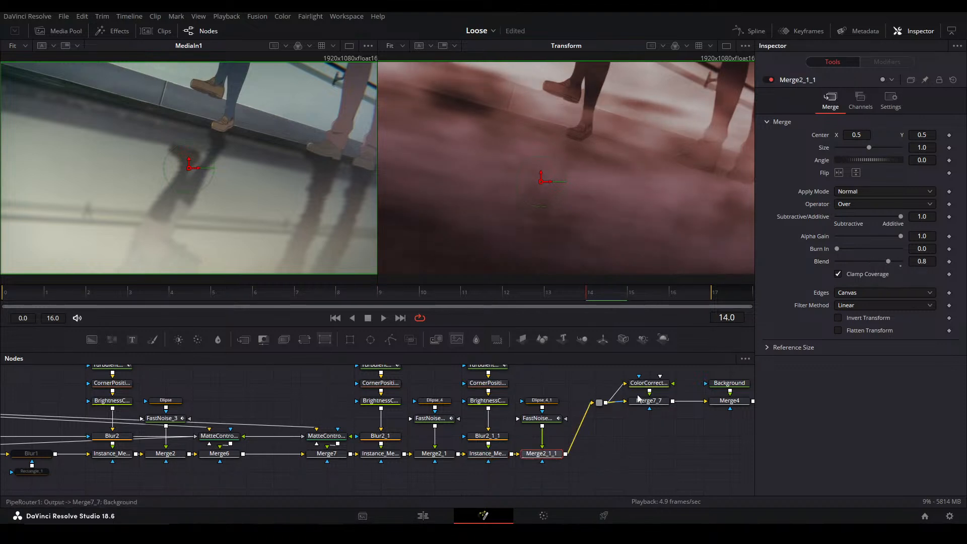
drag(887, 261, 927, 265)
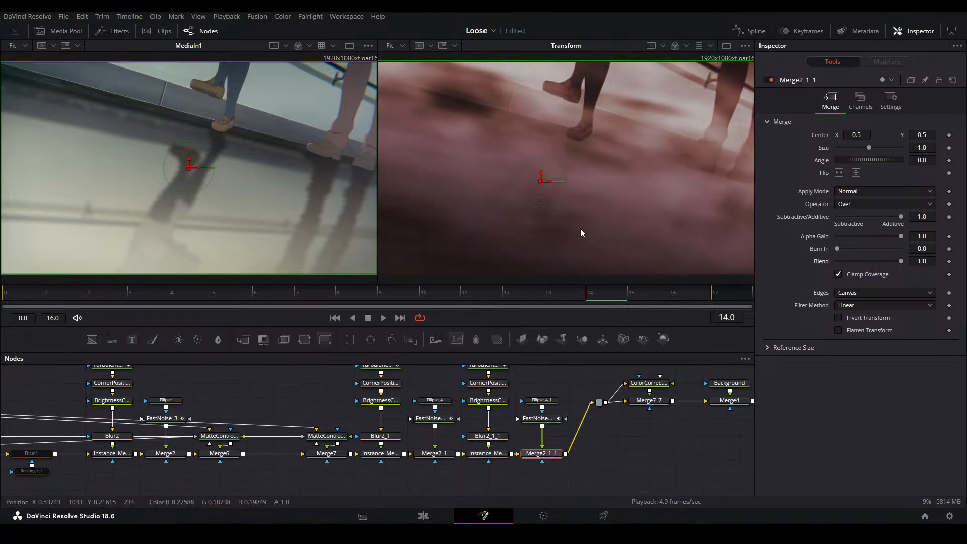
View the Merge6 stage of the node chain in the second viewer
click(553, 403)
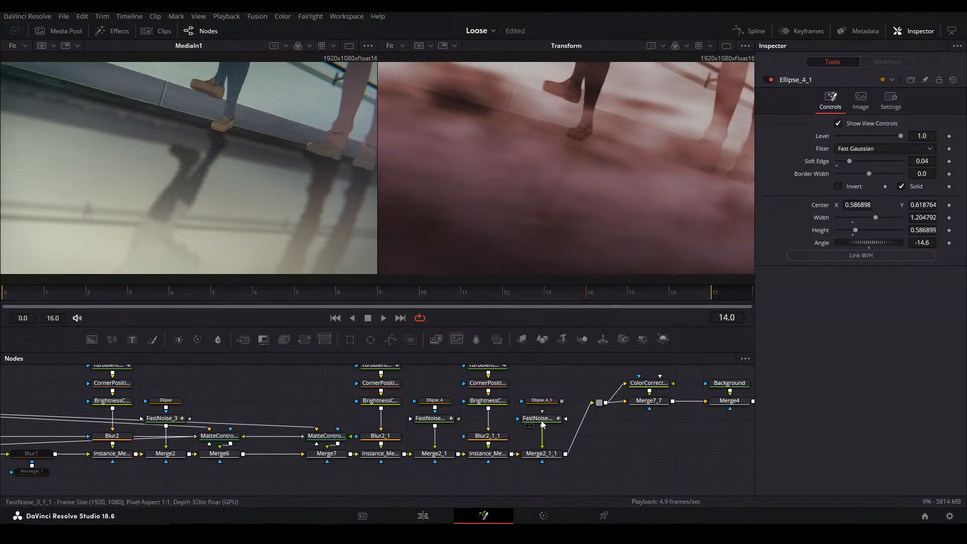
drag(664, 448, 429, 418)
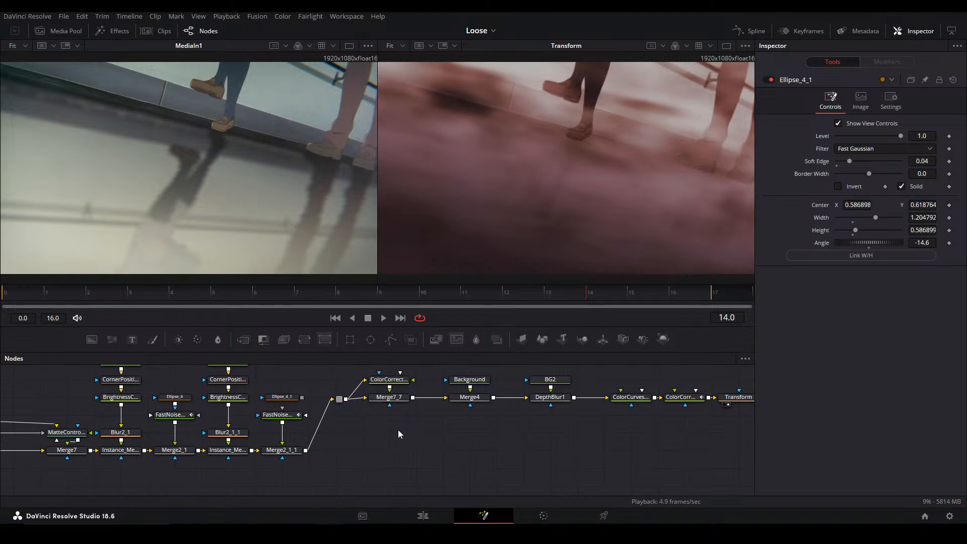
drag(375, 432, 515, 397)
drag(352, 418, 528, 421)
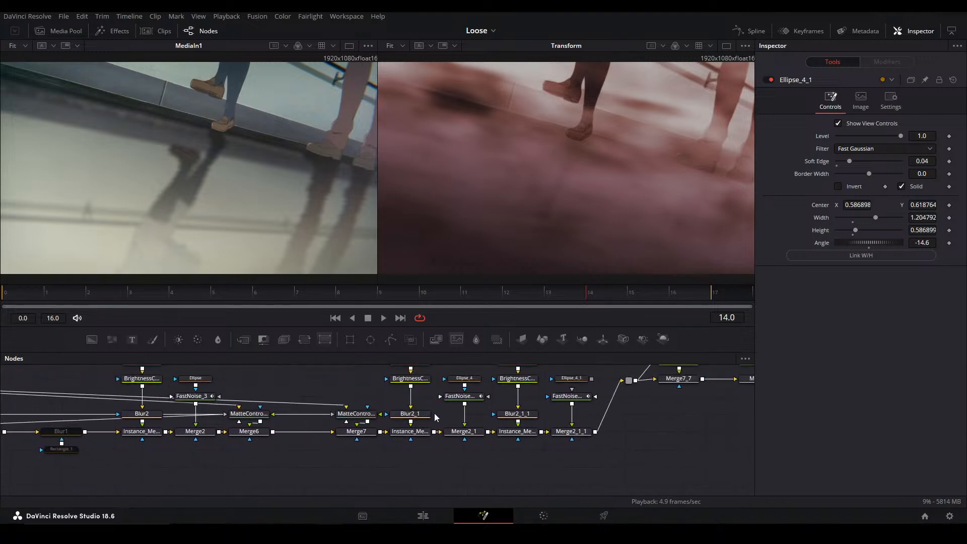
drag(400, 417, 500, 415)
click(373, 427)
key(2)
drag(235, 427, 115, 433)
click(422, 441)
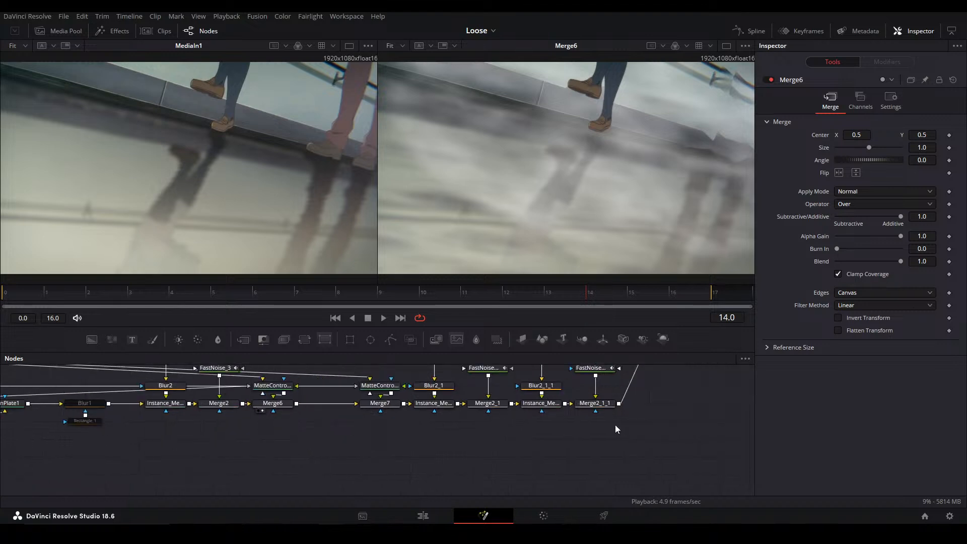
View Merge2_1_1 and the final Transform one after the other in the second viewer
click(606, 406)
key(2)
click(649, 422)
drag(735, 389, 376, 428)
click(697, 391)
key(2)
click(523, 428)
Pull Blur1 and its rectangle mask out of the node chain and insert a new Merge right after CleanPlate1
drag(216, 445, 562, 442)
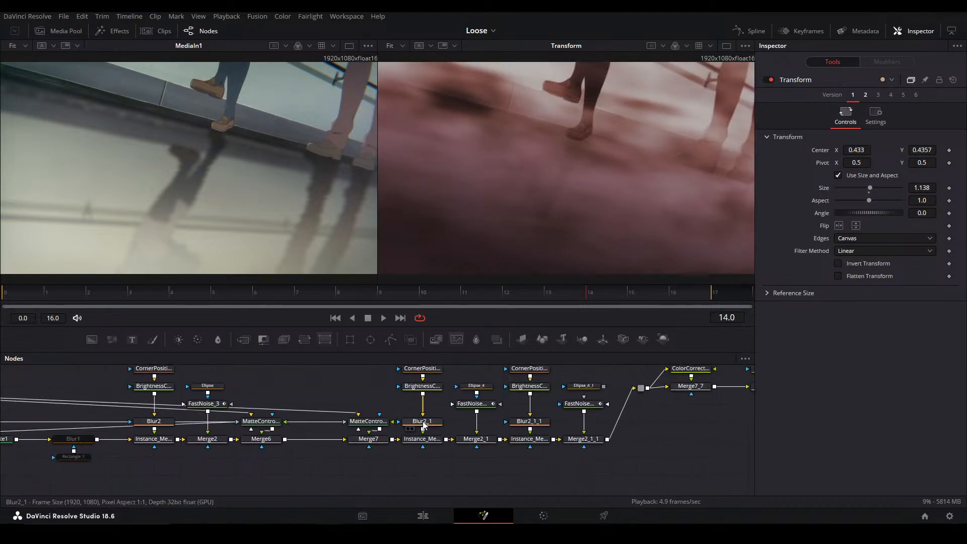
drag(270, 419, 563, 418)
drag(340, 457, 368, 446)
mouse_move(298, 449)
mouse_down()
mouse_move(304, 443)
mouse_move(287, 436)
mouse_up()
drag(365, 454, 386, 411)
drag(386, 413, 519, 466)
click(382, 448)
key(m)
drag(384, 453, 378, 416)
Add a DVE node and place it below the new merge that follows CleanPlate1
click(373, 452)
key(shift+space)
text(circle)
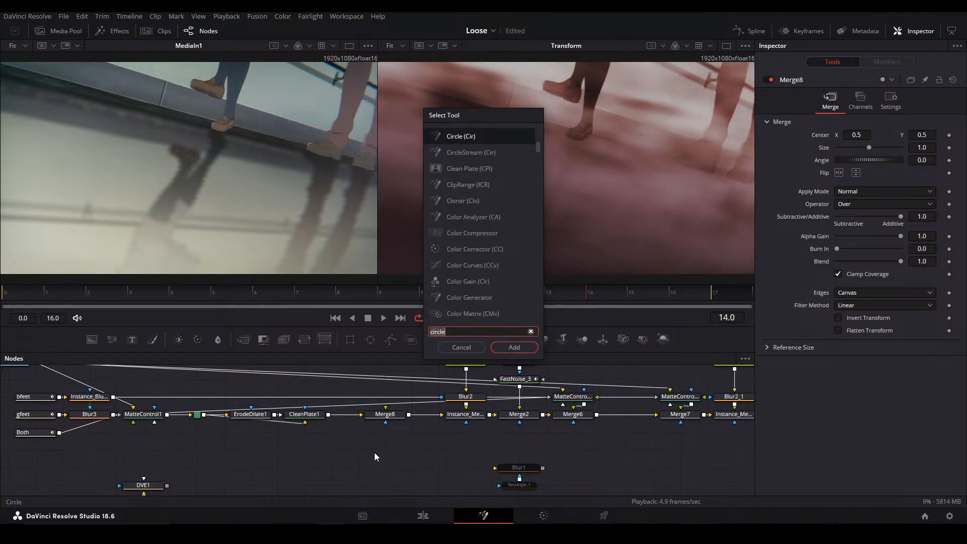
key(BackSpace)
key(BackSpace)
key(BackSpace)
key(BackSpace)
key(BackSpace)
key(BackSpace)
text(dve)
key(Return)
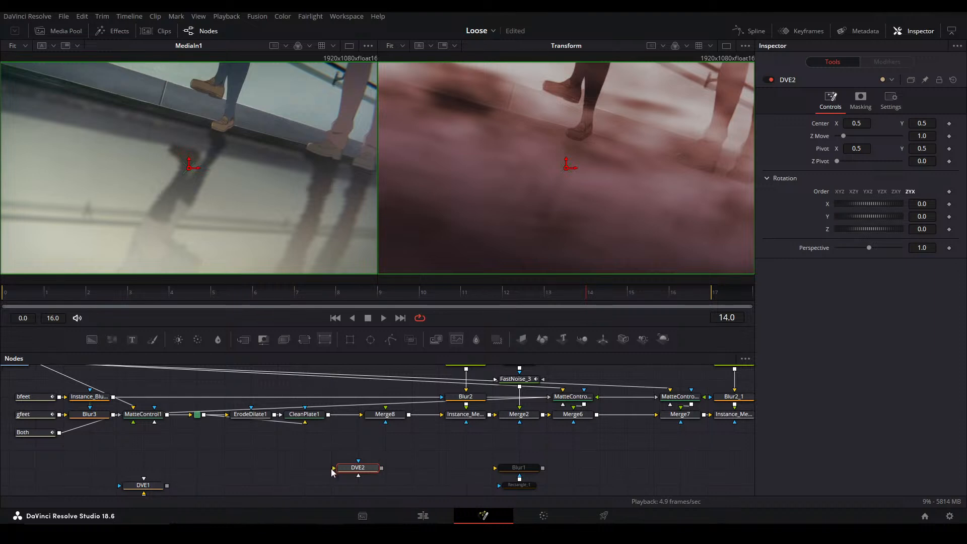
drag(360, 469, 386, 451)
click(332, 481)
key(b)
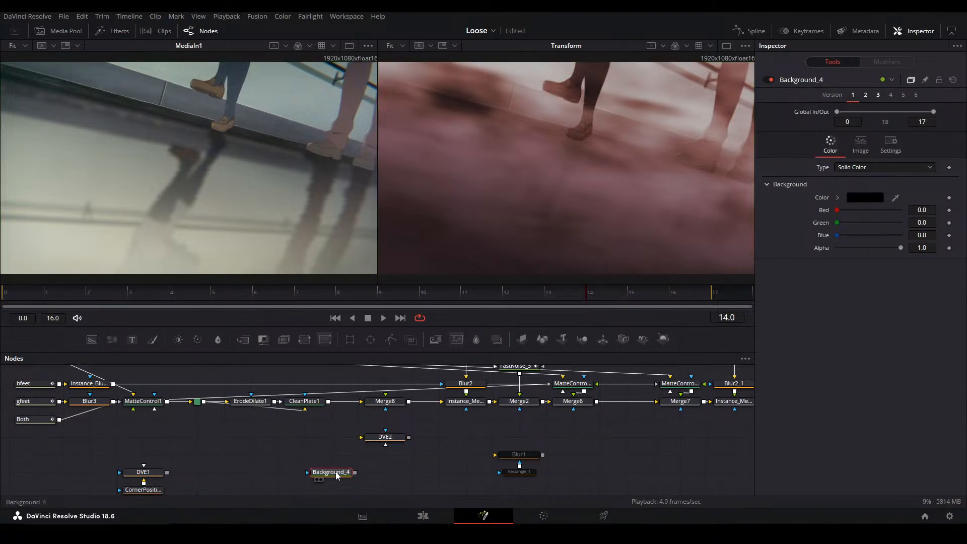
key(Delete)
Add a pj_Grid node, connect it to DVE2 and feed DVE2 into Merge8 as foreground
key(shift+space)
text(grid)
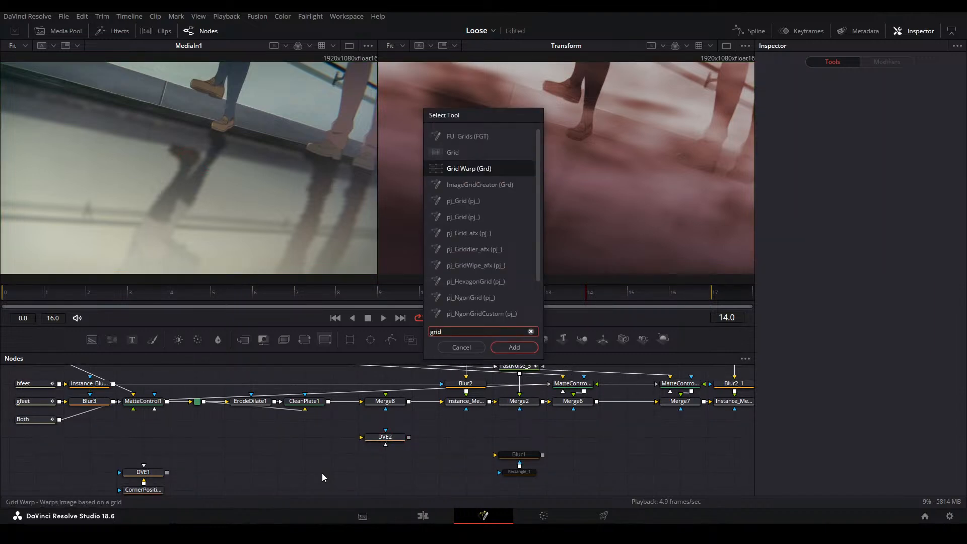
key(Down)
key(Down)
key(Down)
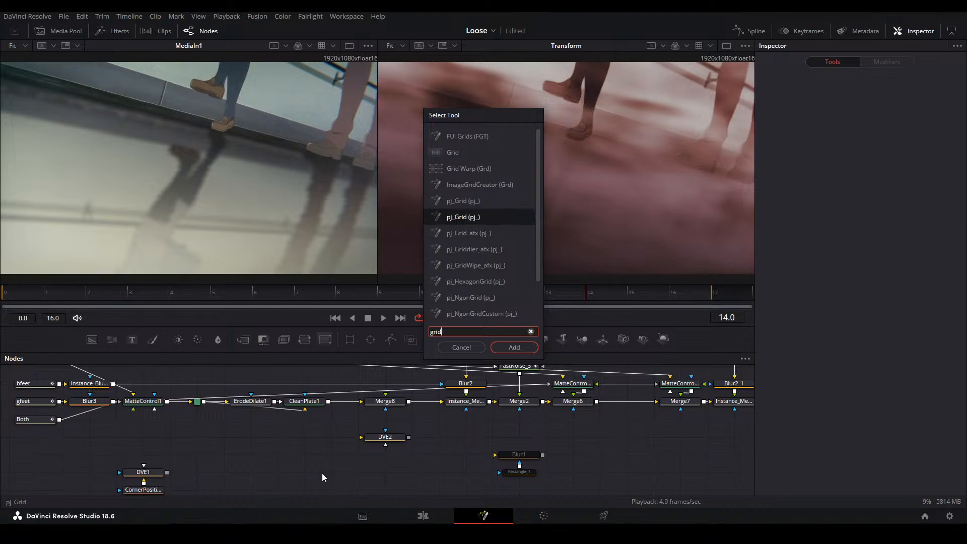
key(Return)
drag(356, 472, 385, 444)
drag(331, 472, 358, 471)
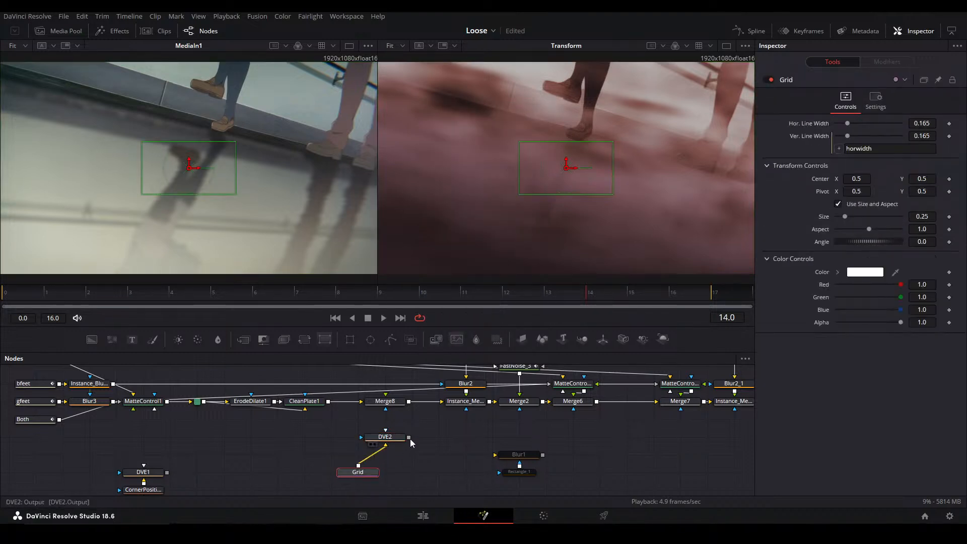
drag(408, 437, 385, 409)
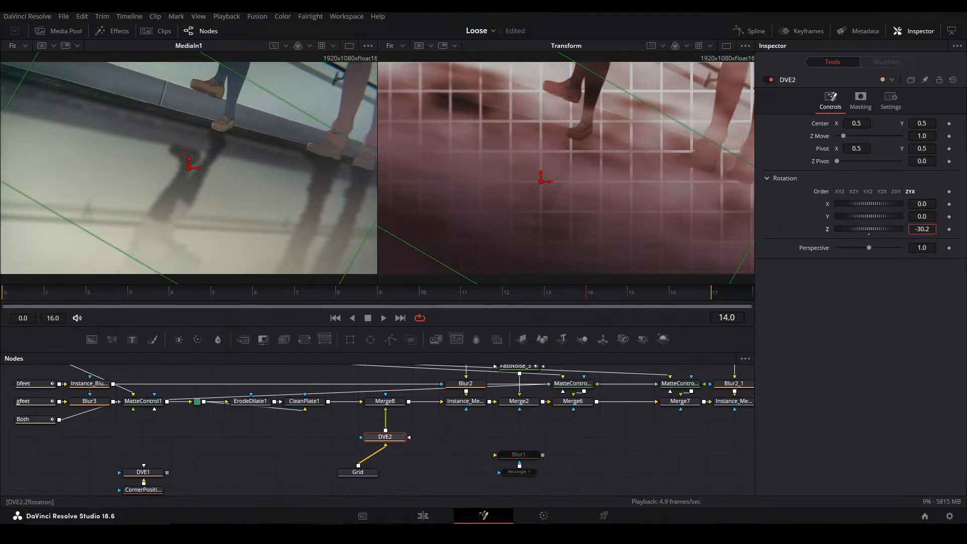
Set DVE2's Z Move to 1.89 and its rotation, in XYZ order, to X -62.6, Y 23.2 and Z -2.2
click(923, 136)
text(0.19)
key(Return)
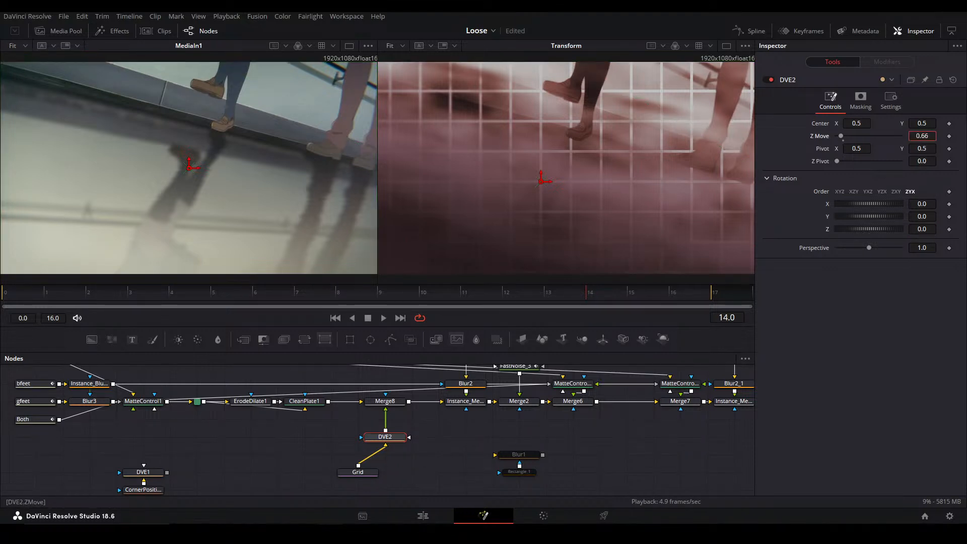
drag(922, 136, 965, 136)
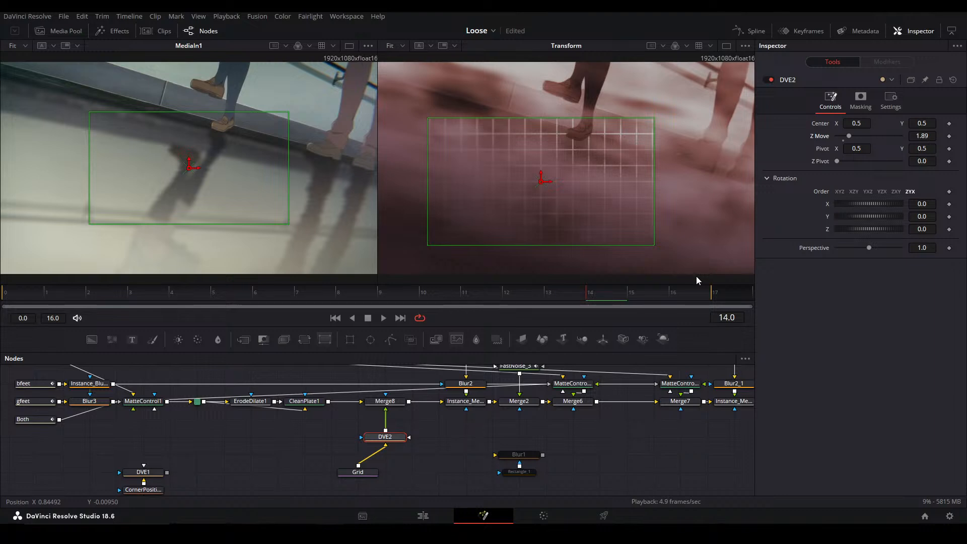
click(453, 443)
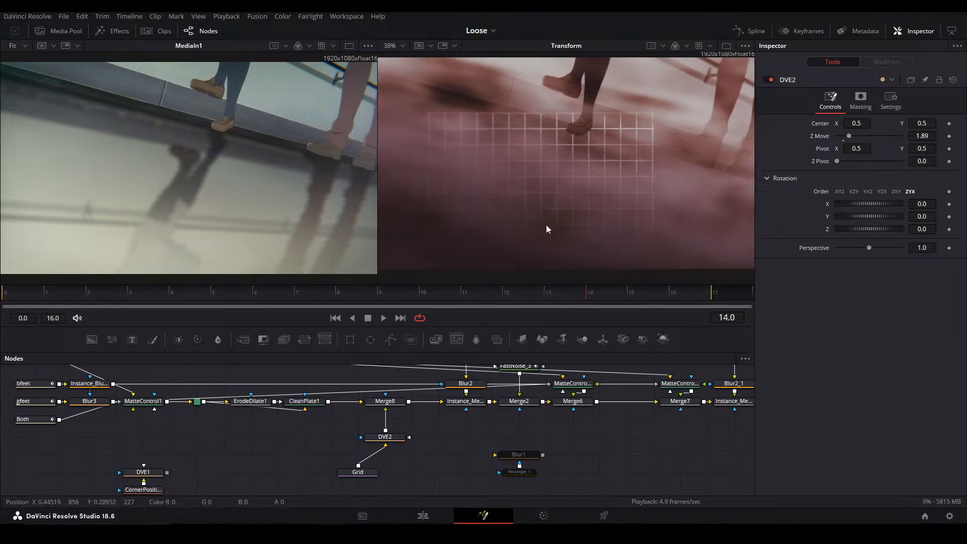
drag(926, 218, 602, 233)
key(ctrl+z)
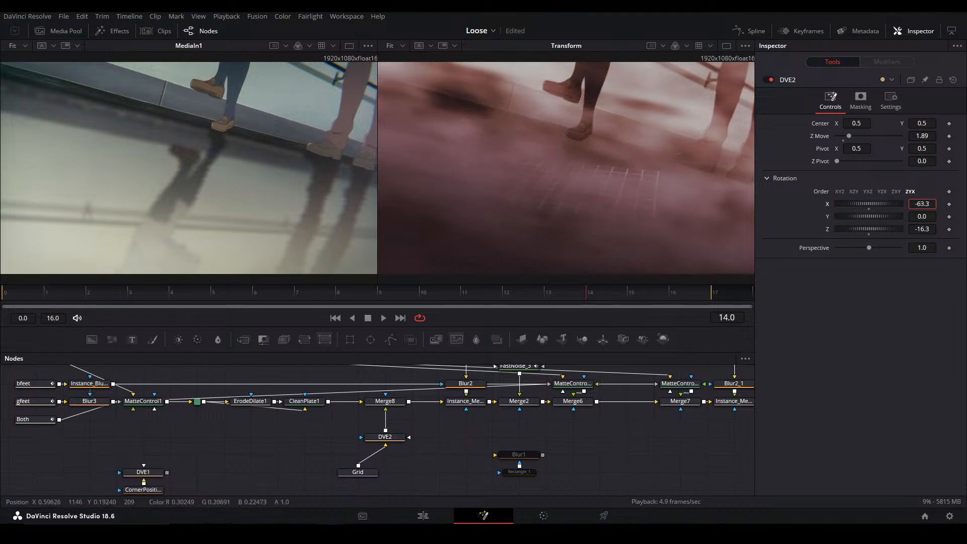
mouse_move(914, 229)
mouse_down()
mouse_move(932, 229)
mouse_move(882, 204)
mouse_move(927, 204)
mouse_move(915, 217)
mouse_up()
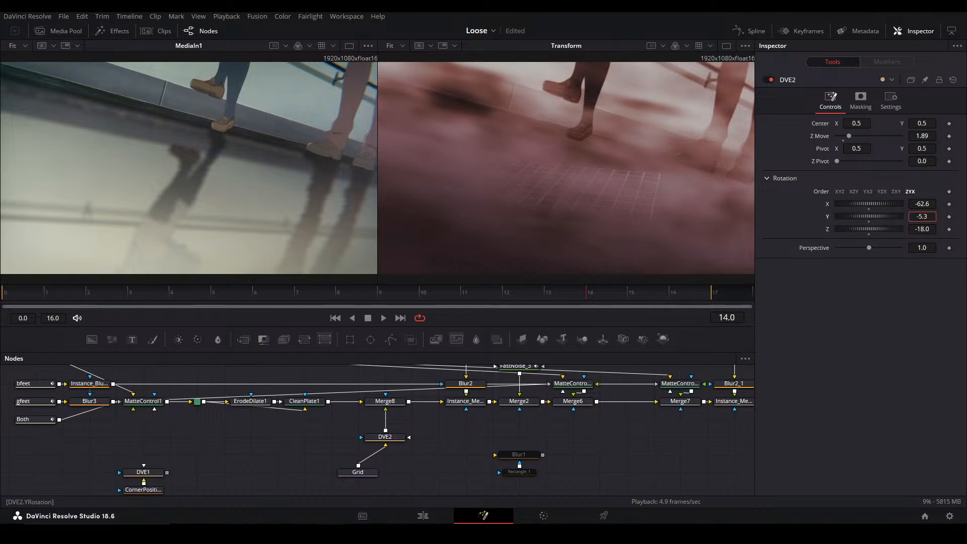
click(839, 191)
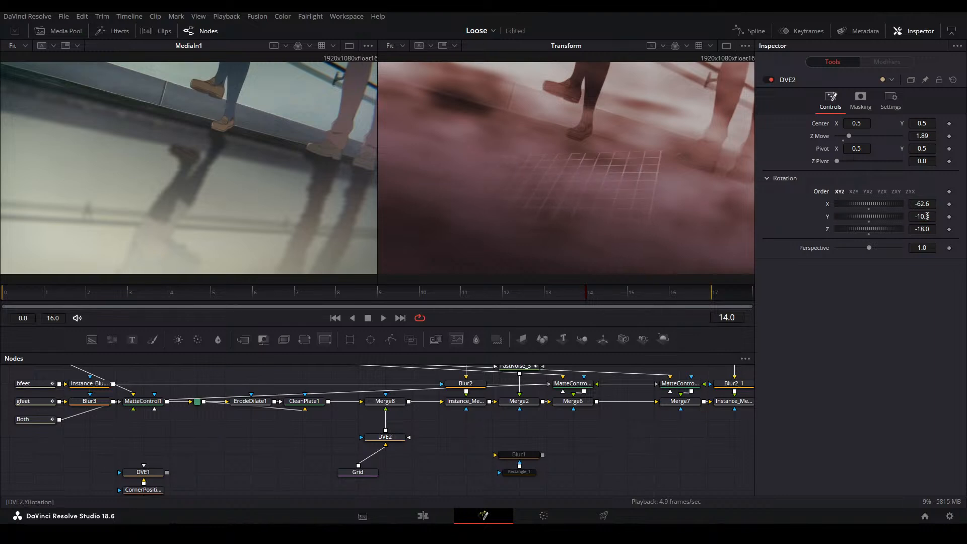
mouse_move(926, 215)
mouse_down()
mouse_move(961, 217)
mouse_move(914, 204)
mouse_move(924, 229)
mouse_move(921, 217)
mouse_up()
key(ctrl+z)
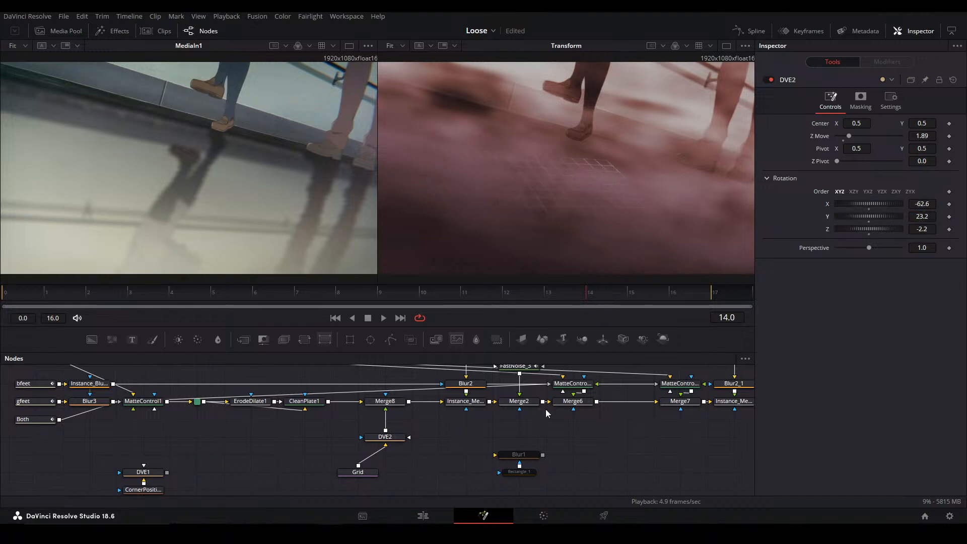
View Merge8 in the first viewer and clear the second viewer
click(393, 402)
key(1)
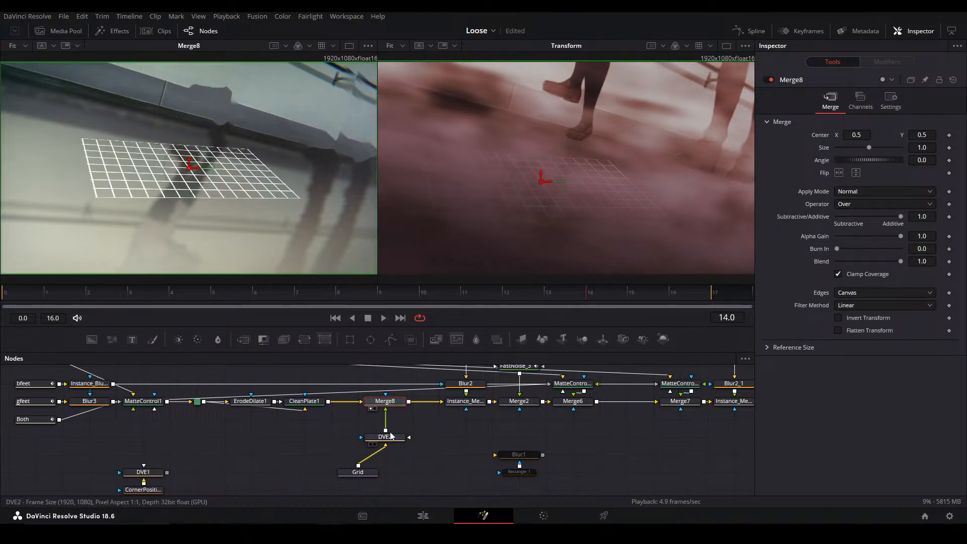
key(2)
key(2)
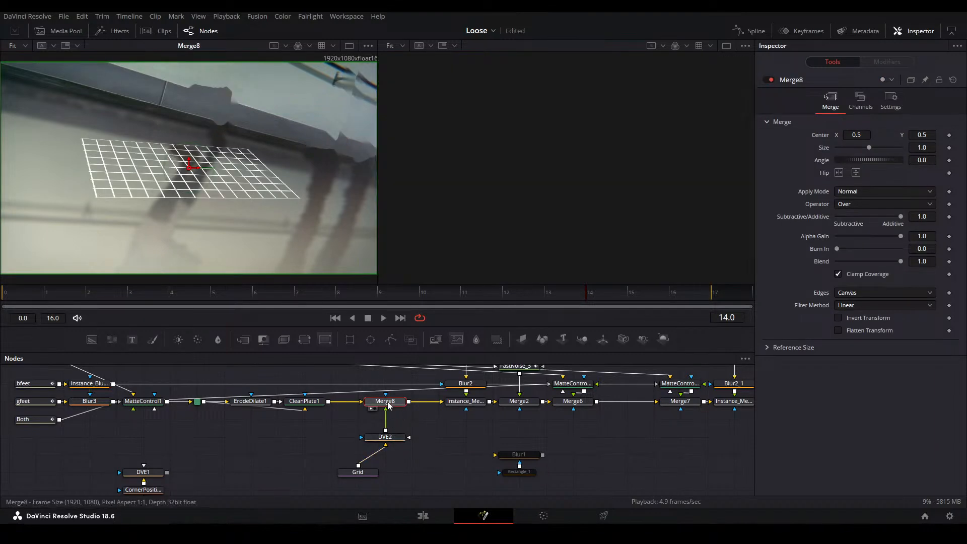
Align the grid with the floor through DVE2: center 0.741, 0.346, Z Move 0.68, rotation X -63.0, Y 30.5, Z -10.6
click(395, 438)
drag(880, 216, 939, 217)
drag(924, 136, 909, 123)
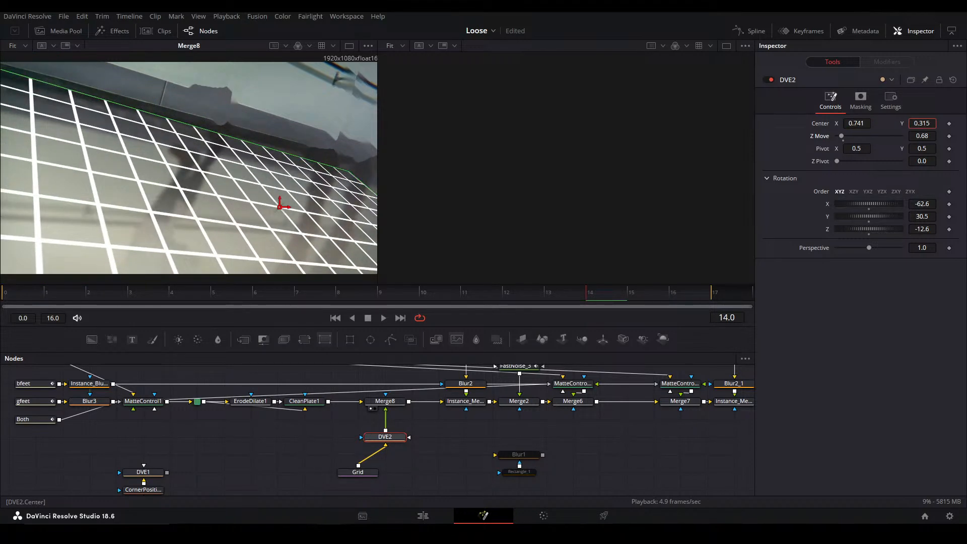
drag(919, 204, 925, 229)
drag(921, 123, 925, 123)
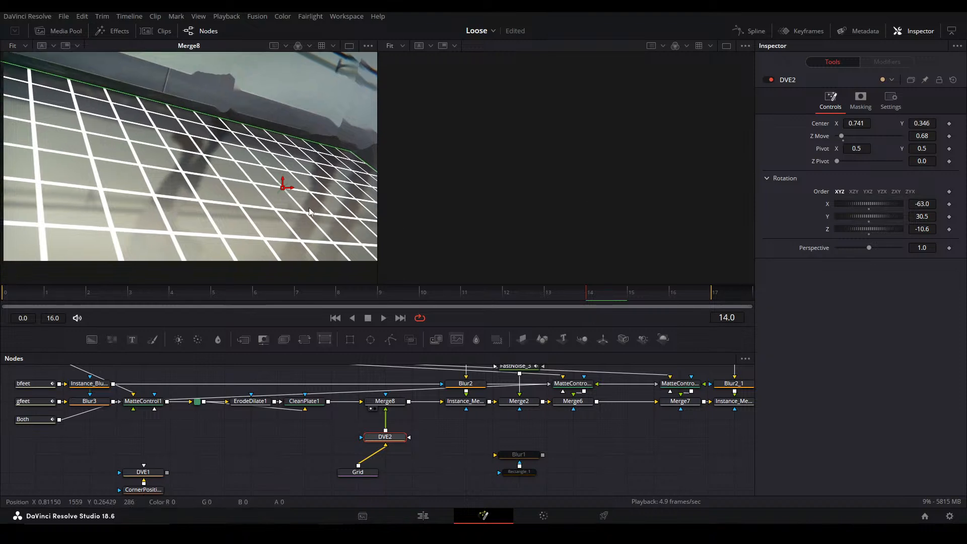
View the final MediaOut1 result with the floor grid in the second viewer
drag(624, 397, 344, 410)
drag(717, 405, 468, 394)
click(479, 395)
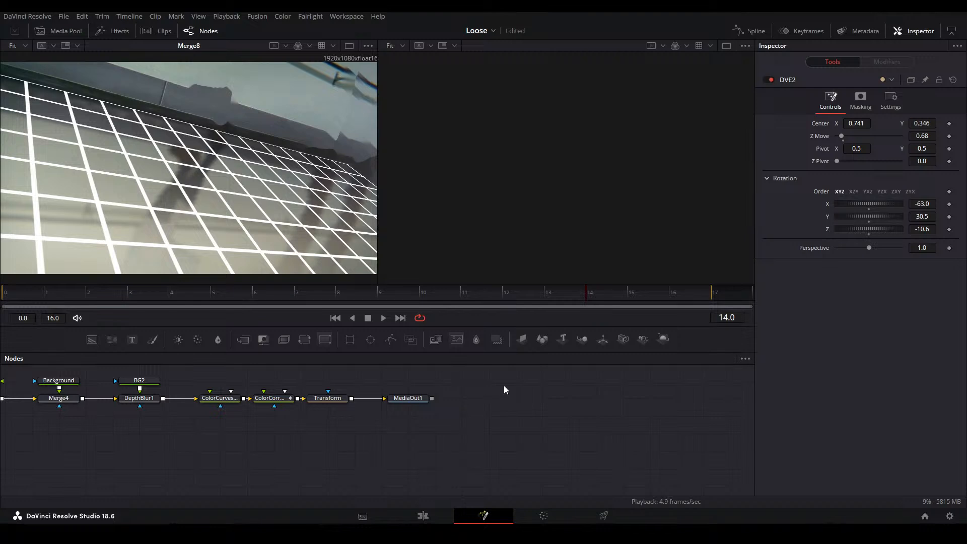
click(408, 398)
key(2)
View CornerPositioner2_1_1 and Instance_Merge15_1_1_1 in the second viewer to examine the noise layer's perspective against the grid
drag(334, 411, 453, 404)
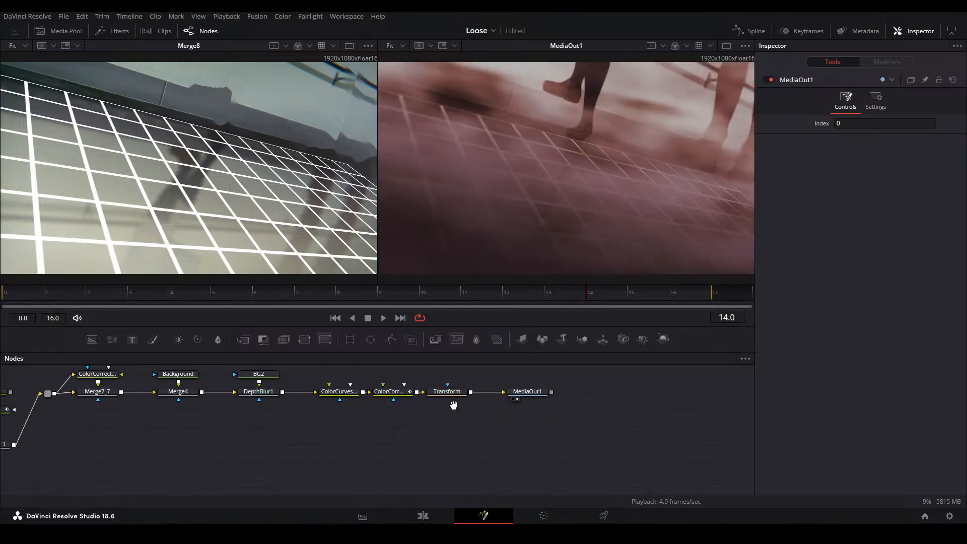
drag(300, 419, 584, 418)
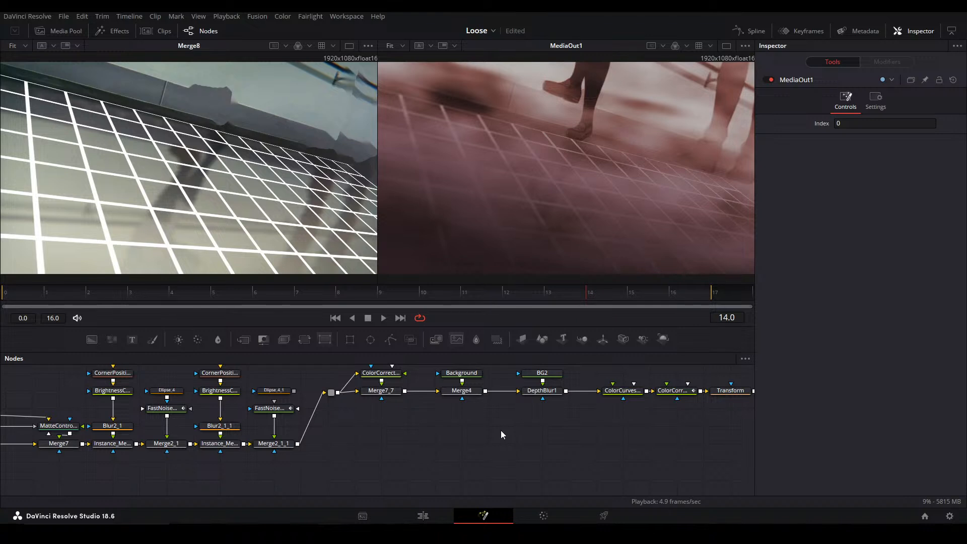
drag(394, 475, 525, 506)
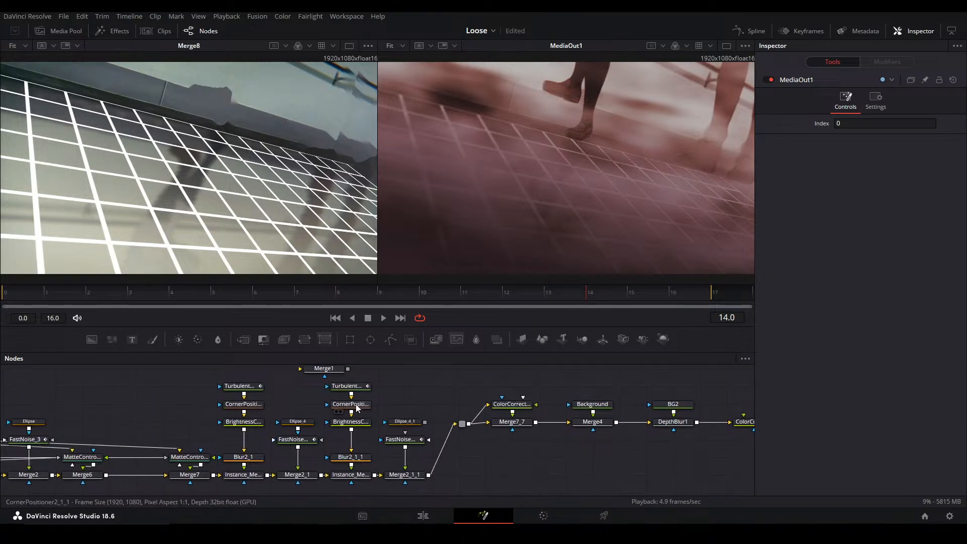
click(356, 408)
key(2)
scroll(618, 154, down, 3)
scroll(618, 154, up, 2)
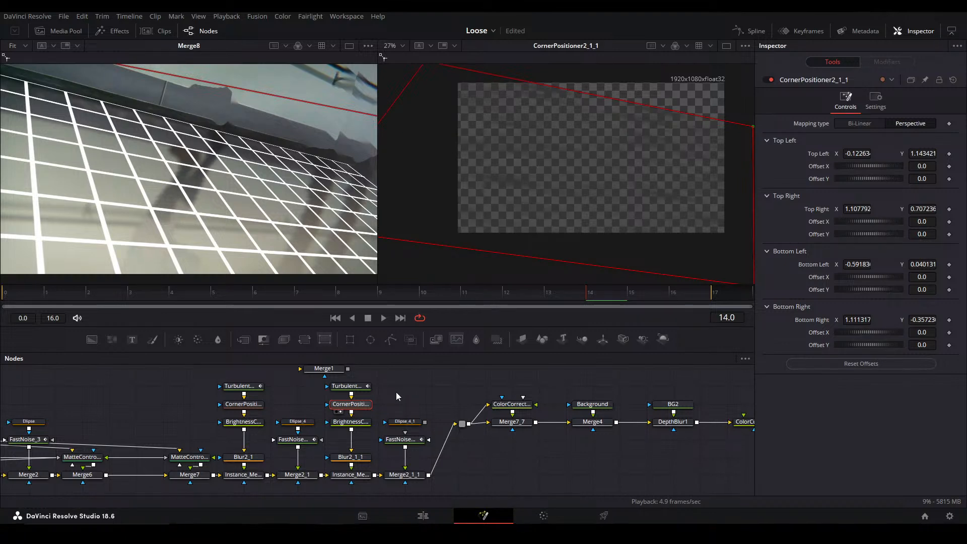
click(402, 473)
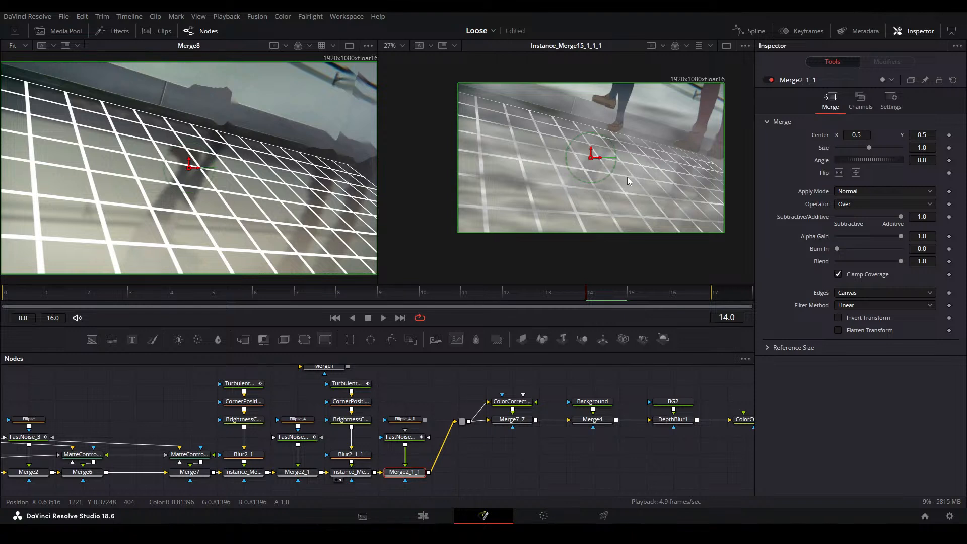
Bring MediaOut1 back into the second viewer and fit the image to it
drag(592, 458, 358, 437)
click(704, 399)
key(2)
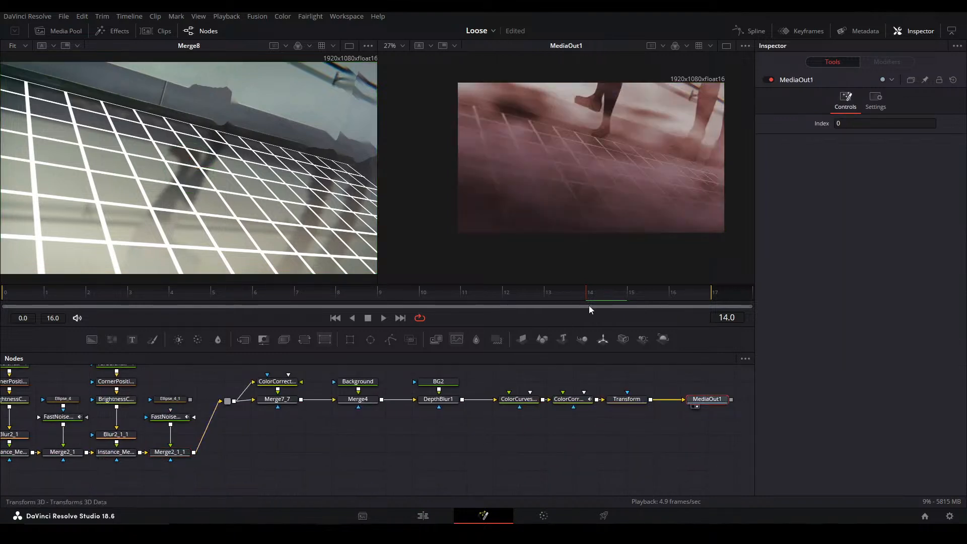
key(ctrl+f)
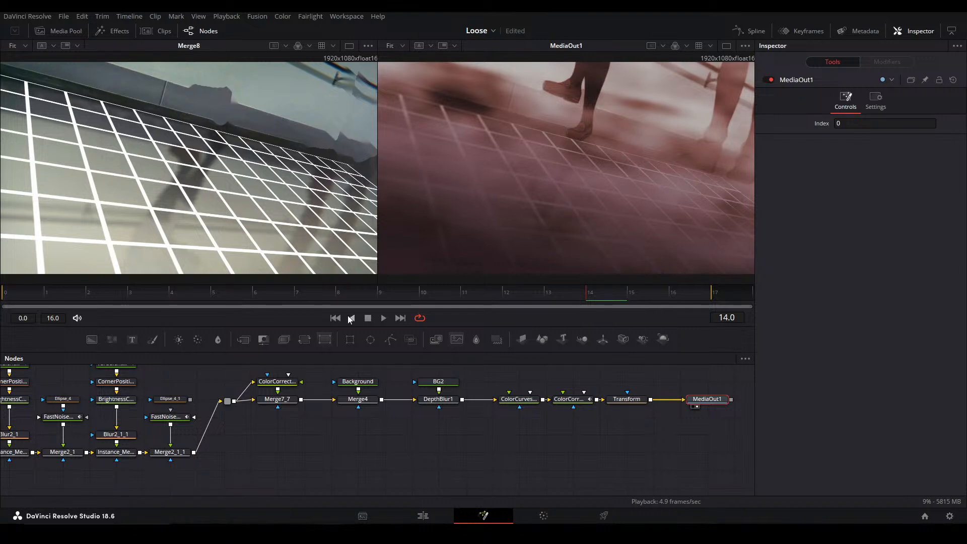
Set the Brightness of FastNoise_3_1_1, which feeds Merge2_1_1, to 0.05
drag(336, 404, 516, 390)
click(359, 441)
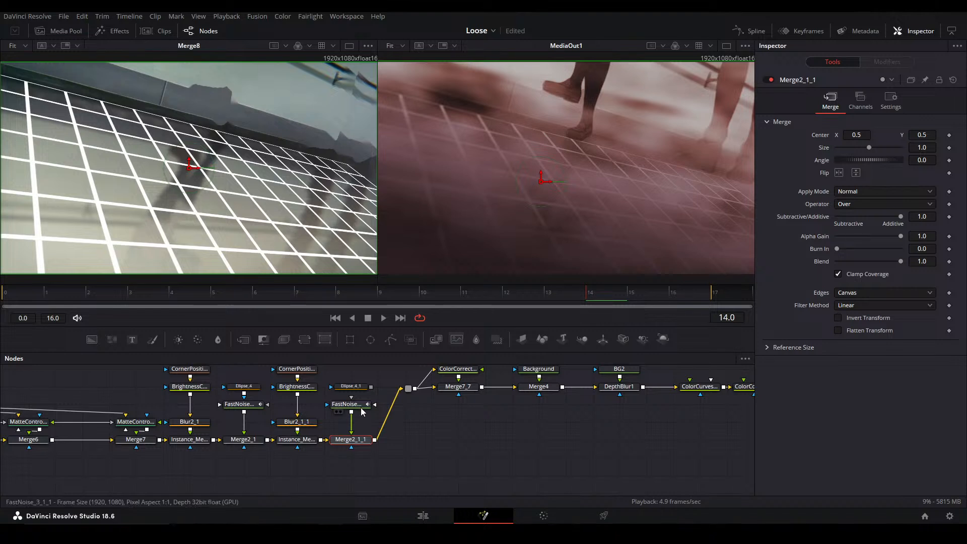
click(358, 406)
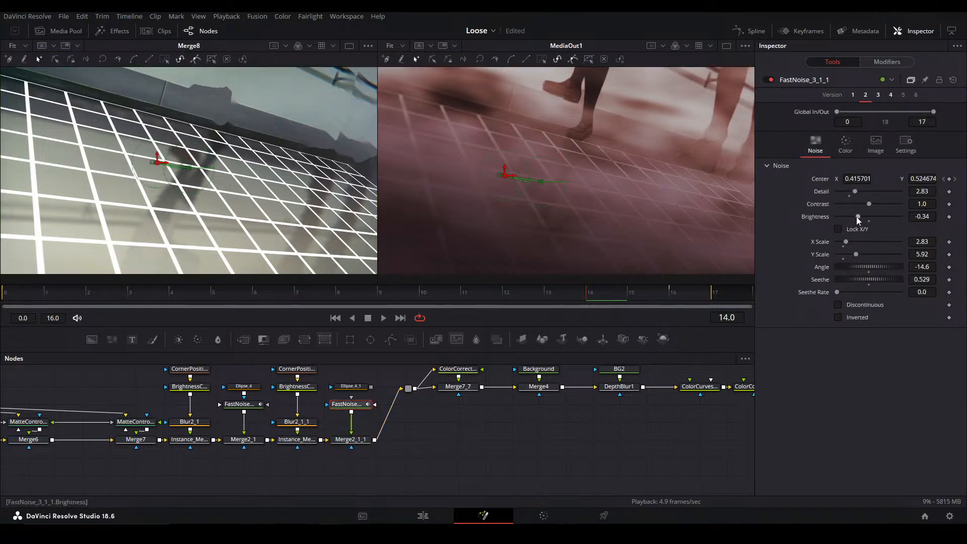
drag(864, 219, 870, 219)
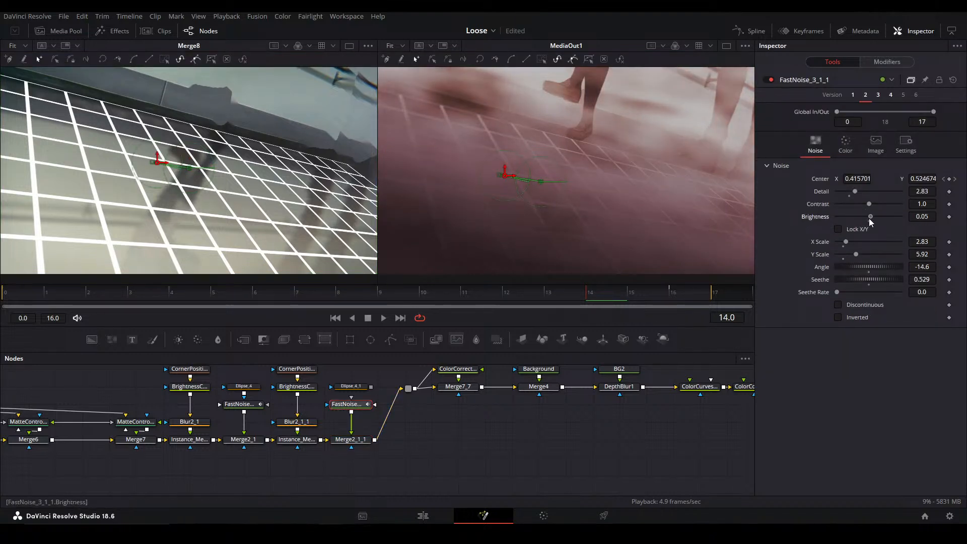
click(562, 433)
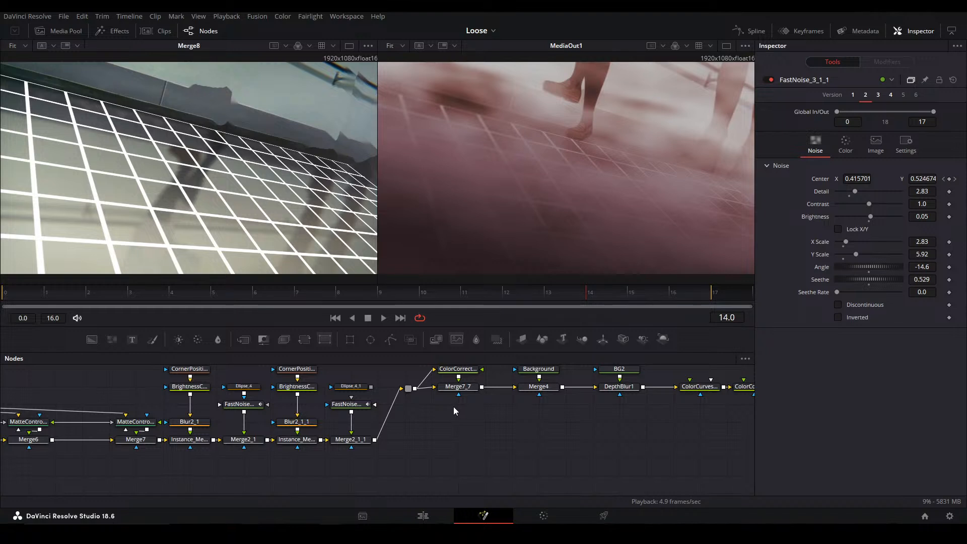
Align the Grid node directly below DVE2 and view DVE2 in the second viewer
drag(299, 439, 450, 454)
drag(180, 471, 382, 412)
drag(301, 429, 368, 446)
click(259, 447)
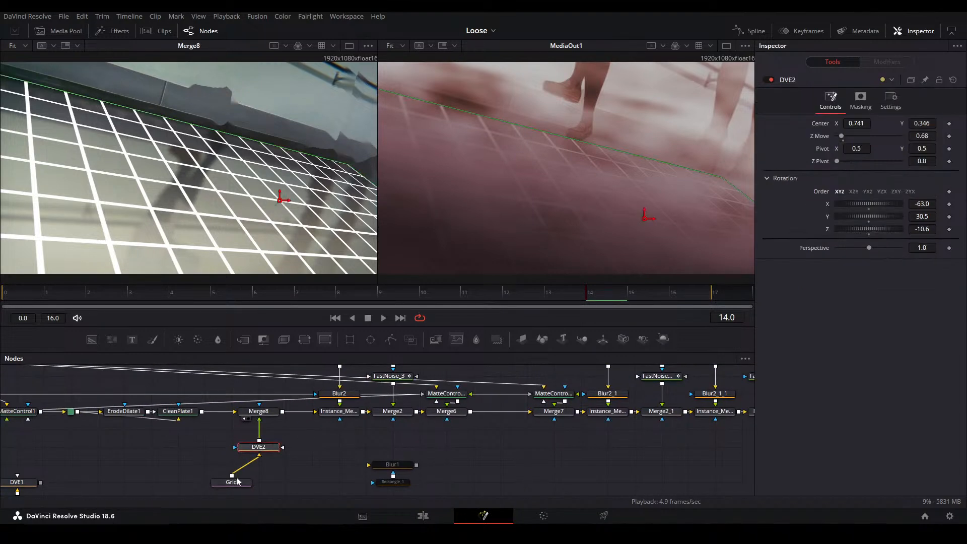
drag(234, 482, 261, 481)
click(270, 448)
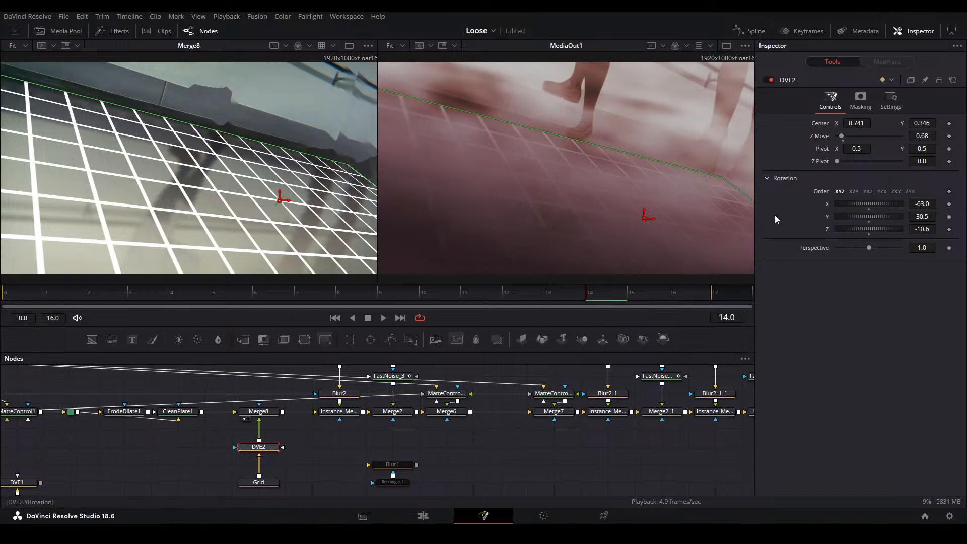
key(2)
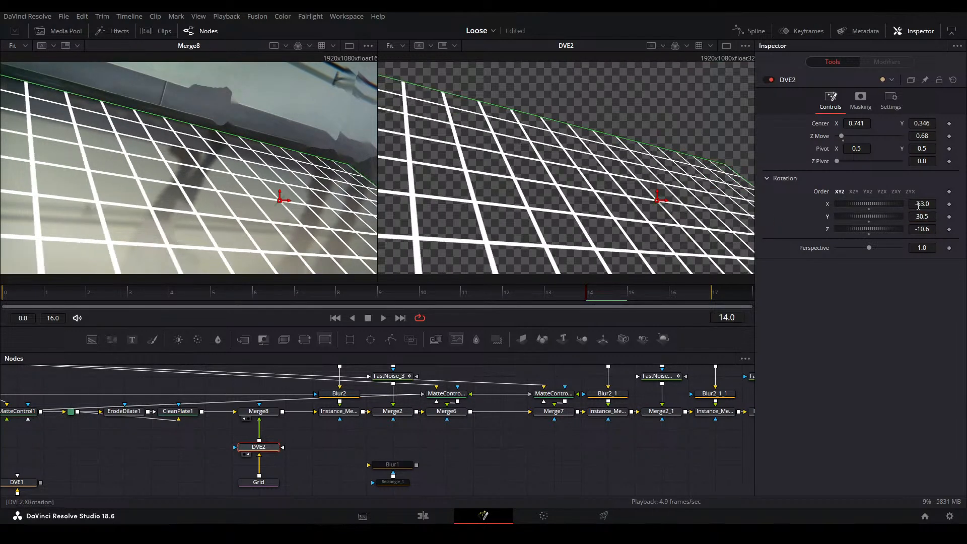
Tilt the floor grid with DVE2's X rotation at -73.4 and raise its Center Y to about 0.472
drag(918, 205, 909, 205)
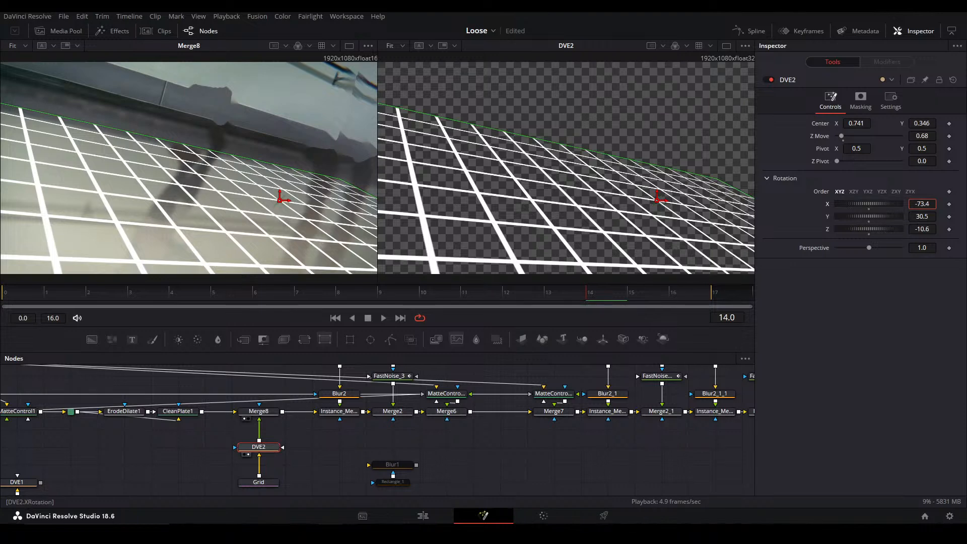
drag(280, 199, 279, 169)
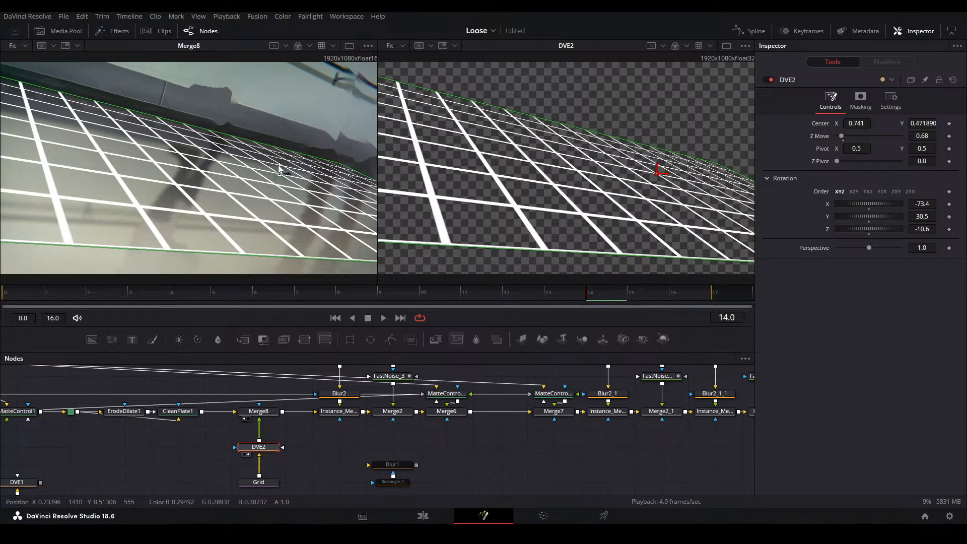
click(482, 464)
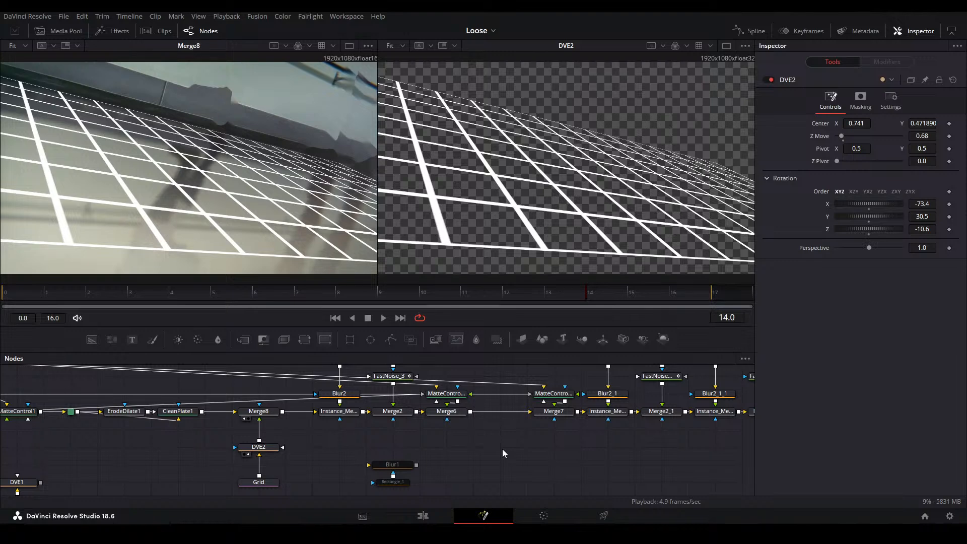
View Merge2_1_1 in the second viewer to examine the legs and noise over the adjusted grid
drag(589, 418, 399, 430)
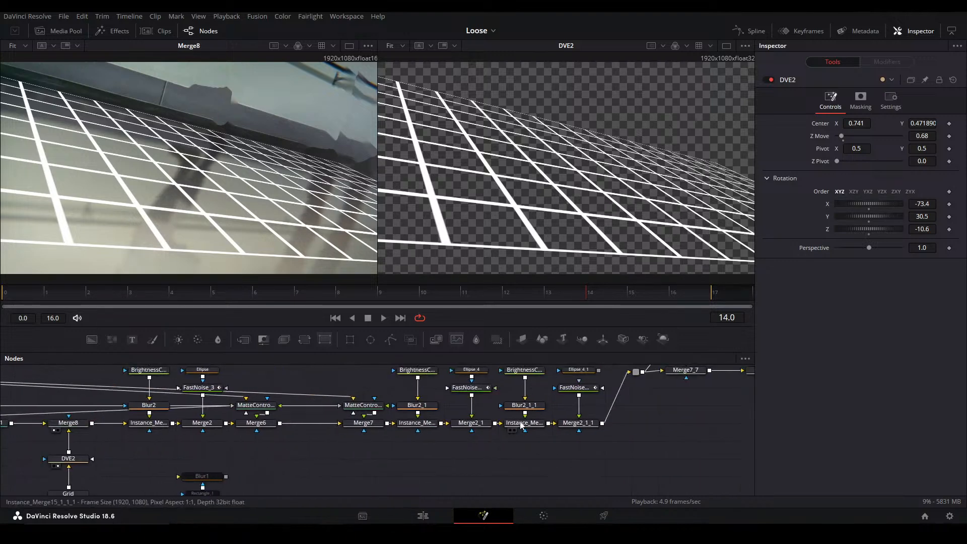
drag(265, 433, 354, 416)
drag(555, 413, 387, 422)
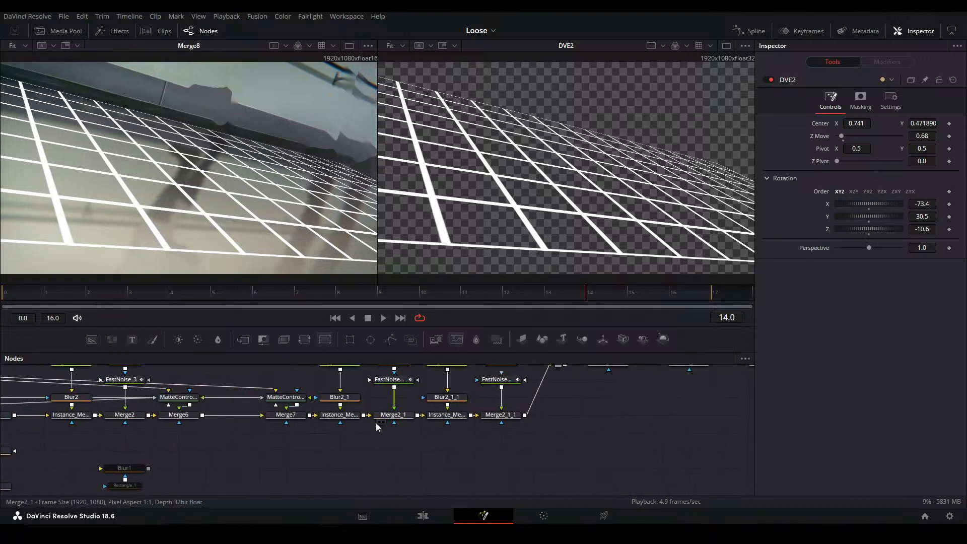
click(500, 411)
key(2)
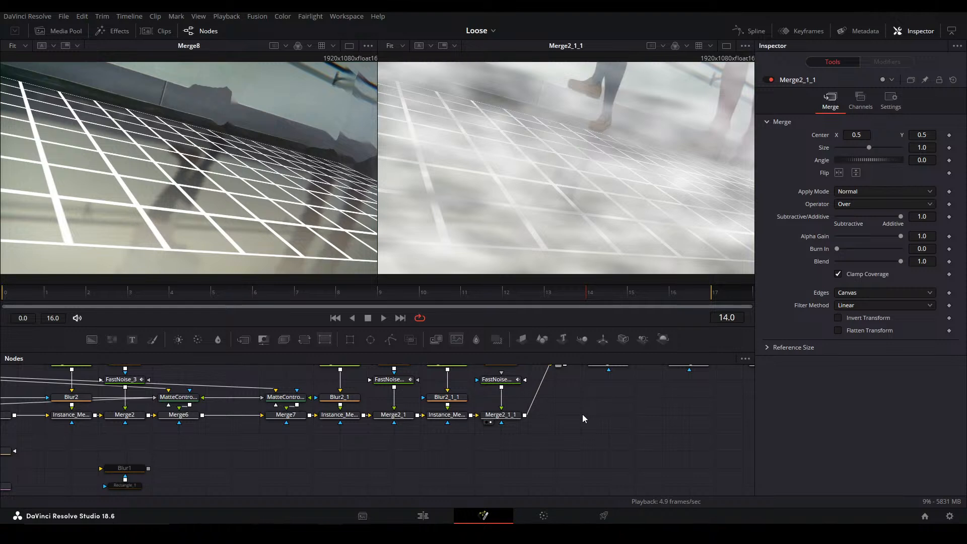
Detach the Grid from DVE2 and feed a solid black Background node into DVE2 instead
drag(203, 417, 457, 415)
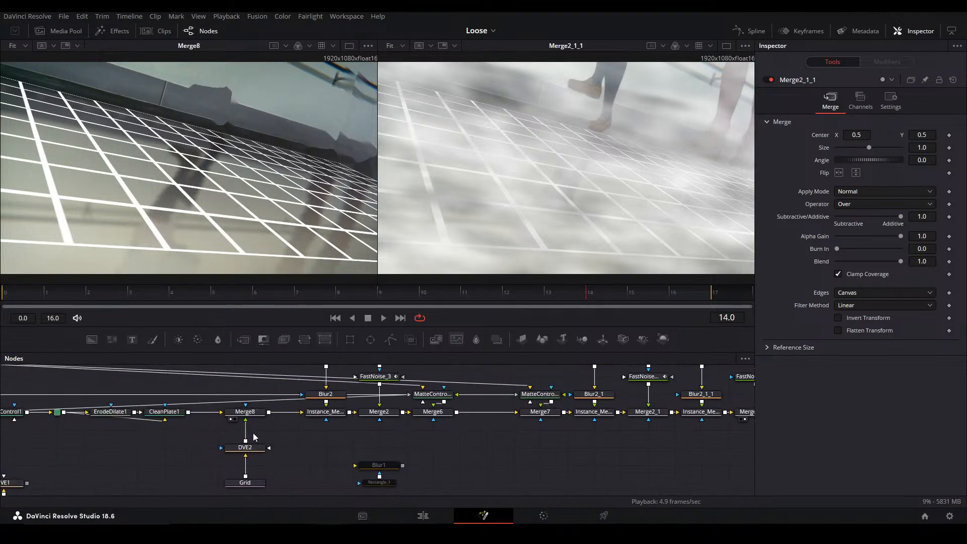
drag(257, 480, 201, 451)
click(251, 444)
click(268, 461)
drag(91, 339, 284, 419)
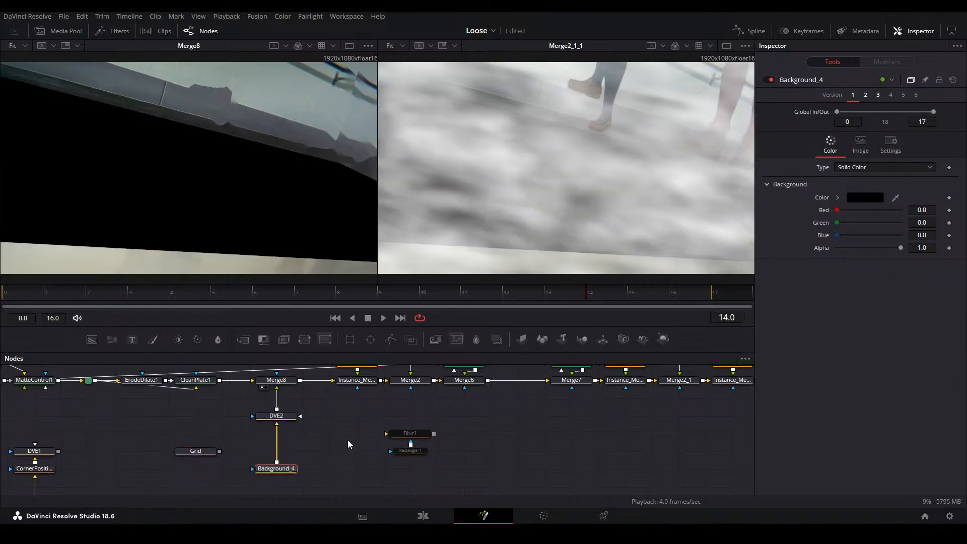
Mask the new Background with an ellipse 0.174 wide, centered at about X 0.337, Y 0.638
drag(273, 472, 275, 453)
drag(370, 339, 277, 457)
drag(845, 218, 842, 218)
drag(189, 167, 127, 138)
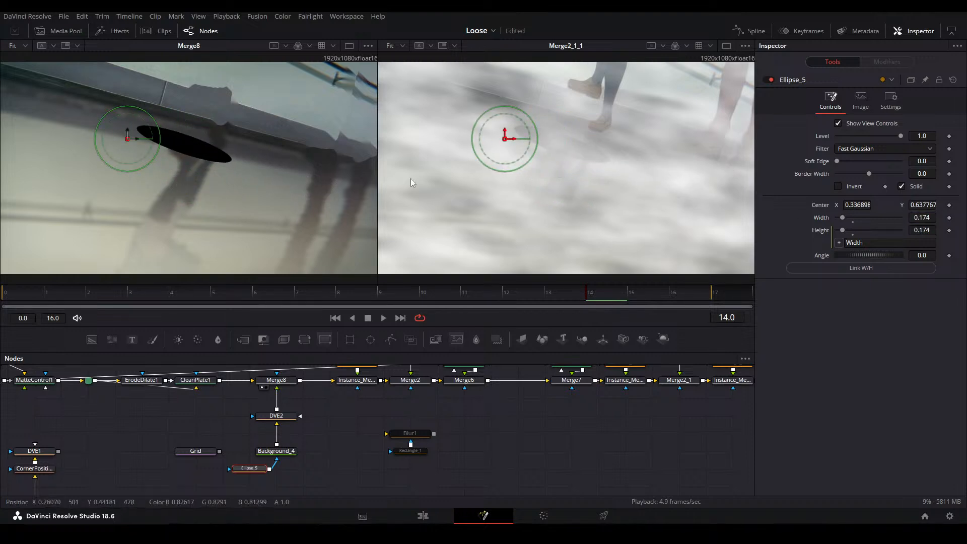
Move the ellipse mask to about X 0.499, Y 0.882, and set its Width to 0.117 and Soft Edge to 0.0394
drag(310, 167, 373, 115)
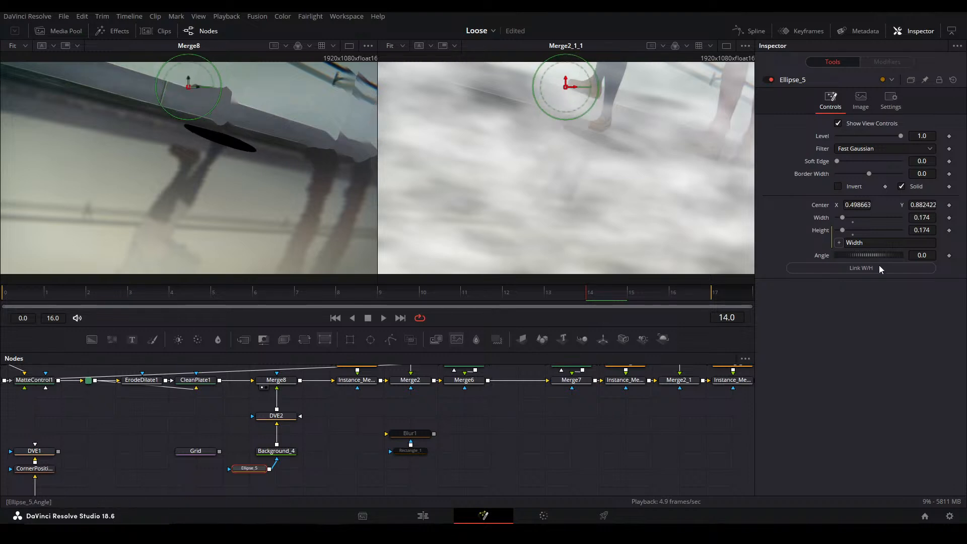
drag(924, 217, 896, 217)
click(894, 160)
click(894, 160)
click(894, 160)
click(894, 160)
drag(857, 162, 849, 161)
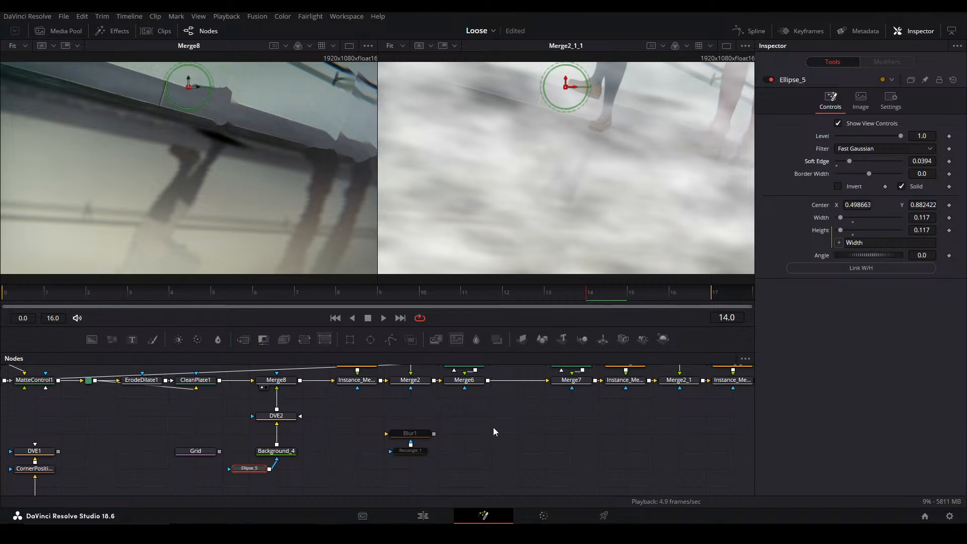
Try keyframing the ellipse's Width at frame 14, compare it with frame 12, and remove the keyframing
click(539, 424)
mouse_move(630, 298)
mouse_down()
mouse_move(700, 289)
mouse_move(619, 295)
mouse_up()
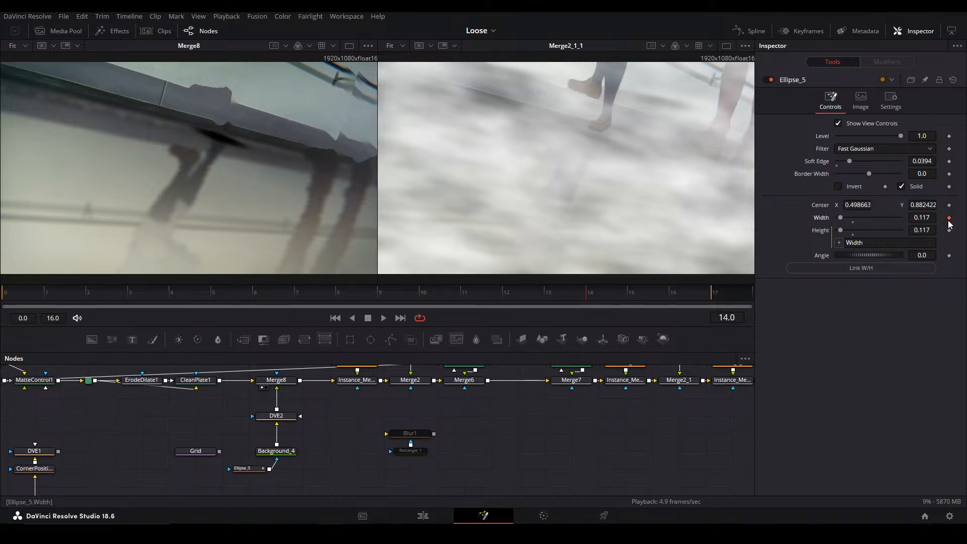
key(Left)
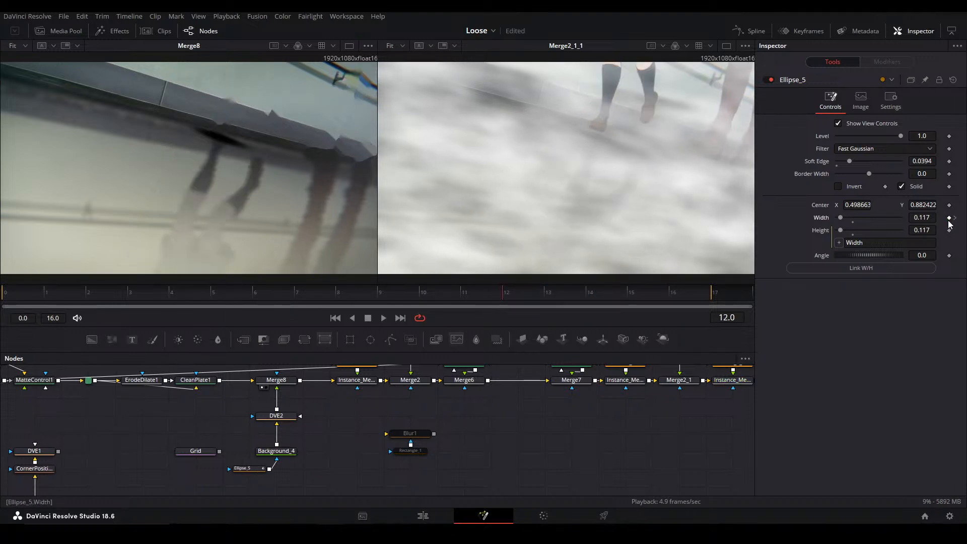
key(Right)
key(Right)
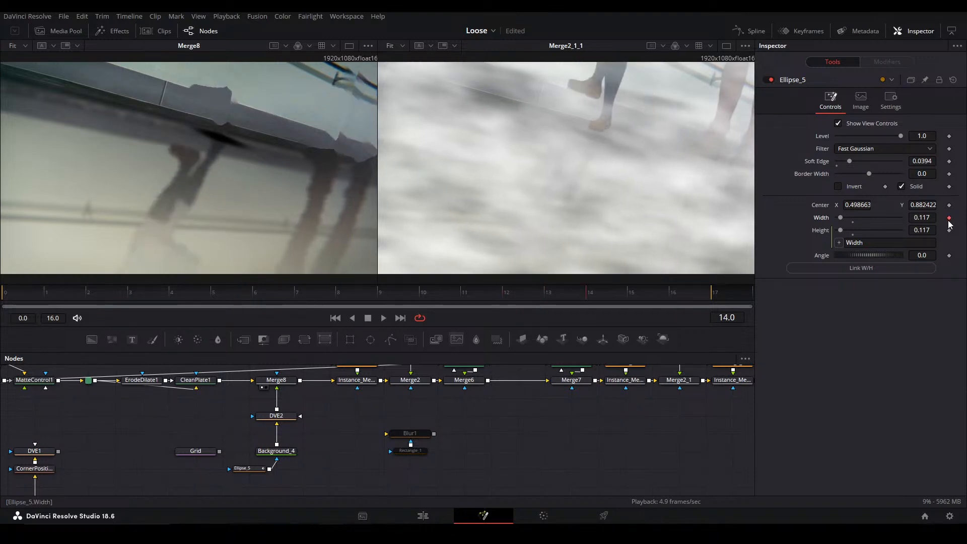
key(Left)
Go back frame by frame to frame 6 to examine the ellipse shadow against the walking feet
key(Left)
key(Right)
key(Right)
click(949, 220)
key(Left)
key(Left)
key(Left)
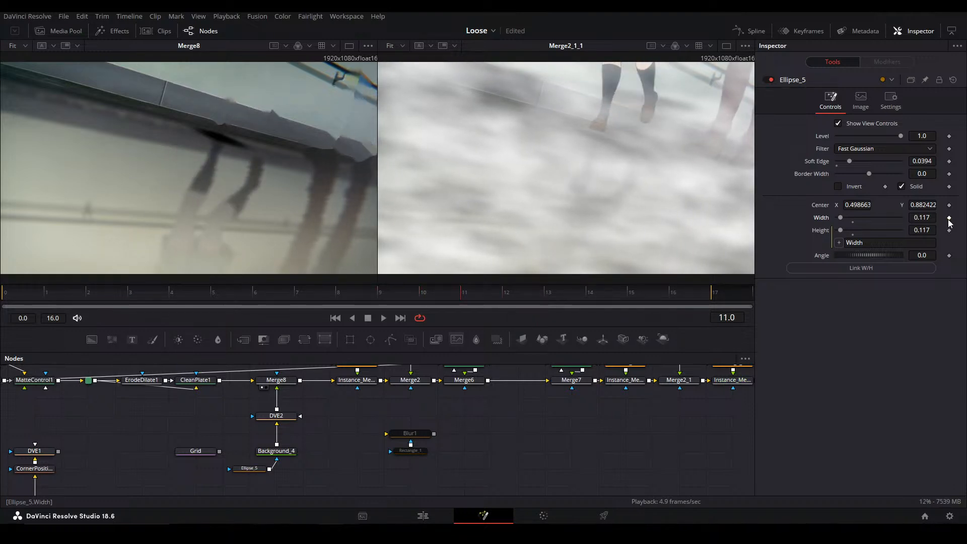
key(Left)
key(Left)
key(Left)
key(Left)
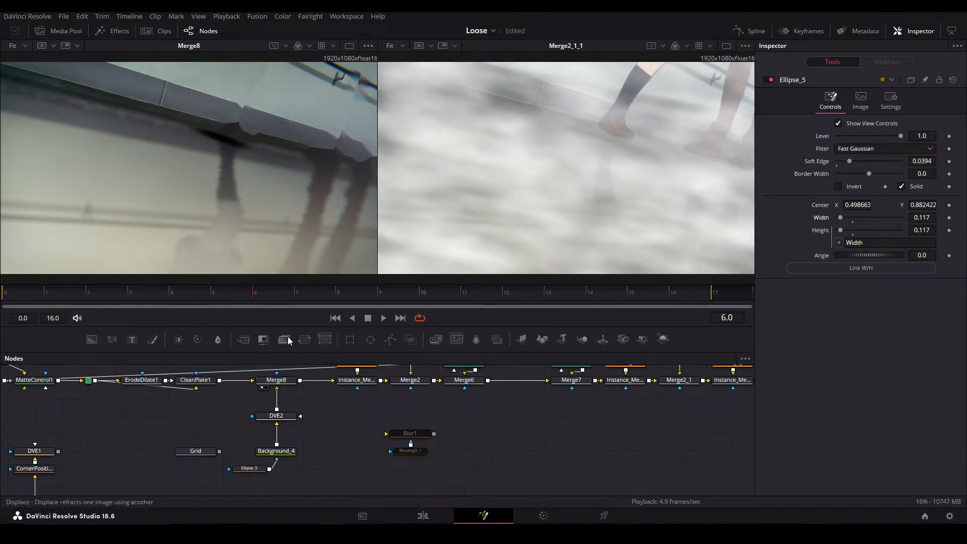
Insert a Merge between DVE2 and Merge8, with MediaIn1 as its background input and DVE2 as its foreground
drag(319, 390, 303, 430)
drag(231, 426, 416, 438)
key(m)
drag(401, 452, 430, 472)
drag(93, 382, 443, 454)
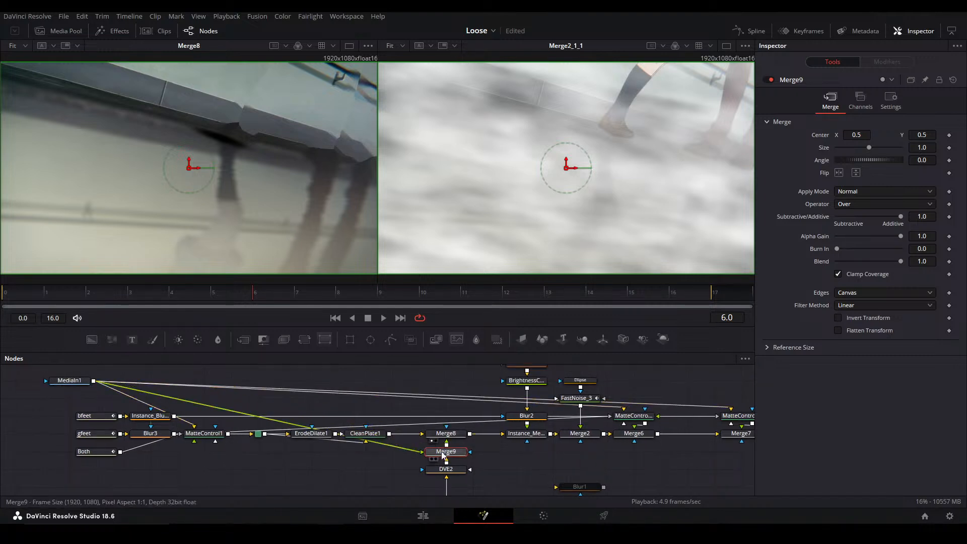
click(514, 460)
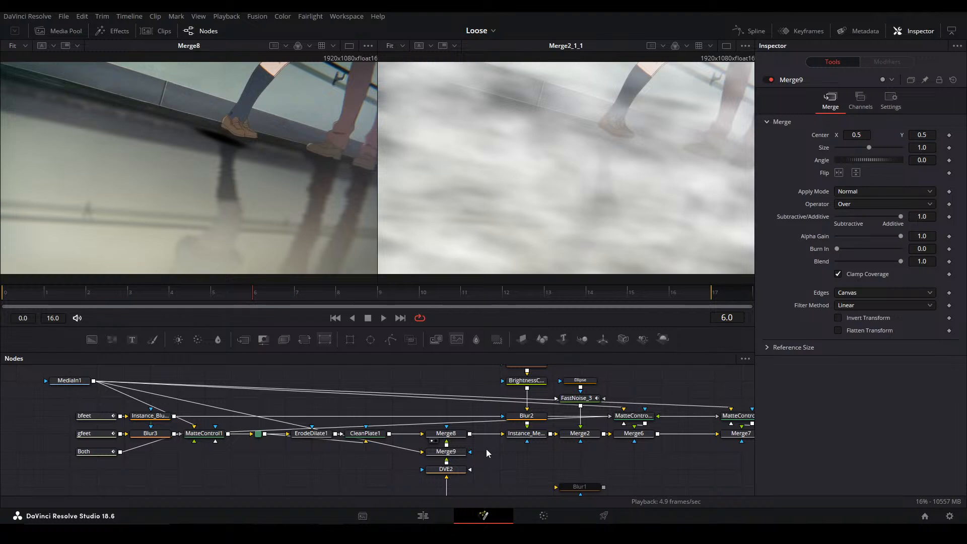
scroll(489, 452, up, 2)
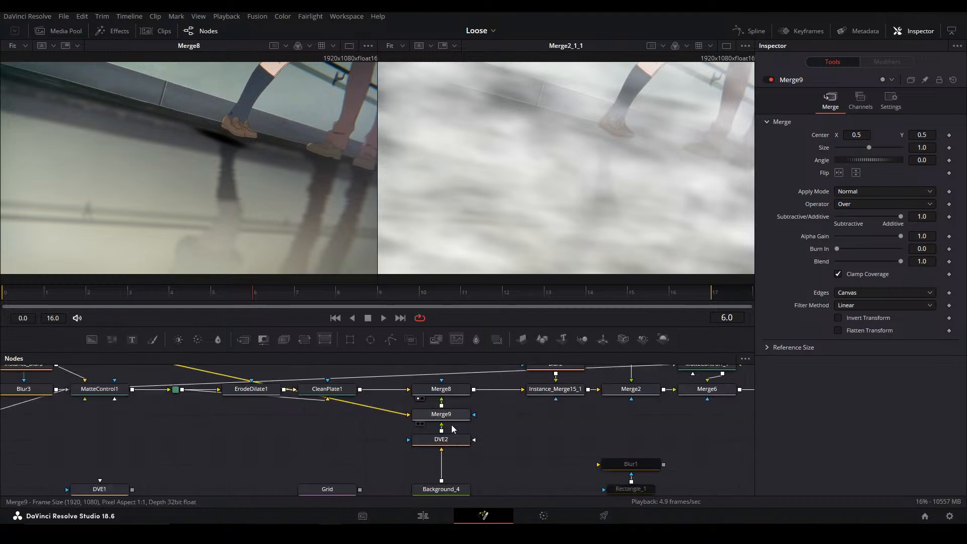
click(461, 419)
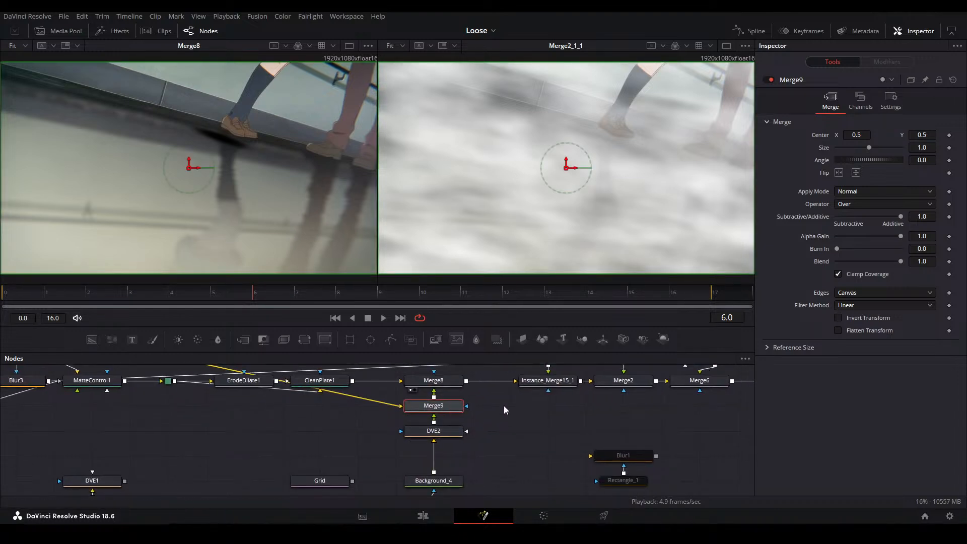
Raise the projected ellipse shadow toward the shoes by setting DVE2's Center Y to about 0.544
drag(552, 438, 564, 409)
drag(445, 478, 447, 476)
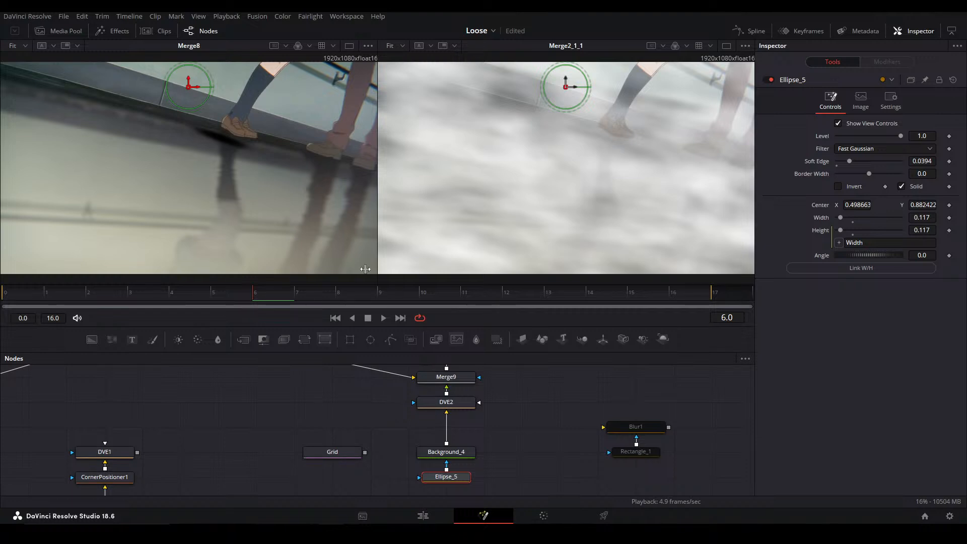
scroll(231, 116, up, 8)
scroll(229, 115, down, 6)
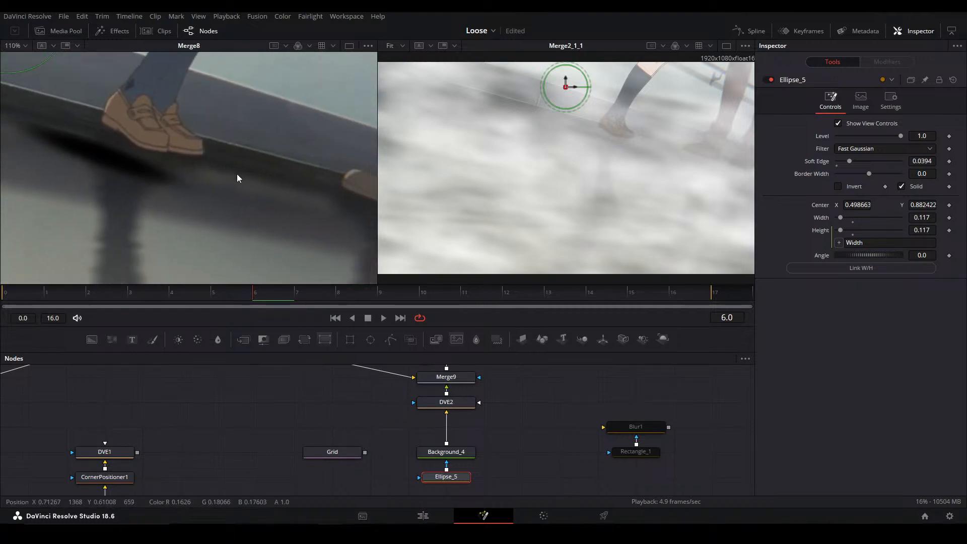
scroll(644, 264, down, 2)
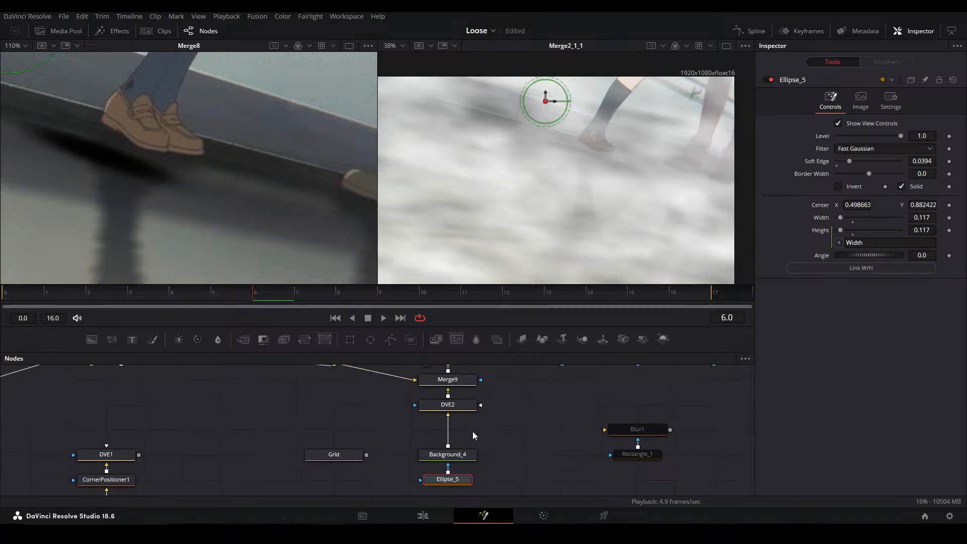
click(455, 405)
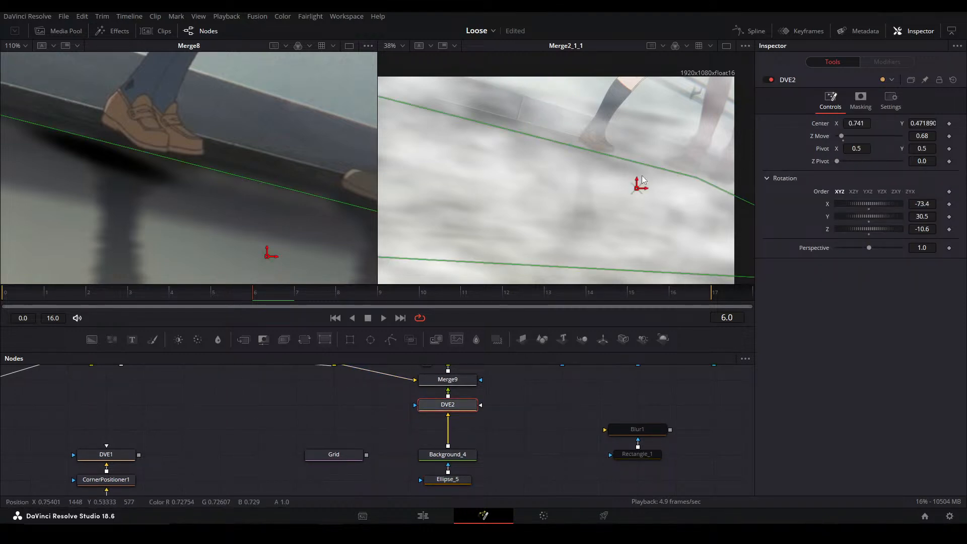
drag(928, 121, 964, 120)
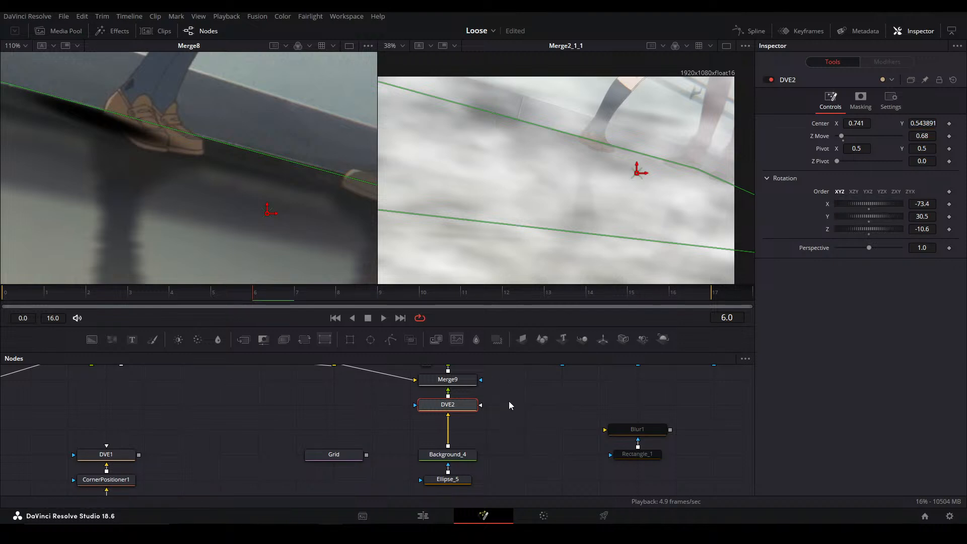
Reposition Ellipse_5 to about X 0.538, Y 0.816 so the shadow sits under the shoes
click(451, 455)
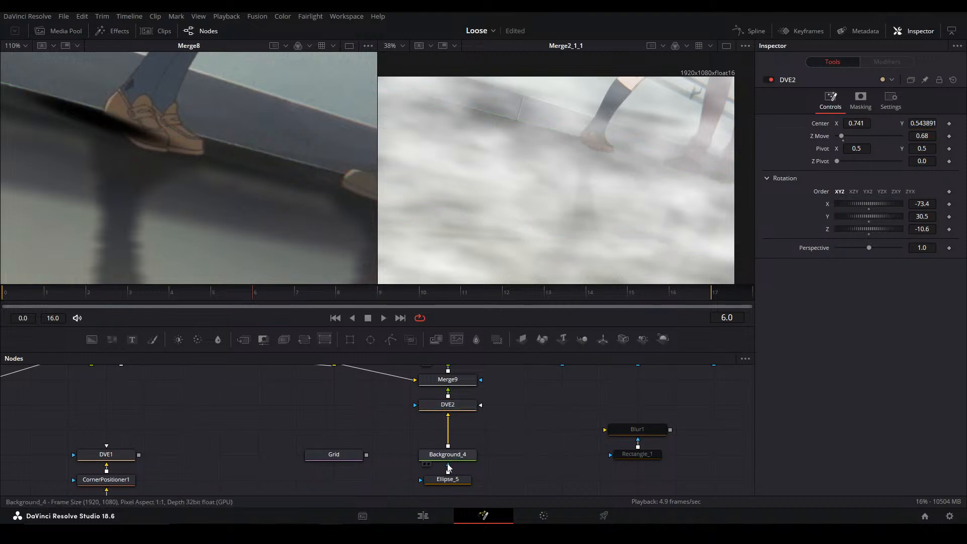
click(459, 478)
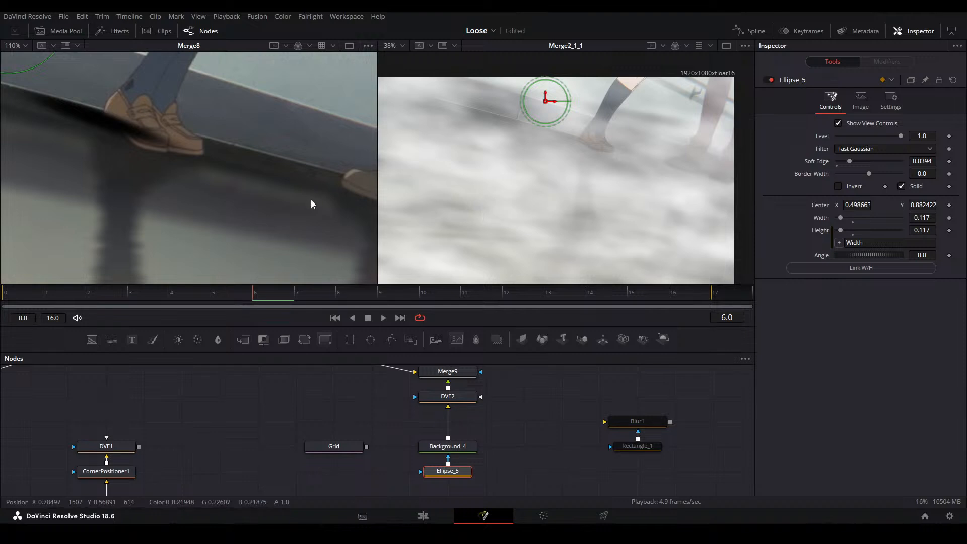
drag(349, 216, 354, 239)
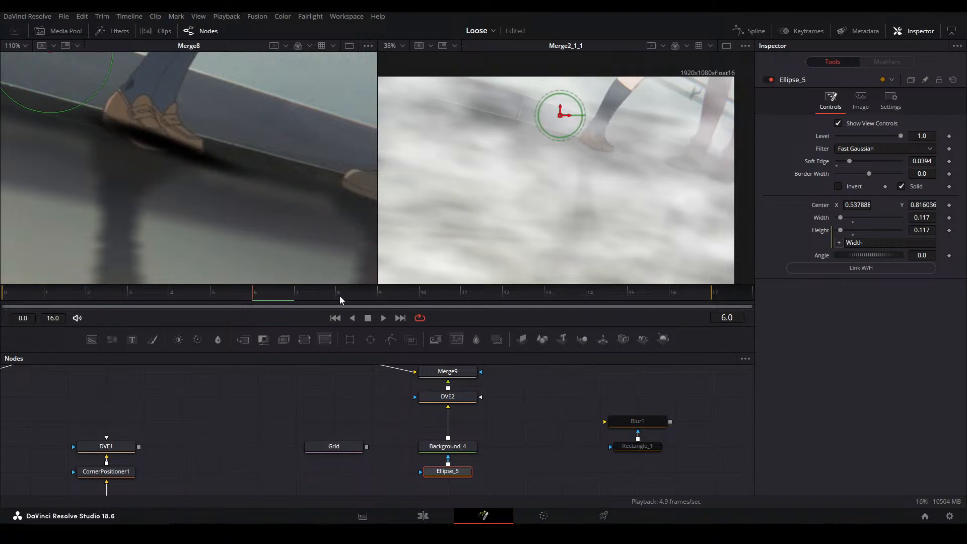
Check the shadow's contact with the feet in Merge8 at frames 13, 8 and 3, and save the project
drag(341, 285, 561, 295)
drag(479, 408, 483, 437)
click(471, 376)
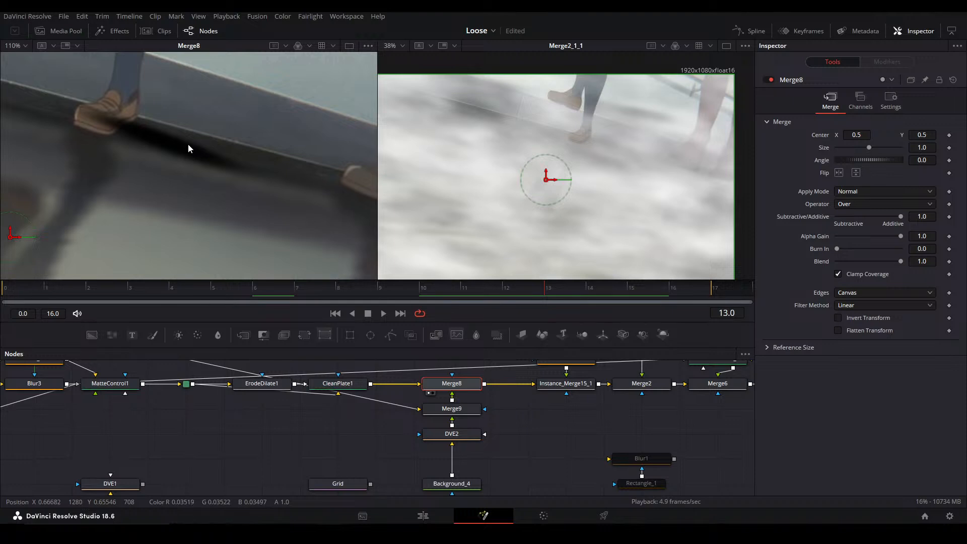
drag(443, 280, 441, 285)
click(337, 290)
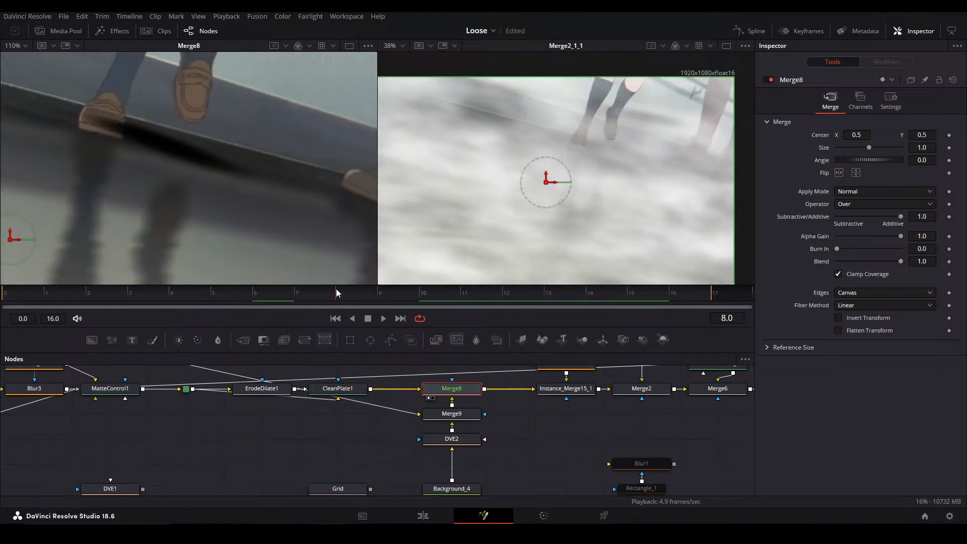
click(140, 292)
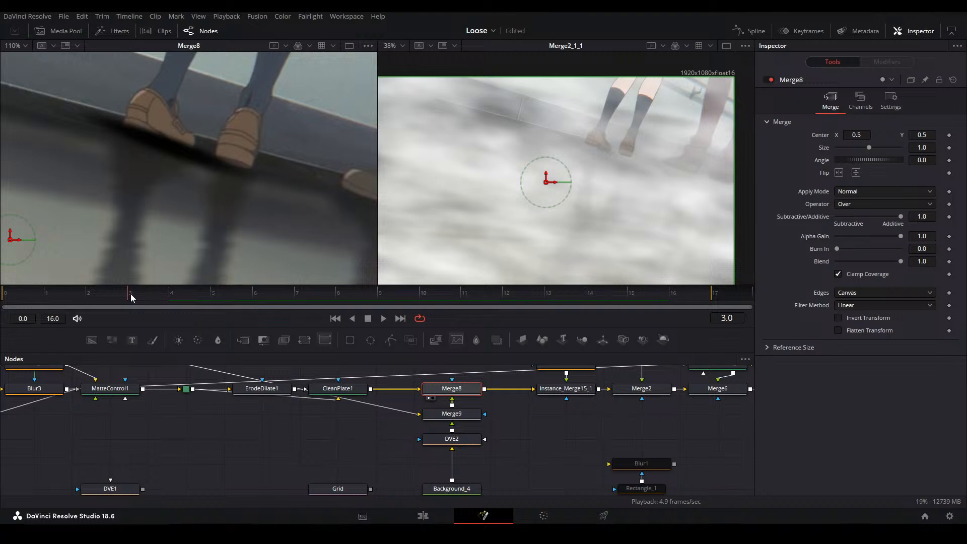
click(522, 460)
key(ctrl+s)
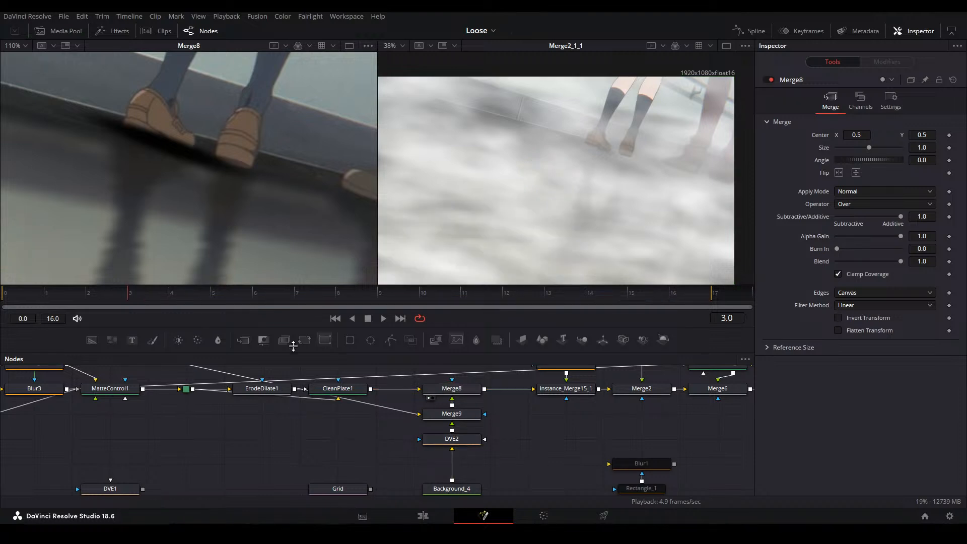
Go to frame 0, move Background_4 and Ellipse_5 up close beneath DVE2 in the node graph, and select Ellipse_5
key(Left)
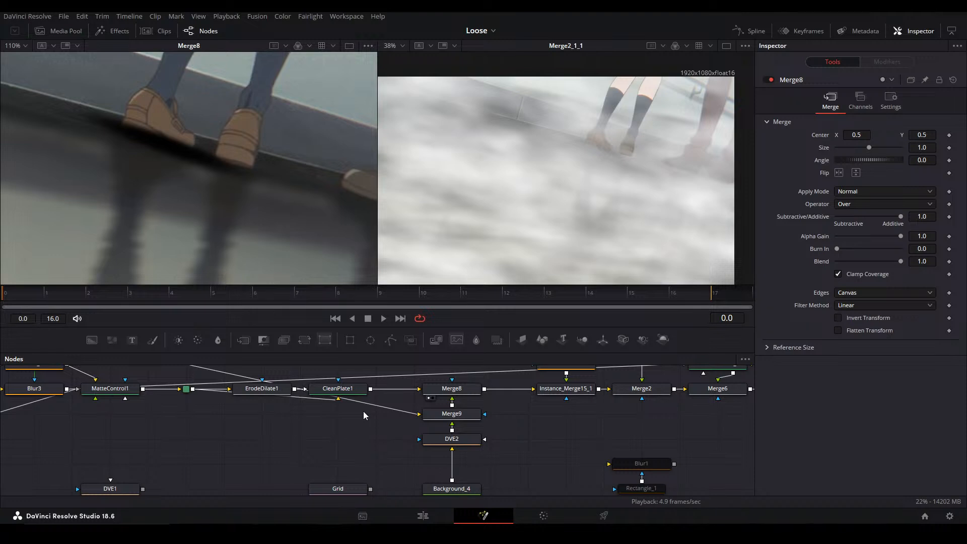
scroll(458, 424, down, 4)
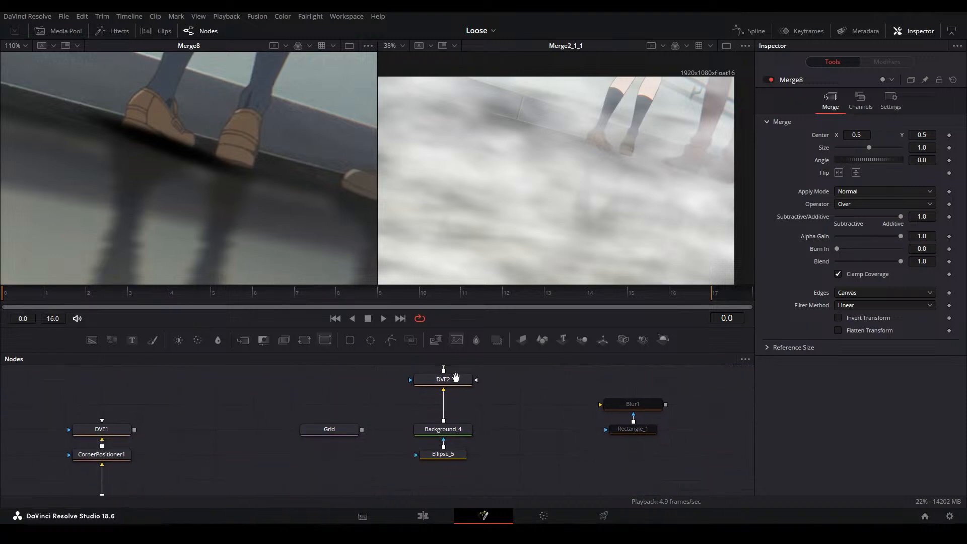
drag(513, 411, 456, 442)
drag(459, 415, 485, 431)
click(460, 447)
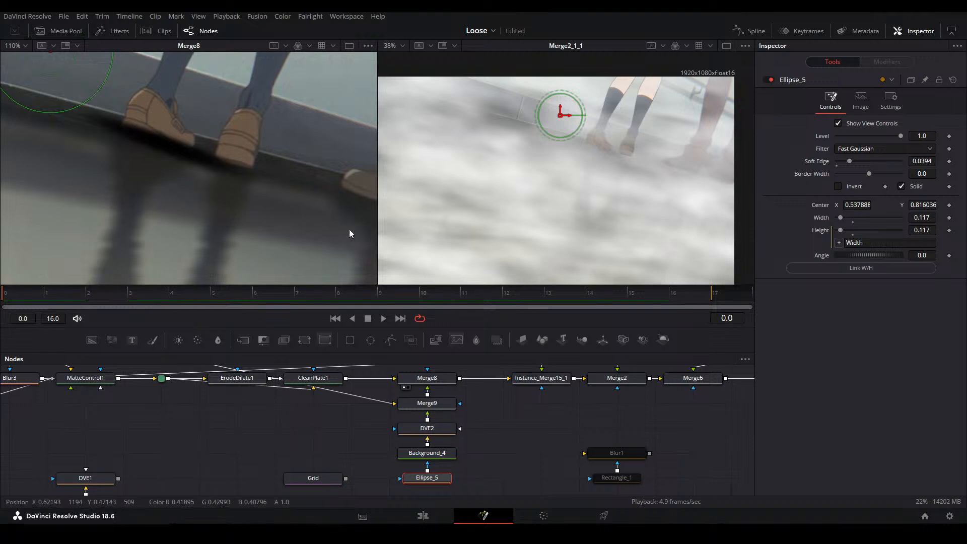
Shift the shadow under the shoes by setting Ellipse_5's Center X to about 0.526, and save the project
scroll(609, 141, up, 3)
scroll(617, 143, down, 5)
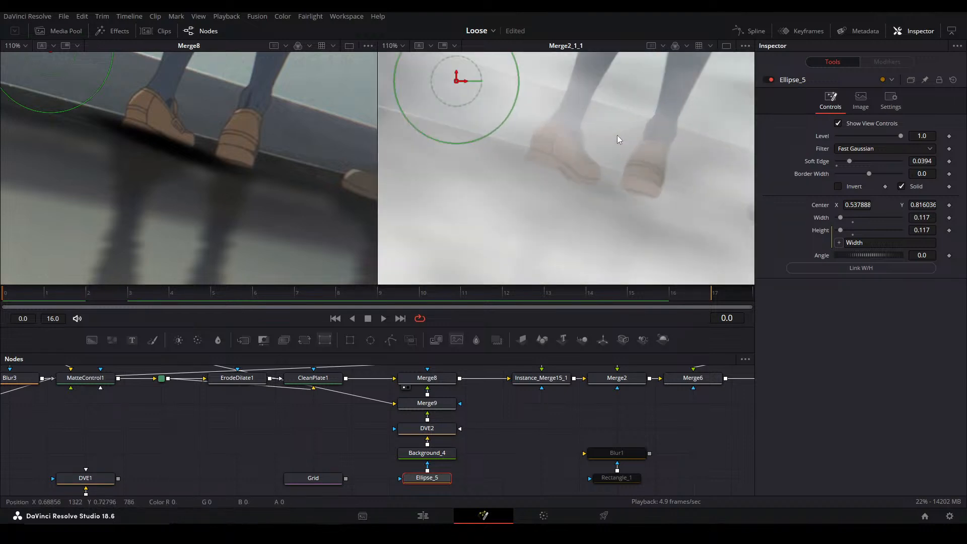
scroll(582, 185, up, 5)
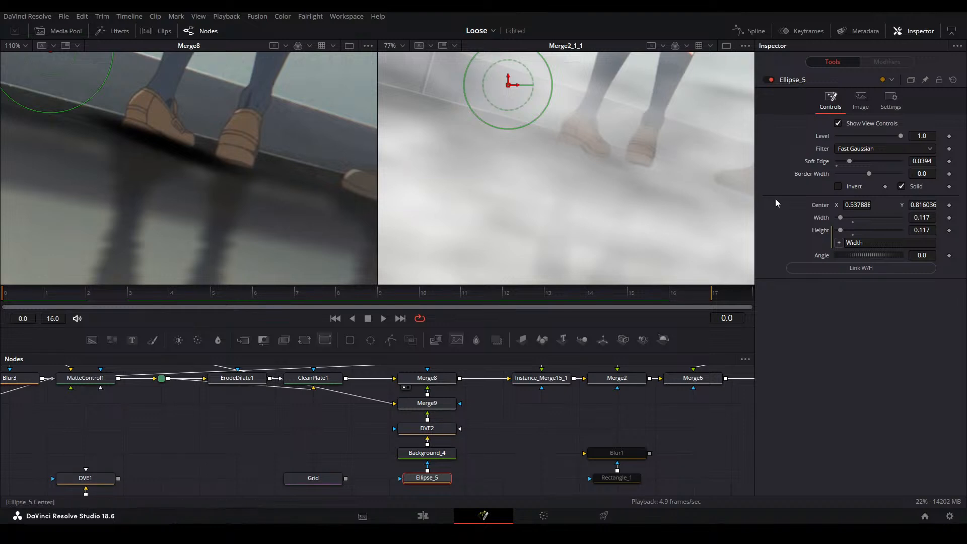
mouse_move(849, 206)
mouse_down()
mouse_move(864, 206)
mouse_move(839, 206)
mouse_move(849, 206)
mouse_up()
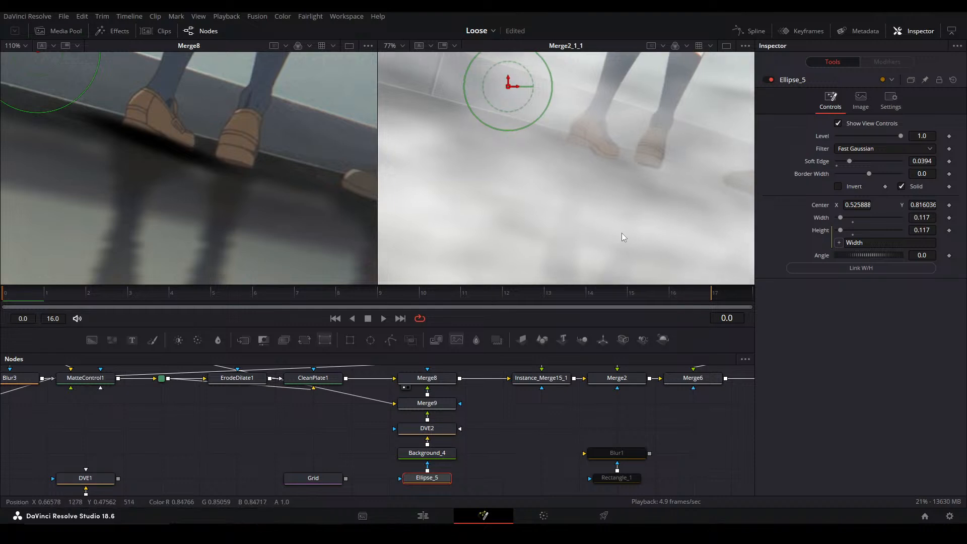
key(ctrl+f)
click(541, 425)
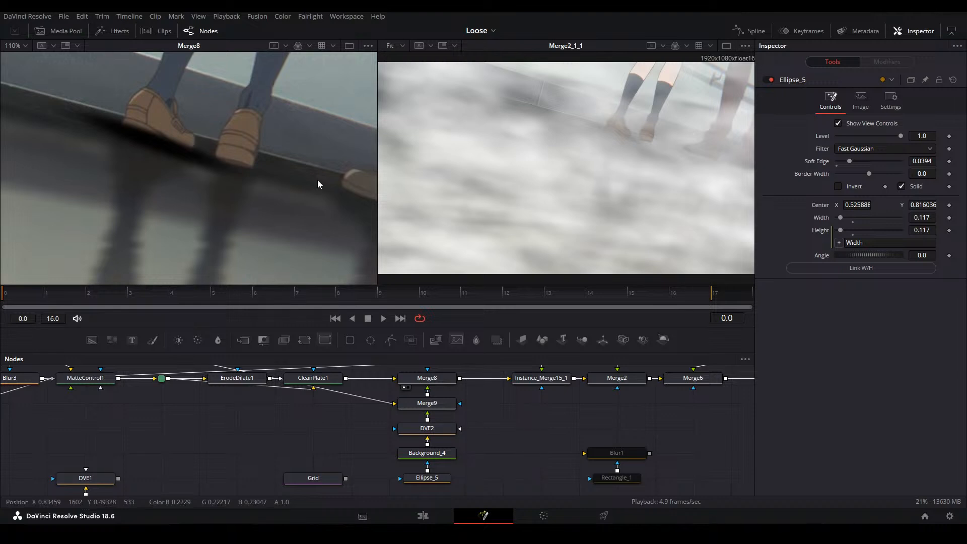
Move the Ellipse_5 mask's center to about X 0.5145, Y 0.7623 and keyframe the center at frame 0
scroll(614, 134, up, 2)
scroll(611, 122, up, 2)
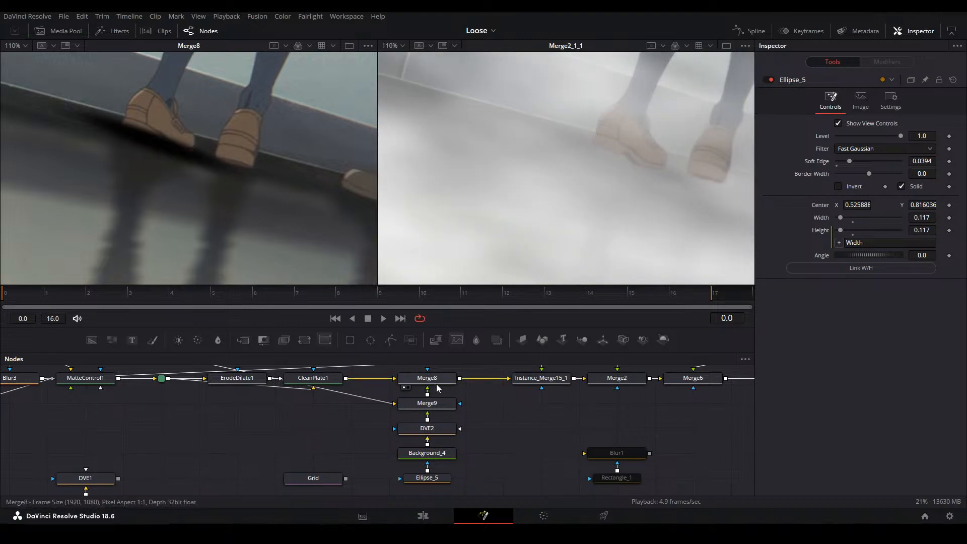
click(427, 428)
click(436, 453)
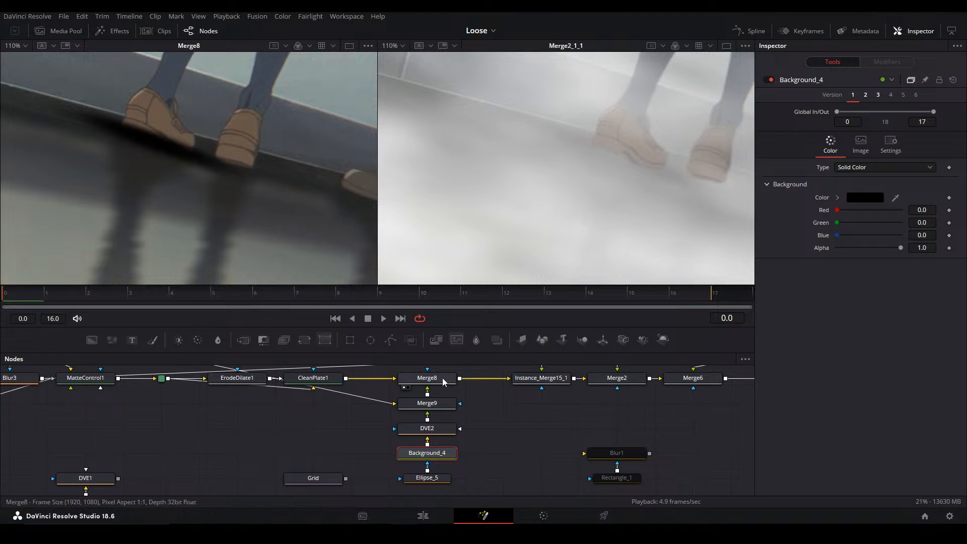
click(435, 472)
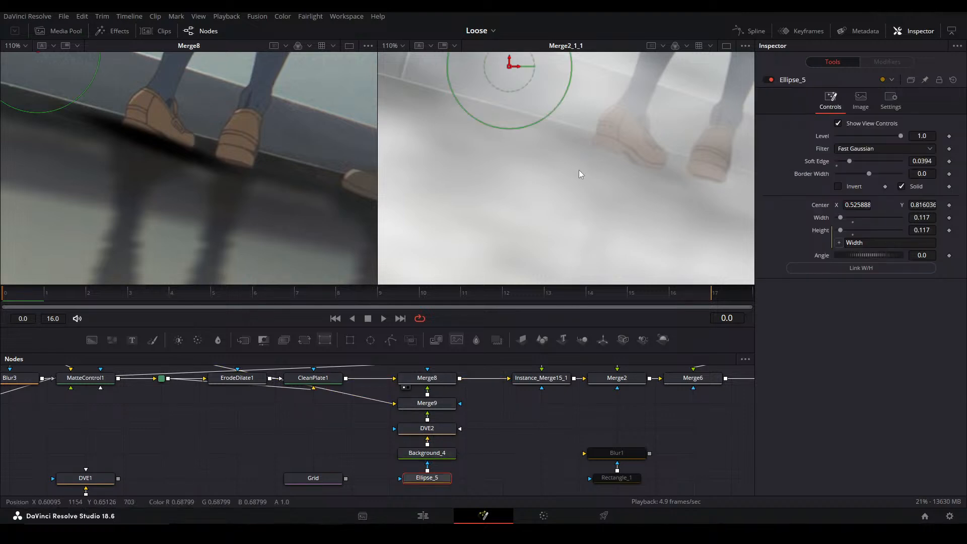
drag(536, 176, 529, 209)
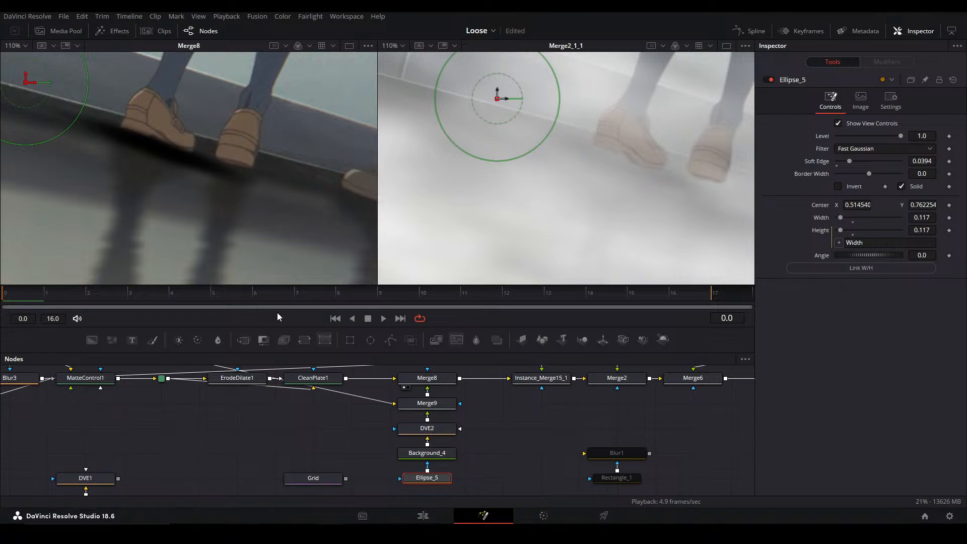
click(949, 206)
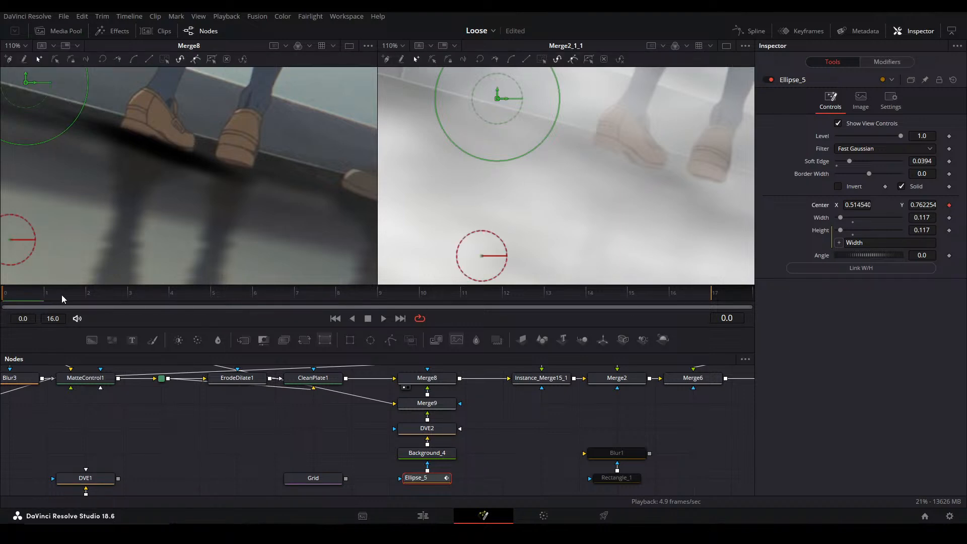
Keyframe Ellipse_5's center at frames 3 and 4, and shift the mask slightly along the shadow at frame 4
drag(147, 291, 197, 296)
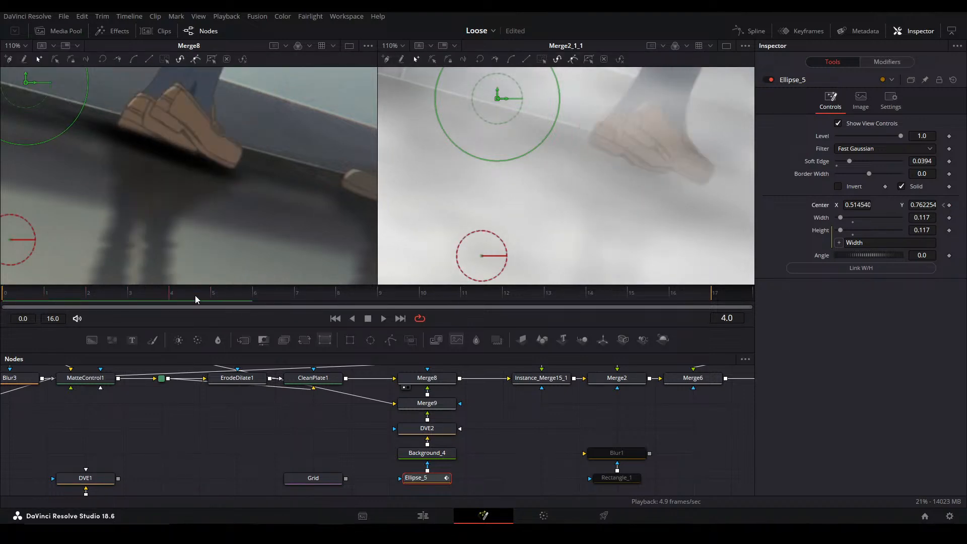
click(949, 206)
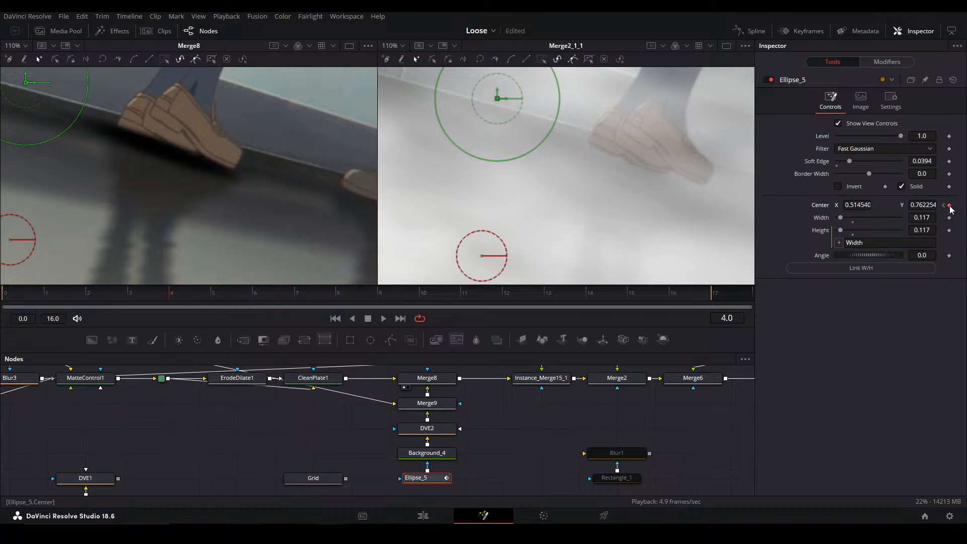
key(Left)
key(Right)
key(Left)
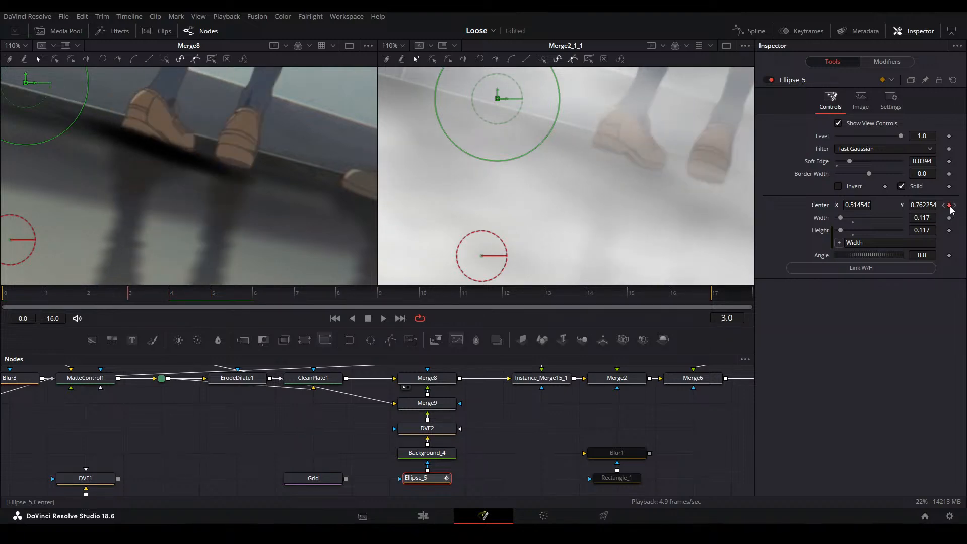
key(Right)
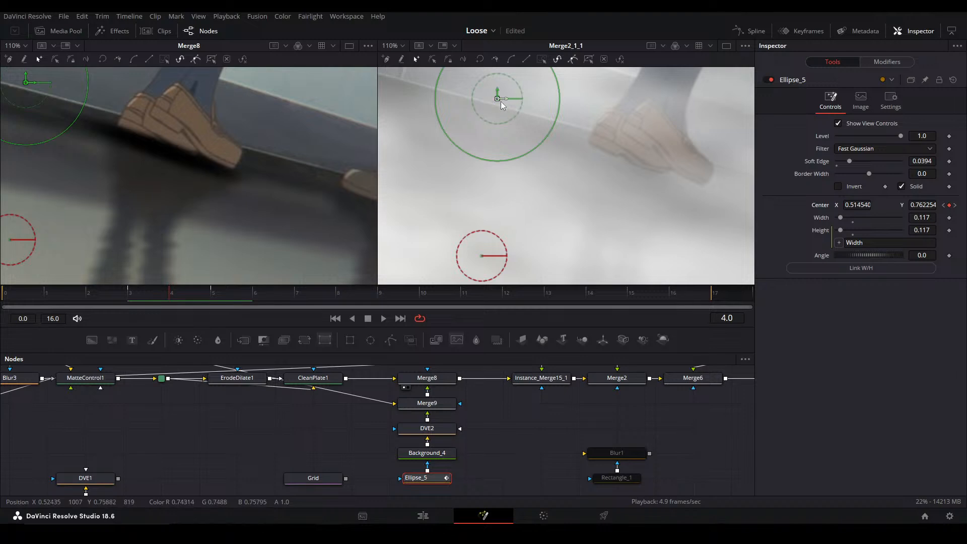
drag(497, 99, 487, 105)
key(Right)
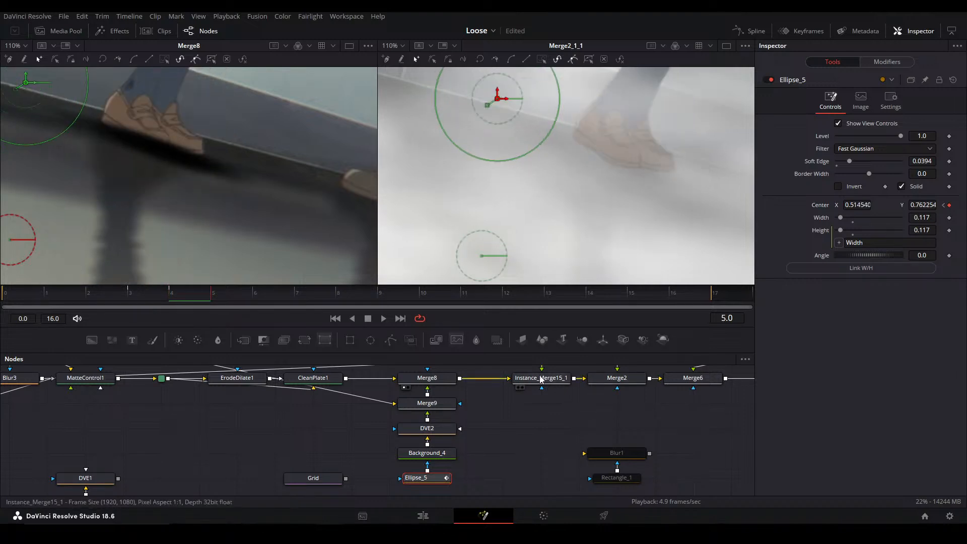
Move Ellipse_5's center to about X 0.5032, Y 0.7665 at frame 5 and keyframe the center at frame 6
drag(498, 99, 487, 96)
click(514, 459)
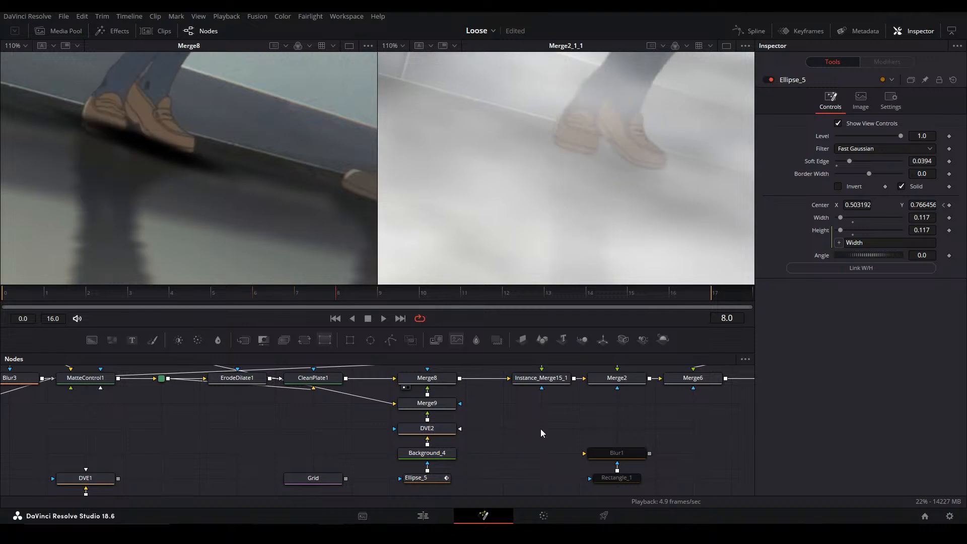
click(950, 206)
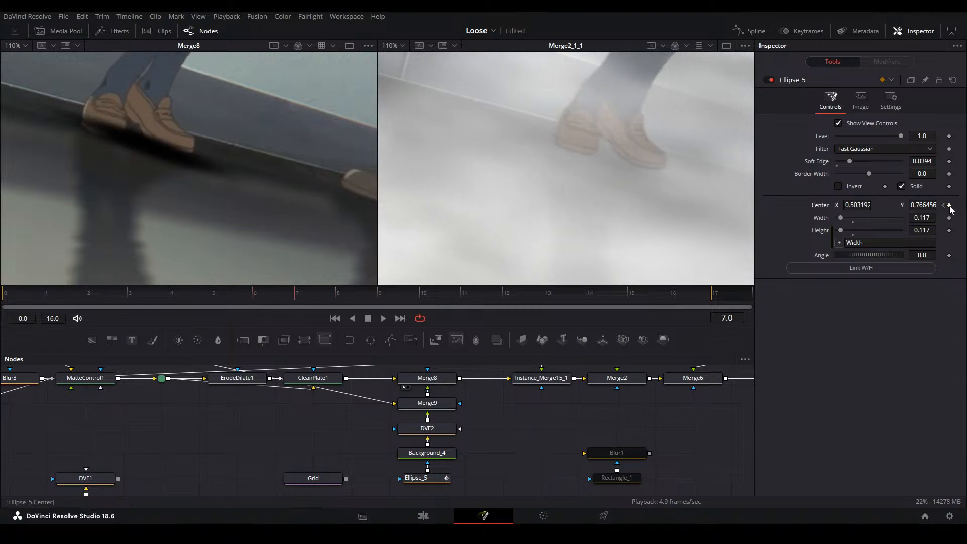
Move Ellipse_5's center to about X 0.4748, Y 0.7933 at frame 7 and keyframe the center at frame 9
click(428, 478)
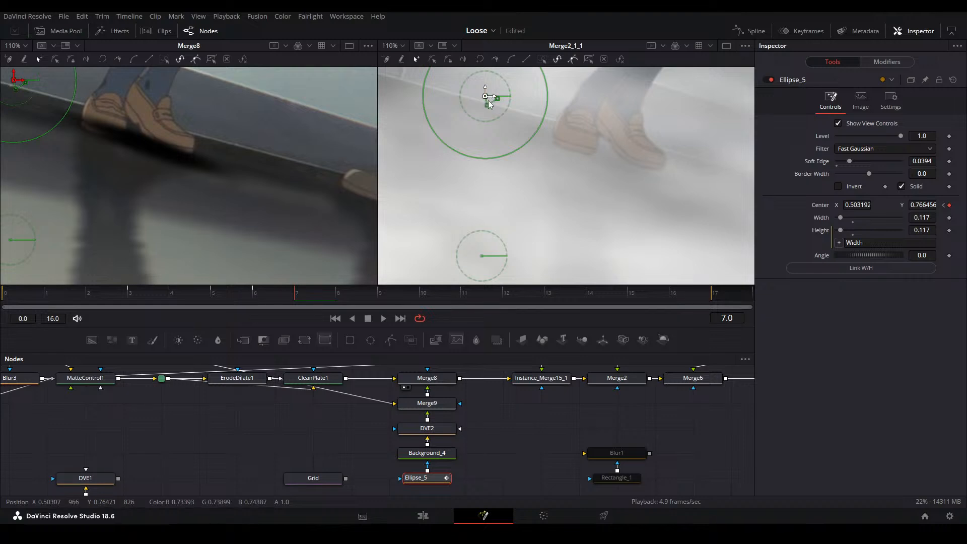
drag(488, 101, 459, 85)
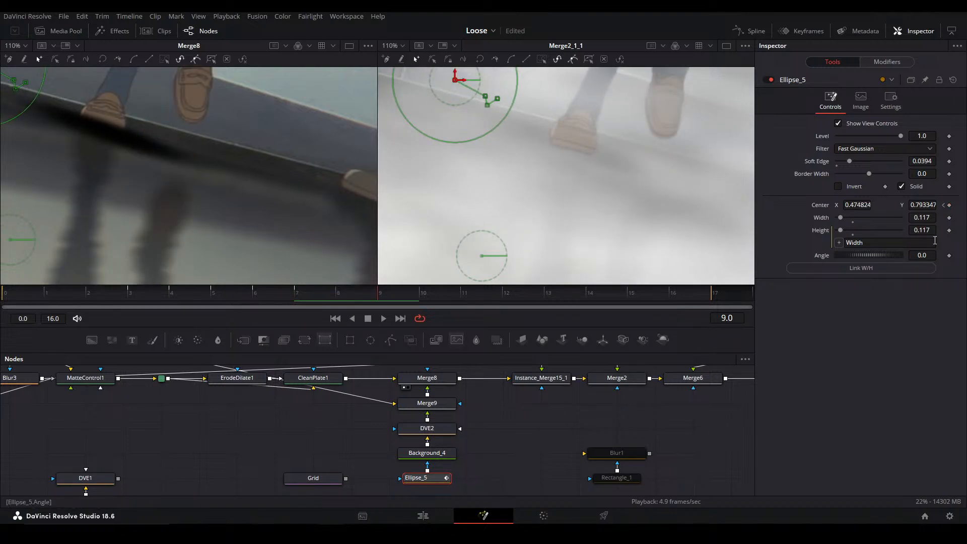
key(Left)
click(953, 205)
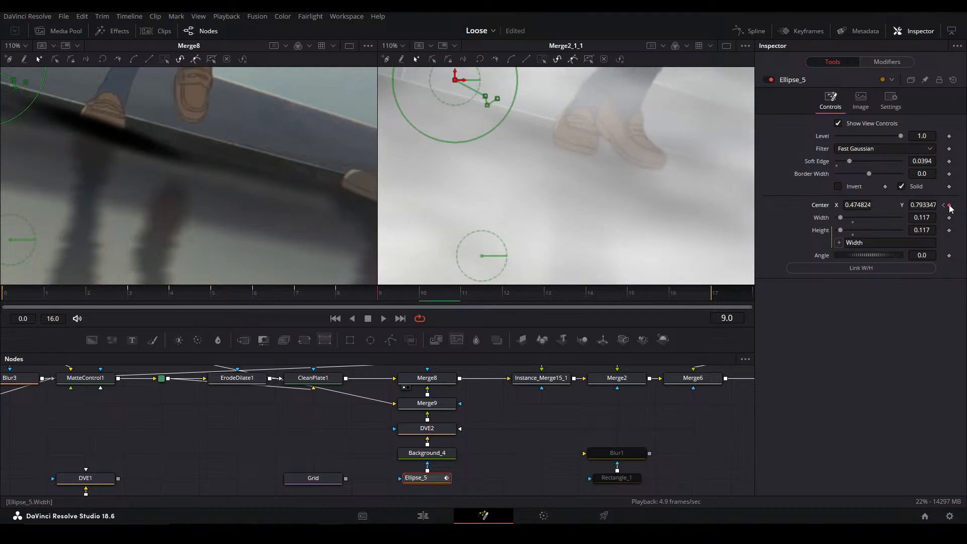
Check the shadow against the feet frame by frame and keyframe Ellipse_5's center at frames 14 and 15
key(Right)
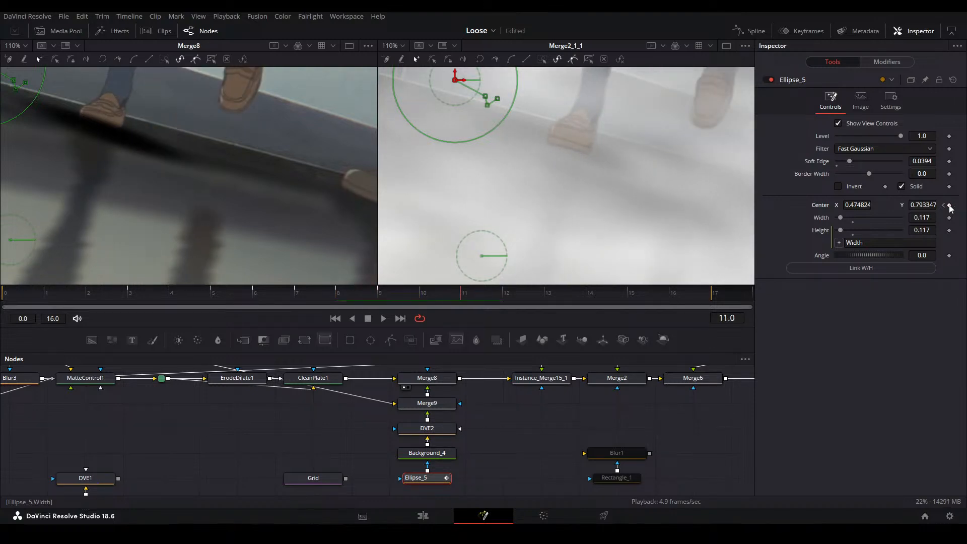
key(Left)
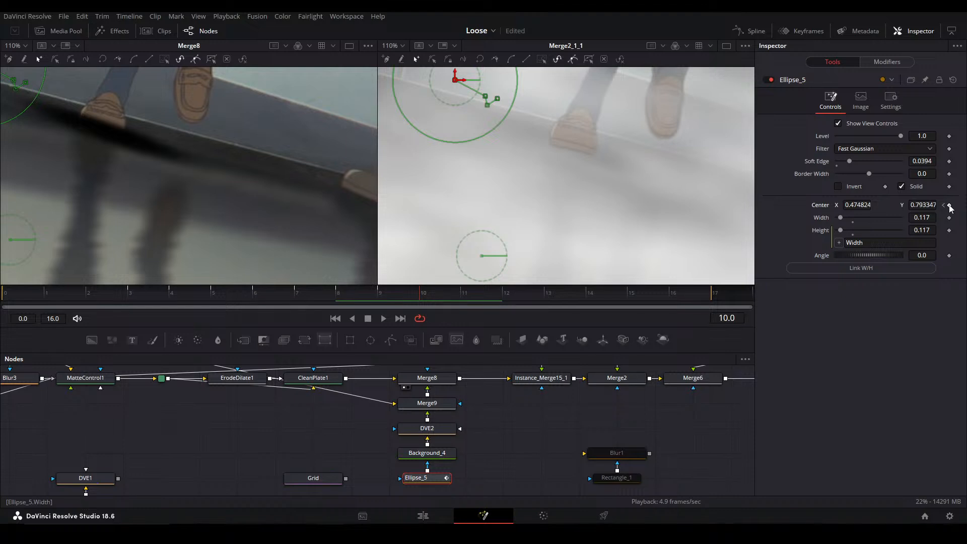
key(Right)
key(Right)
key(Right)
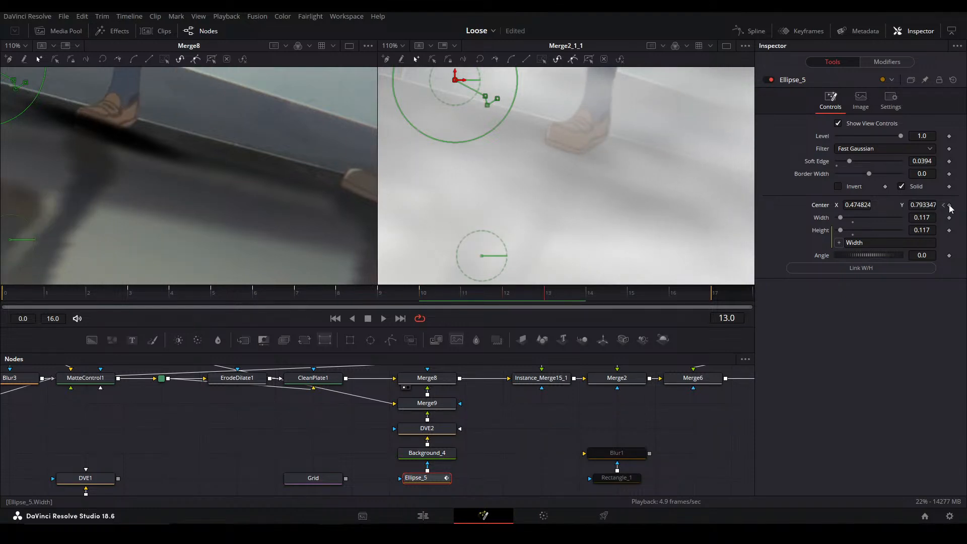
key(Right)
key(Right)
key(Left)
click(949, 206)
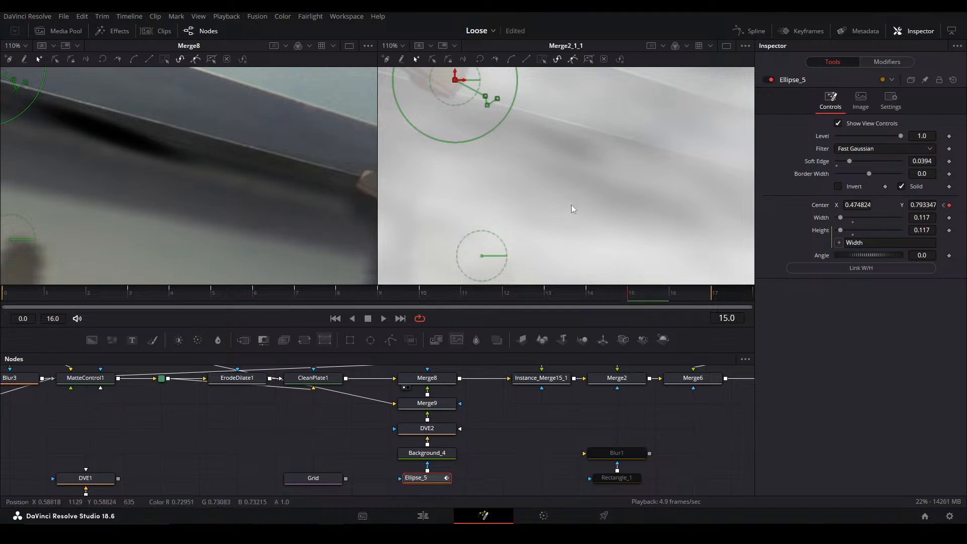
Keyframe Ellipse_5's soft edge at frame 14 and raise it to 0.1631 at frame 15 to fade the contact shadow
drag(567, 210, 655, 208)
scroll(297, 170, down, 5)
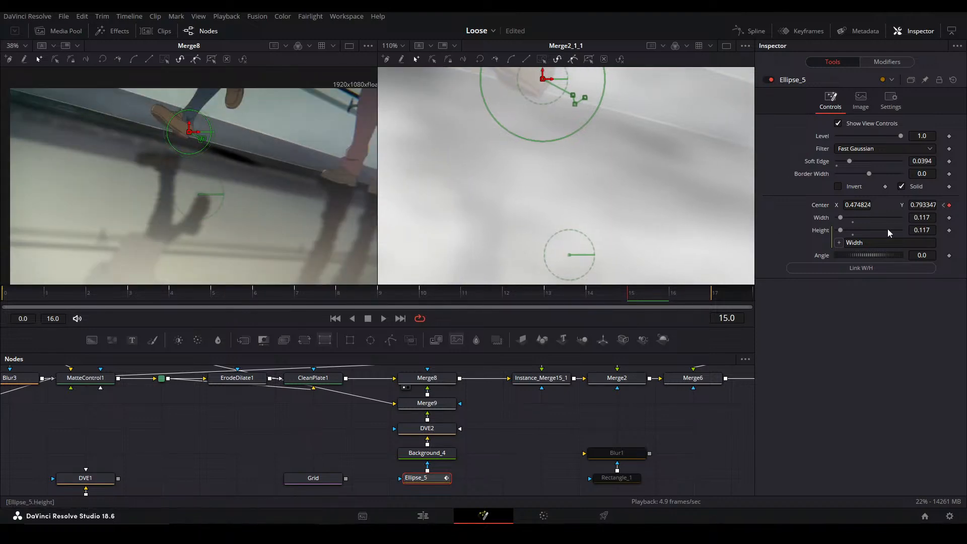
key(Left)
key(Left)
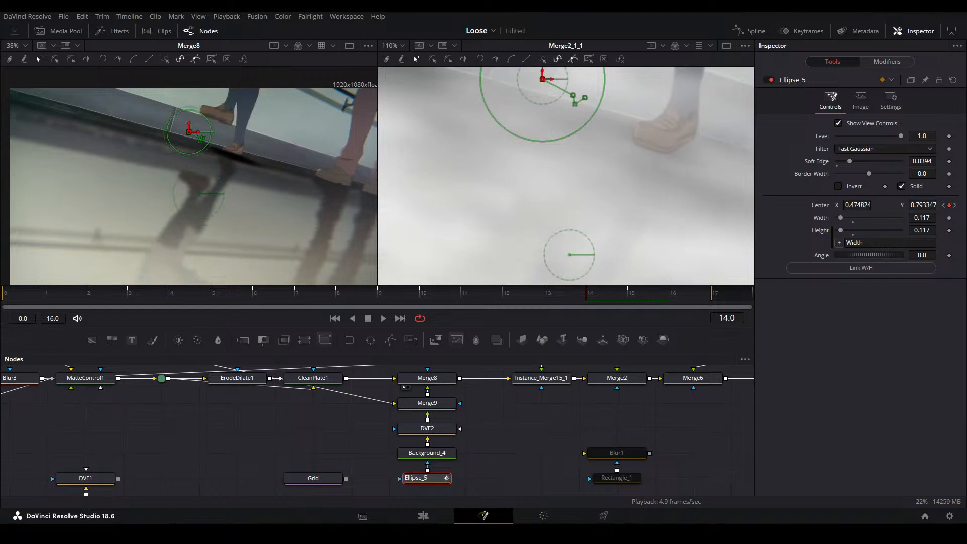
click(949, 162)
key(Right)
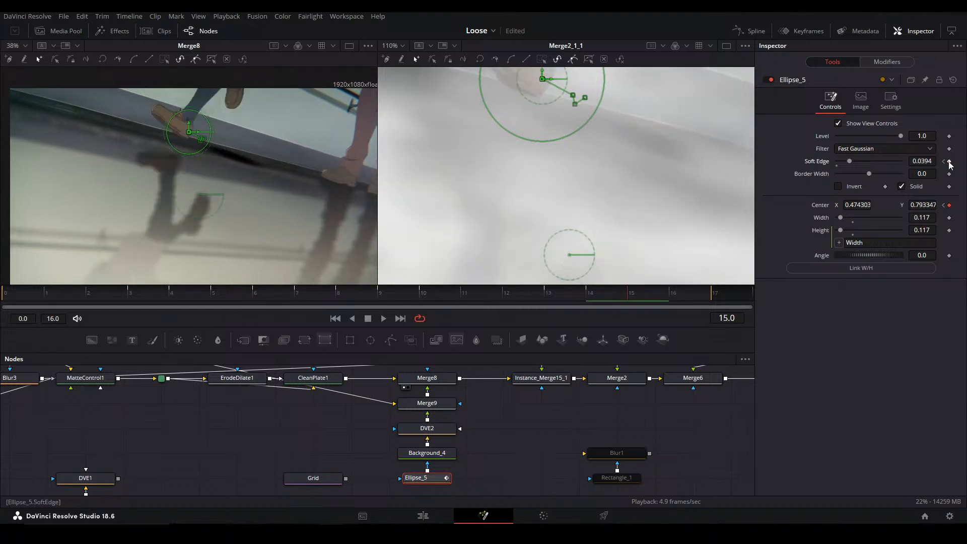
drag(925, 165, 965, 165)
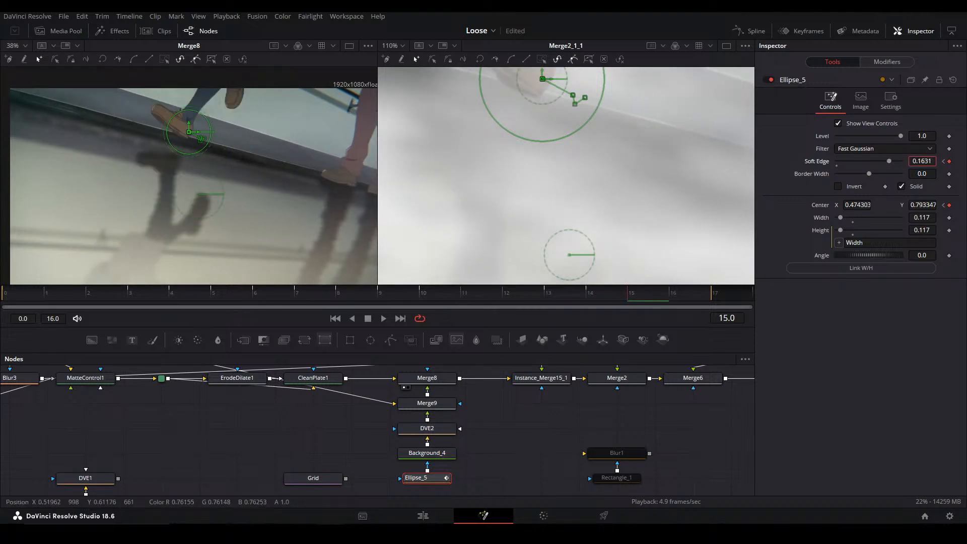
key(Right)
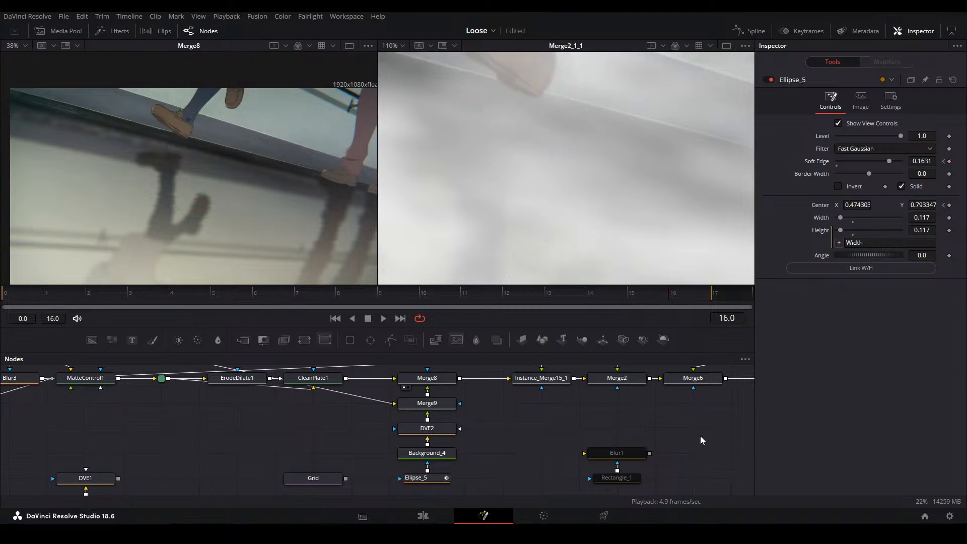
Play back the animated contact shadow and fit the whole Merge2_1_1 image in its viewer
key(space)
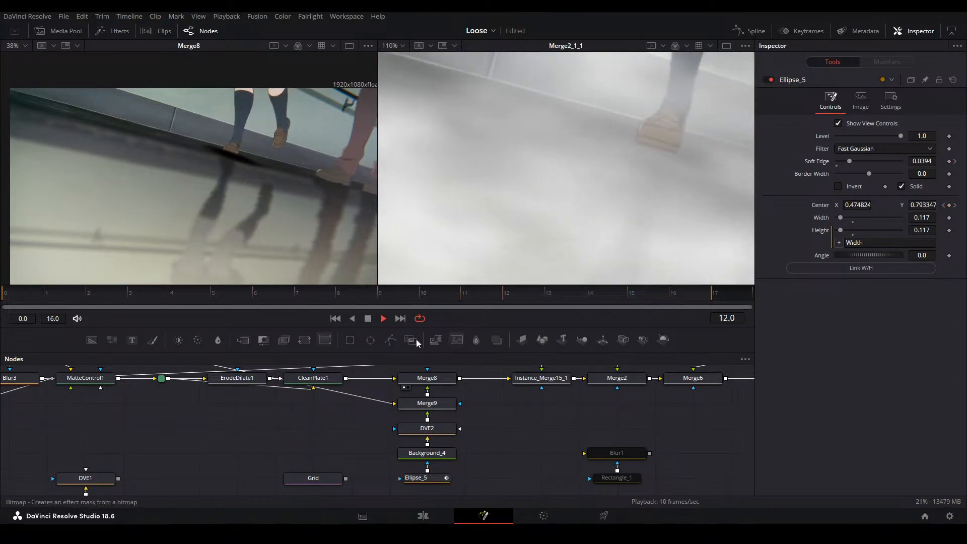
key(space)
drag(609, 189, 573, 215)
key(ctrl+f)
Disable Merge9, pull it out of the node chain, and connect DVE2 directly into Merge8
drag(504, 400, 472, 440)
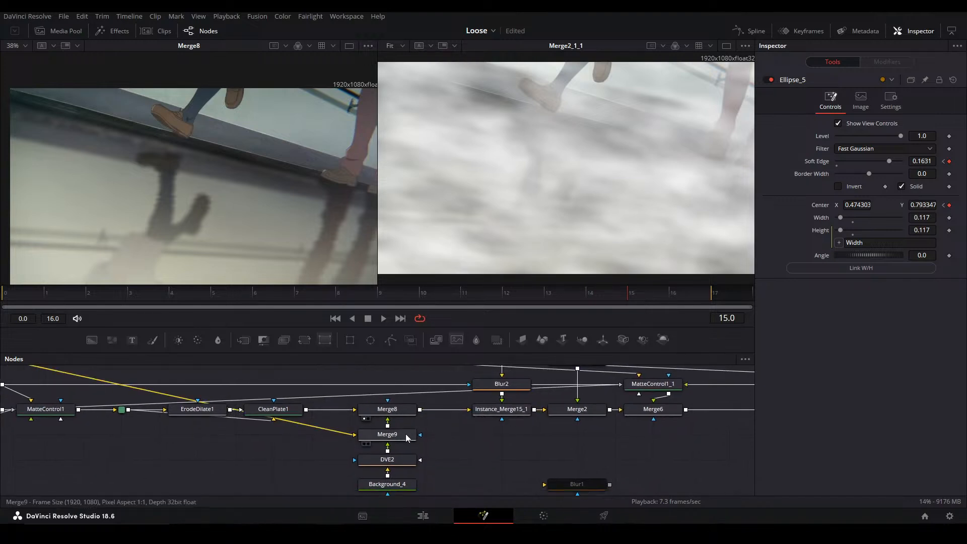
click(402, 431)
click(401, 414)
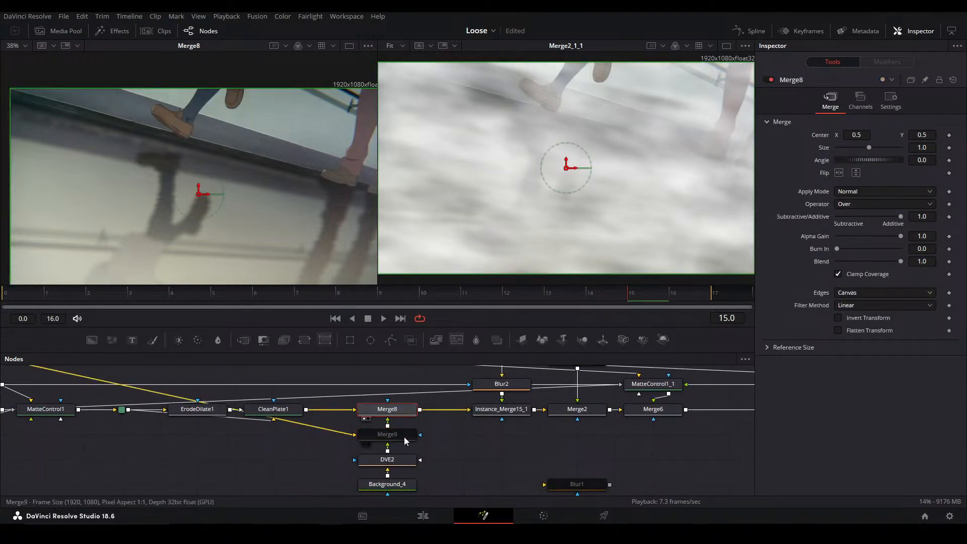
shift+drag(405, 438, 291, 461)
click(378, 397)
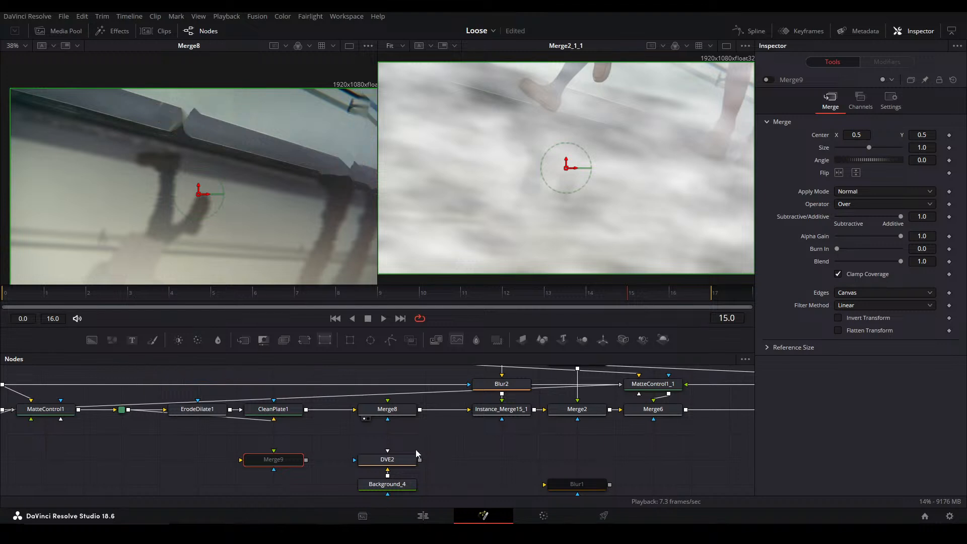
drag(420, 460, 387, 418)
Examine the outputs of Instance_Merge15_1, Merge2 and Merge6 one after another in the second viewer at frame 6
click(502, 409)
key(2)
click(253, 295)
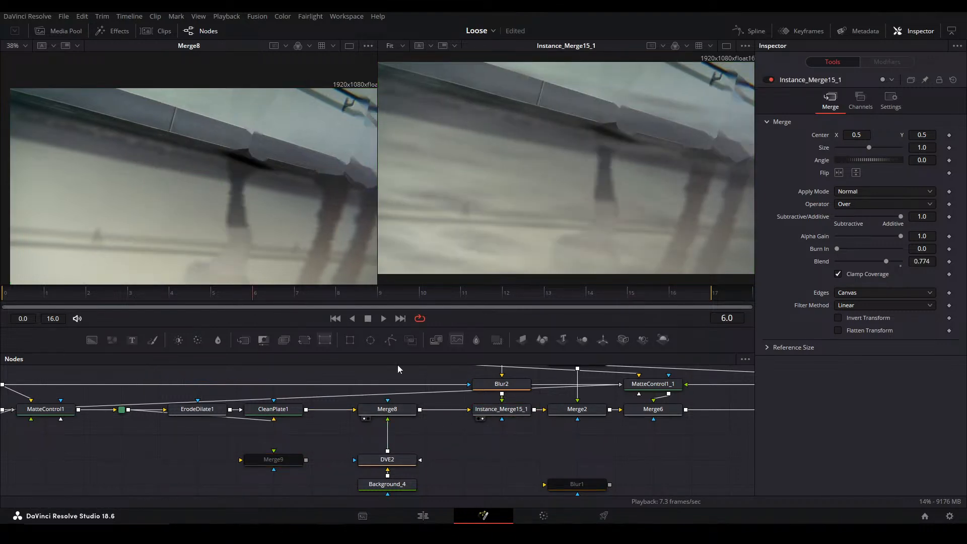
click(572, 411)
key(2)
click(643, 411)
key(2)
drag(715, 454, 581, 461)
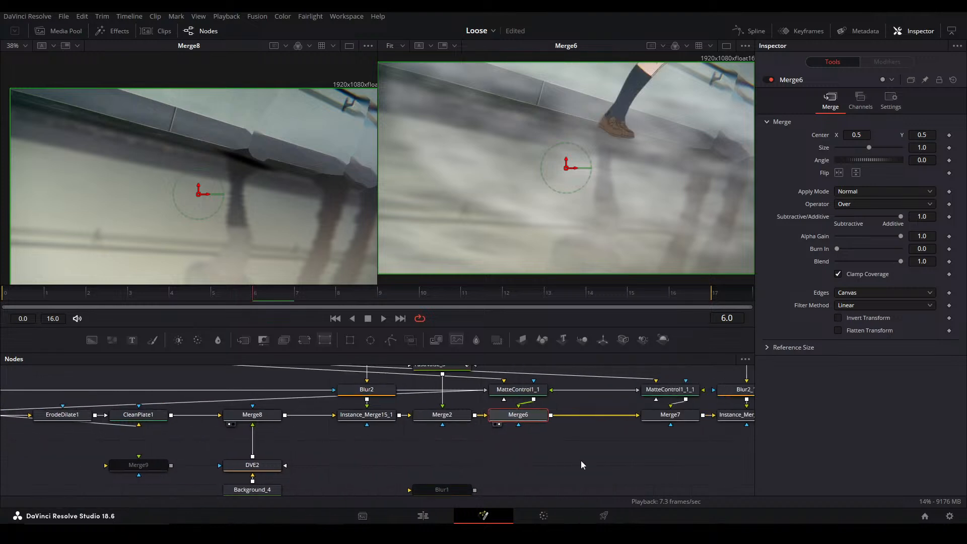
Disable the Merge2 node and play back the Merge6 composite without it
click(453, 417)
key(ctrl+p)
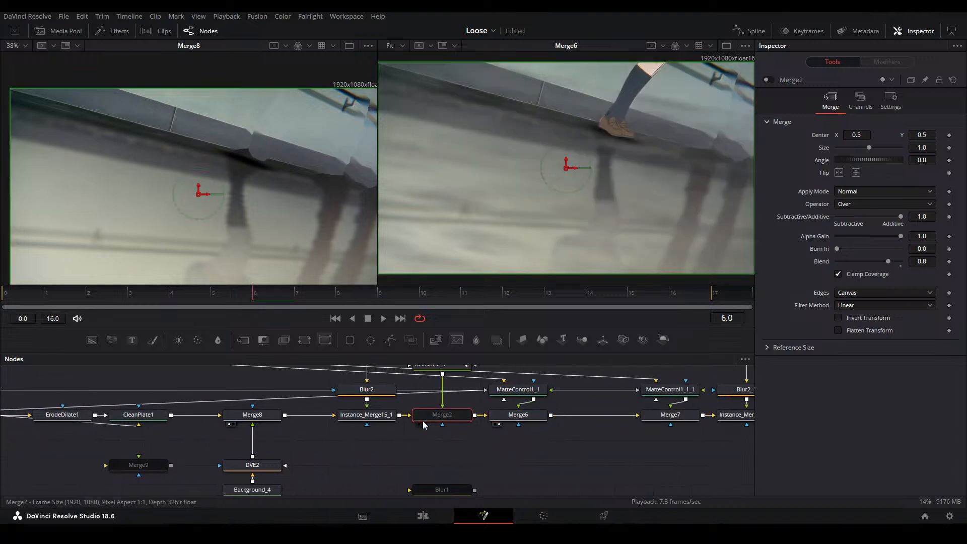
click(510, 438)
key(space)
key(space)
key(space)
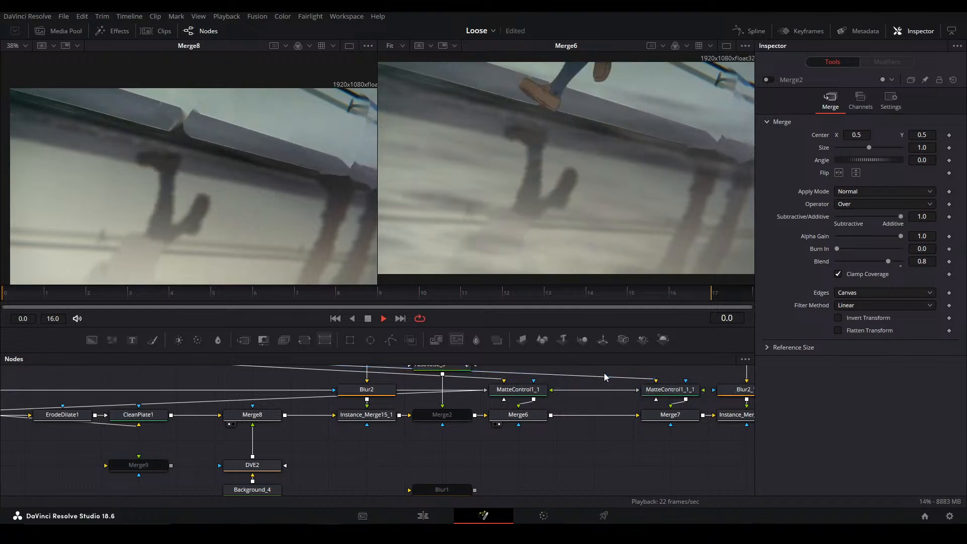
key(space)
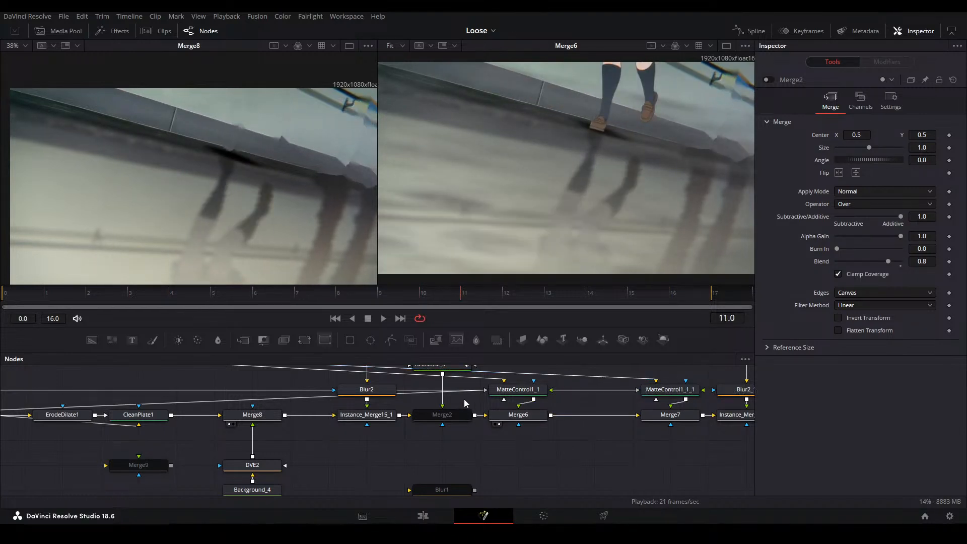
Select Merge6 and scrub its composite to frame 16 to check the feet and shadows
click(498, 418)
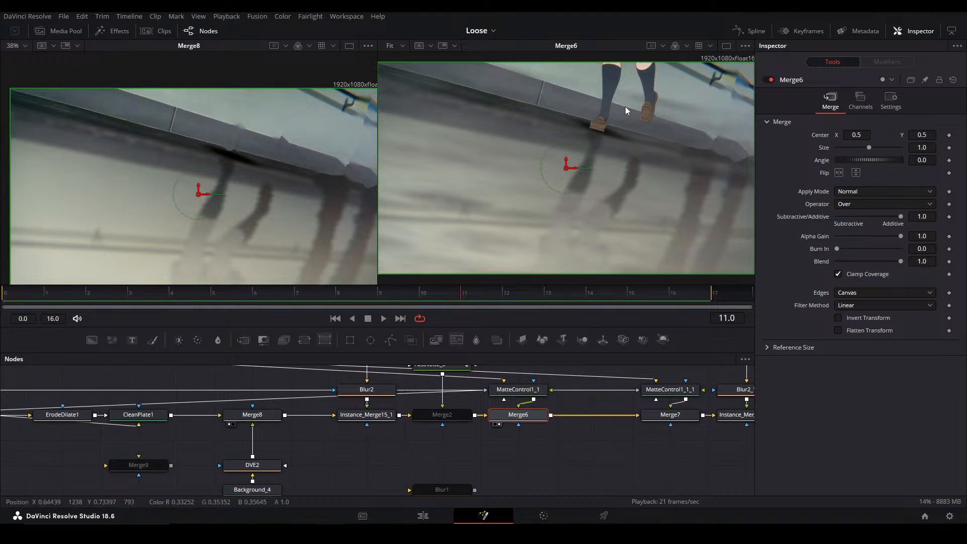
drag(535, 282, 677, 301)
drag(504, 416, 243, 423)
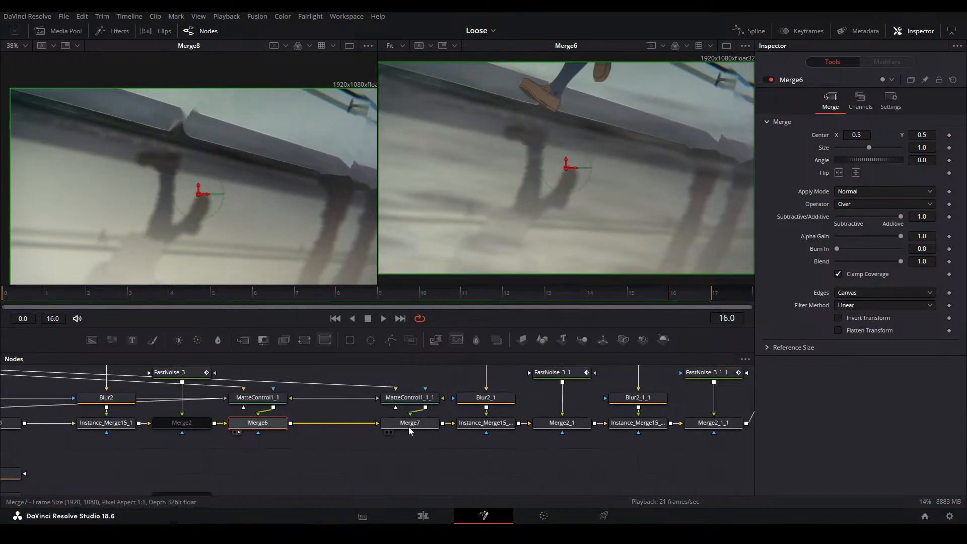
Examine the outputs of Merge7 and Merge2_1_1 in the second viewer at frame 16
click(416, 427)
key(2)
click(502, 428)
click(713, 422)
key(2)
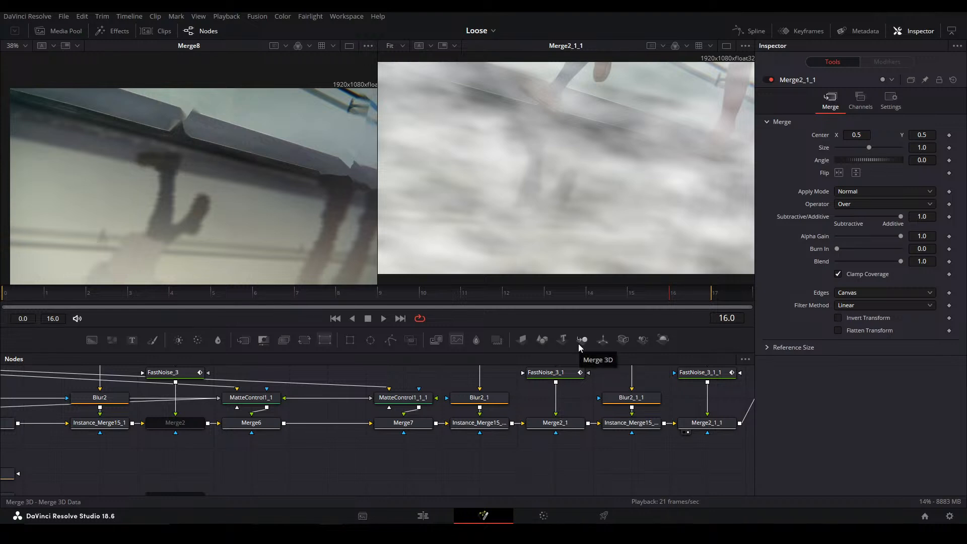
Keyframe Ellipse_5's width at frame 14 and reduce it to 0.078 at frame 15
drag(306, 426, 600, 422)
drag(263, 472, 370, 390)
click(380, 437)
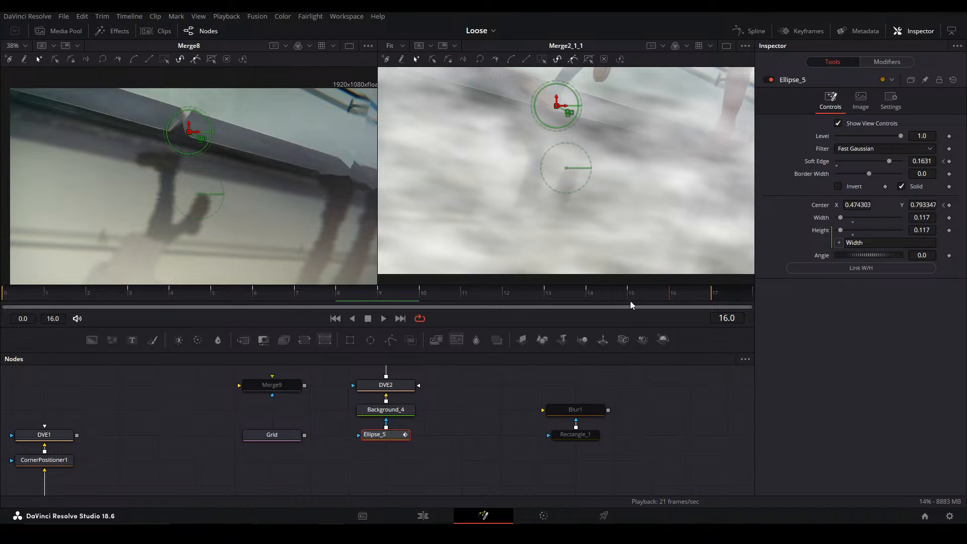
click(596, 293)
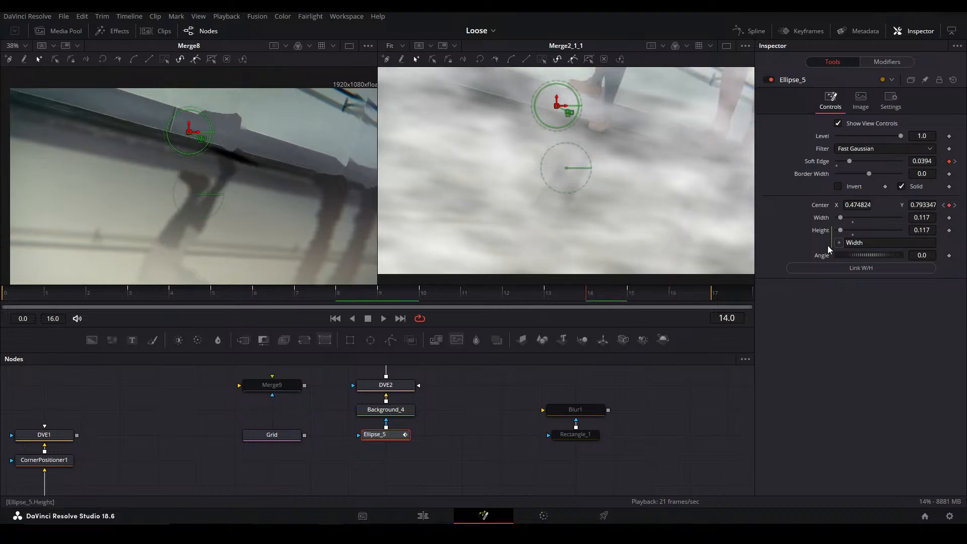
click(949, 219)
key(Right)
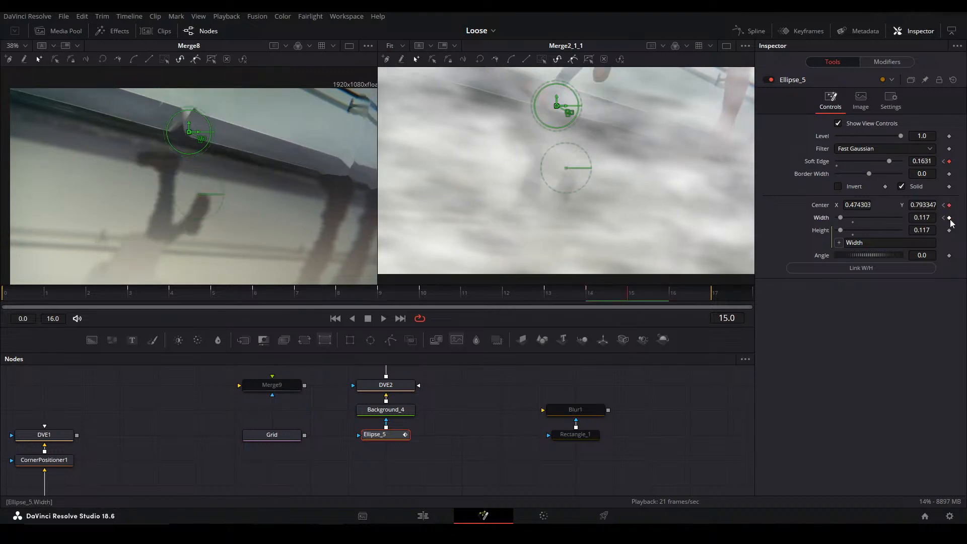
drag(926, 217, 906, 218)
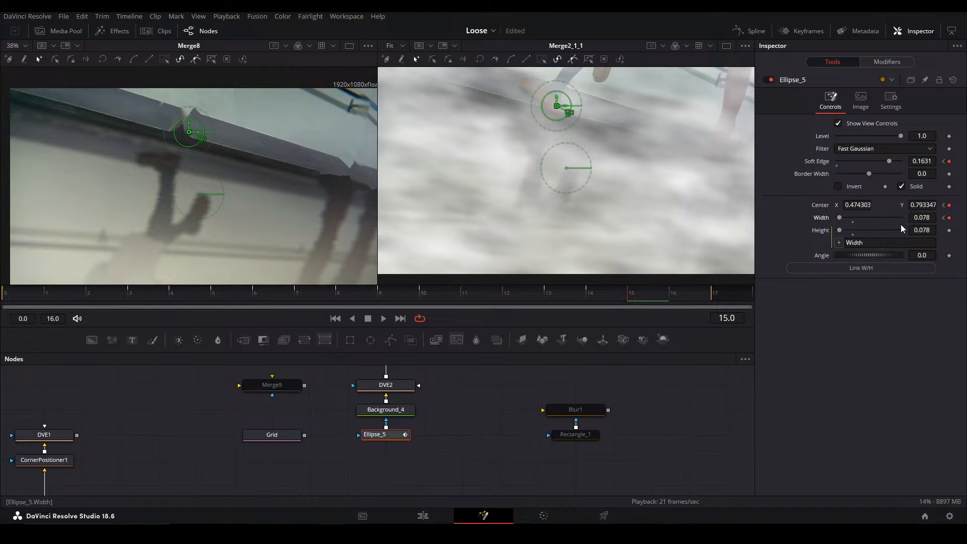
Save the project and toggle the four merges from Instance_Merge15_1_1 through Merge2_1_1 off and back on
click(499, 418)
key(ctrl+s)
mouse_move(594, 377)
mouse_down()
mouse_move(322, 419)
mouse_move(384, 441)
mouse_move(354, 435)
mouse_move(630, 426)
mouse_move(629, 436)
mouse_up()
key(ctrl+p)
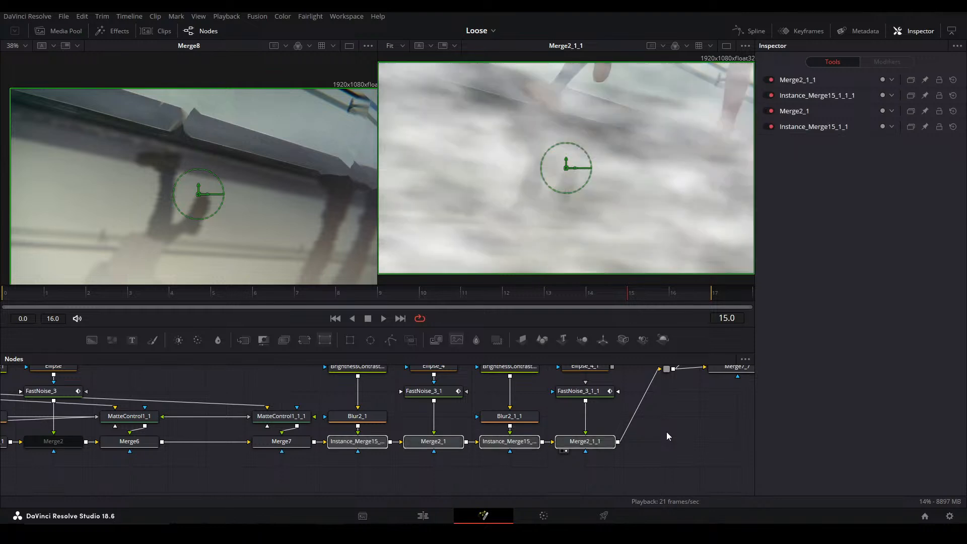
key(ctrl+p)
key(ctrl+p)
click(694, 432)
Examine Ellipse_5's mask on its own in the second viewer and clear that viewer with Merge8 selected
drag(439, 401, 715, 398)
drag(151, 455, 387, 396)
drag(395, 437, 420, 389)
key(2)
key(2)
mouse_move(422, 439)
mouse_down()
mouse_move(422, 414)
mouse_move(411, 447)
mouse_up()
click(412, 458)
key(2)
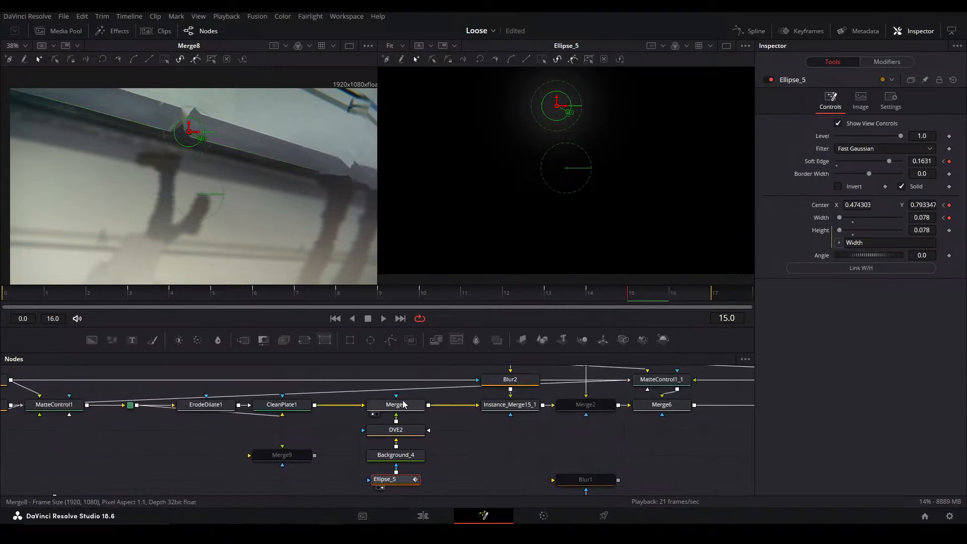
click(403, 406)
key(2)
key(2)
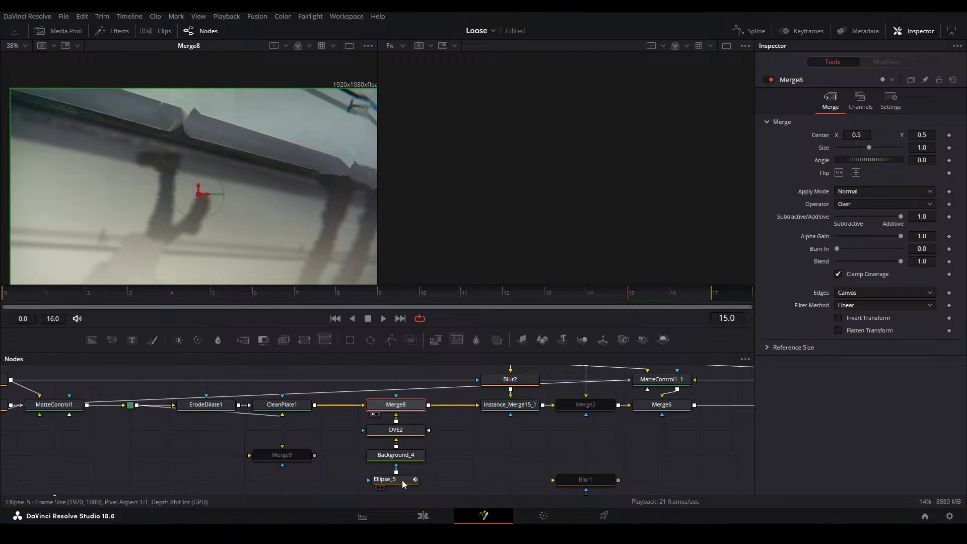
Display Merge6 in the second viewer and scrub its composite from frame 15 back to frame 0
click(393, 479)
scroll(521, 445, down, 2)
drag(655, 385, 406, 428)
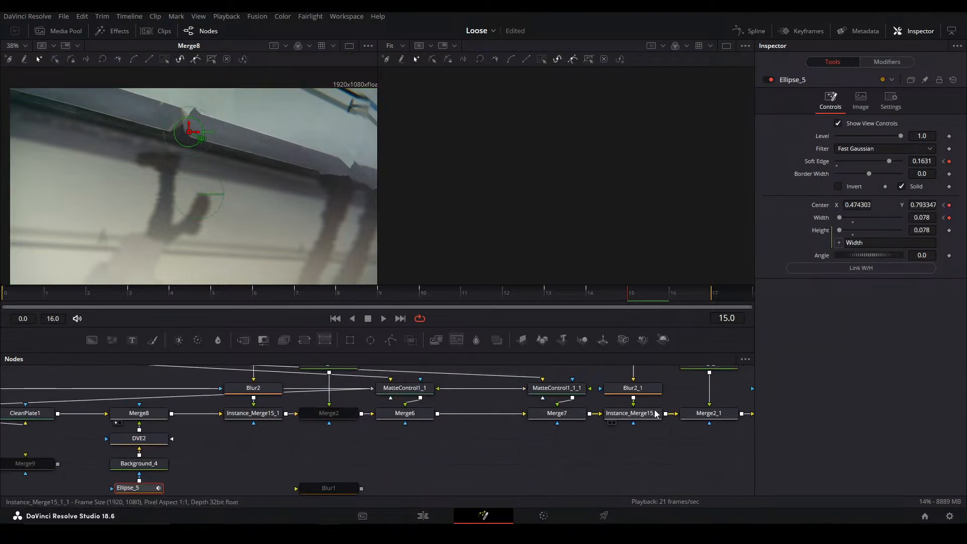
drag(682, 417, 563, 423)
click(583, 423)
key(2)
click(303, 422)
key(2)
drag(272, 430, 529, 427)
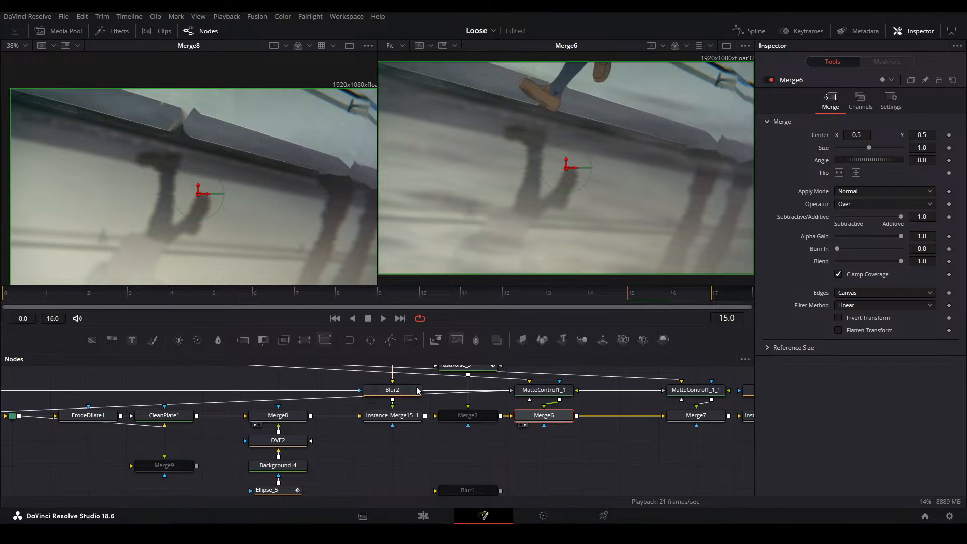
scroll(243, 224, down, 1)
drag(606, 299, 23, 285)
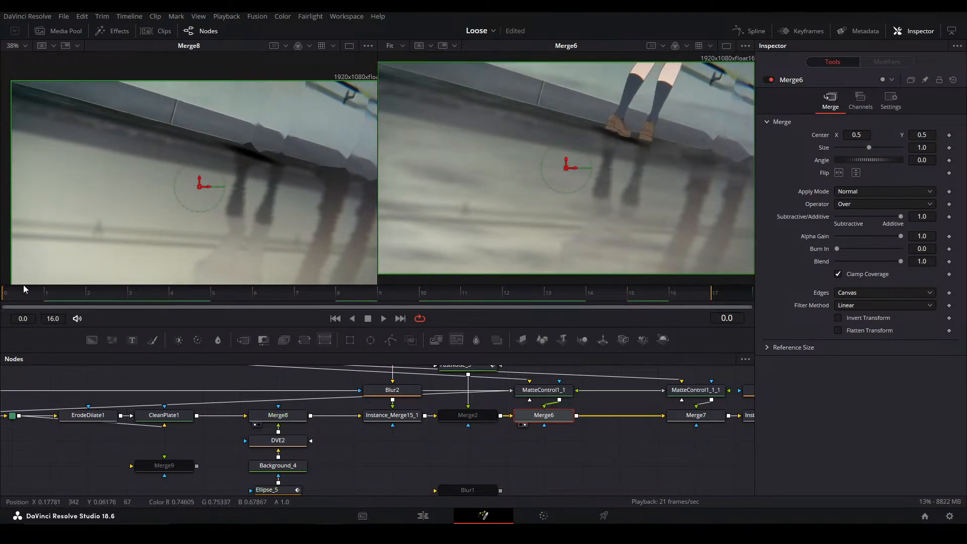
Duplicate Ellipse_5 and connect the copy into the original Ellipse_5 as a second mask shape
drag(309, 448, 323, 409)
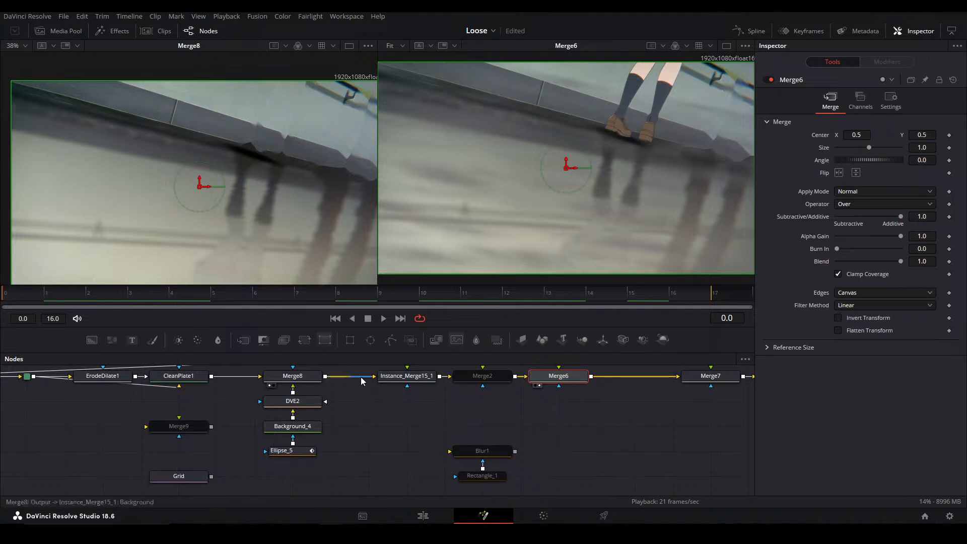
drag(370, 340, 282, 467)
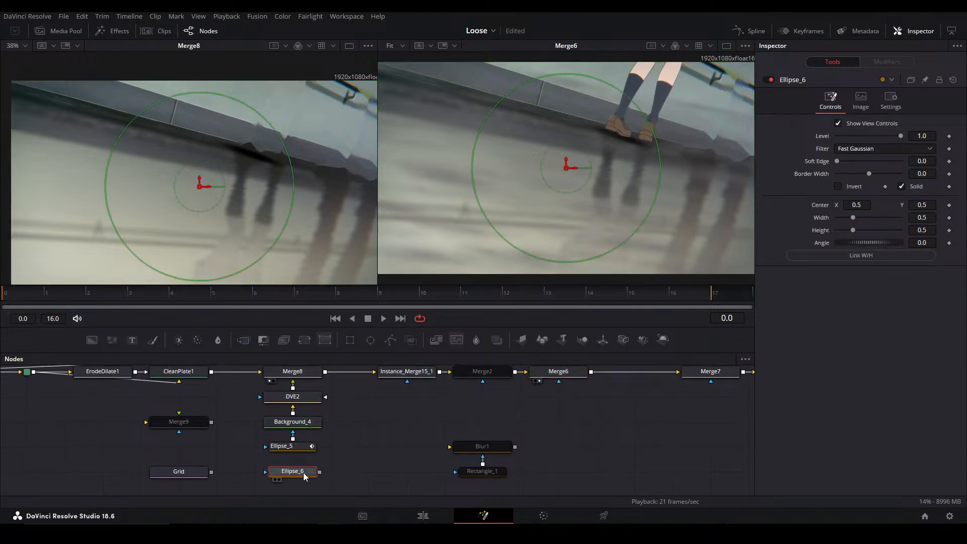
key(Delete)
key(ctrl+v)
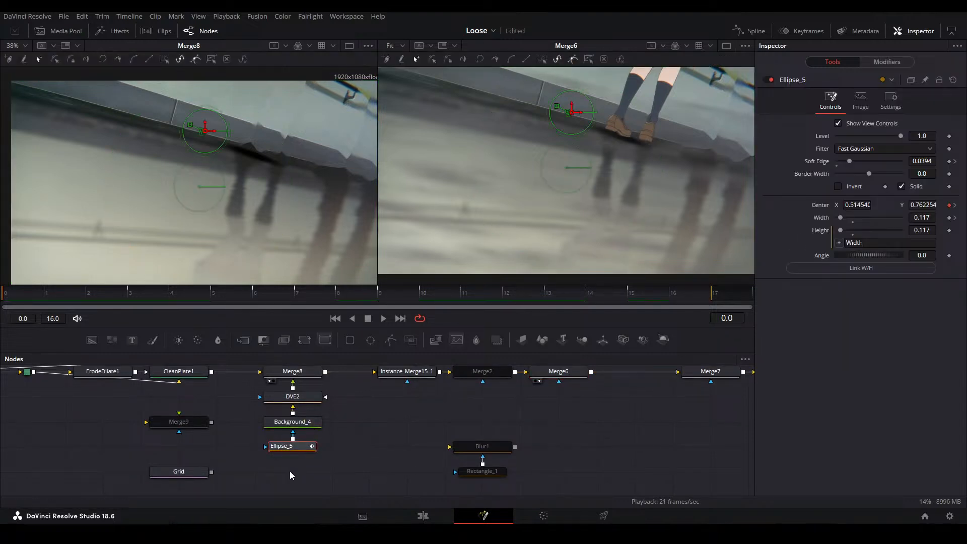
drag(315, 471, 293, 447)
At frame 3, move Ellipse_5_1's center to X 0.558658, Y 0.690911 and set its border width to -0.0285
click(126, 296)
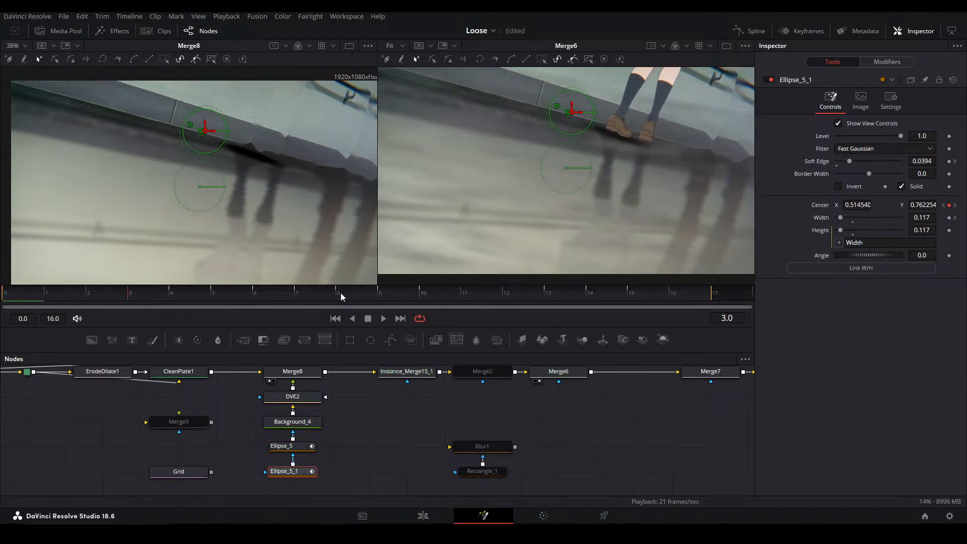
key(Right)
key(Left)
key(Left)
key(Right)
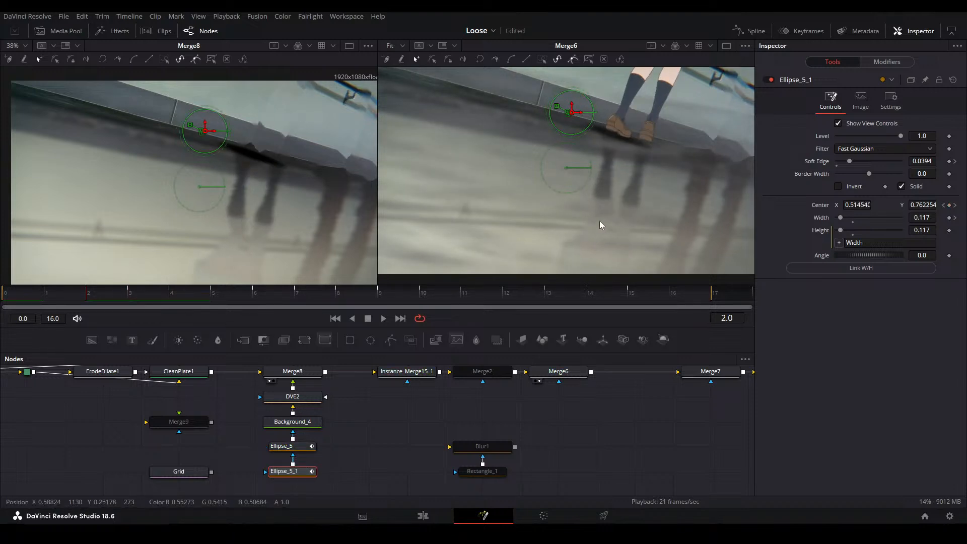
scroll(620, 117, up, 2)
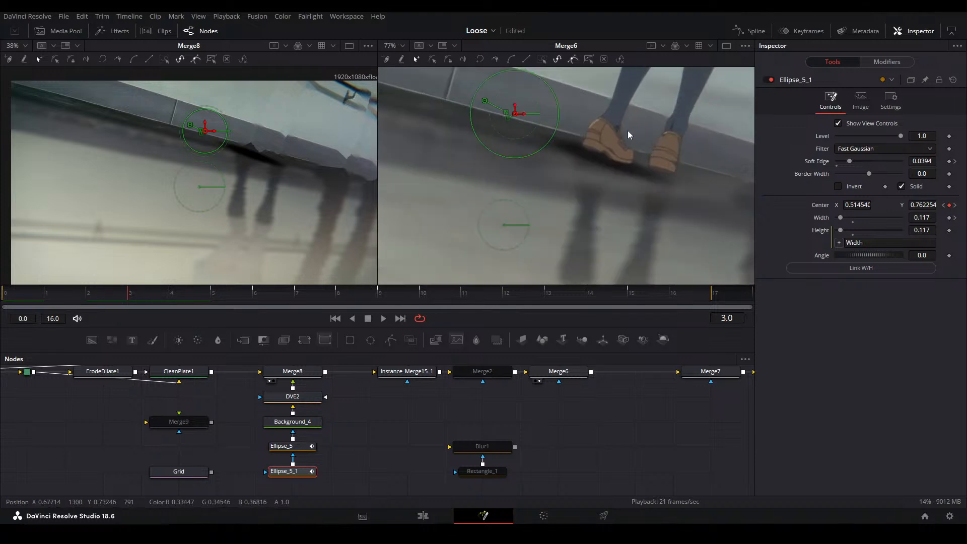
drag(540, 185, 588, 204)
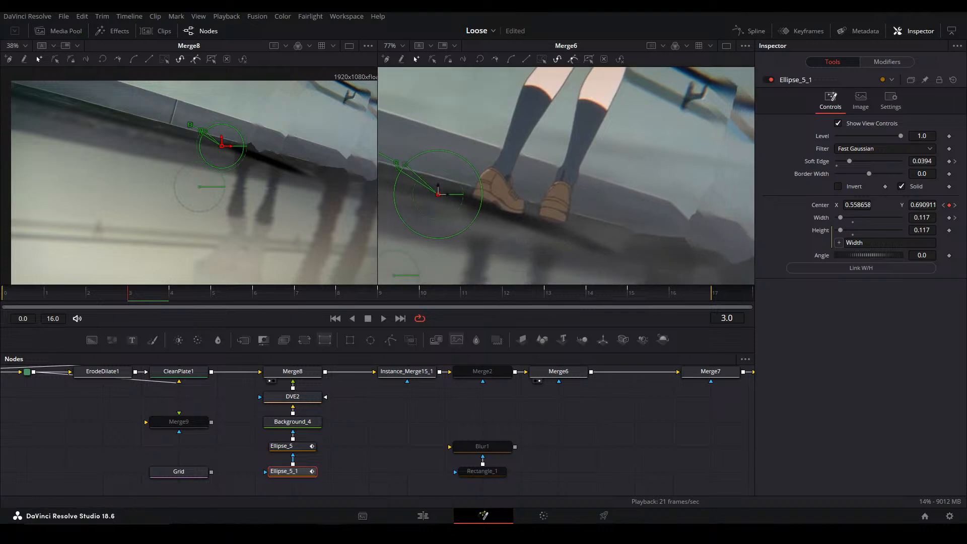
drag(929, 173, 914, 173)
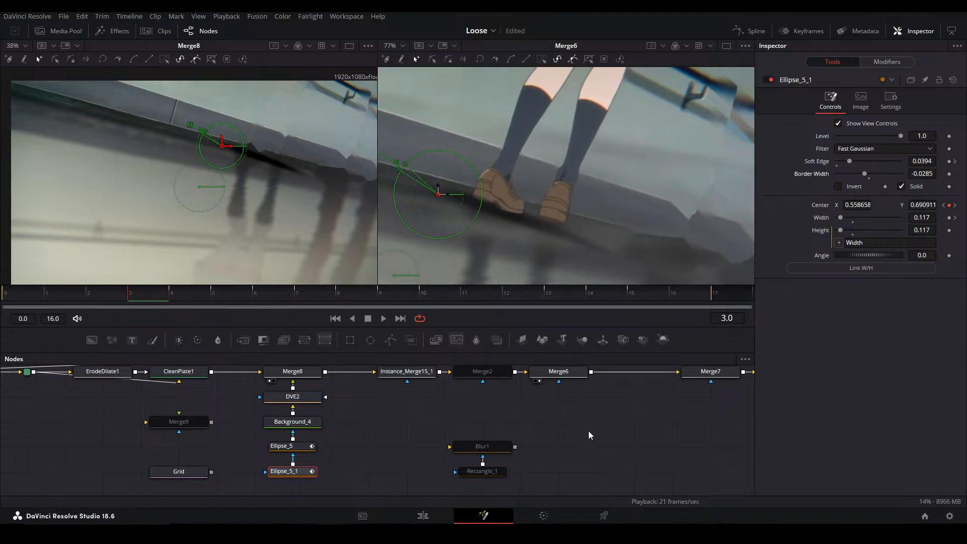
Step back and forth between frames 3 and 7 to examine how the contact shadow follows the feet
key(Right)
key(Right)
key(Left)
key(Right)
key(Right)
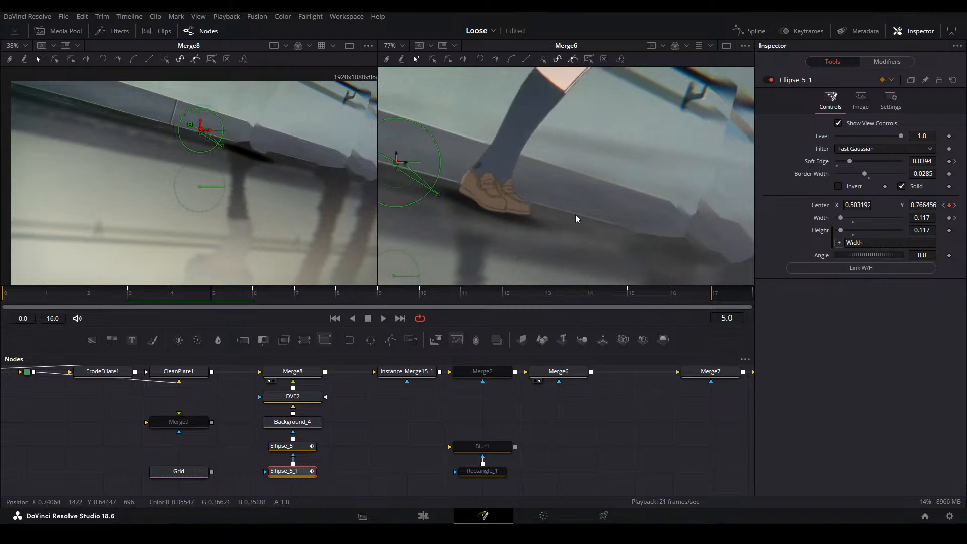
drag(600, 217, 663, 217)
key(Right)
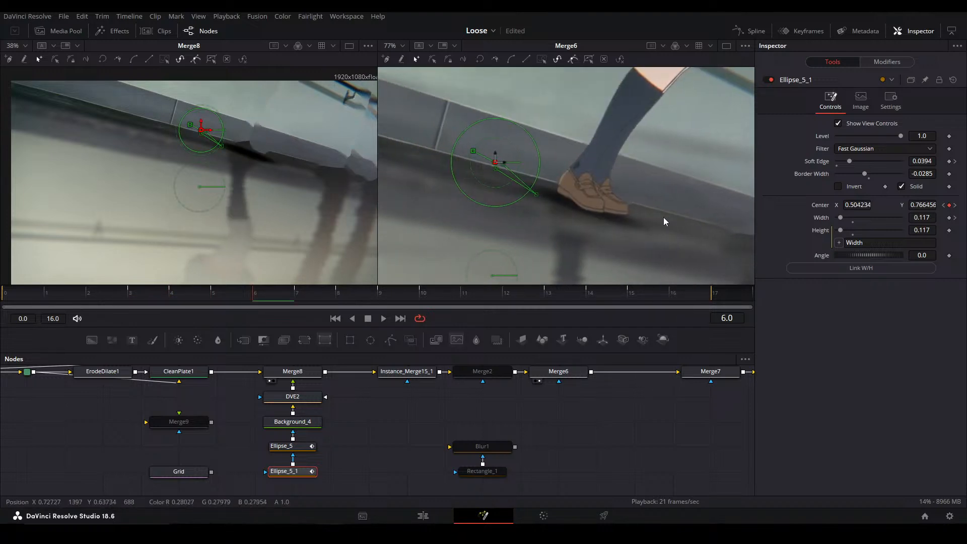
key(Left)
key(Left)
key(Left)
key(Left)
key(Left)
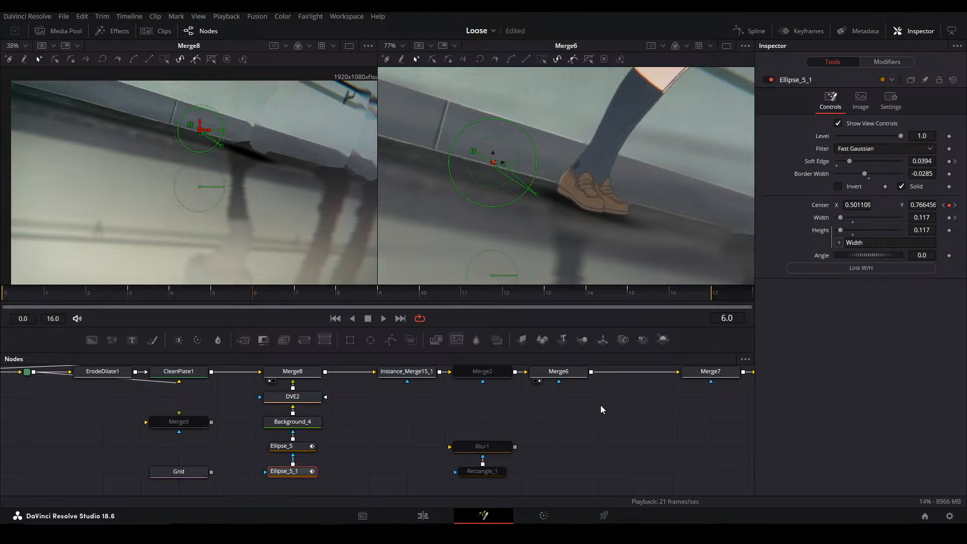
key(Right)
key(Right)
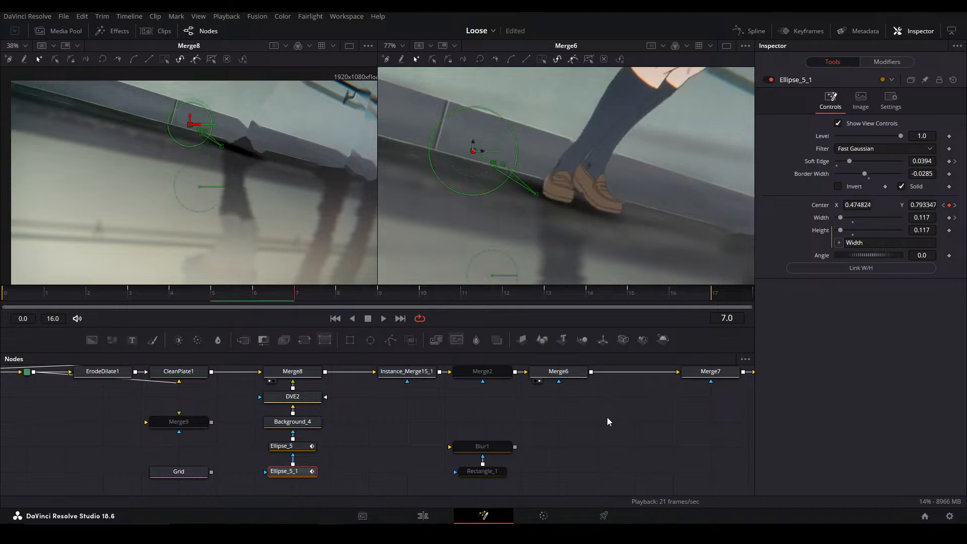
key(Left)
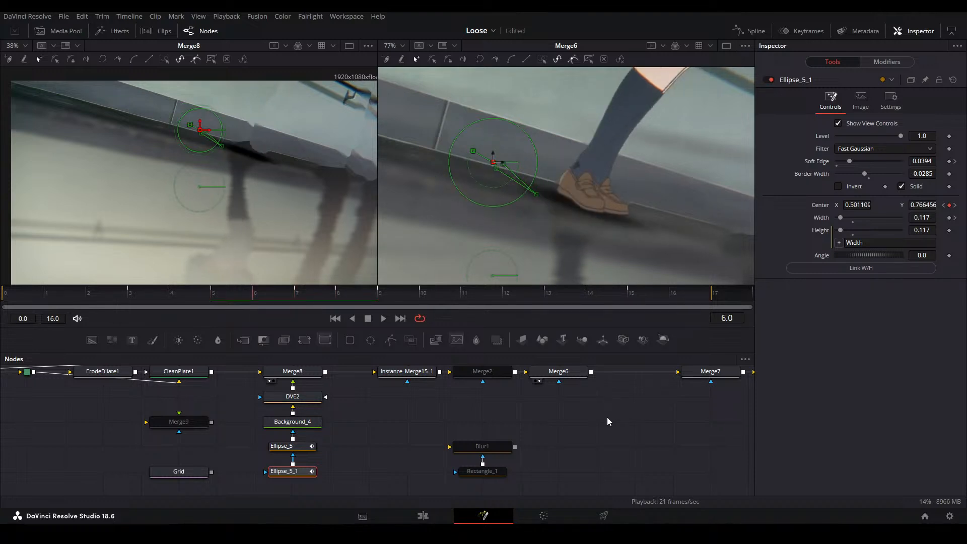
Set Ellipse_5_1's center to X 0.542824, Y 0.767347 at frame 7 and X 0.526824, Y 0.783347 at frame 8
drag(856, 202, 901, 204)
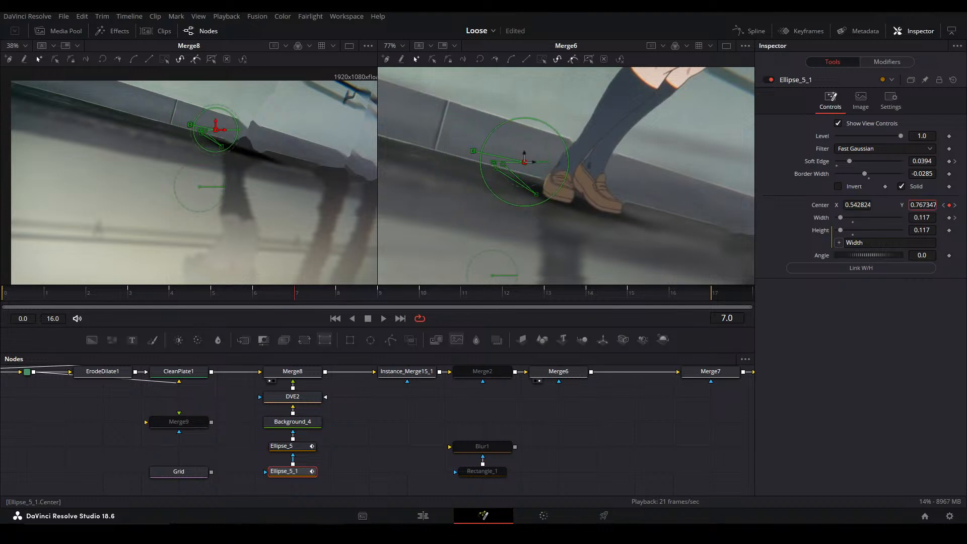
click(599, 433)
key(Right)
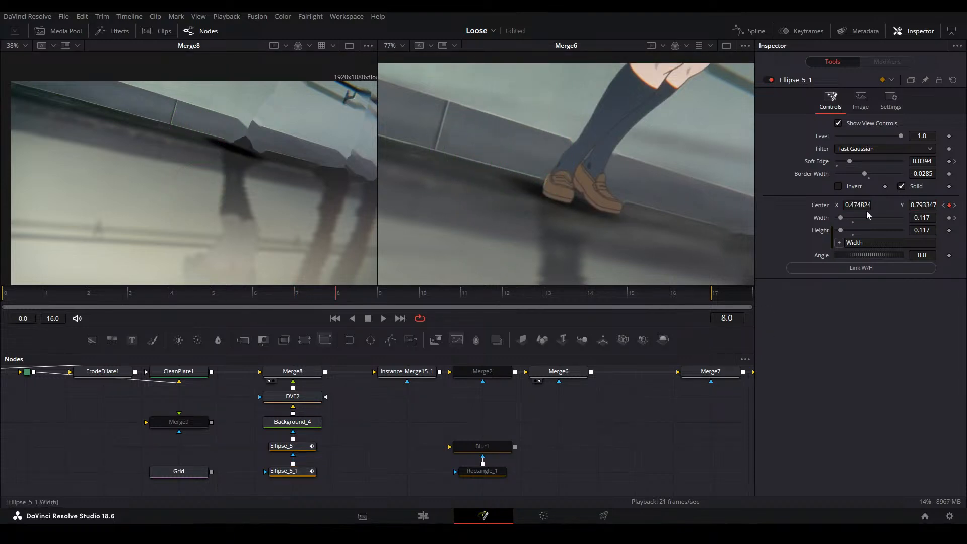
drag(857, 205, 903, 205)
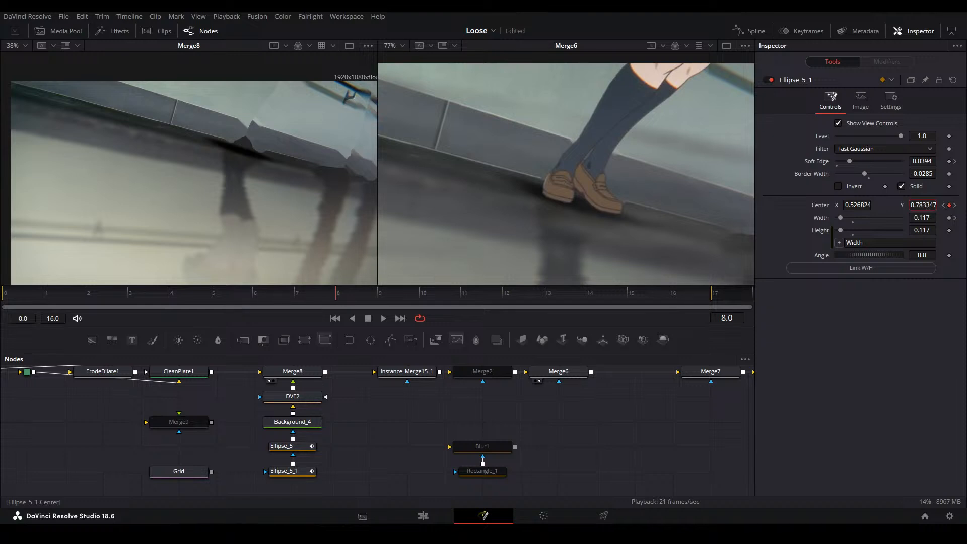
Set Ellipse_5_1's soft edge to 0.0938 at frame 9
click(619, 437)
key(Right)
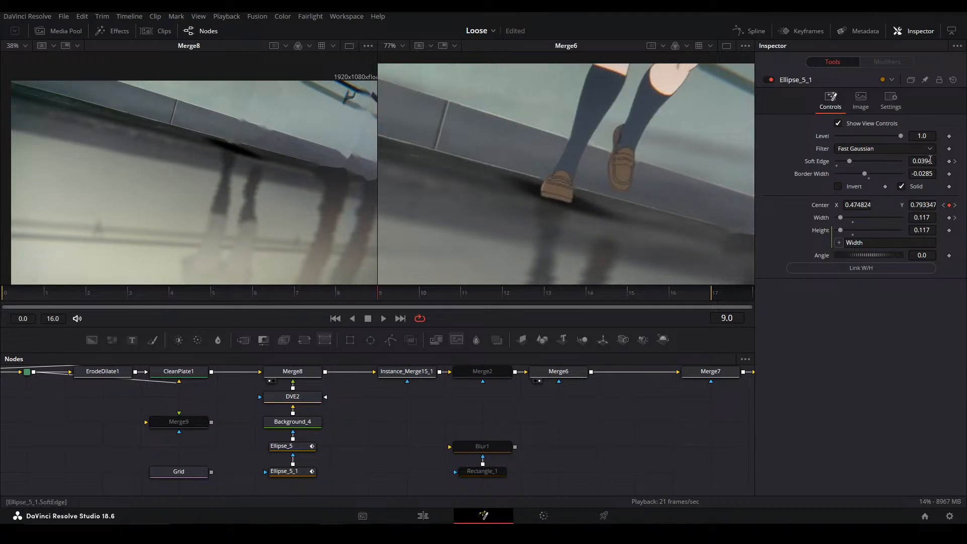
drag(929, 160, 952, 160)
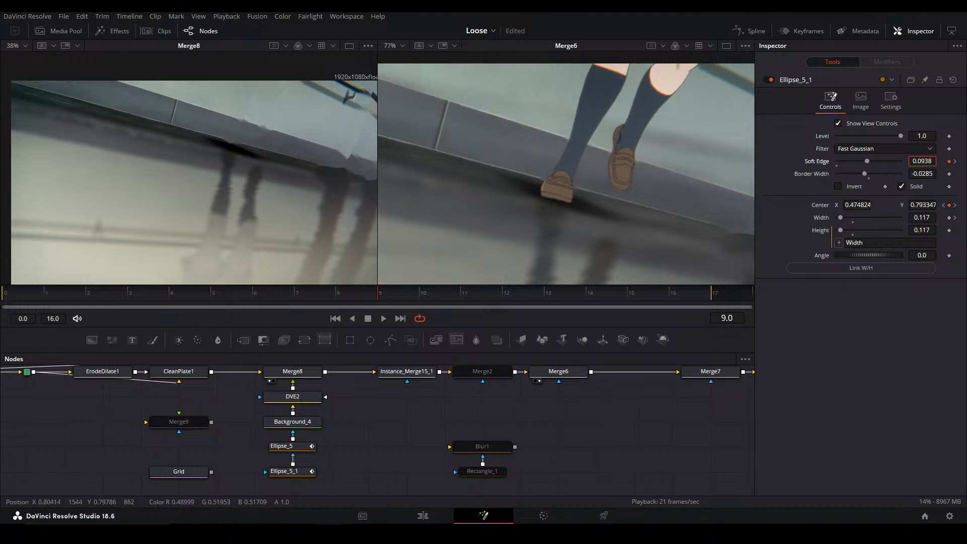
click(922, 217)
text(0)
key(Return)
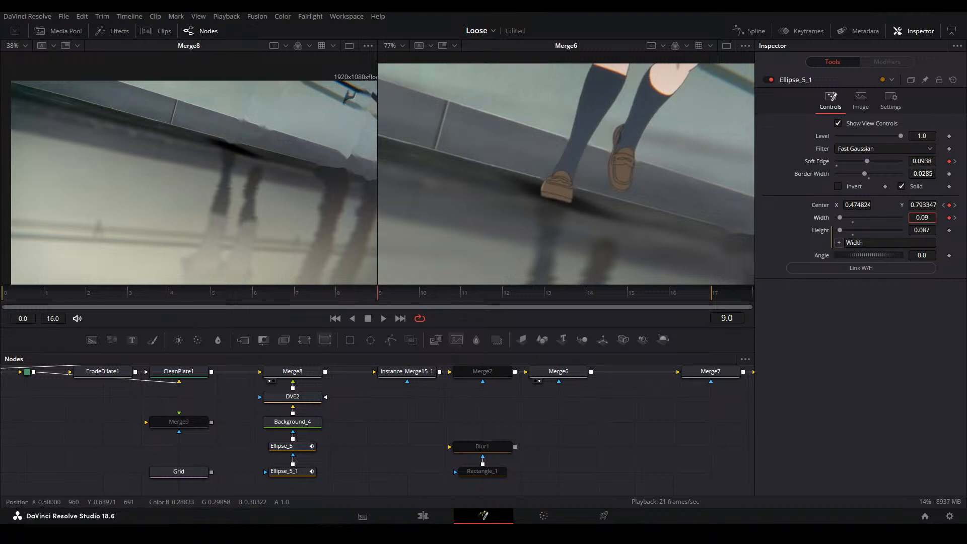
key(ctrl+z)
At frame 9, set Ellipse_5_1's width to 0 and its center X to 0.625824, and reset the border width to 0
key(Left)
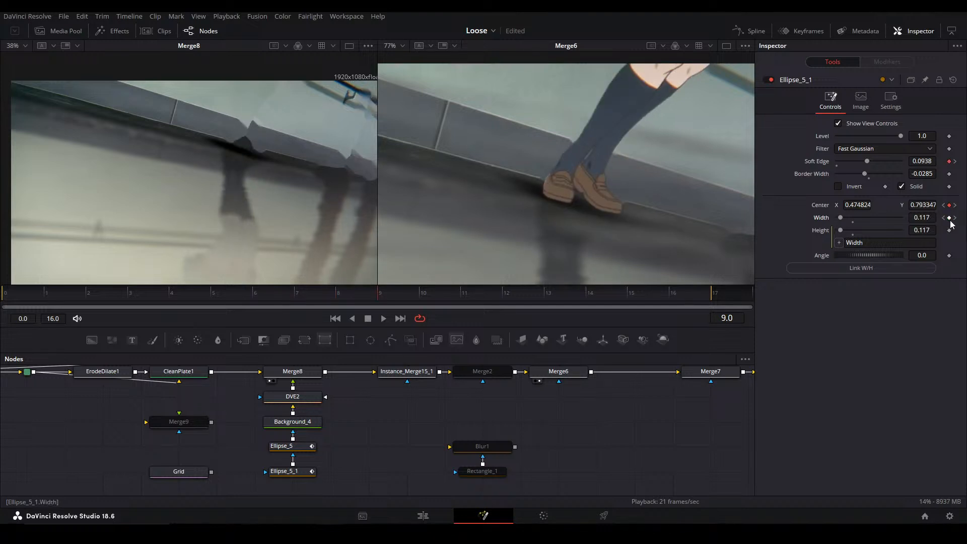
key(Right)
drag(927, 220, 909, 205)
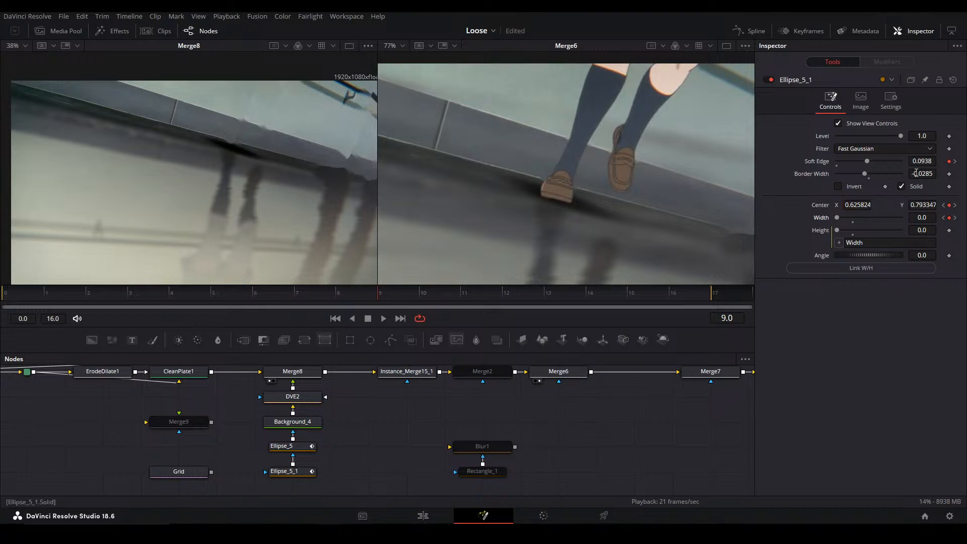
drag(869, 179, 871, 180)
drag(917, 205, 846, 205)
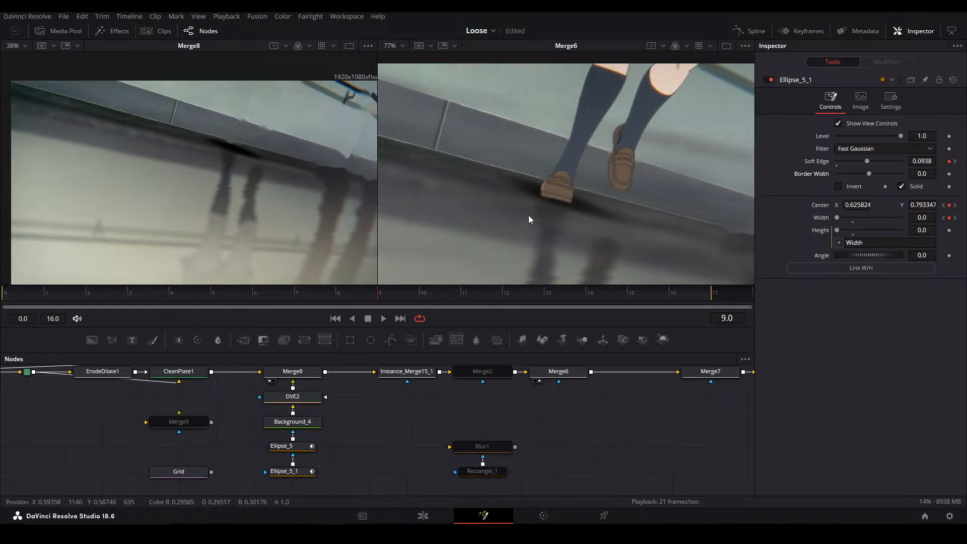
Try moving Ellipse_5_1's center to X 0.555636, Y 0.675769 at frame 9, and undo the move
scroll(536, 225, down, 6)
drag(564, 204, 578, 182)
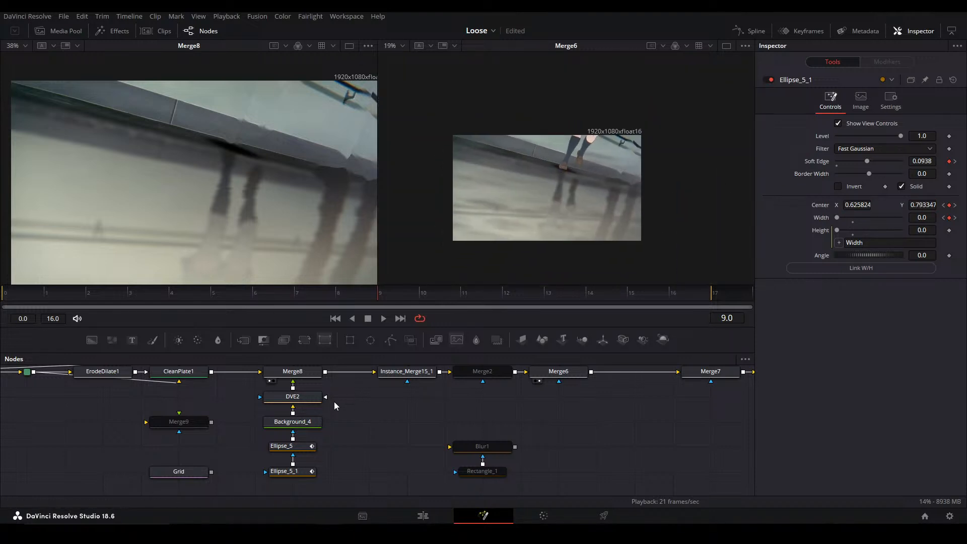
click(297, 471)
scroll(575, 160, up, 8)
scroll(549, 172, down, 3)
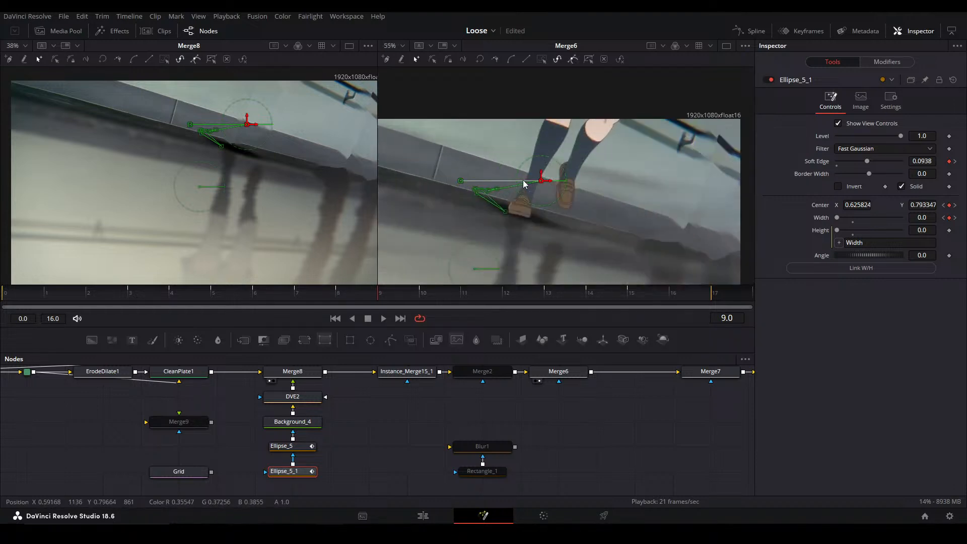
drag(582, 219, 530, 270)
scroll(571, 211, down, 3)
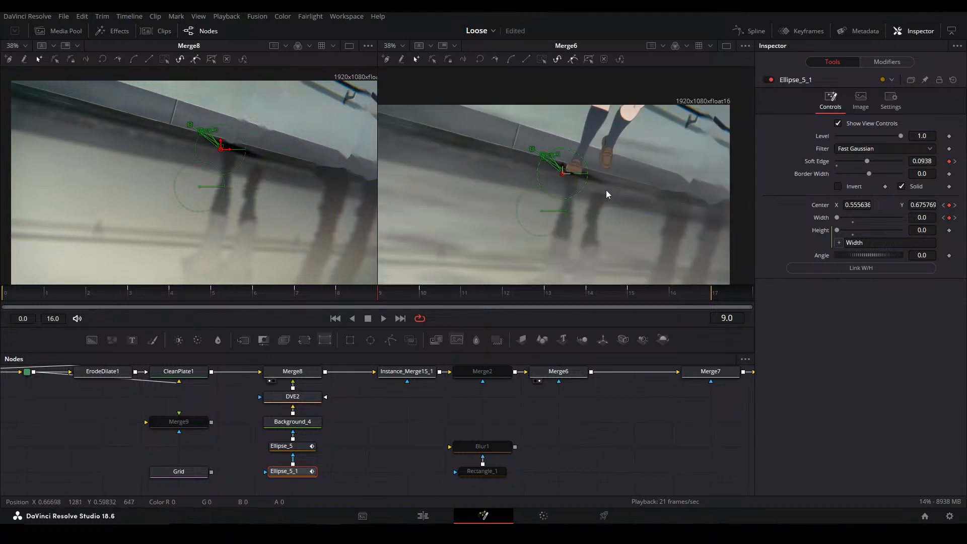
scroll(602, 238, down, 3)
key(ctrl+z)
At frame 9, set Ellipse_5_1's width to 0.096 and center to X 0.569585, Y 0.808473, and reposition the ellipse at frame 10
drag(922, 218, 946, 218)
scroll(564, 195, up, 5)
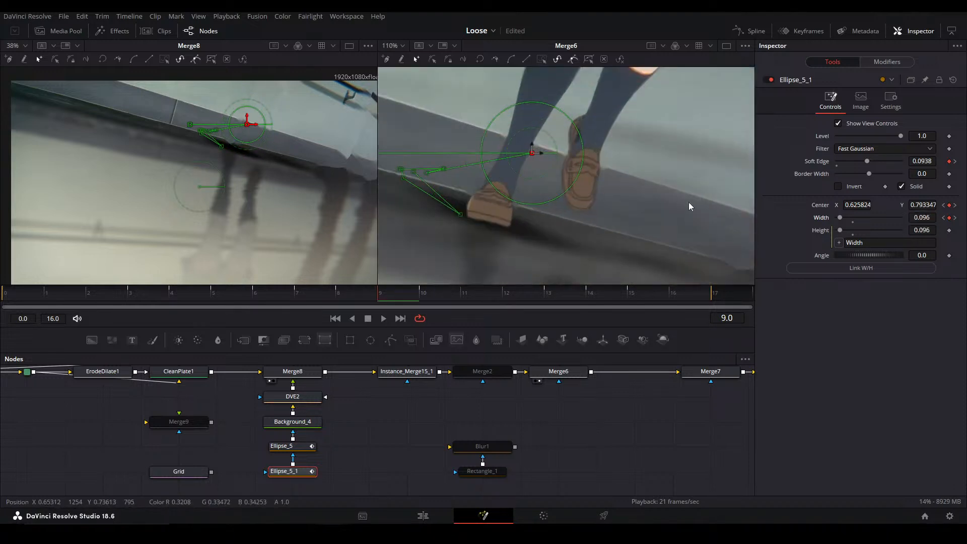
drag(586, 218, 528, 213)
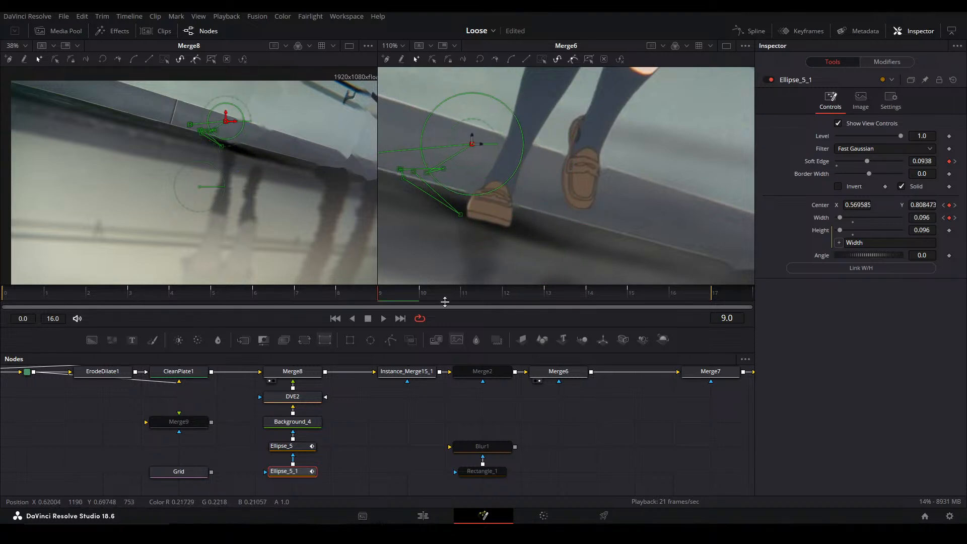
click(431, 291)
drag(550, 222, 643, 216)
Set Ellipse_5_1's soft edge to 0.1197 at frame 11 and compare the neighbouring frames
click(479, 295)
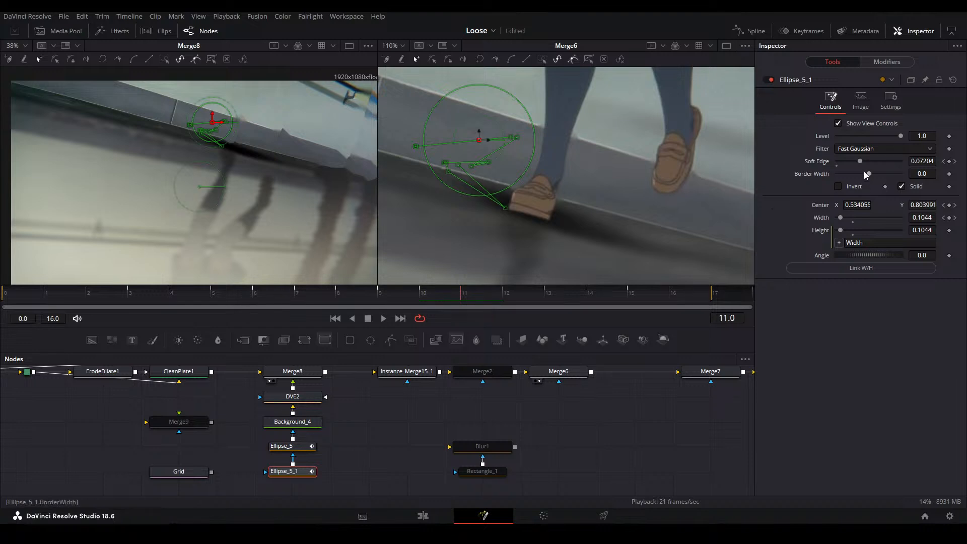
drag(859, 165, 872, 165)
click(509, 298)
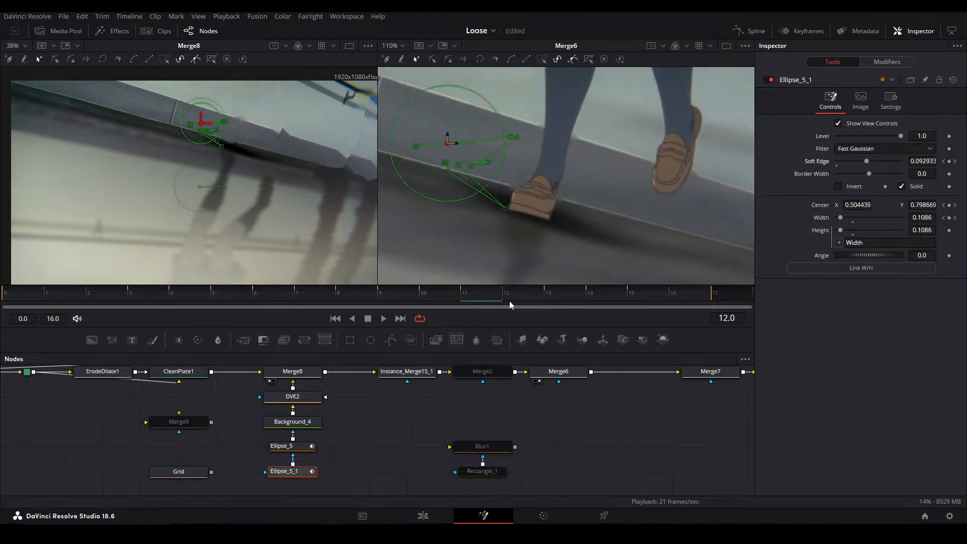
click(561, 297)
click(469, 294)
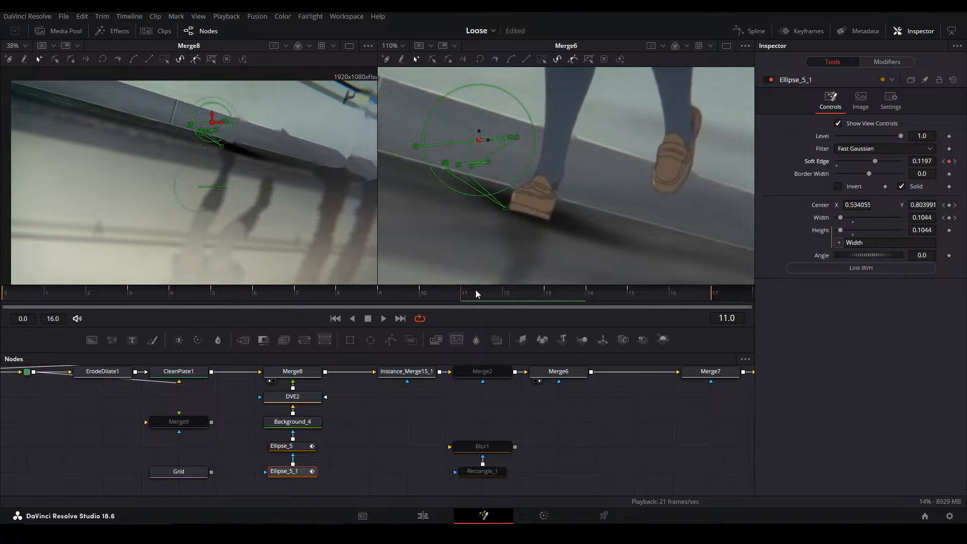
scroll(547, 216, down, 2)
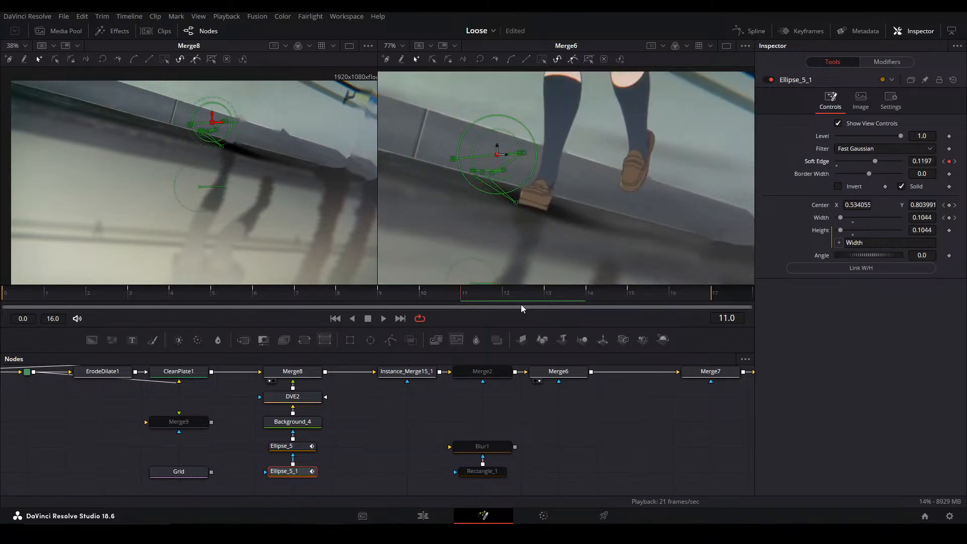
At frame 13, set Ellipse_5_1's center to X 0.338824, Y 0.642347 and its soft edge to 0.087566
click(551, 298)
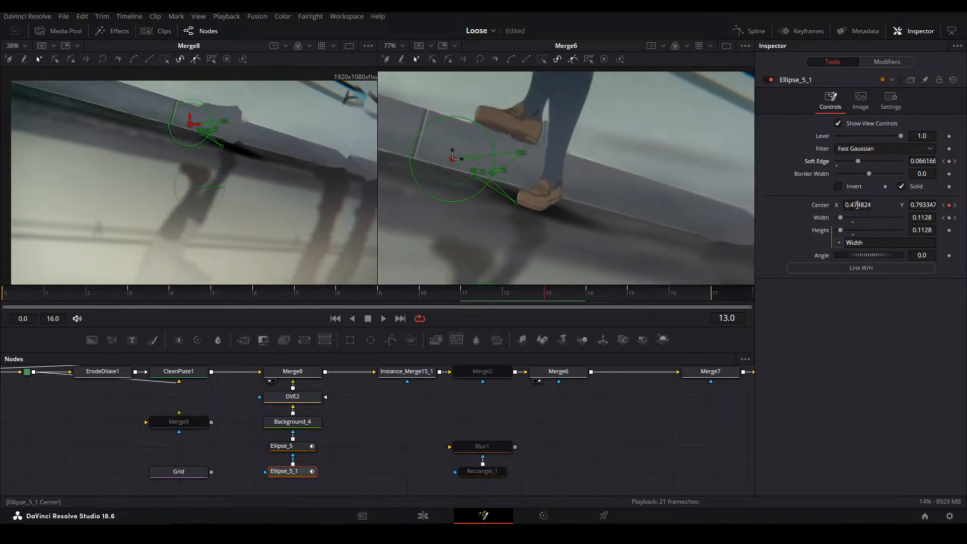
click(514, 298)
click(570, 292)
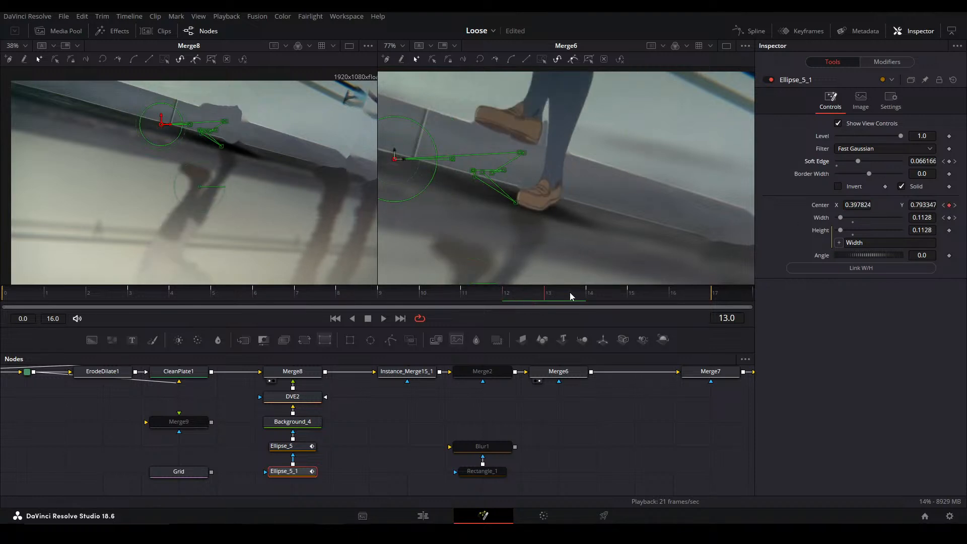
drag(922, 205, 830, 205)
drag(921, 160, 929, 159)
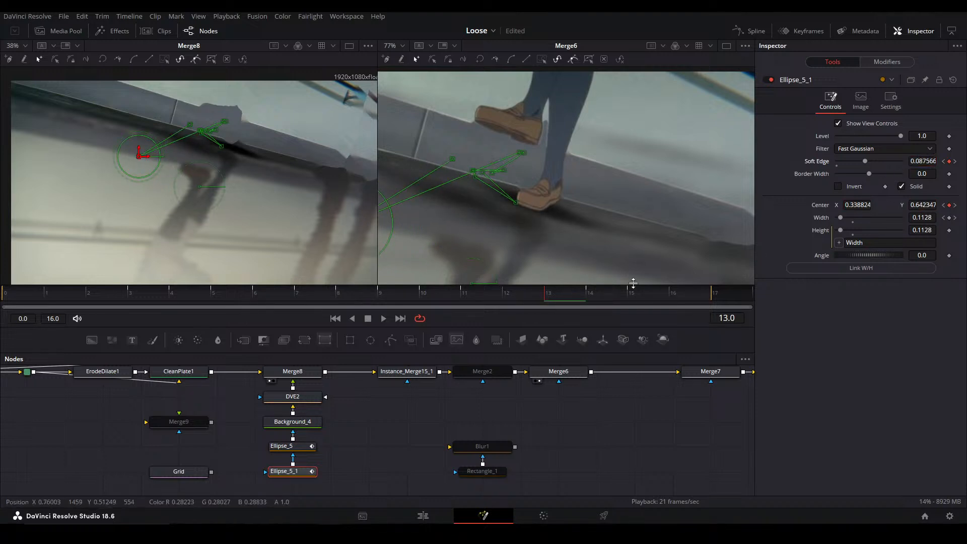
At frame 14, remove Ellipse_5_1's center and width keyframes, move the ellipse down and left, and raise its soft edge
click(592, 298)
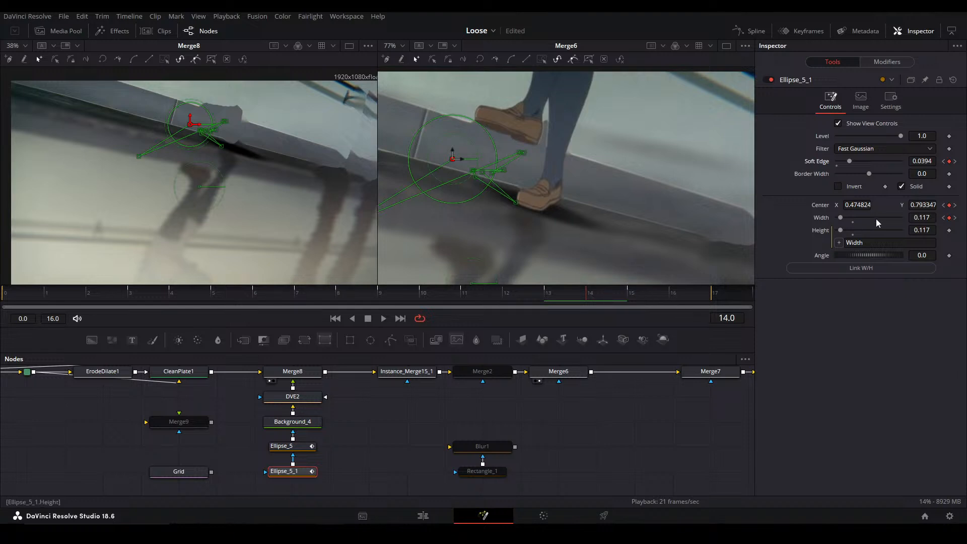
click(949, 205)
click(950, 218)
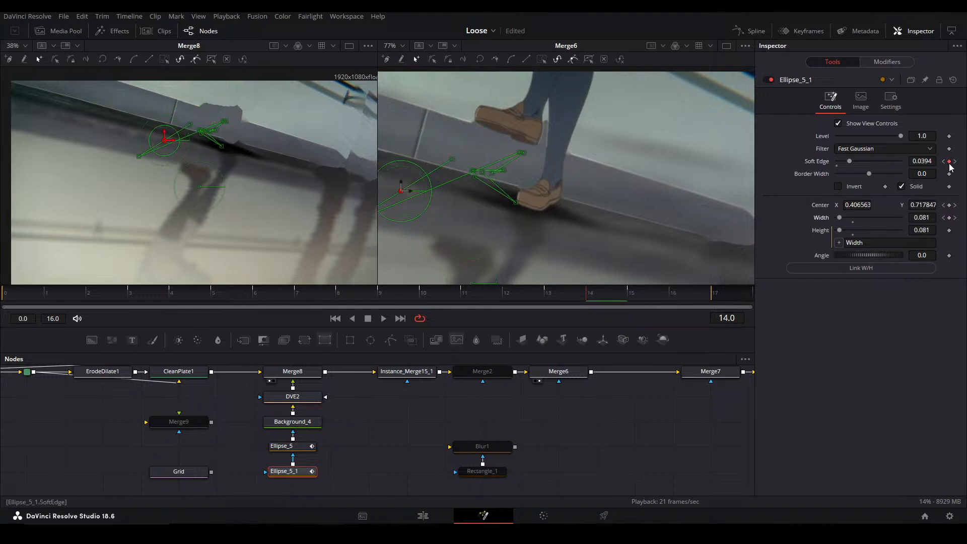
drag(594, 195, 553, 252)
drag(922, 161, 934, 161)
At frame 15, set Ellipse_5_1's center to X 0.262478, Y 0.532129 and its soft edge to 0.0457
click(639, 297)
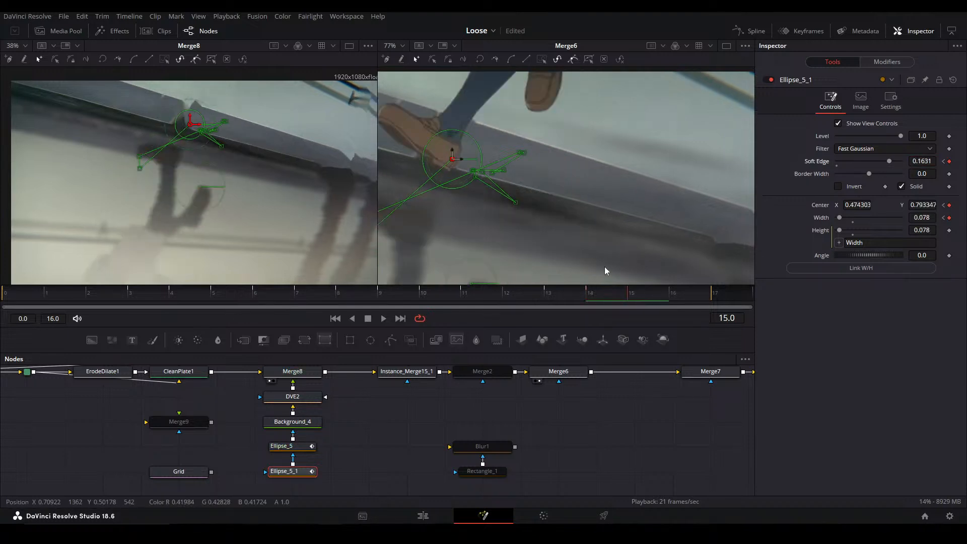
scroll(522, 220, down, 2)
drag(577, 219, 489, 260)
drag(894, 162, 851, 161)
drag(505, 214, 486, 227)
Fit the Merge6 view and play back the walk to check the animated contact shadow
scroll(419, 176, up, 3)
key(ctrl+f)
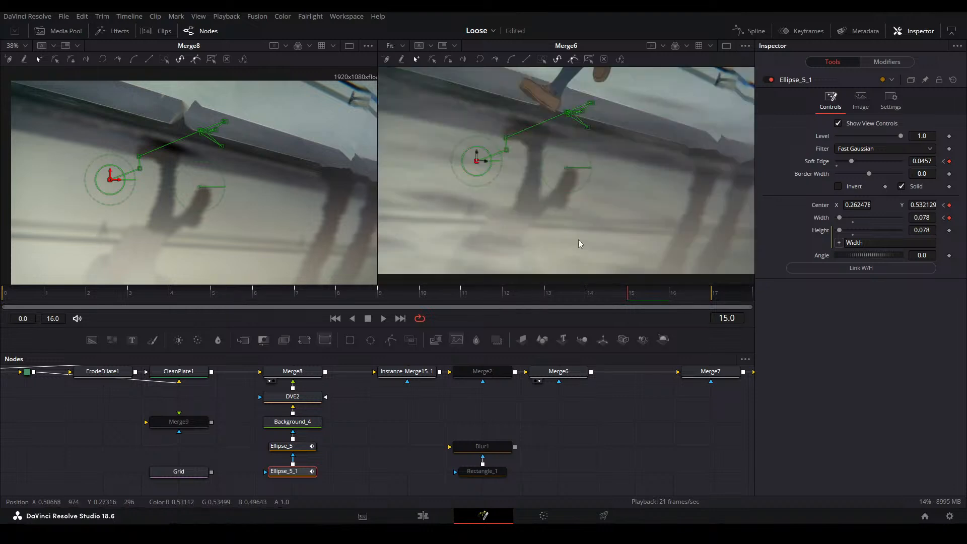
key(space)
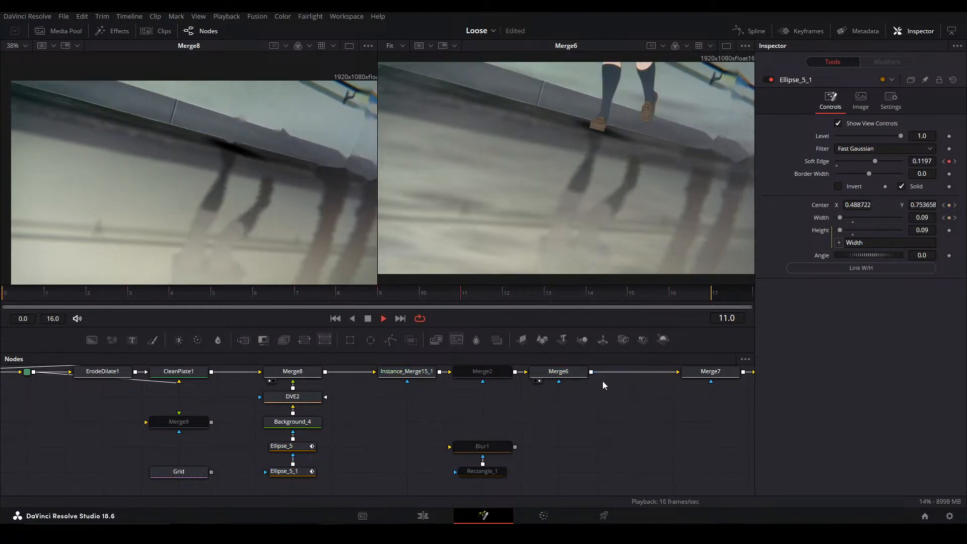
key(space)
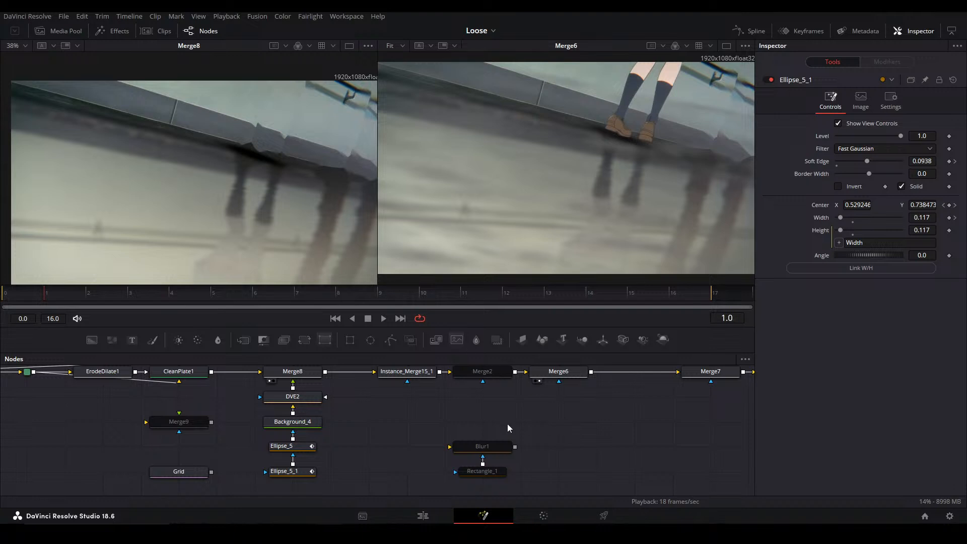
View the successive merge results from Merge8 through the last Instance_Merge15 to examine how each reflection layer composites
scroll(525, 424, up, 2)
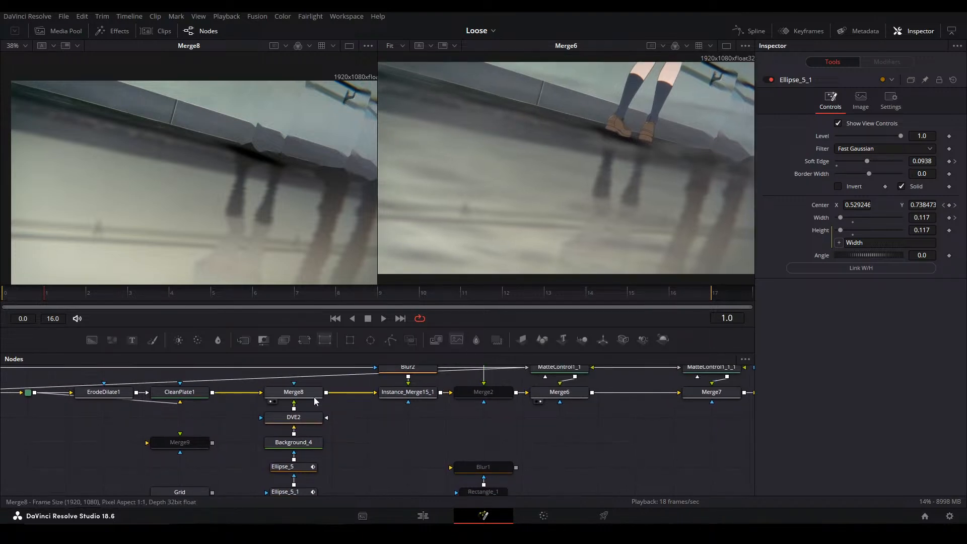
click(422, 393)
click(559, 391)
drag(626, 419, 367, 420)
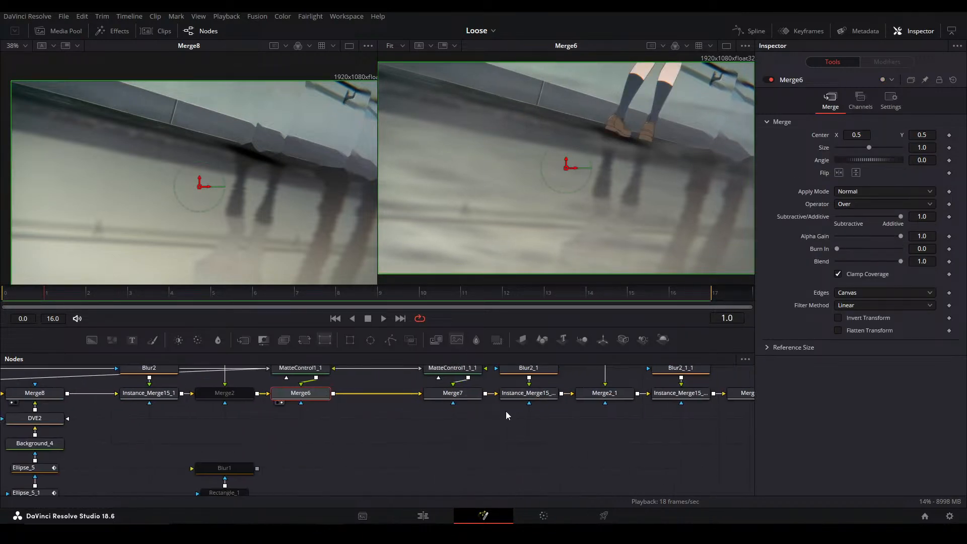
click(453, 393)
click(529, 392)
scroll(667, 431, up, 2)
drag(668, 432, 481, 427)
click(440, 412)
click(516, 412)
Compare the composite with Merge2_1_1 disabled and enabled, and set that merge's blend to 0.354
click(616, 412)
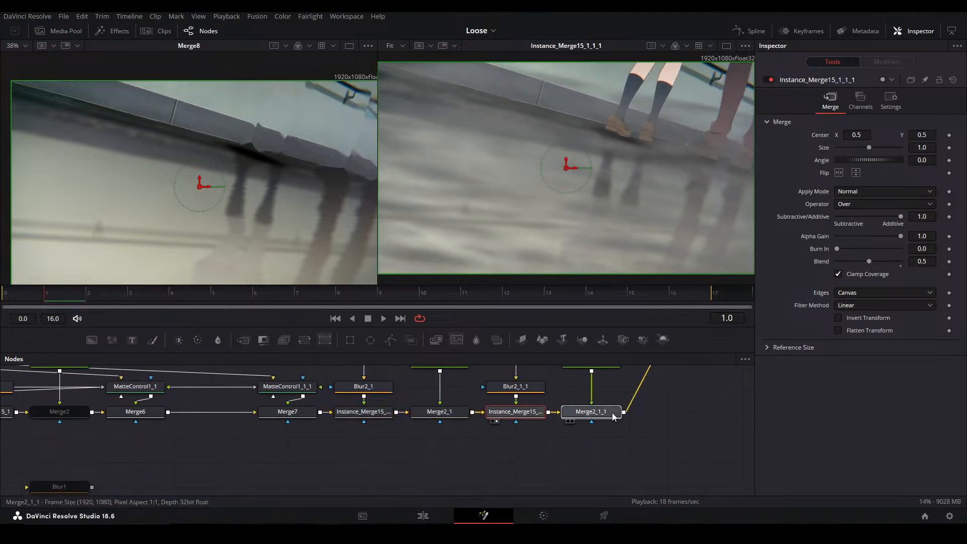
key(ctrl+p)
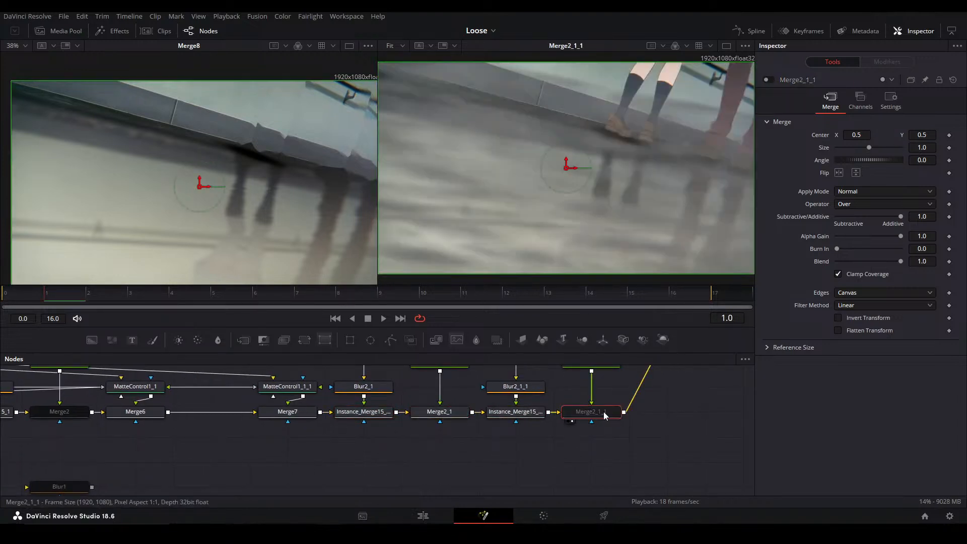
drag(604, 415, 577, 467)
key(ctrl+p)
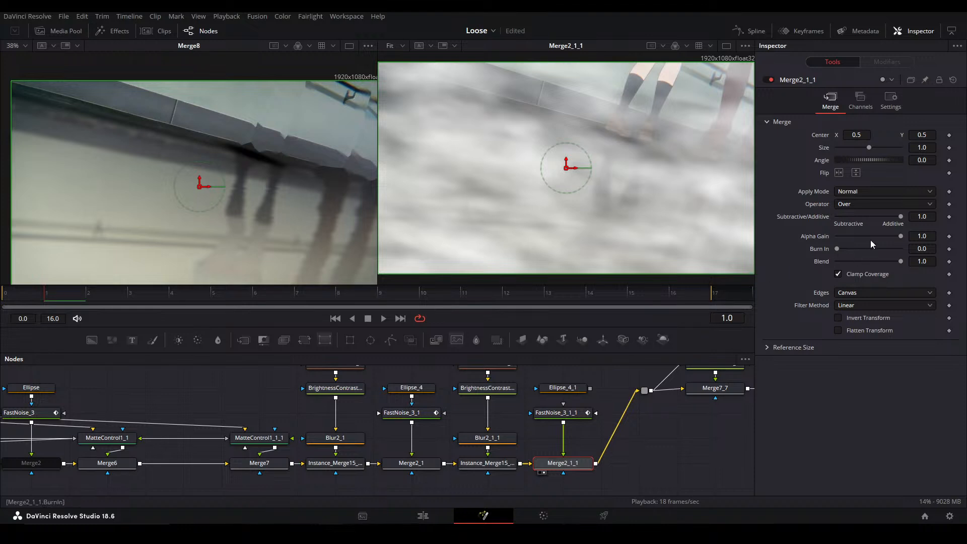
drag(897, 254, 847, 257)
drag(846, 261, 859, 262)
Add a Blur node between FastNoise_3_1_1 and Merge2_1_1 with a blur size of 35.6
drag(574, 388, 558, 406)
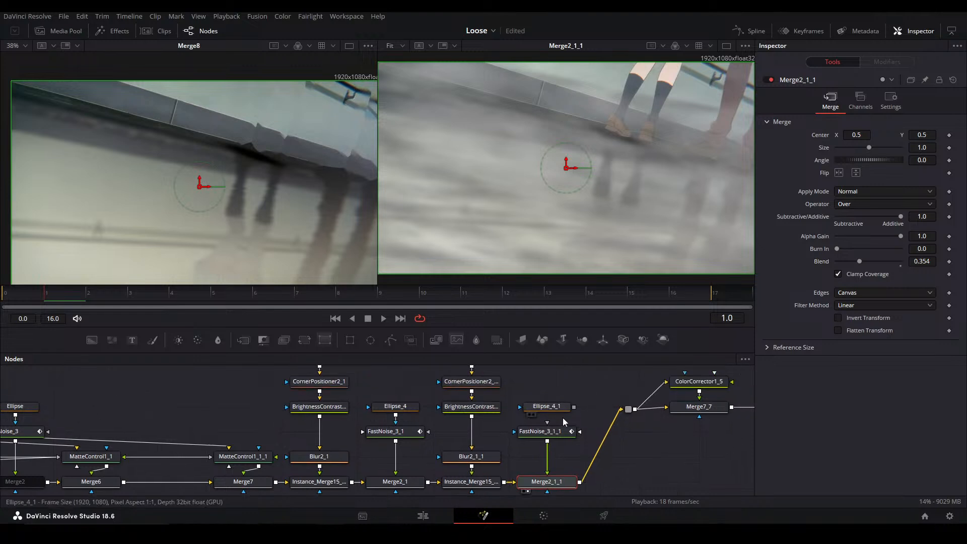
click(546, 435)
click(218, 340)
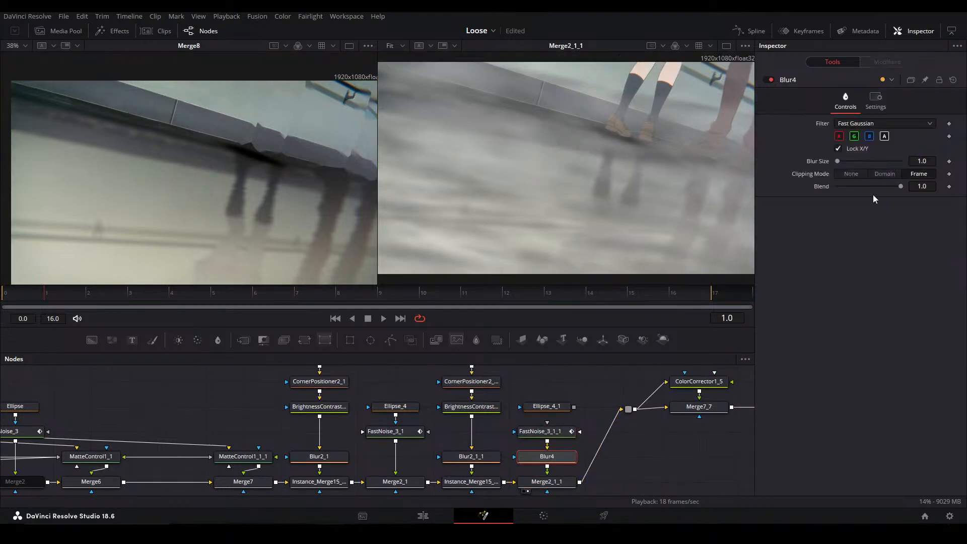
drag(918, 161, 946, 161)
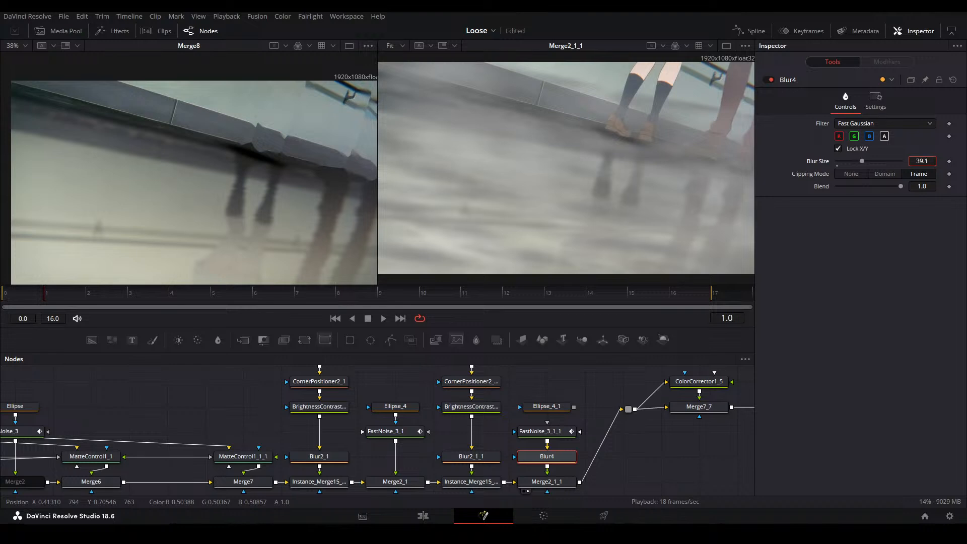
Play back the composite to check the blurred noise over the reflections
drag(590, 406, 402, 408)
drag(573, 402, 500, 400)
click(524, 443)
key(space)
key(space)
Sample the curb's dark shadow from the Merge8 view as Background_4's color: red 0.120483, green 0.137817, blue 0.147216
drag(307, 439, 566, 368)
scroll(697, 120, up, 2)
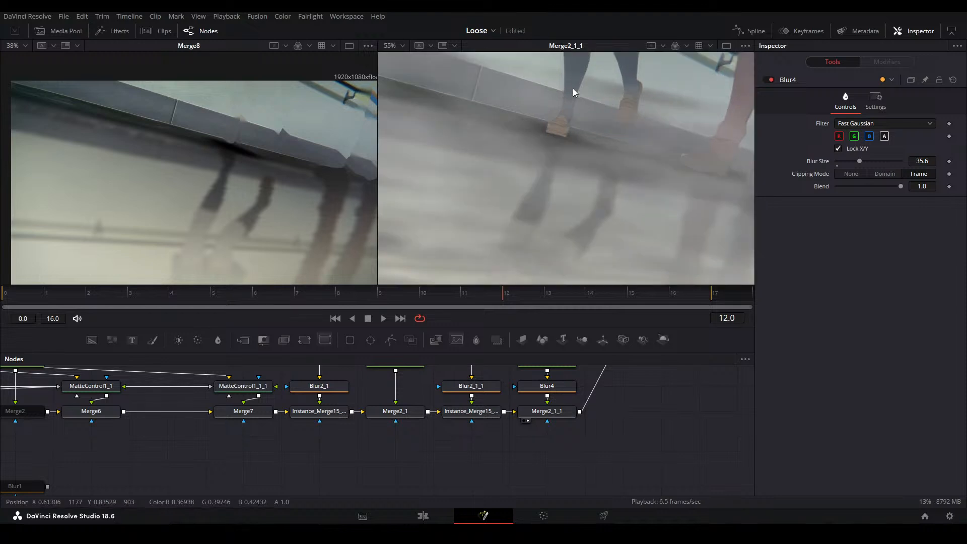
drag(279, 424, 605, 434)
scroll(221, 143, up, 5)
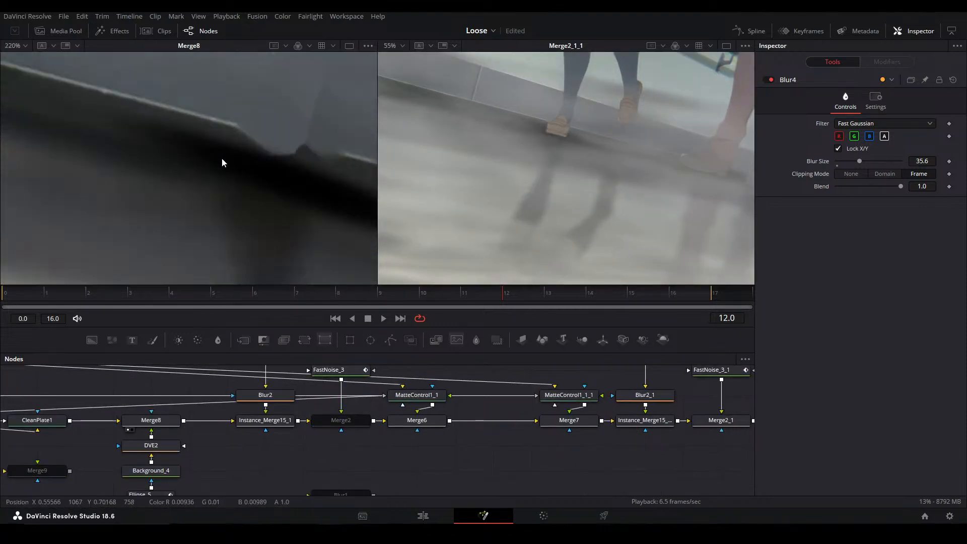
scroll(247, 181, down, 1)
drag(69, 443, 252, 392)
click(315, 411)
drag(895, 197, 147, 101)
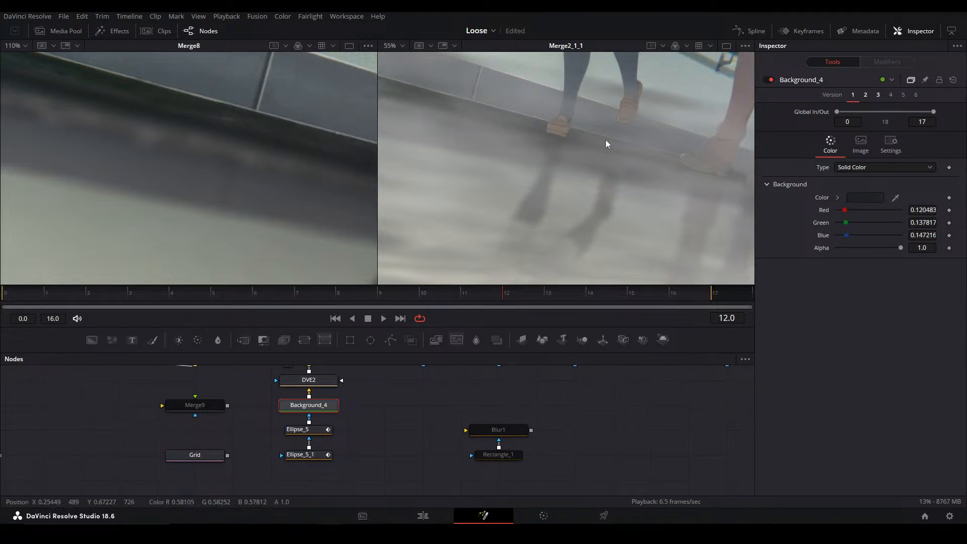
Play back the full composite and examine the recolored contact shadow closely at frame 7 in the Merge8 view
key(ctrl+f)
click(580, 404)
key(space)
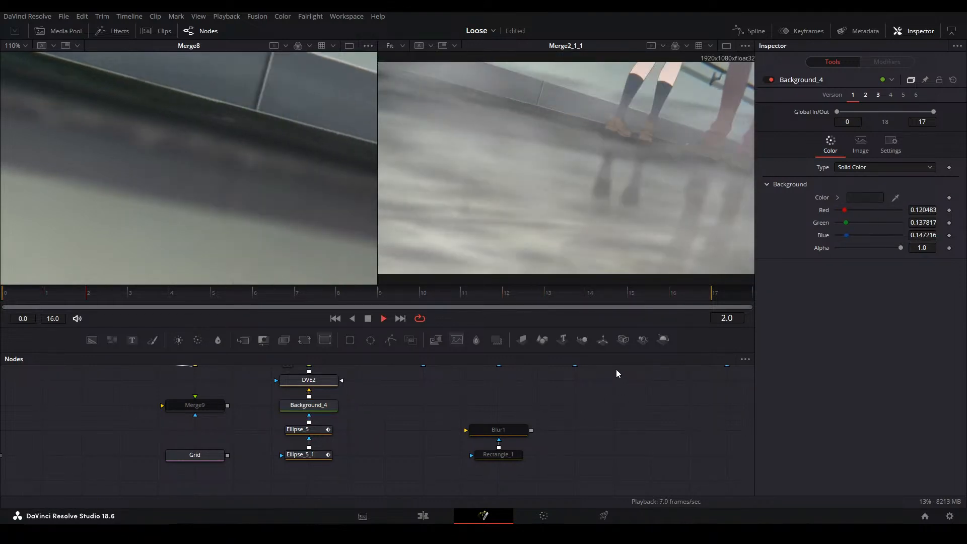
key(space)
scroll(242, 136, down, 5)
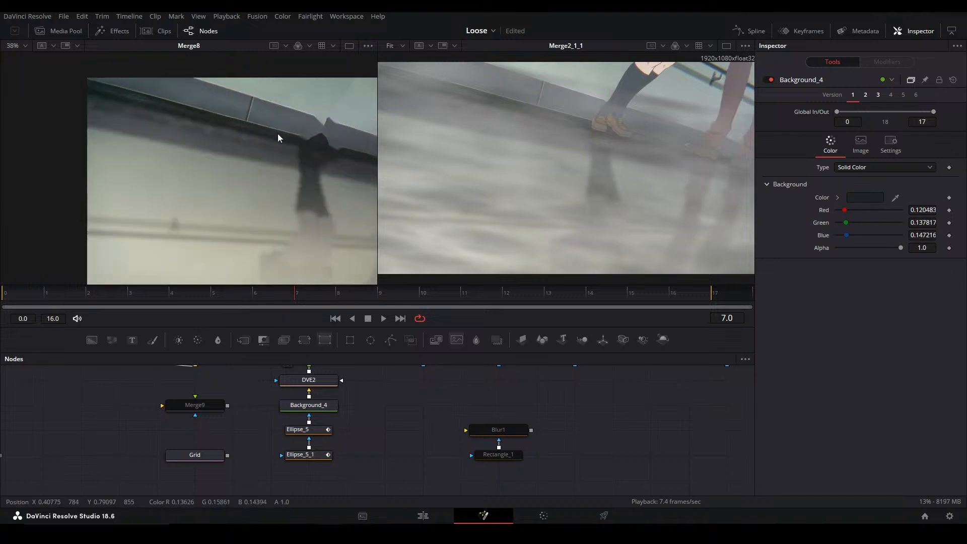
drag(134, 167, 109, 134)
scroll(109, 134, up, 3)
drag(105, 173, 264, 212)
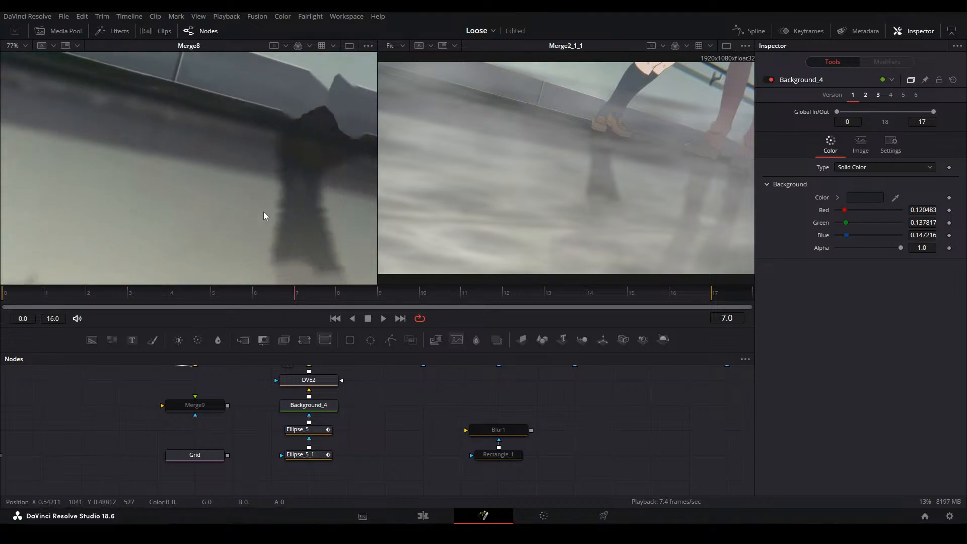
key(ctrl+f)
key(space)
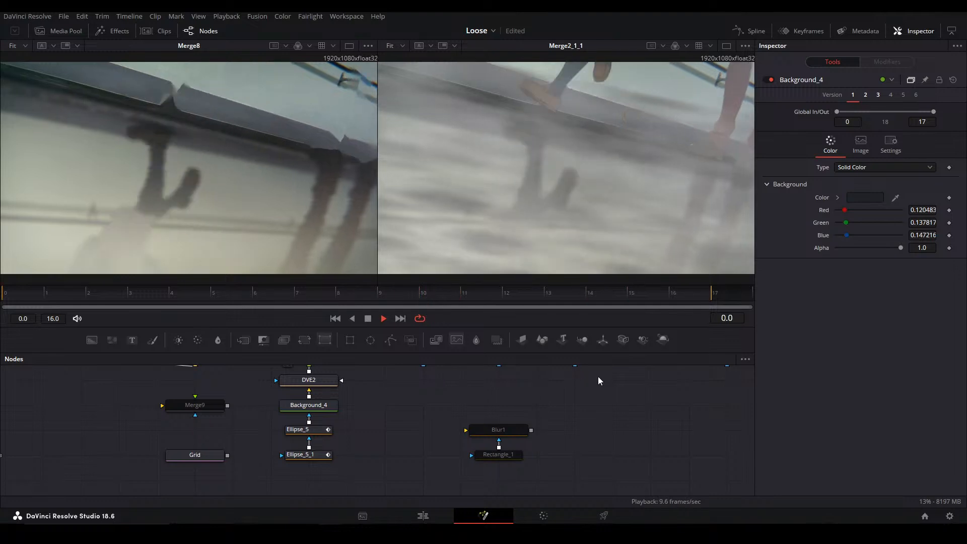
Inspect the red, green and blue channels of the Merge2_1_1 result at frame 11
key(r)
drag(591, 193, 579, 188)
key(g)
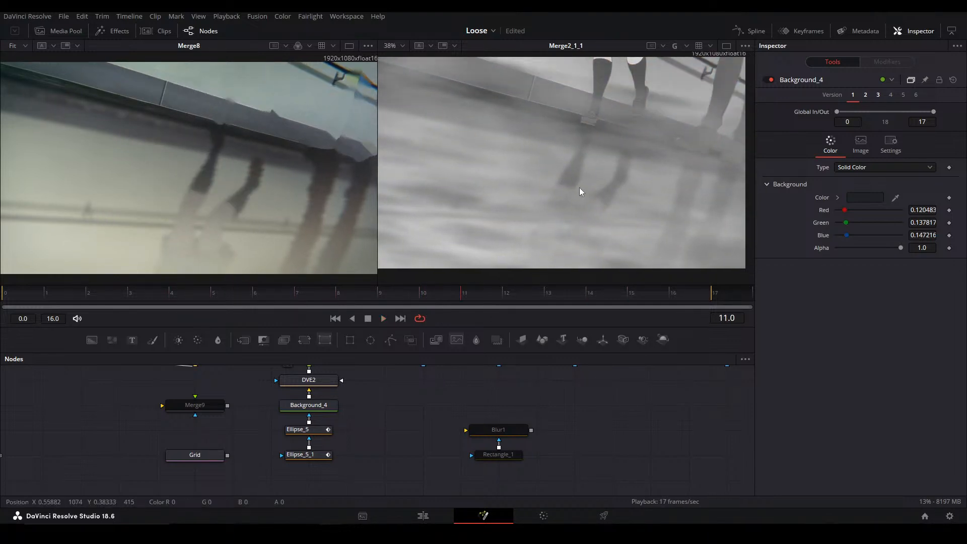
key(b)
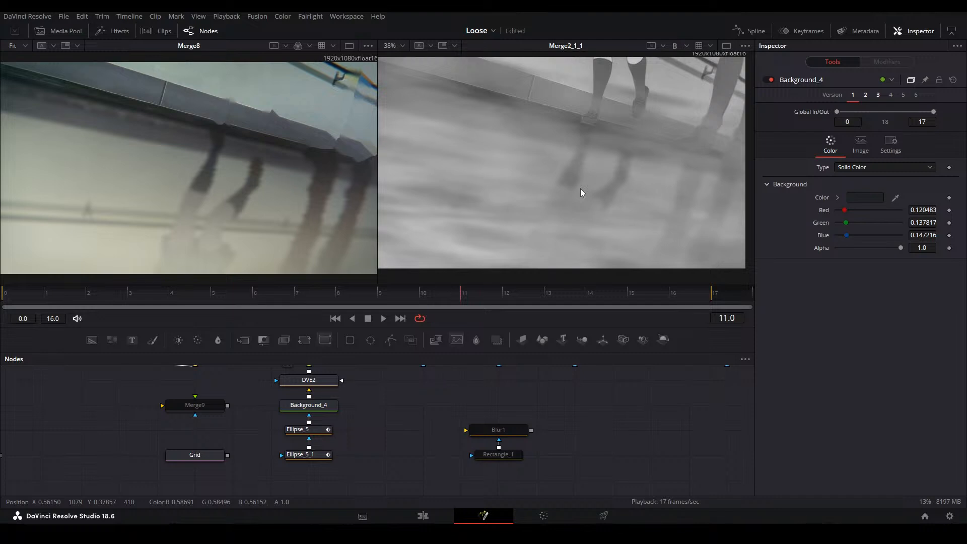
Return to the full-color display, play back the composite, and view Merge7_7's output at frame 12 fitted in the second viewer
key(c)
drag(695, 427, 294, 423)
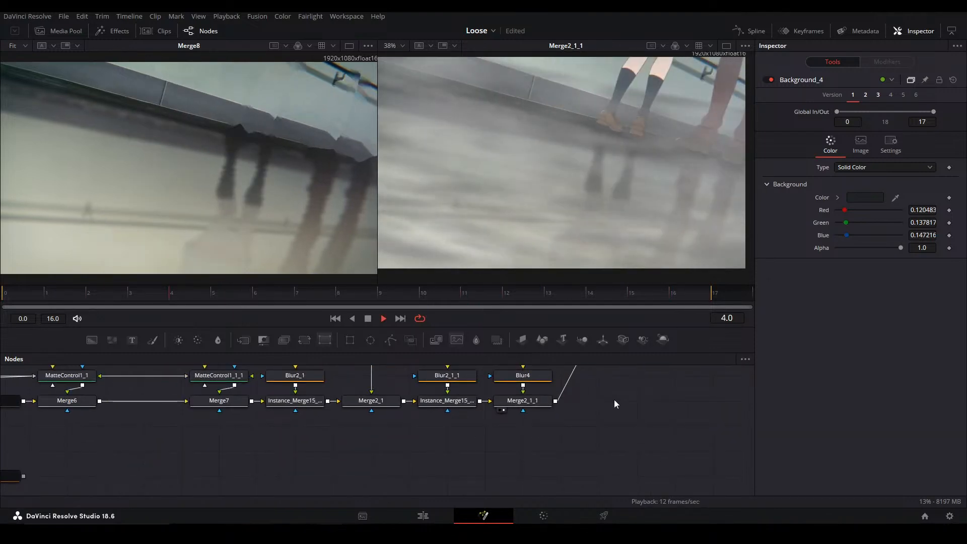
drag(615, 400, 342, 543)
click(452, 443)
key(2)
click(507, 464)
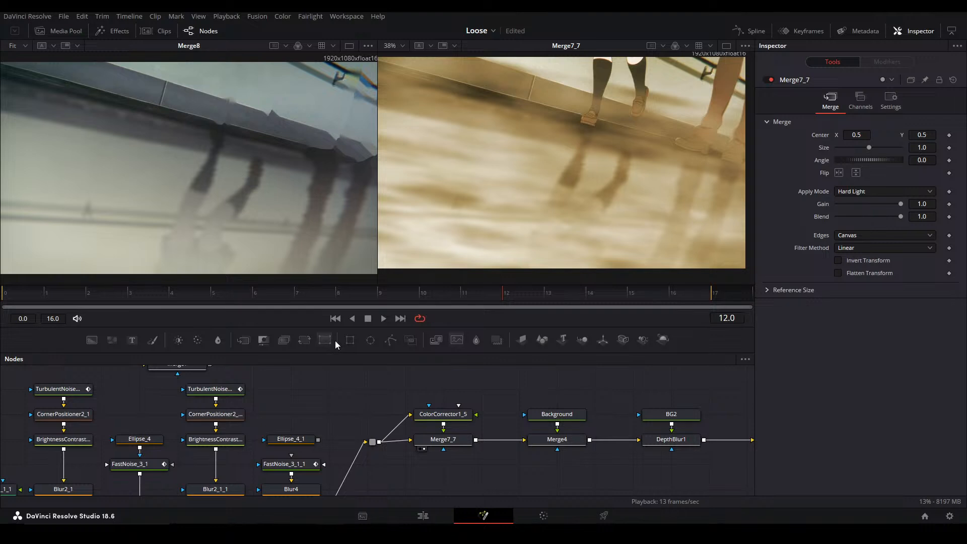
key(ctrl+f)
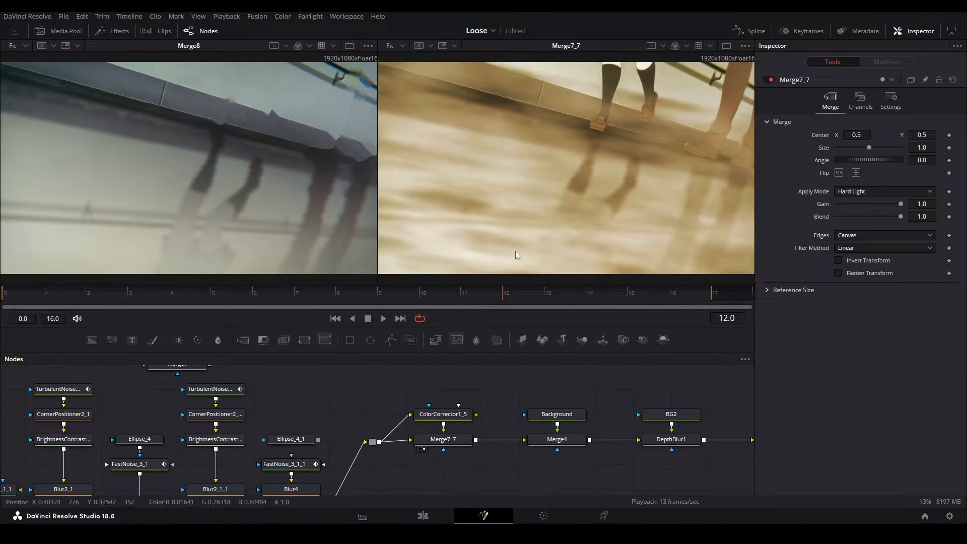
Compare the outputs of Instance_Merge15_1_1_1, Merge2_1_1 and the earlier merges along the chain at frame 12
drag(441, 396, 493, 335)
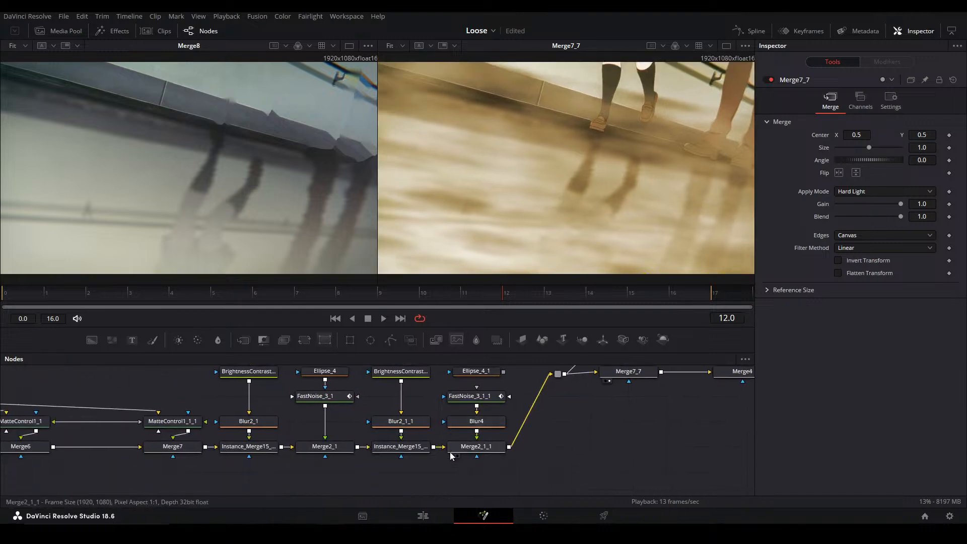
click(410, 448)
key(2)
click(486, 446)
key(2)
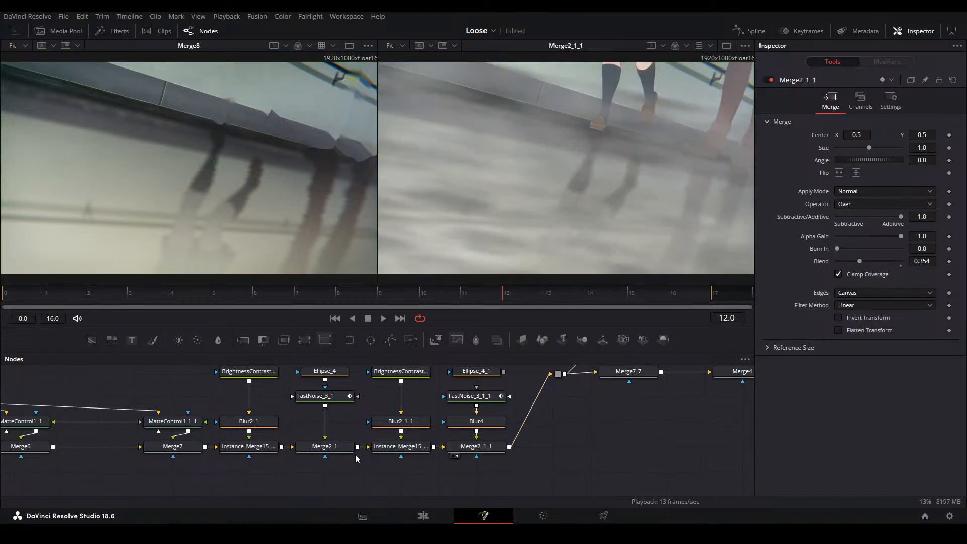
click(239, 449)
key(2)
key(2)
key(2)
drag(254, 452, 495, 446)
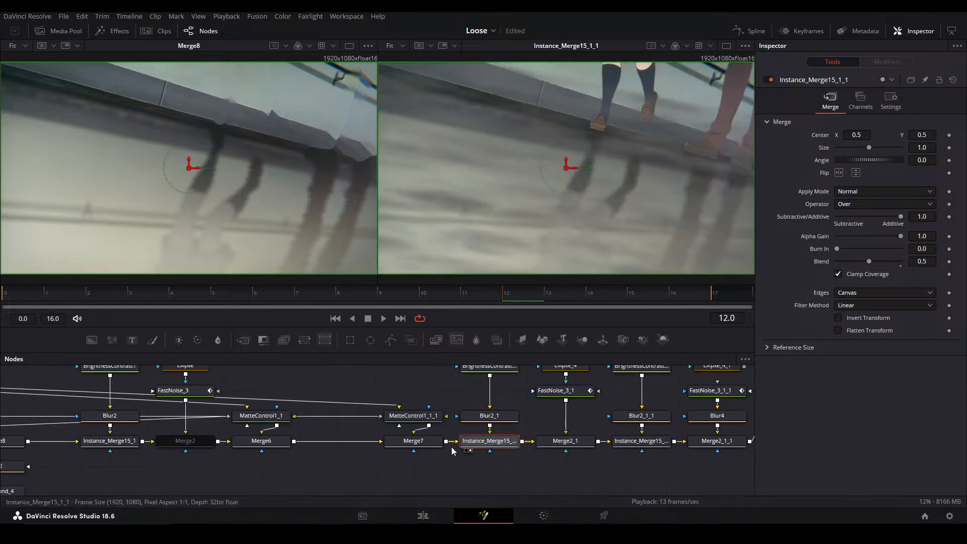
Re-enable Merge2 while viewing Merge6, and set Merge2's blend to 0.724
click(261, 442)
key(2)
click(197, 448)
key(ctrl+p)
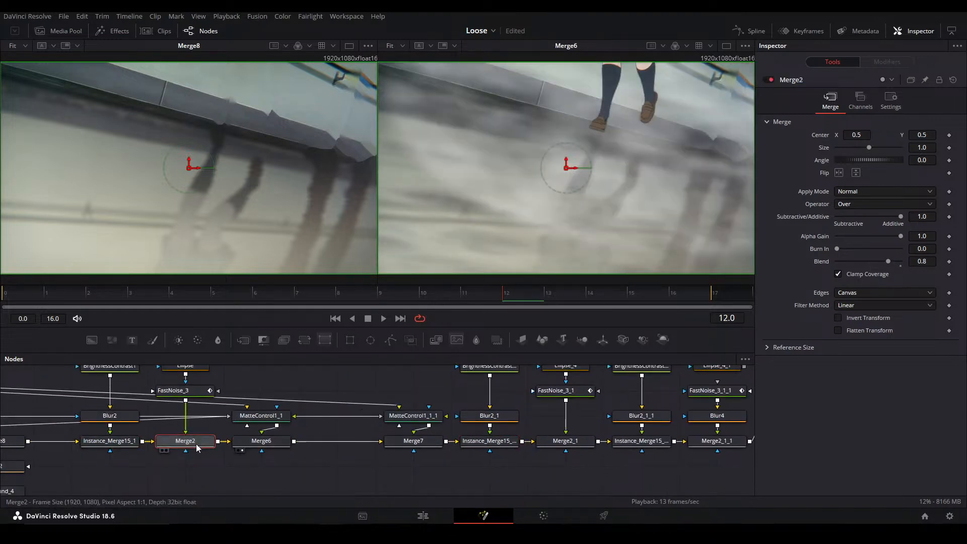
click(850, 261)
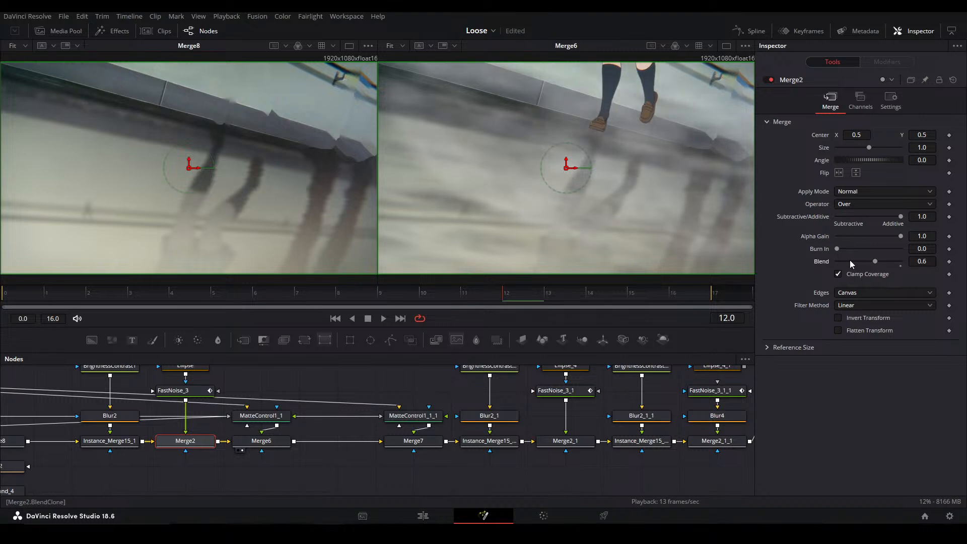
click(880, 265)
click(885, 265)
View each merge in turn from Merge7 through Merge2_1_1 to check the noise layers, and save the project
click(413, 441)
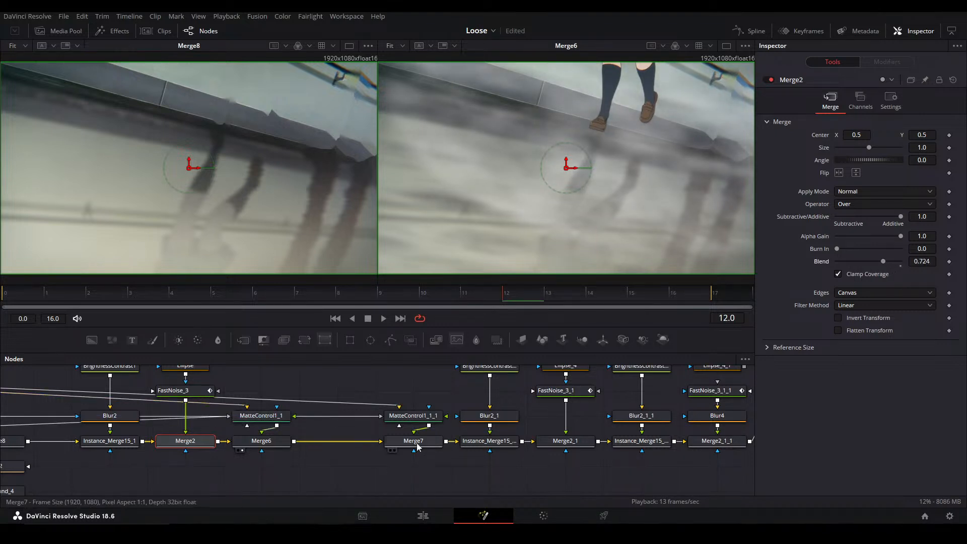
key(2)
click(496, 442)
key(2)
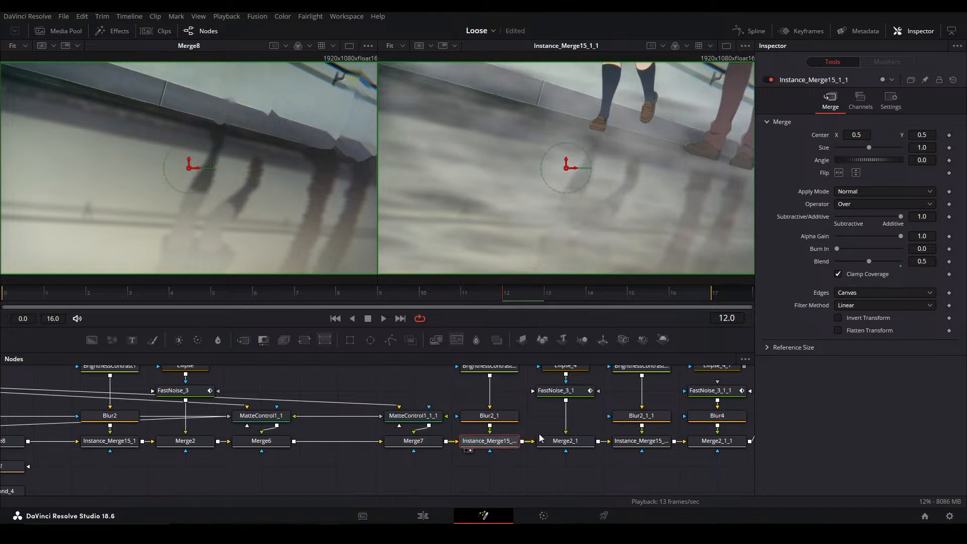
click(559, 446)
key(2)
drag(631, 450, 463, 449)
click(487, 445)
key(2)
click(557, 449)
key(2)
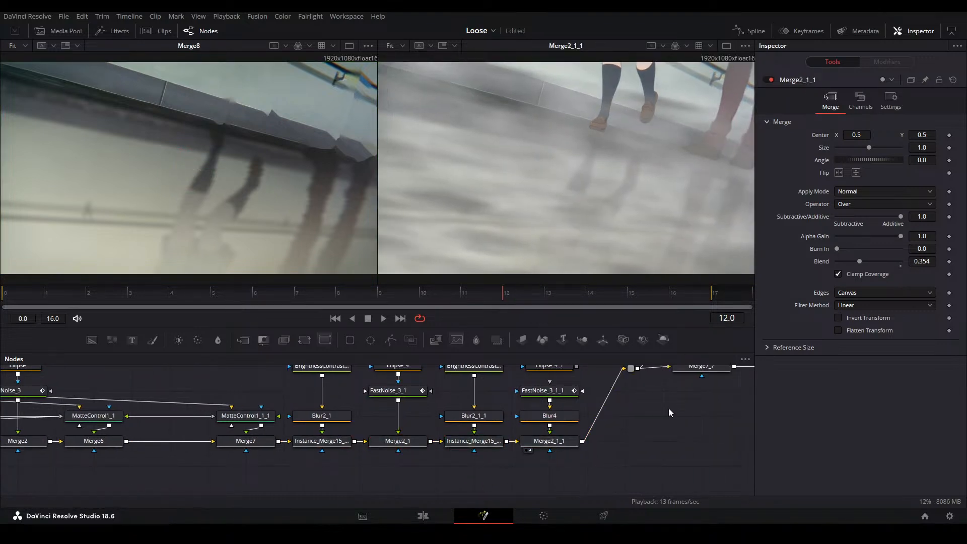
drag(673, 394, 545, 393)
key(ctrl+s)
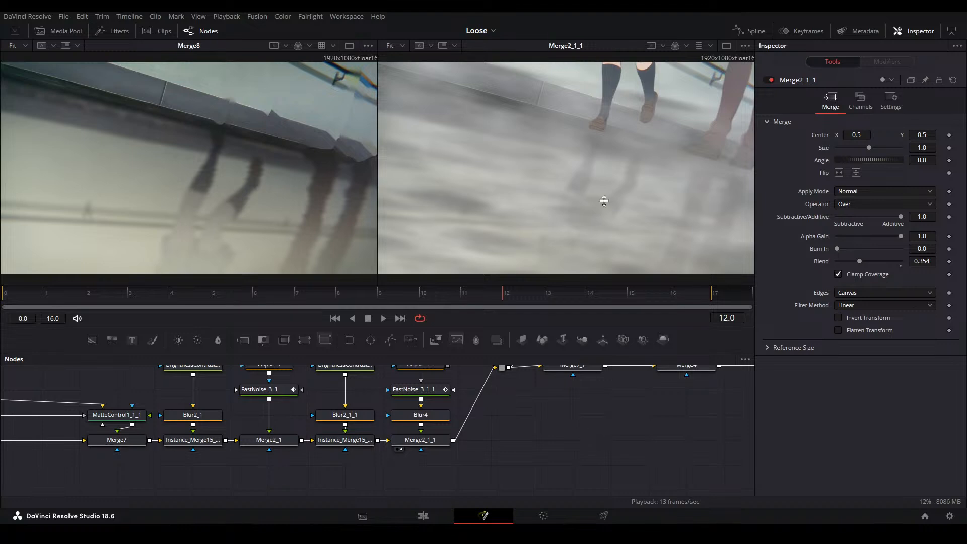
Examine the trousered character's shoes up close and attach another ellipse mask to Ellipse_5_1 in the contact-shadow mask chain
scroll(705, 142, up, 5)
drag(711, 146, 543, 163)
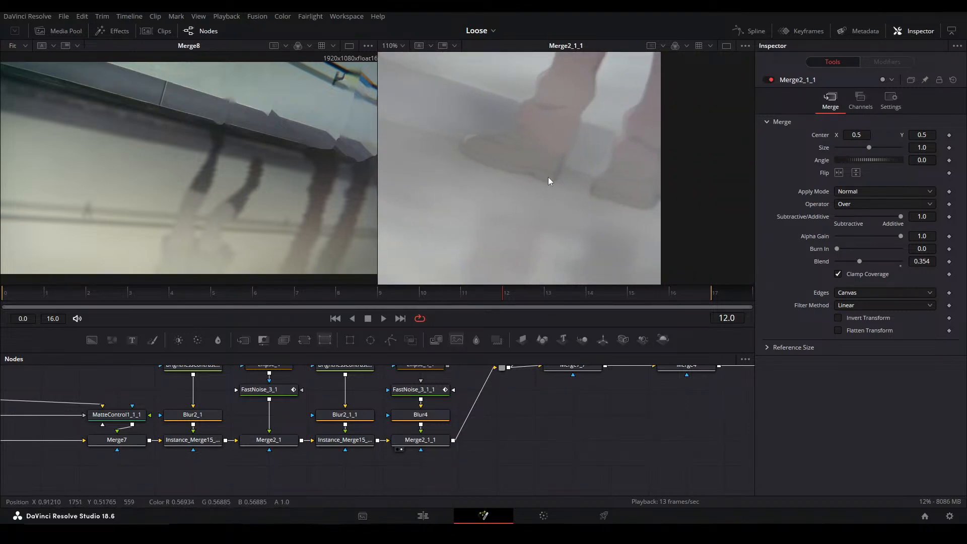
drag(237, 412, 636, 394)
drag(407, 424, 433, 307)
drag(370, 340, 425, 430)
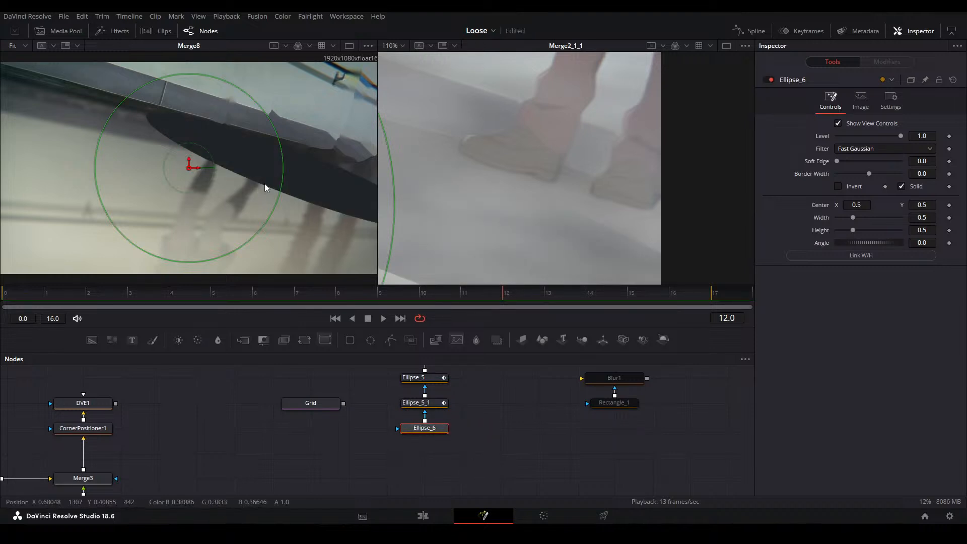
Center the new ellipse at 0.816662, 0.817619, link its width and height at 0.271781, and set its soft edge to 0.0441
drag(301, 179, 416, 121)
click(801, 255)
drag(711, 254, 657, 141)
drag(539, 58, 506, 57)
click(861, 165)
drag(856, 161, 848, 155)
click(485, 416)
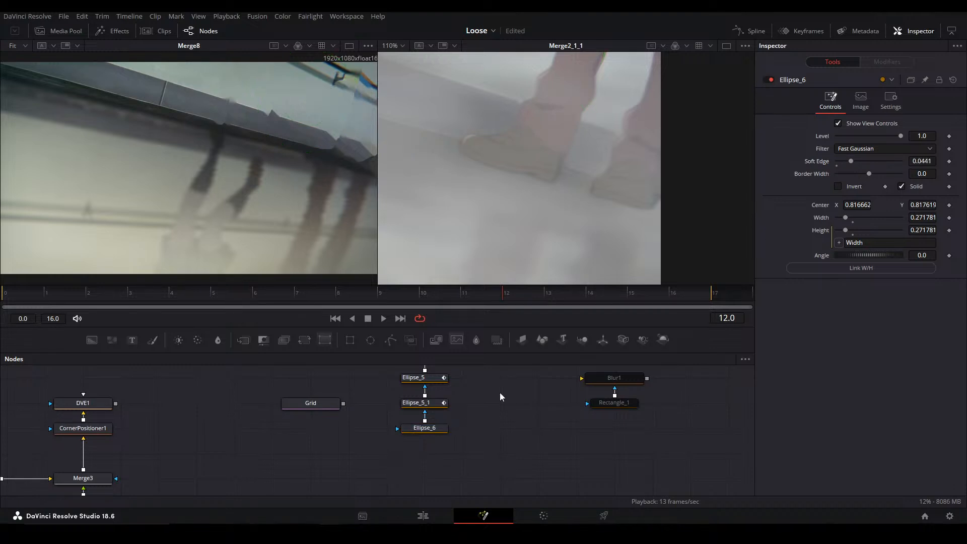
Fit the Merge2_1_1 view, review the whole composite with the additional shadow mask, and save the project
key(ctrl+f)
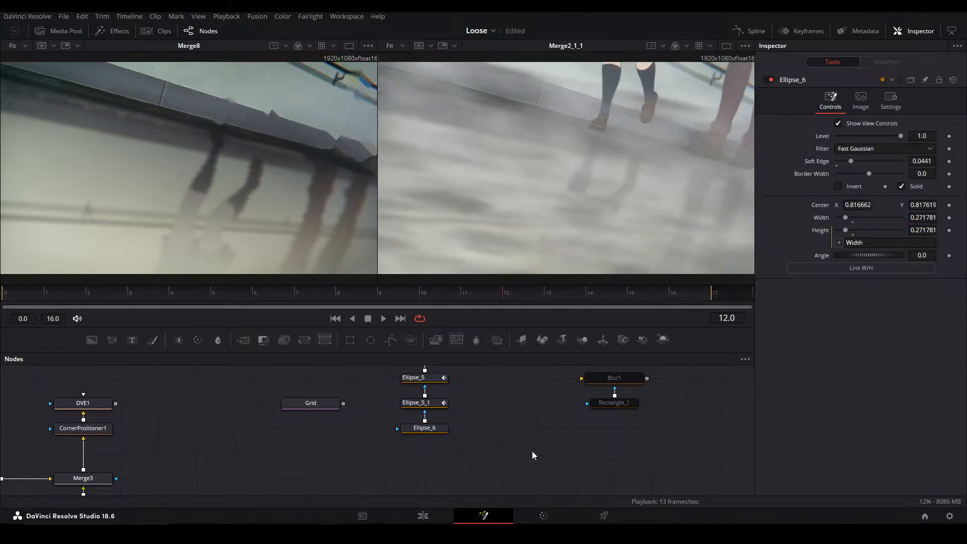
drag(597, 432, 384, 488)
drag(589, 371, 324, 448)
click(471, 453)
click(604, 448)
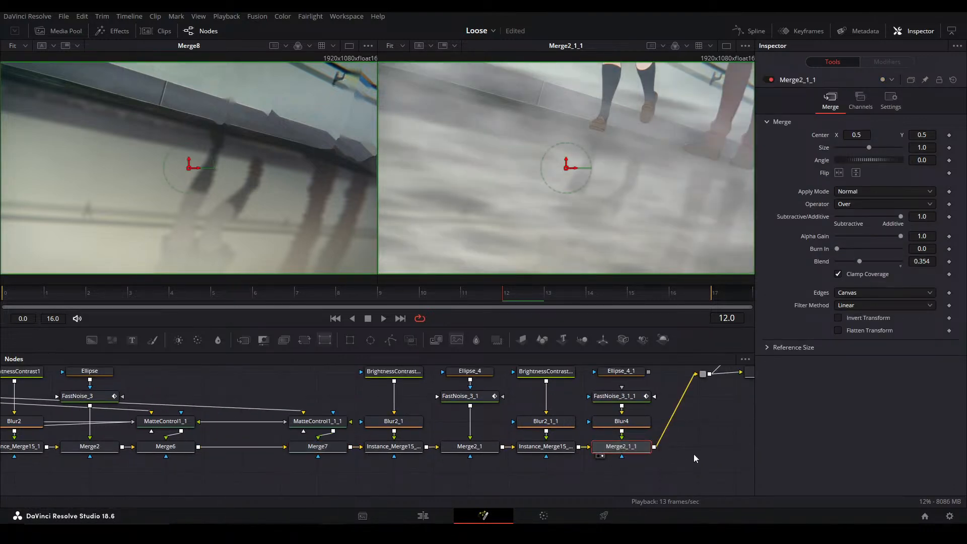
click(602, 474)
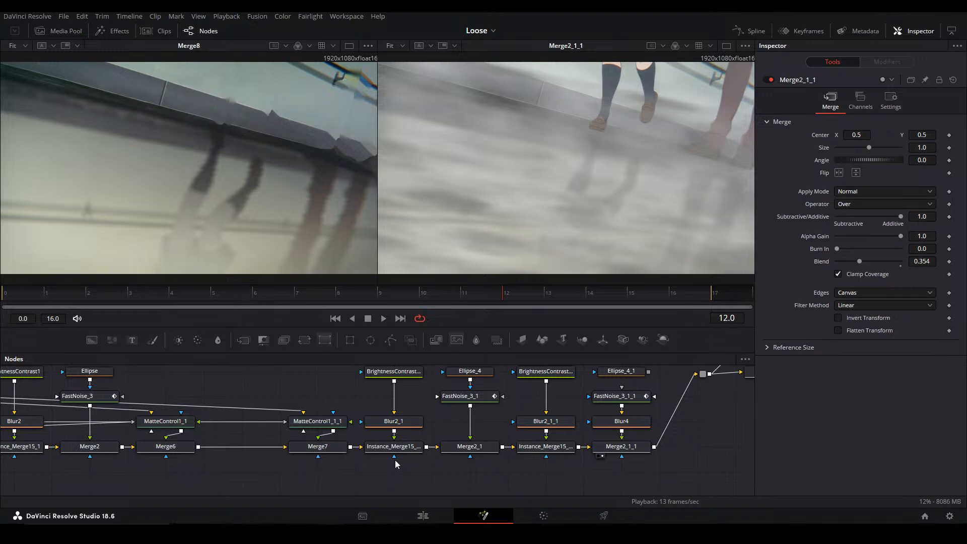
Switch to the Edit page and place the Main alt timeline's playhead at 01:00:46:05
click(423, 515)
click(660, 366)
click(711, 435)
click(598, 364)
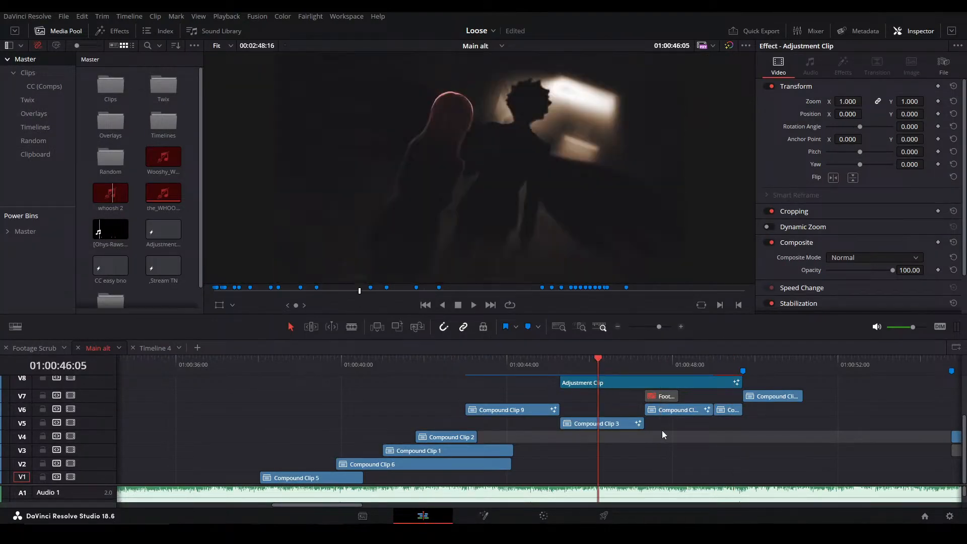
click(661, 430)
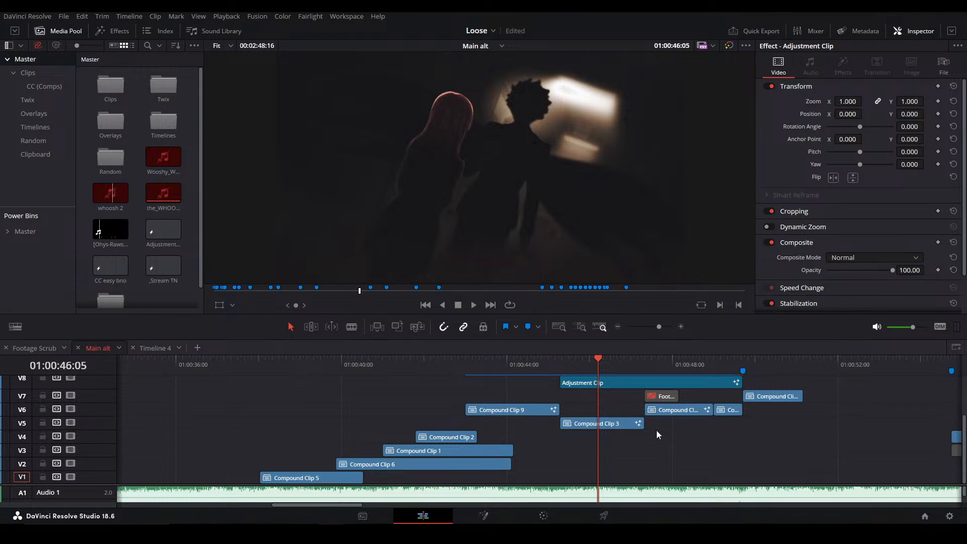
click(113, 161)
click(85, 293)
click(380, 417)
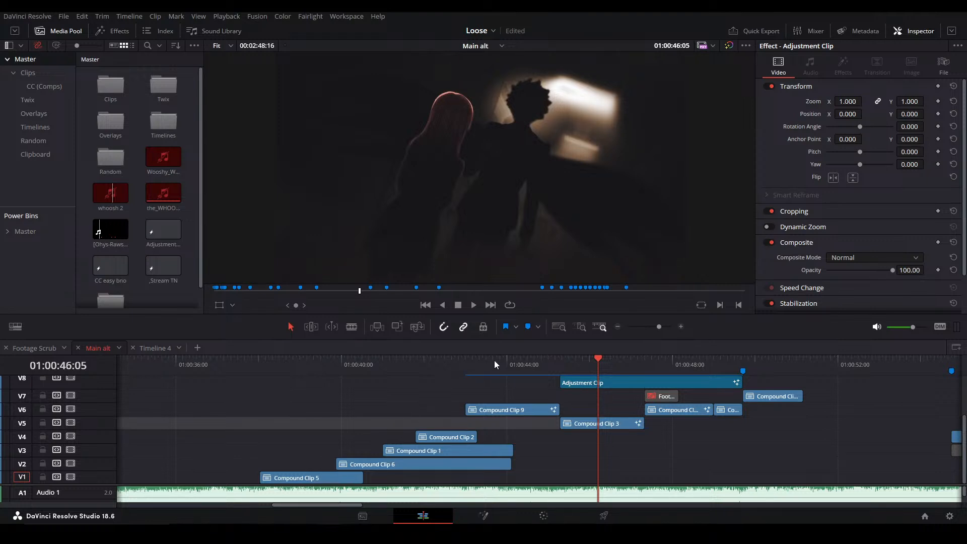
Play back the timeline section leading into the walking-feet shot, stopping at 01:00:49:07
mouse_move(660, 360)
mouse_down()
mouse_move(728, 368)
mouse_move(666, 358)
mouse_up()
key(space)
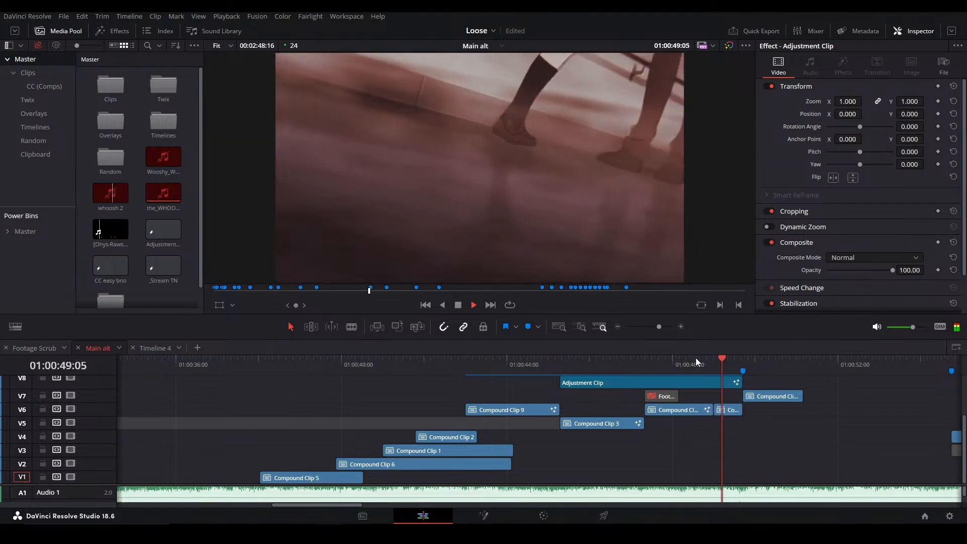
drag(719, 362, 677, 358)
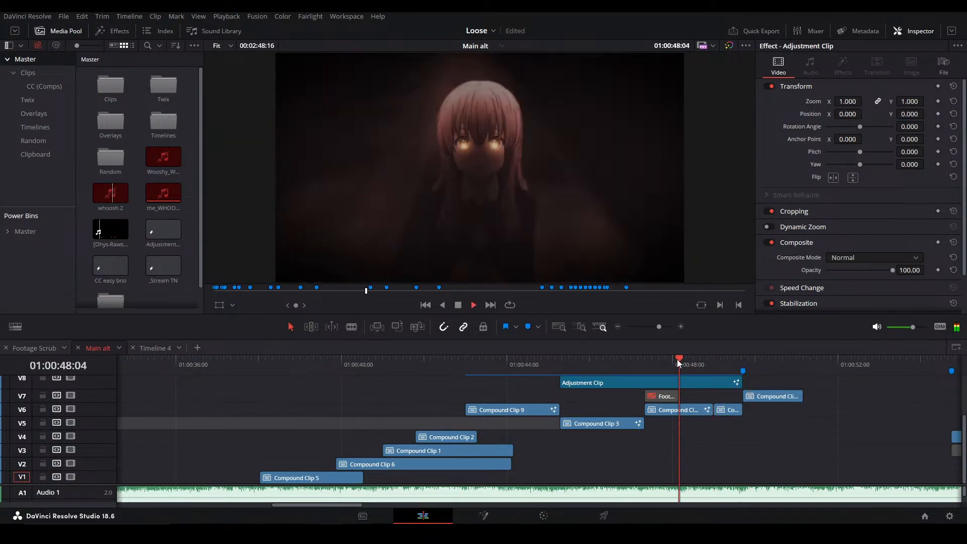
key(space)
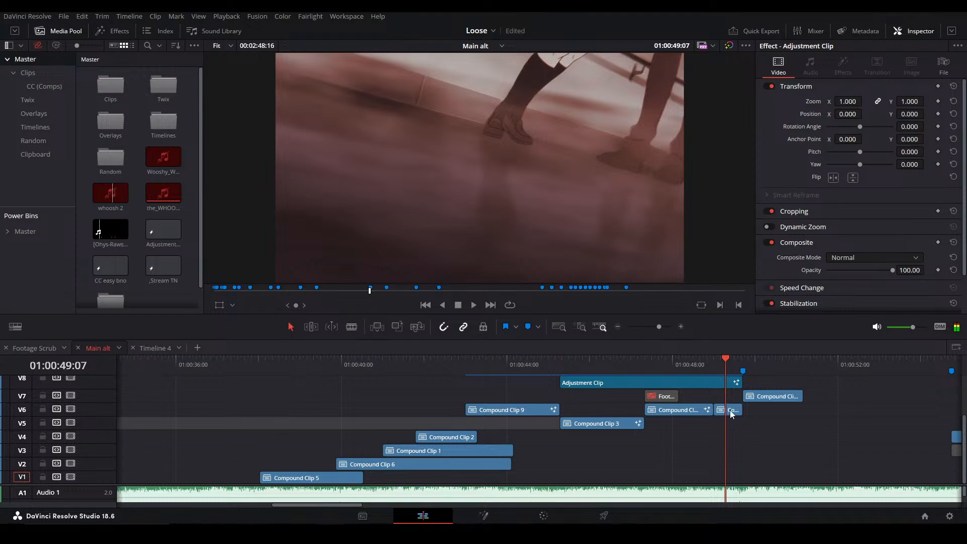
Open the walking-feet compound clip in Fusion and move Transform and MediaOut1 farther along the node chain, away from ColorCorrector2
click(731, 411)
key(shift+5)
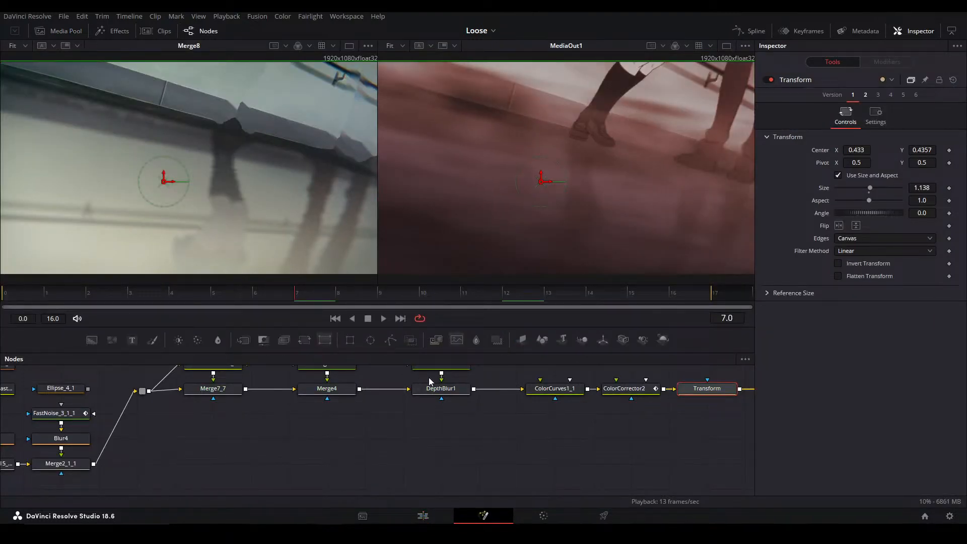
click(486, 432)
drag(547, 431, 423, 424)
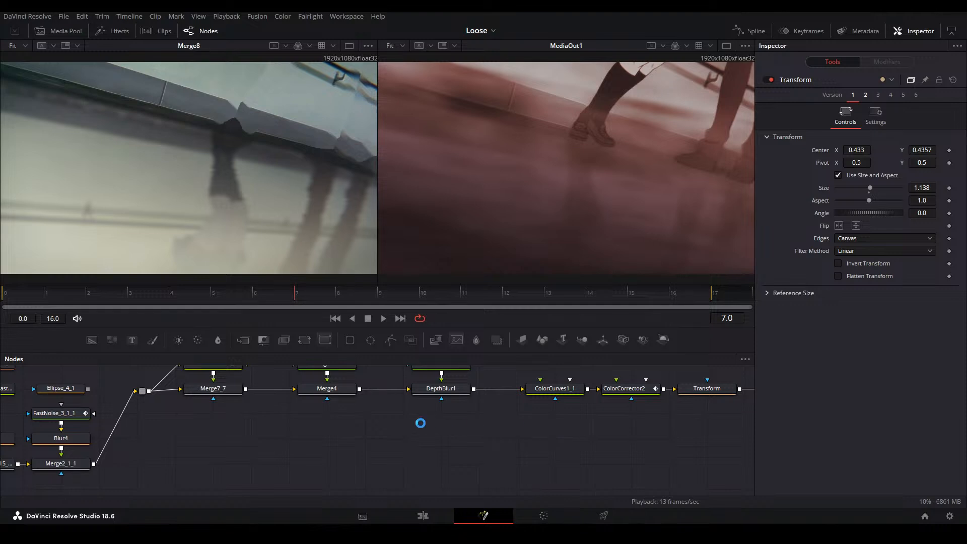
drag(492, 419, 267, 443)
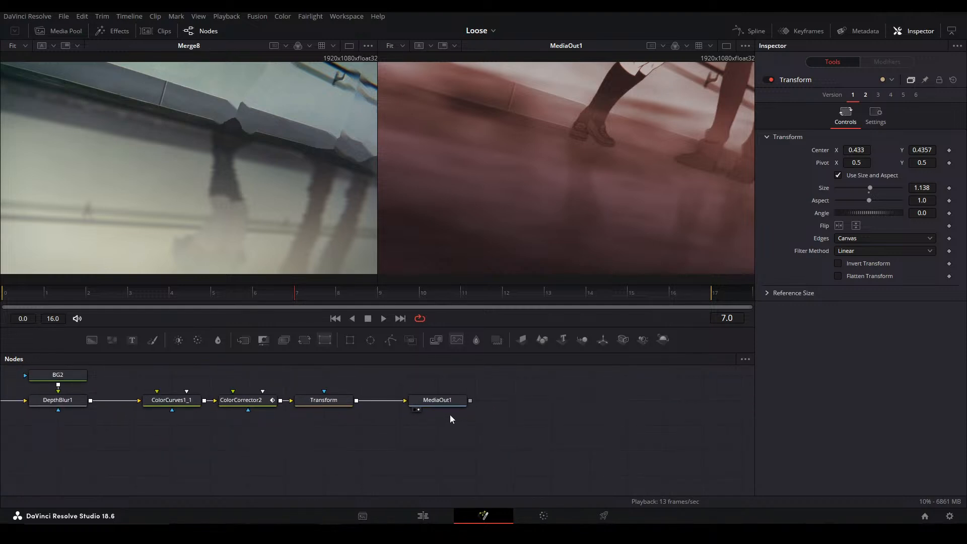
drag(182, 412, 494, 421)
click(554, 408)
drag(624, 412, 530, 387)
drag(382, 404, 496, 404)
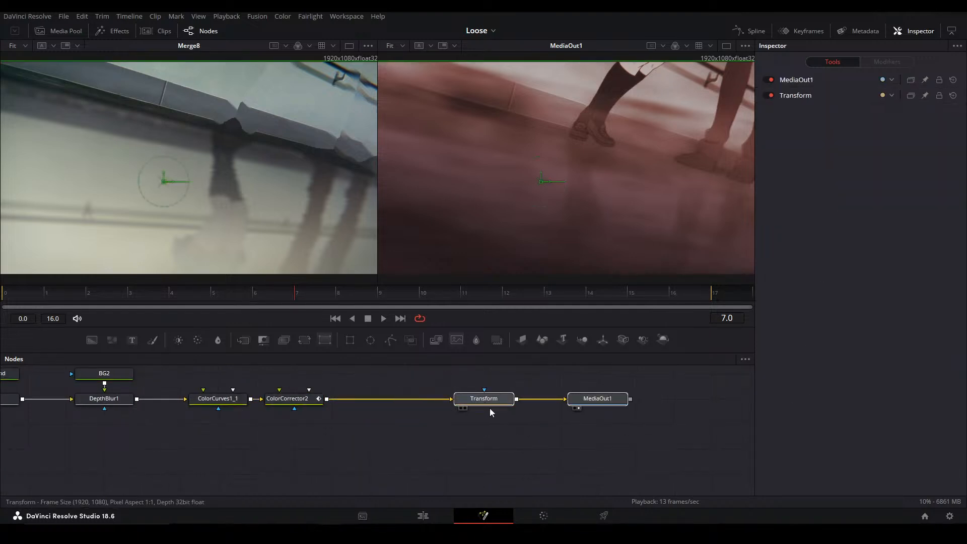
Toggle ColorCurves1_1 off and on for comparison, and shift it with ColorCorrector2 to open a gap after DepthBlur1
click(240, 401)
key(ctrl+p)
key(ctrl+p)
drag(317, 391, 320, 388)
drag(305, 401, 343, 403)
drag(109, 408, 254, 421)
Insert a BrightnessContrast node after DepthBlur1 and set gain to 1.0, lift to -0.187 and gamma to 1.127
click(252, 414)
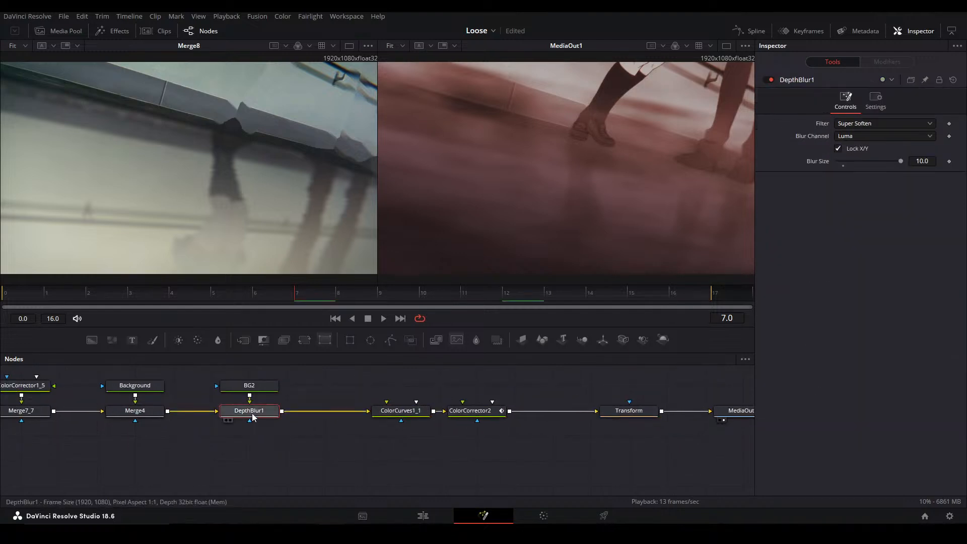
click(177, 340)
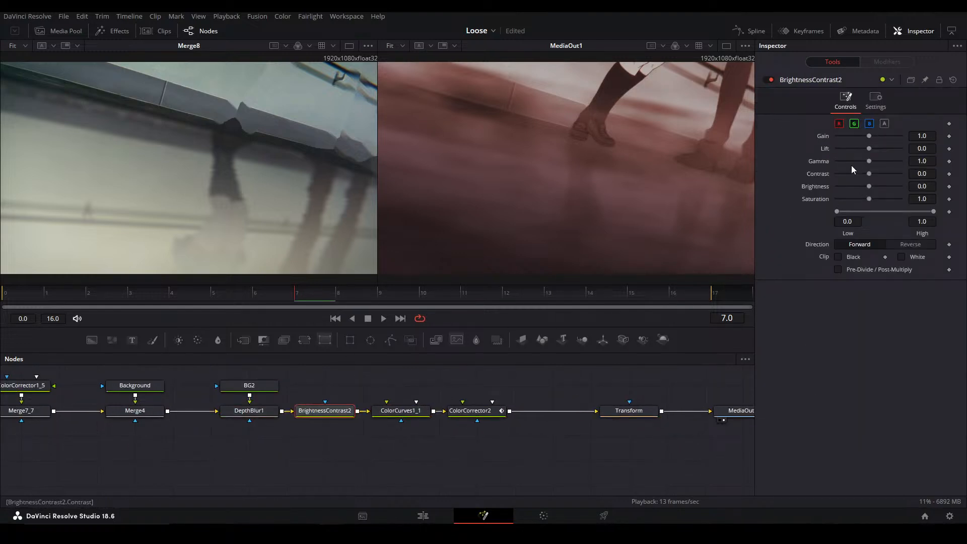
drag(844, 135, 893, 134)
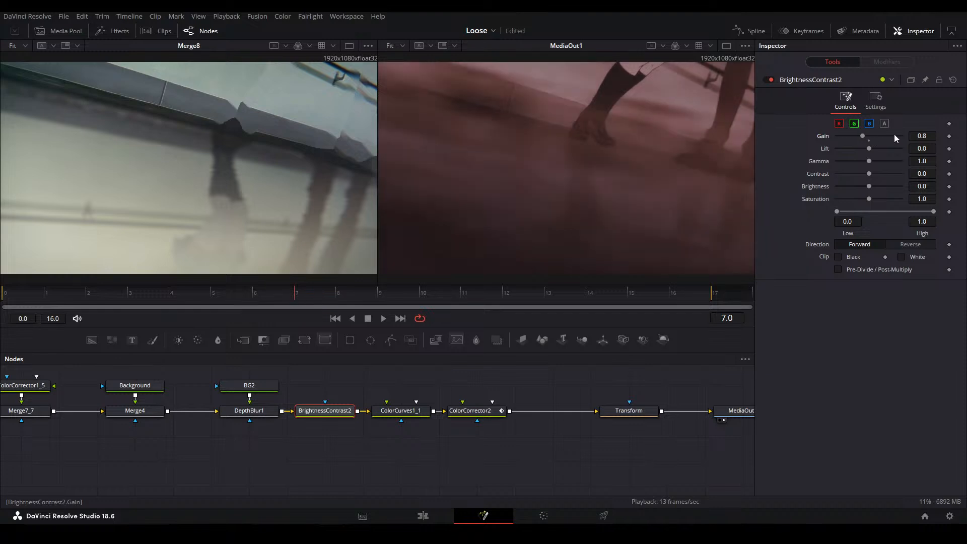
click(870, 139)
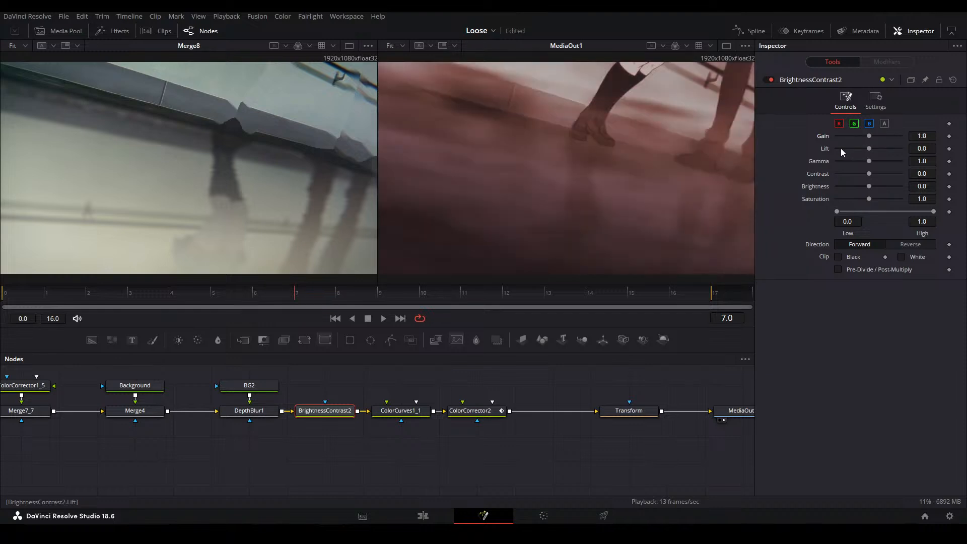
click(840, 149)
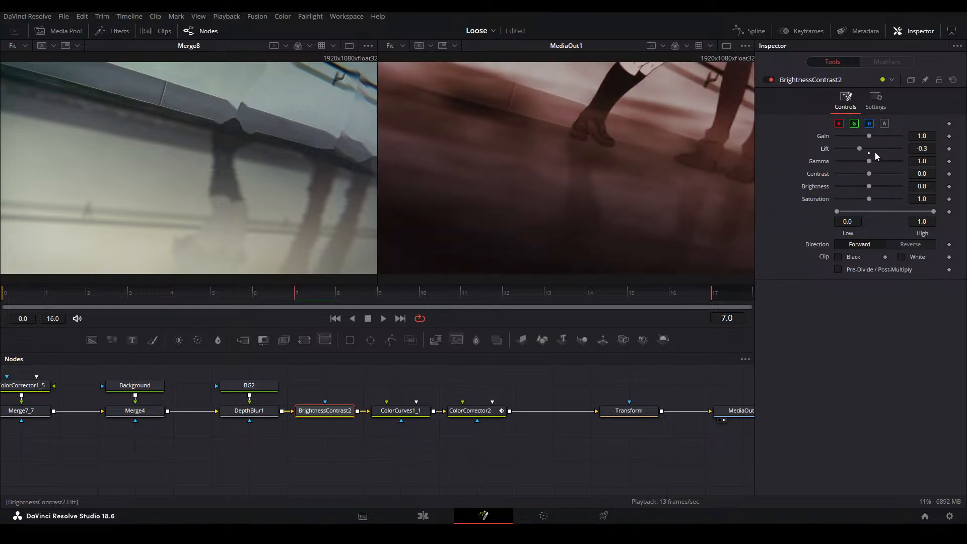
click(896, 159)
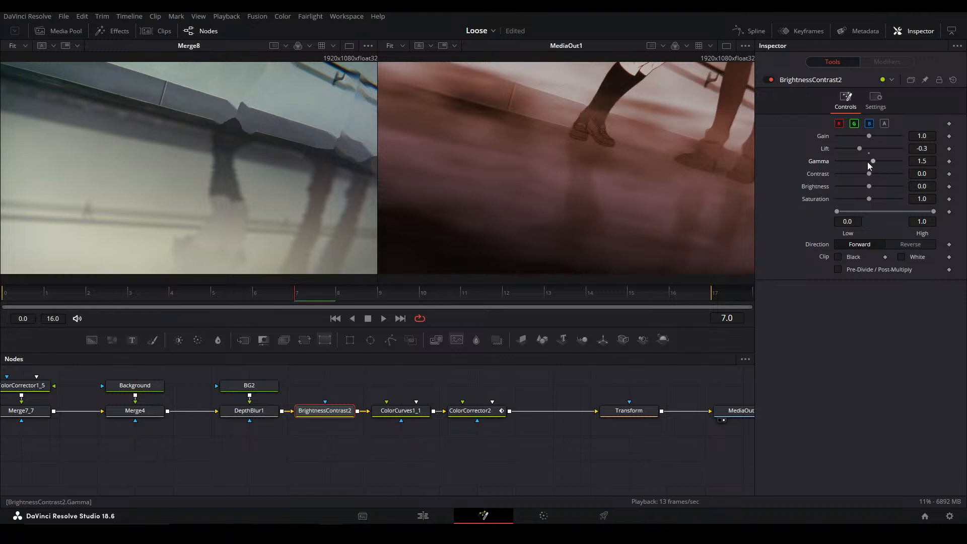
click(869, 165)
drag(922, 161, 961, 147)
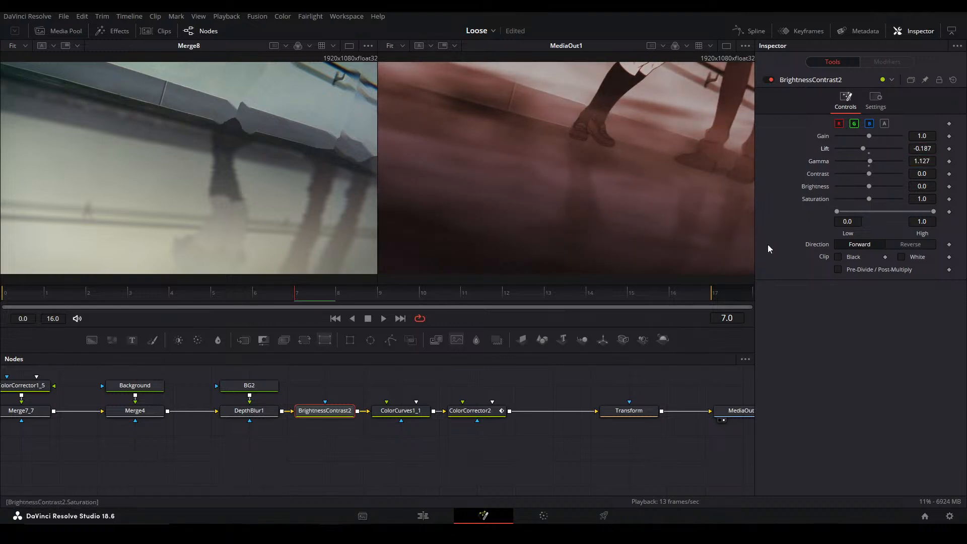
Save the project and set the Blend of Merge2_1_1 to 0.787
key(ctrl+s)
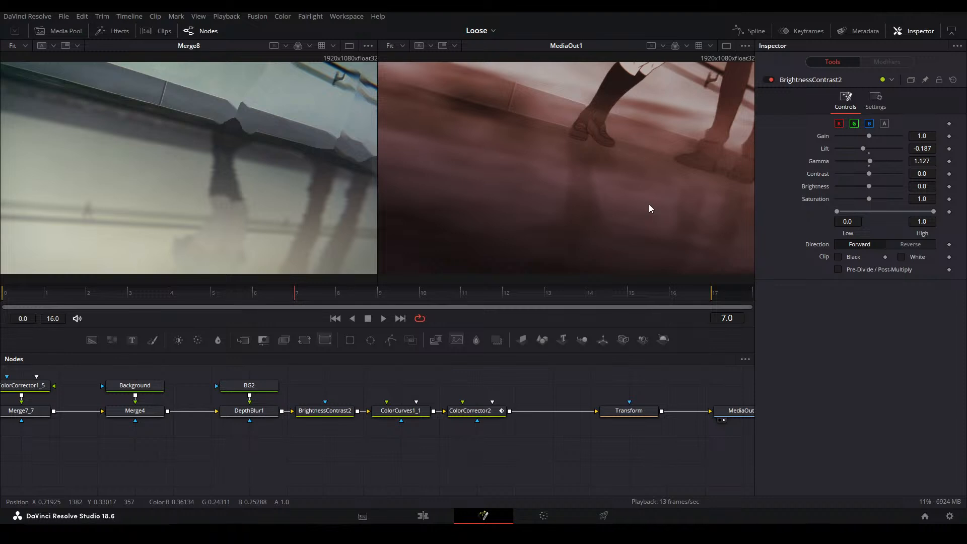
drag(298, 405, 585, 408)
drag(244, 440, 304, 410)
click(216, 460)
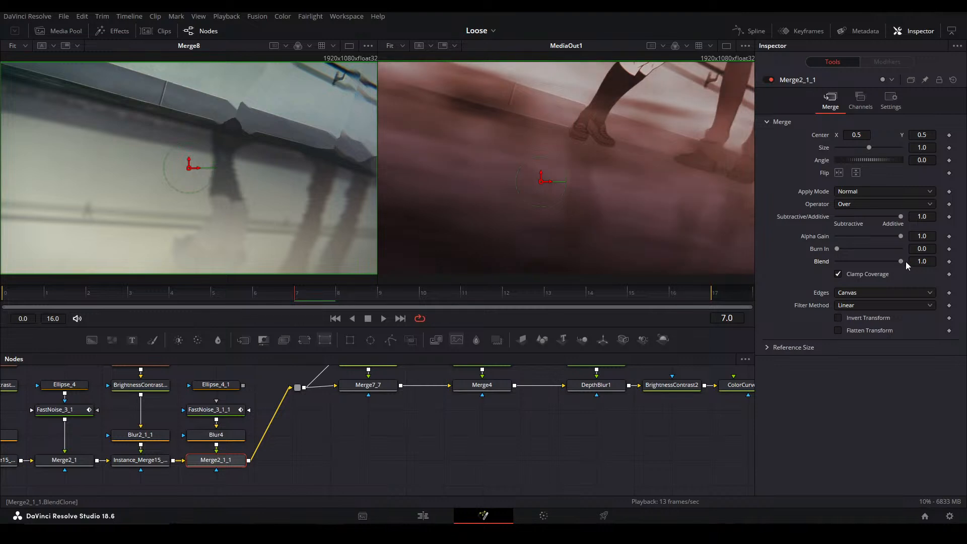
mouse_move(901, 263)
mouse_down()
mouse_move(869, 265)
mouse_move(884, 267)
mouse_up()
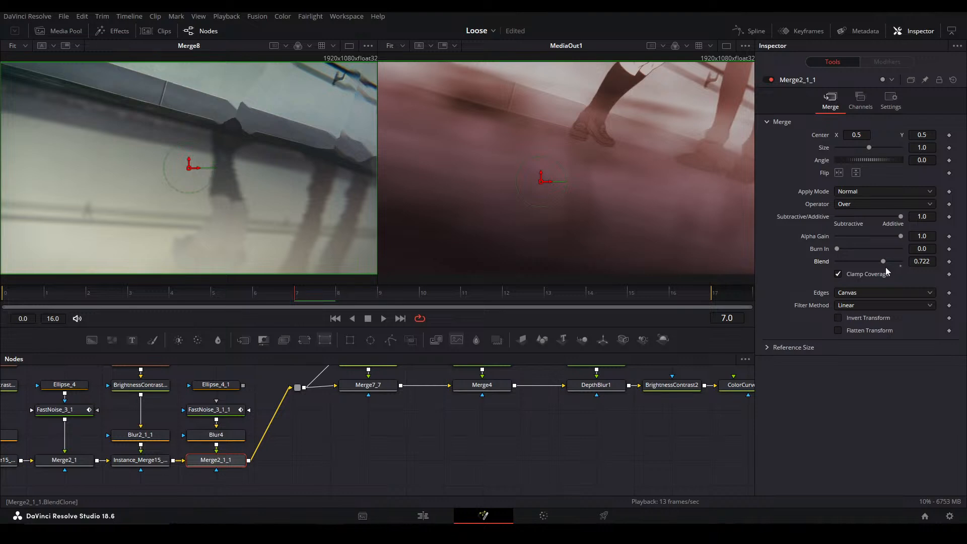
drag(885, 261, 885, 262)
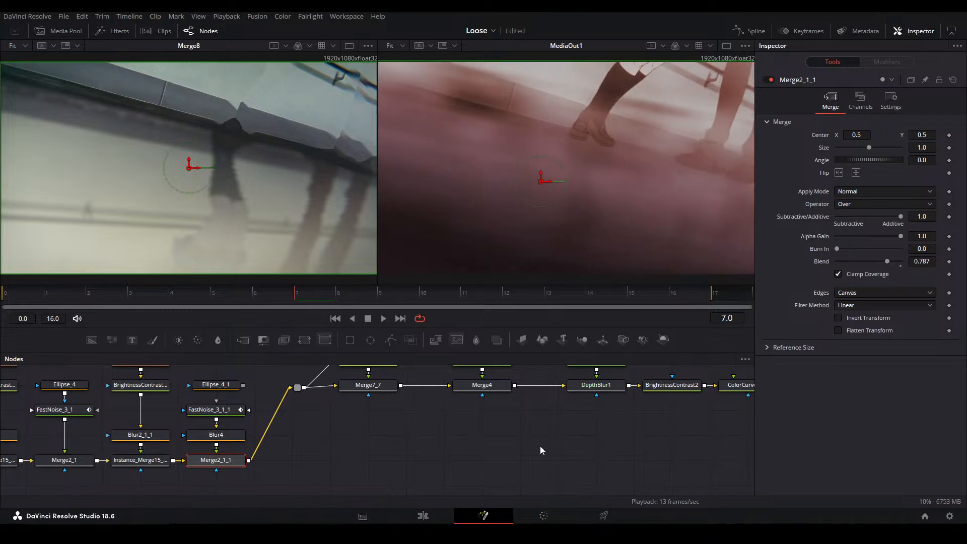
click(540, 445)
Reposition the Background node's linear gradient to start at about 0.734, 1.071 and end at about 0.501, -0.078
drag(136, 420, 523, 403)
drag(414, 431, 272, 455)
drag(595, 411, 330, 445)
click(459, 402)
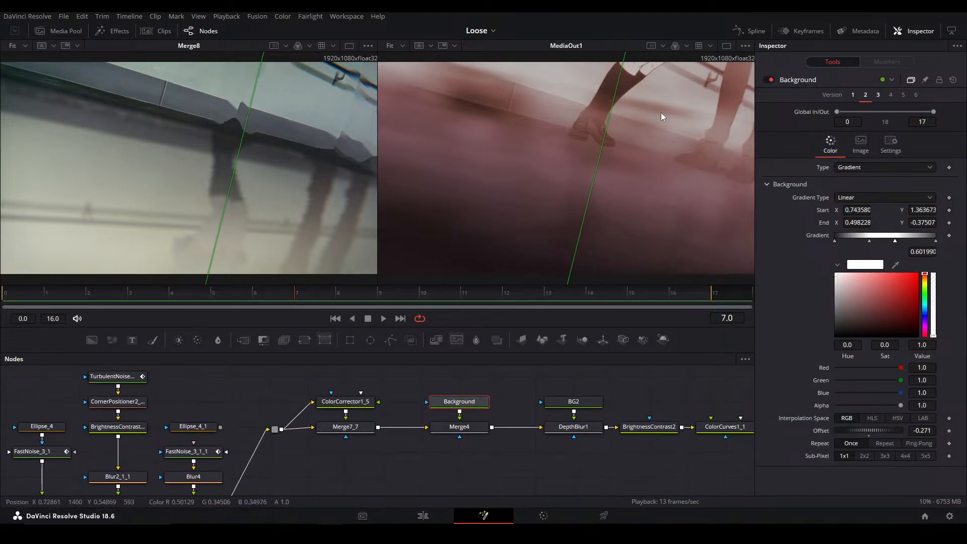
scroll(655, 121, down, 4)
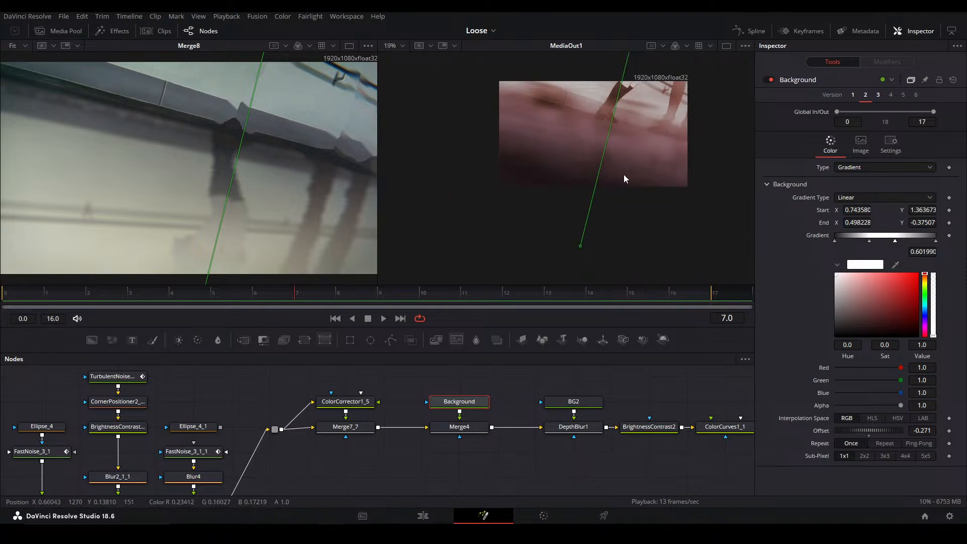
drag(624, 213, 592, 229)
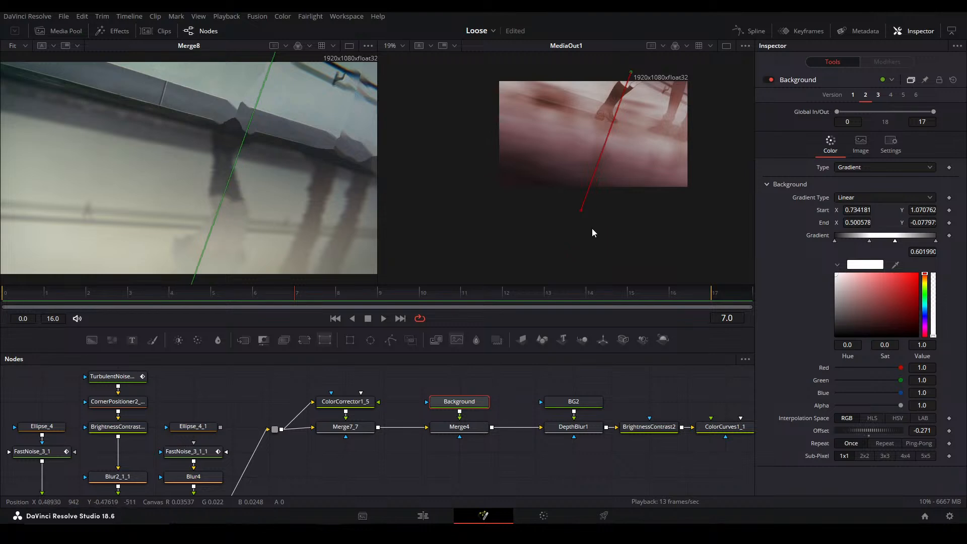
scroll(618, 156, down, 1)
key(ctrl+f)
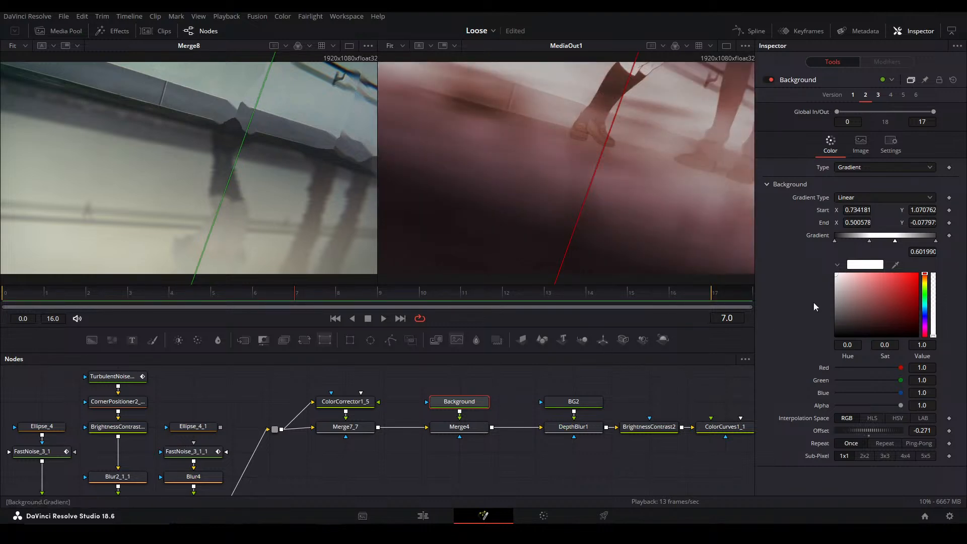
Shift the Background gradient's inner stops, placing the white one at 0.587, and move its end point to about 0.579, 0.058
drag(869, 242, 895, 242)
scroll(604, 189, up, 1)
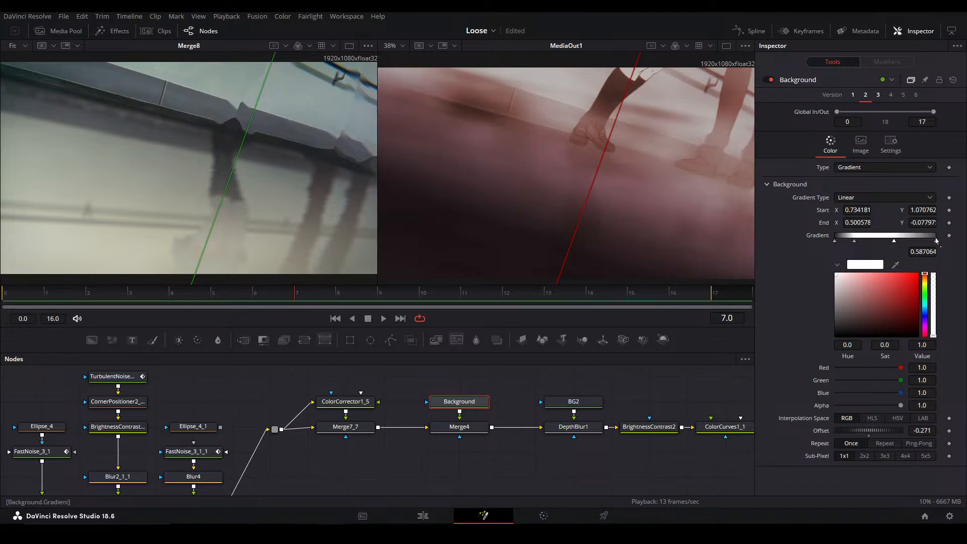
scroll(599, 186, down, 3)
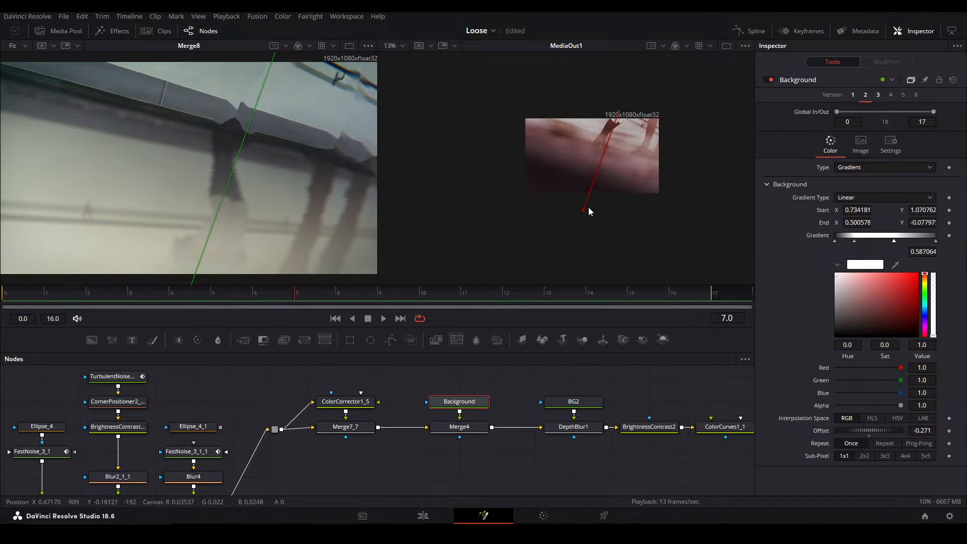
drag(580, 210, 570, 235)
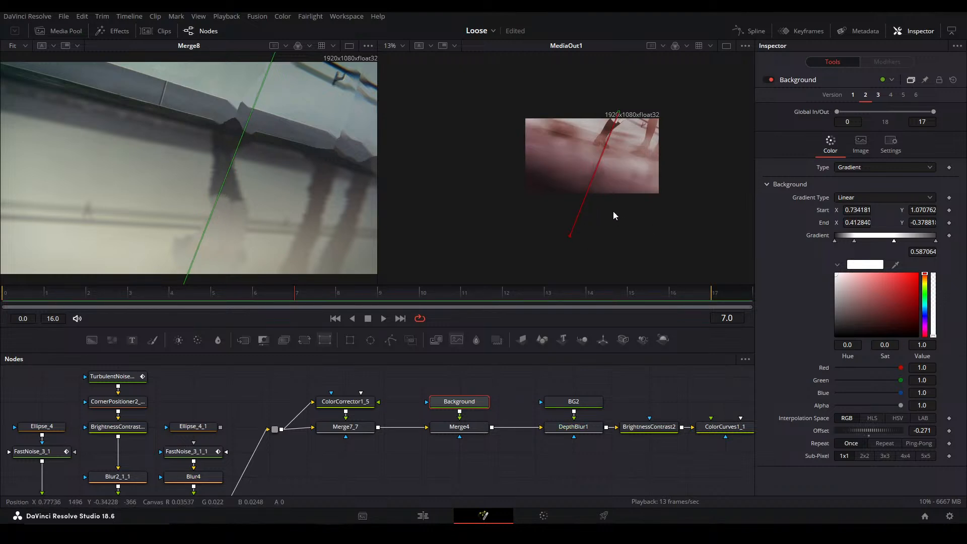
key(ctrl+f)
scroll(554, 237, down, 2)
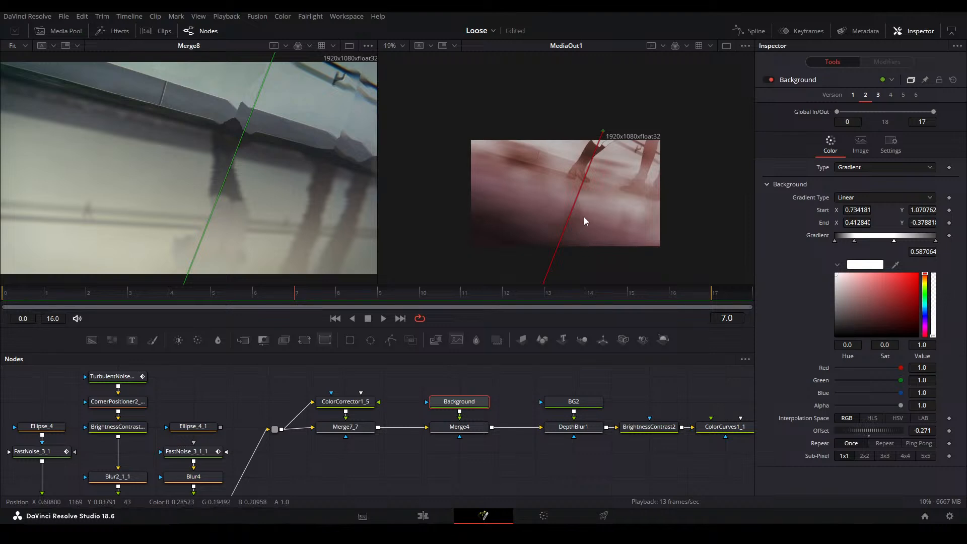
drag(536, 276, 573, 222)
key(ctrl+f)
click(669, 391)
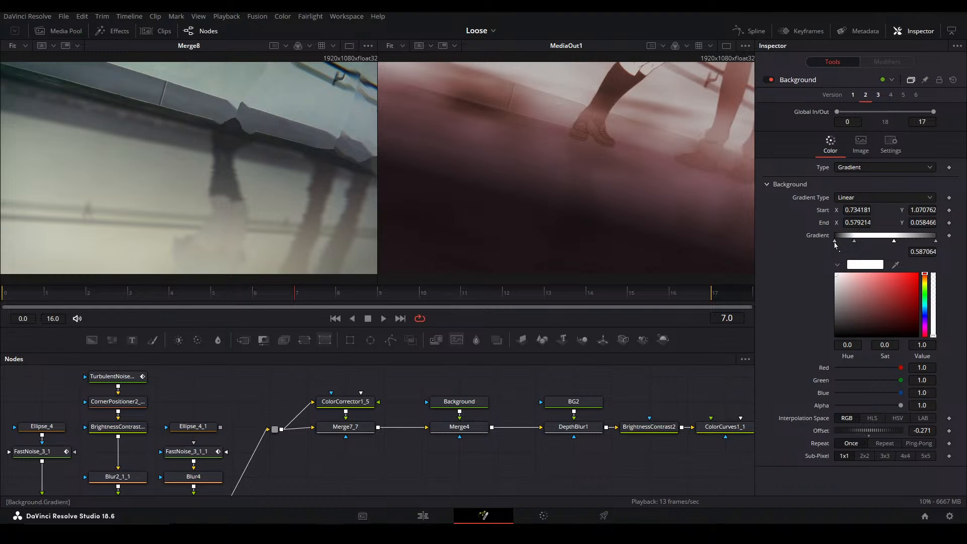
Remove the extra grey inner stop from the Background gradient and place the white stop at about 0.622
drag(854, 242, 905, 177)
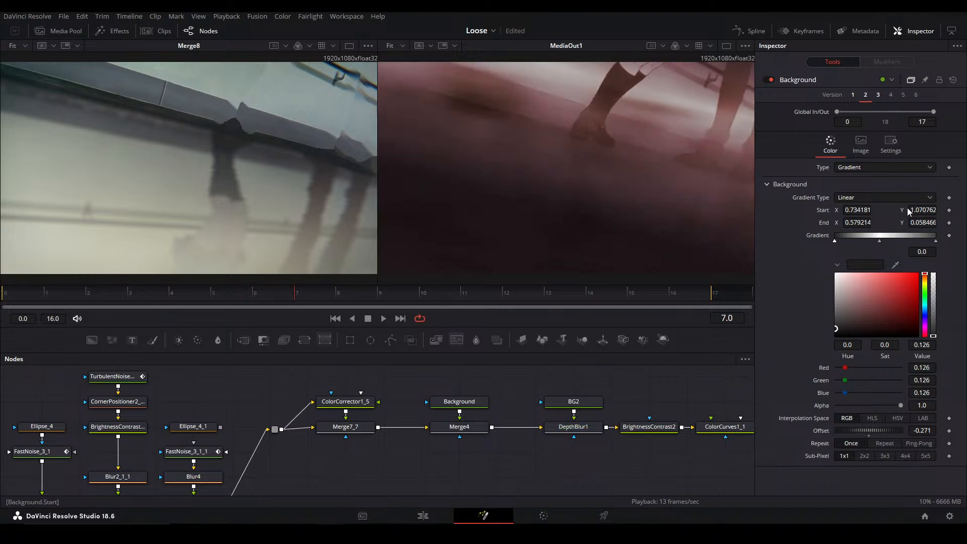
click(880, 242)
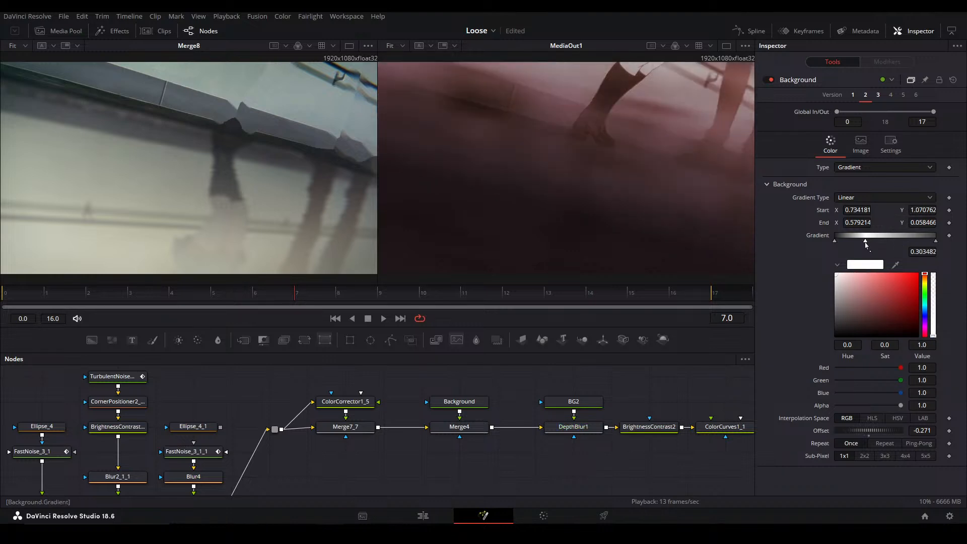
drag(879, 243, 897, 243)
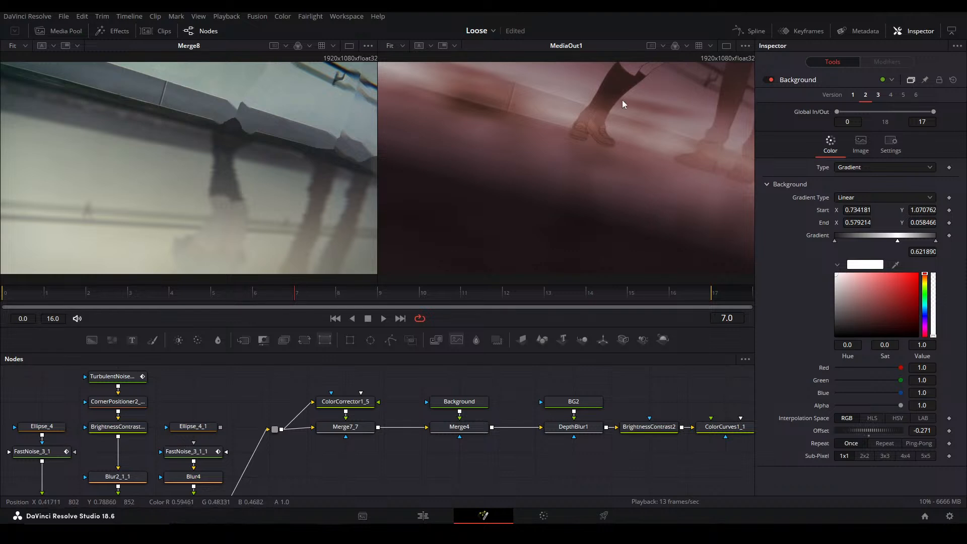
Insert a Blur node between Background and Merge4 and set its blur size to 41.0
drag(467, 406, 467, 386)
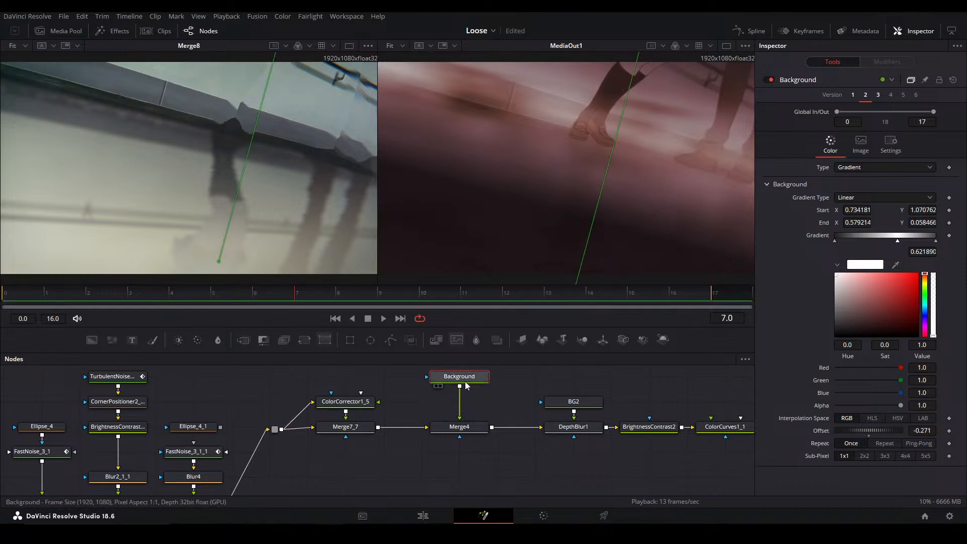
click(218, 340)
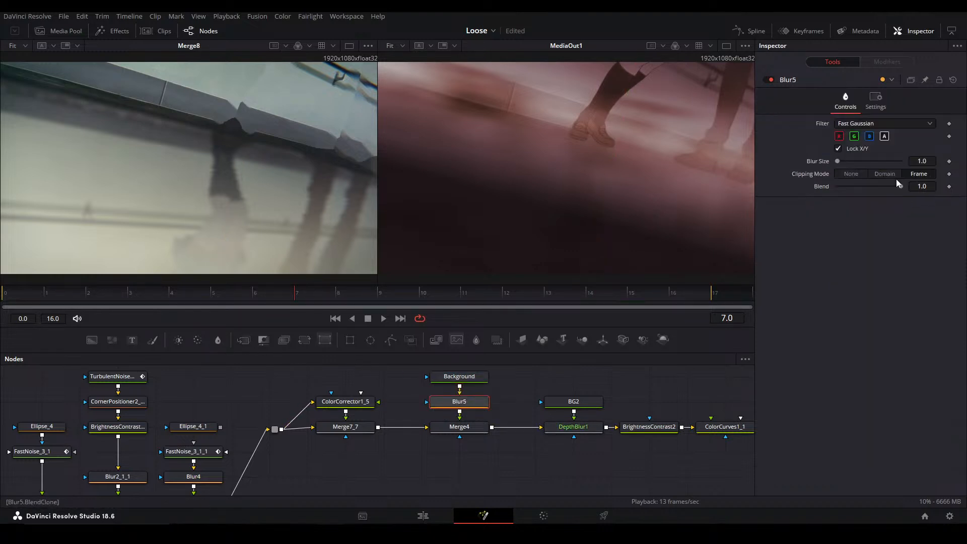
mouse_move(923, 162)
mouse_down()
mouse_move(934, 162)
mouse_move(915, 161)
mouse_up()
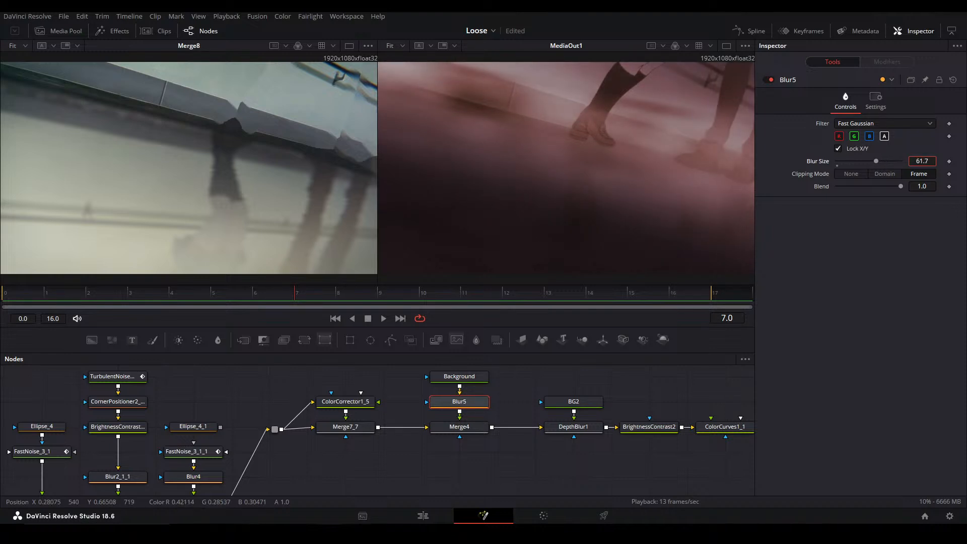
drag(932, 158, 937, 158)
click(657, 393)
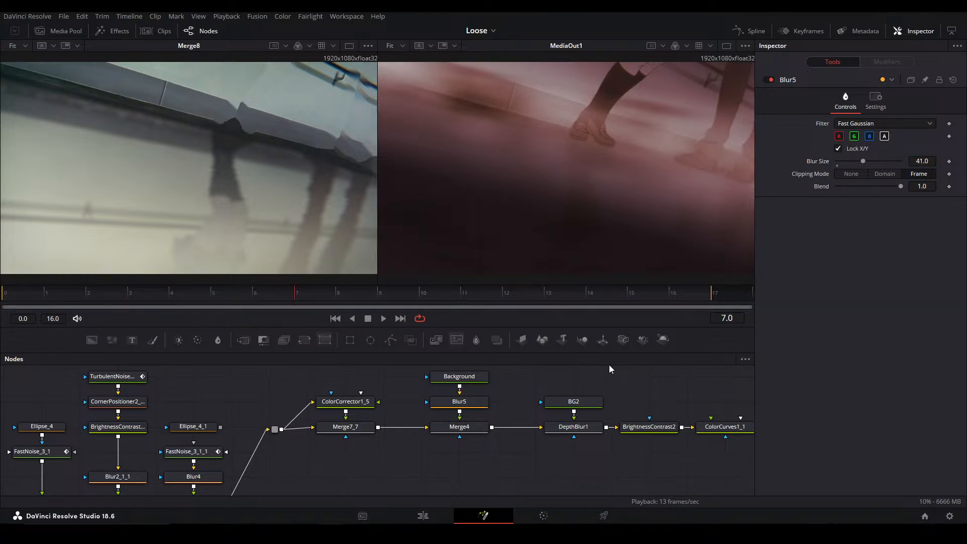
Inspect the outputs of ColorCorrector2, Transform and MediaOut1 one after another in the second viewer
drag(750, 421, 318, 413)
click(356, 422)
key(2)
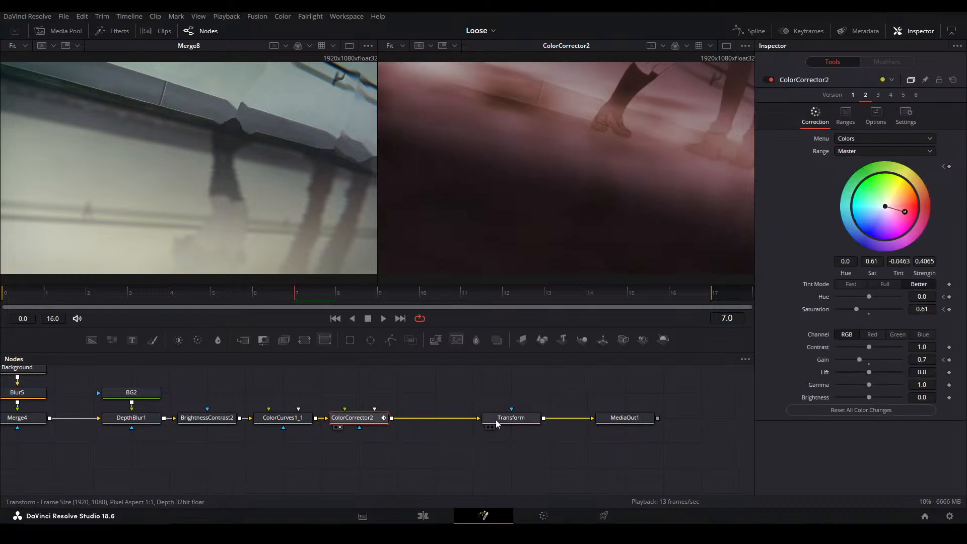
click(496, 420)
key(2)
click(633, 427)
key(2)
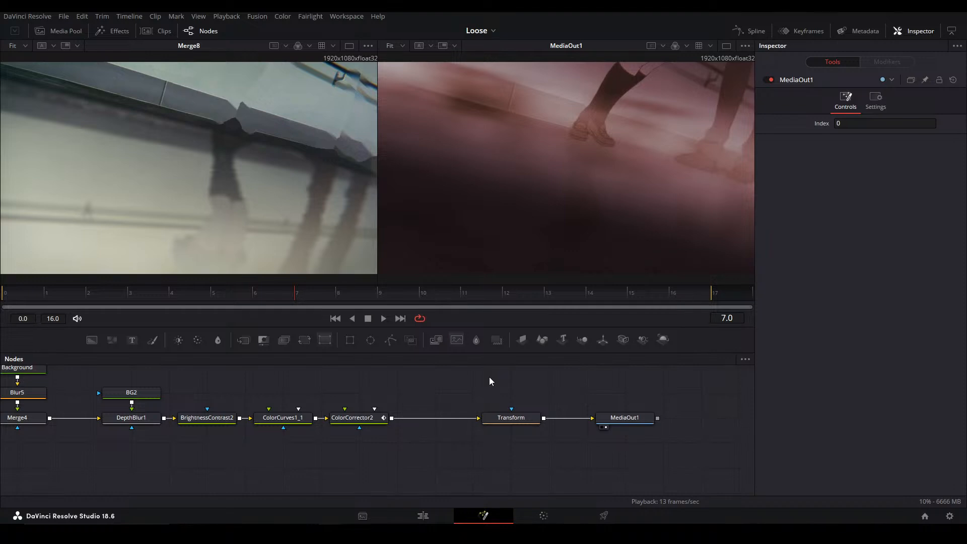
Trace the composite upstream by viewing the second noise branch, Merge2_1_1 and Merge7 in the second viewer
drag(100, 425, 602, 422)
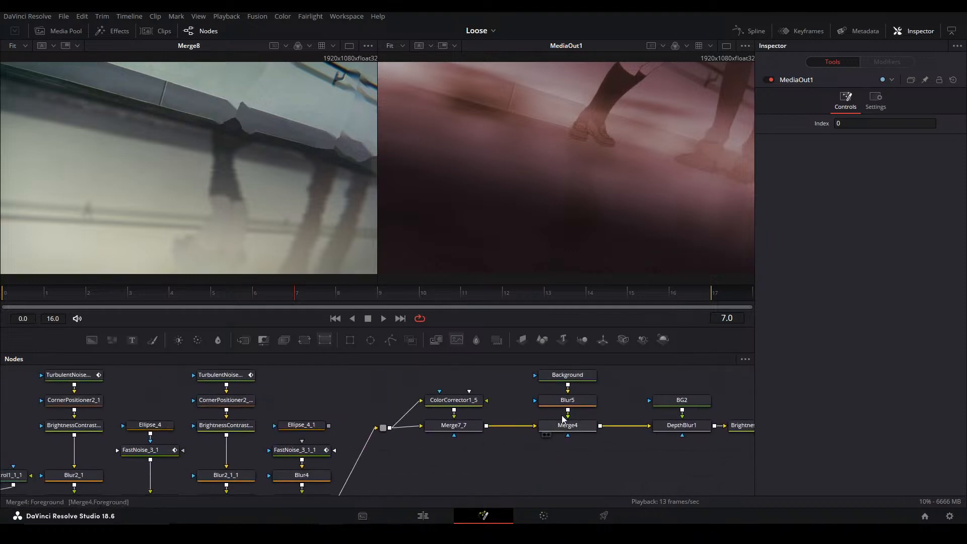
click(226, 425)
key(2)
drag(225, 445, 295, 415)
click(372, 470)
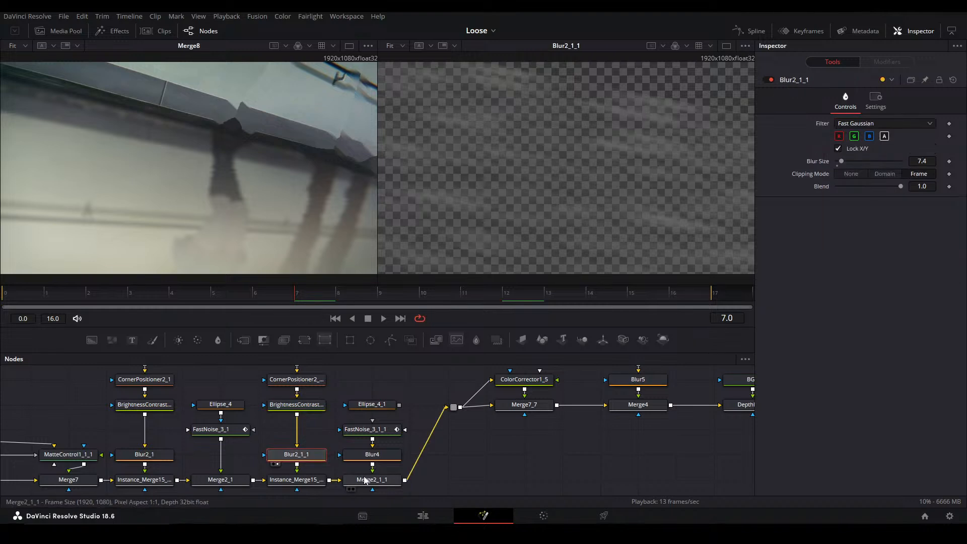
key(2)
drag(506, 443, 610, 443)
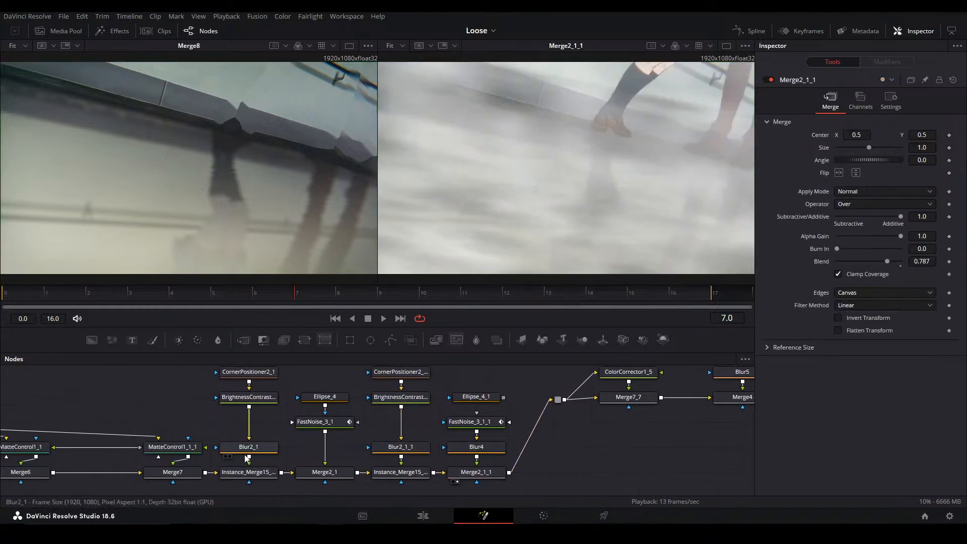
click(172, 470)
key(2)
drag(379, 454, 545, 426)
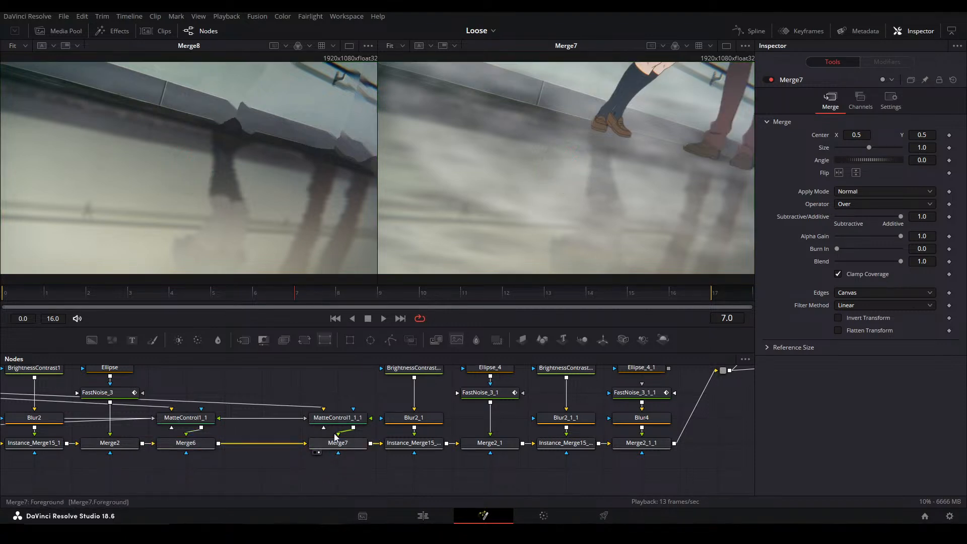
Add a Merge node between MatteControl1_1_1 and Merge7, and connect a new Background node as its foreground
drag(317, 460, 338, 482)
drag(361, 434, 361, 385)
click(346, 410)
click(353, 392)
key(m)
click(271, 429)
key(b)
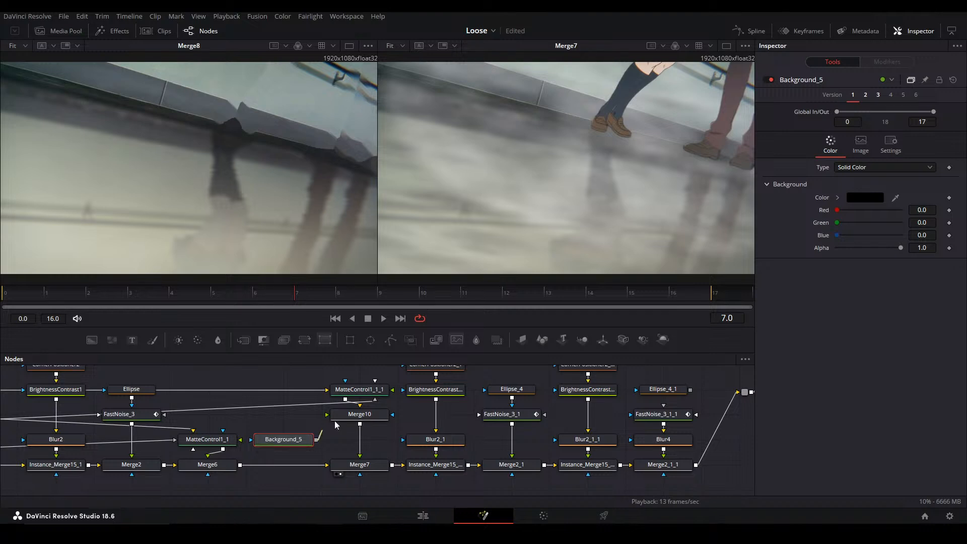
drag(310, 436, 309, 411)
Make Background_5 a black-to-white linear gradient from about 0.961, 0.955 to about 0.849, 0.401 over the rear character's legs
click(865, 96)
drag(566, 63, 677, 194)
drag(566, 274, 713, 79)
drag(678, 195, 686, 217)
drag(740, 83, 706, 100)
drag(687, 217, 655, 200)
drag(627, 123, 674, 64)
drag(633, 153, 603, 213)
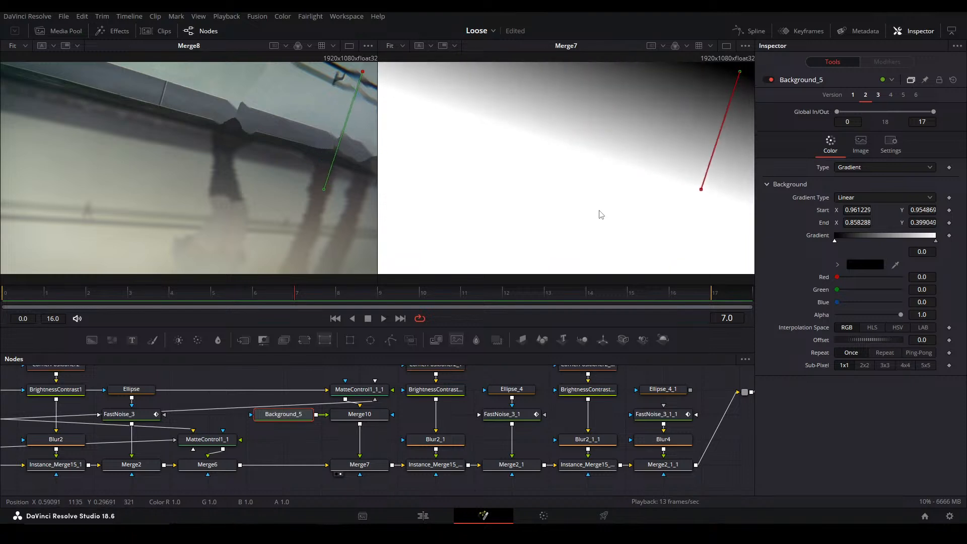
Set Merge10's apply mode to Multiply and mask Background_5 with the output of MatteControl1_1_1
click(361, 418)
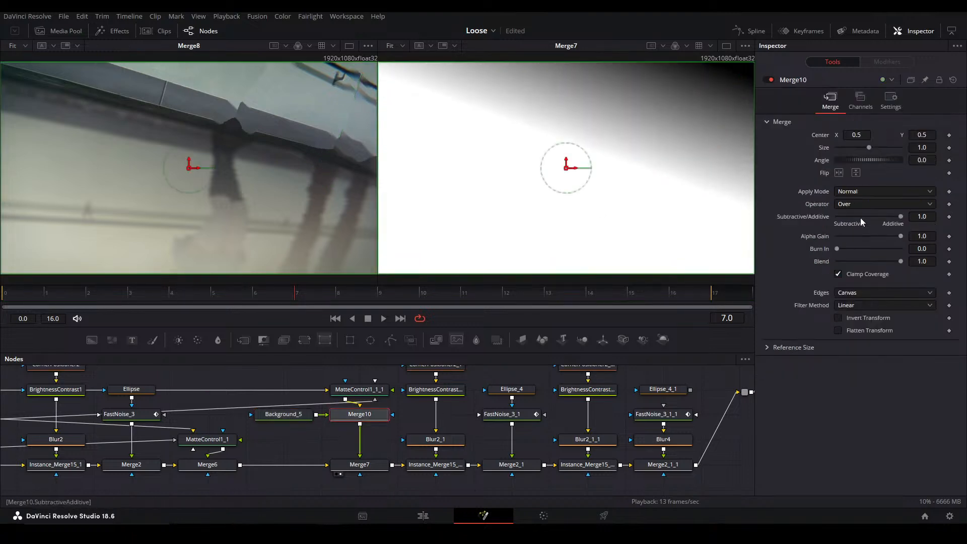
click(866, 192)
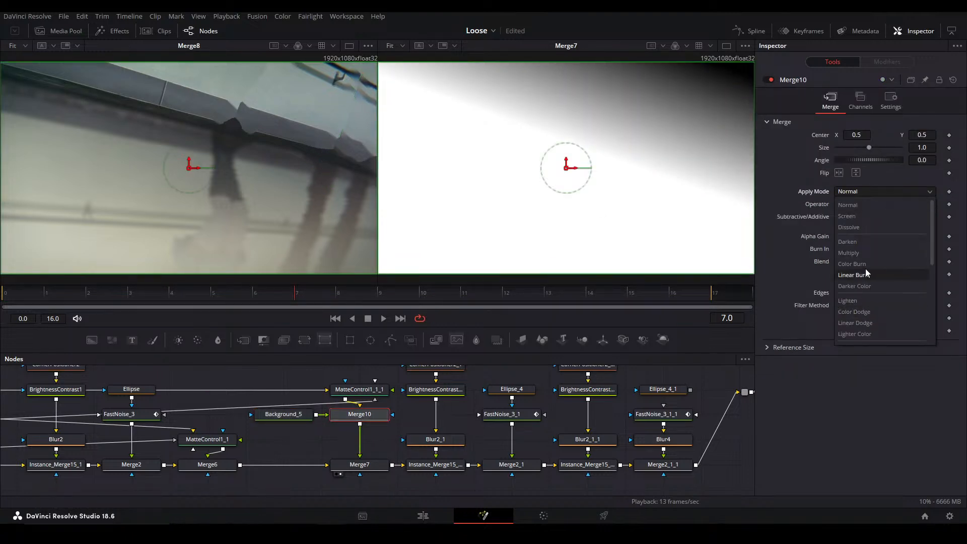
click(862, 252)
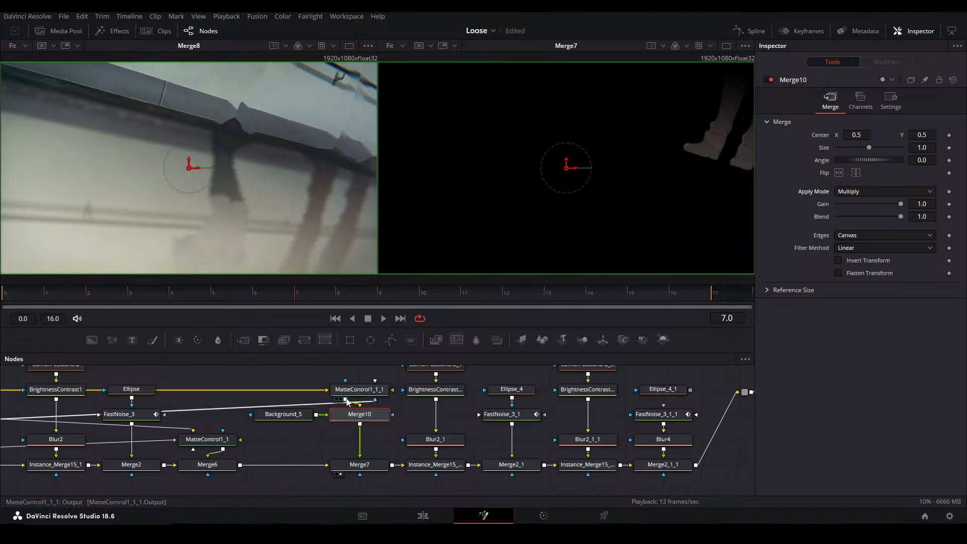
click(312, 414)
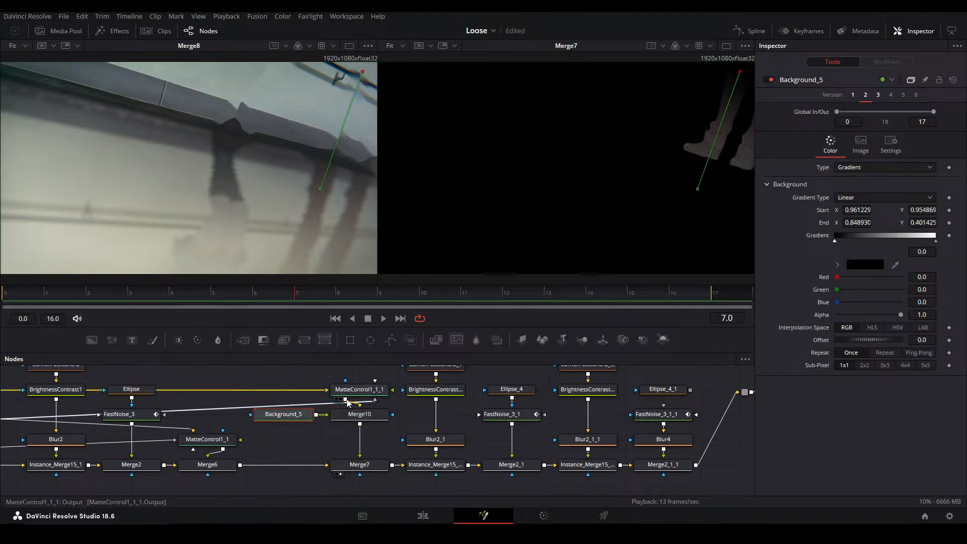
click(320, 433)
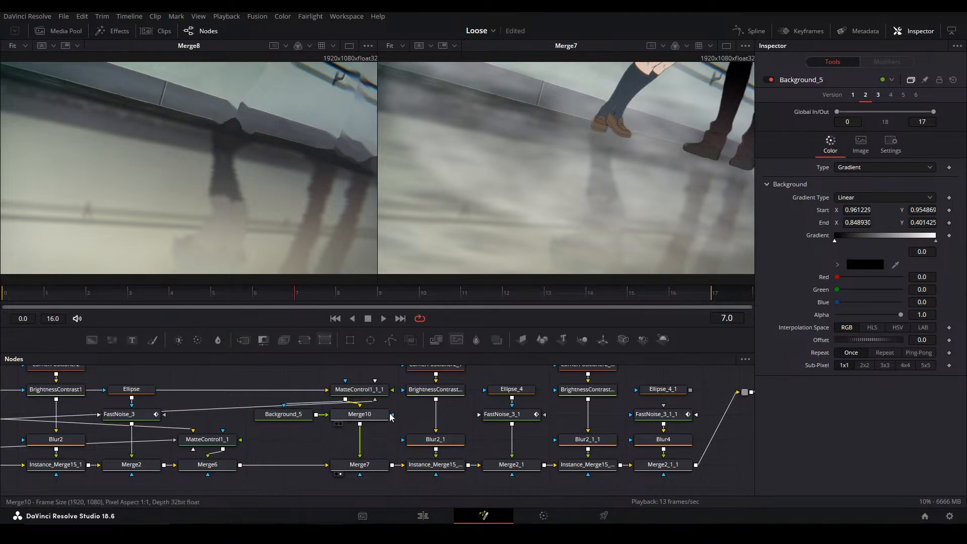
Reposition Background_5's gradient over the rear legs, starting near 0.971, 0.995 and ending near 0.849, 0.520
click(290, 417)
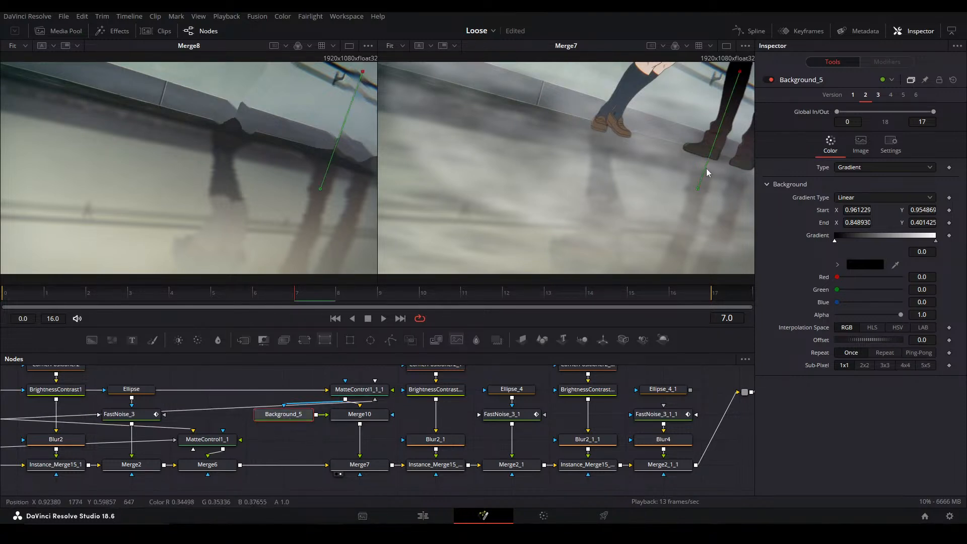
drag(740, 72, 746, 50)
drag(698, 189, 697, 164)
drag(746, 50, 744, 63)
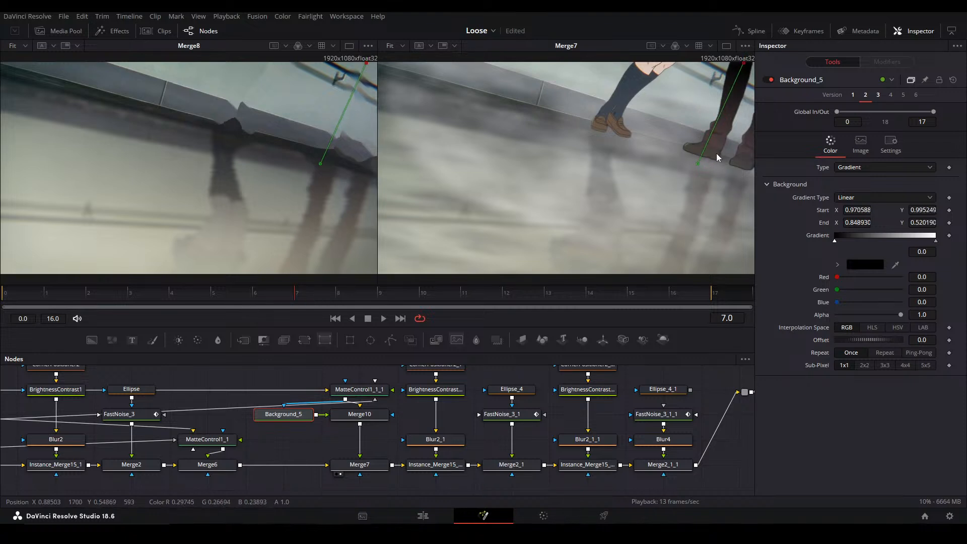
Set the end colour of Background_5's gradient to a neutral grey with value 0.591
scroll(715, 155, up, 2)
scroll(577, 187, up, 3)
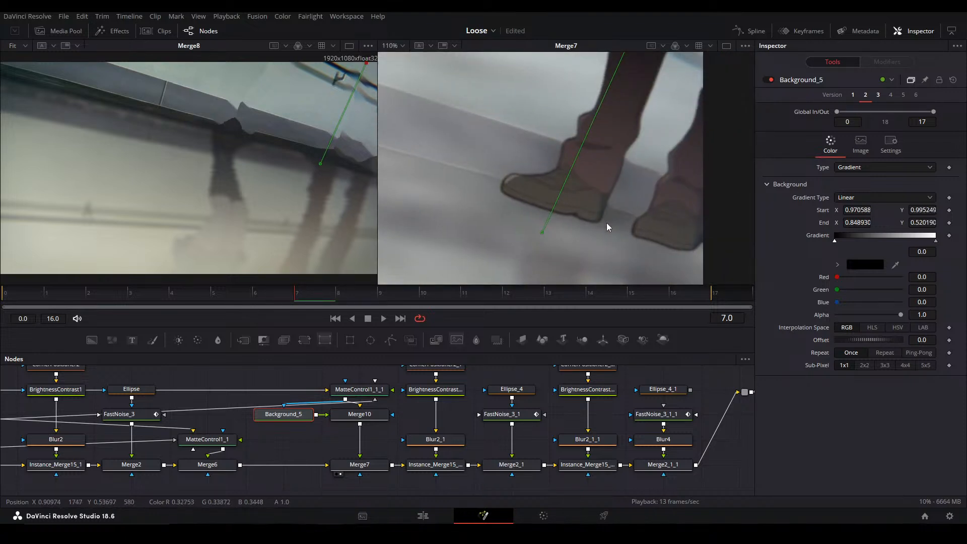
drag(608, 222, 592, 220)
click(935, 242)
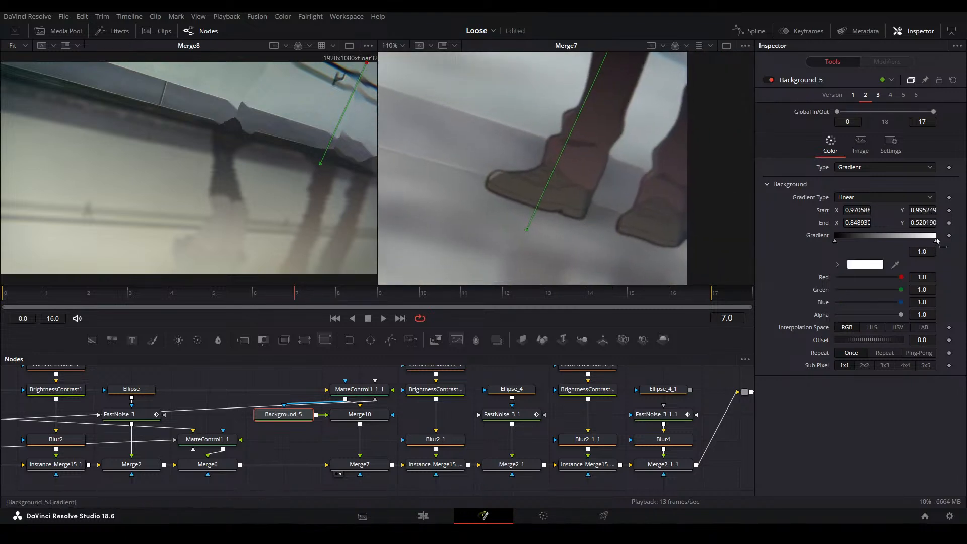
click(837, 264)
drag(838, 319, 813, 299)
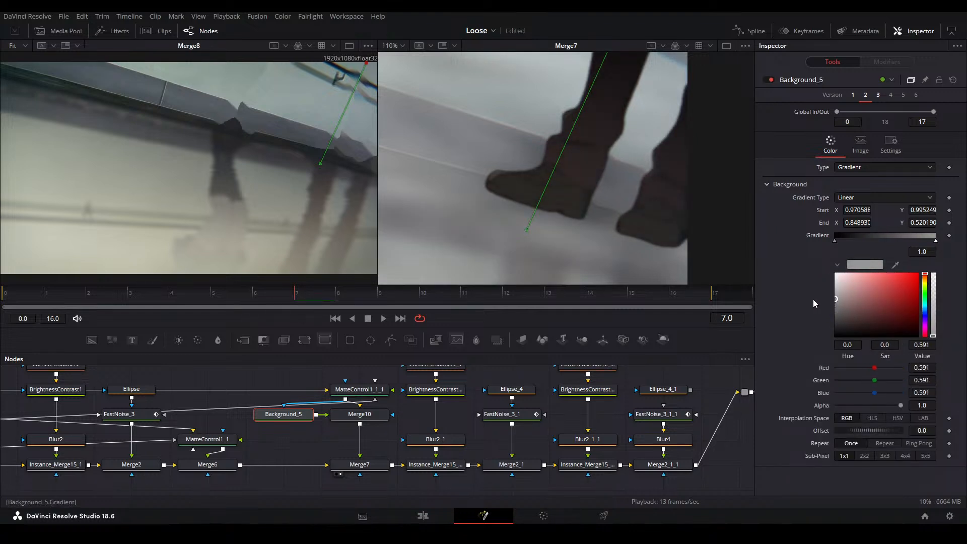
key(ctrl+f)
Preview the composite at Merge2_1_1, ColorCorrector2, Transform and finally MediaOut1
drag(699, 447, 421, 429)
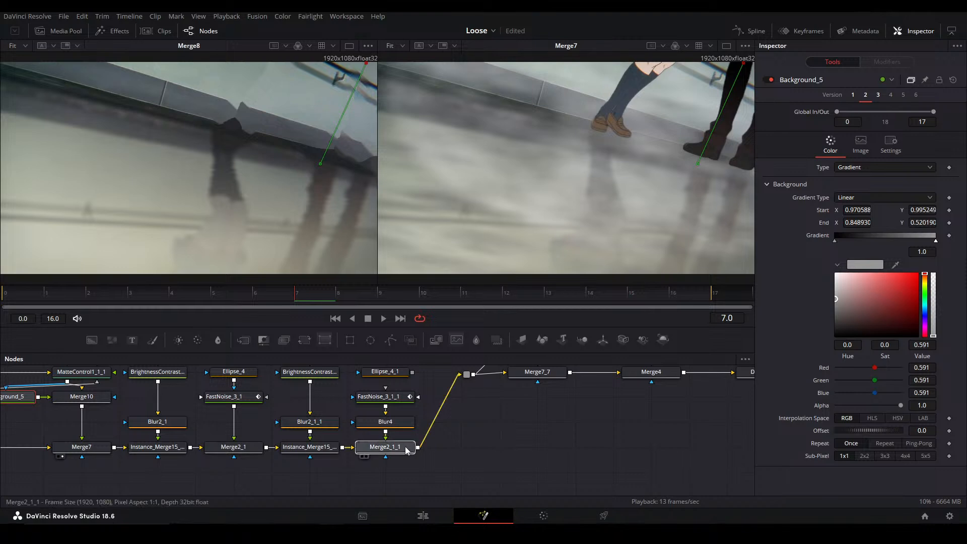
click(407, 445)
key(2)
click(630, 420)
drag(630, 420, 530, 420)
click(549, 403)
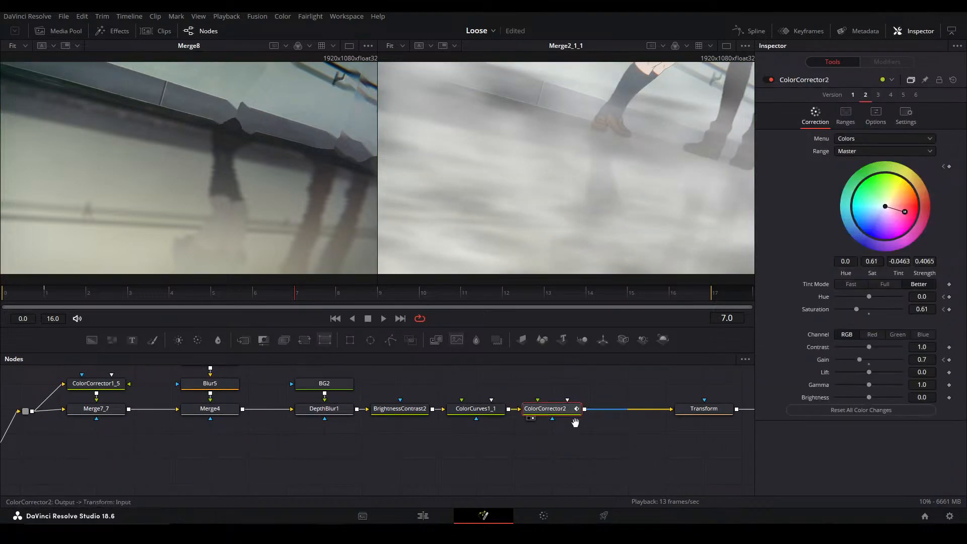
drag(806, 410, 570, 409)
key(2)
click(475, 404)
key(2)
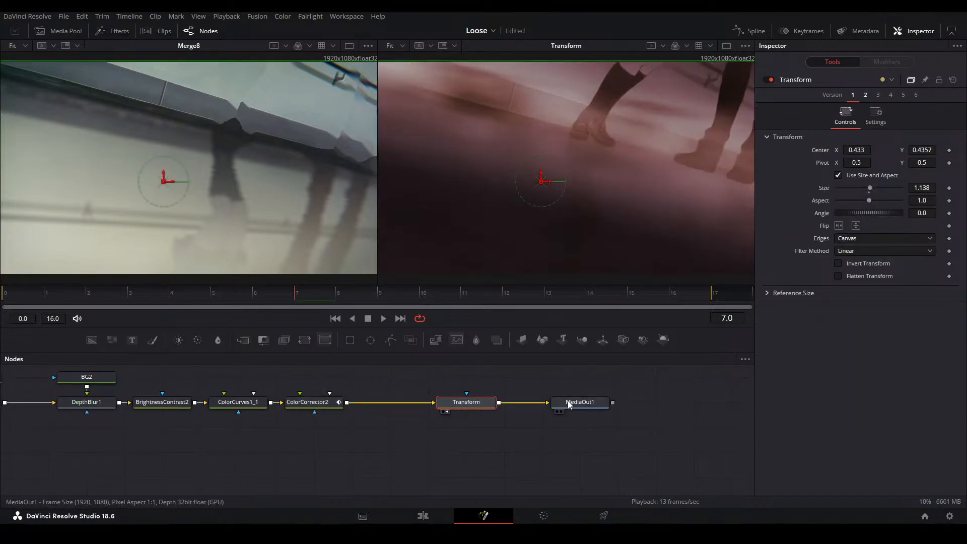
click(572, 402)
key(2)
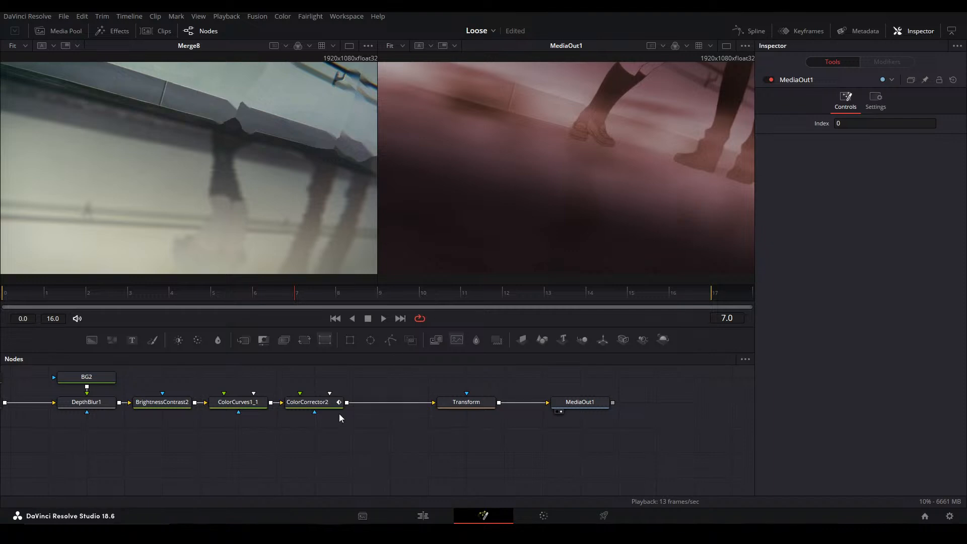
Compare the final output around the rear character's legs with Merge10 disabled and enabled
drag(82, 427, 364, 444)
drag(212, 448, 487, 409)
drag(161, 461, 583, 480)
click(396, 427)
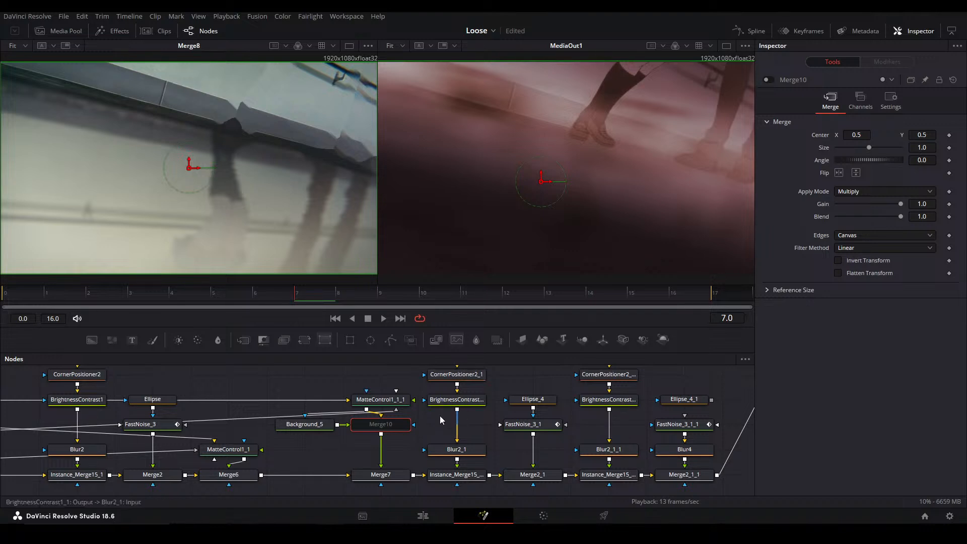
key(ctrl+p)
key(ctrl+p)
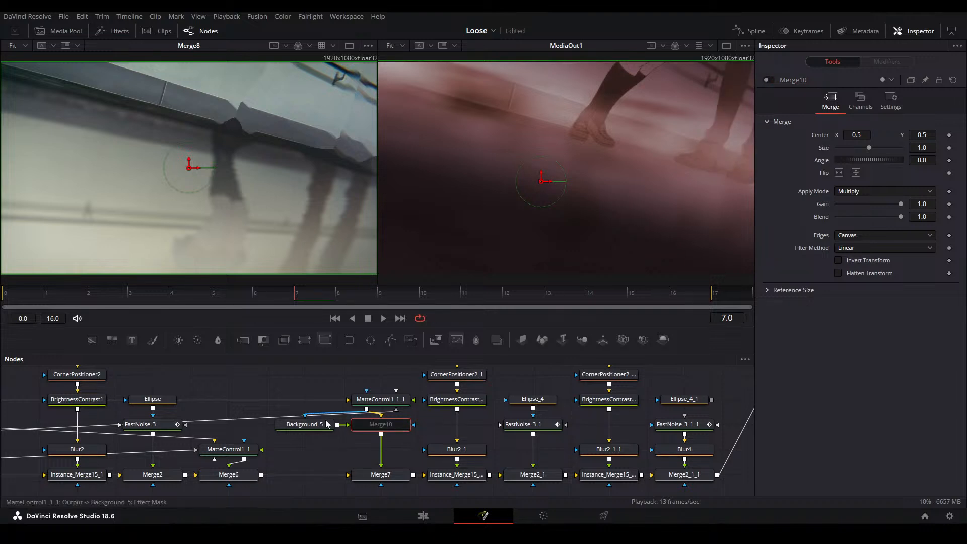
key(ctrl+p)
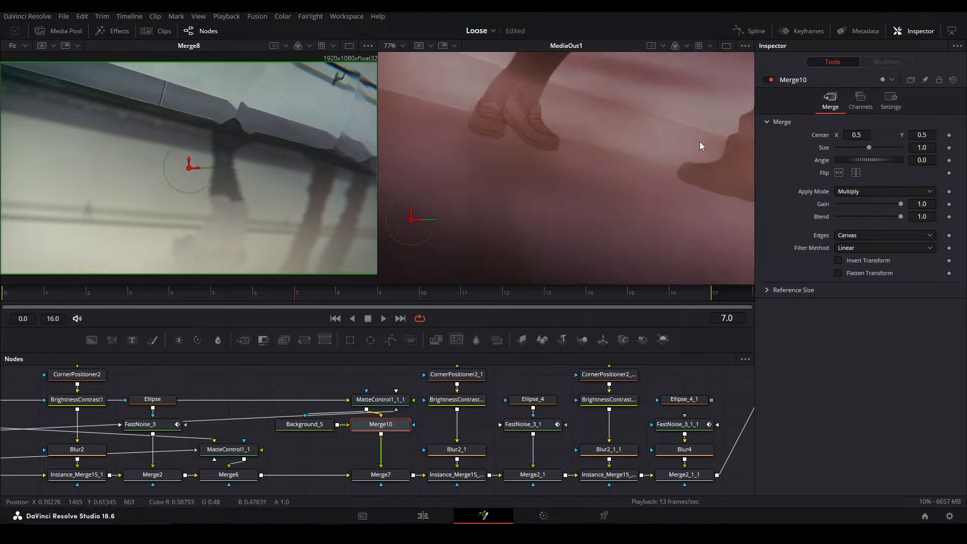
scroll(702, 144, up, 3)
key(ctrl+f)
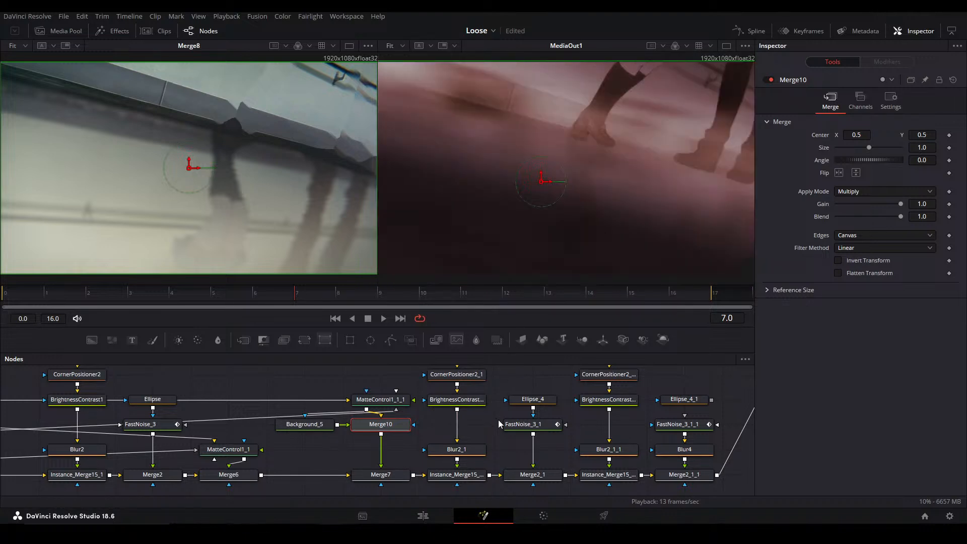
click(437, 429)
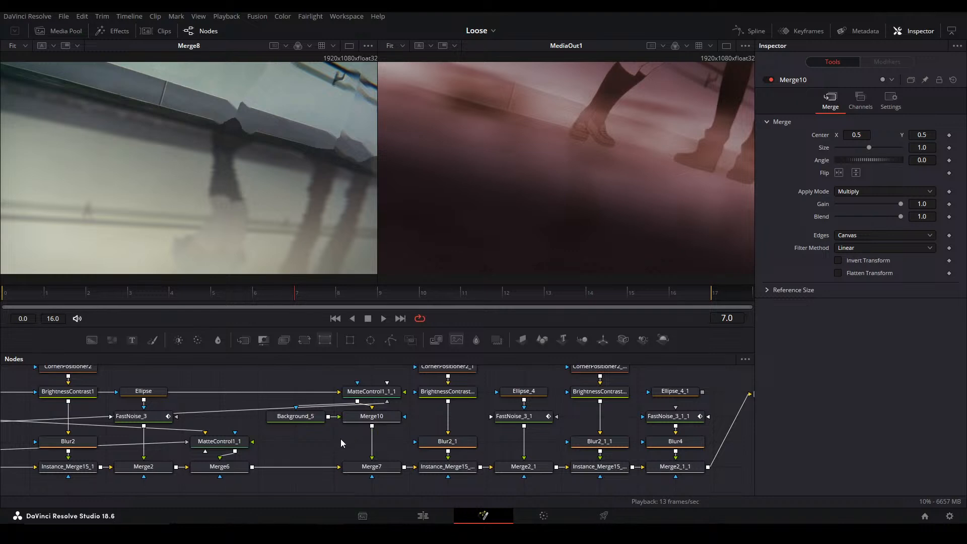
key(ctrl+f)
click(570, 289)
scroll(328, 433, right, 1)
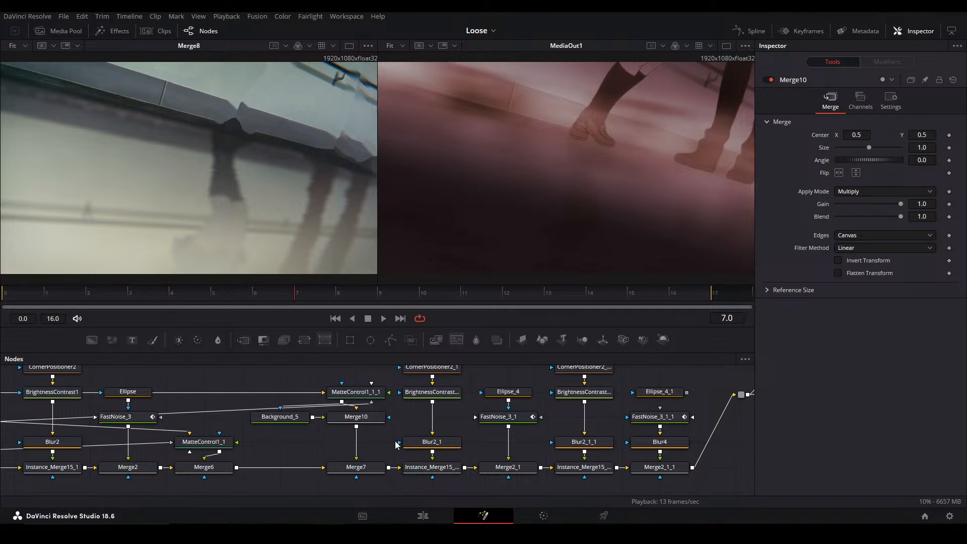
drag(491, 427, 312, 436)
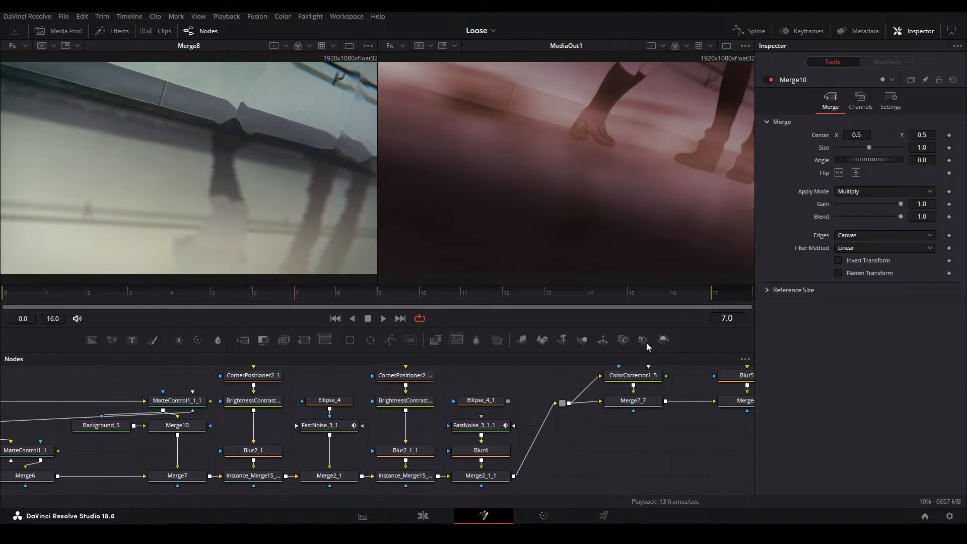
drag(564, 446, 607, 415)
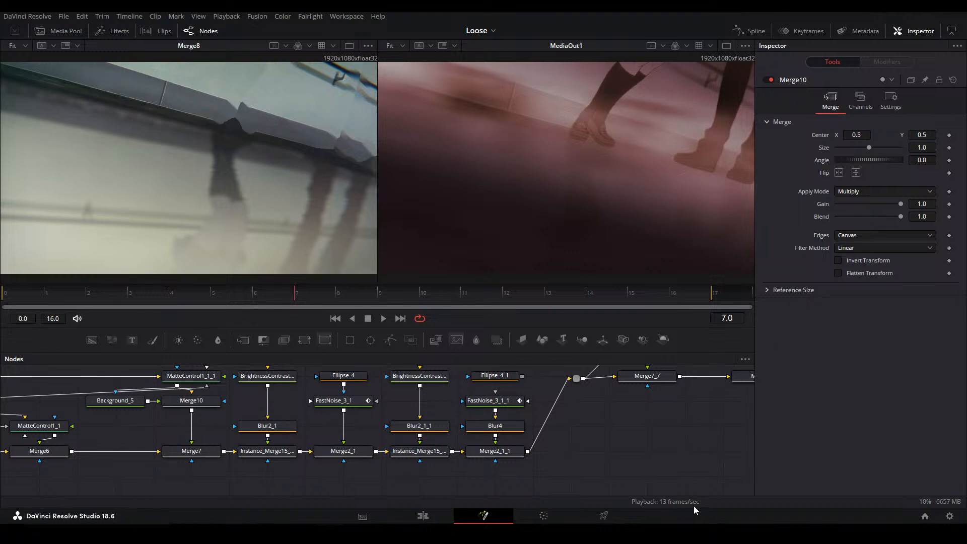
drag(600, 418, 426, 446)
drag(624, 433, 277, 426)
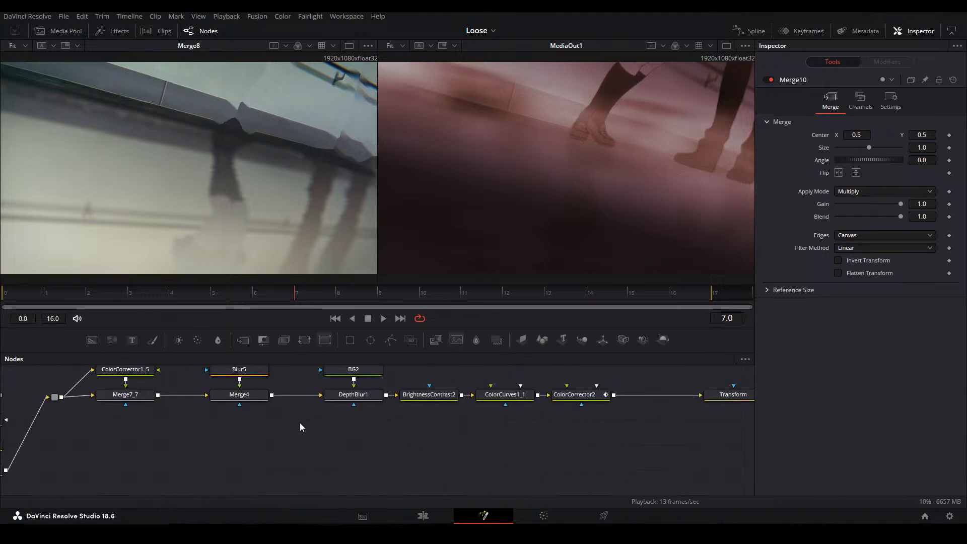
drag(629, 435, 520, 445)
drag(727, 433, 331, 410)
drag(118, 411, 655, 423)
drag(114, 432, 423, 421)
drag(471, 443, 561, 433)
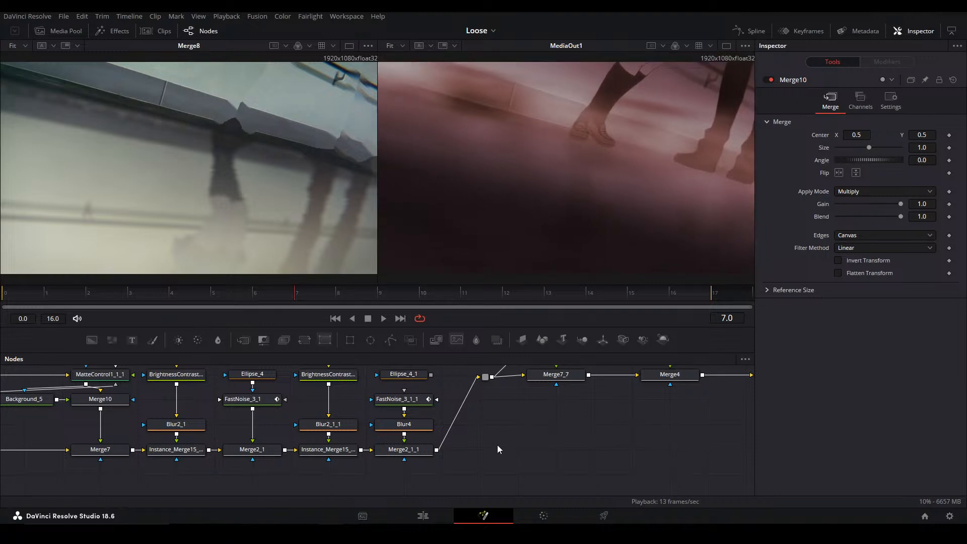
Preview the composite stage by stage from the reflection merges through Merge2_1_1 and Merge7_7 to Merge4
click(326, 452)
key(2)
click(423, 450)
key(2)
click(505, 447)
click(550, 379)
key(2)
click(689, 386)
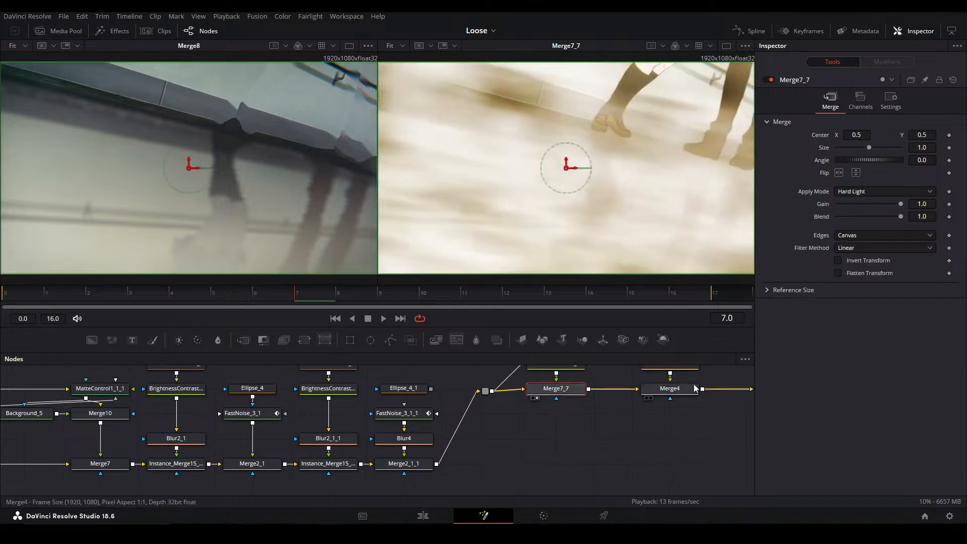
key(2)
Preview the blur and grading stages after Merge4, continuing through ColorCorrector2 and Transform to MediaOut1
drag(656, 406, 409, 419)
click(541, 404)
key(2)
click(619, 404)
key(2)
drag(588, 413, 546, 426)
click(500, 395)
key(2)
click(564, 394)
key(2)
drag(299, 453, 171, 422)
drag(615, 425, 393, 428)
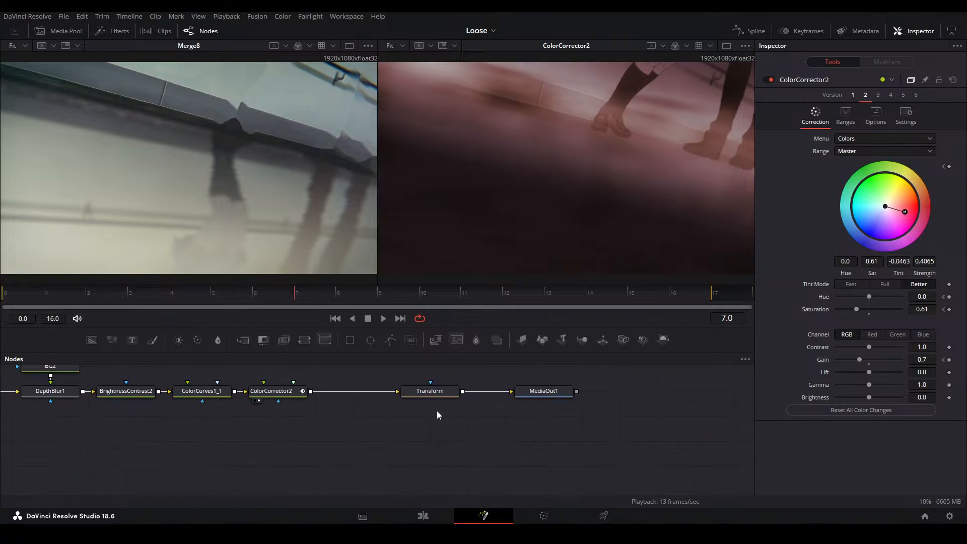
click(443, 393)
key(2)
click(546, 398)
key(2)
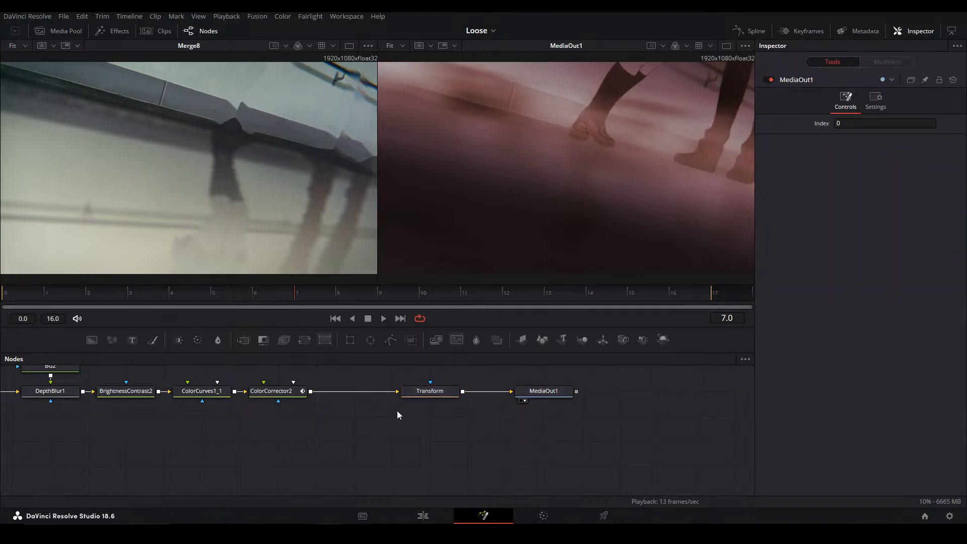
drag(360, 440, 494, 411)
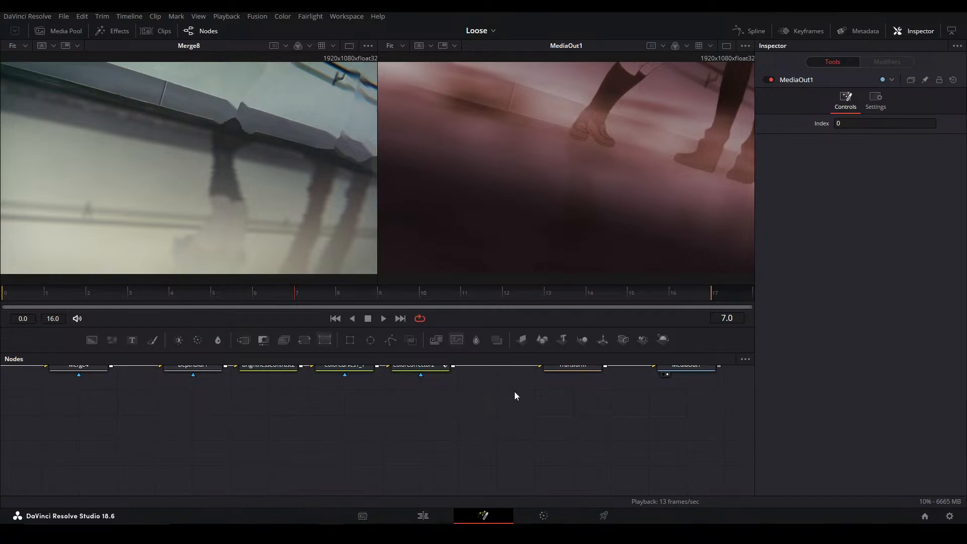
Switch to the Edit page and play the Main alt timeline around Compound Clip 7 and the start of Compound Clip 8
click(422, 515)
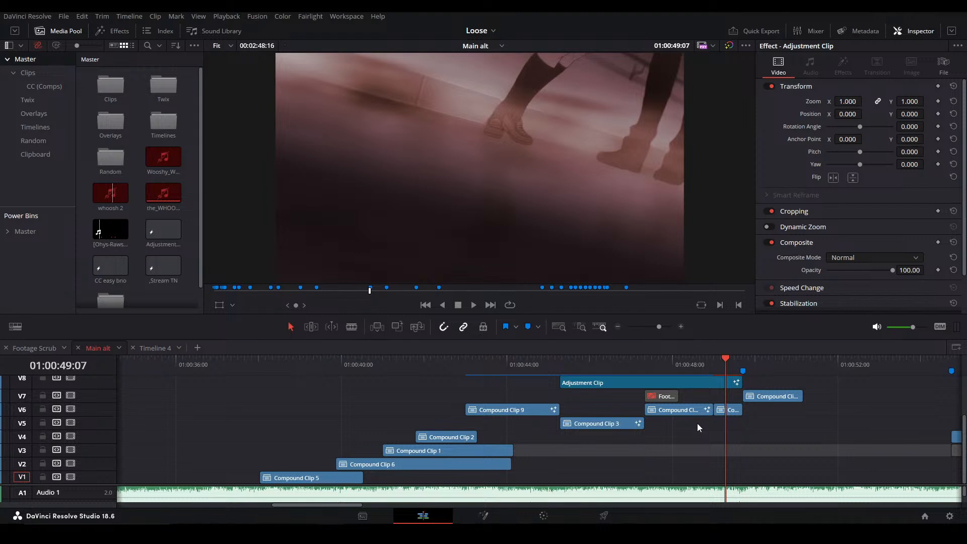
click(670, 364)
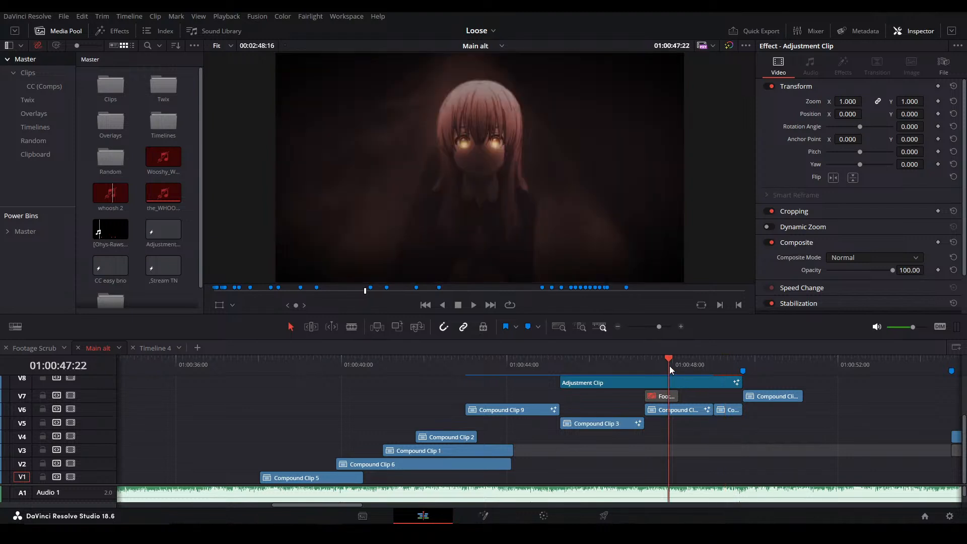
click(712, 360)
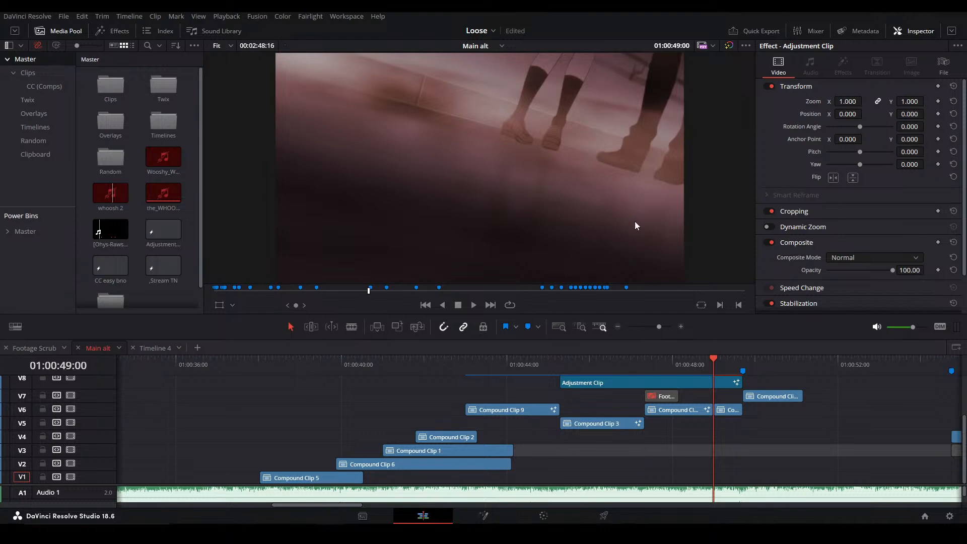
click(702, 362)
key(space)
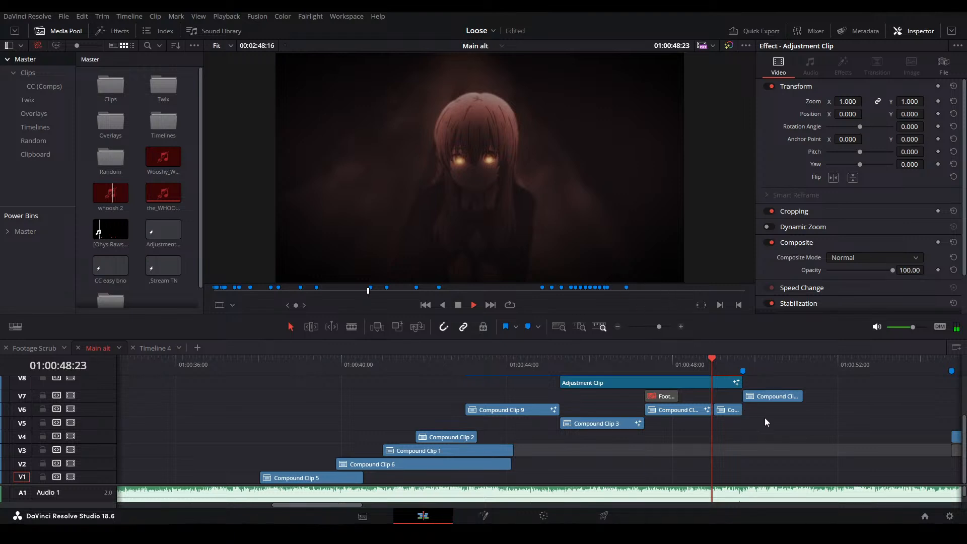
click(741, 423)
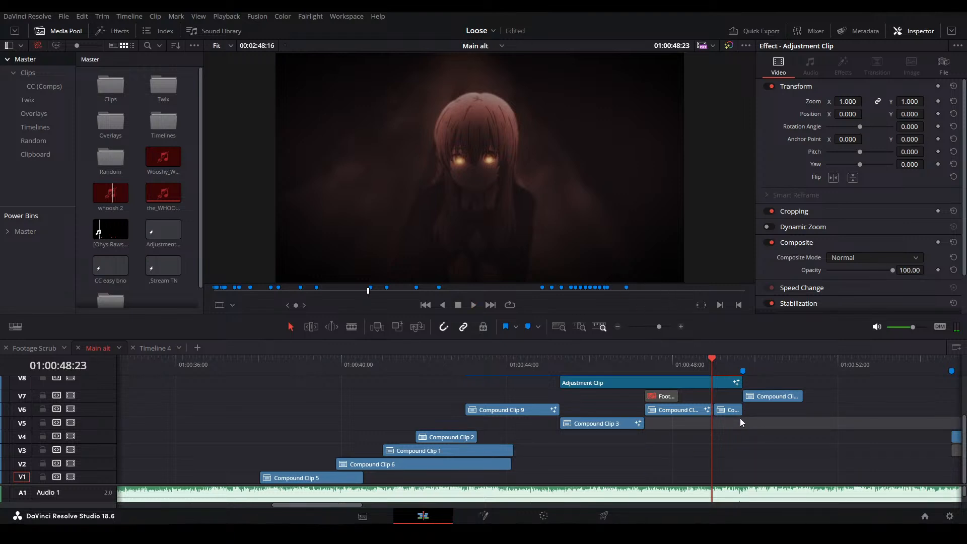
click(724, 369)
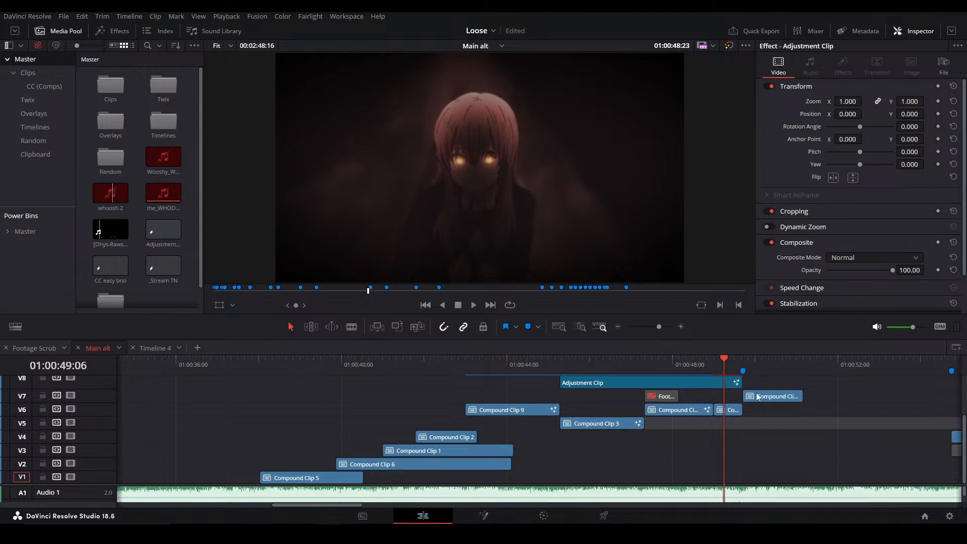
click(746, 368)
key(space)
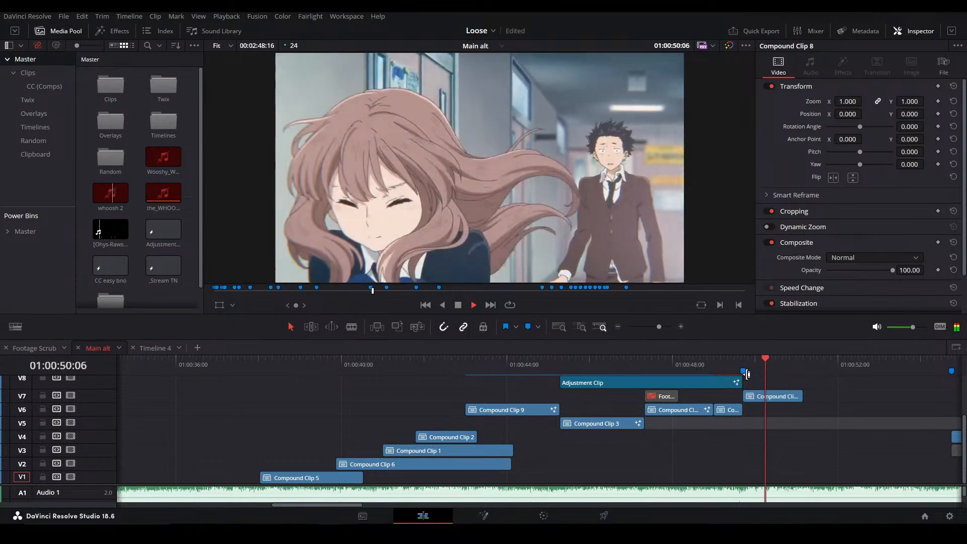
click(750, 358)
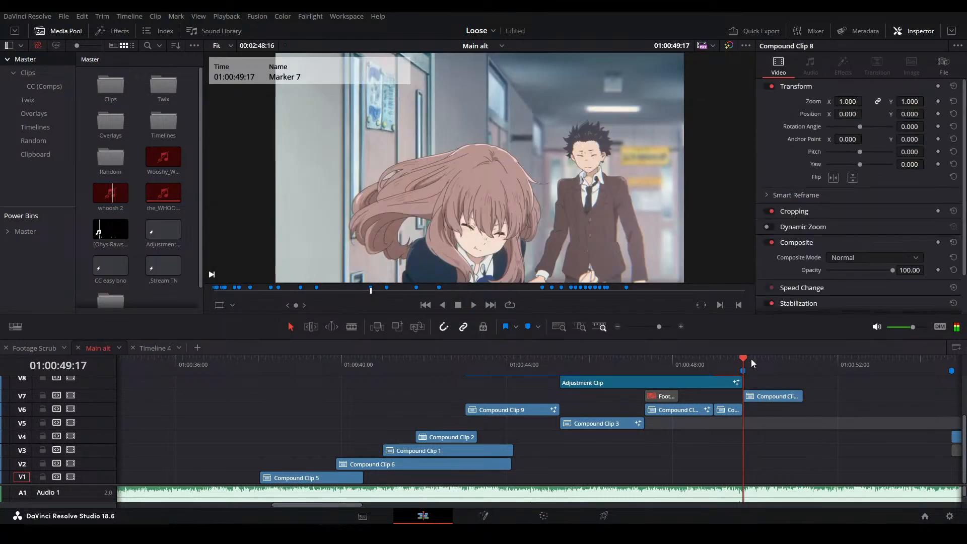
Open Compound Clip 7 on the Fusion page and examine its node graph from the source layers to the final grade
click(729, 358)
click(733, 411)
key(shift+5)
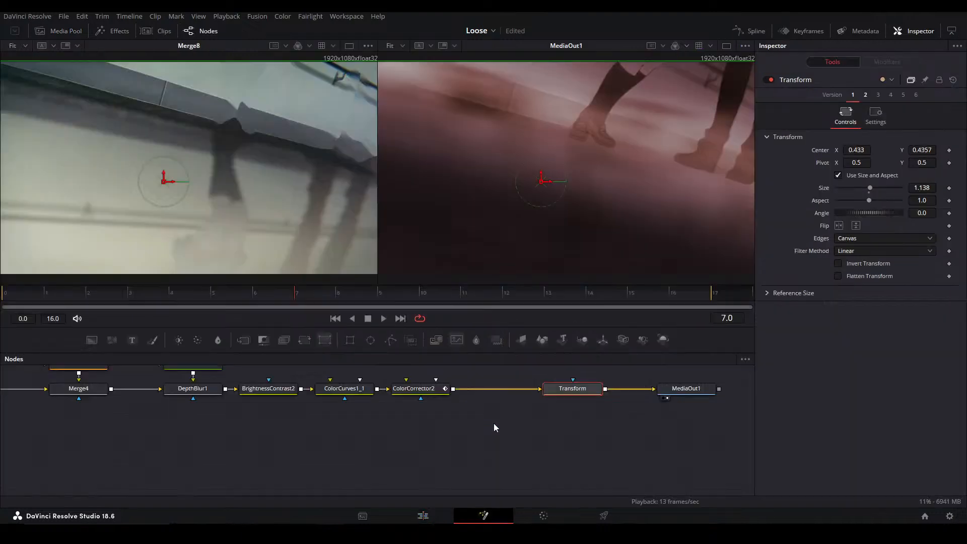
drag(448, 423, 416, 440)
scroll(413, 424, down, 2)
drag(355, 439, 500, 457)
drag(562, 459, 169, 377)
drag(252, 423, 590, 411)
drag(417, 443, 605, 436)
drag(334, 448, 464, 392)
drag(347, 428, 498, 445)
drag(440, 436, 167, 410)
drag(594, 418, 242, 442)
drag(630, 377, 584, 445)
drag(422, 457, 605, 423)
mouse_move(334, 416)
mouse_down()
mouse_move(543, 433)
mouse_move(319, 413)
mouse_up()
drag(458, 435, 344, 443)
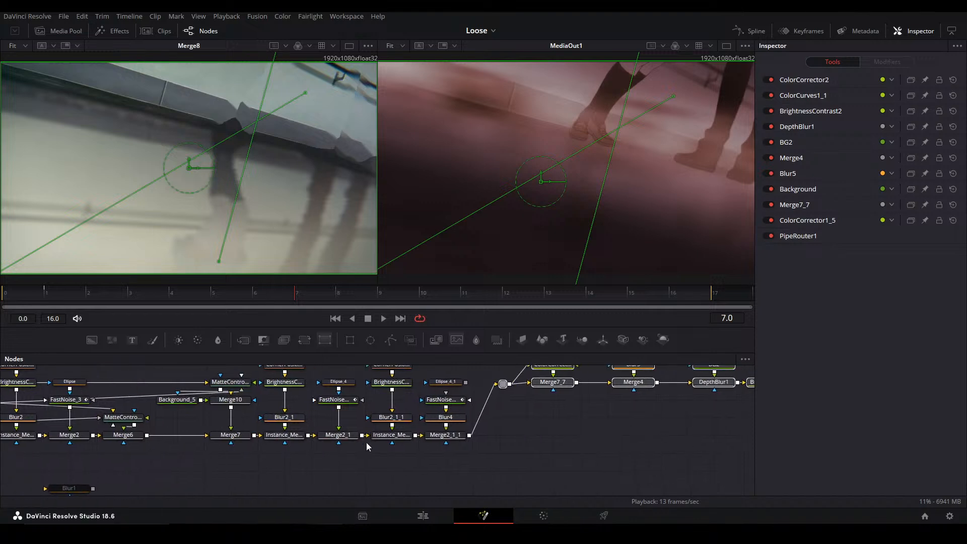
click(556, 438)
Return to the Edit page and play the timeline across Compound Clip 8 and the gap after it
click(401, 520)
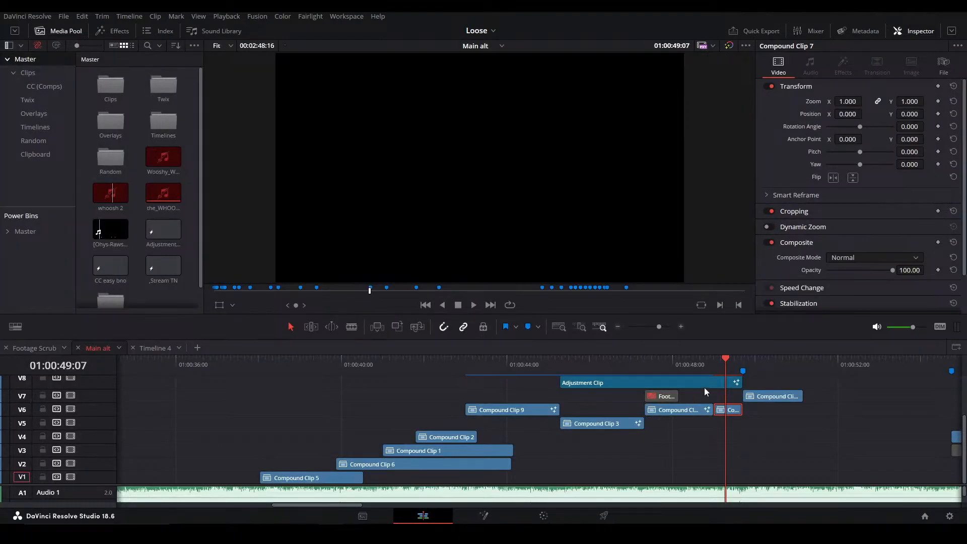
click(756, 372)
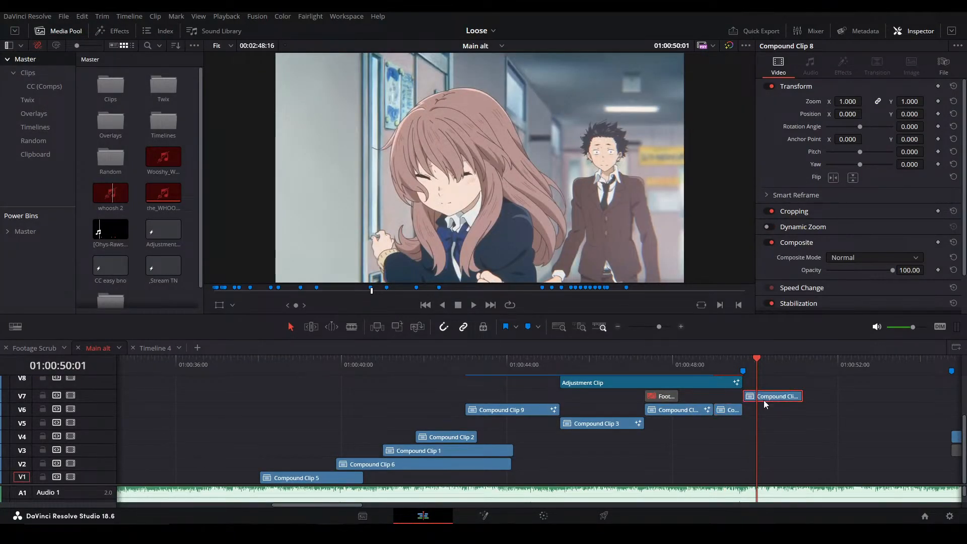
click(788, 366)
key(space)
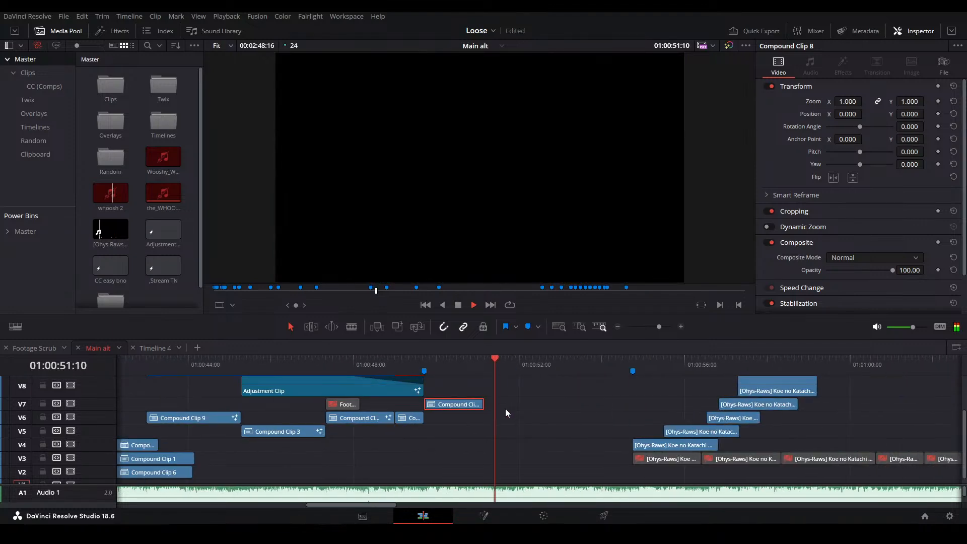
click(423, 364)
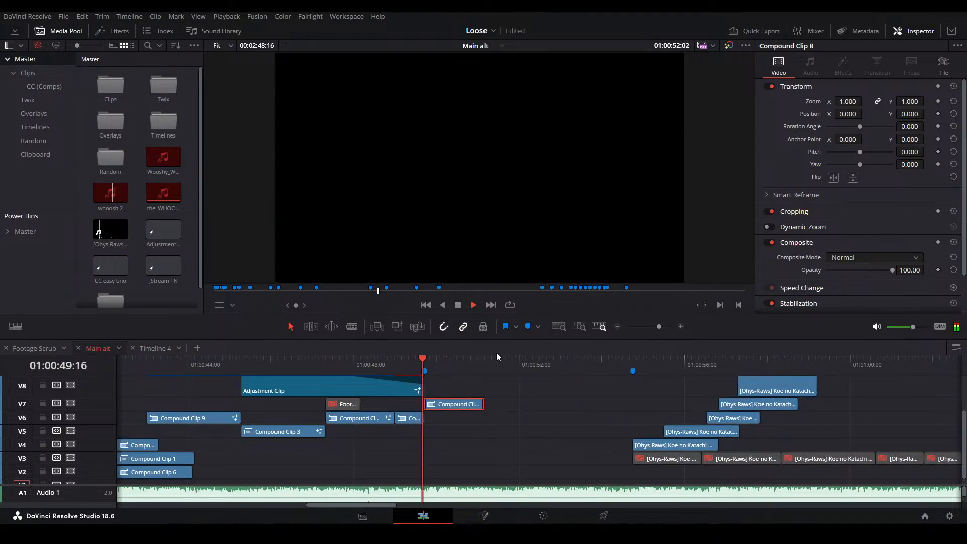
Play the Main alt timeline through the empty stretch after Compound Clip 8
drag(522, 436, 490, 482)
key(space)
key(space)
click(551, 428)
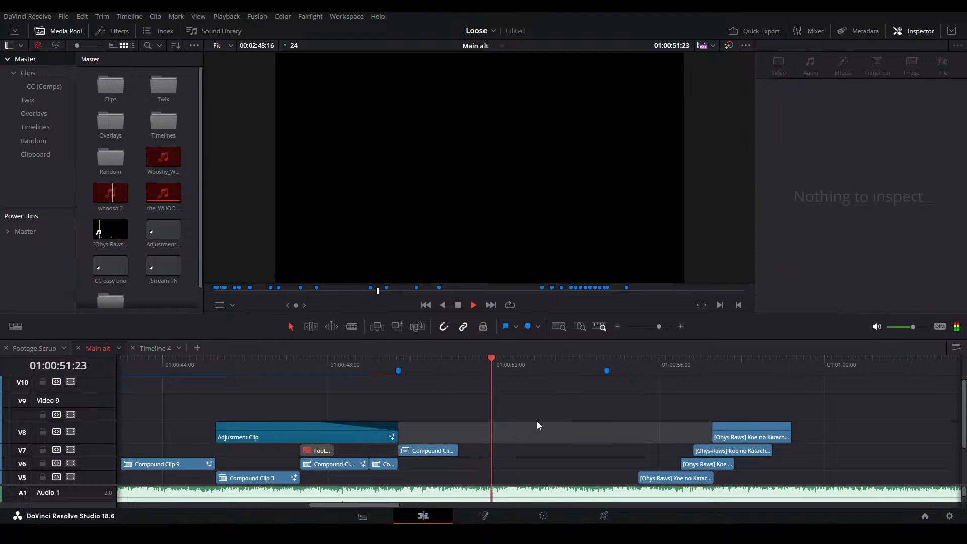
Open Compound Clip 8 on the Fusion page and show its MediaOut1 in a single viewer
click(420, 356)
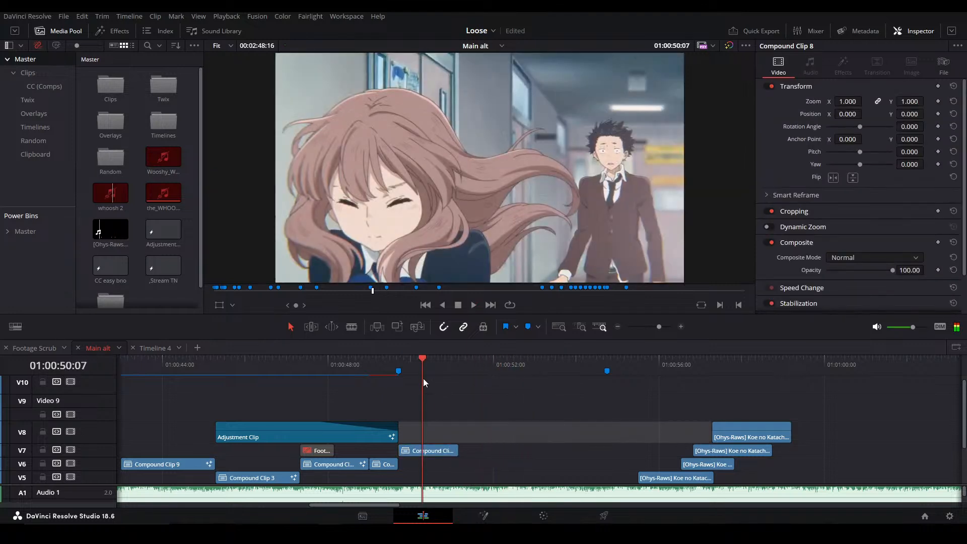
click(438, 450)
key(shift+5)
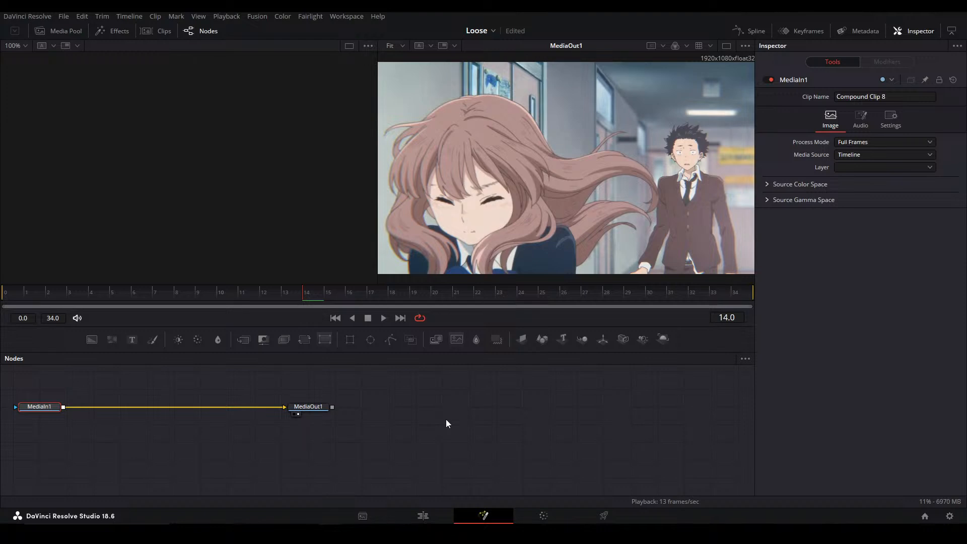
click(727, 45)
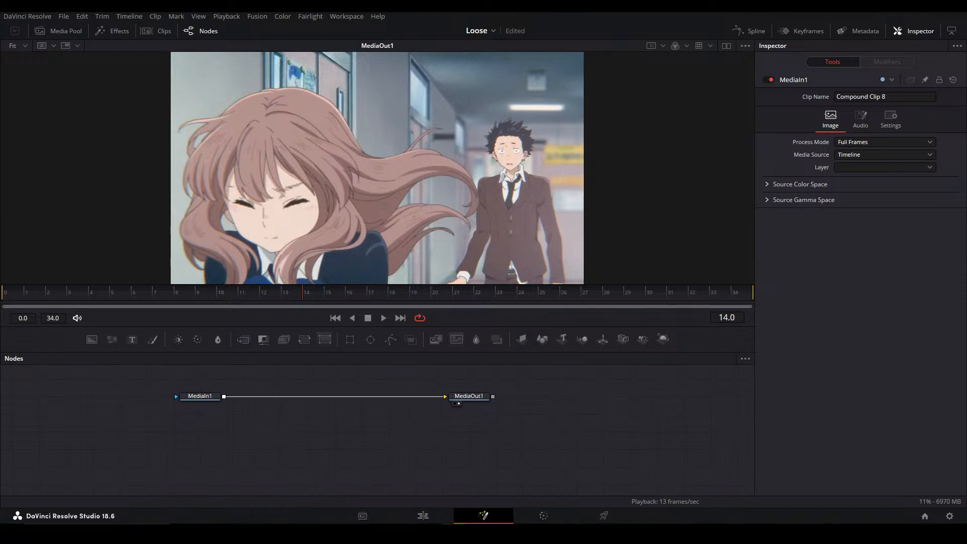
key(alt+Tab)
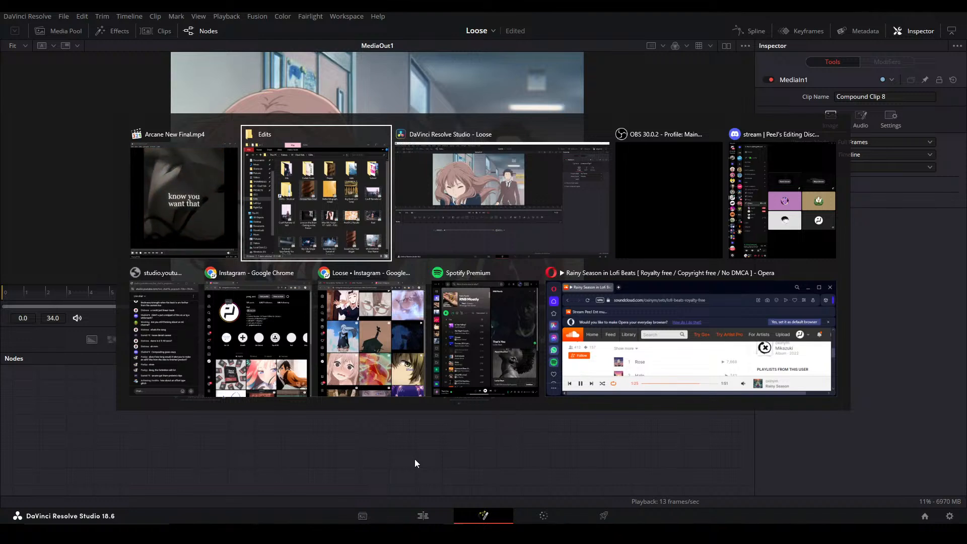
key(Escape)
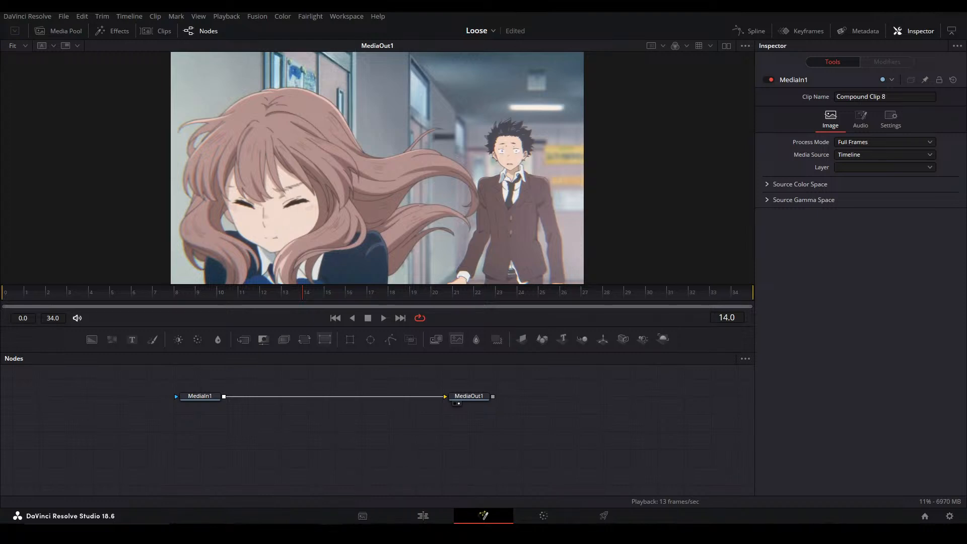
Paste the copied shading and grading nodes into Compound Clip 8's graph and arrange them above the MediaIn1 to MediaOut1 connection
drag(306, 438, 359, 445)
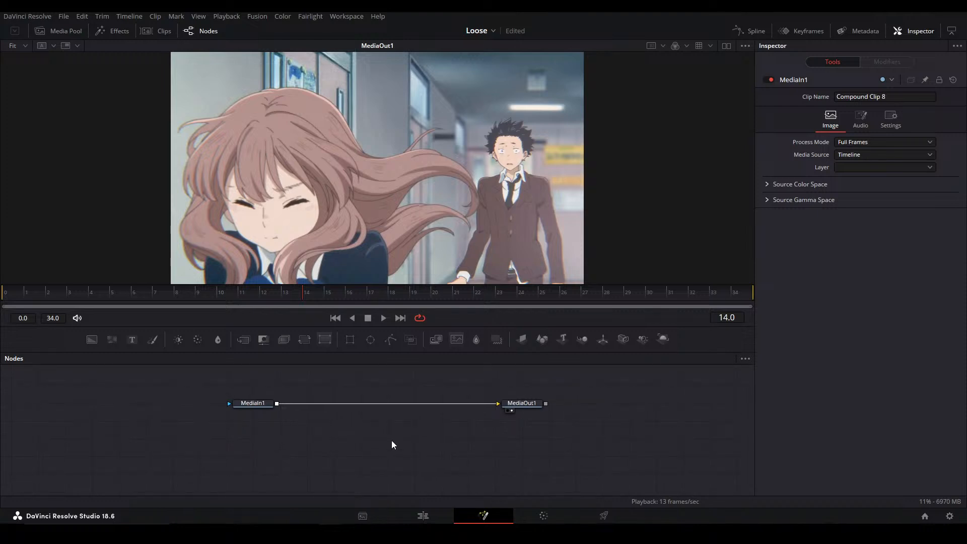
key(ctrl+v)
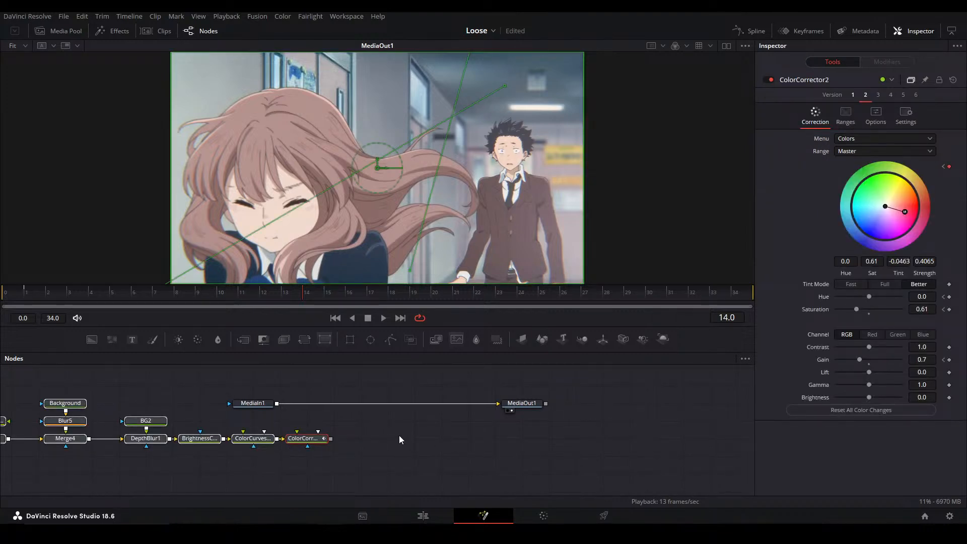
drag(308, 438, 496, 384)
drag(386, 439, 378, 459)
click(591, 451)
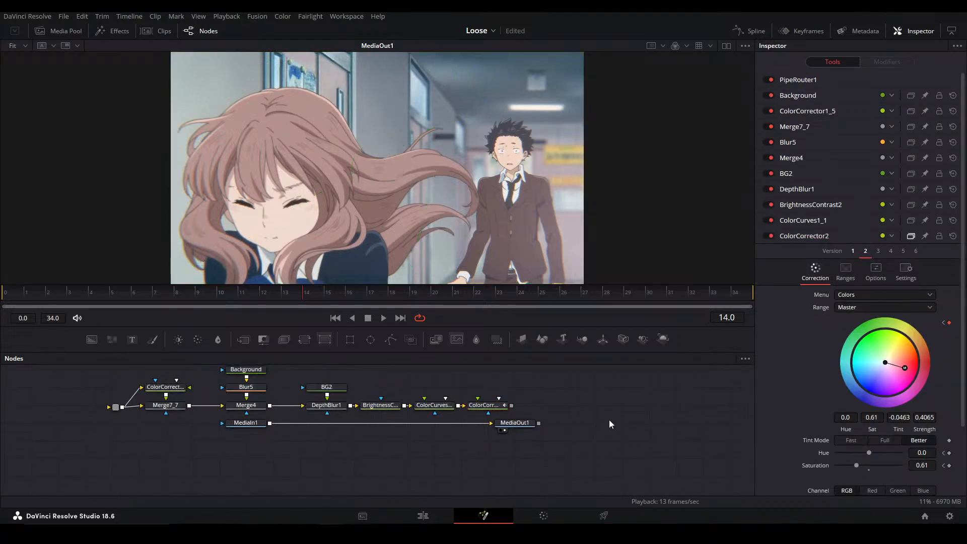
drag(535, 420, 562, 421)
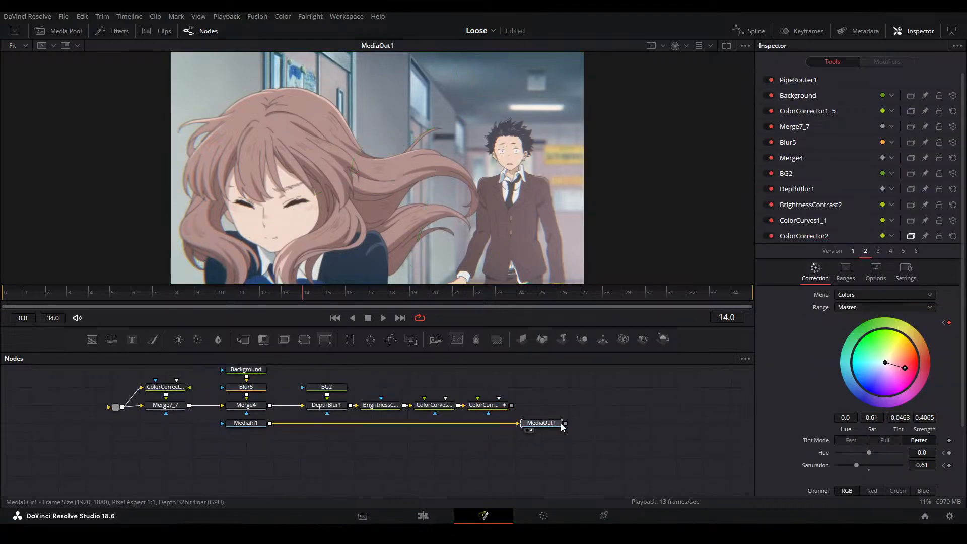
Check MediaIn1's media source and audio track settings and play the clip
click(254, 423)
click(565, 462)
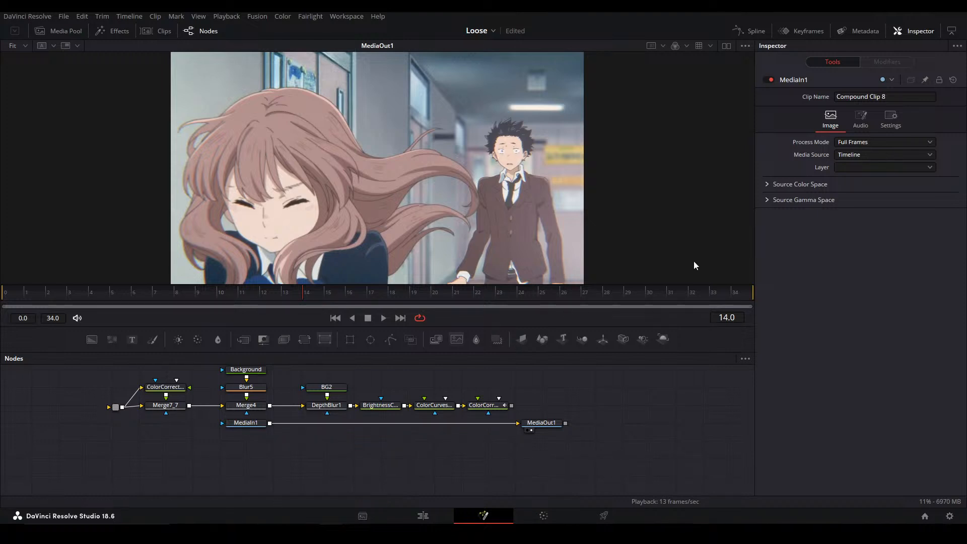
click(867, 152)
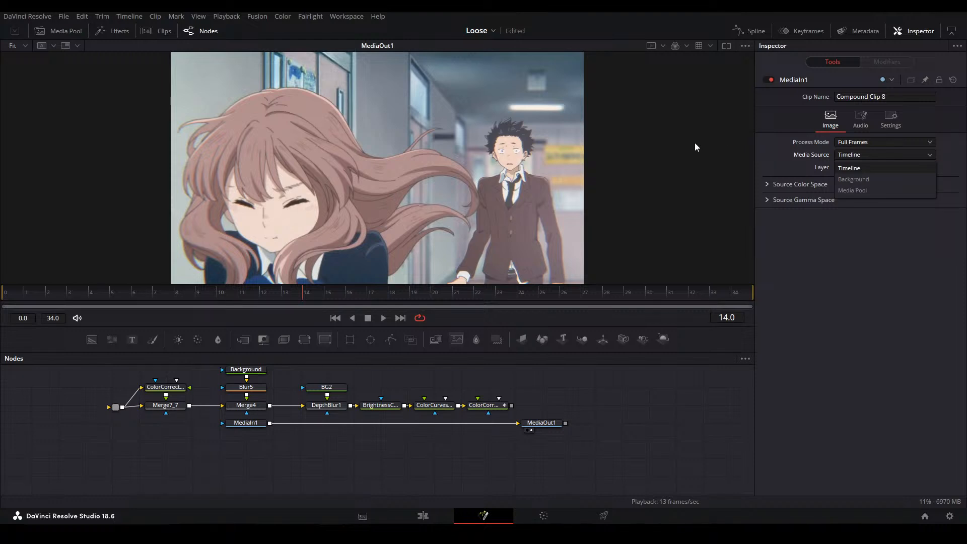
click(851, 119)
click(851, 120)
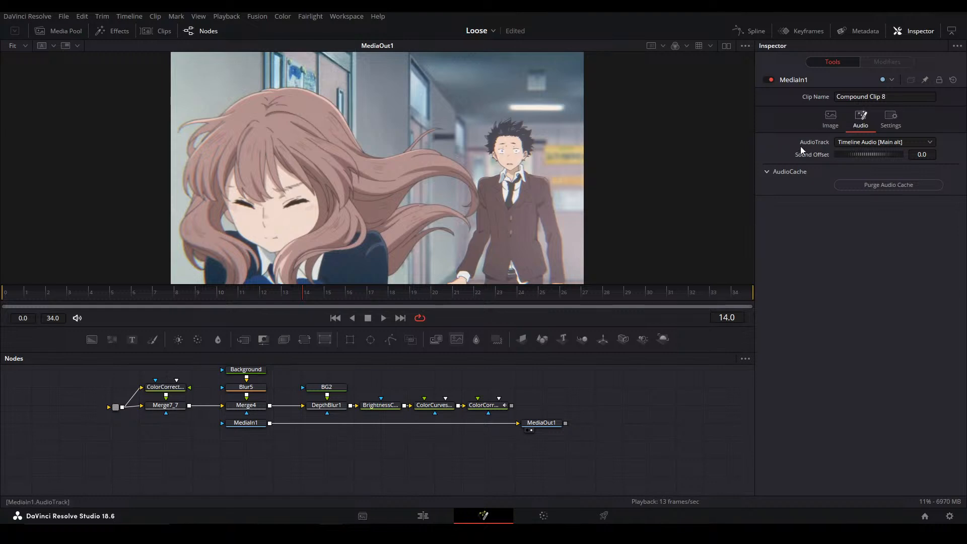
key(space)
key(space)
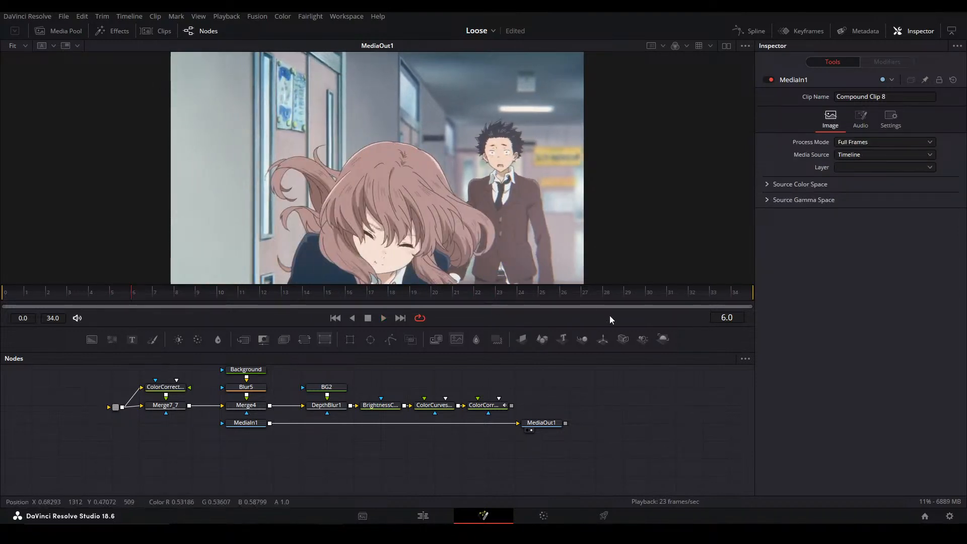
Reload Compound Clip 8 by way of the Edit page and connect MediaIn1 to the router feeding the pasted nodes
click(440, 510)
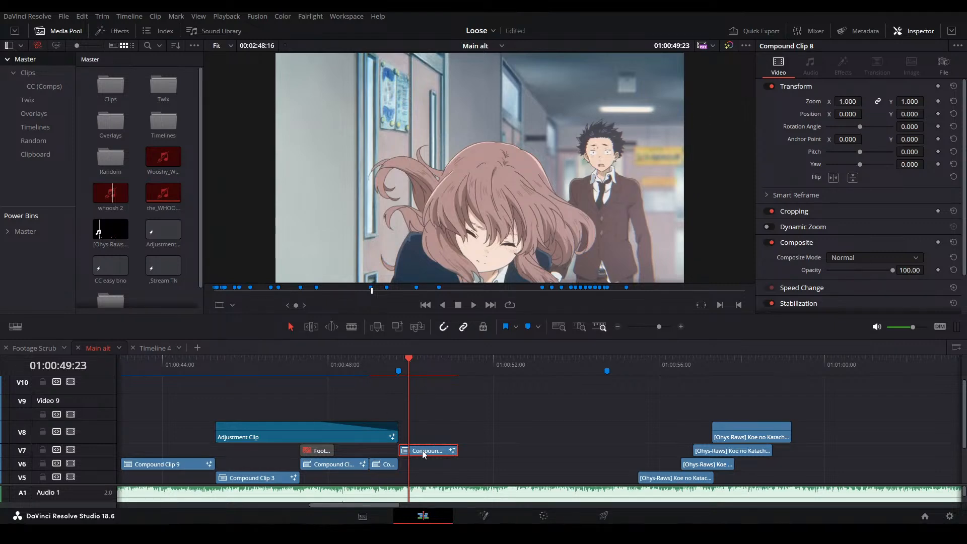
key(shift+5)
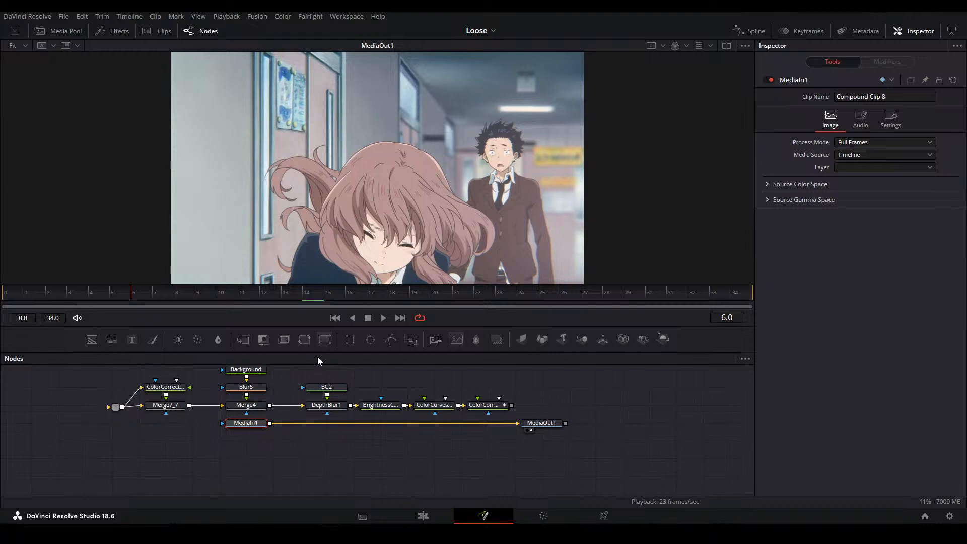
scroll(377, 428, up, 4)
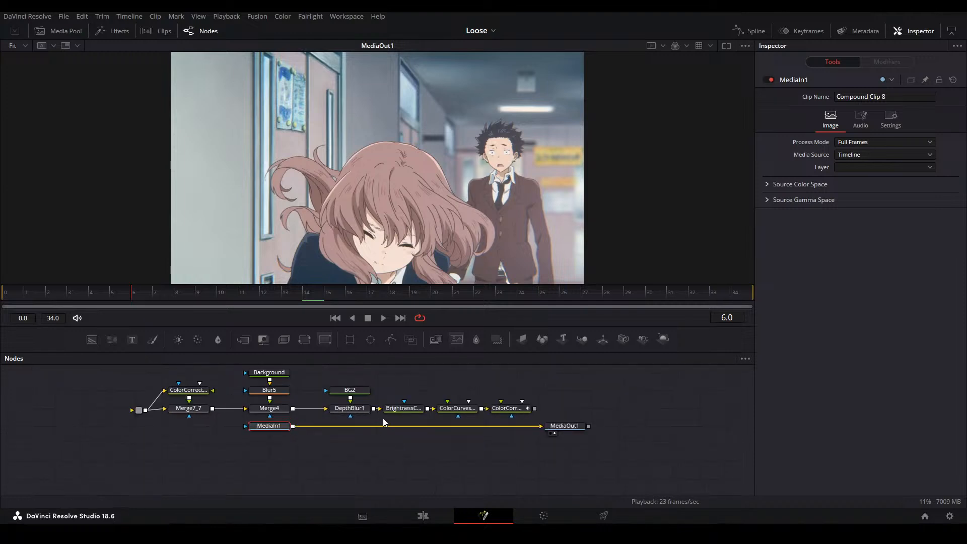
drag(364, 450, 430, 446)
drag(287, 421, 91, 394)
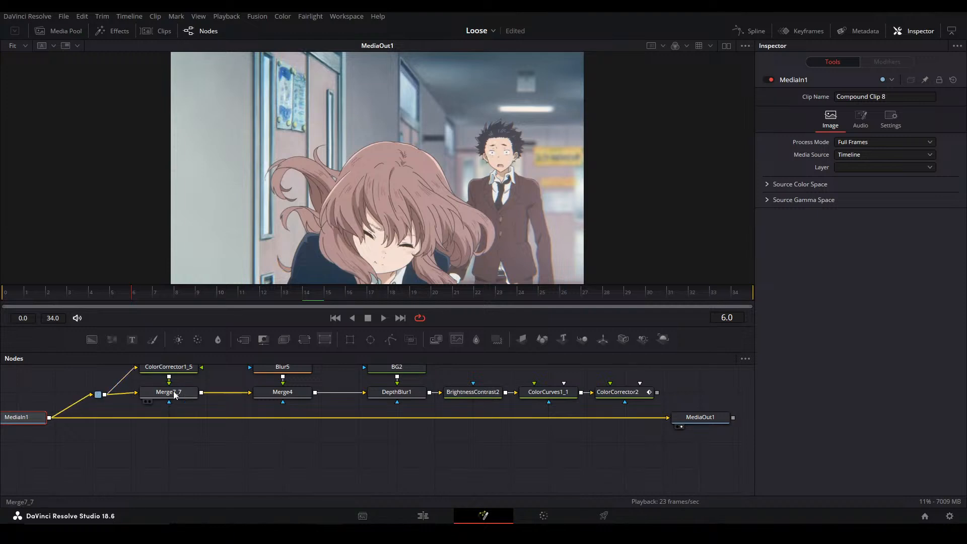
Preview the pasted chain stage by stage from Merge7_7 and Merge4 through DepthBlur1 to ColorCorrector2
click(169, 392)
key(1)
scroll(245, 400, up, 2)
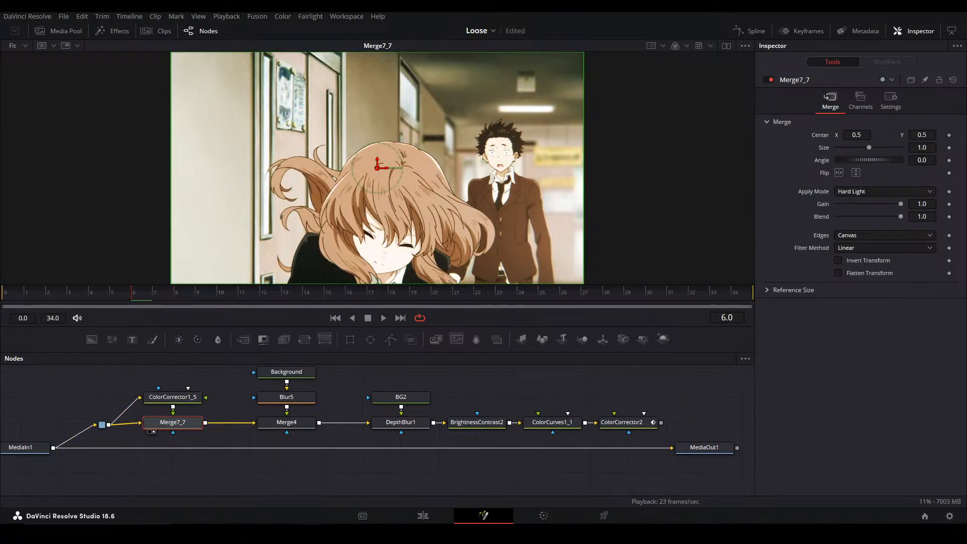
click(275, 426)
key(2)
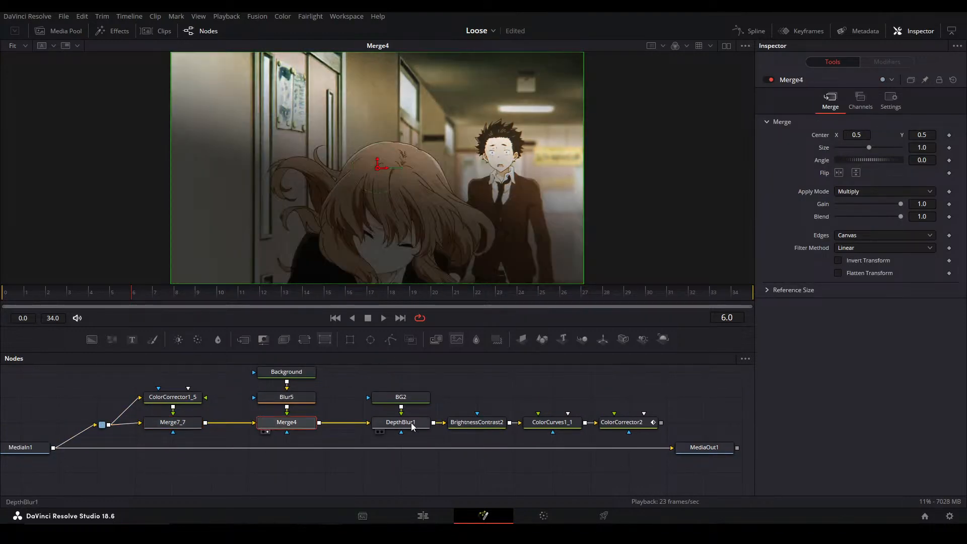
click(417, 425)
key(2)
click(483, 425)
click(544, 425)
key(2)
click(621, 423)
key(2)
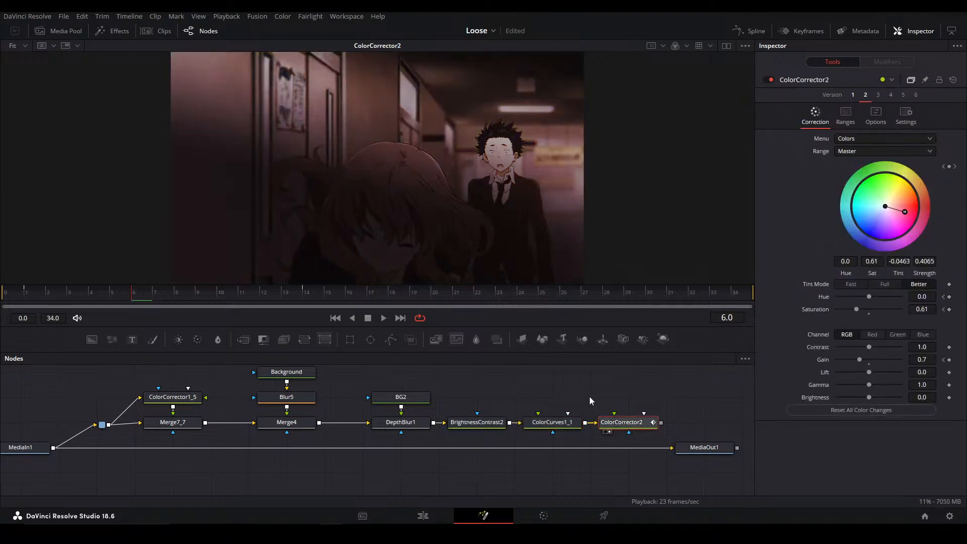
Disable Merge4 and reposition BG2's radial gradient to start on the girl's face and end at about X 1.34, Y 0.45
click(300, 425)
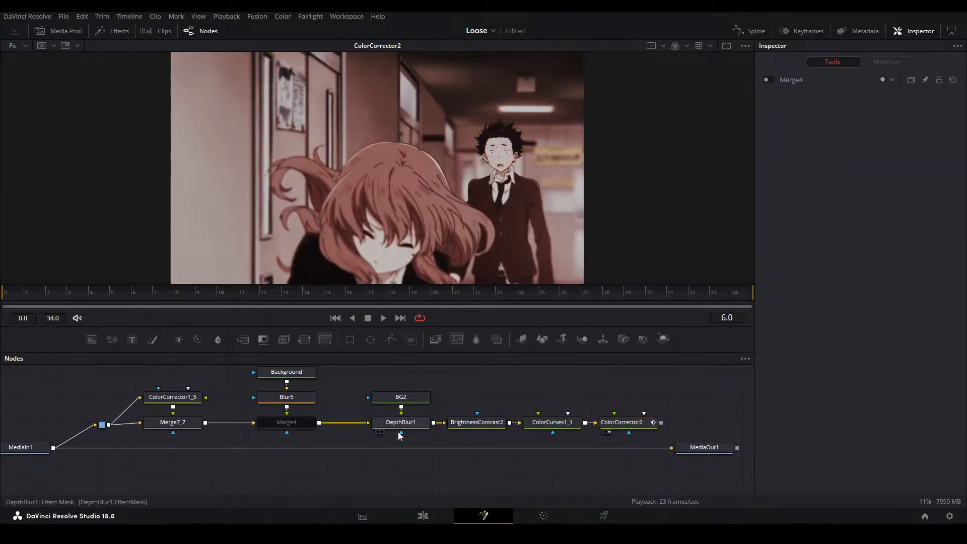
click(411, 423)
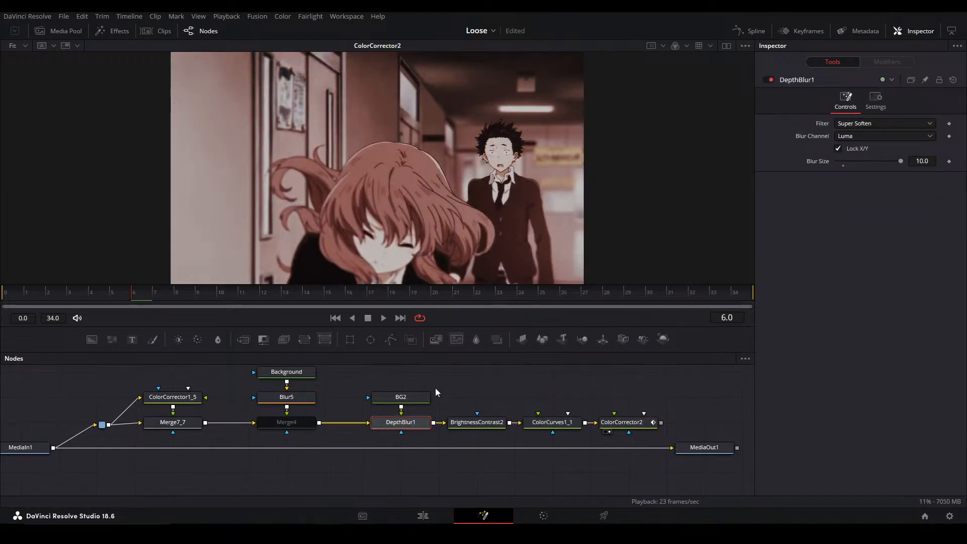
click(418, 398)
drag(505, 86, 492, 152)
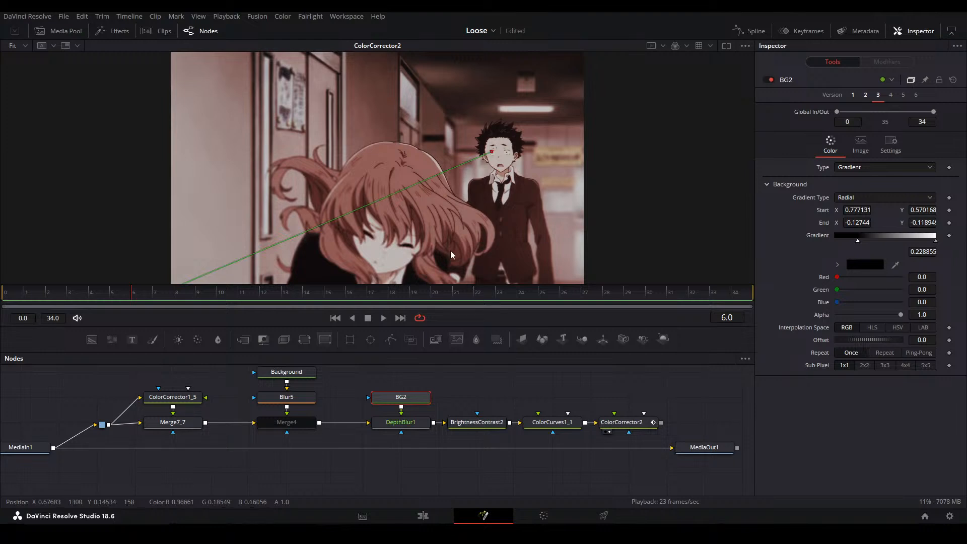
drag(443, 258, 393, 186)
drag(309, 223, 641, 35)
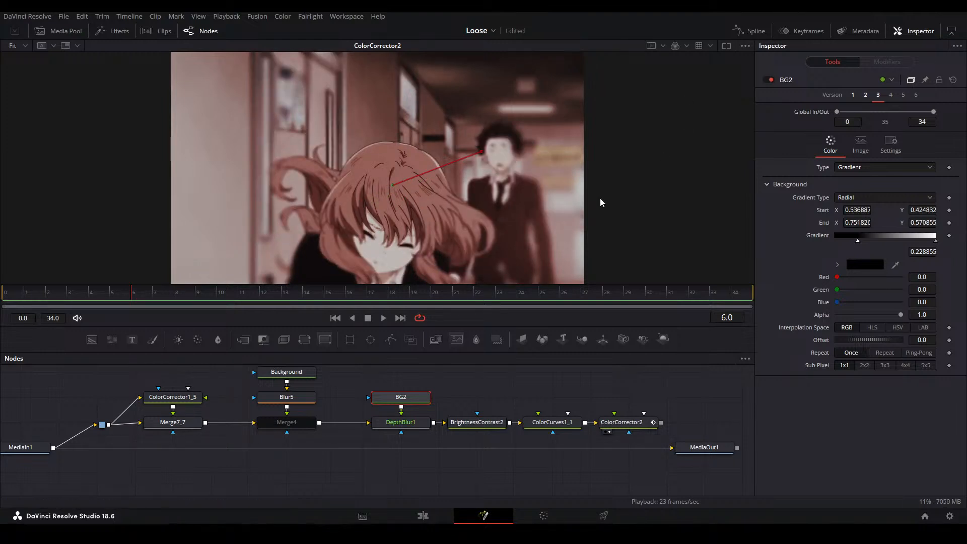
drag(393, 186, 369, 273)
drag(481, 151, 724, 180)
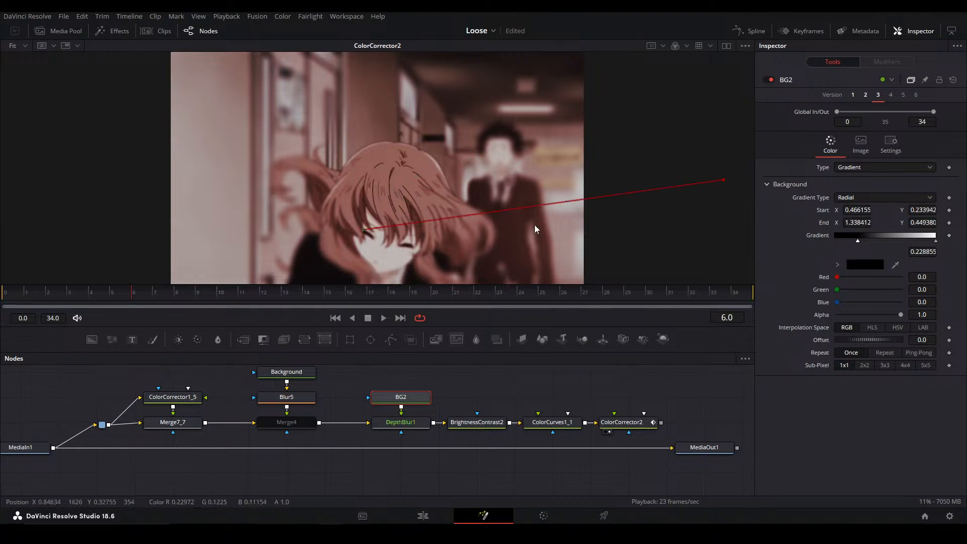
click(559, 388)
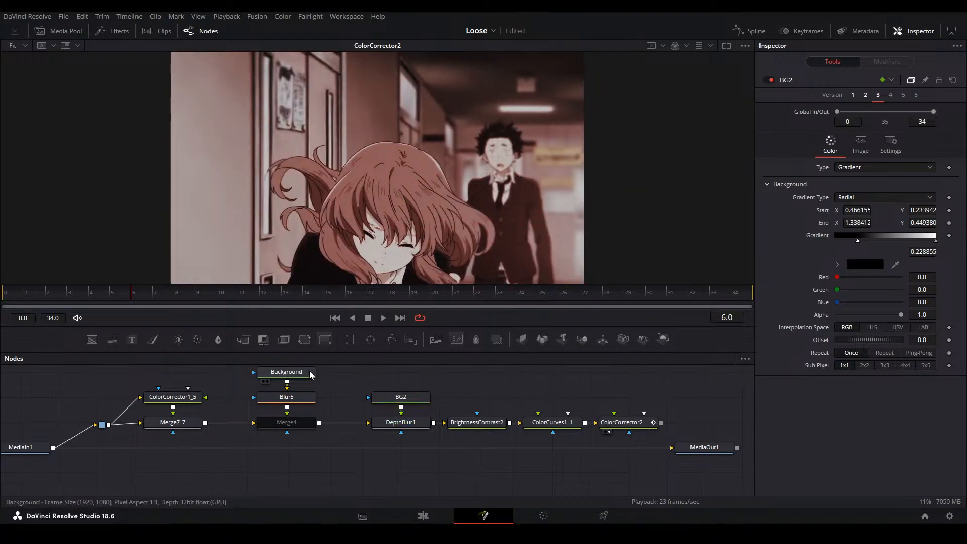
Connect ColorCorrector2 to MediaOut1 in place of the direct MediaIn1 link, then view MediaIn1 in the viewer
drag(355, 385, 647, 431)
click(563, 427)
drag(722, 416, 656, 458)
mouse_move(503, 433)
mouse_down()
mouse_move(651, 461)
mouse_move(658, 404)
mouse_move(715, 400)
mouse_up()
click(642, 441)
drag(215, 441, 453, 457)
mouse_move(278, 452)
mouse_down()
mouse_move(241, 426)
mouse_move(130, 426)
mouse_up()
click(433, 424)
key(2)
View ColorCorrector2 and switch Merge7_7 off and back on to compare its effect on the grade
drag(599, 419, 370, 424)
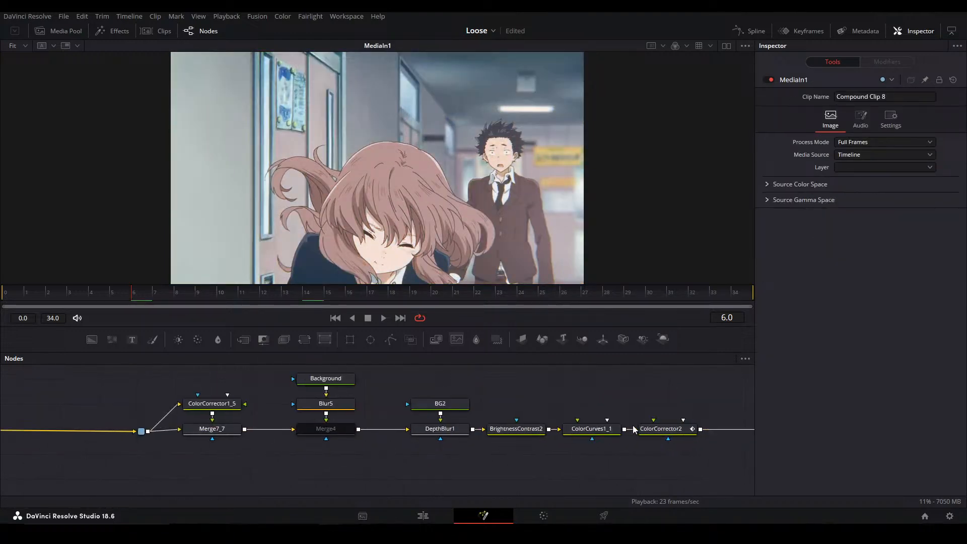
click(648, 430)
key(2)
drag(237, 460, 195, 427)
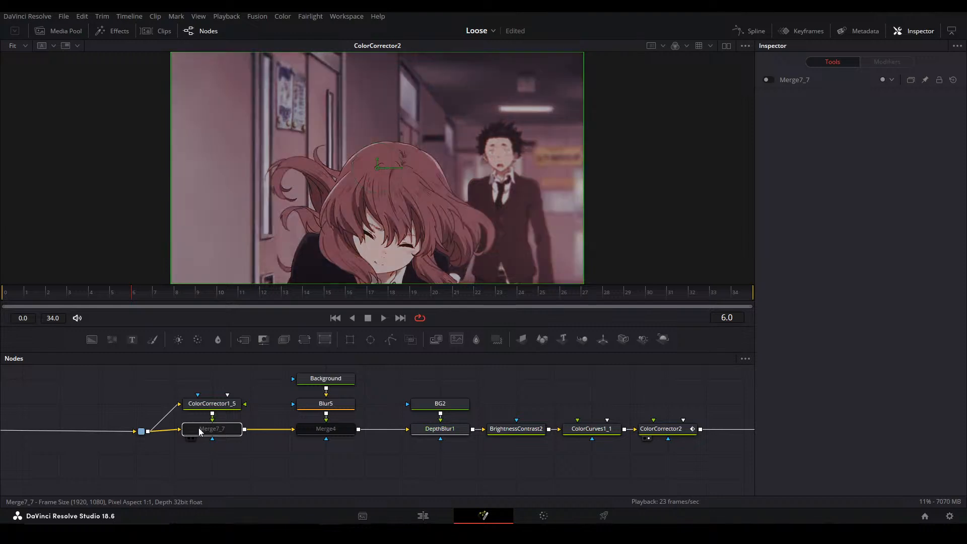
click(312, 464)
drag(453, 466, 471, 445)
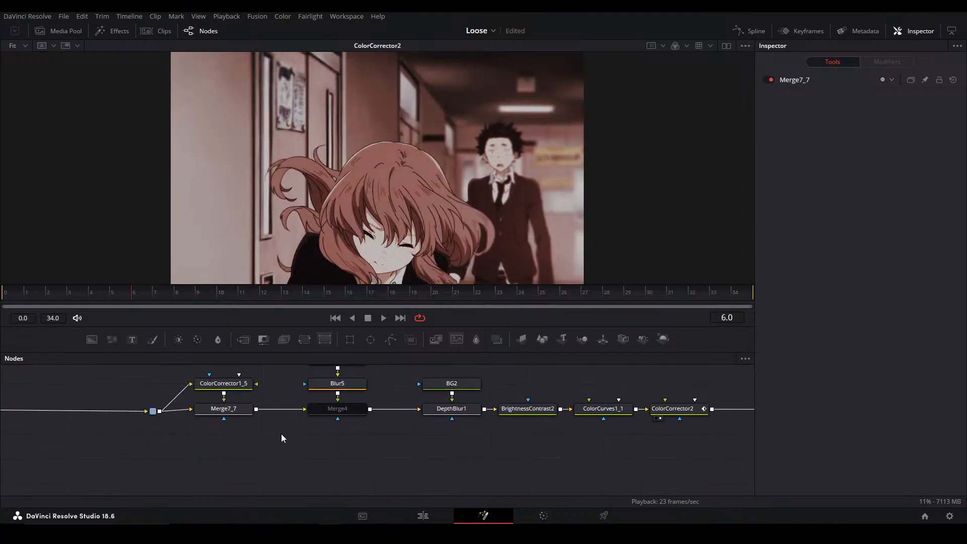
Move MediaIn1 farther from the router node and play its ungraded footage in the viewer
drag(281, 433, 567, 437)
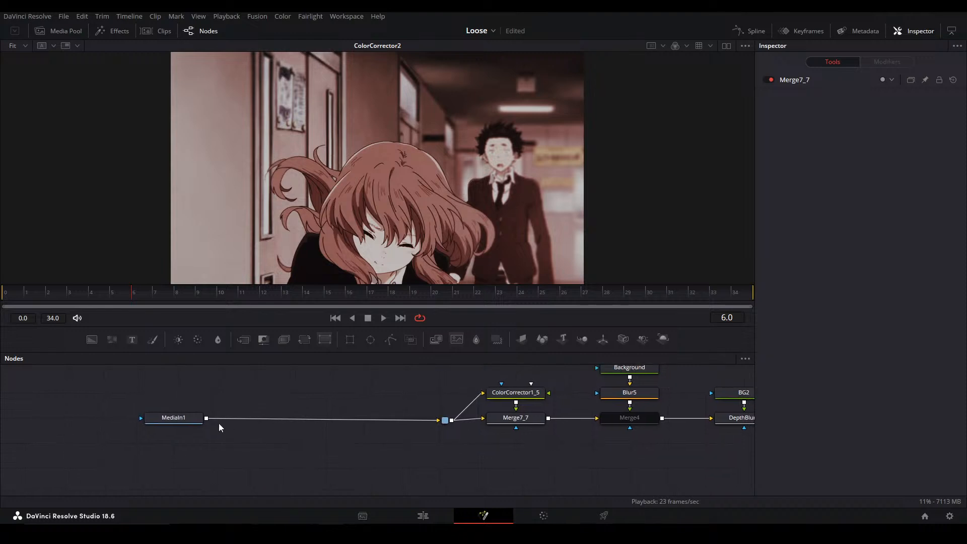
drag(163, 418, 125, 418)
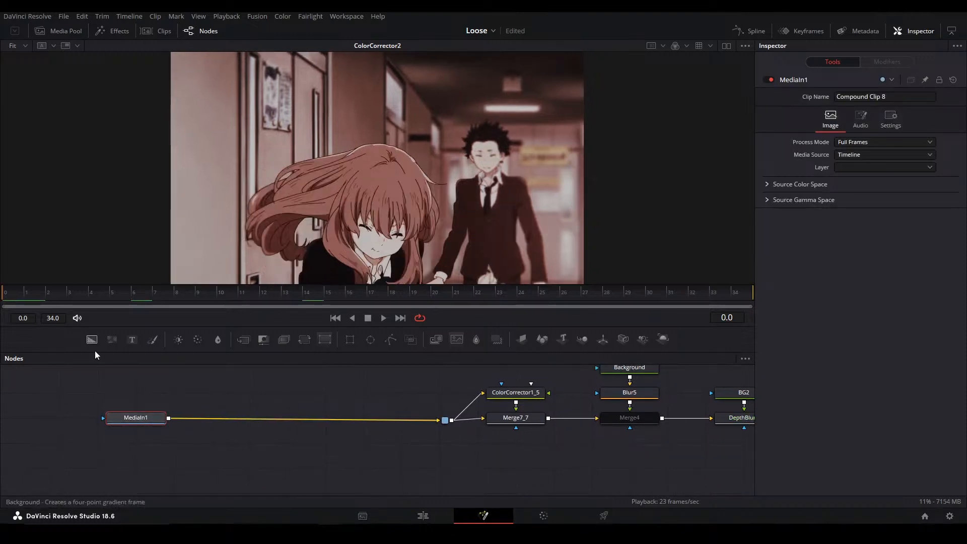
key(2)
click(174, 373)
key(space)
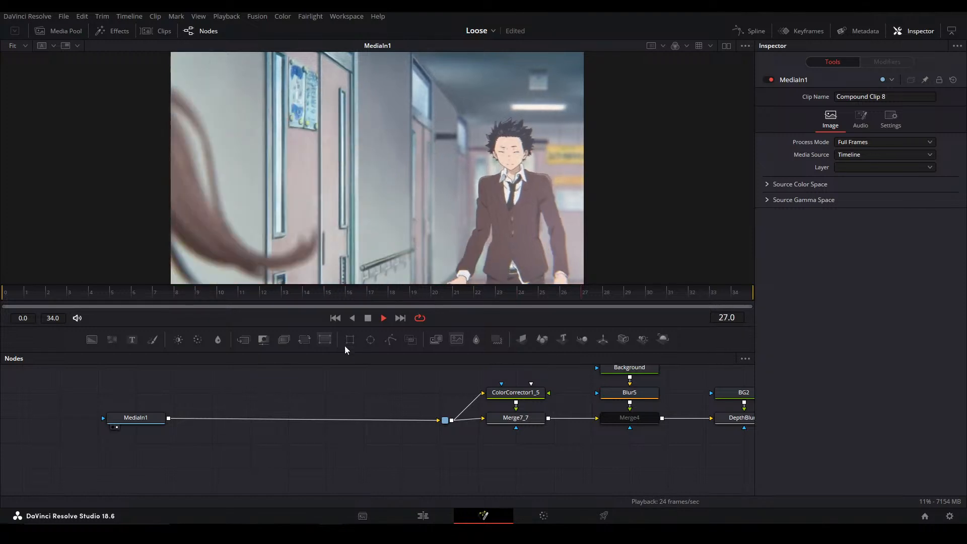
key(space)
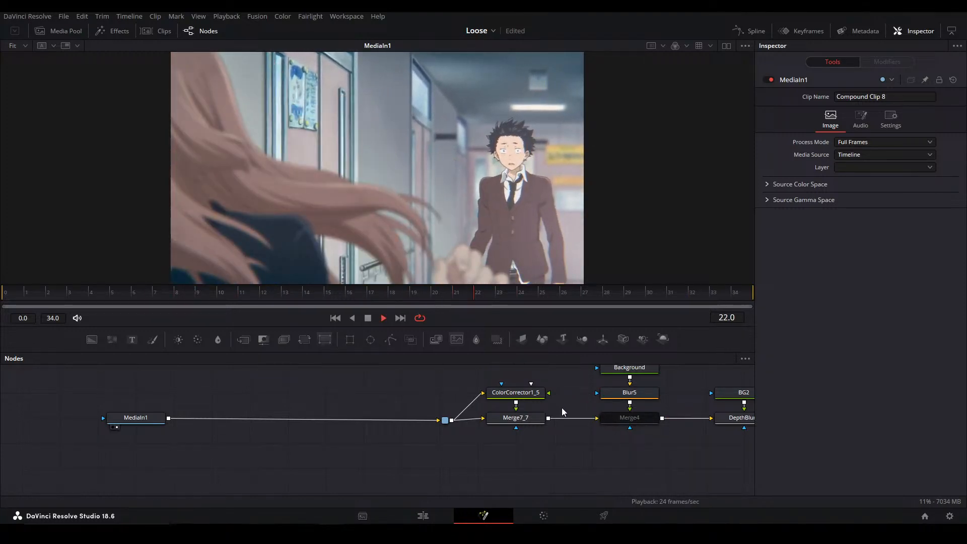
key(space)
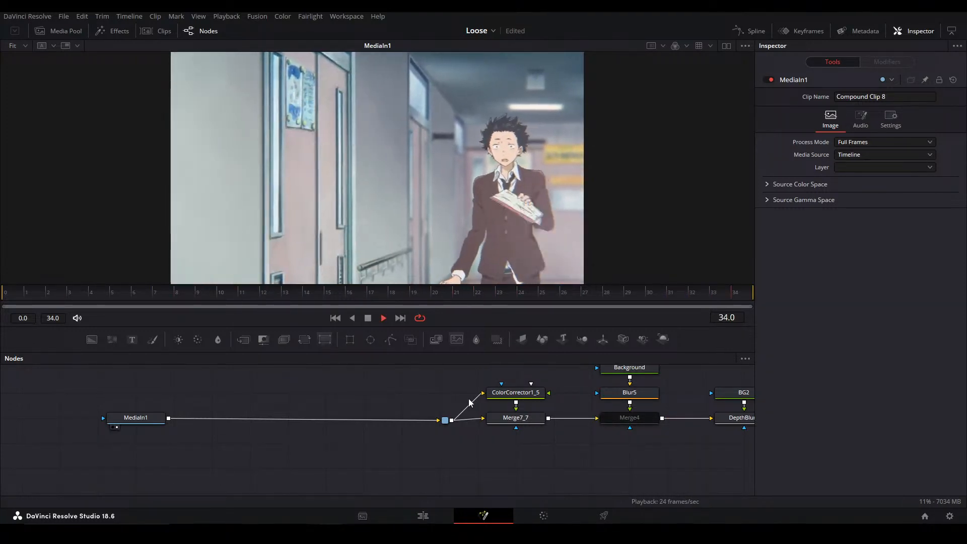
Mute the playback audio and replay MediaIn1's footage as far as frame 23
key(space)
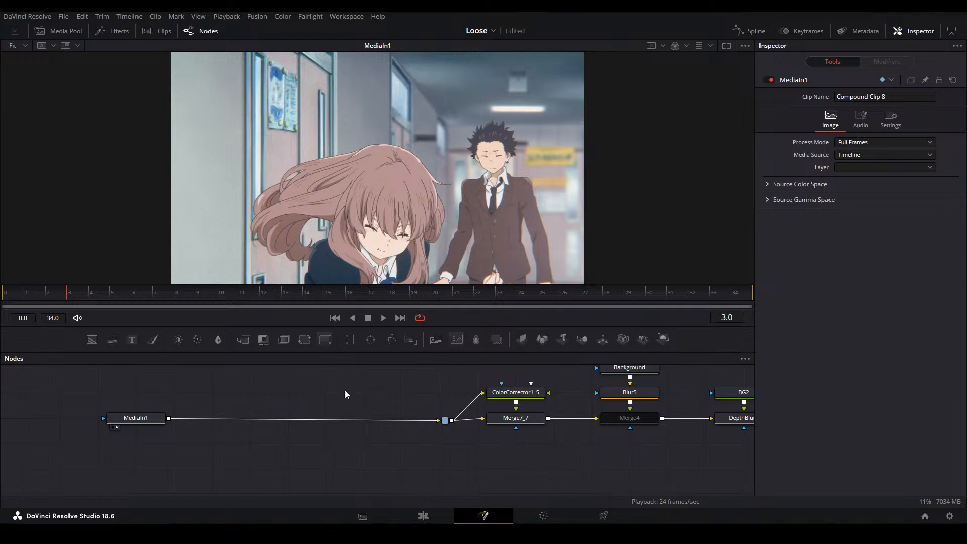
click(77, 318)
key(space)
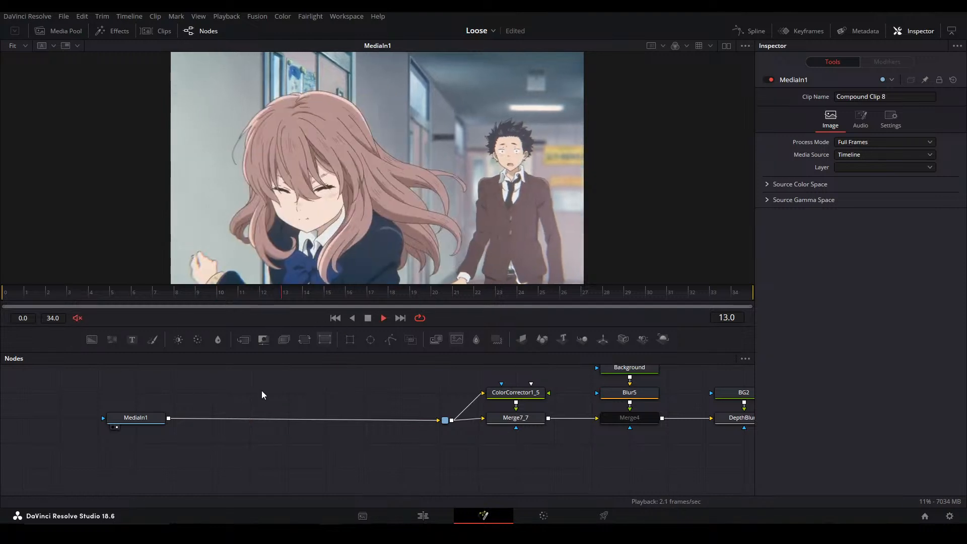
key(space)
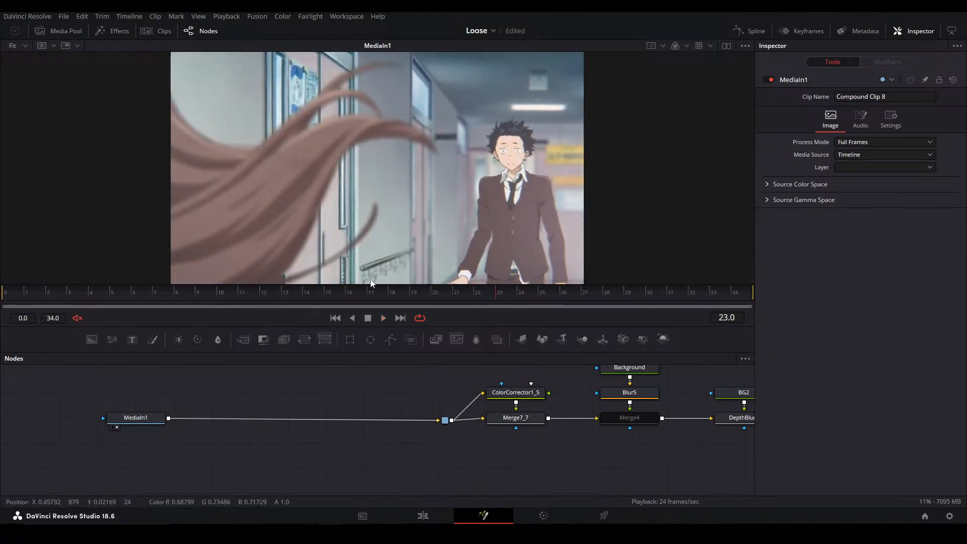
Try keying the girl's hair at frame 2 with a Chroma Keyer fed by MediaIn1, and delete the keyer
drag(507, 295, 45, 292)
key(shift+space)
text(chroma)
key(Return)
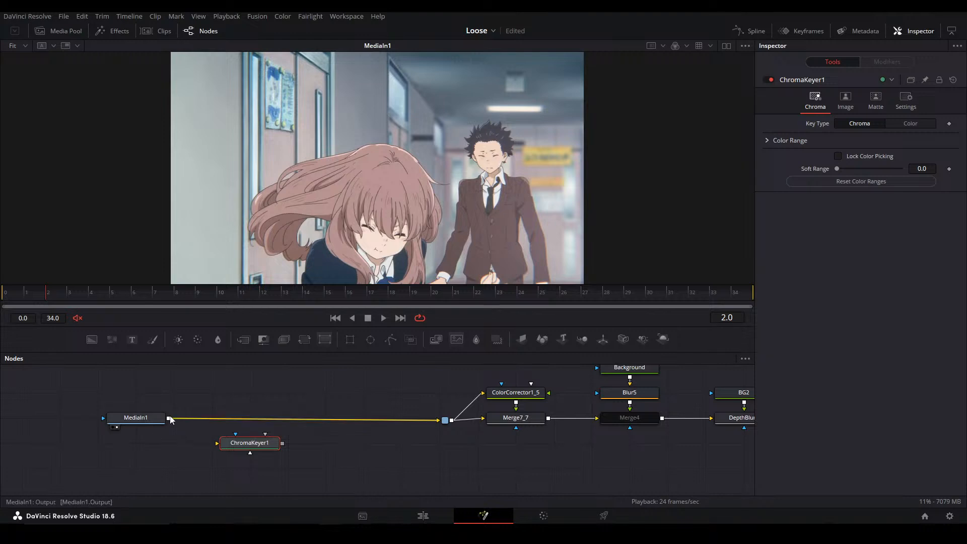
drag(168, 418, 227, 439)
key(2)
mouse_move(355, 168)
mouse_down()
mouse_move(398, 206)
mouse_move(367, 197)
mouse_move(355, 215)
mouse_move(379, 237)
mouse_up()
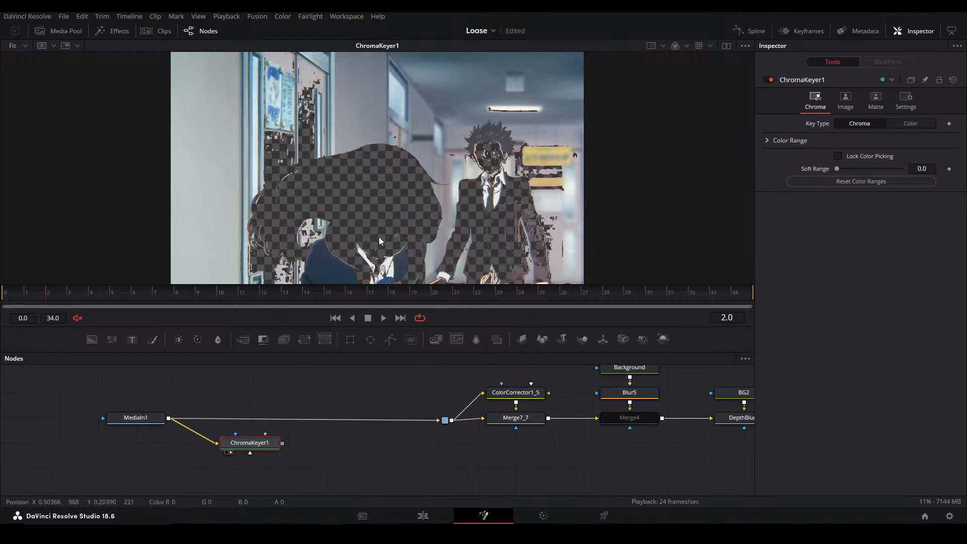
key(Delete)
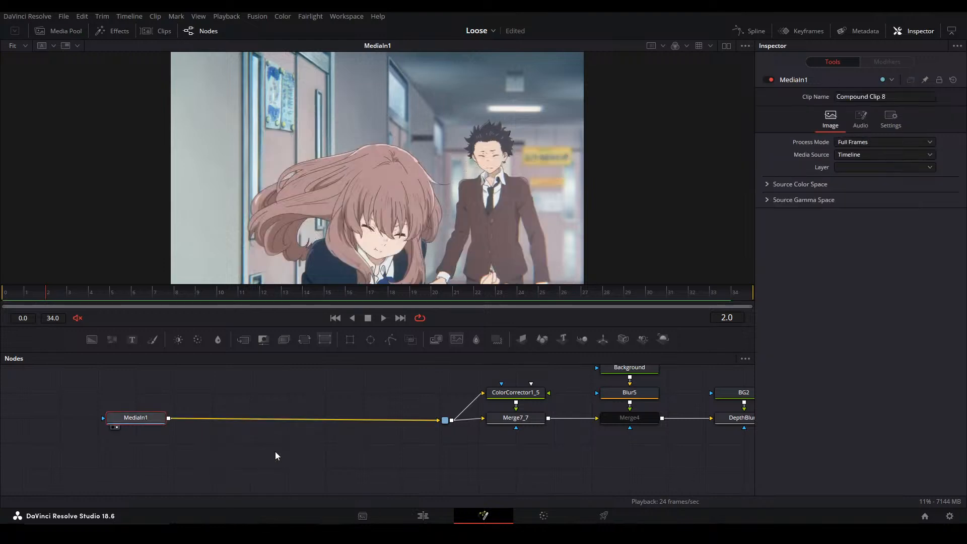
Add a Magic Mask node, connect MediaIn1's output to it, and view it
key(shift+space)
text(chroma)
key(BackSpace)
key(BackSpace)
key(BackSpace)
key(BackSpace)
key(BackSpace)
key(BackSpace)
text(magic)
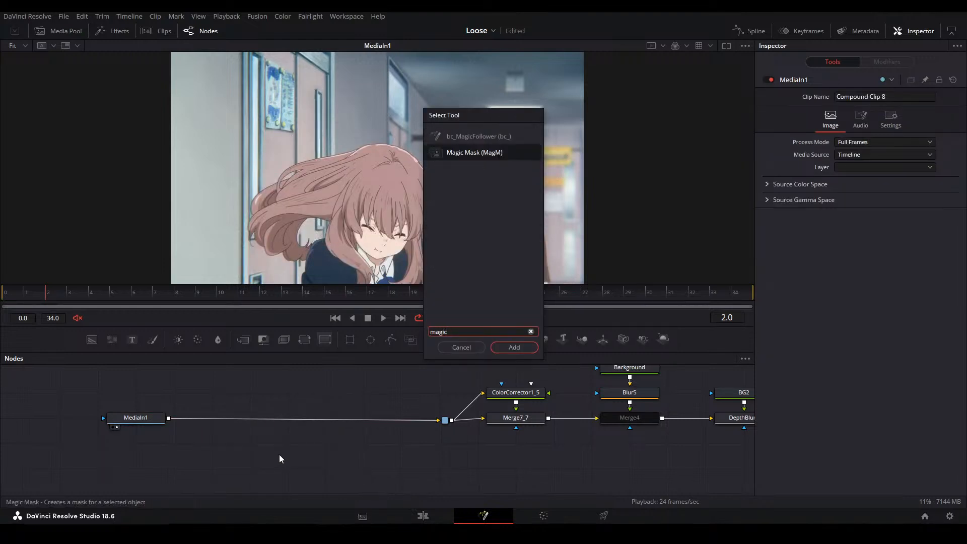
key(Return)
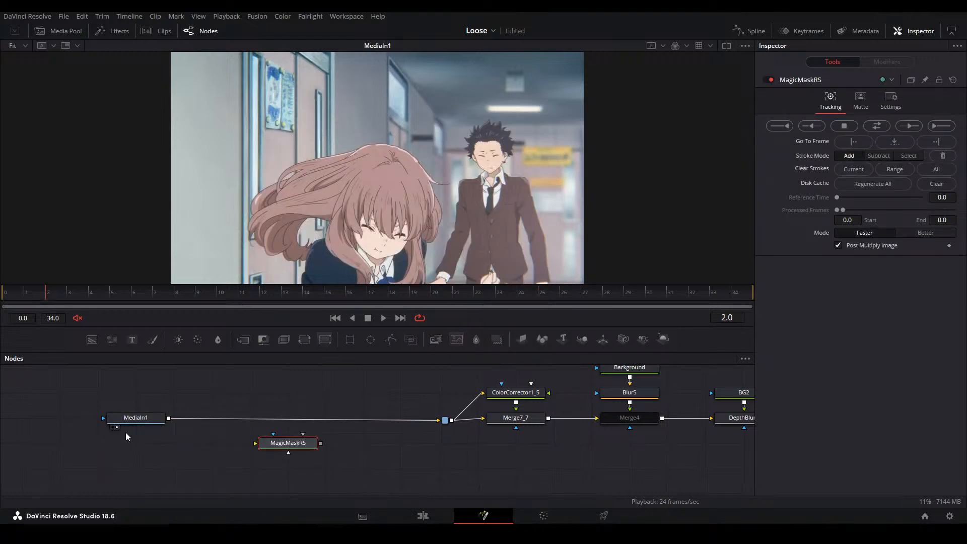
click(188, 419)
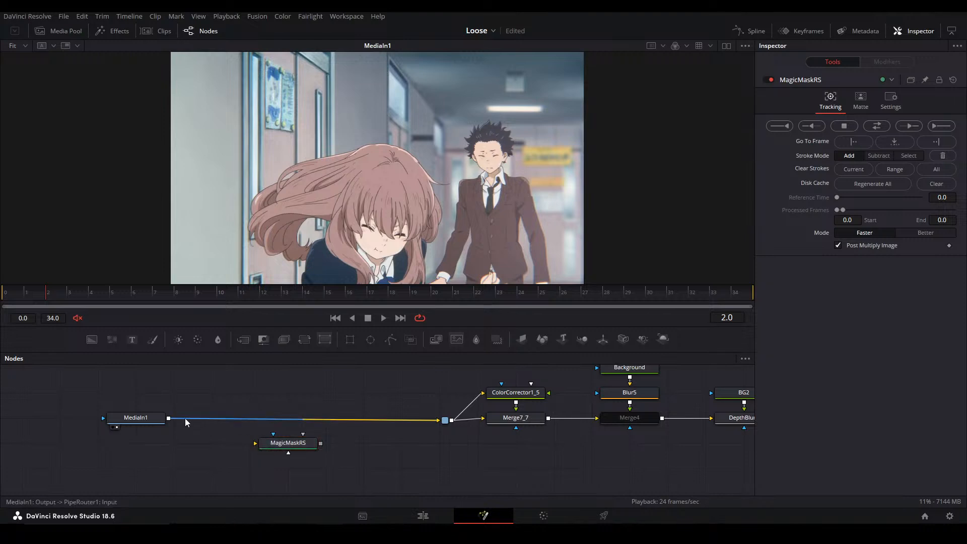
drag(168, 418, 273, 446)
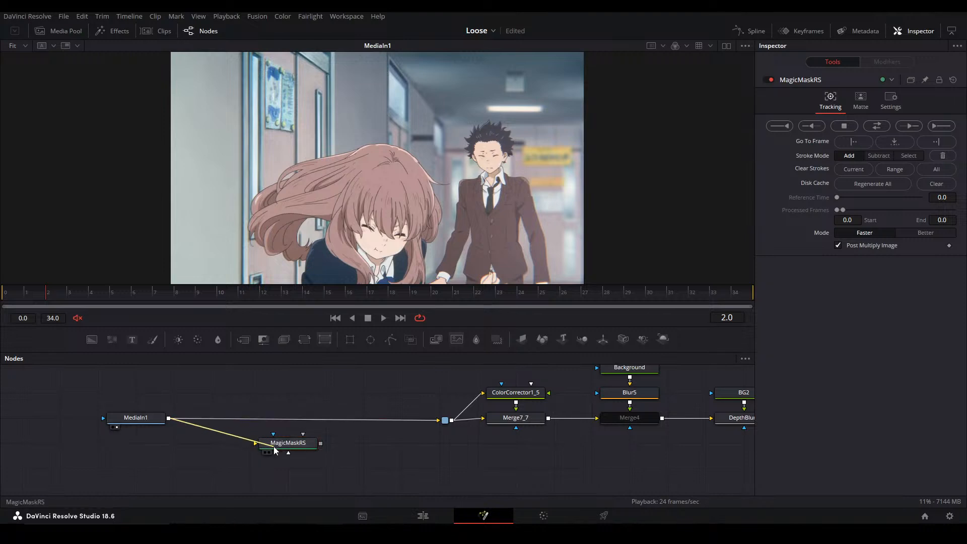
At frame 0, paint mask strokes over the girl's hair, face and jacket, and exclude the background gap beneath her flowing hair
click(6, 295)
drag(353, 204, 340, 185)
mouse_move(258, 212)
mouse_down()
mouse_move(284, 156)
mouse_move(339, 145)
mouse_move(369, 164)
mouse_move(309, 257)
mouse_move(393, 225)
mouse_move(379, 154)
mouse_up()
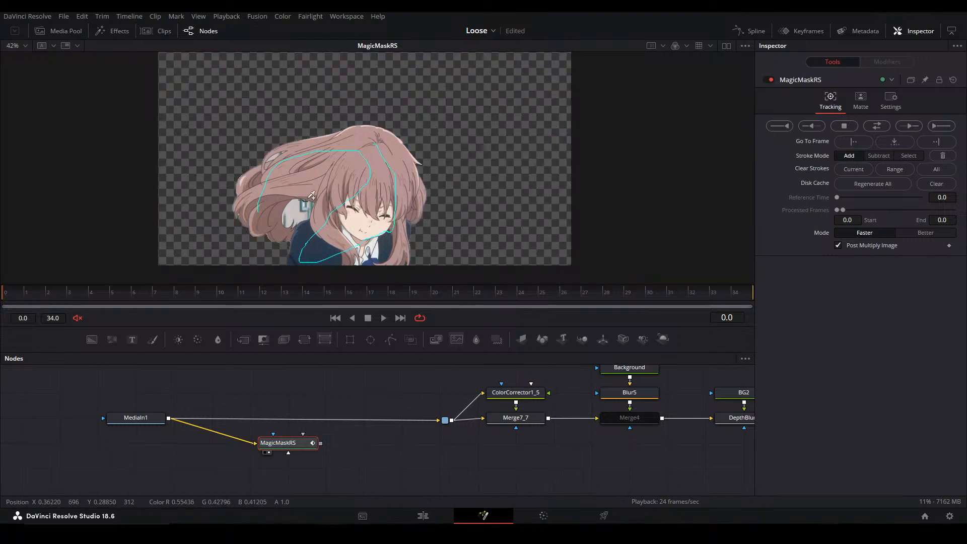
scroll(299, 206, up, 5)
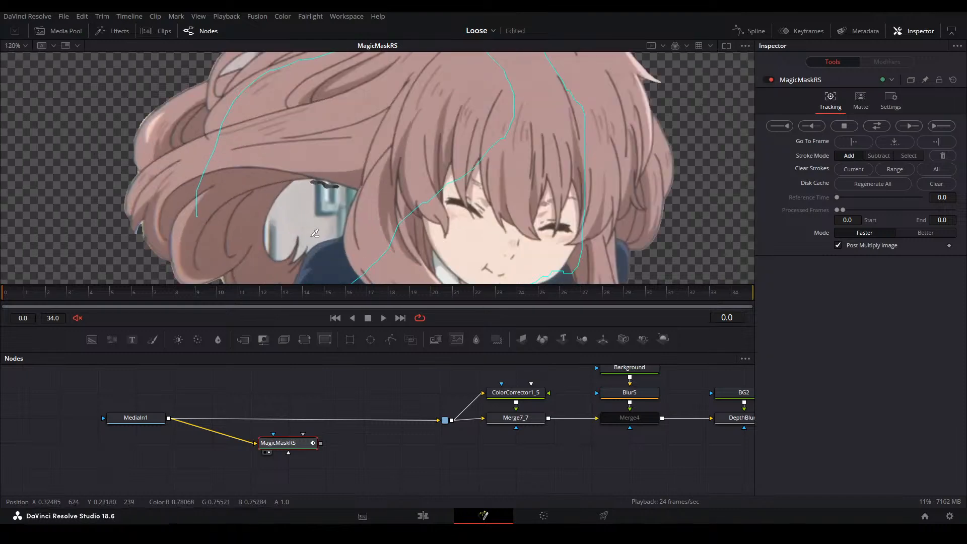
mouse_move(304, 210)
mouse_down()
mouse_move(315, 204)
mouse_move(323, 273)
mouse_move(324, 225)
mouse_up()
Show MediaIn1 beside MagicMaskRS in a dual viewer, with both views close on the gap in the girl's hair
click(134, 418)
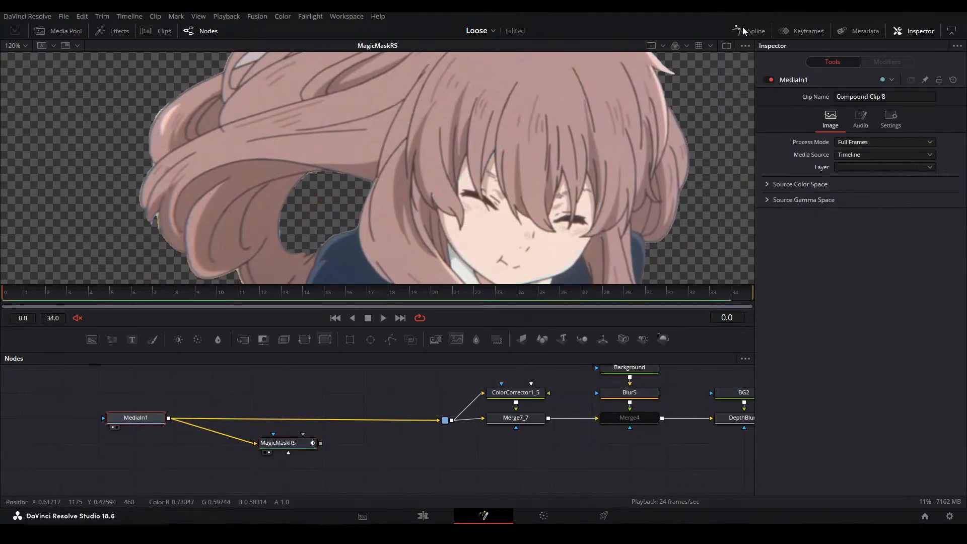
click(726, 45)
scroll(434, 256, up, 3)
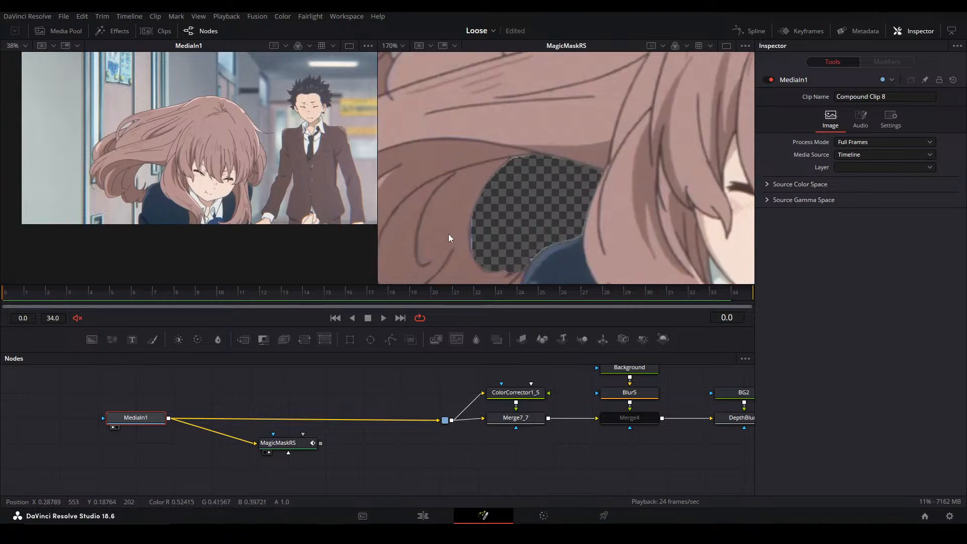
scroll(167, 186, up, 6)
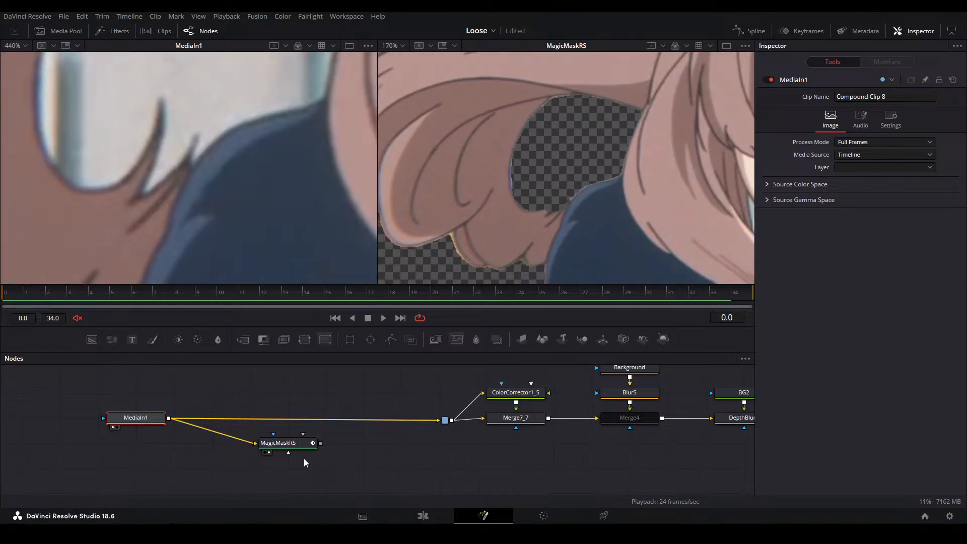
Try adding the thin hair strands beside the girl's shoulder to MagicMaskRS with strokes drawn on the original footage
click(285, 444)
scroll(143, 151, up, 2)
drag(152, 154, 134, 205)
drag(173, 173, 211, 93)
key(ctrl+z)
key(ctrl+z)
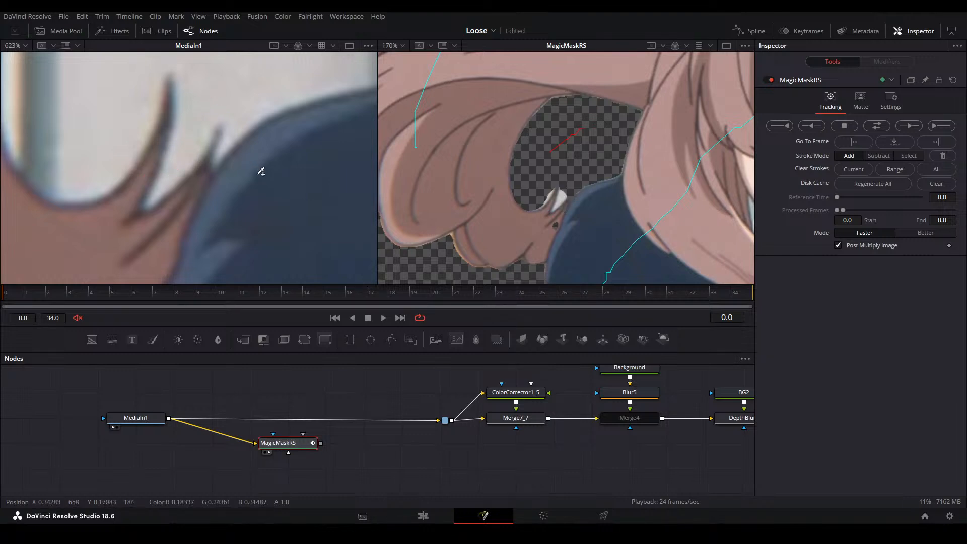
drag(125, 201, 197, 180)
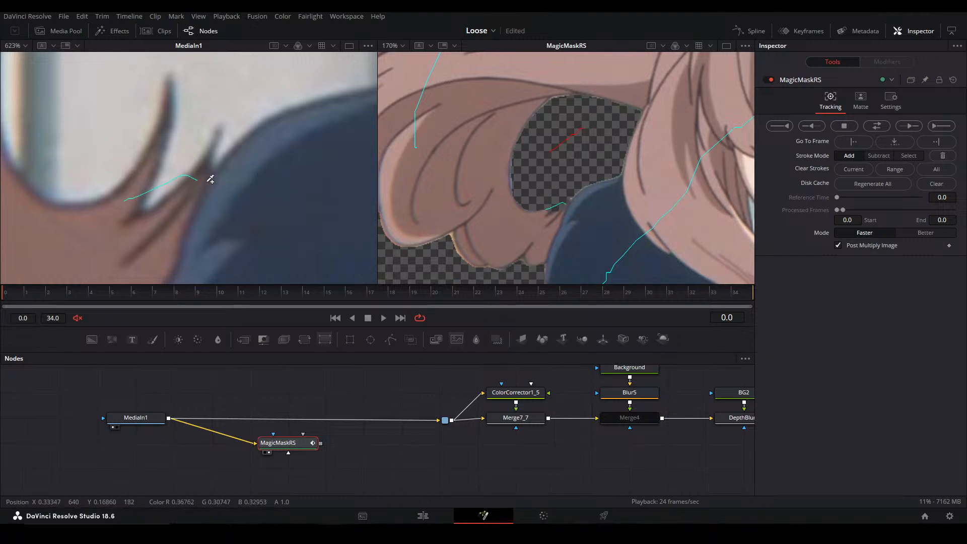
Try excluding the small background opening in the girl's upper hair from the mask, and undo the stroke
scroll(596, 189, down, 5)
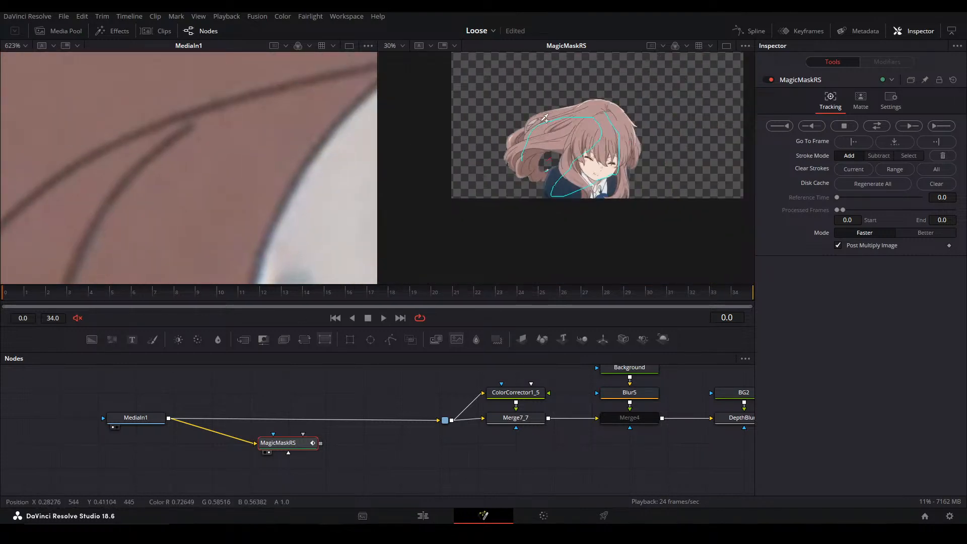
scroll(535, 114, up, 5)
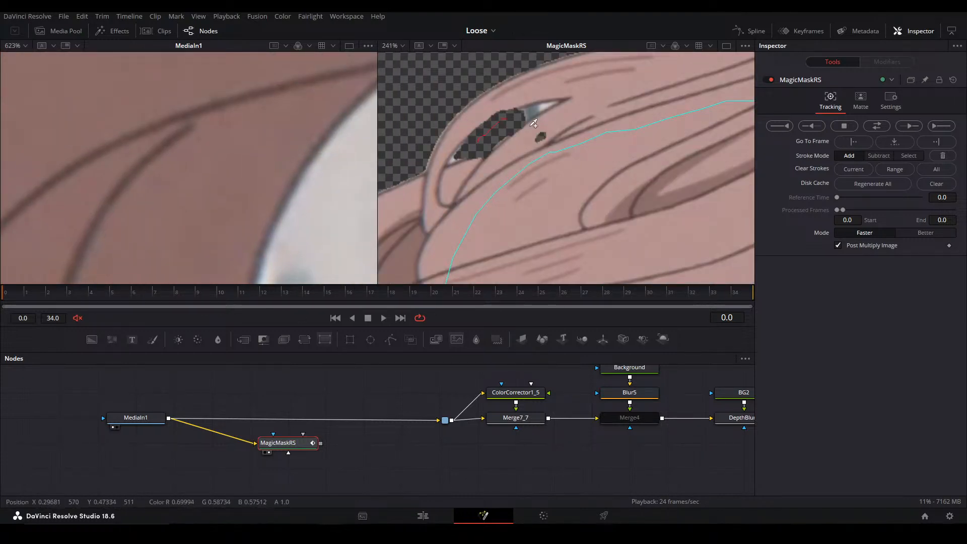
key(ctrl+z)
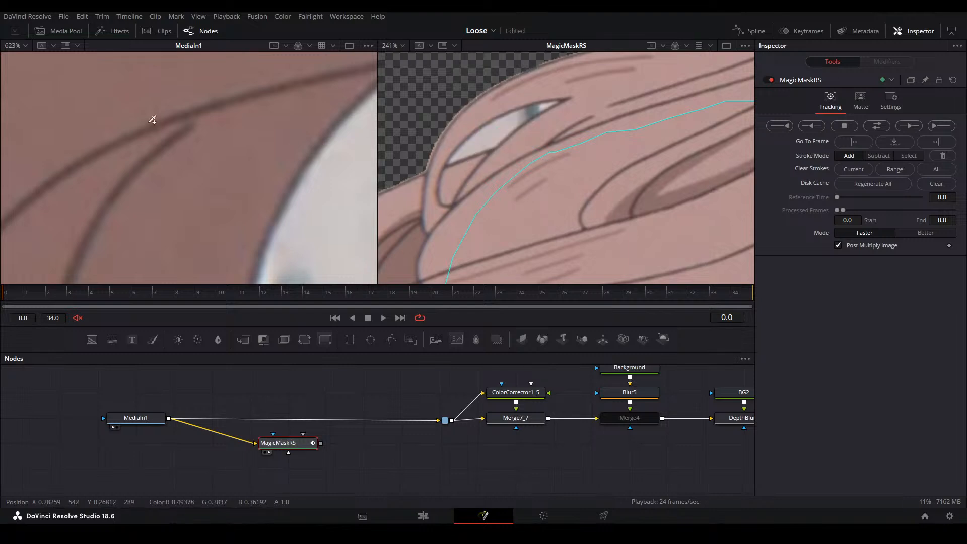
Examine the mask's edges around the girl's hair and shoulder at frame 0 against the original footage
scroll(233, 119, down, 5)
key(ctrl+f)
drag(647, 246, 556, 126)
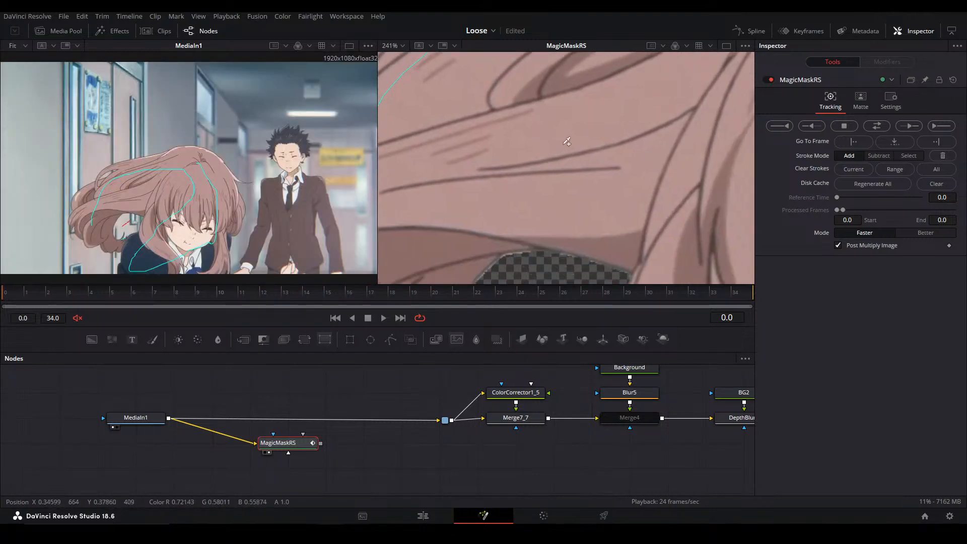
scroll(563, 185, down, 5)
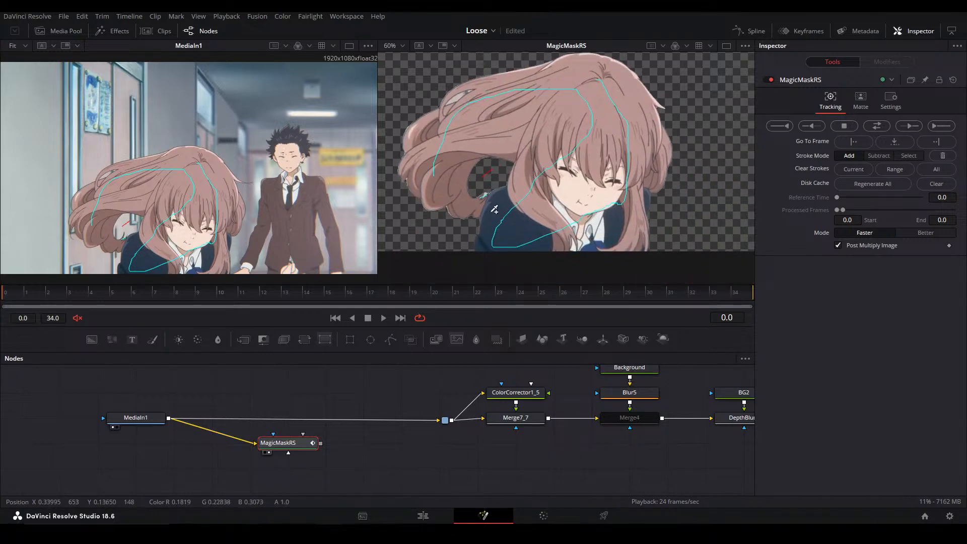
scroll(485, 190, up, 3)
drag(488, 186, 507, 181)
key(ctrl+f)
scroll(526, 229, up, 1)
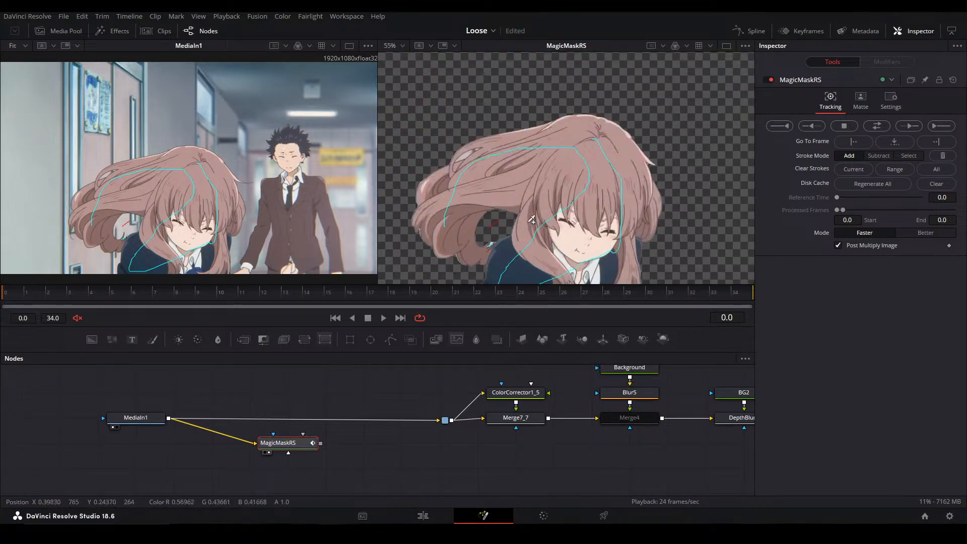
scroll(531, 219, up, 2)
drag(532, 220, 503, 211)
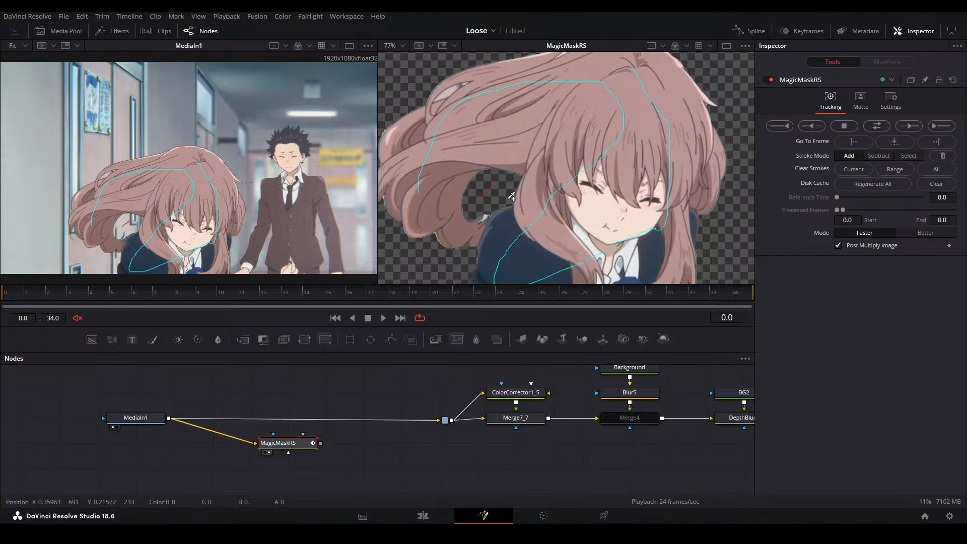
key(ctrl+f)
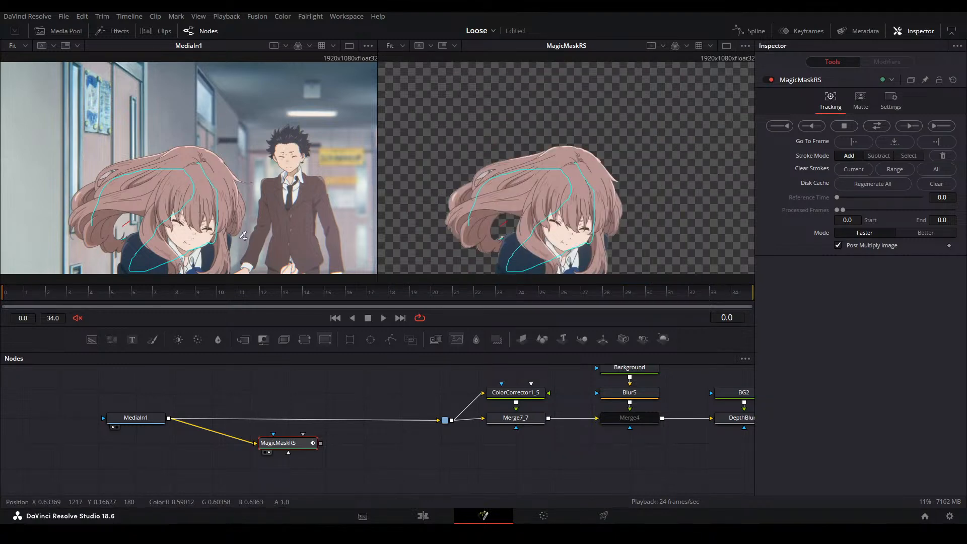
Track the girl's Magic Mask forward from frame 0 to frame 4, checking the cutout at frame 1
click(908, 126)
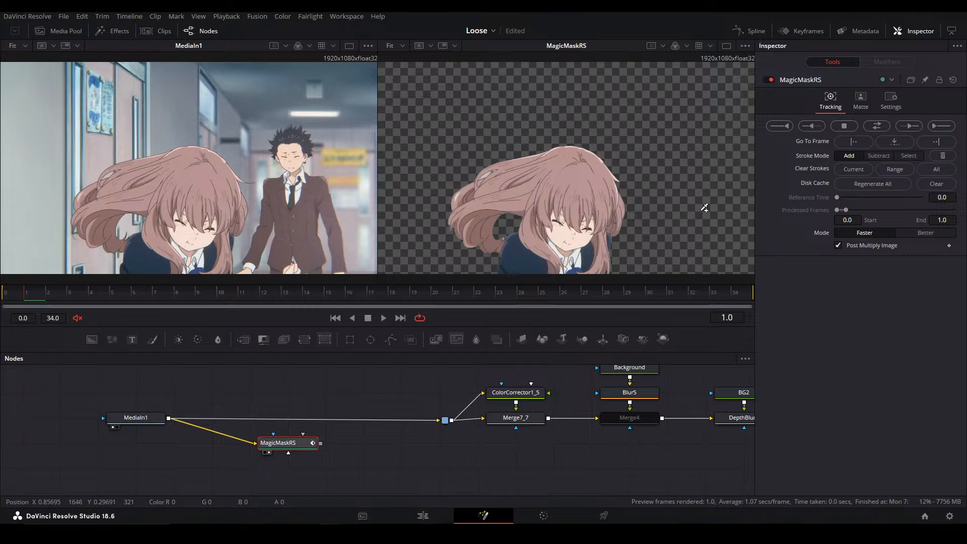
scroll(544, 204, up, 2)
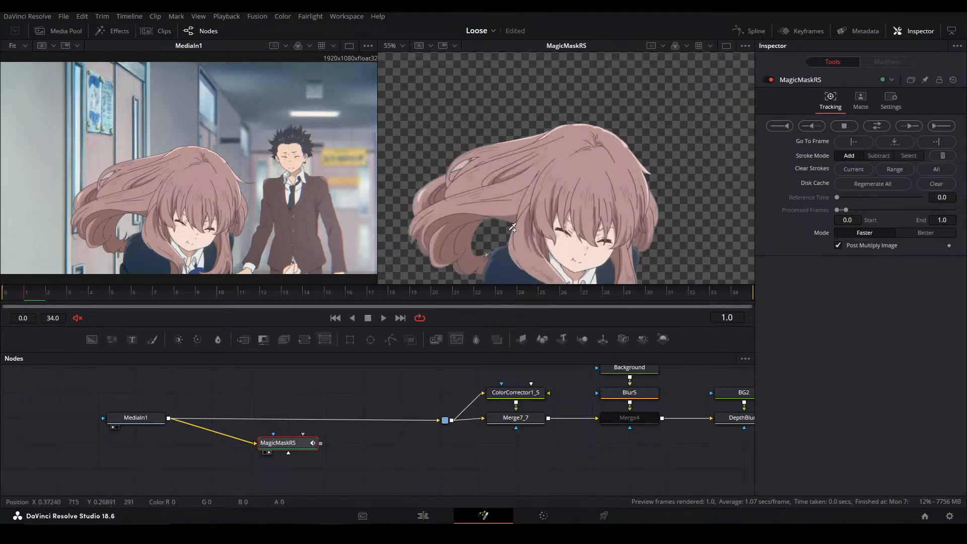
drag(563, 222, 568, 187)
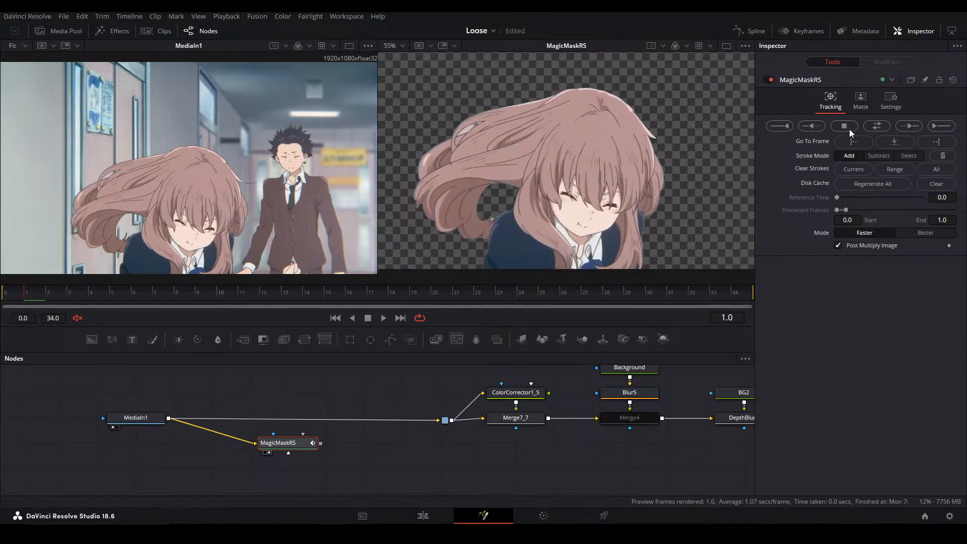
click(915, 127)
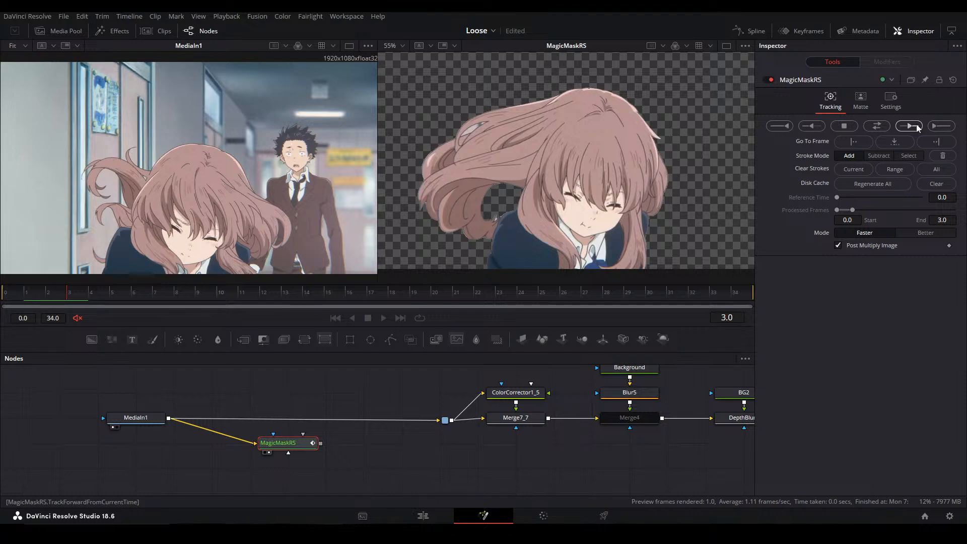
At frame 4, paint subtract strokes over the background enclosed by the girl's curled hair lock
scroll(474, 156, up, 2)
mouse_move(466, 114)
mouse_down()
mouse_move(490, 157)
mouse_move(474, 122)
mouse_move(490, 191)
mouse_move(468, 205)
mouse_up()
scroll(455, 122, up, 2)
mouse_move(455, 148)
mouse_down()
mouse_move(476, 140)
mouse_move(452, 106)
mouse_up()
mouse_move(455, 203)
mouse_down()
mouse_move(439, 198)
mouse_move(444, 208)
mouse_up()
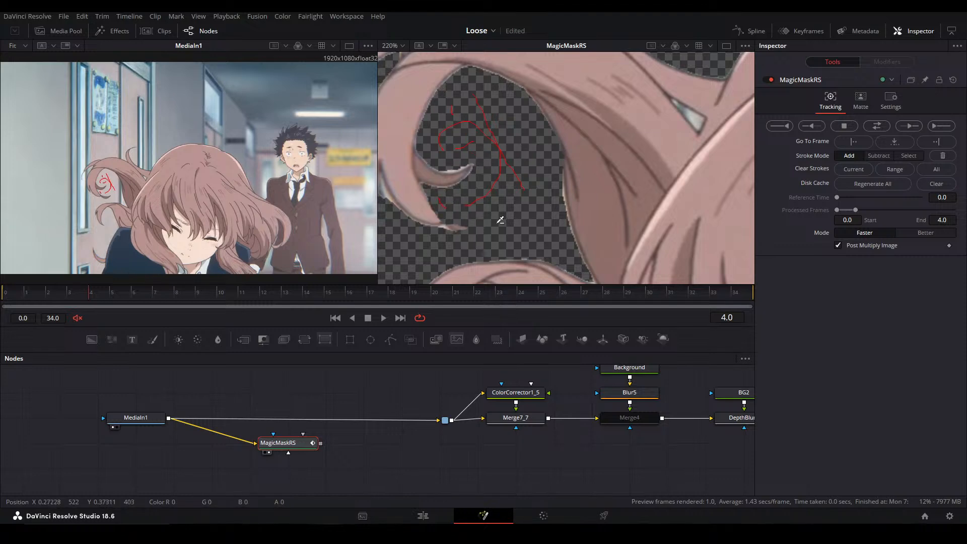
Refine the mask on the lower curl tip at frame 4 with add strokes along the hair and subtract strokes below it
scroll(475, 199, down, 1)
scroll(465, 212, up, 1)
scroll(103, 184, up, 8)
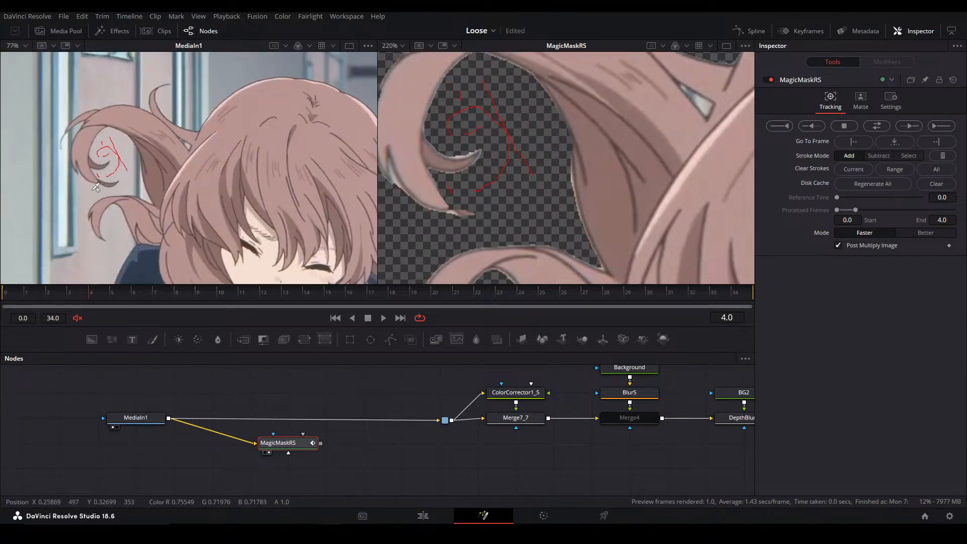
scroll(101, 181, up, 5)
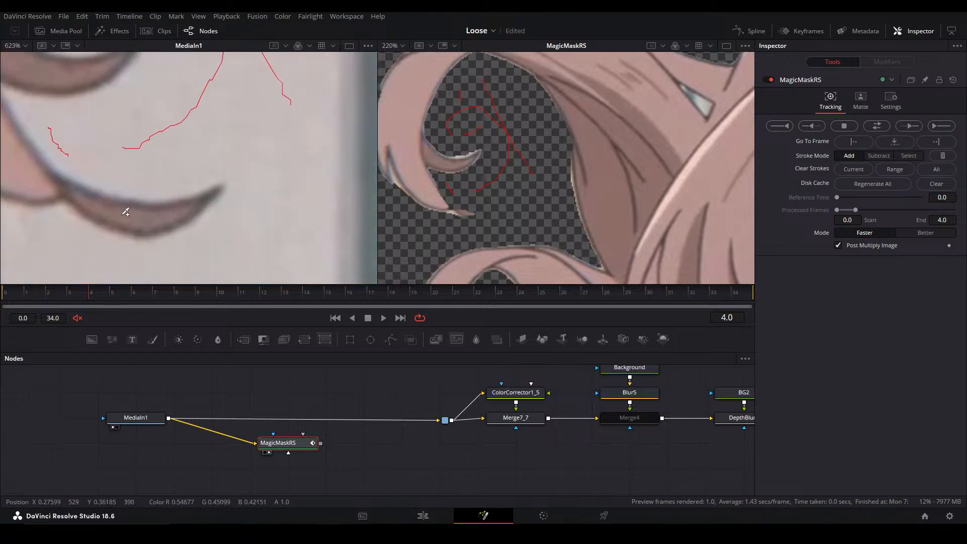
drag(136, 212, 152, 217)
scroll(462, 224, up, 5)
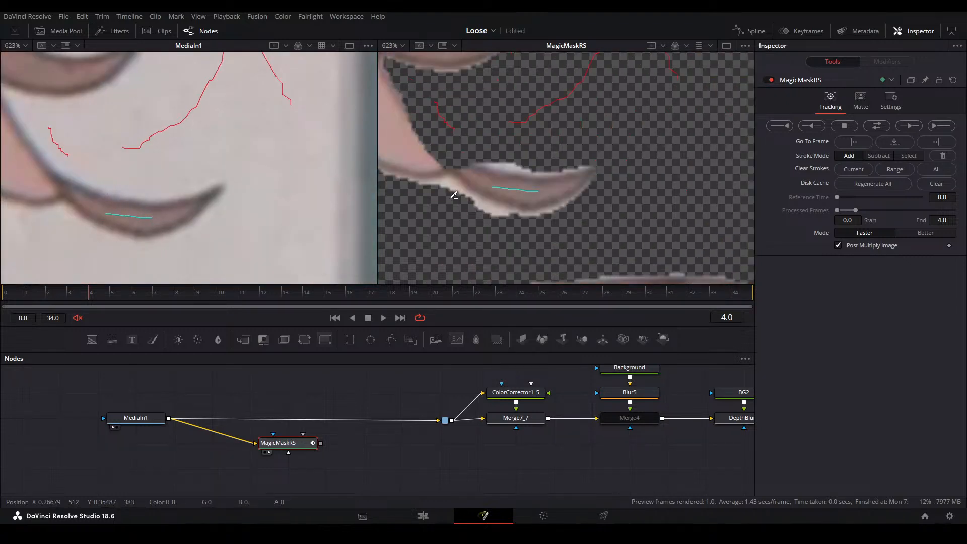
drag(492, 214, 489, 218)
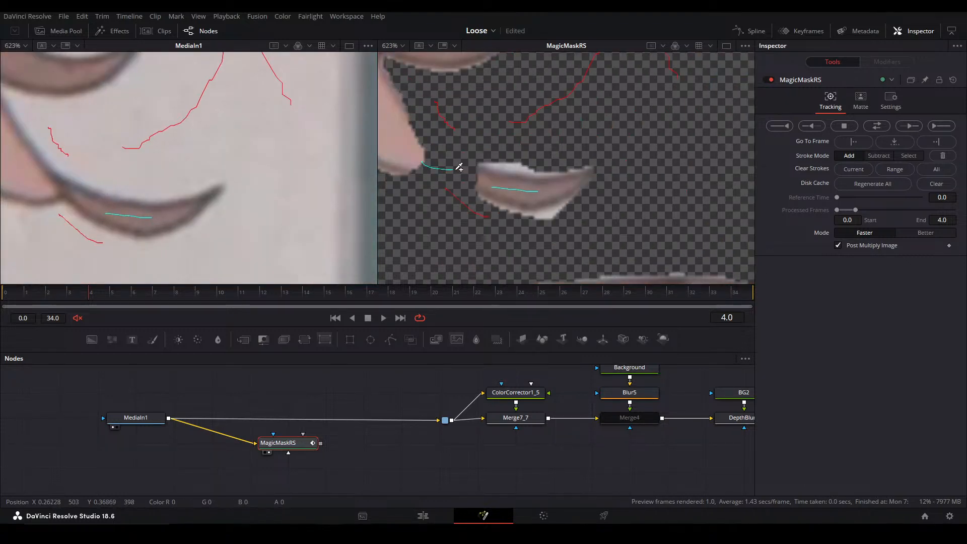
drag(457, 167, 456, 171)
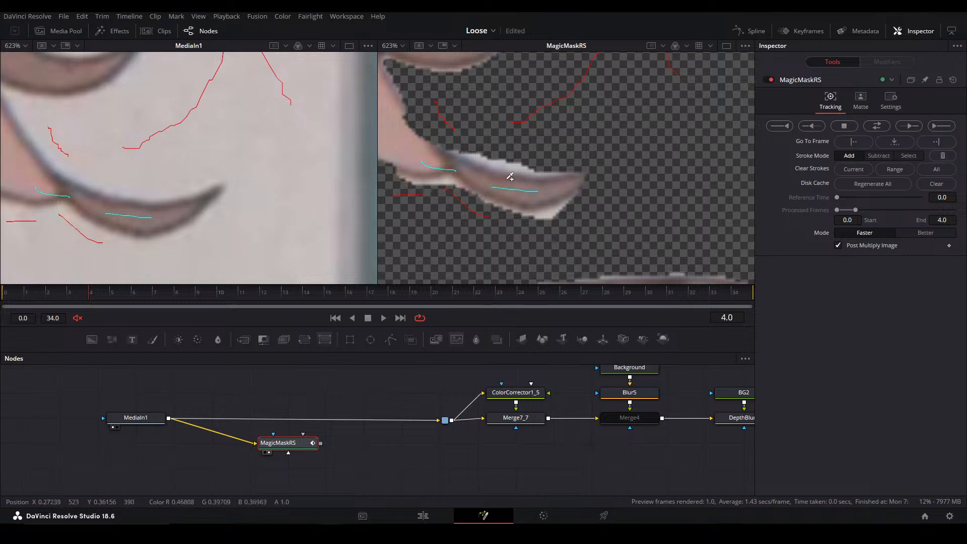
At frame 4, paint subtract strokes through both ends of the narrow gap inside the girl's hair curl nearest the boy
scroll(514, 161, down, 10)
drag(511, 167, 501, 163)
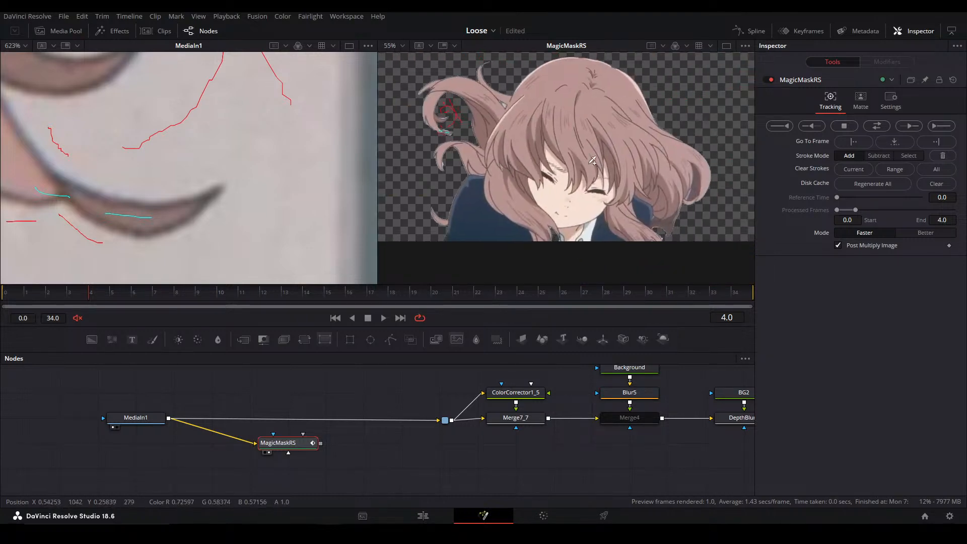
scroll(209, 177, down, 15)
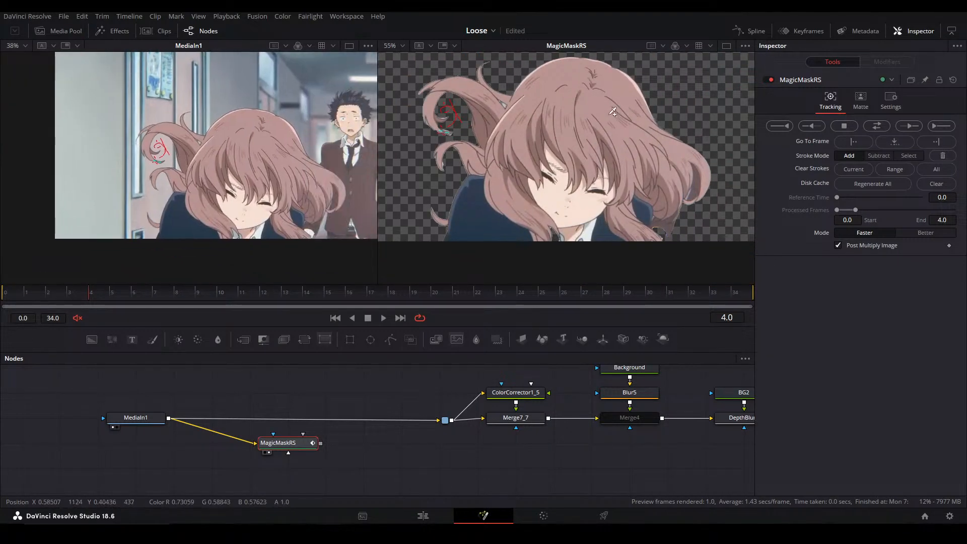
drag(614, 114, 613, 124)
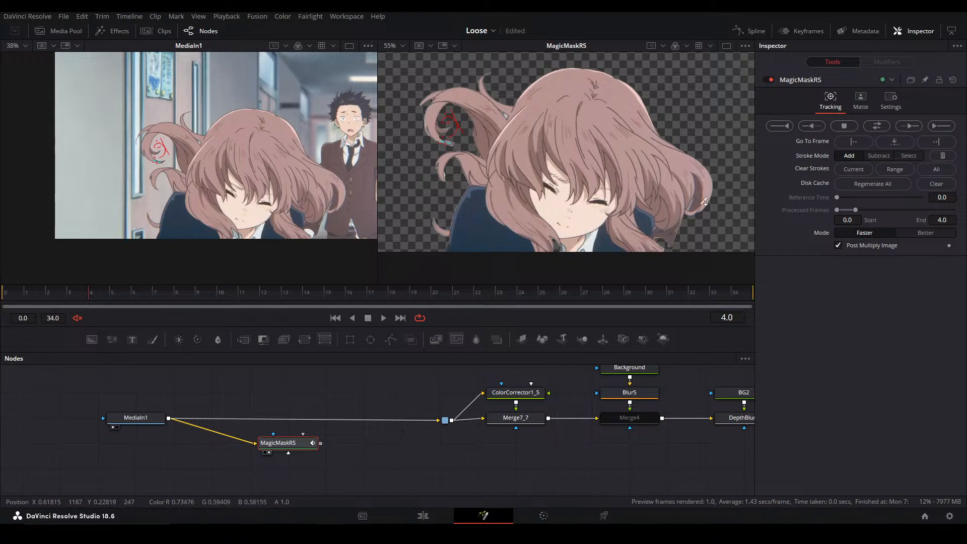
scroll(673, 195, up, 7)
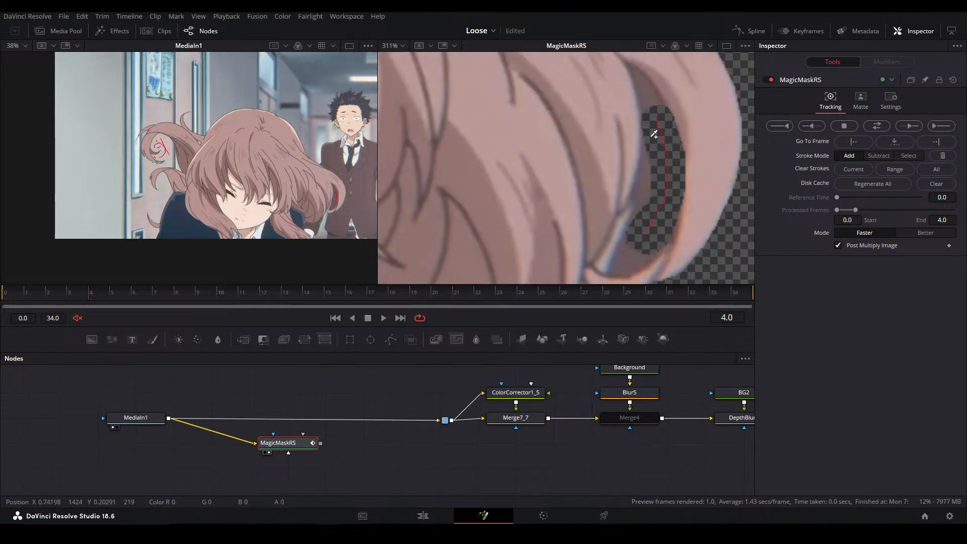
drag(644, 91, 658, 119)
drag(604, 279, 636, 233)
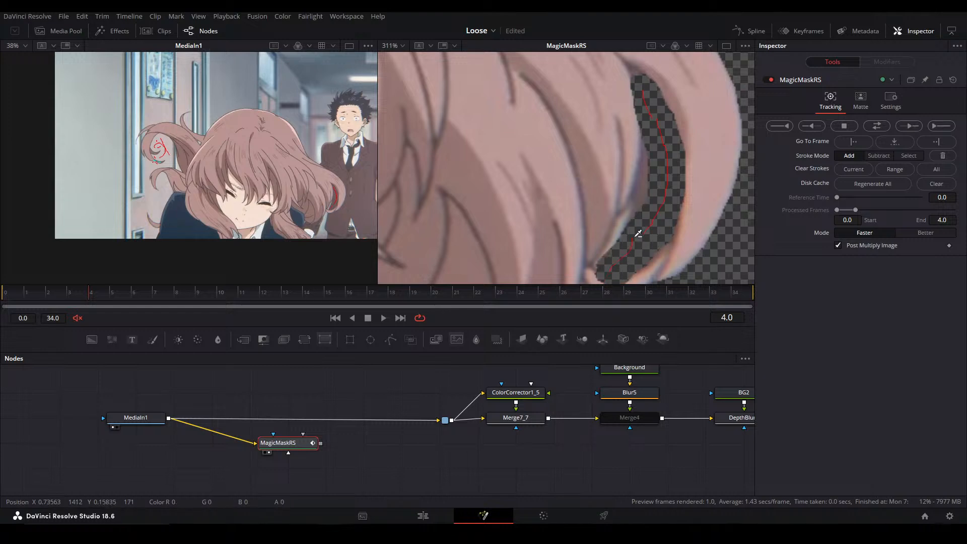
Paint subtract strokes over the background between the underside of the girl's hair and her shoulder on the boy's side
scroll(625, 237, down, 3)
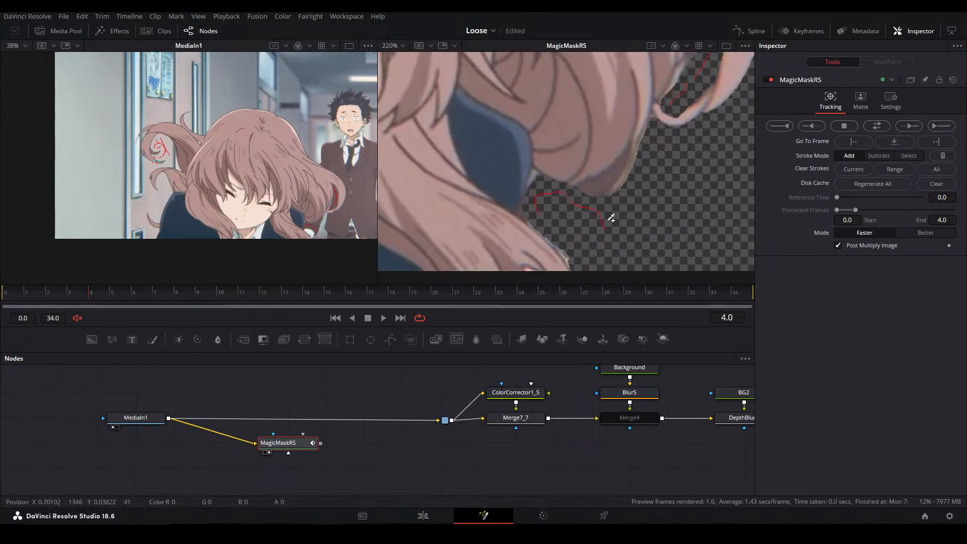
scroll(536, 205, up, 2)
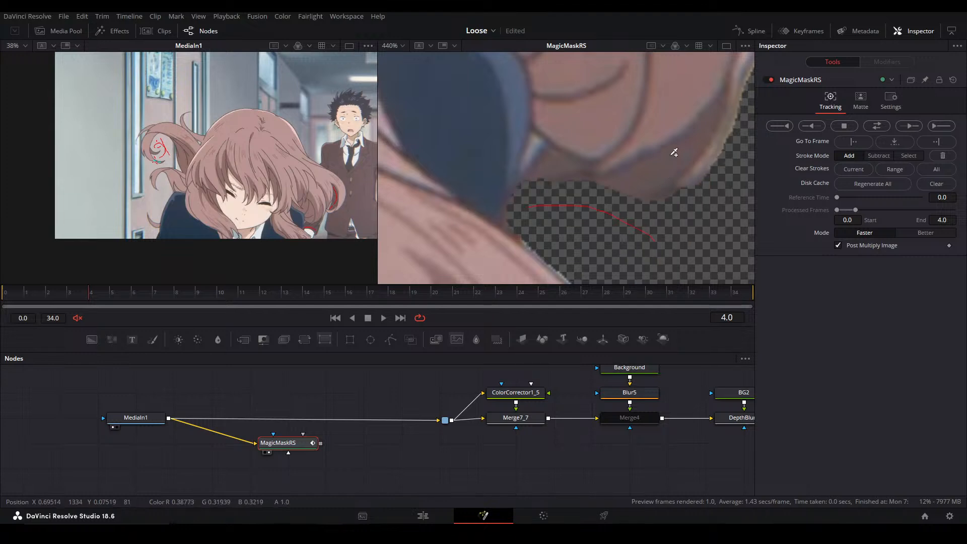
drag(628, 189, 619, 195)
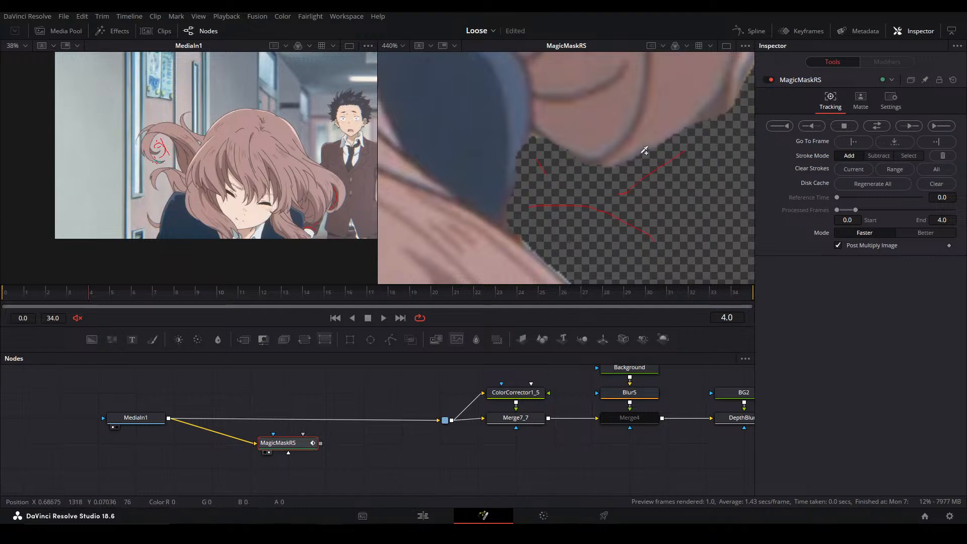
Try an add stroke along the outer edge of the lower hair lock beside the boy's sleeve, and undo it
scroll(325, 209, up, 10)
drag(324, 209, 221, 269)
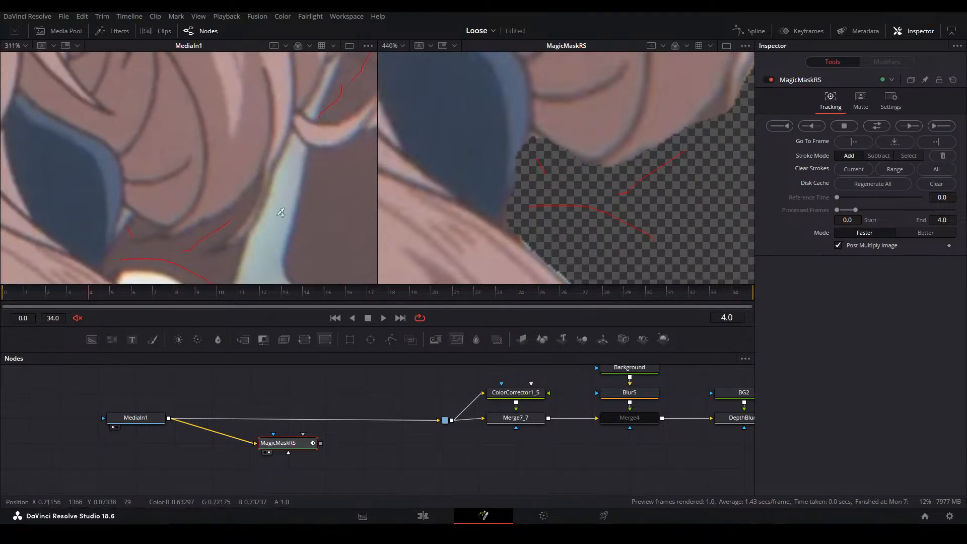
mouse_move(266, 171)
mouse_down()
mouse_move(266, 201)
mouse_move(235, 244)
mouse_up()
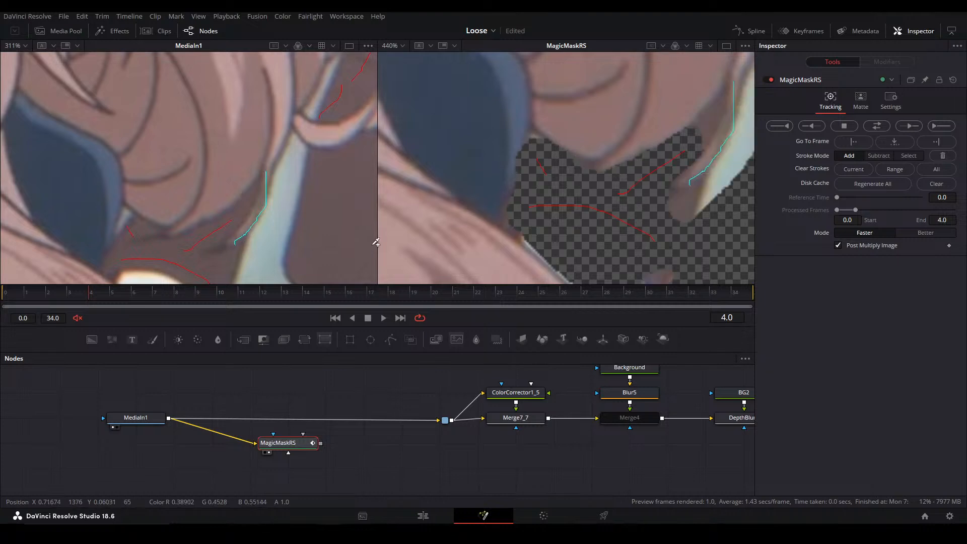
key(ctrl+z)
Fit both viewers to the full frame and compare the girl's cutout with the source footage at frame 4
scroll(400, 181, down, 5)
drag(600, 204, 580, 183)
drag(473, 197, 507, 203)
key(ctrl+f)
key(ctrl+f)
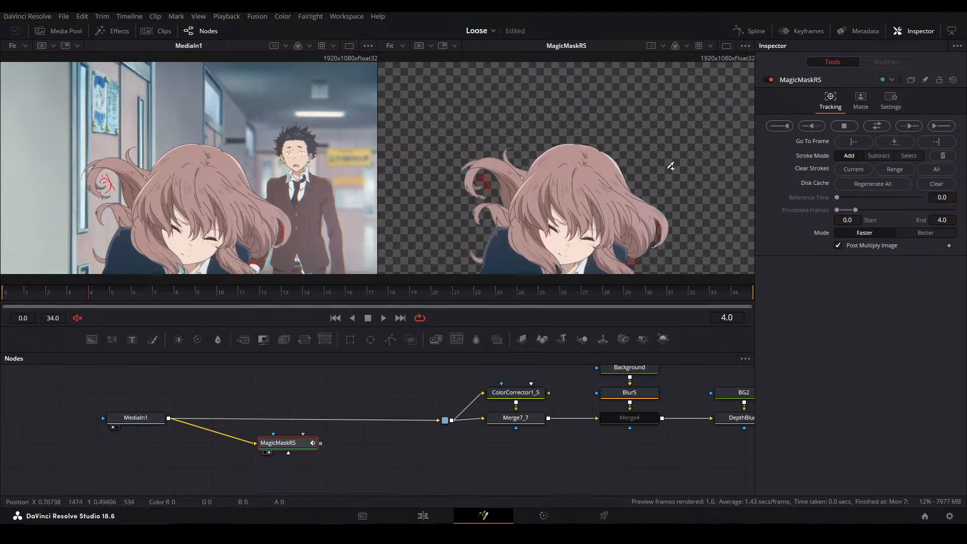
Track the girl's Magic Mask forward one frame at a time to frame 6 and check the cutout against the source footage
click(909, 126)
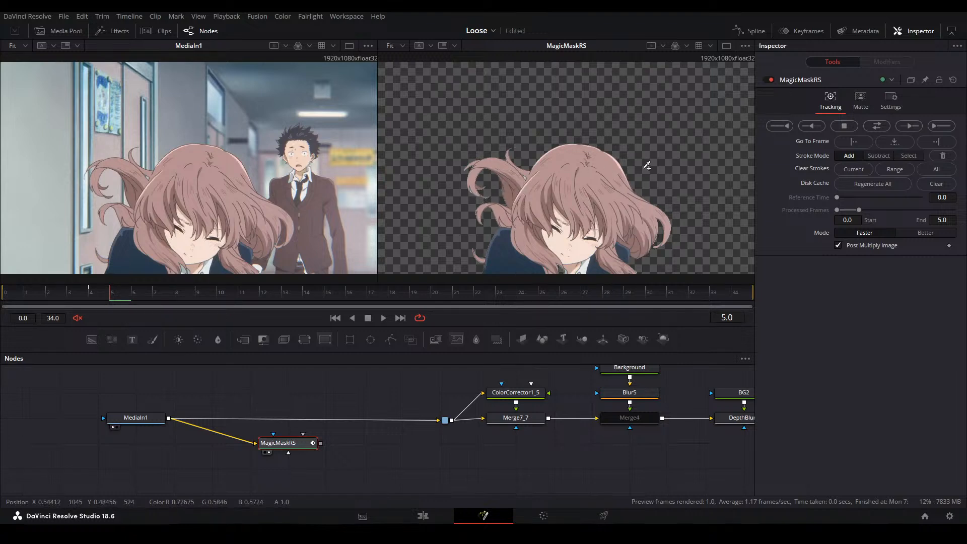
click(909, 126)
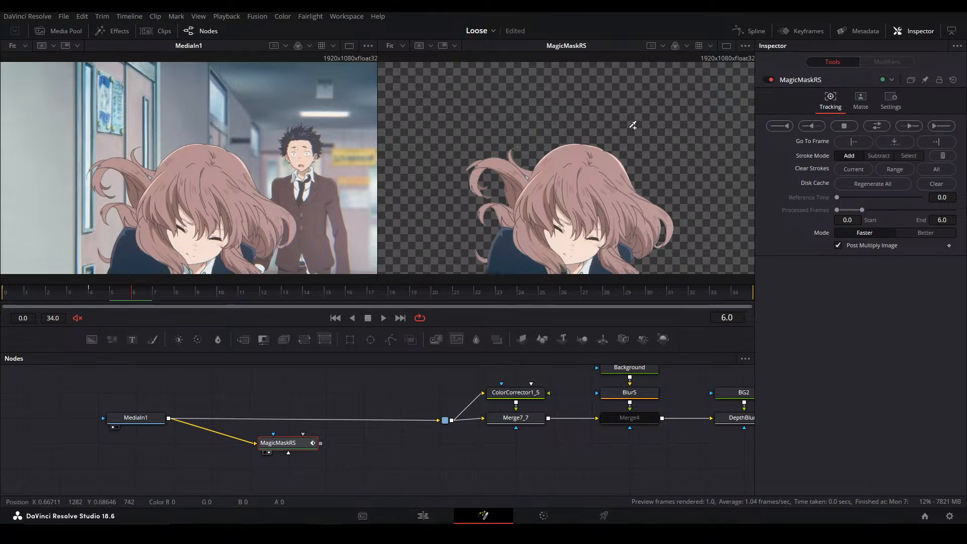
scroll(282, 226, up, 5)
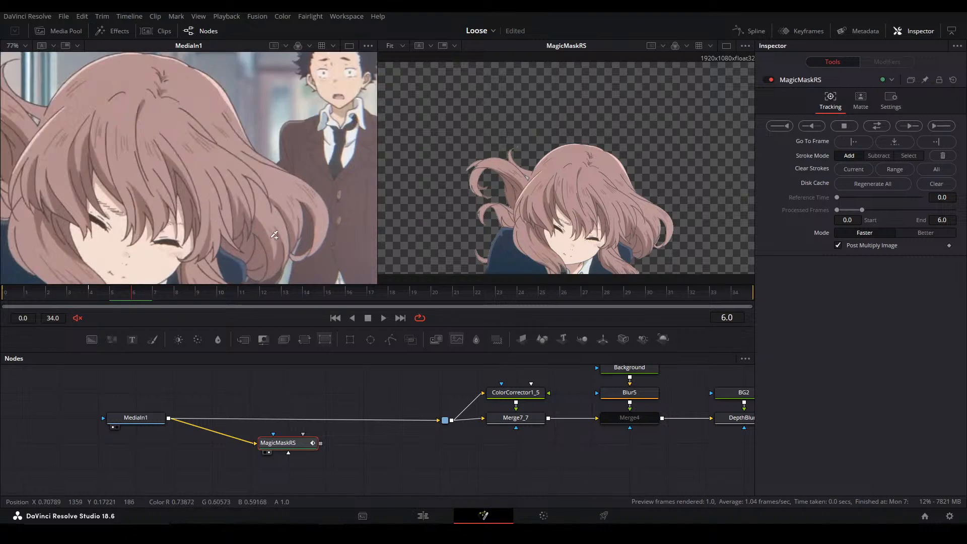
drag(295, 222, 343, 196)
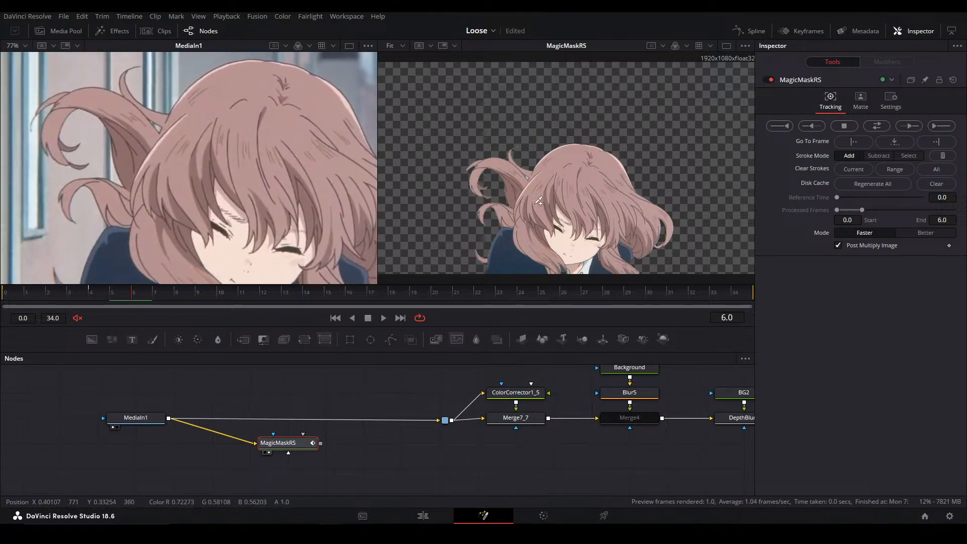
Track the mask forward to frame 7 and paint add strokes across the girl's neck and hair, her tie and her sweater cuff
click(902, 124)
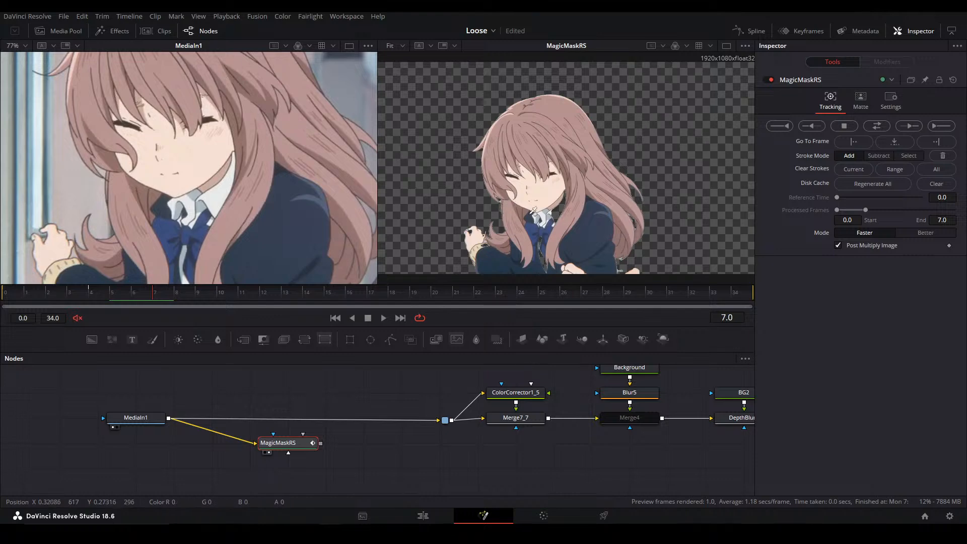
scroll(538, 195, up, 5)
mouse_move(603, 262)
mouse_down()
mouse_move(609, 161)
mouse_move(524, 245)
mouse_up()
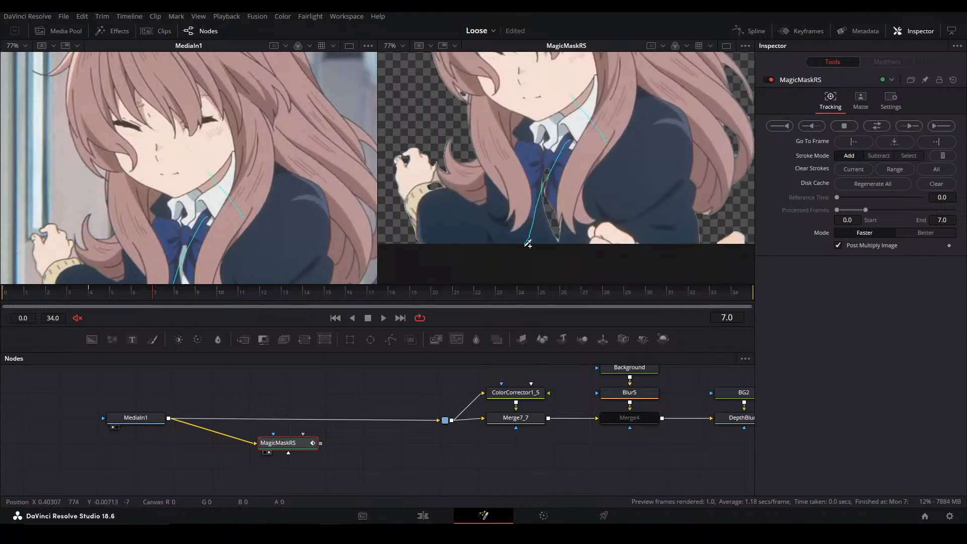
Compare frames 3 to 6, and at frame 4 paint add strokes over the area where the girl's hair meets her collar
click(134, 294)
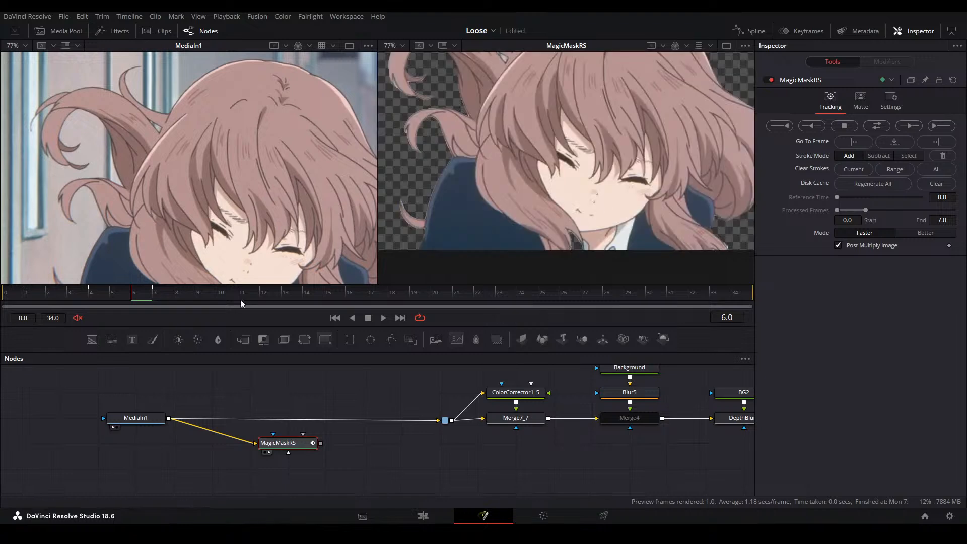
click(97, 294)
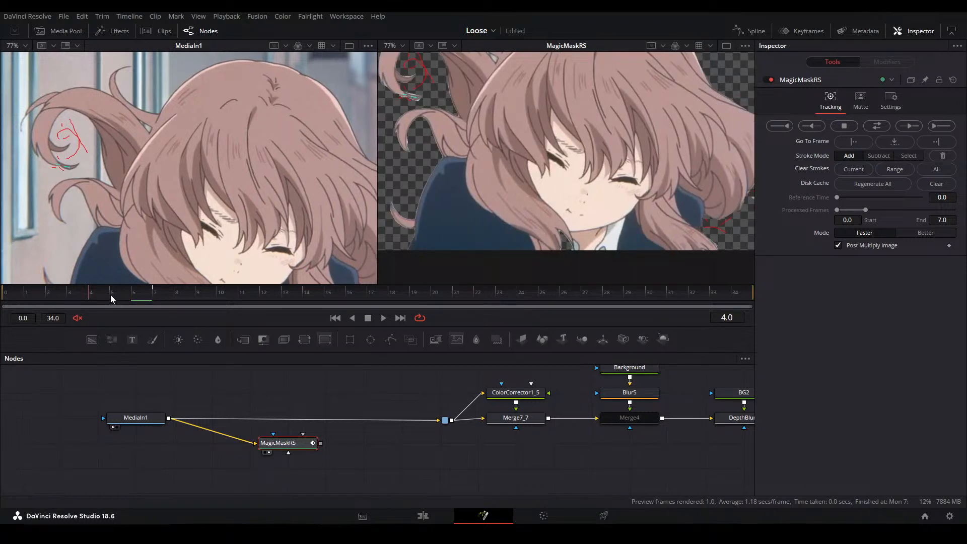
click(134, 295)
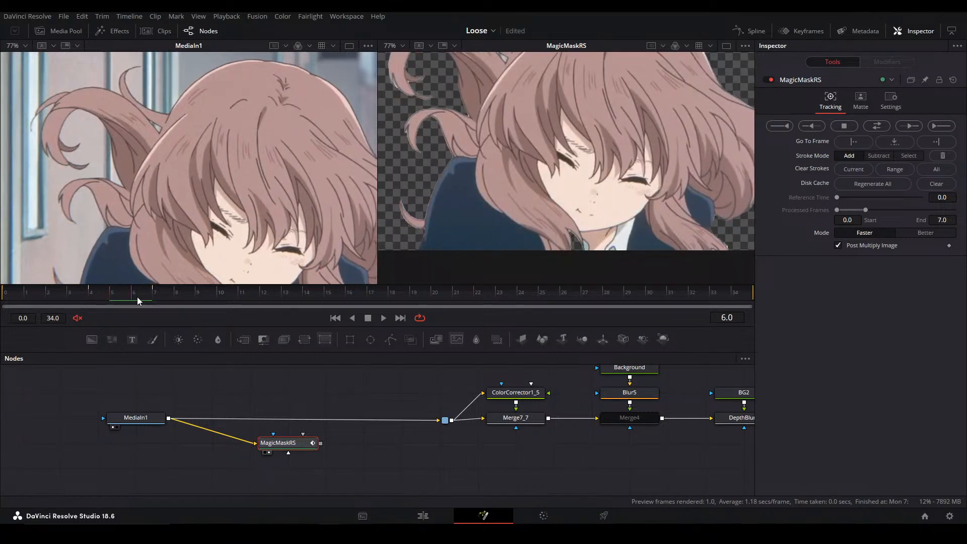
click(70, 294)
click(89, 294)
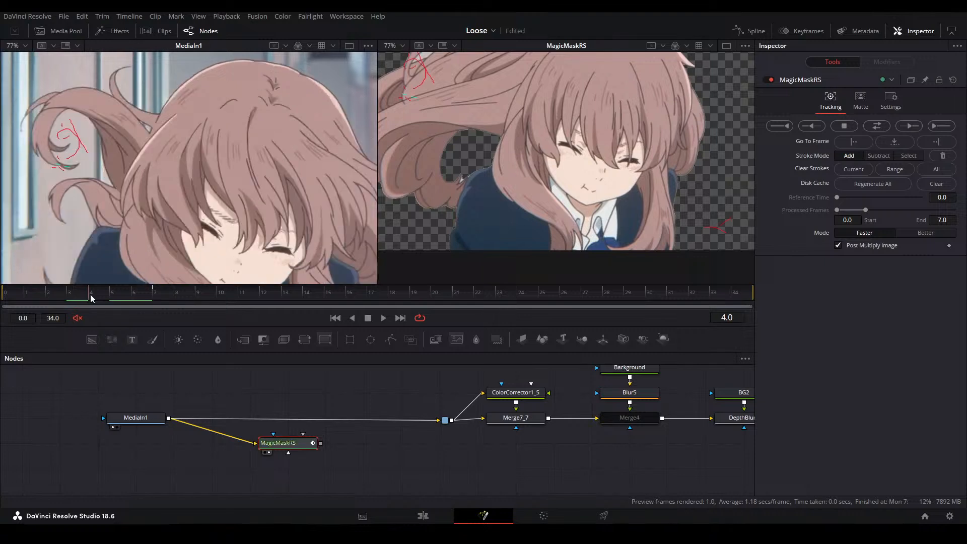
drag(573, 237, 568, 267)
scroll(583, 197, down, 2)
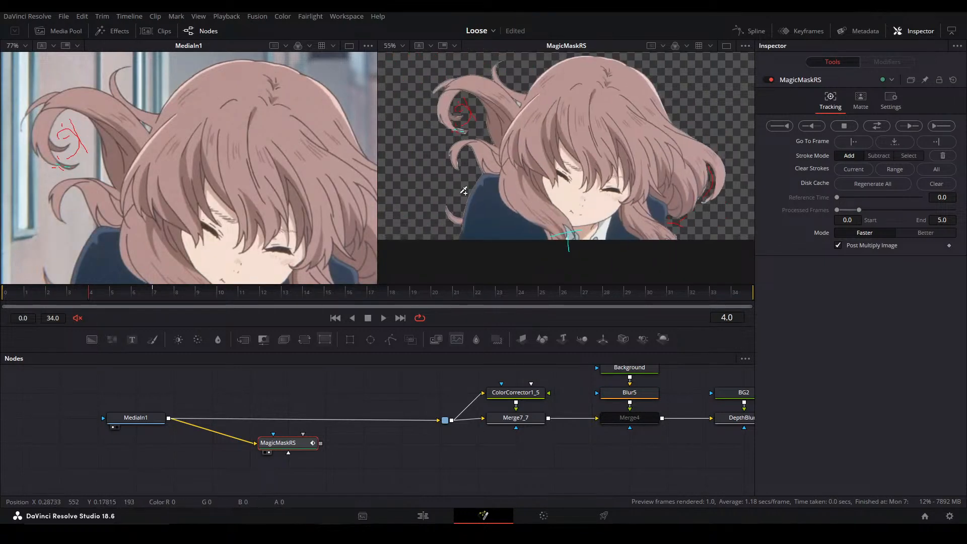
Track the mask forward again from frame 4 to frame 7, checking the girl's matte in the alpha view
click(101, 293)
click(911, 125)
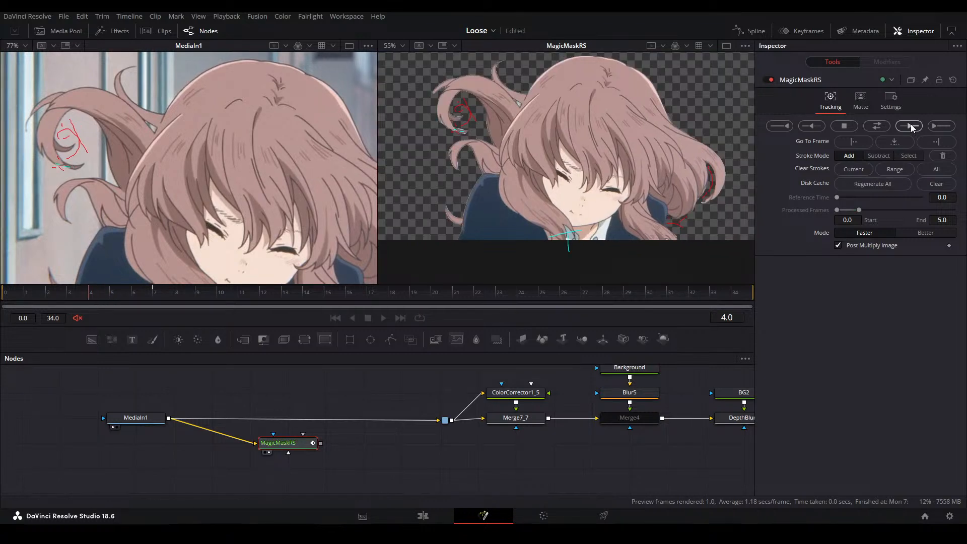
drag(735, 154, 712, 172)
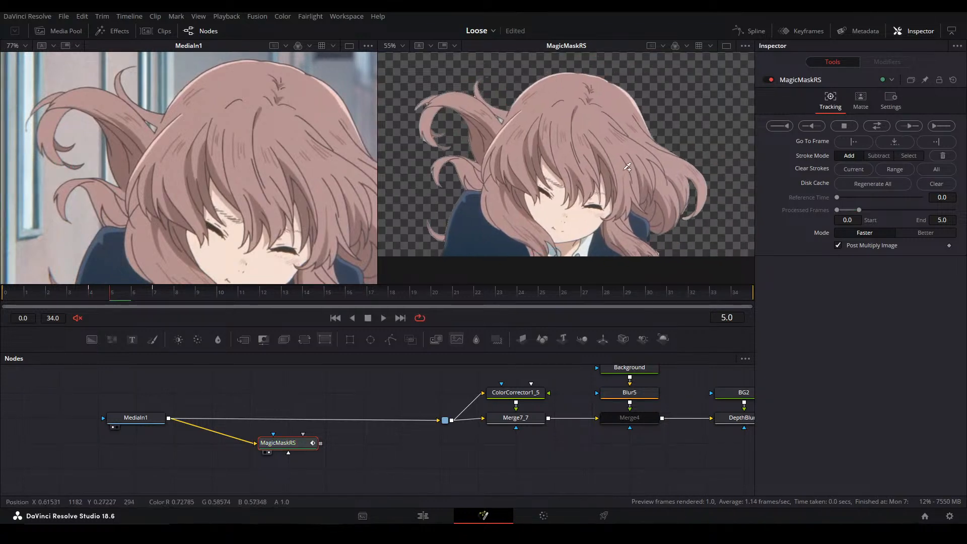
key(a)
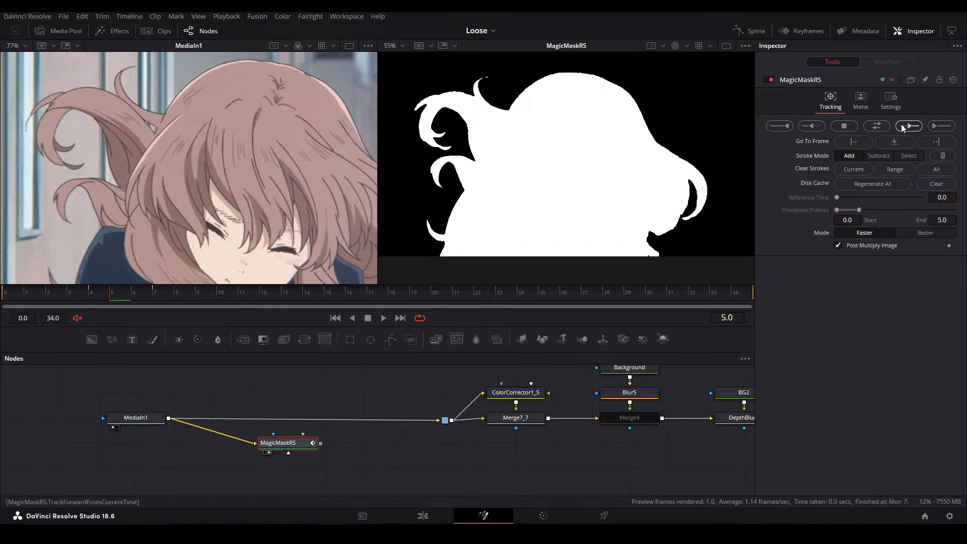
click(902, 124)
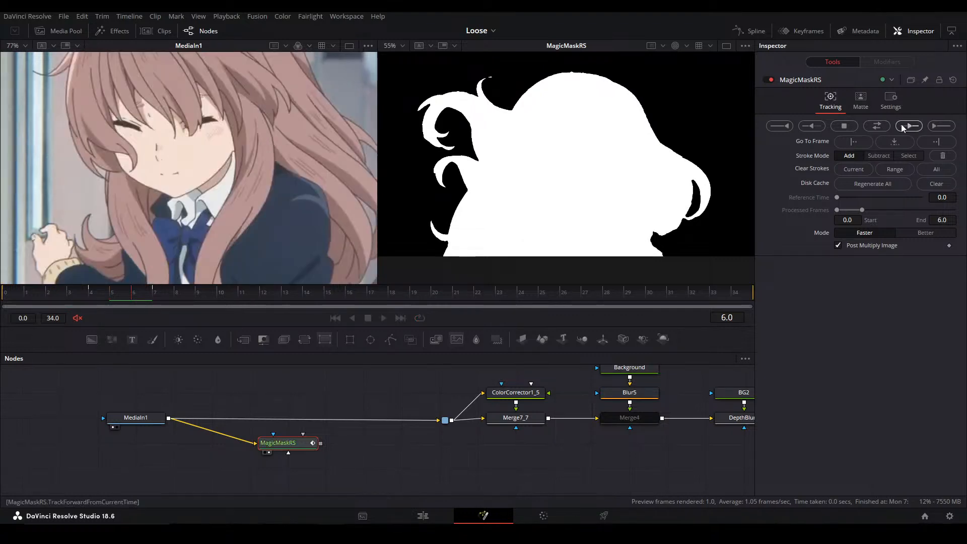
key(c)
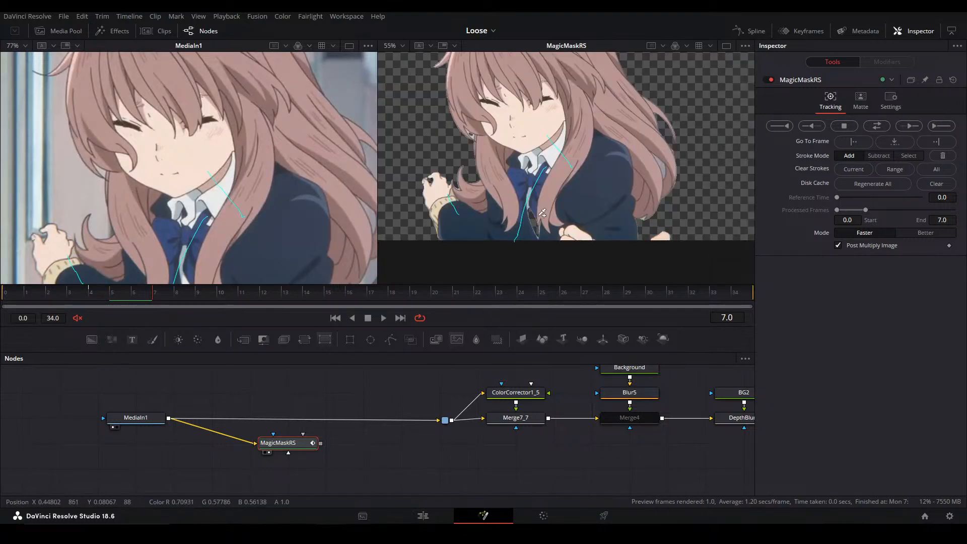
At frame 7, paint an add stroke over the gap in the white shirt between the girl's tie and her hair
drag(516, 243, 514, 246)
scroll(550, 220, up, 5)
scroll(558, 171, down, 5)
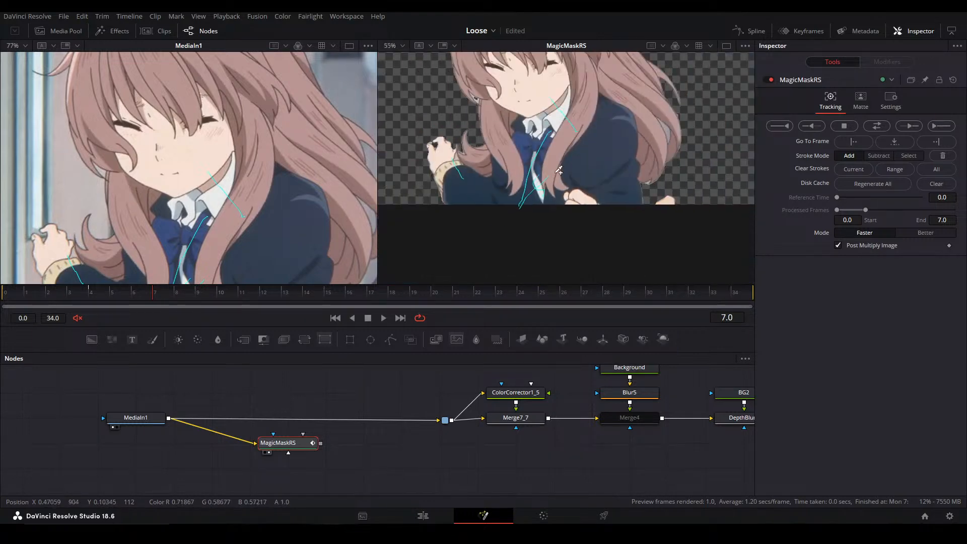
Refine the mask at frame 7 around the fingers of the girl's raised hand and the hair curl beside her wrist
scroll(546, 164, up, 3)
scroll(462, 137, up, 2)
scroll(462, 138, down, 4)
scroll(436, 171, up, 3)
scroll(437, 172, up, 6)
mouse_move(469, 128)
mouse_down()
mouse_move(453, 106)
mouse_move(504, 100)
mouse_up()
scroll(597, 149, down, 3)
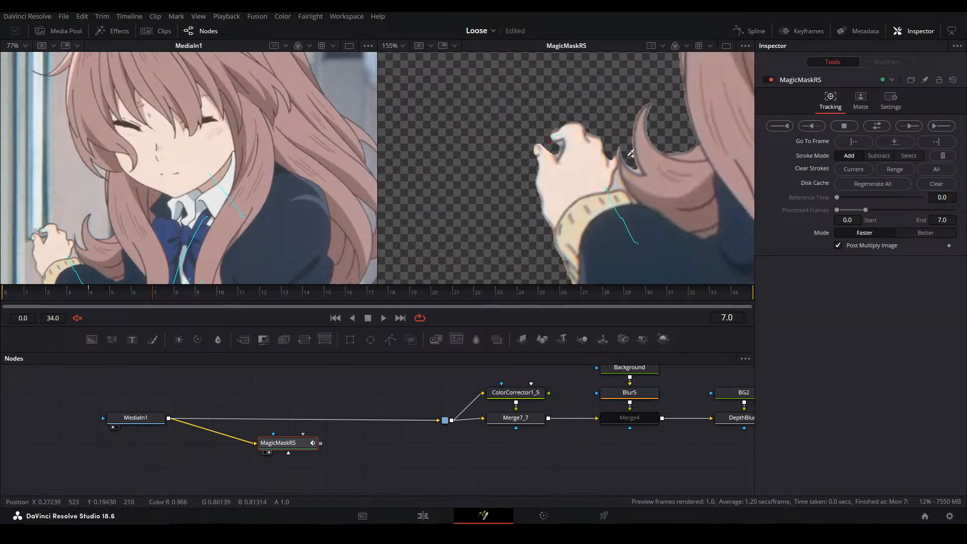
drag(615, 155, 563, 140)
scroll(562, 139, up, 3)
scroll(162, 219, up, 2)
drag(163, 220, 303, 217)
scroll(553, 157, up, 1)
mouse_move(560, 141)
mouse_down()
mouse_move(560, 154)
mouse_move(502, 189)
mouse_up()
scroll(556, 141, down, 2)
scroll(563, 136, down, 4)
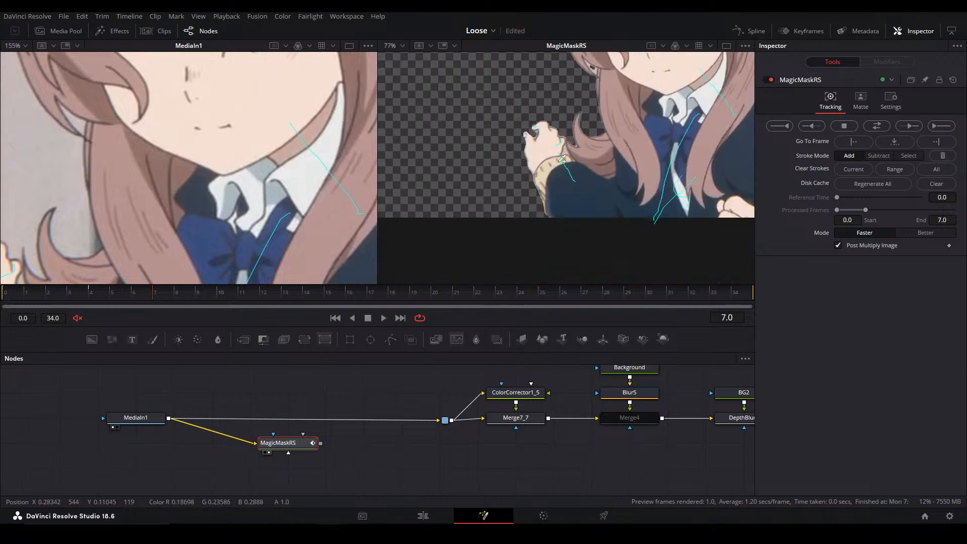
key(ctrl+f)
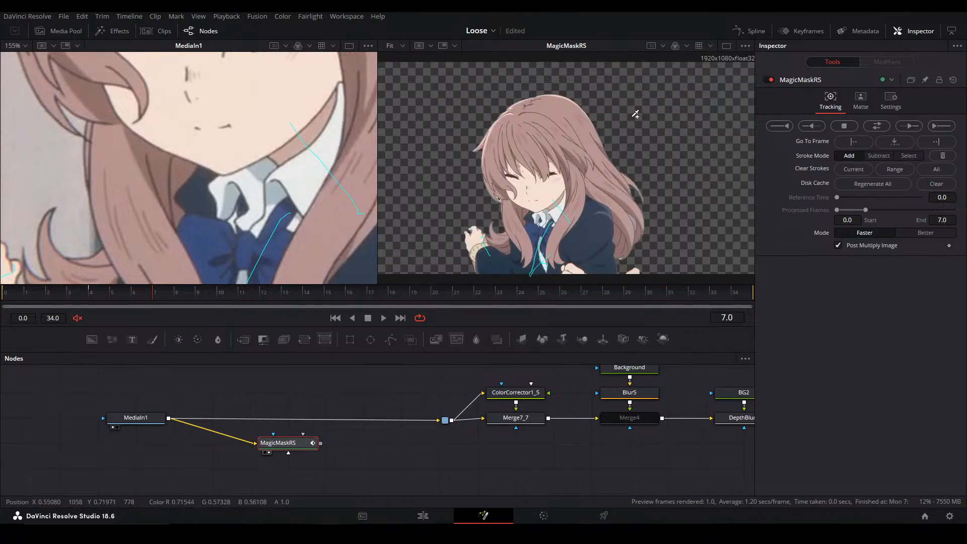
Subtract the background from the narrow opening in the girl's hair nearest the boy, and paint an add stroke at the opening's lower end
drag(636, 204, 632, 197)
drag(365, 244, 250, 200)
scroll(257, 189, down, 5)
scroll(650, 211, up, 5)
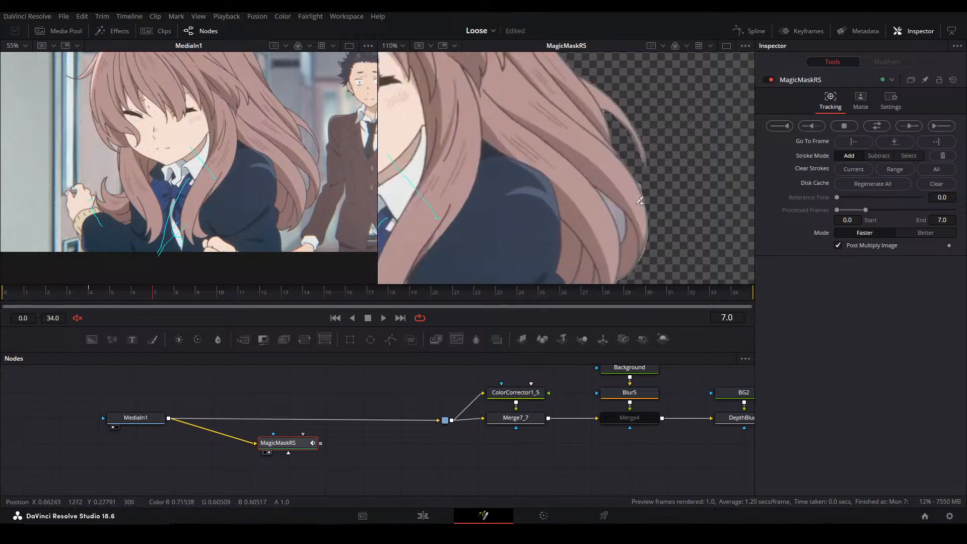
scroll(640, 201, up, 3)
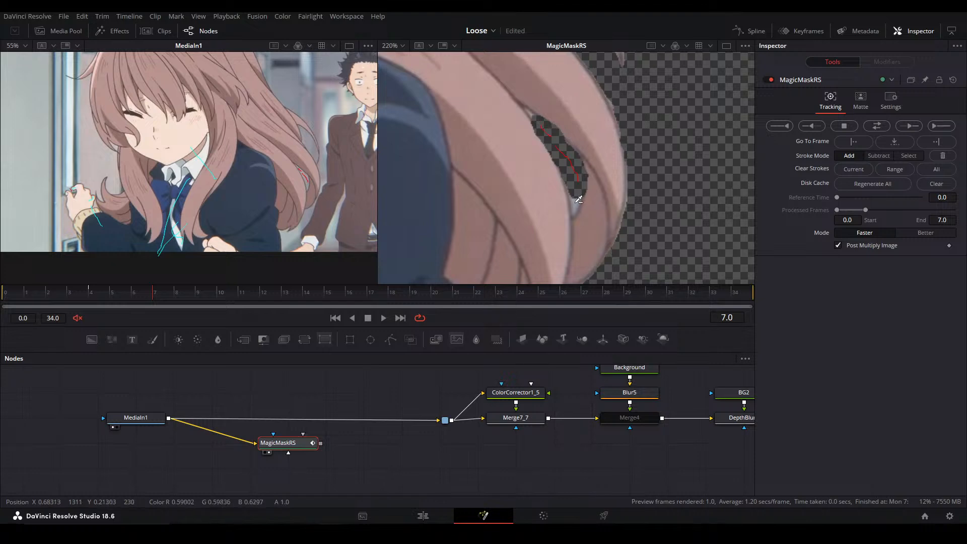
drag(563, 212, 564, 217)
scroll(580, 184, down, 4)
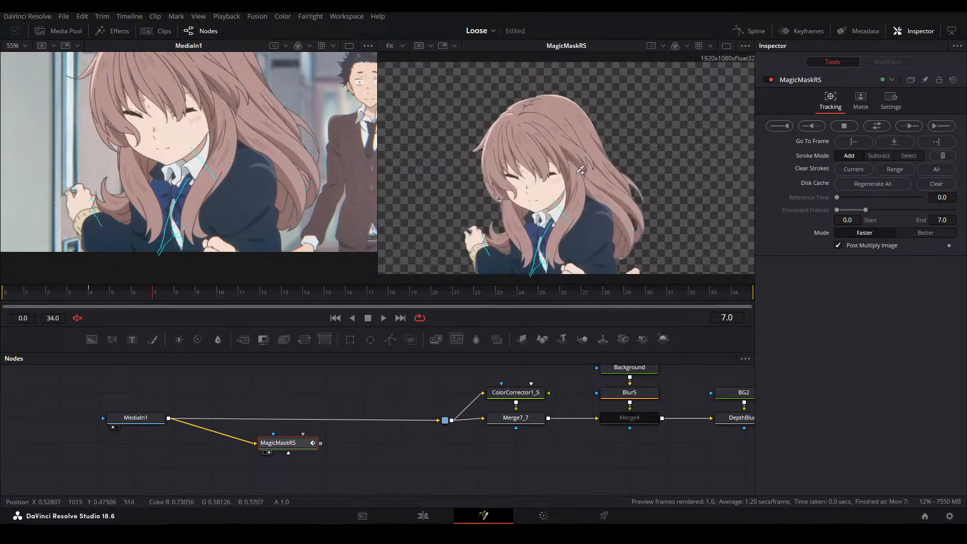
scroll(646, 232, up, 2)
drag(246, 200, 207, 176)
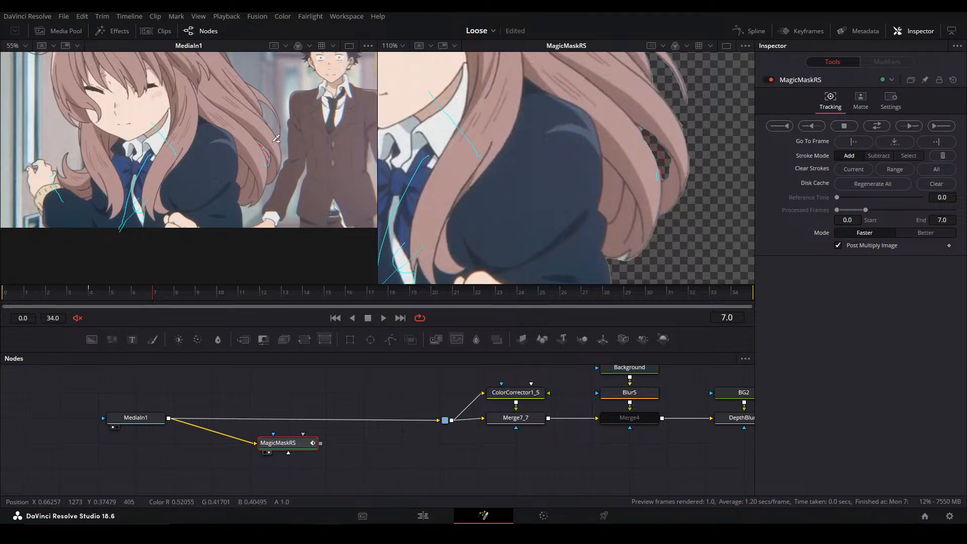
key(ctrl+f)
key(ctrl+f)
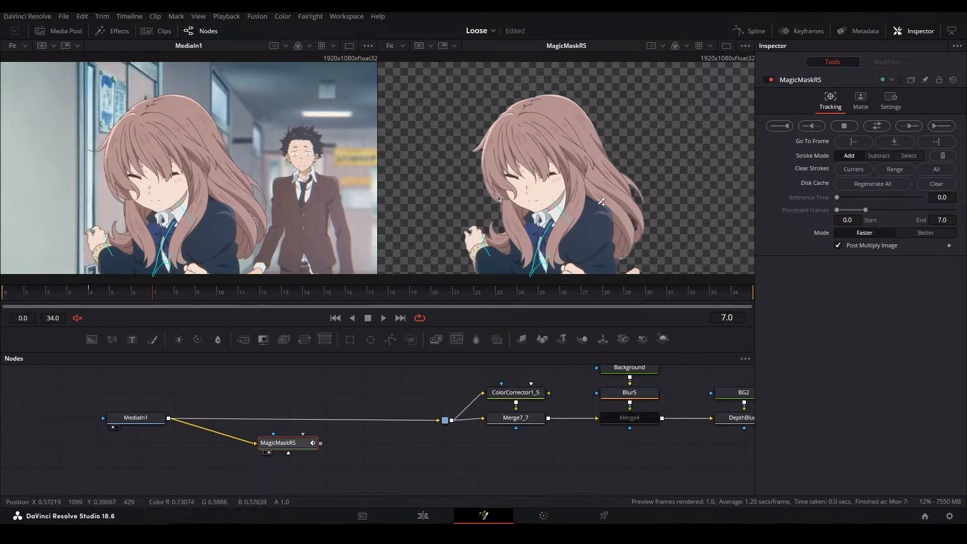
Subtract the background inside and below the small hair loop beside the girl's cheek, and paint an add stroke along its thin strand
scroll(497, 214, up, 10)
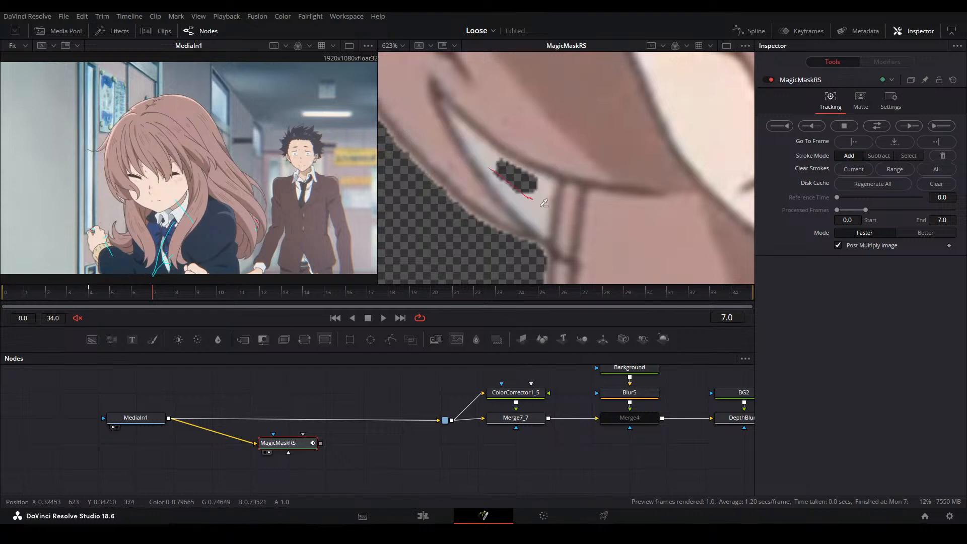
drag(457, 177, 521, 230)
drag(456, 221, 504, 249)
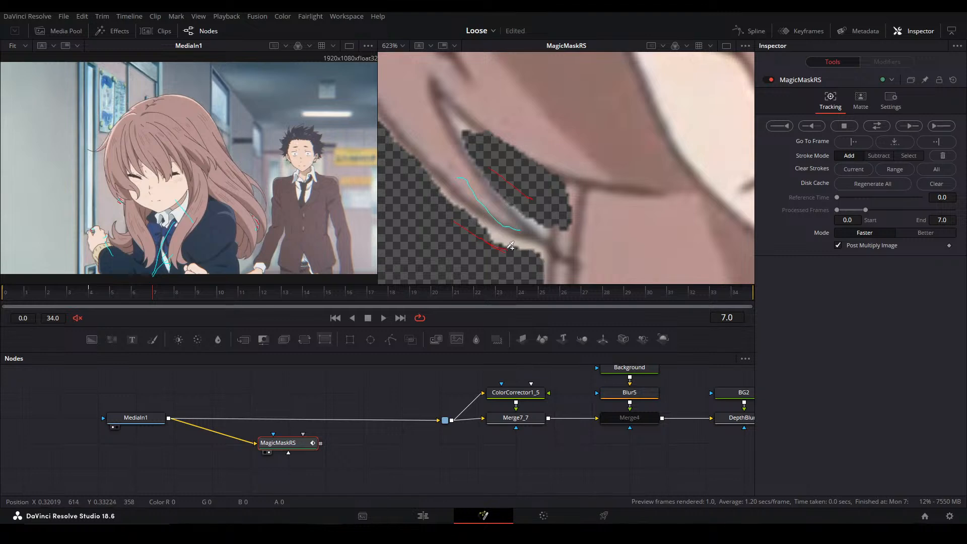
scroll(480, 156, down, 5)
key(ctrl+f)
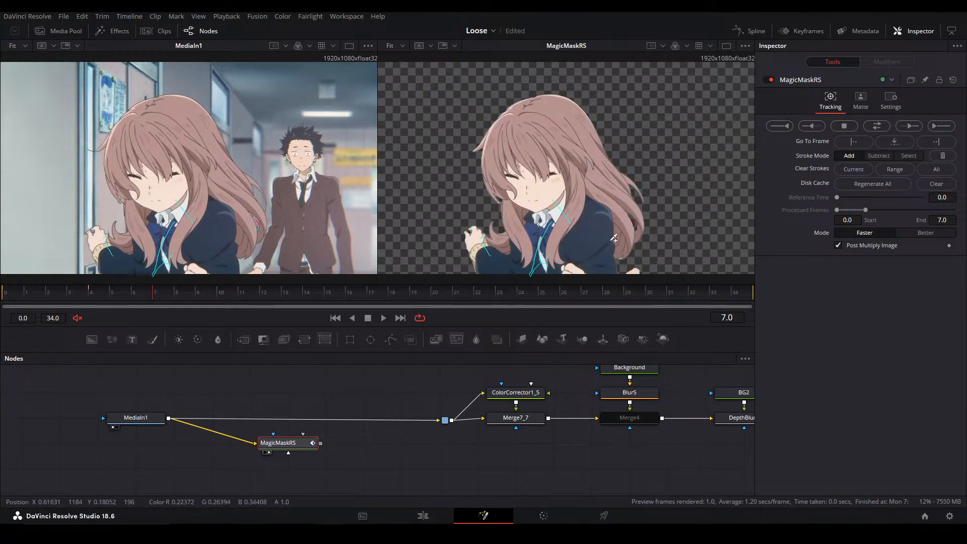
Paint a subtract stroke over the boy's hand at the bottom edge of the frame to remove it from the girl's mask
scroll(630, 265, up, 4)
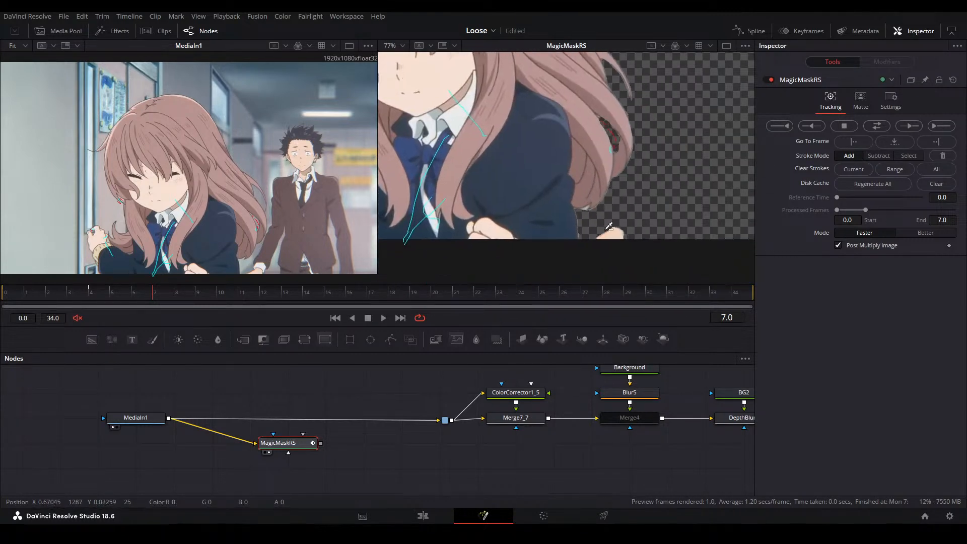
scroll(495, 141, down, 6)
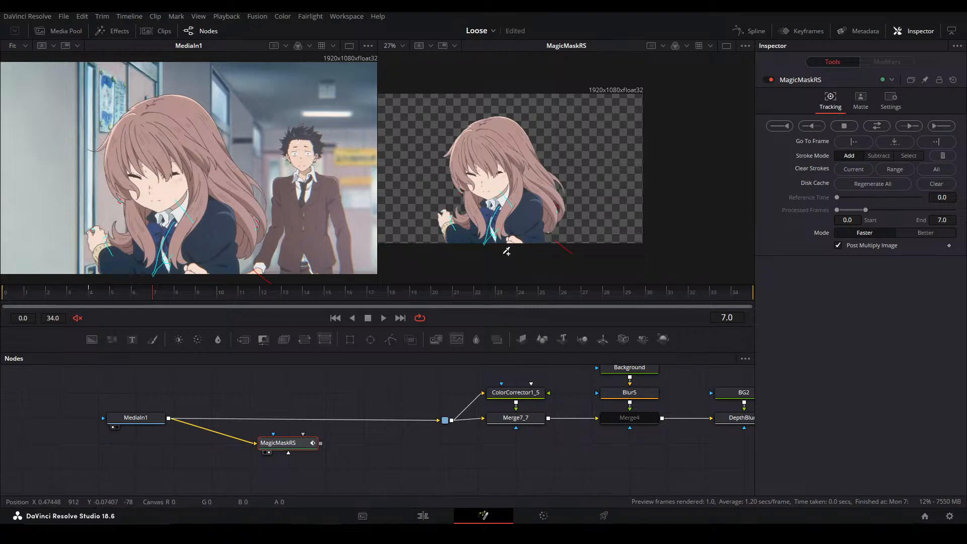
scroll(499, 238, up, 3)
key(ctrl+f)
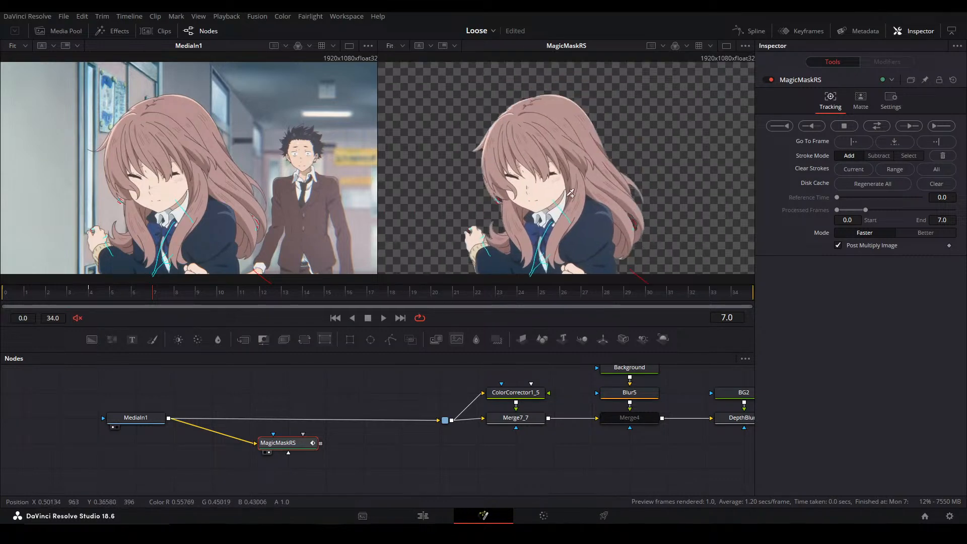
Track the mask forward from frame 7 to frame 10, checking the girl's matte in the alpha view along the way
key(a)
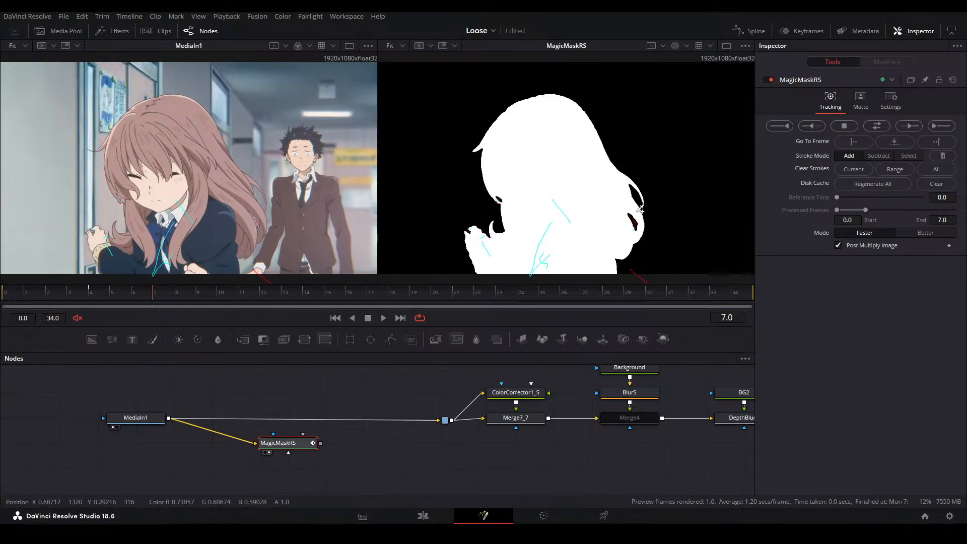
key(c)
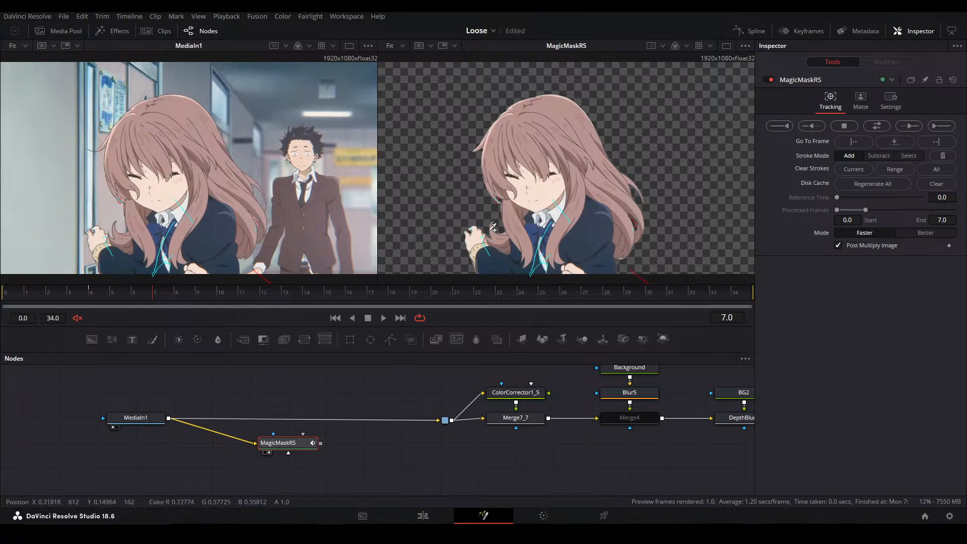
click(911, 125)
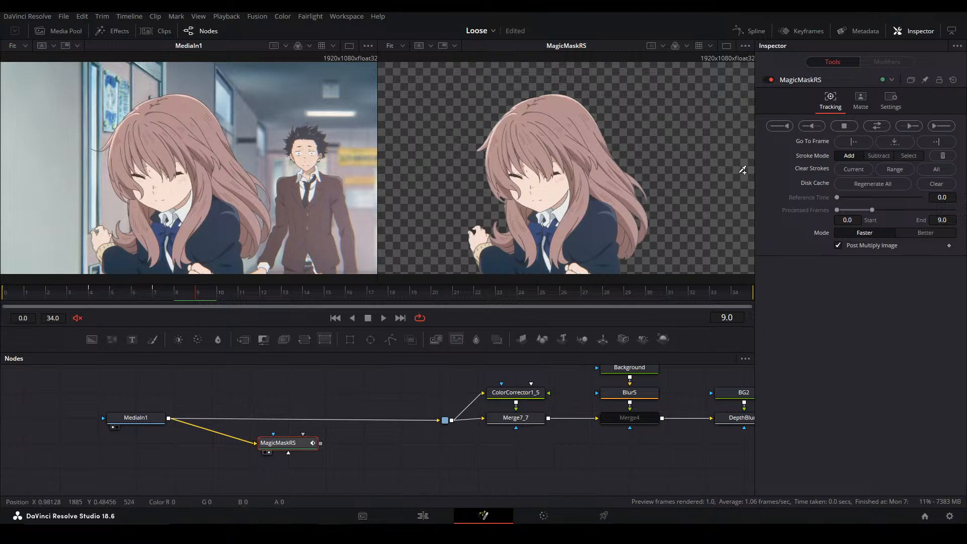
drag(724, 169, 711, 160)
key(a)
key(c)
click(902, 128)
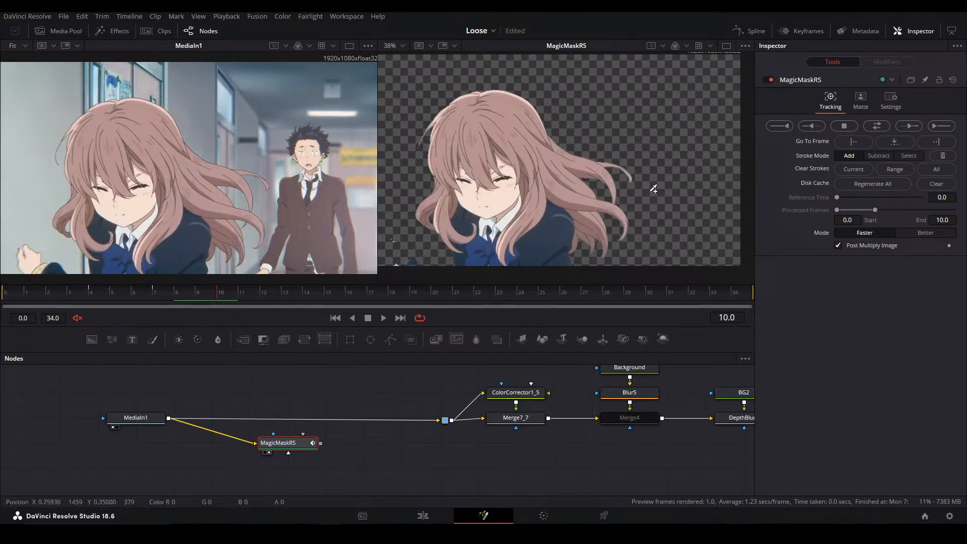
Paint an add stroke across the girl's raised hand and sleeve at the frame's lower edge on frame 10
scroll(466, 237, up, 6)
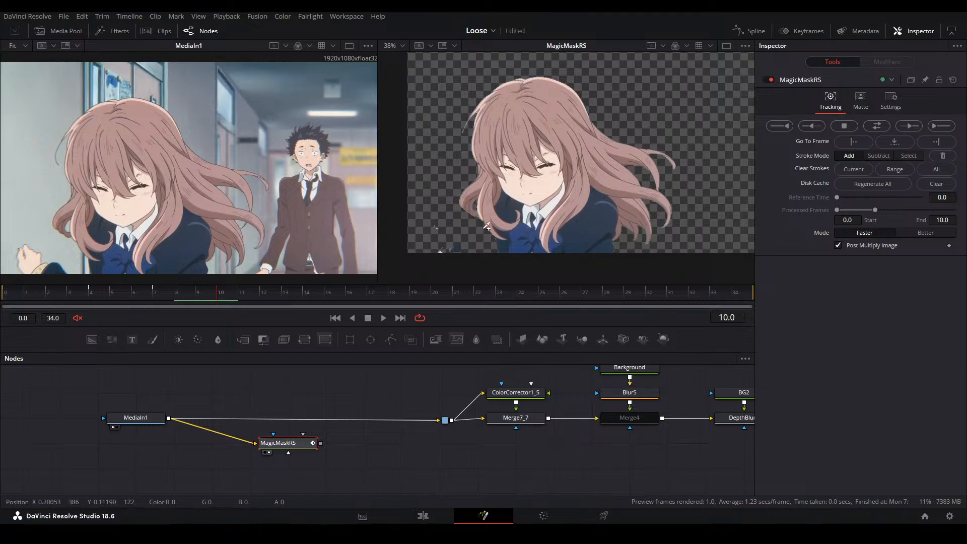
drag(432, 205, 508, 270)
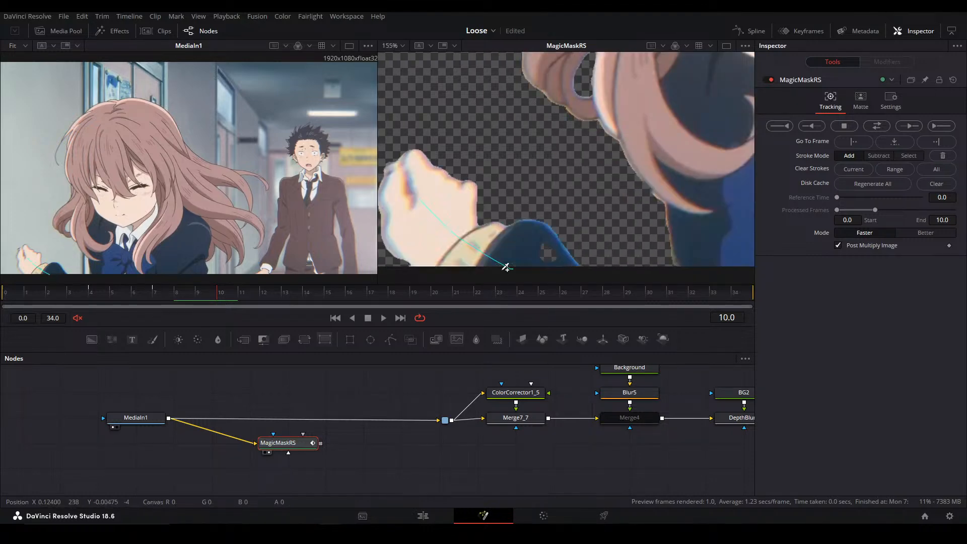
scroll(550, 187, down, 6)
drag(549, 187, 474, 223)
drag(598, 211, 607, 207)
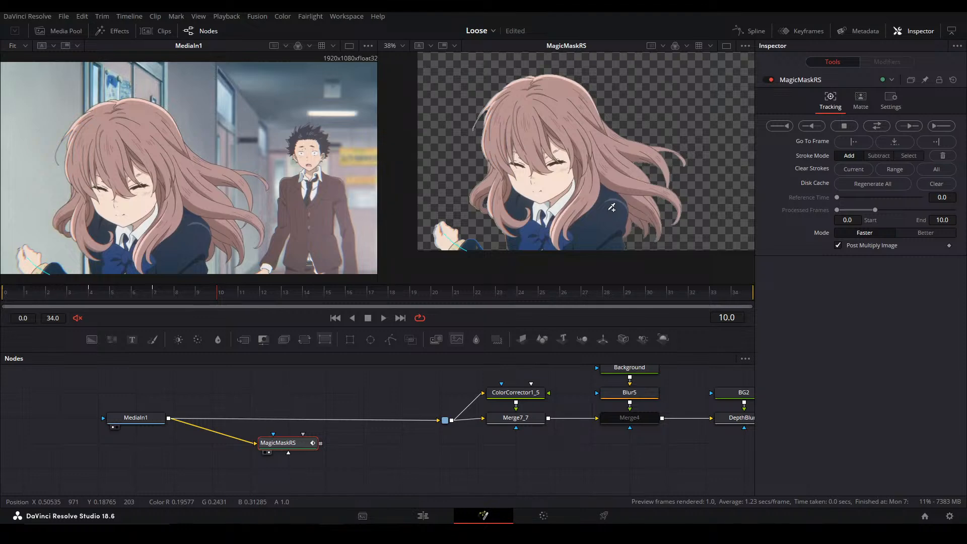
drag(534, 211, 547, 193)
Inspect the girl's matte on frame 10, comparing the alpha and colour views around the hand and loose hair strands
key(a)
key(c)
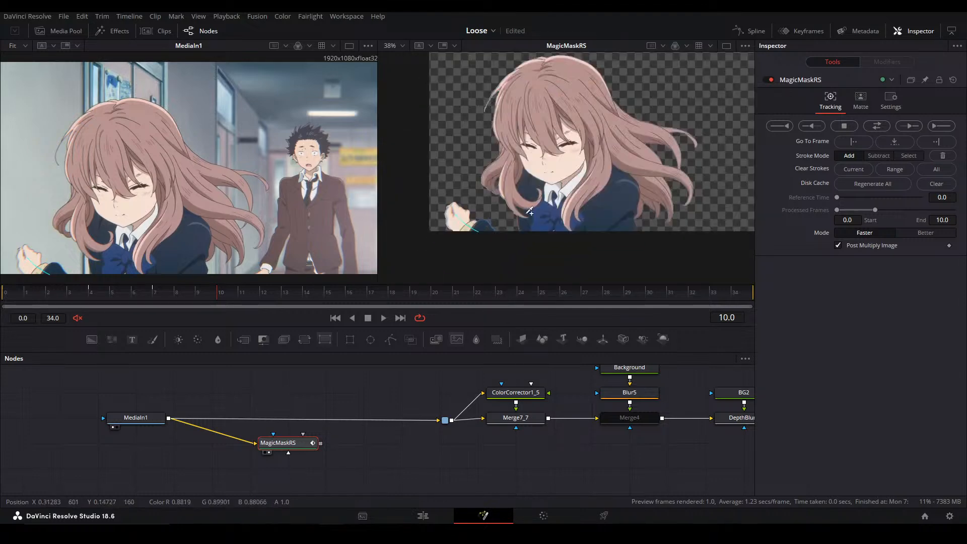
scroll(480, 238, up, 5)
drag(490, 208, 505, 207)
drag(586, 161, 547, 186)
key(ctrl+f)
drag(617, 178, 617, 173)
key(a)
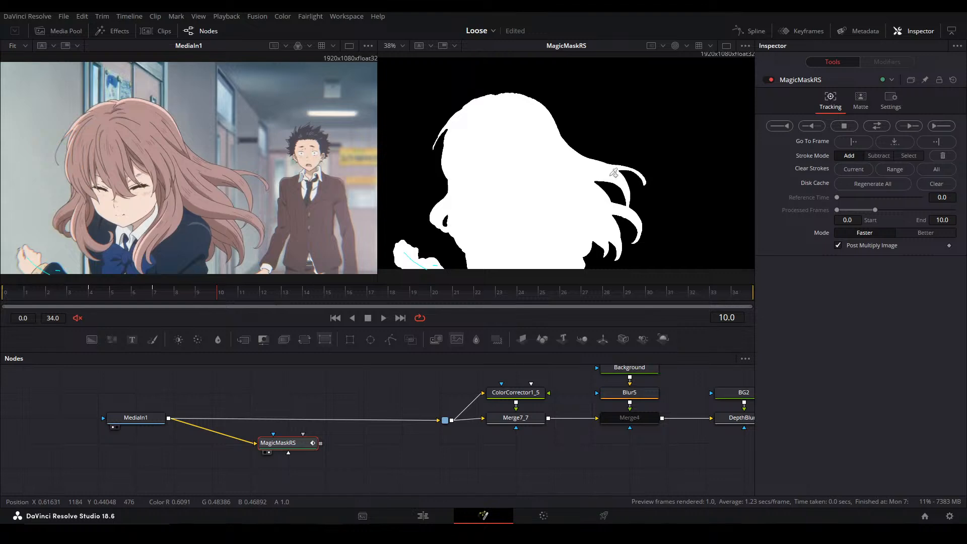
mouse_move(610, 175)
mouse_down()
mouse_move(619, 168)
mouse_move(599, 197)
mouse_move(606, 185)
mouse_up()
key(c)
key(a)
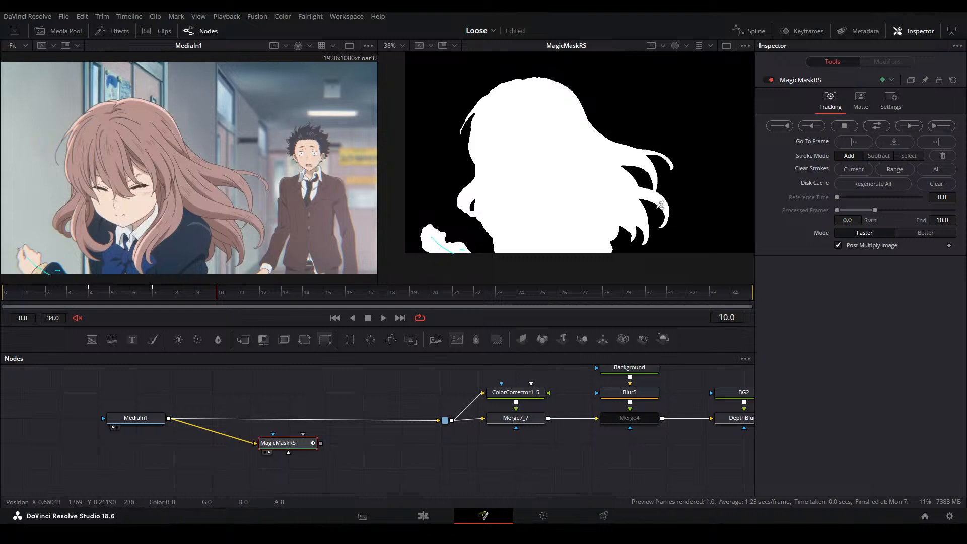
key(c)
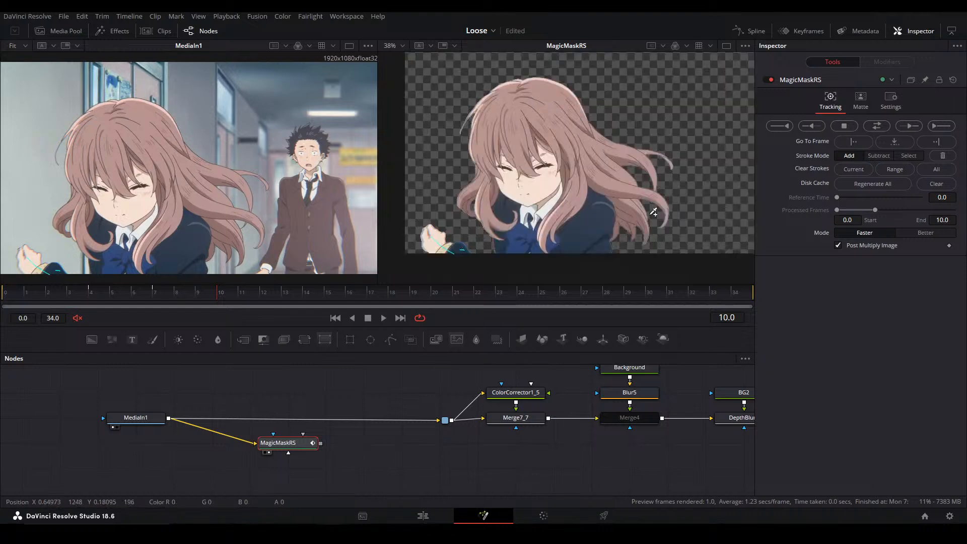
scroll(653, 202, up, 5)
key(ctrl+f)
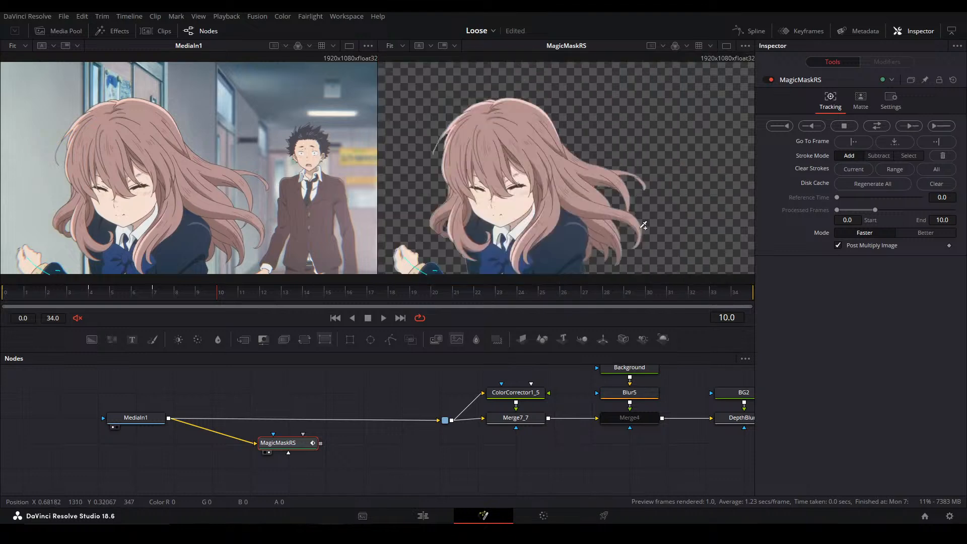
key(a)
key(c)
Track the mask forward to frame 13 and paint add strokes over the girl's collar and jacket, checking the alpha
click(901, 126)
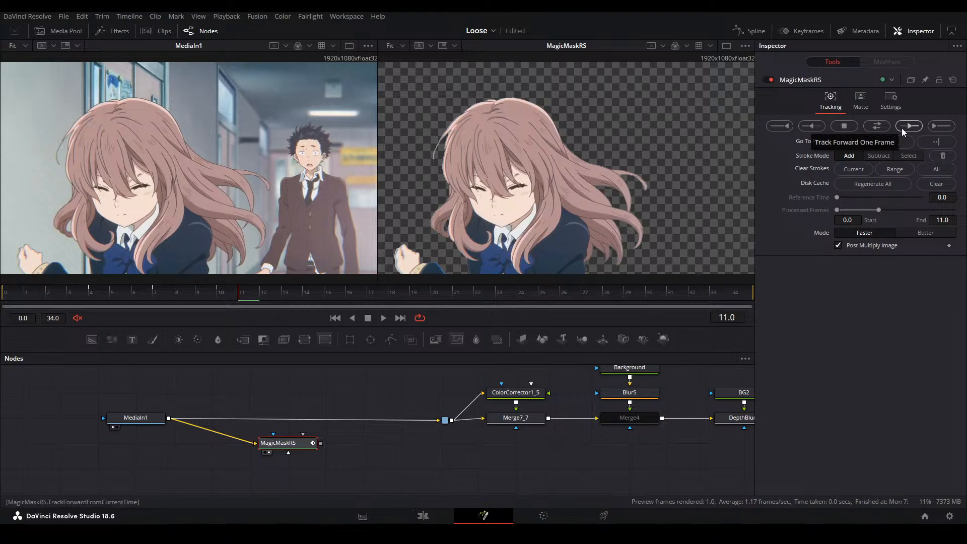
click(902, 128)
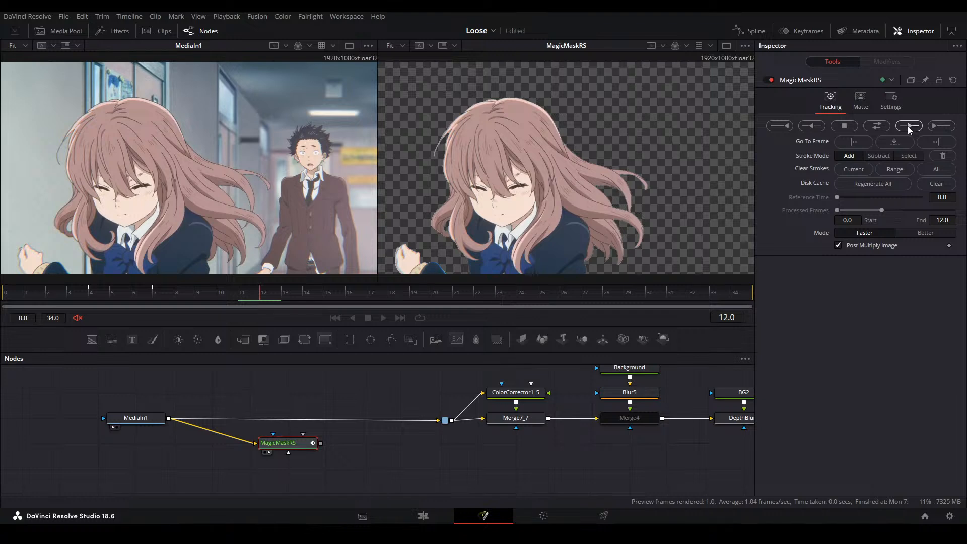
mouse_move(508, 264)
mouse_down()
mouse_move(484, 260)
mouse_move(466, 278)
mouse_up()
mouse_move(471, 242)
mouse_down()
mouse_move(468, 262)
mouse_move(507, 241)
mouse_up()
key(a)
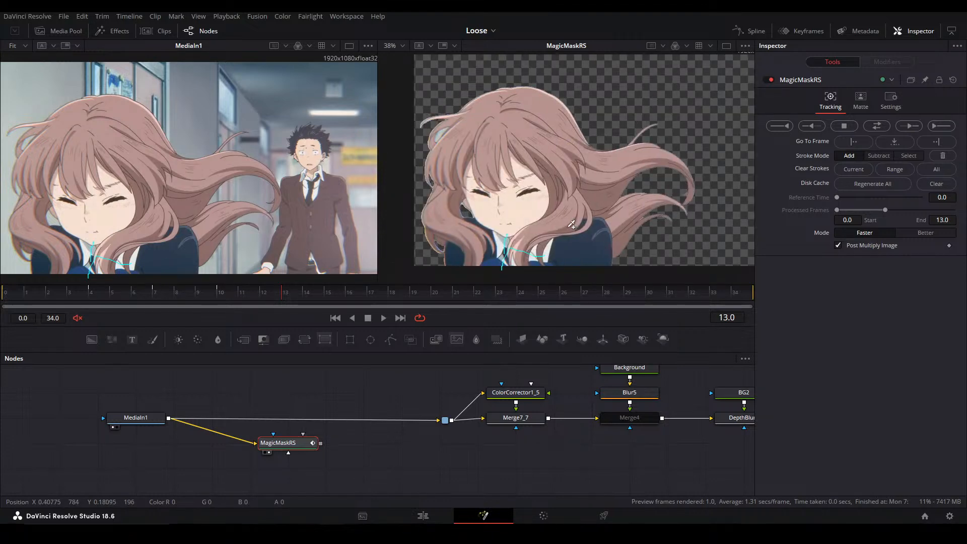
scroll(571, 224, up, 3)
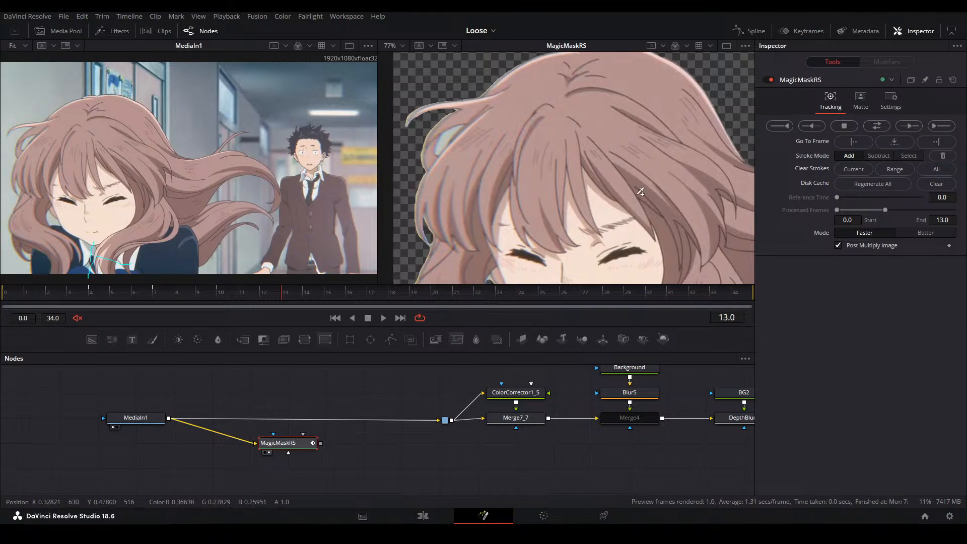
scroll(626, 177, up, 2)
scroll(626, 177, down, 5)
key(a)
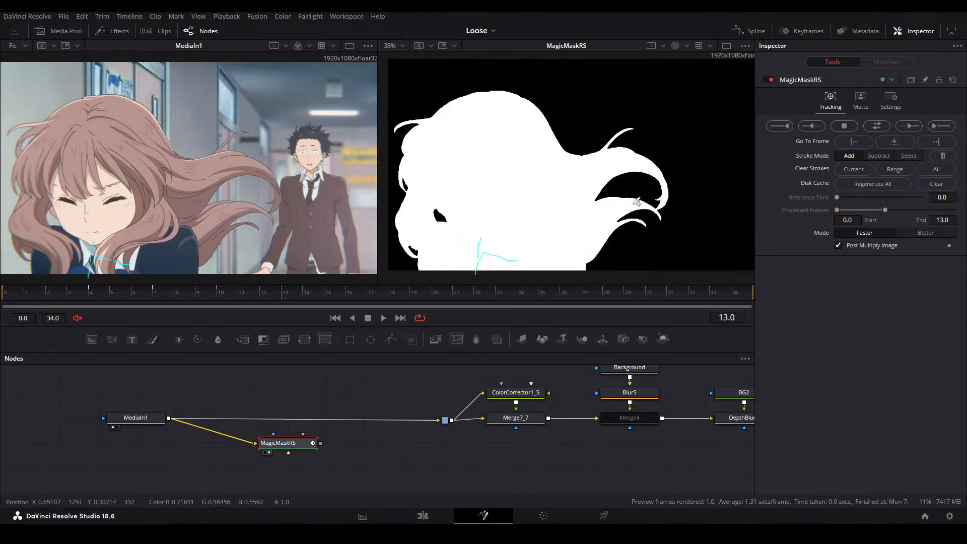
Track the mask forward to frame 16 and paint add strokes over the girl's neck and collar
click(907, 127)
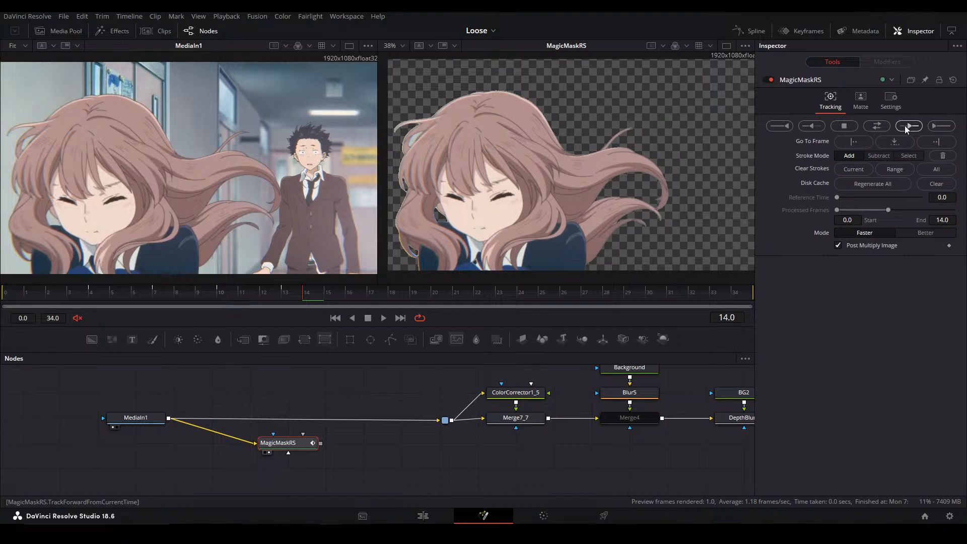
click(906, 128)
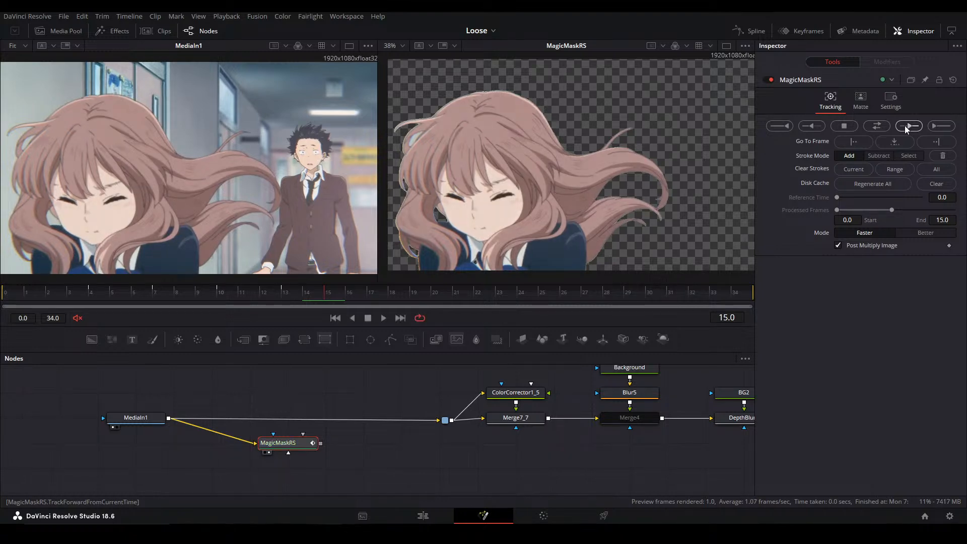
click(906, 127)
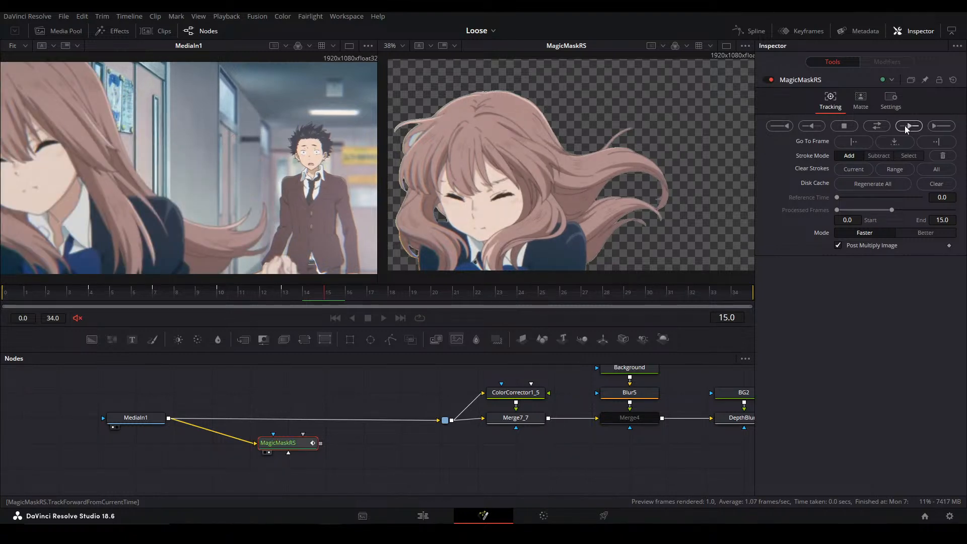
mouse_move(478, 222)
mouse_down()
mouse_move(557, 206)
mouse_move(476, 184)
mouse_up()
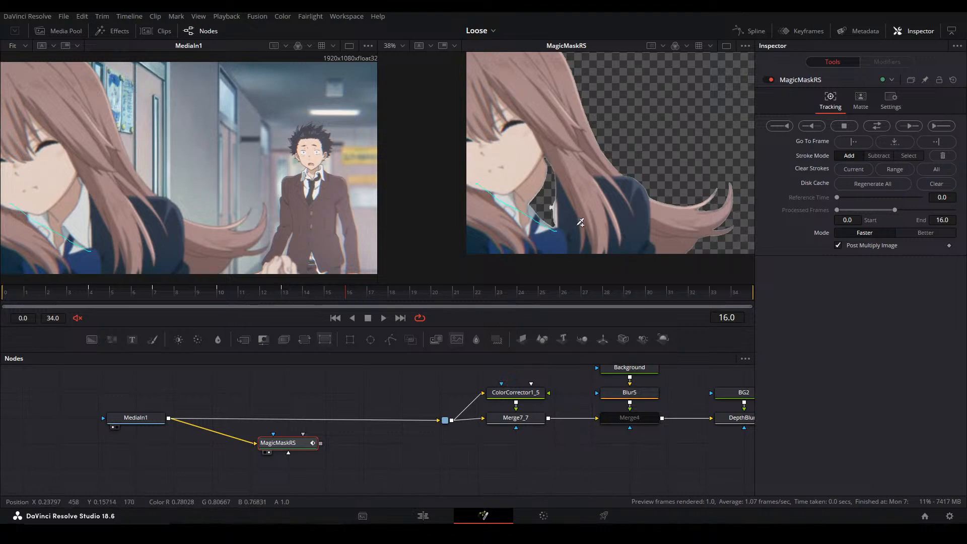
drag(549, 174, 531, 229)
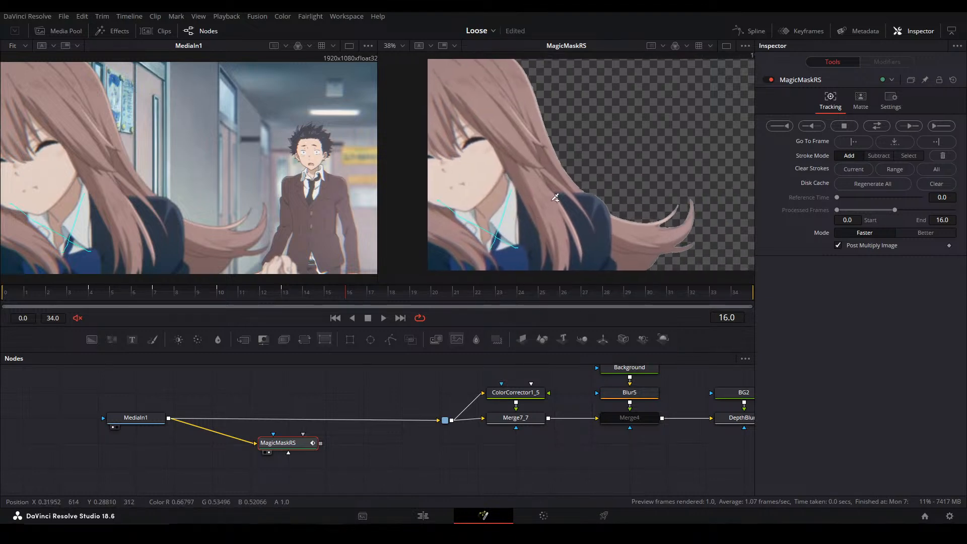
Track the mask forward to frame 19 and paint an add stroke across the blurred foreground hand
click(907, 127)
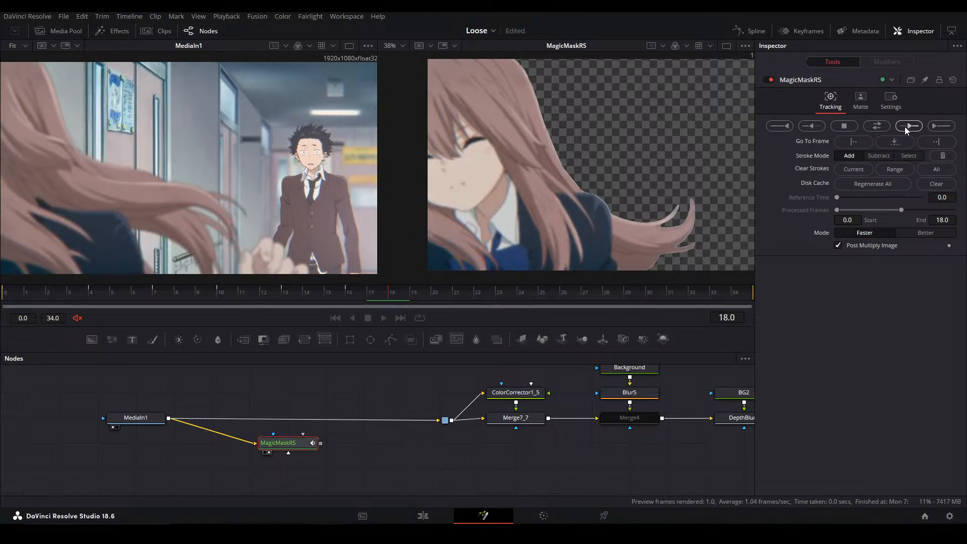
scroll(252, 263, up, 2)
mouse_move(251, 263)
mouse_down()
mouse_move(219, 222)
mouse_move(318, 239)
mouse_up()
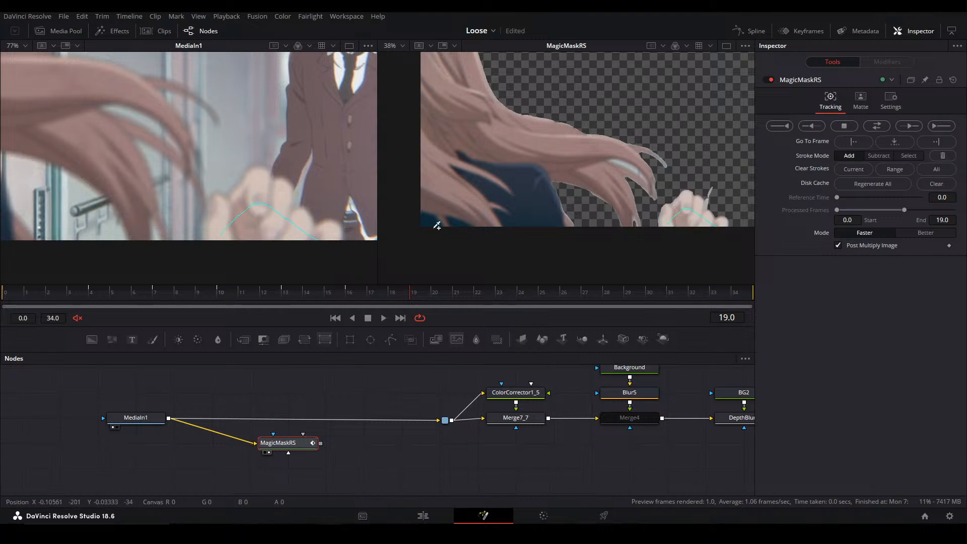
Paint a subtract stroke over the thin background sliver above the foreground hand on frame 19
scroll(675, 198, up, 2)
drag(675, 198, 672, 184)
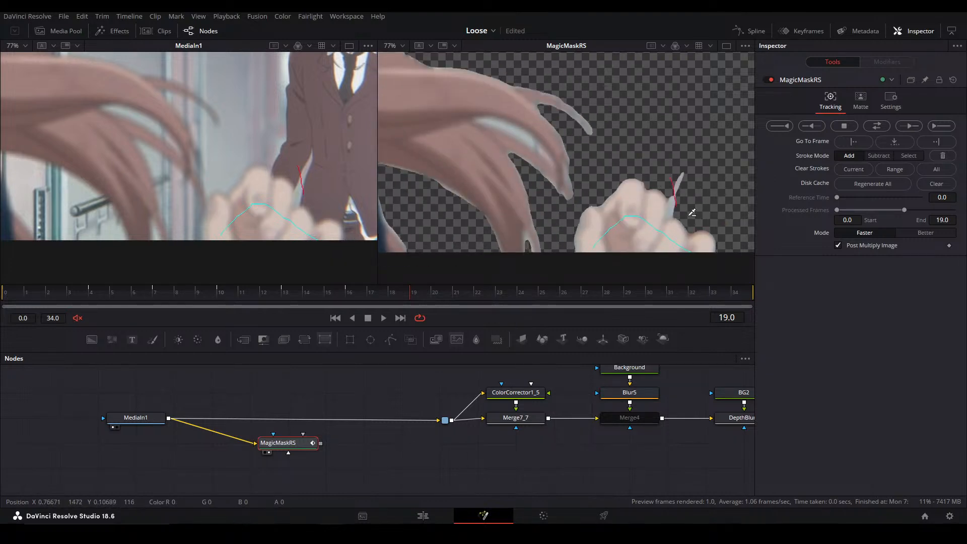
scroll(552, 159, down, 3)
key(ctrl+f)
drag(205, 176, 256, 187)
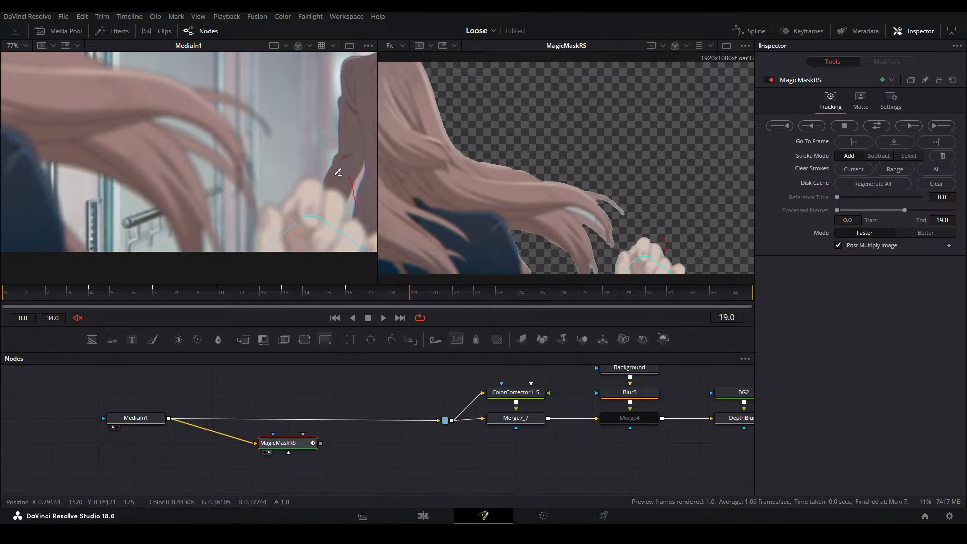
scroll(556, 155, down, 1)
scroll(293, 159, down, 4)
mouse_move(293, 159)
mouse_down()
mouse_move(285, 190)
mouse_move(291, 173)
mouse_up()
drag(579, 202, 569, 192)
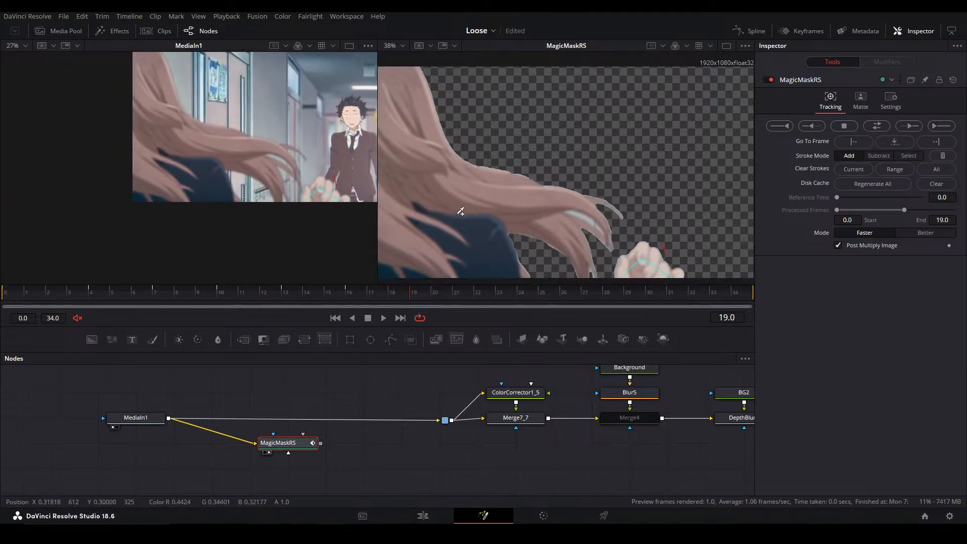
key(ctrl+f)
key(ctrl+f)
Track the mask forward one frame at a time from frame 19 to frame 22
click(915, 126)
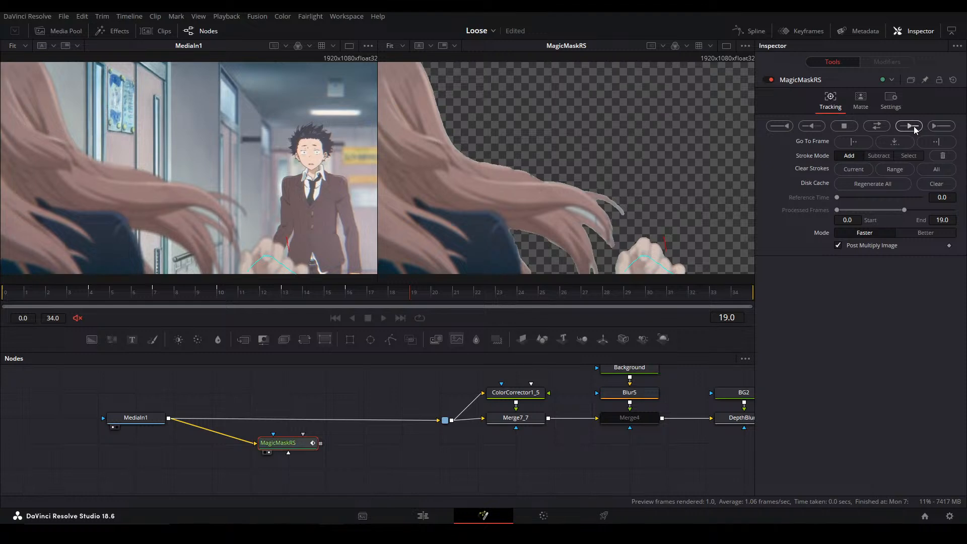
click(914, 126)
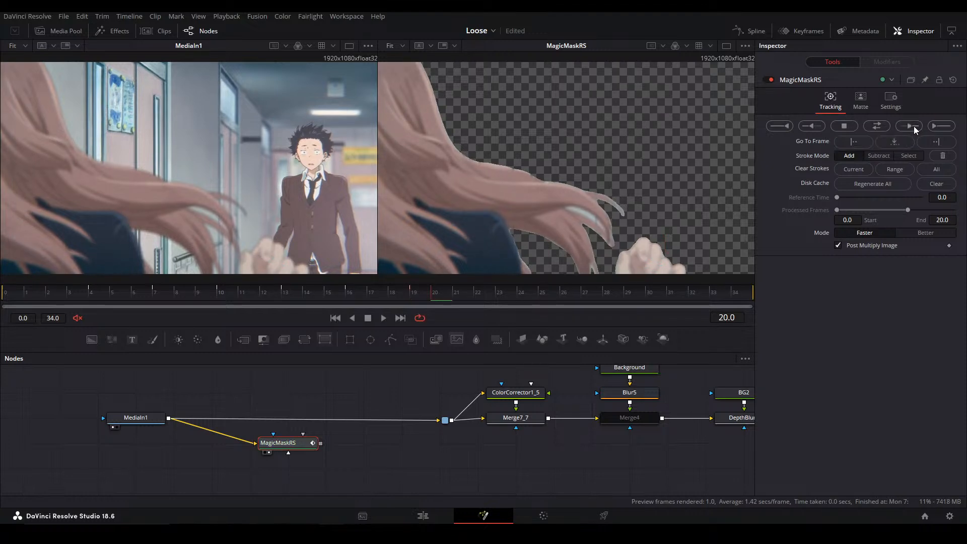
click(912, 128)
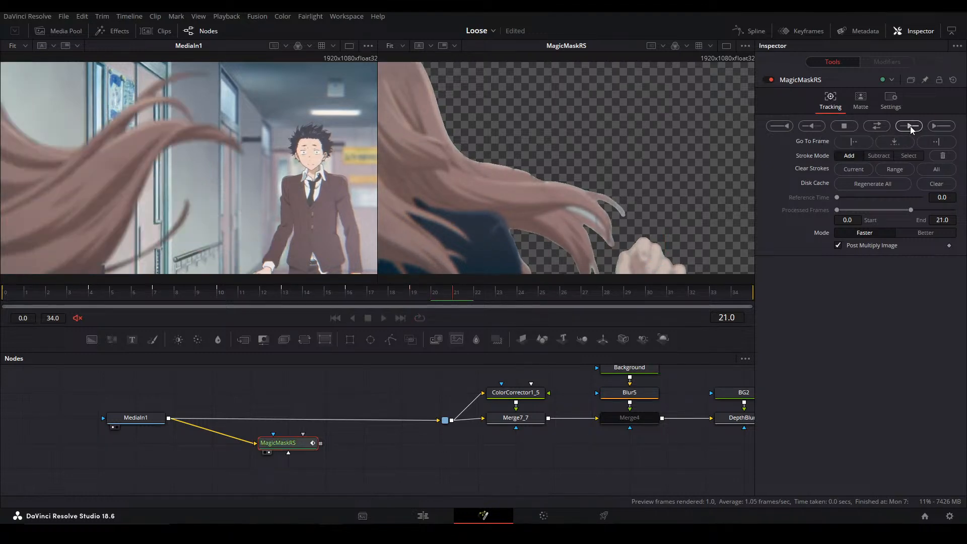
Try to add the missing lower part of the thin loose hair strand to the mask on frame 22
drag(227, 212, 280, 214)
drag(509, 248, 599, 182)
scroll(590, 193, up, 2)
scroll(187, 261, up, 4)
drag(243, 255, 293, 203)
scroll(293, 203, up, 3)
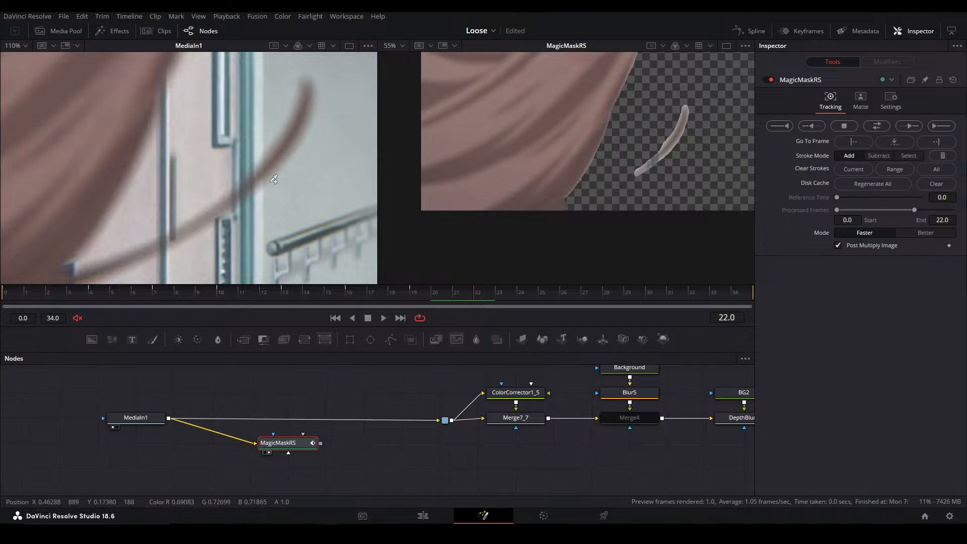
drag(209, 214, 164, 244)
drag(74, 279, 64, 283)
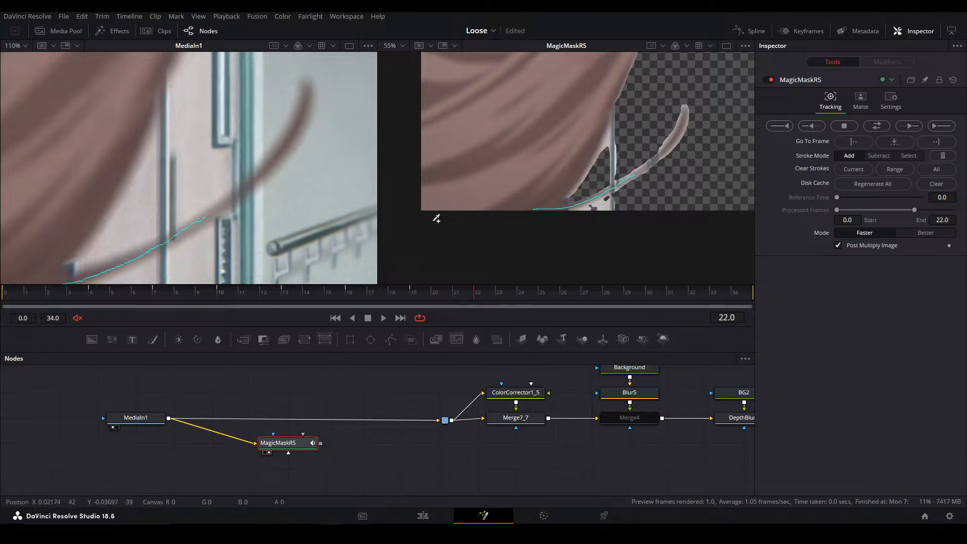
key(ctrl+f)
key(ctrl+f)
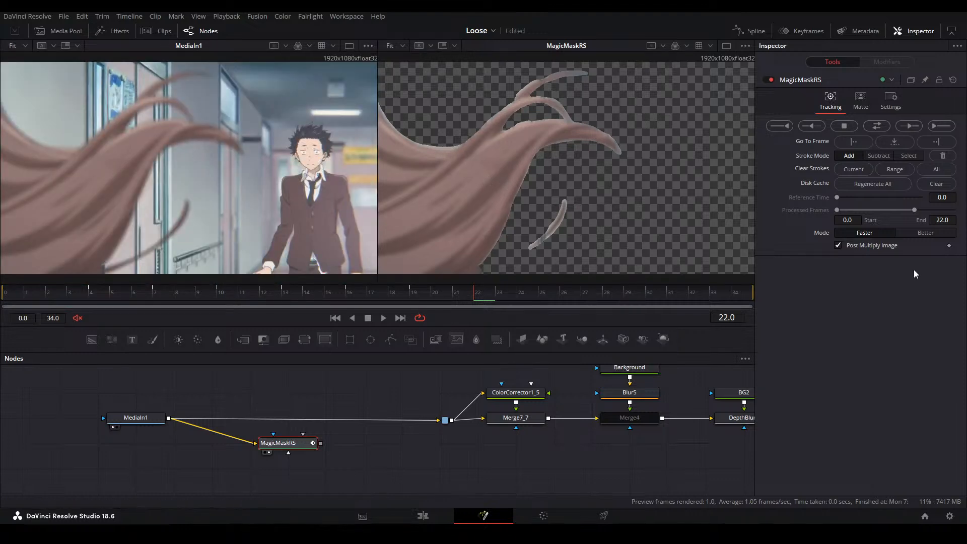
Track the mask forward from frame 22 to frame 27, checking the hair cutout along the way
click(908, 126)
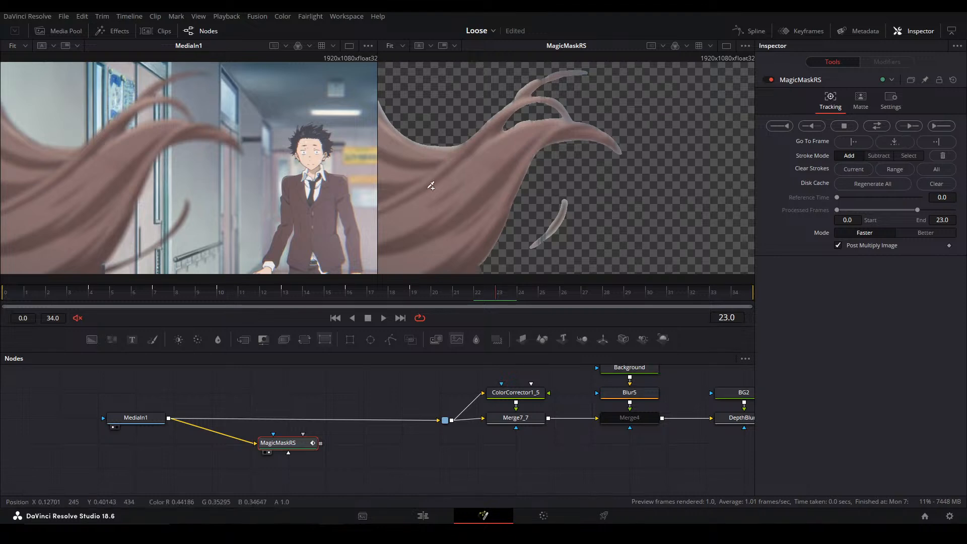
click(908, 128)
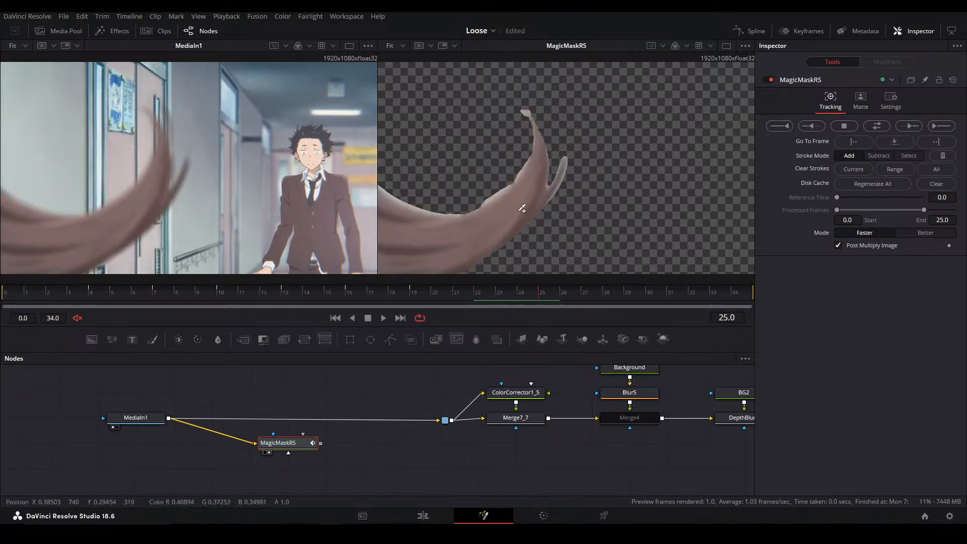
drag(529, 211, 665, 183)
drag(252, 182, 274, 177)
key(ctrl+f)
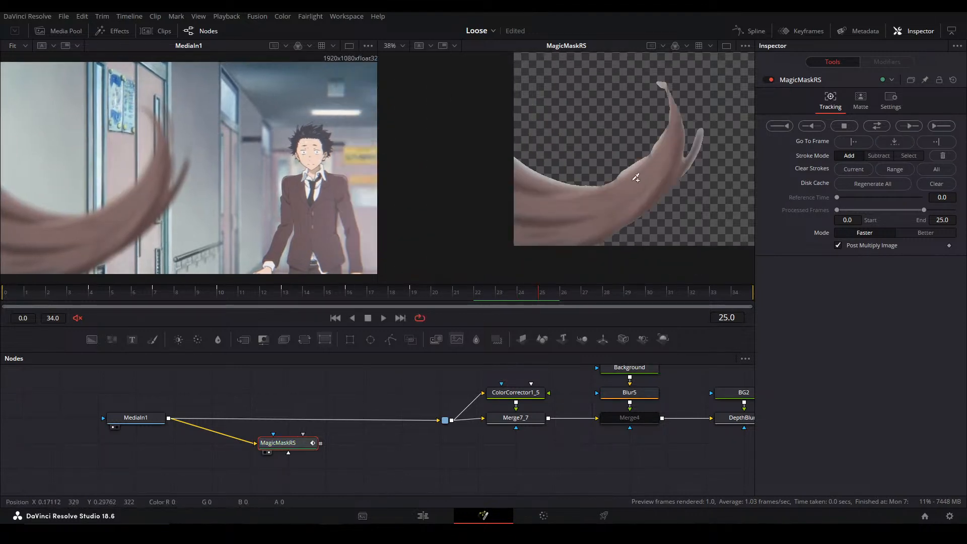
click(915, 127)
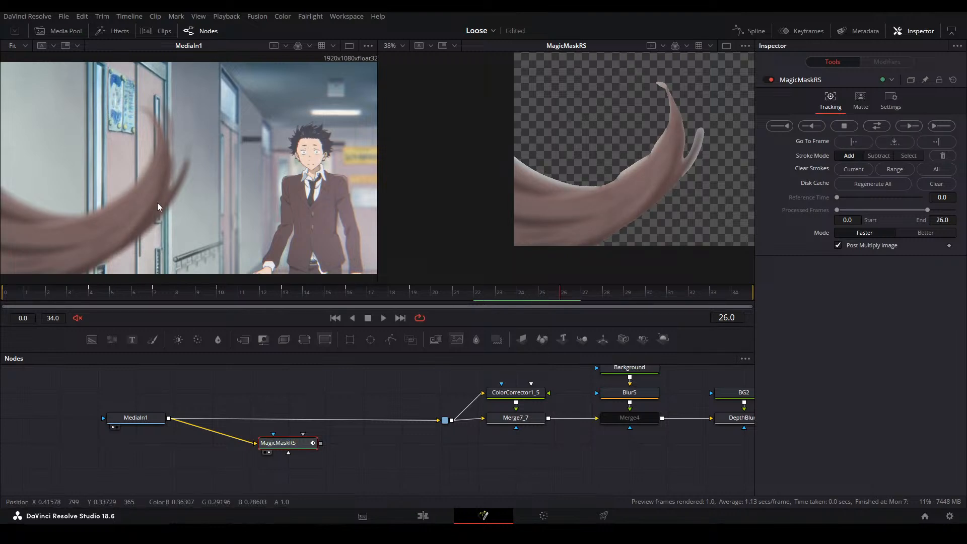
key(ctrl+f)
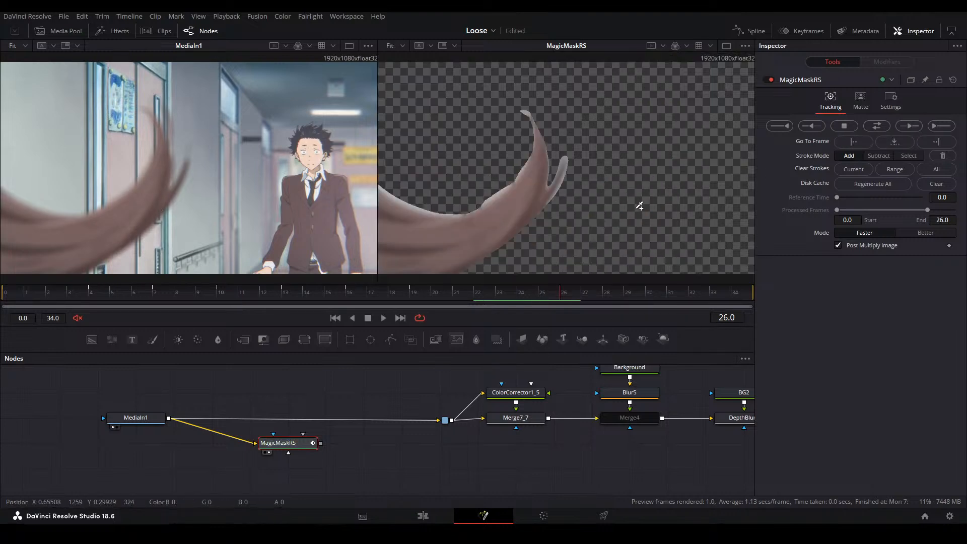
click(913, 127)
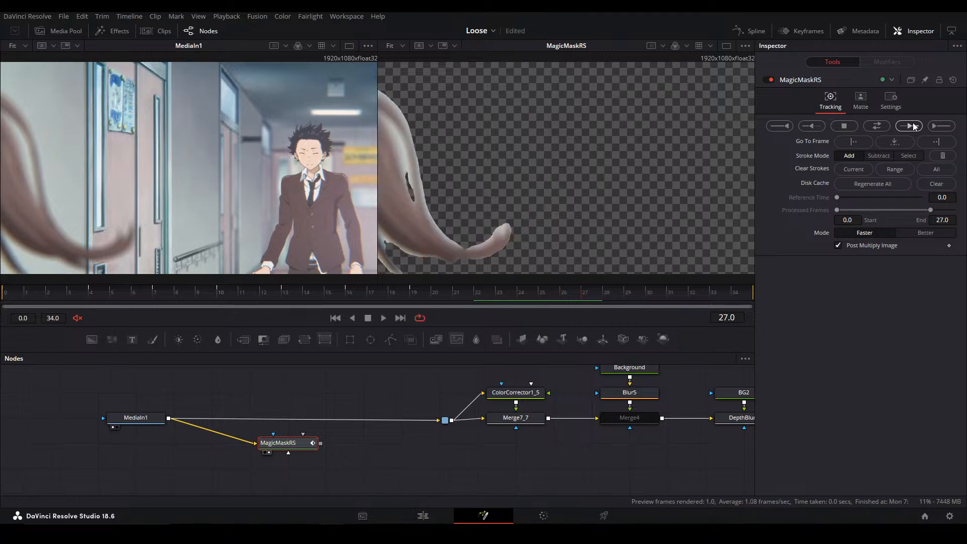
Paint two subtract strokes down the gap between the hair strands and an add stroke along the hair's lower edge on frame 27
drag(460, 199, 568, 203)
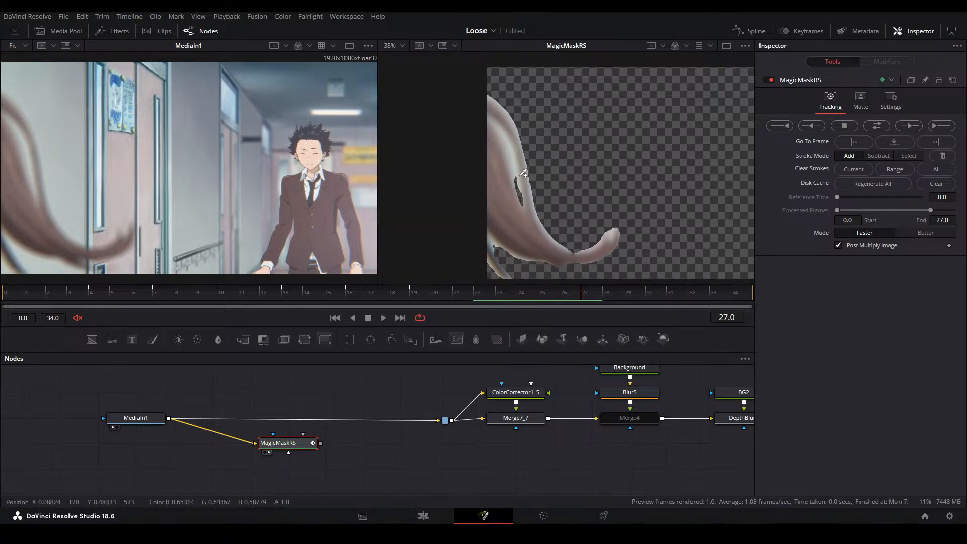
scroll(520, 165, up, 2)
drag(505, 130, 533, 207)
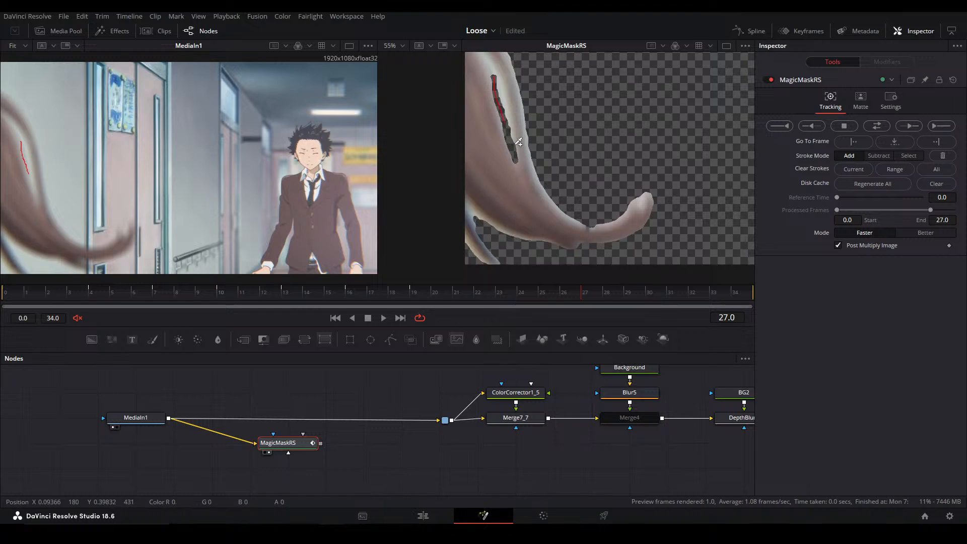
drag(568, 244, 583, 250)
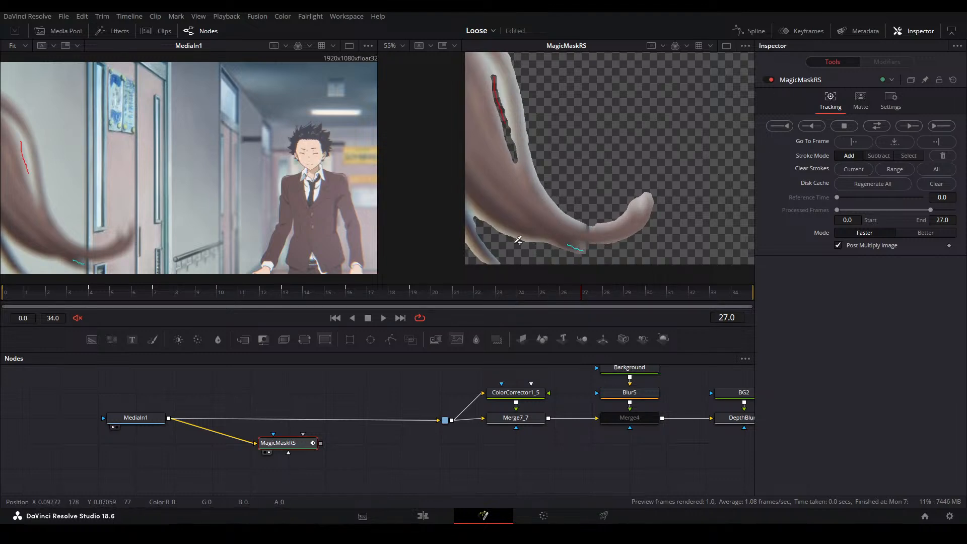
scroll(534, 227, up, 1)
scroll(506, 106, up, 1)
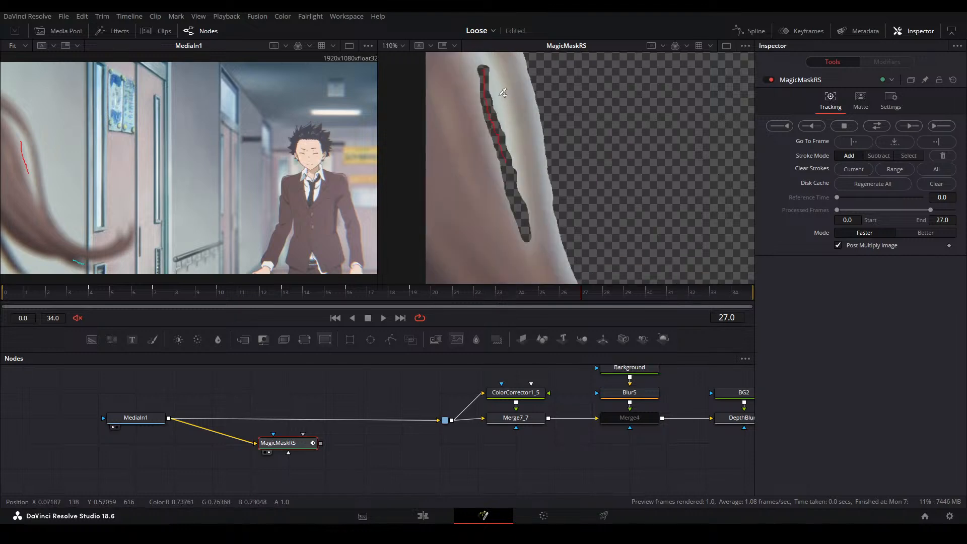
drag(493, 89, 503, 143)
key(ctrl+f)
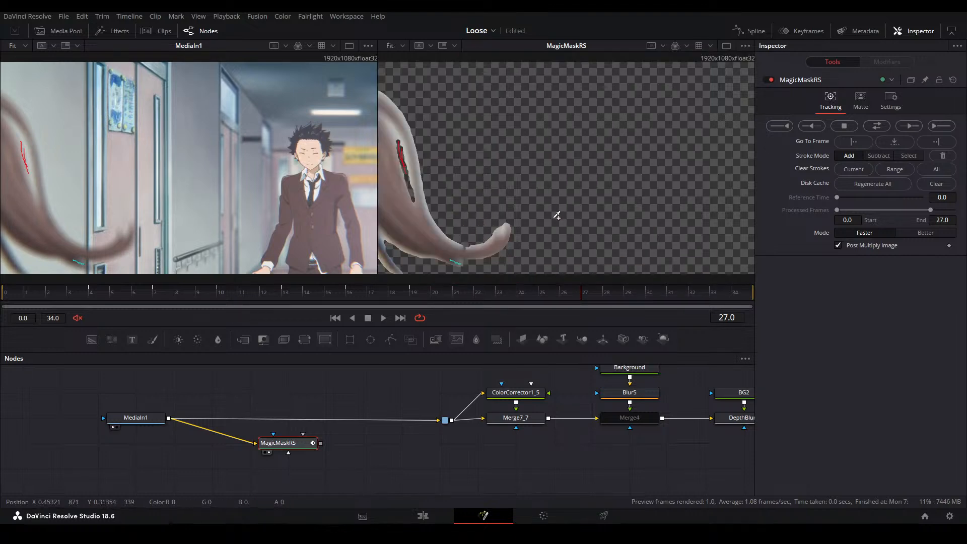
Track the mask forward one frame at a time from frame 27 to the last frame, 34
click(907, 127)
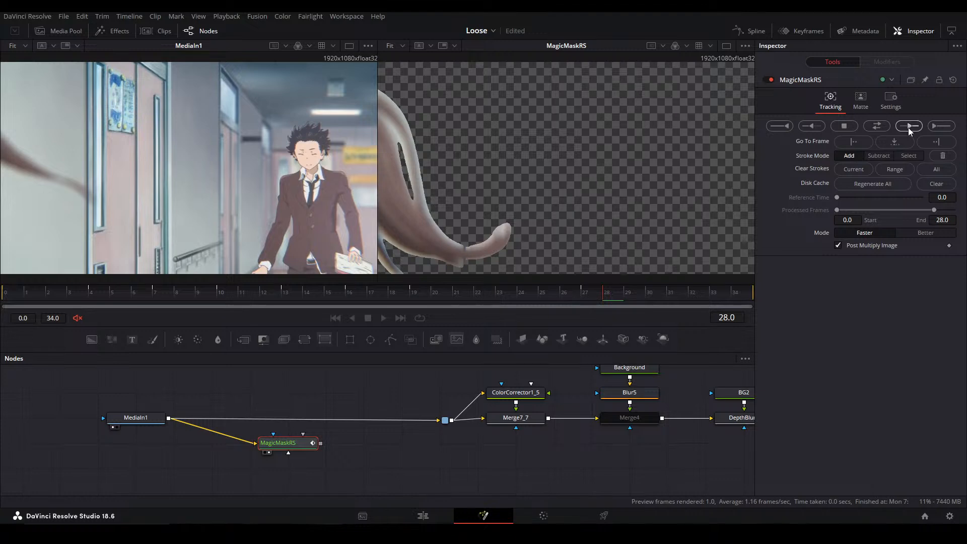
drag(628, 168, 652, 171)
key(ctrl+f)
click(911, 128)
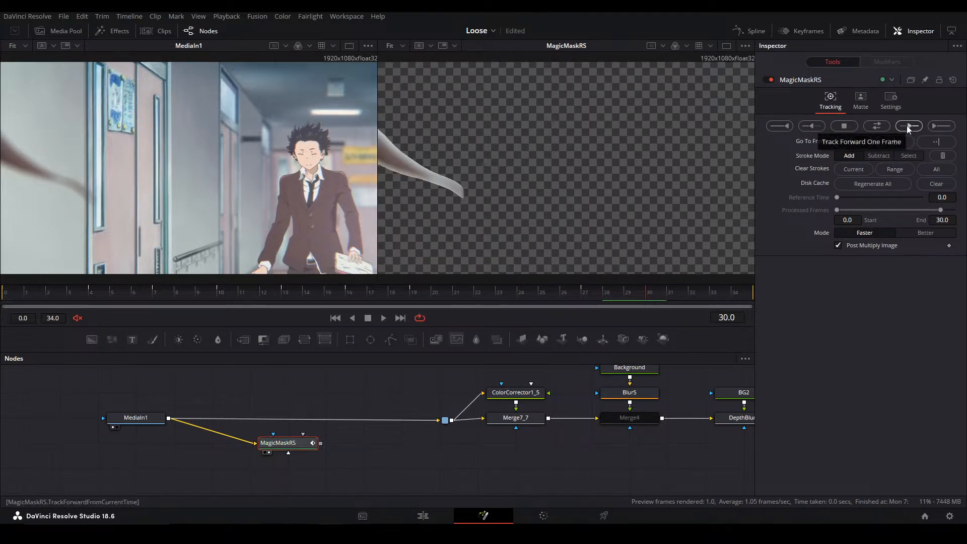
click(908, 129)
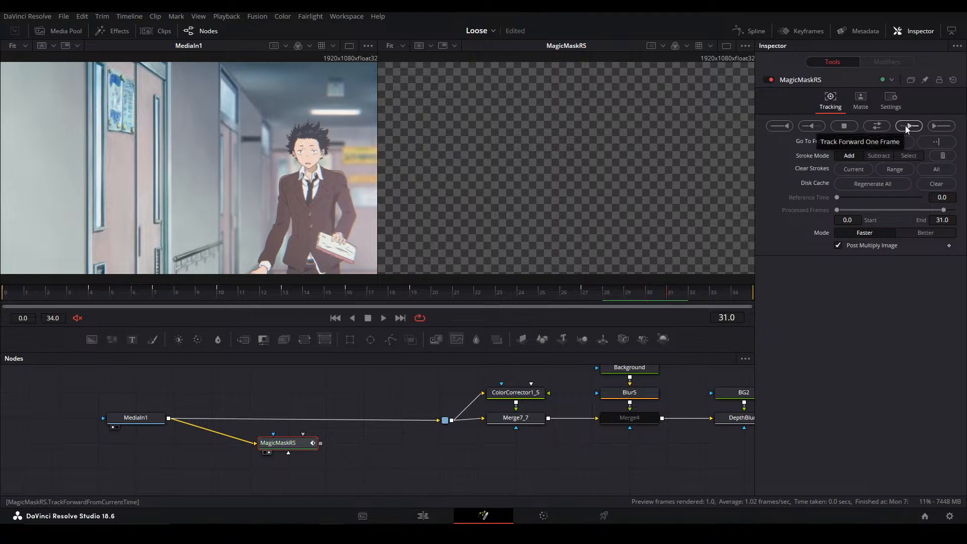
click(905, 129)
click(902, 125)
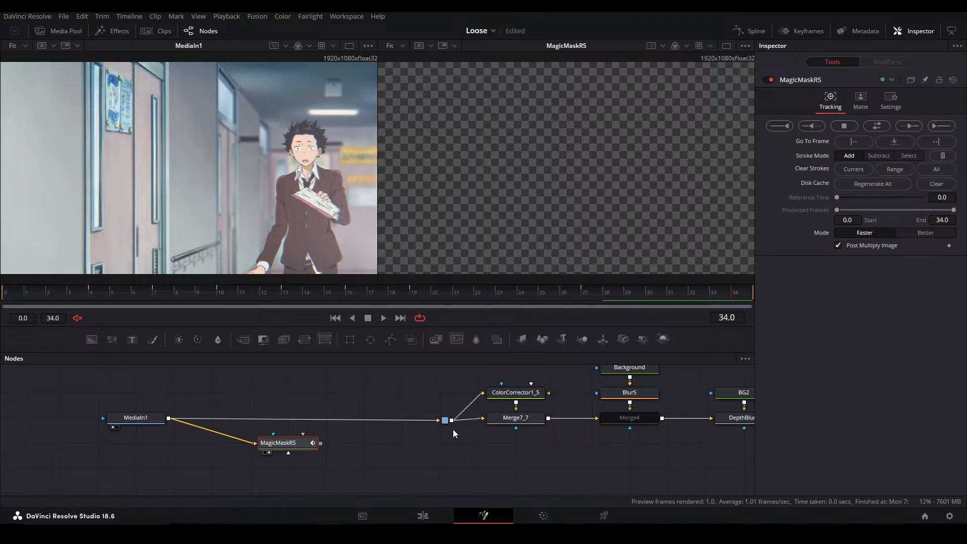
Add a Saver node in the empty space below the Magic Mask node
drag(418, 470, 419, 424)
click(409, 445)
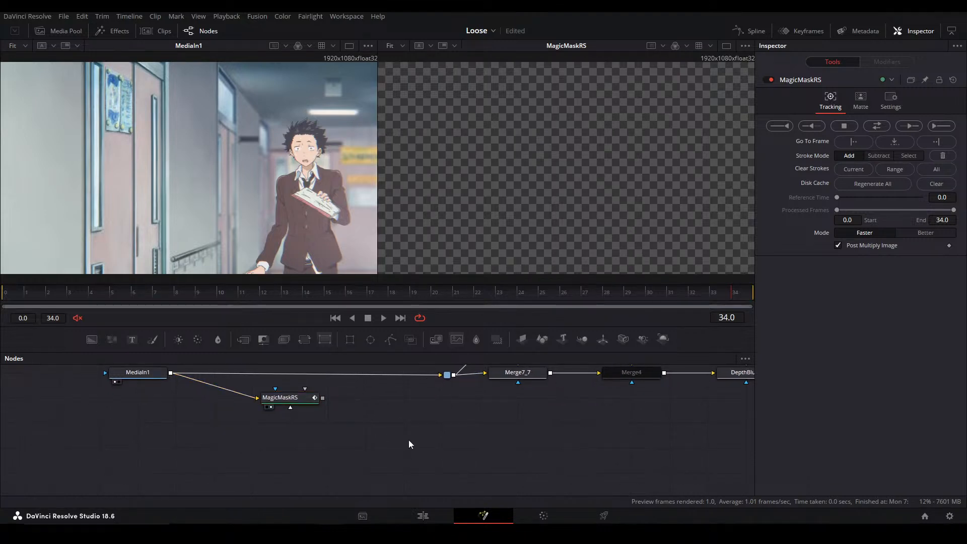
key(shift+space)
text(saver)
key(Return)
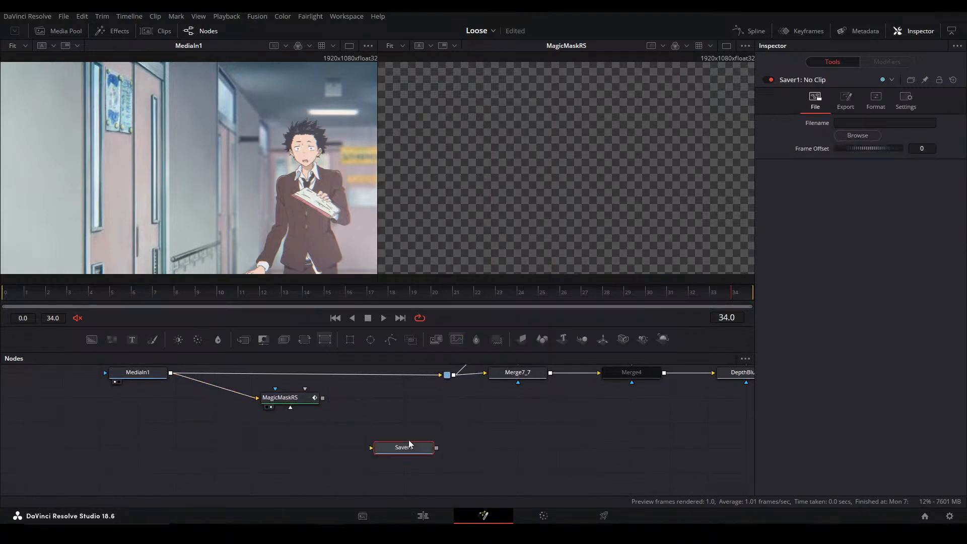
Browse for the Saver's output location and create a folder named Run Matte inside Loose Render Outs
click(857, 135)
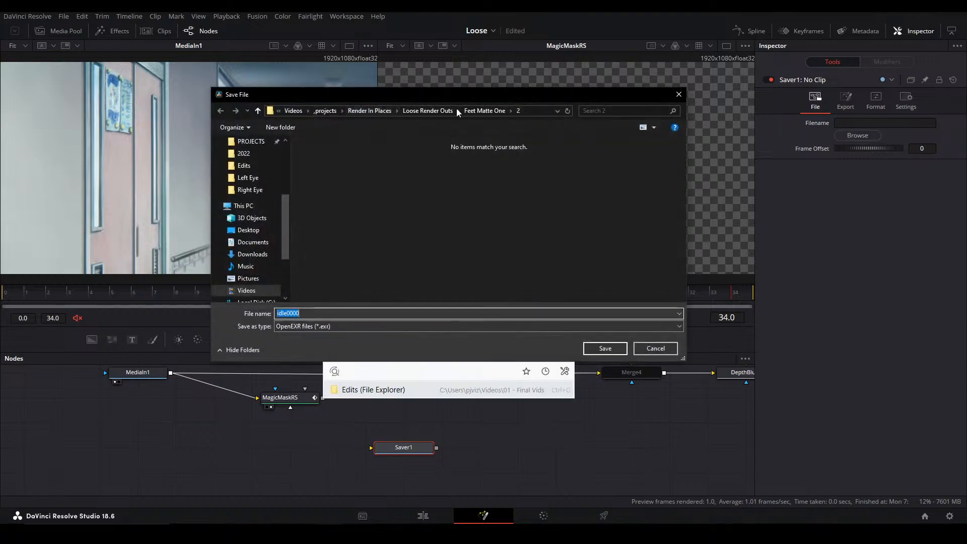
click(469, 111)
click(432, 111)
click(448, 246)
right_click(448, 249)
mouse_move(495, 382)
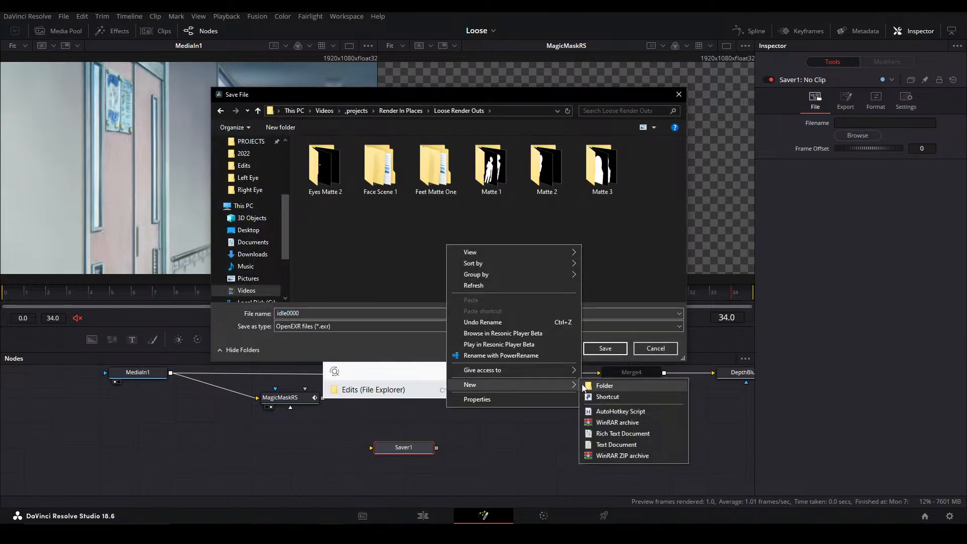
click(584, 387)
text(Run AM)
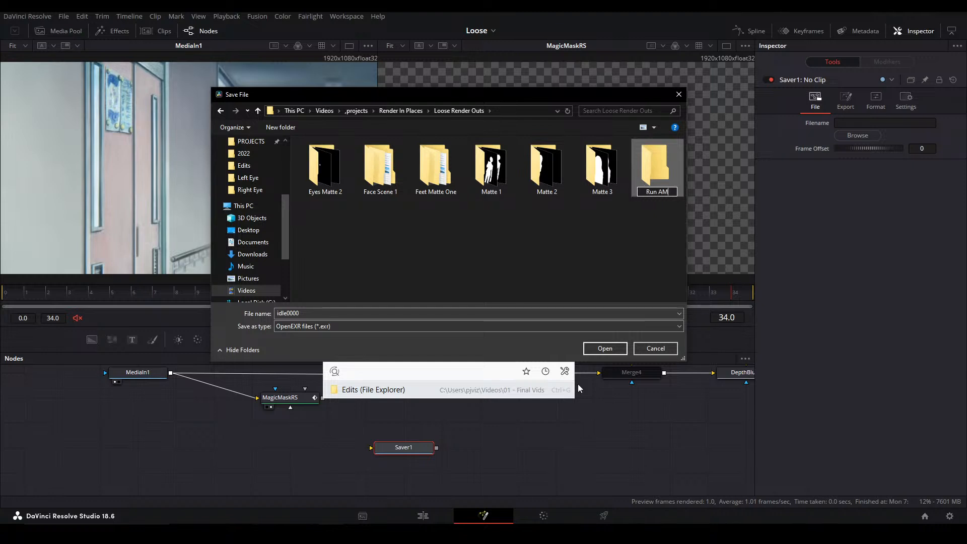
key(BackSpace)
key(BackSpace)
text(Matte)
key(Return)
Create a subfolder named G inside the Run Matte folder
double_click(659, 166)
right_click(339, 241)
mouse_move(401, 376)
click(499, 374)
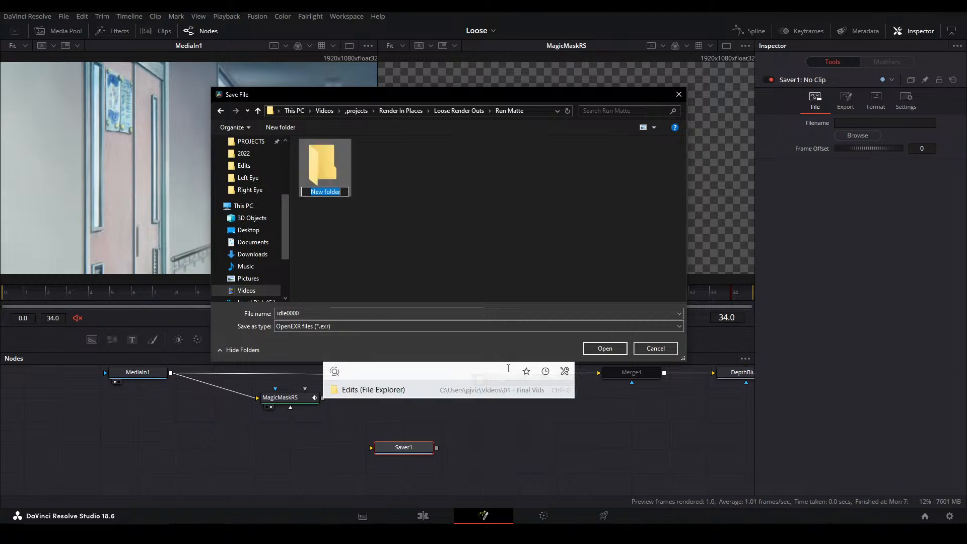
text(G)
key(Return)
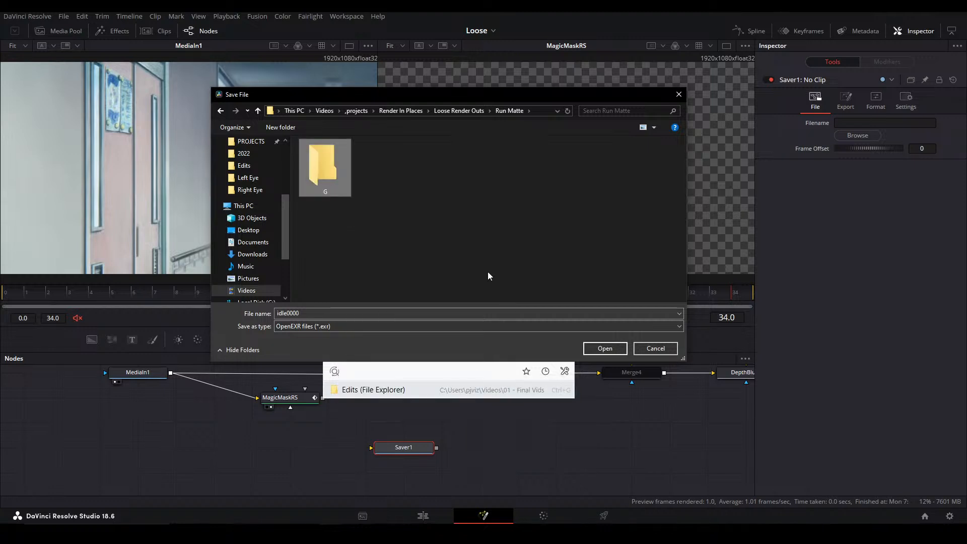
Set the Saver's output file to idle.jpeg in the G folder, with the file type All Files
double_click(303, 174)
click(318, 327)
click(331, 344)
double_click(309, 314)
text(idle)
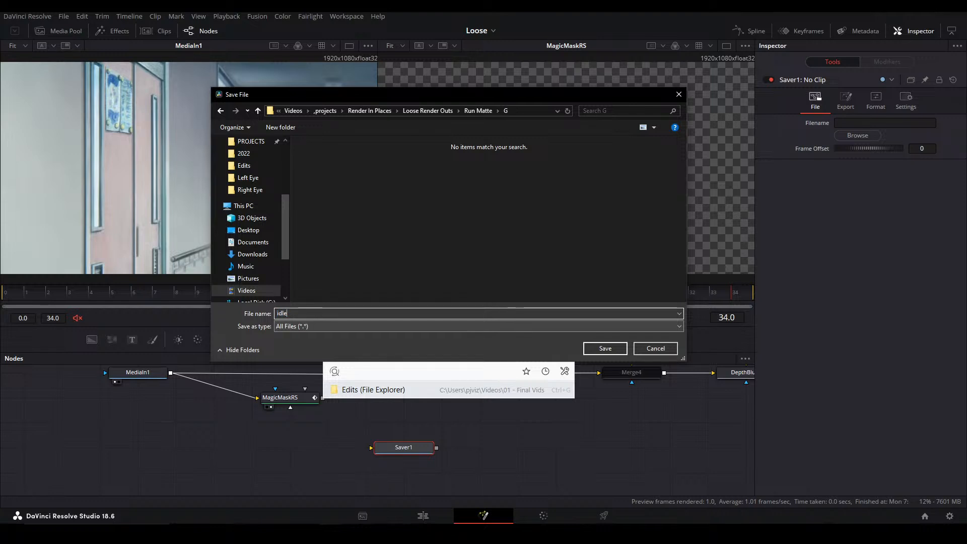
text(.jpeg)
key(Return)
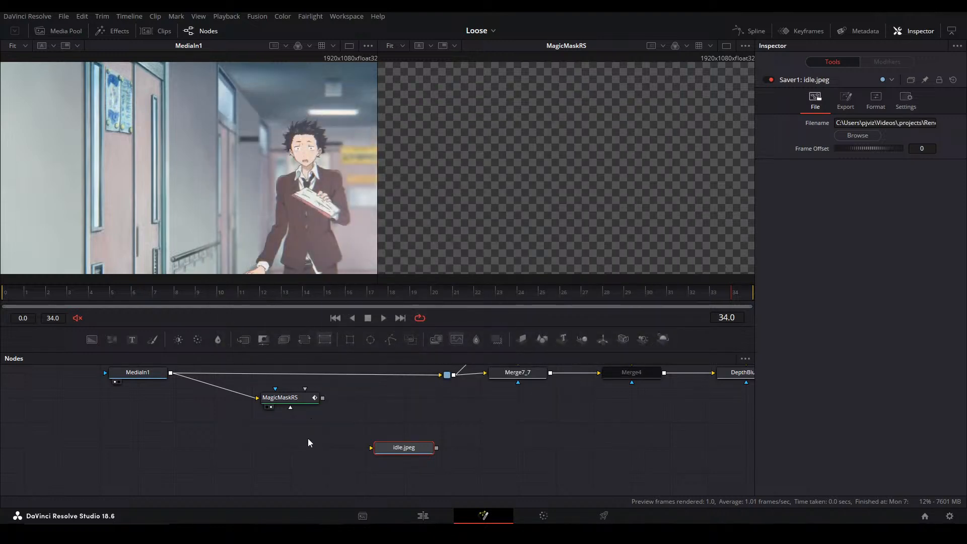
Add a white solid Background masked by the Magic Mask and connect its output to the Saver
drag(228, 380, 379, 398)
click(838, 197)
drag(851, 224, 531, 41)
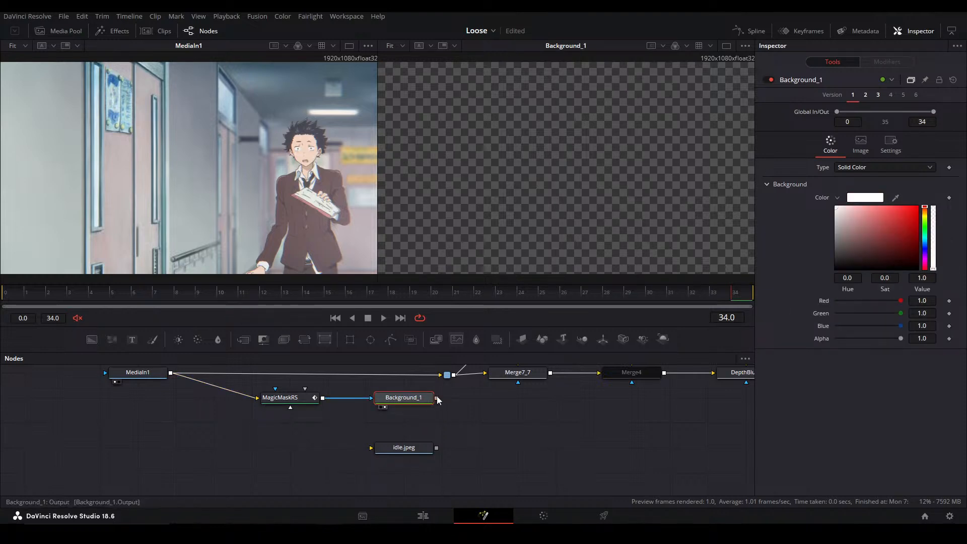
drag(436, 398, 407, 446)
drag(407, 446, 472, 402)
Compare the Saver and Background outputs in the second viewer and check the white matte at frame 0
key(2)
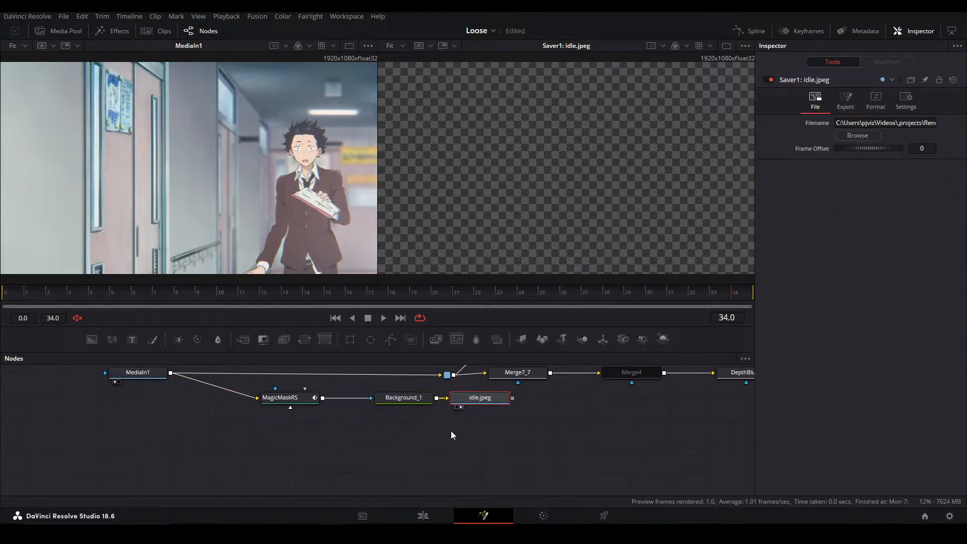
key(2)
click(398, 401)
key(2)
click(470, 402)
key(2)
click(417, 402)
key(2)
drag(91, 298, 3, 297)
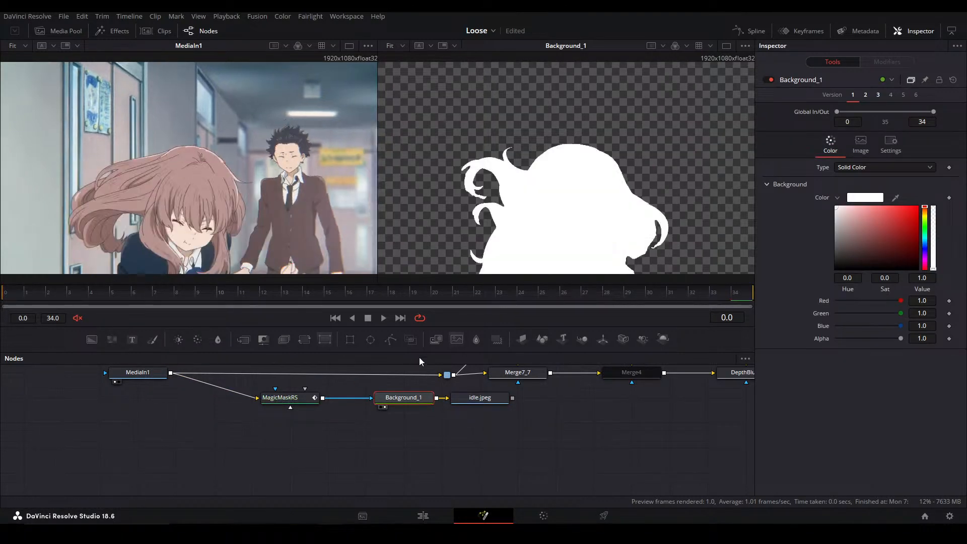
Move the Magic Mask node closer to the Background node and render all Savers
drag(298, 401, 336, 401)
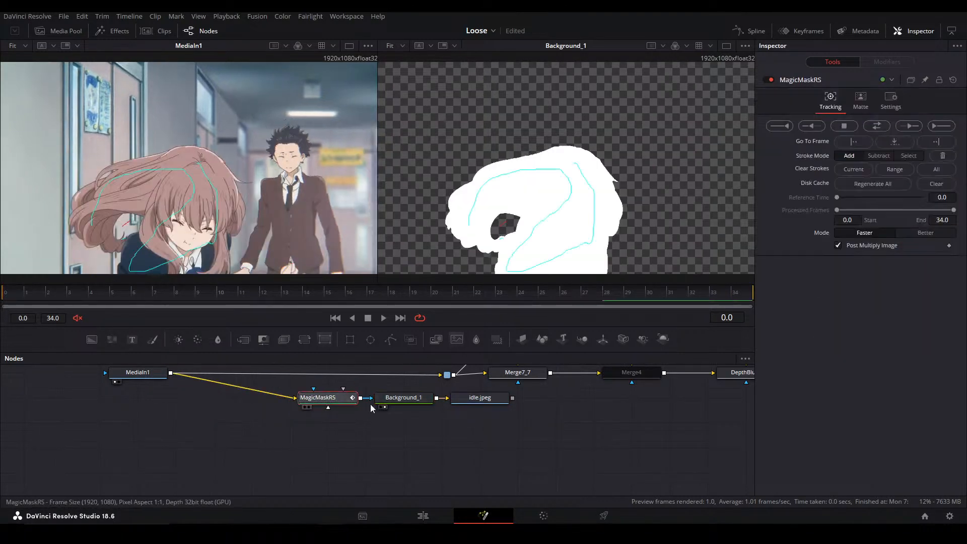
click(453, 441)
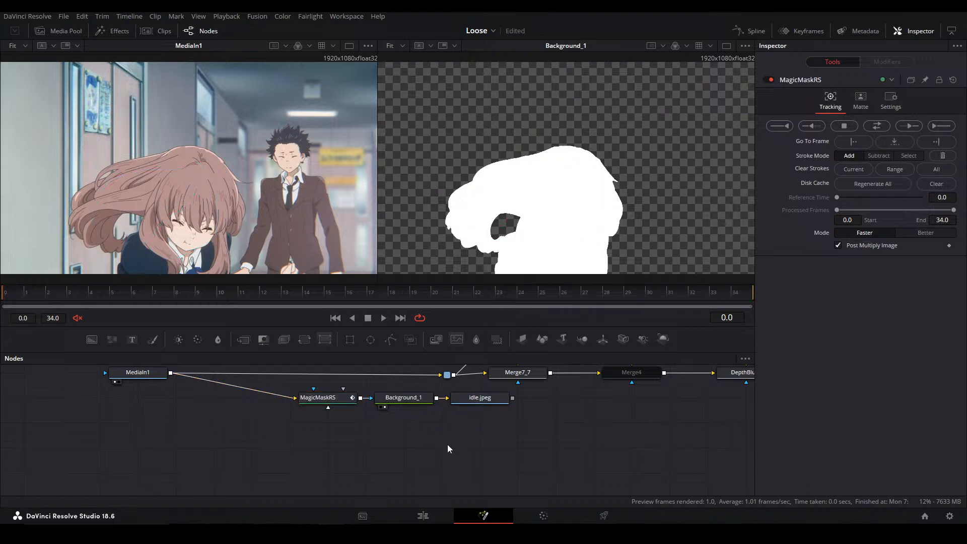
click(257, 16)
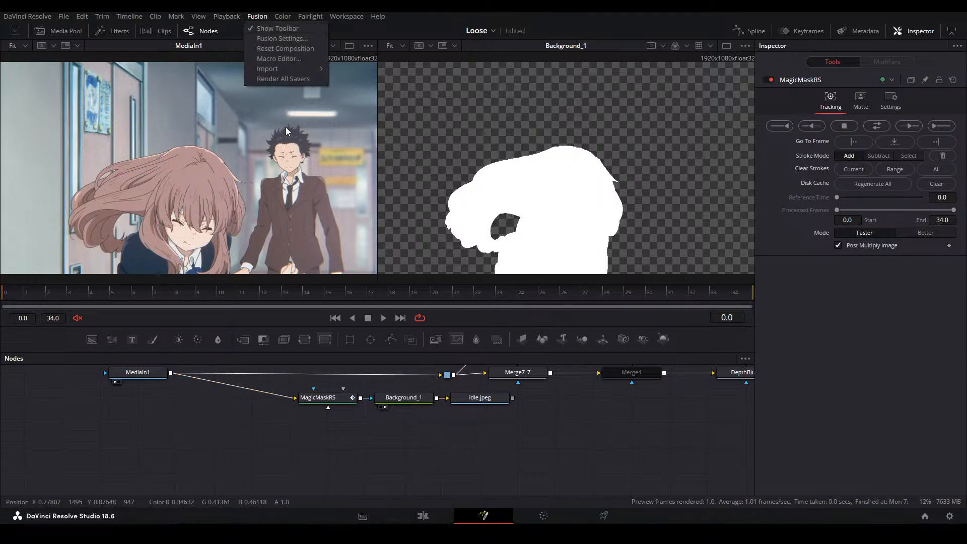
click(285, 81)
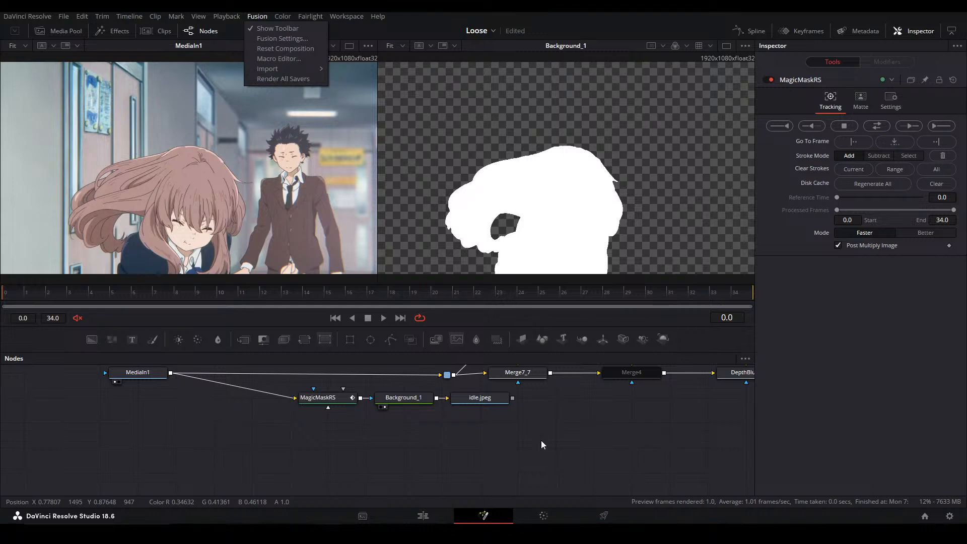
click(257, 16)
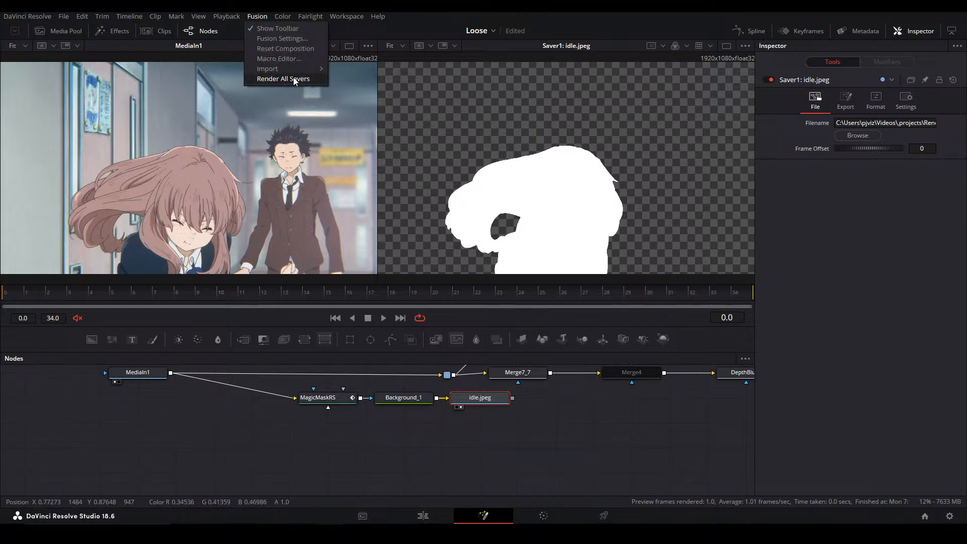
click(294, 79)
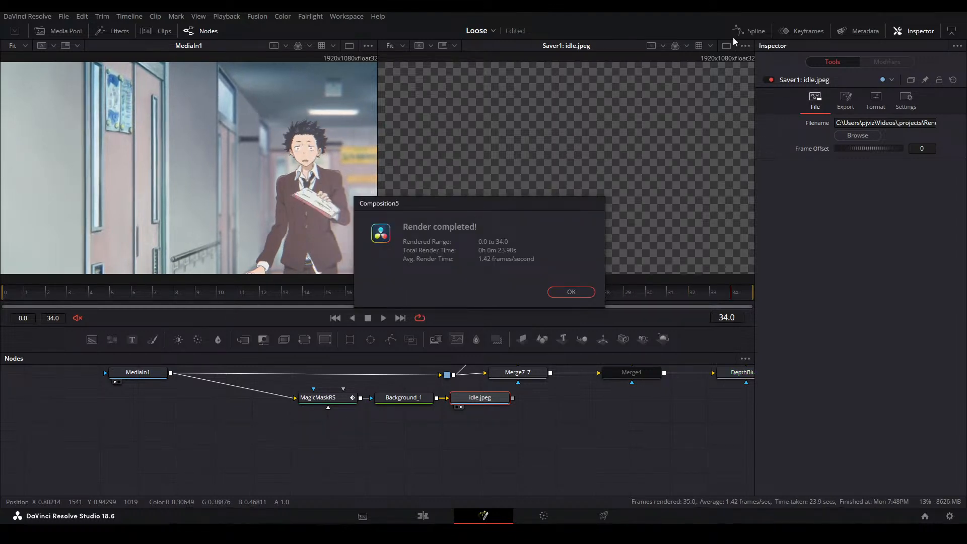
click(571, 292)
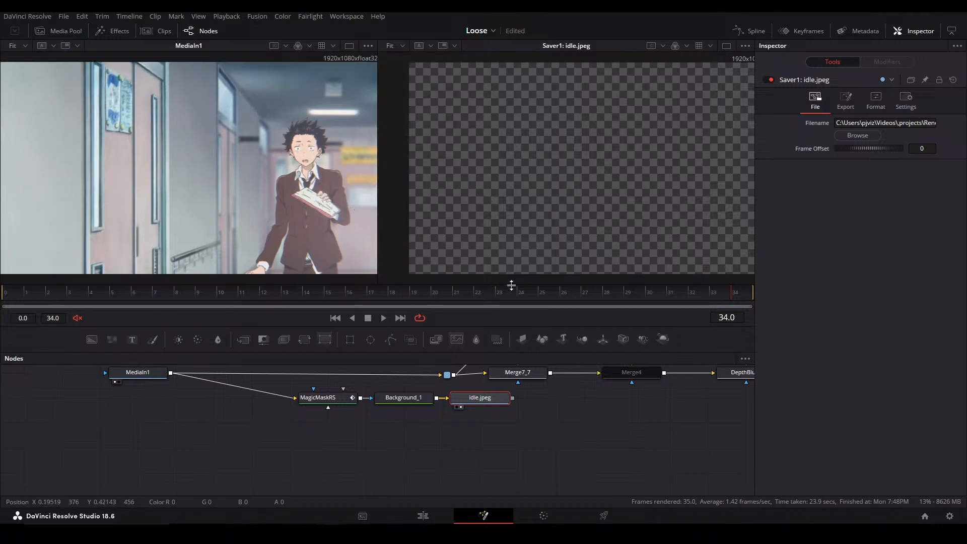
Add a Loader node that reads the rendered idle JPEG sequence from the G folder
click(484, 450)
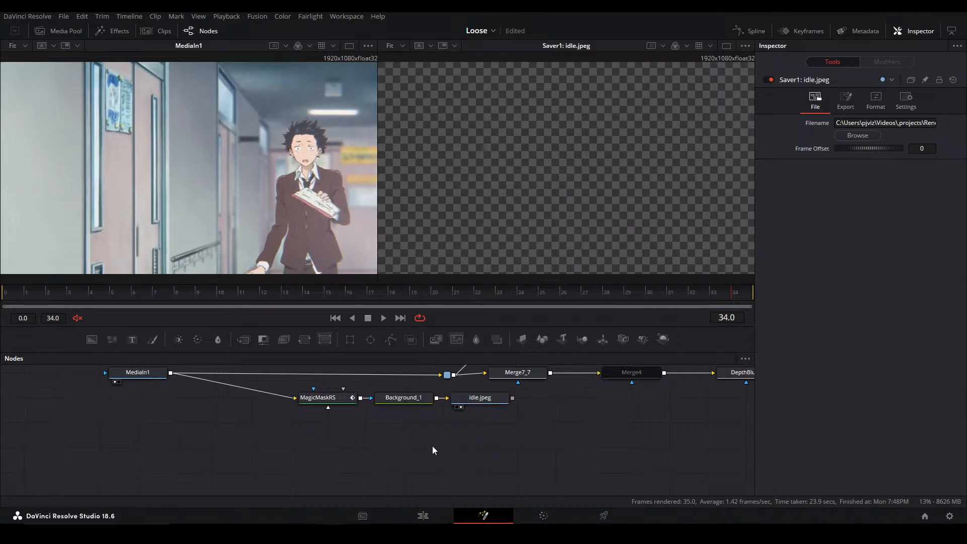
key(shift+space)
text(loa)
key(Up)
key(Return)
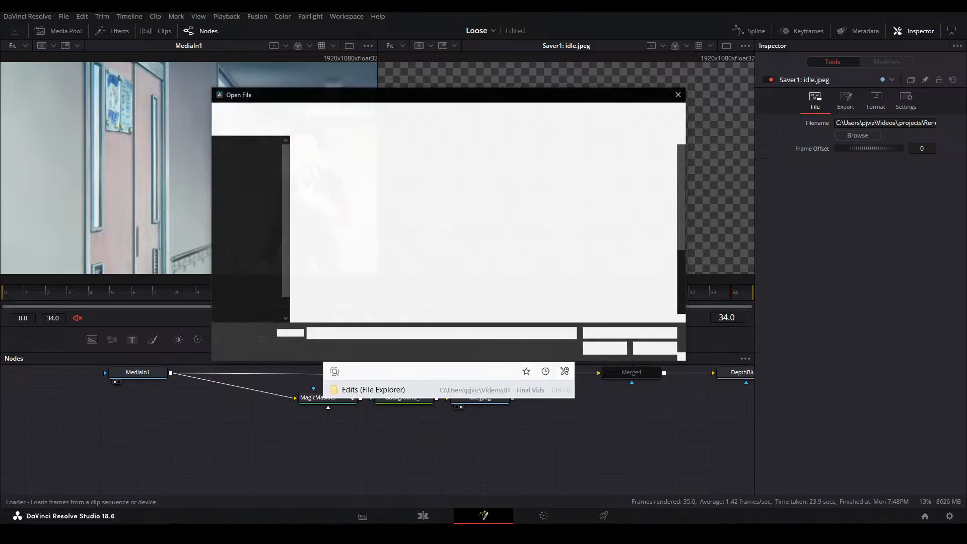
click(325, 171)
click(607, 351)
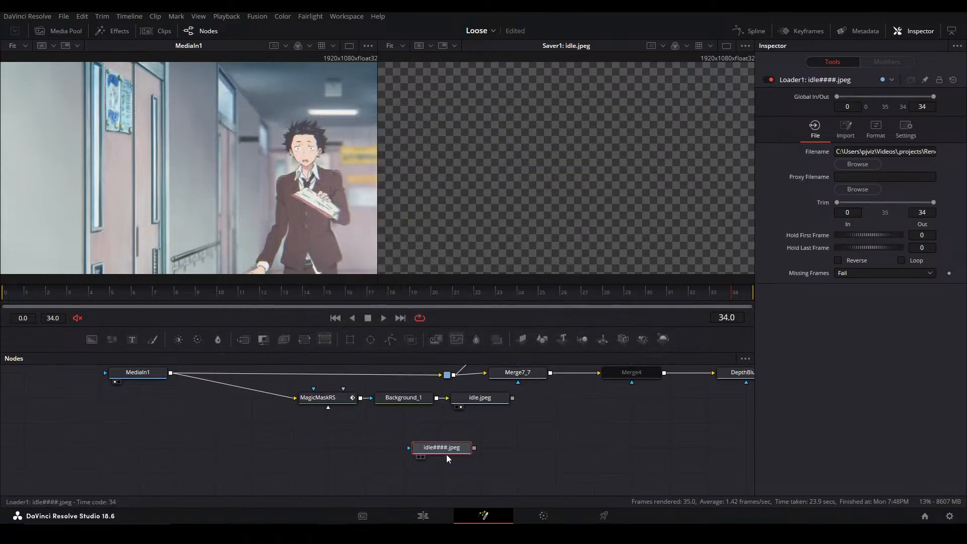
Play back the loaded black-and-white matte in the second viewer and examine it around frame 14
key(2)
click(535, 409)
key(space)
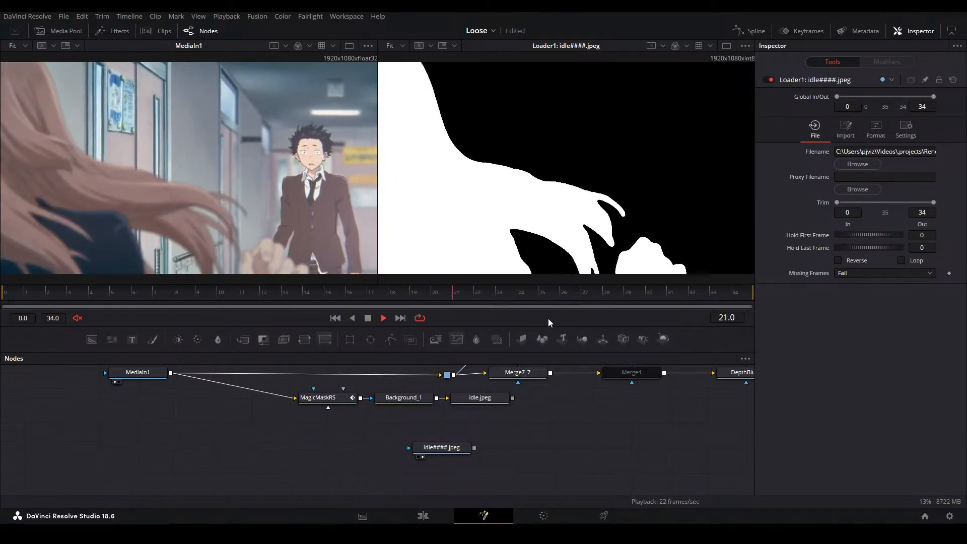
drag(334, 299, 313, 298)
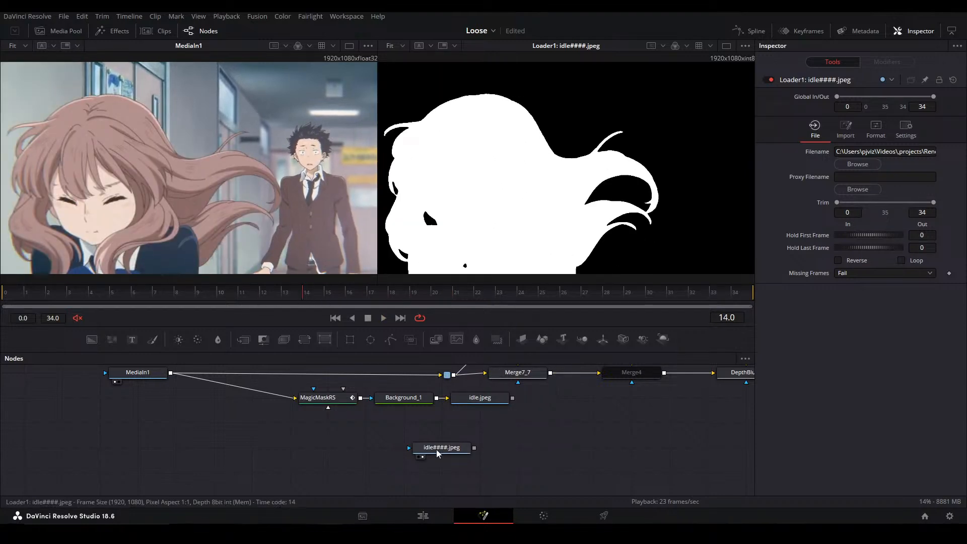
Move the Loader below the source clip, attach a Blur node to it and check the blurred matte around frame 14
drag(450, 447, 185, 447)
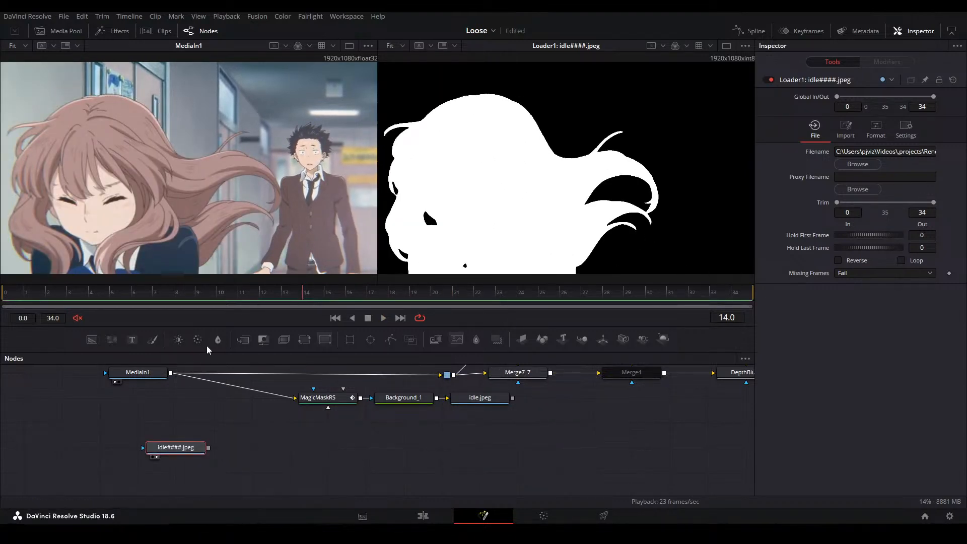
click(218, 339)
key(2)
mouse_move(317, 300)
mouse_down()
mouse_move(226, 298)
mouse_move(316, 294)
mouse_move(309, 299)
mouse_up()
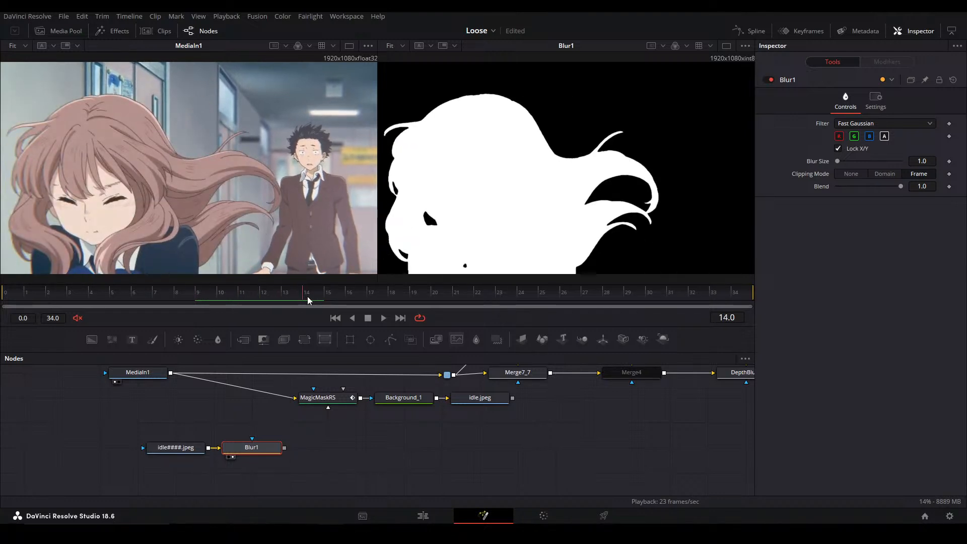
Keyframe the matte's Blur Size from 0.0 at frame 14 to 27.4 at frame 27
drag(916, 162, 903, 163)
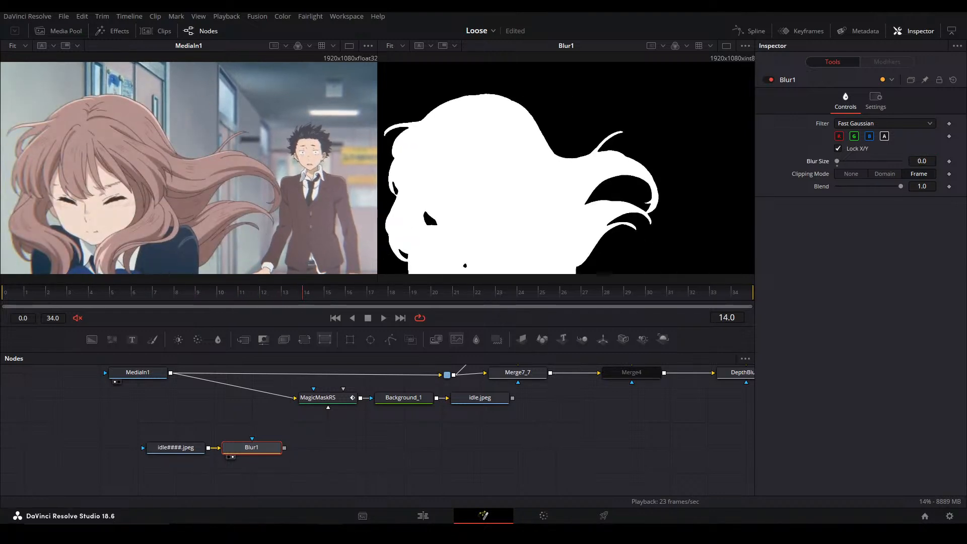
click(948, 162)
click(738, 298)
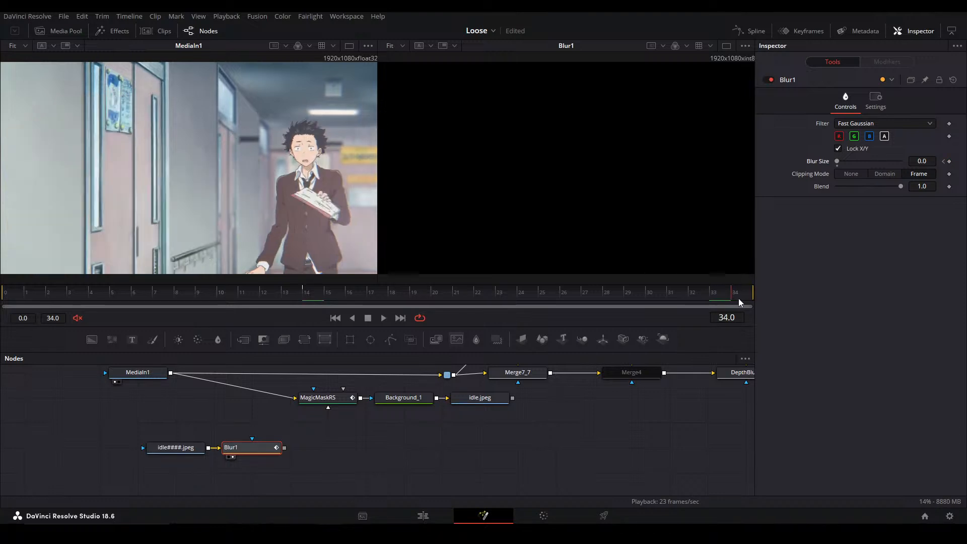
drag(630, 292, 598, 296)
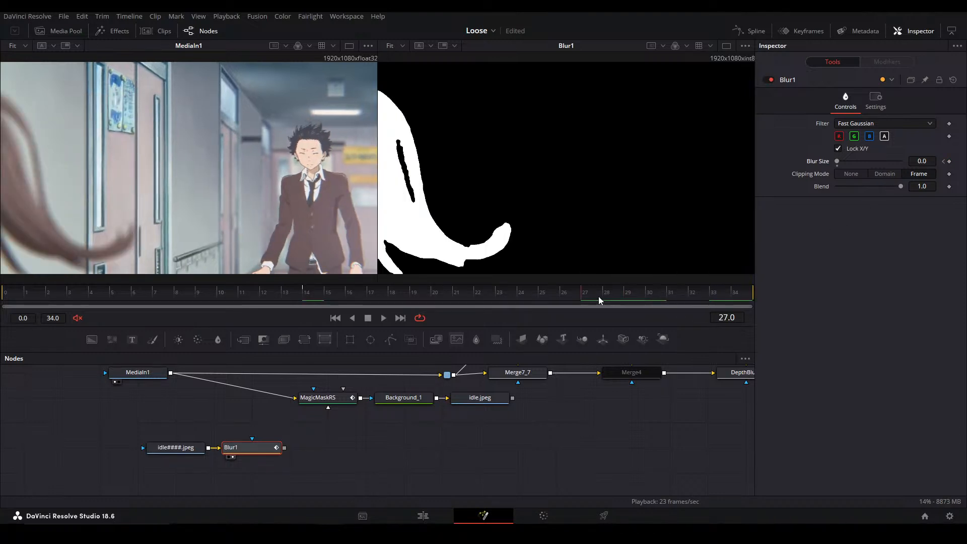
drag(918, 162, 963, 162)
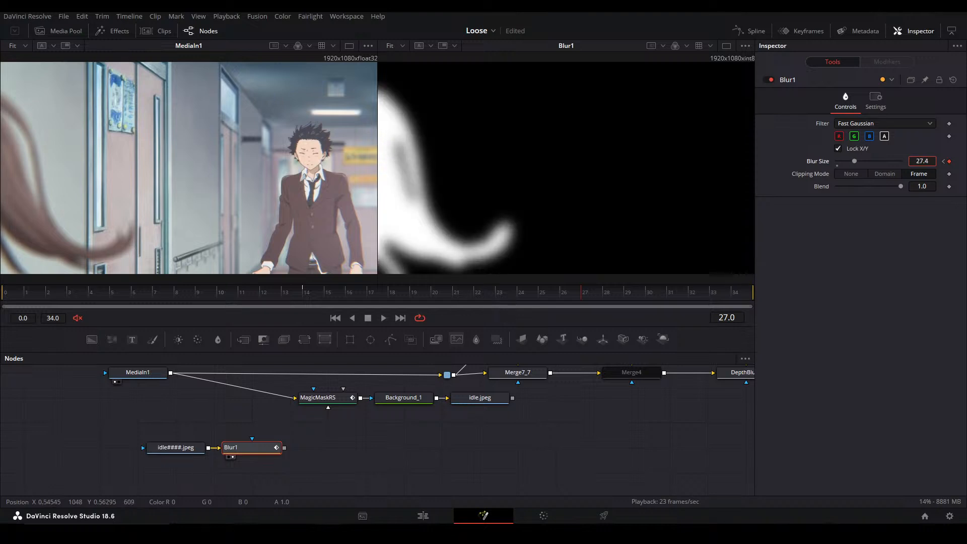
Play back the matte from around frame 5 to check the animated blur
click(553, 436)
click(127, 291)
key(space)
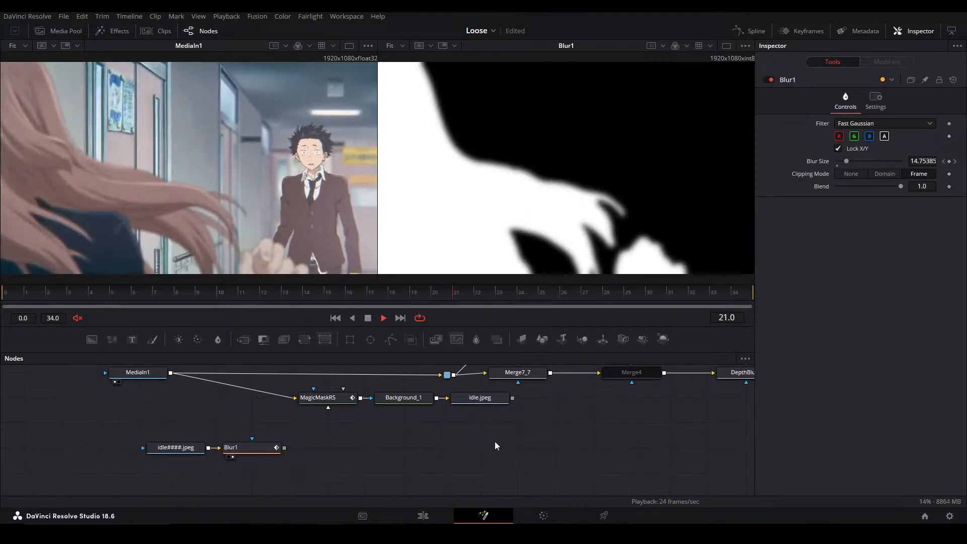
key(space)
Move the matte Loader and Blur nodes under MediaIn1 and add a second Magic Mask node below the first
drag(165, 424, 143, 425)
click(356, 459)
key(shift+space)
text(magi)
key(Return)
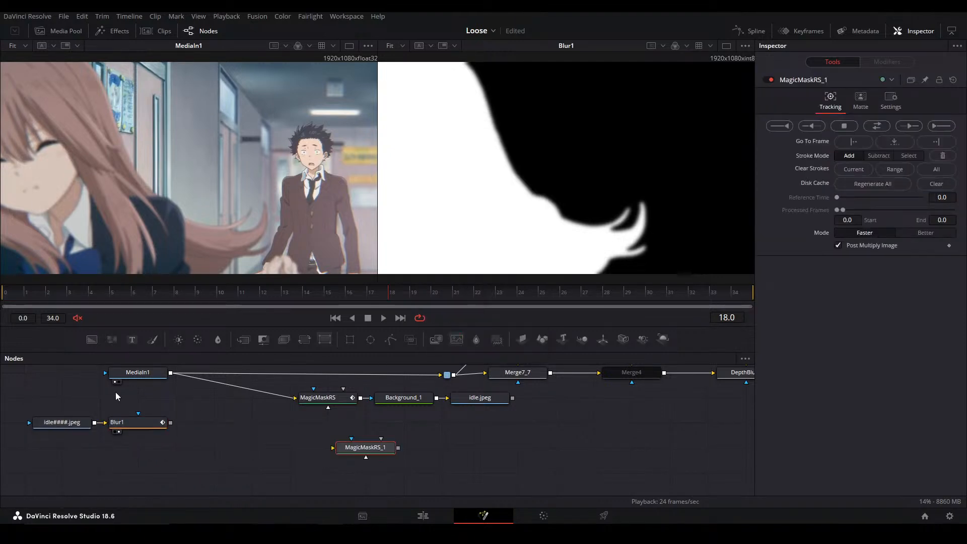
Disable the idle.jpeg Saver, then feed MediaIn1 into the new Magic Mask and show it in the second viewer
click(472, 403)
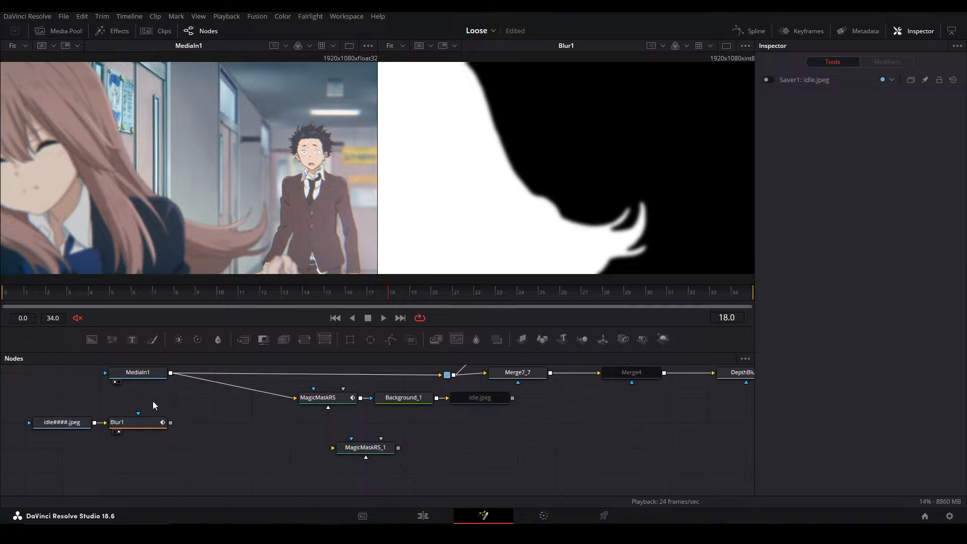
drag(171, 373, 363, 449)
drag(370, 449, 346, 453)
key(2)
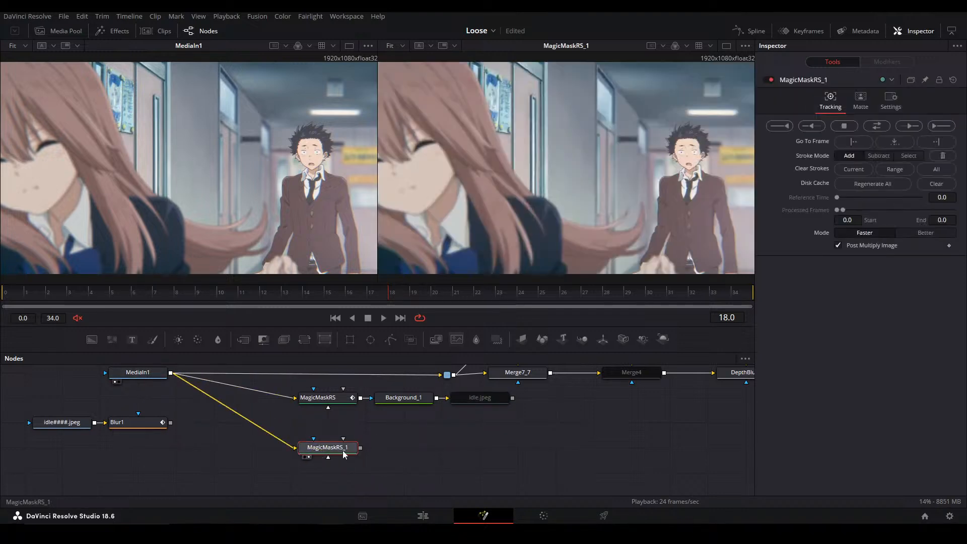
At frame 0, draw Magic Mask strokes over the boy's head, chest, shoulders and torso
click(5, 296)
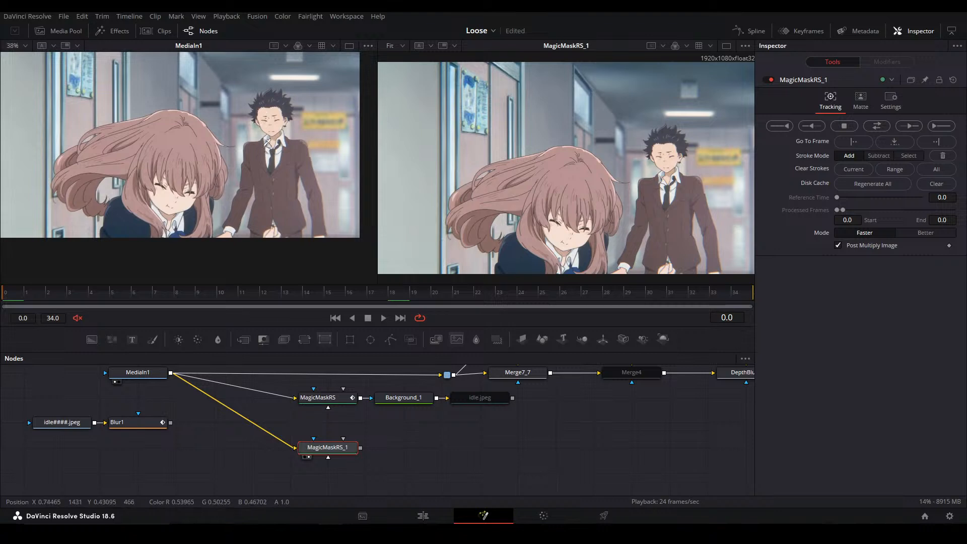
scroll(268, 143, up, 2)
scroll(278, 133, up, 1)
key(ctrl+f)
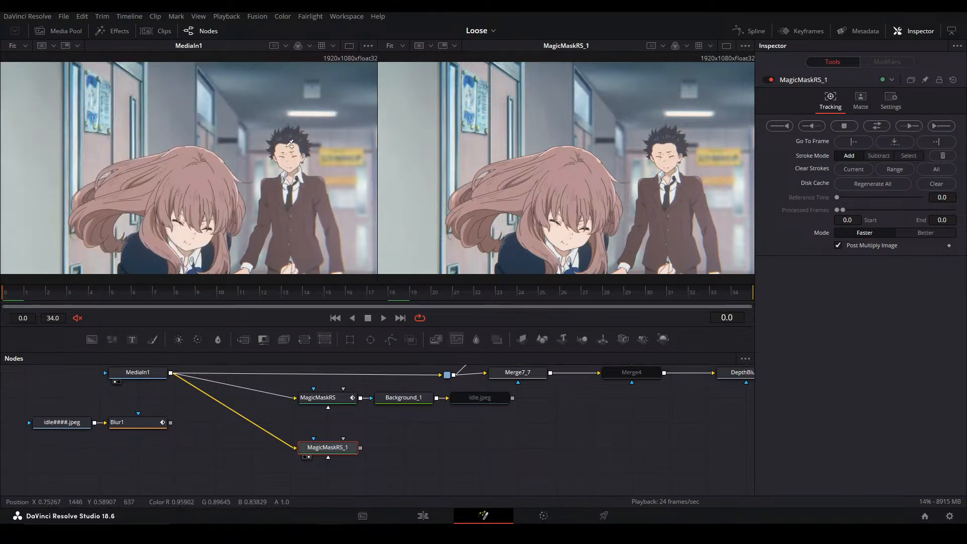
scroll(618, 131, up, 1)
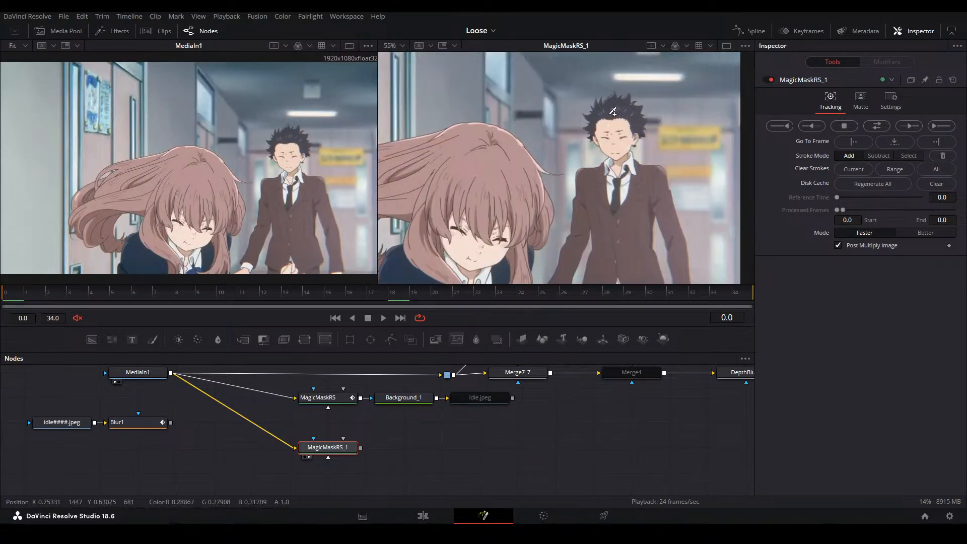
mouse_move(608, 192)
mouse_down()
mouse_move(580, 235)
mouse_move(601, 206)
mouse_move(625, 236)
mouse_move(650, 196)
mouse_move(667, 223)
mouse_move(640, 234)
mouse_move(632, 268)
mouse_move(604, 271)
mouse_up()
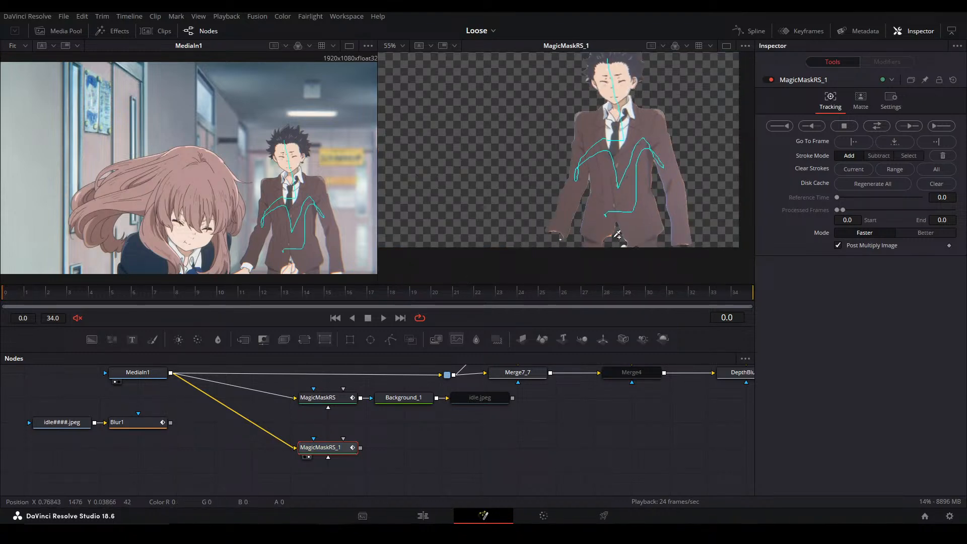
Extend the boy's mask at frame 0 with strokes over his cuff, hands, jacket hem and other sleeve end
scroll(557, 230, up, 4)
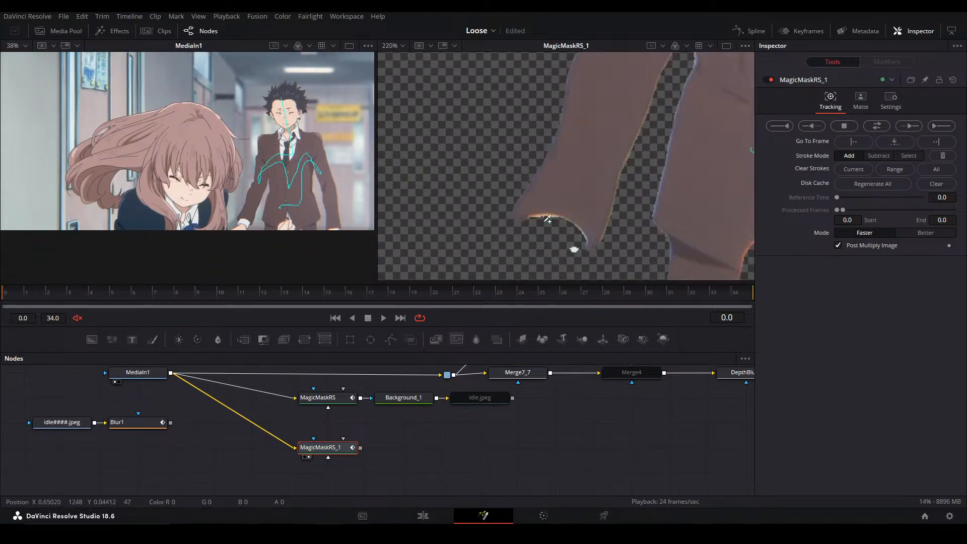
drag(553, 218, 505, 265)
mouse_move(731, 208)
mouse_down()
mouse_move(583, 179)
mouse_move(672, 246)
mouse_up()
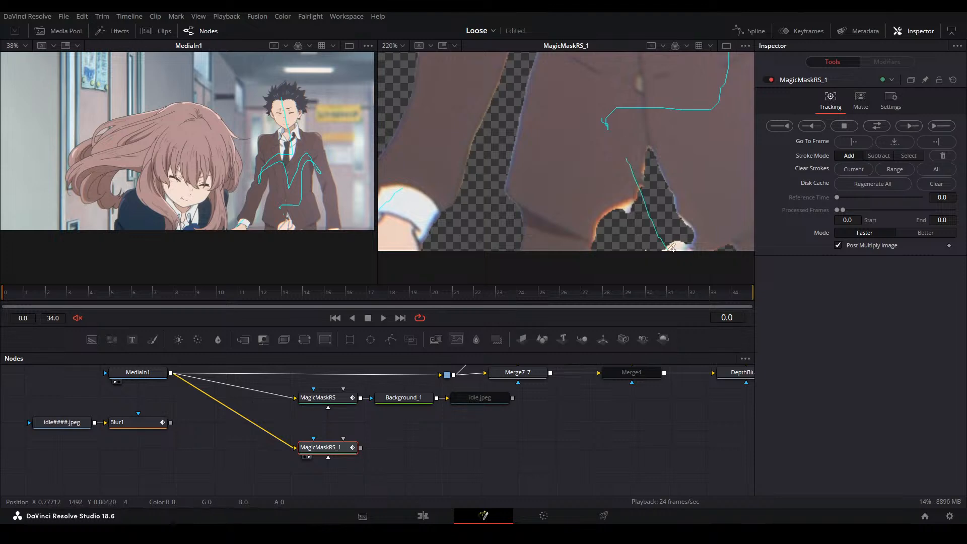
mouse_move(664, 174)
mouse_down()
mouse_move(523, 196)
mouse_move(525, 158)
mouse_up()
drag(587, 207, 568, 269)
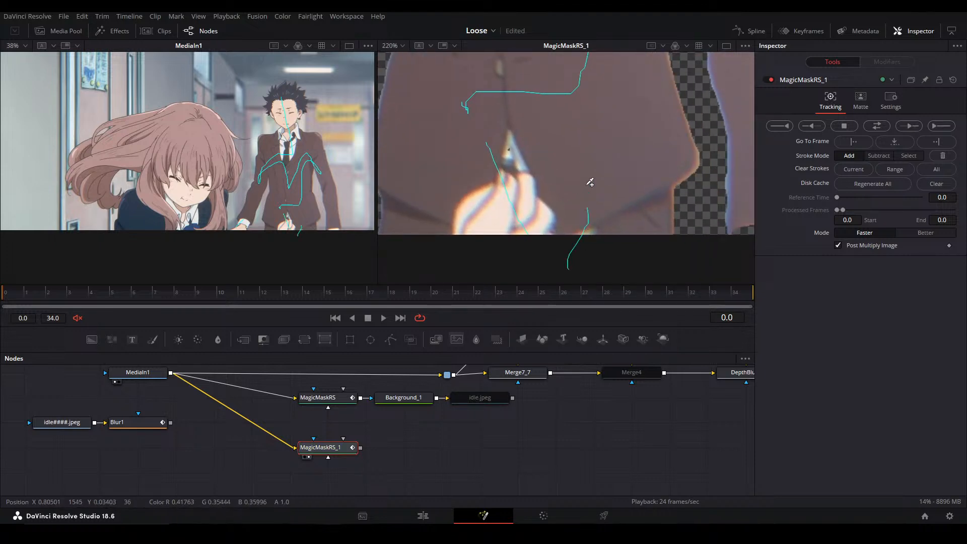
scroll(587, 191, down, 3)
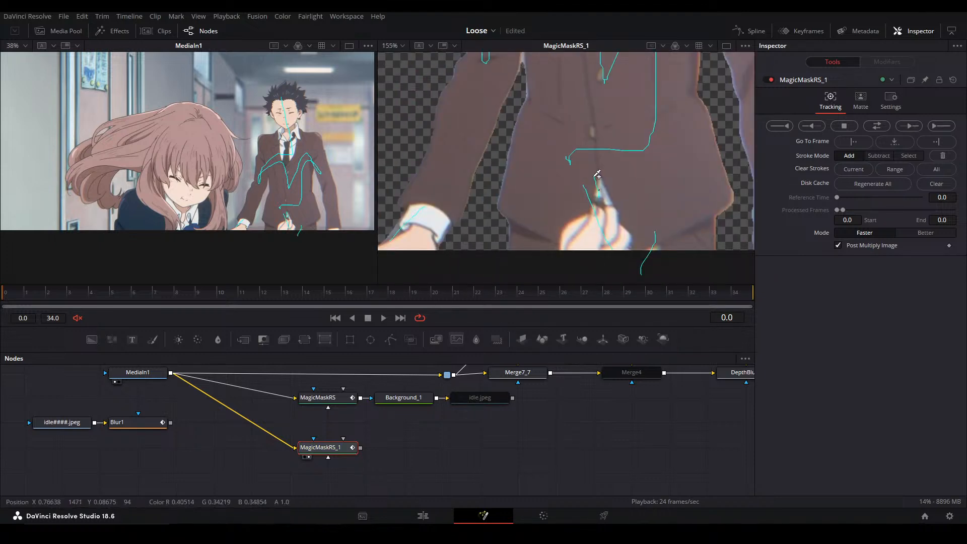
mouse_move(707, 101)
mouse_down()
mouse_move(568, 173)
mouse_move(544, 90)
mouse_up()
drag(609, 185, 627, 261)
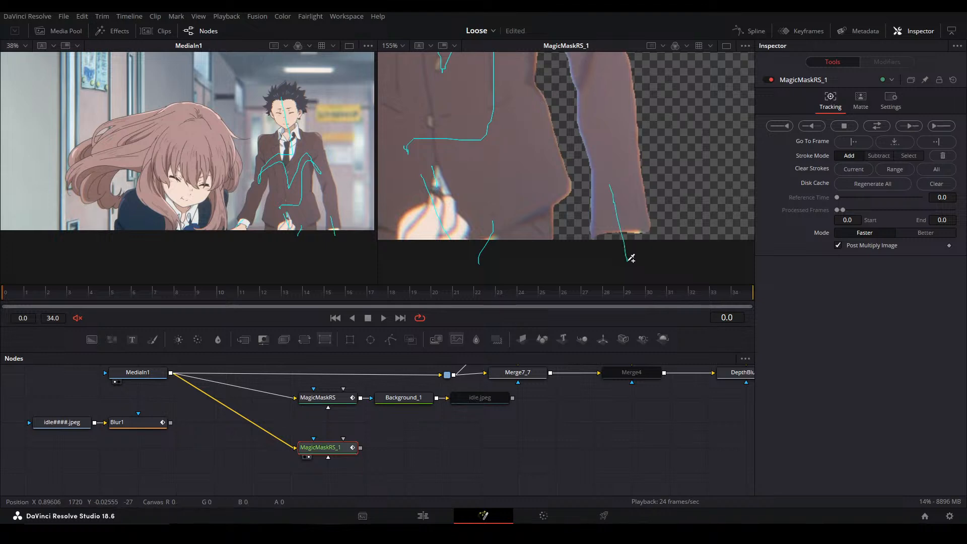
Refine the thin hair spikes on top of the boy's head with small add and subtract strokes
drag(549, 92, 640, 288)
drag(624, 121, 633, 232)
drag(625, 190, 604, 211)
drag(560, 142, 552, 223)
scroll(286, 86, up, 3)
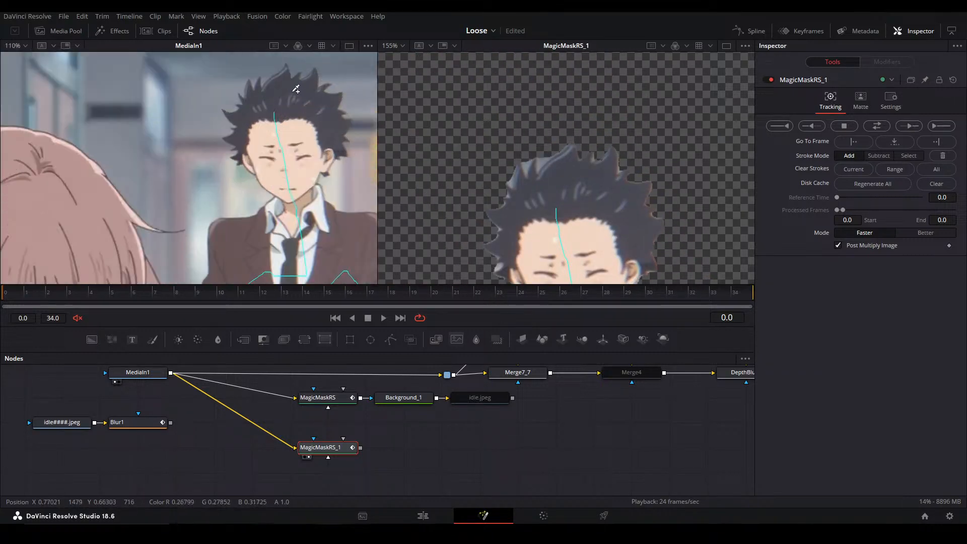
drag(345, 92, 291, 176)
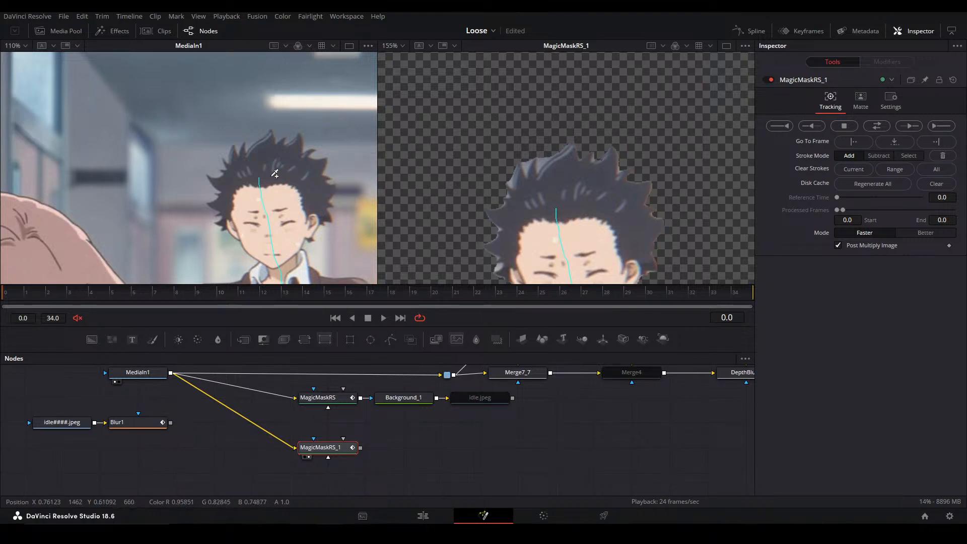
scroll(548, 157, up, 6)
drag(525, 191, 546, 137)
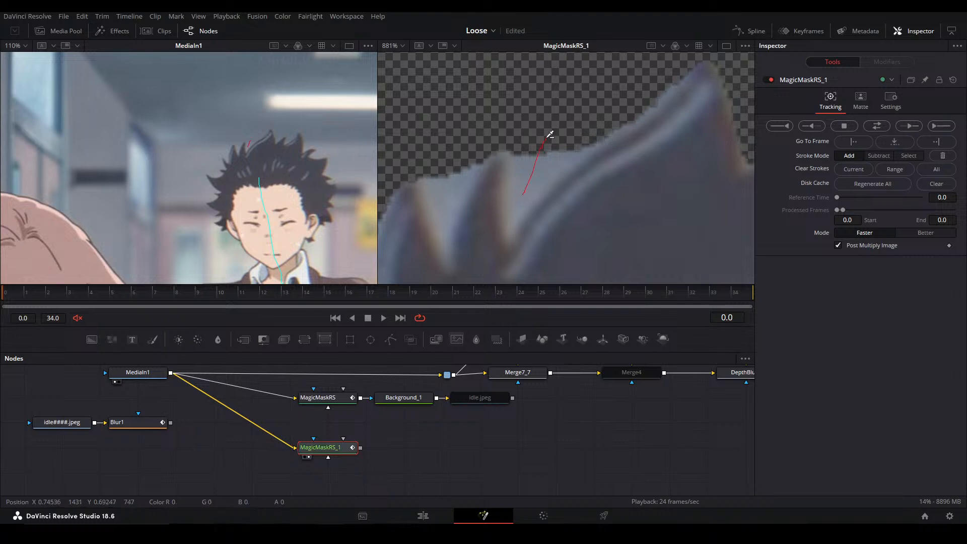
mouse_move(484, 235)
mouse_down()
mouse_move(491, 183)
mouse_move(454, 162)
mouse_up()
scroll(441, 214, down, 3)
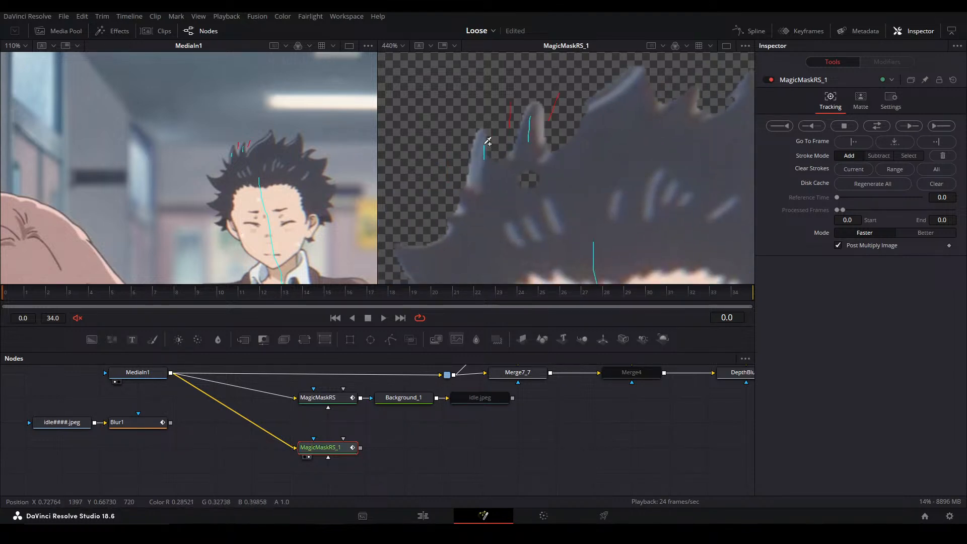
drag(453, 145, 476, 202)
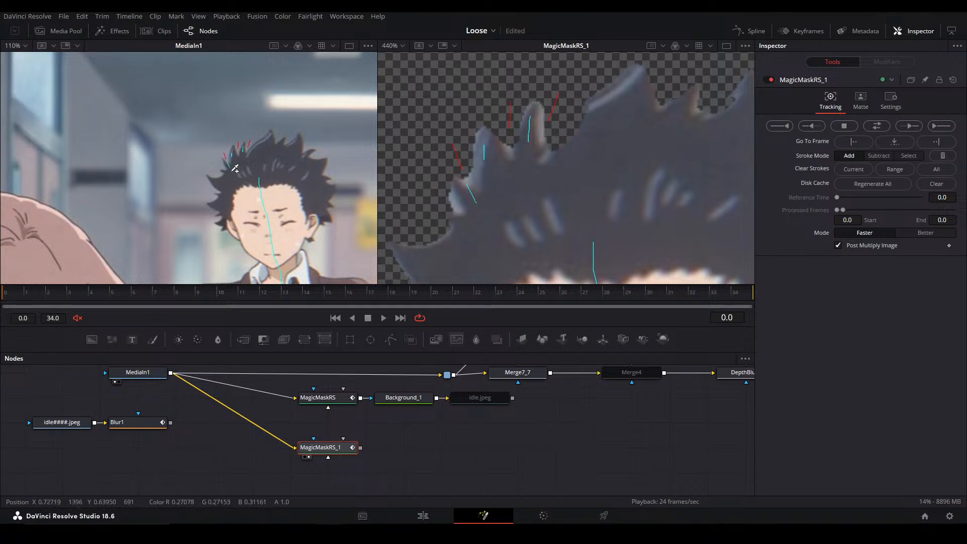
Continue add strokes inside and subtract strokes outside the spikes down the left side of the boy's hair
scroll(235, 169, up, 10)
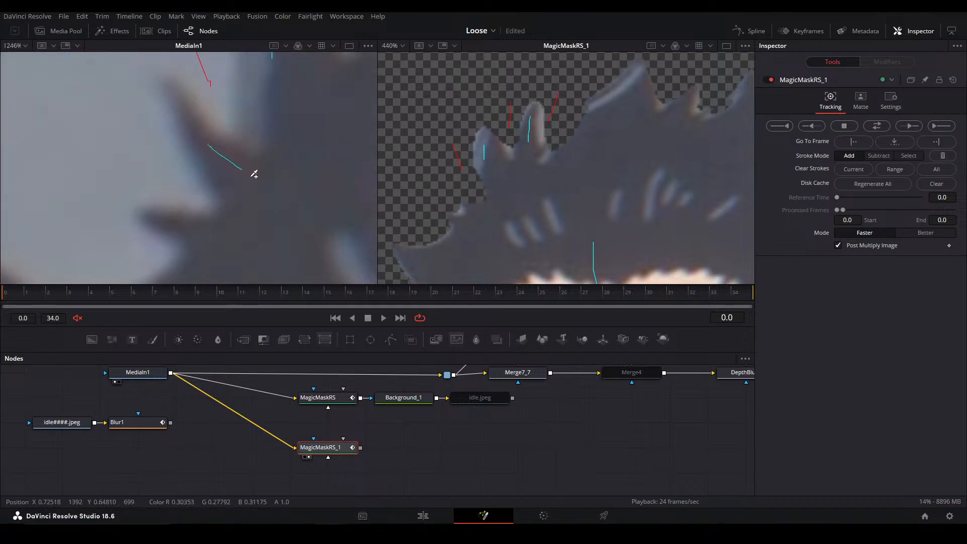
drag(246, 168, 257, 186)
drag(420, 181, 445, 202)
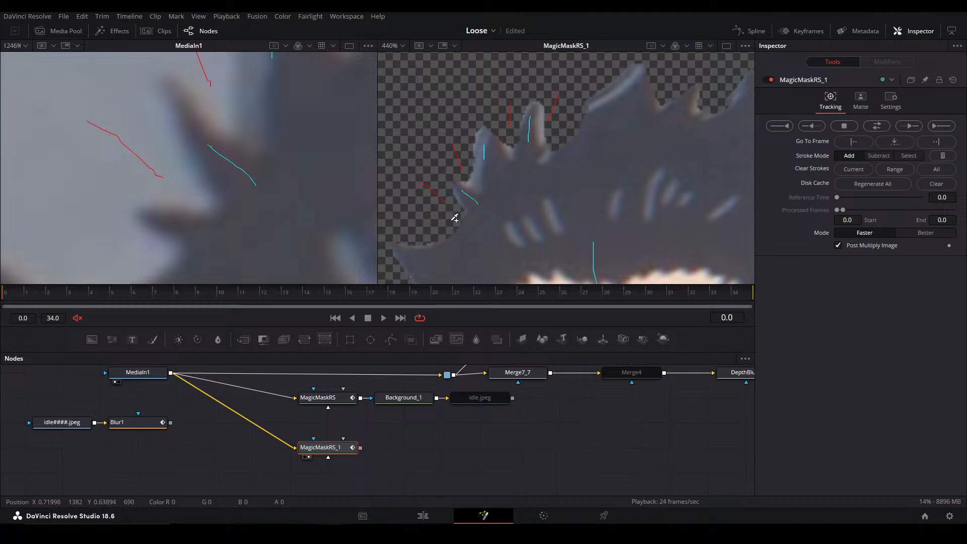
drag(176, 227, 236, 249)
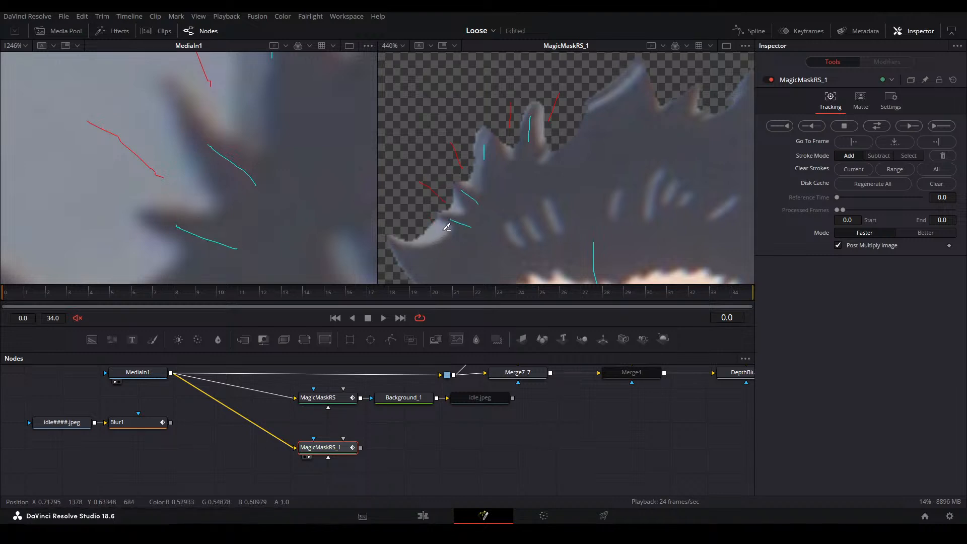
mouse_move(386, 216)
mouse_down()
mouse_move(435, 228)
mouse_move(449, 199)
mouse_up()
mouse_move(186, 222)
mouse_down()
mouse_move(328, 104)
mouse_move(356, 113)
mouse_up()
drag(198, 201, 329, 205)
mouse_move(472, 201)
mouse_down()
mouse_move(520, 189)
mouse_move(548, 162)
mouse_up()
drag(464, 161, 491, 211)
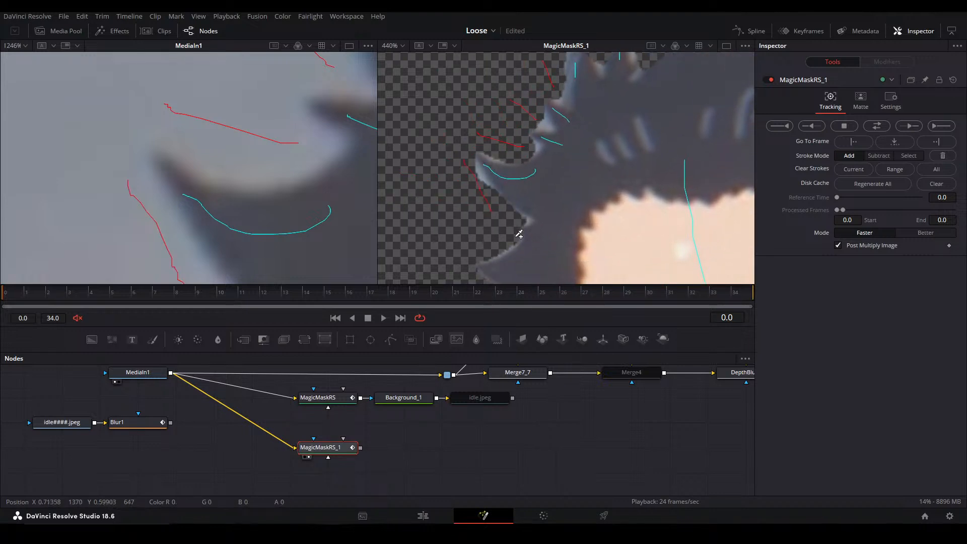
Add a stroke along the edge of the large hair tuft beside the thin spikes on the boy's head
drag(196, 201, 194, 156)
key(ctrl+f)
scroll(622, 97, up, 4)
drag(622, 97, 481, 216)
scroll(504, 212, down, 4)
scroll(561, 141, up, 2)
scroll(560, 142, up, 1)
drag(338, 197, 341, 174)
scroll(283, 123, up, 5)
drag(286, 100, 237, 275)
scroll(267, 195, up, 2)
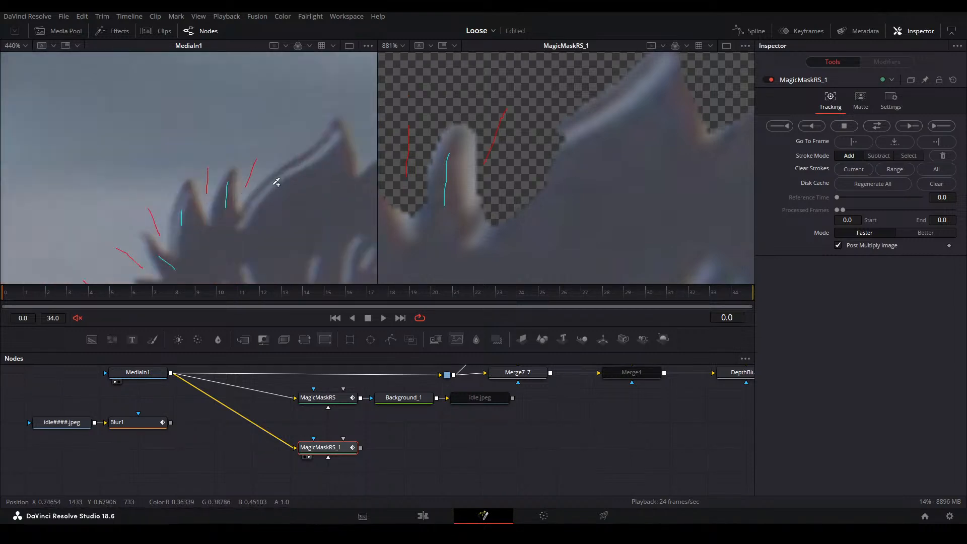
drag(273, 193, 246, 228)
Examine the mask edge along the right side of the boy's hair, his ear and his face against the source
scroll(630, 173, down, 5)
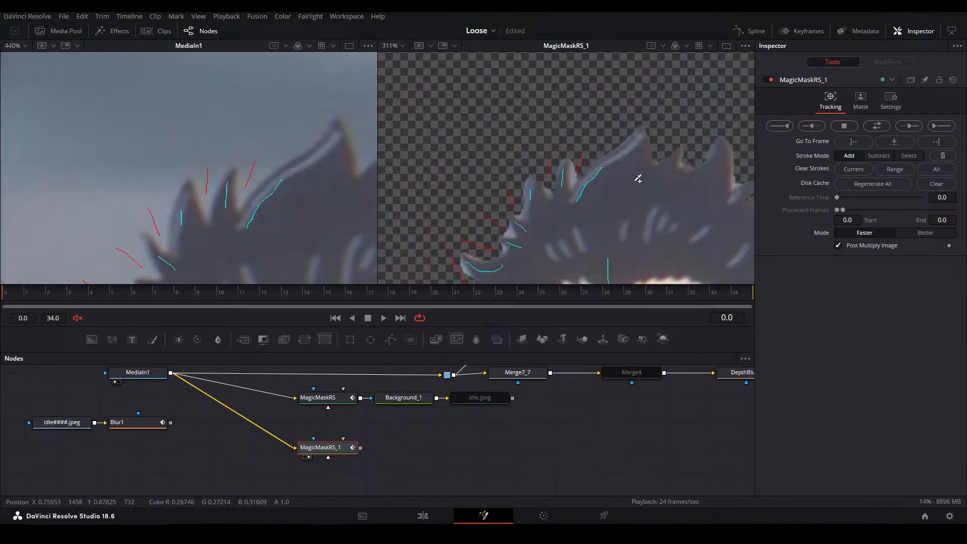
drag(507, 198, 618, 92)
drag(347, 232, 88, 145)
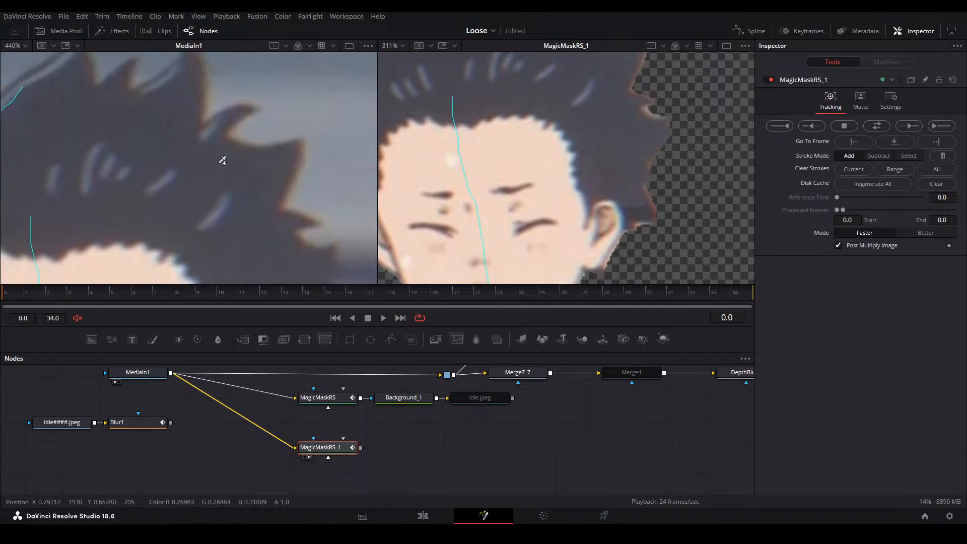
drag(218, 156, 129, 134)
drag(270, 222, 278, 177)
drag(619, 149, 624, 140)
drag(326, 217, 327, 123)
drag(595, 181, 651, 117)
drag(217, 161, 273, 89)
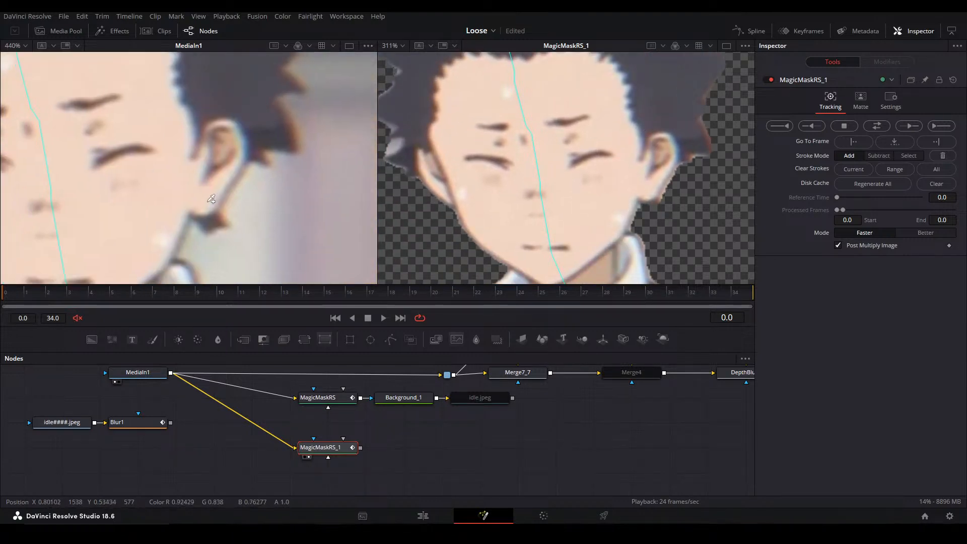
Examine the boy's whole cutout at frame 0, including the sleeves, hands and jacket hem
scroll(235, 188, down, 2)
key(ctrl+f)
drag(509, 236, 538, 212)
key(ctrl+f)
scroll(698, 222, up, 1)
drag(688, 245, 601, 236)
key(a)
key(c)
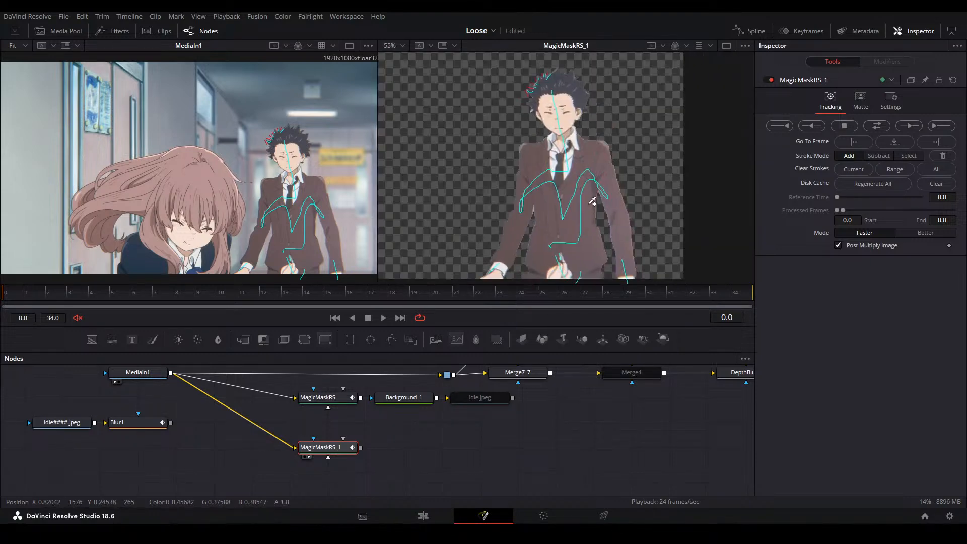
Track the boy's Magic Mask forward one frame at a time to frame 4
key(ctrl+f)
click(914, 126)
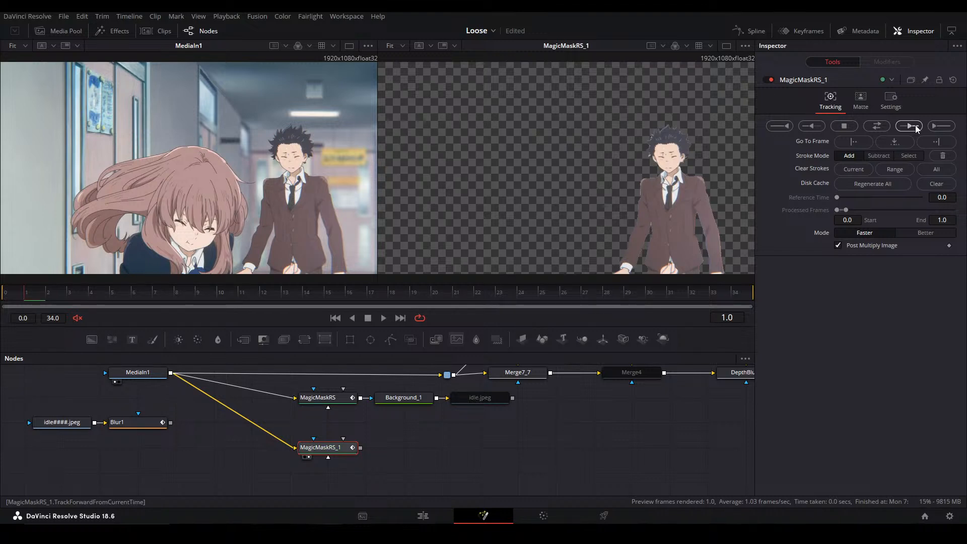
click(915, 127)
click(915, 127)
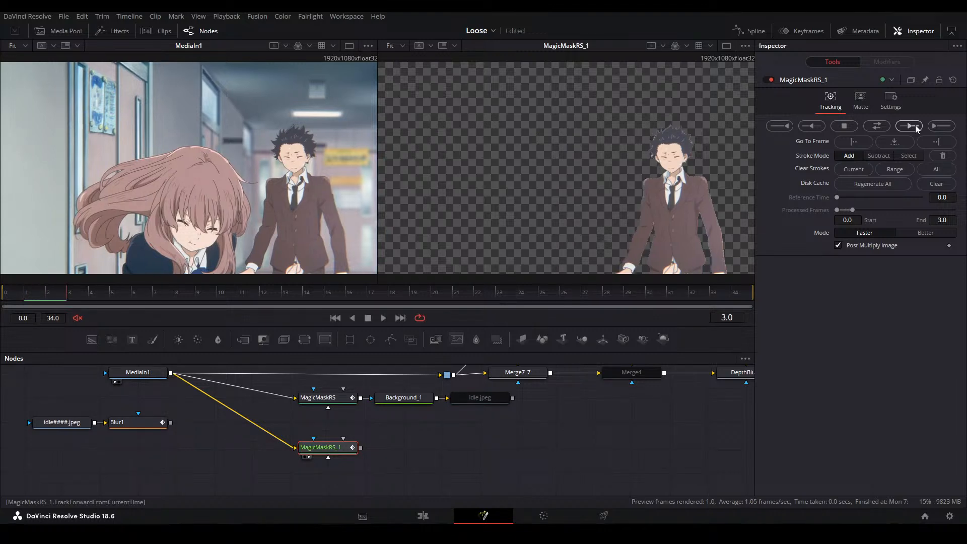
click(914, 127)
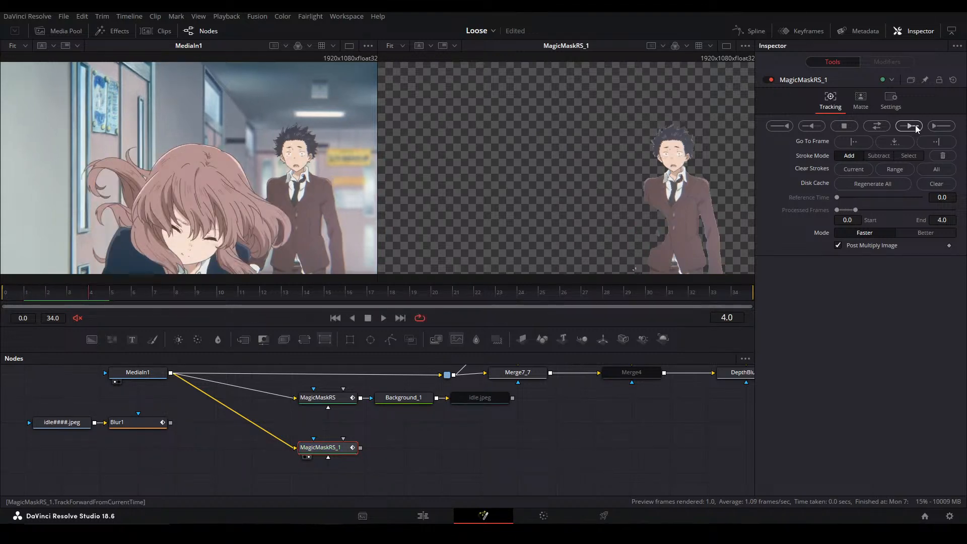
At frame 4, add a mask stroke over the boy's white cuff and the sleeve edge beside the girl's hair
scroll(293, 243, down, 2)
scroll(714, 220, up, 4)
drag(714, 220, 609, 149)
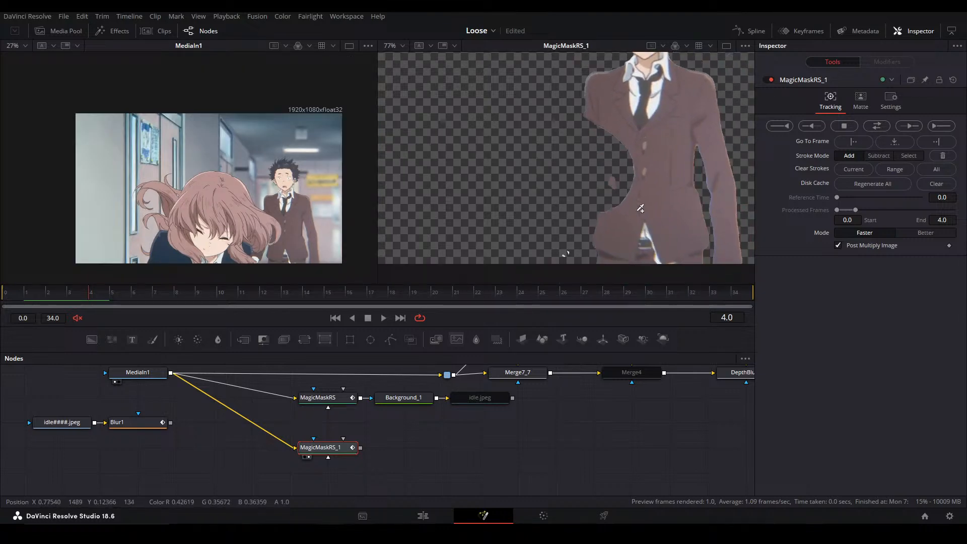
scroll(266, 251, up, 6)
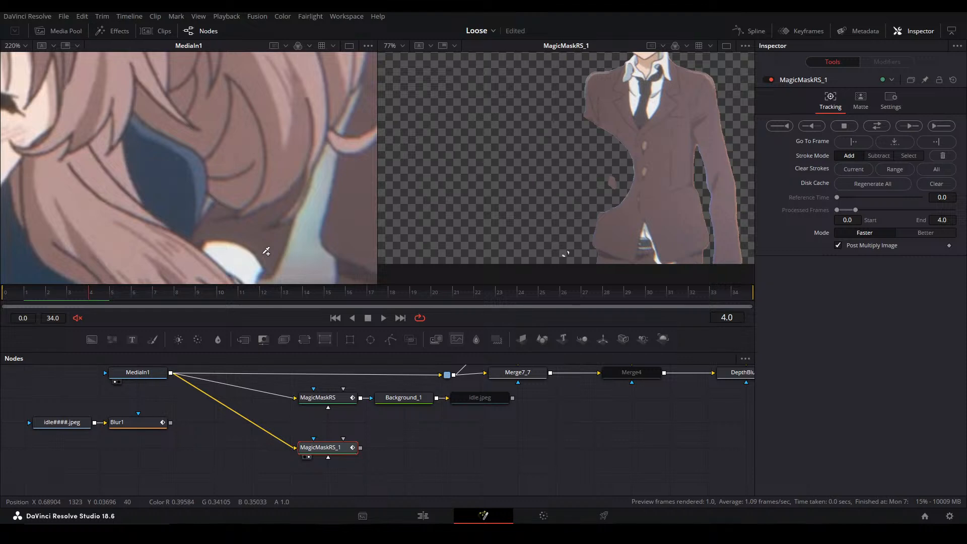
drag(263, 241, 250, 231)
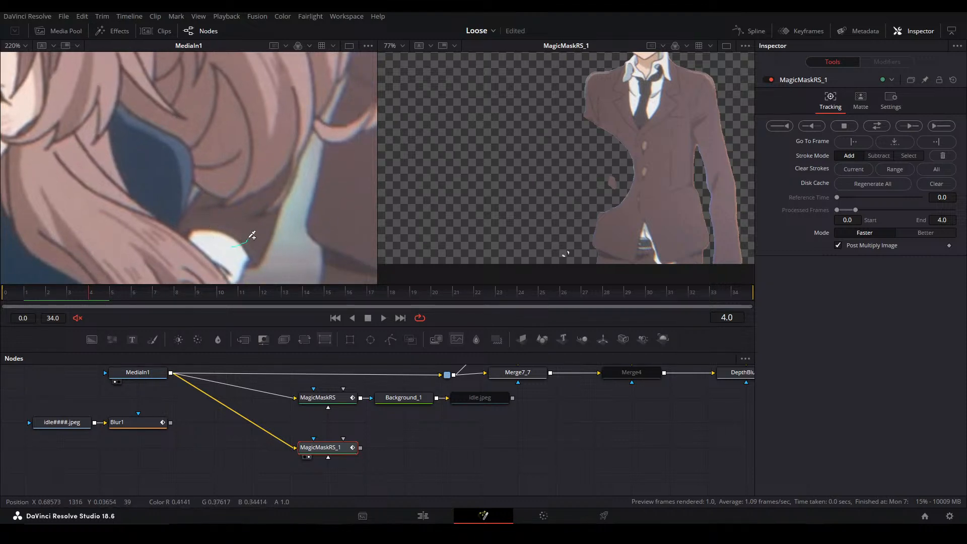
drag(219, 231, 194, 225)
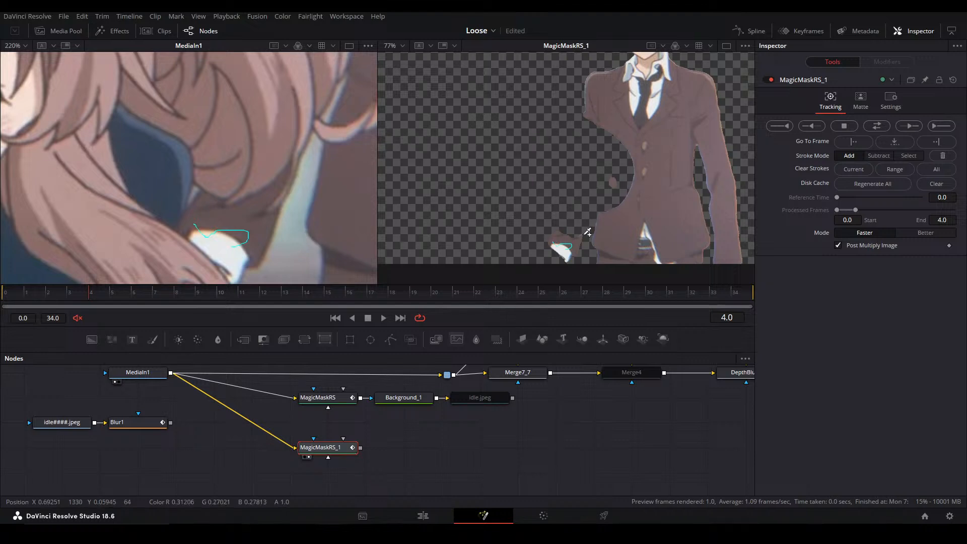
Add a stroke on the sliver of the boy's jacket enclosed by the girl's curled lock of hair
drag(566, 180, 564, 193)
drag(156, 169, 91, 205)
drag(313, 171, 215, 245)
drag(205, 139, 196, 195)
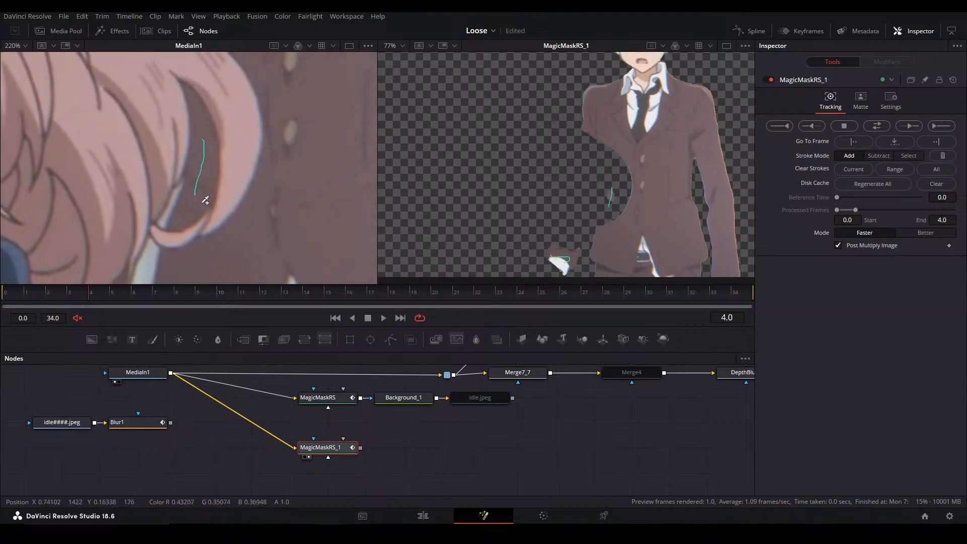
drag(236, 238, 242, 205)
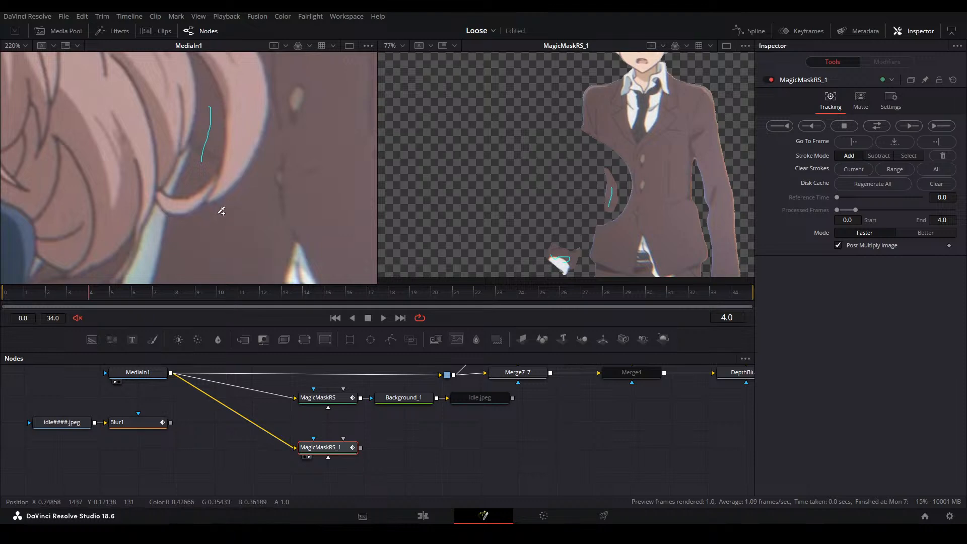
Add strokes across the boy's dark sleeve just above the white cuff, extending towards the sleeve's outer edge
scroll(222, 210, down, 3)
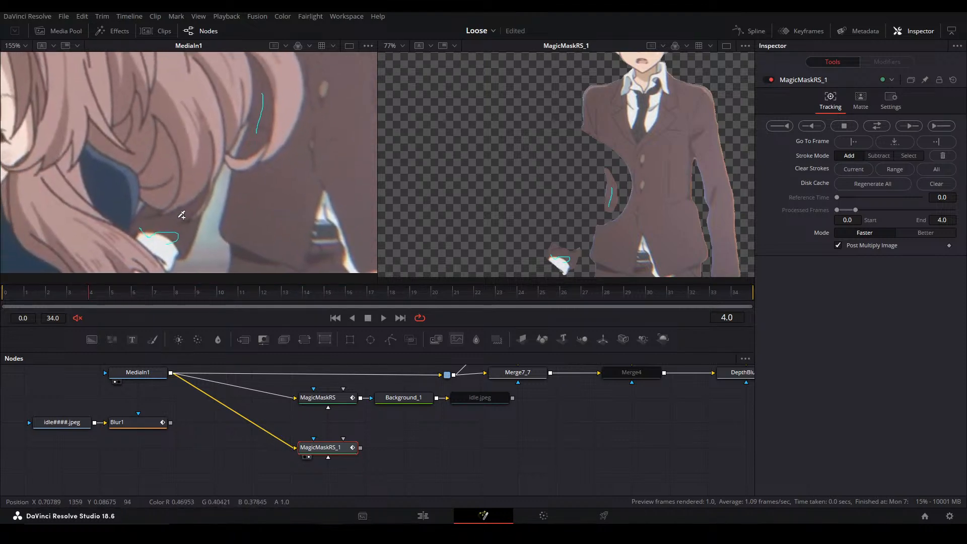
scroll(184, 214, up, 5)
drag(185, 191, 124, 224)
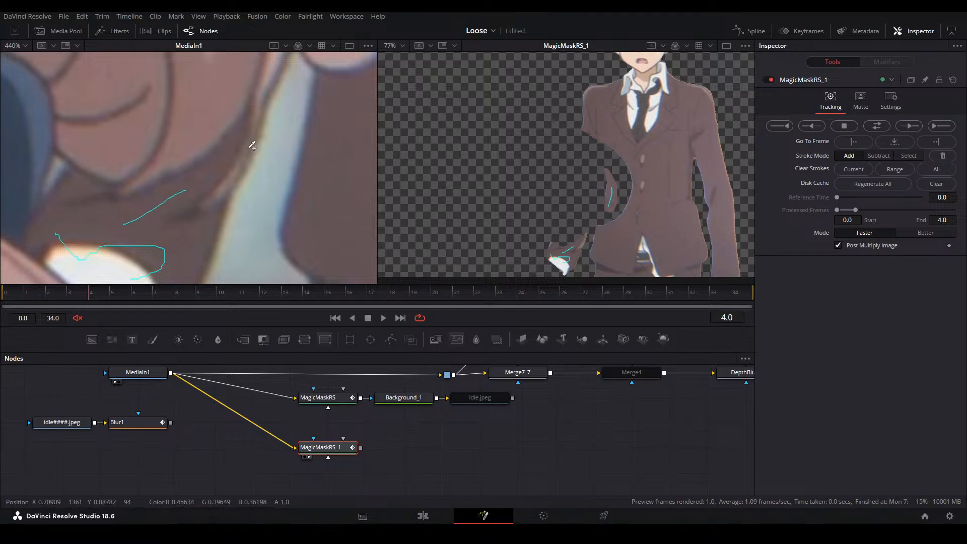
drag(214, 195, 210, 199)
drag(196, 201, 185, 214)
key(ctrl+f)
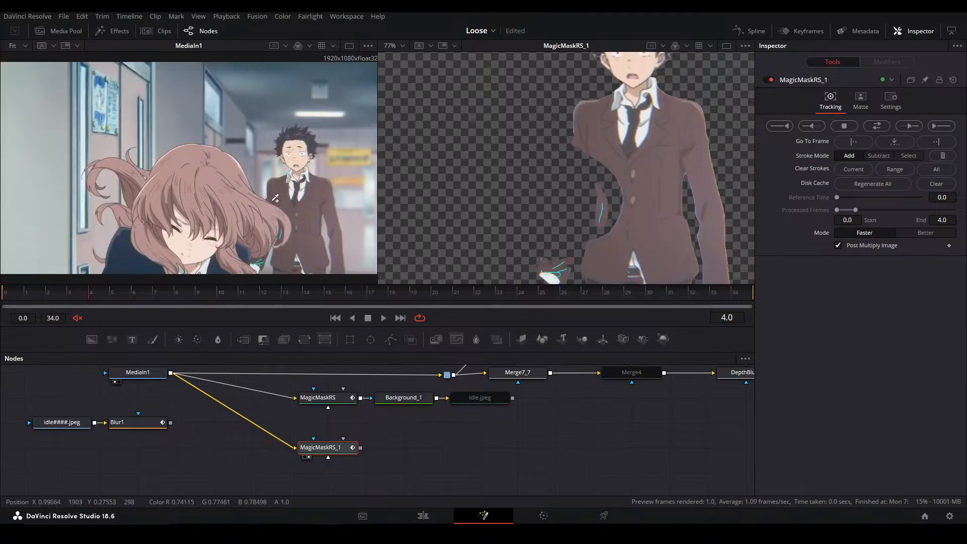
Check the boy's cutout at frame 4 against the source and track the Magic Mask forward to frame 5
scroll(301, 201, up, 6)
drag(594, 187, 588, 211)
drag(264, 179, 259, 242)
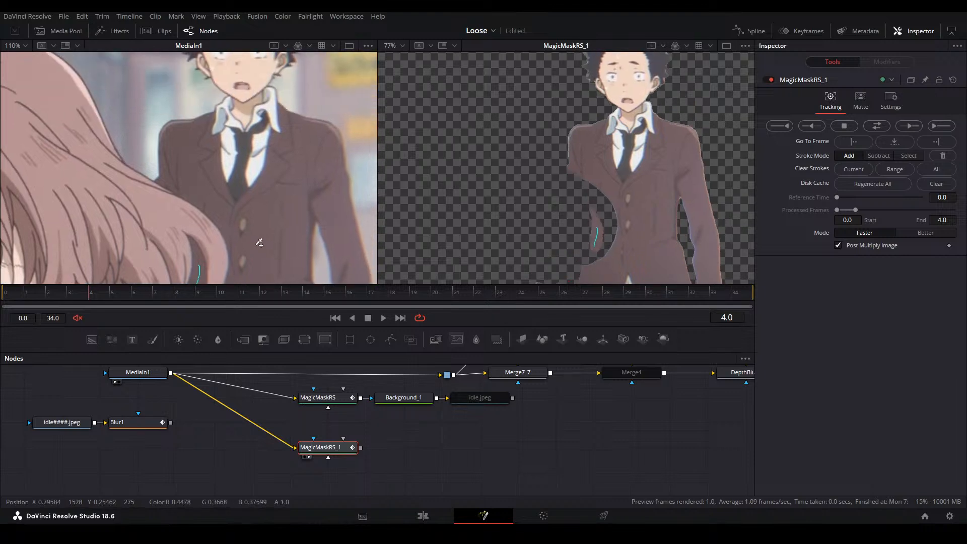
key(ctrl+f)
key(ctrl+f)
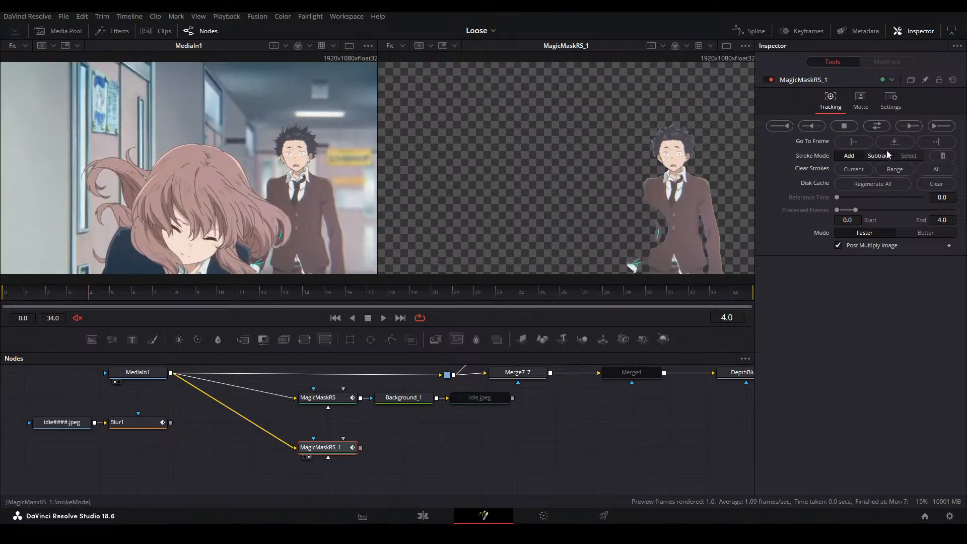
click(905, 128)
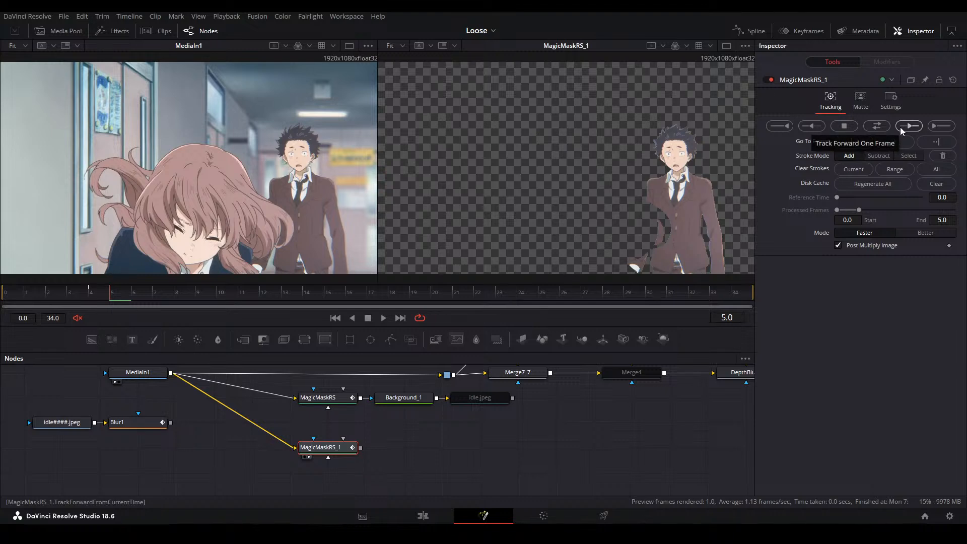
Examine the sleeve and cuff in the frame 5 cutout and track the mask forward to frame 7
scroll(714, 192, up, 2)
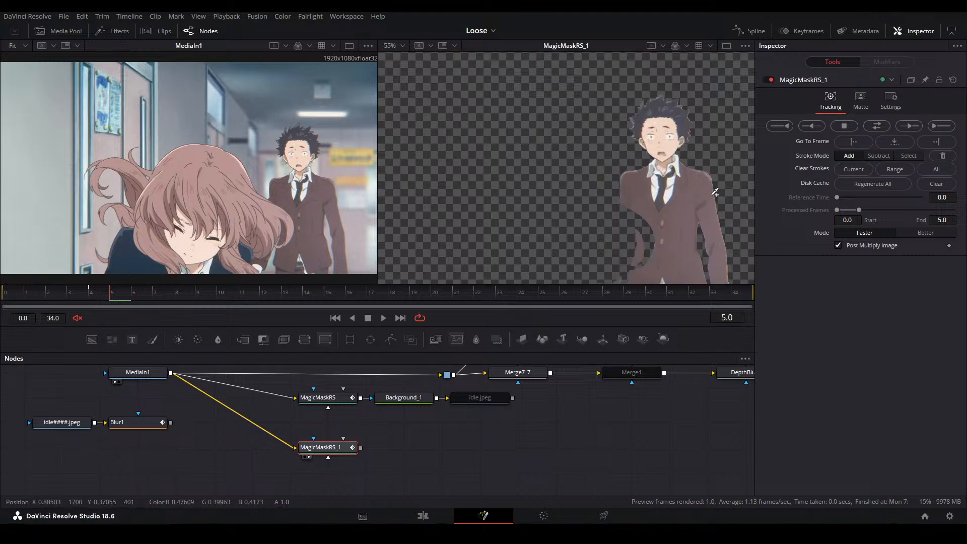
scroll(715, 192, up, 2)
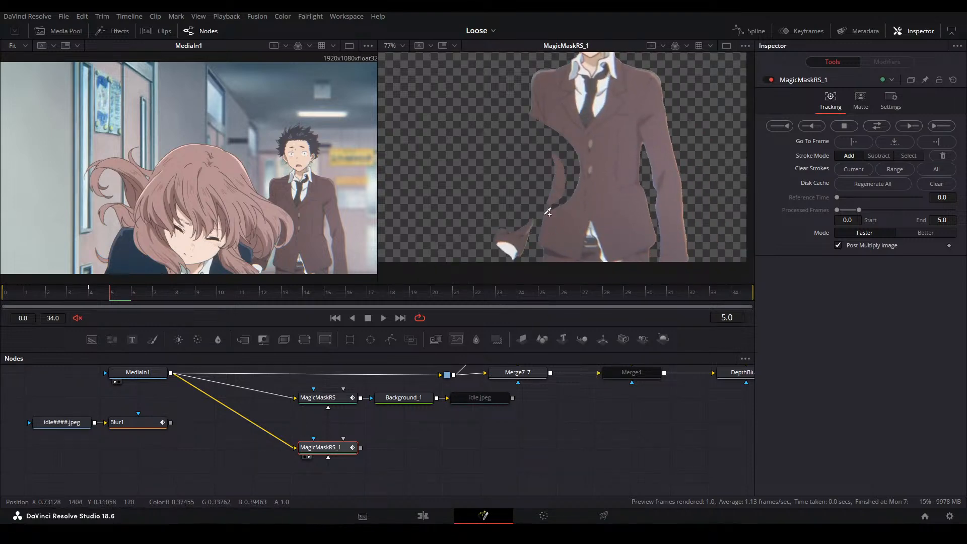
scroll(578, 187, up, 1)
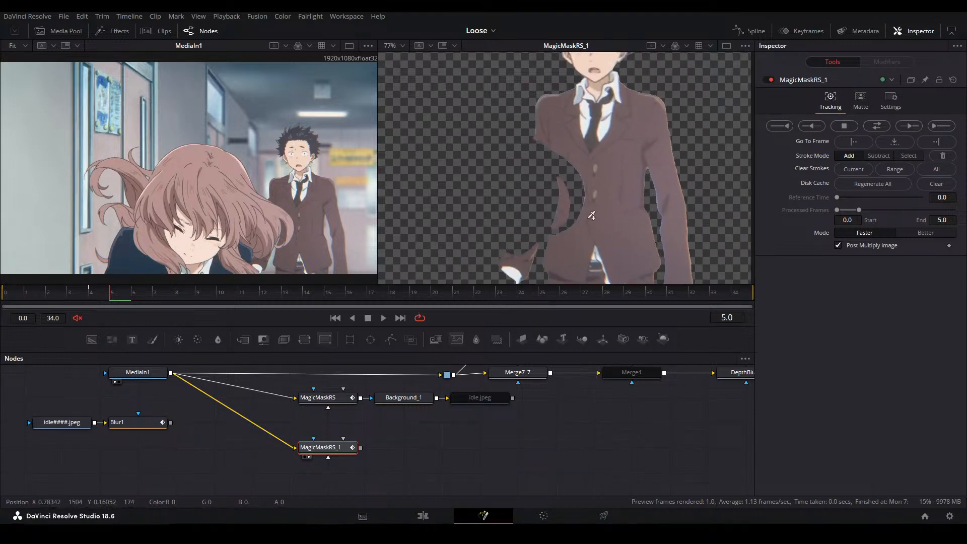
click(910, 126)
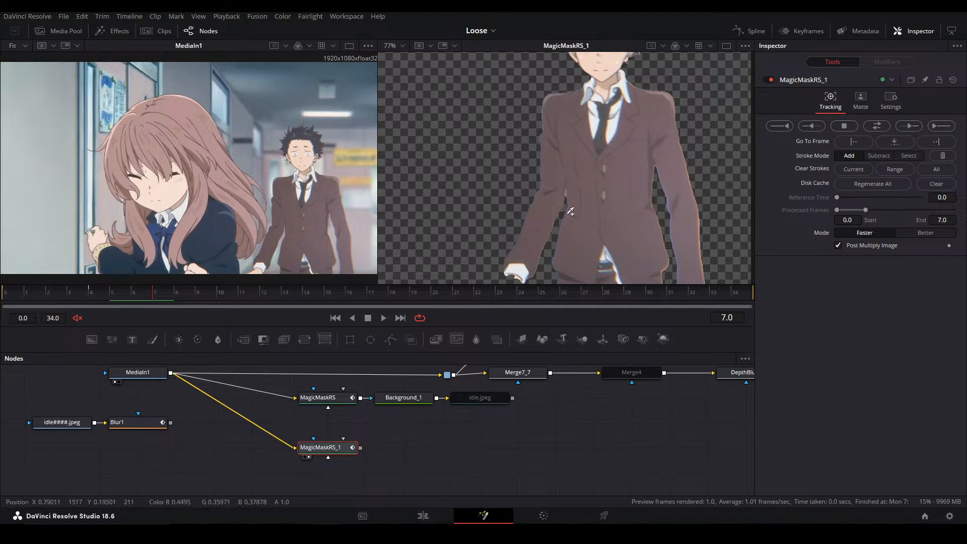
At frame 7, add a stroke over the boy's hand and cuff beside the girl and compare the cutout with the source
scroll(533, 251, up, 8)
mouse_move(526, 241)
mouse_down()
mouse_move(554, 201)
mouse_move(576, 266)
mouse_up()
scroll(561, 148, down, 8)
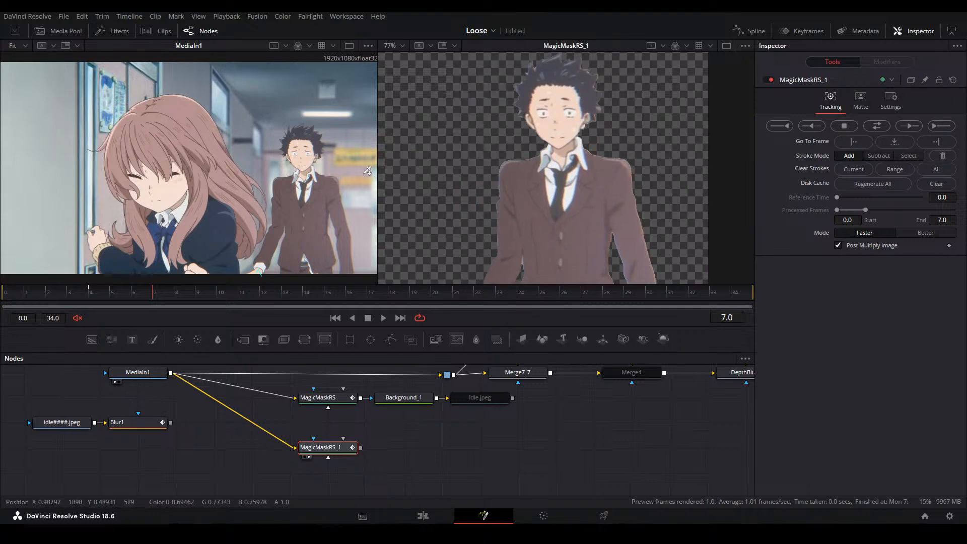
drag(337, 195, 341, 149)
key(a)
mouse_move(583, 156)
mouse_down()
mouse_move(654, 119)
mouse_move(587, 220)
mouse_move(641, 73)
mouse_move(600, 156)
mouse_up()
key(c)
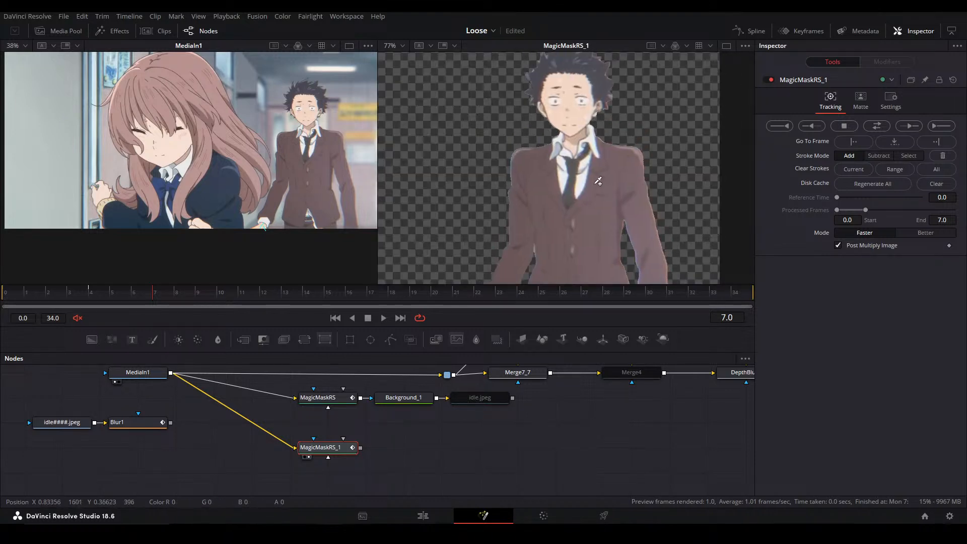
key(ctrl+f)
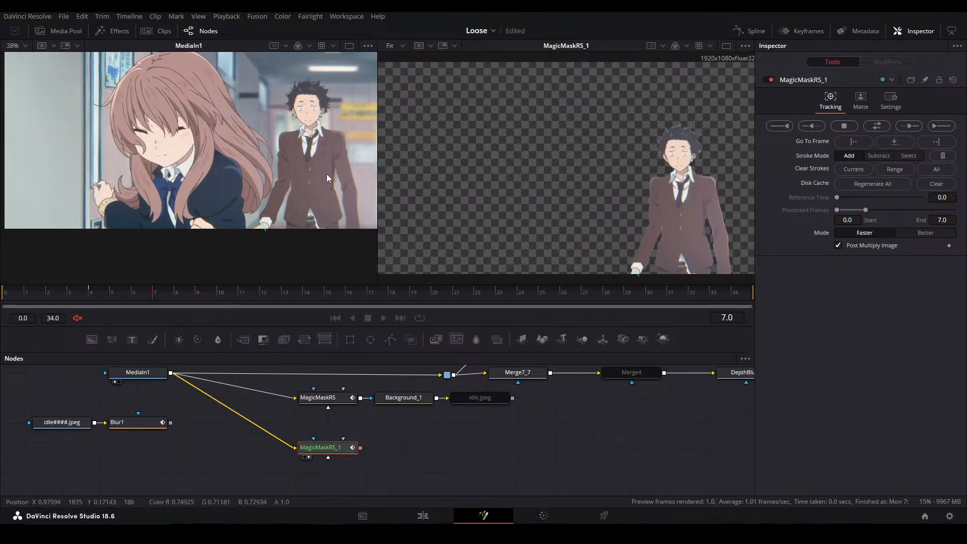
Track the boy's mask forward frame by frame to frame 11 and through to the last frame, 34
click(918, 128)
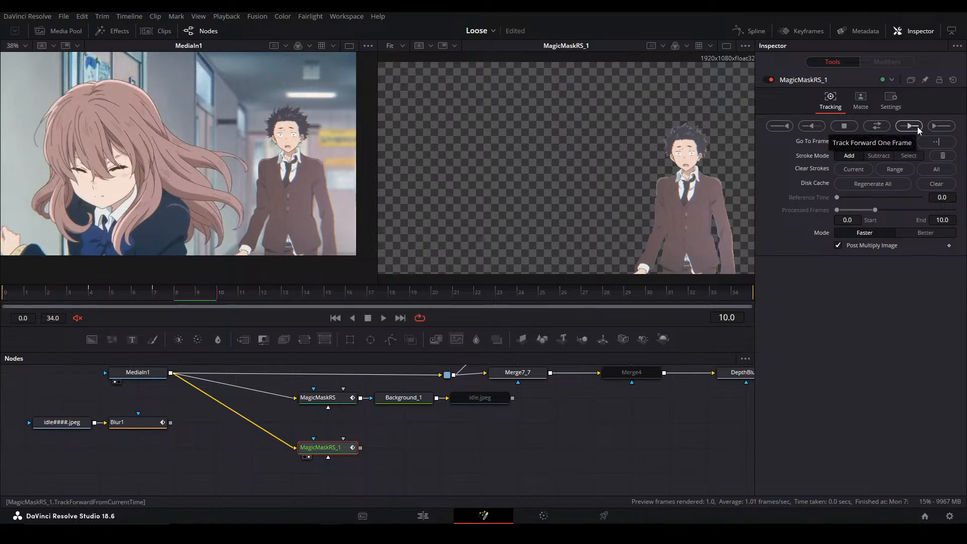
click(918, 129)
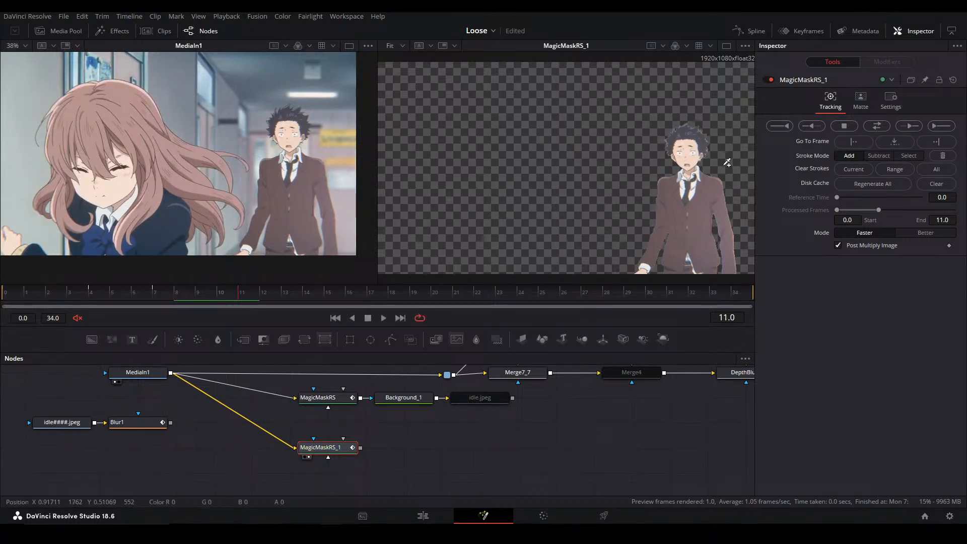
click(933, 128)
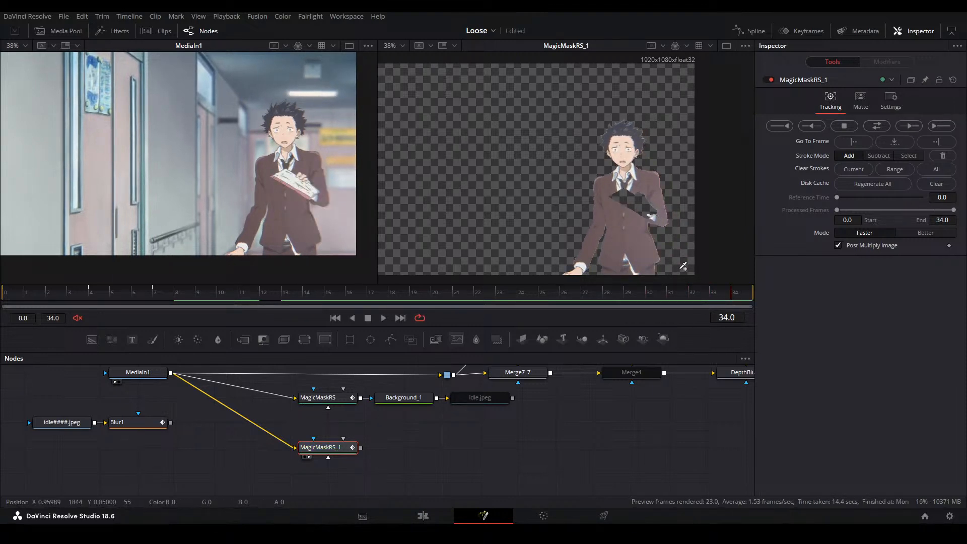
Go back to frame 29 and add strokes across the notebook in the boy's hand
mouse_move(655, 294)
mouse_down()
mouse_move(604, 296)
mouse_move(633, 291)
mouse_move(641, 251)
mouse_move(631, 238)
mouse_up()
scroll(666, 271, up, 1)
mouse_move(593, 222)
mouse_down()
mouse_move(689, 249)
mouse_move(689, 236)
mouse_move(684, 248)
mouse_move(588, 230)
mouse_up()
scroll(685, 248, up, 1)
key(ctrl+z)
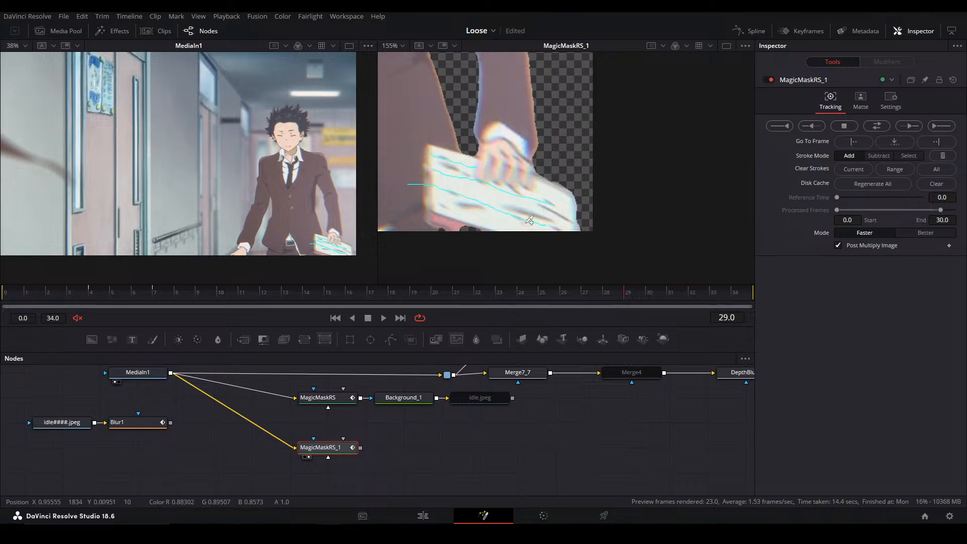
Add a stroke along the notebook's lower edge and track the mask forward to frame 31
scroll(271, 225, up, 3)
drag(271, 225, 220, 169)
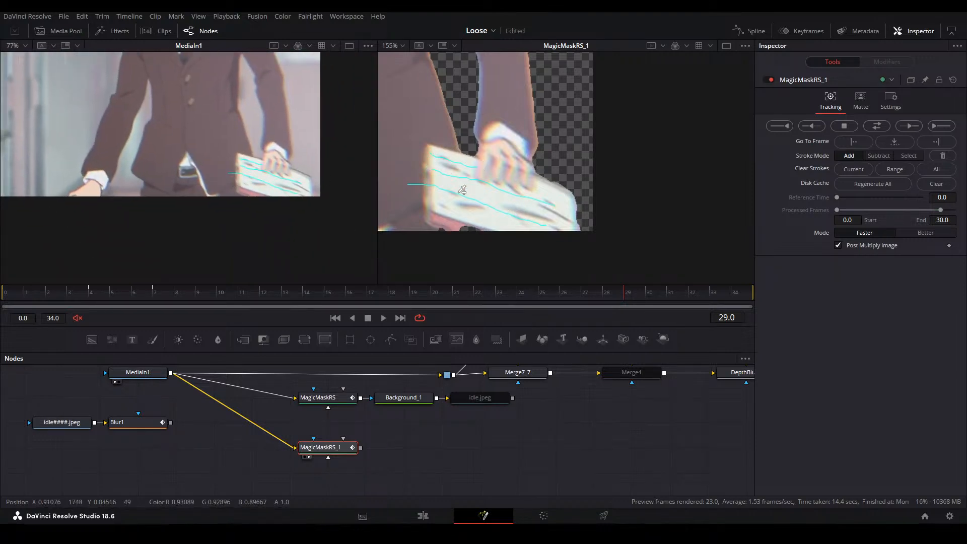
drag(472, 221, 473, 212)
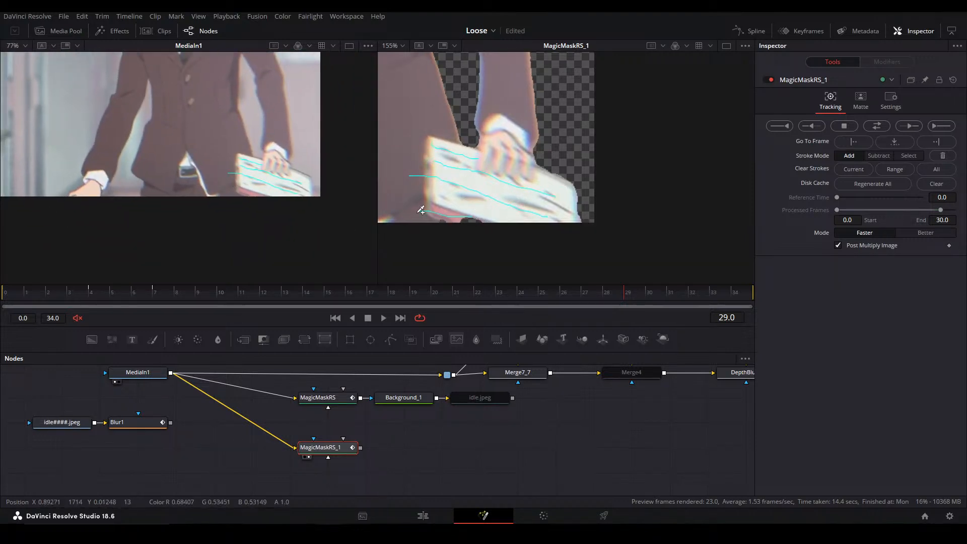
key(ctrl+f)
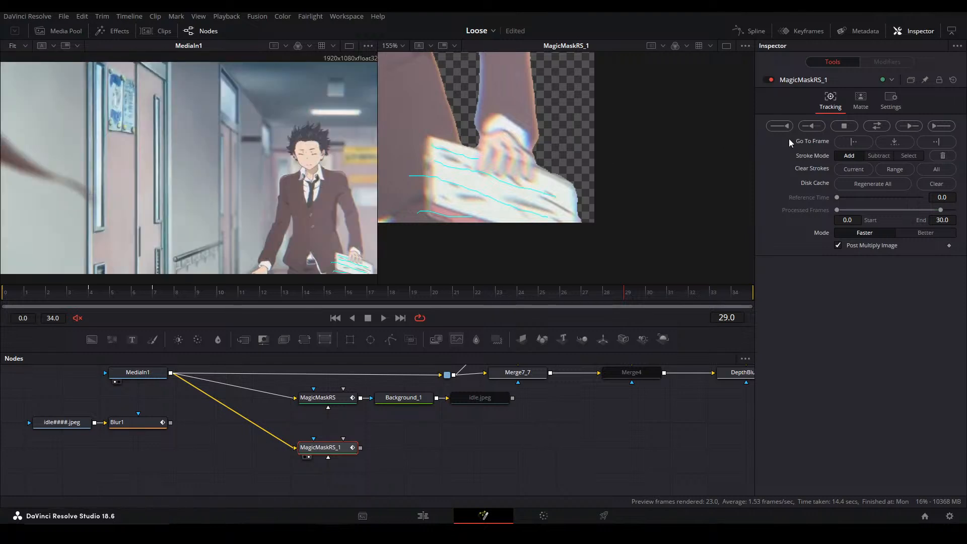
click(915, 128)
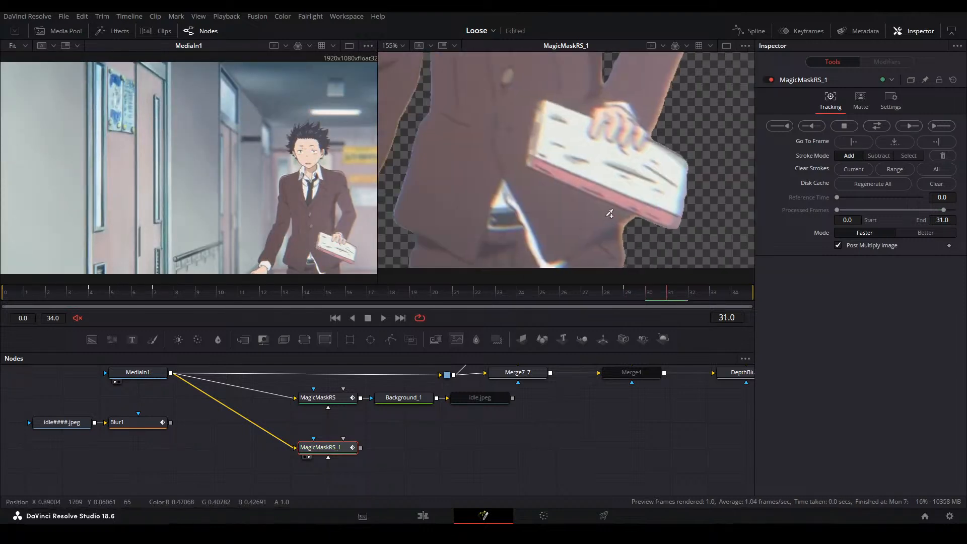
Check the notebook's mask edge at frame 31 and track the mask forward to the last frame, 34
drag(341, 227, 197, 197)
scroll(544, 184, down, 5)
drag(546, 168, 550, 204)
key(ctrl+f)
click(941, 126)
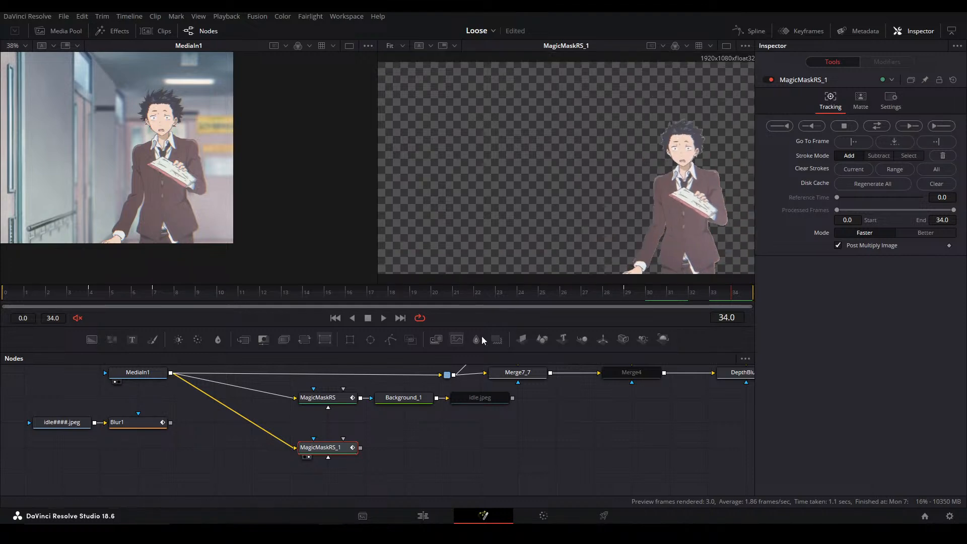
Play back the boy's cutout and scrub through the final frames to frame 33 to review the tracked mask
key(space)
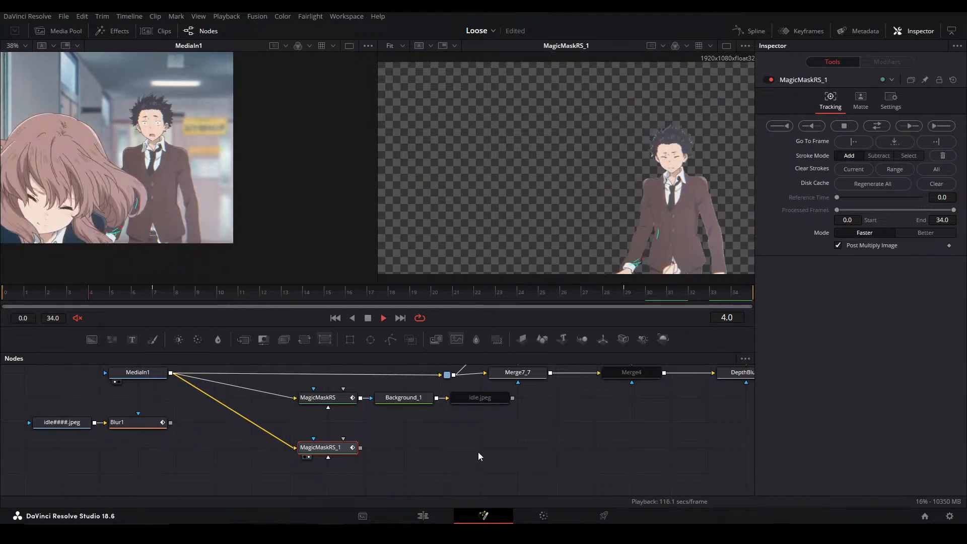
click(624, 304)
drag(624, 304, 710, 292)
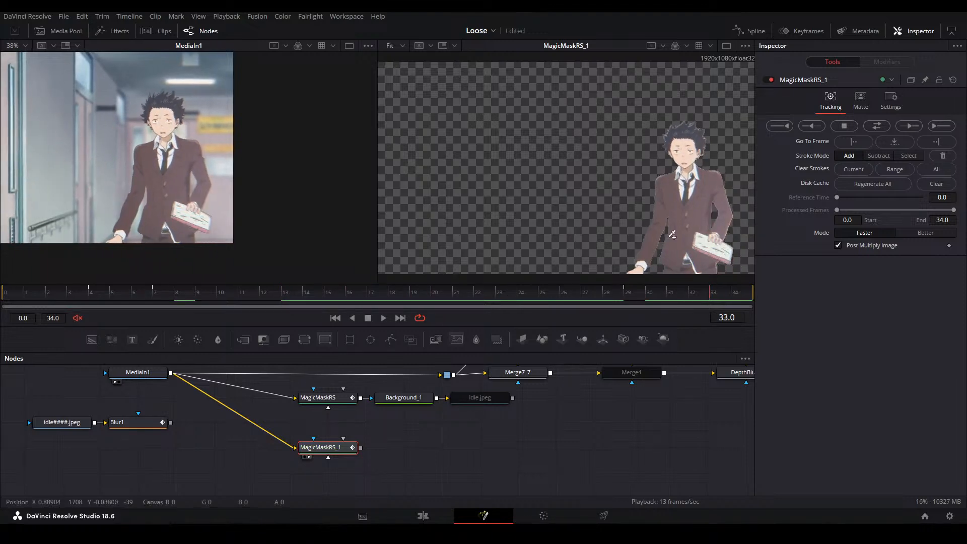
Paste a Background node masked by the boy's Magic Mask, show it in the second viewer and set its colour to white
click(331, 452)
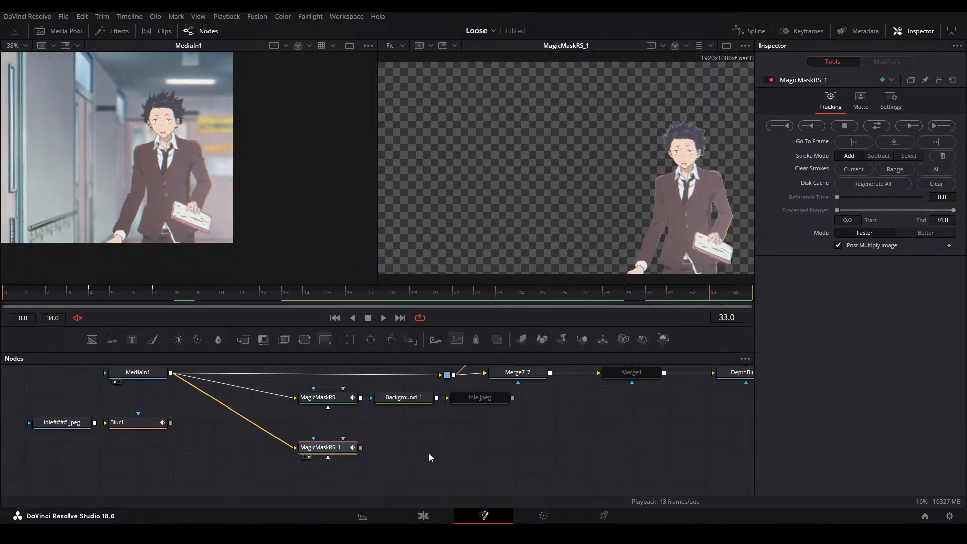
click(394, 458)
key(ctrl+v)
click(382, 457)
drag(361, 447, 384, 452)
key(2)
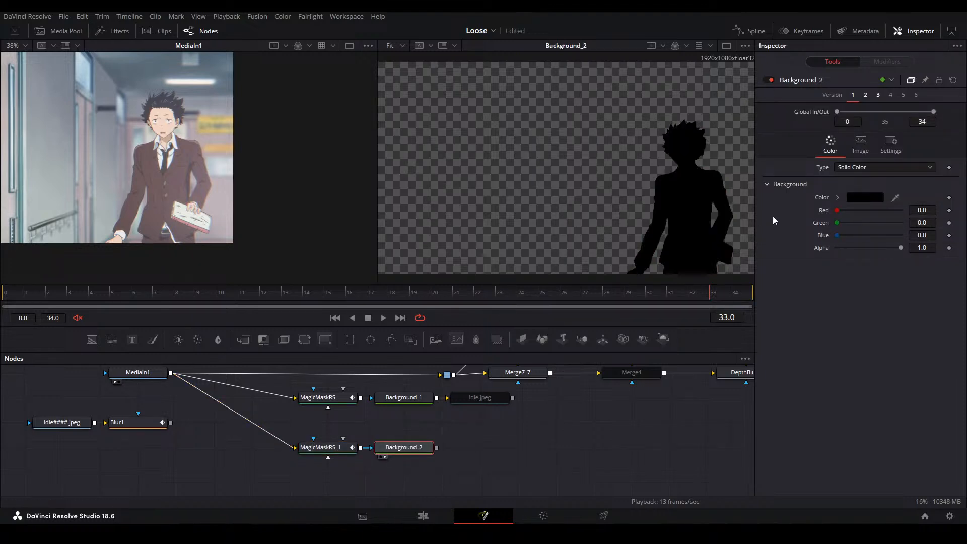
click(838, 198)
click(836, 206)
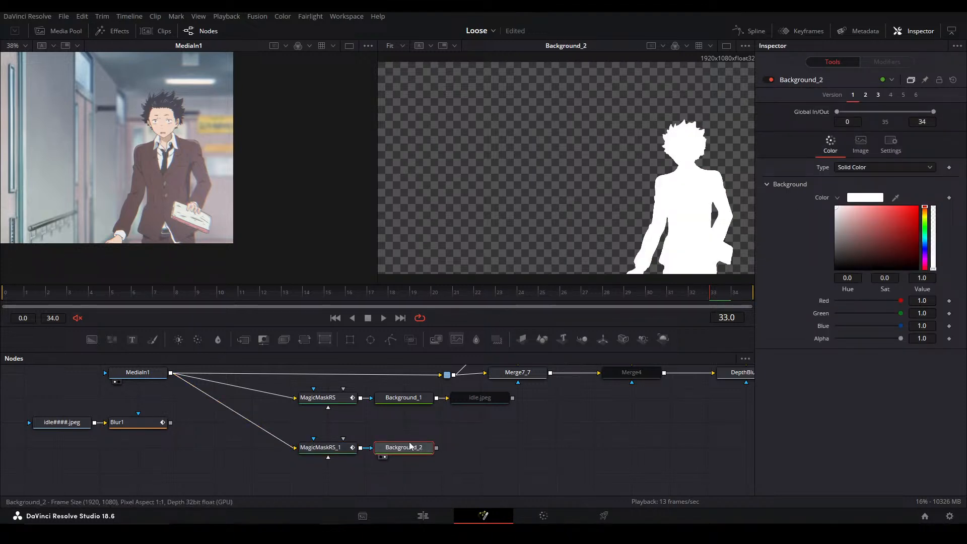
Add a Saver after the boy's white Background node and create a folder named B inside Run Matte for its output
key(shift+space)
text(save)
key(Return)
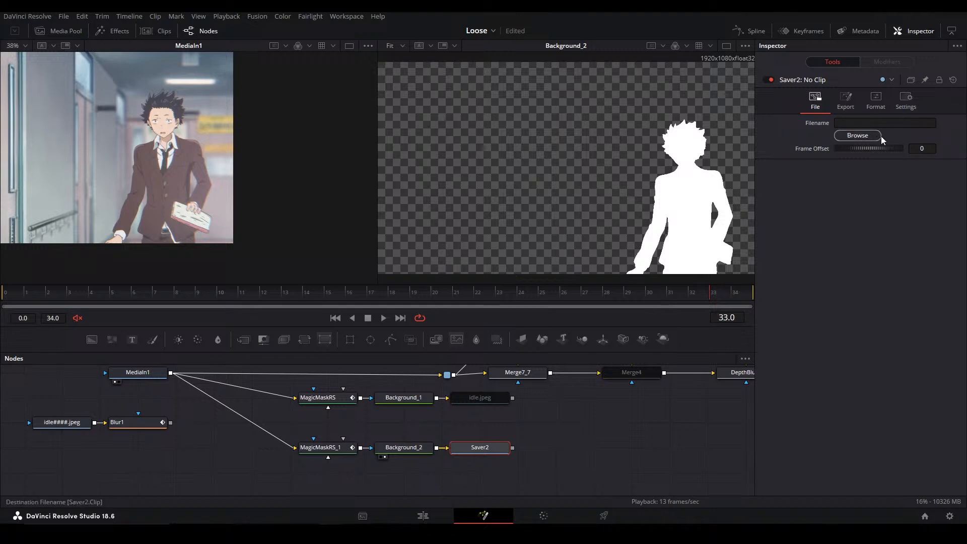
click(473, 112)
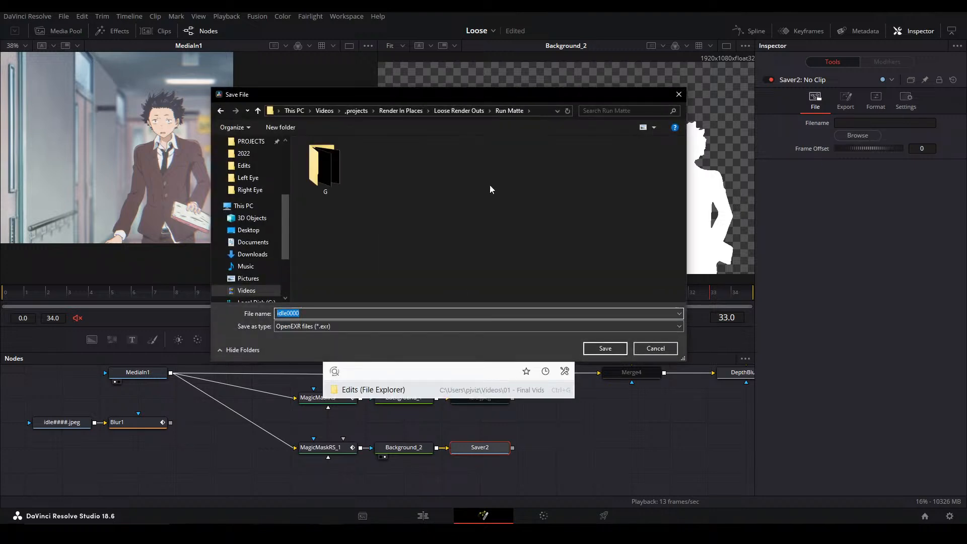
right_click(468, 207)
mouse_move(512, 348)
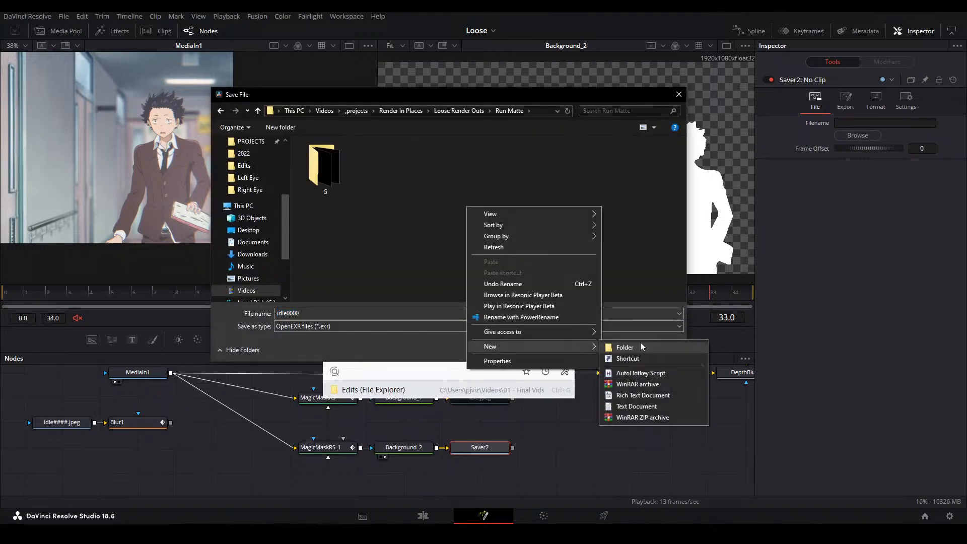
click(640, 342)
text(B)
Set the Saver's output to idle.jpeg in folder B, with All Files as the file type
double_click(325, 169)
click(318, 314)
text(idle000)
key(BackSpace)
key(BackSpace)
key(BackSpace)
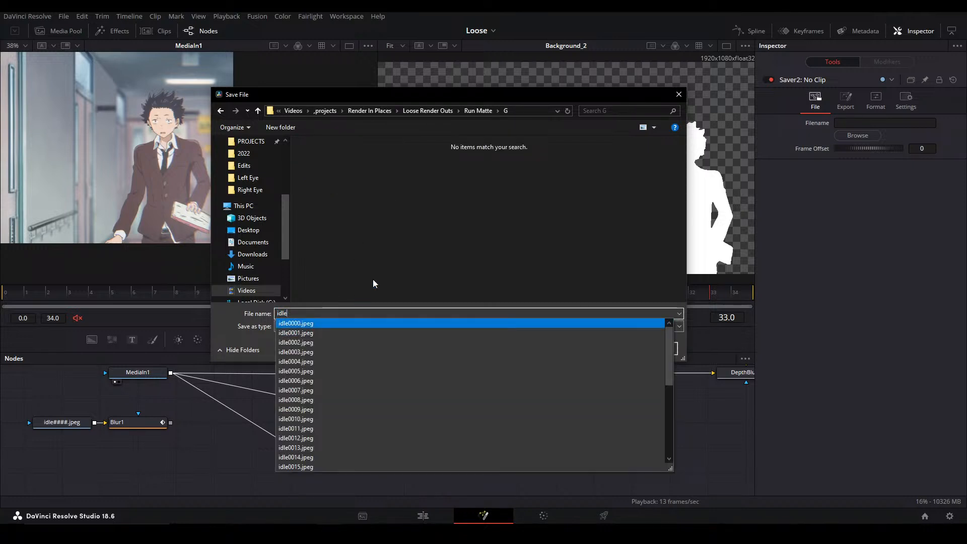
click(341, 327)
click(342, 327)
click(326, 344)
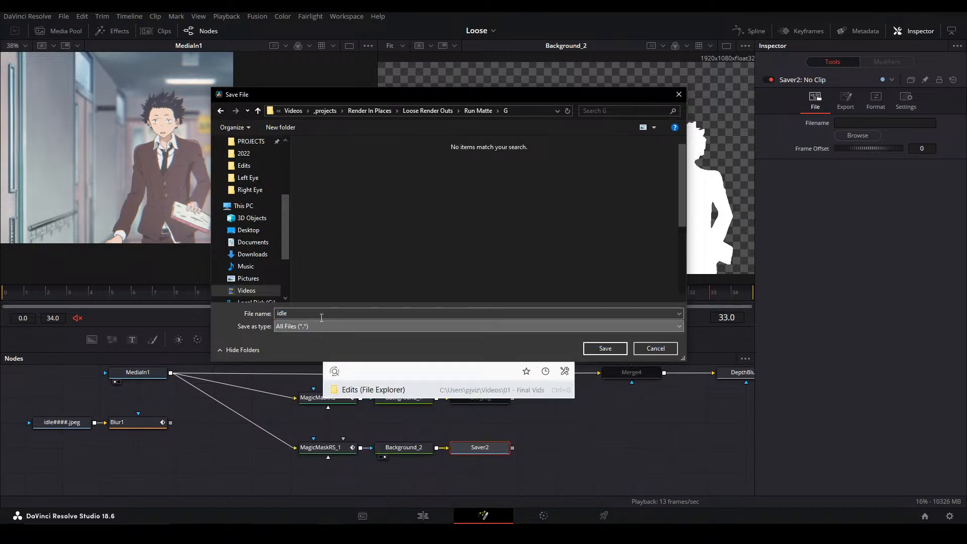
text(.jph)
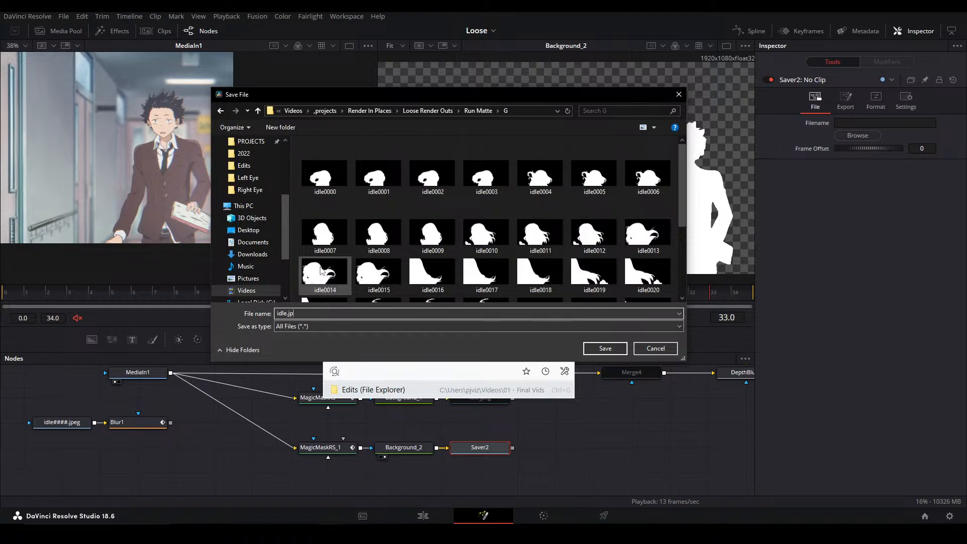
click(468, 112)
click(316, 172)
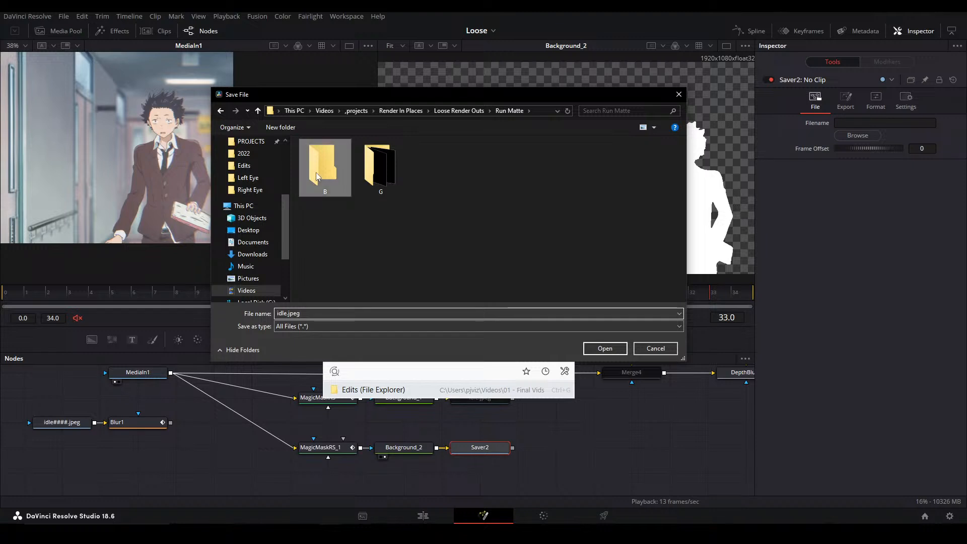
double_click(316, 172)
click(606, 349)
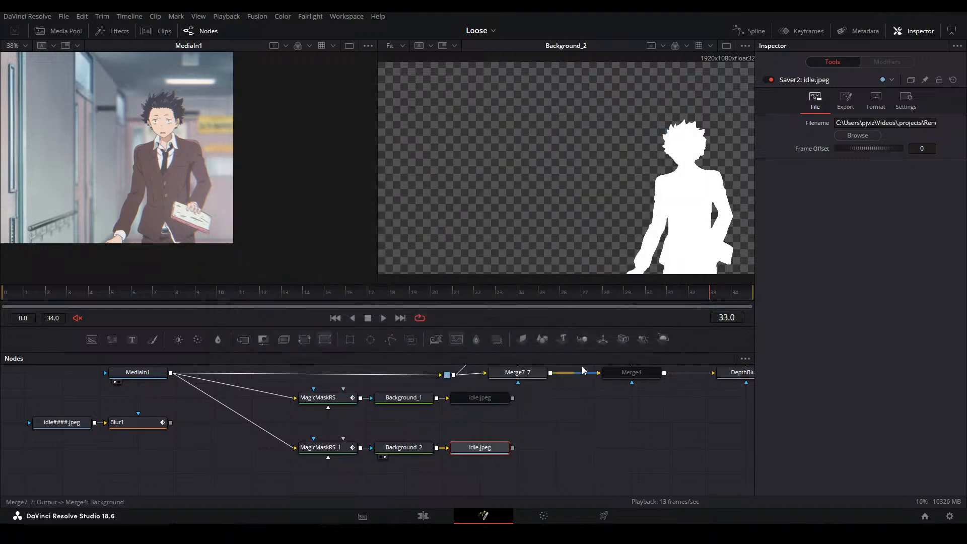
Render the boy's matte sequence through the Saver and show the Saver's output in the second viewer
click(257, 16)
click(282, 67)
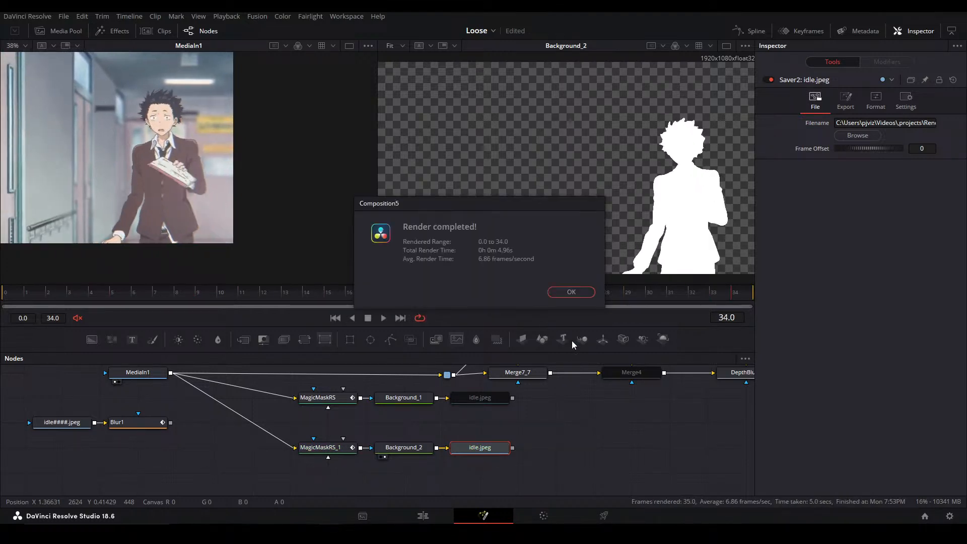
click(573, 295)
drag(506, 450, 492, 416)
click(447, 425)
click(524, 443)
drag(543, 448, 543, 417)
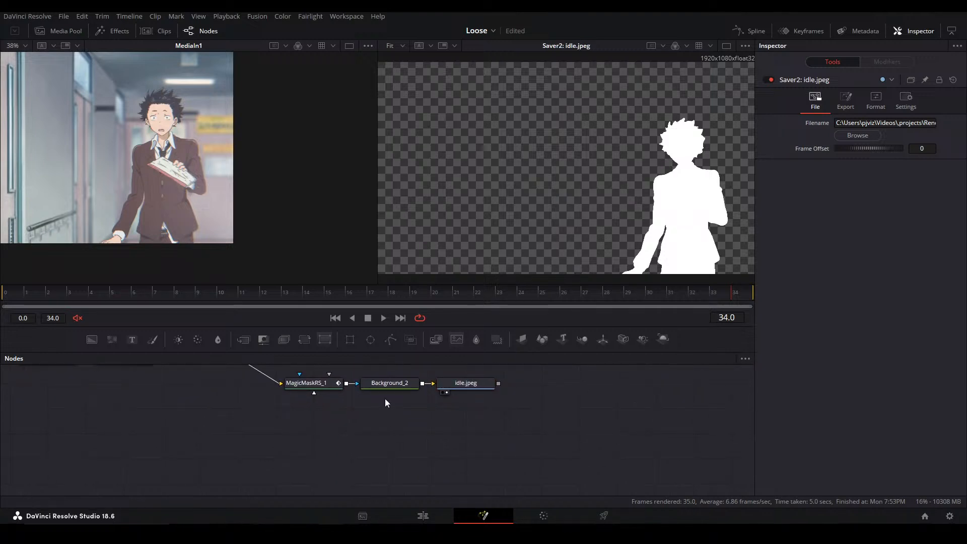
Add a Loader for the boy's rendered idle matte sequence and show it in the second viewer
key(shift+space)
text(loader)
key(Return)
click(338, 176)
click(604, 348)
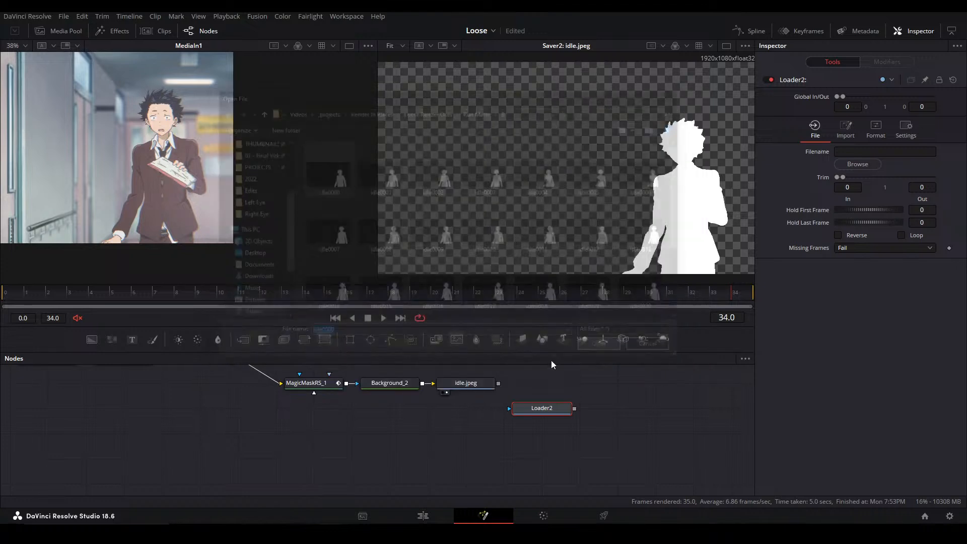
drag(548, 412, 162, 405)
key(2)
Disable the boy's Magic Mask, Background and Saver nodes, and group the girl's loader and blur with the boy's loader
drag(527, 424, 359, 403)
key(ctrl+p)
scroll(410, 423, down, 3)
drag(227, 446, 491, 392)
drag(478, 405, 288, 417)
click(171, 453)
mouse_move(131, 454)
mouse_down()
mouse_move(57, 446)
mouse_move(115, 420)
mouse_move(425, 440)
mouse_move(413, 447)
mouse_move(419, 463)
mouse_up()
scroll(421, 461, up, 2)
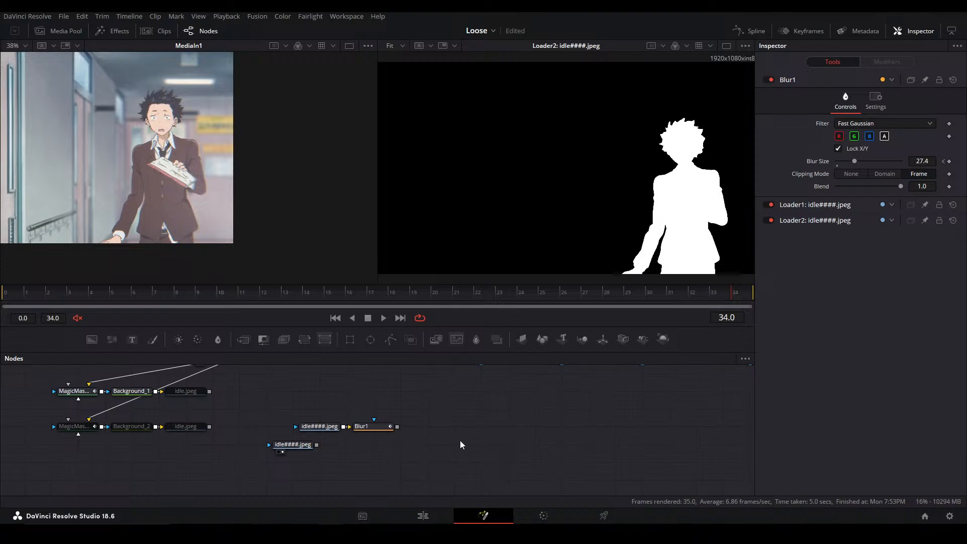
Merge the girl's blurred matte over the boy's matte and show the Merge in the second viewer
key(ctrl+m)
drag(316, 445, 449, 445)
drag(450, 445, 476, 445)
key(2)
drag(901, 235, 559, 230)
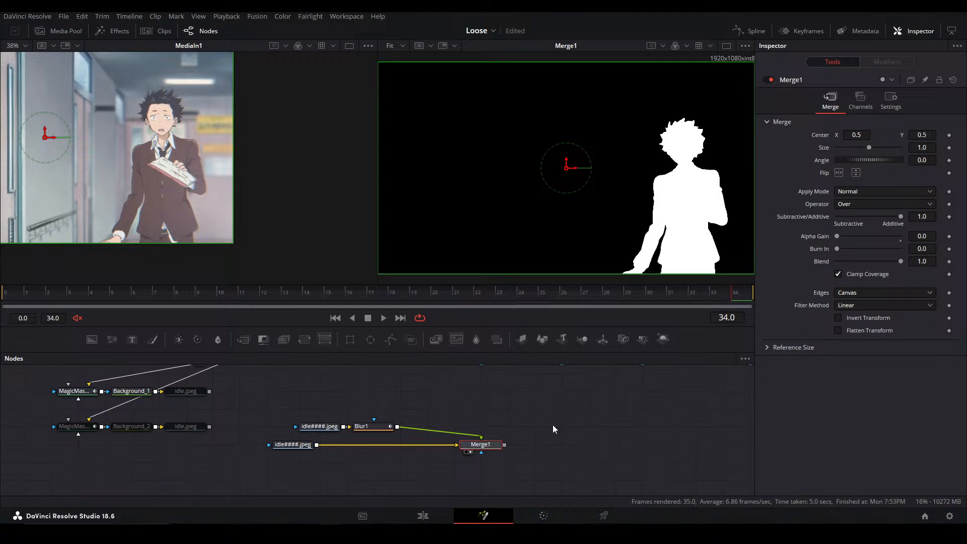
Check the girl's blurred matte at frame 10, and set the Alpha Gain of the Merge combining both mattes to 0
click(372, 426)
key(2)
click(218, 294)
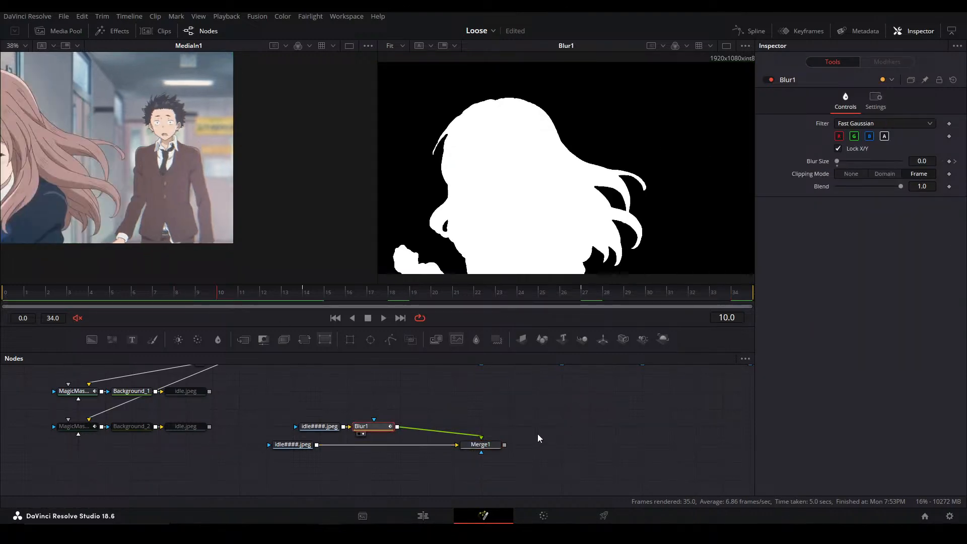
click(496, 444)
key(2)
drag(902, 236, 836, 237)
Play back the combined matte and inspect at frame 21 where the girl's blurred edge overlaps the boy
key(space)
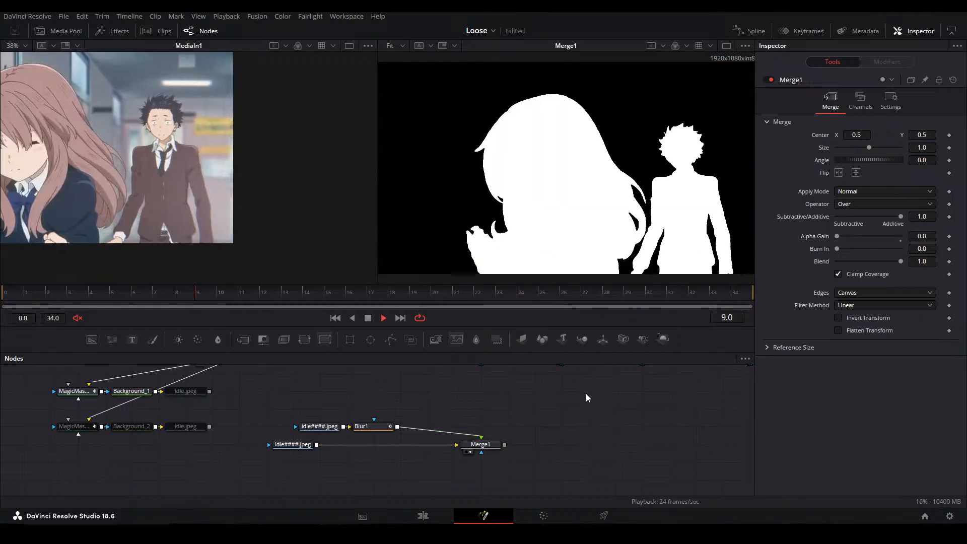
key(space)
scroll(669, 266, up, 5)
drag(627, 276, 603, 208)
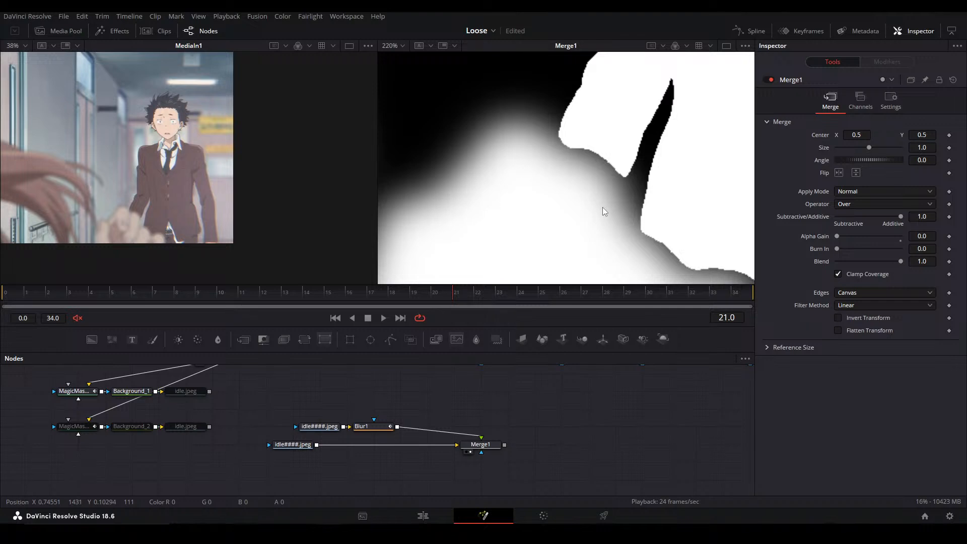
drag(545, 212, 539, 171)
Toggle the girl's blur off and on to compare the matte edges at frame 21, and save the project
key(ctrl+f)
click(391, 429)
key(ctrl+p)
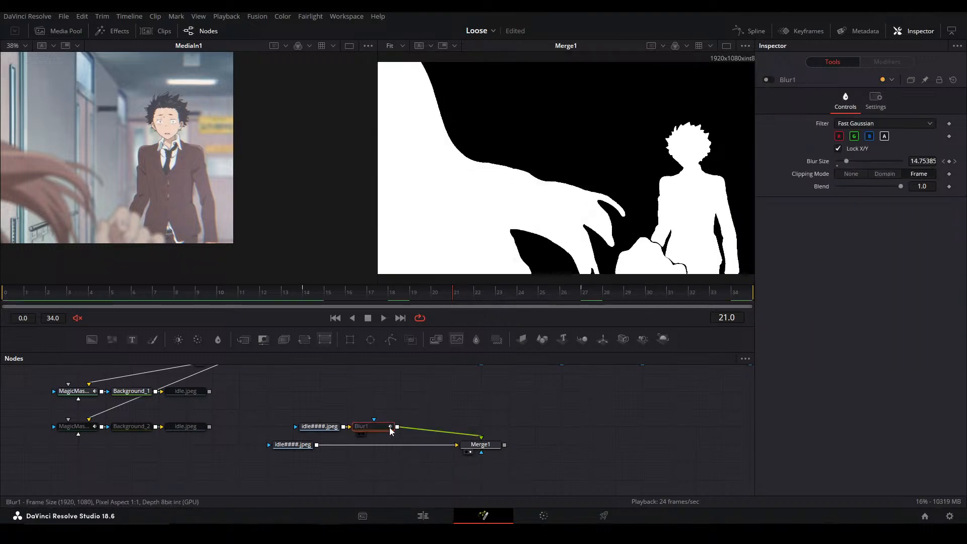
key(ctrl+p)
key(ctrl+p)
key(ctrl+p)
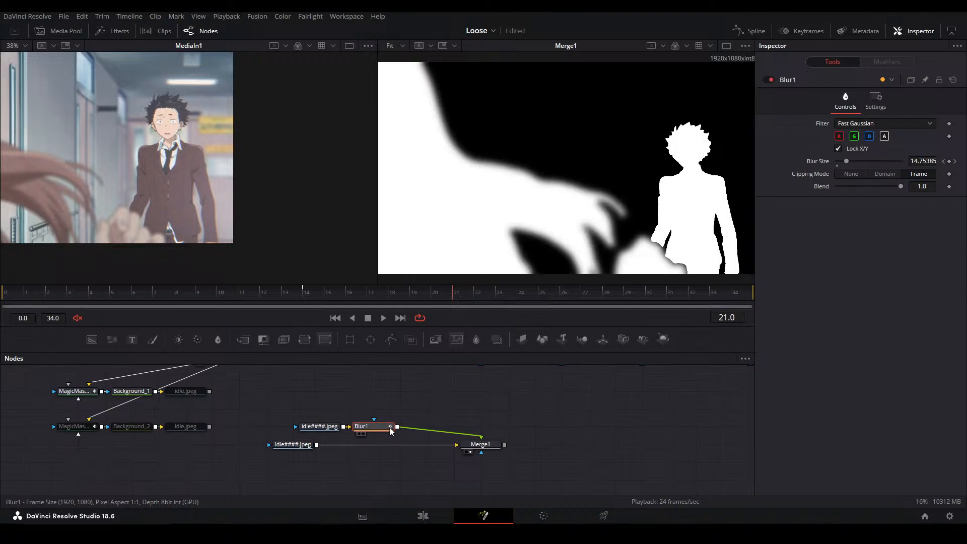
key(ctrl+s)
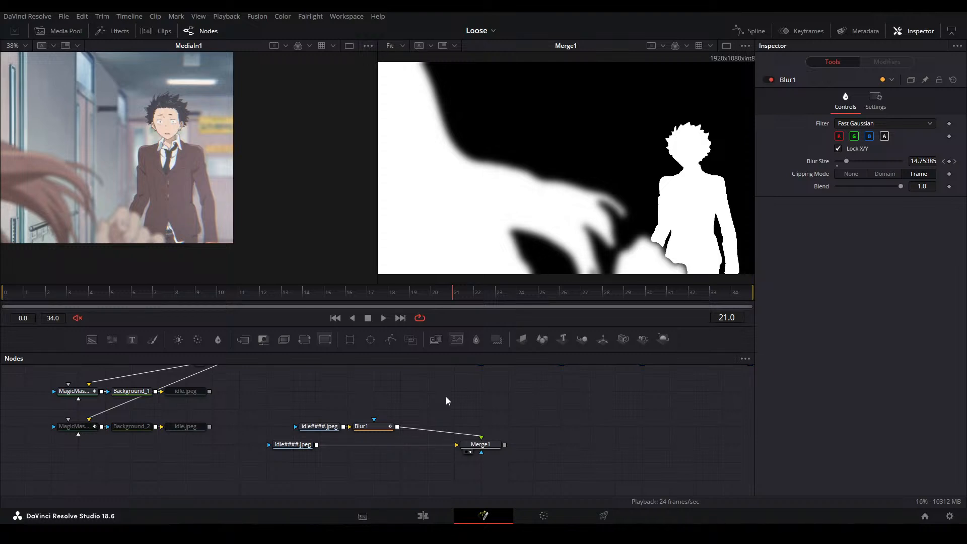
Play back the combined matte beside the original footage, with the footage fitted to the first viewer
key(ctrl+f)
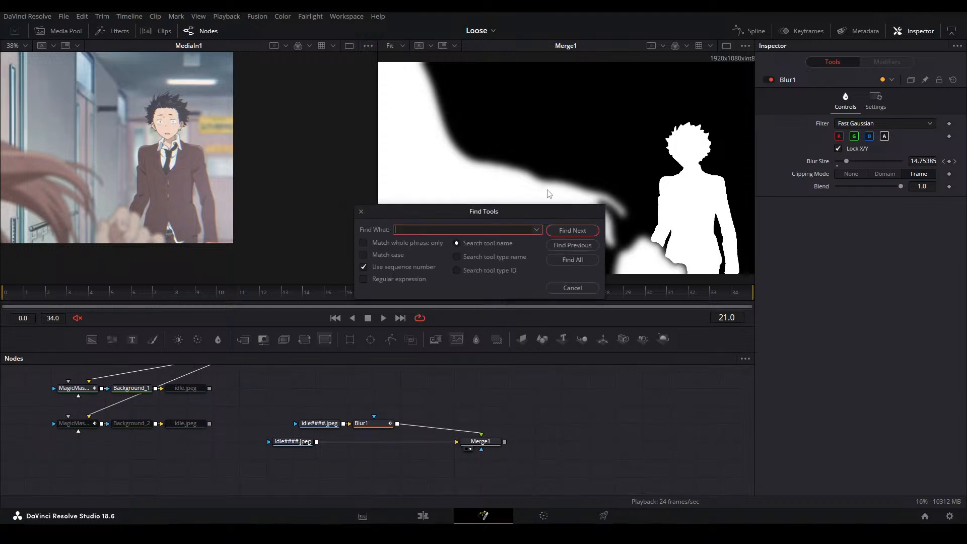
click(572, 285)
key(space)
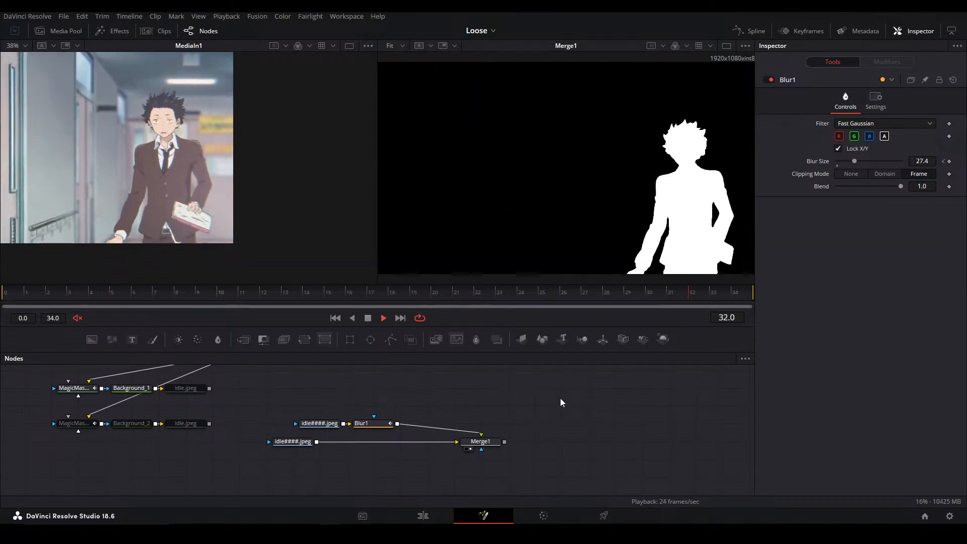
key(space)
click(269, 233)
key(ctrl+f)
key(space)
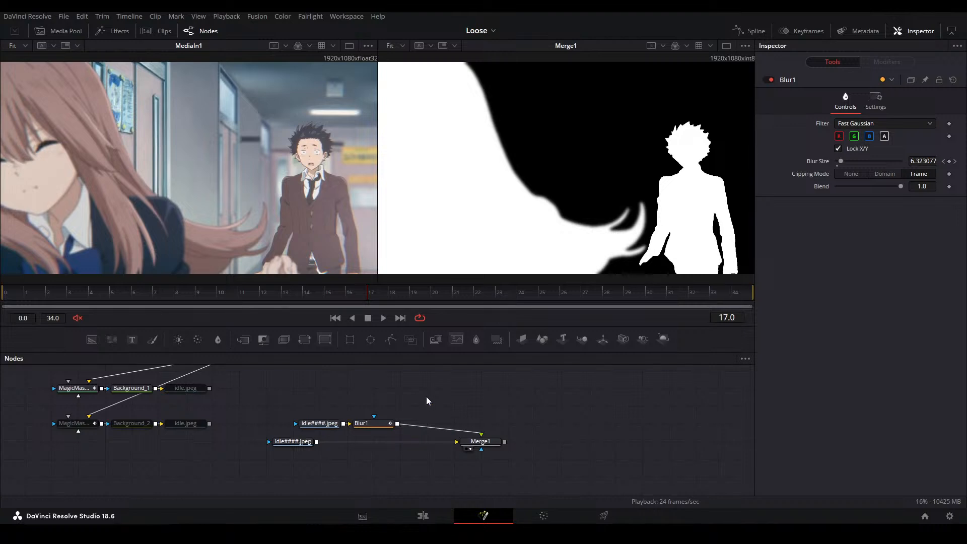
Align the girl's loader and blur with the boy's loader, and add three stacked Wireless Link nodes above the matte Merge
drag(296, 408, 350, 425)
click(403, 398)
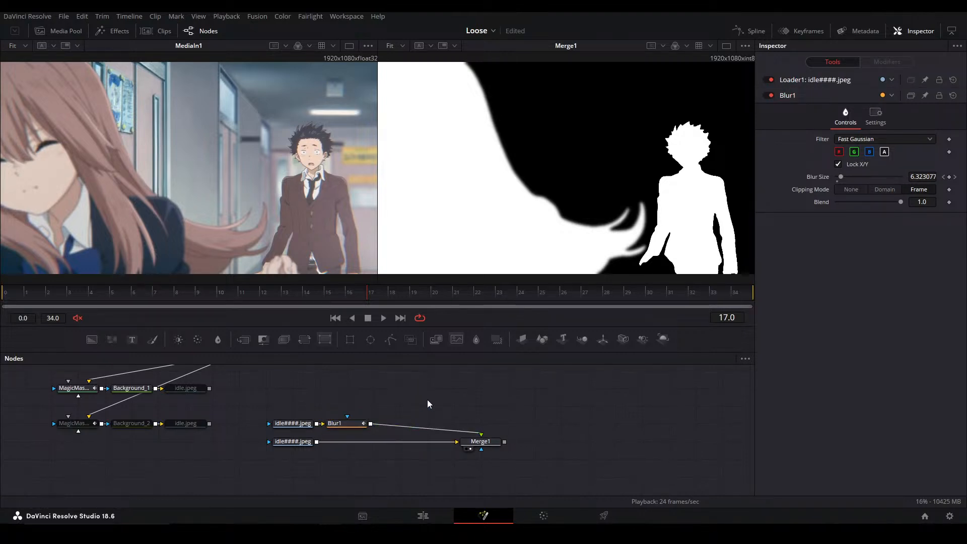
key(shift+space)
text(wirel)
key(Down)
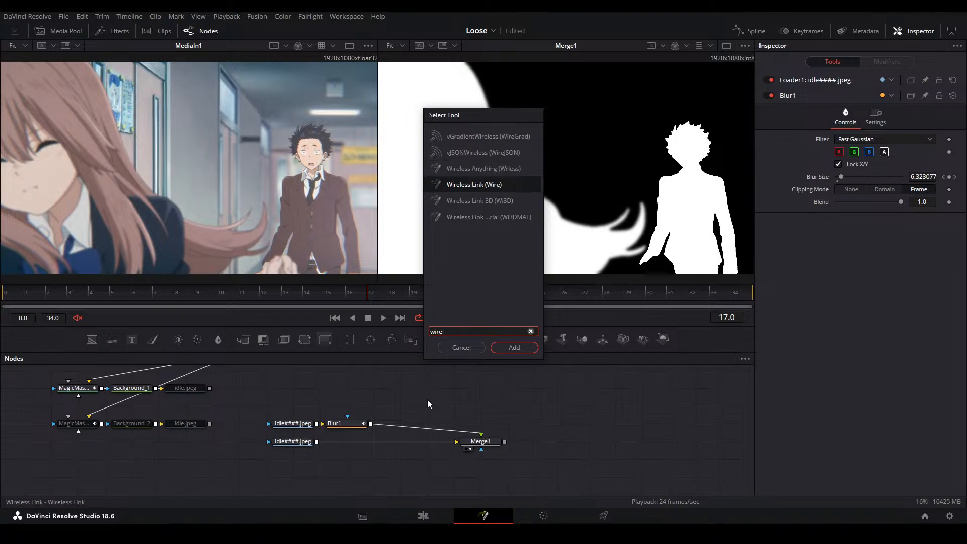
key(Return)
key(ctrl+v)
key(ctrl+v)
drag(400, 406, 508, 387)
click(534, 423)
drag(534, 423, 508, 423)
click(572, 424)
Link the three Wireless Link nodes to Blur1, Loader2 and Merge1 respectively
click(506, 389)
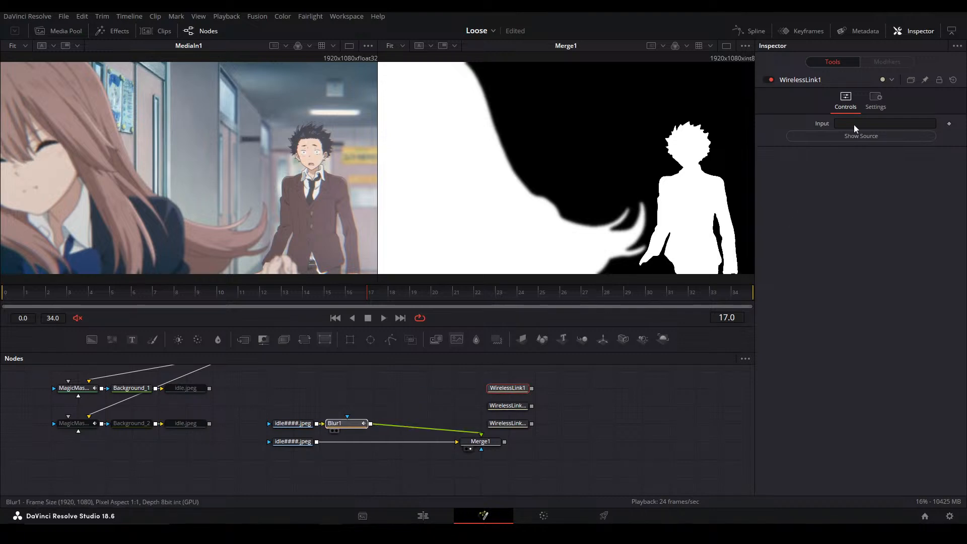
click(508, 405)
drag(295, 444, 884, 123)
click(504, 424)
drag(850, 130, 849, 129)
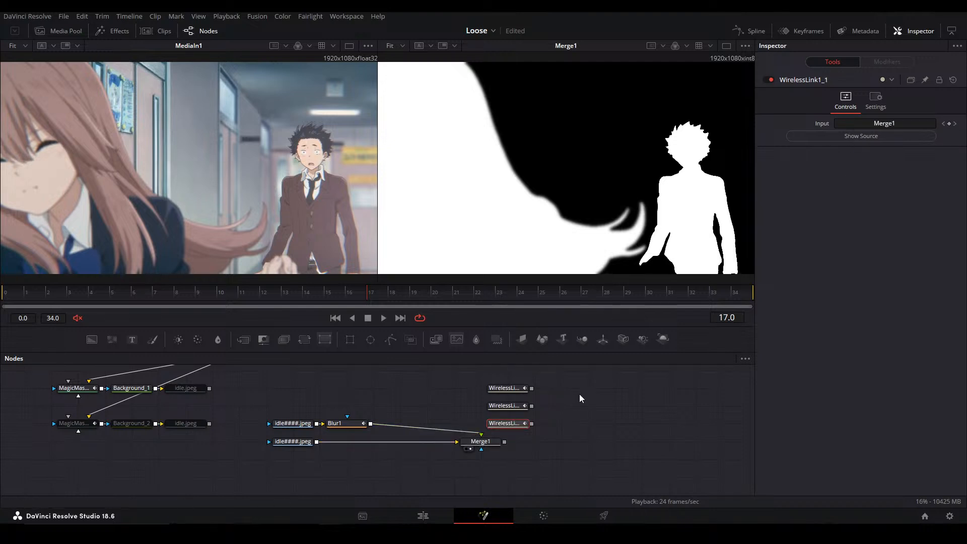
Rename the Wireless Links by their source: Both for Merge1, Boy for Loader2 and Girl for Blur1
key(F2)
text(Both)
key(Return)
click(511, 407)
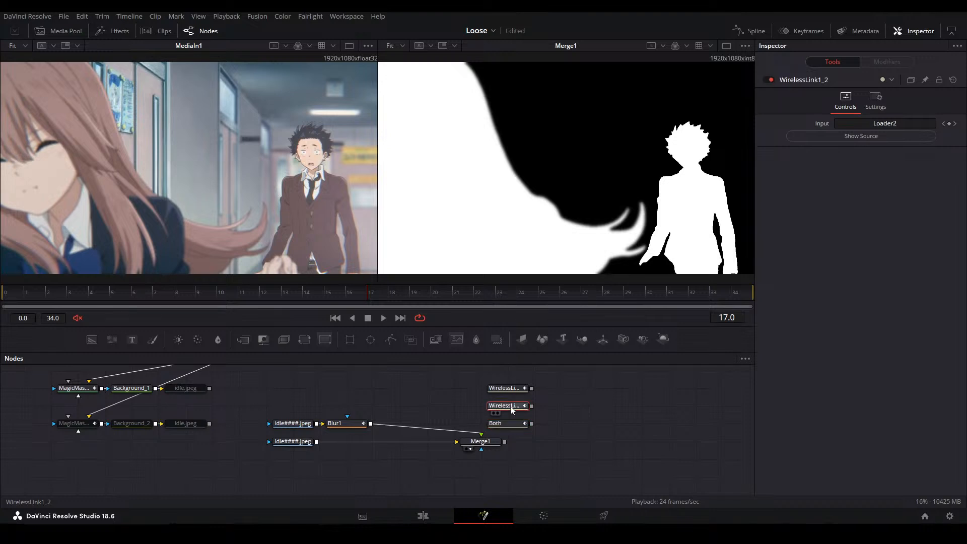
key(F2)
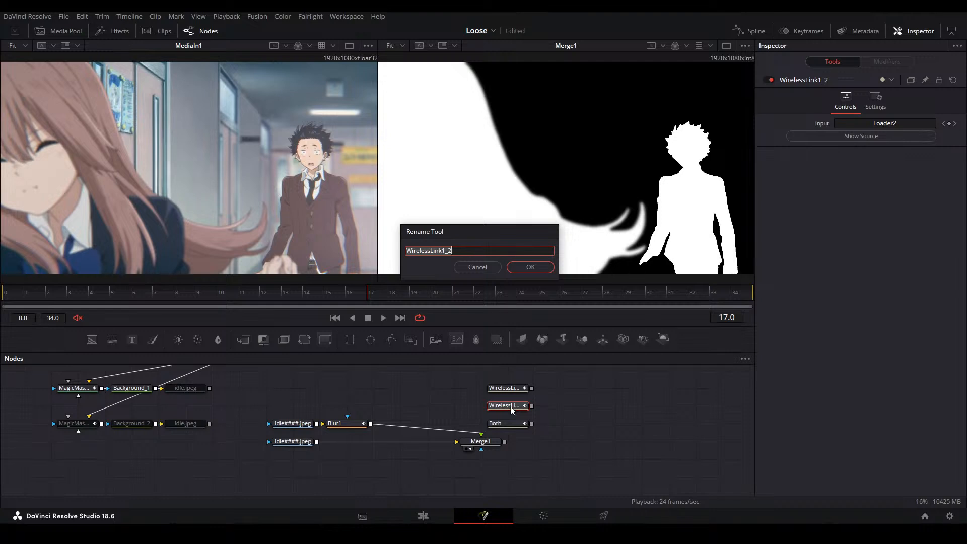
key(BackSpace)
text(Boy)
key(Return)
click(505, 389)
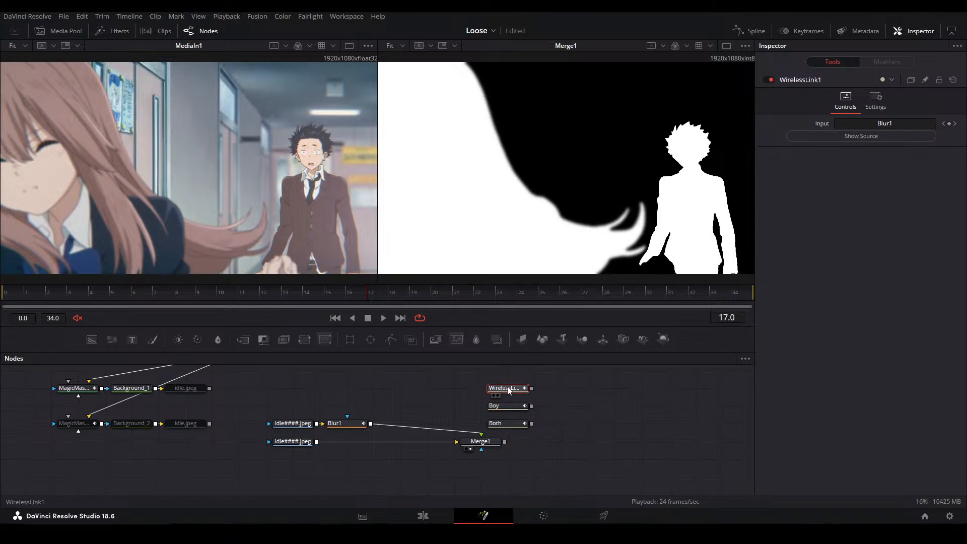
key(F2)
text(Girl)
key(Return)
Place the matte nodes and wireless links below MediaIn1, and shift the downstream effect nodes away to open up space
scroll(535, 436, up, 1)
scroll(535, 436, down, 2)
drag(368, 449, 302, 424)
drag(298, 425, 639, 439)
drag(523, 431, 436, 370)
drag(453, 442, 148, 428)
drag(297, 405, 734, 382)
drag(524, 432, 702, 433)
click(701, 430)
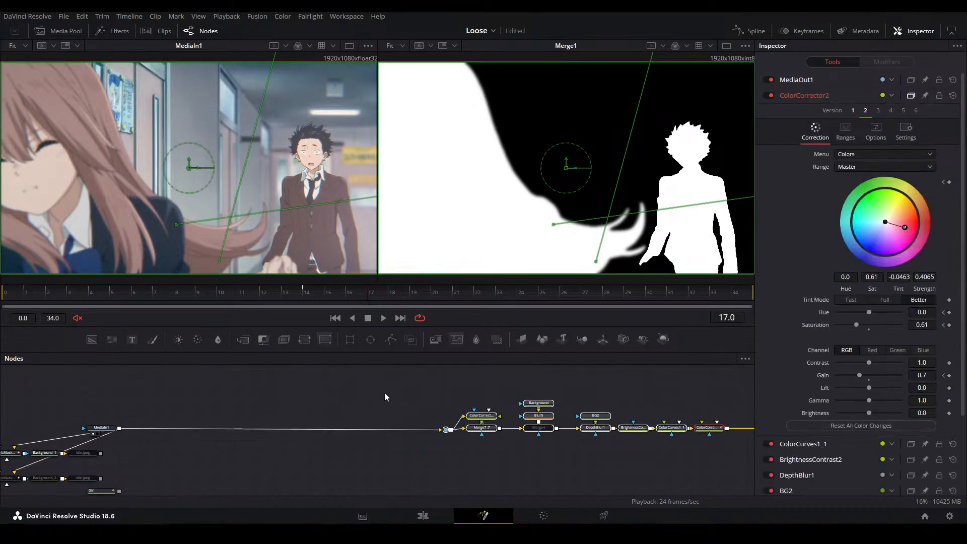
click(350, 460)
drag(349, 459, 406, 437)
Show the Girl link in the second viewer and play back its matte
click(234, 435)
key(2)
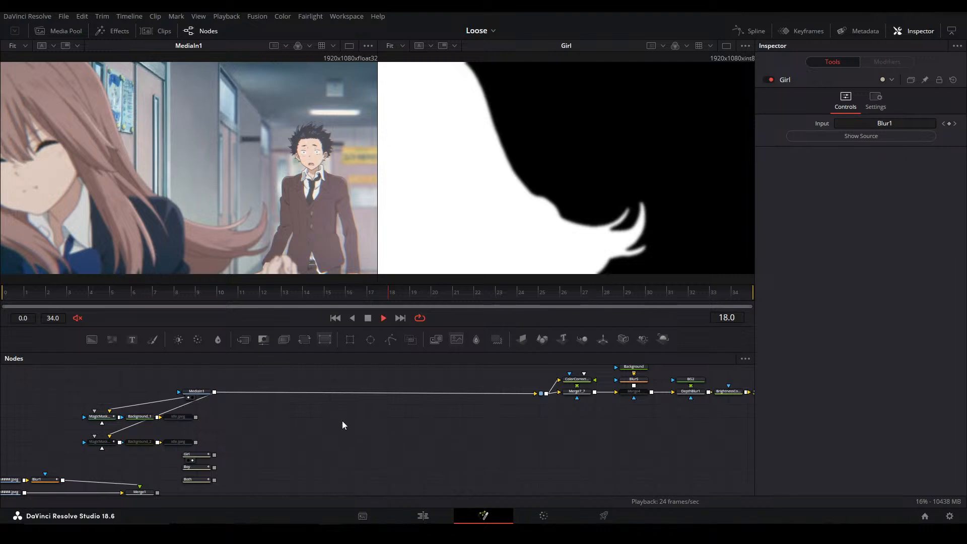
key(space)
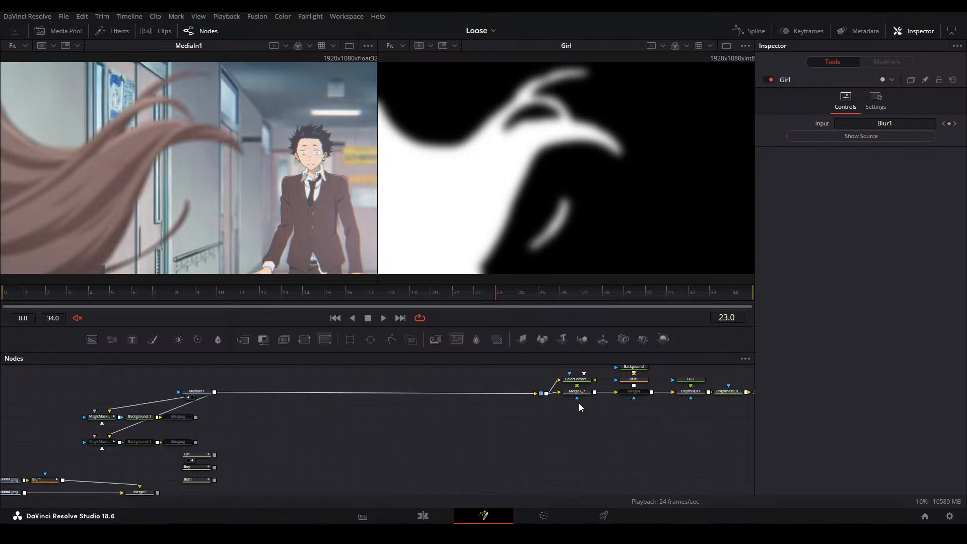
Move the effect chain from the pipe router through MediaOut1 farther from MediaIn1
drag(423, 428, 254, 449)
drag(332, 460, 689, 381)
drag(672, 415, 710, 415)
drag(526, 445, 698, 444)
click(427, 451)
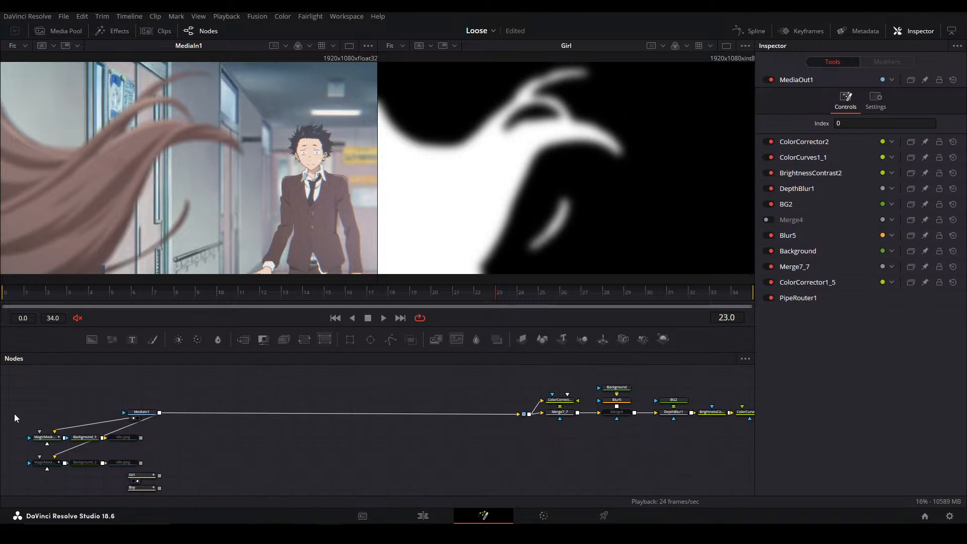
Add a Merge node and place it unconnected below the line running from MediaIn1 to the effect chain
drag(329, 440, 336, 413)
key(m)
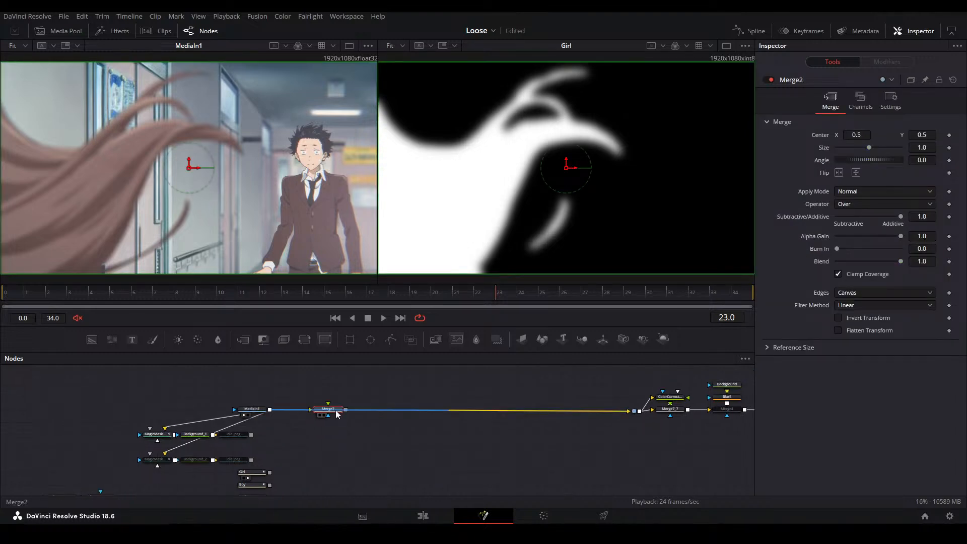
scroll(324, 400, up, 2)
key(shift+space)
text(wirel)
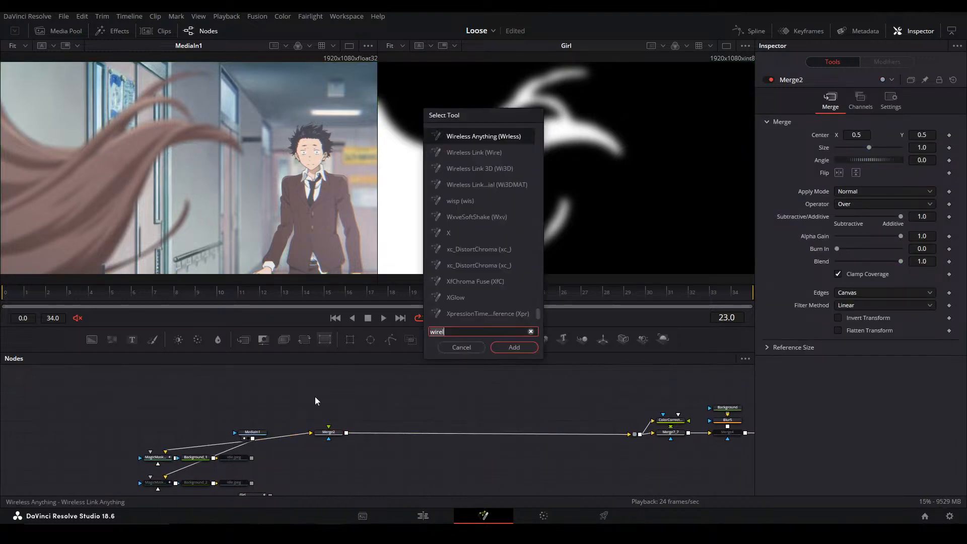
click(463, 348)
click(329, 434)
drag(358, 443, 426, 458)
drag(275, 453, 302, 418)
scroll(303, 418, up, 2)
Add a Clean Plate node between the matte nodes and Merge2, and place the Both link beneath it
click(353, 421)
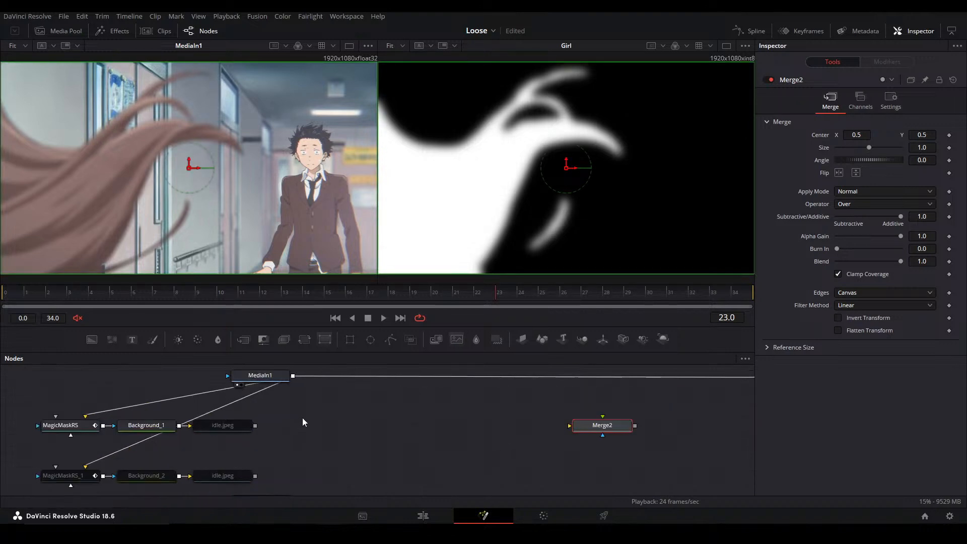
key(shift+space)
text(clean)
key(Return)
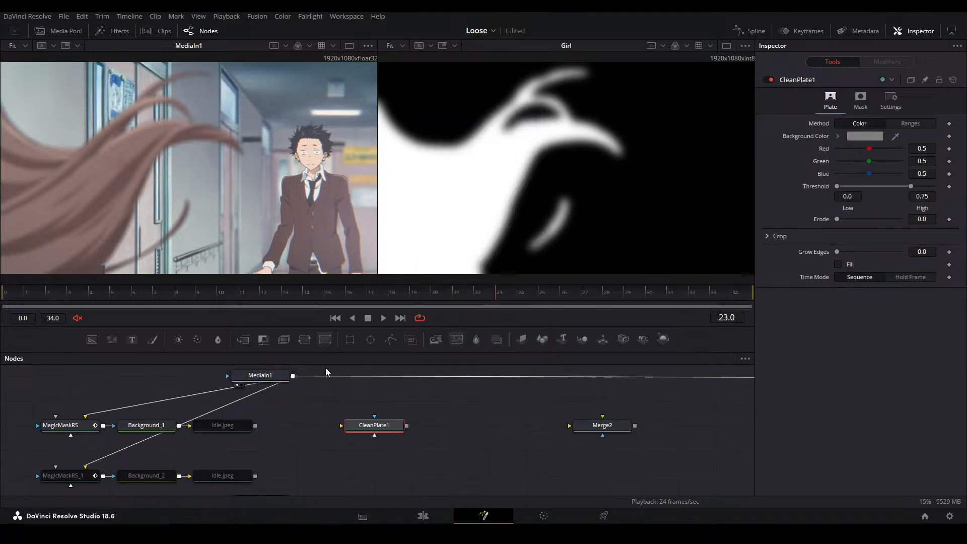
drag(380, 428, 456, 429)
drag(337, 446, 281, 374)
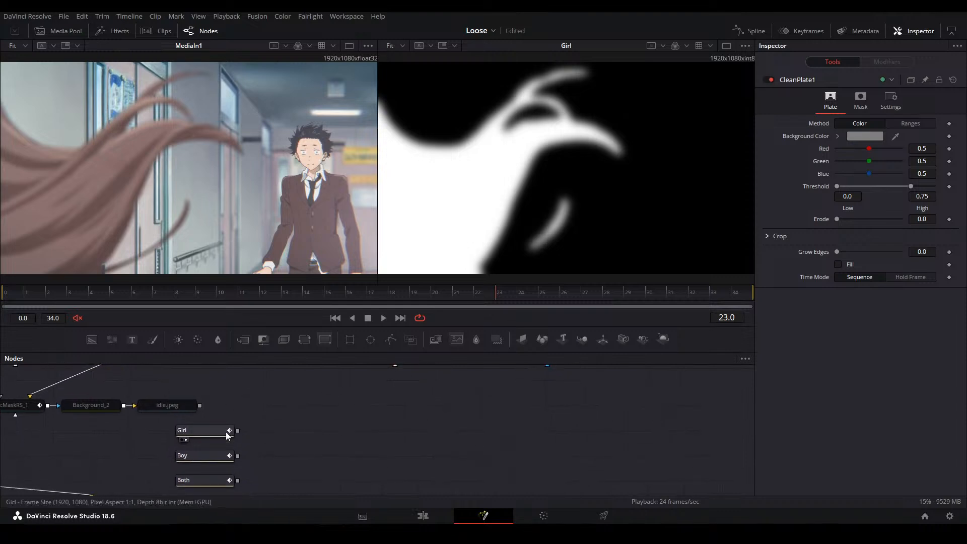
drag(204, 480, 394, 379)
drag(397, 425, 390, 485)
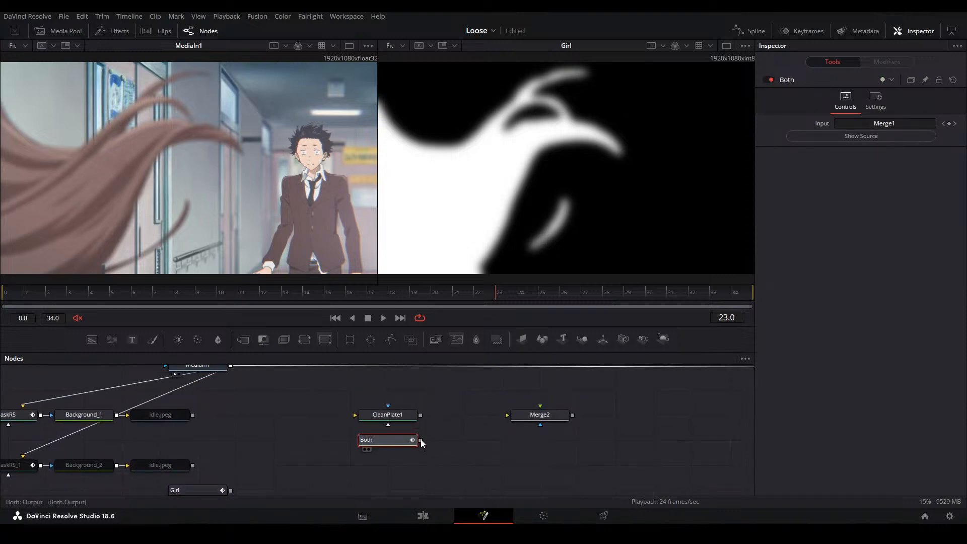
Add a Matte Control node fed by MediaIn1 and connect the Both link to its garbage matte input
drag(234, 419, 293, 437)
drag(264, 339, 337, 414)
drag(290, 384, 325, 434)
drag(480, 459, 328, 437)
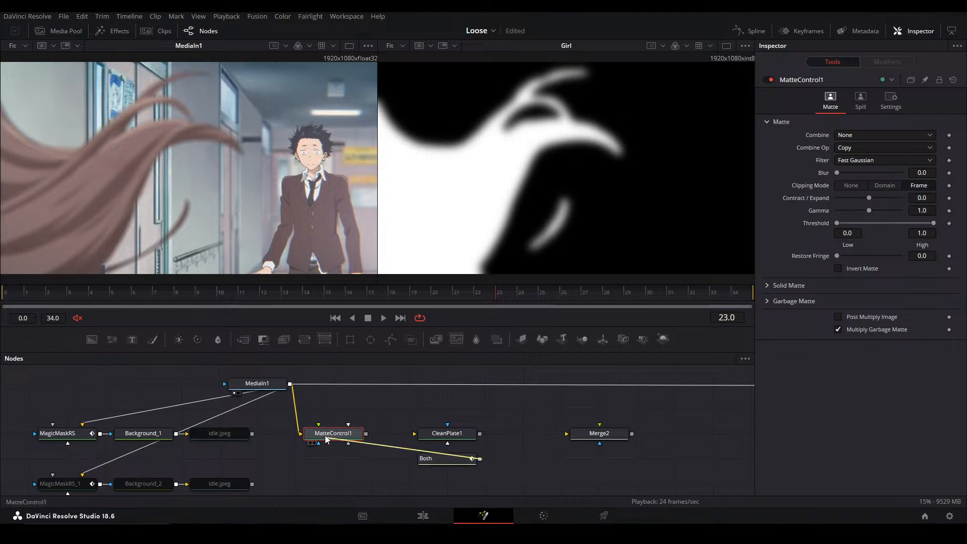
click(370, 464)
Set the garbage matte channel of MatteControl1 to Luminance with Invert enabled
click(793, 301)
click(860, 346)
click(866, 412)
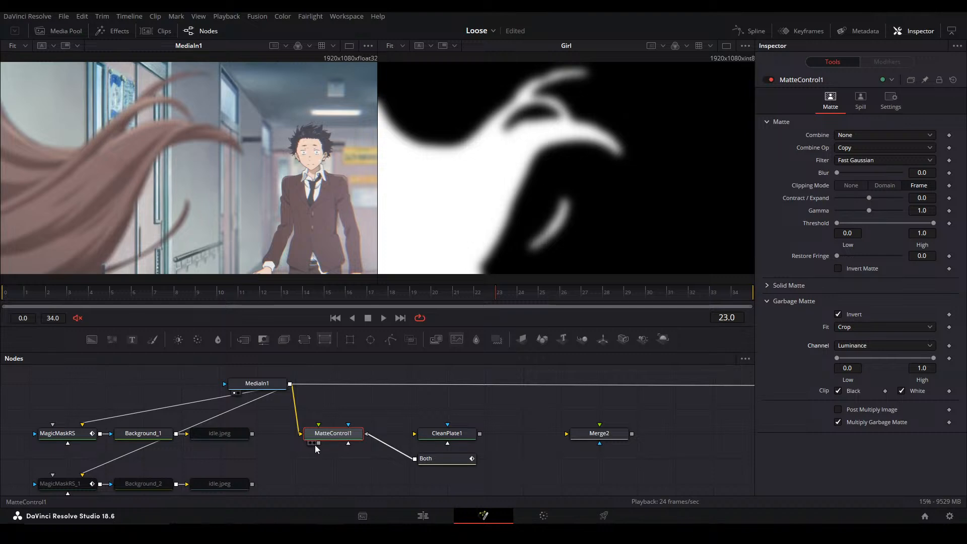
Feed MatteControl1 into CleanPlate1 and connect the Both link to CleanPlate1's garbage matte input
drag(398, 447, 455, 436)
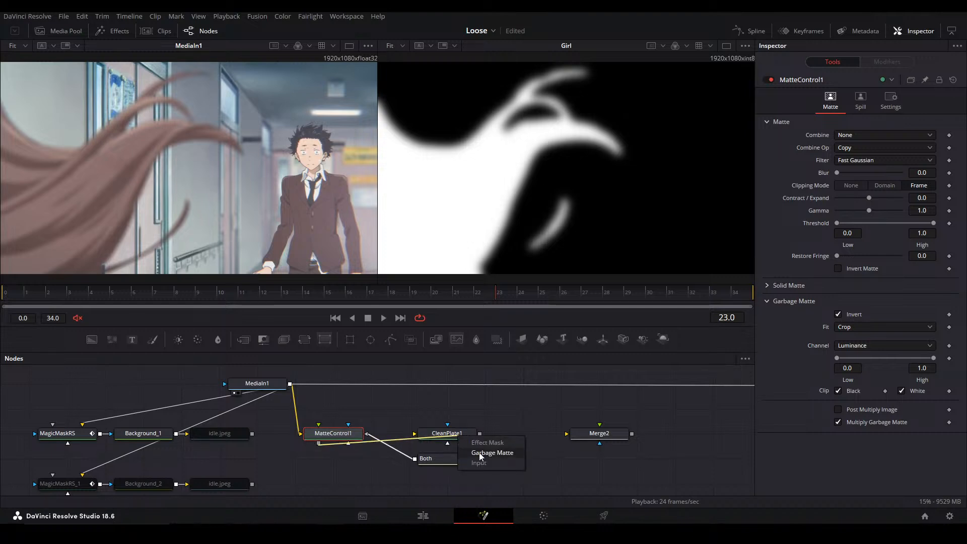
click(480, 464)
drag(415, 459, 435, 436)
click(458, 452)
Set CleanPlate1's garbage matte to the Luminance channel without inversion and show the node in the second viewer
click(446, 433)
click(861, 99)
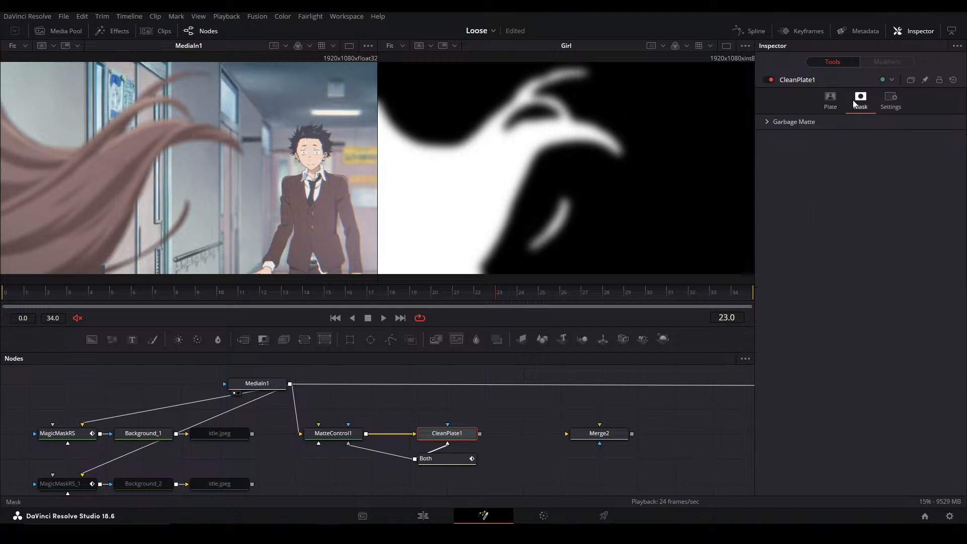
click(794, 122)
click(855, 167)
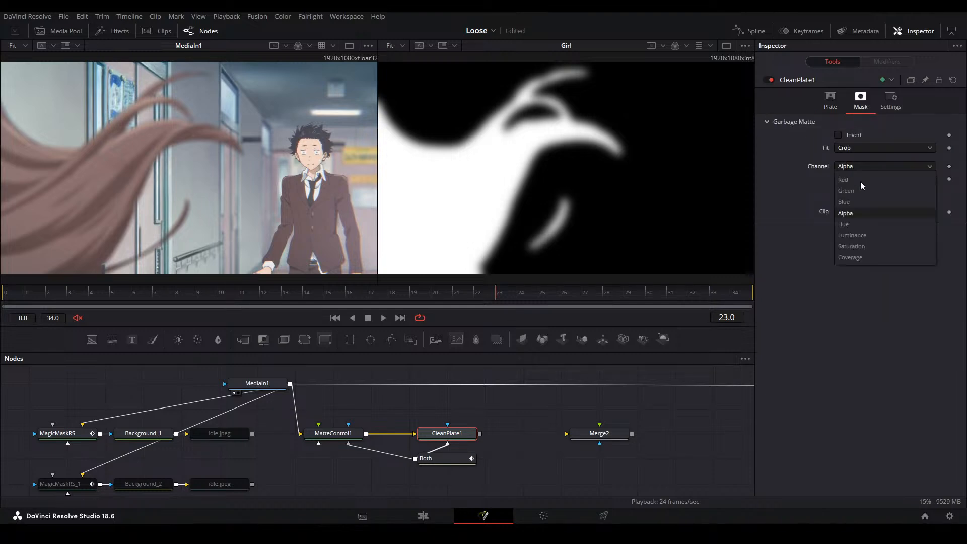
click(852, 235)
click(838, 135)
key(2)
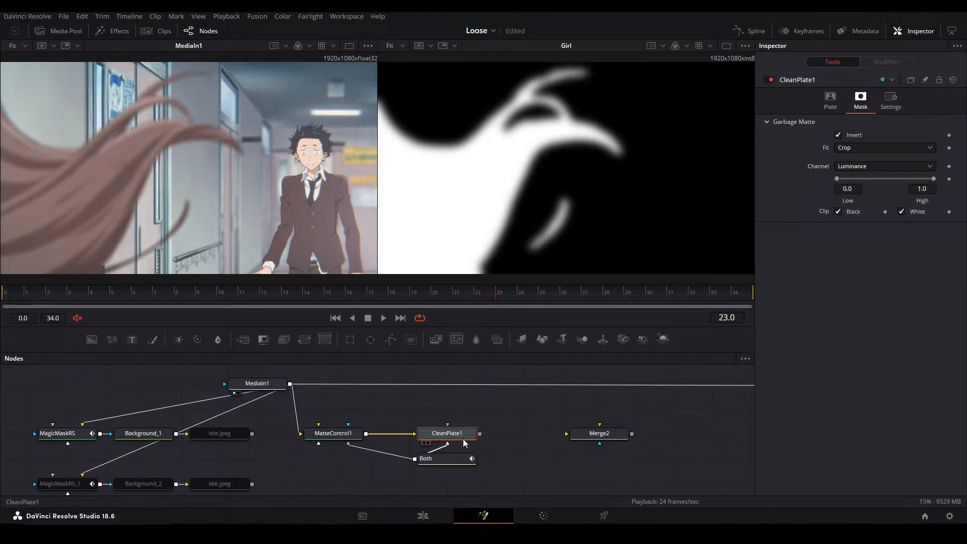
click(838, 132)
click(830, 100)
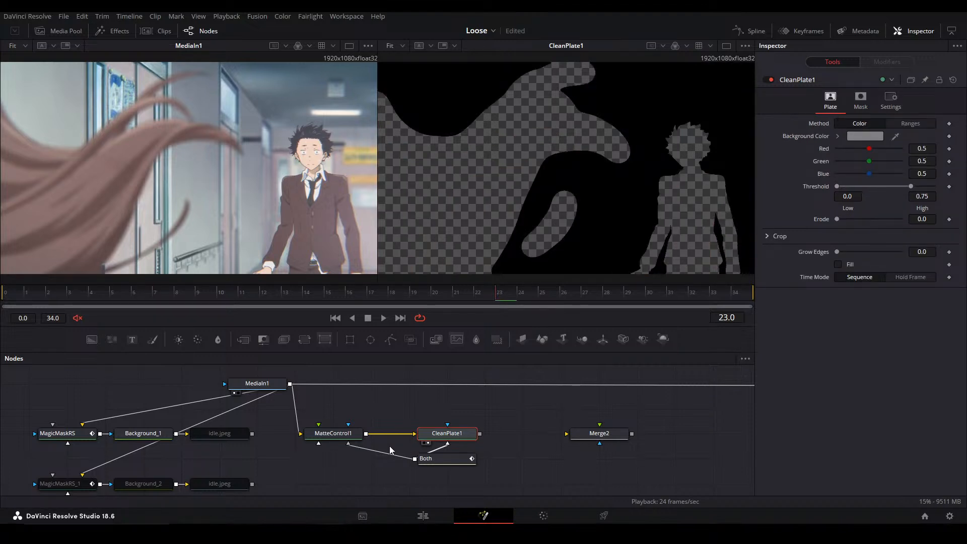
Turn off the garbage matte inversion on MatteControl1 and show the node in the second viewer
click(399, 435)
drag(288, 379, 448, 439)
click(333, 434)
click(838, 314)
click(838, 314)
key(2)
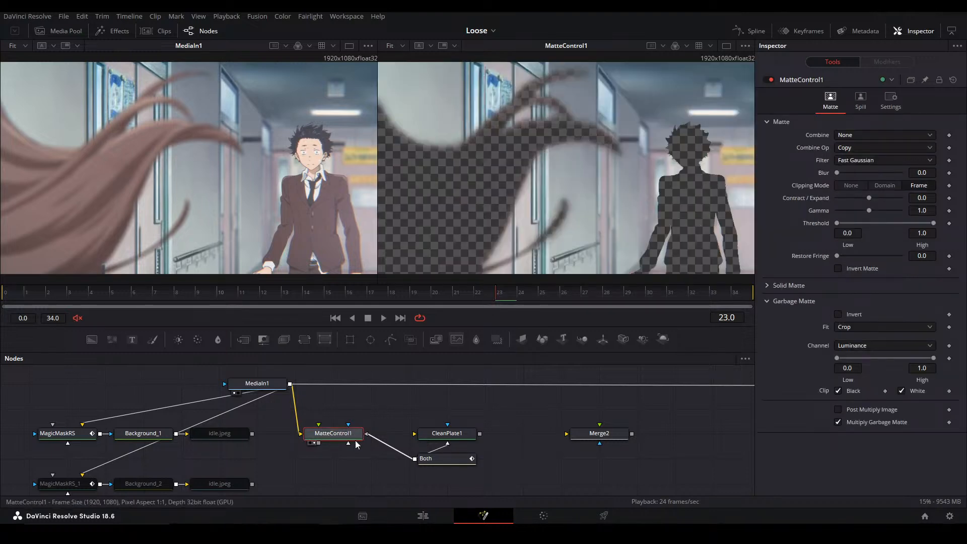
Feed MatteControl1 back into CleanPlate1, and fill the holes with Grow Edges at 0.2 and Fill enabled
drag(366, 434, 448, 436)
click(455, 437)
key(2)
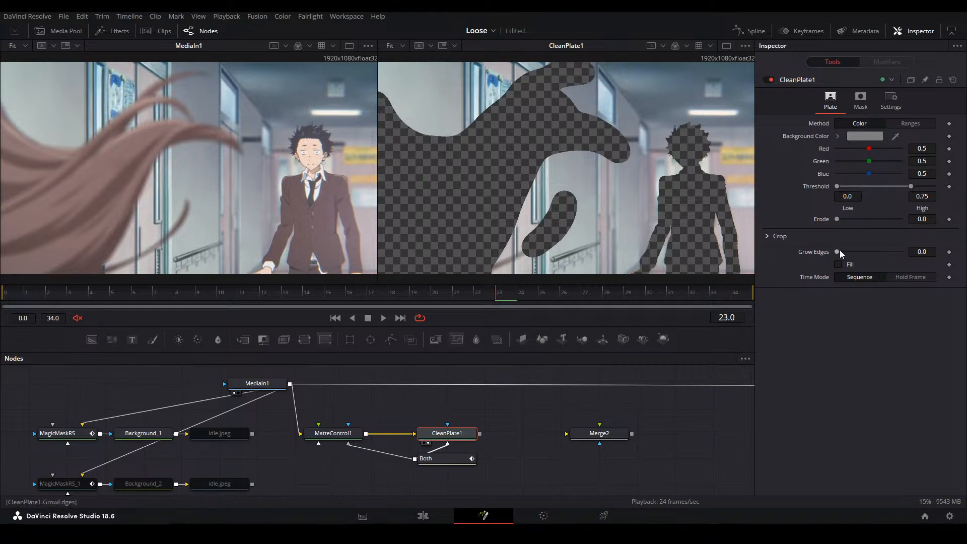
drag(837, 252, 900, 251)
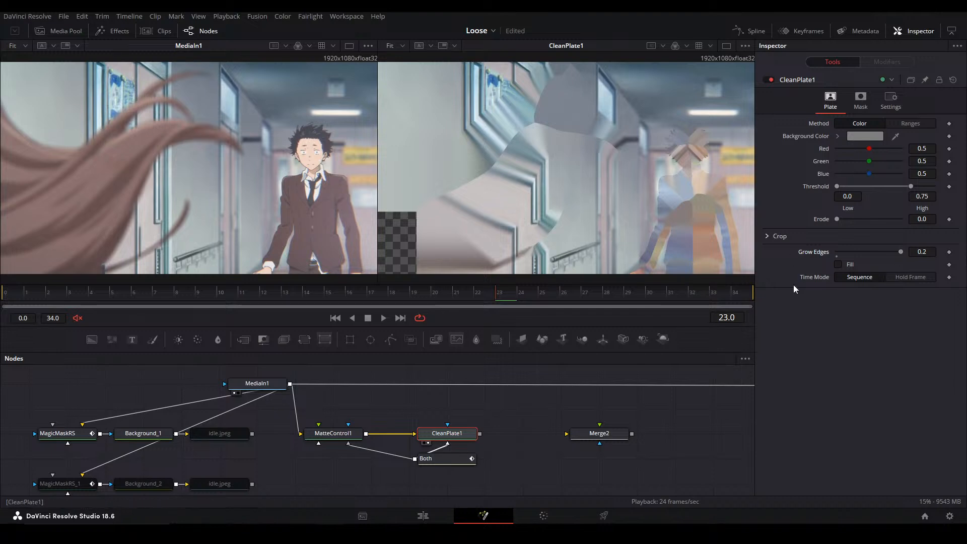
click(838, 264)
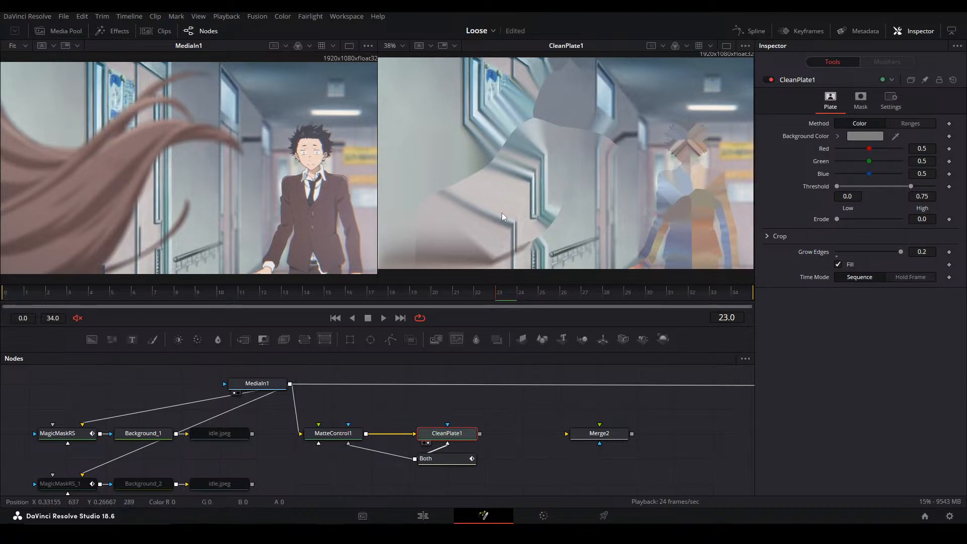
Route the Both link's connections through a pipe router below CleanPlate1 and move Both farther down
drag(438, 458, 424, 416)
drag(365, 434, 418, 412)
alt+click(465, 428)
drag(485, 450, 403, 473)
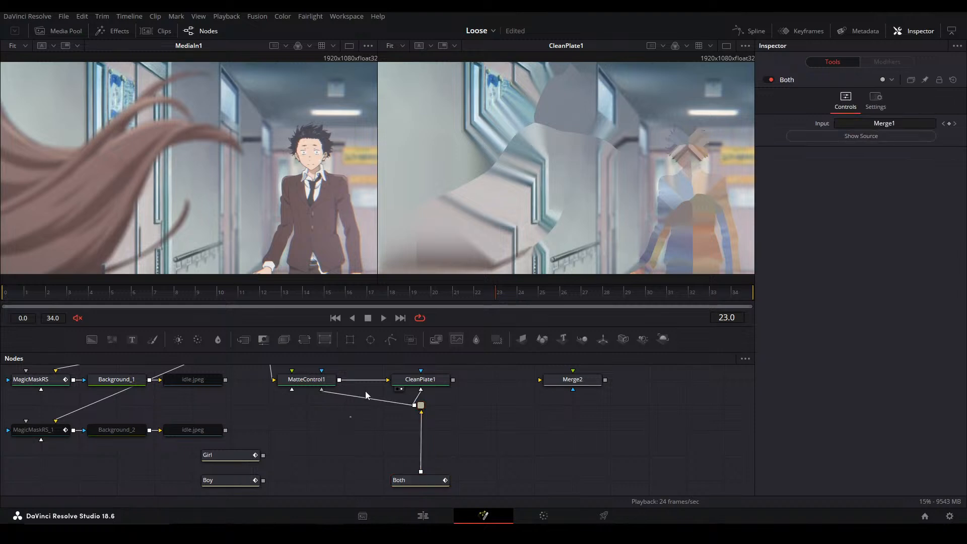
Insert an Erode/Dilate node between Both and the pipe router, with the Circle filter and an amount of 0.00099
click(436, 339)
drag(420, 405, 421, 455)
click(877, 136)
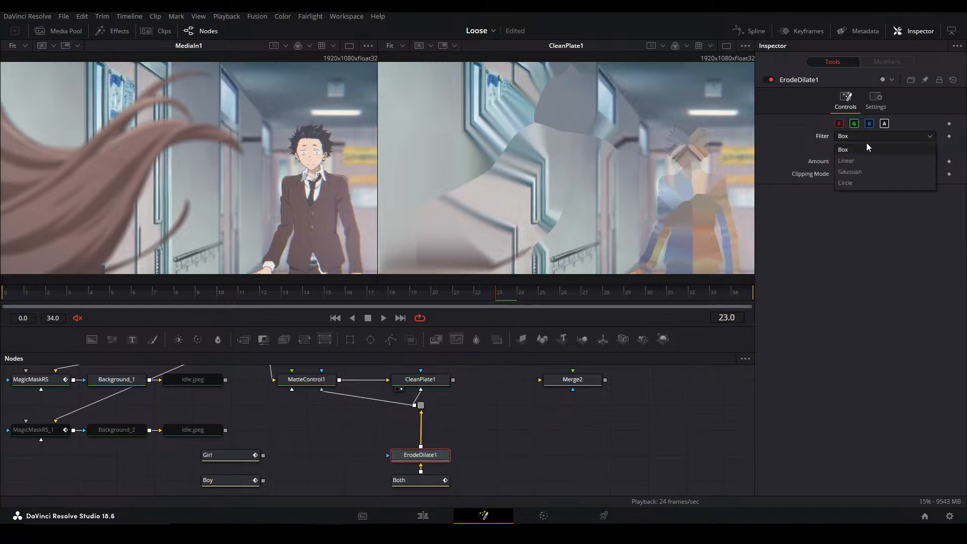
click(867, 187)
mouse_move(914, 161)
mouse_down()
mouse_move(902, 161)
mouse_move(921, 161)
mouse_up()
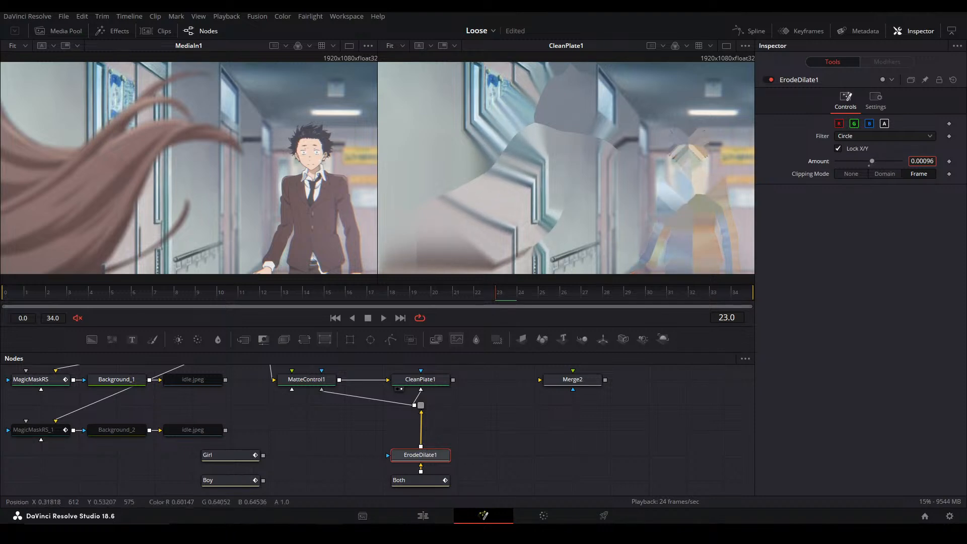
Check the dilated matte and the CleanPlate1 result in the second viewer
key(2)
click(443, 427)
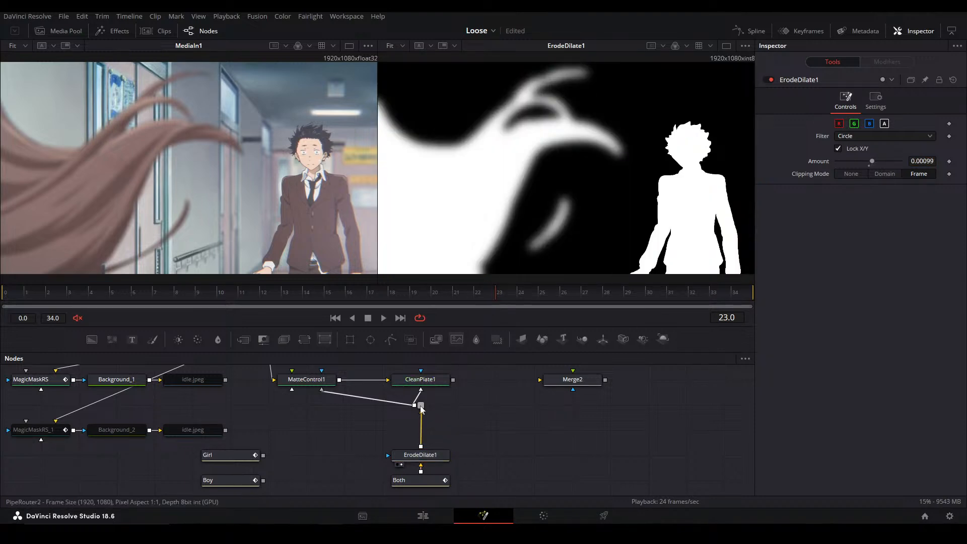
click(420, 379)
key(2)
click(470, 414)
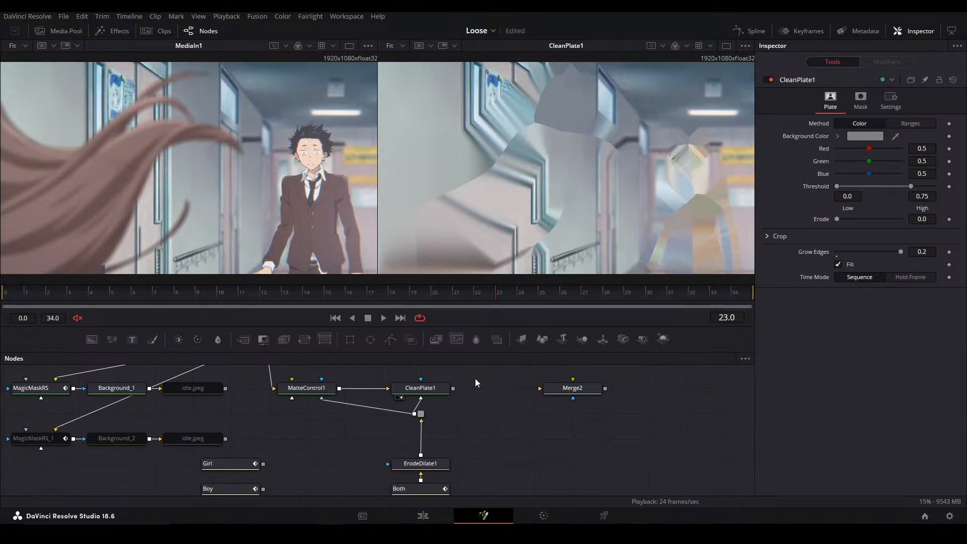
Switch to the Edit page, look over the whole Main alt timeline and play it from the beginning
click(424, 515)
scroll(533, 435, down, 6)
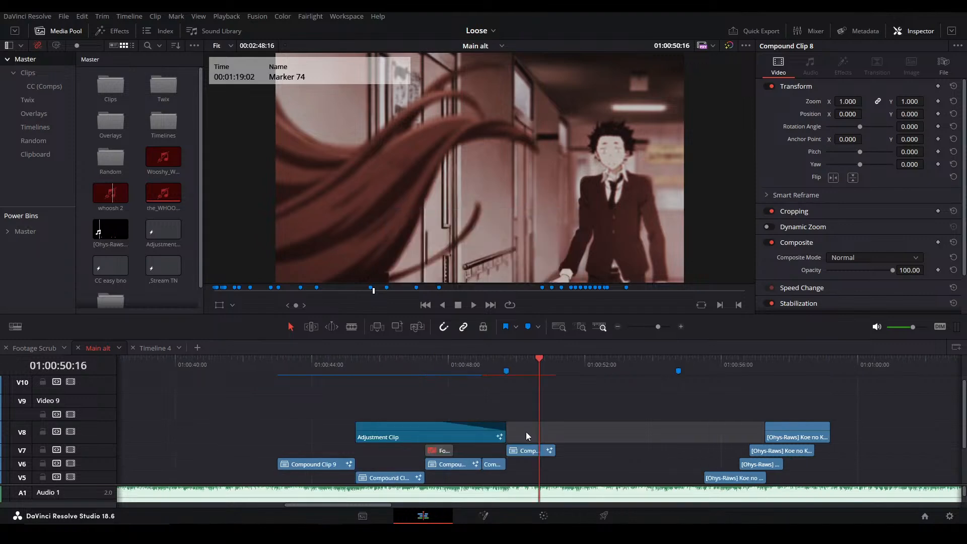
scroll(615, 415, down, 2)
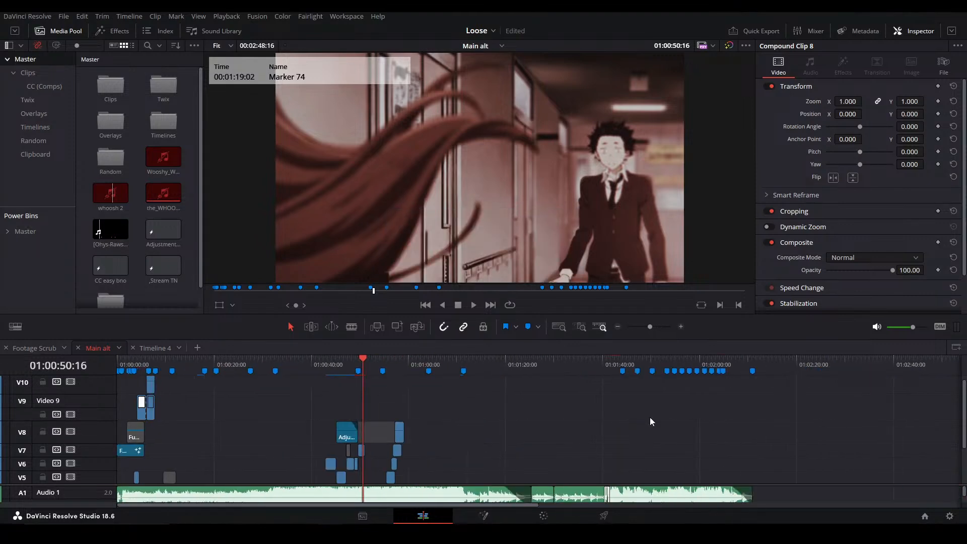
click(751, 358)
scroll(579, 403, down, 3)
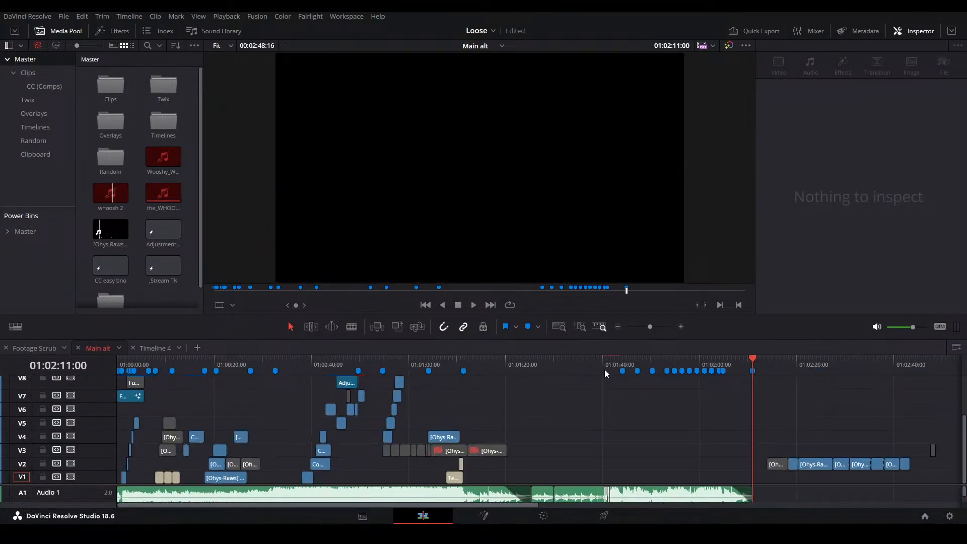
drag(144, 358, 42, 404)
key(space)
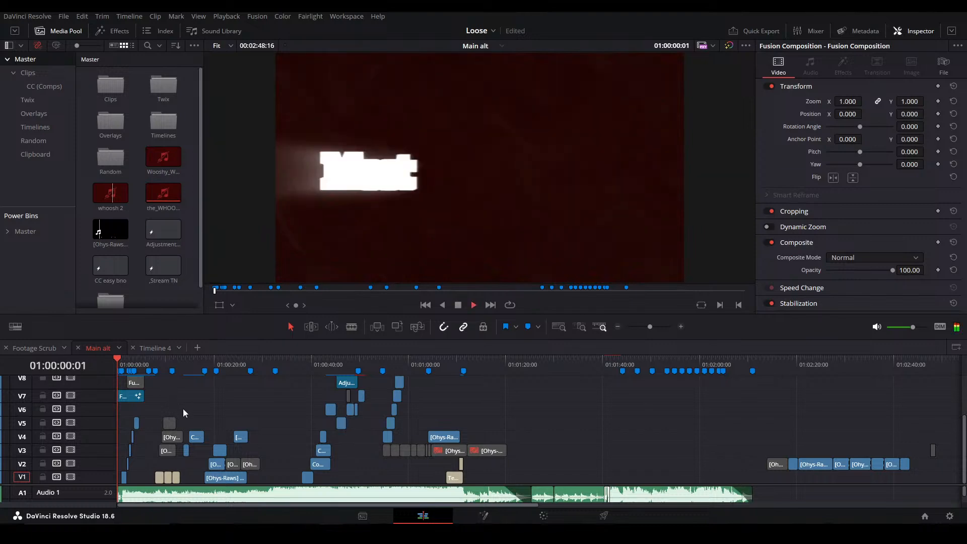
scroll(183, 410, up, 2)
scroll(184, 410, down, 1)
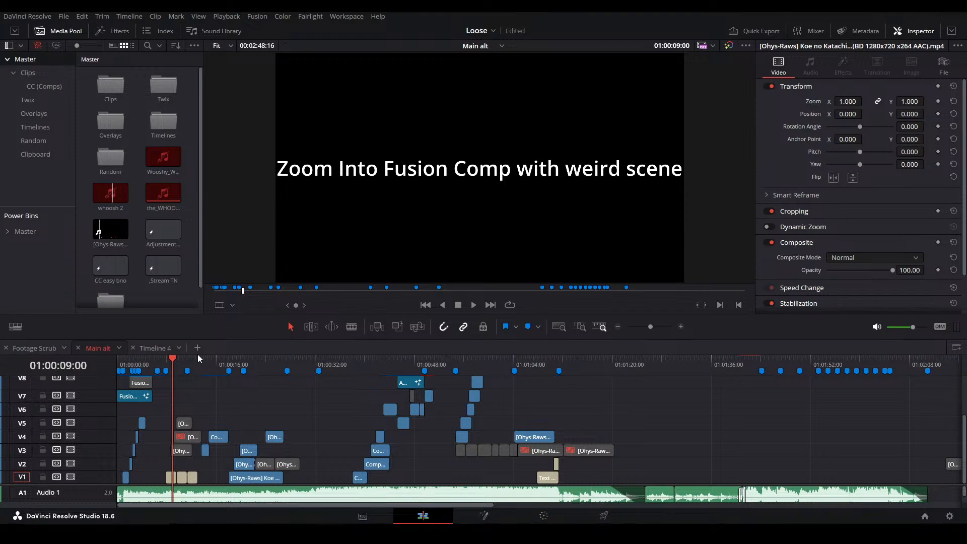
Play back the edit from 01:00:14:23 up to Marker 4 at 01:00:27:12
click(211, 359)
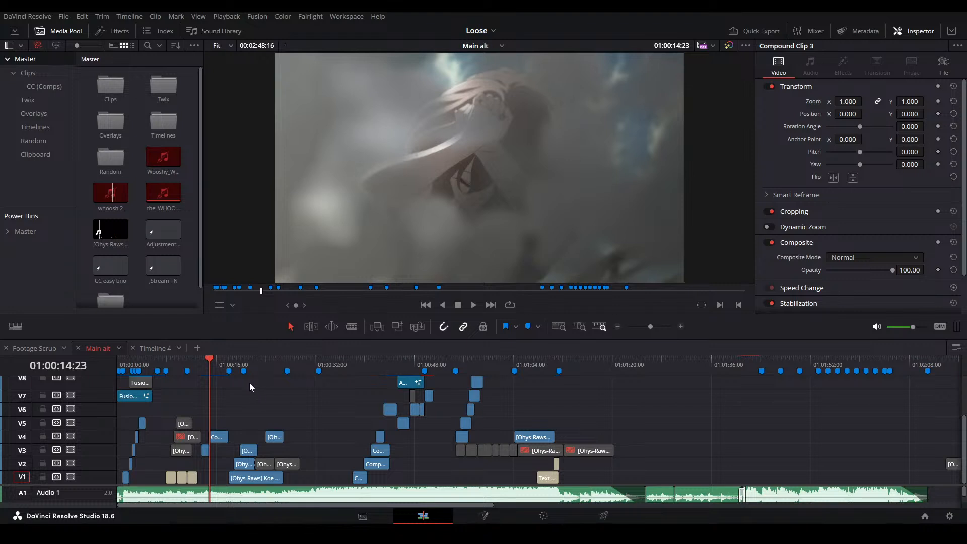
click(286, 397)
key(space)
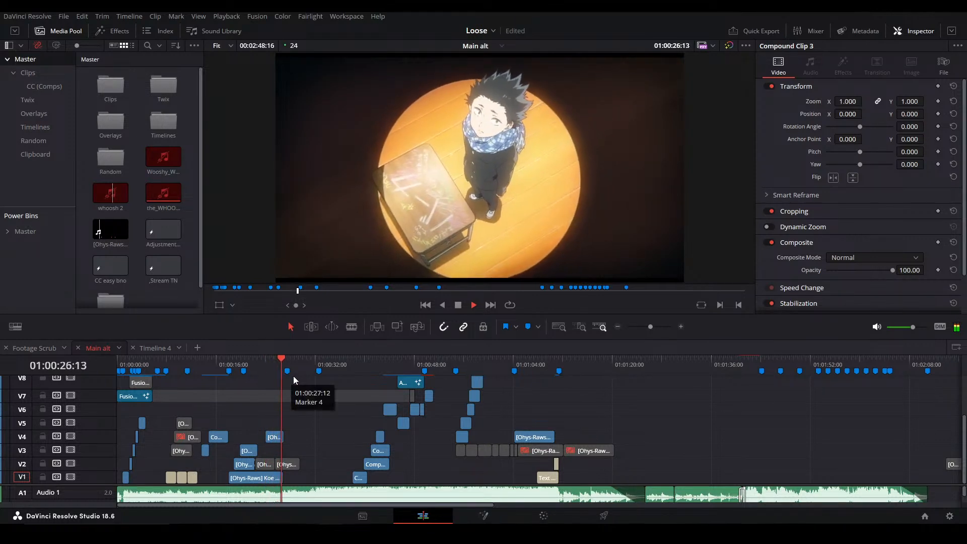
key(space)
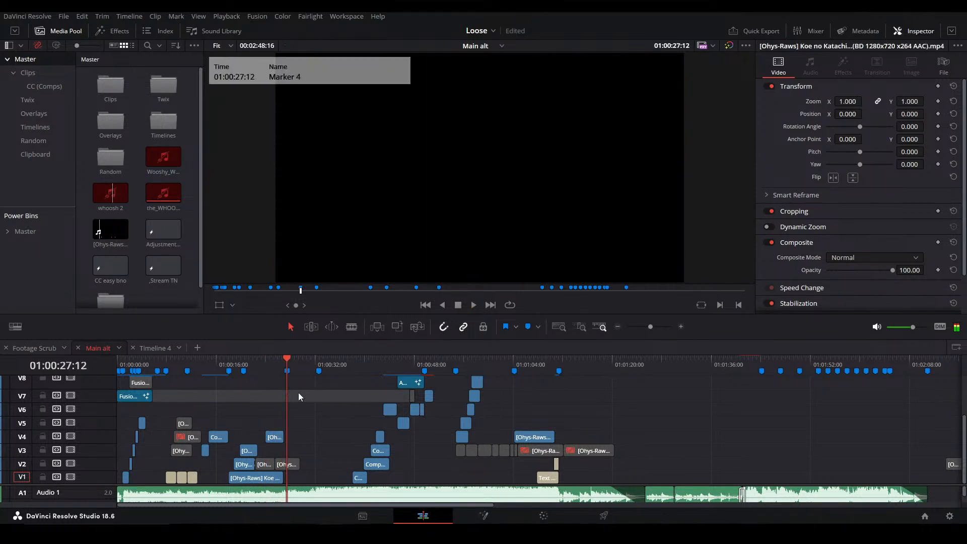
Skip the gap after Marker 4 and play back the shot at about 01:00:38
click(358, 365)
click(351, 363)
key(space)
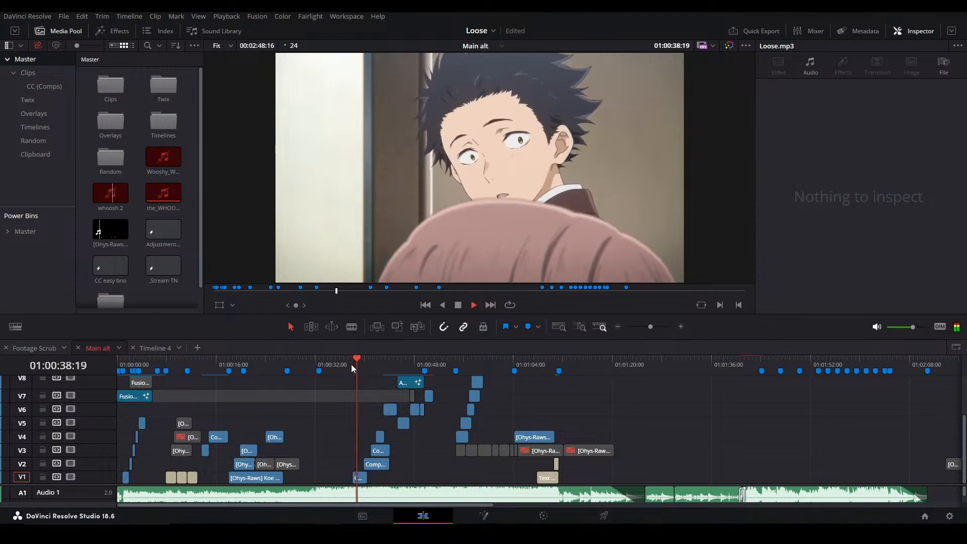
key(space)
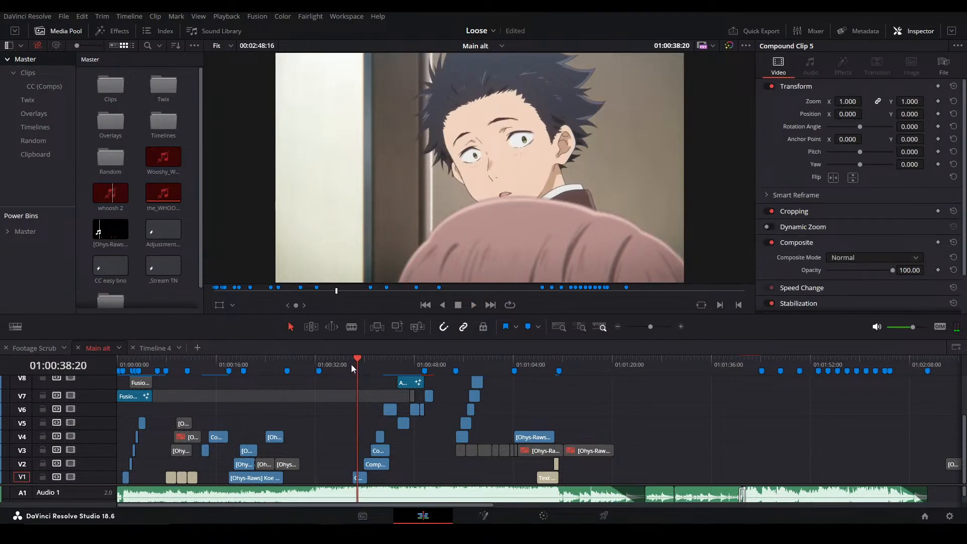
click(434, 441)
click(434, 442)
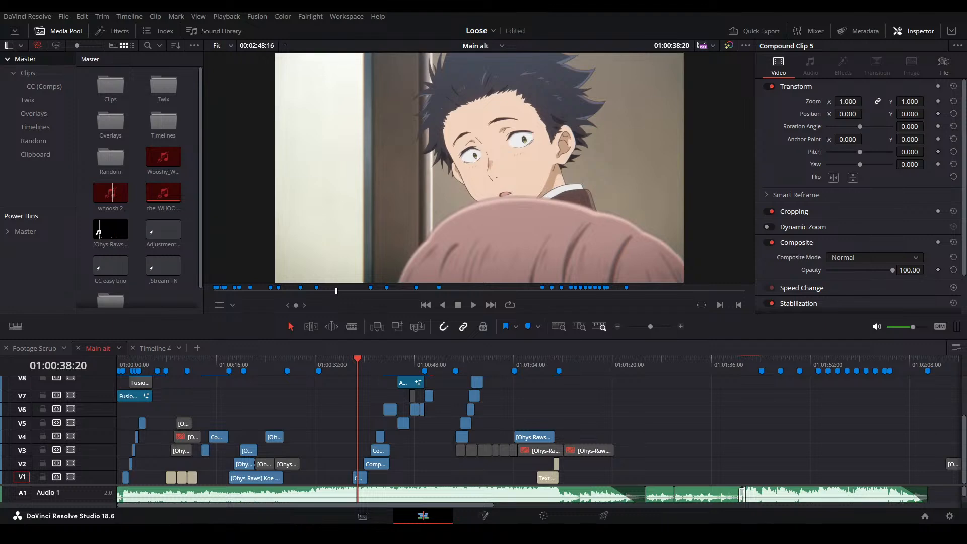
Switch to Discord's beginners guide channel and open the AMV Beginner's Playlist link from its first post
drag(0, 5, 303, 1)
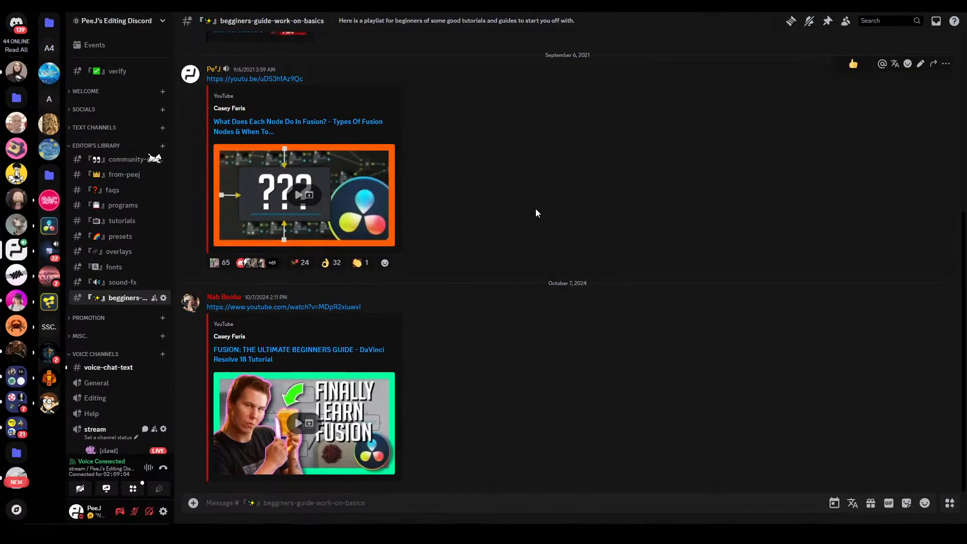
scroll(535, 211, up, 2)
scroll(524, 238, up, 4)
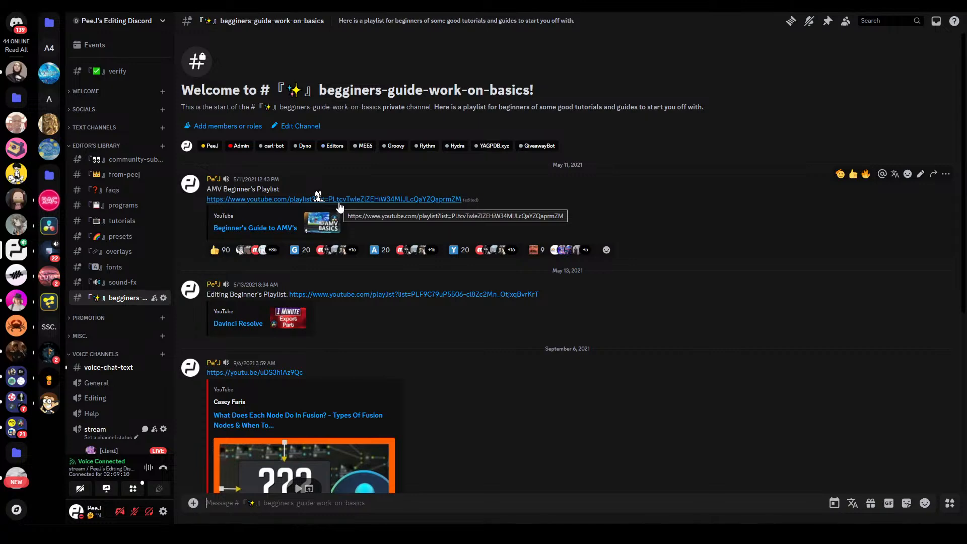
click(317, 198)
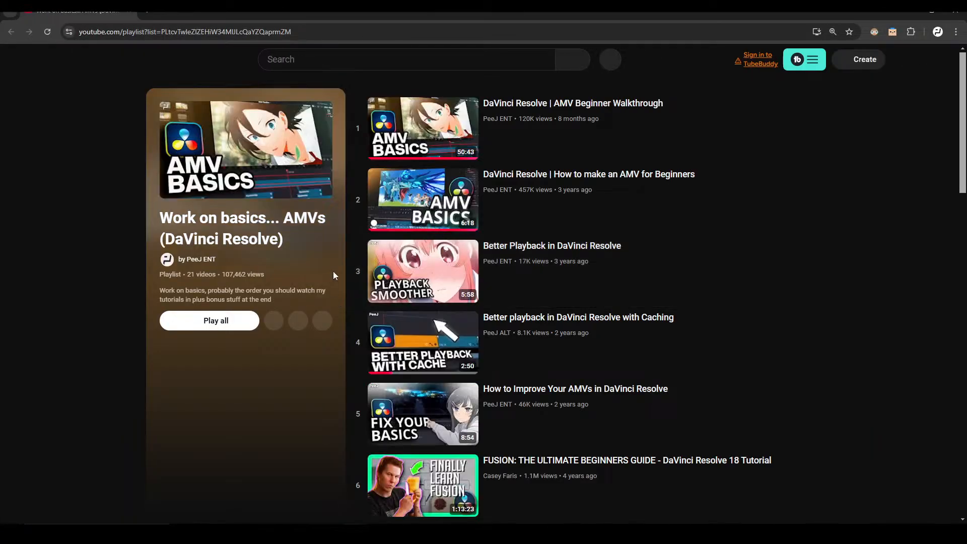
Look through the videos in the "Work on basics... AMVs (DaVinci Resolve)" playlist on YouTube
scroll(444, 242, down, 4)
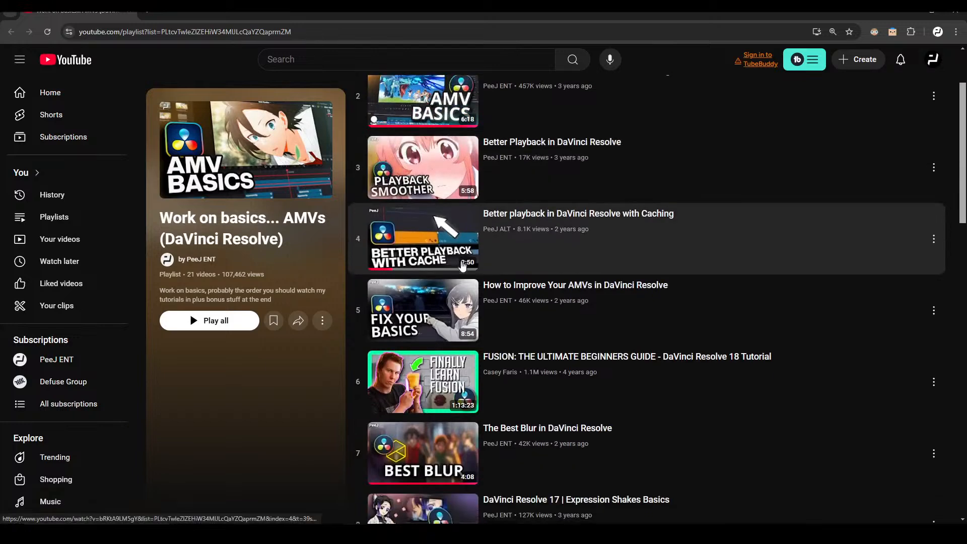
scroll(434, 301, down, 2)
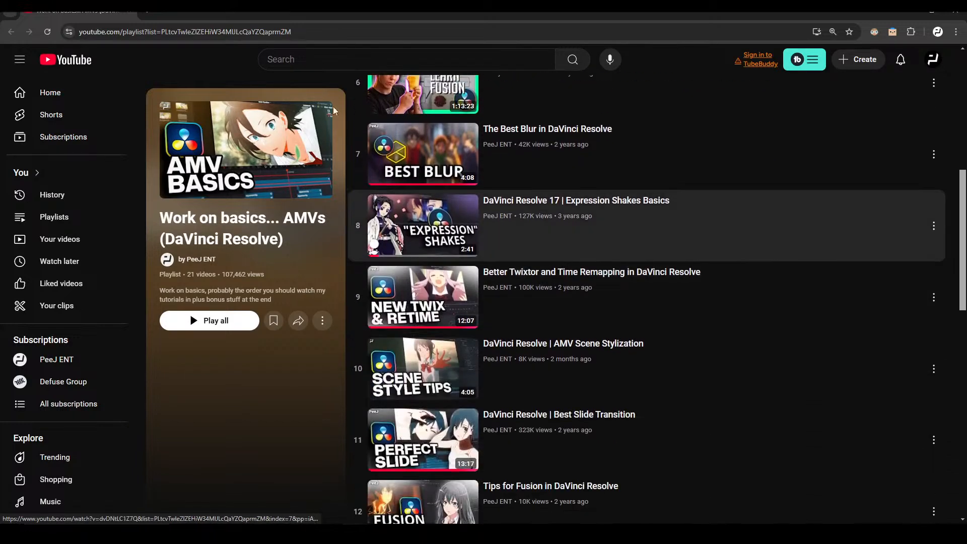
scroll(471, 312, down, 2)
scroll(471, 312, down, 2)
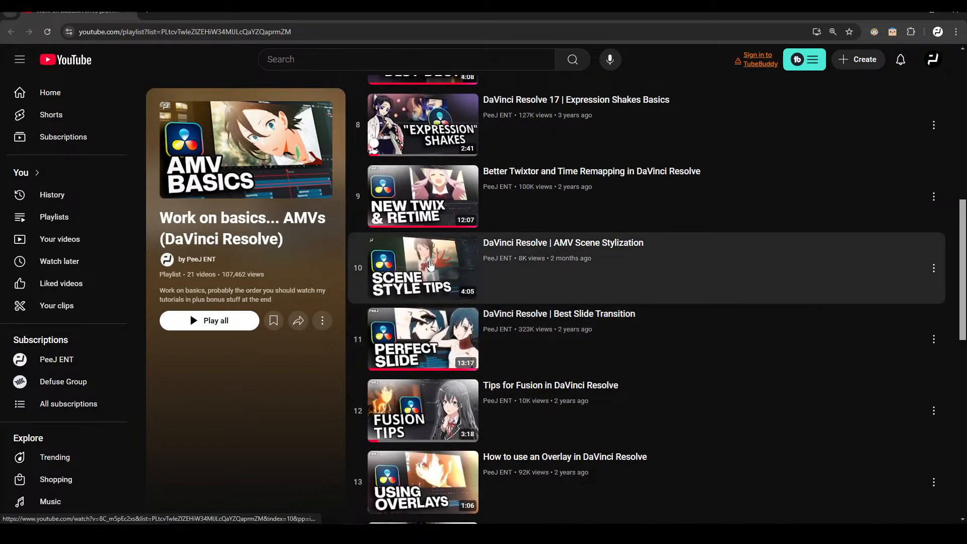
scroll(455, 274, down, 7)
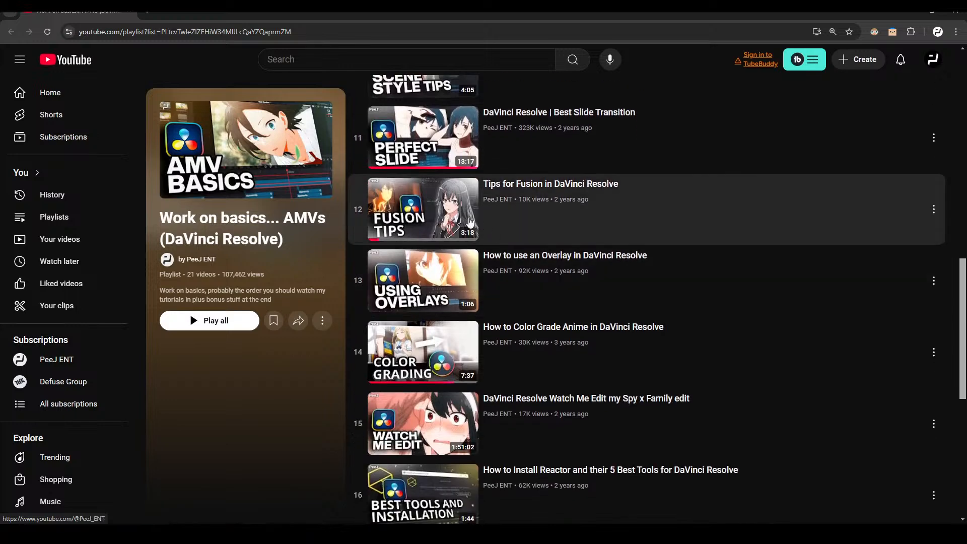
scroll(500, 230, down, 4)
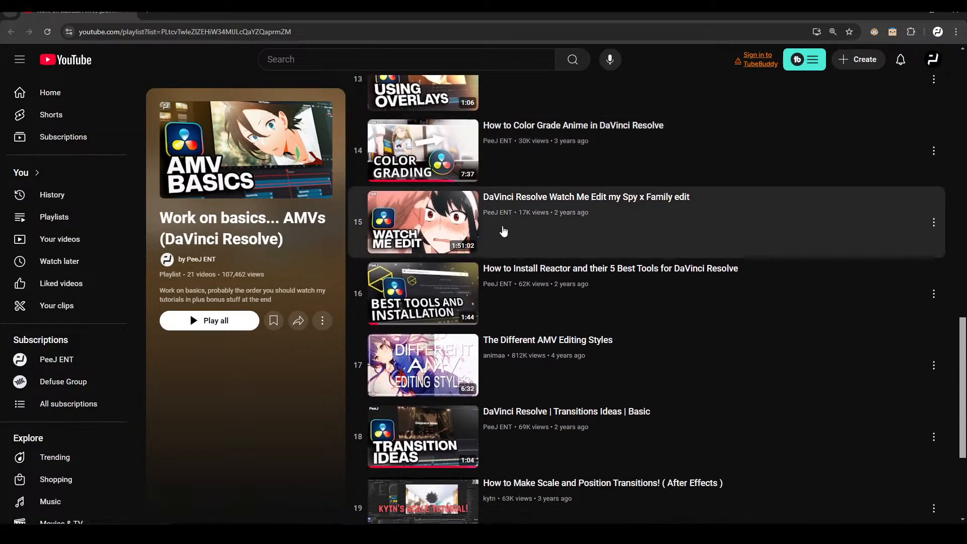
Return to the Discord beginners guide channel and look over its tutorial links, including the Fusion guides
scroll(538, 233, up, 1)
scroll(538, 233, up, 14)
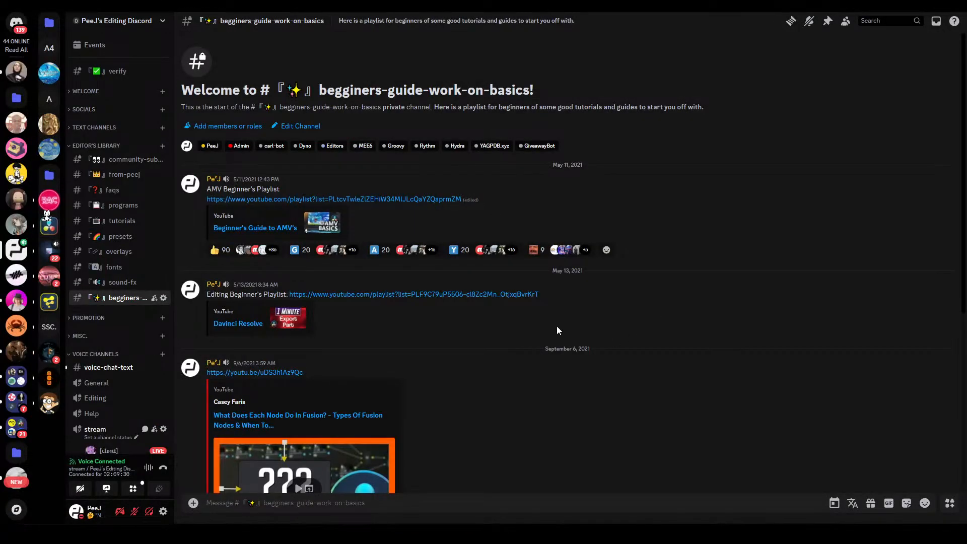
scroll(525, 292, down, 6)
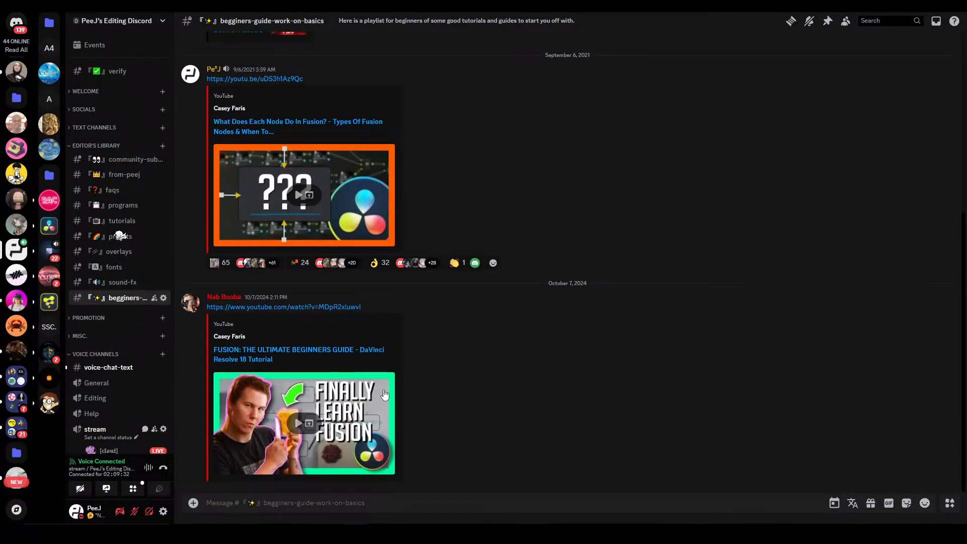
scroll(398, 342, up, 4)
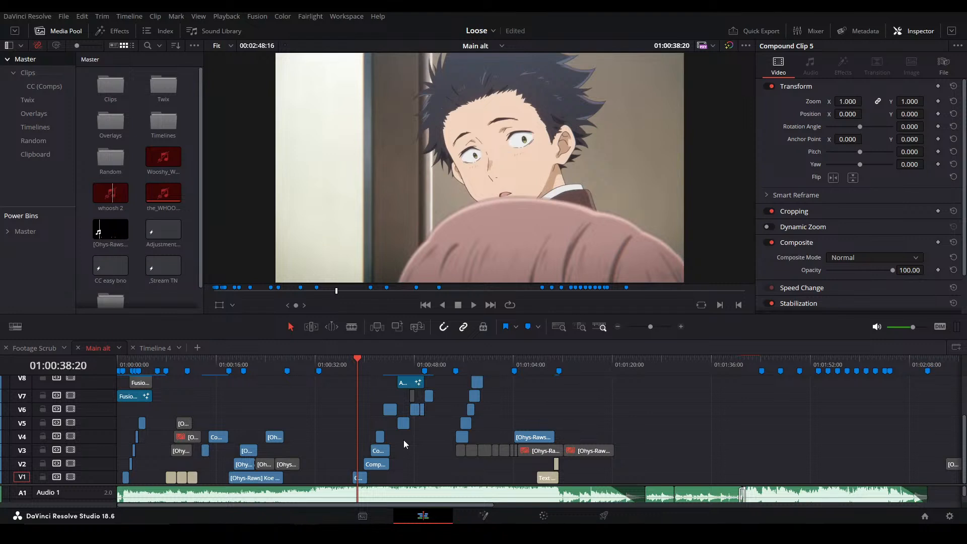
Switch back to DaVinci Resolve and play back the Main alt timeline from 01:00:38:20
click(418, 467)
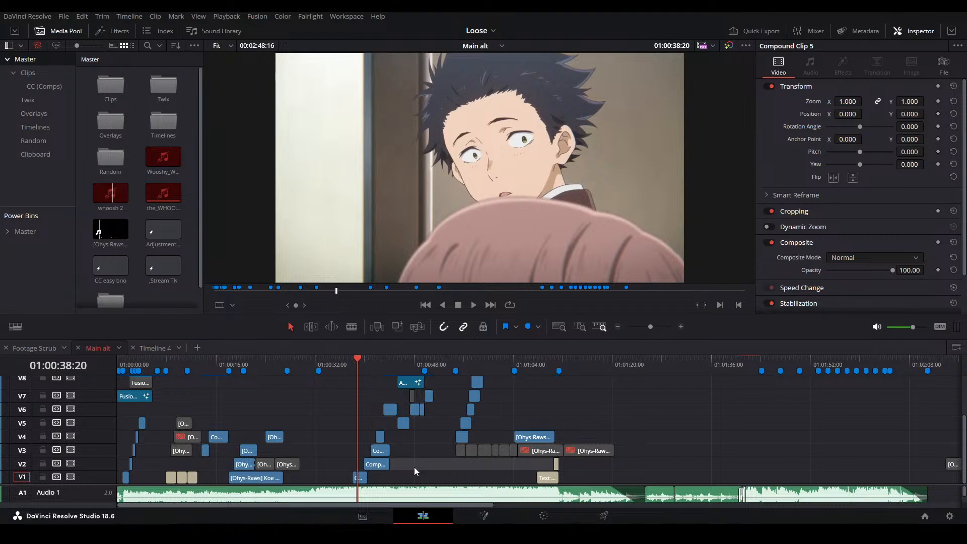
click(414, 467)
scroll(414, 466, up, 2)
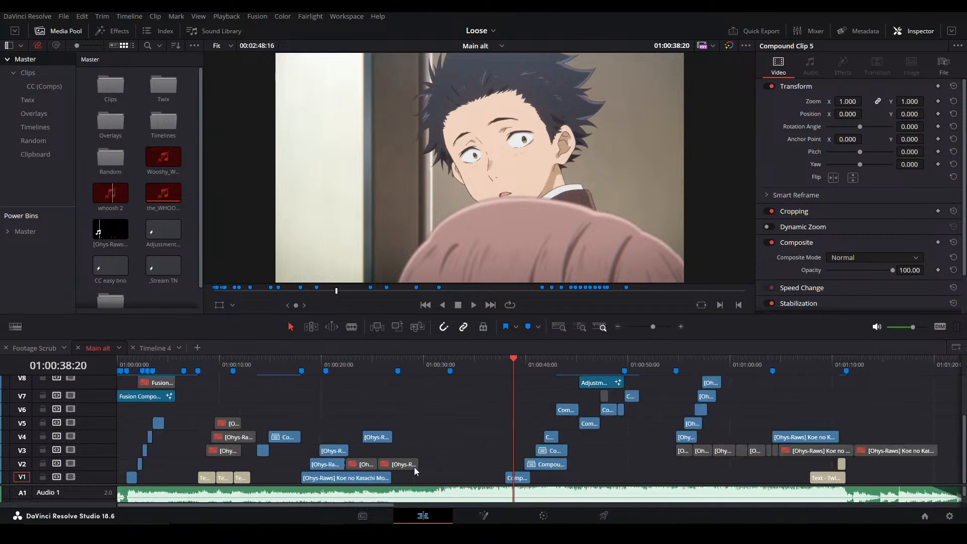
click(590, 439)
key(space)
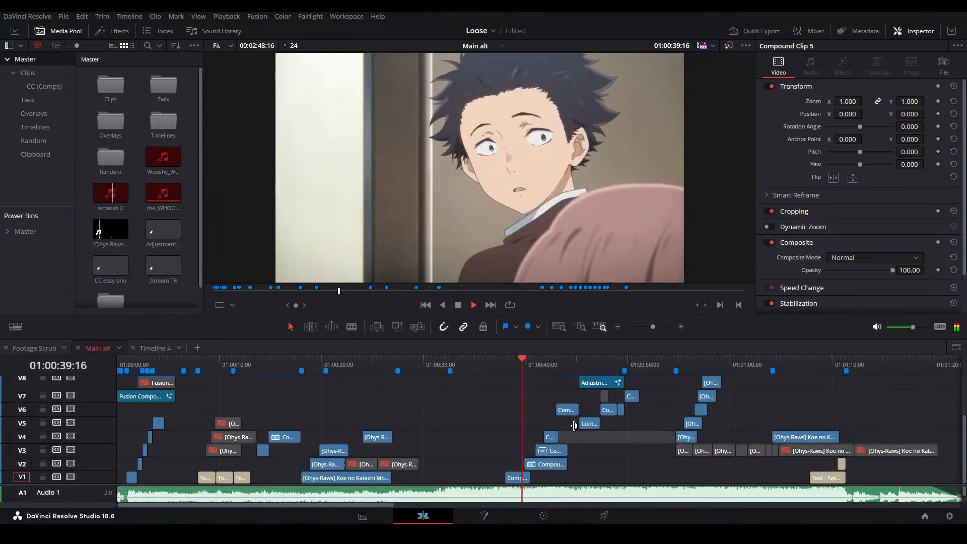
click(525, 423)
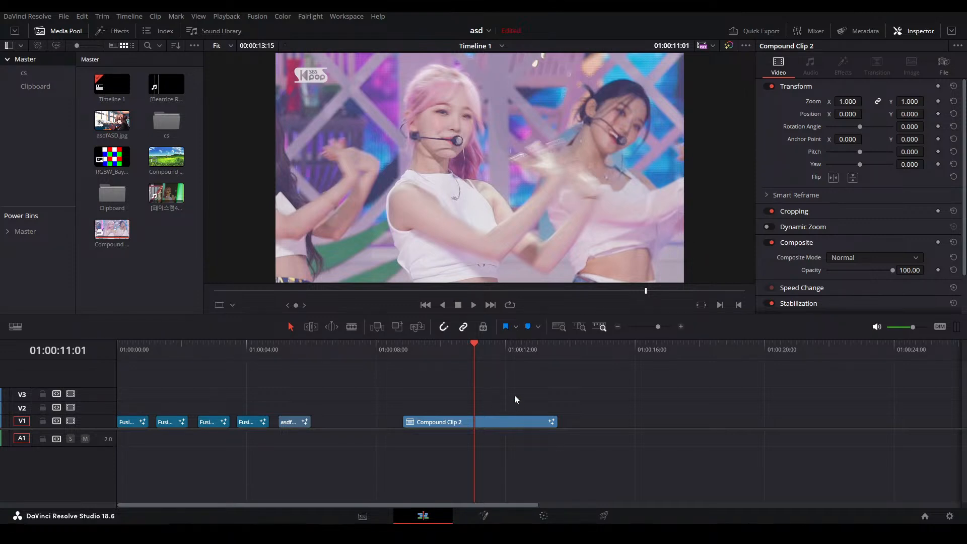
In the asd project's Timeline 1, move Compound Clip 2 to about 01:00:13:15 and place asdfASD.jpg on V1 at 01:00:06:23
drag(421, 422, 576, 421)
click(289, 343)
click(342, 343)
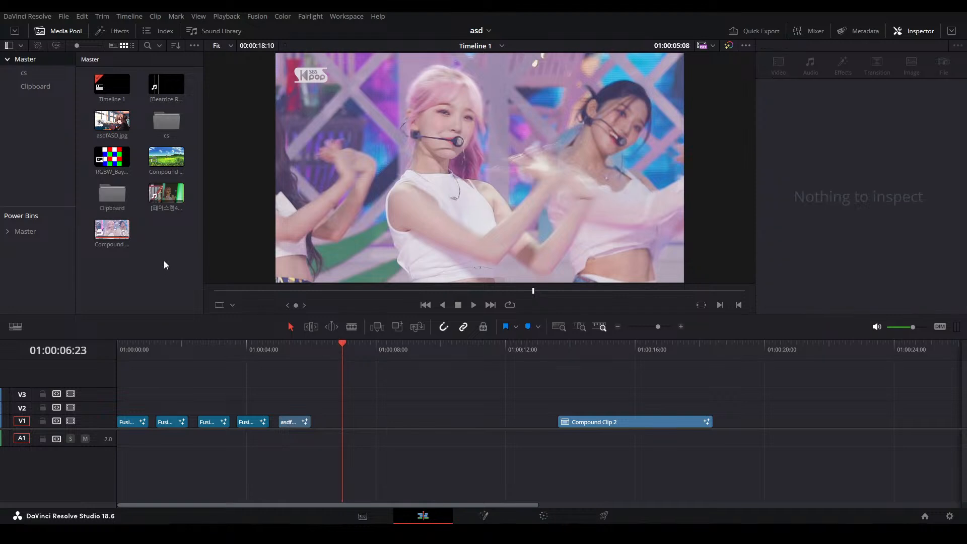
drag(127, 129, 360, 422)
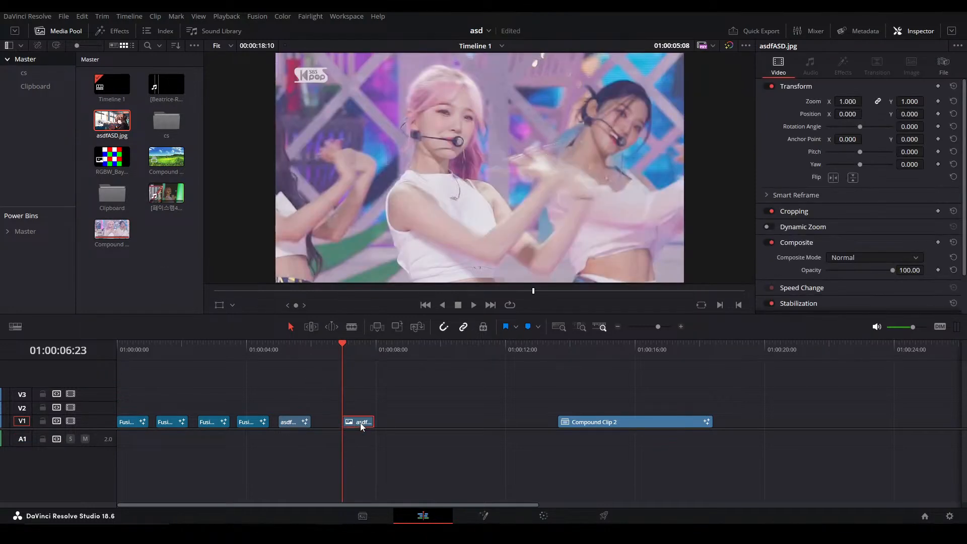
Open the image clip in Fusion with a single viewer and insert a Skew node between MediaIn1 and MediaOut1, viewing its output
key(shift+5)
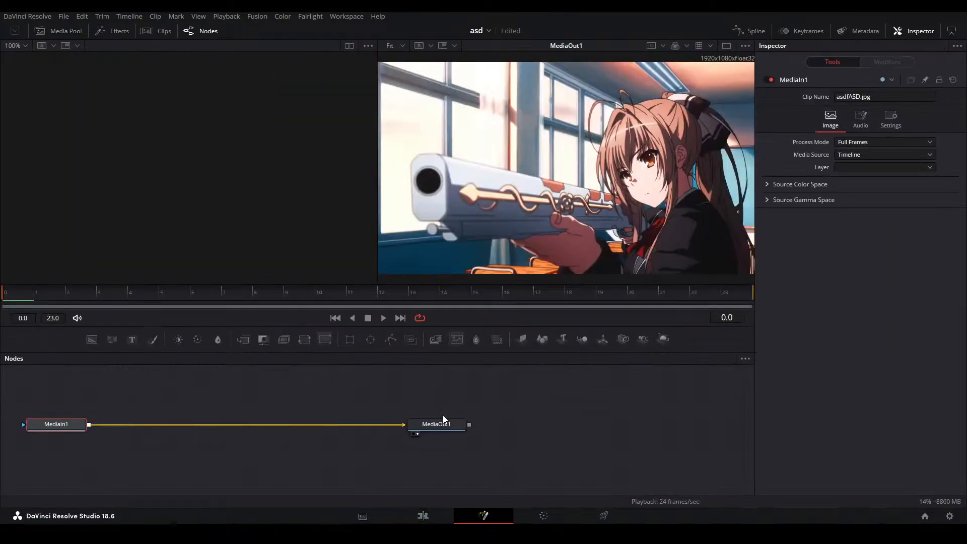
click(726, 46)
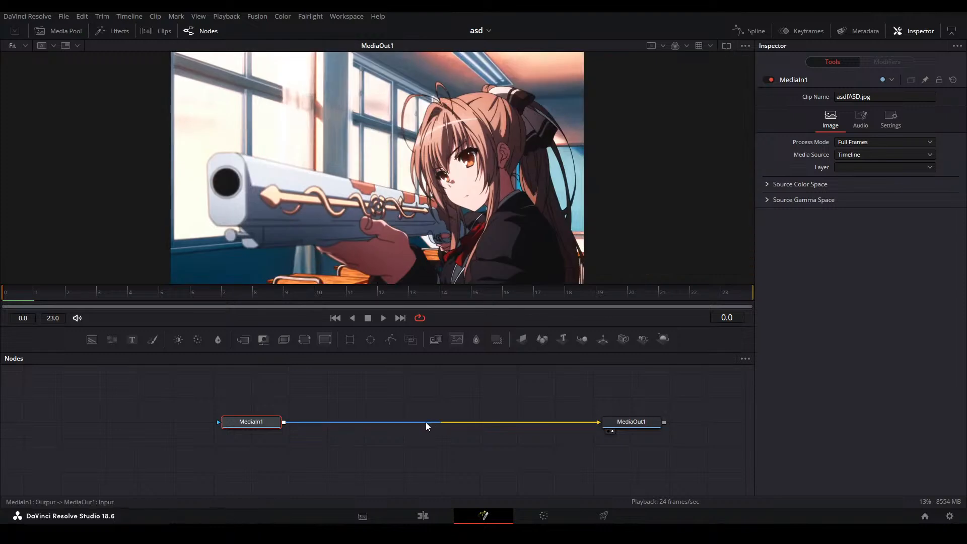
key(shift+space)
text(skew)
key(Return)
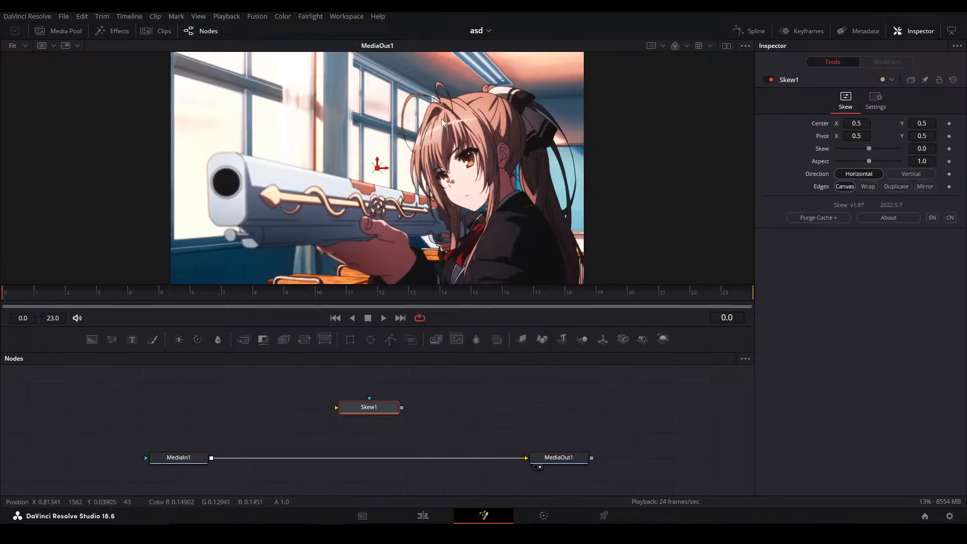
drag(381, 408, 297, 459)
key(2)
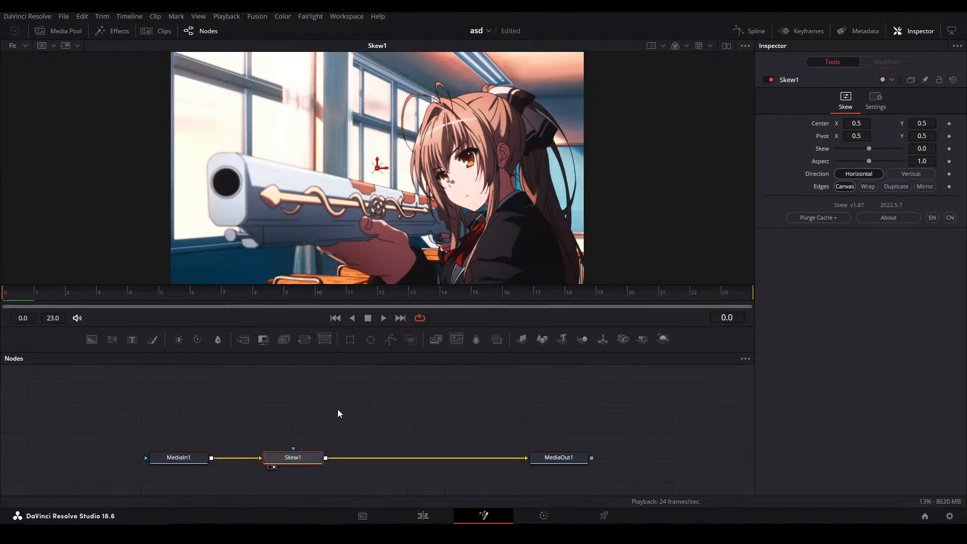
Try a Skew value of 0.3, reset it, and apply an Anim Curves modifier to the Skew parameter
mouse_move(869, 148)
mouse_down()
mouse_move(884, 148)
mouse_move(862, 150)
mouse_move(871, 150)
mouse_up()
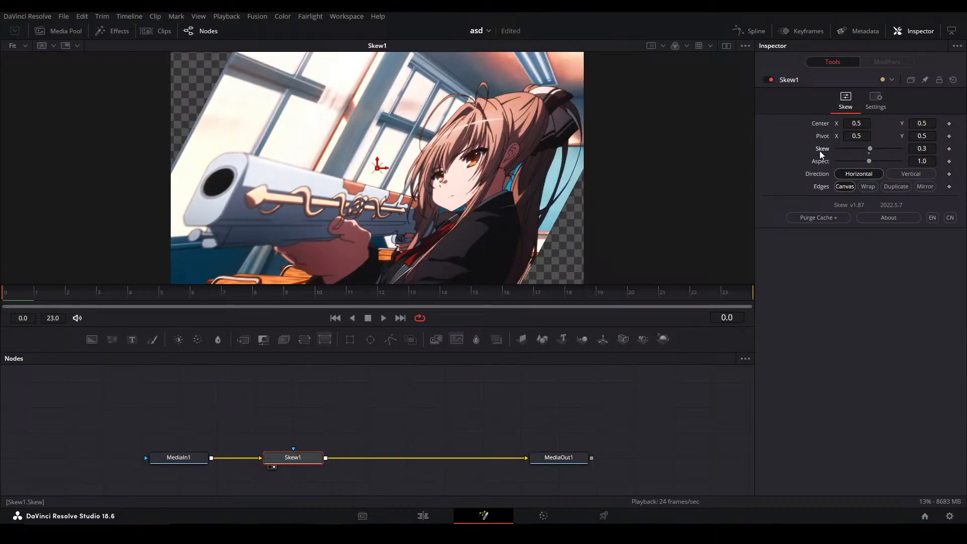
double_click(820, 150)
right_click(826, 149)
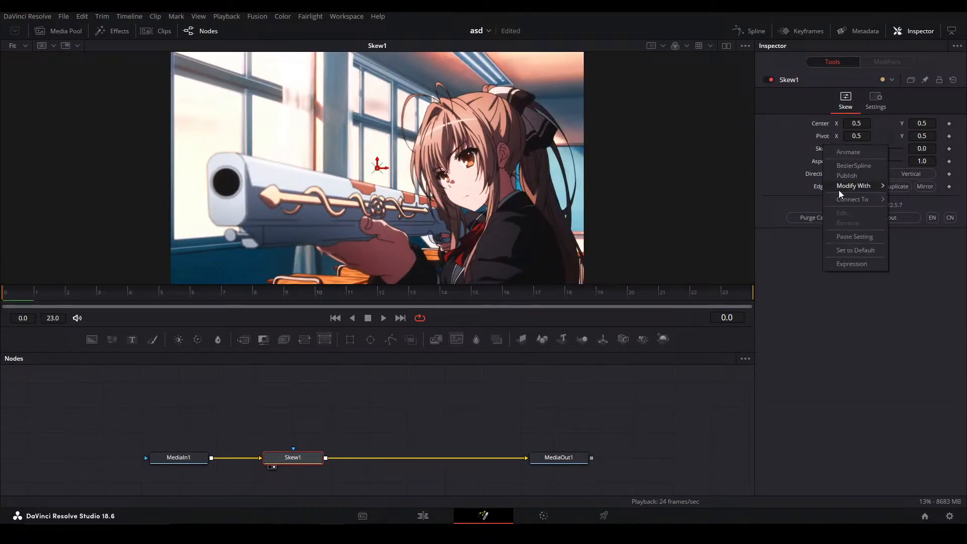
mouse_move(838, 191)
click(794, 189)
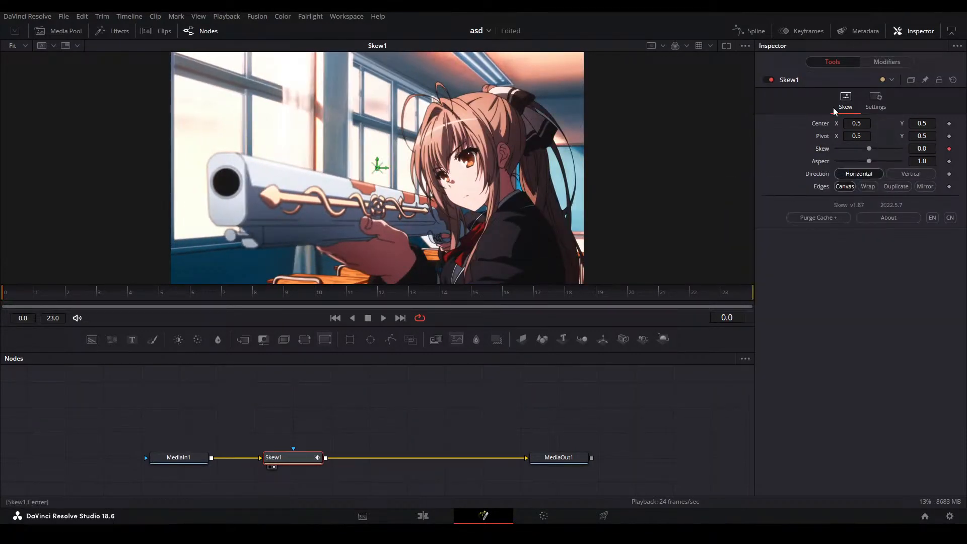
Set the Anim Curves modifier's Source to Duration, Curve to Easing and Out easing to Elastic
click(887, 61)
click(851, 135)
click(849, 148)
click(852, 148)
click(868, 170)
click(904, 163)
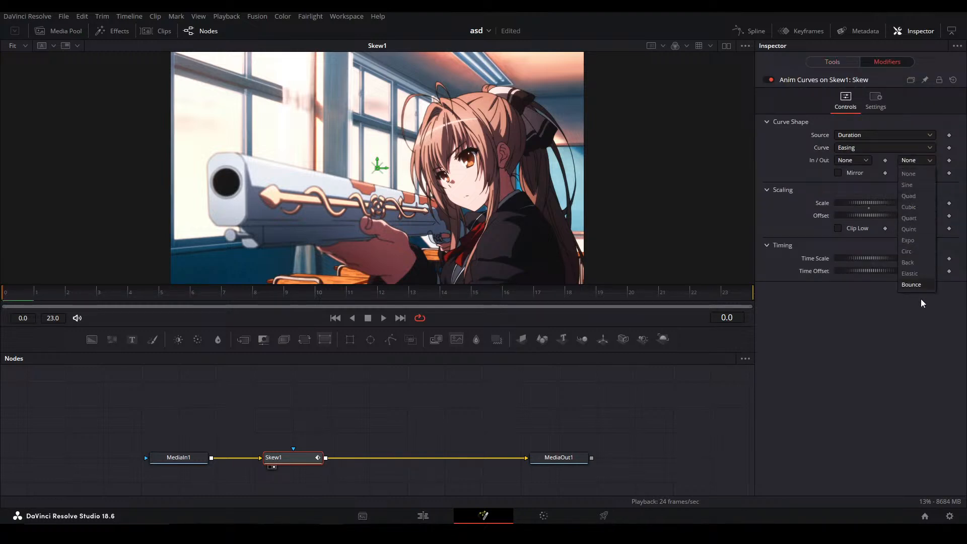
click(917, 273)
Drive the modifier's Offset with the expression -Scale, set Scale to 0.84 and play the animation
click(925, 216)
text(=)
key(Return)
drag(839, 228, 459, 212)
text(-)
key(Return)
key(space)
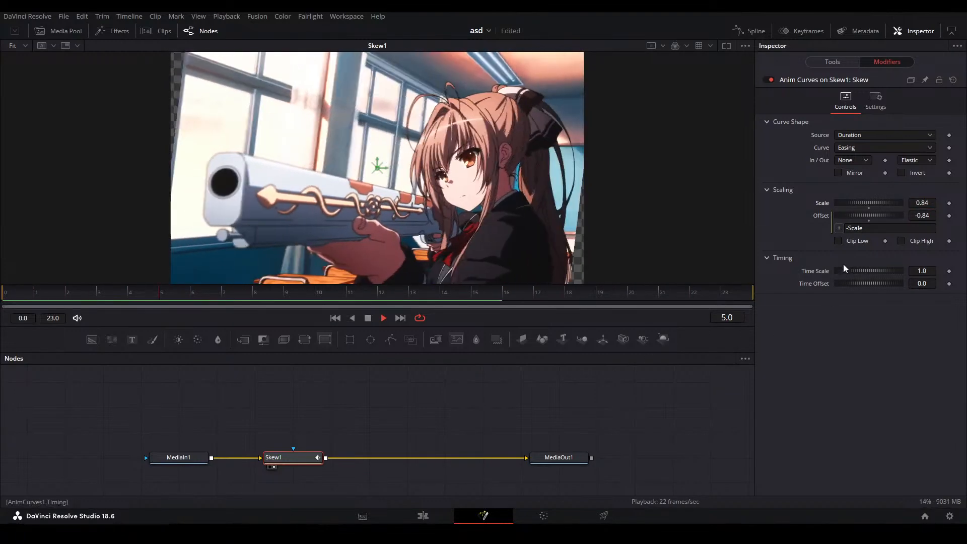
Try a different Aspect on Skew1, reset it, set the skew Direction to Vertical and preview the animation
key(space)
click(833, 63)
drag(868, 161, 867, 158)
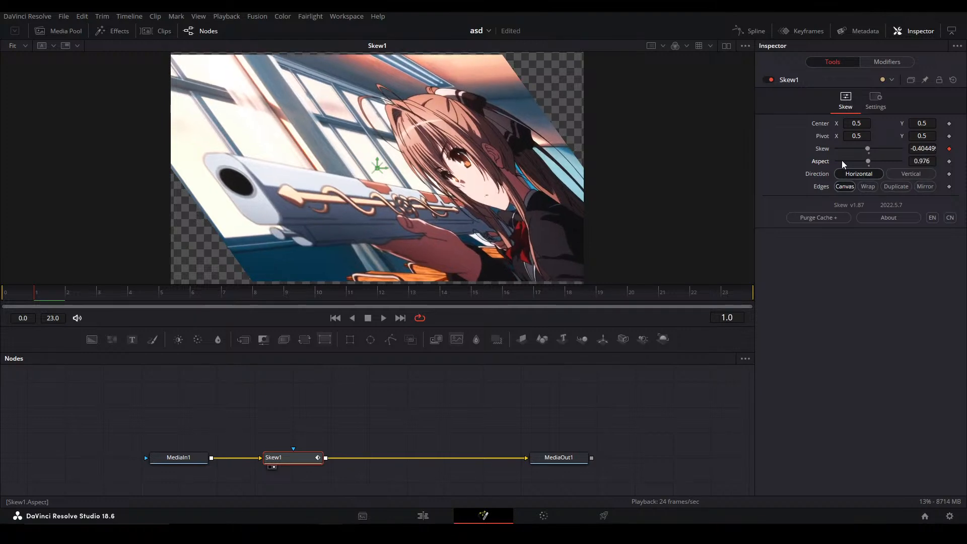
double_click(819, 163)
click(902, 175)
key(space)
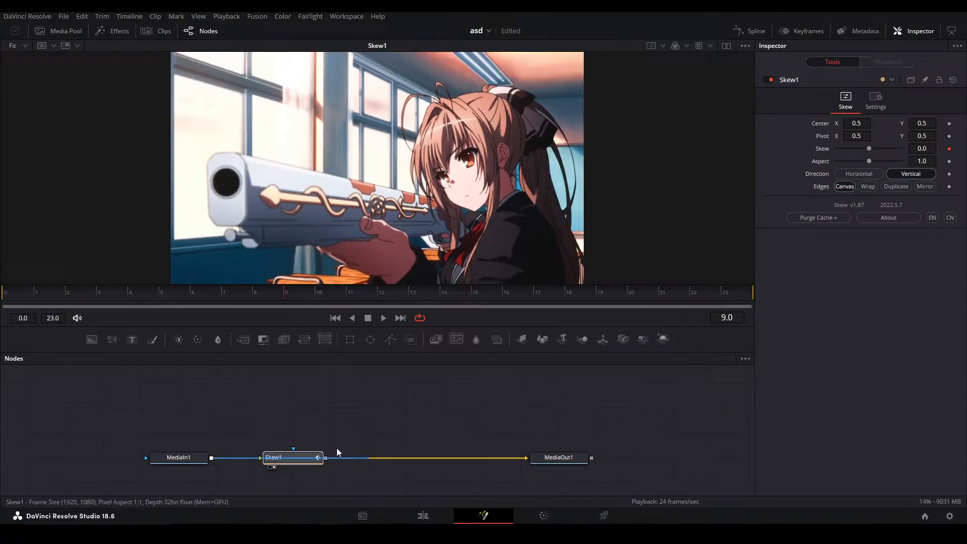
Take Skew1 out of the node chain and insert a TV node after MediaIn1
drag(309, 458, 537, 382)
click(204, 458)
key(shift+space)
text(tvnm)
key(BackSpace)
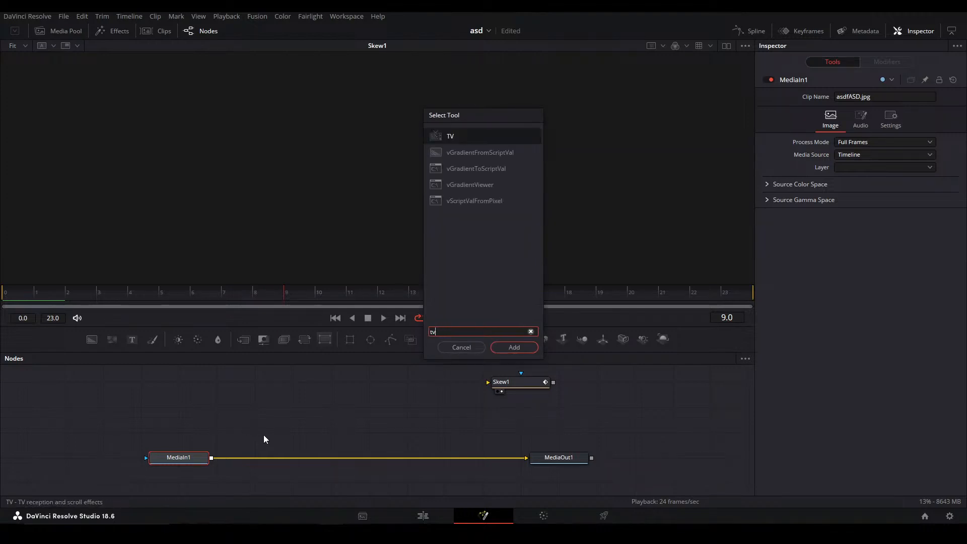
key(Return)
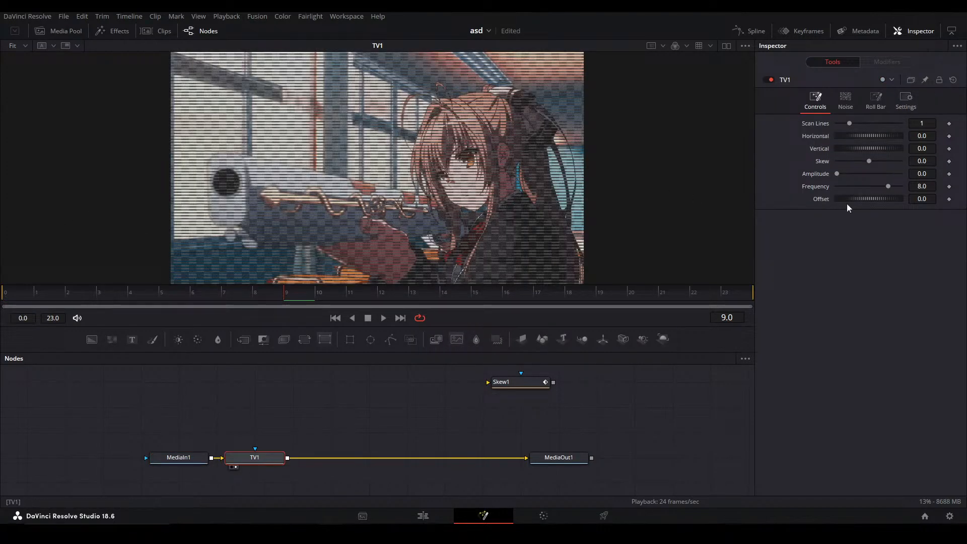
Set the TV node's Frequency and Scan Lines to 0
drag(886, 186, 781, 196)
drag(849, 123, 836, 123)
Try different Skew values on the TV node, check its Noise, Roll Bar and Settings options, and reset Skew
drag(872, 161, 868, 163)
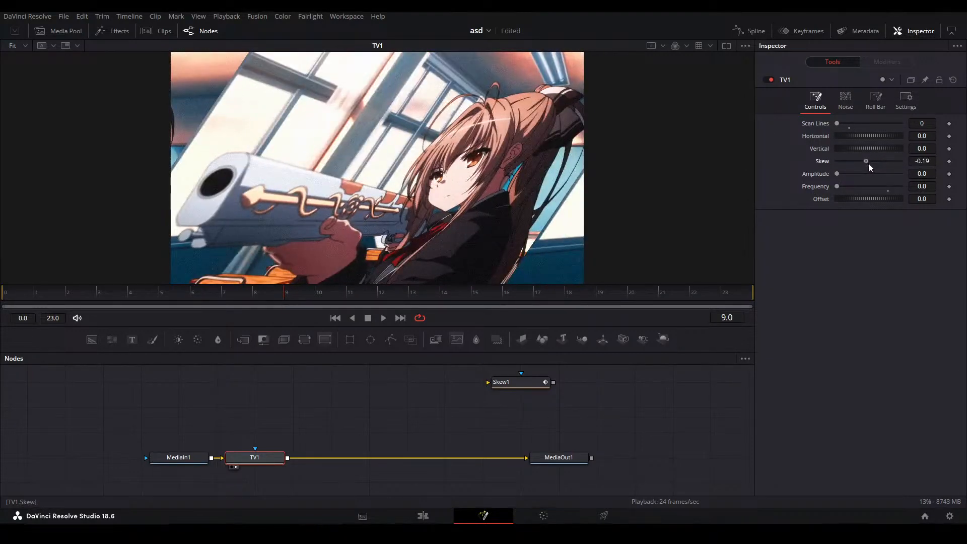
click(844, 103)
click(876, 101)
click(905, 101)
click(810, 101)
drag(920, 159, 931, 159)
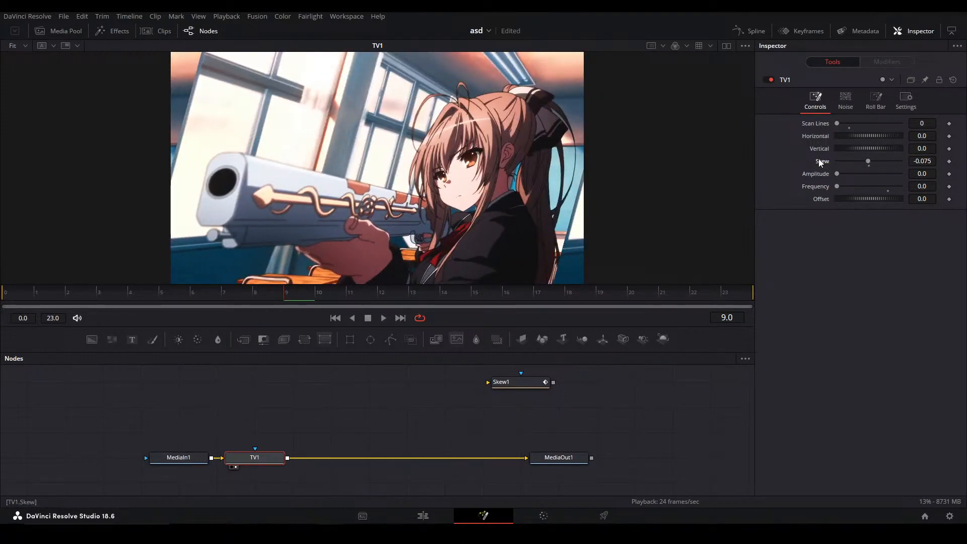
double_click(819, 163)
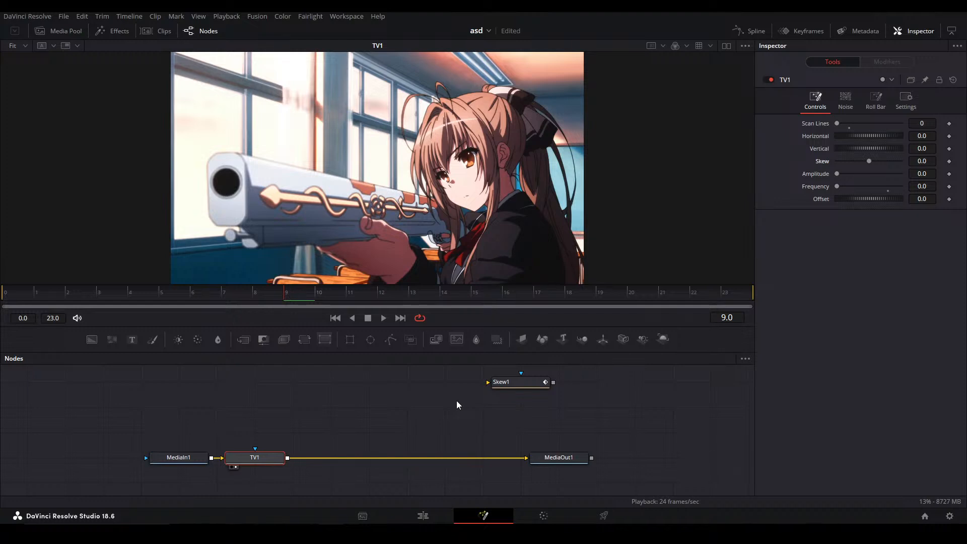
Go to frame 0, place Skew1 above TV1 and connect MediaIn1's output to its input
click(11, 298)
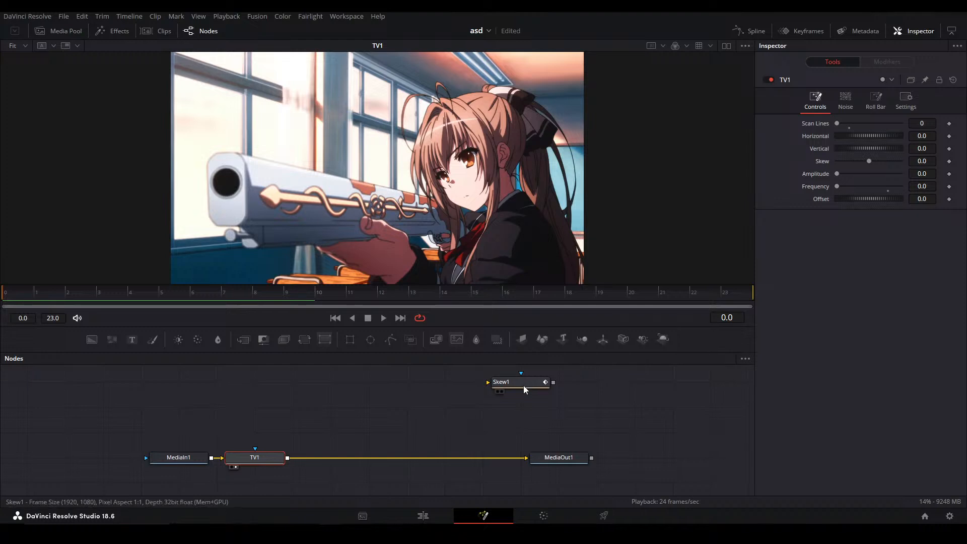
drag(524, 385, 336, 386)
drag(212, 457, 321, 382)
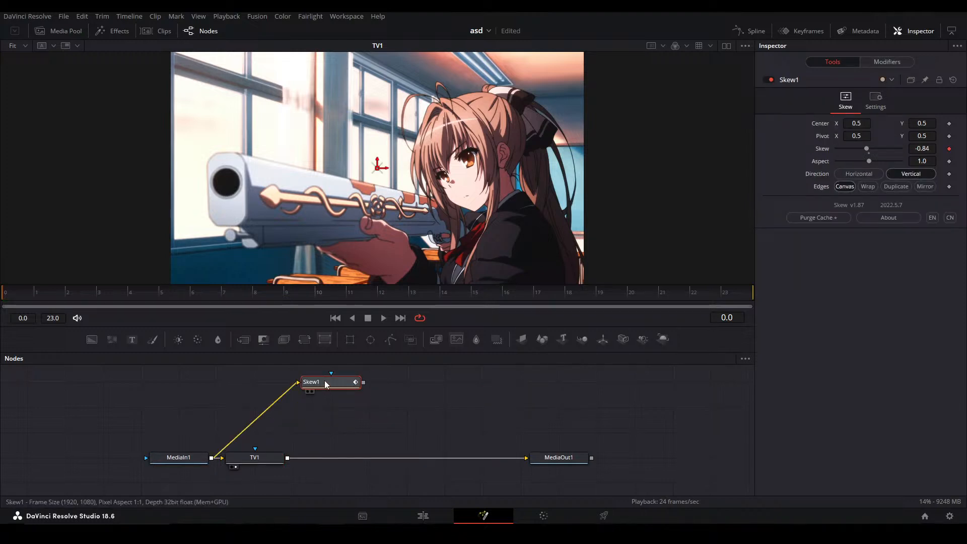
Show Skew1 in the viewer, play its animation and return to the start of the range
key(2)
click(398, 376)
key(space)
key(space)
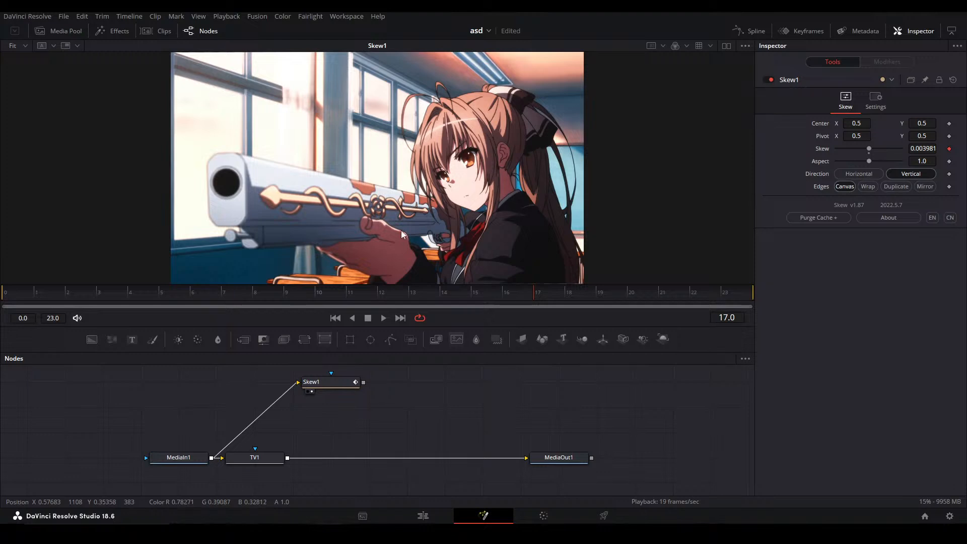
drag(273, 287, 14, 315)
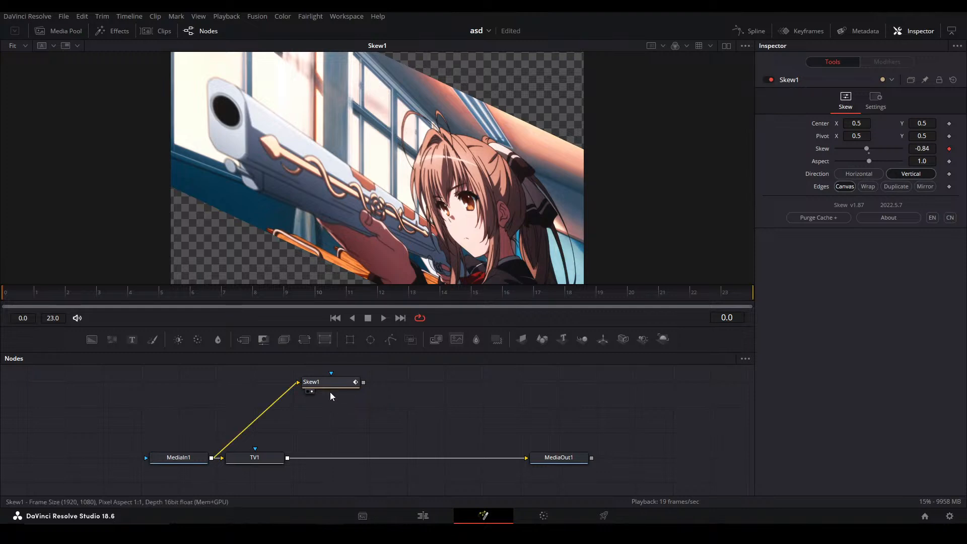
Take the Skew1 and TV1 nodes out of the flow and park them above MediaOut1, leaving MediaIn1 connected to MediaOut1
drag(326, 385, 477, 410)
drag(244, 459, 492, 376)
drag(391, 436, 500, 378)
drag(502, 380, 655, 379)
click(282, 391)
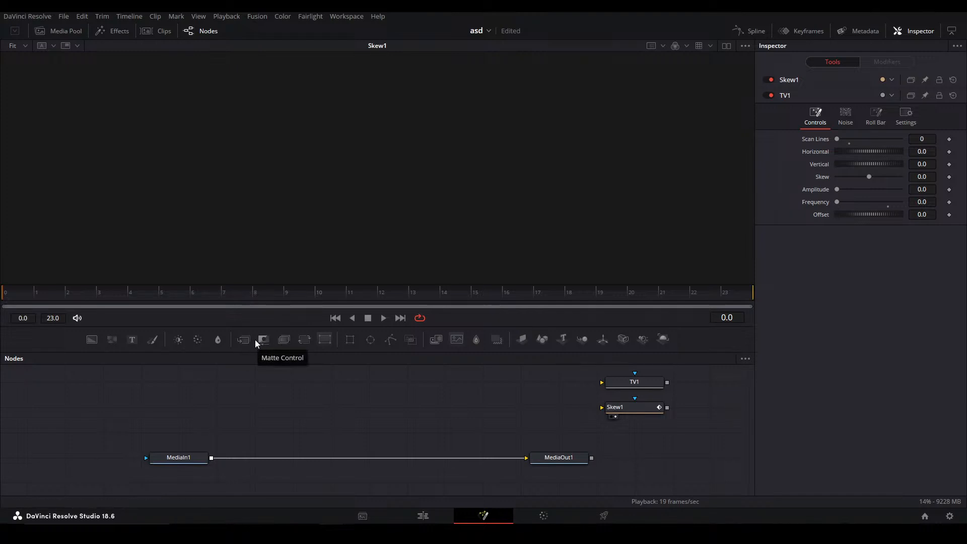
Insert a Displace node after MediaIn1, feed it a Background using the version 2 gradient, and show that gradient in a second viewer
drag(284, 339, 313, 461)
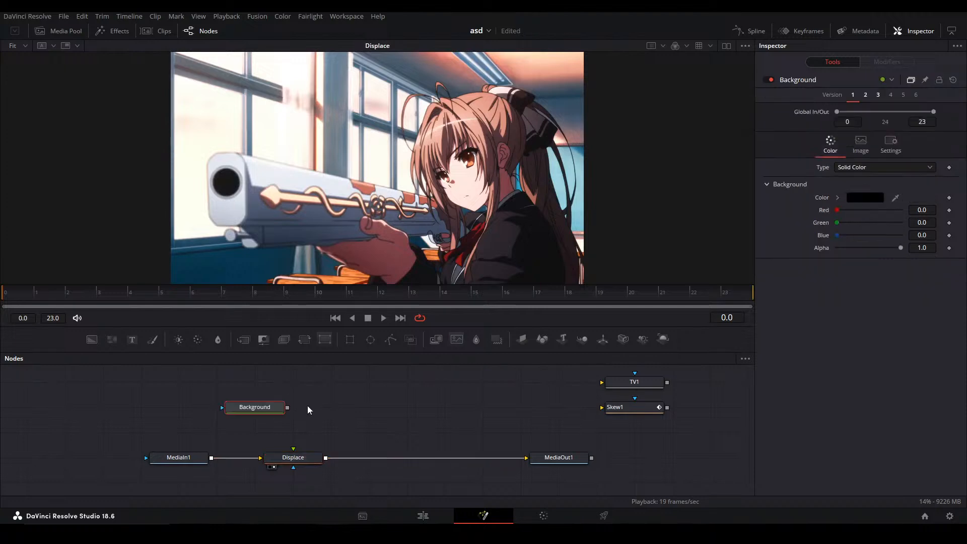
drag(258, 417, 293, 406)
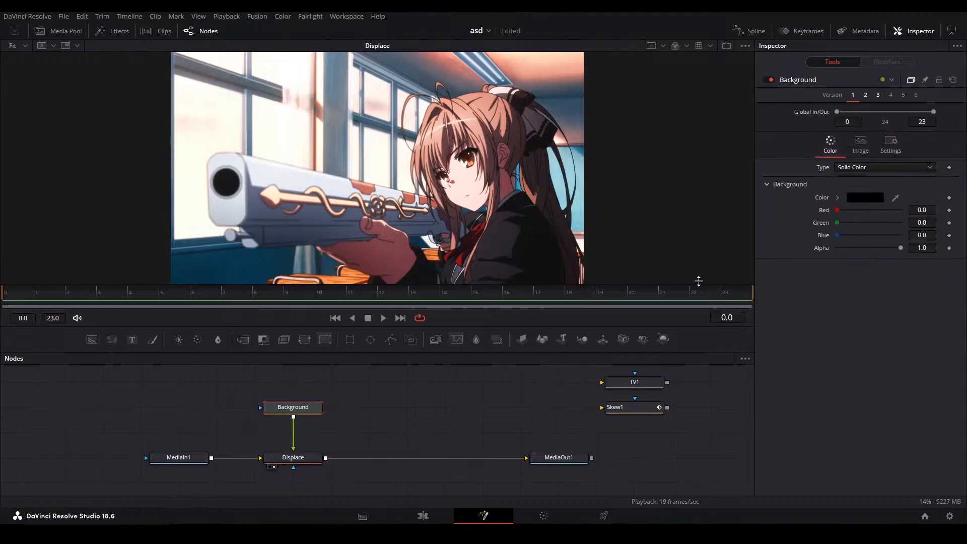
click(865, 96)
key(1)
click(726, 46)
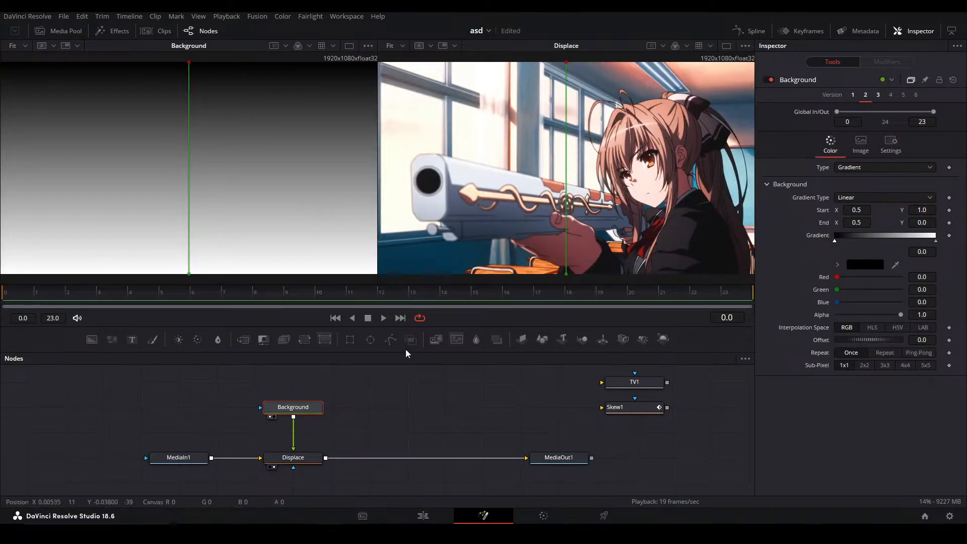
Set the Displace node's X Offset to -0.5, try an X Refraction of -0.1, and reset X Refraction
click(312, 457)
drag(869, 161, 829, 150)
drag(899, 162, 778, 160)
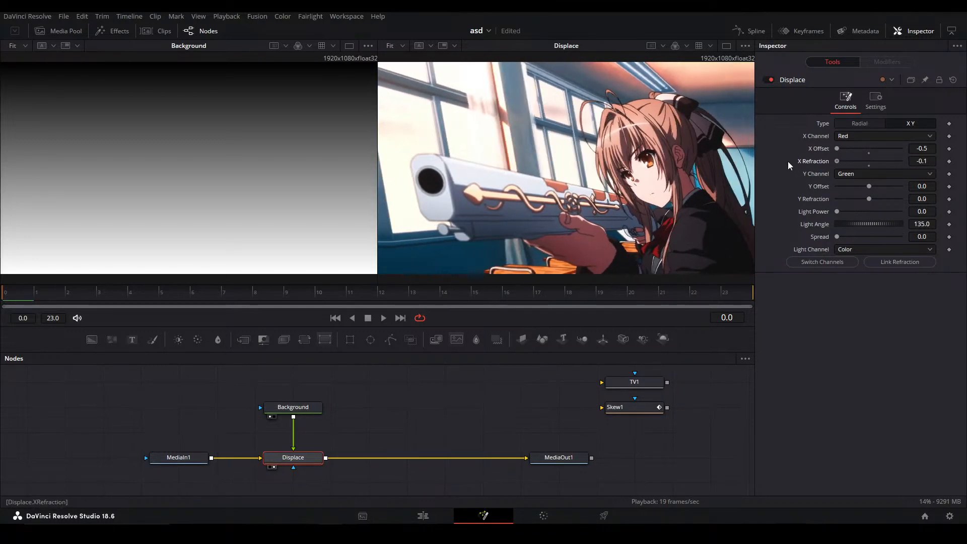
double_click(813, 160)
Animate the Displace node's X Refraction with Anim Curves, using Duration as source, Easing as curve and Elastic for the out easing
right_click(811, 159)
mouse_move(852, 199)
click(784, 197)
click(887, 61)
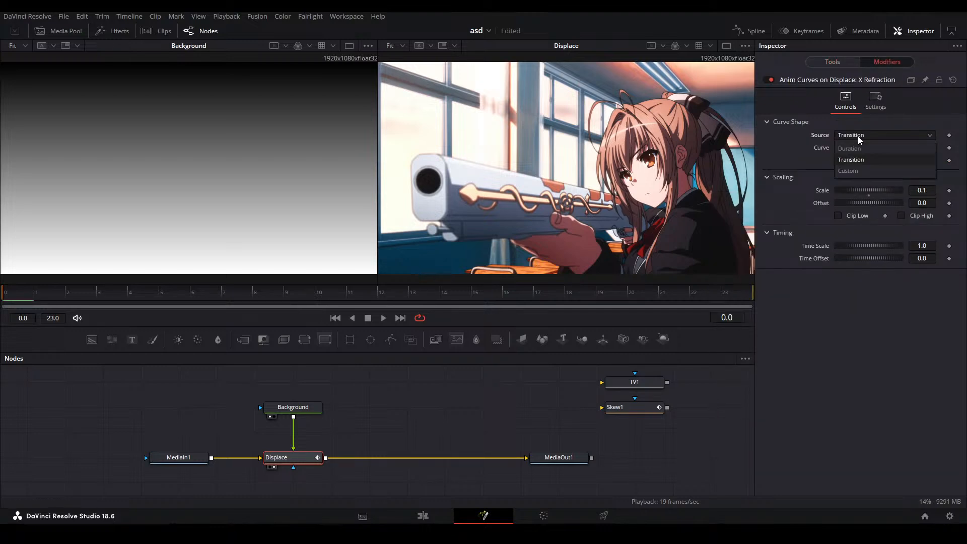
click(876, 147)
click(856, 171)
click(915, 160)
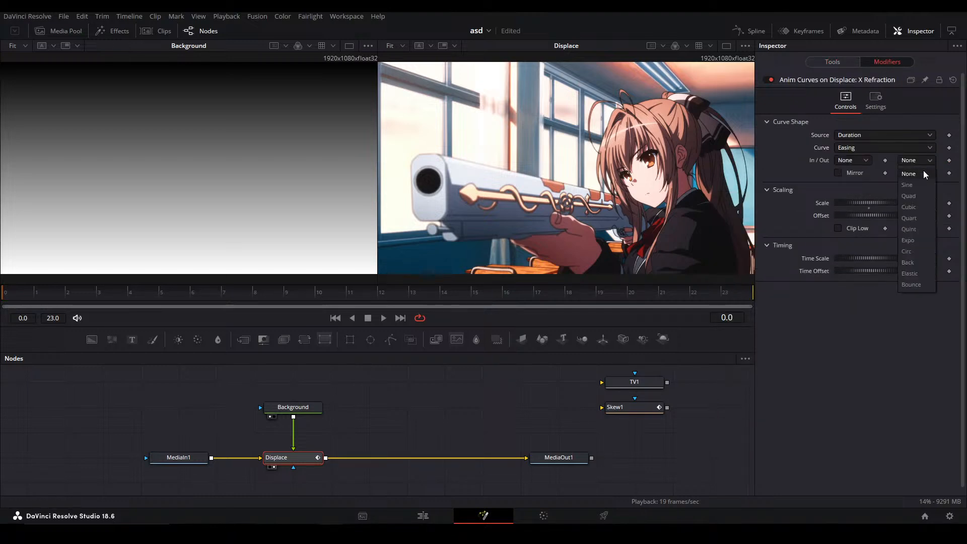
click(922, 273)
Link the animation curve's Offset to its Scale with the expression -Scale
double_click(919, 214)
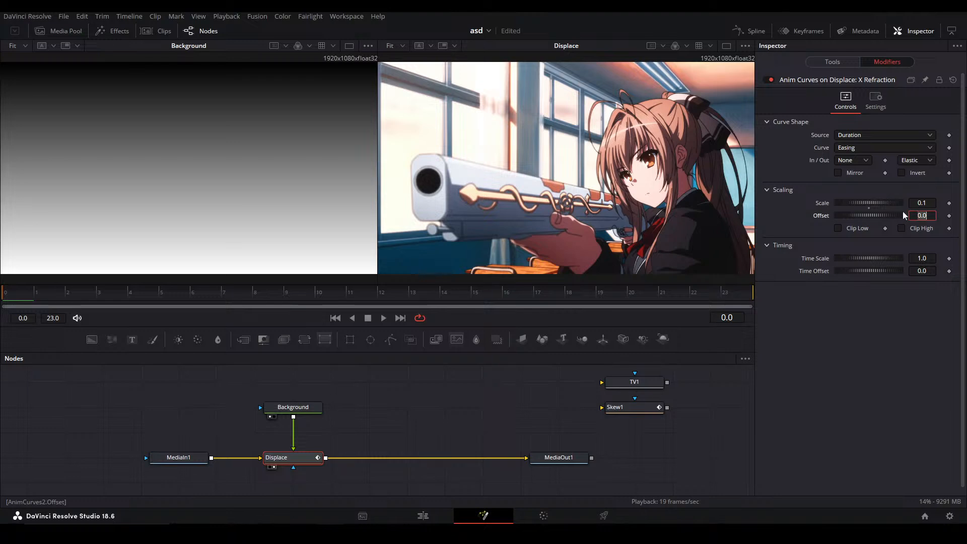
text(=)
key(Return)
drag(839, 228, 925, 206)
click(846, 228)
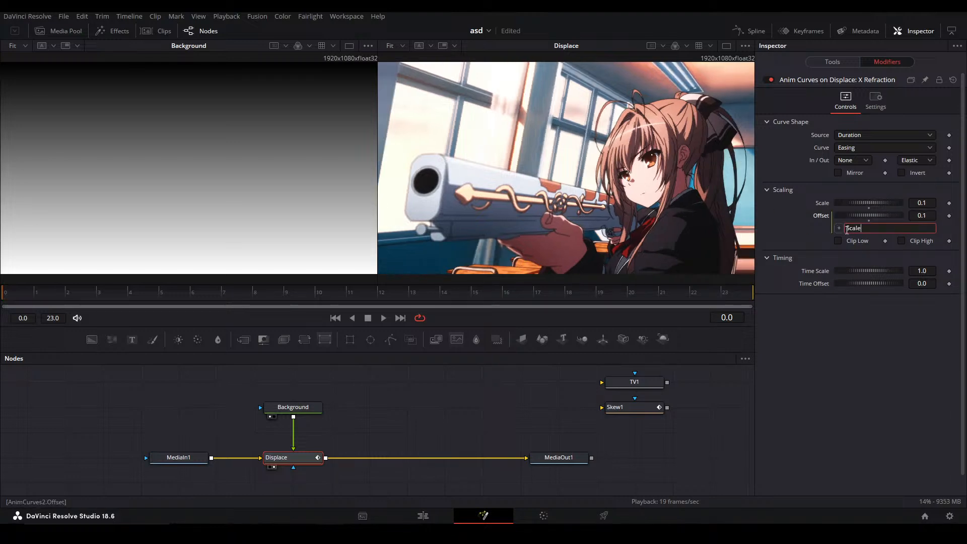
text(-)
key(Return)
Play back the displacement animation while raising the curve's Scale to 0.2 and finally 1.0
key(space)
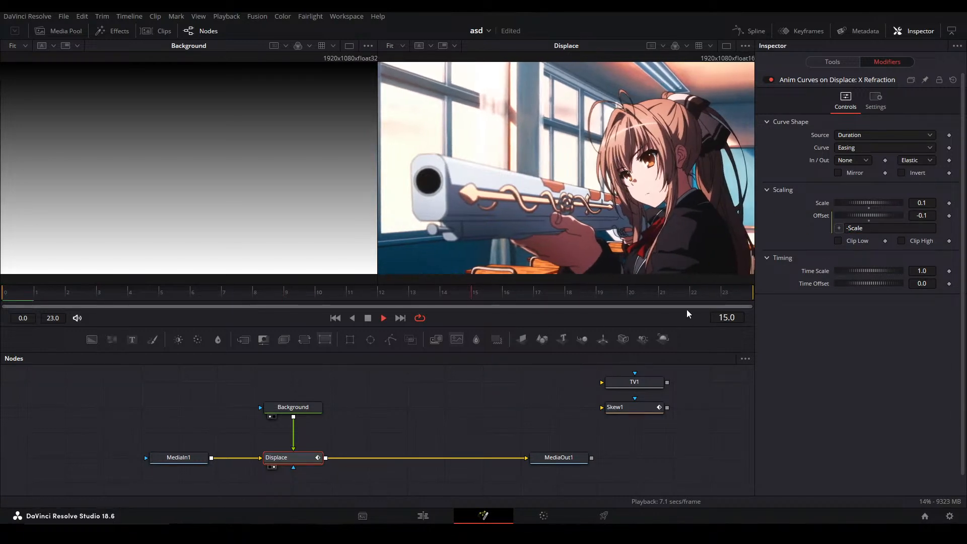
key(space)
scroll(931, 205, up, 3)
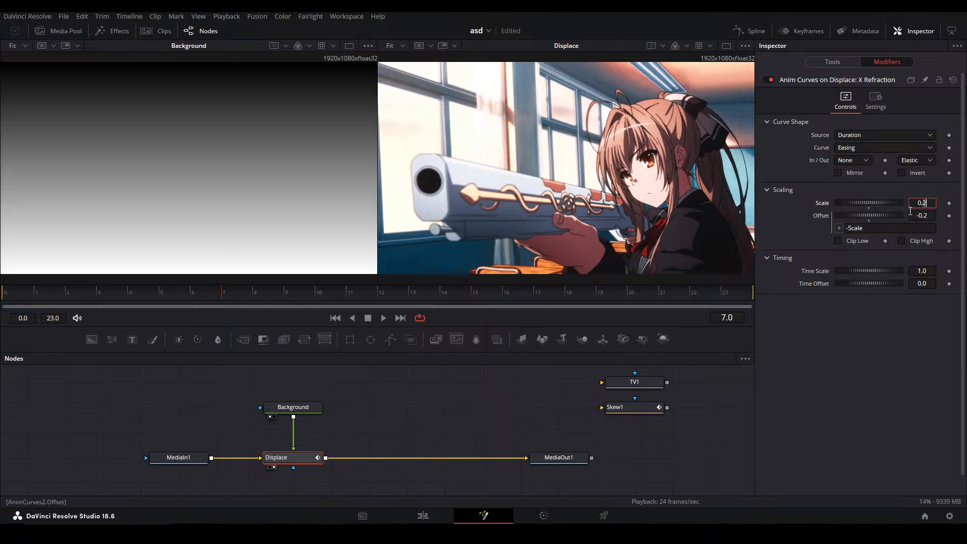
key(space)
key(space)
click(928, 204)
scroll(928, 204, up, 7)
key(space)
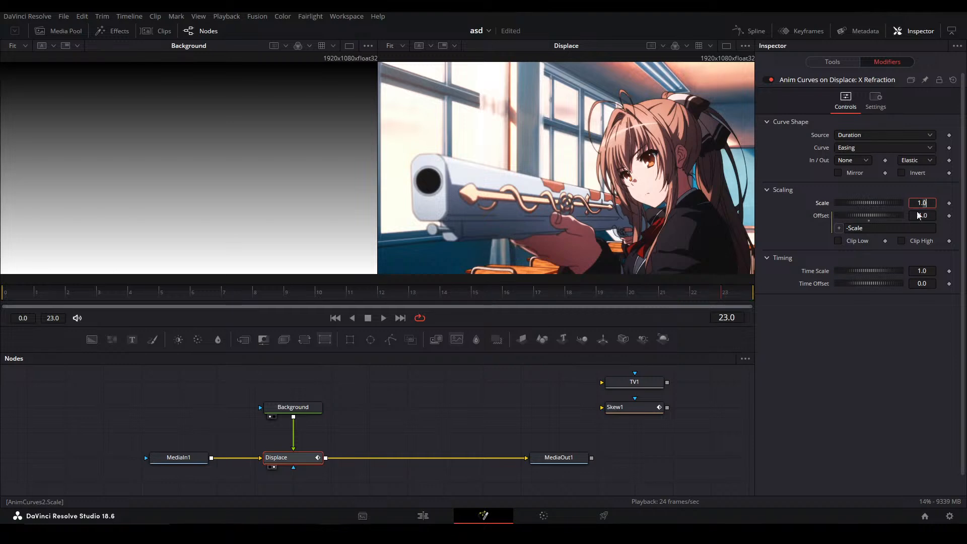
click(436, 394)
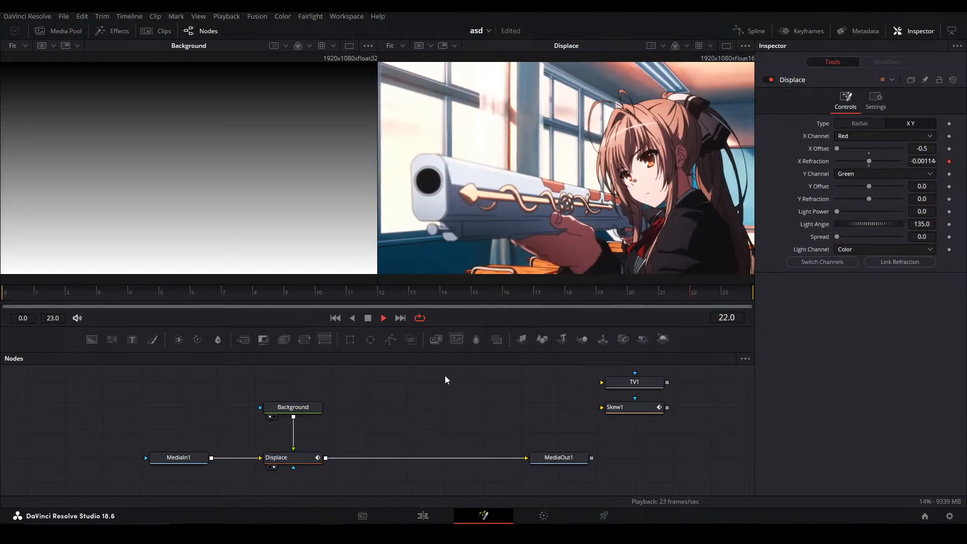
key(space)
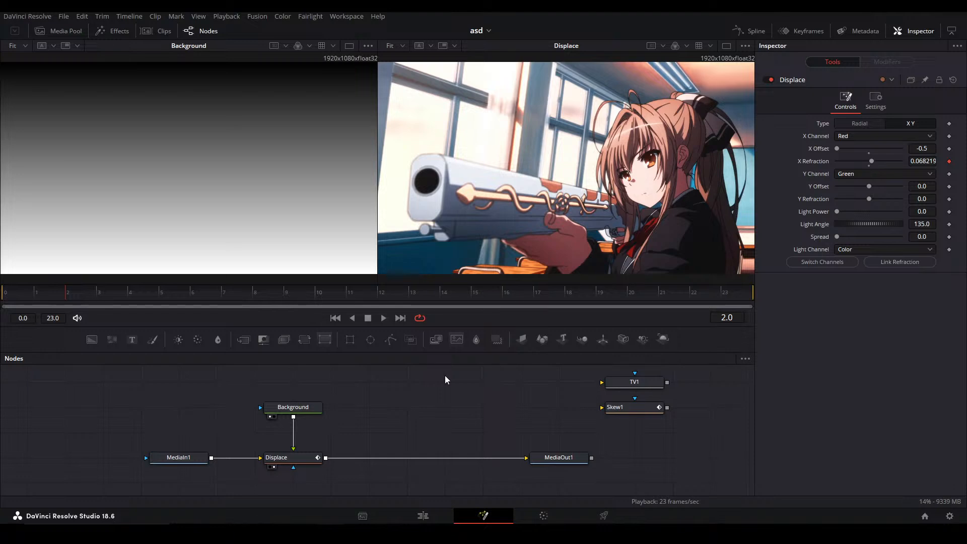
Show the MediaOut1 result in the second viewer and make room beside the nodes
drag(445, 407, 455, 391)
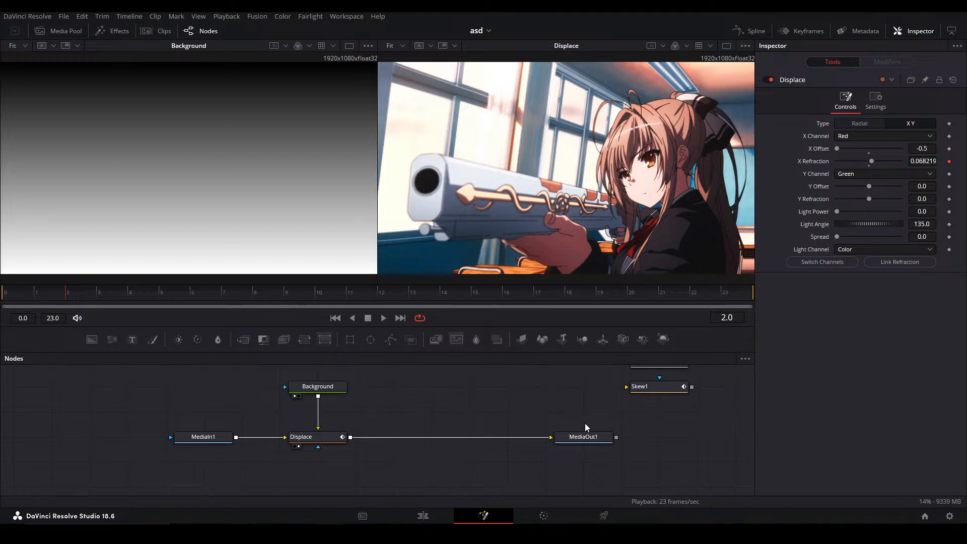
click(583, 437)
key(2)
drag(421, 392, 456, 414)
drag(132, 410, 175, 393)
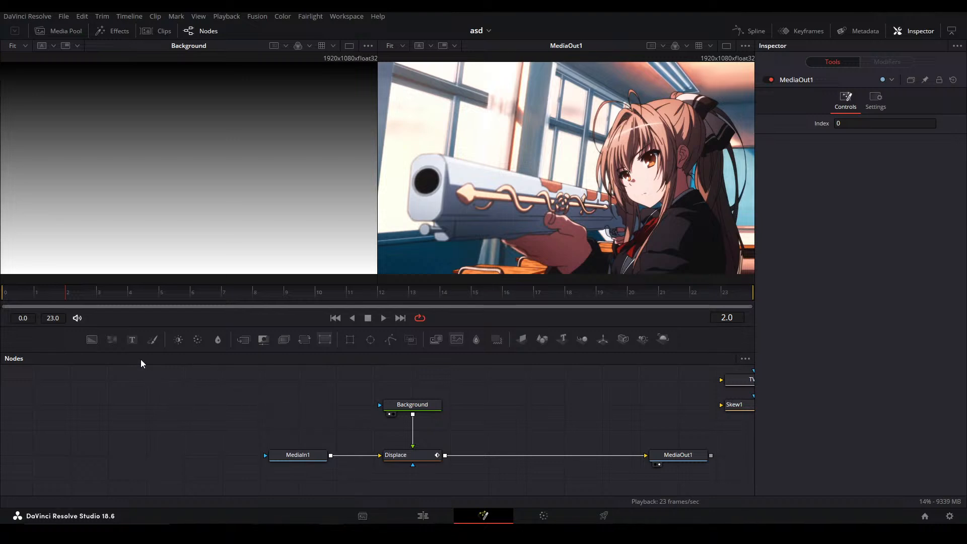
Add a FastNoise node above MediaIn1 with Scale about 5.35 and Detail 1.5
click(112, 339)
drag(279, 413, 294, 423)
drag(901, 242, 854, 242)
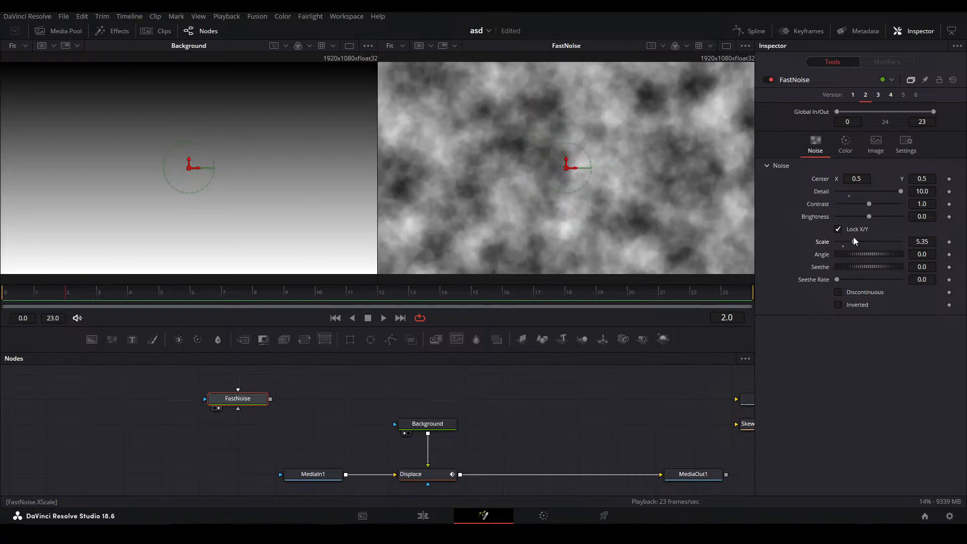
drag(901, 192, 845, 185)
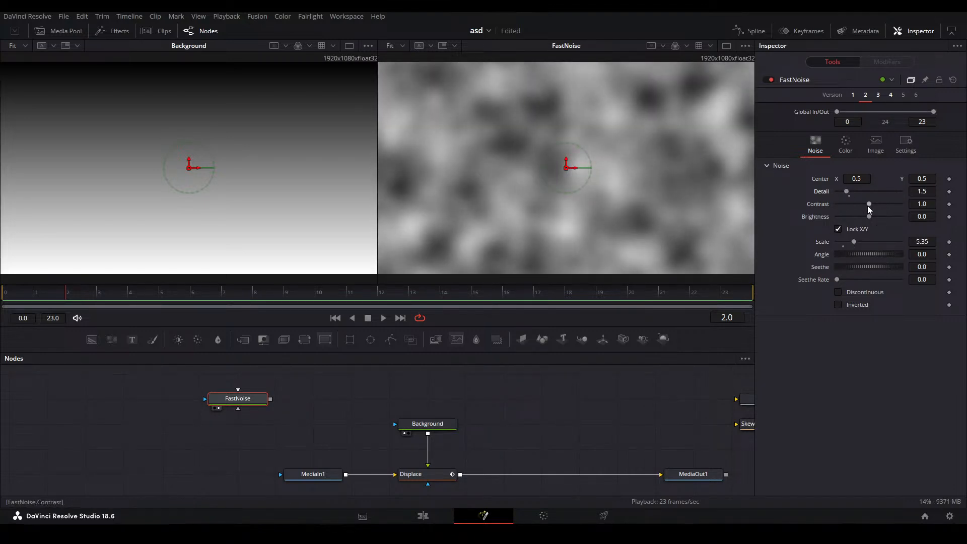
Mask FastNoise with an Ellipse about 0.76 wide and 0.34 high, with a Soft Edge of about 0.061
drag(271, 395, 306, 395)
drag(370, 342, 273, 412)
drag(585, 260, 710, 193)
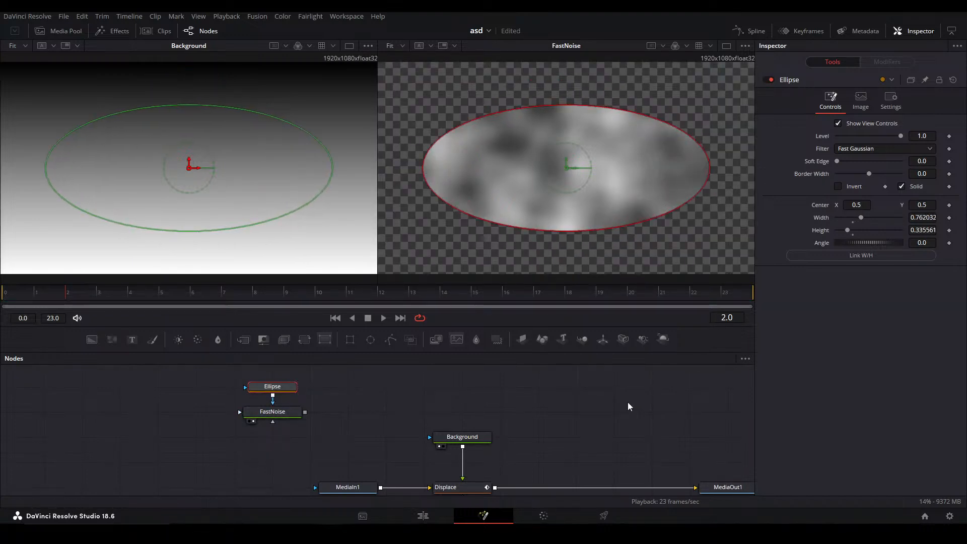
click(628, 406)
drag(836, 161, 856, 161)
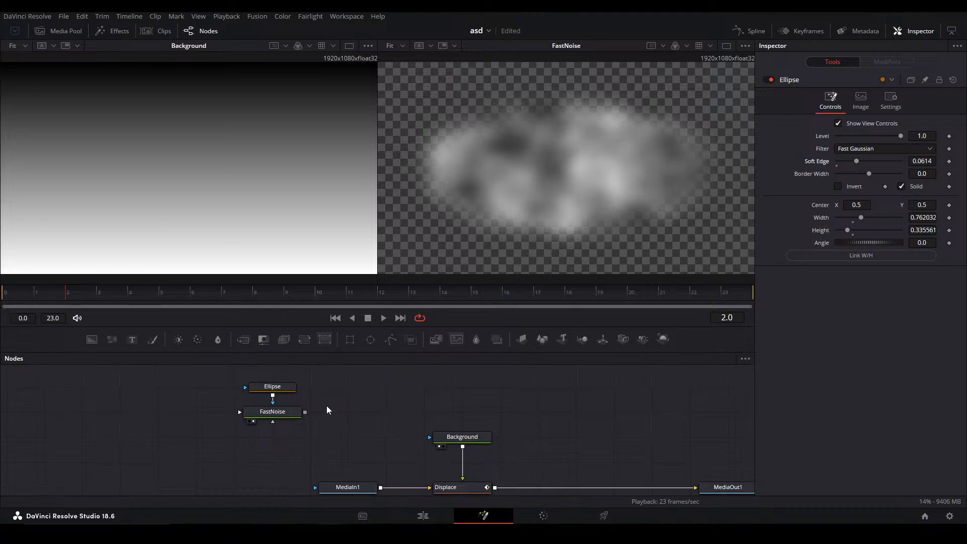
Make FastNoise's Color 1 fully transparent by setting its Alpha to 0
click(272, 412)
click(845, 144)
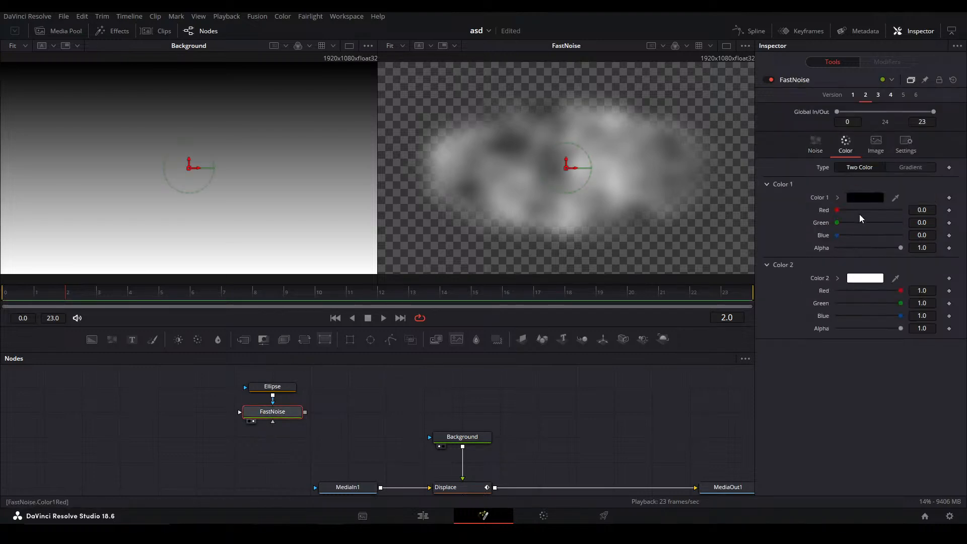
drag(901, 249, 740, 242)
click(604, 371)
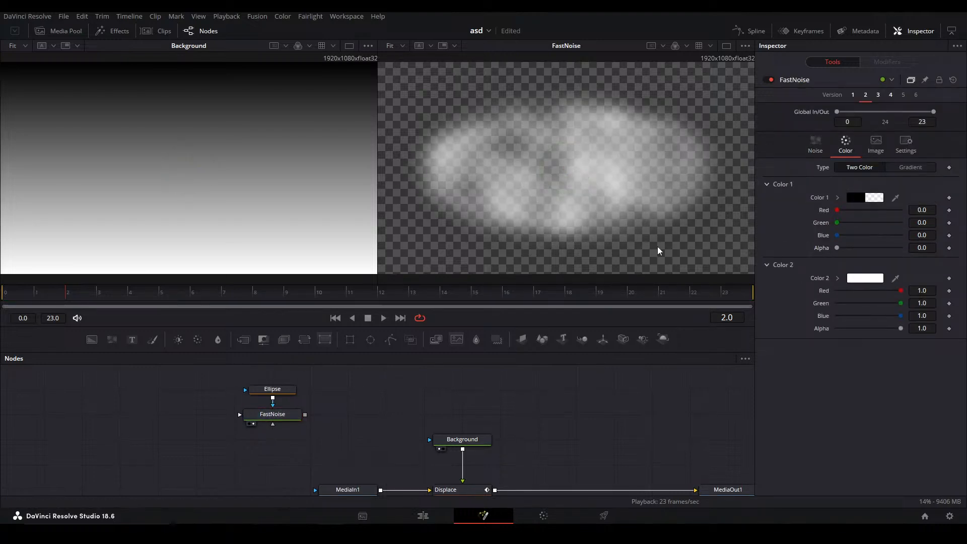
click(825, 146)
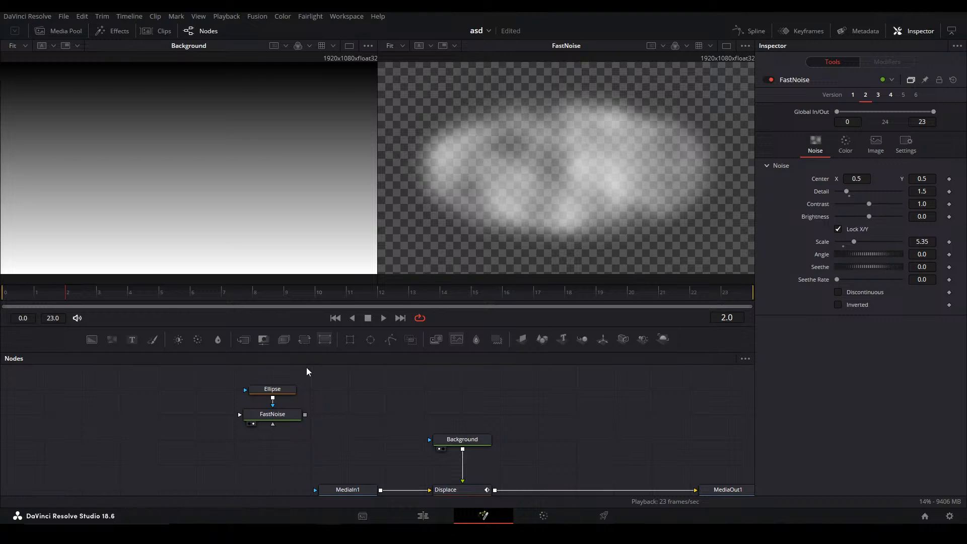
Detach the Ellipse mask from FastNoise and move it aside
click(290, 419)
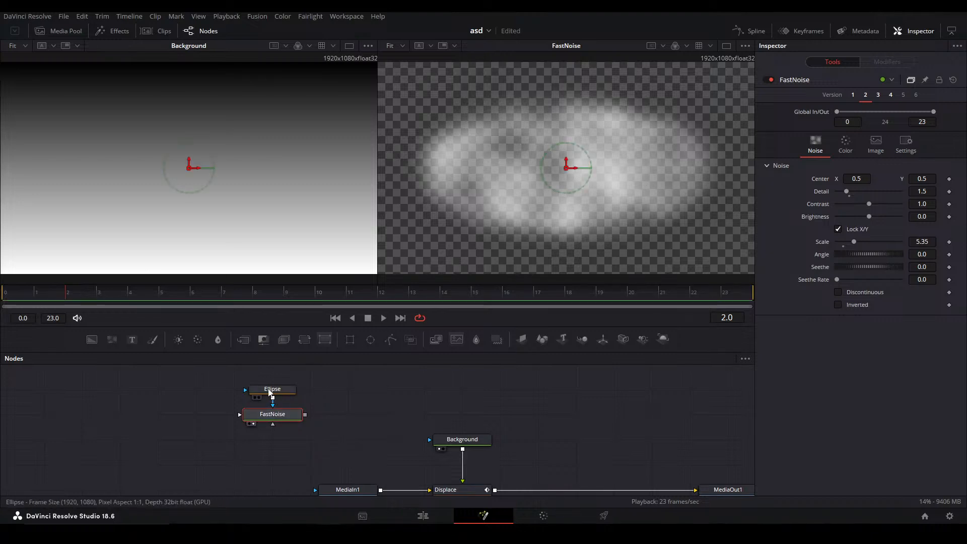
click(271, 390)
click(324, 392)
drag(271, 391, 383, 396)
Add a second FastNoise node above the first and switch it to version 3 with the radial gradient
click(273, 378)
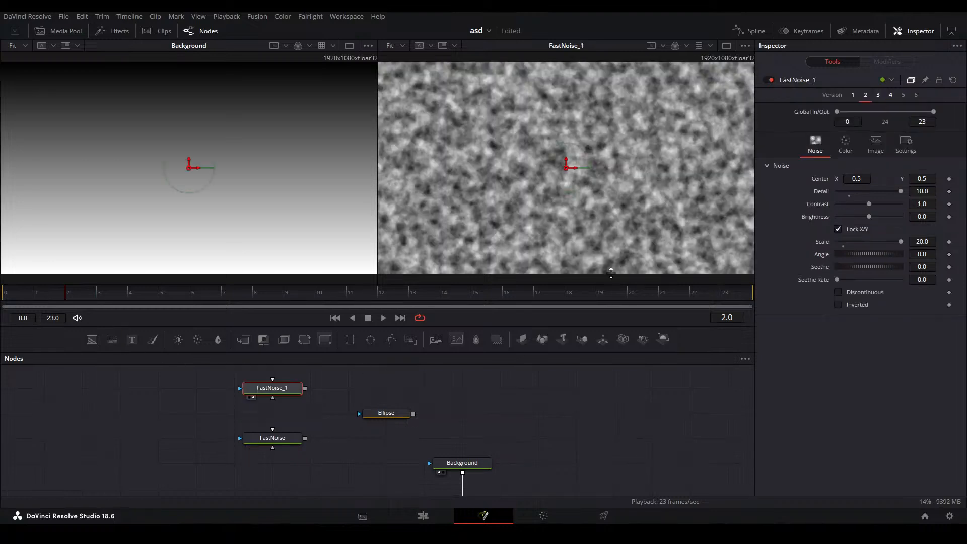
click(844, 146)
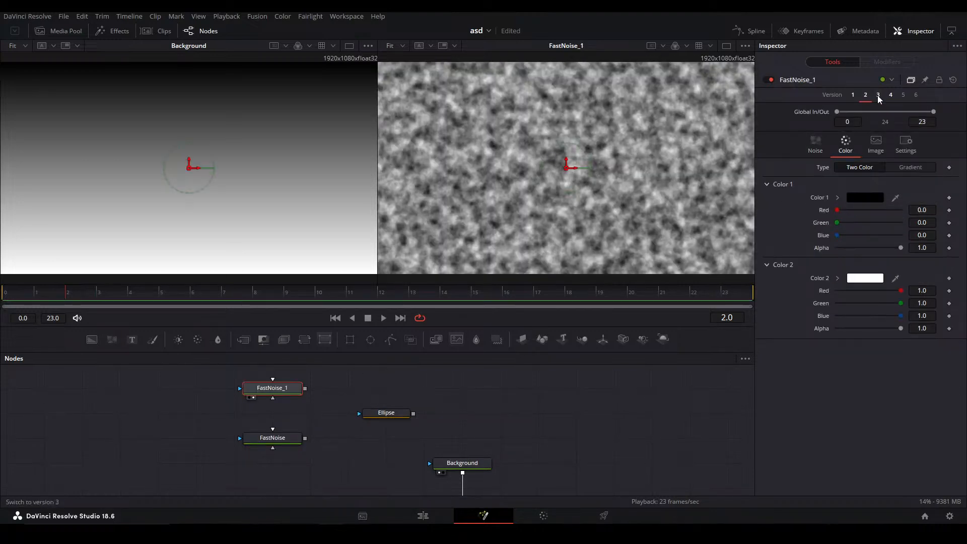
click(877, 95)
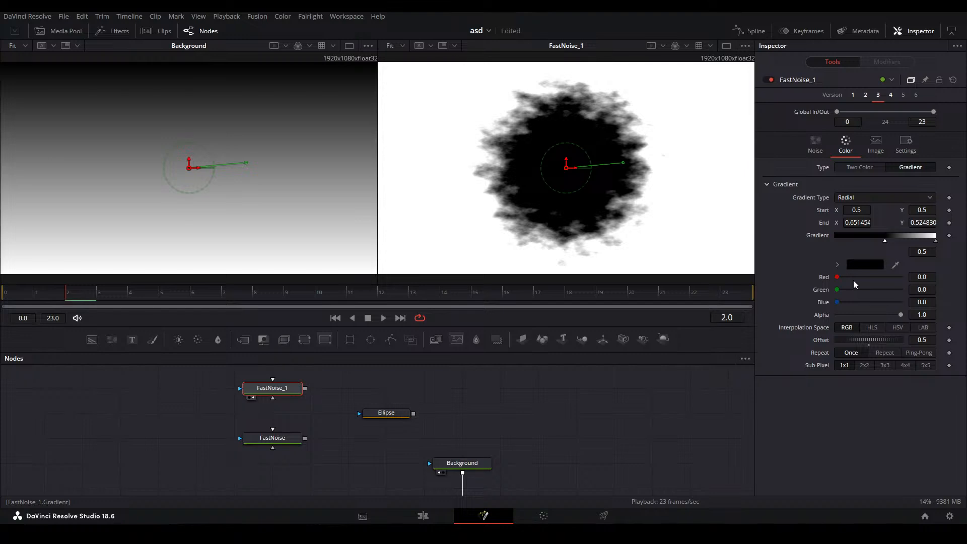
Invert FastNoise_1's radial gradient by making its first colour stop white and its end stop black
click(837, 264)
click(835, 274)
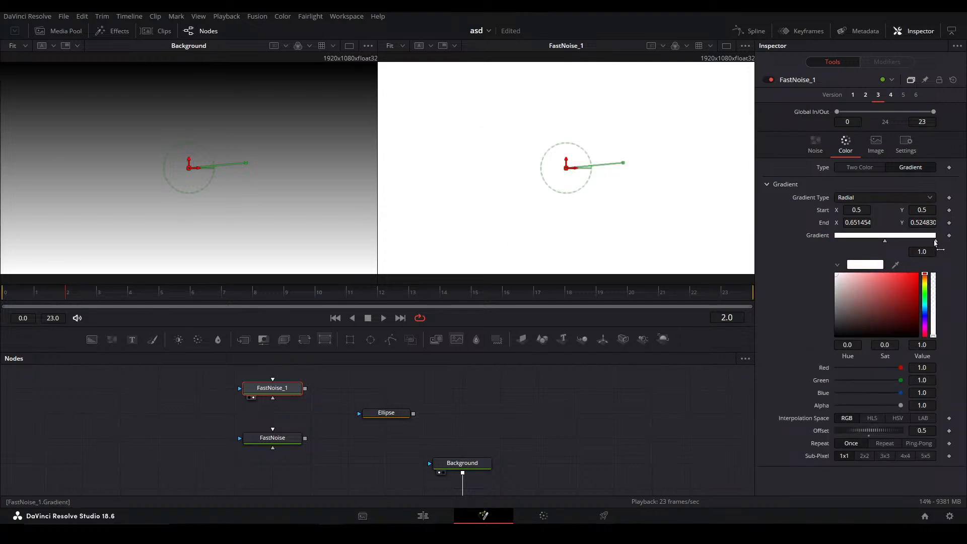
click(936, 240)
click(483, 387)
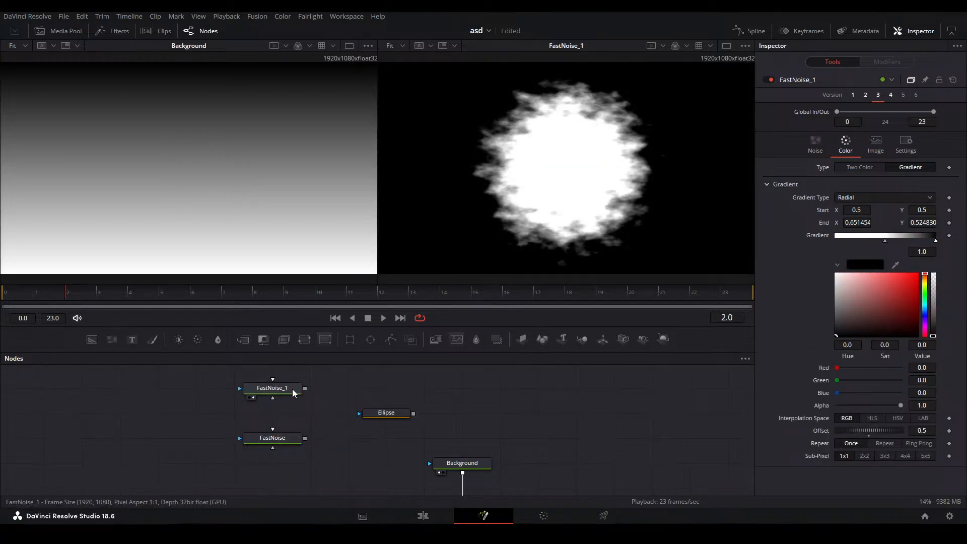
Connect FastNoise_1 as the mask of FastNoise and set the mask Channel to Luminance
drag(304, 389, 302, 450)
click(280, 443)
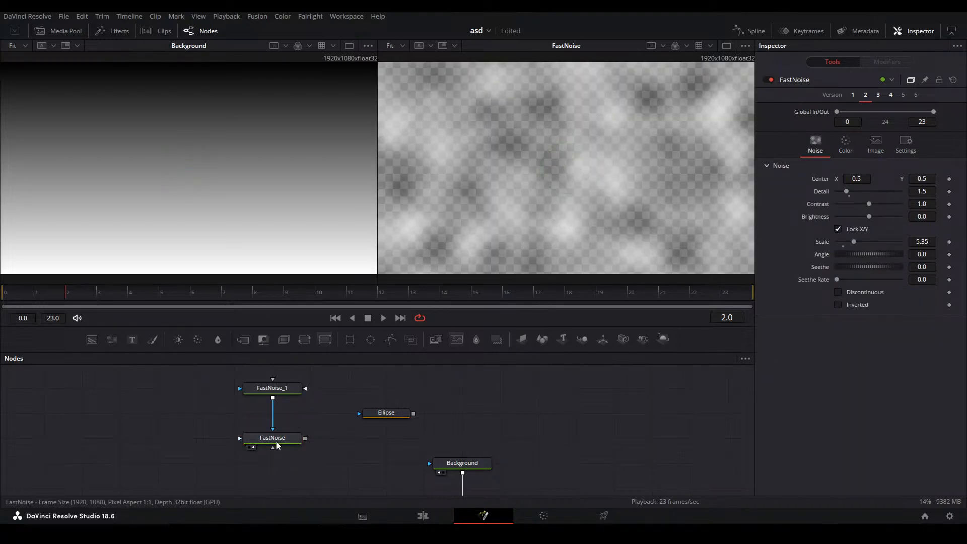
click(905, 144)
click(881, 222)
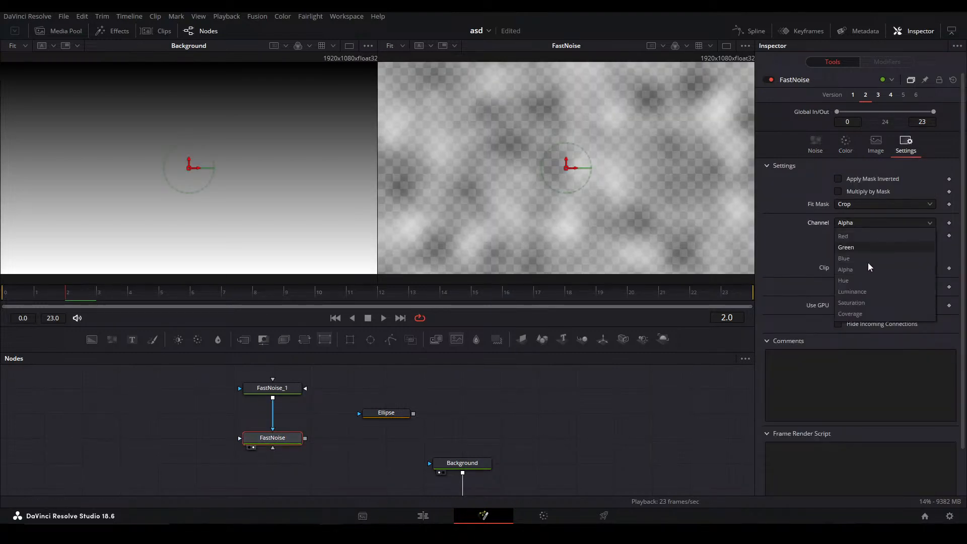
click(859, 292)
click(815, 145)
click(480, 309)
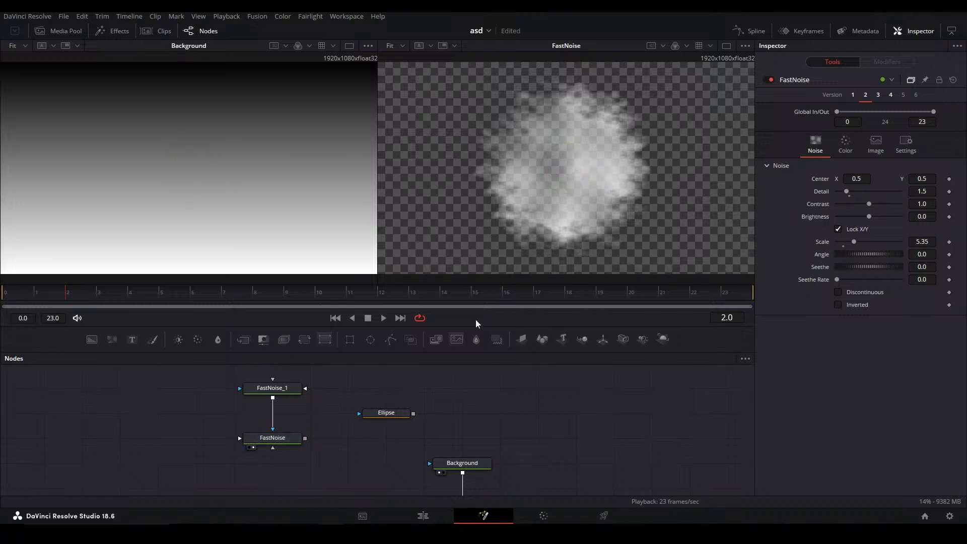
Set FastNoise_1's X Scale to 8.03 and Y Scale to 6.77
click(291, 389)
click(815, 144)
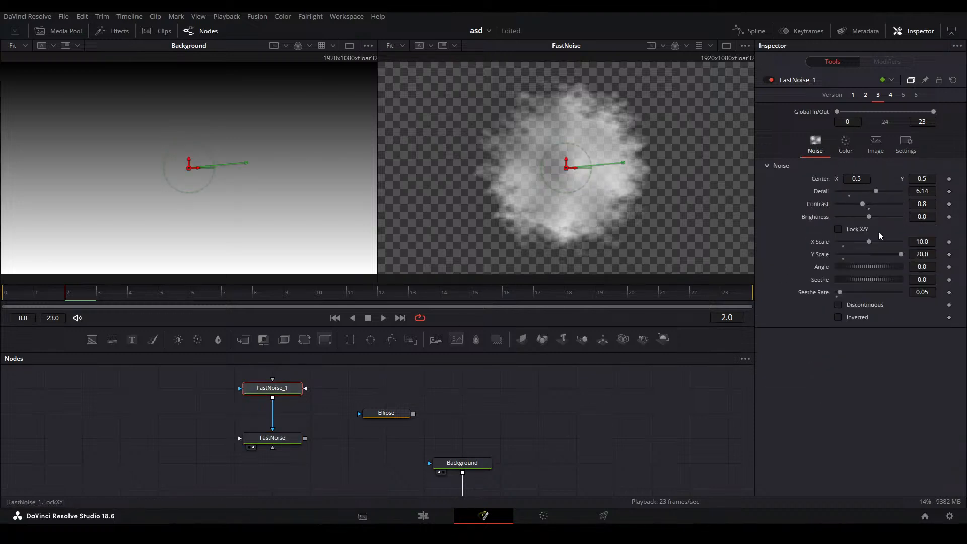
mouse_move(869, 243)
mouse_down()
mouse_move(846, 242)
mouse_move(867, 246)
mouse_move(858, 255)
mouse_up()
click(636, 422)
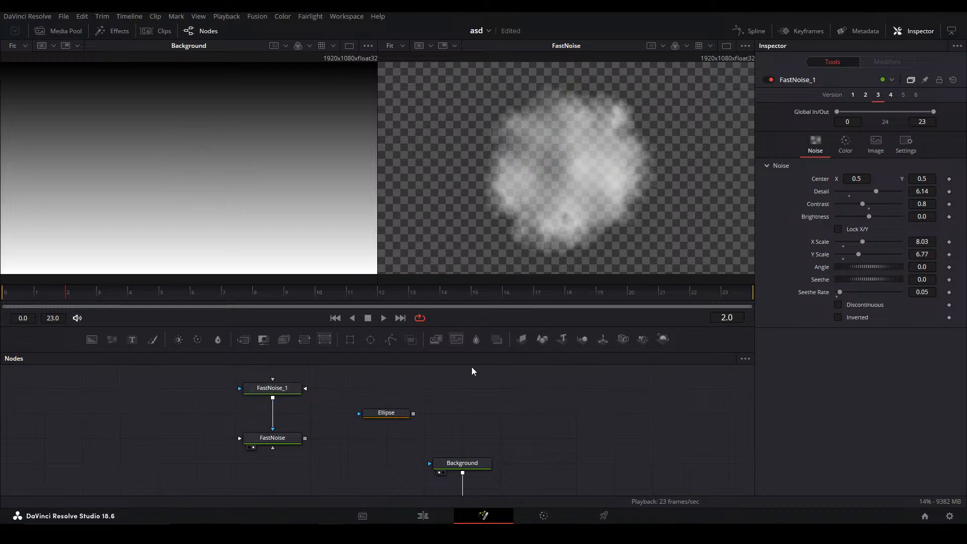
Inspect the two linked FastNoise nodes and show the Displace node in the second viewer
click(274, 391)
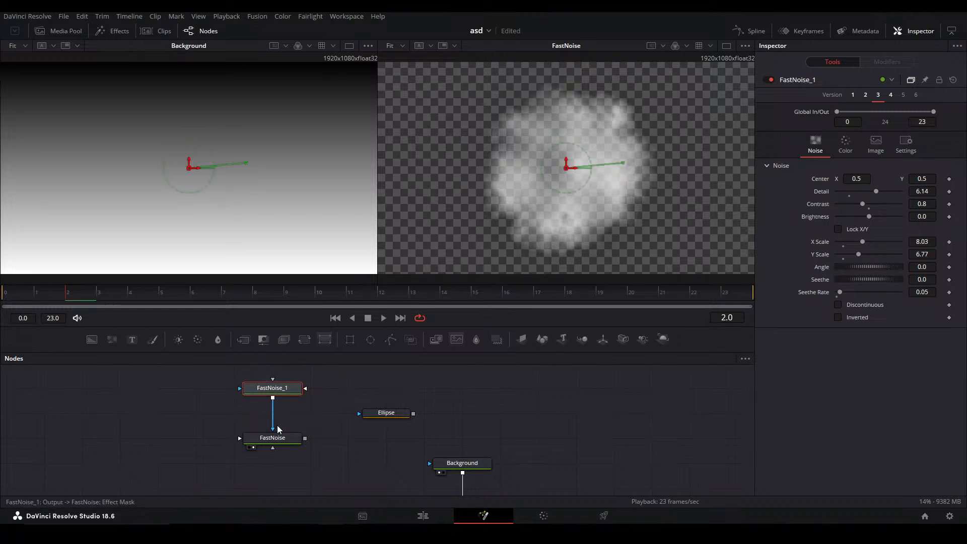
click(286, 439)
drag(375, 488, 338, 417)
click(340, 418)
click(441, 444)
key(2)
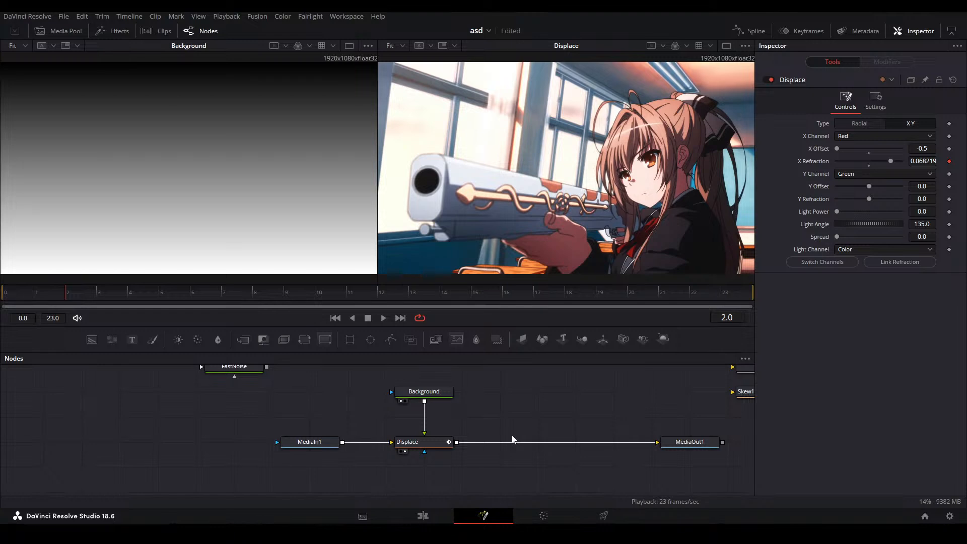
Add a third FastNoise node, show it in the second viewer and check its options for loading and saving default settings
drag(273, 368, 308, 424)
drag(110, 341, 590, 402)
key(2)
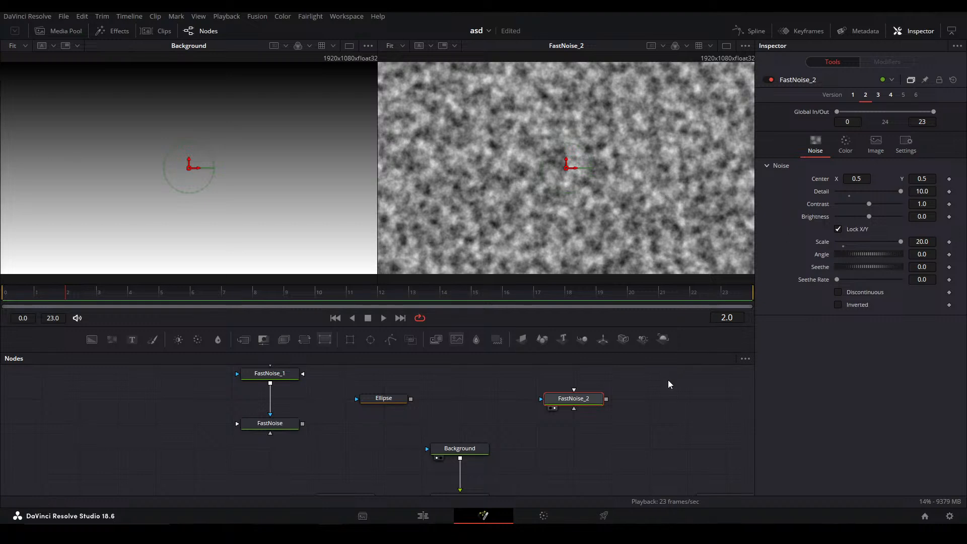
right_click(580, 400)
mouse_move(665, 379)
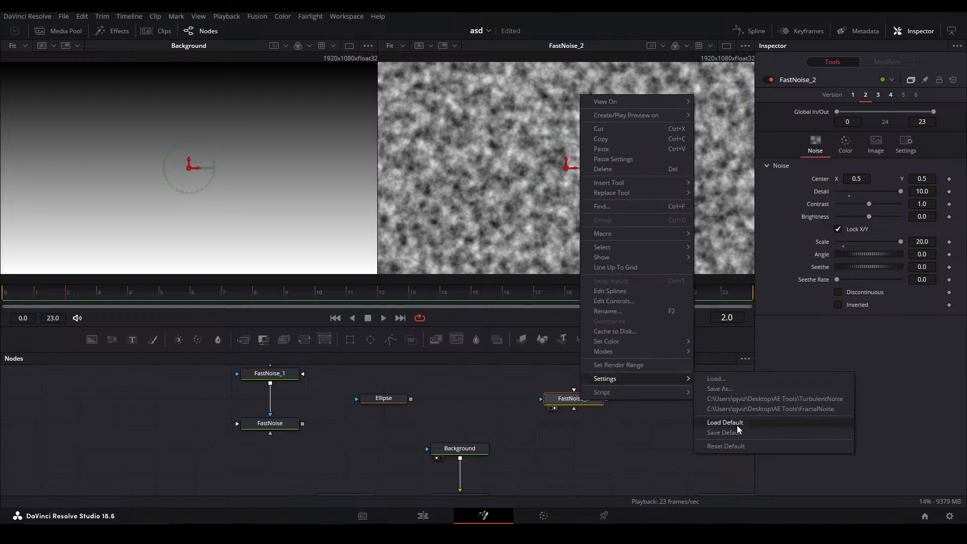
click(583, 446)
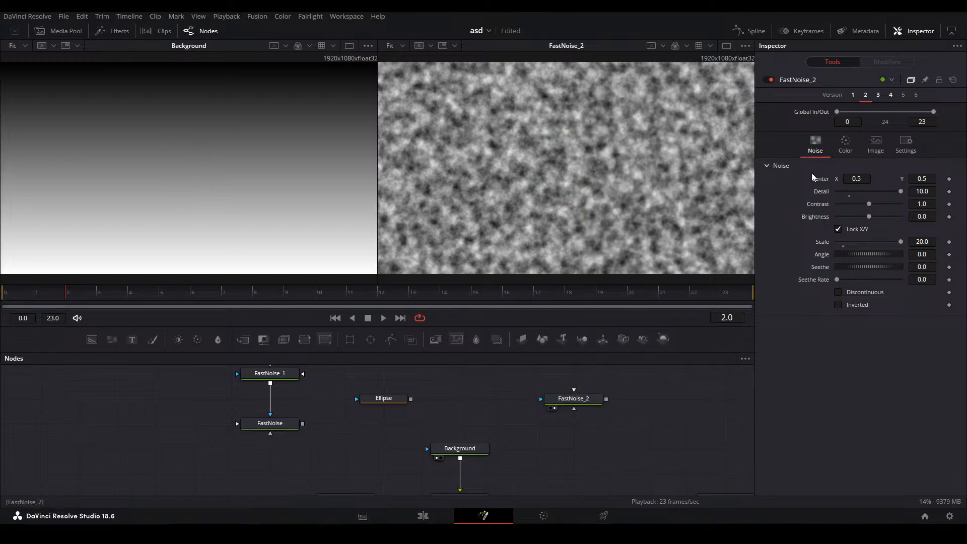
Delete the third FastNoise node, add a replacement in the empty area beyond the Ellipse and show it in the second viewer
drag(597, 448, 554, 383)
key(Delete)
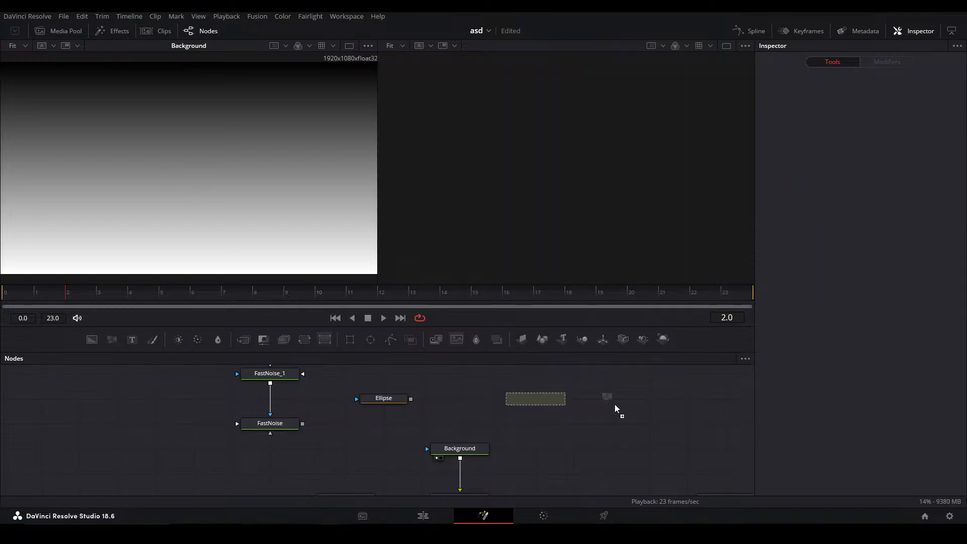
key(ctrl+z)
key(2)
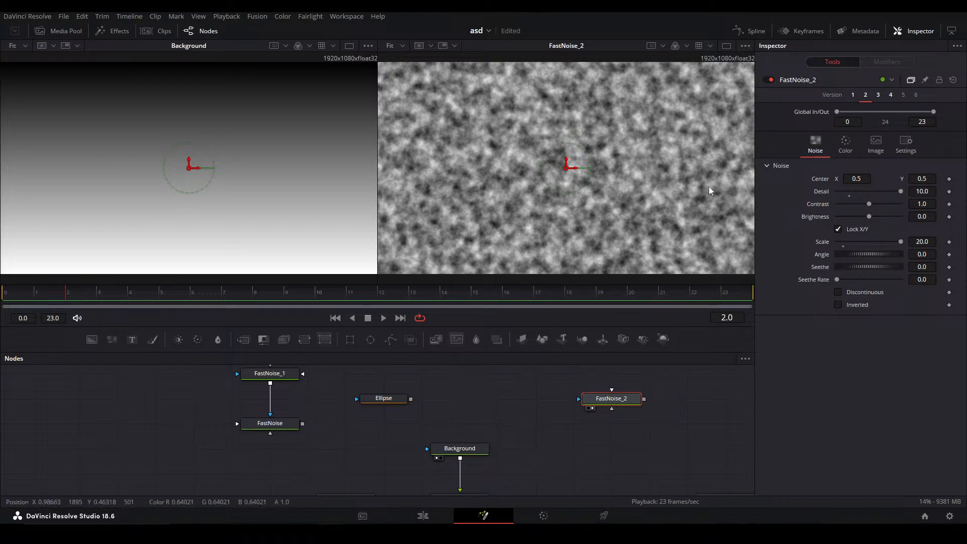
Compare versions 1 to 4 of FastNoise_2, including version 3's gradient colour settings, and return to version 1
click(852, 95)
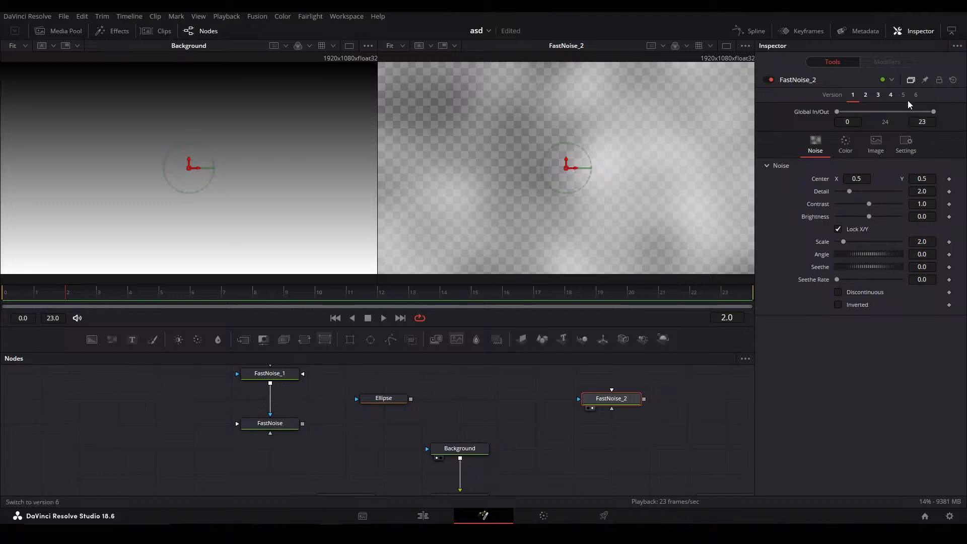
click(866, 96)
click(878, 95)
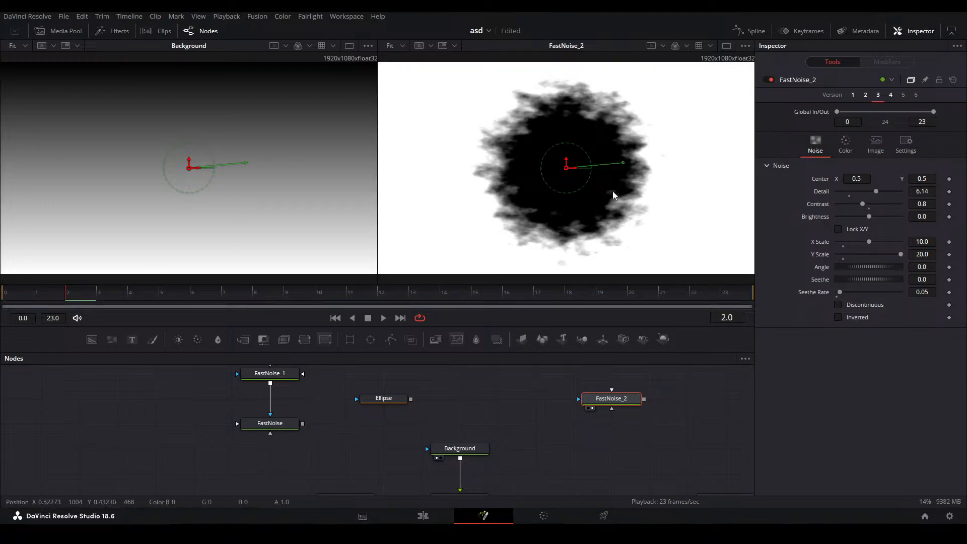
click(845, 145)
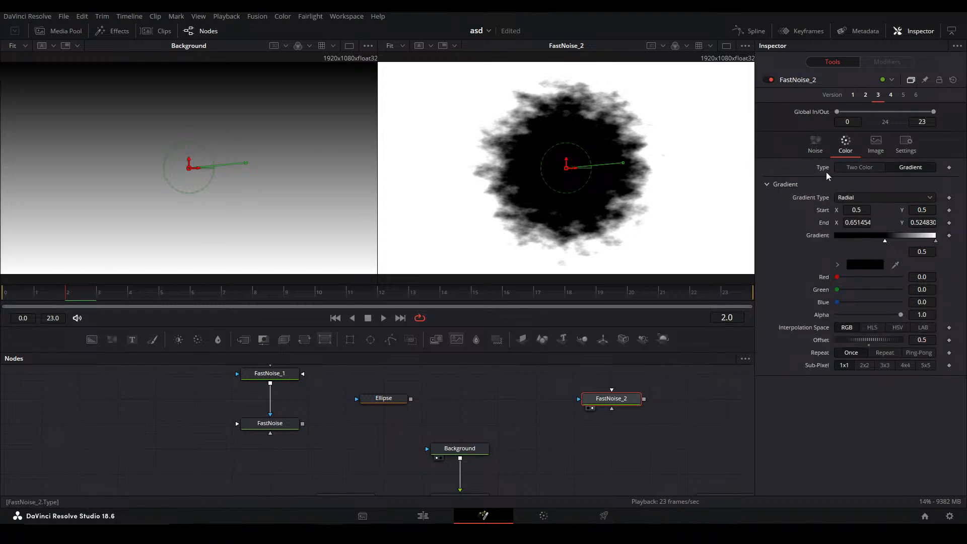
click(814, 148)
click(889, 95)
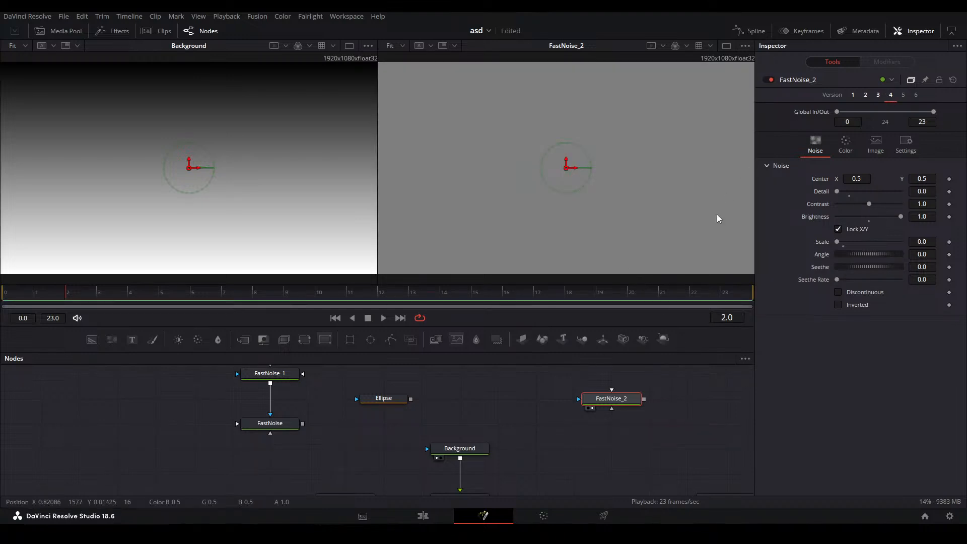
click(852, 95)
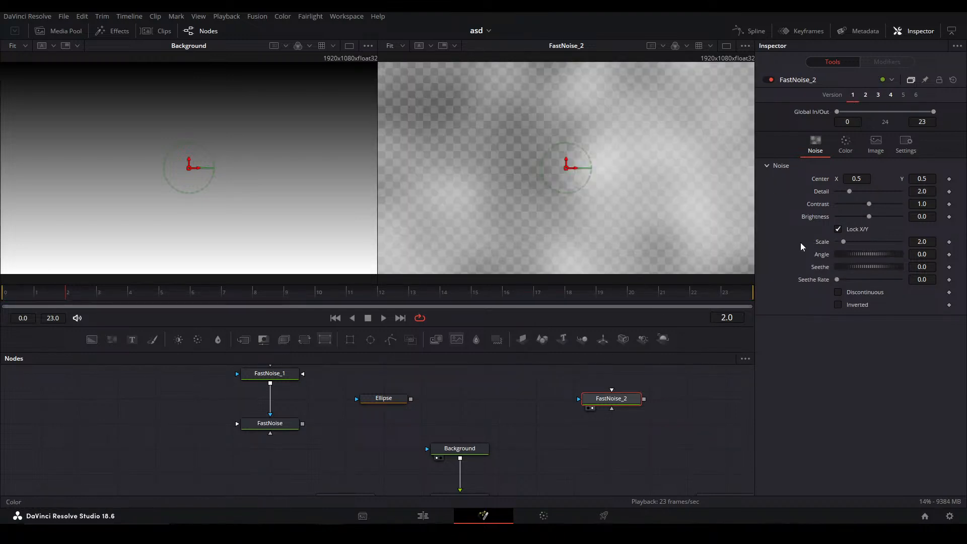
Delete the FastNoise_2 node
click(538, 428)
click(611, 398)
key(Delete)
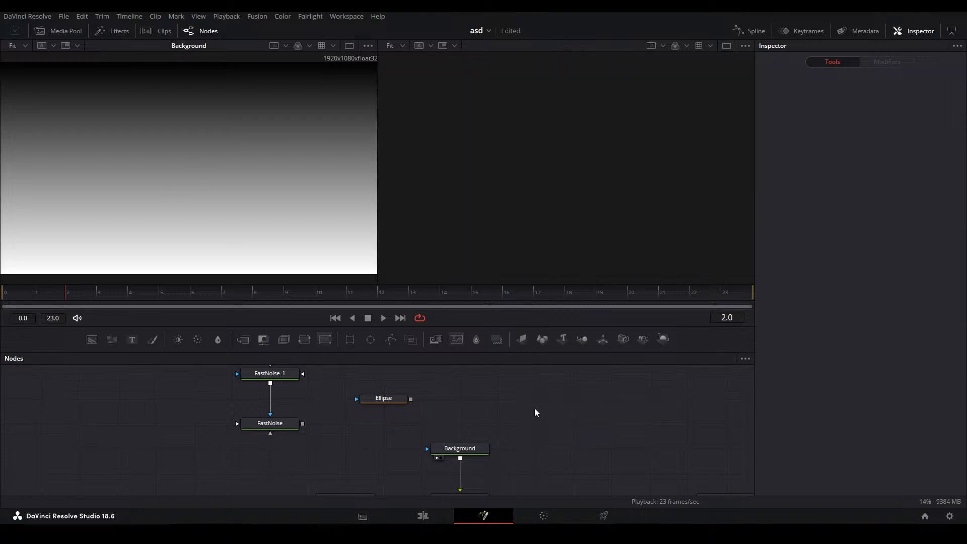
Compare the Background node's versions 1, 2 and 3 and return to version 2 with the linear gradient
click(448, 450)
scroll(443, 410, down, 2)
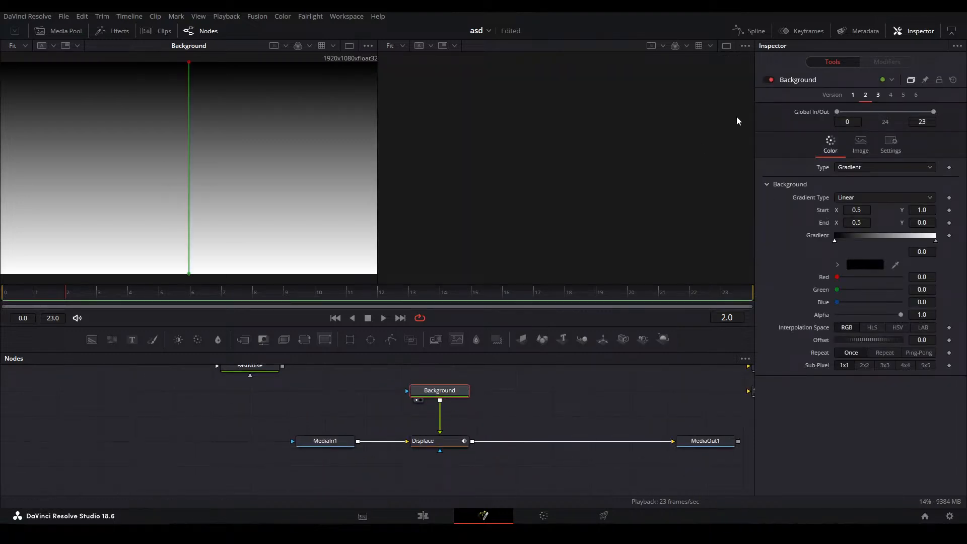
click(852, 96)
click(865, 96)
click(878, 96)
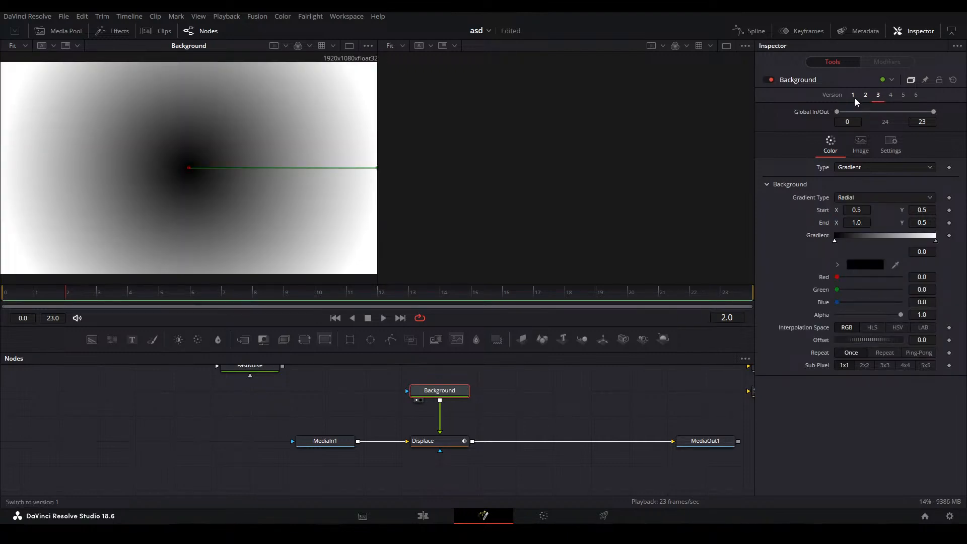
click(853, 96)
click(865, 96)
Show the Displace node and then MediaOut1 in the second viewer
click(460, 446)
key(2)
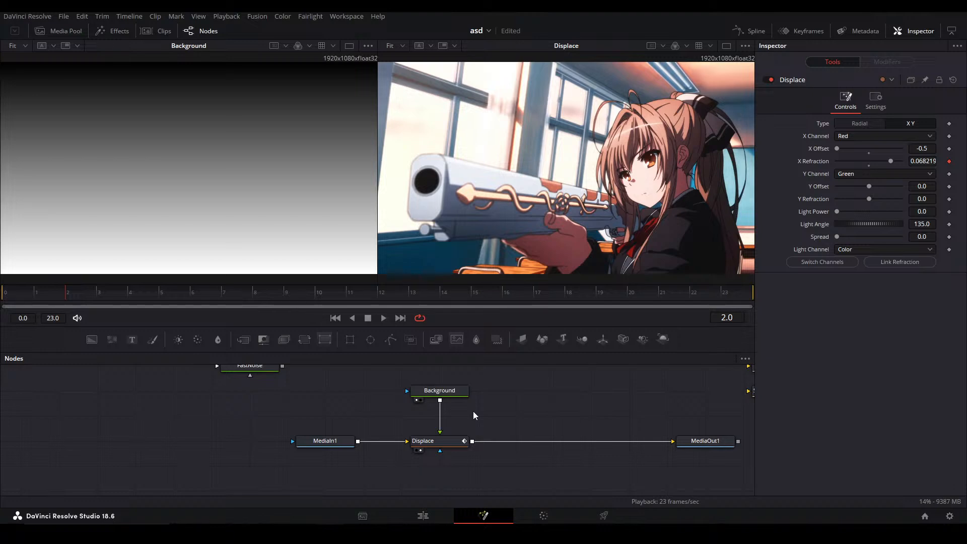
drag(611, 418, 449, 432)
click(531, 459)
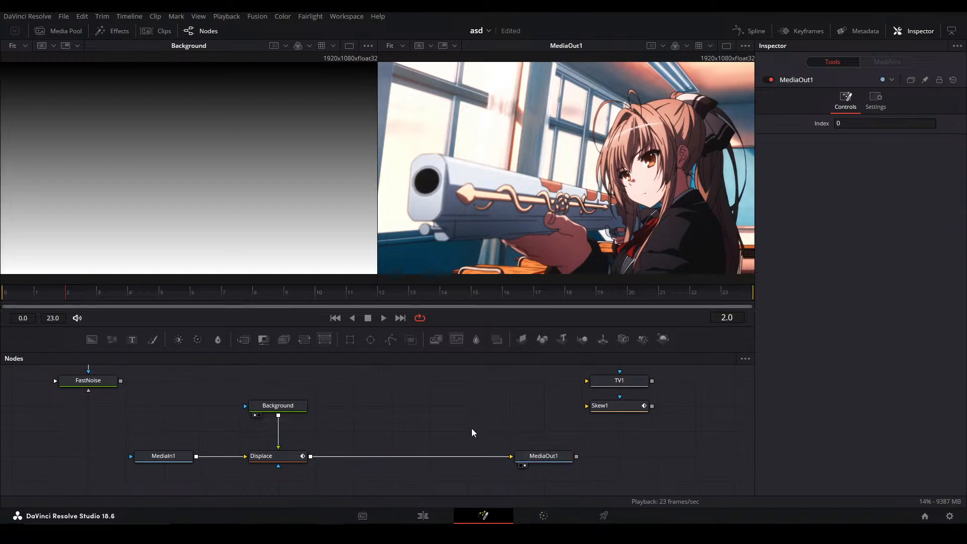
Select the Displace node, play its animation from frame 0 and return the playhead to frame 0
click(291, 459)
drag(61, 296, 5, 294)
key(space)
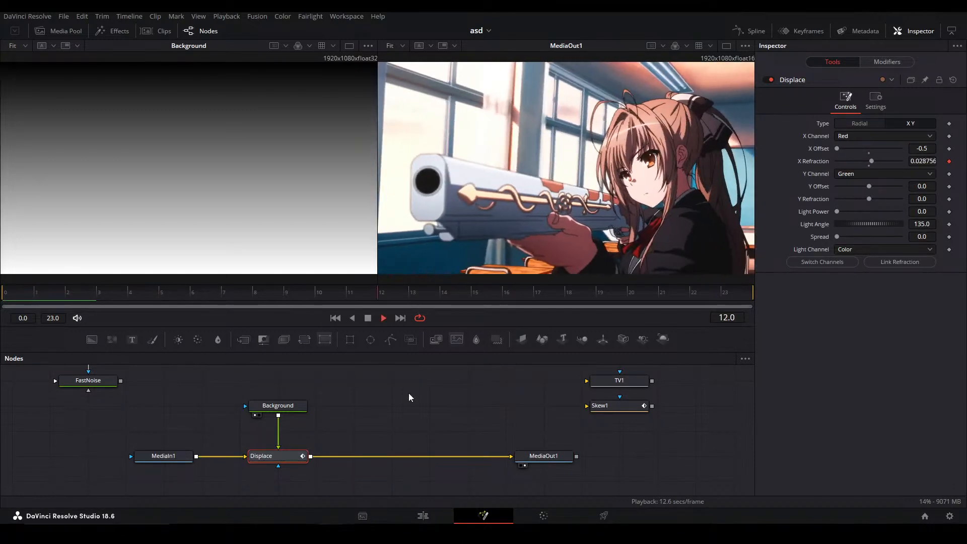
click(410, 398)
key(space)
drag(141, 295, 14, 301)
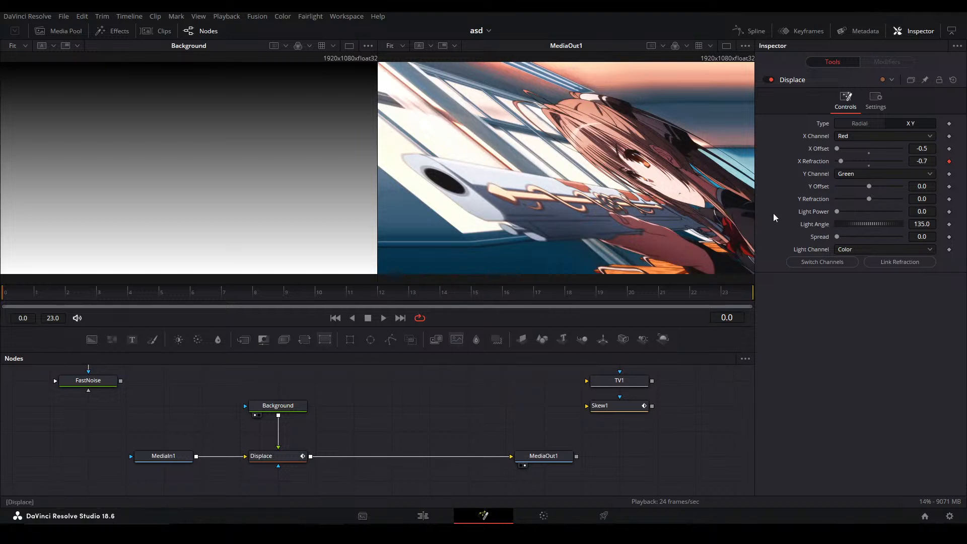
Apply an Anim Curves modifier to the Displace node's Y Refraction and open the modifier's controls
right_click(813, 196)
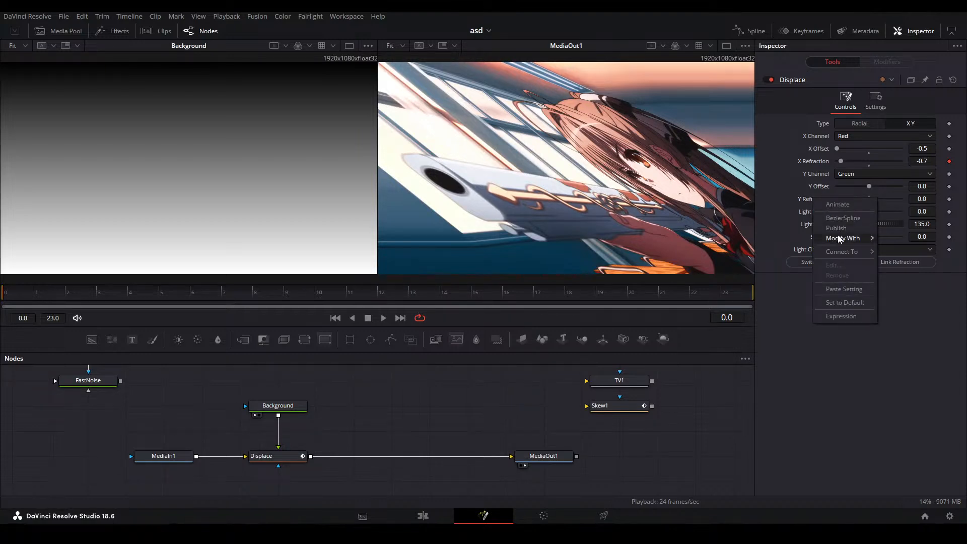
mouse_move(836, 239)
click(774, 243)
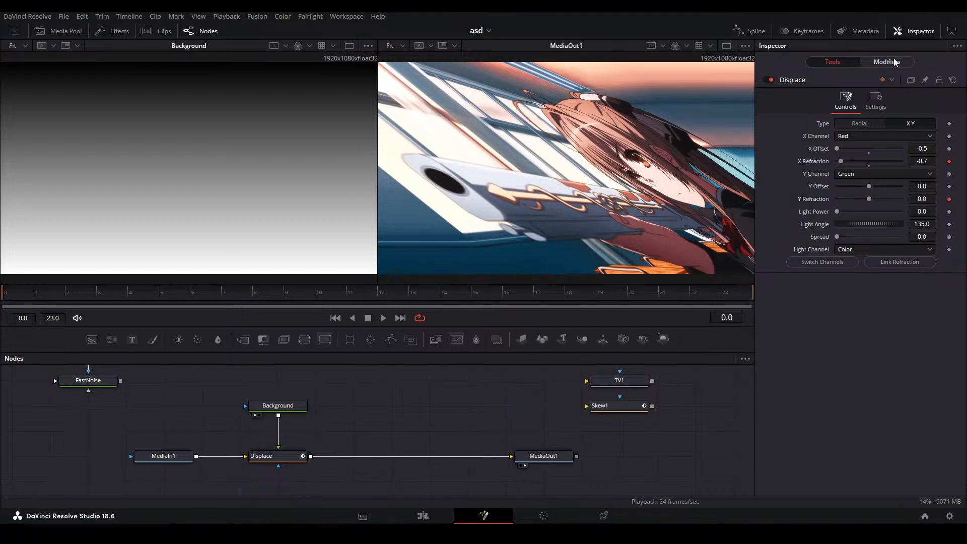
click(886, 61)
Set the Y Refraction modifier's Curve to Easing with Out as Elastic, and its Scale to 0.1
click(897, 147)
click(899, 156)
click(899, 148)
click(902, 171)
click(916, 160)
click(909, 274)
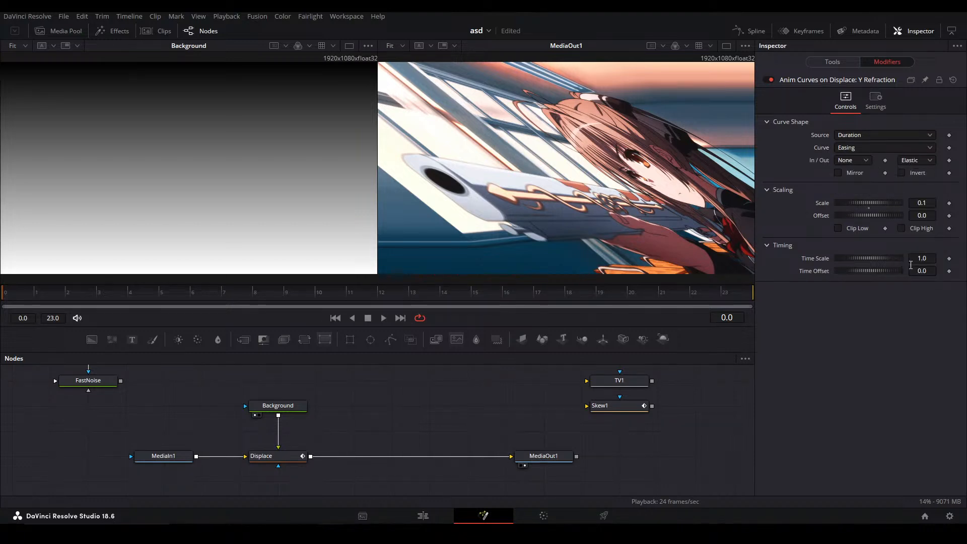
Add the expression -Scale to the Y Refraction modifier's Offset
double_click(925, 214)
text(=)
key(Return)
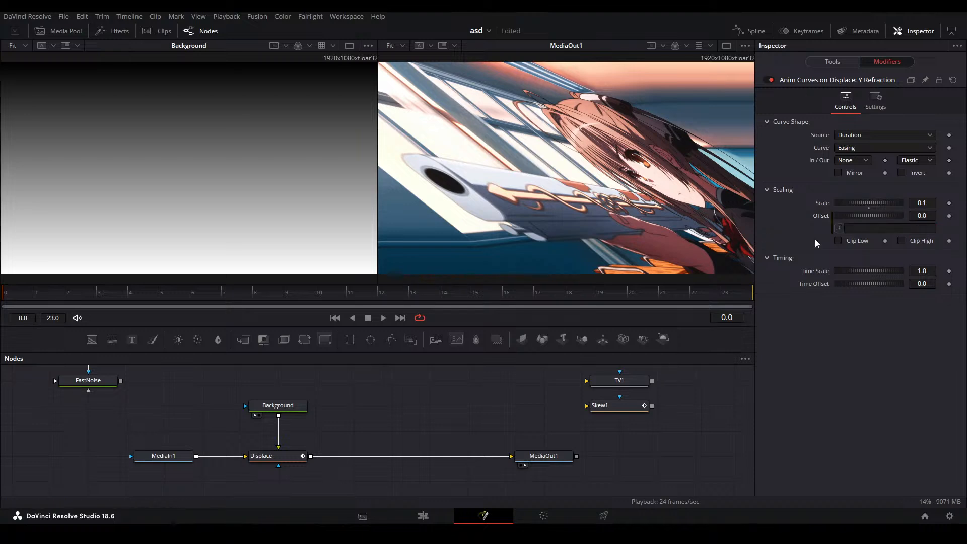
drag(896, 212, 883, 203)
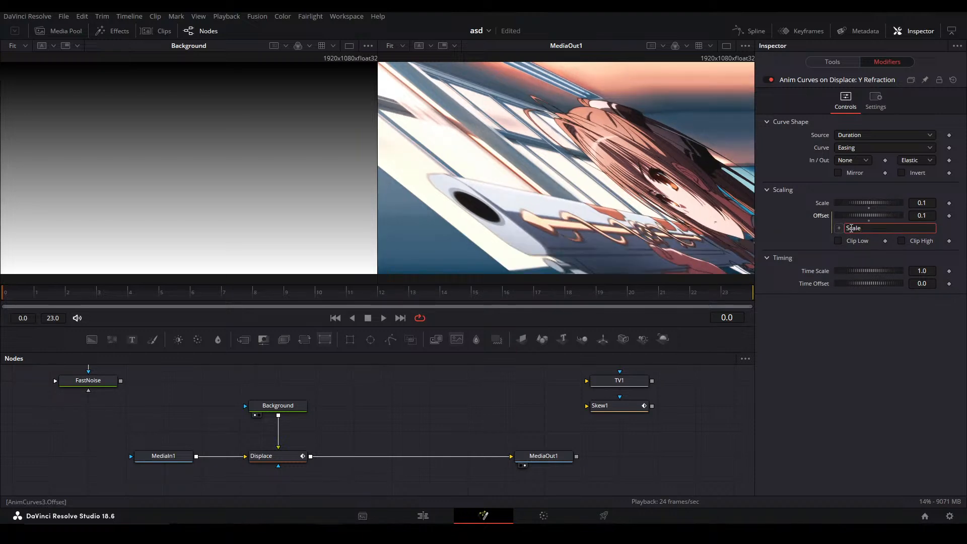
text(-)
key(Return)
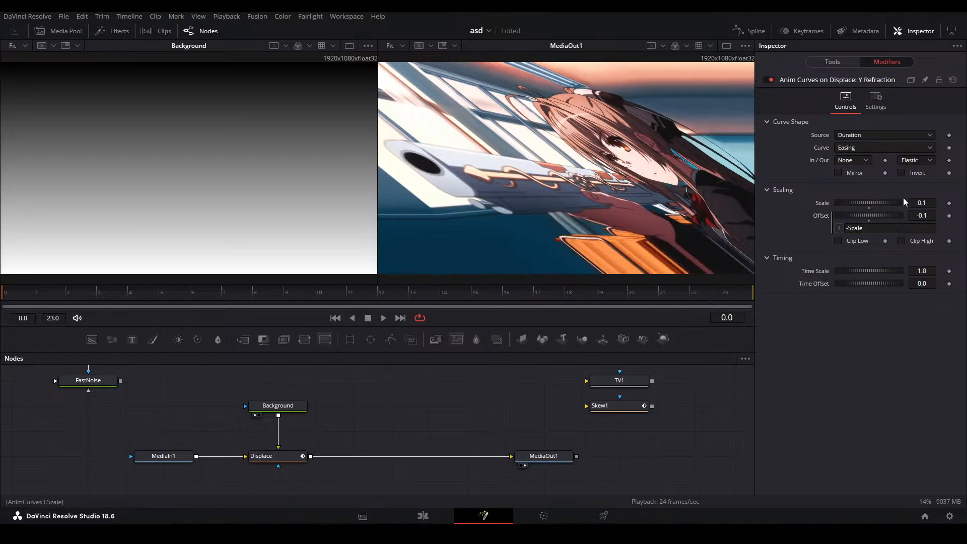
Set the Y Refraction modifier's Scale to -0.1 and play back the animation
text(-)
key(Return)
key(space)
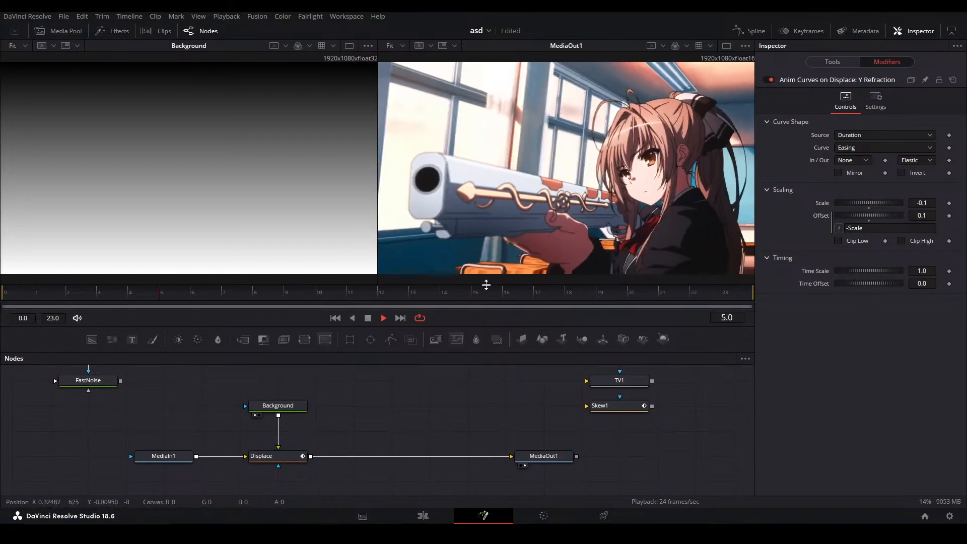
key(space)
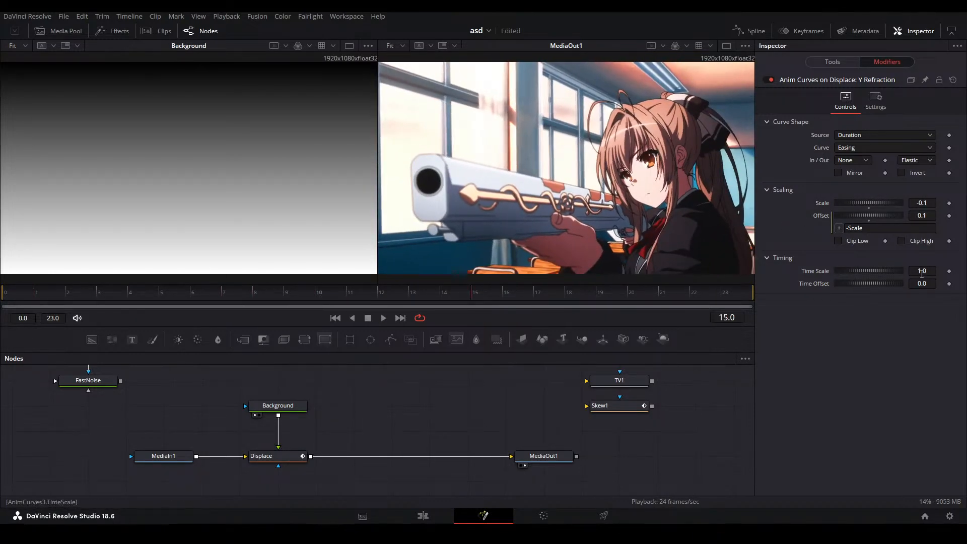
Set the Y Refraction modifier's Time Scale to 0.575 and preview the animation
key(space)
key(space)
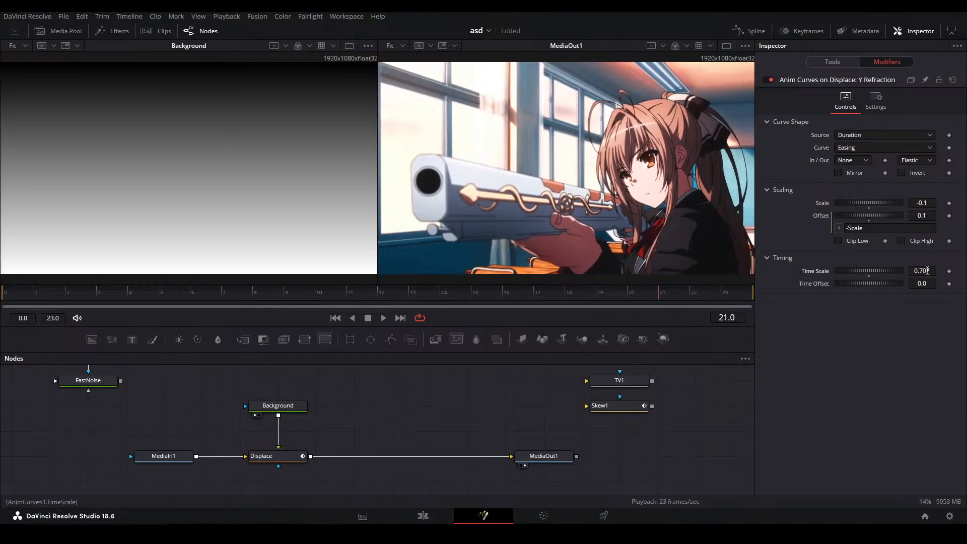
key(space)
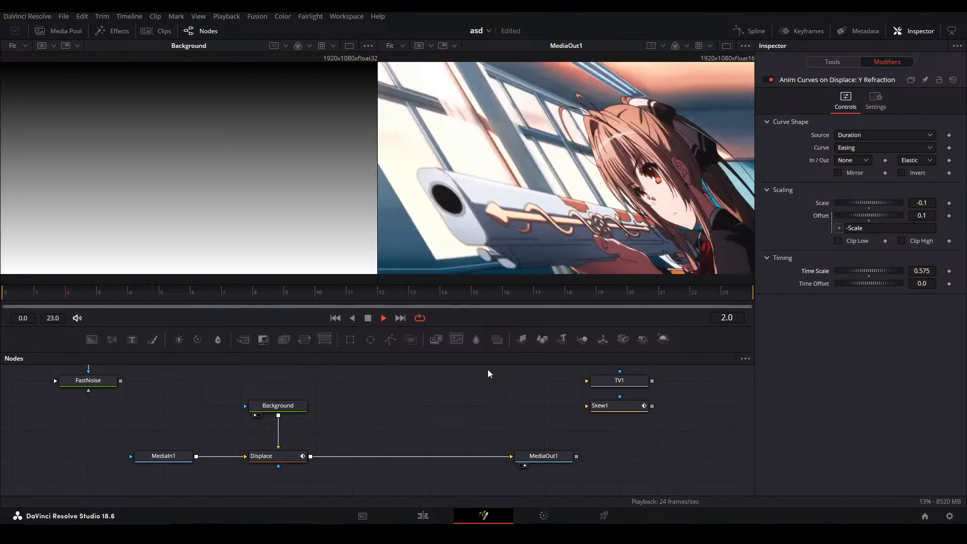
key(space)
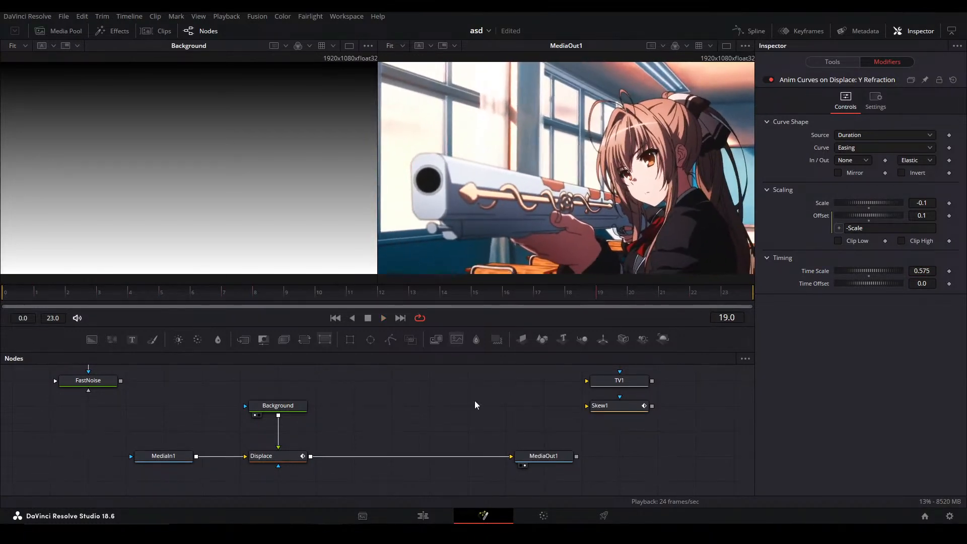
Show the Displace node in the second viewer and play back its X and Y Refraction animation
click(292, 458)
key(2)
key(space)
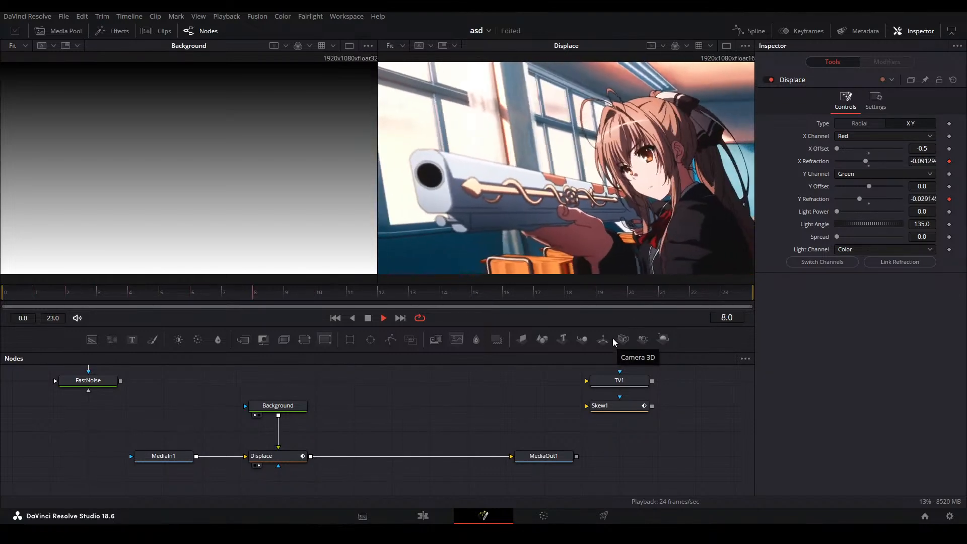
key(space)
Show MediaOut1 in the second viewer and move its node closer to Displace
click(284, 457)
click(431, 418)
click(537, 457)
key(2)
click(423, 423)
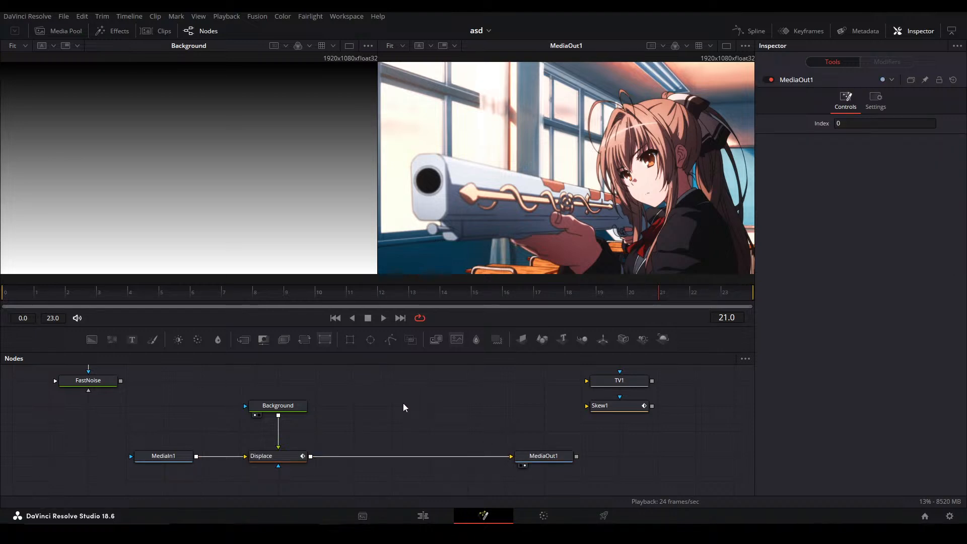
drag(552, 455, 475, 455)
click(452, 423)
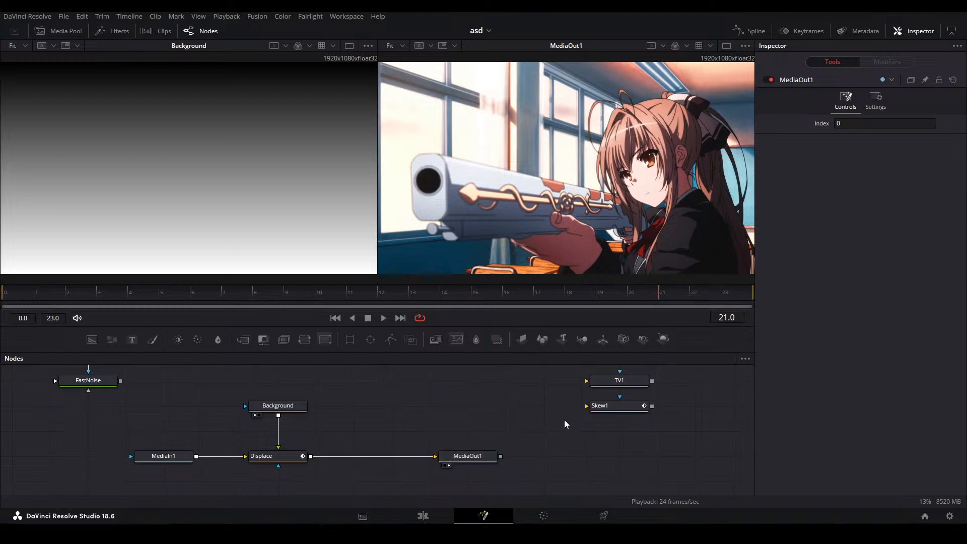
Return to the Edit page and switch to the open project named Loose
click(431, 518)
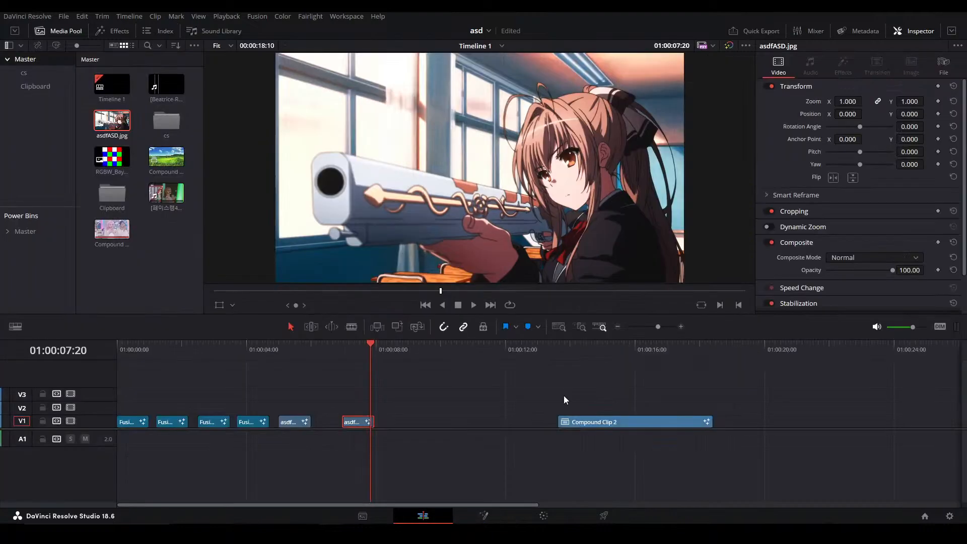
click(477, 32)
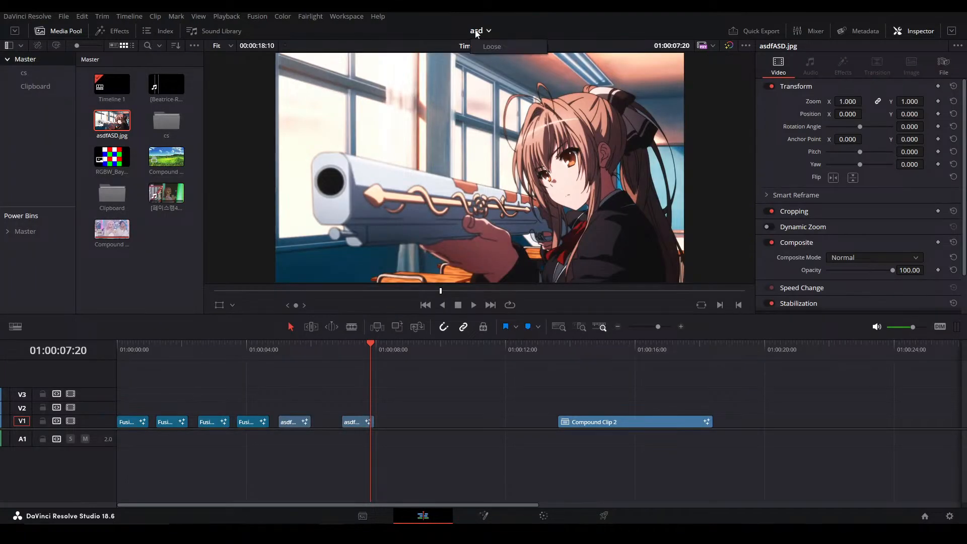
click(491, 47)
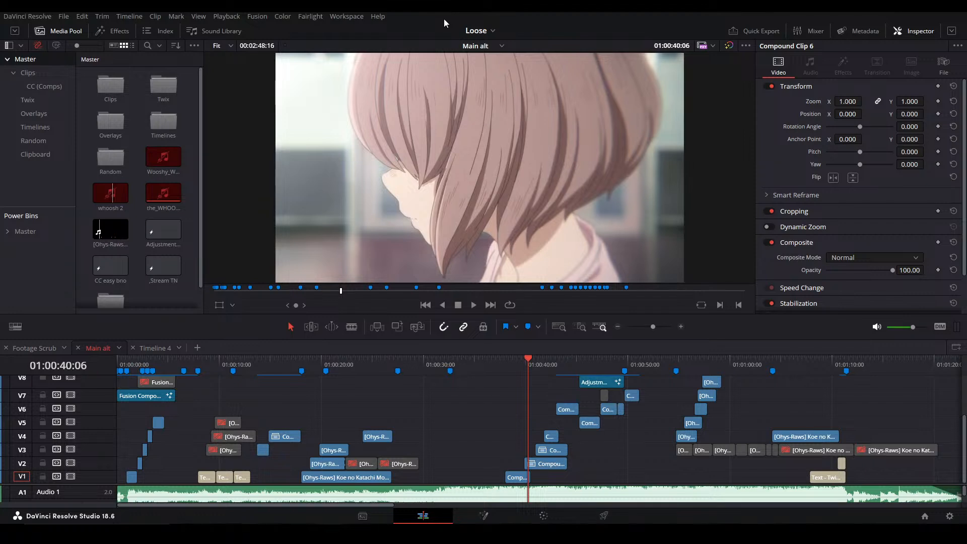
Play the Main alt timeline from 01:00:40:06 and stop on the hallway shot near 01:00:50:16
click(496, 397)
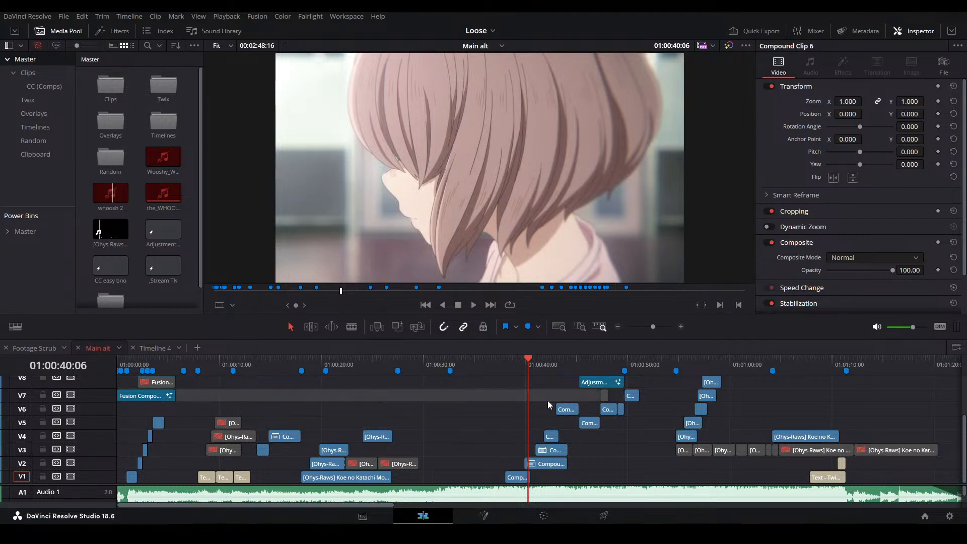
key(space)
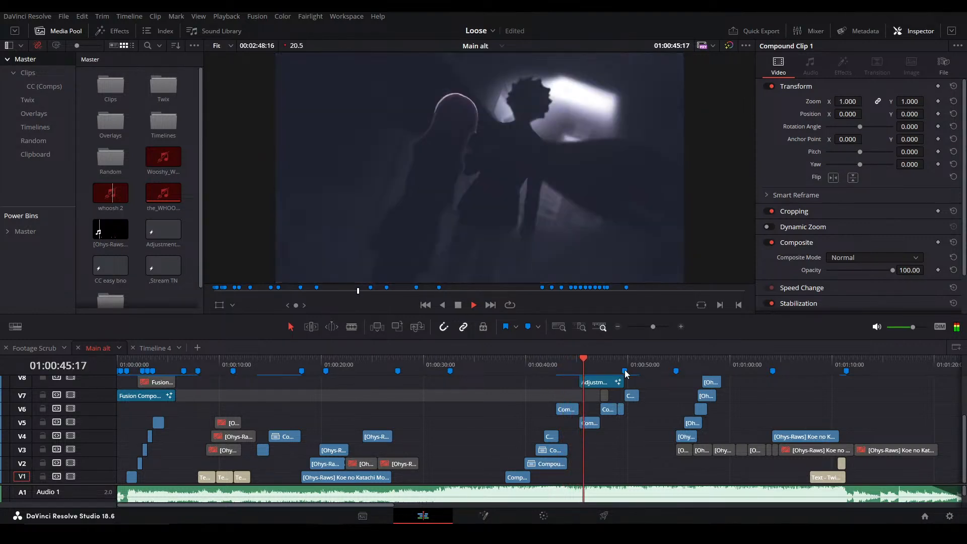
click(567, 371)
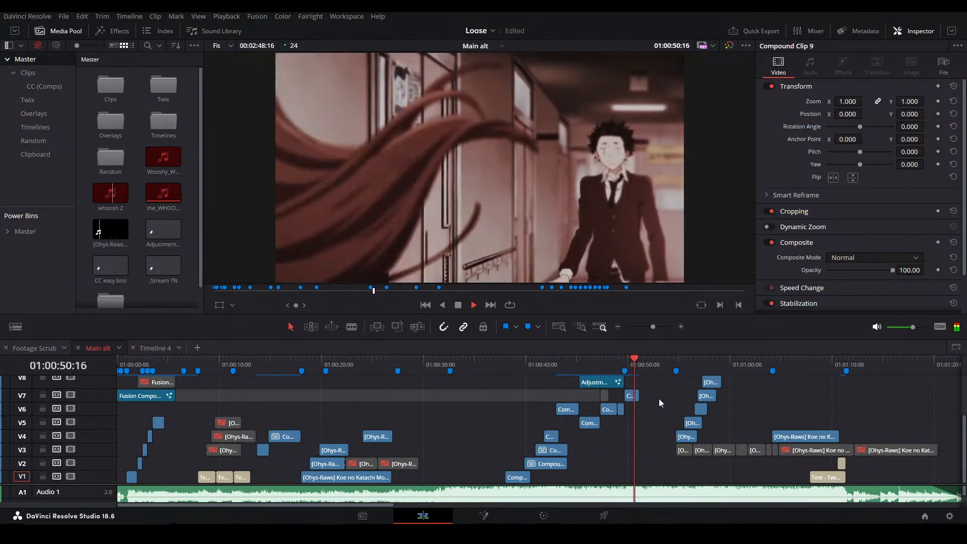
key(space)
Open the V7 compound clip at 01:00:50:15 on the Fusion page
click(634, 365)
click(635, 395)
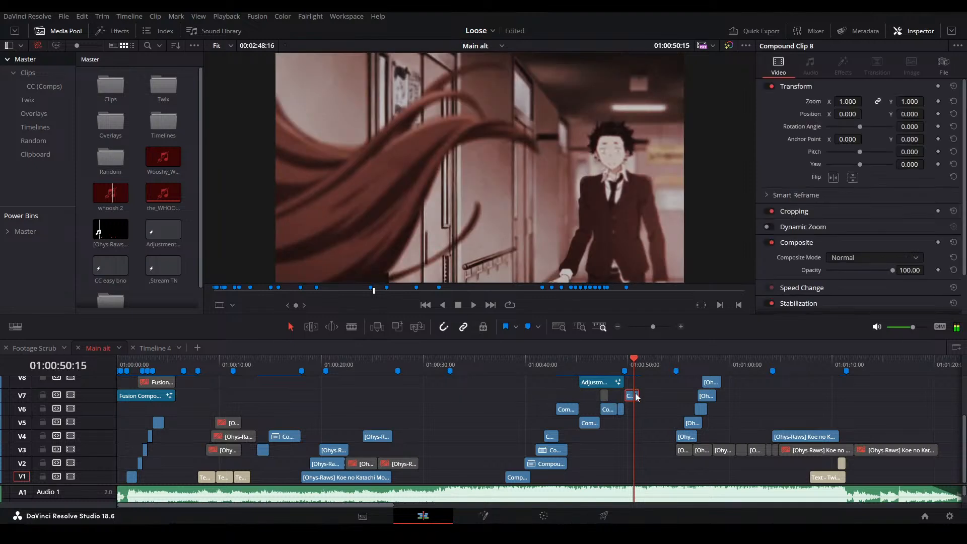
key(shift+5)
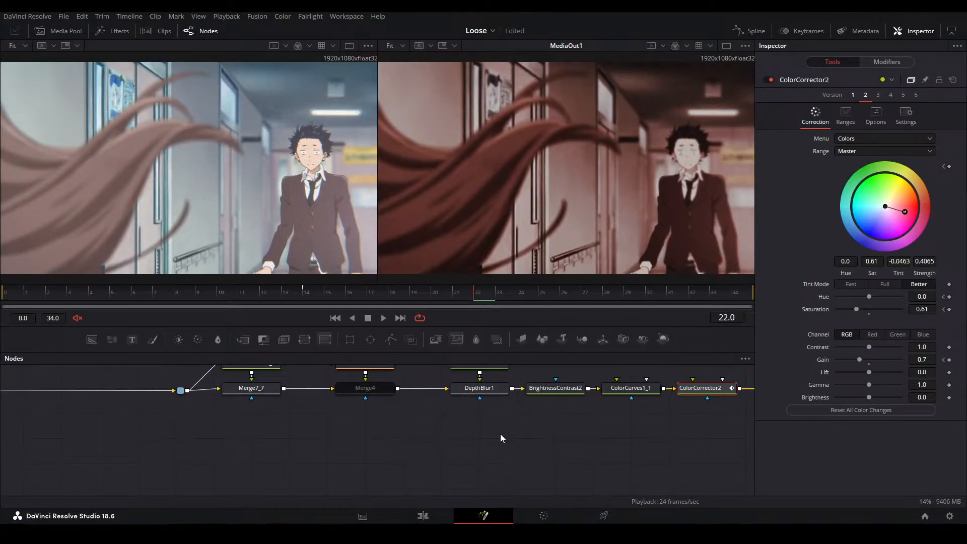
Show DepthBlur1, BrightnessContrast2, ColorCurves1_1 and ColorCorrector2 one after another in the second viewer
drag(638, 397, 685, 440)
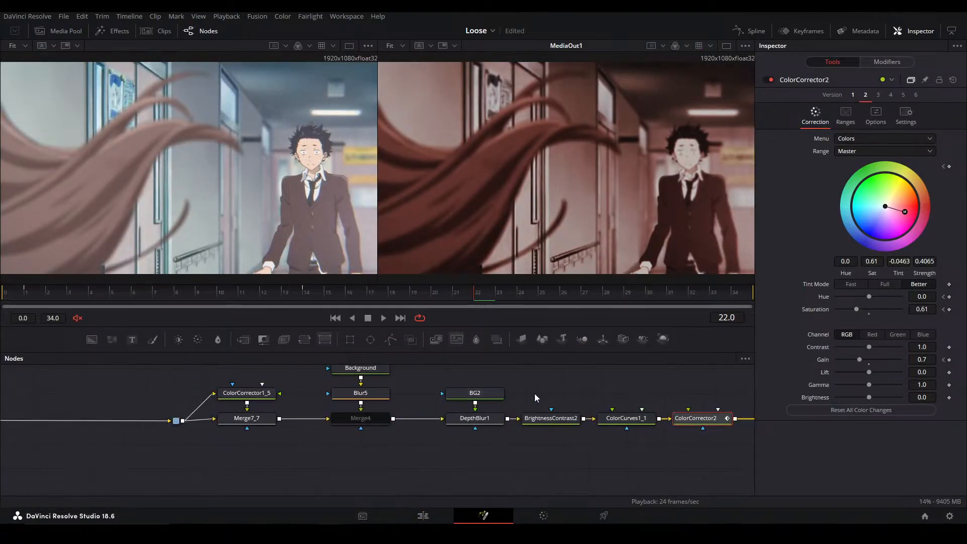
drag(506, 391, 613, 386)
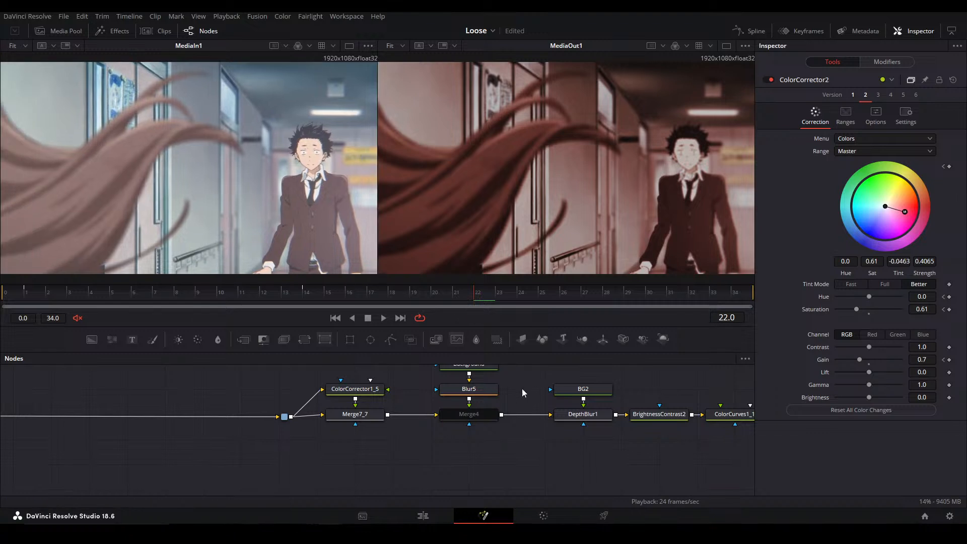
click(559, 416)
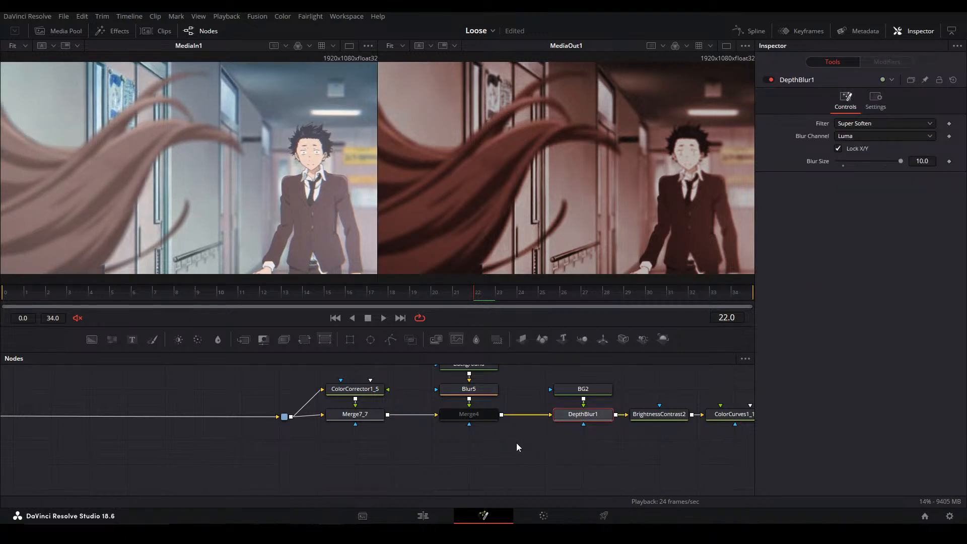
drag(533, 443, 380, 455)
key(2)
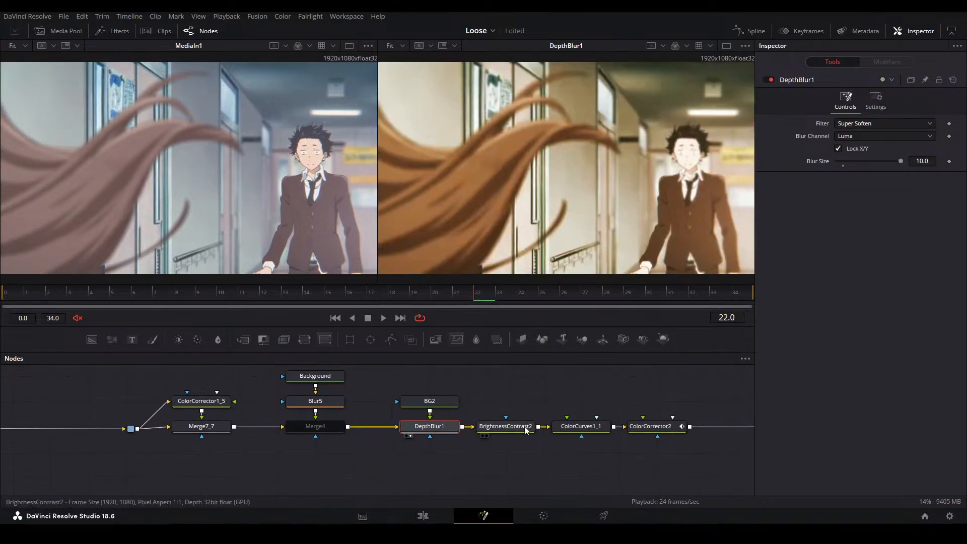
click(518, 431)
key(2)
click(581, 426)
key(2)
click(649, 426)
key(2)
Show the CleanPlate1 node near the start of the node tree in the second viewer
drag(649, 397, 925, 402)
drag(149, 449, 769, 421)
click(463, 448)
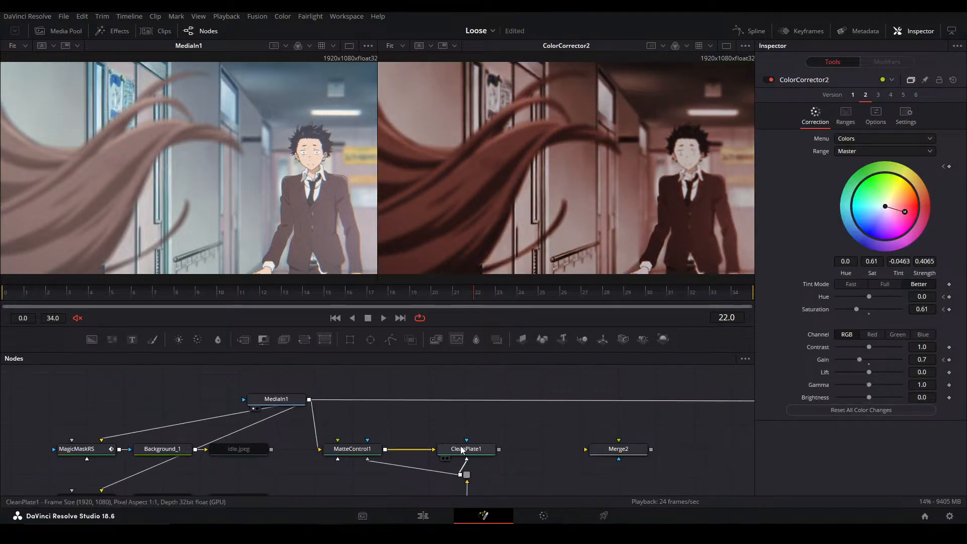
key(2)
drag(520, 428, 361, 426)
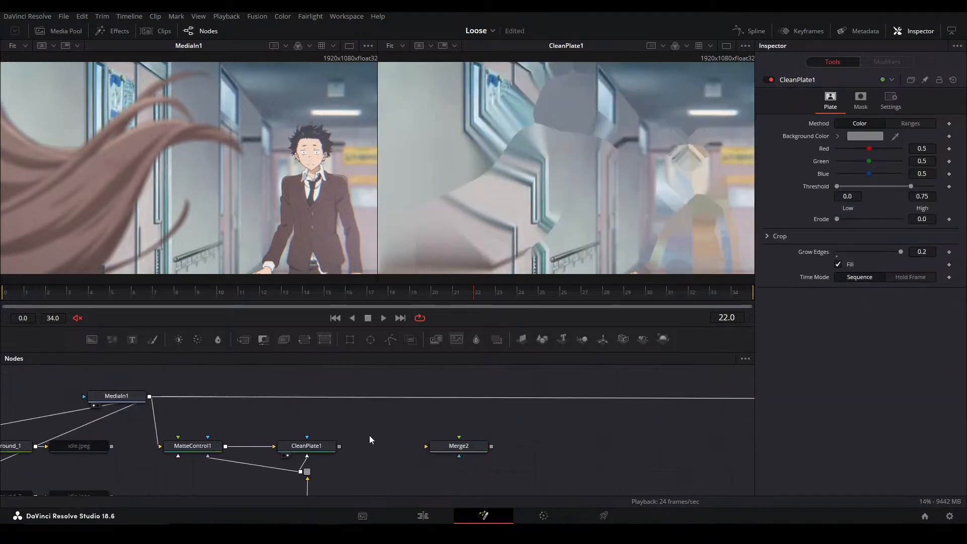
click(345, 425)
key(m)
scroll(544, 409, down, 2)
click(516, 400)
key(Delete)
Move MatteControl1, CleanPlate1 and their mask nodes up into the main line between MediaIn1 and the pipe router
drag(247, 434, 632, 399)
scroll(167, 416, down, 2)
drag(186, 377, 274, 481)
drag(262, 420, 281, 395)
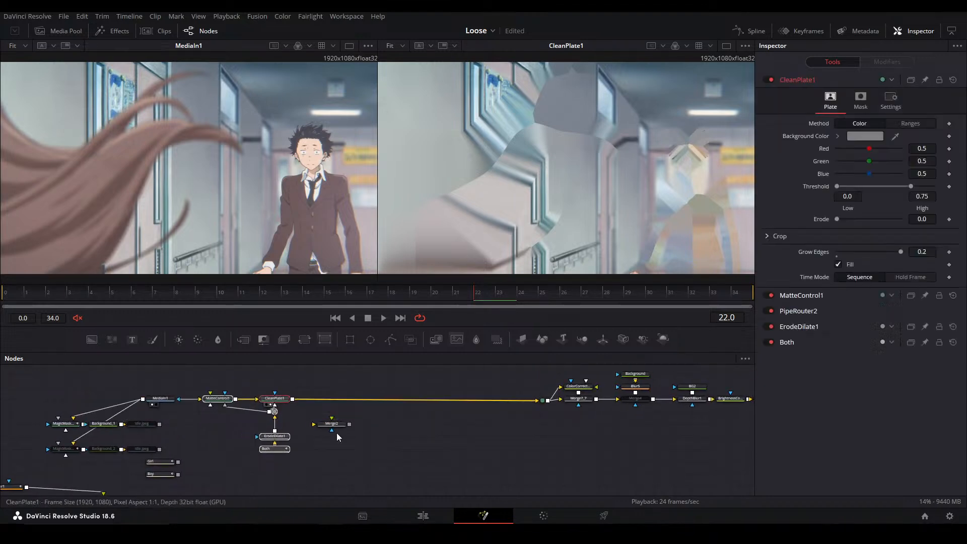
Move the Girl and Boy mask nodes above the connection running from CleanPlate1 to the pipe router
drag(201, 476, 455, 440)
scroll(352, 410, up, 3)
scroll(503, 411, down, 1)
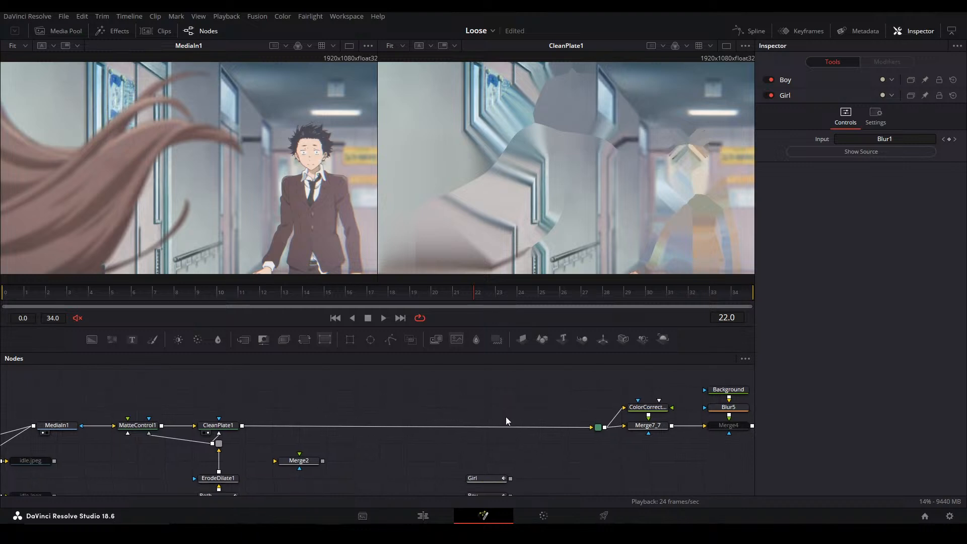
drag(498, 476, 498, 374)
drag(372, 413, 376, 433)
Place two copies of MatteControl1 beside the Girl and Boy nodes
drag(503, 409, 368, 391)
click(467, 410)
drag(283, 342, 412, 378)
drag(386, 380, 375, 428)
Connect MediaIn1's output to both MatteControl copies, MatteControl1_1 and MatteControl1_2, and arrange the nodes
drag(48, 490, 411, 414)
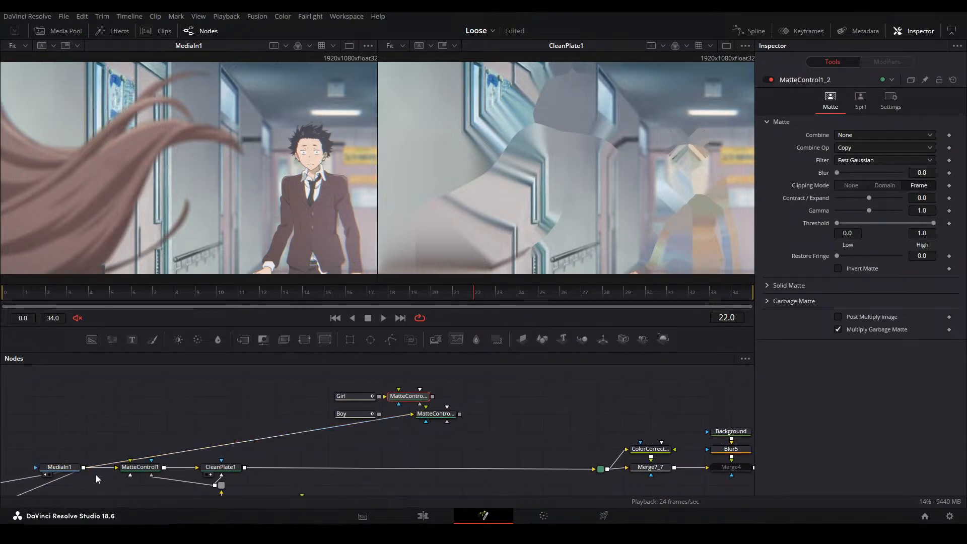
drag(84, 468, 483, 410)
scroll(342, 428, up, 3)
key(ctrl+z)
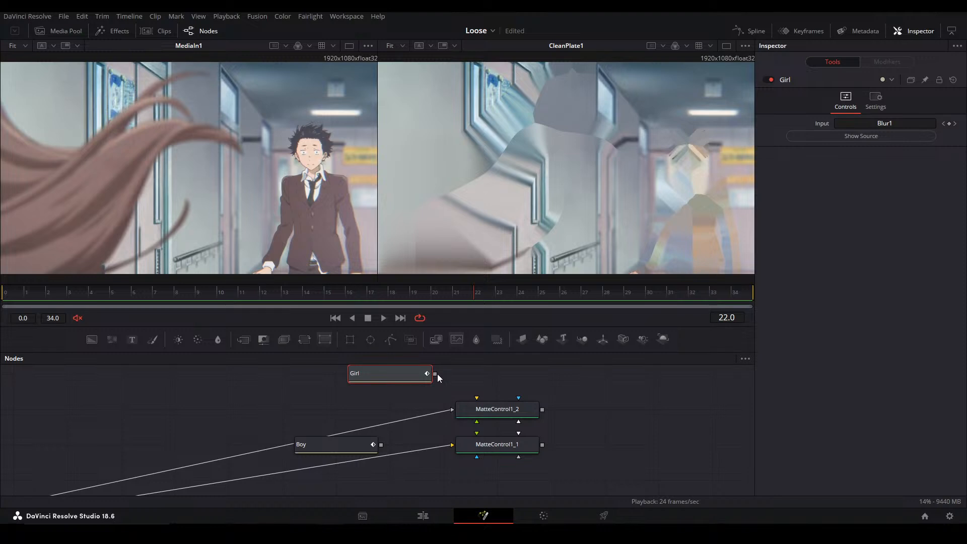
drag(478, 405, 479, 407)
Connect Girl to MatteControl1_2 and Boy to MatteControl1_1 as garbage mattes
drag(434, 374, 486, 404)
click(519, 437)
drag(381, 445, 474, 451)
click(493, 473)
Set MatteControl1_2's Garbage Matte Channel to Luminance and show the node in the second viewer
click(486, 410)
click(799, 302)
click(859, 346)
click(846, 411)
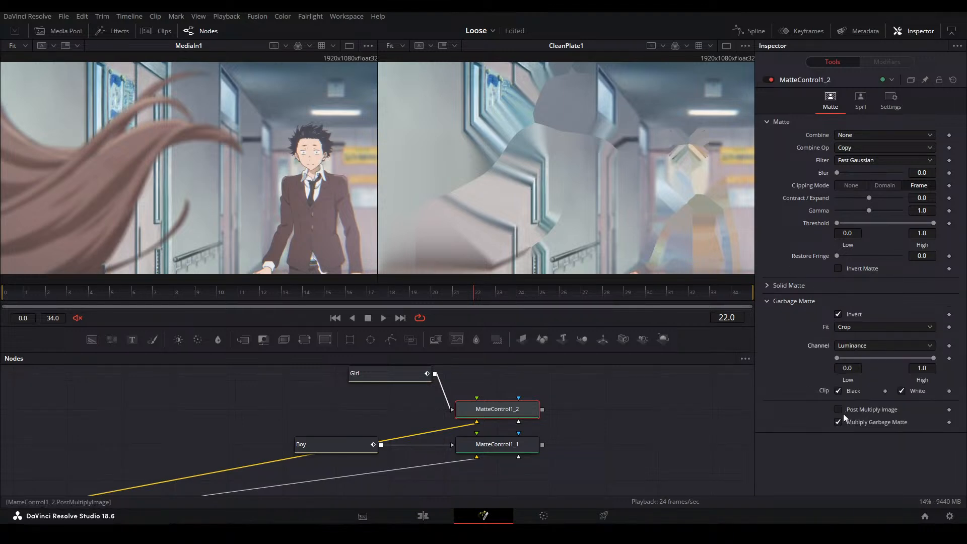
key(2)
With MatteControl1_1 shown in the second viewer, set its Garbage Matte Channel to Luminance and save the project
click(510, 446)
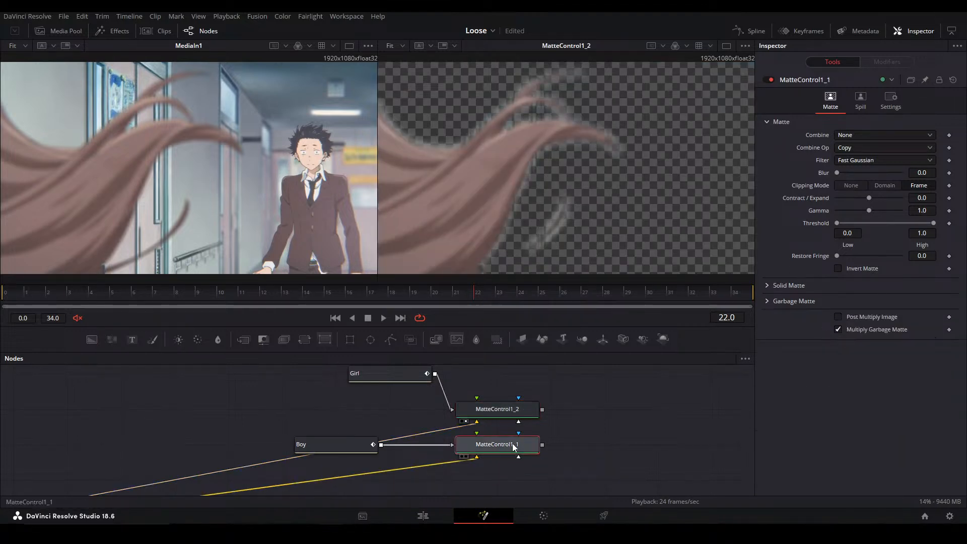
key(2)
click(856, 346)
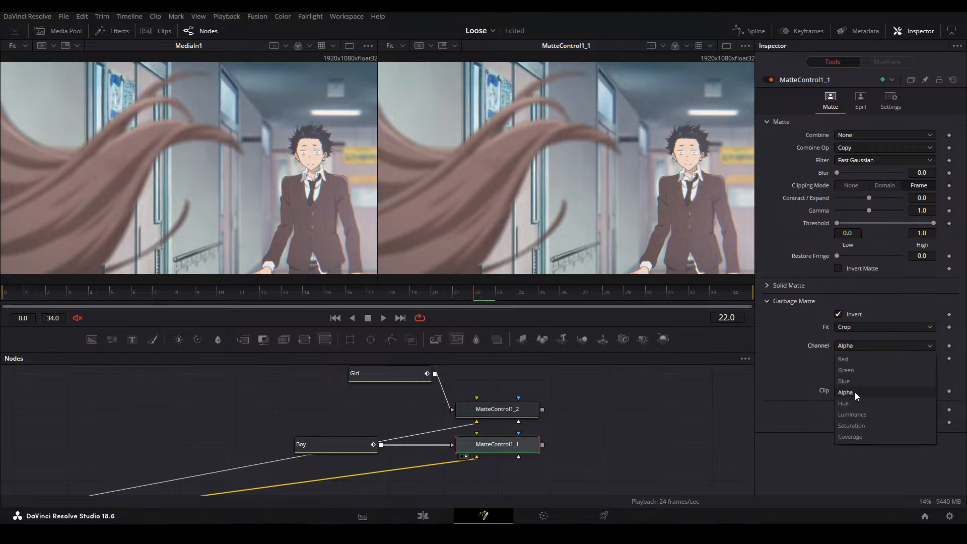
click(851, 412)
key(ctrl+s)
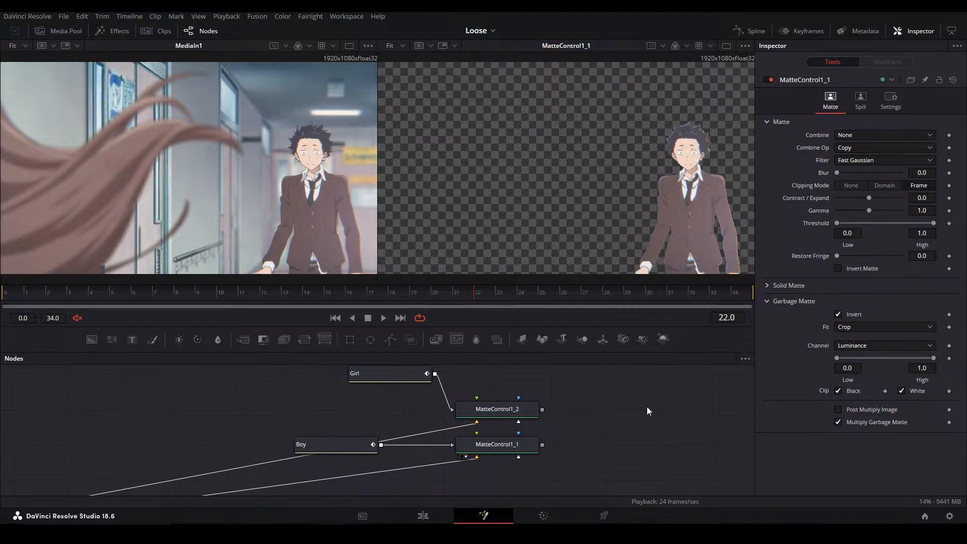
Show CleanPlate1 in the second viewer again
scroll(406, 445, down, 4)
drag(207, 490, 314, 416)
scroll(314, 429, up, 3)
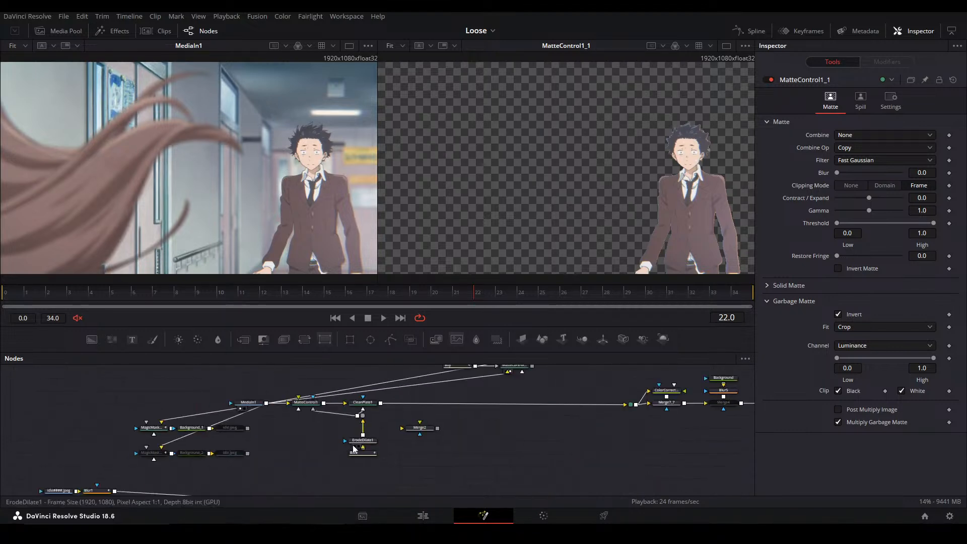
drag(412, 396, 408, 402)
click(418, 385)
key(2)
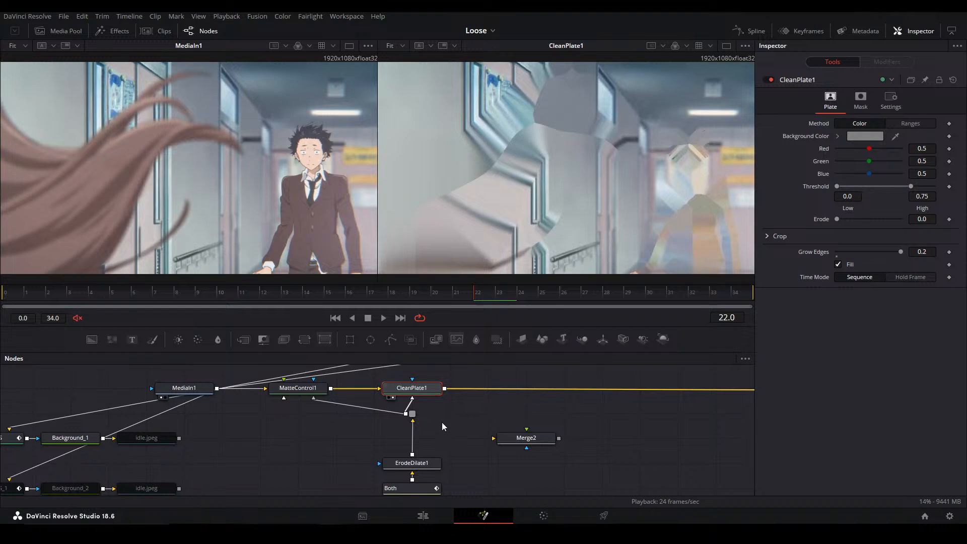
click(443, 423)
click(420, 391)
click(373, 388)
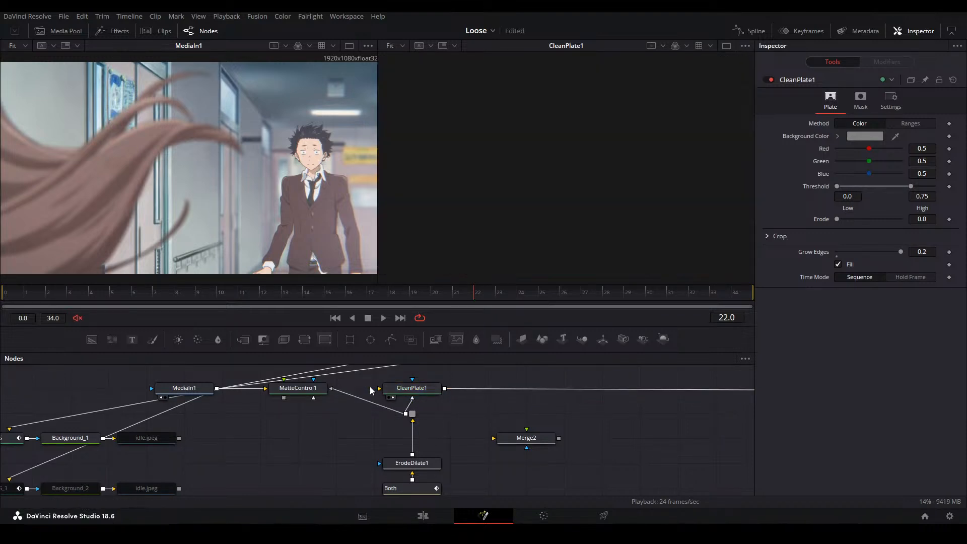
key(ctrl+z)
Lower CleanPlate1's Grow Edges and raise it back to 0.2, inspecting the filled area close up
click(419, 392)
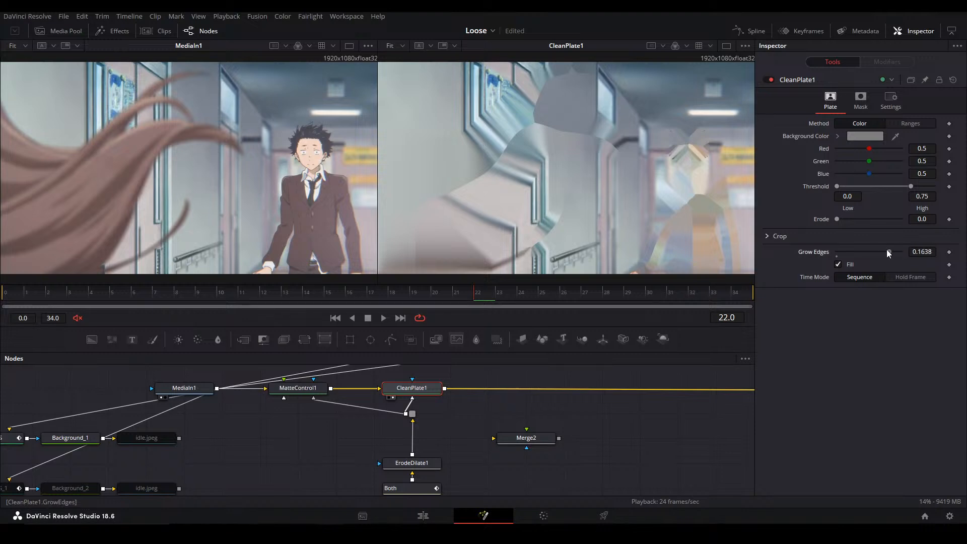
drag(892, 252, 839, 243)
scroll(478, 113, up, 5)
scroll(478, 114, up, 3)
drag(839, 252, 907, 258)
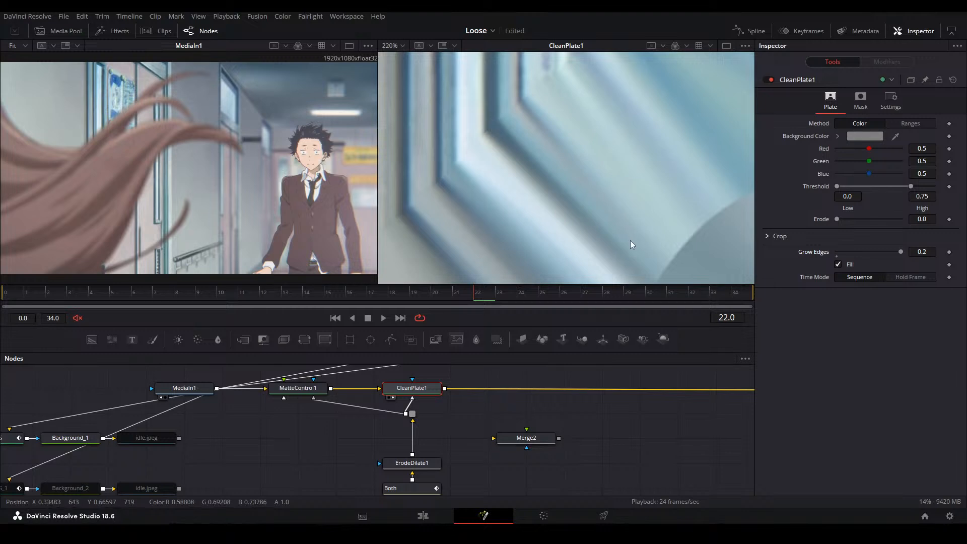
drag(629, 237, 555, 161)
drag(635, 267, 517, 168)
key(ctrl+f)
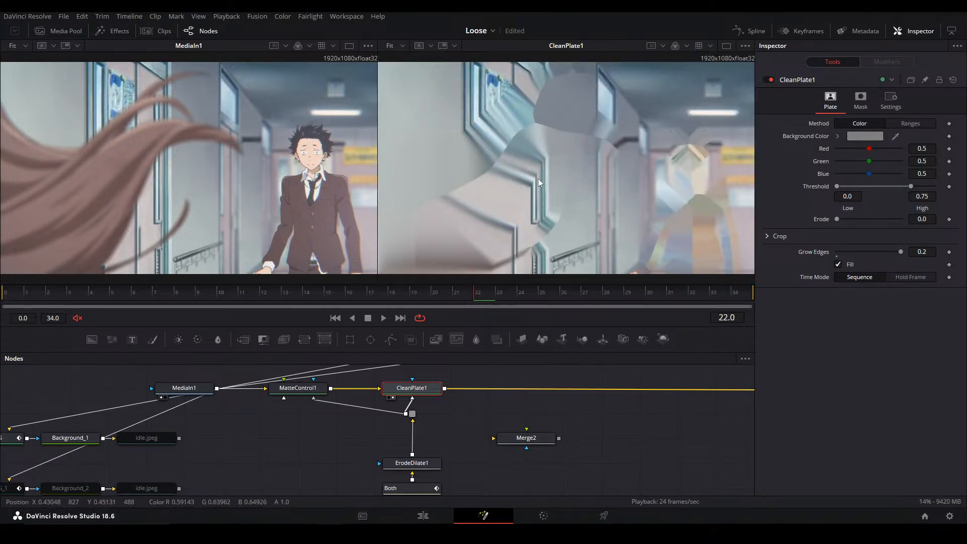
Compare CleanPlate1 with Fill off and Grow Edges at 0.0, and restore Fill on with Grow Edges at 0.2
click(839, 263)
drag(902, 250, 823, 254)
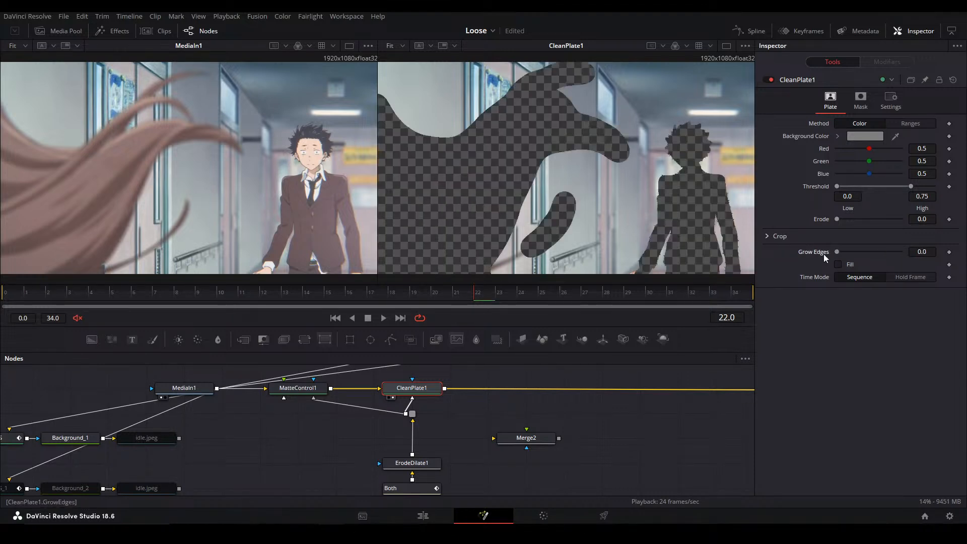
click(839, 264)
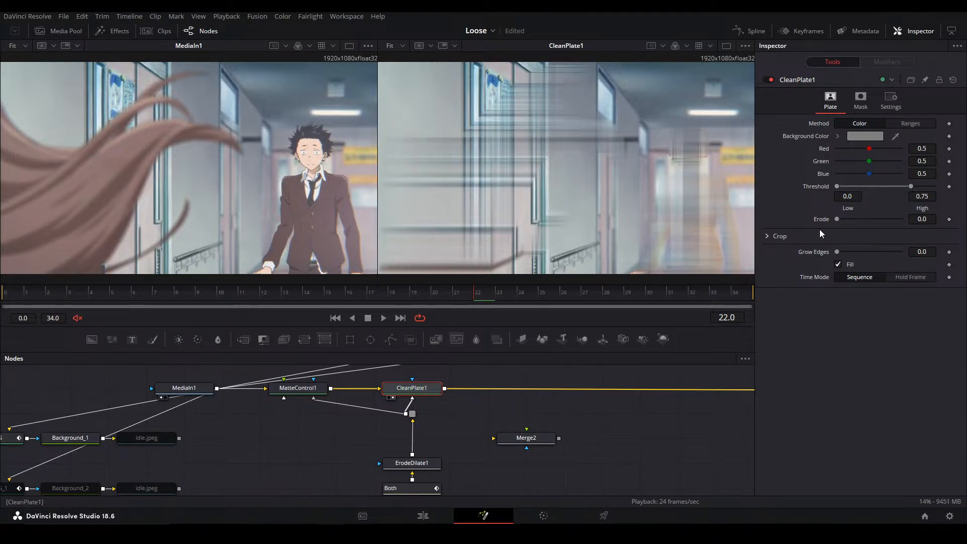
drag(838, 252, 903, 247)
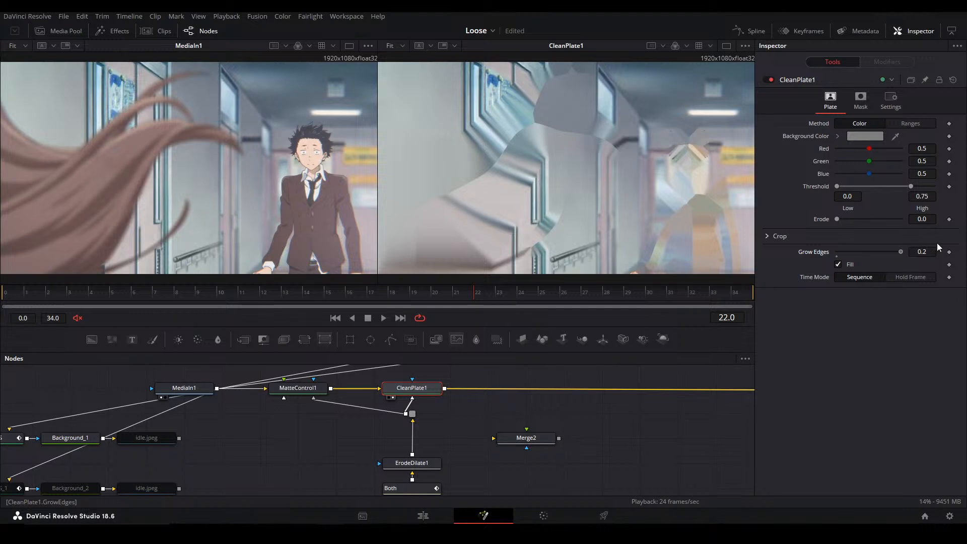
Bypass the ErodeDilate1 node and re-enable it to compare its effect on the clean plate
drag(653, 216, 647, 211)
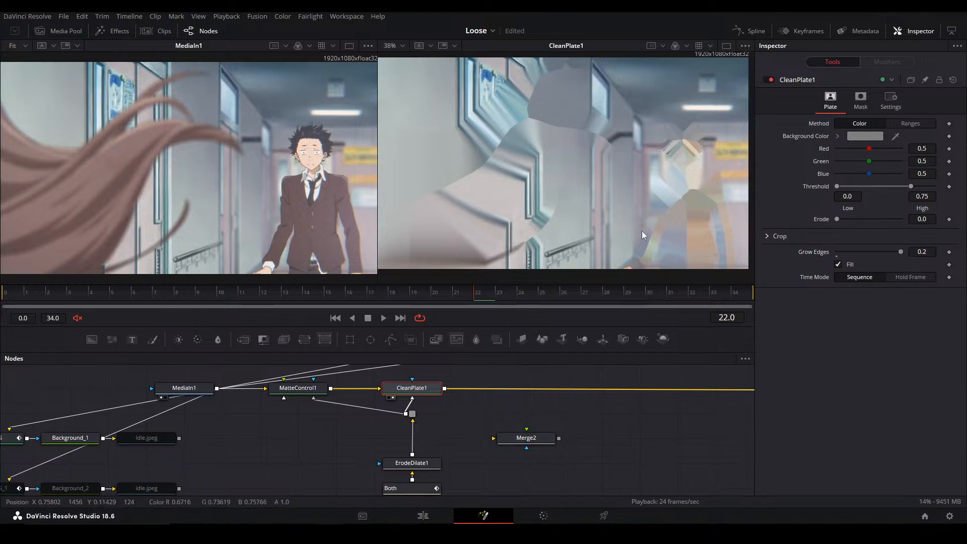
click(411, 463)
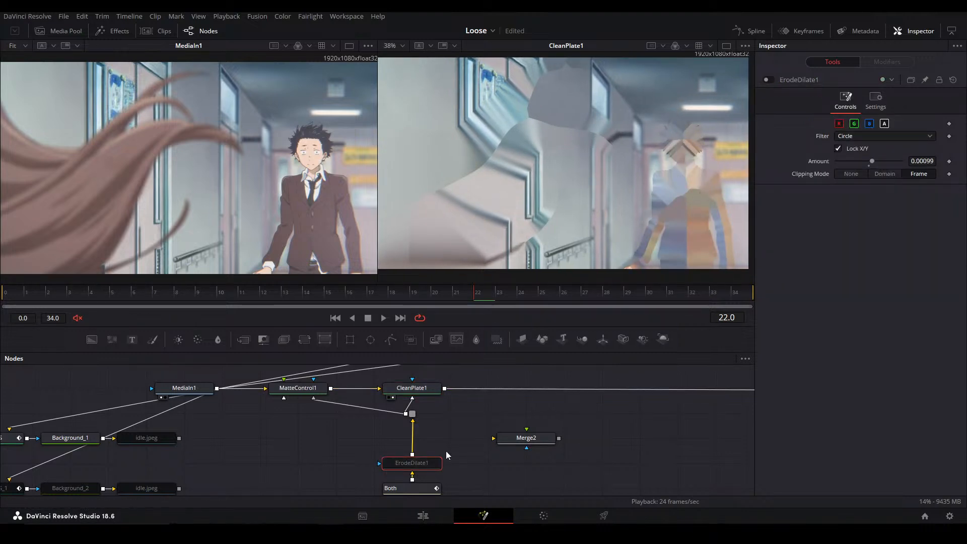
key(ctrl+p)
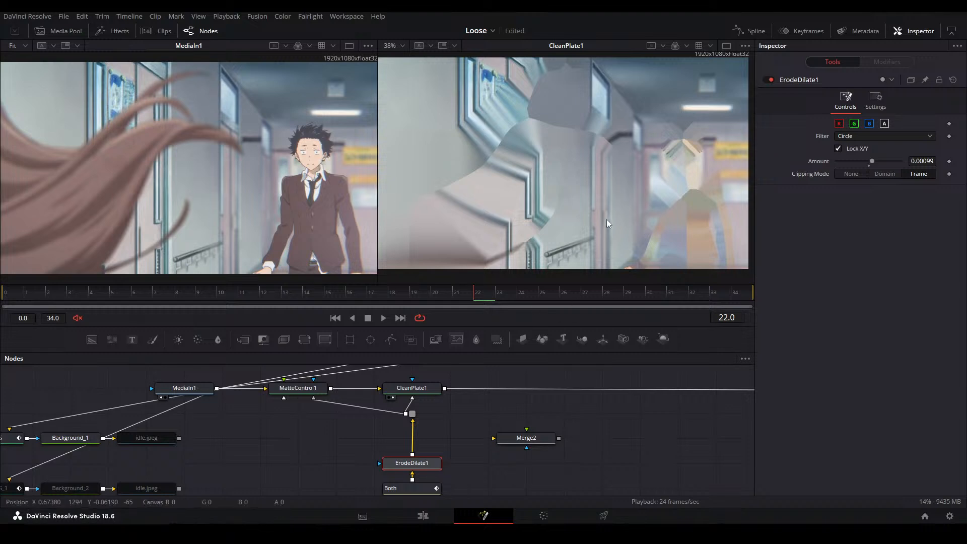
Show MatteControl1_1, the boy's cutout, in the second viewer
click(417, 388)
drag(747, 378, 512, 434)
click(431, 387)
key(2)
Add a Merge node below MatteControl1_1 and insert it into the line between CleanPlate1 and the pipe router
click(431, 428)
key(m)
drag(441, 445, 441, 470)
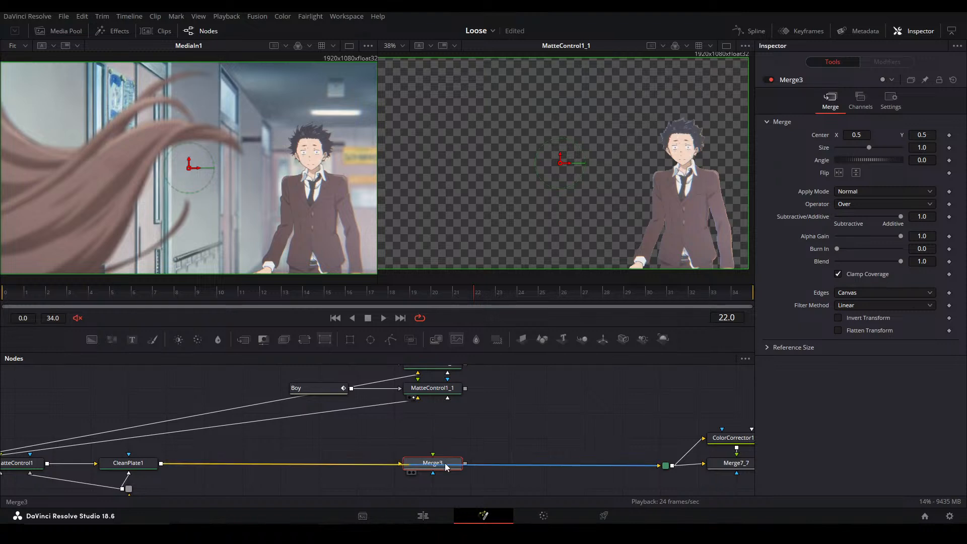
Connect the MatteControl1_1 output to Merge3 as its foreground and show Merge3 in the second viewer
drag(465, 388, 508, 462)
key(2)
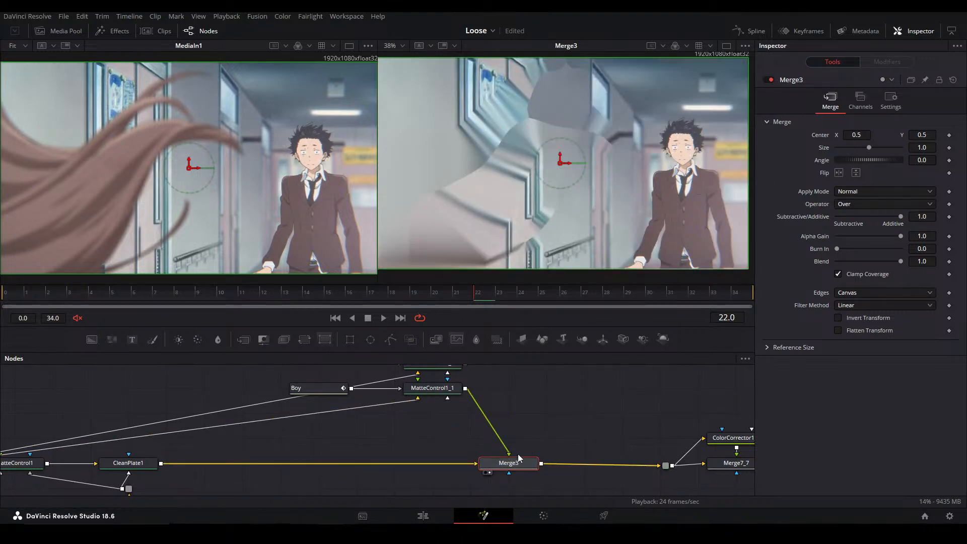
click(581, 437)
Bypass and re-enable Merge3 to compare the boy's edges up close, and save the project
scroll(639, 263, up, 5)
scroll(637, 259, up, 3)
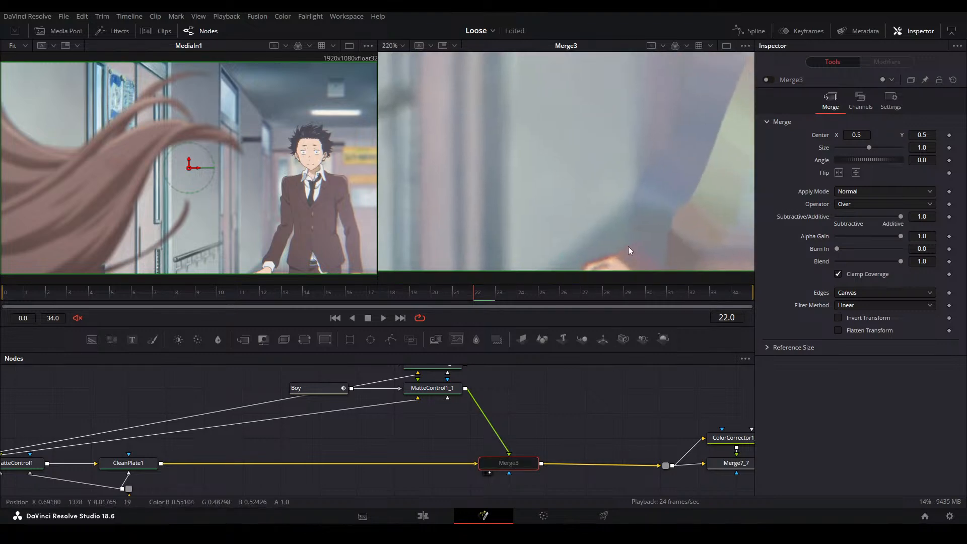
key(ctrl+f)
key(ctrl+p)
click(550, 426)
key(ctrl+s)
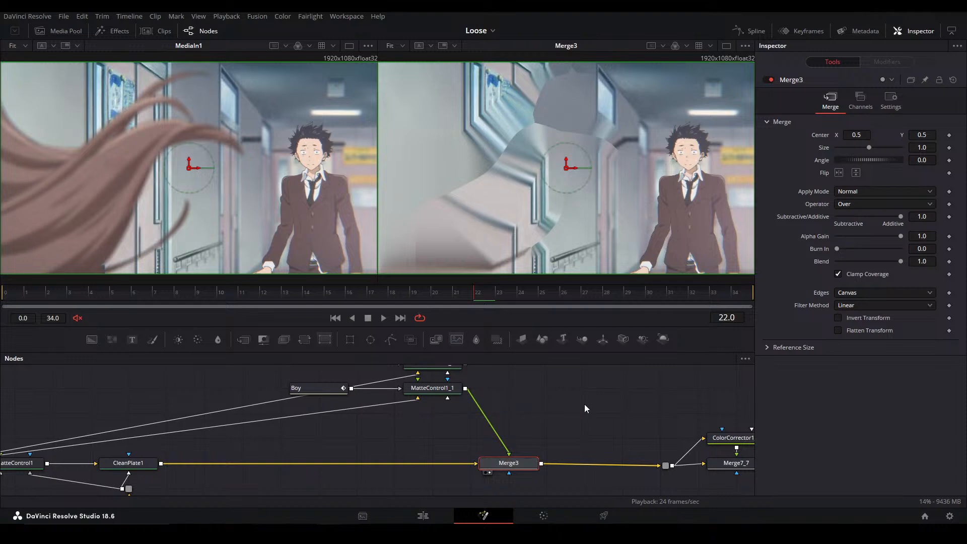
Arrange Boy and MatteControl1_1 directly above Merge3, and place Girl directly above MatteControl1_2 beside them
drag(319, 428, 504, 415)
click(401, 414)
drag(410, 420, 514, 405)
drag(566, 430, 552, 435)
click(552, 436)
drag(532, 481, 389, 395)
drag(337, 422, 411, 420)
drag(274, 397, 431, 399)
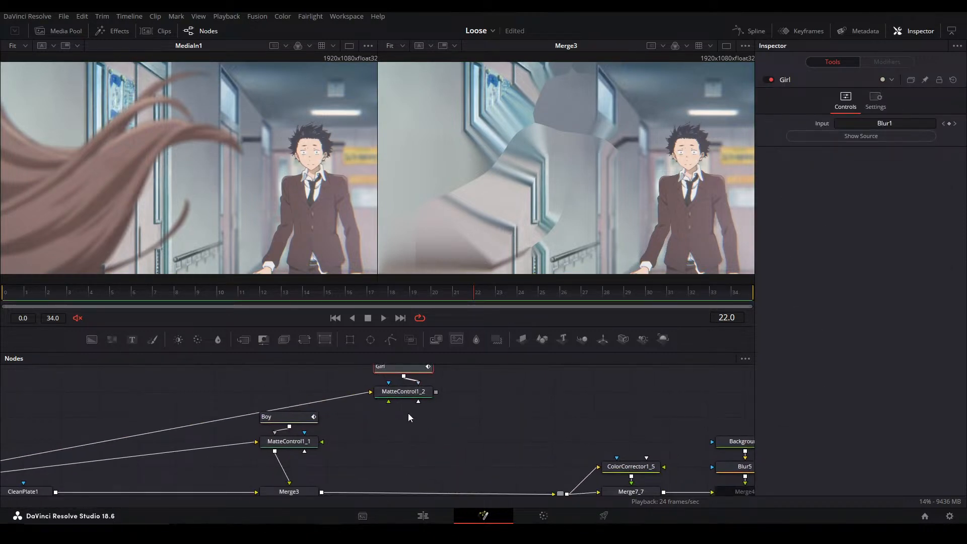
Add a Merge node below MatteControl1_2, insert it into the line after Merge3, and feed MatteControl1_2 in as its foreground
drag(406, 442, 433, 458)
click(436, 437)
key(m)
drag(433, 429, 412, 469)
click(441, 401)
drag(440, 396, 423, 476)
drag(451, 428, 451, 465)
drag(452, 453, 422, 391)
drag(427, 423, 423, 470)
drag(442, 431, 451, 368)
Show Merge5 in the second viewer, compare it with Merge3, and return to Merge5
click(422, 450)
key(2)
click(493, 398)
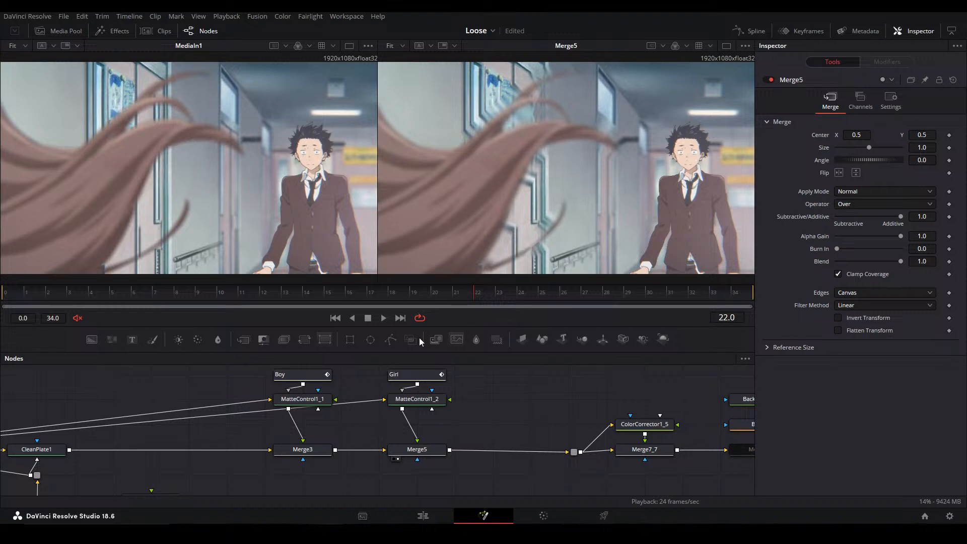
drag(471, 435, 456, 425)
click(291, 442)
key(2)
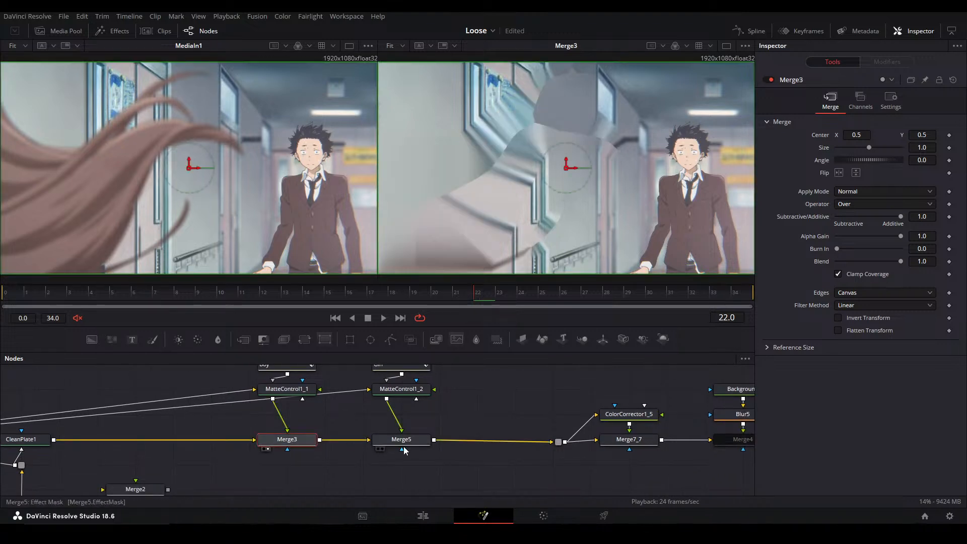
click(403, 443)
key(2)
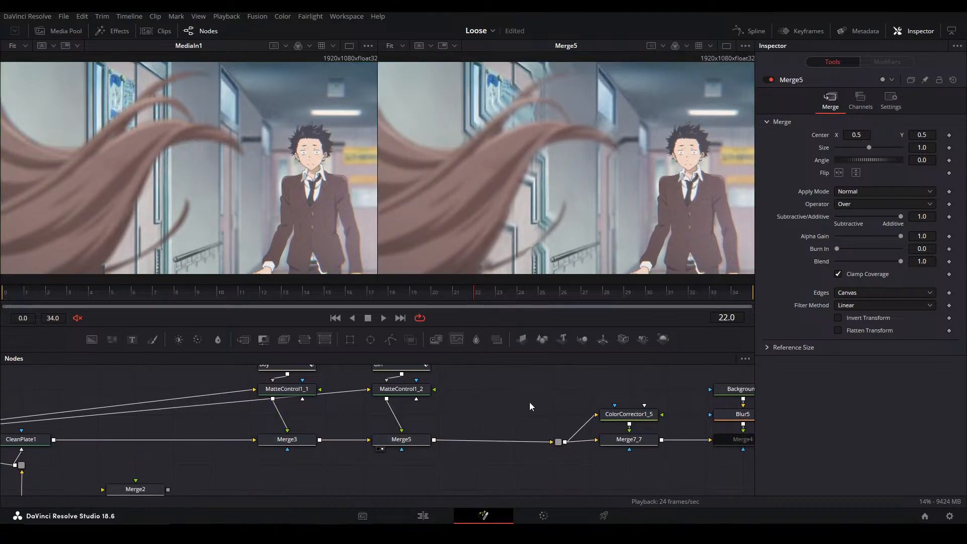
Bypass and re-enable Merge3 to compare its contribution to the Merge5 result
drag(358, 431, 403, 437)
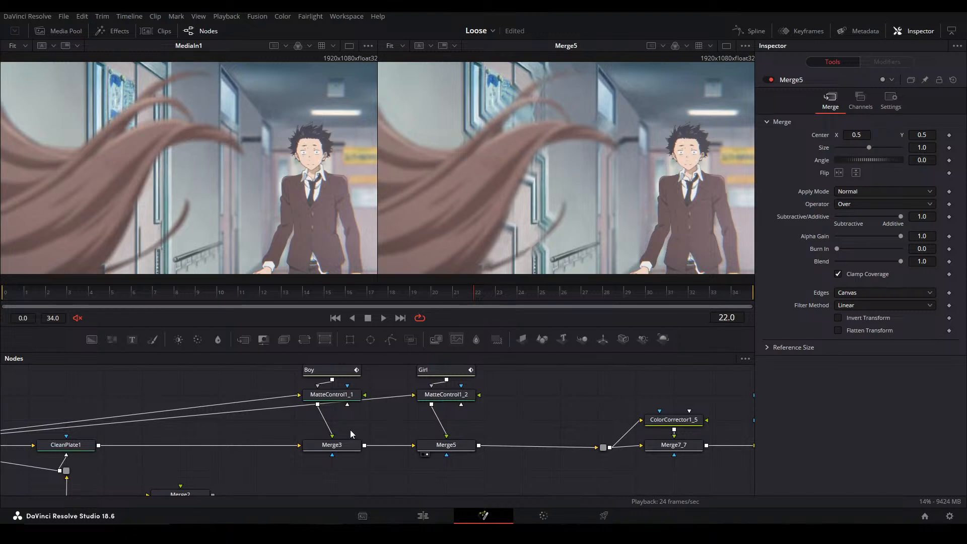
mouse_move(337, 409)
click(345, 445)
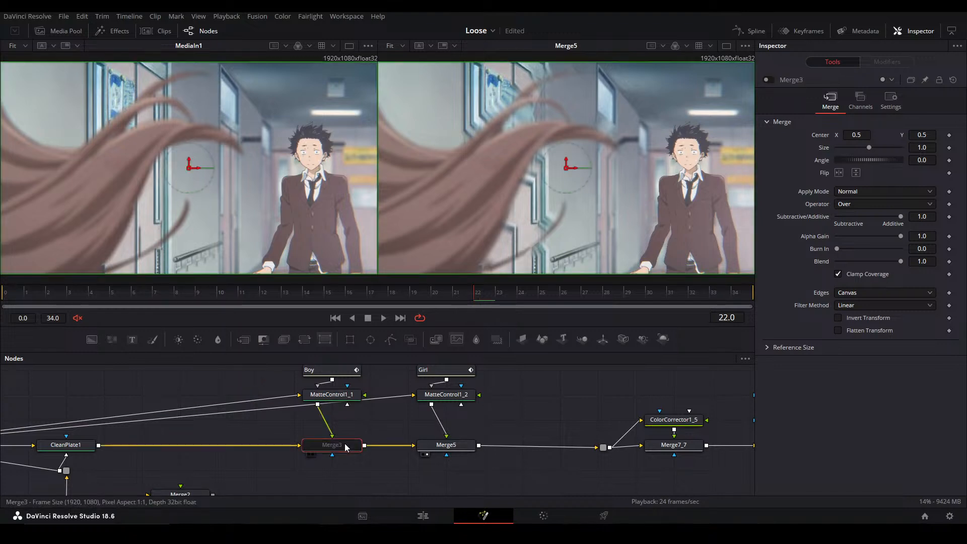
click(466, 449)
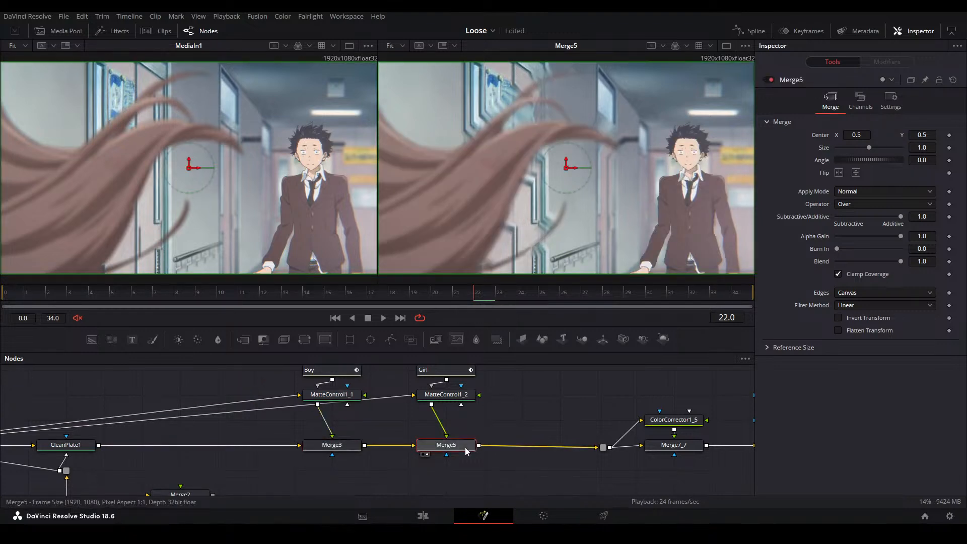
drag(388, 438, 423, 439)
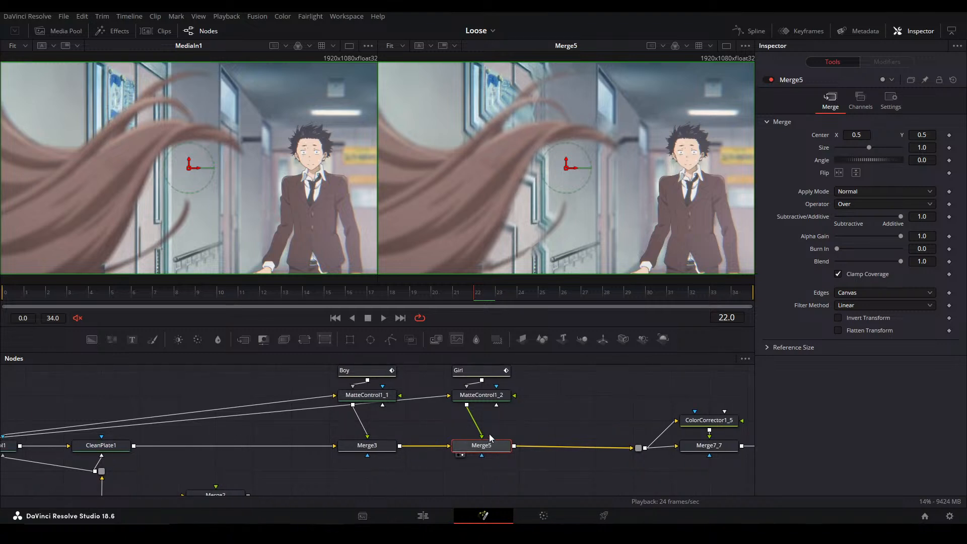
Step through Merge3 and Merge5 in the second viewer
click(367, 445)
key(2)
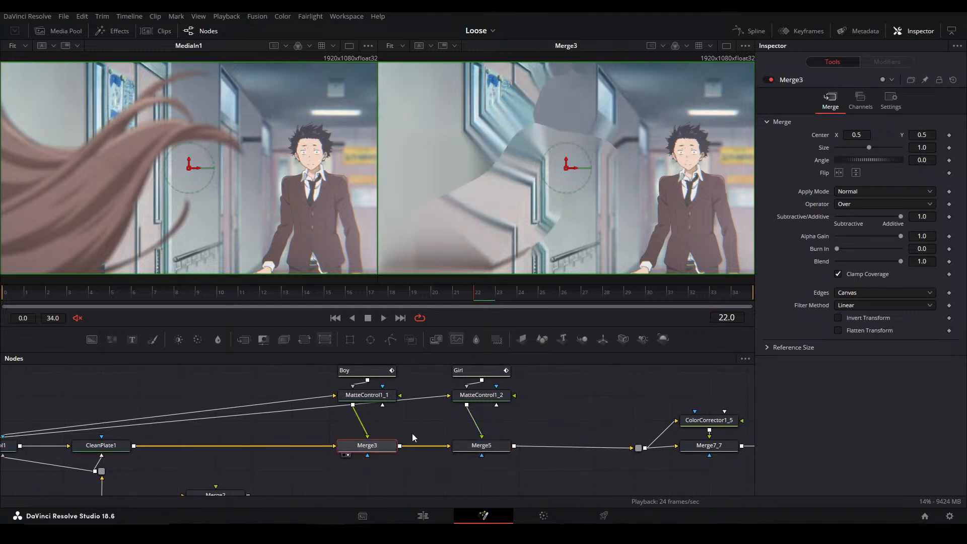
click(486, 444)
key(2)
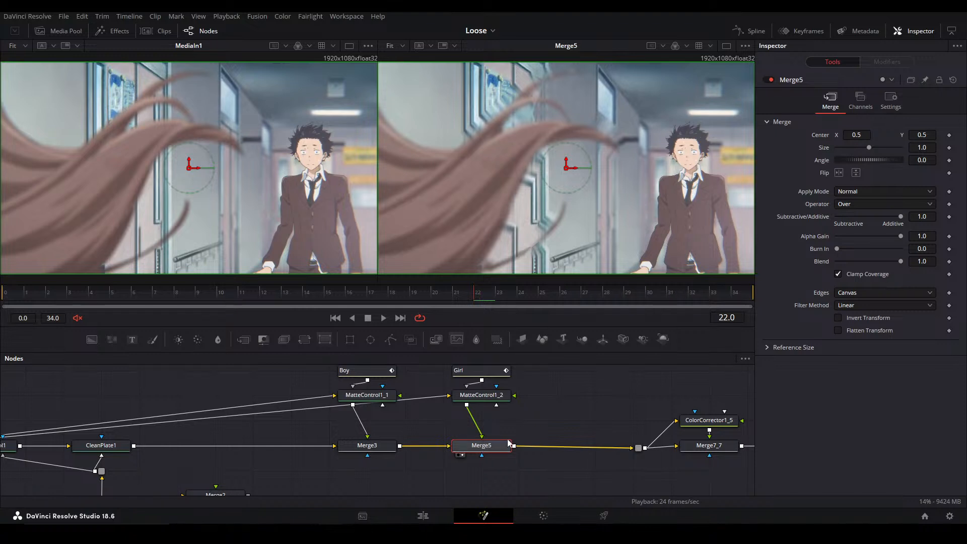
Move the Girl, MatteControl1_2 and Merge5 nodes together farther away from the boy's branch
drag(489, 474, 549, 470)
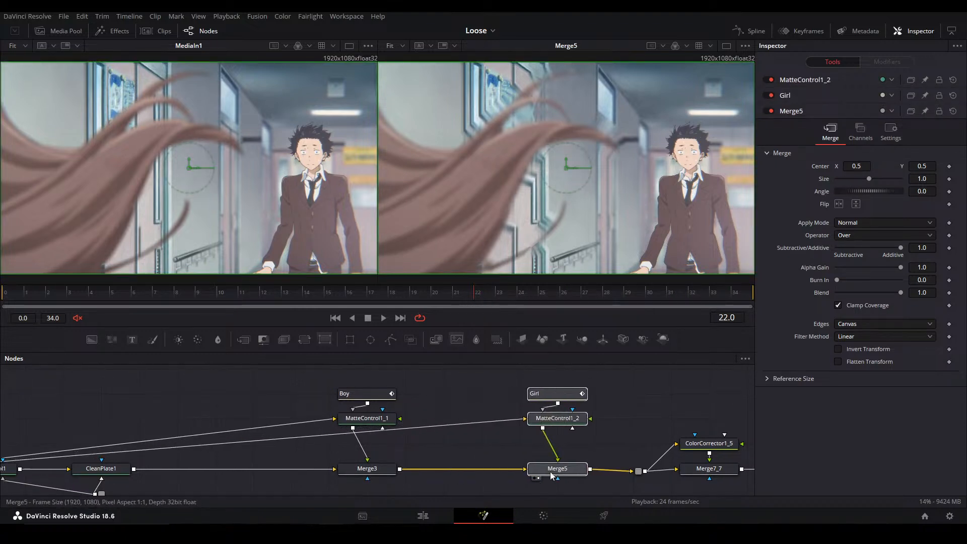
click(489, 444)
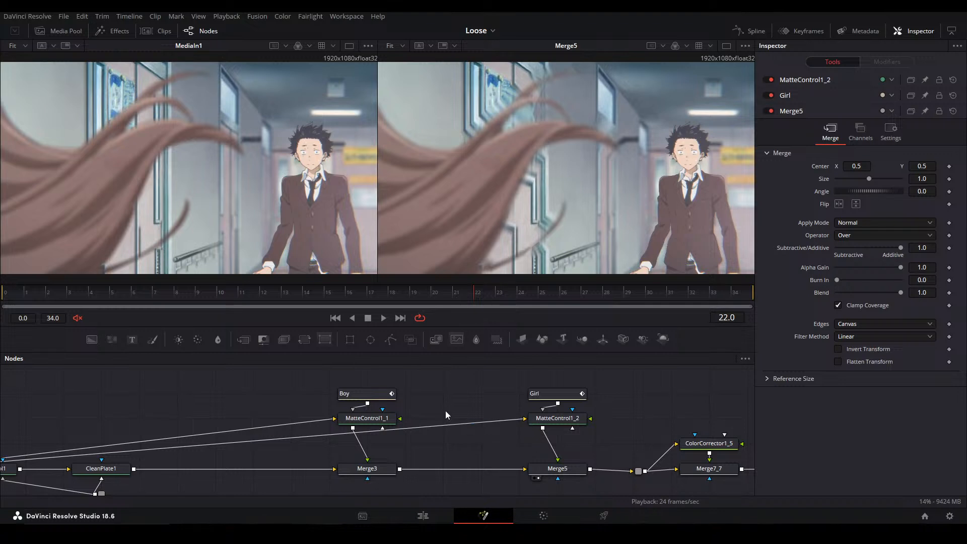
drag(500, 409, 539, 385)
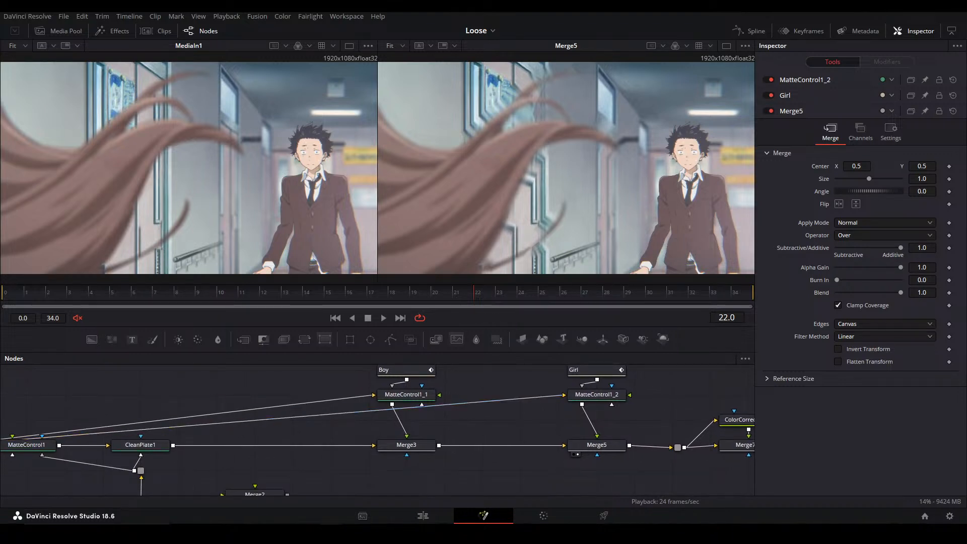
drag(464, 426, 456, 442)
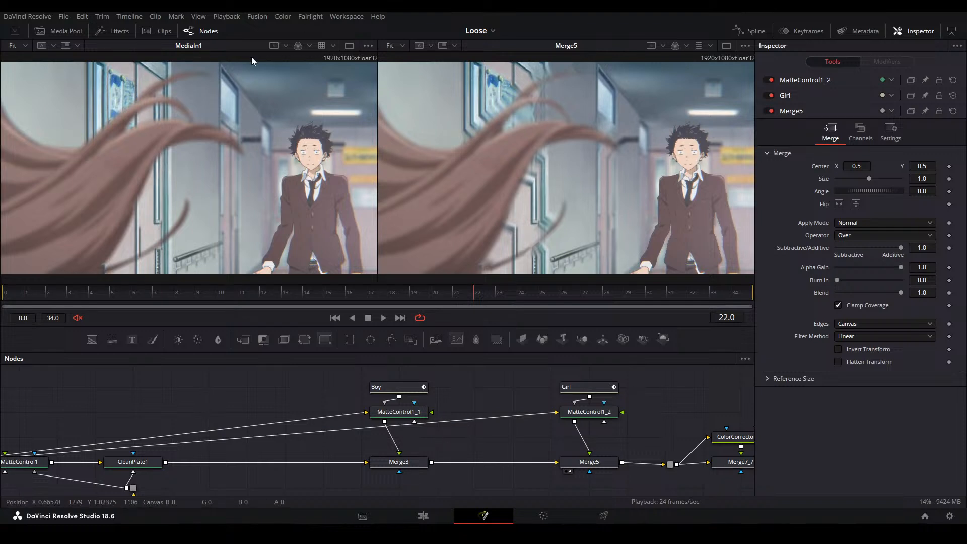
Alternate Merge3 and Merge5 in the second viewer to review how the boy and girl are layered over the plate
click(400, 465)
key(2)
click(466, 448)
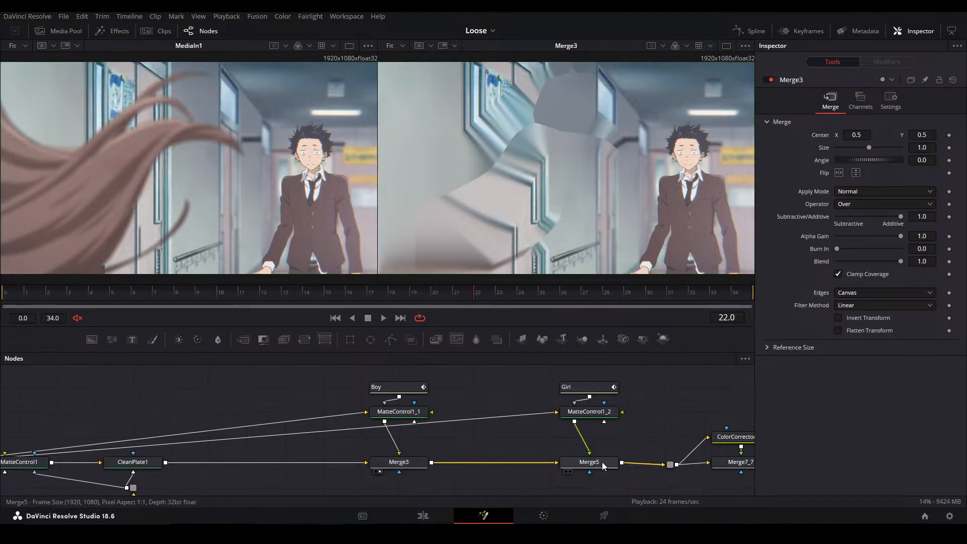
click(603, 466)
key(2)
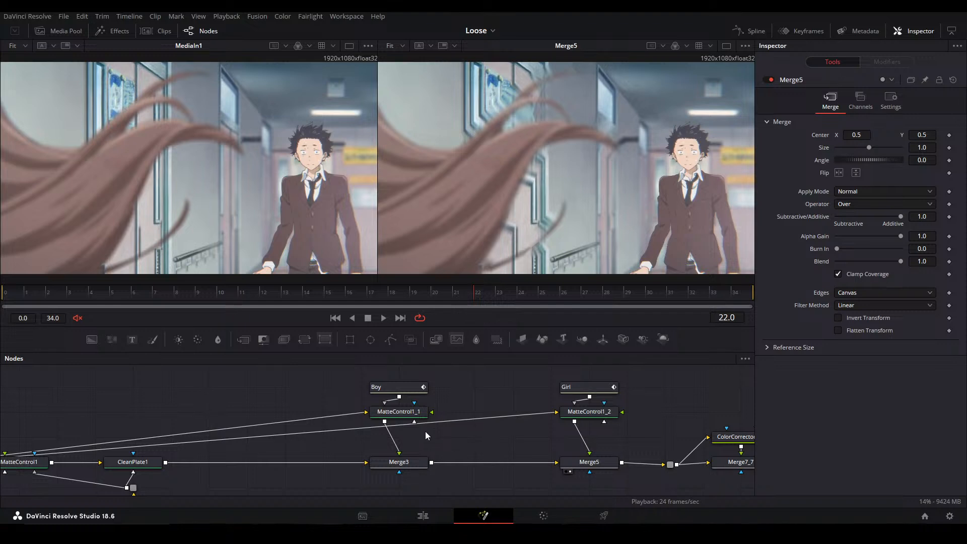
click(404, 413)
click(416, 461)
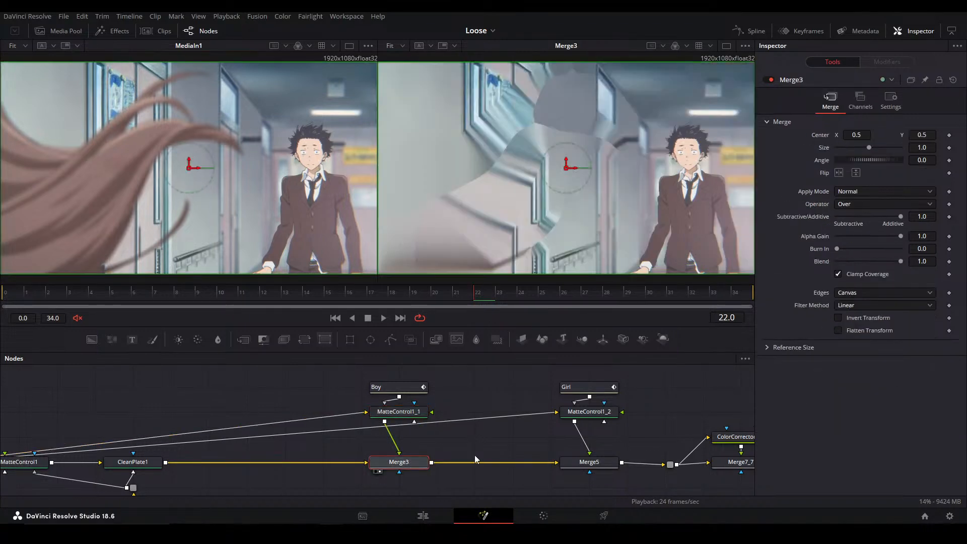
click(589, 411)
click(588, 462)
click(587, 438)
drag(587, 438, 552, 425)
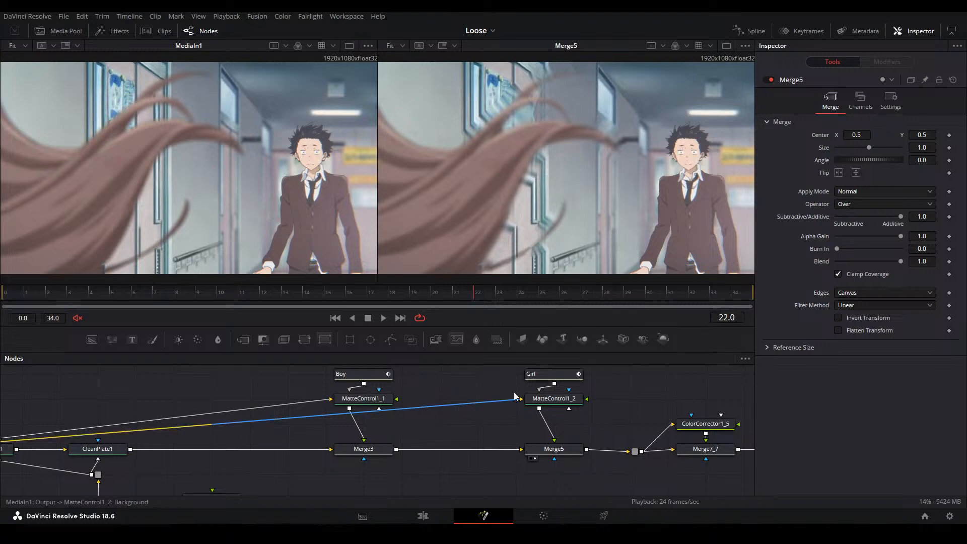
Show CleanPlate1 and the ErodeDilate1 mask one after the other in the second viewer
click(551, 396)
click(364, 448)
drag(196, 454, 314, 450)
click(231, 449)
key(2)
drag(232, 452, 270, 394)
click(263, 468)
key(2)
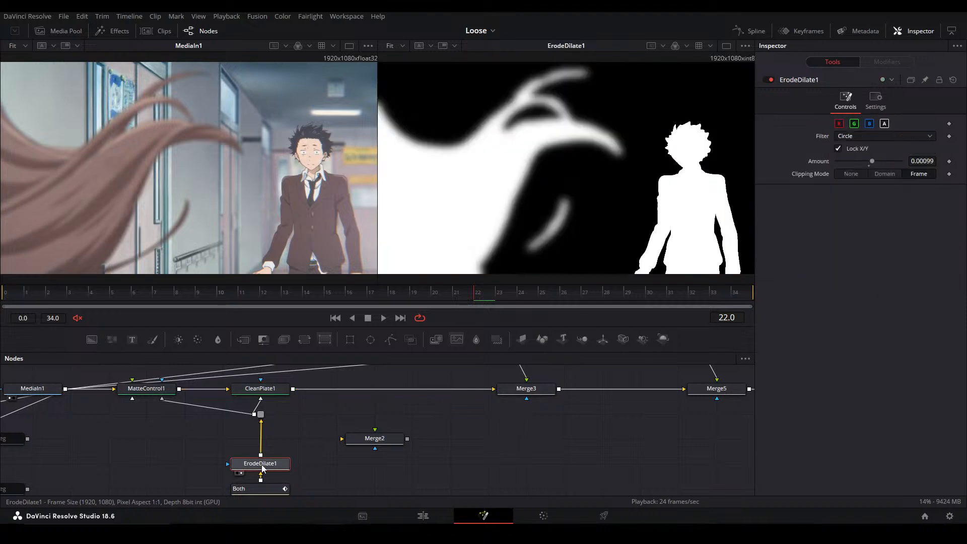
Review Merge3, Merge5 and the ErodeDilate1 mask in turn in the second viewer
drag(355, 410, 338, 455)
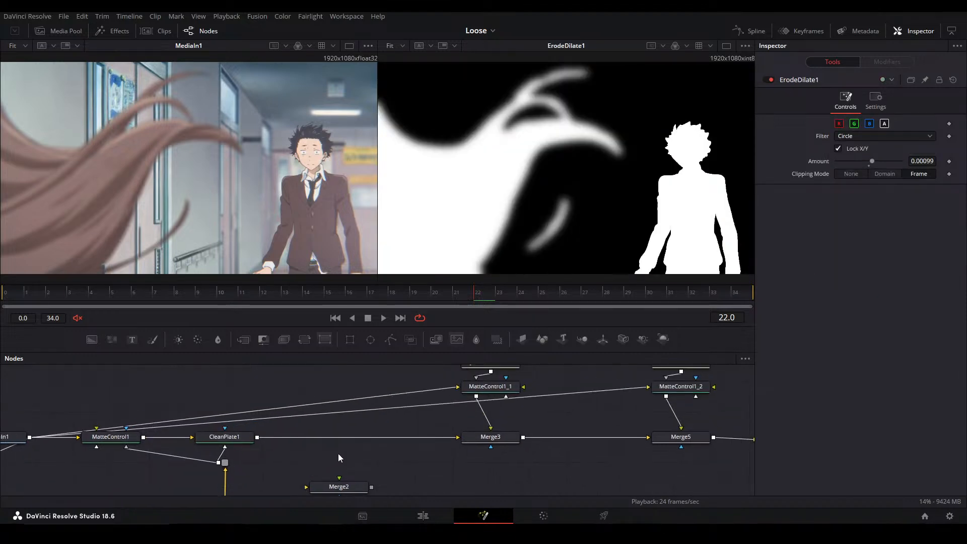
click(503, 442)
key(2)
click(680, 437)
key(2)
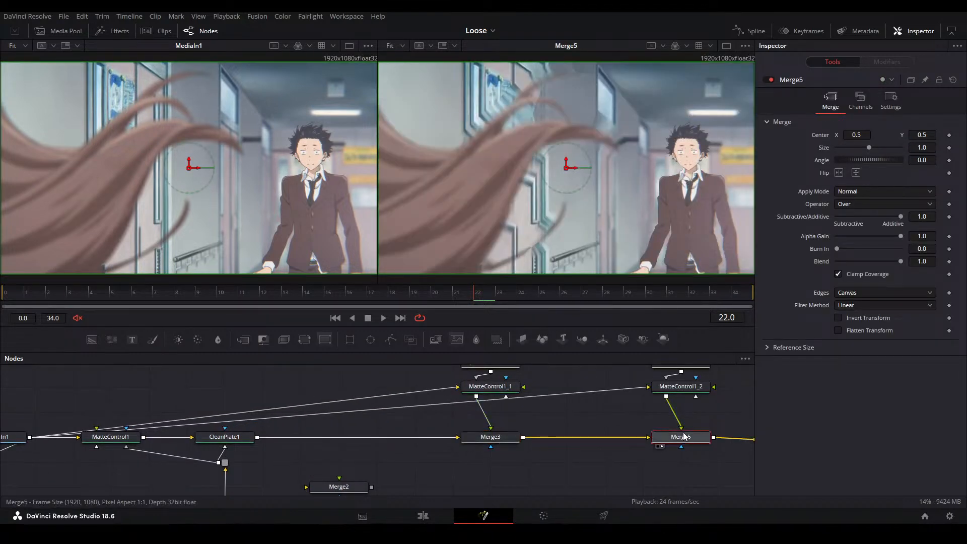
drag(398, 436, 422, 415)
drag(282, 407, 327, 368)
click(311, 457)
key(2)
click(356, 437)
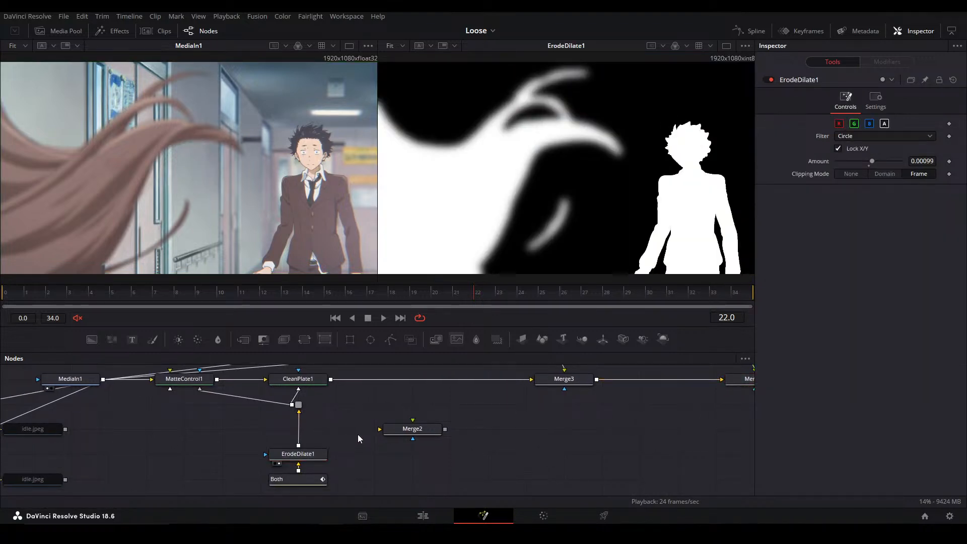
click(314, 458)
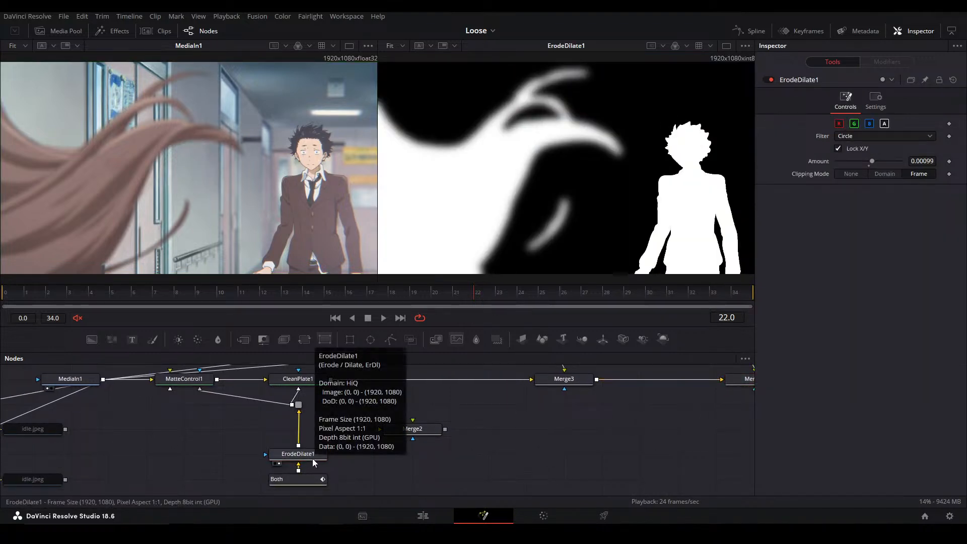
Extract ErodeDilate1 from between Both and the pipe router, disconnect Both, and set Both aside under Merge2
drag(348, 458, 368, 433)
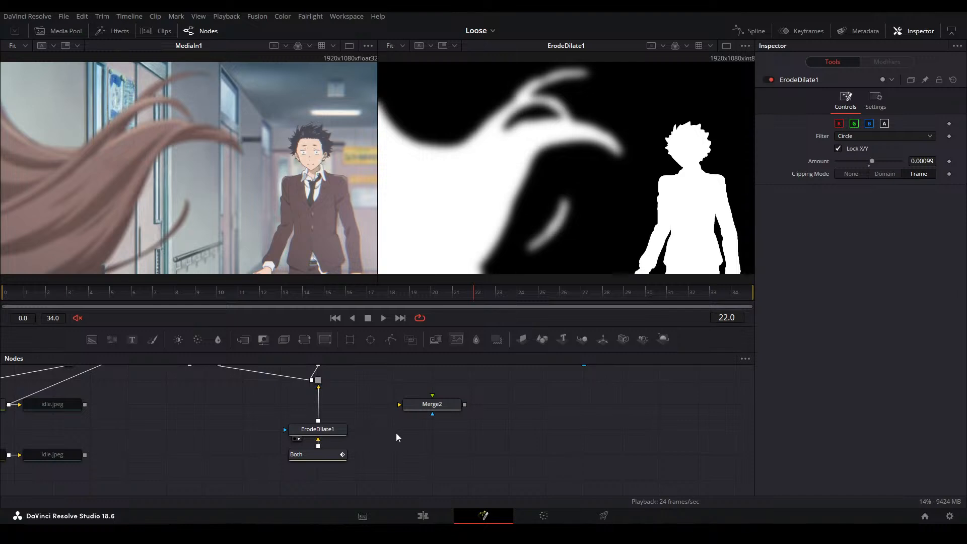
drag(304, 431, 266, 406)
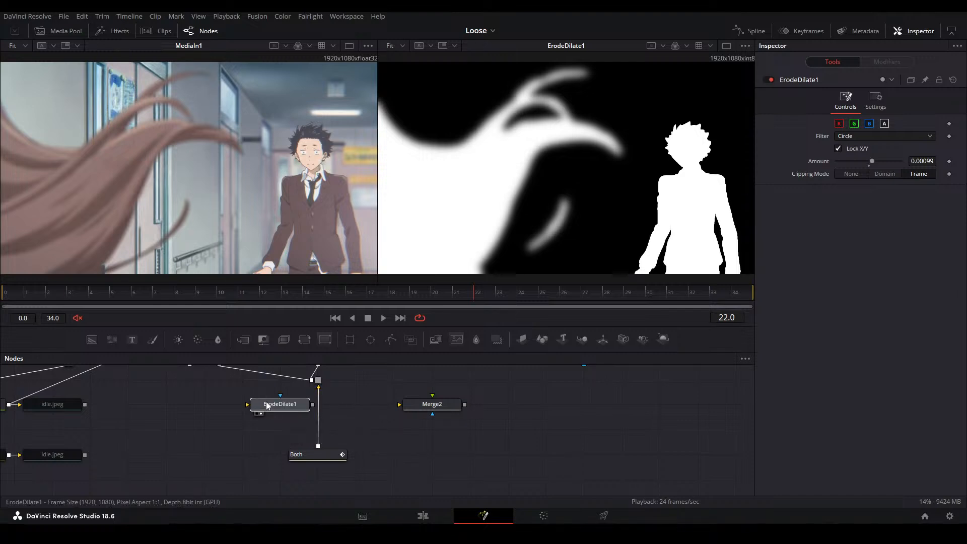
drag(324, 456, 434, 459)
drag(420, 430, 579, 403)
drag(262, 437, 374, 386)
drag(485, 371, 432, 404)
scroll(386, 443, up, 2)
scroll(406, 427, down, 3)
Show the girl's idle####.jpeg mask loader, Blur1 and Merge1 in turn in the second viewer
click(102, 457)
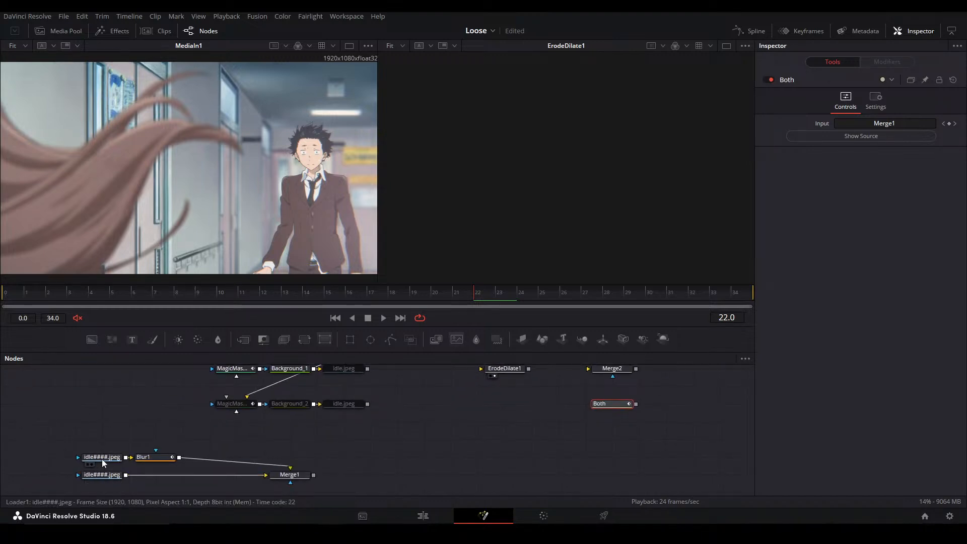
key(2)
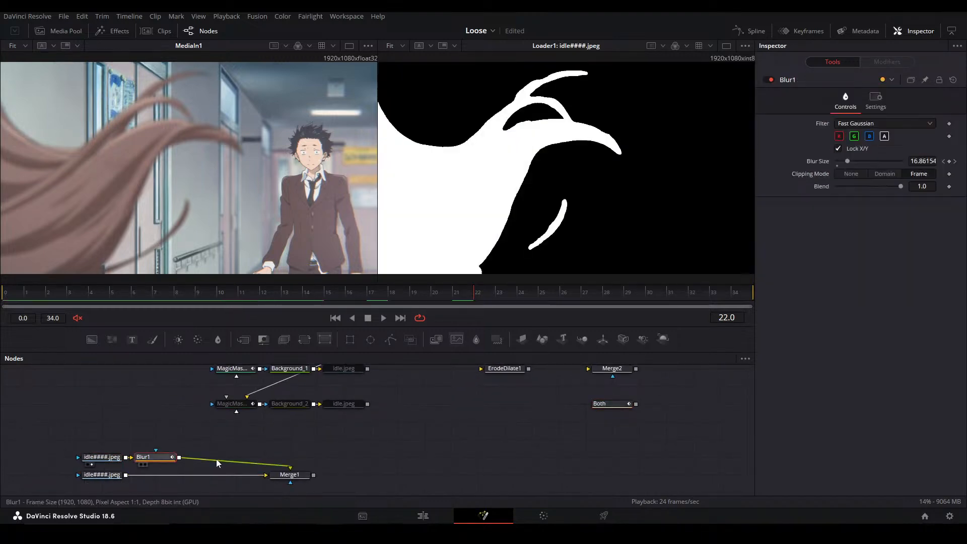
click(171, 458)
key(2)
click(294, 475)
key(2)
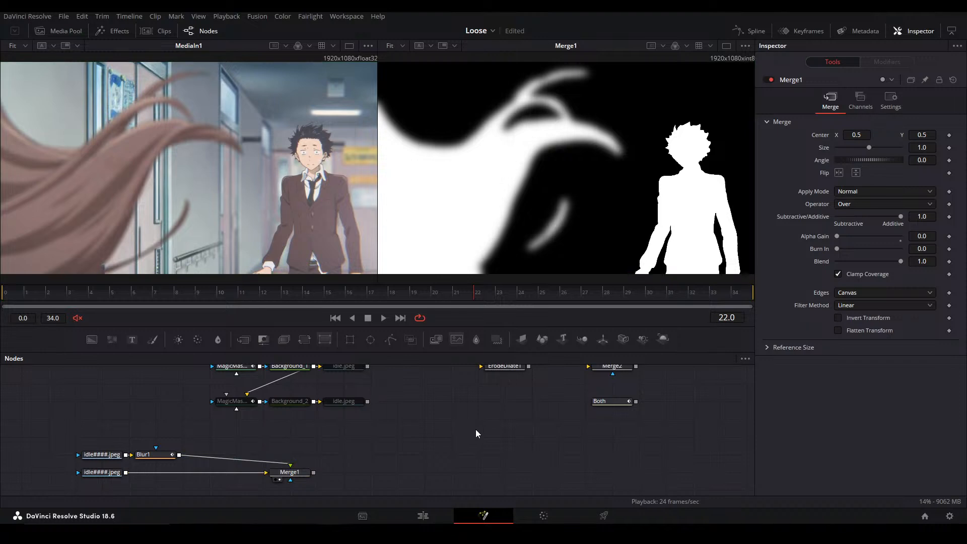
Connect the boy's idle####.jpeg mask loader to ErodeDilate1, show it in the second viewer, and line it up with Blur1
drag(512, 420, 476, 453)
scroll(396, 450, down, 2)
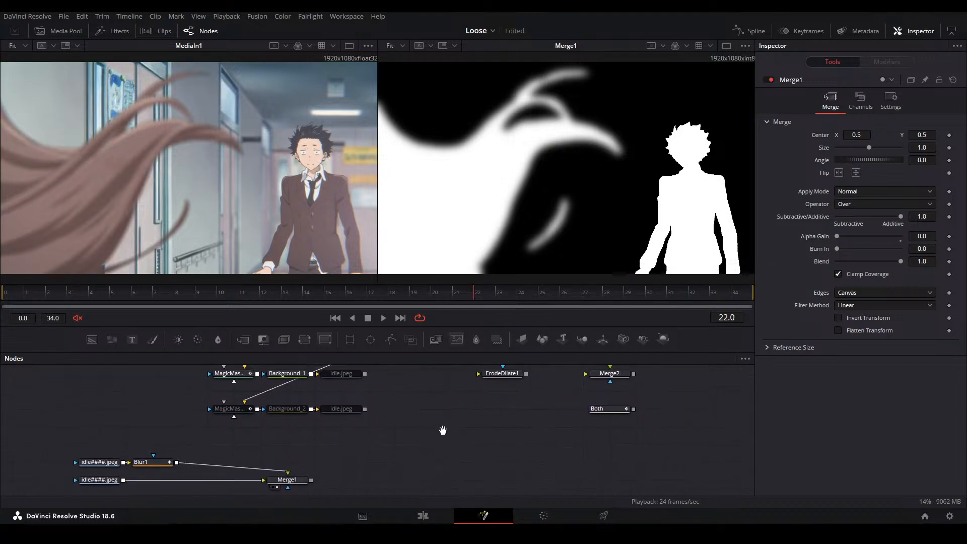
click(476, 425)
drag(233, 450, 246, 427)
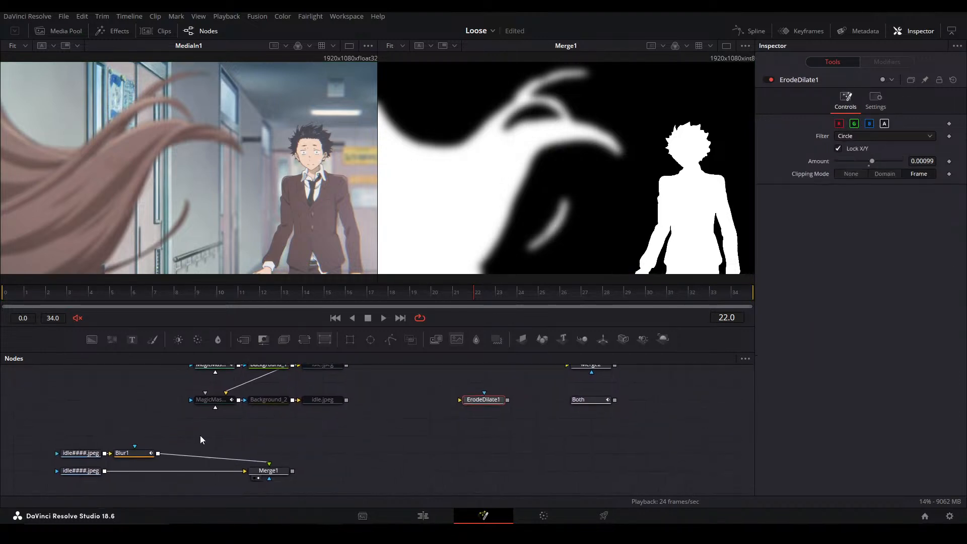
drag(105, 471, 491, 432)
key(2)
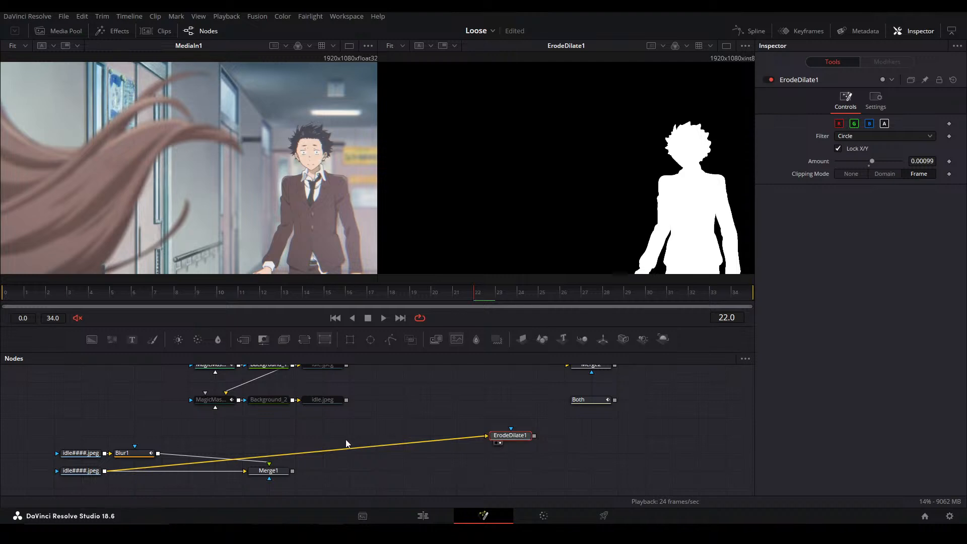
drag(507, 437, 457, 455)
Set the ErodeDilate1 Amount for the boy's mask to 0.00102
drag(158, 453, 405, 434)
key(2)
key(2)
drag(930, 161, 932, 161)
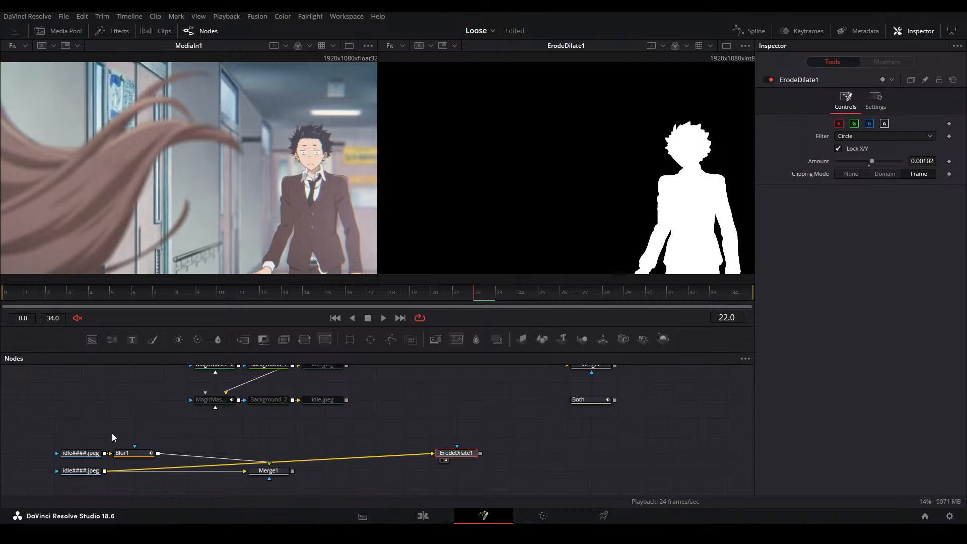
Show MediaOut1 in the second viewer and look over the node chain that leads into it
click(514, 419)
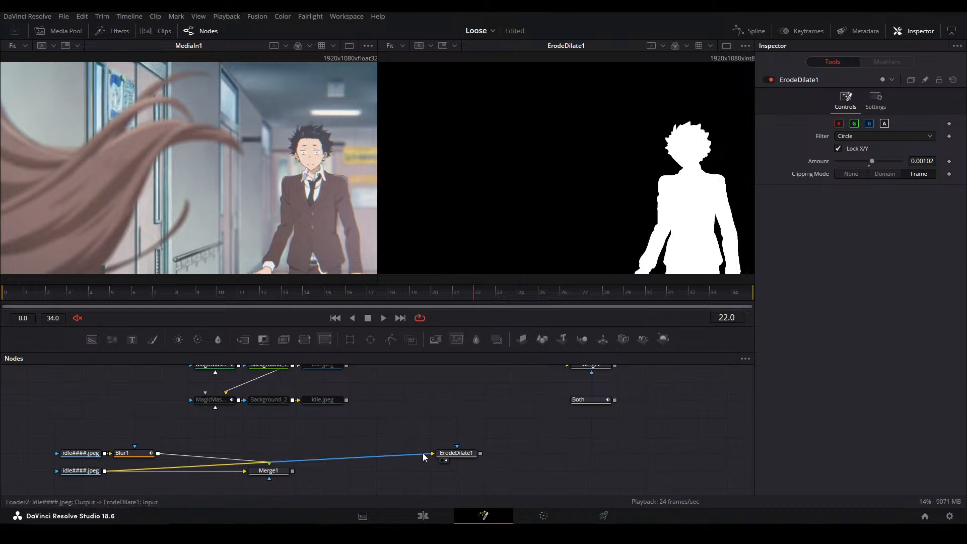
drag(427, 445, 475, 426)
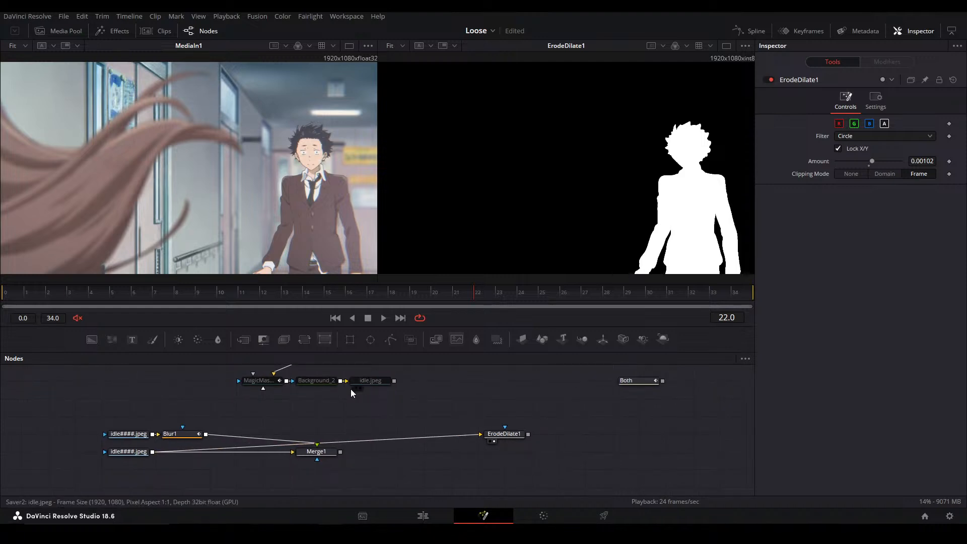
drag(536, 415, 121, 462)
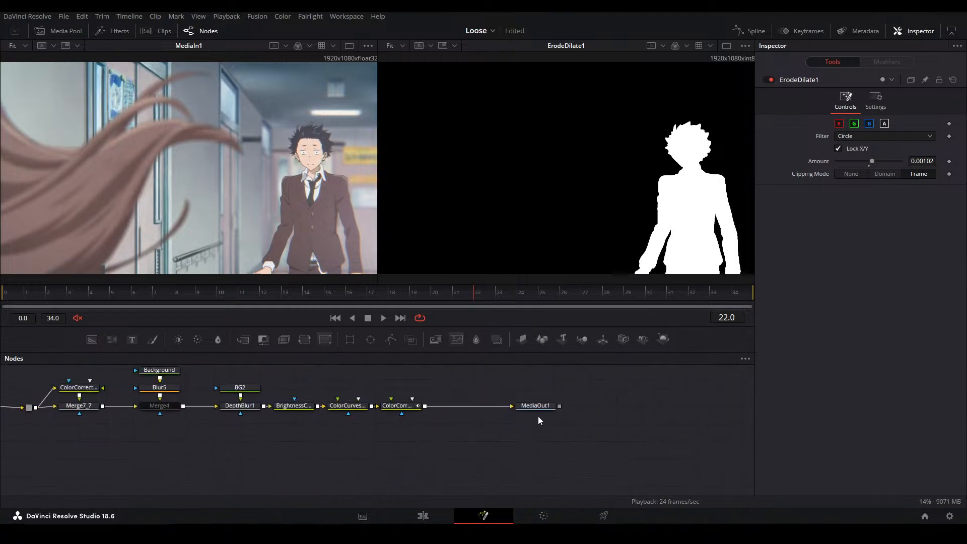
click(536, 406)
key(2)
click(474, 437)
drag(334, 419, 494, 417)
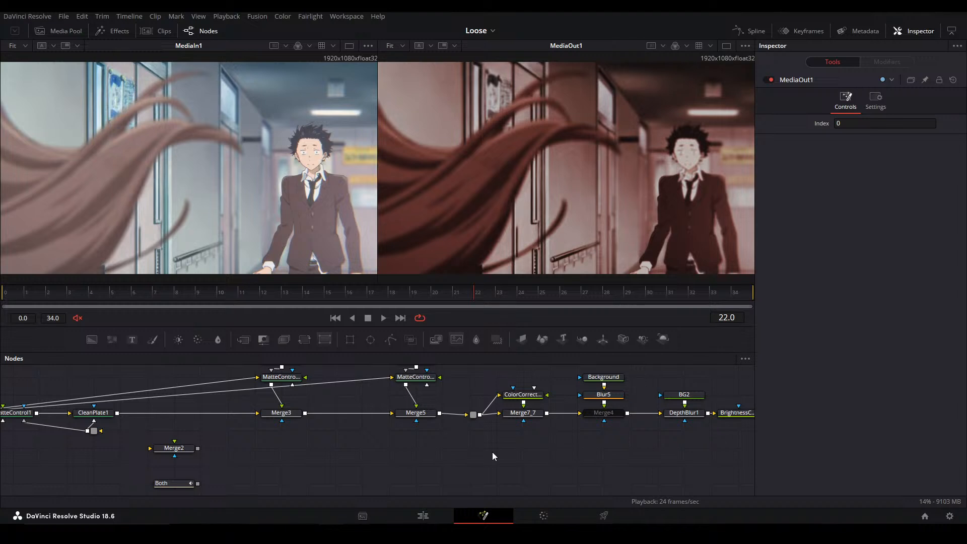
drag(746, 449, 300, 451)
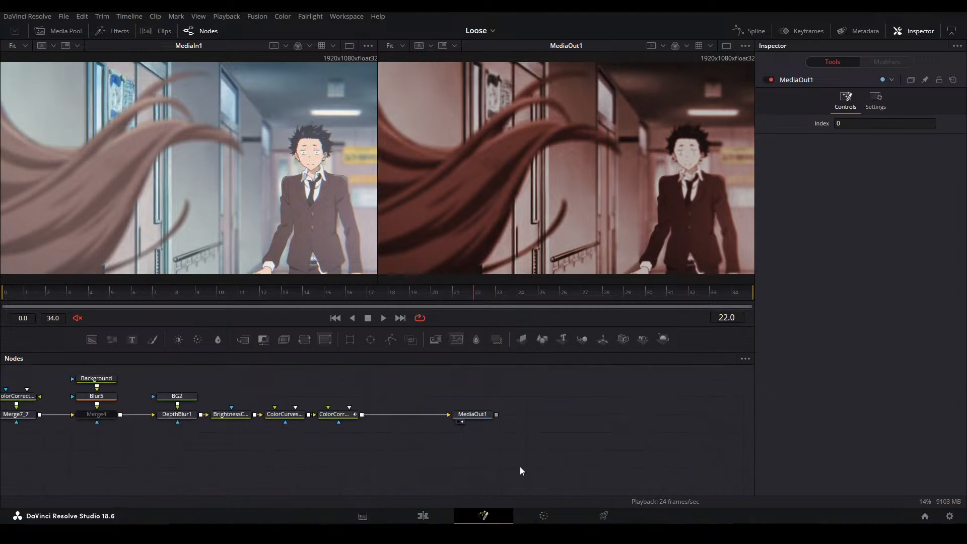
Switch to the Edit page and play the Main alt timeline from its beginning
click(423, 516)
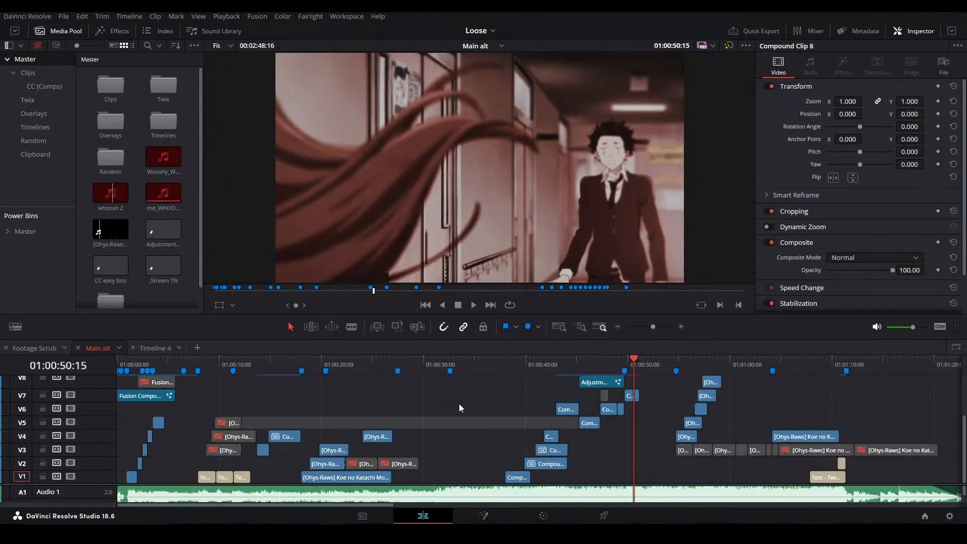
click(293, 394)
drag(150, 366, 89, 374)
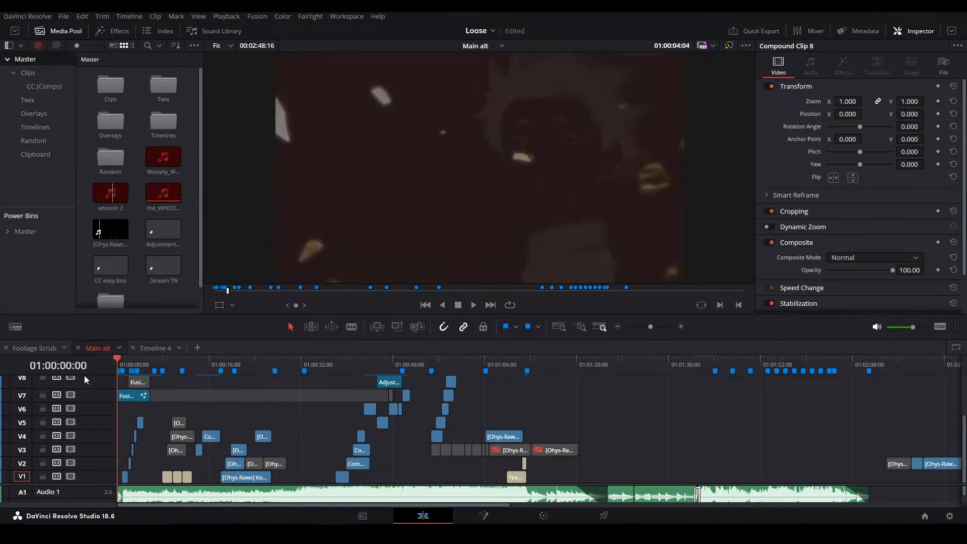
click(260, 412)
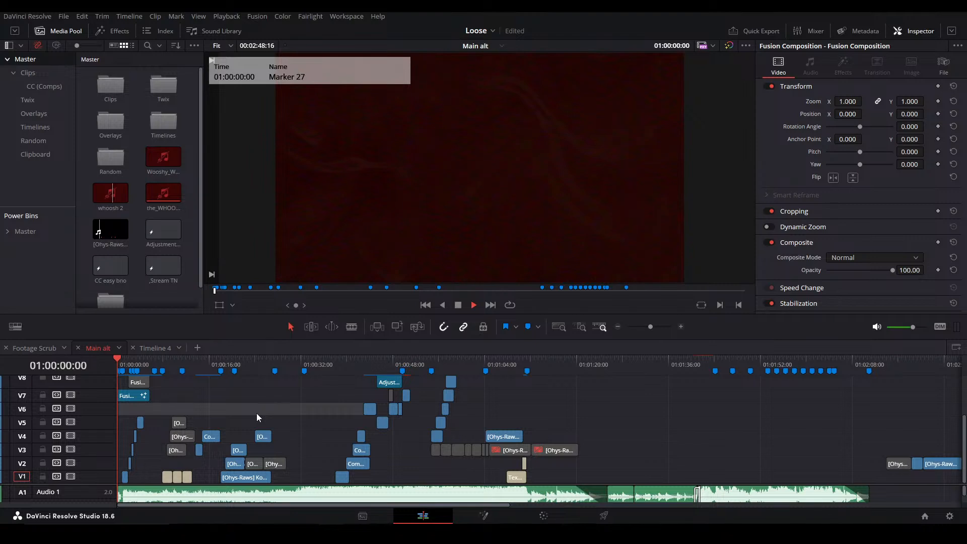
key(space)
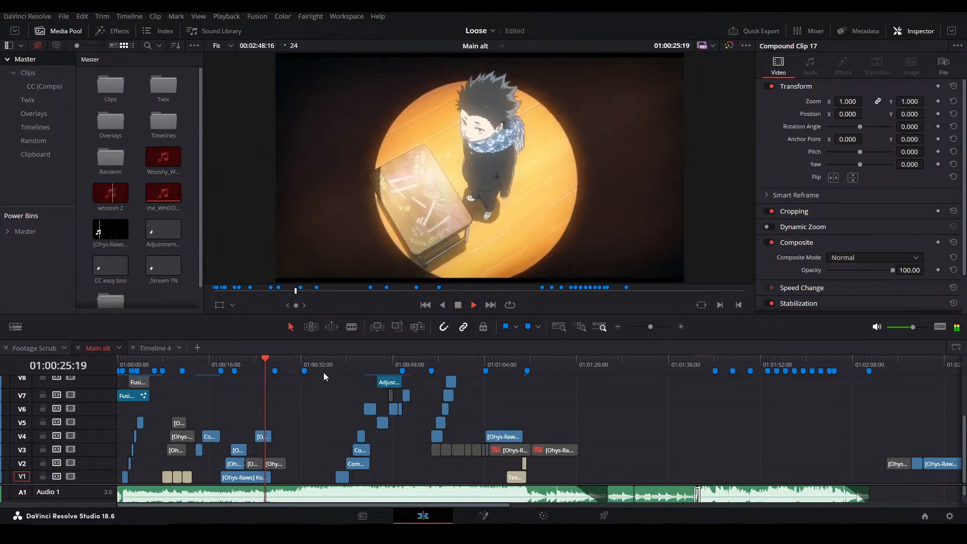
Skip the playback ahead past the spotlight shot and watch up to the hallway shot of the boy and girl
click(344, 366)
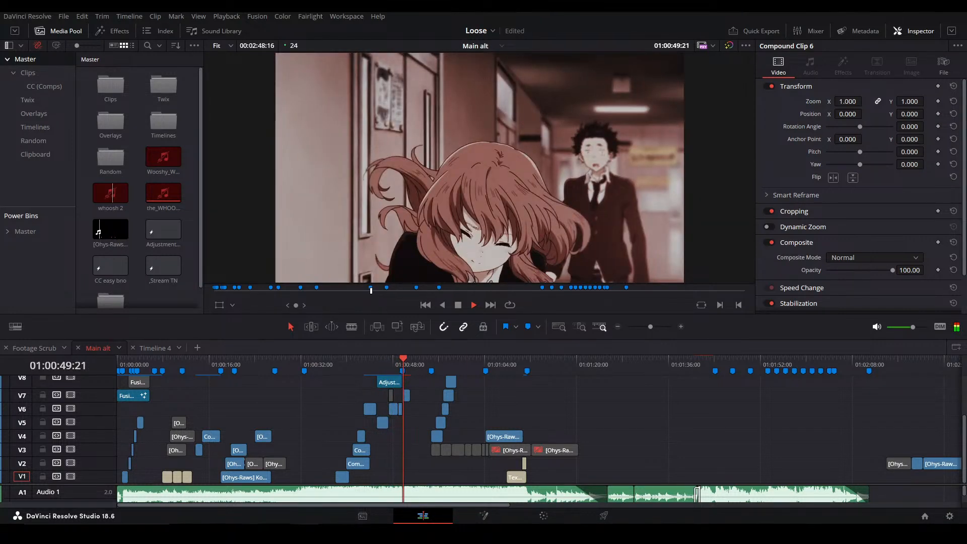
key(q)
key(q)
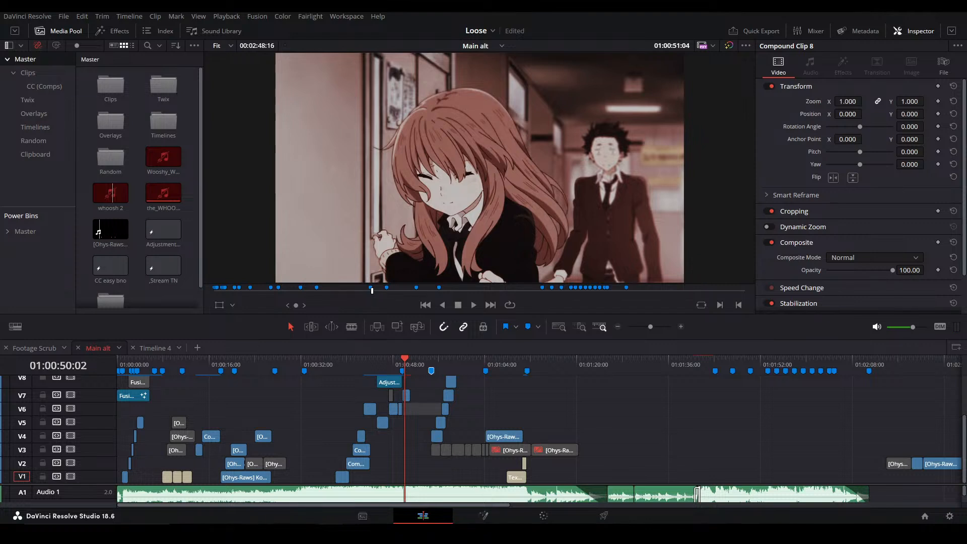
Resume playback of the Main alt timeline past the hallway shot and watch through to the overlapping text titles
click(533, 425)
click(422, 362)
key(space)
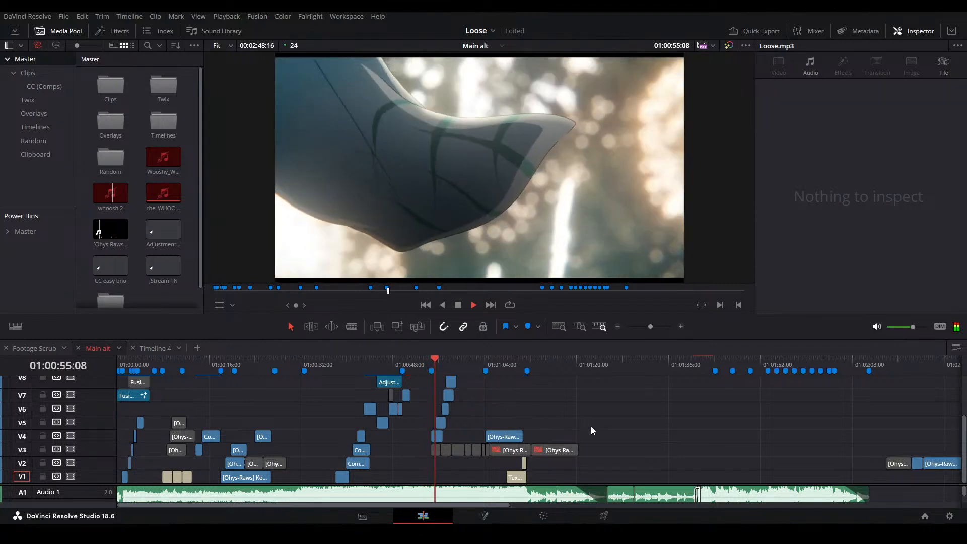
scroll(591, 430, right, 3)
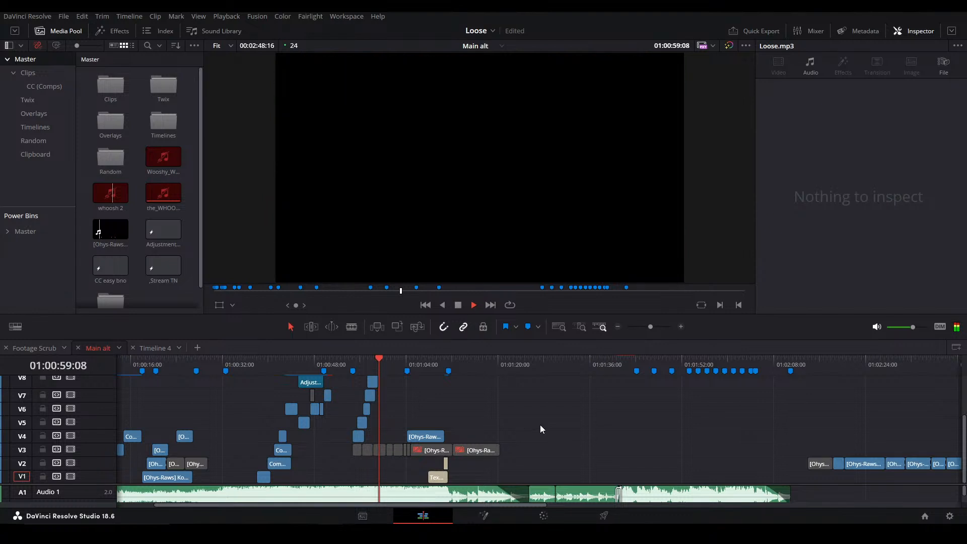
scroll(500, 437, right, 3)
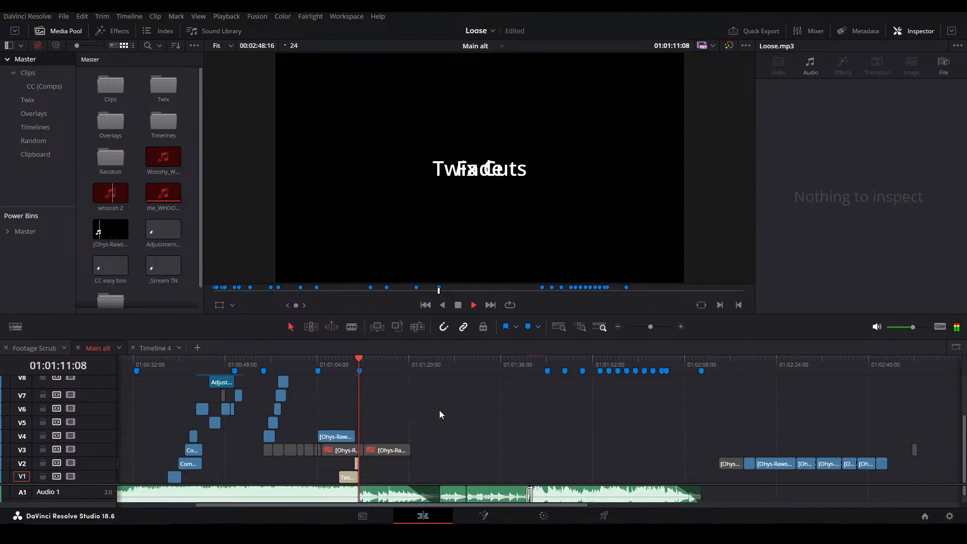
Stop playback at 01:01:11:14 and save the Loose project
key(space)
key(ctrl+s)
drag(537, 441, 755, 420)
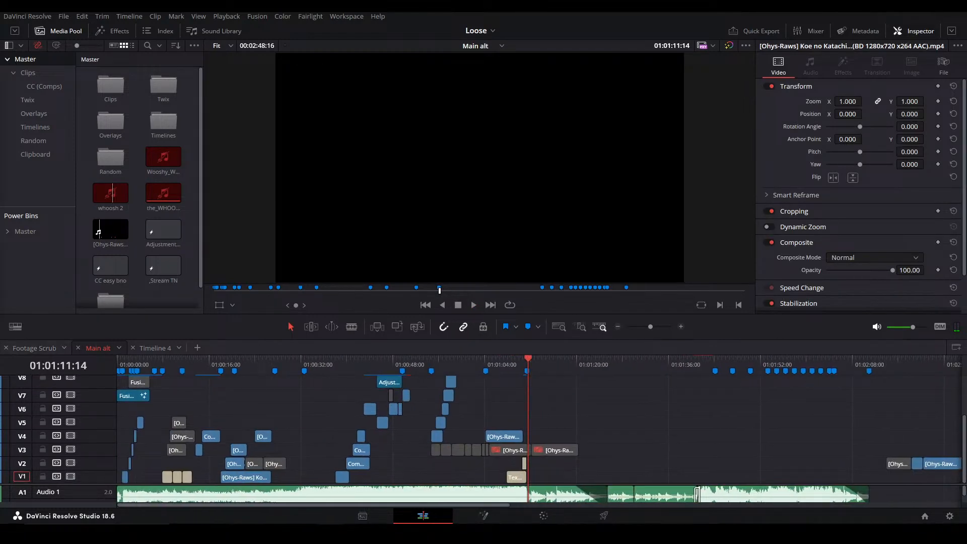